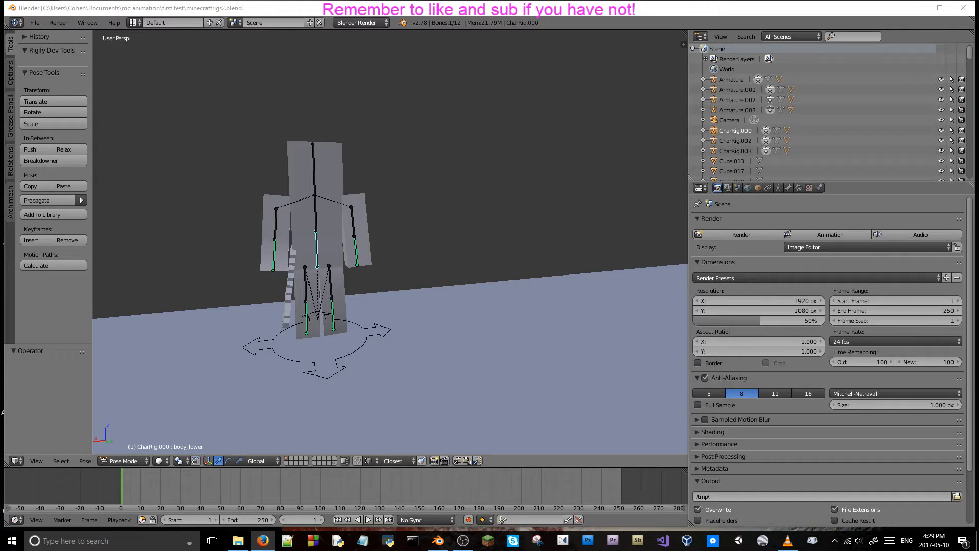
pyautogui.moveTo(454, 543)
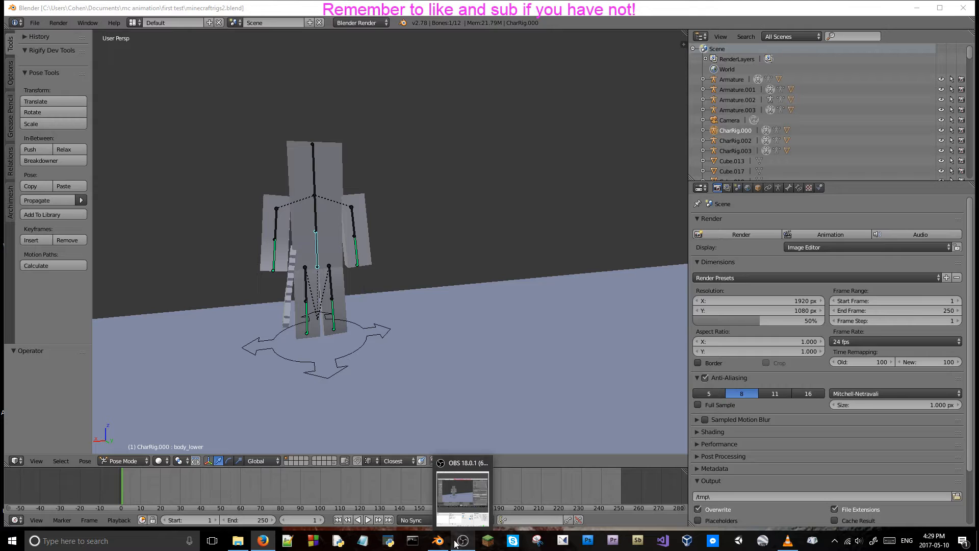
pyautogui.moveTo(393, 230)
pyautogui.mouseDown(button='middle')
pyautogui.moveTo(462, 227)
pyautogui.moveTo(389, 264)
pyautogui.moveTo(403, 237)
pyautogui.mouseUp(button='middle')
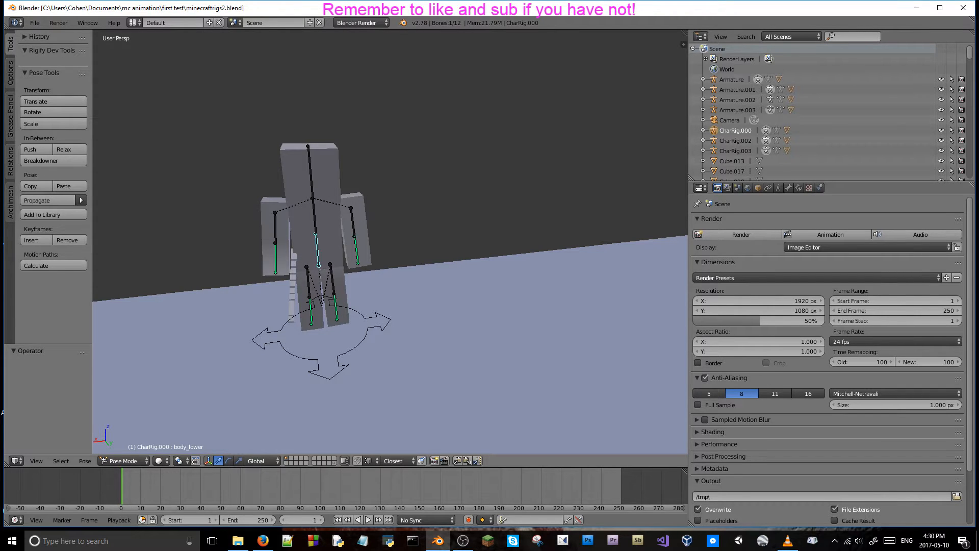
pyautogui.hotkey('alt', 'Tab')
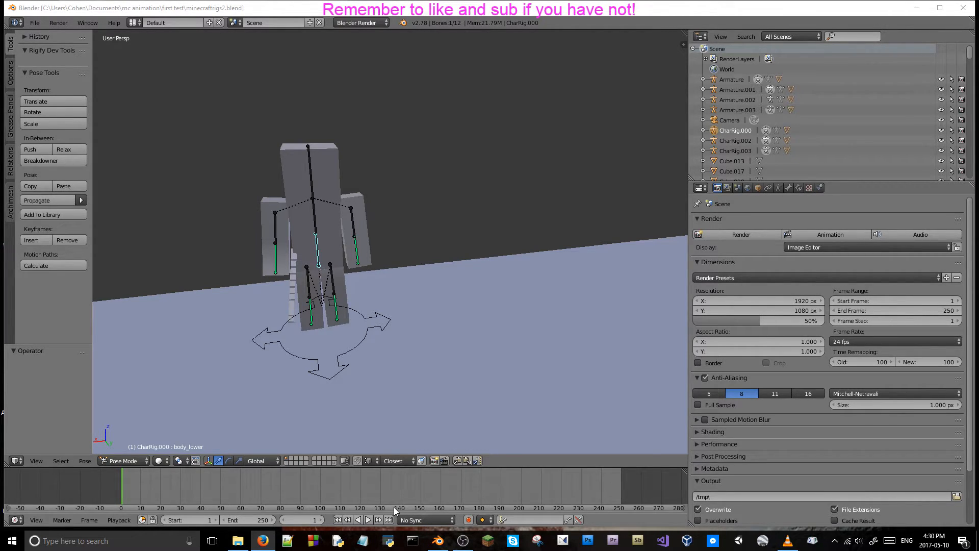
pyautogui.moveTo(463, 540)
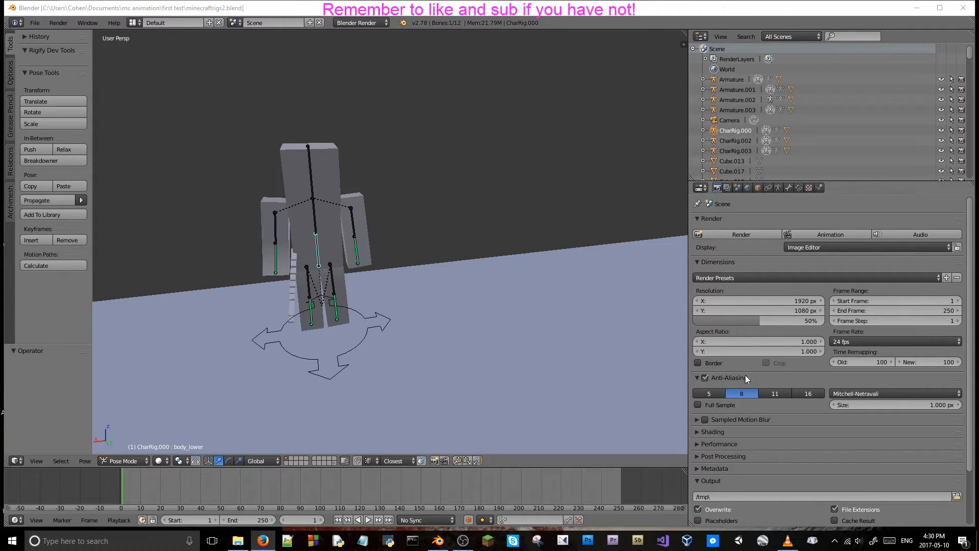
# Examine the whole floor scene and the character rigs standing at its opposite ends.
pyautogui.moveTo(469, 308); pyautogui.dragTo(475, 250, button='middle')
pyautogui.scroll(-6, 572, 306)
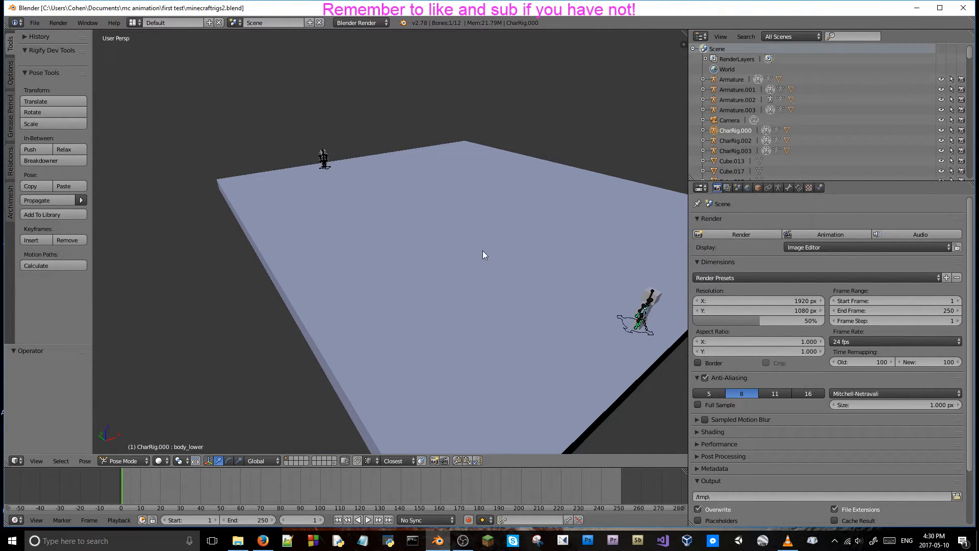
pyautogui.moveTo(781, 549)
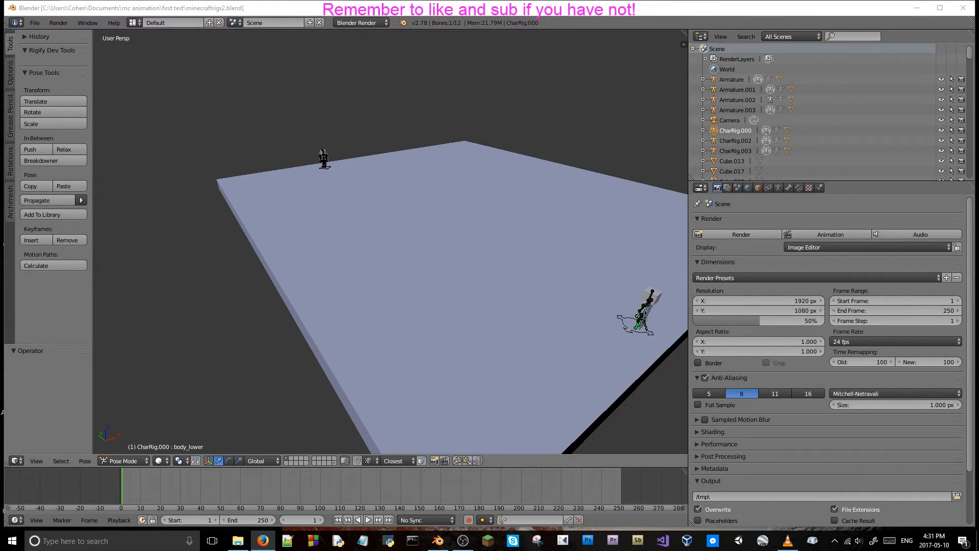
pyautogui.moveTo(367, 151); pyautogui.dragTo(281, 125, button='middle')
pyautogui.scroll(-5, 499, 115)
pyautogui.scroll(2, 500, 117)
pyautogui.moveTo(500, 118)
pyautogui.mouseDown(button='middle')
pyautogui.moveTo(415, 125)
pyautogui.moveTo(487, 132)
pyautogui.mouseUp(button='middle')
pyautogui.scroll(3, 418, 125)
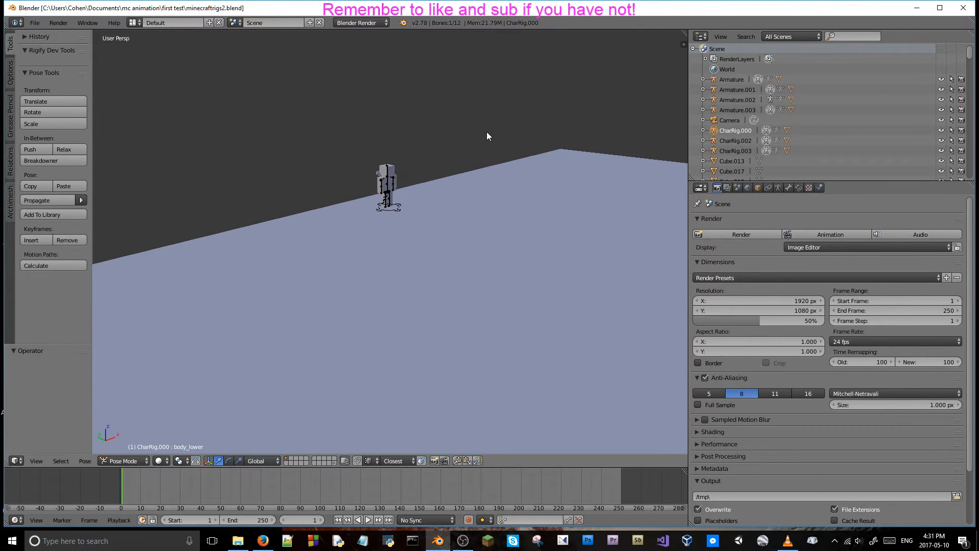
pyautogui.moveTo(411, 132); pyautogui.dragTo(433, 139, button='middle')
pyautogui.scroll(5, 435, 155)
pyautogui.scroll(-6, 435, 155)
pyautogui.moveTo(739, 160); pyautogui.dragTo(210, 136, button='middle')
pyautogui.click(360, 23)
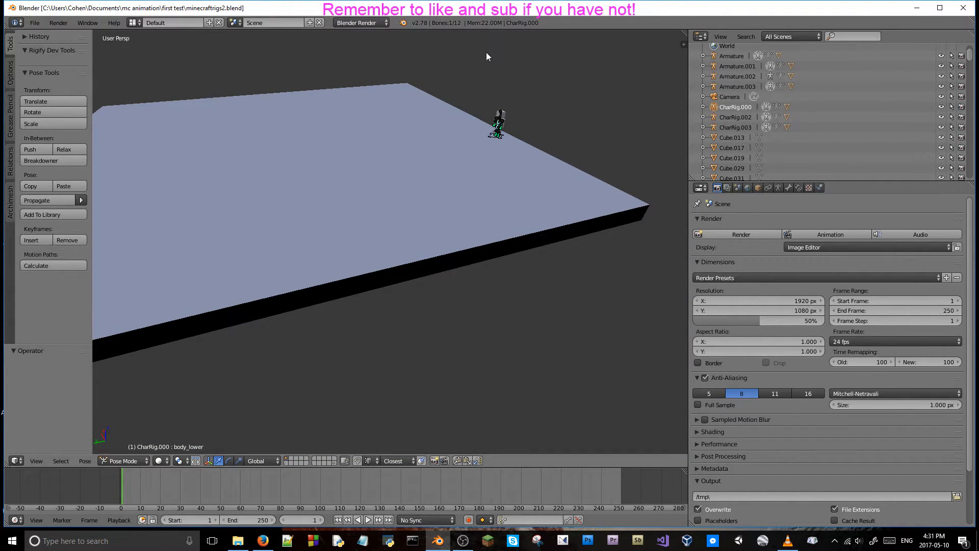
pyautogui.moveTo(464, 70); pyautogui.dragTo(556, 110, button='middle')
pyautogui.moveTo(193, 307); pyautogui.dragTo(352, 172, button='middle')
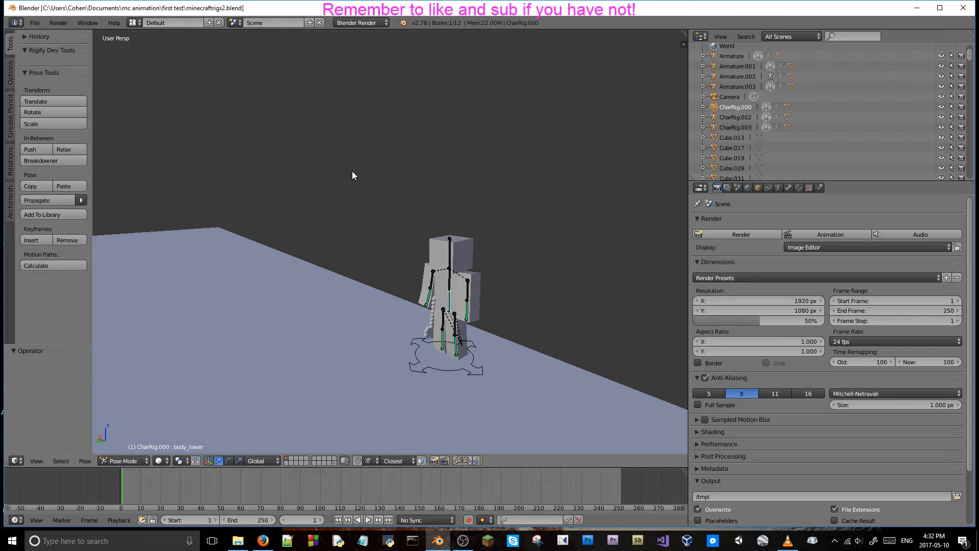
# Inspect the character rig CharRig.000 and the sword at its side from several angles and distances.
pyautogui.keyDown('shift'); pyautogui.moveTo(290, 234); pyautogui.dragTo(393, 191, button='middle'); pyautogui.keyUp('shift')
pyautogui.scroll(1, 271, 213)
pyautogui.scroll(-1, 274, 210)
pyautogui.scroll(2, 274, 210)
pyautogui.scroll(-3, 274, 214)
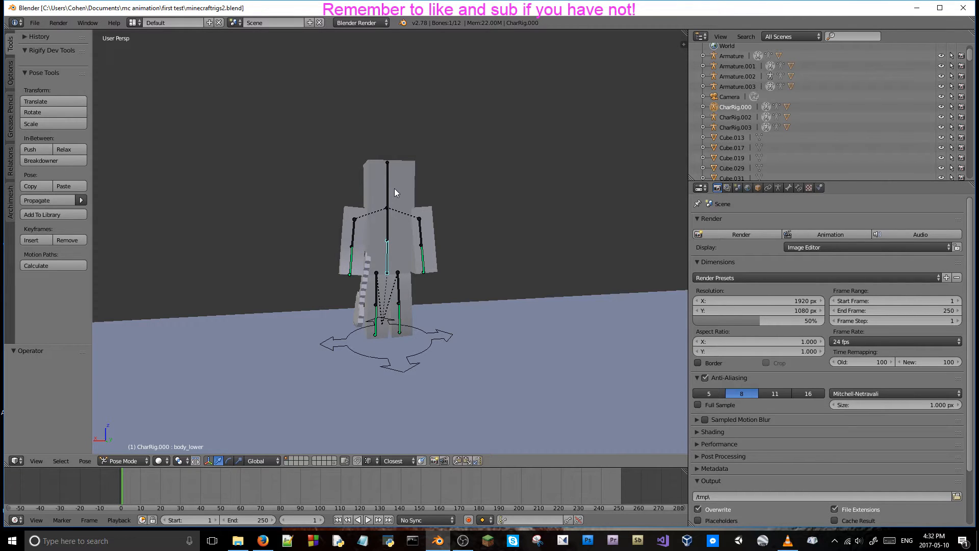
pyautogui.moveTo(414, 191); pyautogui.dragTo(491, 197, button='middle')
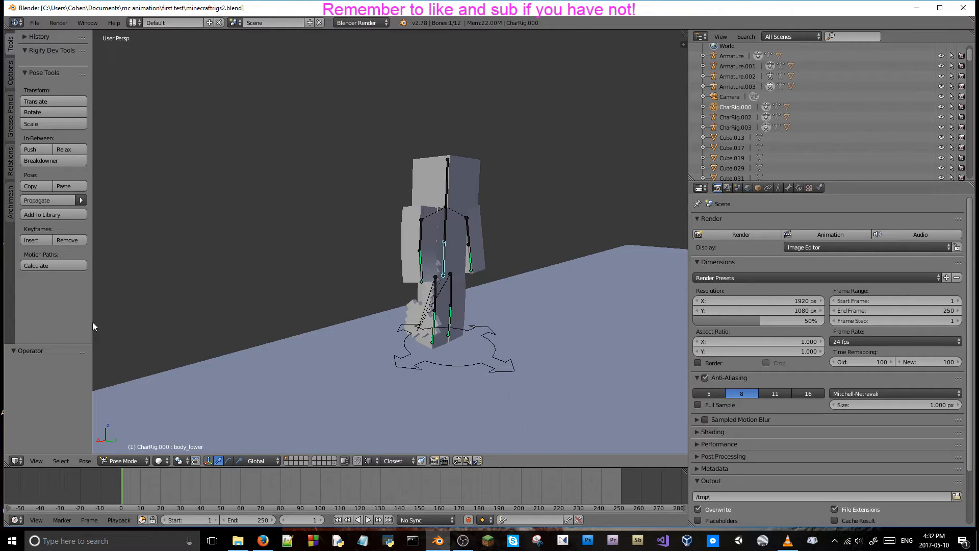
pyautogui.moveTo(143, 311); pyautogui.dragTo(226, 295, button='middle')
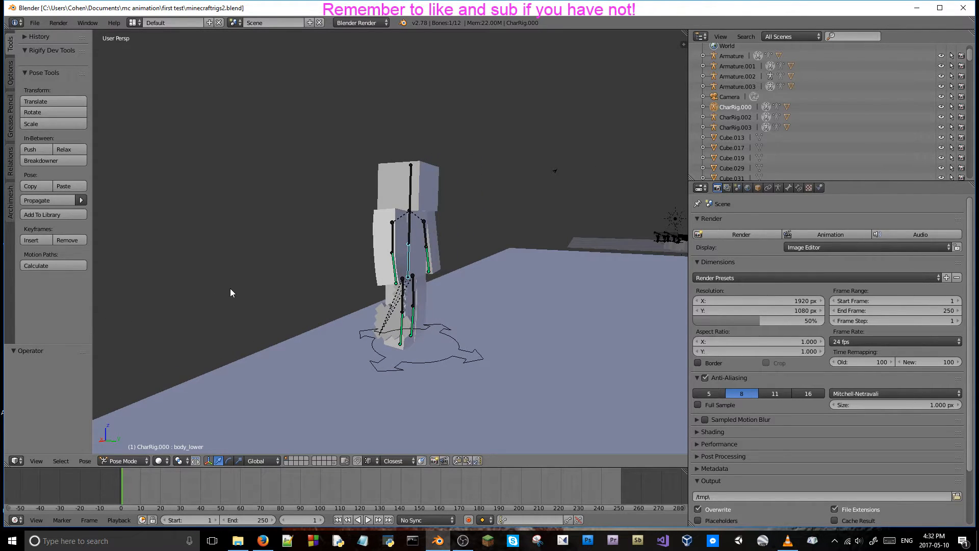
pyautogui.scroll(3, 229, 278)
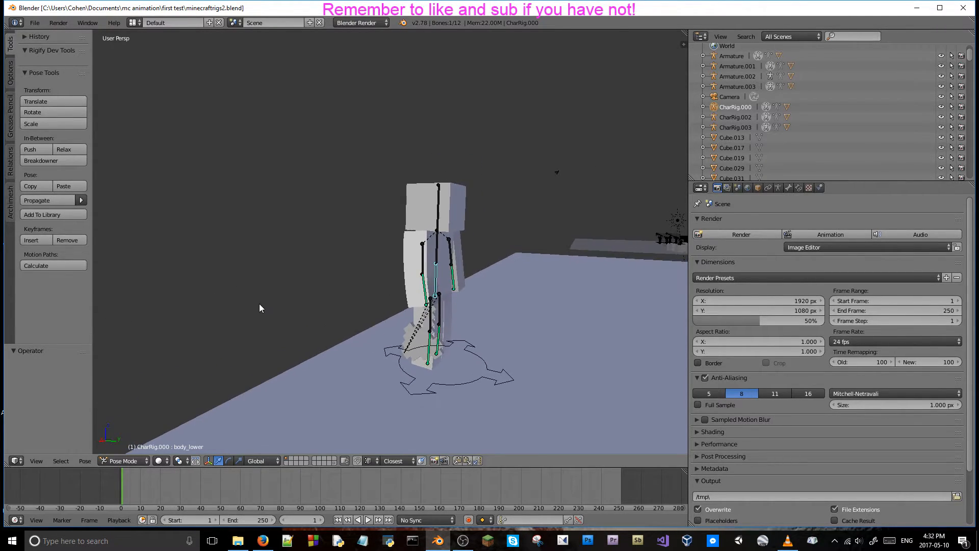
pyautogui.moveTo(307, 278); pyautogui.dragTo(190, 283, button='middle')
pyautogui.scroll(-4, 191, 283)
pyautogui.scroll(2, 356, 270)
pyautogui.moveTo(356, 271)
pyautogui.keyDown('shift'); pyautogui.mouseDown(button='middle')
pyautogui.moveTo(274, 255)
pyautogui.moveTo(243, 275)
pyautogui.moveTo(289, 249)
pyautogui.moveTo(349, 277)
pyautogui.mouseUp(button='middle'); pyautogui.keyUp('shift')
pyautogui.scroll(-3, 306, 253)
pyautogui.scroll(2, 324, 258)
# Preview the sword-carrying character in rendered shading from an angle and from the front, returning to solid shading.
pyautogui.hotkey('shift', 'z')
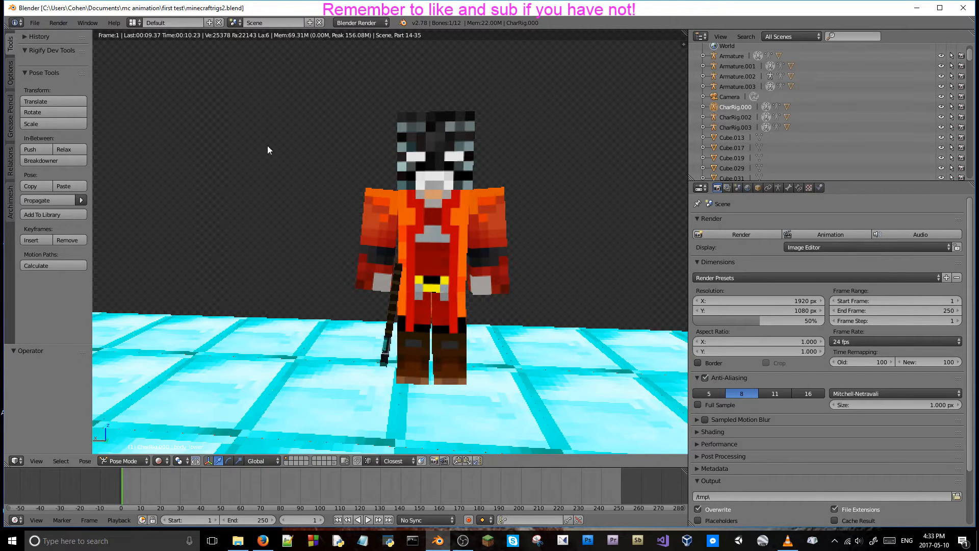
pyautogui.moveTo(294, 172); pyautogui.dragTo(317, 170, button='middle')
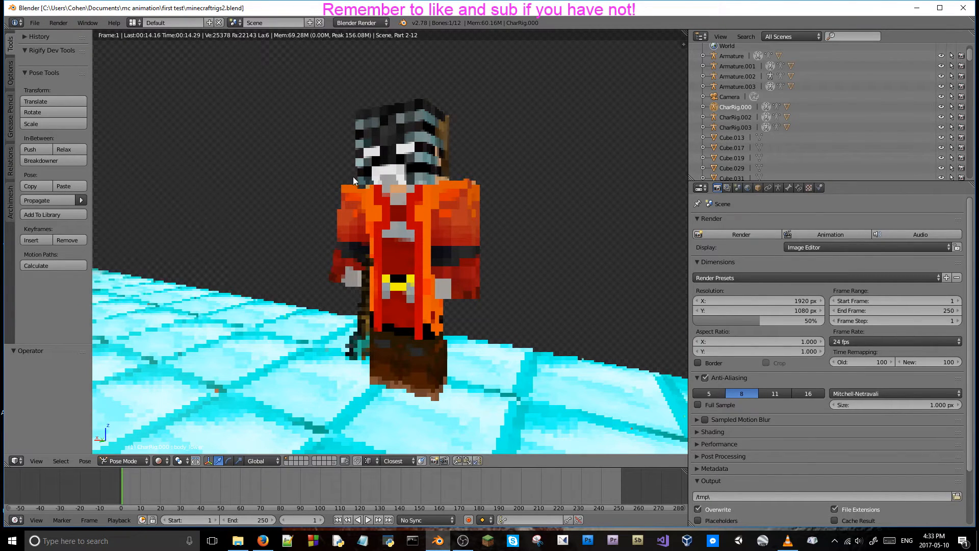
pyautogui.hotkey('shift', 'z')
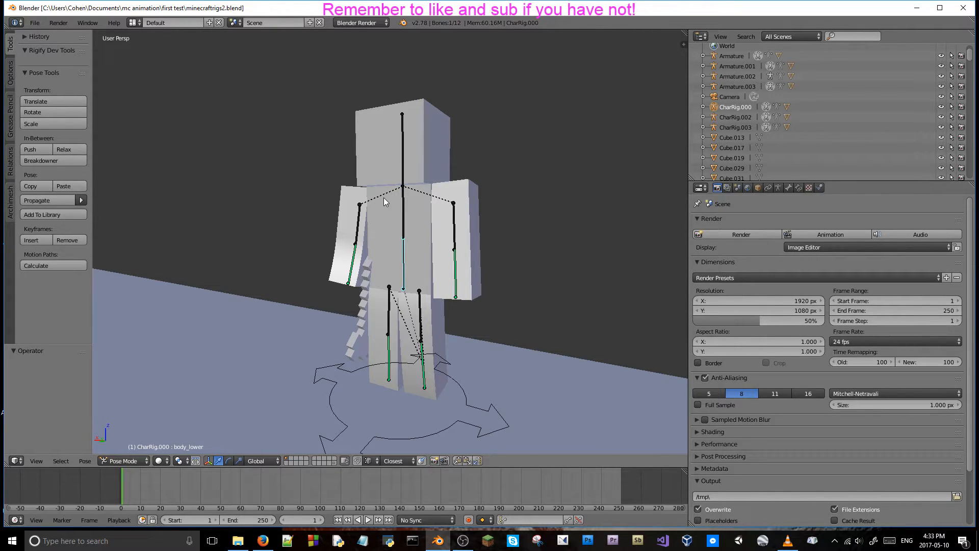
pyautogui.moveTo(215, 272); pyautogui.dragTo(321, 283, button='middle')
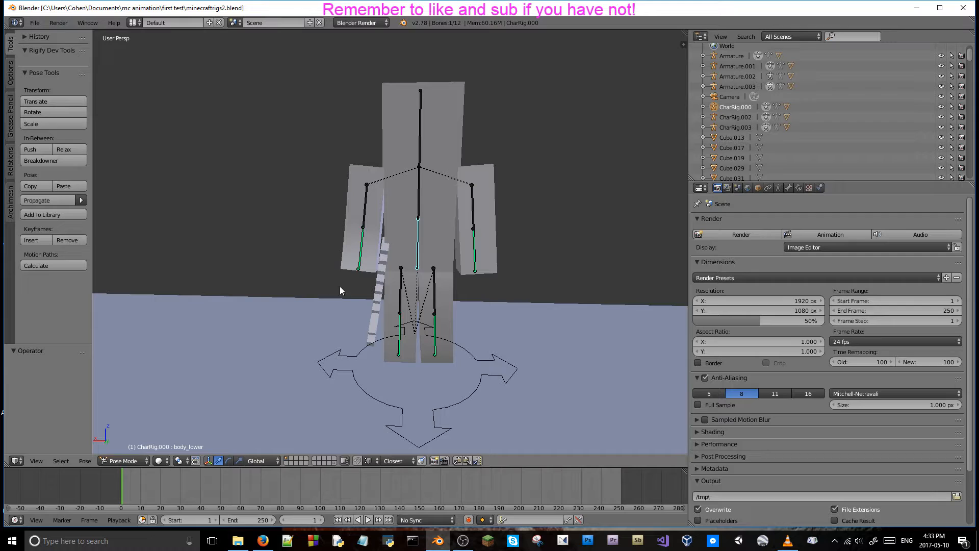
pyautogui.press('F12')
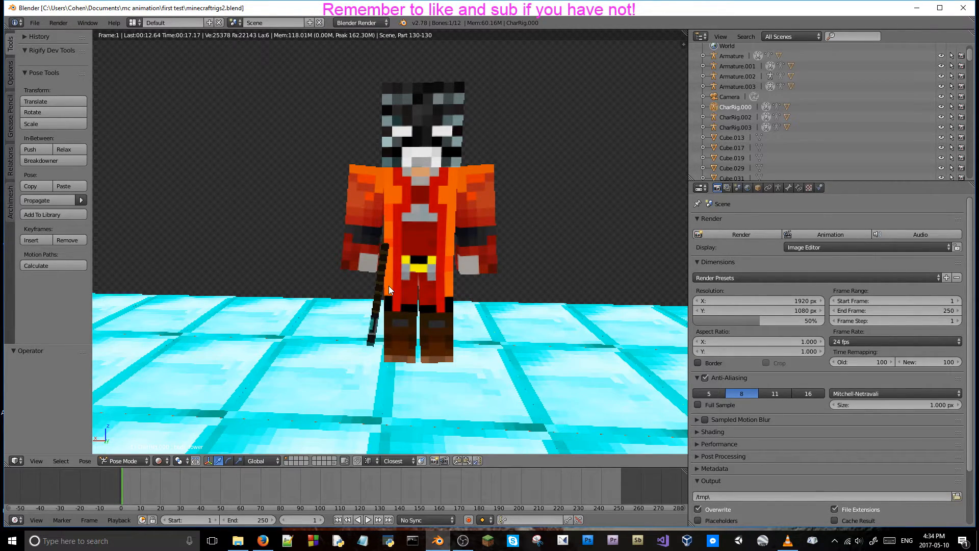
pyautogui.hotkey('shift', 'z')
# Examine the other character rig at the far end of the floor and the sword on its back up close.
pyautogui.moveTo(389, 286)
pyautogui.mouseDown(button='middle')
pyautogui.moveTo(404, 271)
pyautogui.moveTo(604, 271)
pyautogui.moveTo(271, 235)
pyautogui.moveTo(336, 298)
pyautogui.mouseUp(button='middle')
pyautogui.scroll(-5, 605, 271)
pyautogui.scroll(3, 483, 231)
pyautogui.scroll(-6, 483, 231)
pyautogui.moveTo(429, 265); pyautogui.dragTo(256, 230, button='middle')
pyautogui.scroll(3, 141, 274)
pyautogui.scroll(4, 299, 246)
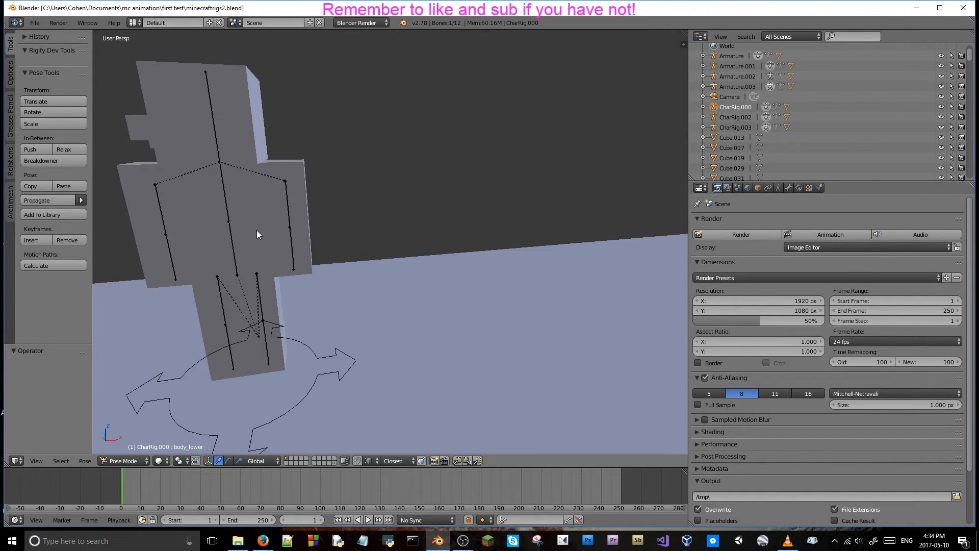
pyautogui.press('F12')
pyautogui.press('Escape')
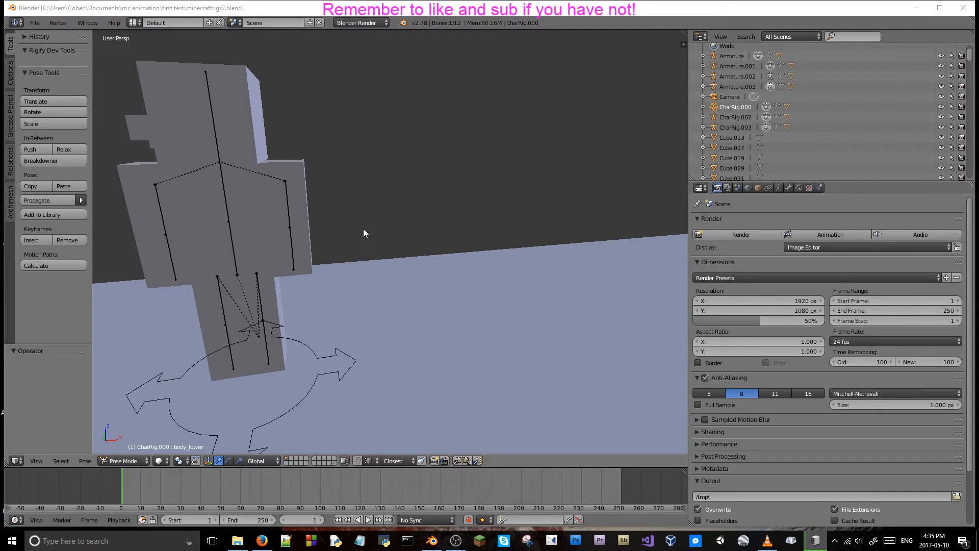
# Select the diamond sword on the second character's back and check the scene in rendered shading, returning to solid shading.
pyautogui.keyDown('shift'); pyautogui.moveTo(344, 213); pyautogui.dragTo(363, 257, button='middle'); pyautogui.keyUp('shift')
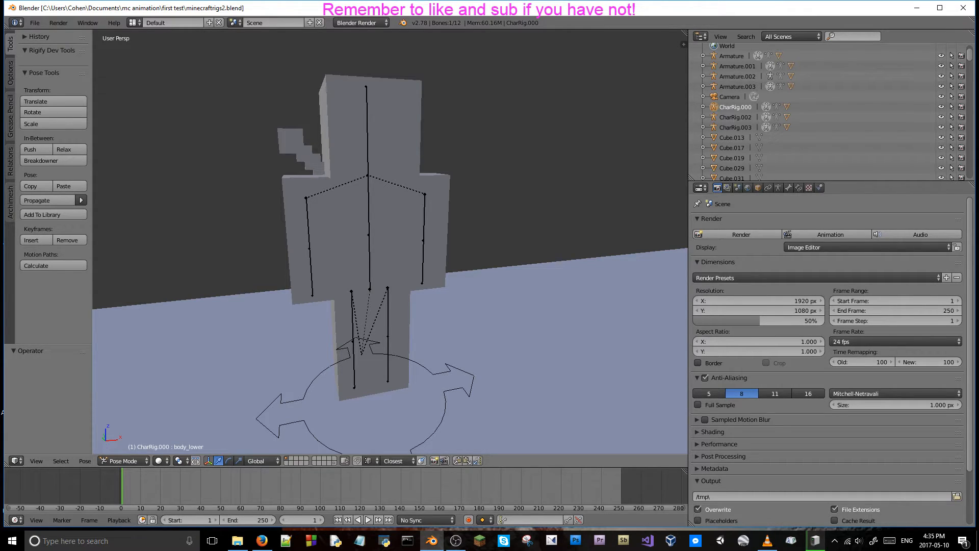
pyautogui.moveTo(306, 167); pyautogui.dragTo(317, 177, button='middle')
pyautogui.rightClick(329, 170)
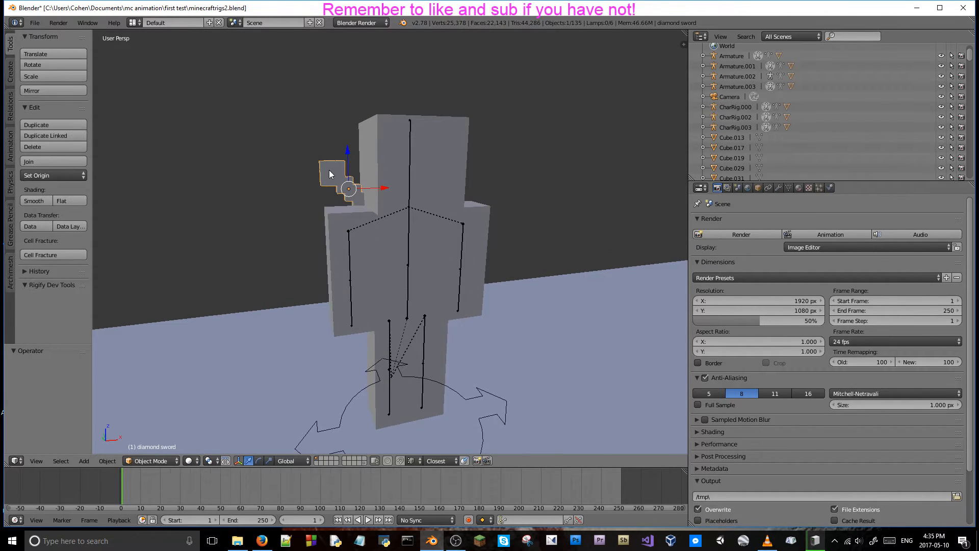
pyautogui.hotkey('shift', 'z')
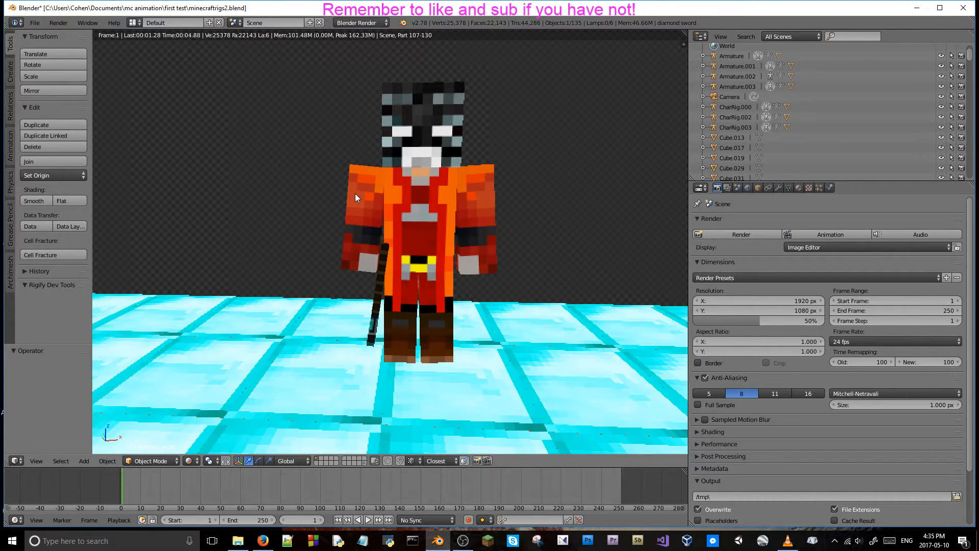
pyautogui.hotkey('shift', 'z')
# In File Explorer, open the mc animation folder in Documents and read the credit requirement in BLENDSWAP_LICENSE.txt, closing both windows.
pyautogui.click(237, 540)
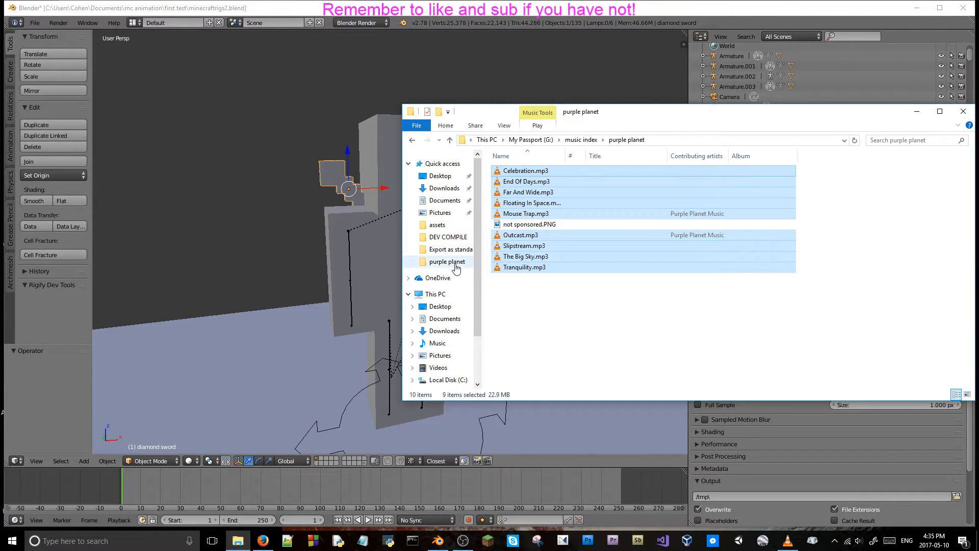
pyautogui.click(447, 320)
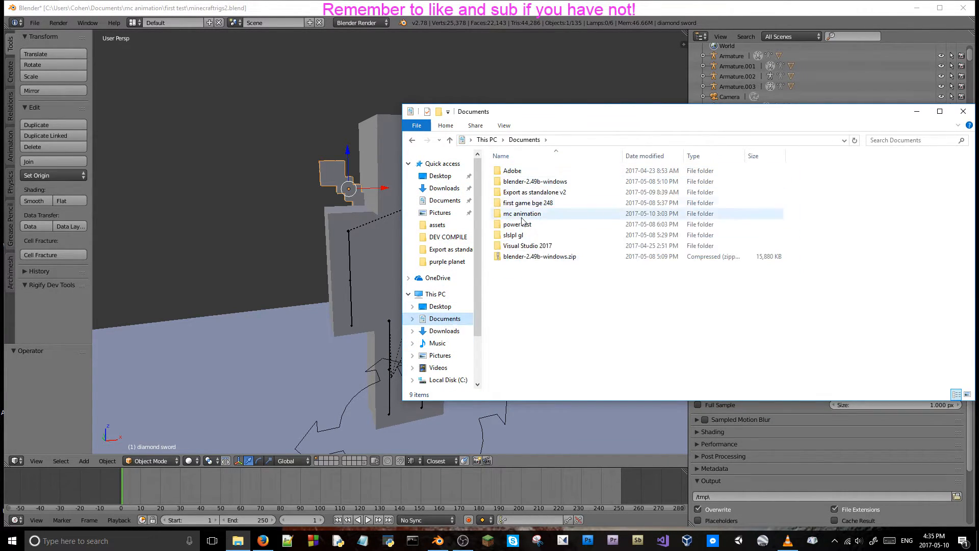
pyautogui.doubleClick(513, 213)
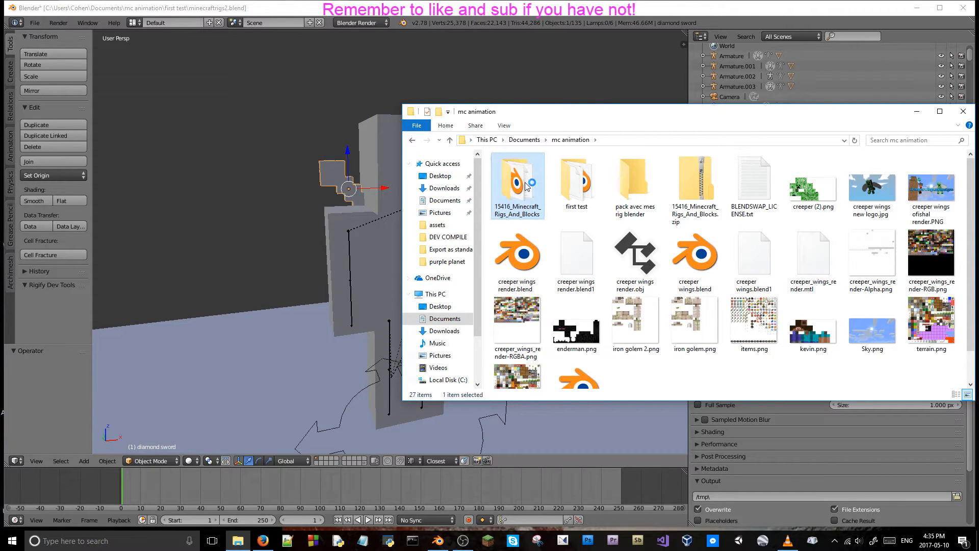
pyautogui.doubleClick(742, 185)
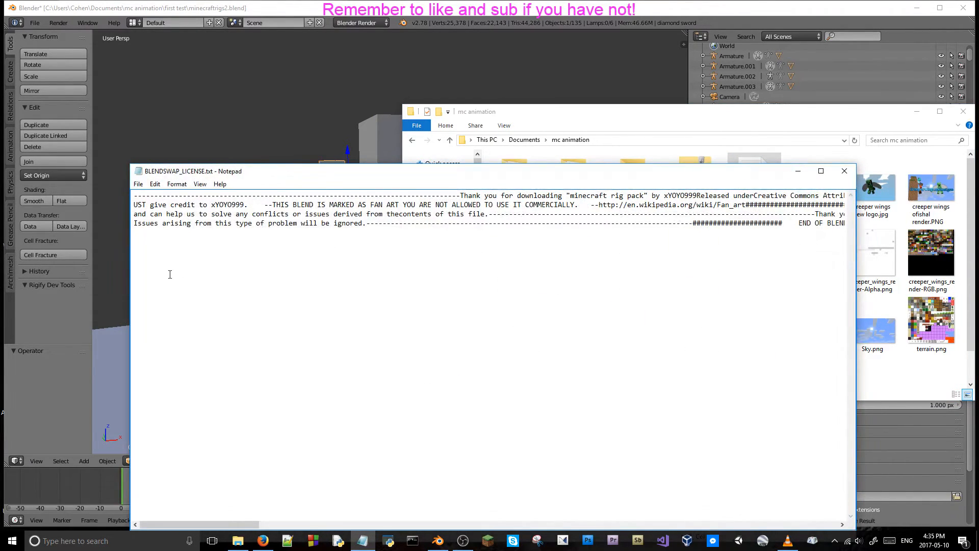
pyautogui.moveTo(207, 204); pyautogui.dragTo(243, 203)
pyautogui.click(844, 170)
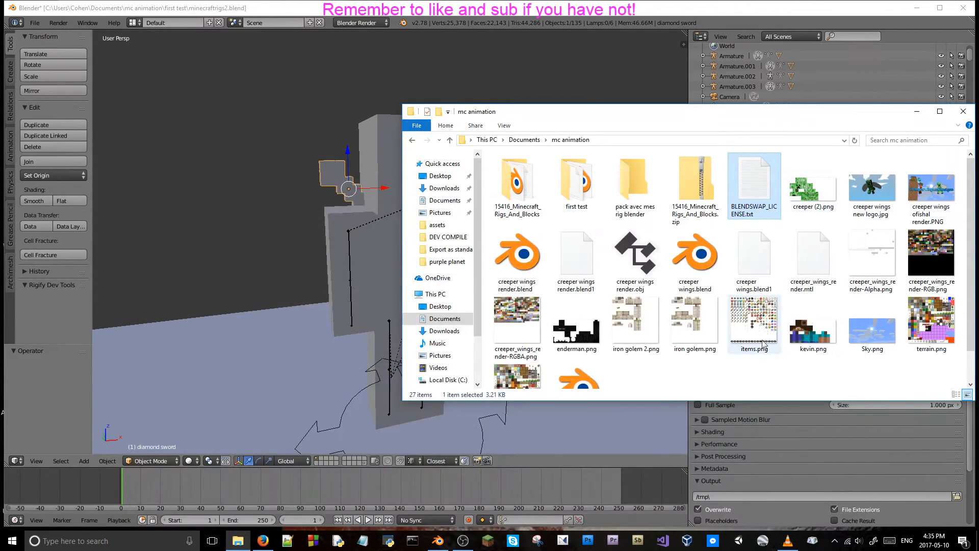
pyautogui.click(913, 24)
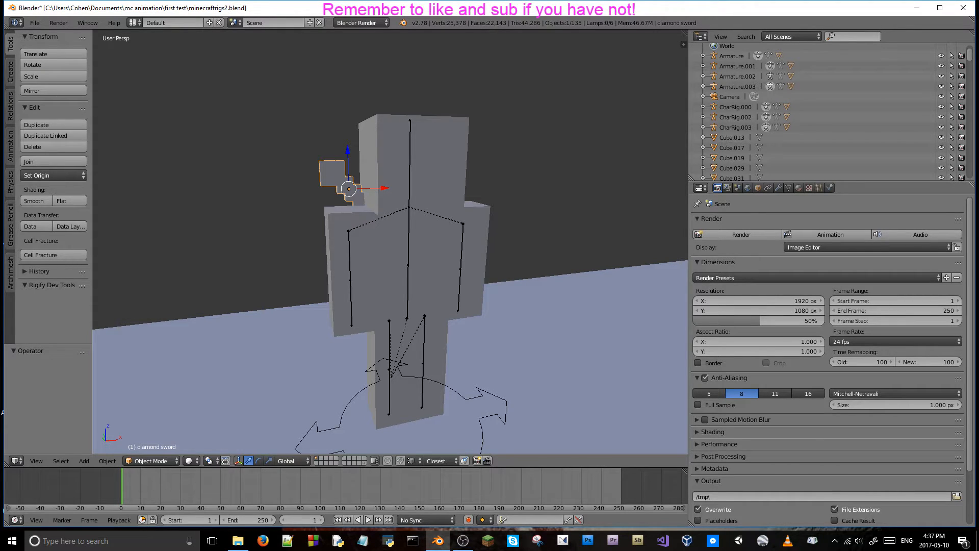
# Enter Pose Mode on CharRig.003 and rotate its upper right leg bone about 1.5° around the global Y axis.
pyautogui.scroll(-3, 258, 191)
pyautogui.moveTo(383, 196); pyautogui.dragTo(331, 172, button='middle')
pyautogui.scroll(2, 401, 198)
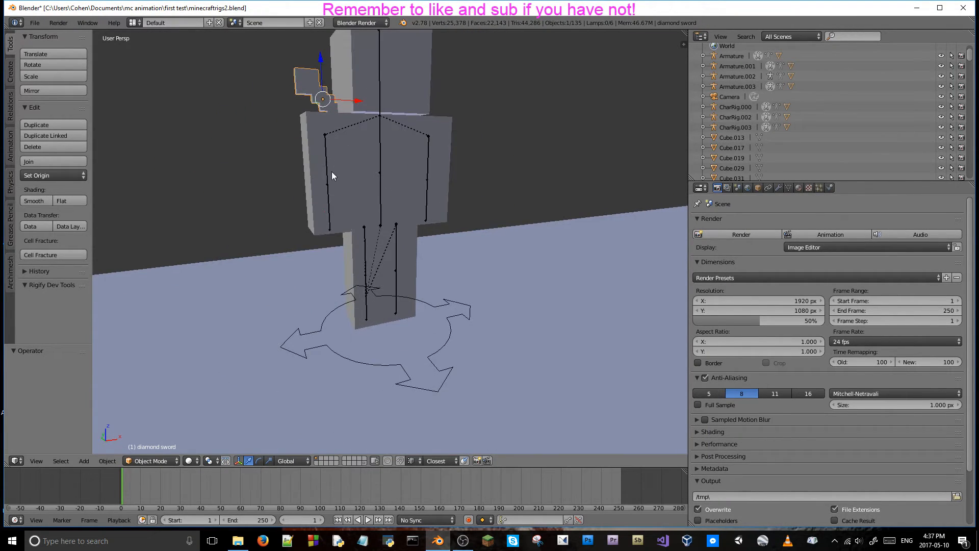
pyautogui.rightClick(365, 261)
pyautogui.hotkey('ctrl', 'Tab')
pyautogui.press('r')
pyautogui.press('x')
pyautogui.press('y')
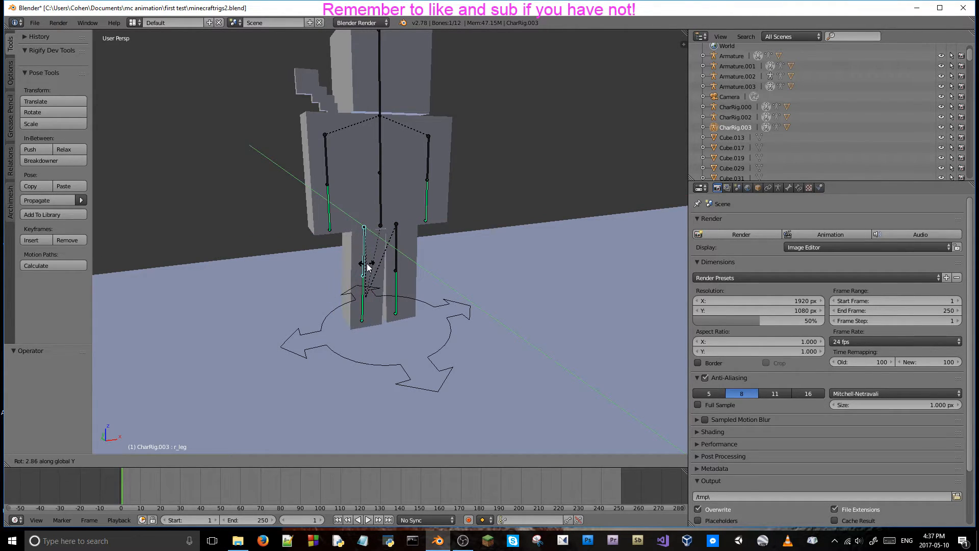
pyautogui.click(367, 271)
# Rotate CharRig.003's lower right leg bone about 5.8° around the global X axis.
pyautogui.rightClick(365, 290)
pyautogui.rightClick(365, 290)
pyautogui.press('r')
pyautogui.press('x')
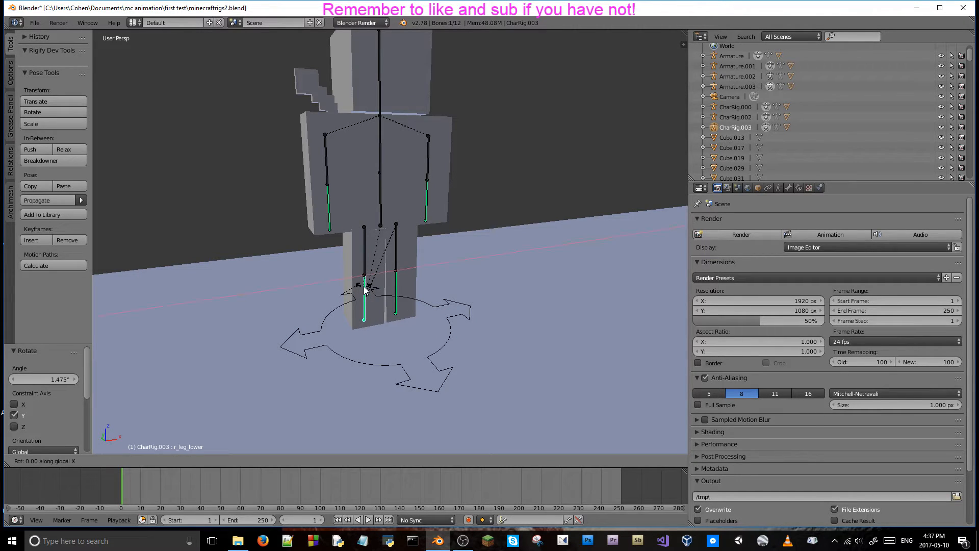
pyautogui.click(362, 288)
# Rotate CharRig.003's upper right leg bone about -6.3° around the global X axis.
pyautogui.moveTo(362, 288); pyautogui.dragTo(403, 228, button='middle')
pyautogui.scroll(-5, 557, 204)
pyautogui.scroll(3, 541, 195)
pyautogui.rightClick(398, 218)
pyautogui.press('r')
pyautogui.press('x')
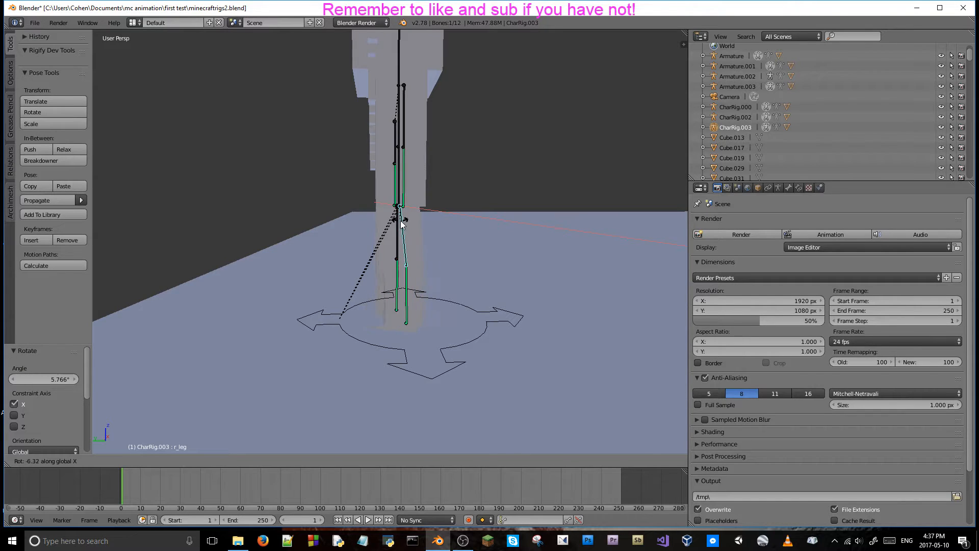
pyautogui.click(401, 221)
# Rotate CharRig.003's upper left leg bone about -1.7° around the global Y axis.
pyautogui.moveTo(400, 221); pyautogui.dragTo(425, 220, button='middle')
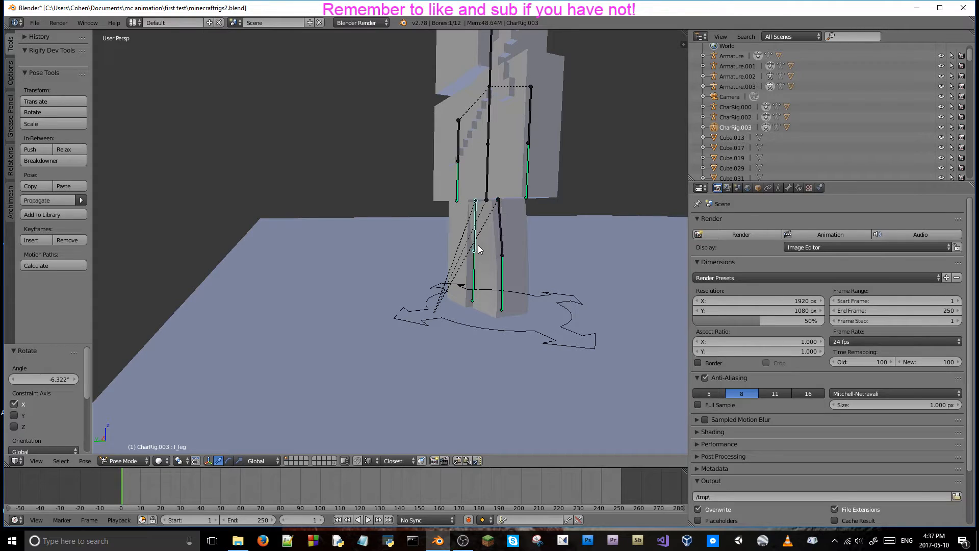
pyautogui.moveTo(479, 246); pyautogui.dragTo(509, 250, button='middle')
pyautogui.press('r')
pyautogui.press('x')
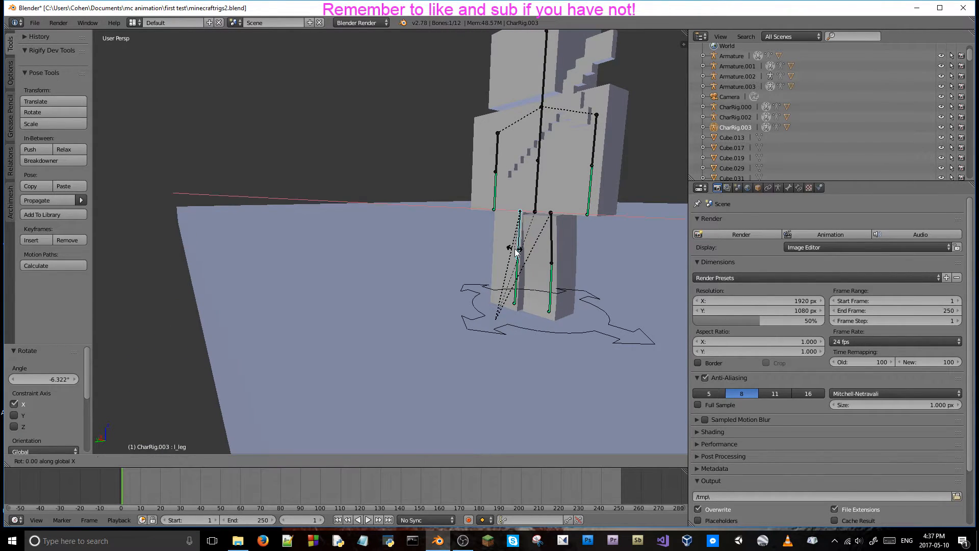
pyautogui.press('y')
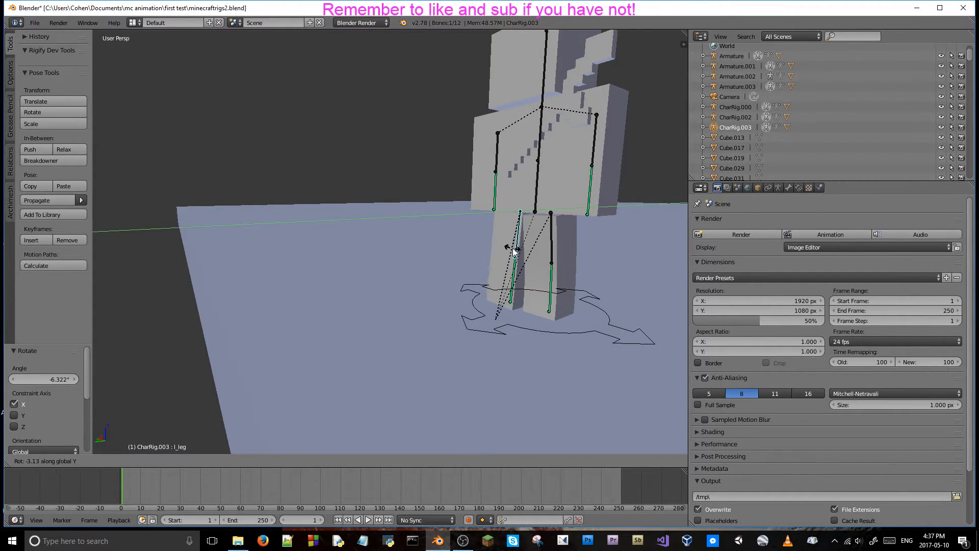
pyautogui.click(514, 253)
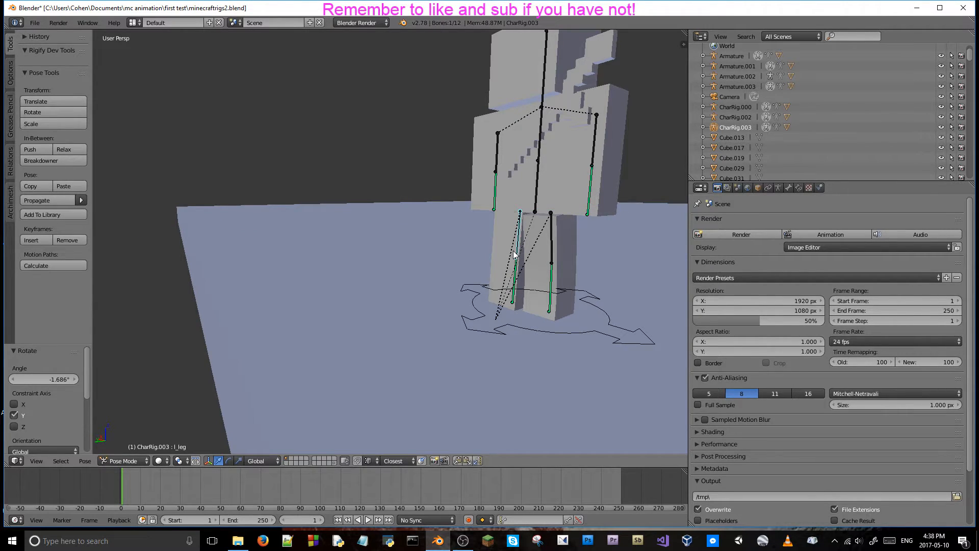
# Rotate CharRig.003's lower left leg bone about 3.7° around the global X axis.
pyautogui.rightClick(516, 267)
pyautogui.moveTo(518, 267); pyautogui.dragTo(476, 271, button='middle')
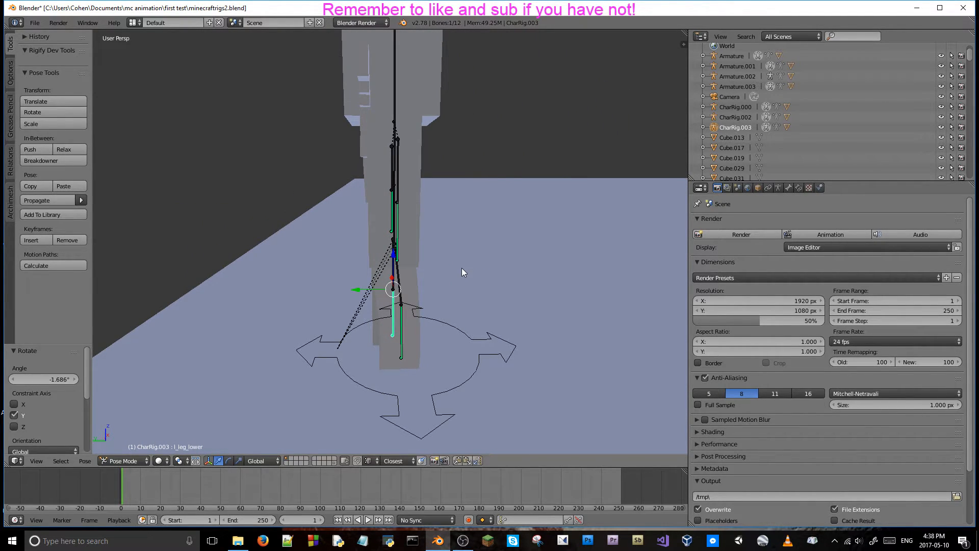
pyautogui.moveTo(462, 268); pyautogui.dragTo(464, 262, button='middle')
pyautogui.press('r')
pyautogui.press('x')
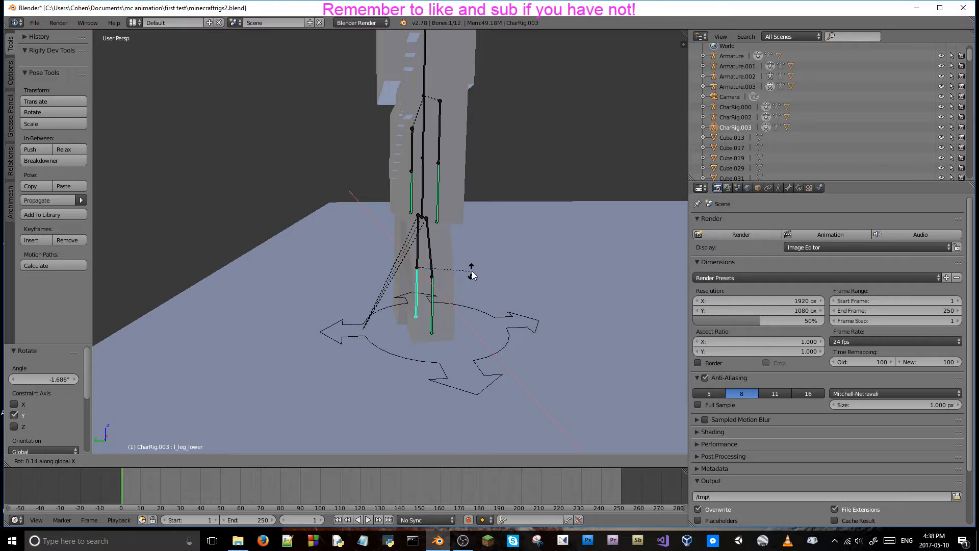
pyautogui.click(477, 278)
# Move CharRig.003's lower left leg bone about -0.070 along the global Y axis.
pyautogui.moveTo(466, 276); pyautogui.dragTo(426, 274, button='middle')
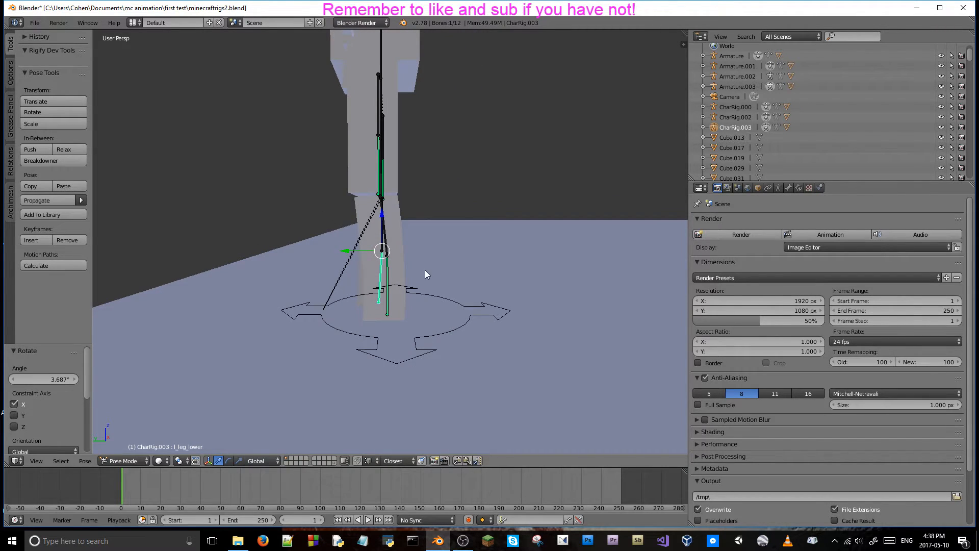
pyautogui.press('g')
pyautogui.press('y')
pyautogui.click(357, 248)
pyautogui.moveTo(357, 249); pyautogui.dragTo(435, 253, button='middle')
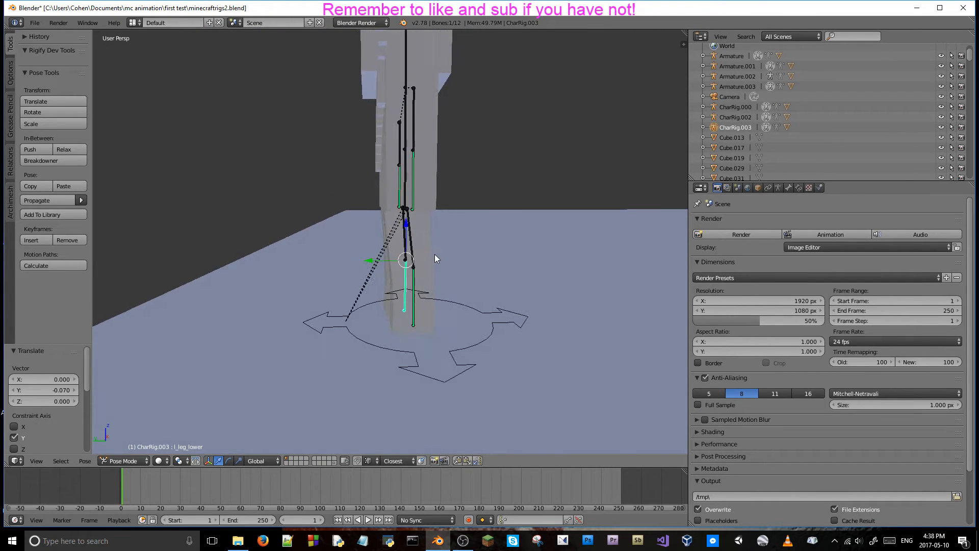
# Move CharRig.003's lower right leg bone about 0.057 along the global Y axis.
pyautogui.rightClick(415, 294)
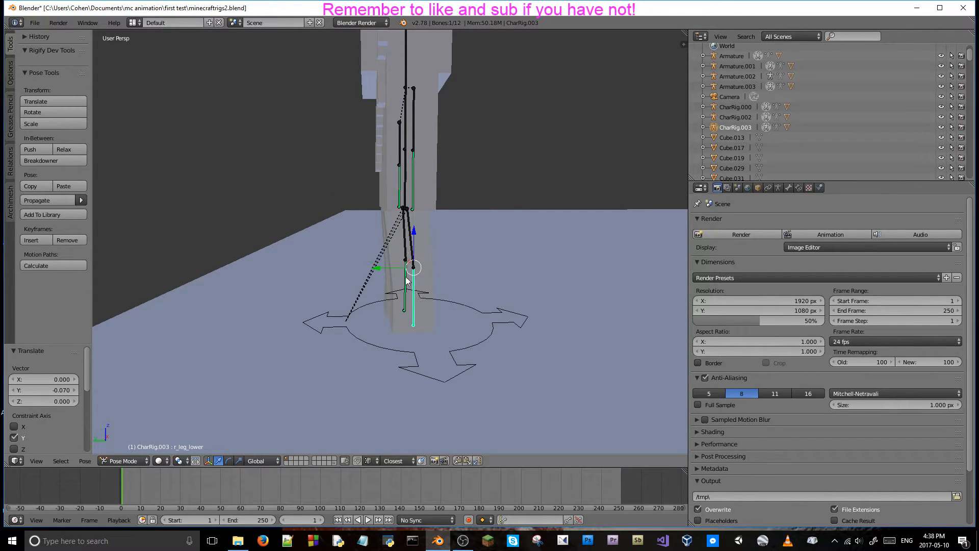
pyautogui.press('g')
pyautogui.press('y')
pyautogui.click(377, 265)
pyautogui.moveTo(464, 269); pyautogui.dragTo(430, 268, button='middle')
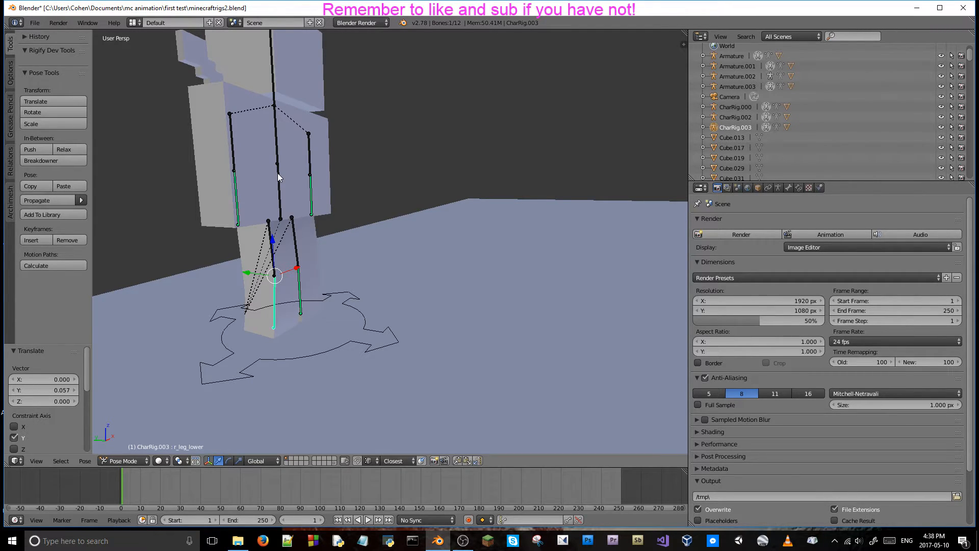
# Toggle the system console window.
pyautogui.moveTo(258, 164); pyautogui.dragTo(102, 39, button='middle')
pyautogui.click(87, 22)
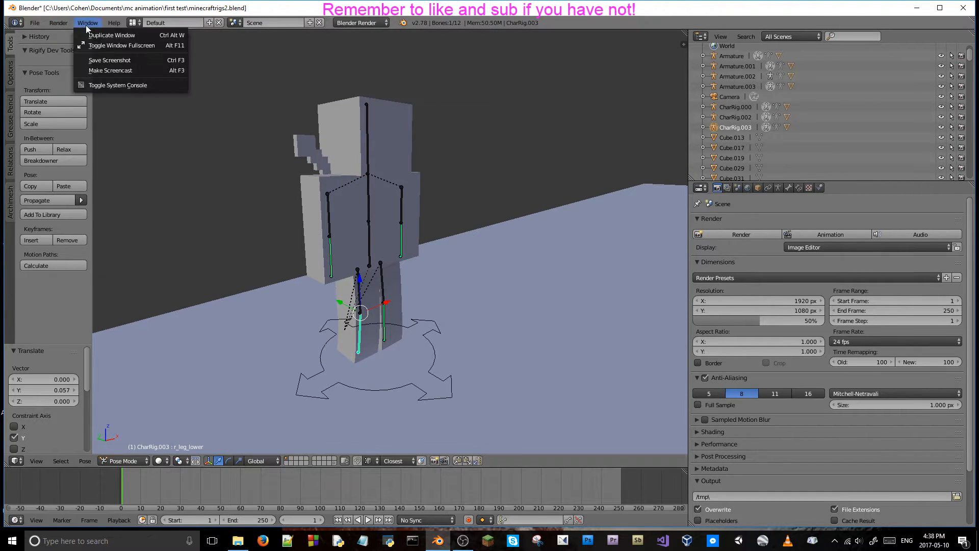
pyautogui.click(117, 85)
pyautogui.moveTo(319, 113); pyautogui.dragTo(0, 25)
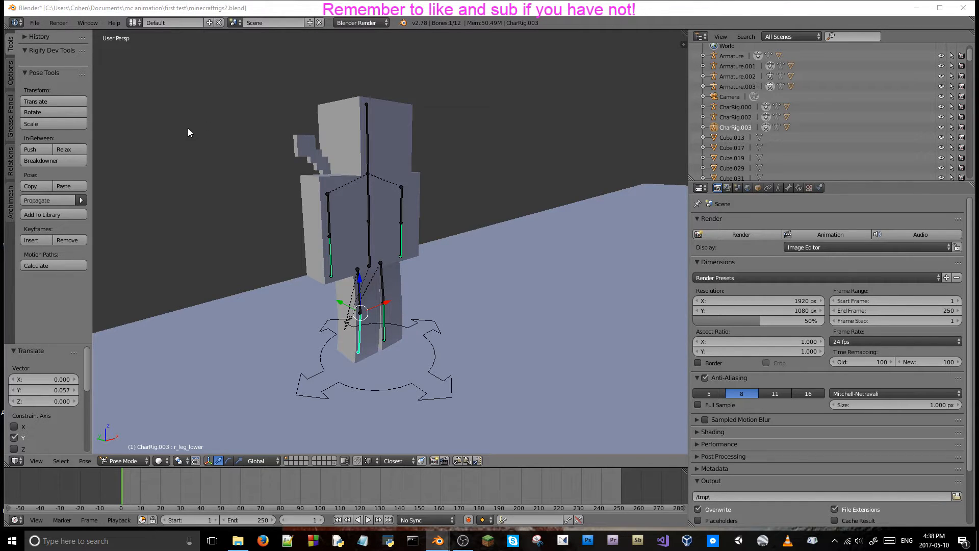
# Rotate CharRig.003's upper right arm bone about 4.9° around the global Y axis.
pyautogui.moveTo(188, 127); pyautogui.dragTo(499, 181, button='middle')
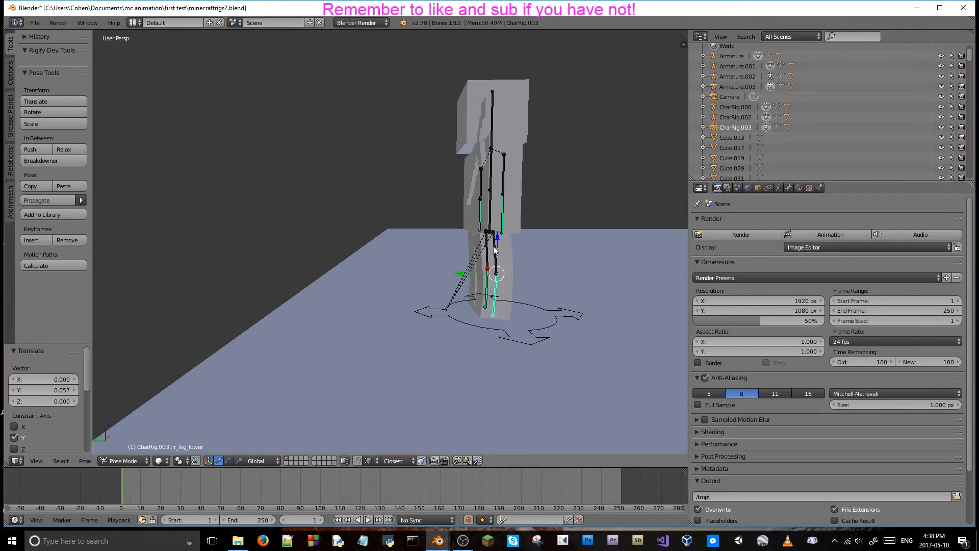
pyautogui.moveTo(500, 215); pyautogui.dragTo(431, 219, button='middle')
pyautogui.rightClick(295, 233)
pyautogui.press('r')
pyautogui.press('x')
pyautogui.press('y')
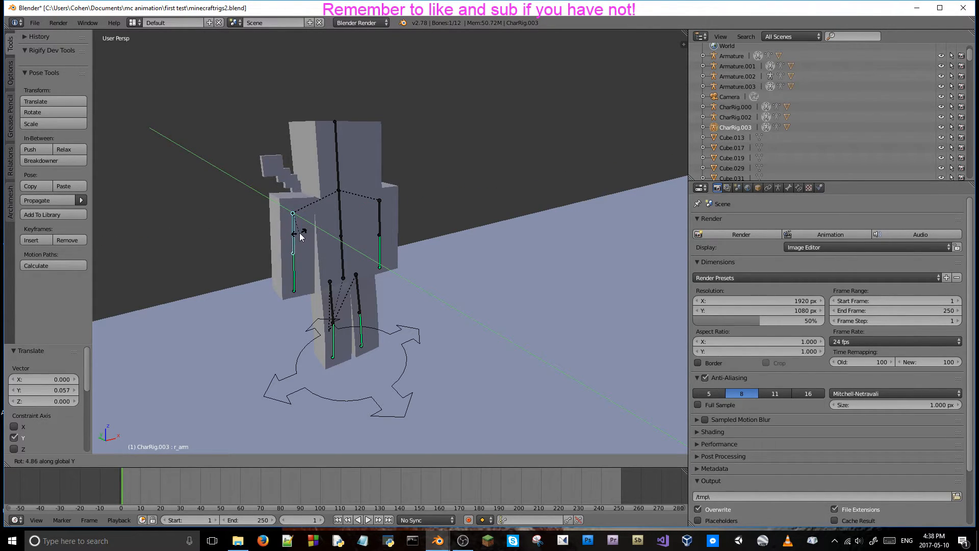
pyautogui.click(298, 232)
# Rotate CharRig.003's upper left arm bone about -6.6° around the global Y axis.
pyautogui.moveTo(300, 231); pyautogui.dragTo(301, 222, button='middle')
pyautogui.rightClick(349, 210)
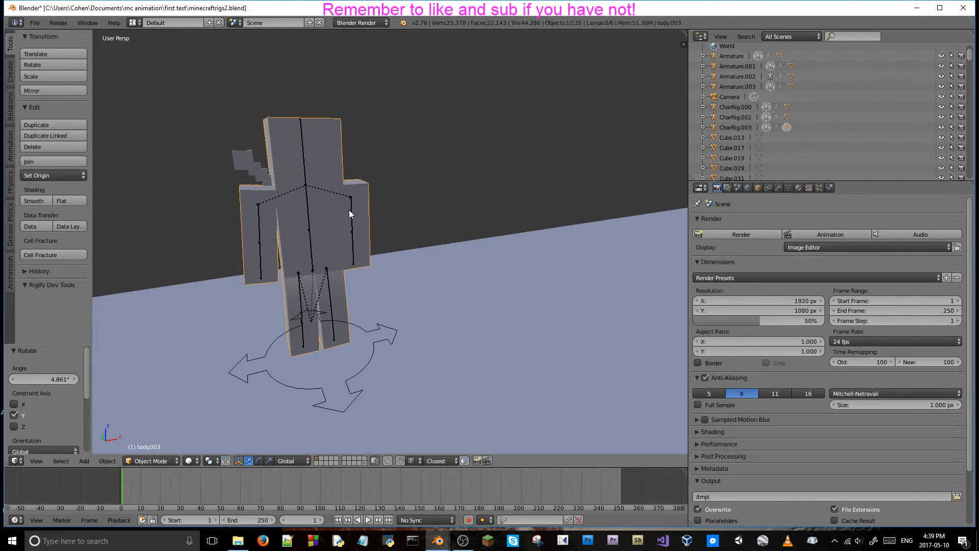
pyautogui.rightClick(353, 213)
pyautogui.press('r')
pyautogui.press('x')
pyautogui.press('y')
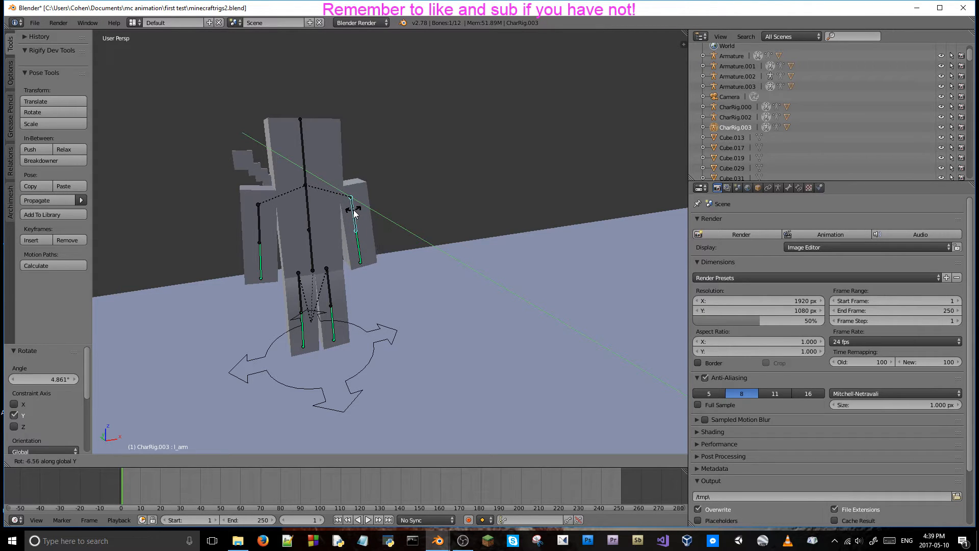
pyautogui.click(355, 214)
# Rotate CharRig.003's upper right arm bone about -5.6° around the global X axis.
pyautogui.moveTo(357, 213); pyautogui.dragTo(438, 257, button='middle')
pyautogui.rightClick(425, 253)
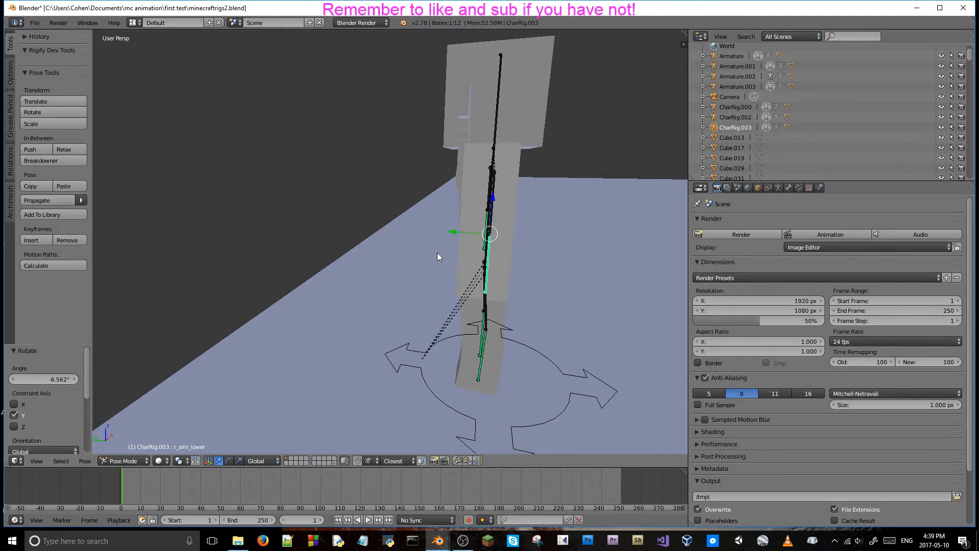
pyautogui.moveTo(500, 182); pyautogui.dragTo(470, 185, button='middle')
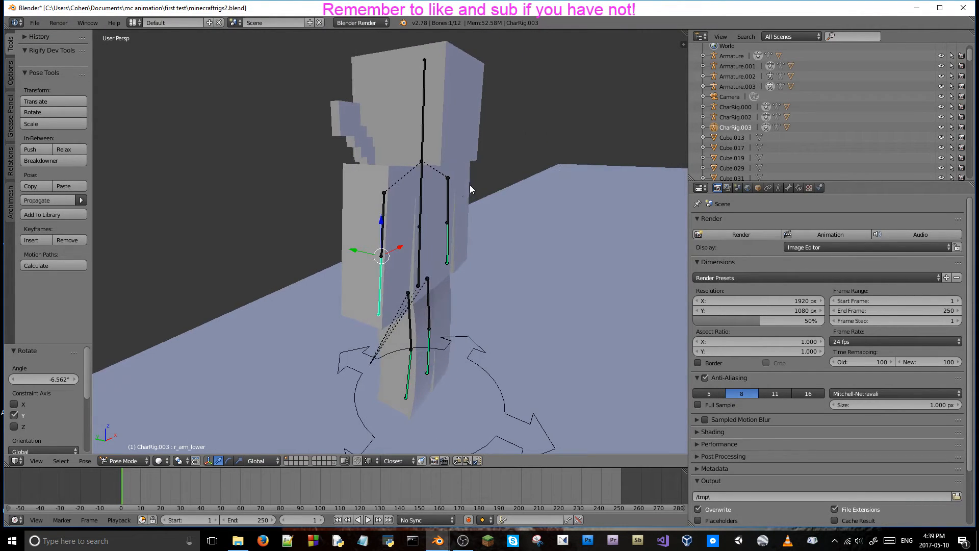
pyautogui.rightClick(385, 208)
pyautogui.press('r')
pyautogui.press('x')
pyautogui.click(387, 230)
# Rotate CharRig.003's lower right arm bone about -9.3° around the global X axis.
pyautogui.moveTo(386, 230)
pyautogui.mouseDown(button='middle')
pyautogui.moveTo(358, 228)
pyautogui.moveTo(387, 244)
pyautogui.mouseUp(button='middle')
pyautogui.rightClick(388, 245)
pyautogui.press('r')
pyautogui.press('x')
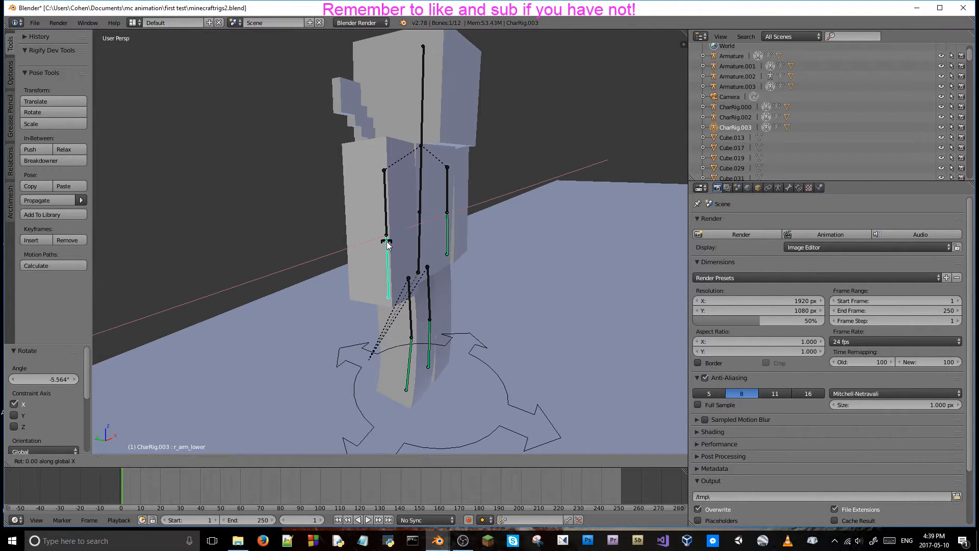
pyautogui.click(388, 248)
# Rotate CharRig.003's upper left arm bone about -5.9° around the global X axis.
pyautogui.moveTo(387, 248); pyautogui.dragTo(356, 194, button='middle')
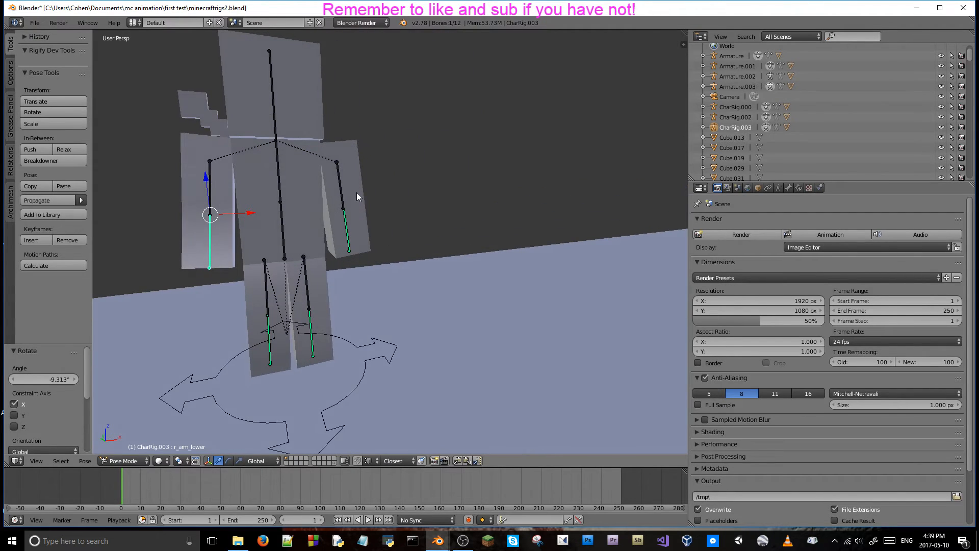
pyautogui.rightClick(344, 200)
pyautogui.press('r')
pyautogui.press('x')
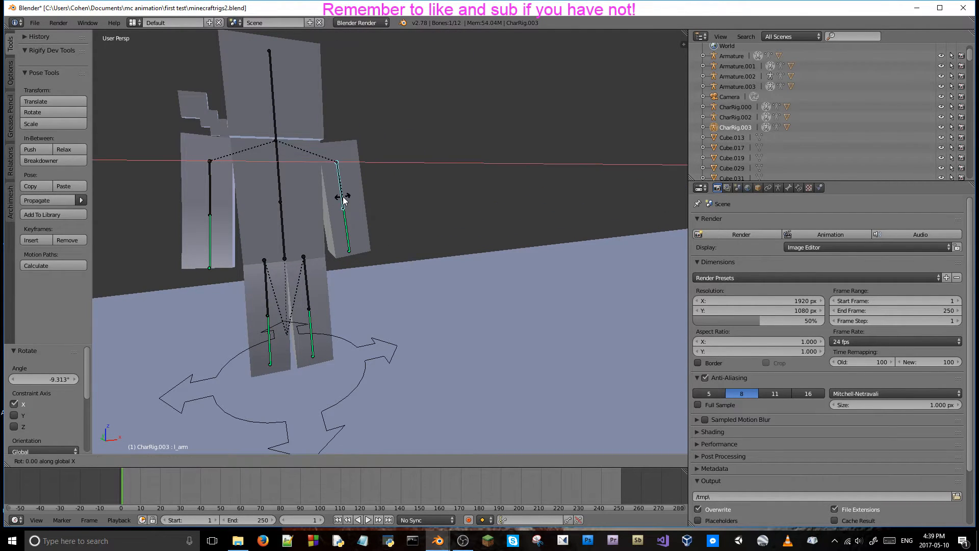
pyautogui.click(346, 194)
# Rotate CharRig.003's lower left arm bone about -6° around the global X axis.
pyautogui.moveTo(346, 193); pyautogui.dragTo(269, 227, button='middle')
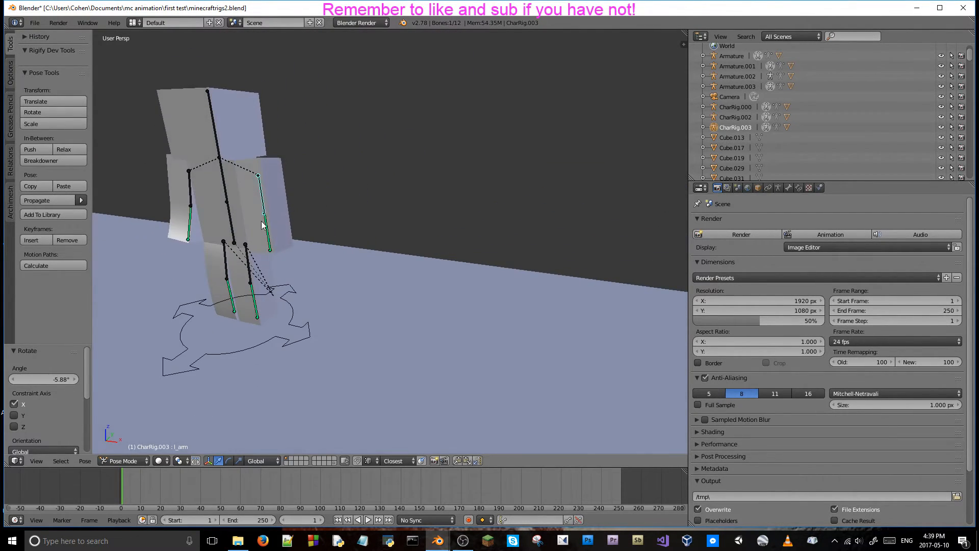
pyautogui.rightClick(268, 228)
pyautogui.press('r')
pyautogui.press('x')
pyautogui.click(266, 226)
pyautogui.moveTo(266, 227); pyautogui.dragTo(267, 262, button='middle')
pyautogui.moveTo(307, 228); pyautogui.dragTo(403, 155, button='middle')
pyautogui.rightClick(458, 128)
pyautogui.press('r')
pyautogui.press('x')
pyautogui.rightClick(465, 131)
# Switch the viewport to Rendered shading and examine the textured characters standing on the floor.
pyautogui.moveTo(457, 138)
pyautogui.keyDown('shift'); pyautogui.mouseDown(button='middle')
pyautogui.moveTo(473, 155)
pyautogui.moveTo(468, 136)
pyautogui.moveTo(440, 144)
pyautogui.moveTo(465, 152)
pyautogui.moveTo(417, 164)
pyautogui.moveTo(356, 153)
pyautogui.moveTo(411, 147)
pyautogui.moveTo(271, 170)
pyautogui.moveTo(390, 157)
pyautogui.mouseUp(button='middle'); pyautogui.keyUp('shift')
pyautogui.scroll(1, 485, 134)
pyautogui.hotkey('shift', 'z')
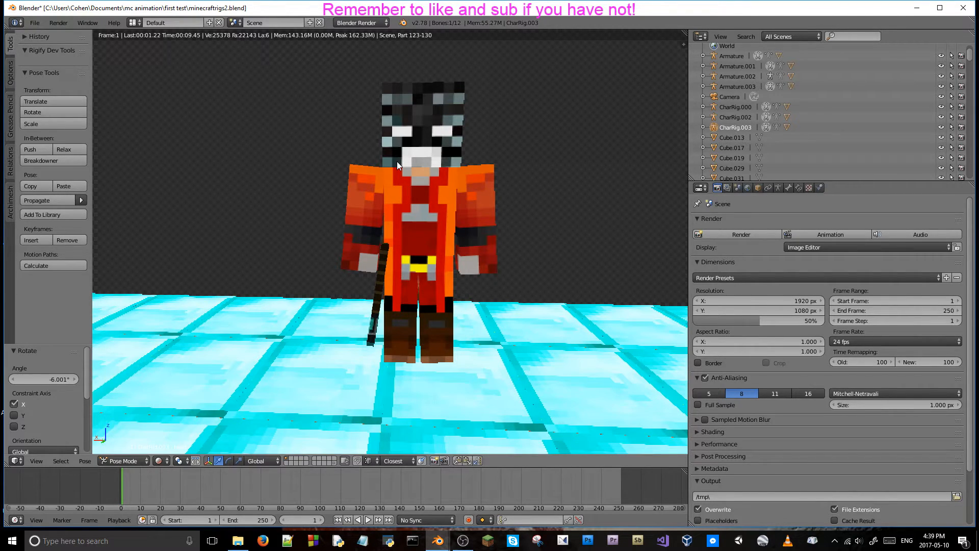
pyautogui.scroll(-5, 397, 162)
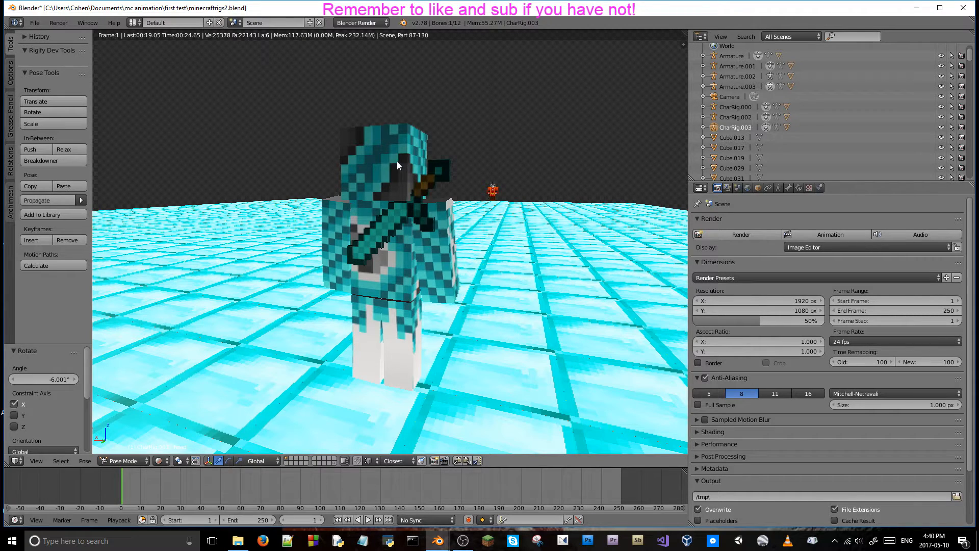
pyautogui.moveTo(397, 161); pyautogui.dragTo(311, 197, button='middle')
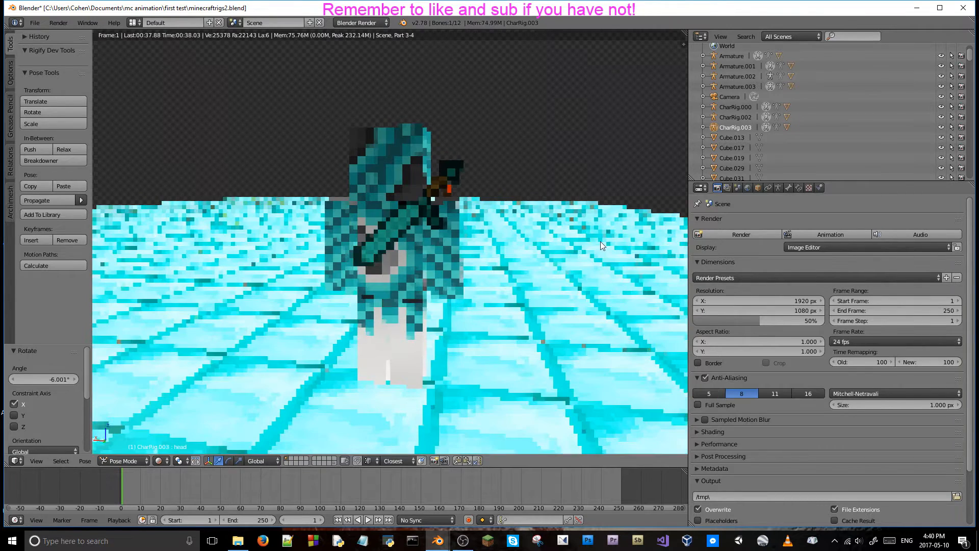
# Select the Grid floor object and hide it in the viewport.
pyautogui.rightClick(601, 240)
pyautogui.scroll(-9, 757, 109)
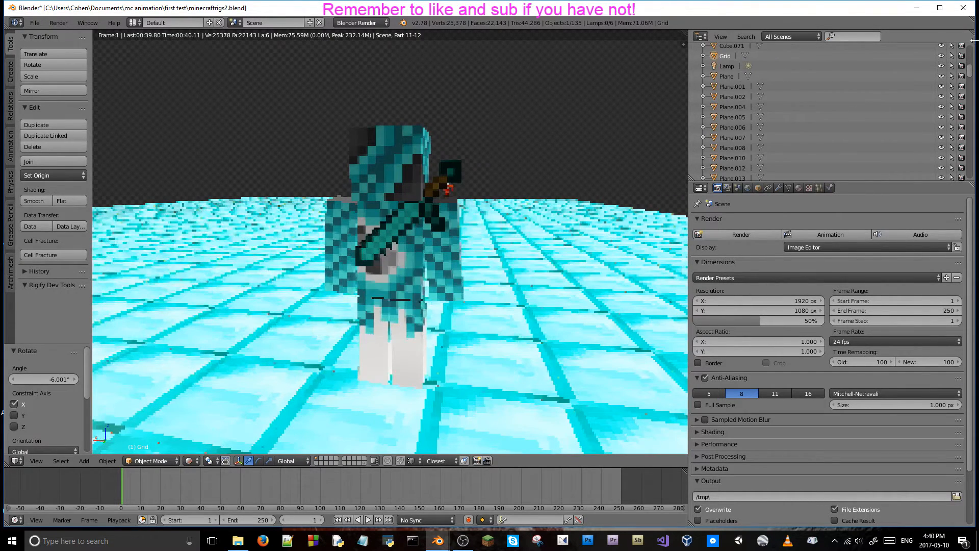
pyautogui.click(941, 56)
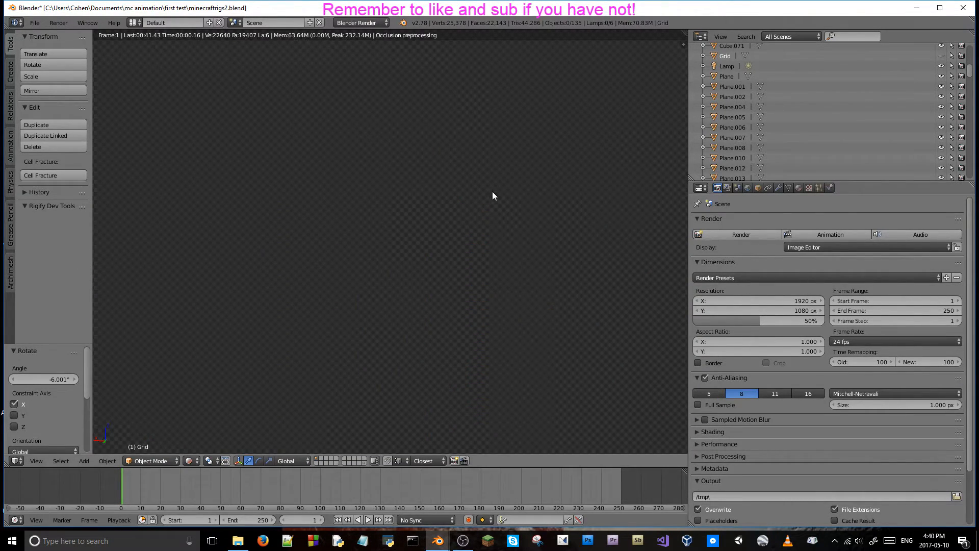
# View the posed character from several sides without the floor, and set the viewport shading to Texture.
pyautogui.moveTo(493, 194); pyautogui.dragTo(466, 194, button='middle')
pyautogui.press('KP_3')
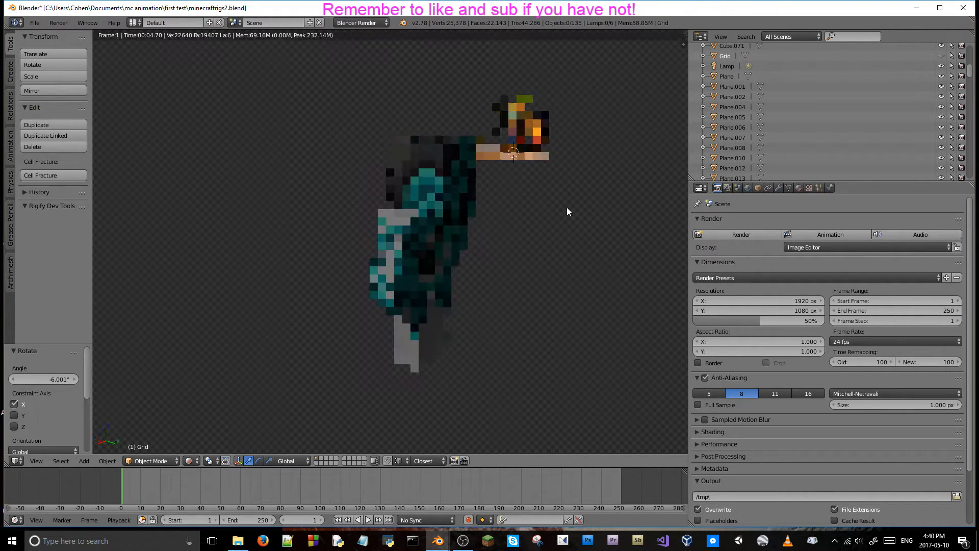
pyautogui.moveTo(577, 206); pyautogui.dragTo(256, 133, button='middle')
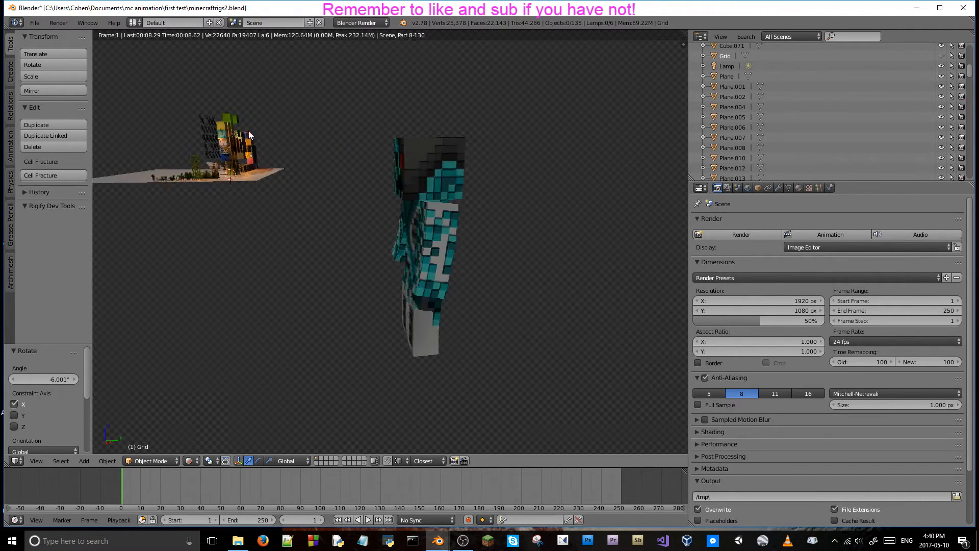
pyautogui.moveTo(347, 191); pyautogui.dragTo(521, 284, button='middle')
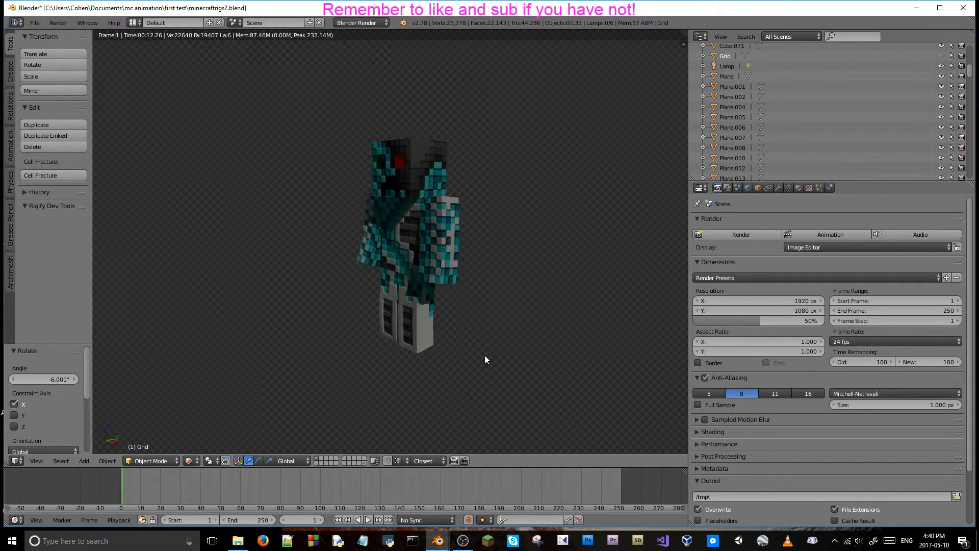
pyautogui.moveTo(475, 355); pyautogui.dragTo(521, 343, button='middle')
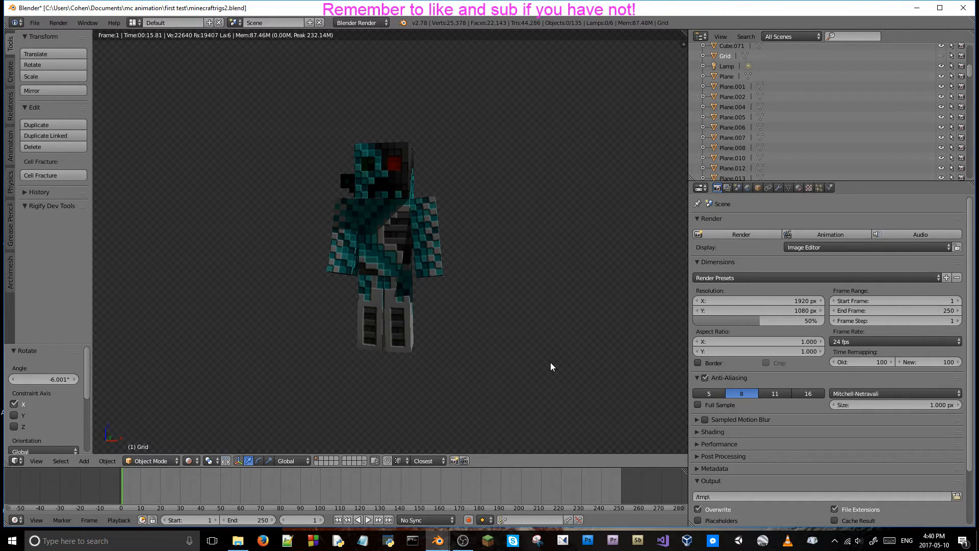
pyautogui.click(189, 460)
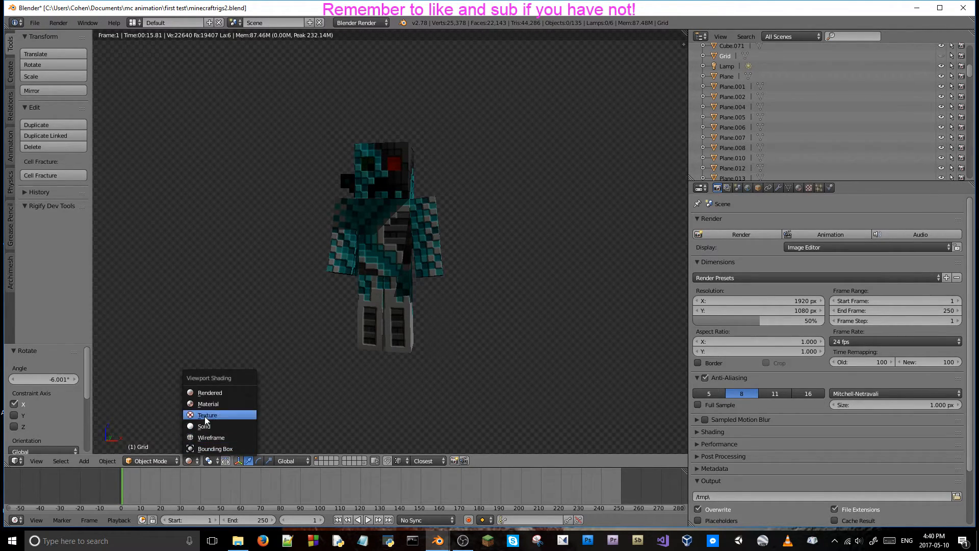
pyautogui.click(207, 411)
# Examine the posed character rig and its textures from several angles and distances.
pyautogui.moveTo(347, 400); pyautogui.dragTo(368, 357, button='middle')
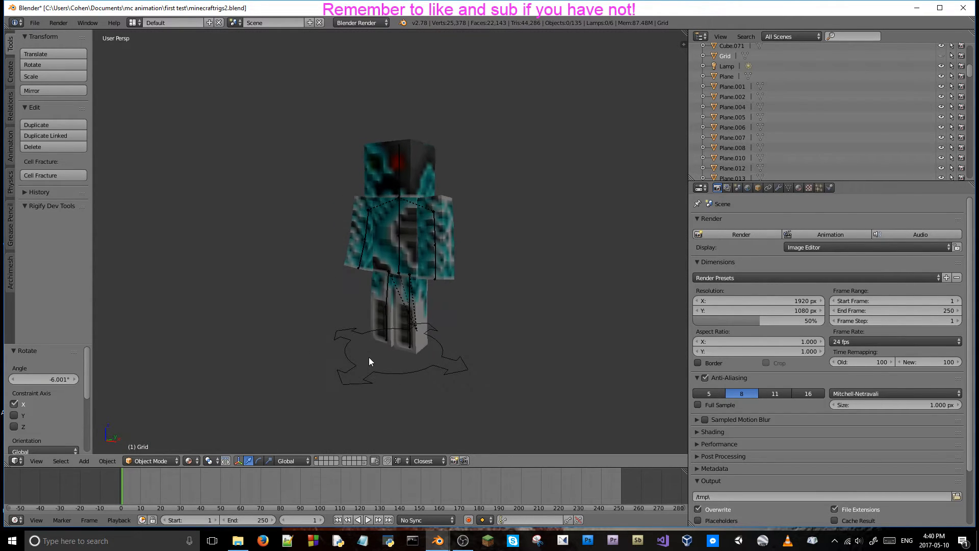
pyautogui.scroll(-5, 506, 168)
pyautogui.moveTo(506, 168); pyautogui.dragTo(564, 194, button='middle')
pyautogui.scroll(3, 391, 223)
pyautogui.moveTo(391, 223); pyautogui.dragTo(437, 233, button='middle')
pyautogui.scroll(2, 386, 211)
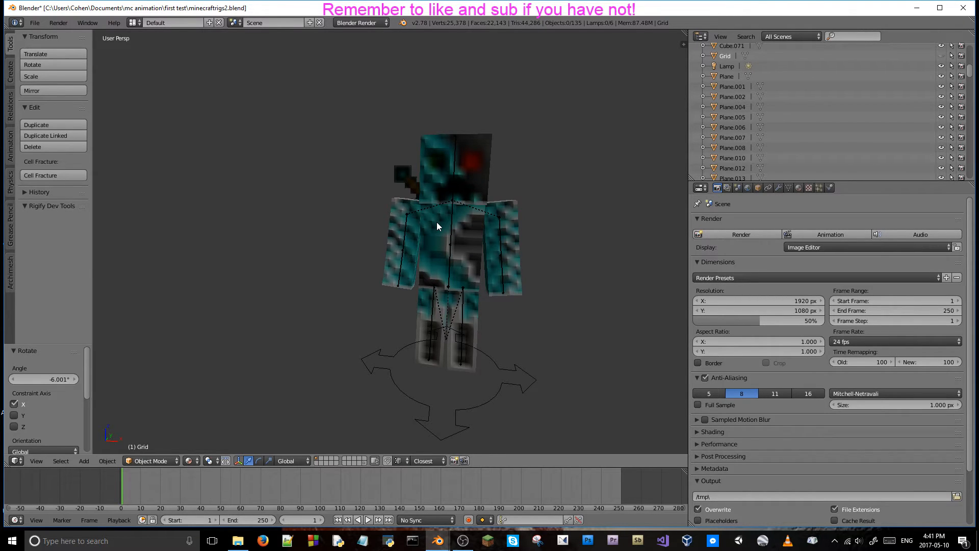
pyautogui.moveTo(454, 176); pyautogui.dragTo(377, 236, button='middle')
pyautogui.scroll(3, 422, 201)
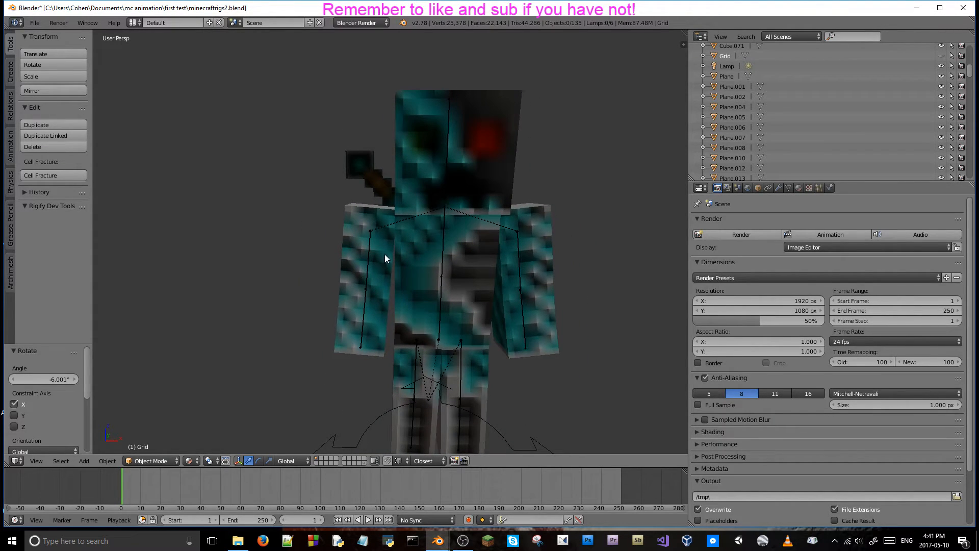
# Select all bones of the teal character's rig in Pose Mode and insert Location and Rotation keyframes at frame 1.
pyautogui.scroll(-4, 372, 247)
pyautogui.rightClick(382, 246)
pyautogui.hotkey('ctrl', 'Tab')
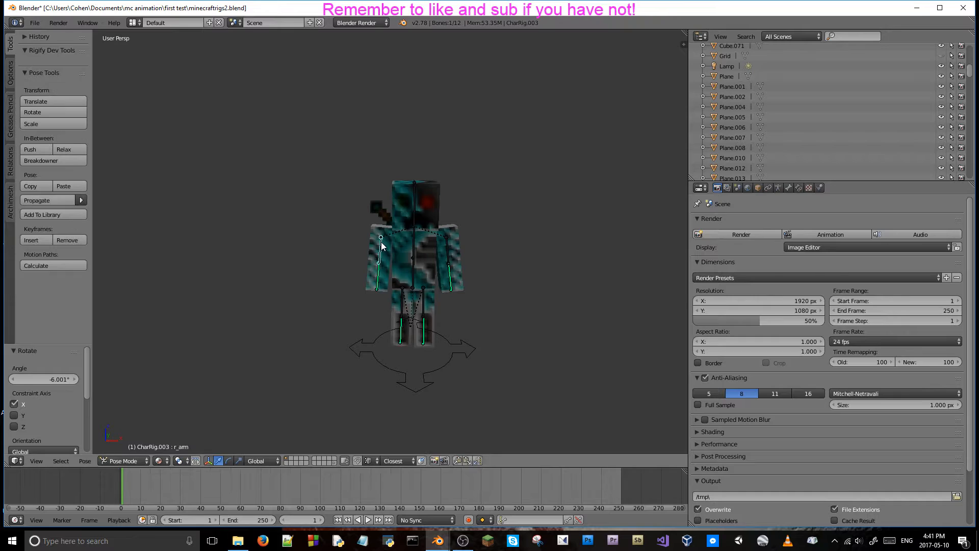
pyautogui.rightClick(408, 259)
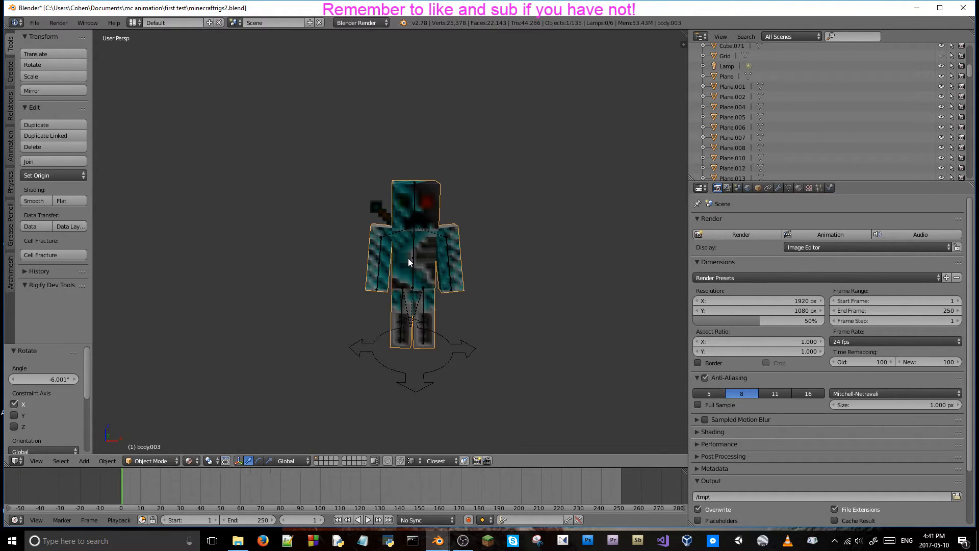
pyautogui.rightClick(414, 263)
pyautogui.press('a')
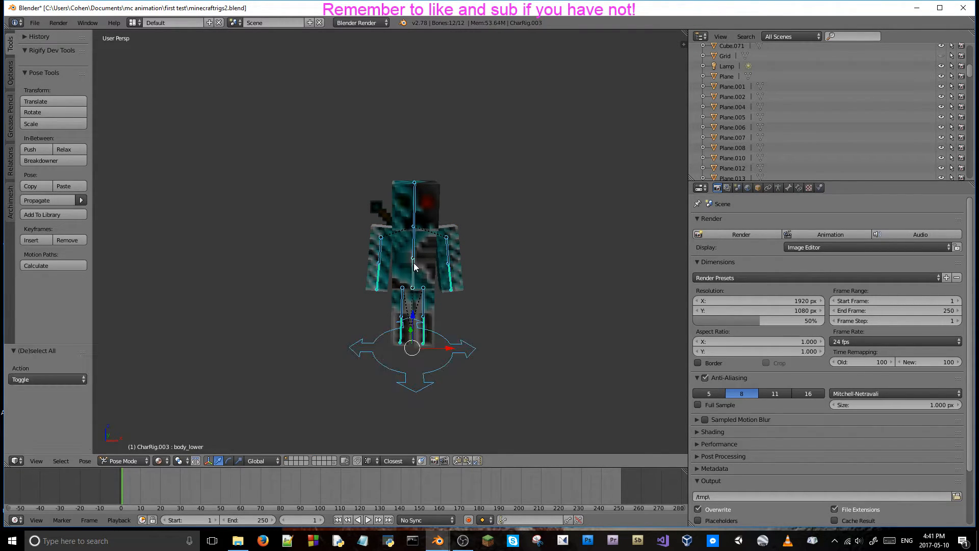
pyautogui.press('i')
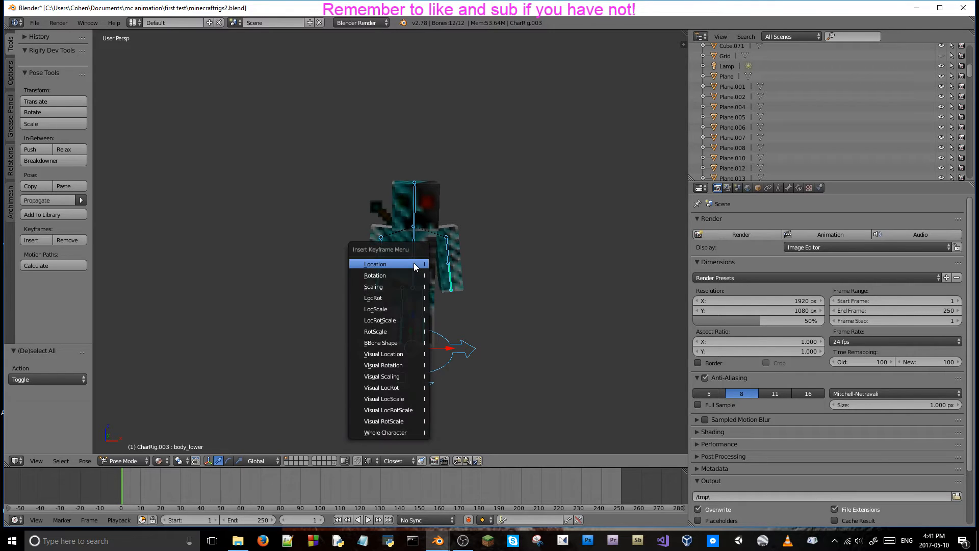
pyautogui.click(415, 264)
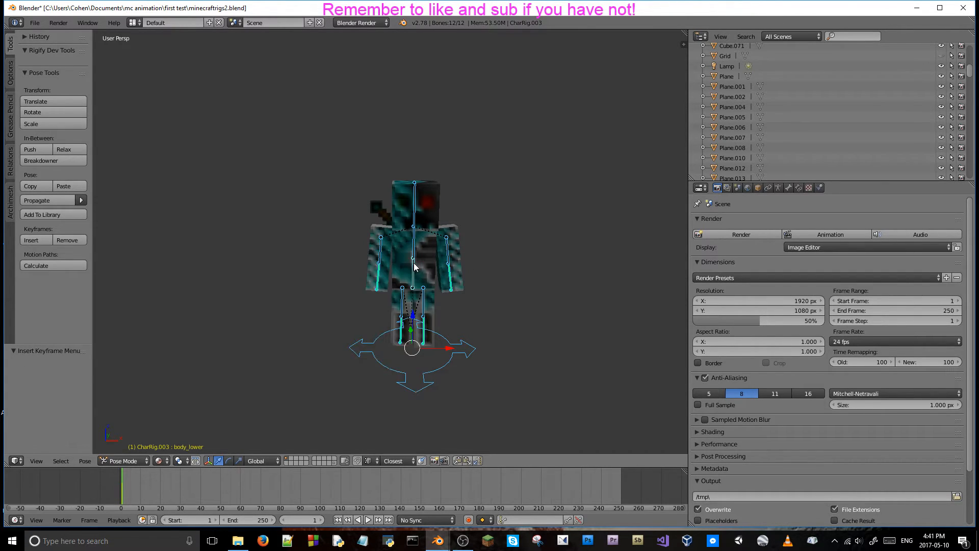
pyautogui.press('i')
pyautogui.click(410, 276)
# Select the diamond sword on the teal character's back and insert keyframes for it at frame 1.
pyautogui.moveTo(400, 275); pyautogui.dragTo(517, 258, button='middle')
pyautogui.scroll(-6, 518, 259)
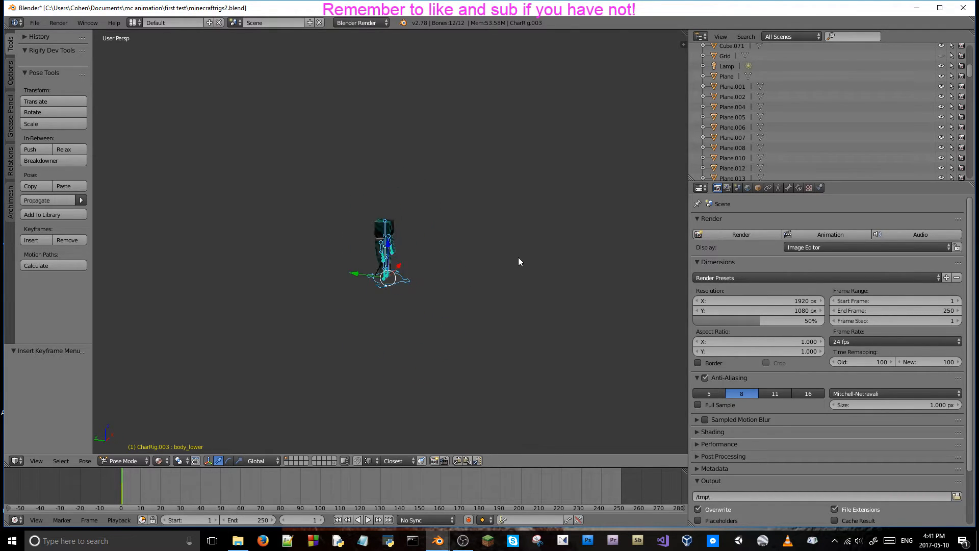
pyautogui.scroll(4, 552, 250)
pyautogui.scroll(3, 409, 243)
pyautogui.moveTo(408, 242); pyautogui.dragTo(376, 232, button='middle')
pyautogui.rightClick(339, 210)
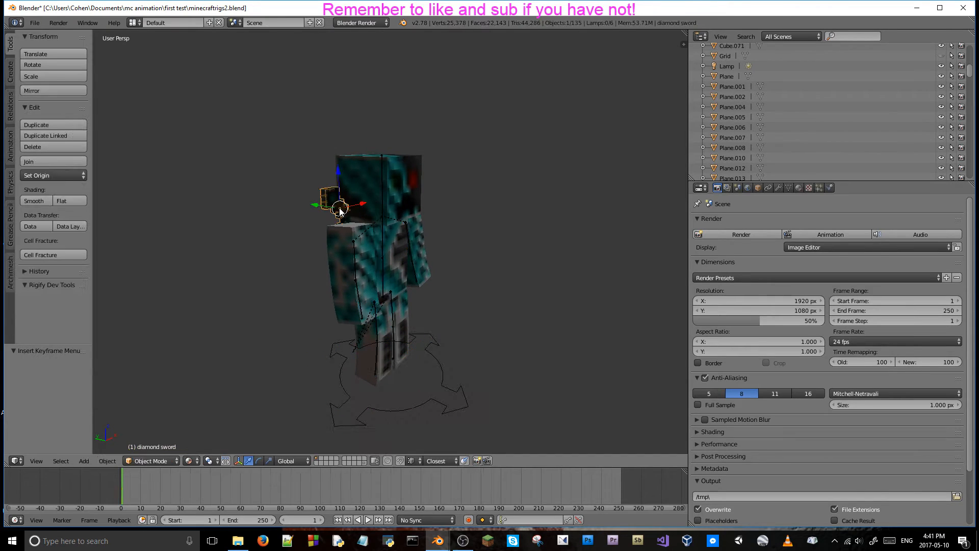
pyautogui.press('i')
pyautogui.click(421, 244)
pyautogui.press('i')
pyautogui.click(413, 234)
pyautogui.press('i')
pyautogui.click(412, 233)
# Select all bones of the orange character's rig, CharRig.000, and insert keyframes for them at frame 1.
pyautogui.moveTo(490, 219); pyautogui.dragTo(307, 393, button='middle')
pyautogui.scroll(-5, 530, 220)
pyautogui.scroll(3, 426, 296)
pyautogui.scroll(-3, 582, 253)
pyautogui.scroll(1, 578, 253)
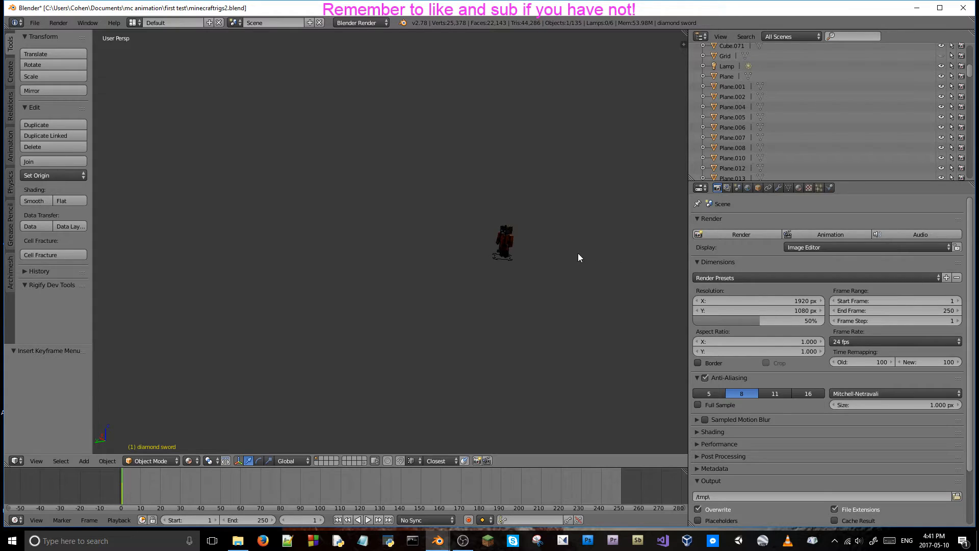
pyautogui.hotkey('shift', 'f')
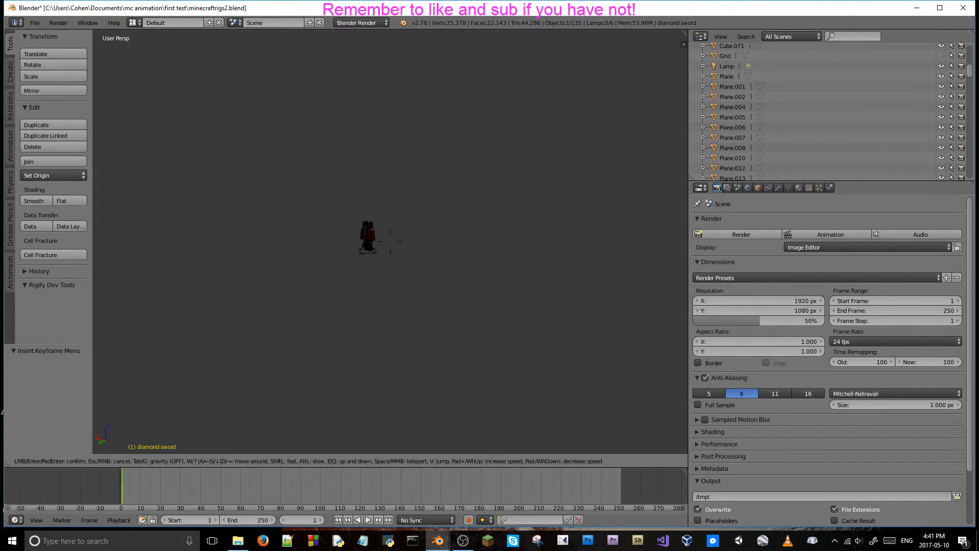
pyautogui.press('w')
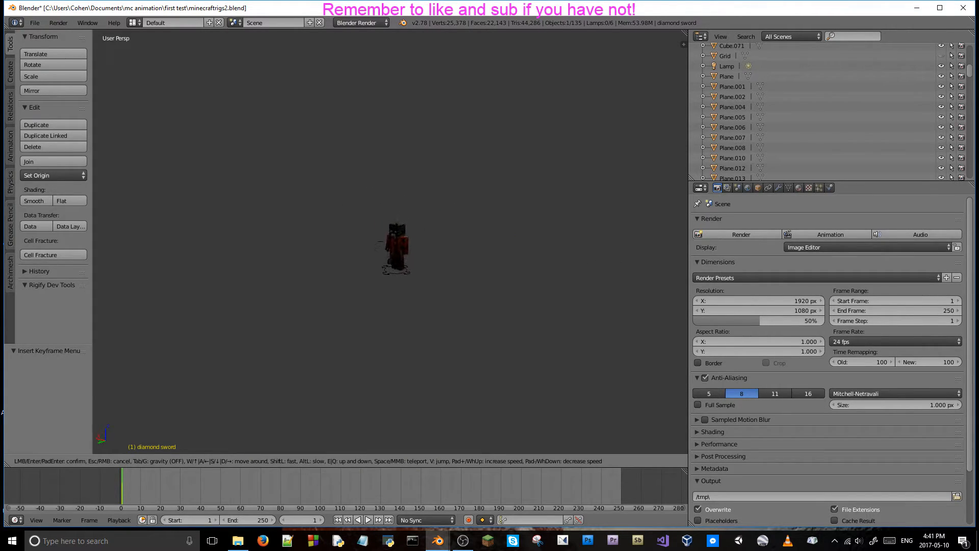
pyautogui.press('w')
pyautogui.click(366, 391)
pyautogui.rightClick(365, 394)
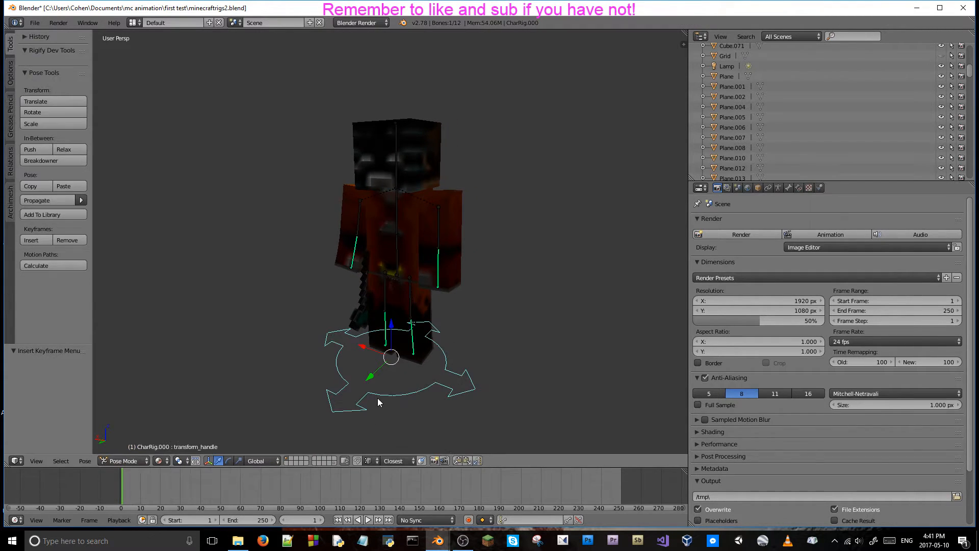
pyautogui.press('a')
pyautogui.press('i')
pyautogui.click(398, 306)
pyautogui.press('i')
pyautogui.click(389, 315)
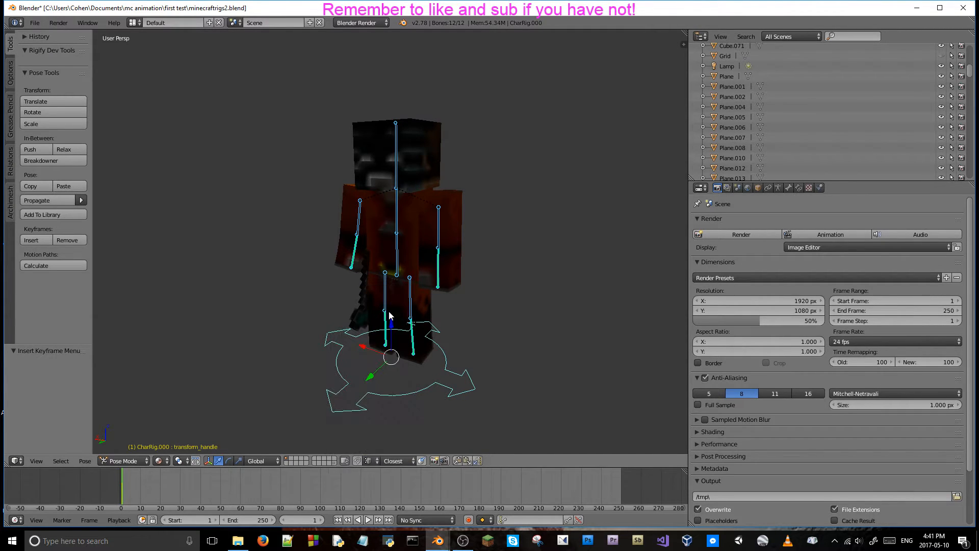
# Select the diamond axe beside the orange character and insert Location and Rotation keyframes at frame 1.
pyautogui.hotkey('ctrl', 'Tab')
pyautogui.rightClick(360, 312)
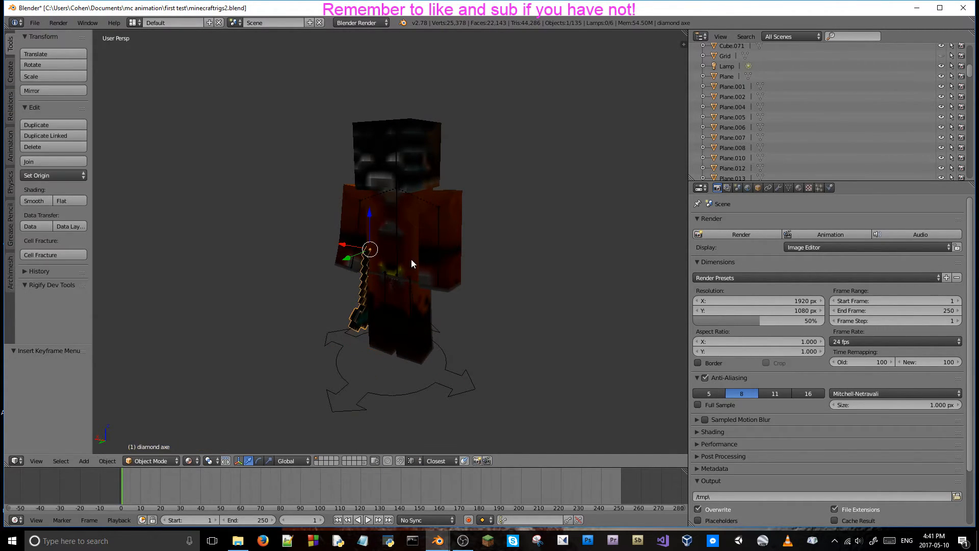
pyautogui.press('i')
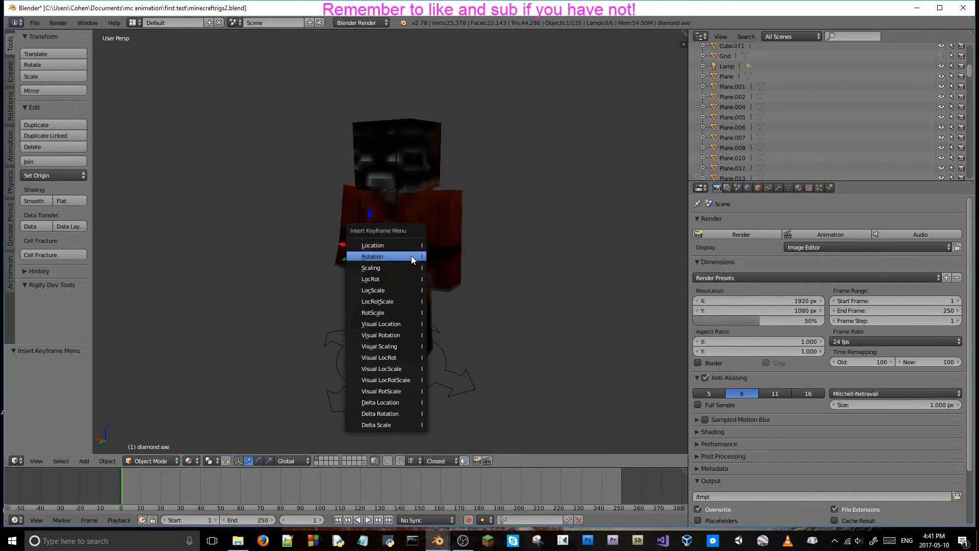
pyautogui.click(411, 256)
pyautogui.press('i')
pyautogui.click(411, 255)
# Snap the 3D cursor to the selected diamond axe and align the camera to the current view.
pyautogui.moveTo(405, 244); pyautogui.dragTo(396, 242, button='middle')
pyautogui.scroll(-6, 396, 247)
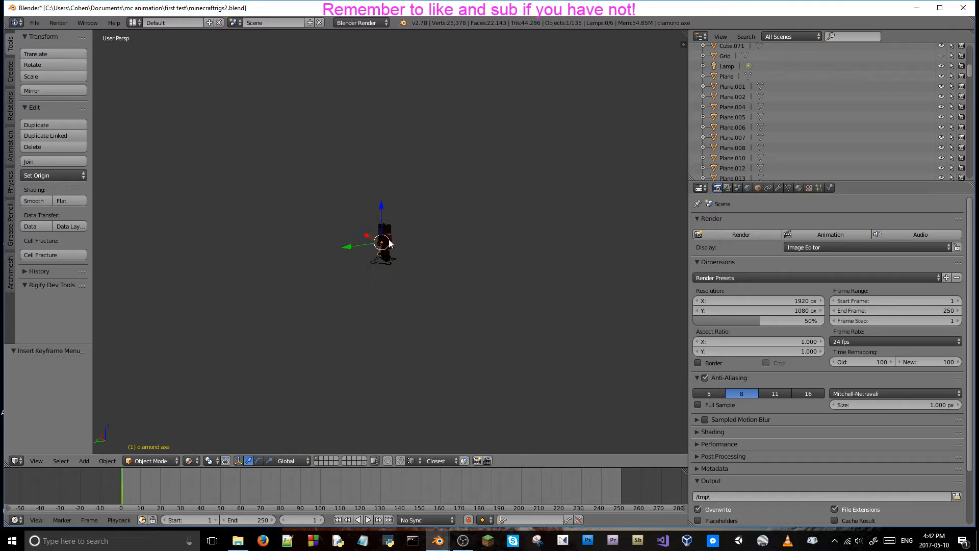
pyautogui.hotkey('shift', 's')
pyautogui.click(382, 289)
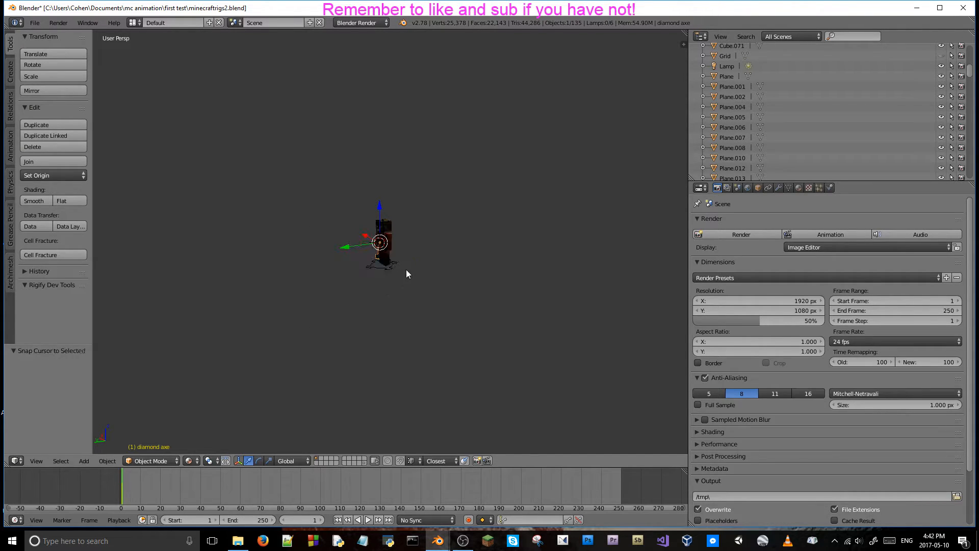
pyautogui.press('ctrl+alt+KP_0')
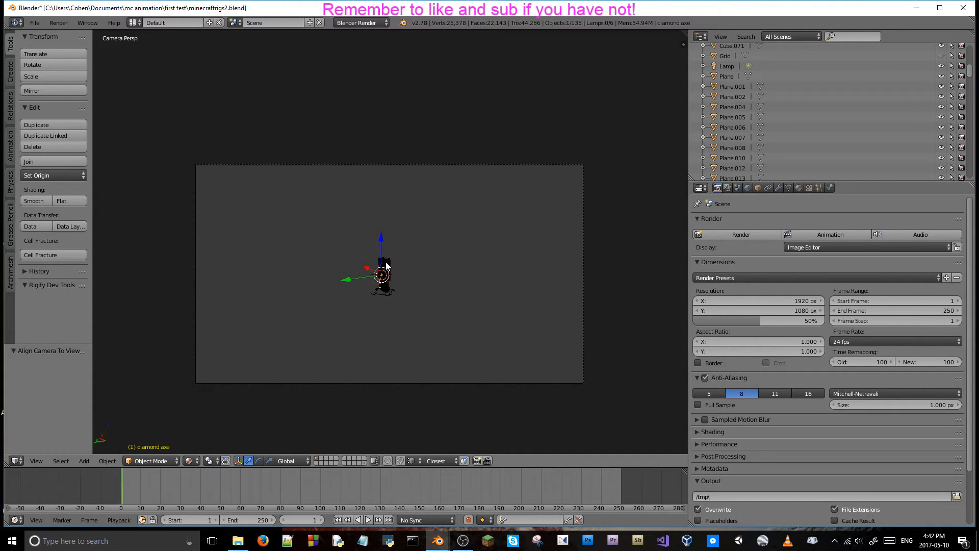
# Fly the camera behind the orange character so that it faces the distant teal character.
pyautogui.hotkey('shift', 'f')
pyautogui.press('w')
pyautogui.press('w')
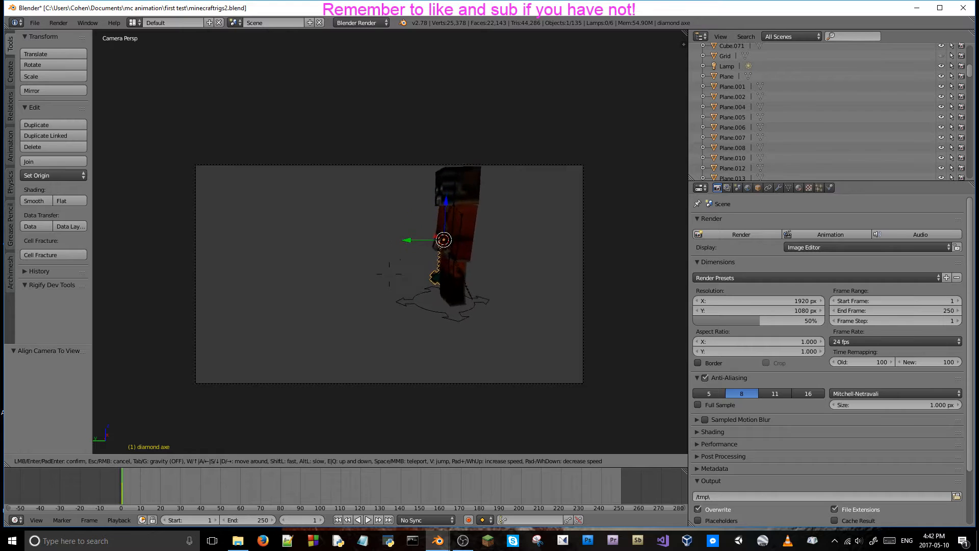
pyautogui.press('a')
pyautogui.press('s')
pyautogui.press('s')
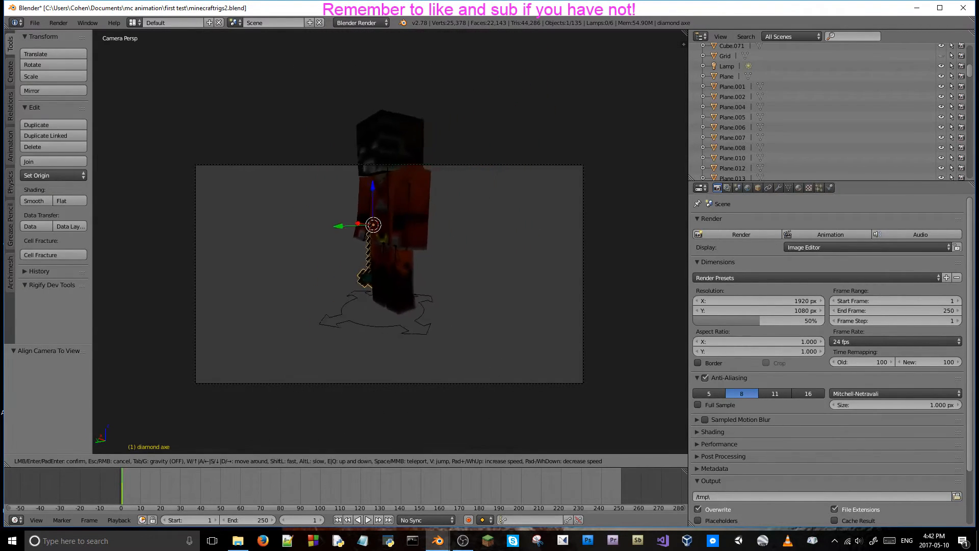
pyautogui.press('w')
pyautogui.press('d')
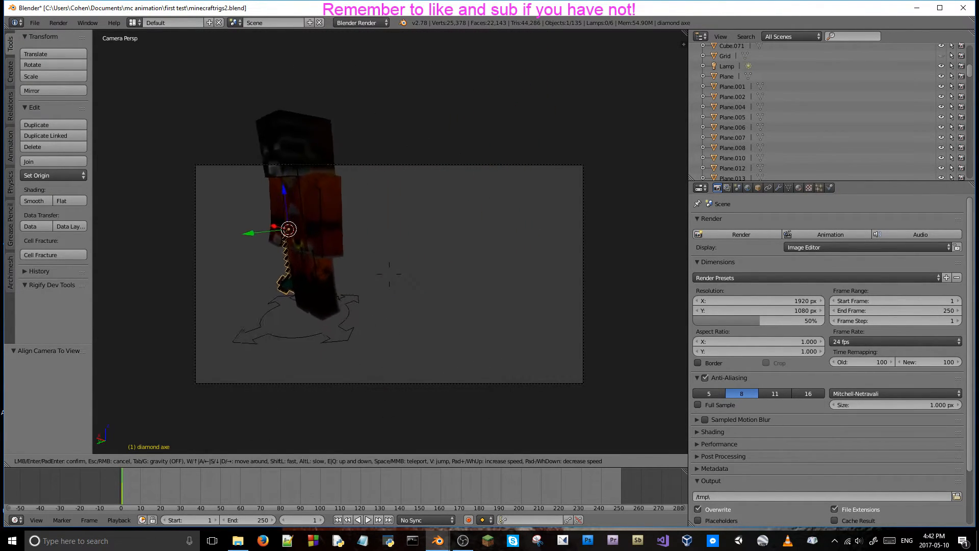
pyautogui.press('w')
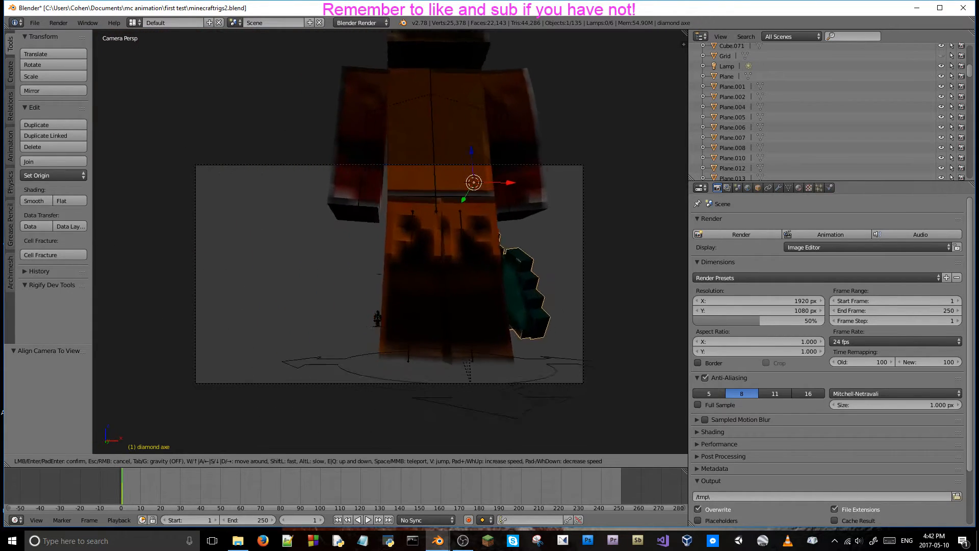
pyautogui.press('a')
pyautogui.press('s')
pyautogui.press('s')
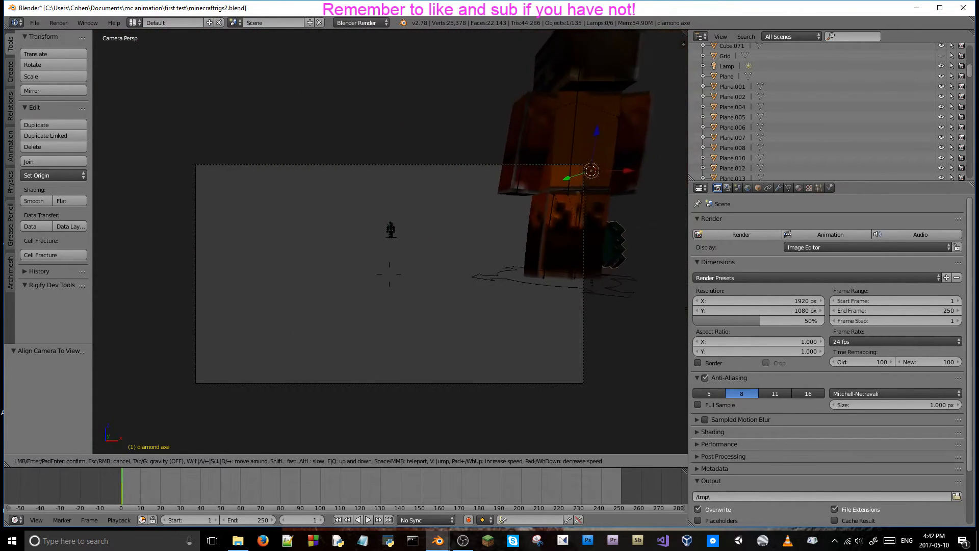
pyautogui.press('d')
pyautogui.press('a')
pyautogui.press('d')
pyautogui.press('a')
pyautogui.press('d')
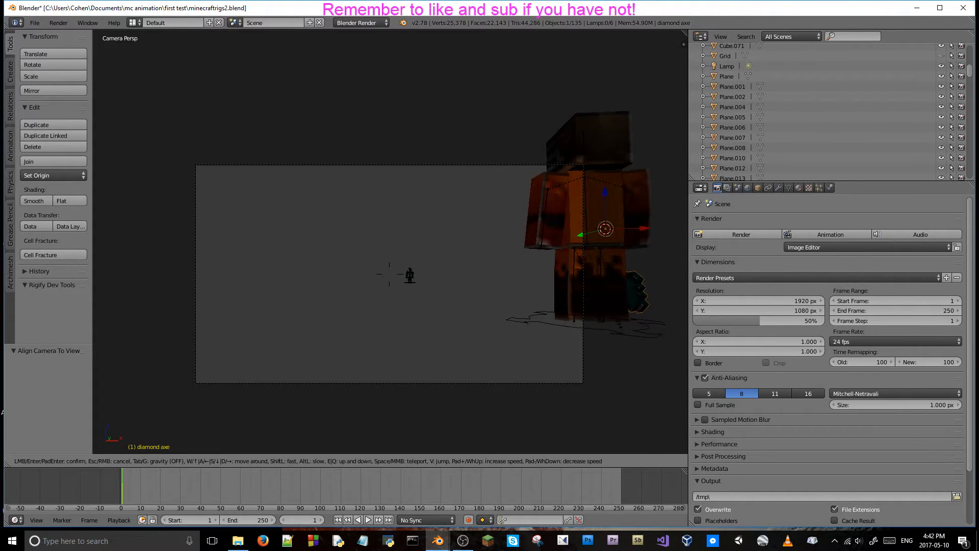
pyautogui.click(391, 242)
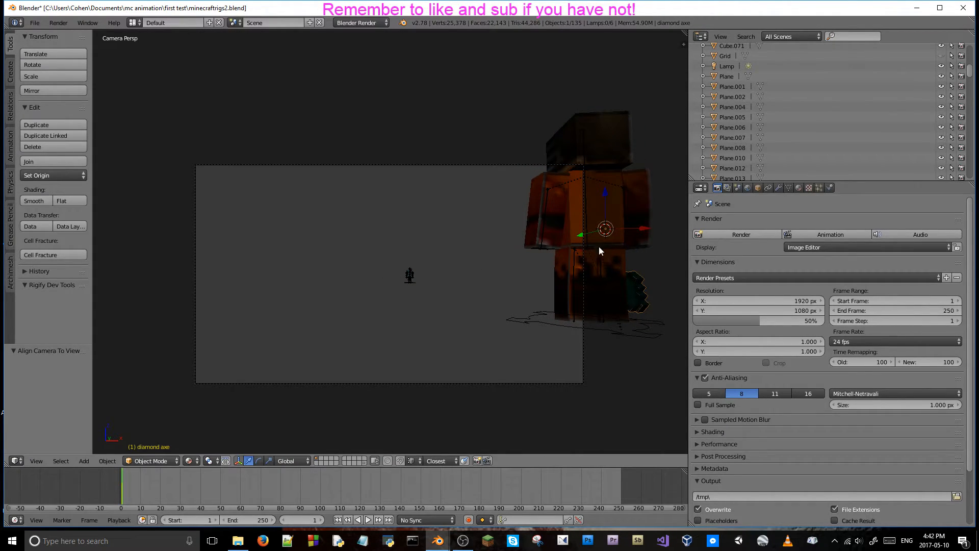
# Select the camera and change its location to X 81.38091 and Y -29.35509, centring the orange character in frame.
pyautogui.click(758, 188)
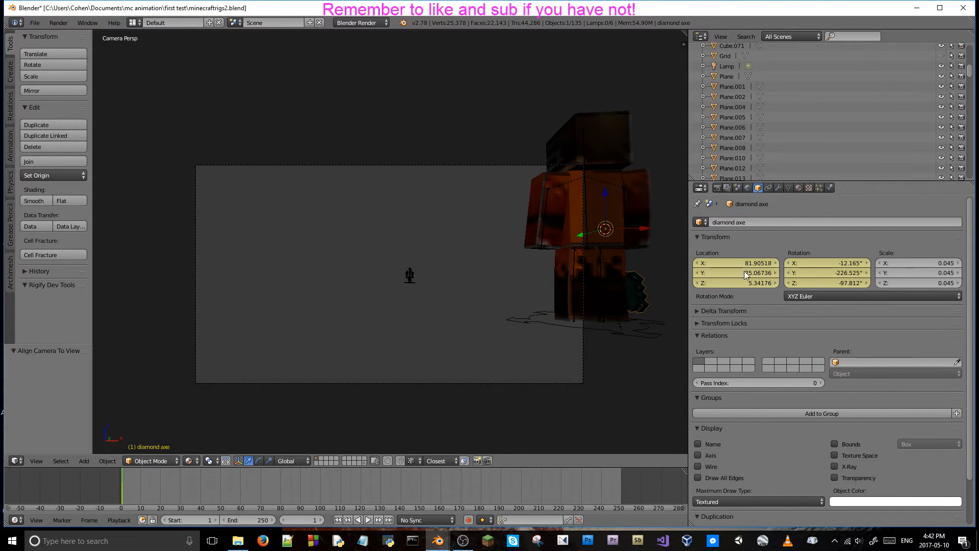
pyautogui.moveTo(734, 275)
pyautogui.mouseDown()
pyautogui.moveTo(745, 276)
pyautogui.moveTo(734, 278)
pyautogui.mouseUp()
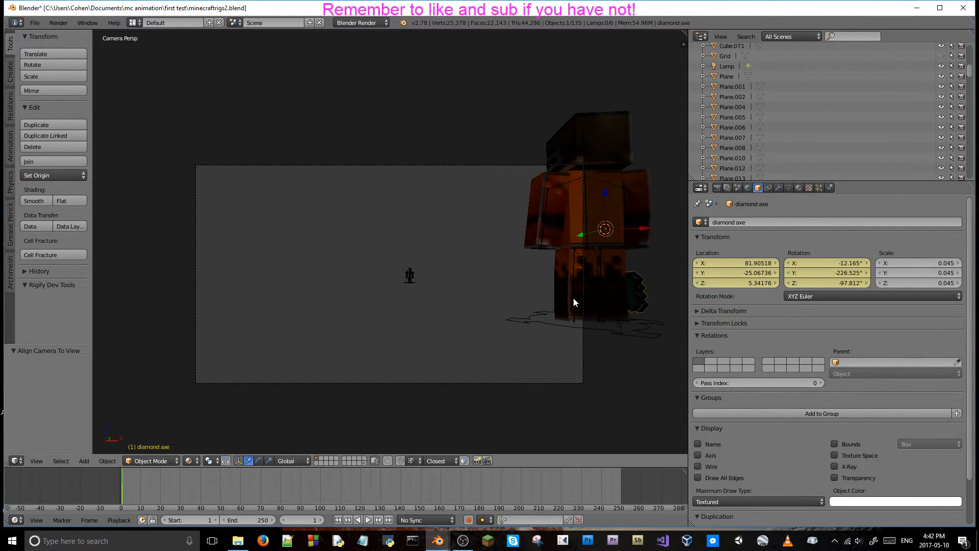
pyautogui.click(584, 328)
pyautogui.hotkey('ctrl', 'Tab')
pyautogui.click(583, 383)
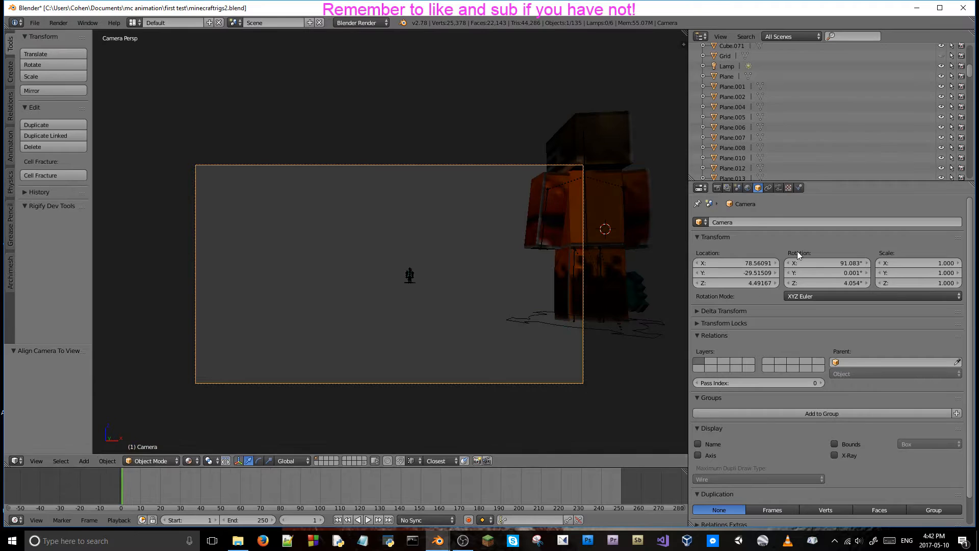
pyautogui.moveTo(744, 276); pyautogui.dragTo(858, 263)
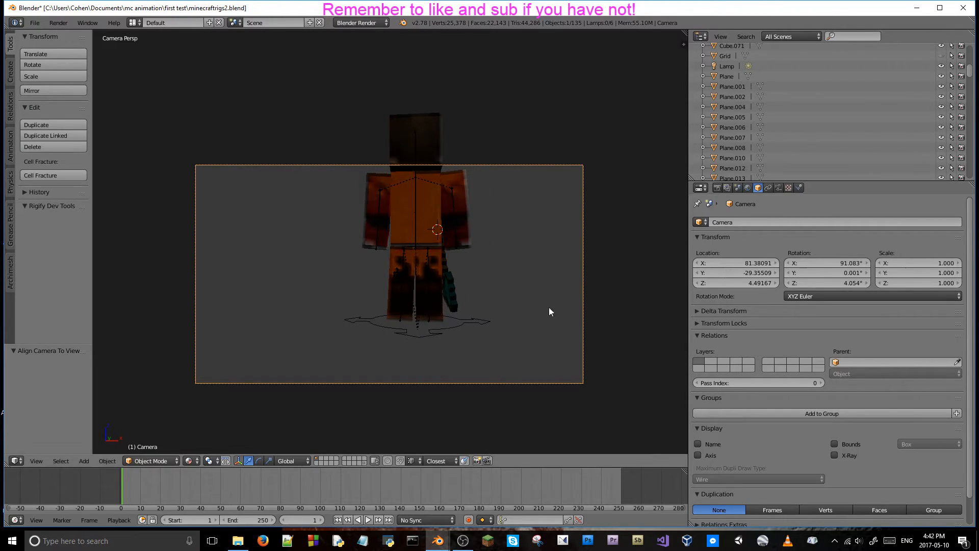
# Rotate the orange character's r_leg bone about -4.111° around the global Y axis.
pyautogui.rightClick(429, 274)
pyautogui.press('r')
pyautogui.press('x')
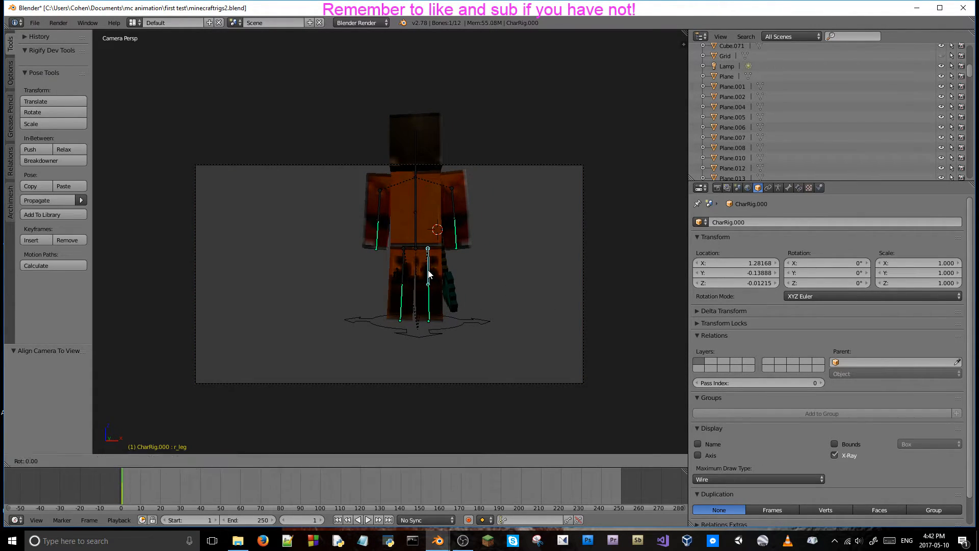
pyautogui.press('y')
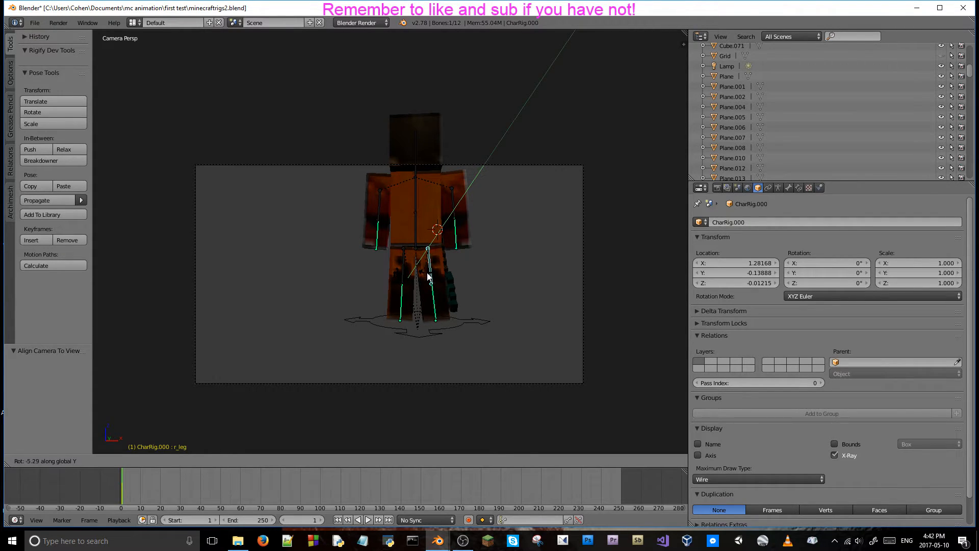
pyautogui.click(427, 277)
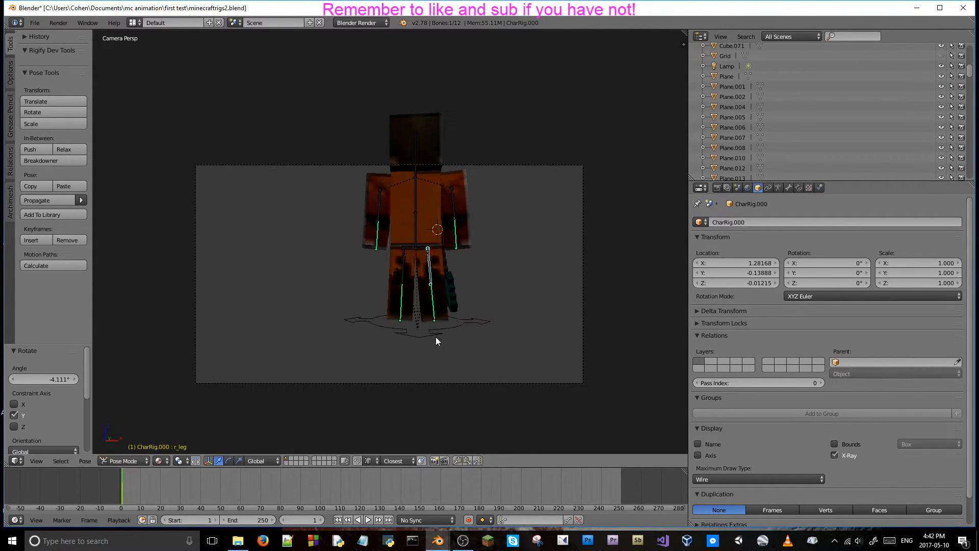
pyautogui.rightClick(434, 317)
pyautogui.press('r')
pyautogui.press('x')
pyautogui.press('y')
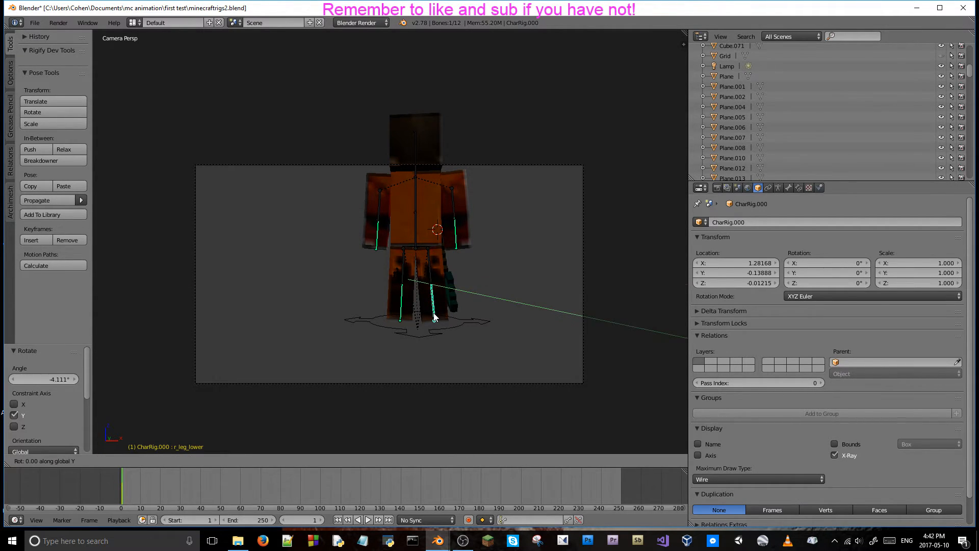
pyautogui.rightClick(431, 315)
# Fly the view around the orange character's lower body to examine its legs, and select the diamond axe beside them.
pyautogui.moveTo(488, 296); pyautogui.dragTo(299, 268, button='middle')
pyautogui.scroll(-5, 420, 301)
pyautogui.scroll(6, 420, 301)
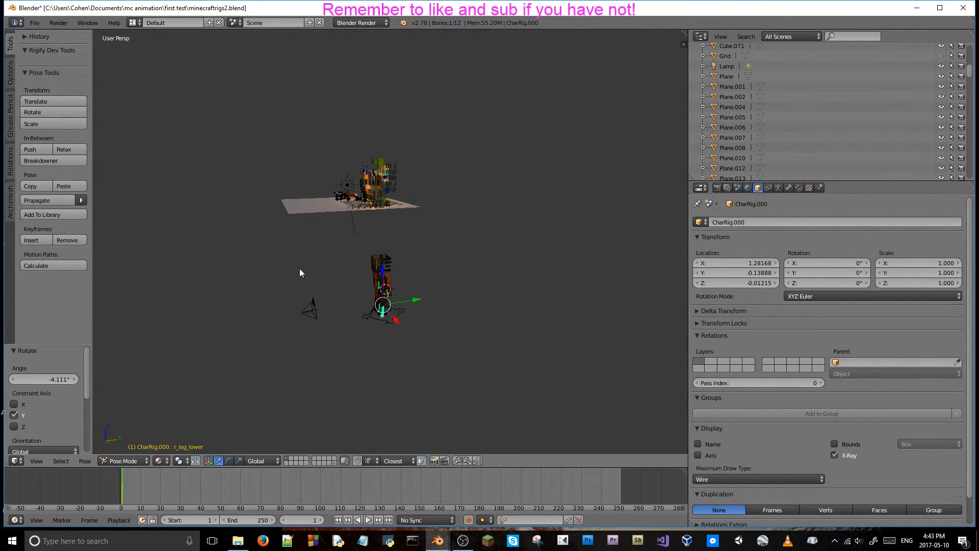
pyautogui.hotkey('shift', 'f')
pyautogui.press('w')
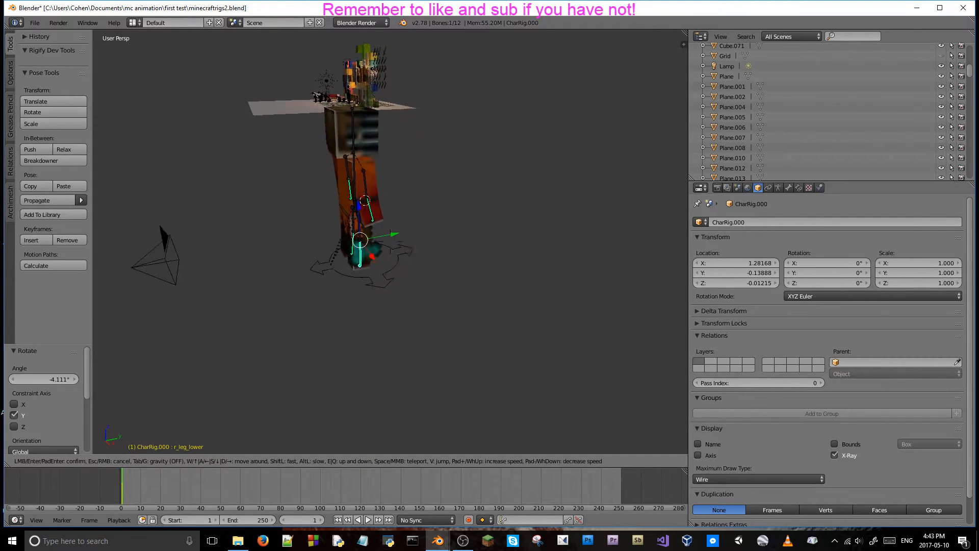
pyautogui.press('a')
pyautogui.press('d')
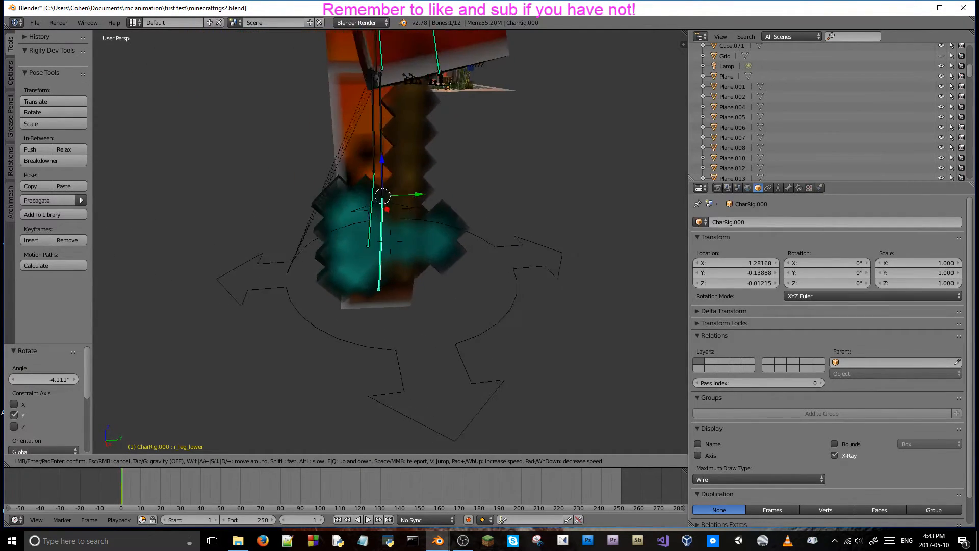
pyautogui.press('a')
pyautogui.press('s')
pyautogui.press('d')
pyautogui.press('a')
pyautogui.press('s')
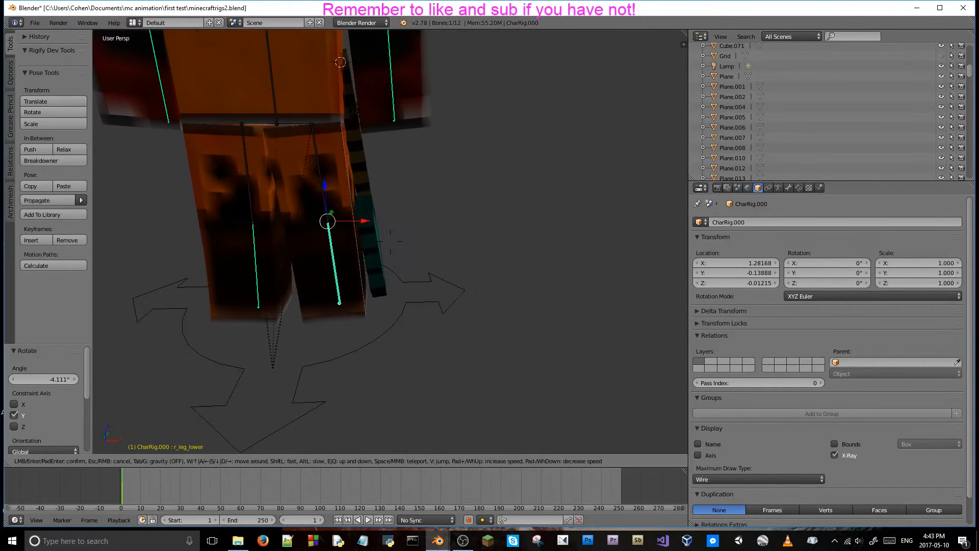
pyautogui.press('w')
pyautogui.click(408, 222)
pyautogui.rightClick(409, 221)
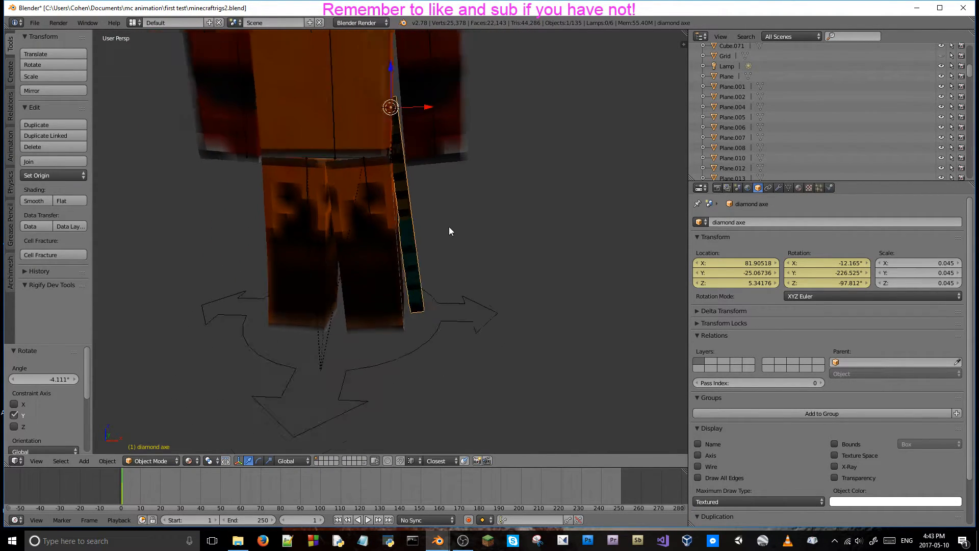
# Return to the camera view and nudge the camera in fly mode, keeping the orange character in frame.
pyautogui.press('KP_0')
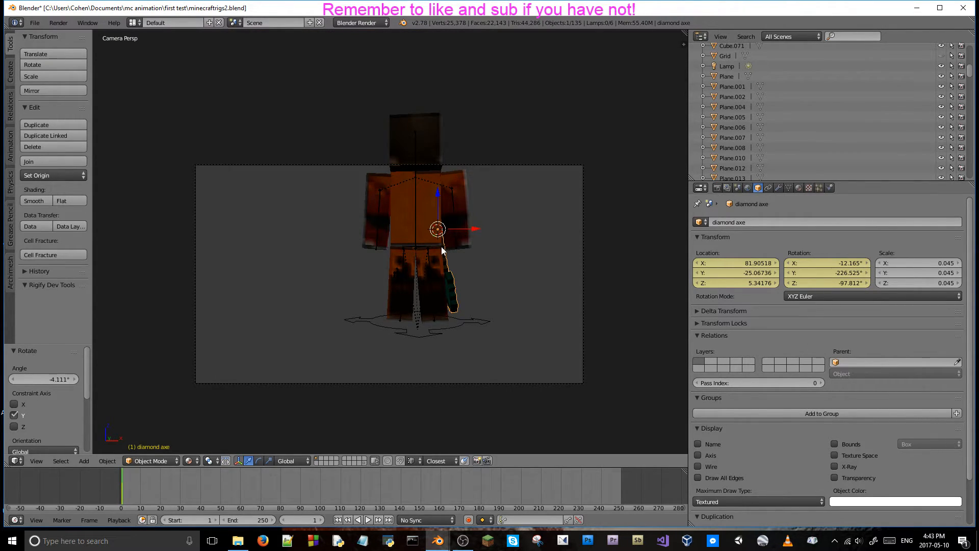
pyautogui.hotkey('shift', 'f')
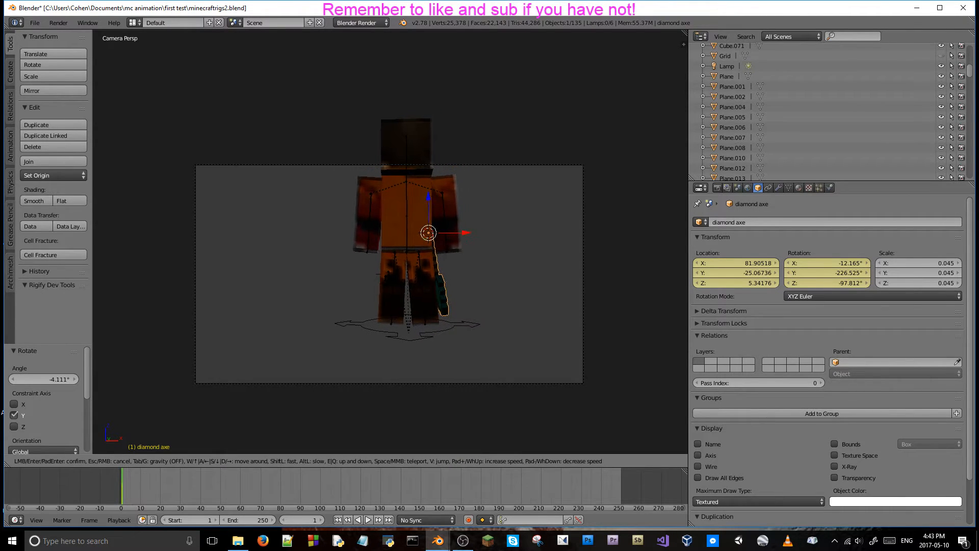
pyautogui.click(389, 241)
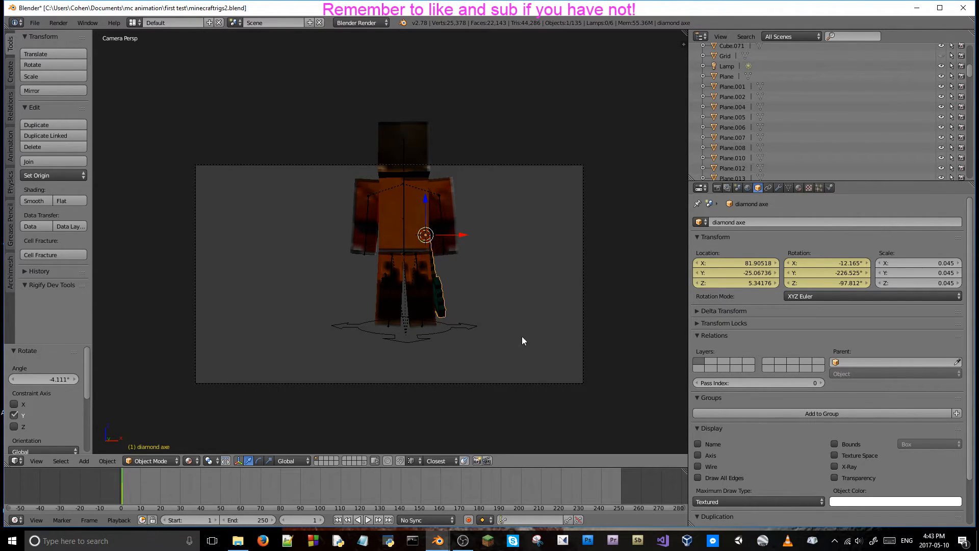
# Unhide the Grid ground object and move the camera to about X 80.47090, Y -29.30509, Z 4.66167.
pyautogui.rightClick(535, 383)
pyautogui.moveTo(724, 263); pyautogui.dragTo(670, 263)
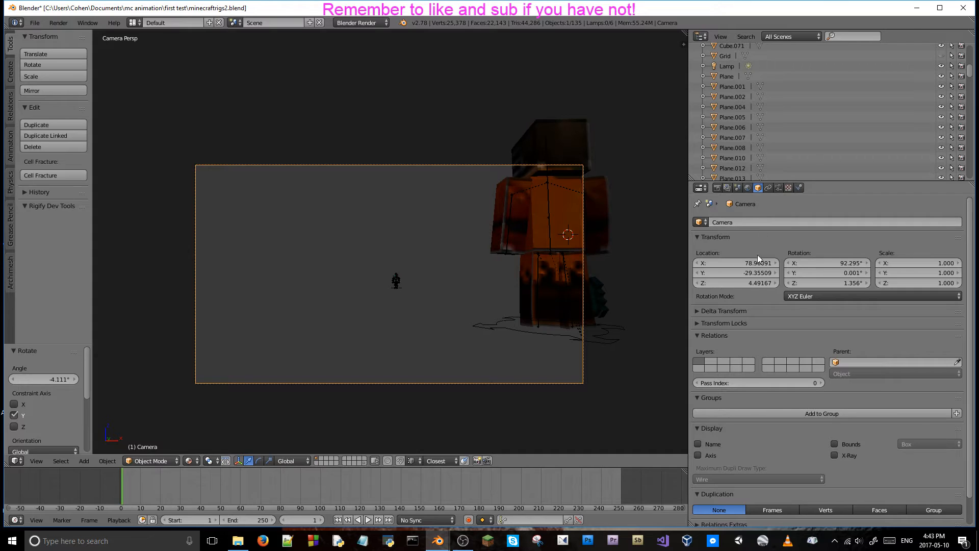
pyautogui.moveTo(759, 265)
pyautogui.mouseDown()
pyautogui.moveTo(715, 265)
pyautogui.moveTo(759, 264)
pyautogui.mouseUp()
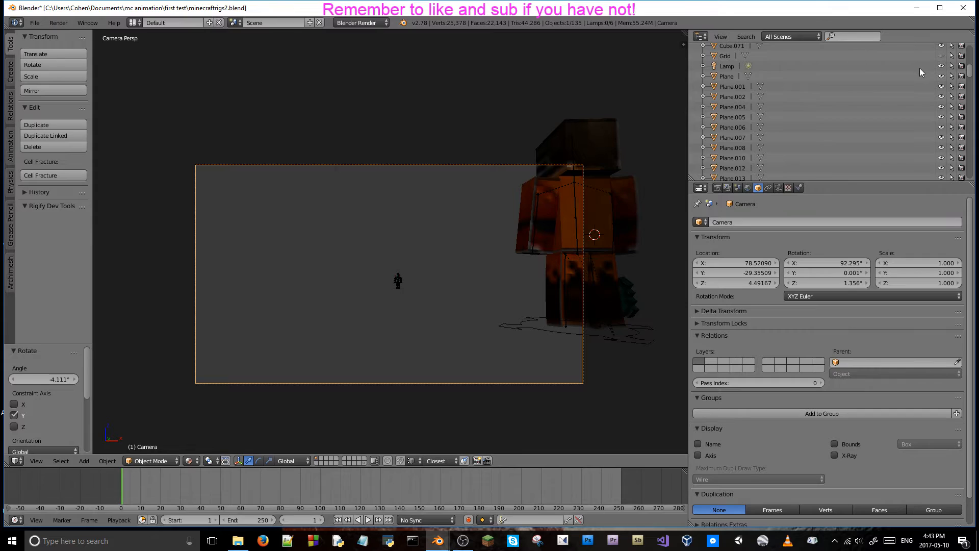
pyautogui.click(942, 56)
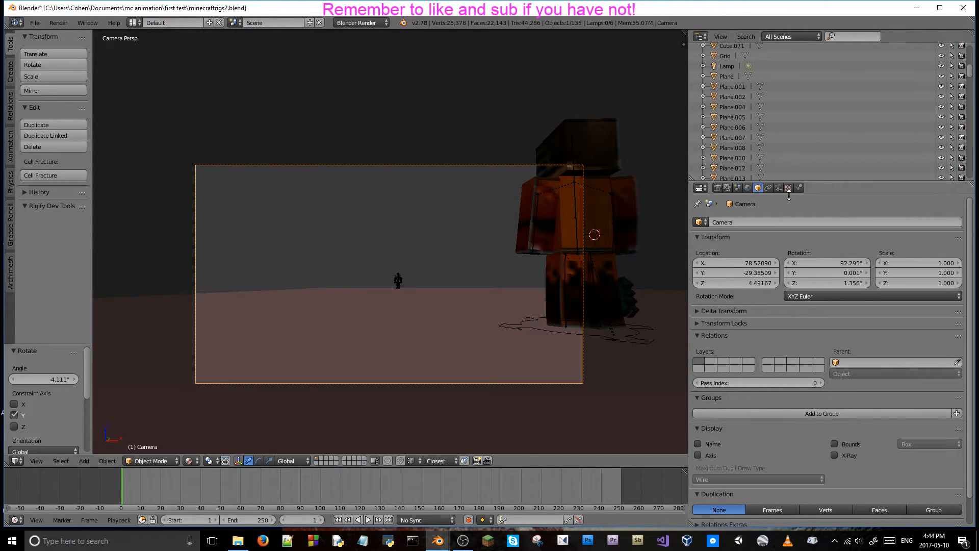
pyautogui.moveTo(746, 272); pyautogui.dragTo(776, 261)
pyautogui.moveTo(327, 293); pyautogui.dragTo(520, 357, button='middle')
pyautogui.press('KP_7')
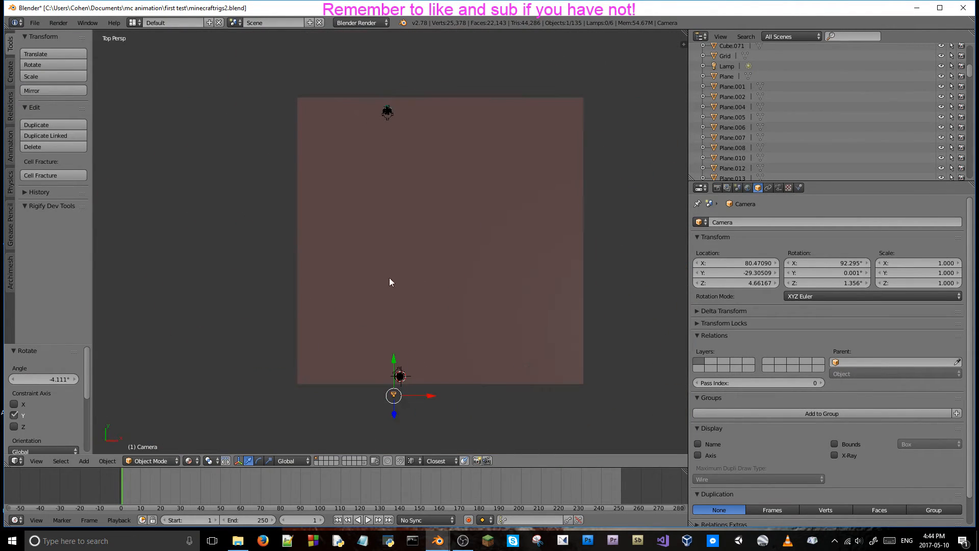
pyautogui.scroll(3, 417, 299)
pyautogui.scroll(-1, 421, 124)
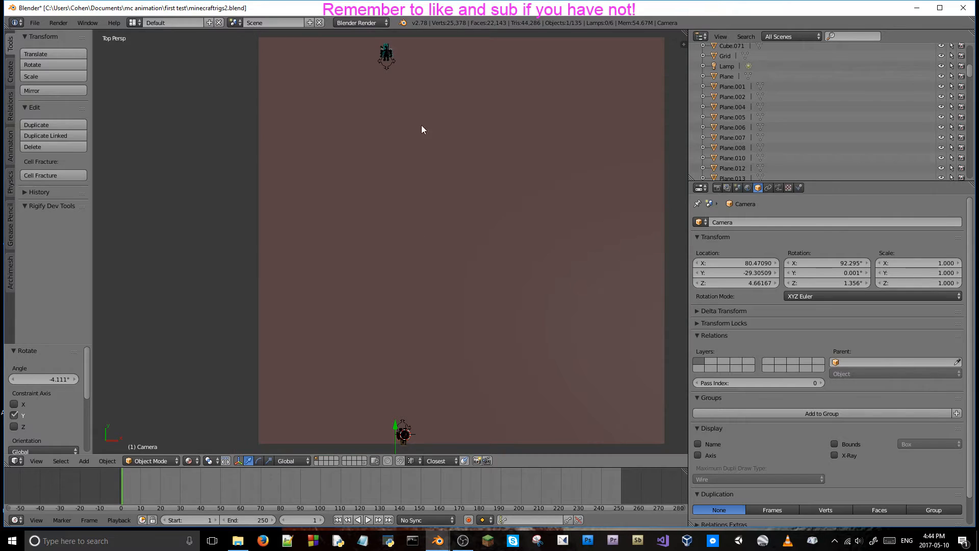
pyautogui.rightClick(388, 67)
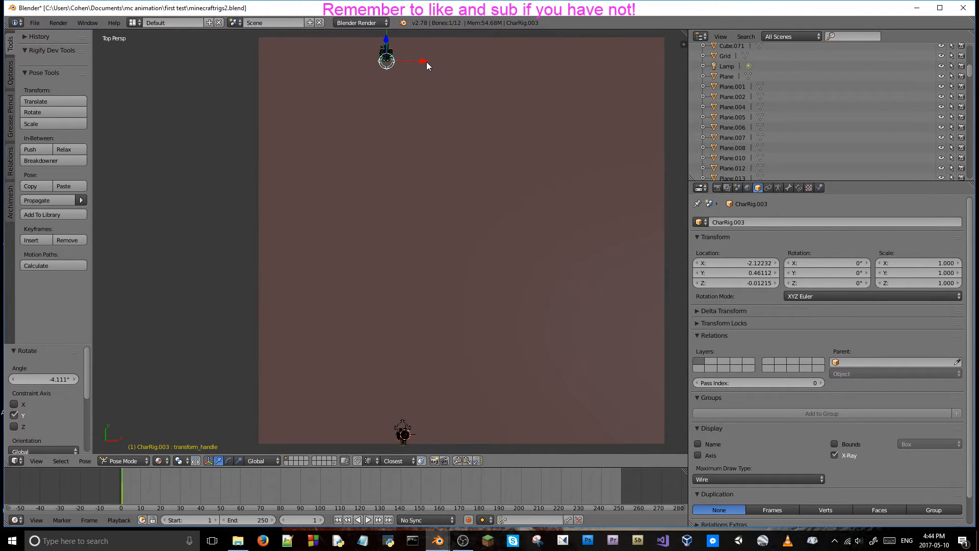
pyautogui.moveTo(423, 62); pyautogui.dragTo(432, 63)
pyautogui.rightClick(433, 63)
pyautogui.keyDown('shift'); pyautogui.rightClick(383, 49); pyautogui.keyUp('shift')
pyautogui.press('Tab')
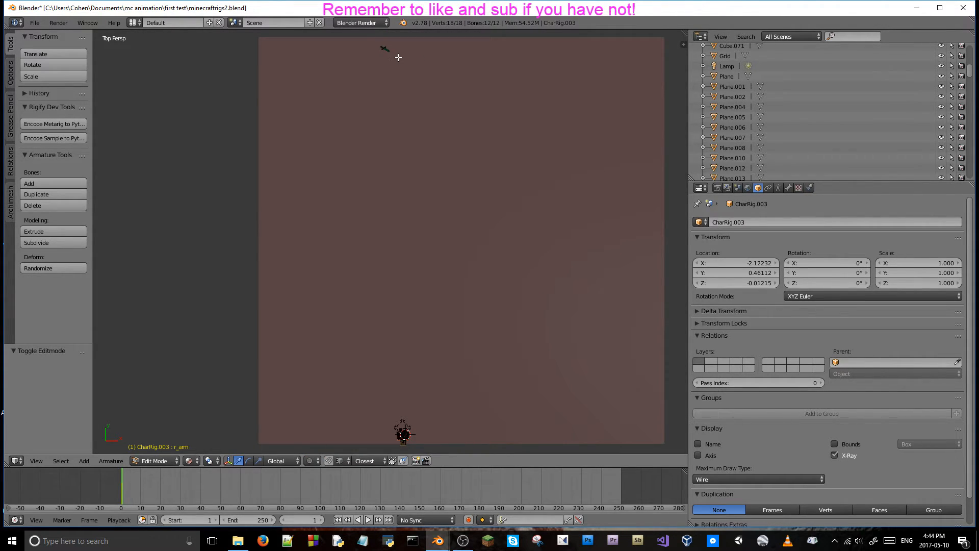
pyautogui.hotkey('ctrl', 'Tab')
# Select the orange character's rig by its transform handle and switch it to Object Mode.
pyautogui.moveTo(381, 72); pyautogui.dragTo(378, 245, button='middle')
pyautogui.scroll(-2, 375, 411)
pyautogui.scroll(2, 282, 270)
pyautogui.keyDown('shift'); pyautogui.moveTo(289, 237); pyautogui.dragTo(451, 343, button='middle'); pyautogui.keyUp('shift')
pyautogui.scroll(6, 458, 316)
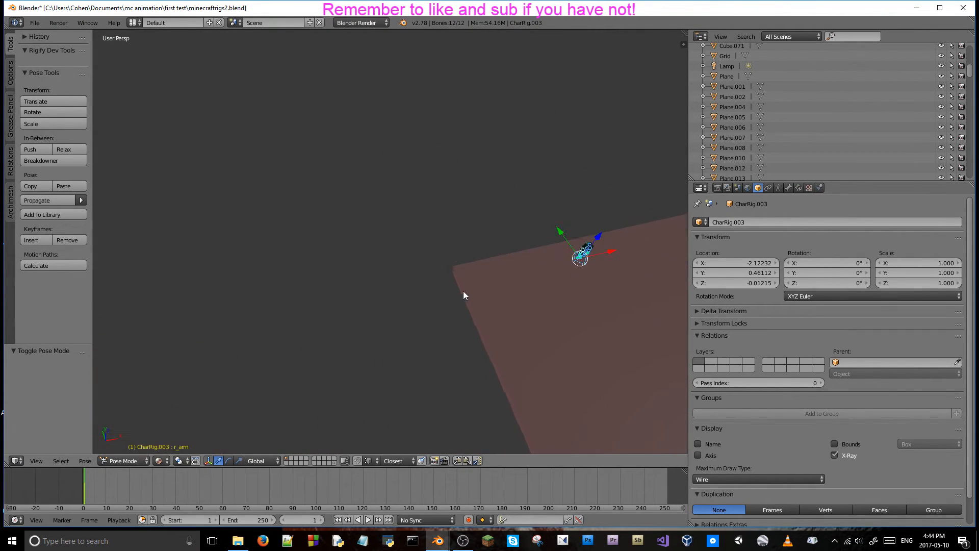
pyautogui.moveTo(481, 276); pyautogui.dragTo(390, 217, button='middle')
pyautogui.scroll(4, 371, 274)
pyautogui.rightClick(386, 379)
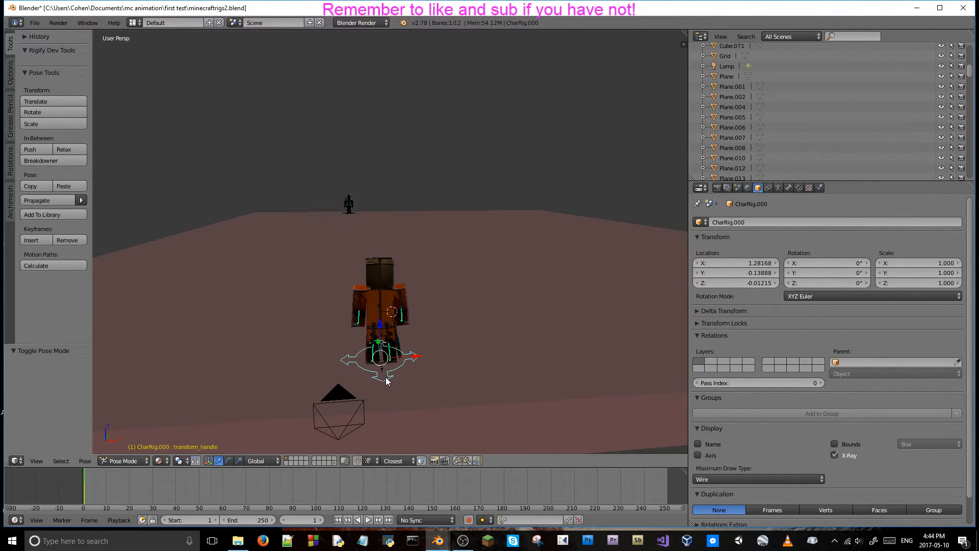
pyautogui.press('Tab')
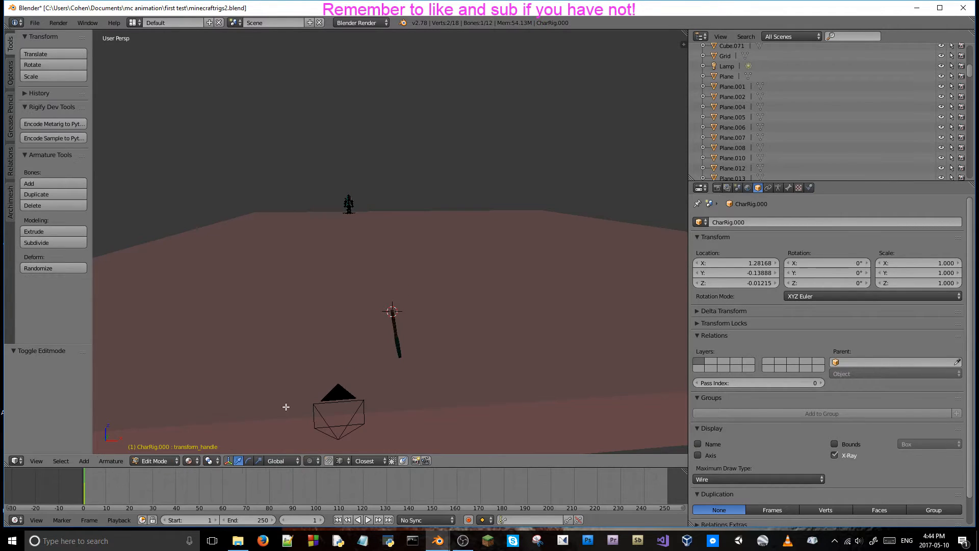
pyautogui.press('Tab')
pyautogui.click(153, 461)
pyautogui.click(128, 448)
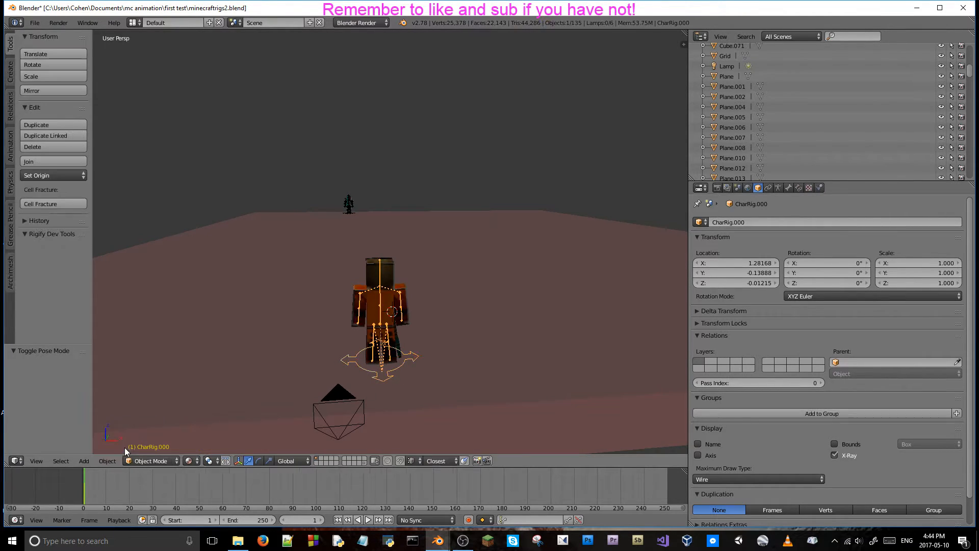
# Add the diamond axe to the selection and move it with the orange character about -1.941 along X.
pyautogui.rightClick(400, 343)
pyautogui.press('g')
pyautogui.press('x')
pyautogui.click(370, 341)
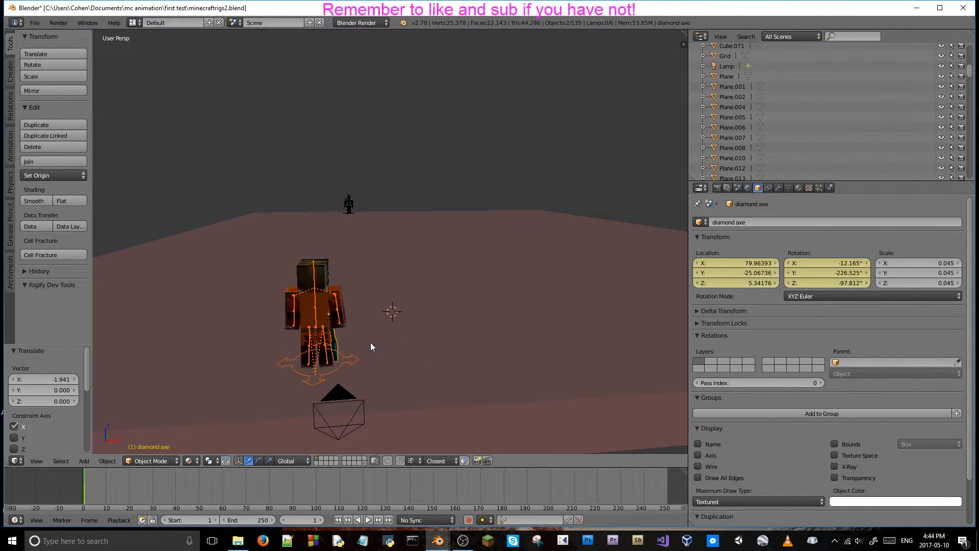
# From the top view, move the orange character and its axe about -0.365 along X.
pyautogui.press('KP_7')
pyautogui.scroll(-5, 370, 342)
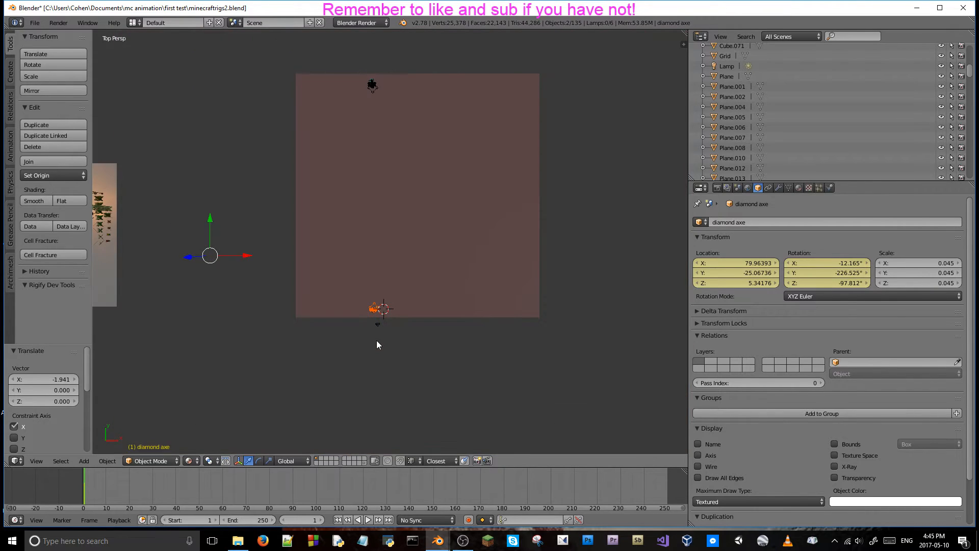
pyautogui.keyDown('shift'); pyautogui.moveTo(378, 345); pyautogui.dragTo(411, 361, button='middle'); pyautogui.keyUp('shift')
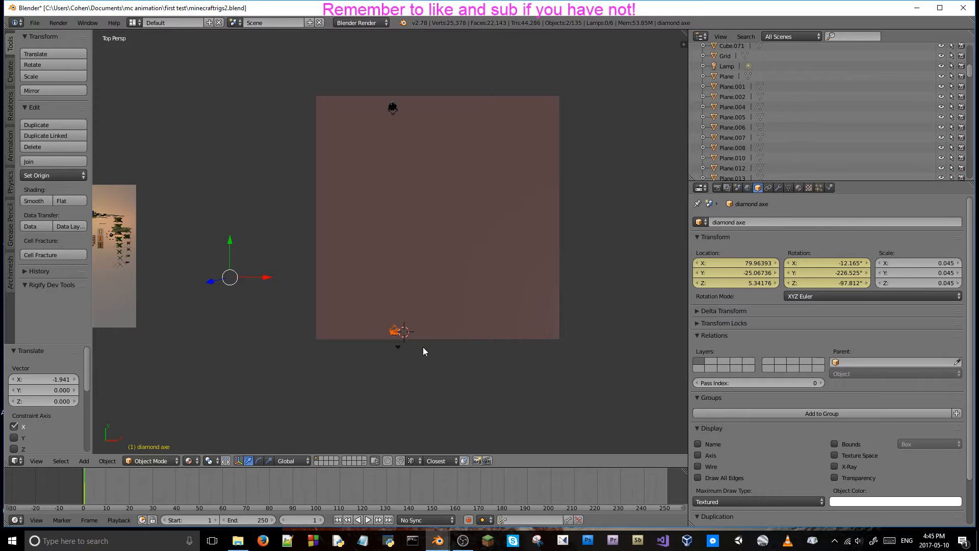
pyautogui.press('g')
pyautogui.press('y')
pyautogui.press('x')
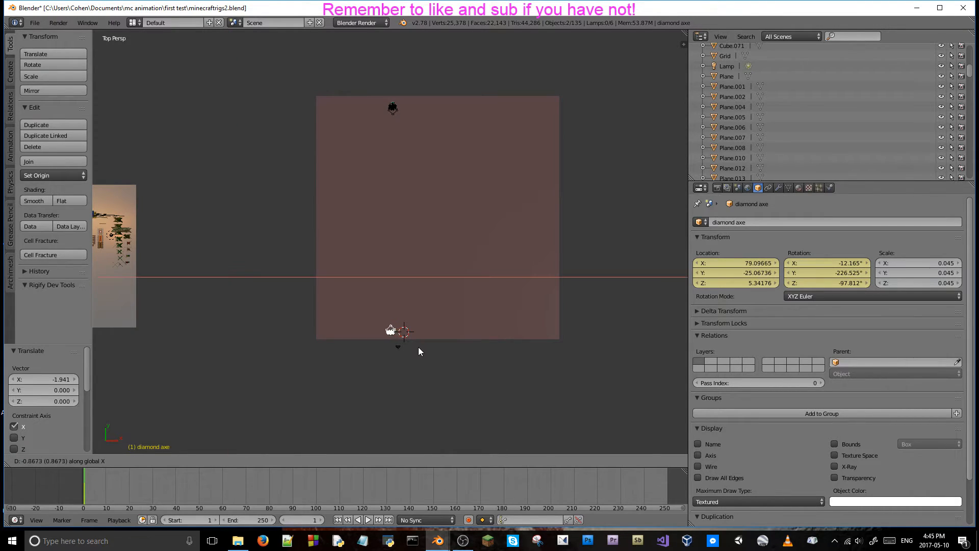
pyautogui.click(422, 349)
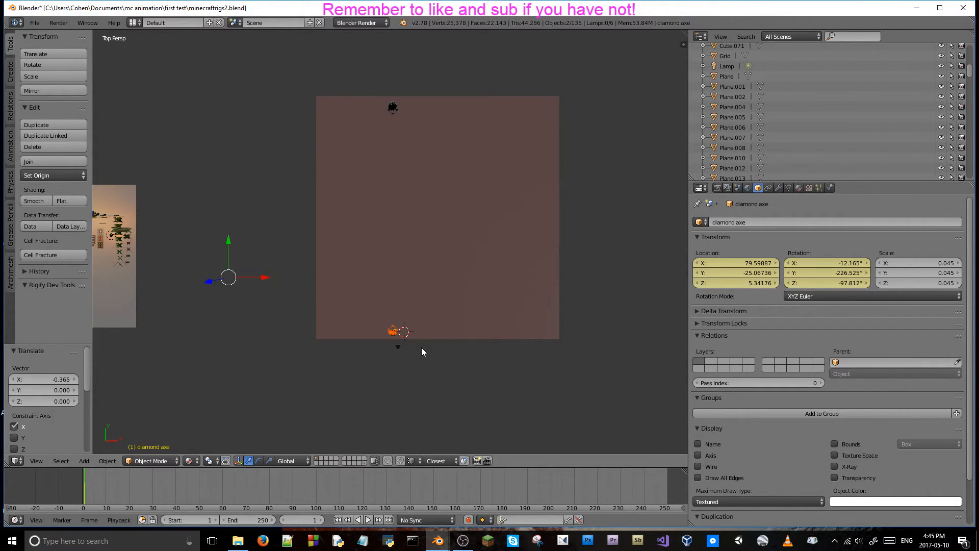
# Move the orange character and its axe about -1.709 further along the global X axis.
pyautogui.moveTo(422, 347); pyautogui.dragTo(403, 284, button='middle')
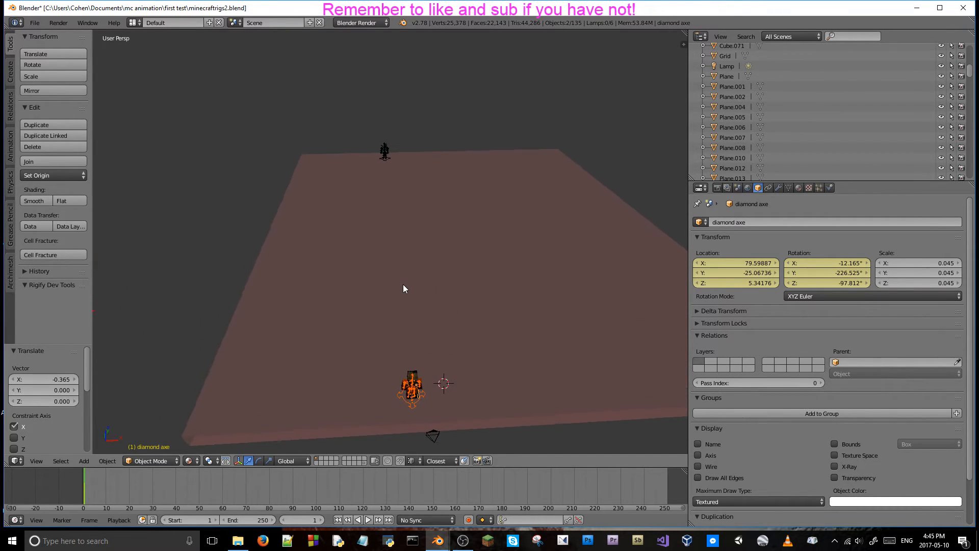
pyautogui.scroll(-2, 403, 289)
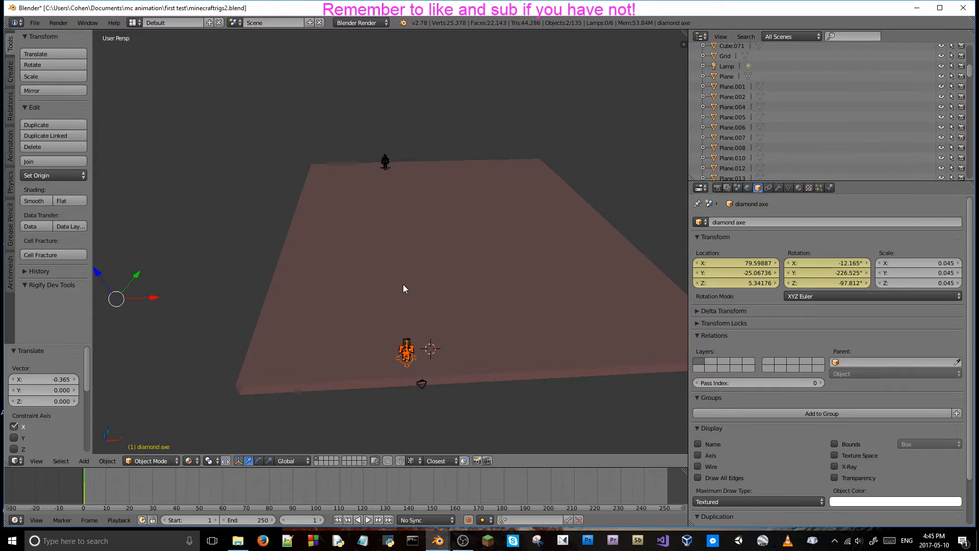
pyautogui.press('g')
pyautogui.press('x')
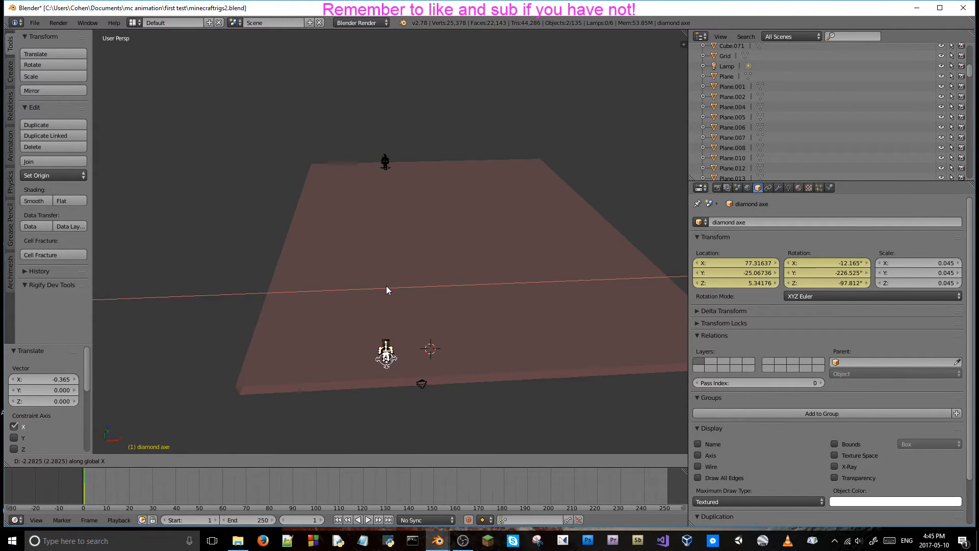
pyautogui.click(390, 288)
# Move the orange character and axe back about 1.663 along X to line them up with the teal character.
pyautogui.moveTo(408, 293); pyautogui.dragTo(300, 362, button='middle')
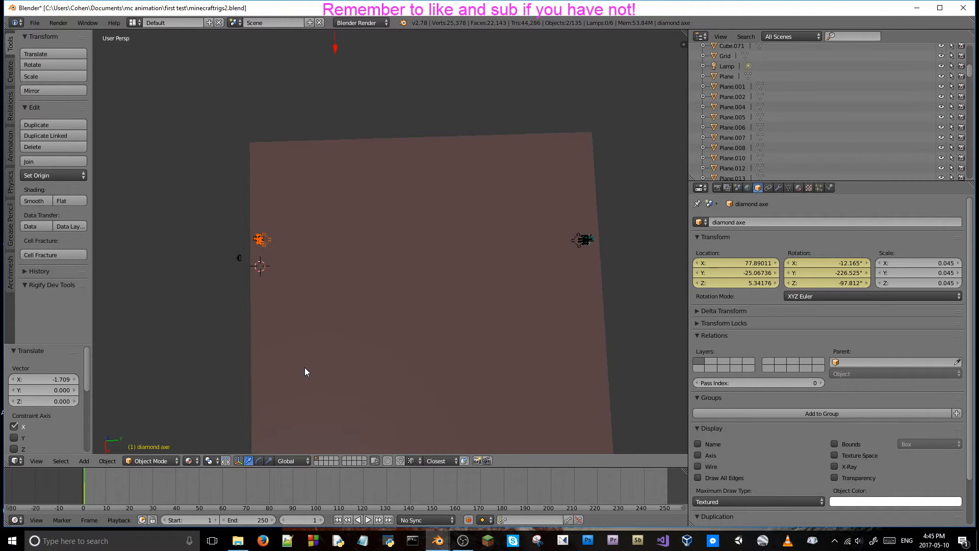
pyautogui.press('g')
pyautogui.press('x')
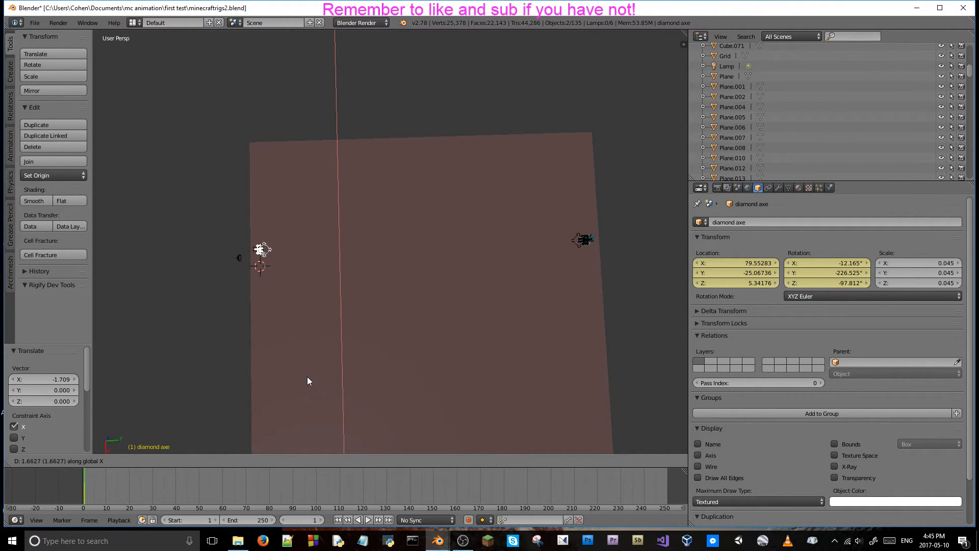
pyautogui.click(307, 376)
# Select the camera in camera view and change its location to about X 74.57090 and Y -29.24509.
pyautogui.press('KP_7')
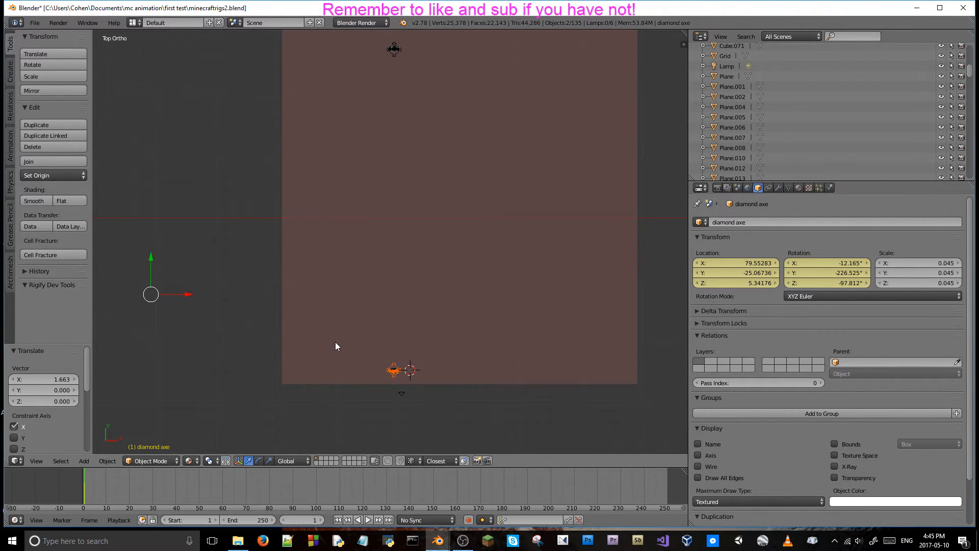
pyautogui.moveTo(363, 363); pyautogui.dragTo(360, 266, button='middle')
pyautogui.press('KP_0')
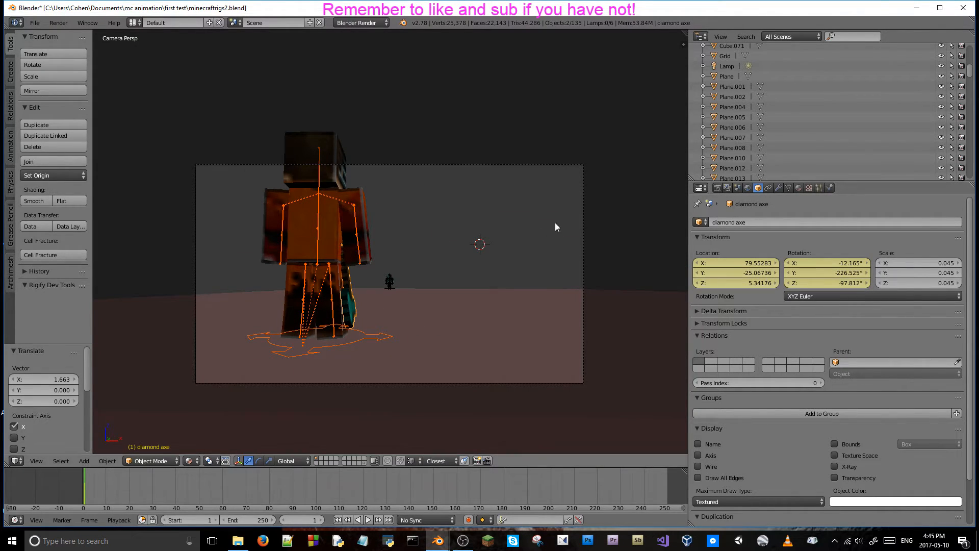
pyautogui.rightClick(586, 220)
pyautogui.moveTo(747, 273); pyautogui.dragTo(463, 263)
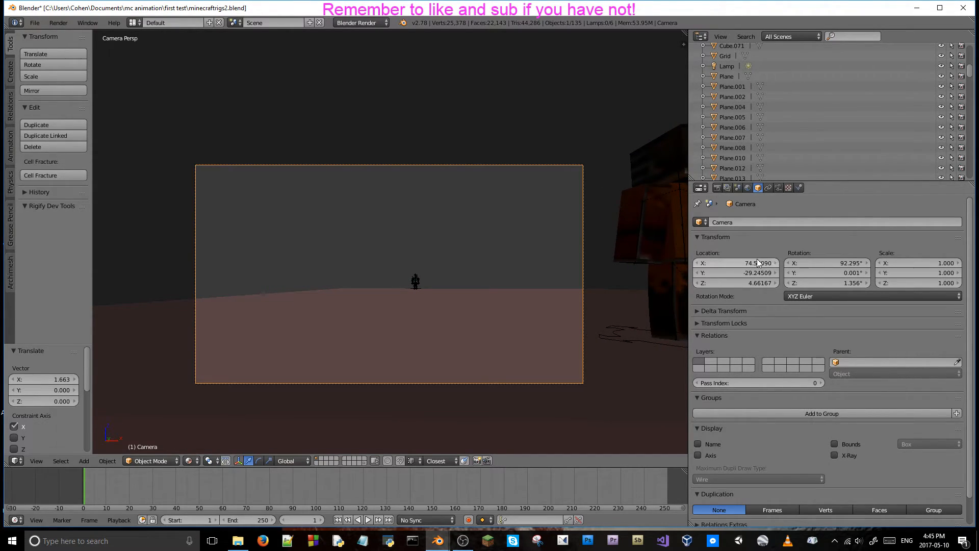
# Set the default interpolation for new F-curves to Linear in the user preferences and save the user settings.
pyautogui.click(35, 23)
pyautogui.click(67, 138)
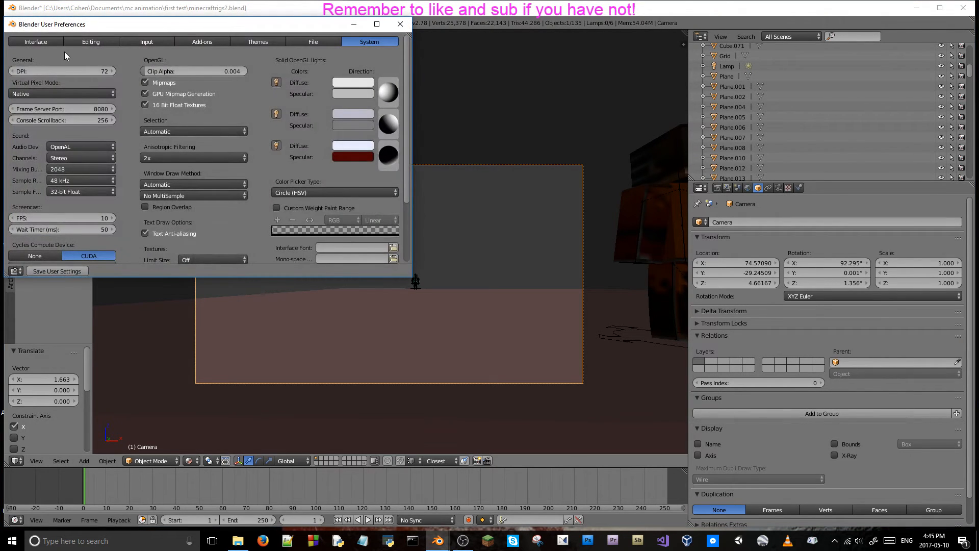
pyautogui.click(48, 44)
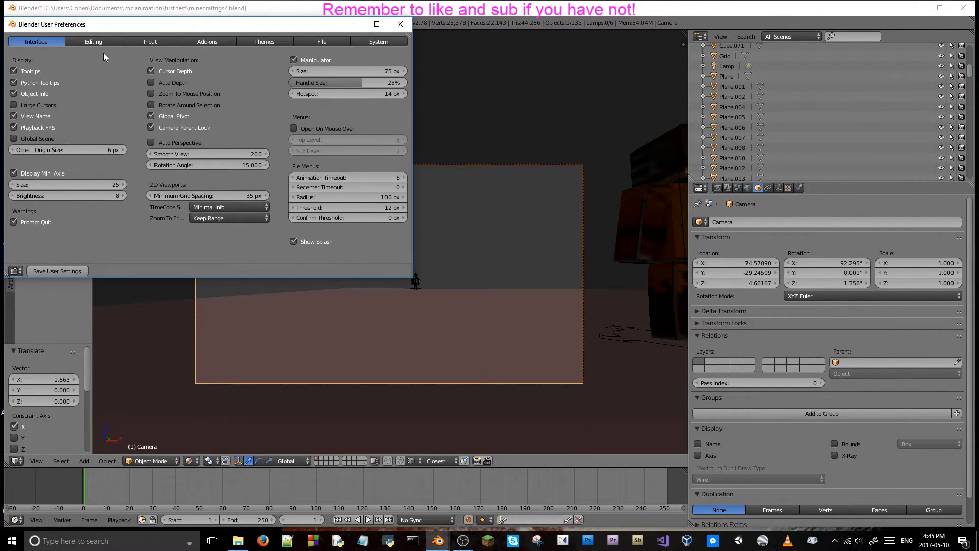
pyautogui.click(94, 41)
pyautogui.click(273, 148)
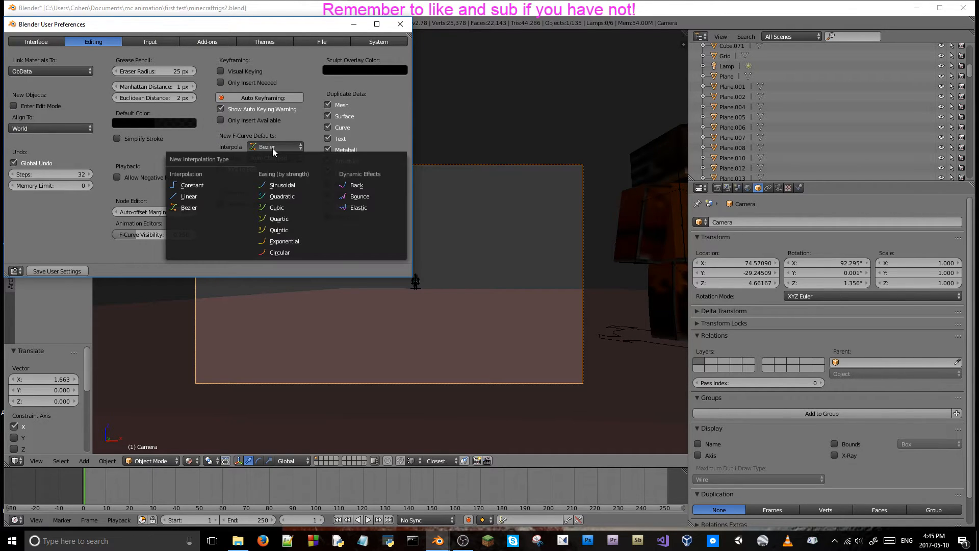
pyautogui.click(199, 195)
pyautogui.click(64, 271)
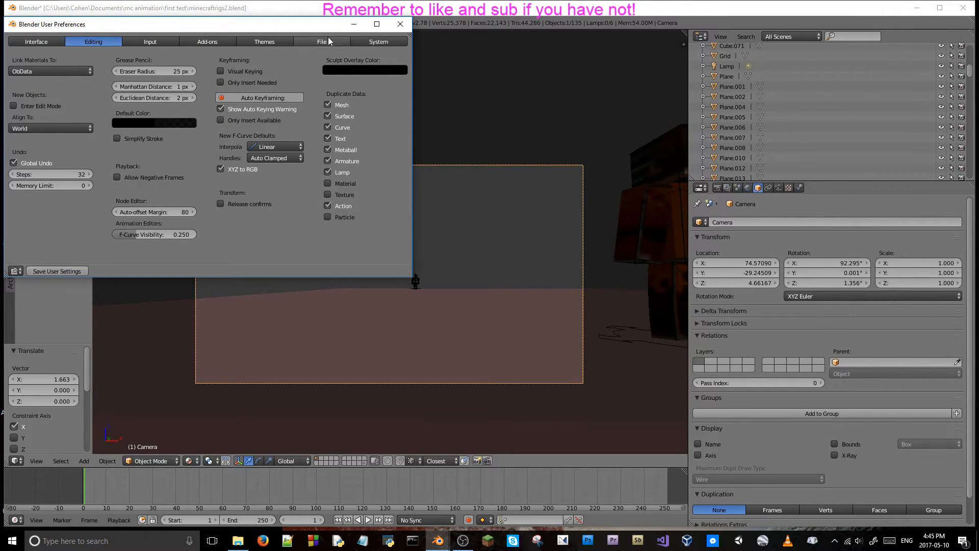
pyautogui.click(401, 23)
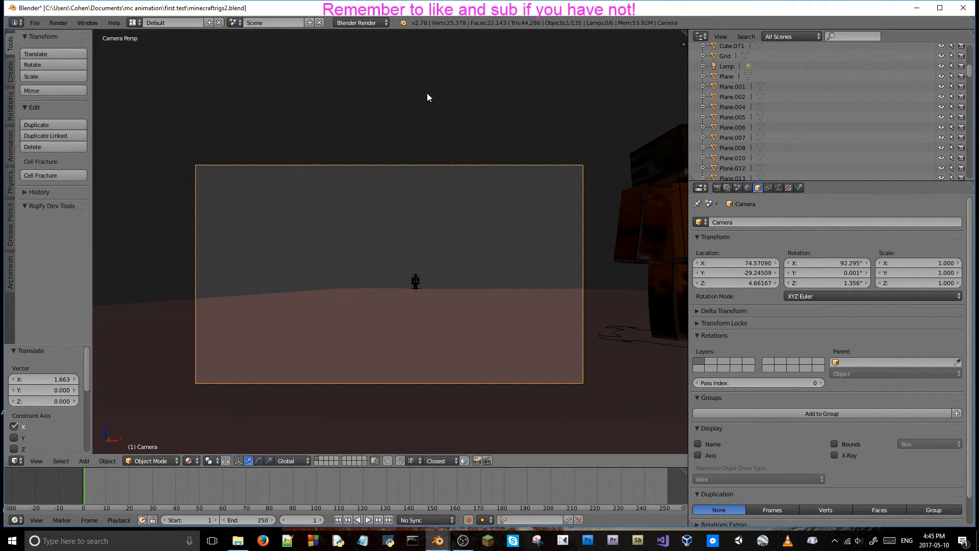
# Save the file over the existing one and insert location and rotation keyframes for the camera at frame 1.
pyautogui.hotkey('ctrl', 's')
pyautogui.click(433, 221)
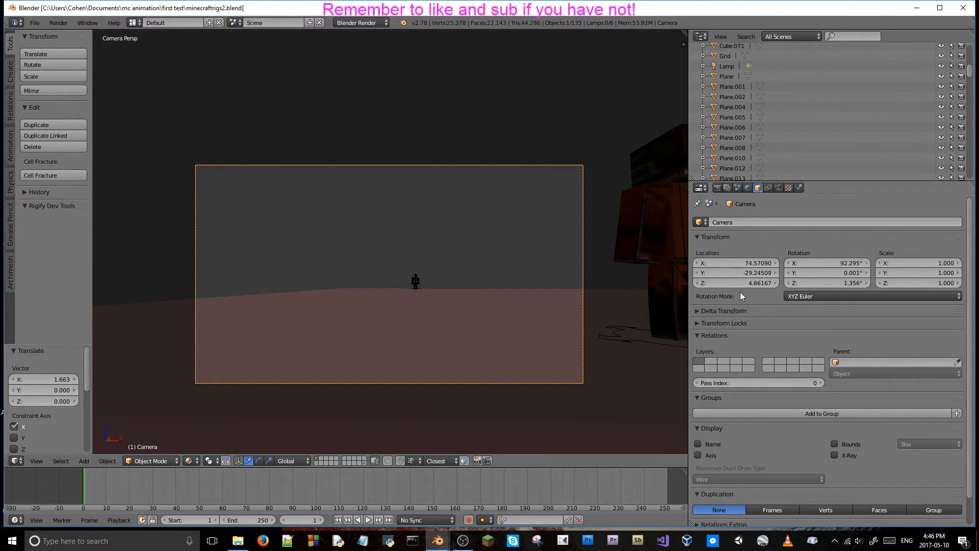
pyautogui.press('i')
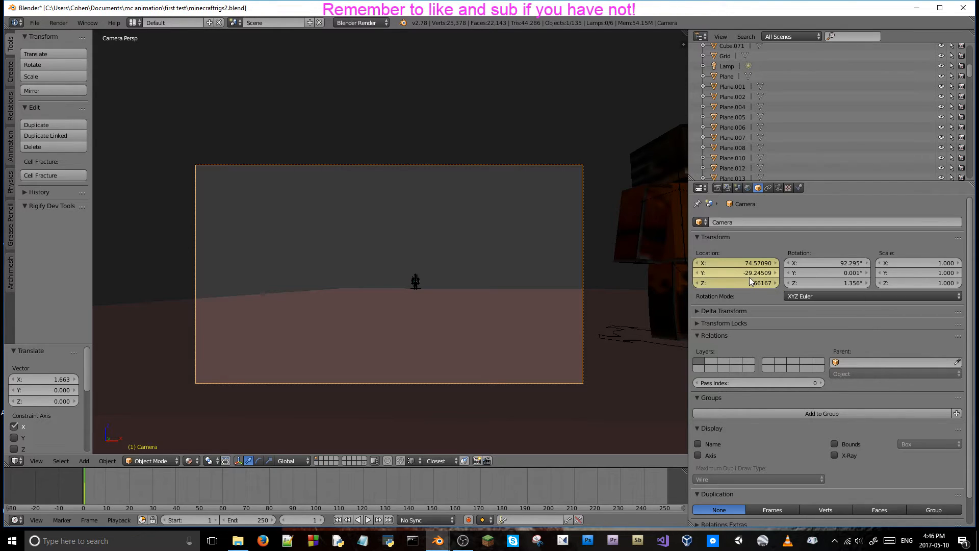
pyautogui.press('i')
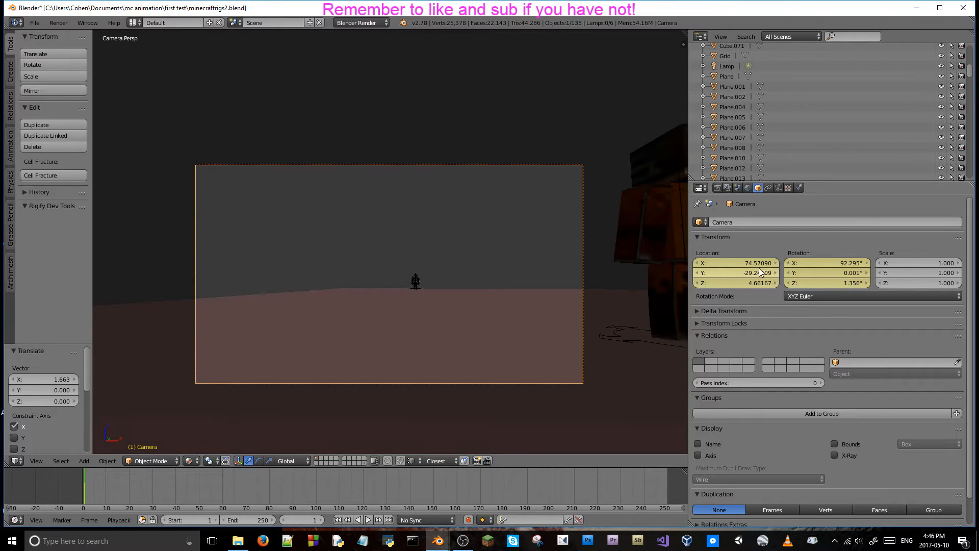
# Try changing the camera's X location and step a few frames forward and back to test its keyframes.
pyautogui.moveTo(748, 263); pyautogui.dragTo(827, 263)
pyautogui.press('Right')
pyautogui.press('Right')
pyautogui.press('Left')
pyautogui.press('Left')
# Play the animation in the camera view to check the shot, clear the selection and stop at frame 75.
pyautogui.hotkey('alt', 'a')
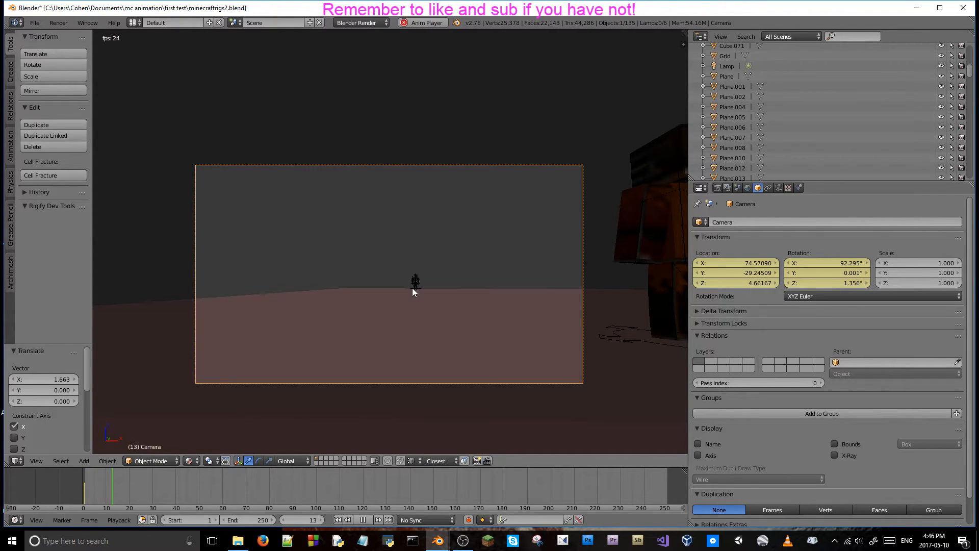
pyautogui.hotkey('alt', 'a')
pyautogui.hotkey('alt', 'a')
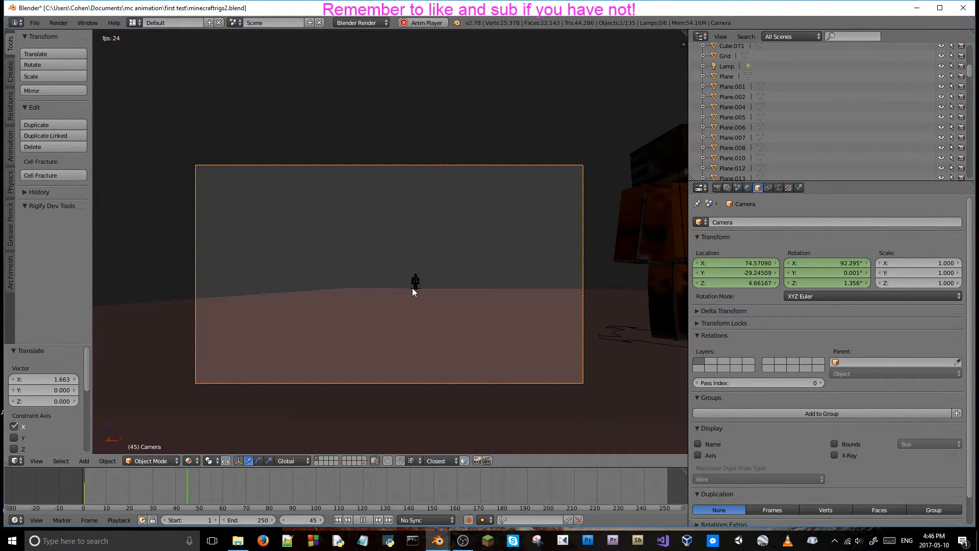
pyautogui.press('a')
pyautogui.hotkey('alt', 'a')
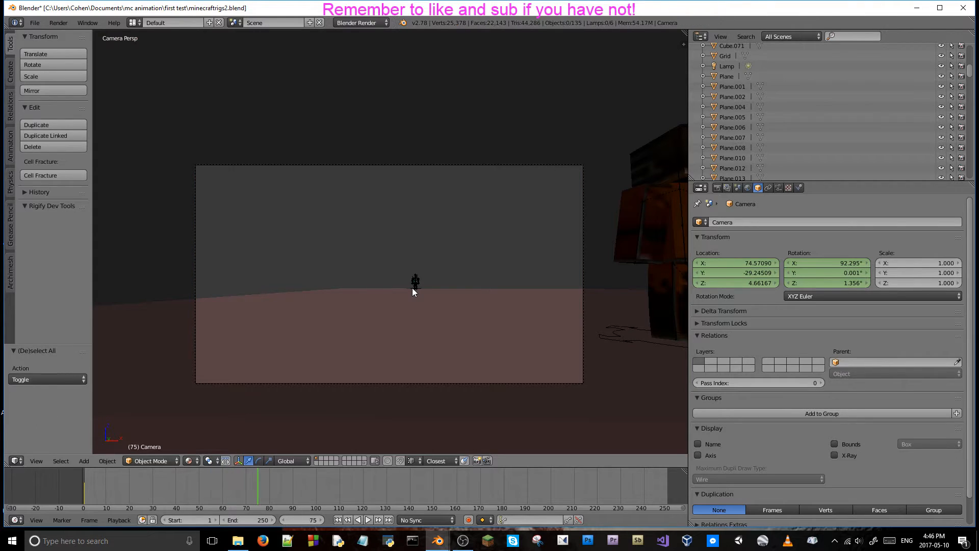
# Reselect the camera by its frame and step the timeline to frame 70.
pyautogui.press('Right')
pyautogui.press('Right')
pyautogui.press('Right')
pyautogui.press('Right')
pyautogui.press('Right')
pyautogui.rightClick(521, 384)
pyautogui.press('Left')
pyautogui.press('Left')
pyautogui.press('Left')
pyautogui.press('Left')
pyautogui.press('Left')
pyautogui.press('Left')
pyautogui.press('Left')
pyautogui.press('Left')
pyautogui.press('Left')
pyautogui.press('Left')
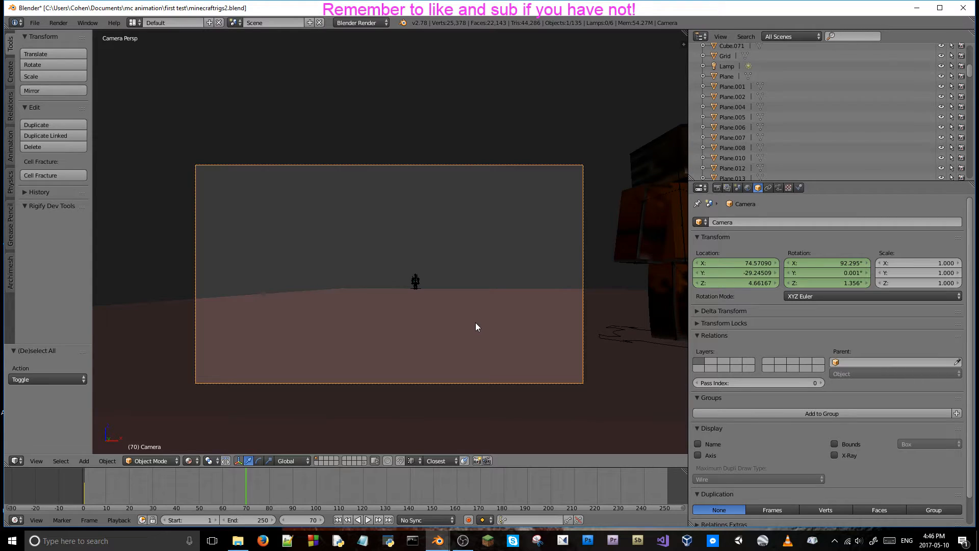
# Look through the scene's render settings, including the Dimensions, Shading, Performance, Post Processing and Metadata sections.
pyautogui.click(718, 187)
pyautogui.click(825, 277)
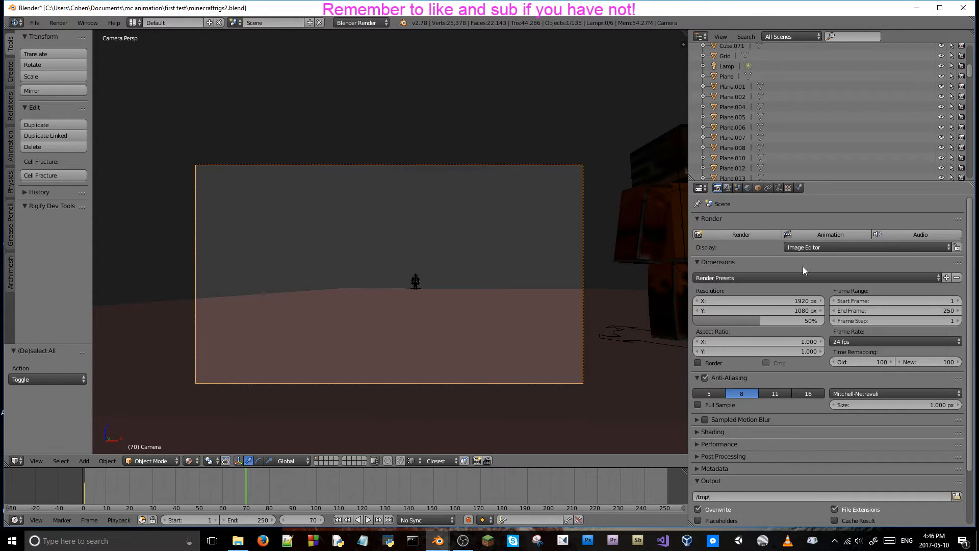
pyautogui.click(825, 250)
pyautogui.scroll(-3, 767, 255)
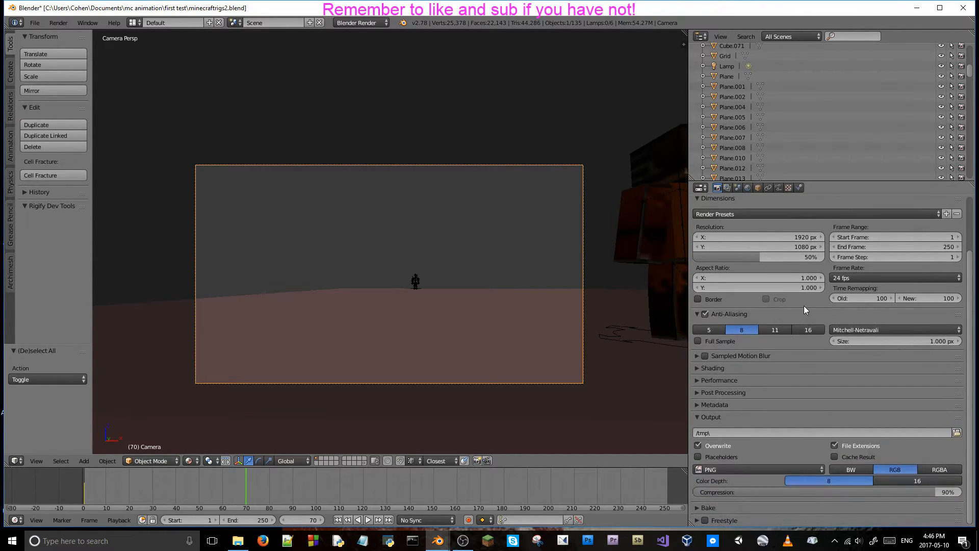
pyautogui.click(714, 369)
pyautogui.click(714, 368)
pyautogui.click(733, 351)
pyautogui.click(733, 350)
pyautogui.click(729, 390)
pyautogui.click(729, 391)
pyautogui.click(728, 401)
pyautogui.click(726, 402)
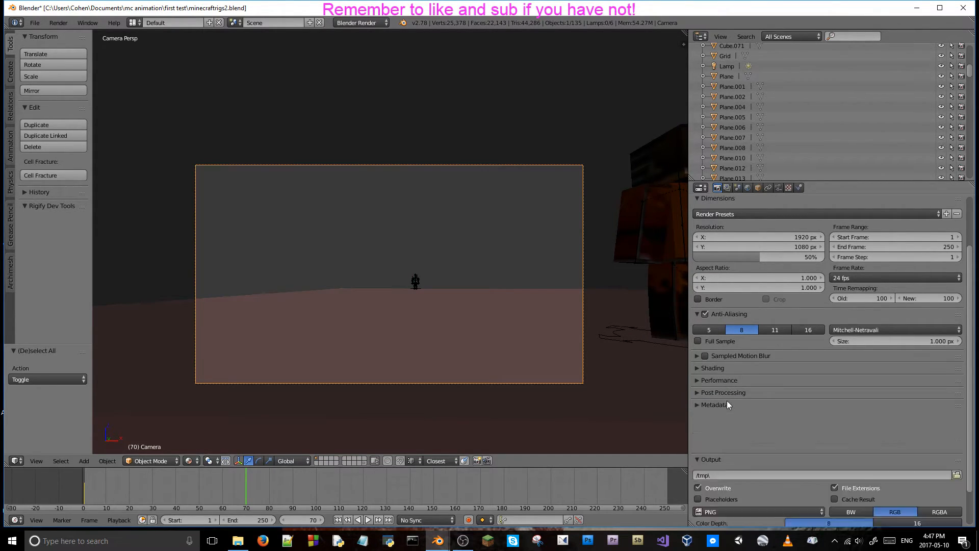
pyautogui.click(730, 381)
pyautogui.click(729, 381)
pyautogui.click(730, 372)
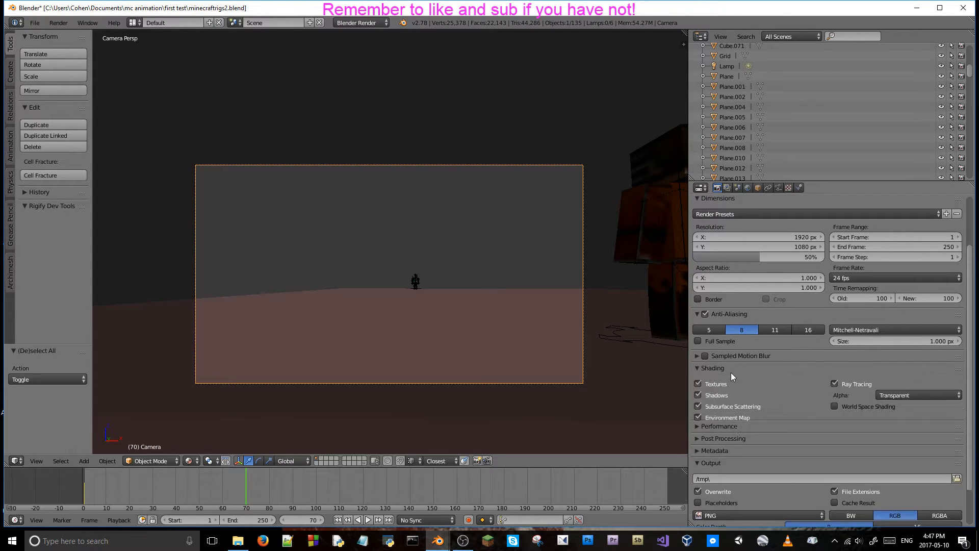
pyautogui.click(730, 368)
pyautogui.click(731, 381)
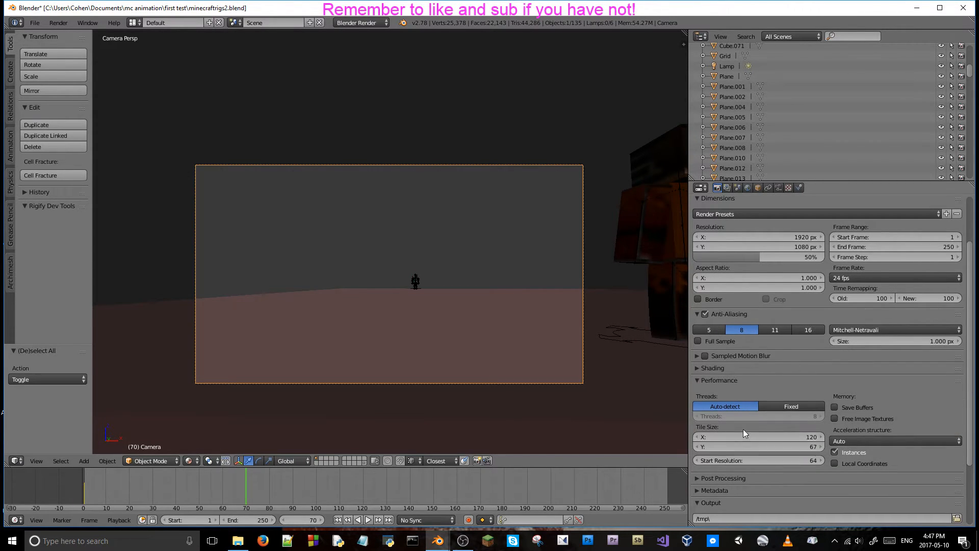
pyautogui.click(737, 381)
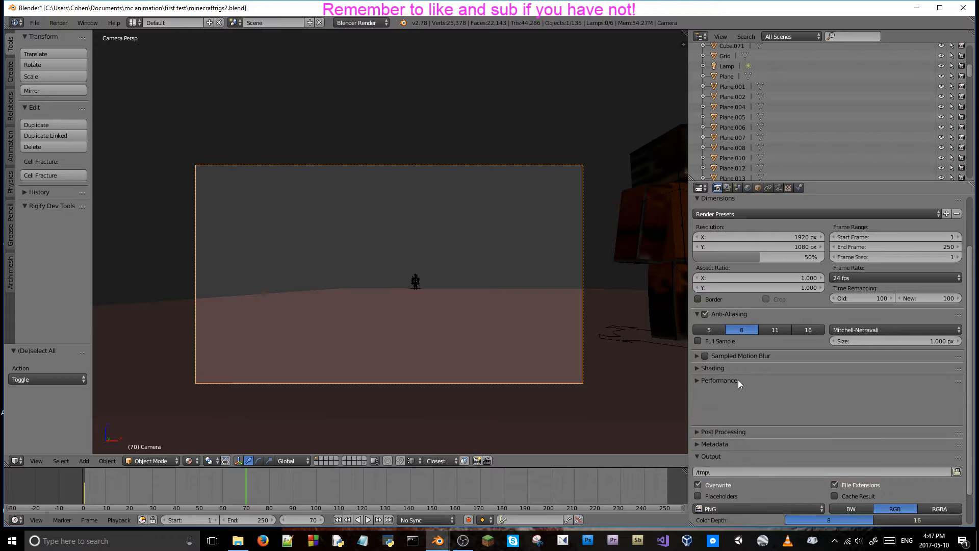
pyautogui.scroll(3, 801, 295)
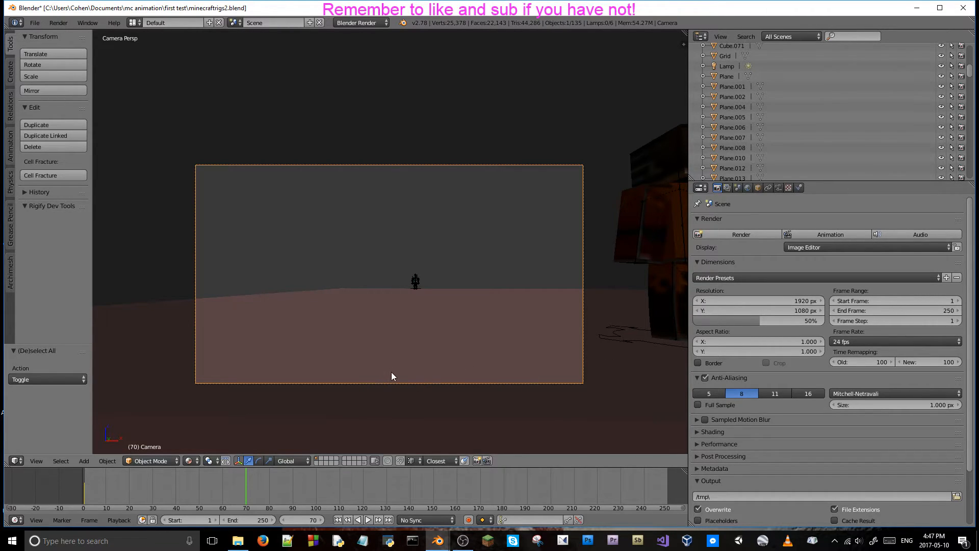
# Set the camera's X location to 82.04090 at frame 70.
pyautogui.click(758, 188)
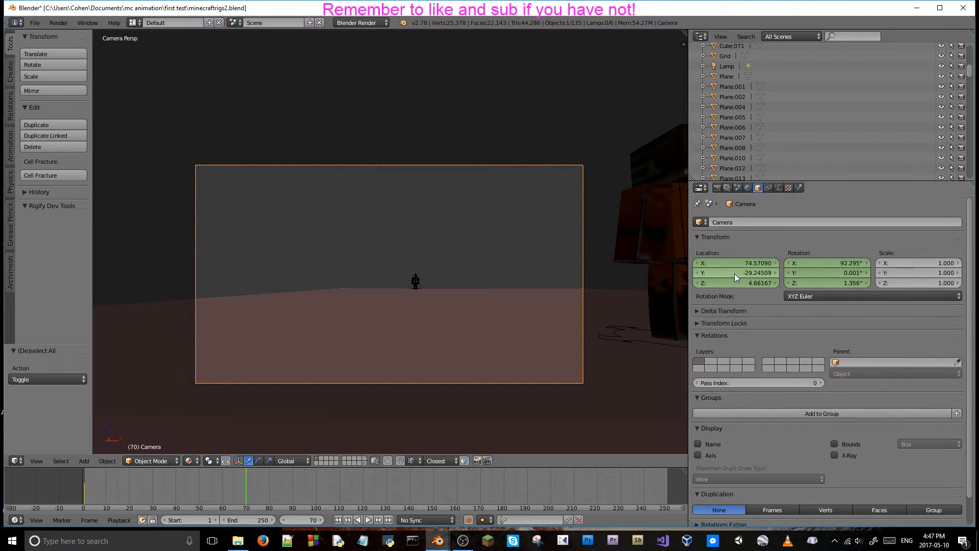
pyautogui.moveTo(722, 262); pyautogui.dragTo(902, 262)
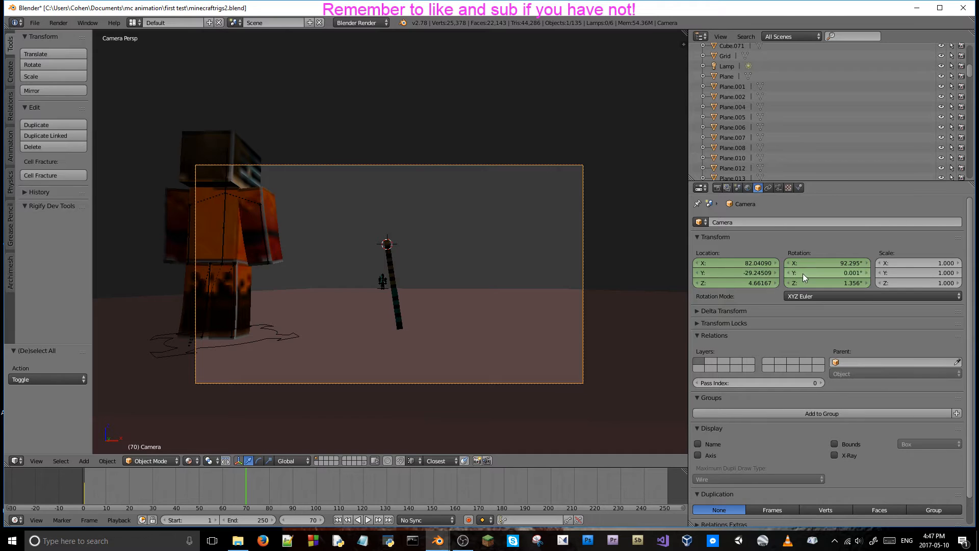
# Select the diamond axe and move it about -2.377 along the global X axis to the orange character's hand.
pyautogui.rightClick(389, 265)
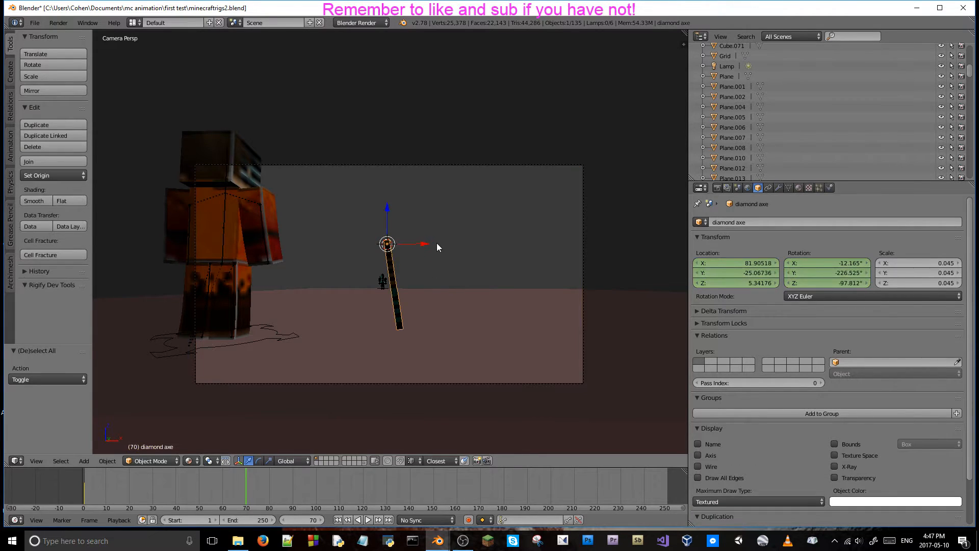
pyautogui.press('g')
pyautogui.press('x')
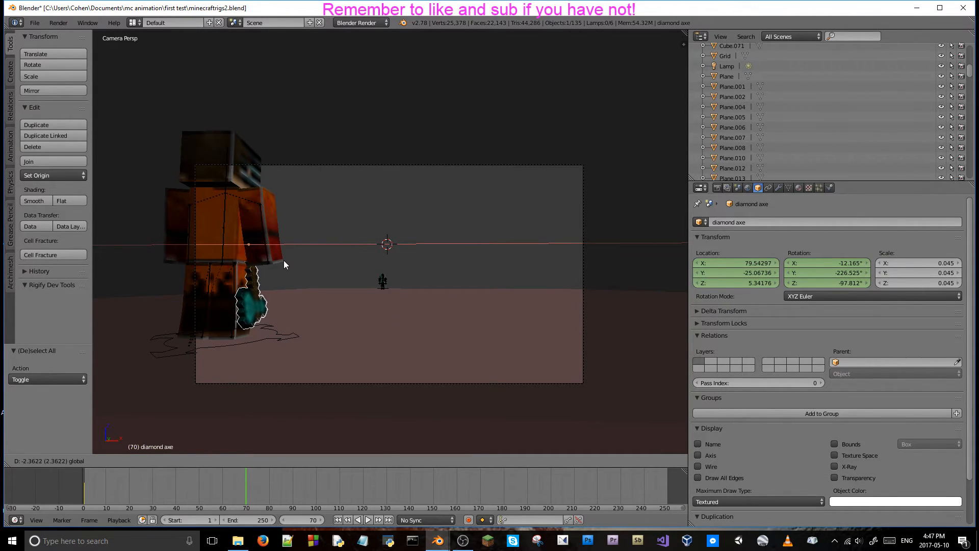
pyautogui.rightClick(286, 259)
pyautogui.moveTo(286, 258); pyautogui.dragTo(494, 257, button='middle')
pyautogui.press('g')
pyautogui.press('x')
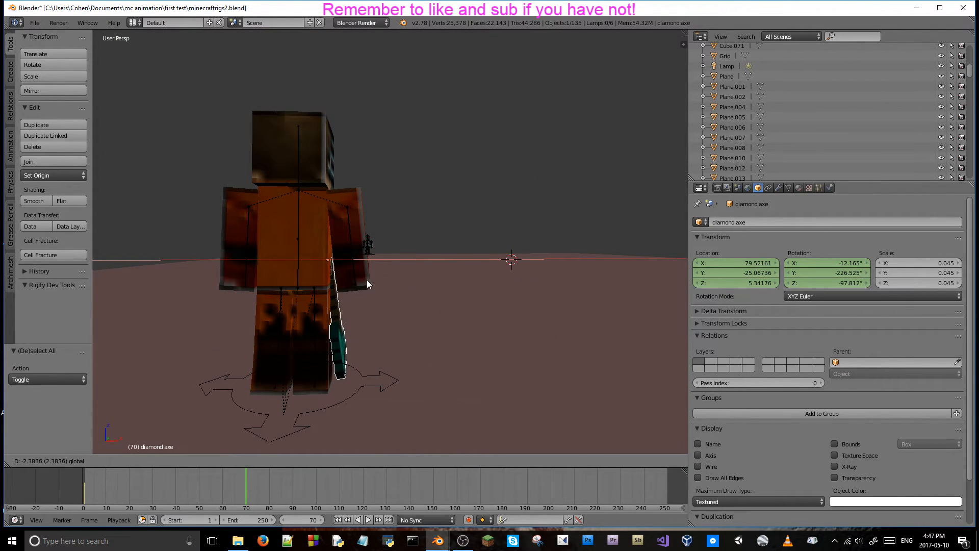
pyautogui.click(367, 279)
# Viewing the orange character from the side, move the diamond axe about -0.111 along Y and return to camera view.
pyautogui.hotkey('shift', 'f')
pyautogui.press('w')
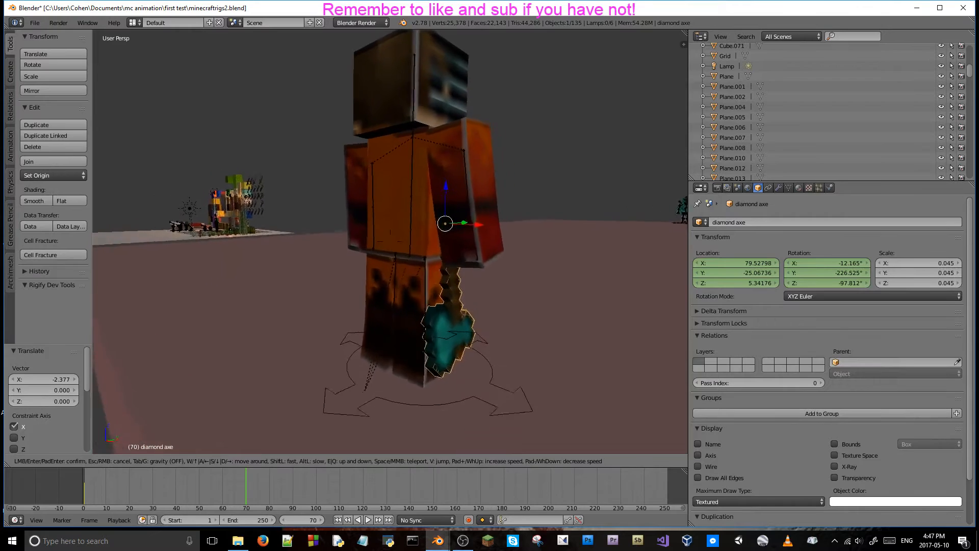
pyautogui.press('d')
pyautogui.press('a')
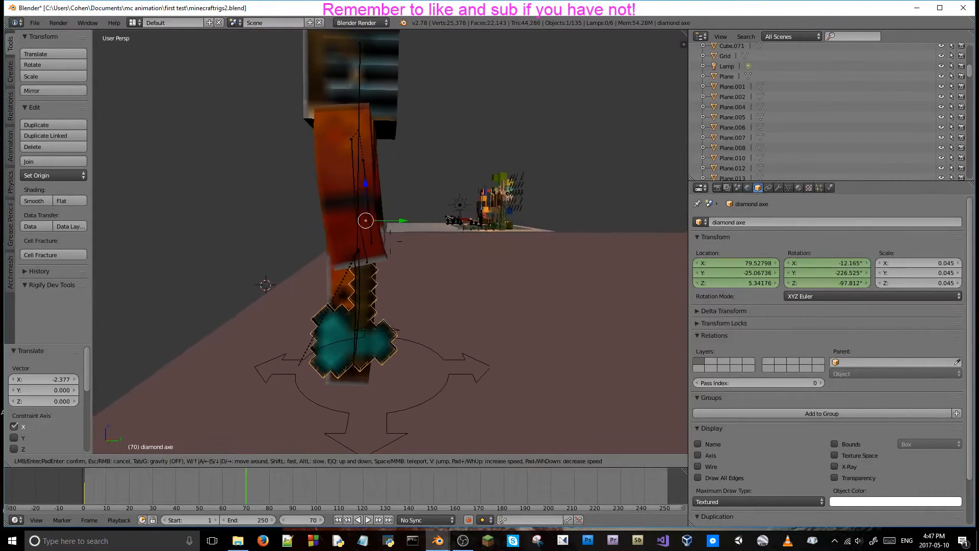
pyautogui.press('Return')
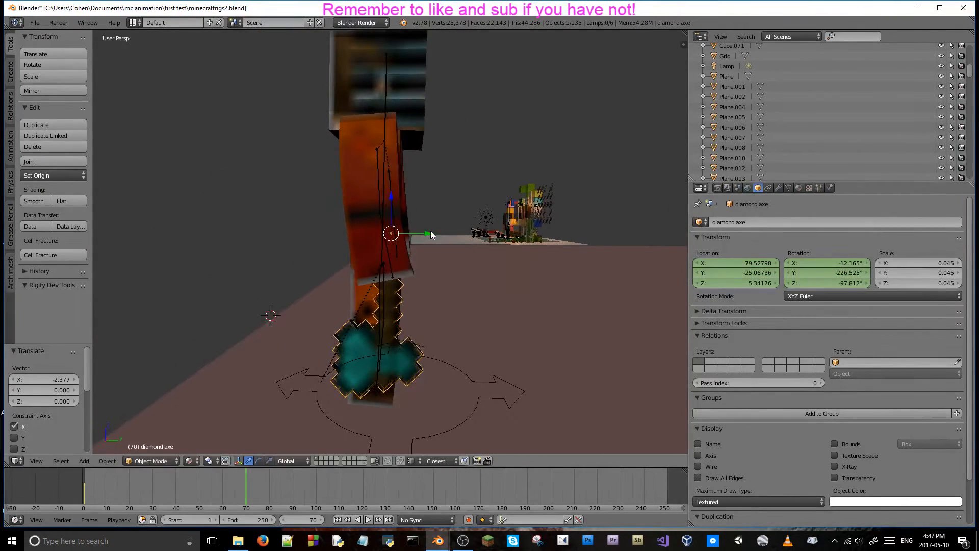
pyautogui.press('g')
pyautogui.press('y')
pyautogui.click(418, 234)
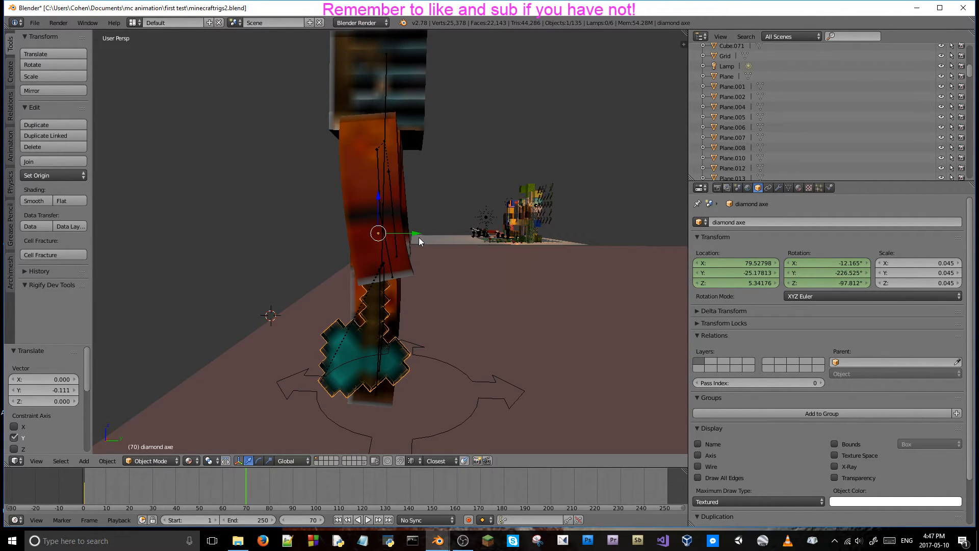
pyautogui.press('KP_0')
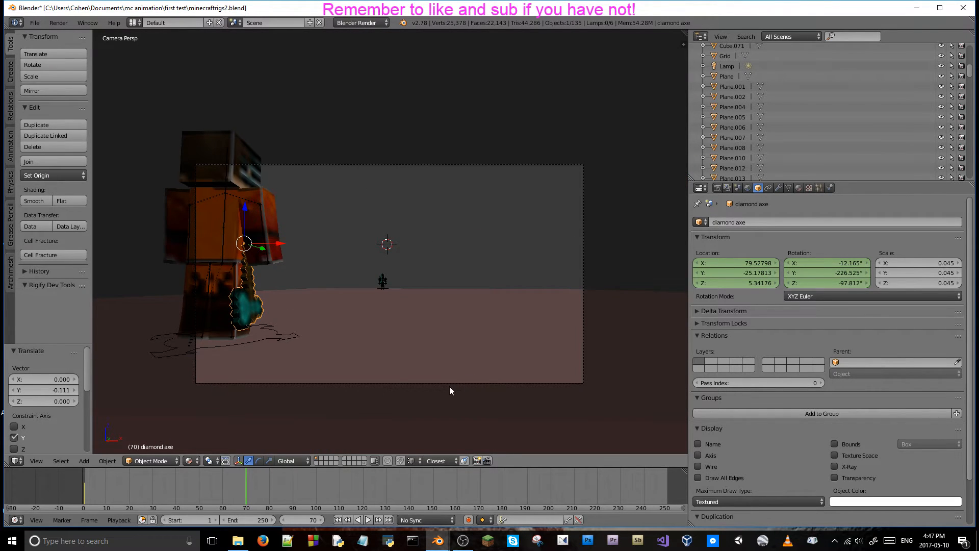
# Step back and forth around frame 70 to check whether the diamond axe holds its new position.
pyautogui.press('Left')
pyautogui.press('Left')
pyautogui.press('Right')
pyautogui.press('Right')
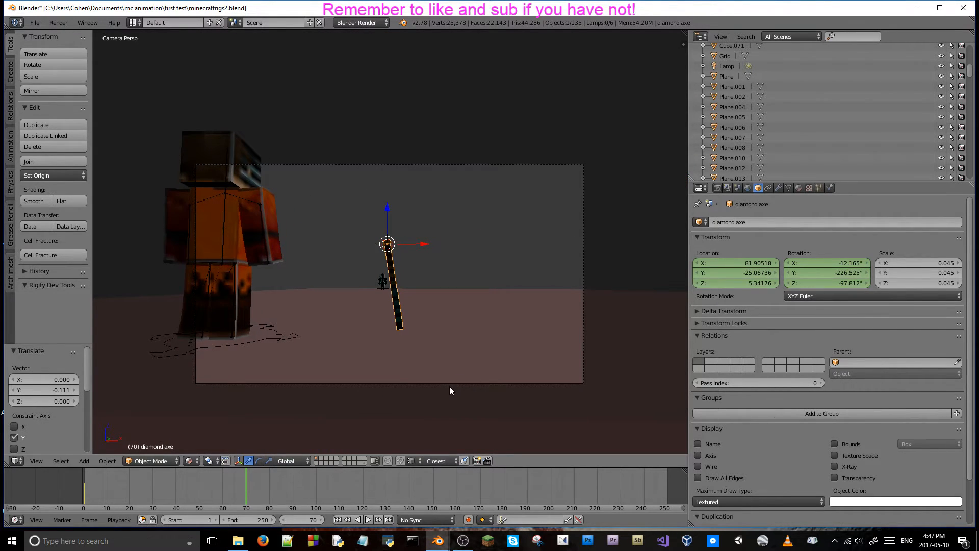
pyautogui.press('Left')
pyautogui.press('Right')
# Move the diamond axe about -0.800 along X at frame 70, outside the camera view.
pyautogui.moveTo(263, 341); pyautogui.dragTo(280, 231, button='middle')
pyautogui.scroll(7, 353, 253)
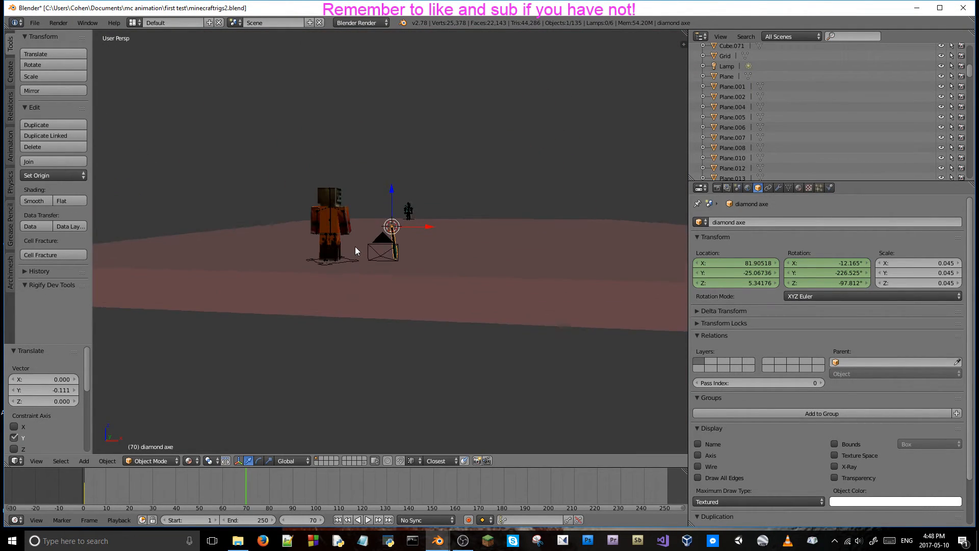
pyautogui.moveTo(355, 246); pyautogui.dragTo(390, 241, button='middle')
pyautogui.moveTo(424, 224); pyautogui.dragTo(403, 224)
# Go to frame 1 and move the diamond axe about -2.325 along X to the orange character's hand.
pyautogui.click(83, 487)
pyautogui.hotkey('alt', 'a')
pyautogui.press('g')
pyautogui.press('x')
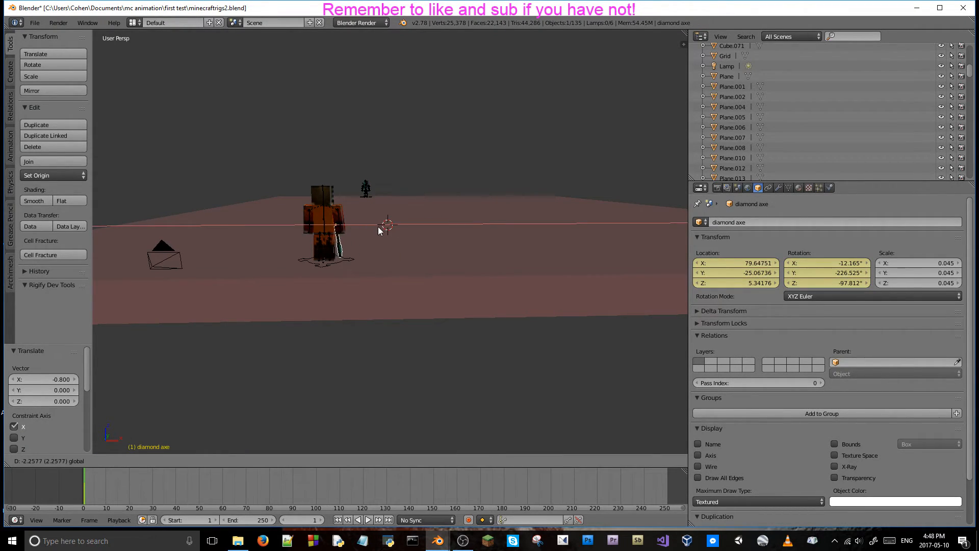
pyautogui.click(377, 229)
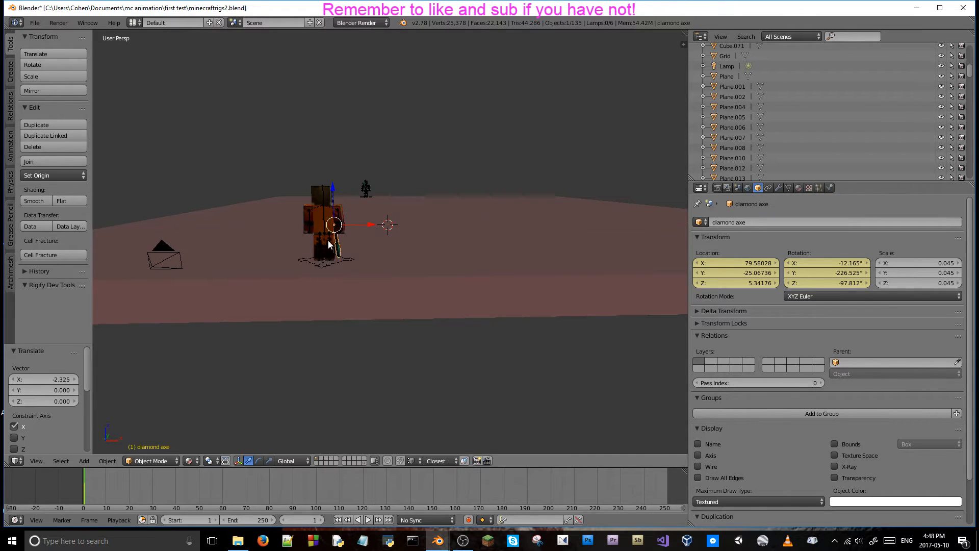
# Replace the diamond axe's location and rotation keyframes at frame 1 with its current placement in the orange character's hand.
pyautogui.scroll(3, 280, 232)
pyautogui.scroll(4, 366, 262)
pyautogui.keyDown('shift'); pyautogui.moveTo(280, 232); pyautogui.dragTo(376, 229, button='middle'); pyautogui.keyUp('shift')
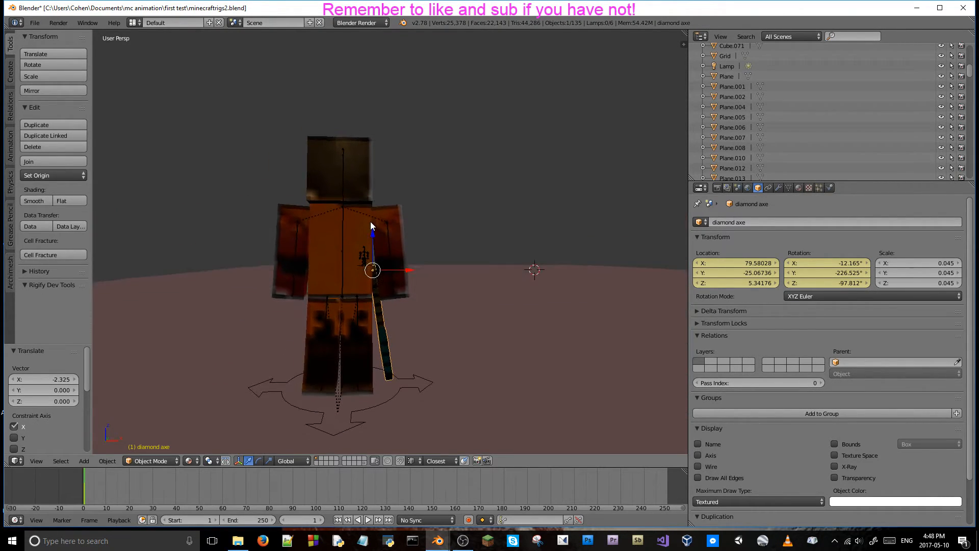
pyautogui.rightClick(736, 276)
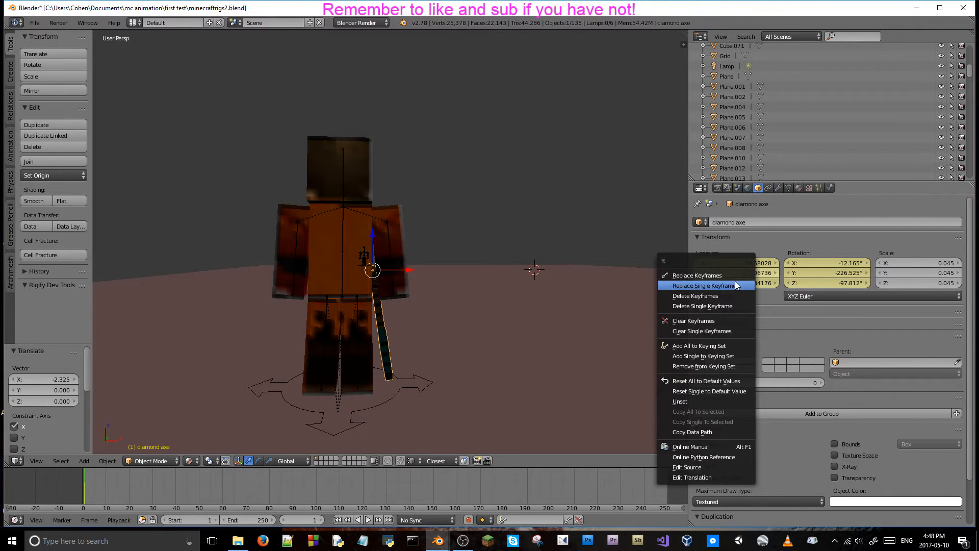
pyautogui.rightClick(811, 264)
pyautogui.click(811, 263)
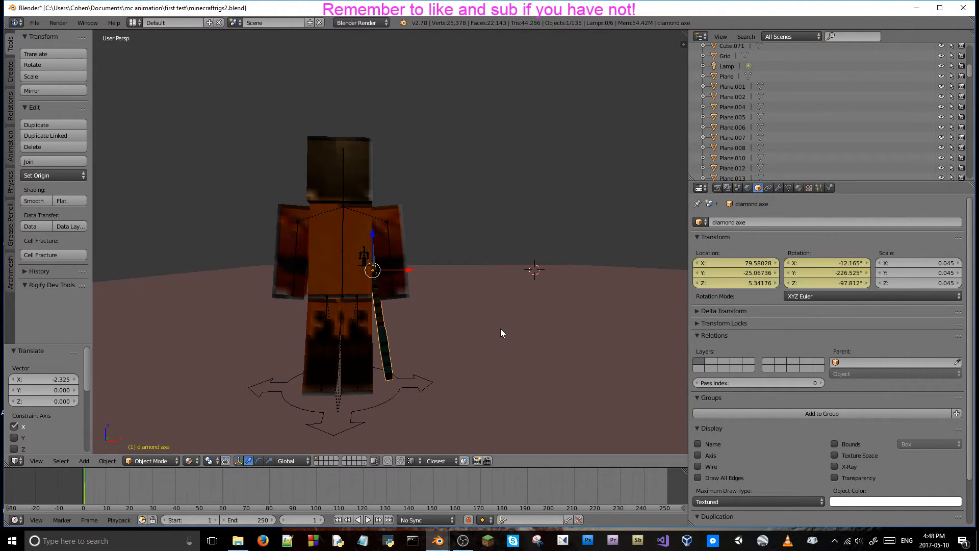
# Play the animation through the camera to check the diamond axe, and return to the start of the timeline.
pyautogui.press('KP_0')
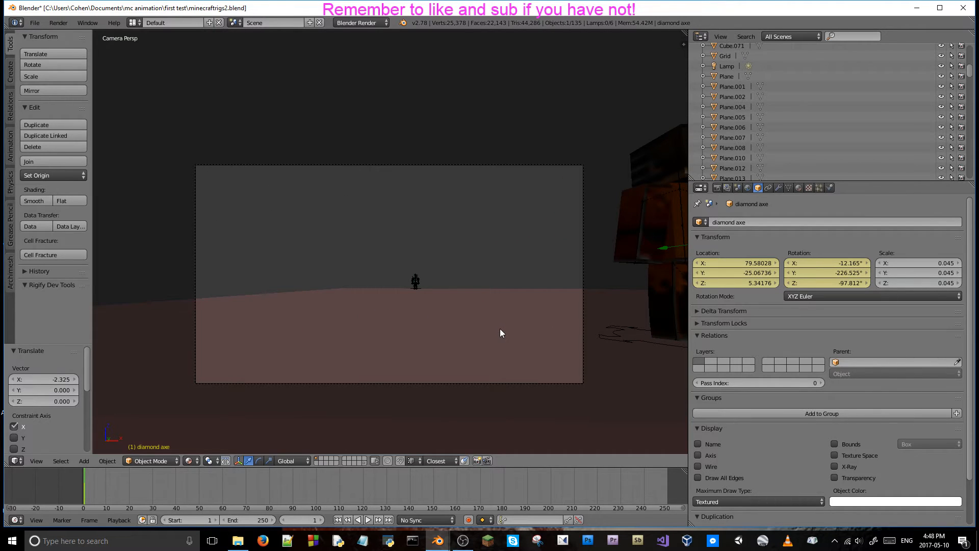
pyautogui.hotkey('alt', 'a')
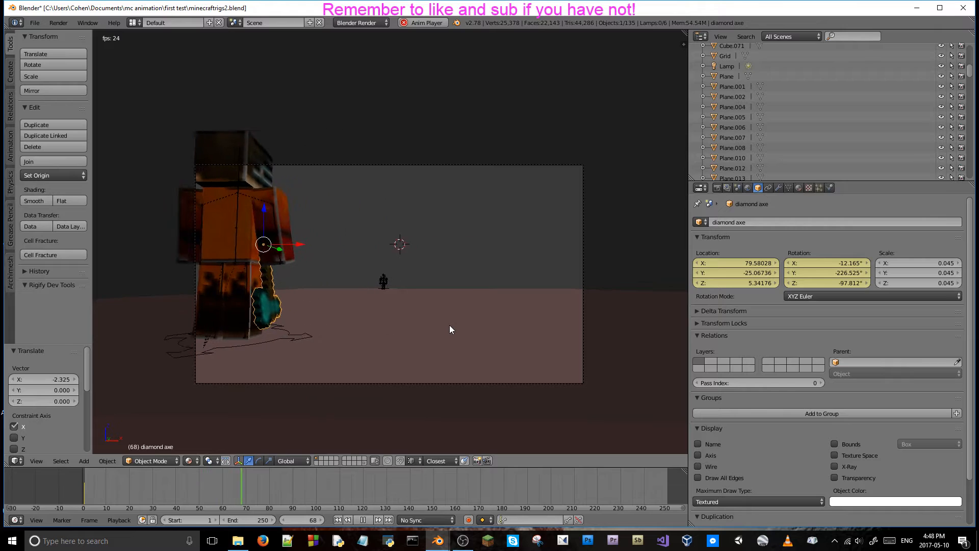
pyautogui.hotkey('alt', 'a')
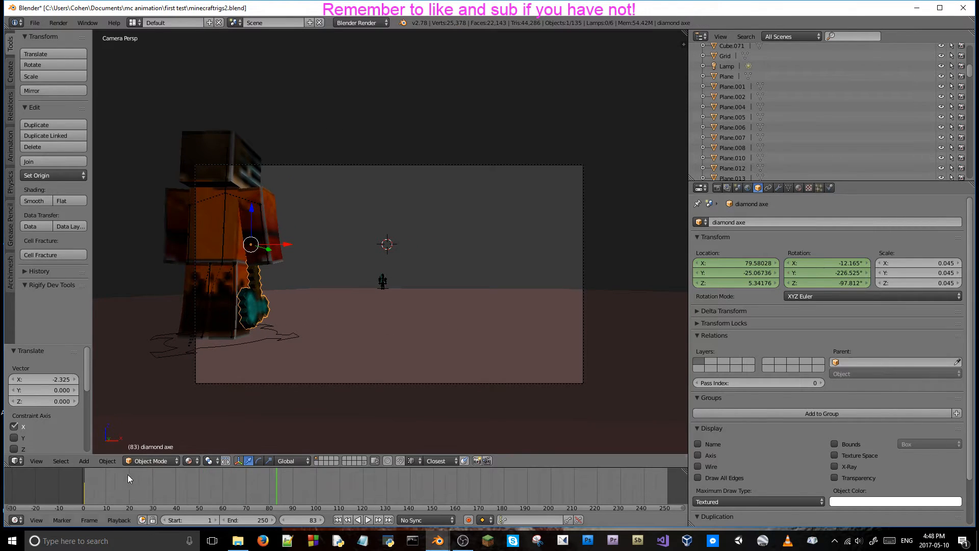
pyautogui.click(84, 490)
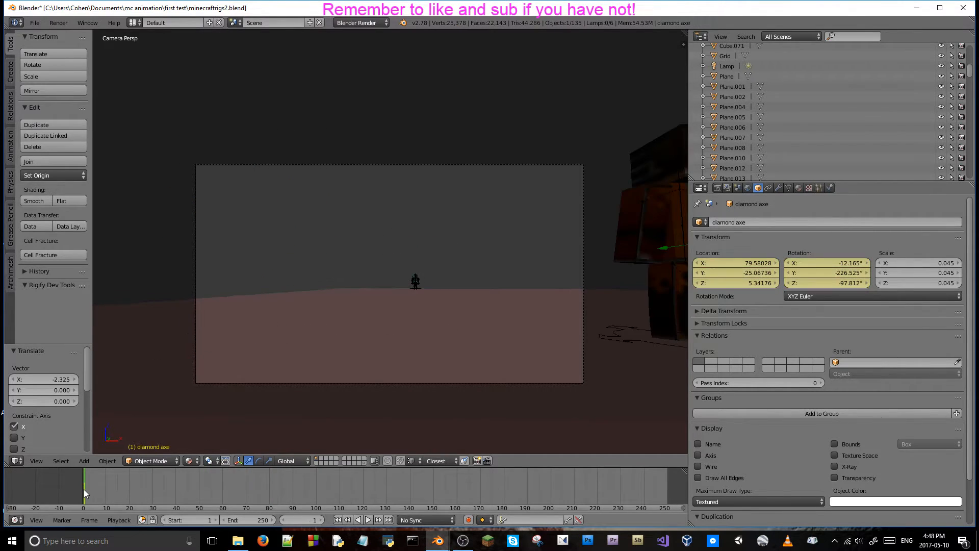
# Switch the timeline area to the Graph Editor, enlarge it, and frame the diamond axe's curves.
pyautogui.click(16, 520)
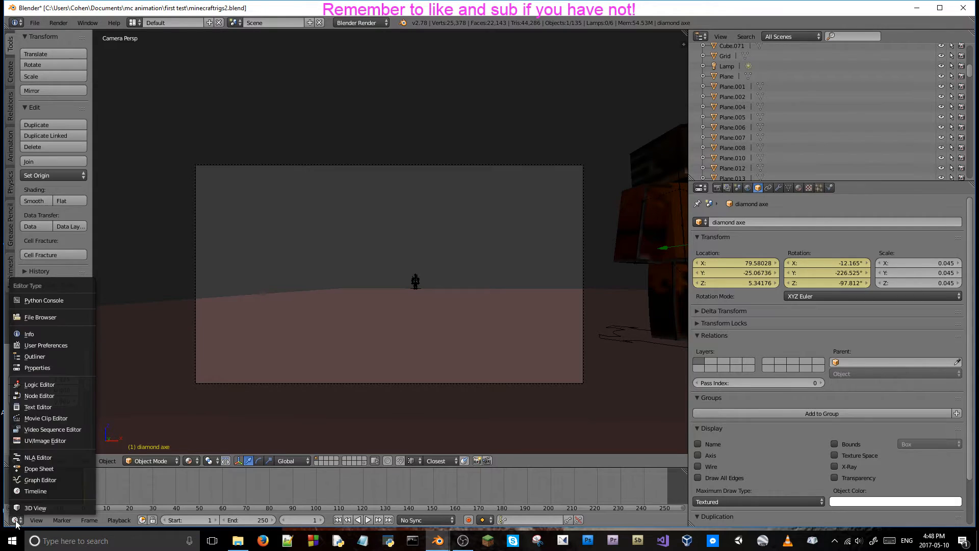
pyautogui.click(52, 480)
pyautogui.moveTo(226, 468); pyautogui.dragTo(228, 272)
pyautogui.scroll(-1, 226, 337)
pyautogui.moveTo(224, 339); pyautogui.dragTo(303, 321, button='middle')
pyautogui.scroll(-3, 286, 339)
# Play the animation and step through the frames around 70 to examine the diamond axe against its curves.
pyautogui.hotkey('alt', 'a')
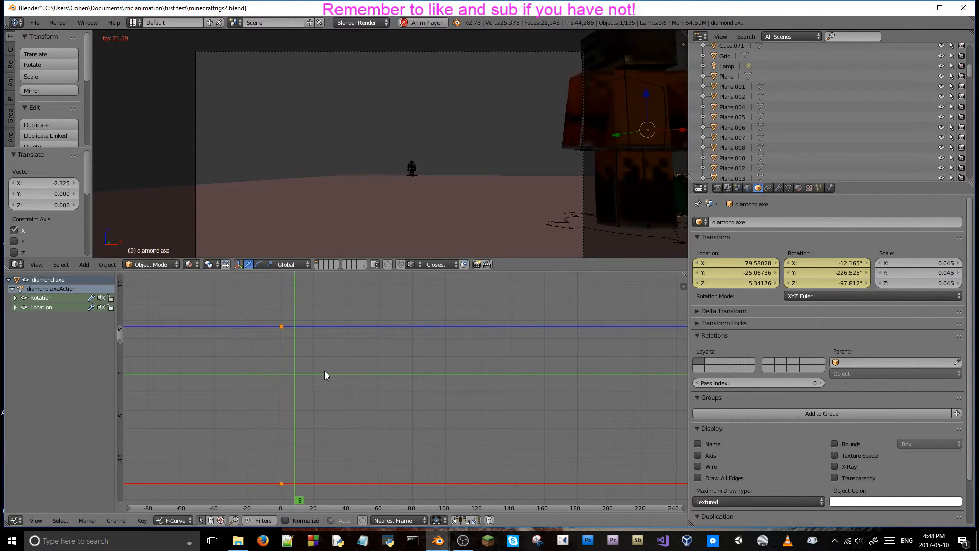
pyautogui.hotkey('alt', 'a')
pyautogui.press('Right')
pyautogui.press('Right')
pyautogui.press('Right')
pyautogui.press('Right')
pyautogui.press('Right')
pyautogui.press('Right')
pyautogui.press('Right')
pyautogui.press('Right')
pyautogui.press('Right')
pyautogui.press('Right')
pyautogui.press('Right')
pyautogui.press('Right')
pyautogui.press('Right')
pyautogui.press('Right')
pyautogui.press('Right')
pyautogui.press('Right')
pyautogui.press('Right')
pyautogui.press('Right')
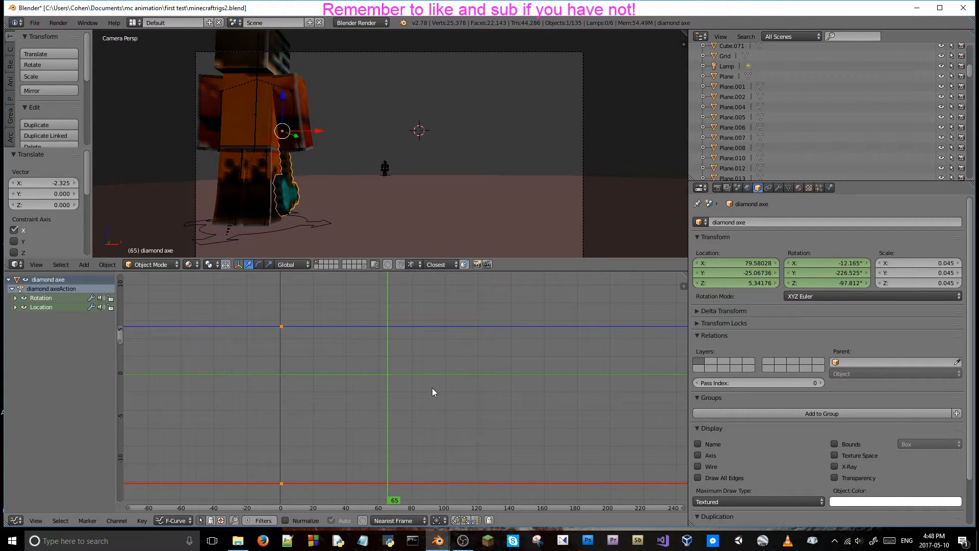
pyautogui.press('Left')
pyautogui.press('Left')
pyautogui.press('Left')
pyautogui.press('Left')
pyautogui.press('Left')
pyautogui.press('Left')
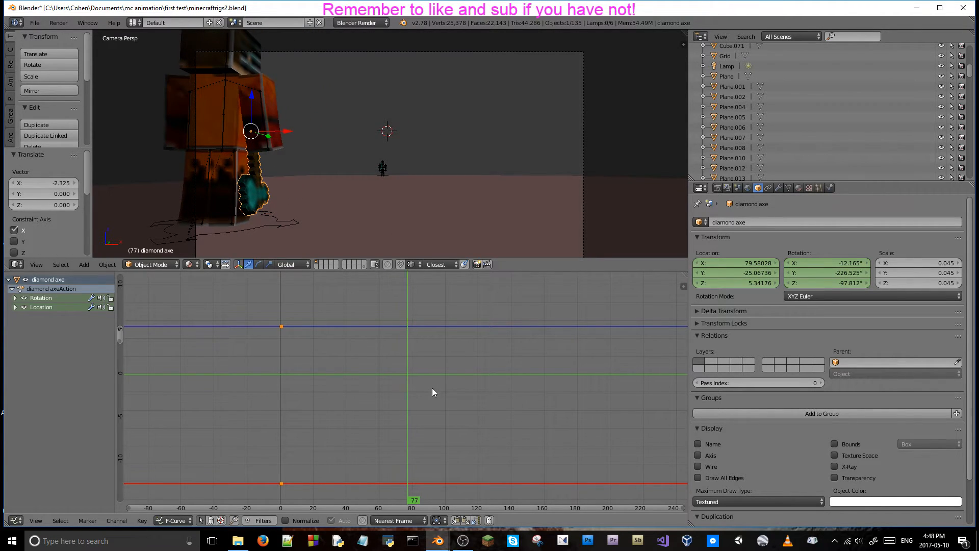
pyautogui.press('Left')
pyautogui.press('Left')
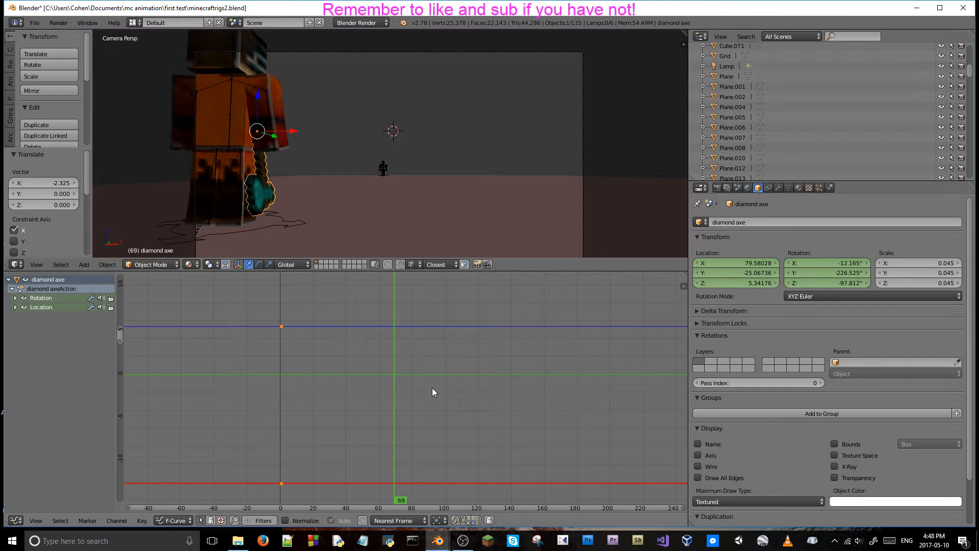
pyautogui.press('Left')
pyautogui.press('Right')
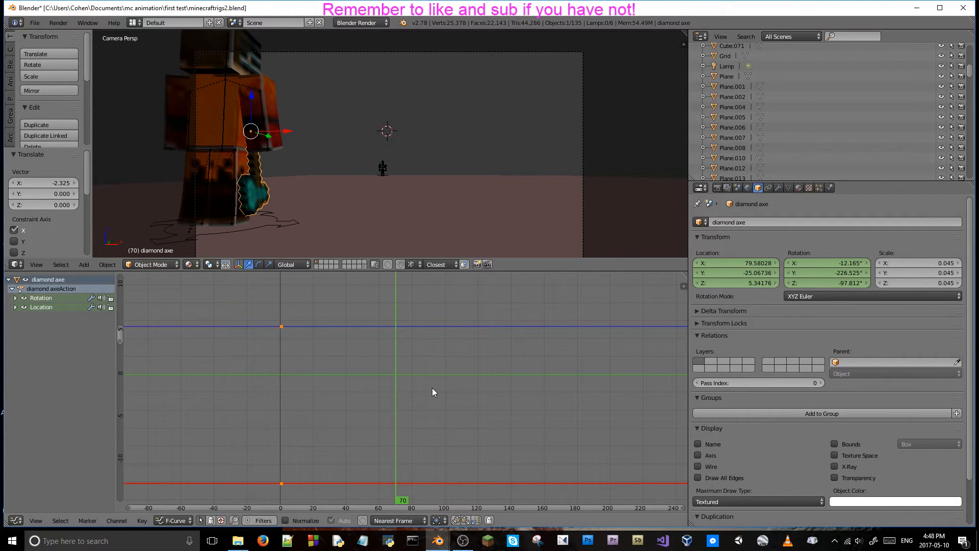
# Select the camera and set the interpolation of all its keyframes to Bezier.
pyautogui.press('a')
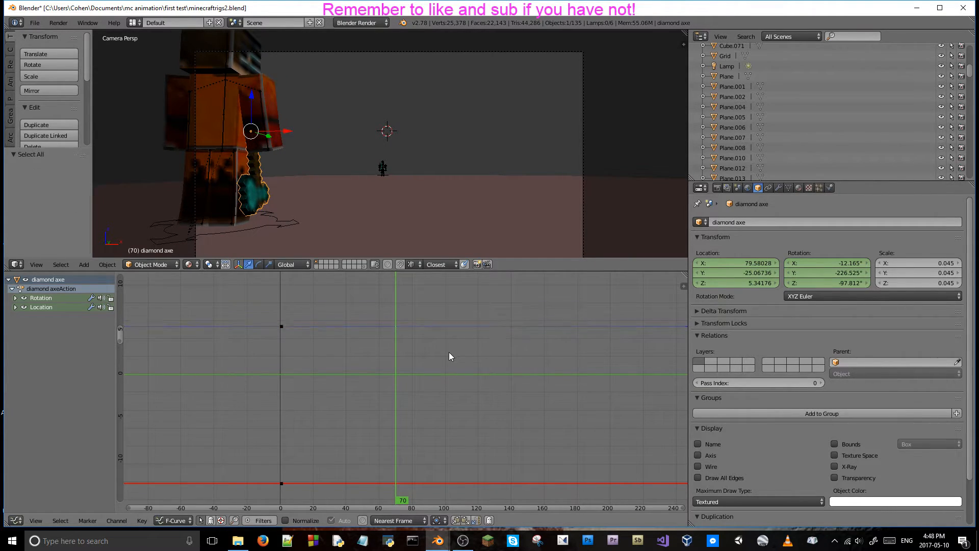
pyautogui.scroll(2, 531, 347)
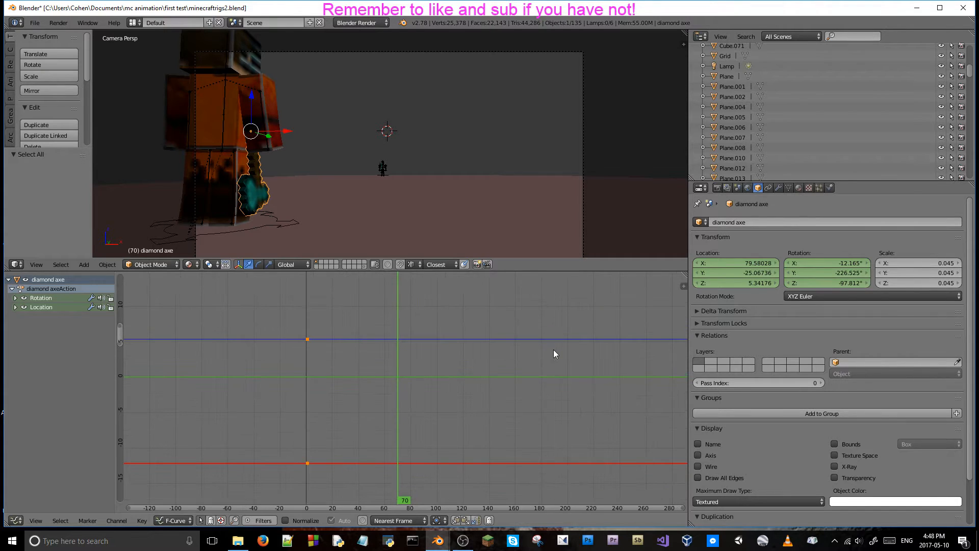
pyautogui.rightClick(195, 195)
pyautogui.scroll(1, 369, 392)
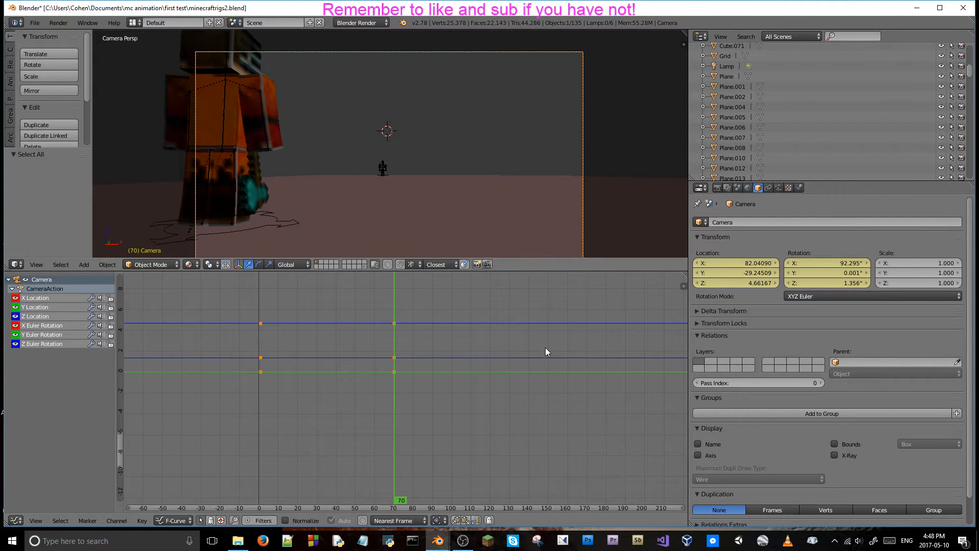
pyautogui.press('n')
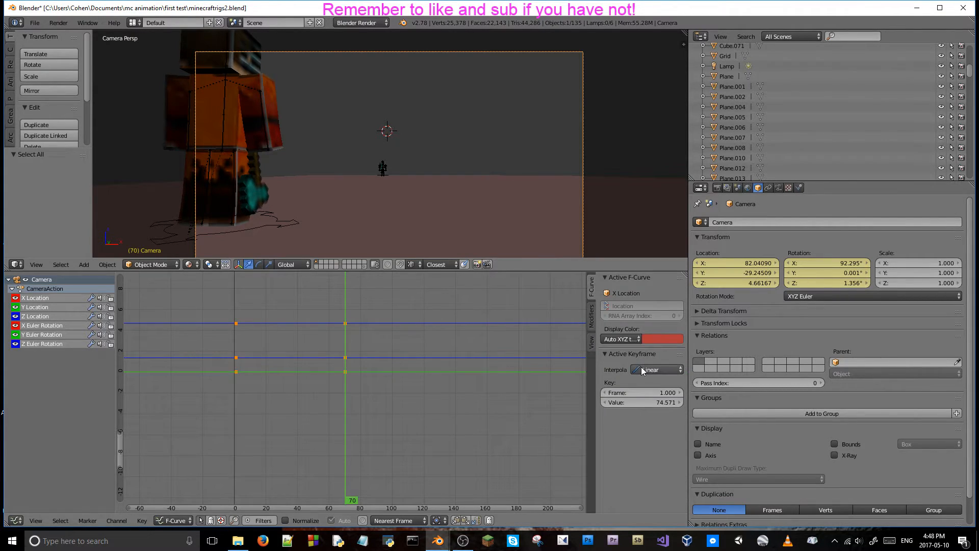
pyautogui.press('n')
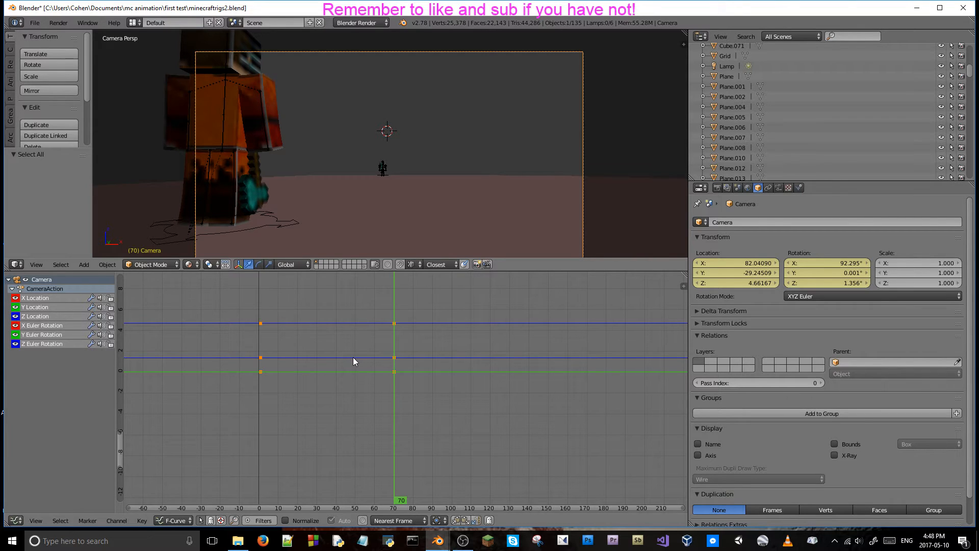
pyautogui.press('t')
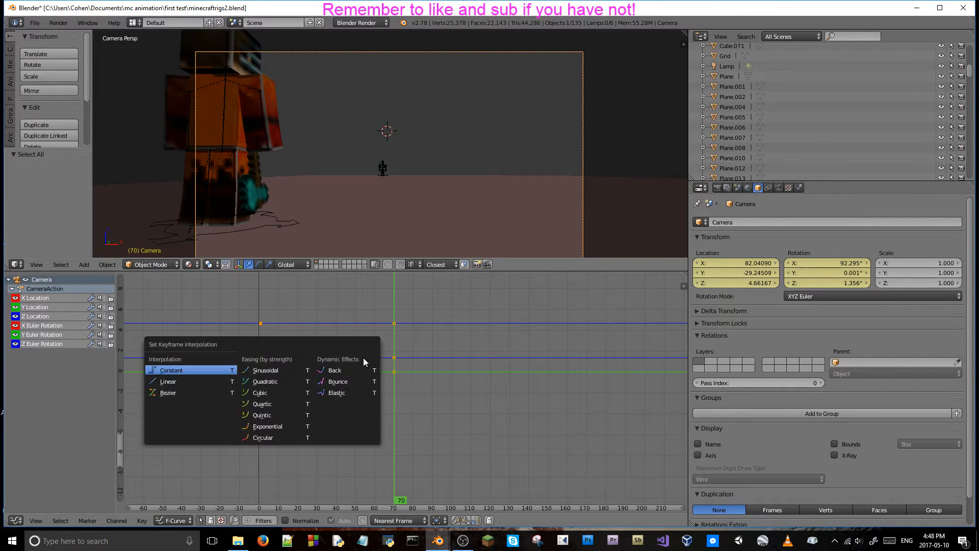
pyautogui.click(172, 393)
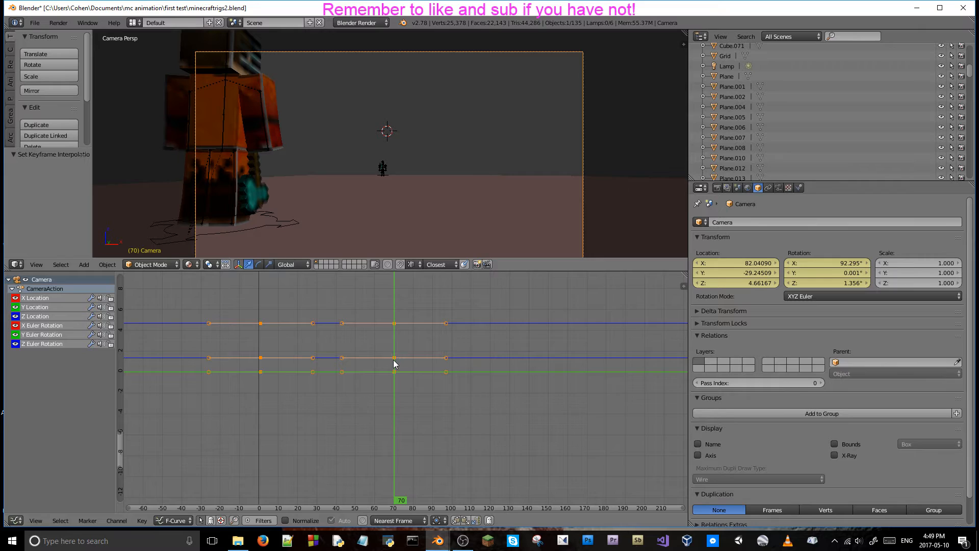
# Return to the first camera keyframes, step through the opening frames, and play the animation to check the camera move.
pyautogui.click(260, 376)
pyautogui.click(261, 372)
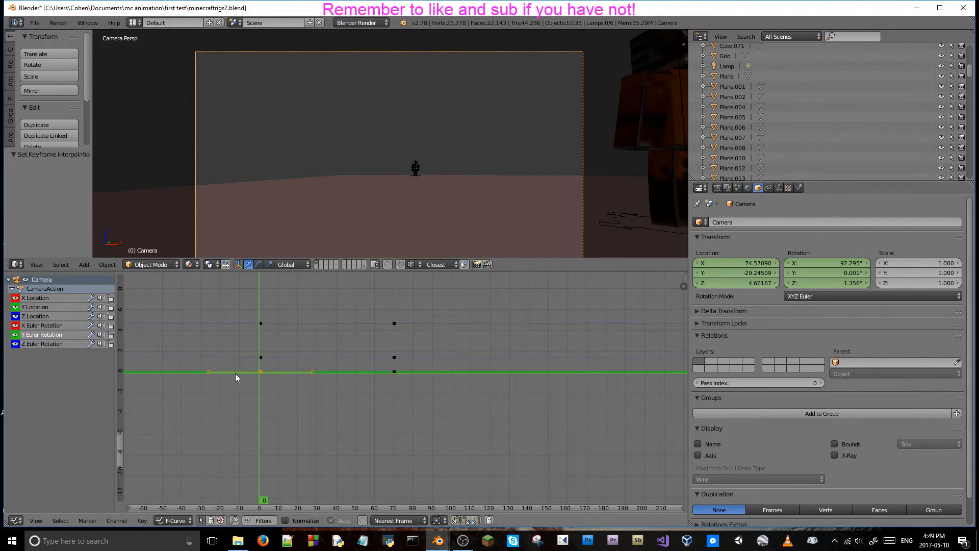
pyautogui.click(253, 417)
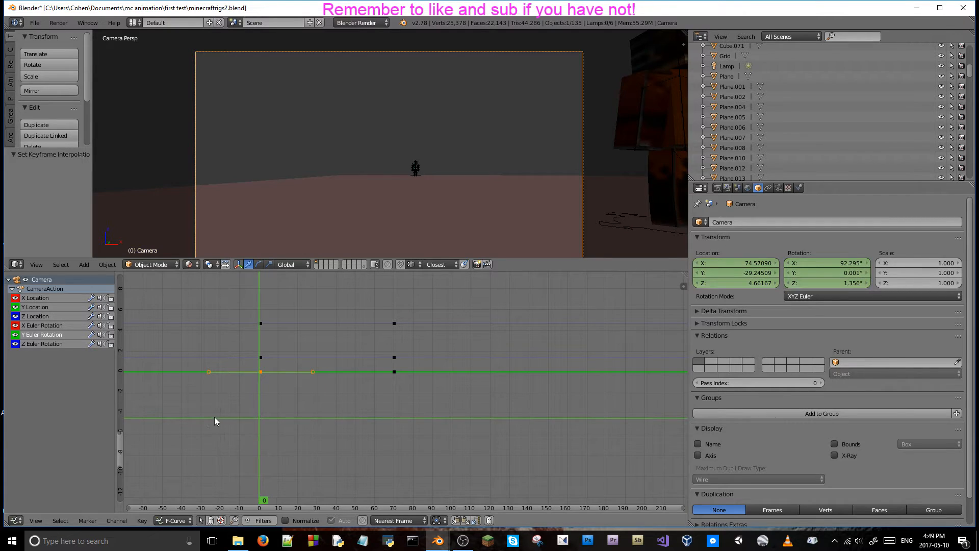
pyautogui.moveTo(262, 372); pyautogui.dragTo(261, 380)
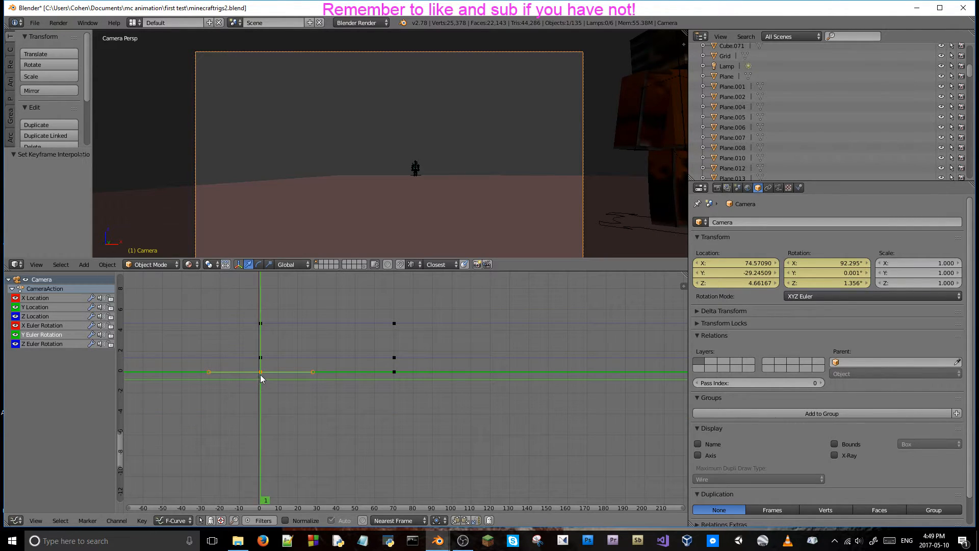
pyautogui.press('Left')
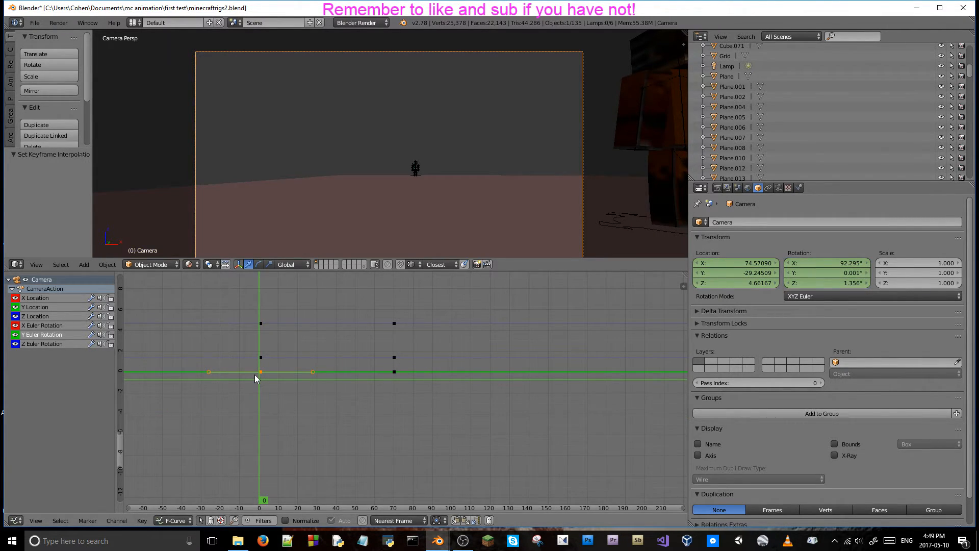
pyautogui.press('Right')
pyautogui.press('Right')
pyautogui.press('Right')
pyautogui.press('Left')
pyautogui.press('Left')
pyautogui.press('Left')
pyautogui.hotkey('alt', 'a')
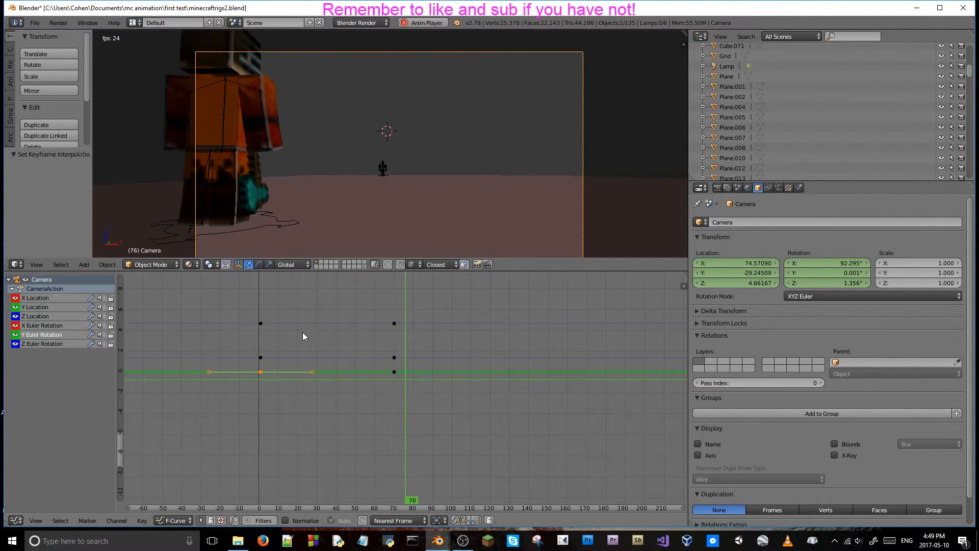
pyautogui.hotkey('alt', 'a')
# Select the visible camera keyframes at frame 70 and move them about 16.658 frames forward along the time axis.
pyautogui.rightClick(393, 372)
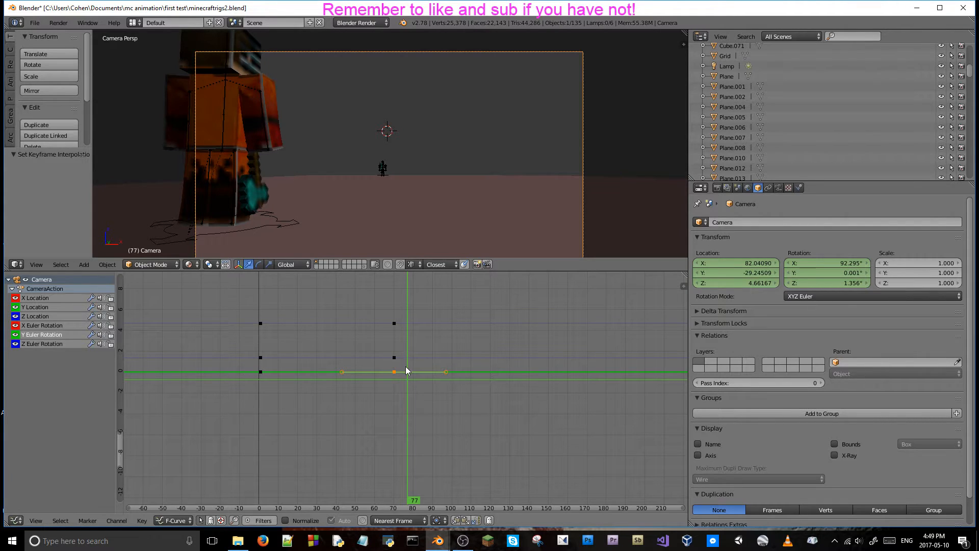
pyautogui.keyDown('shift'); pyautogui.rightClick(395, 358); pyautogui.keyUp('shift')
pyautogui.keyDown('shift'); pyautogui.rightClick(395, 323); pyautogui.keyUp('shift')
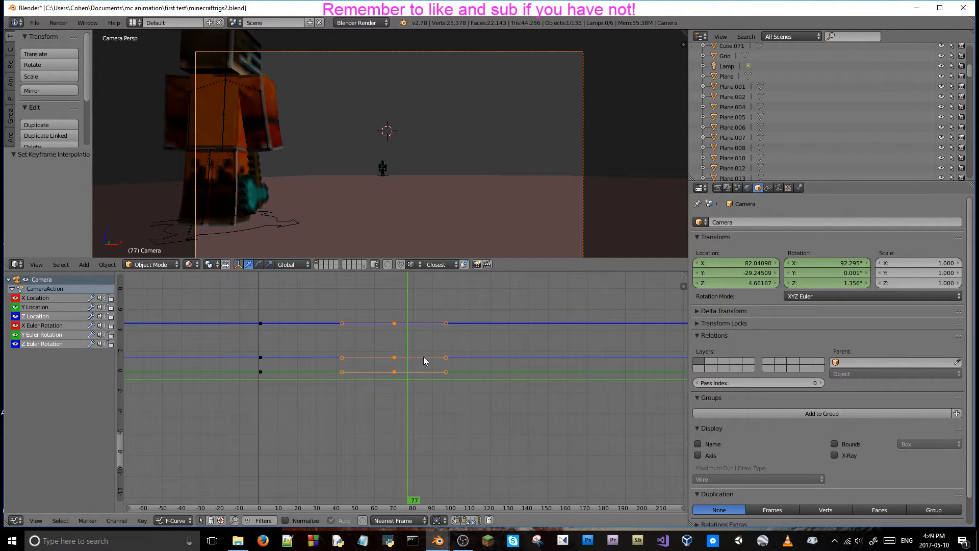
pyautogui.press('g')
pyautogui.press('y')
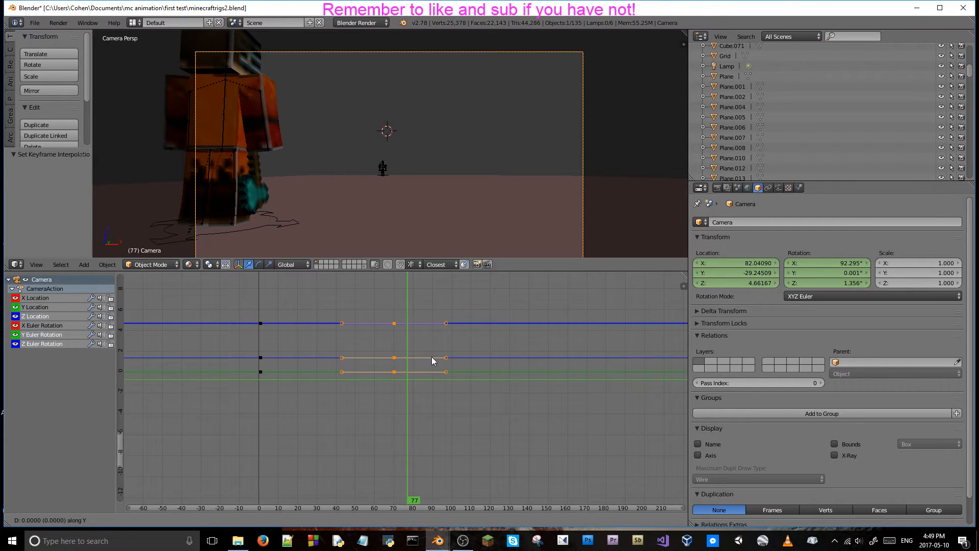
pyautogui.press('x')
pyautogui.click(445, 349)
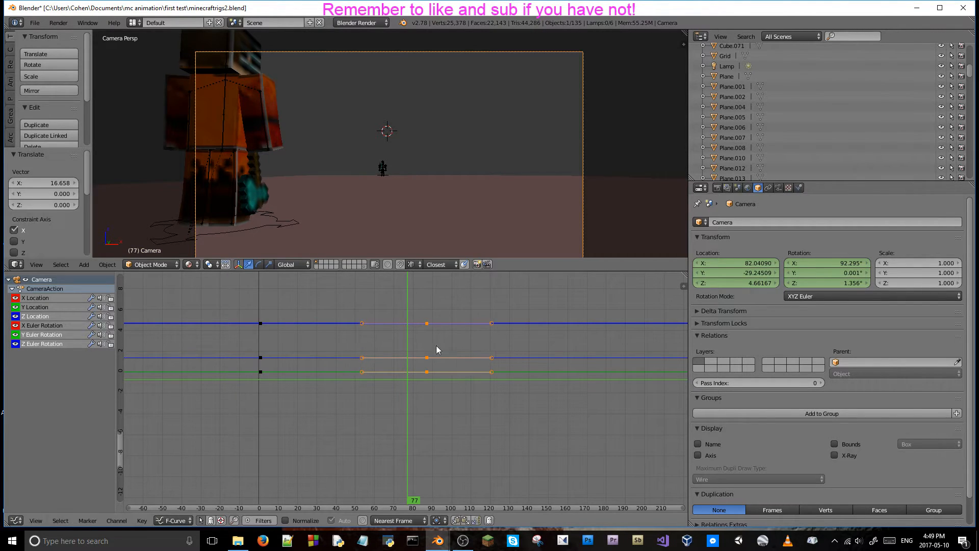
# Step back through the animation to frame 0 to examine the camera's motion.
pyautogui.press('Left')
pyautogui.press('Left')
pyautogui.press('Left')
pyautogui.press('Left')
pyautogui.press('Left')
pyautogui.press('Left')
pyautogui.press('Left')
pyautogui.press('Left')
pyautogui.press('Left')
pyautogui.press('Left')
pyautogui.press('Left')
pyautogui.press('Left')
pyautogui.press('Left')
pyautogui.press('Left')
pyautogui.press('Left')
pyautogui.press('Left')
pyautogui.press('Left')
pyautogui.press('Left')
pyautogui.press('Left')
pyautogui.press('Left')
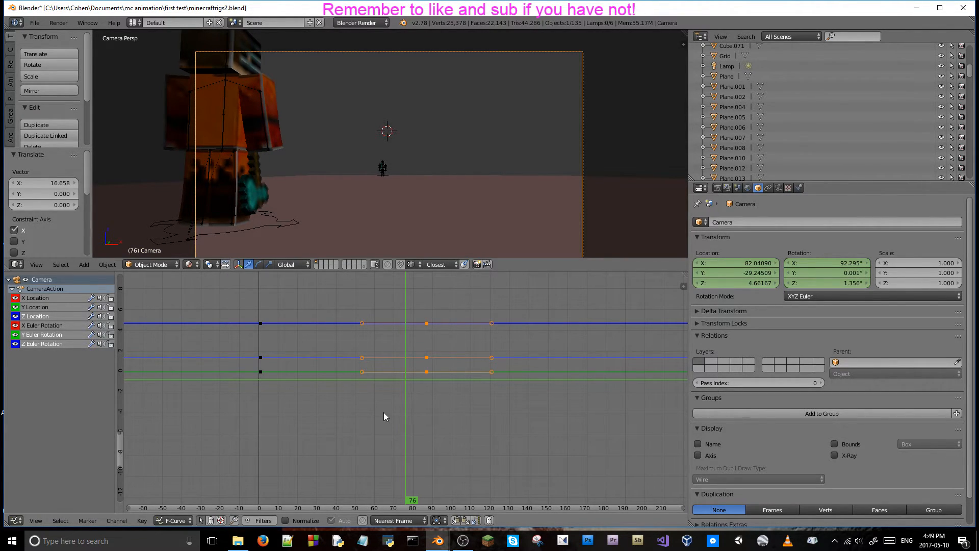
pyautogui.press('Left')
pyautogui.press('Left')
pyautogui.press('Left')
pyautogui.press('Left')
pyautogui.press('Left')
pyautogui.press('Left')
pyautogui.press('Left')
pyautogui.press('Left')
pyautogui.press('Left')
pyautogui.press('Left')
pyautogui.press('Left')
pyautogui.press('Left')
pyautogui.press('Left')
pyautogui.press('Left')
pyautogui.press('Left')
pyautogui.press('Left')
pyautogui.press('Left')
pyautogui.press('Left')
pyautogui.press('Left')
pyautogui.press('Left')
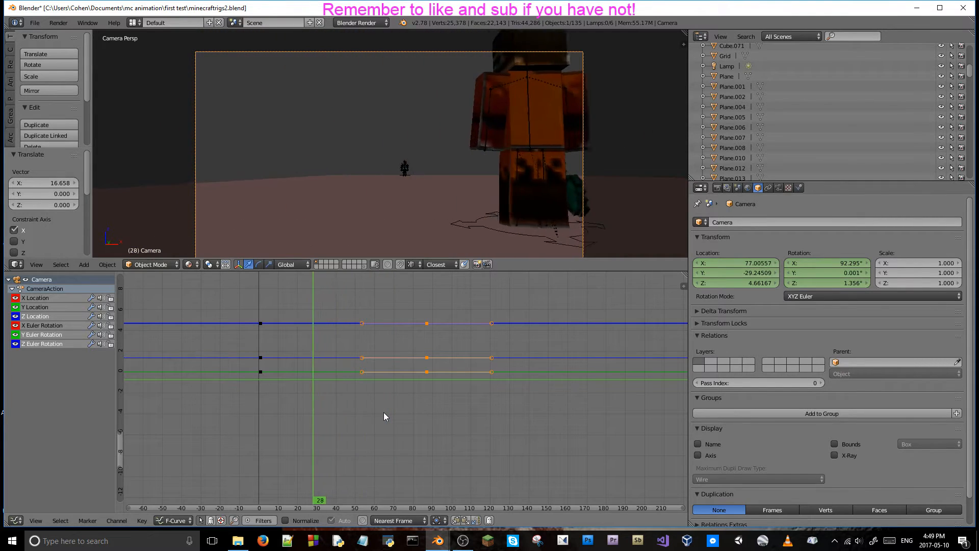
pyautogui.press('Left')
pyautogui.press('Left')
pyautogui.press('Left')
pyautogui.press('Left')
pyautogui.press('Left')
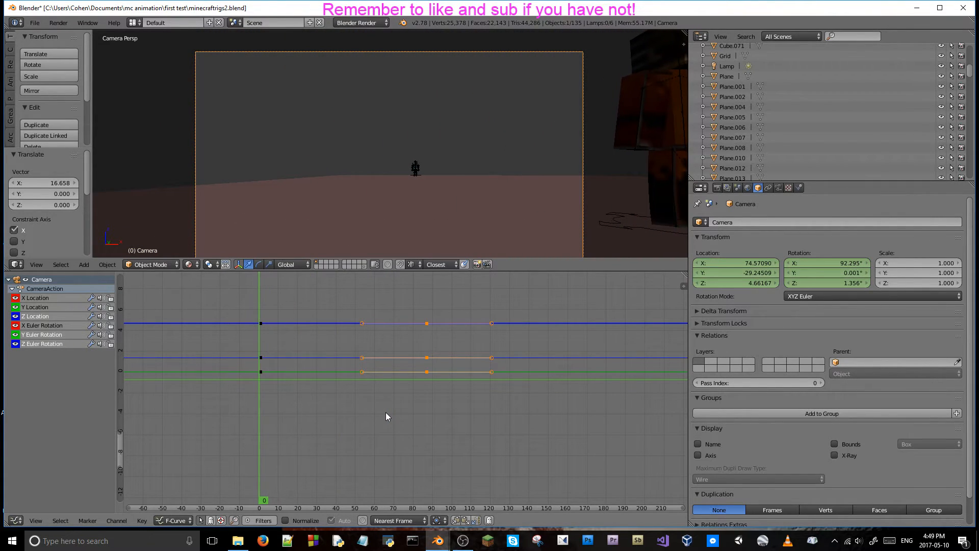
# Move the selected camera keyframes another 43.365 frames forward along the time axis and play the animation to check it.
pyautogui.press('s')
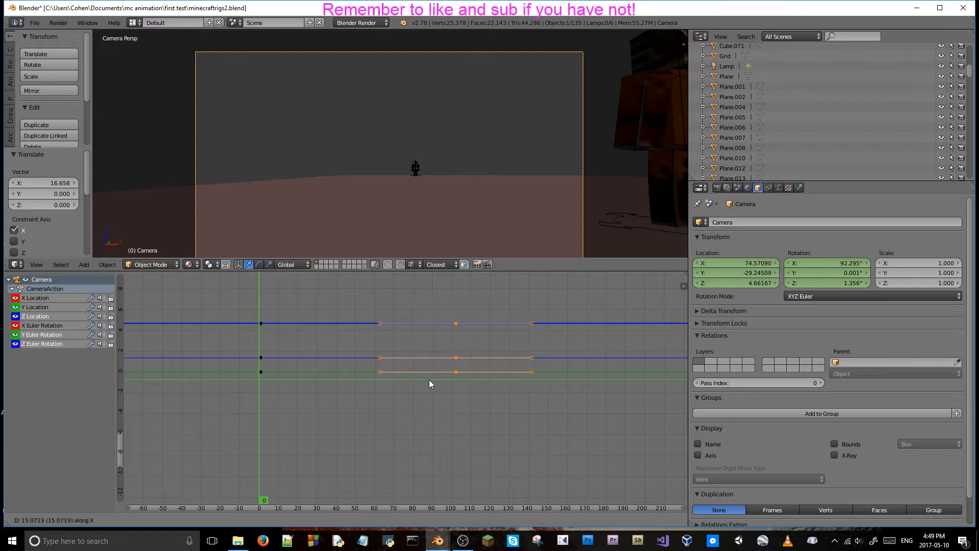
pyautogui.click(480, 379)
pyautogui.hotkey('alt', 'a')
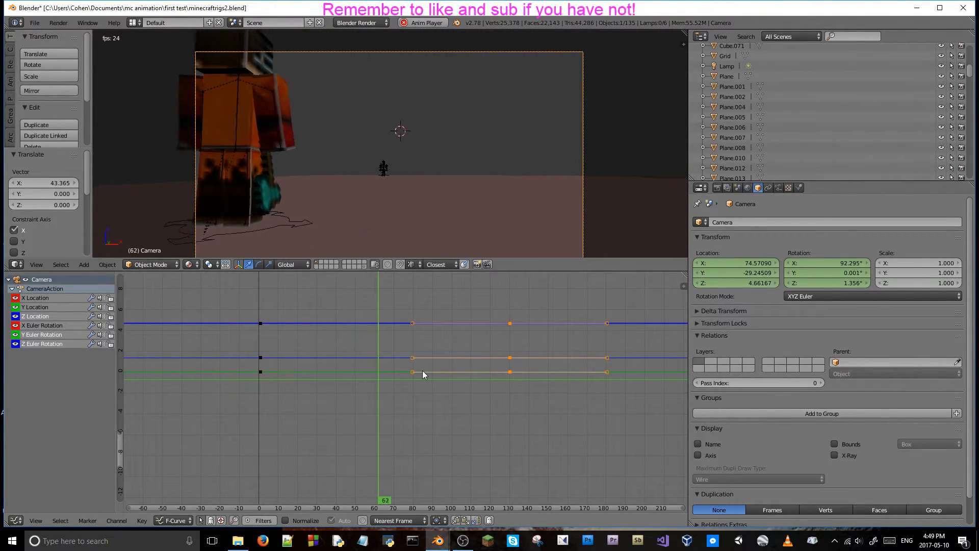
pyautogui.hotkey('alt', 'a')
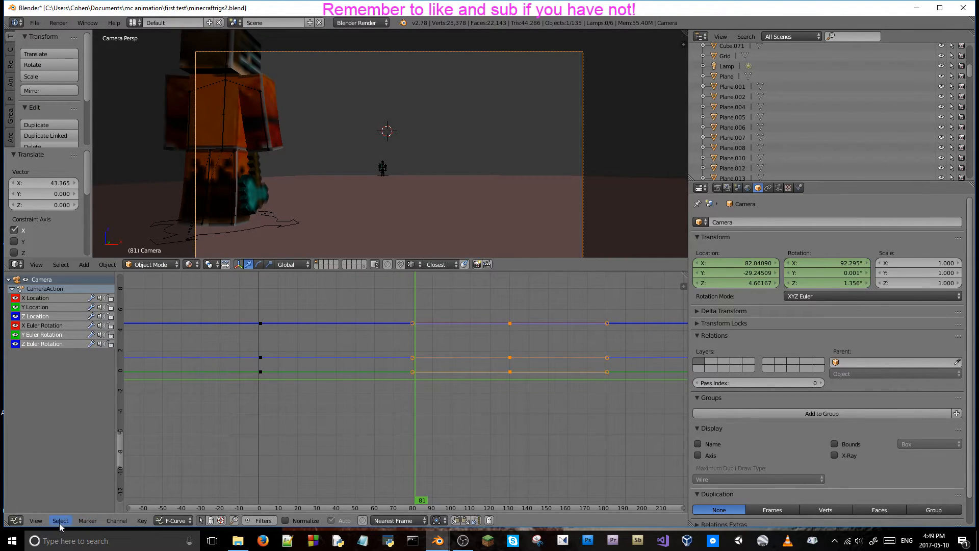
# Switch the Graph Editor area to the Timeline and set the default interpolation for new F-curves to Bezier in the user preferences.
pyautogui.click(16, 520)
pyautogui.click(35, 492)
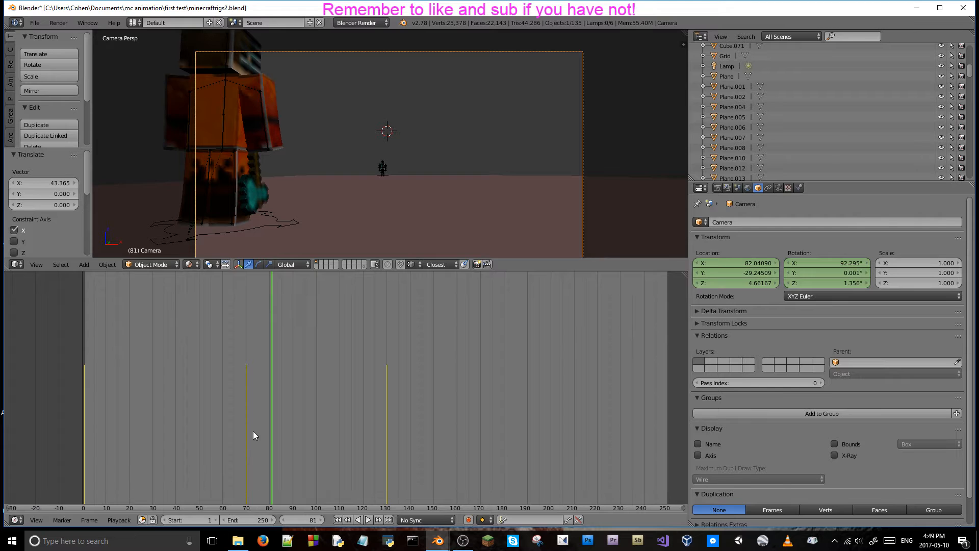
pyautogui.click(34, 23)
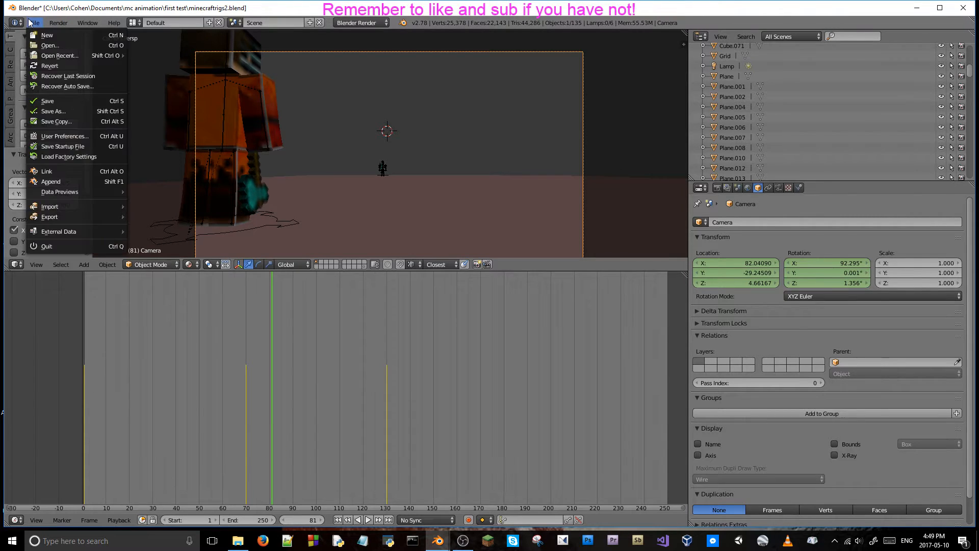
pyautogui.click(69, 134)
pyautogui.click(273, 141)
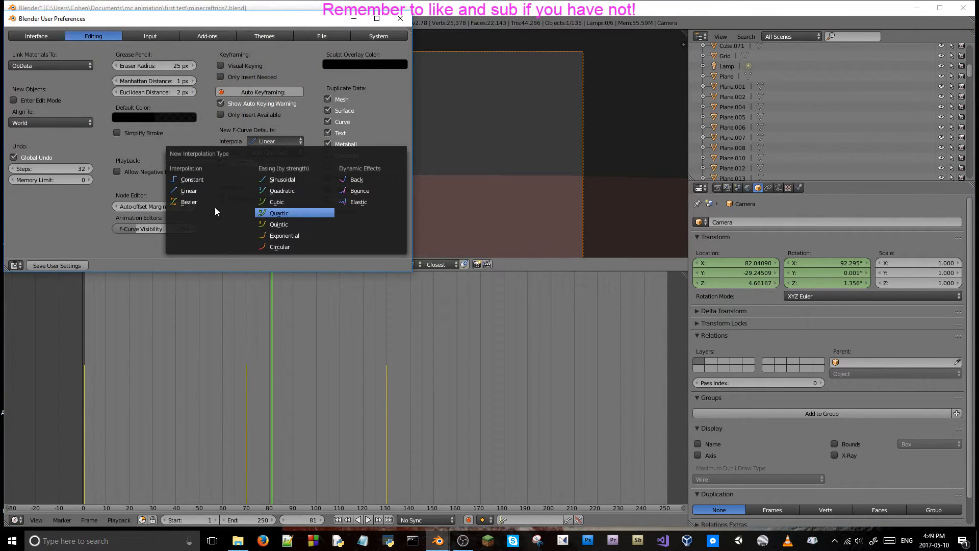
pyautogui.click(203, 201)
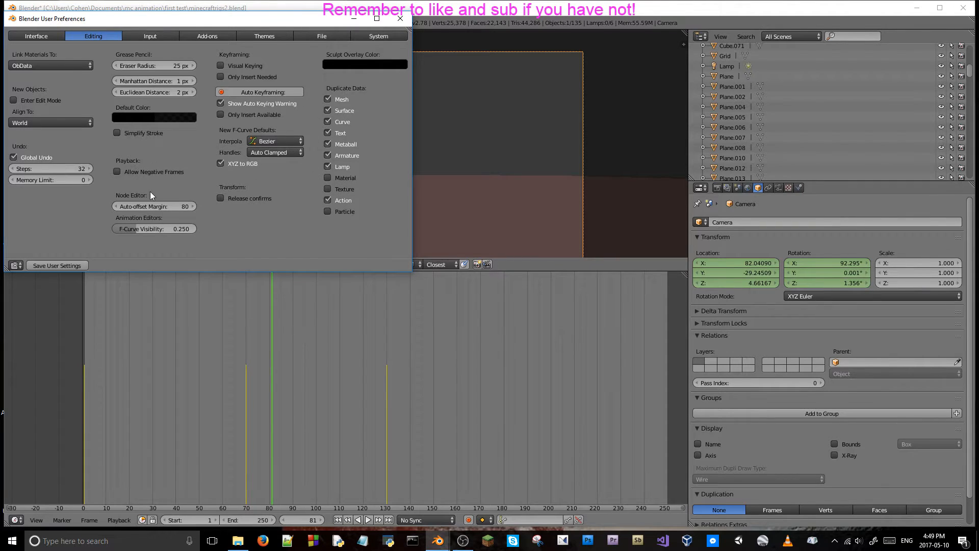
pyautogui.click(400, 18)
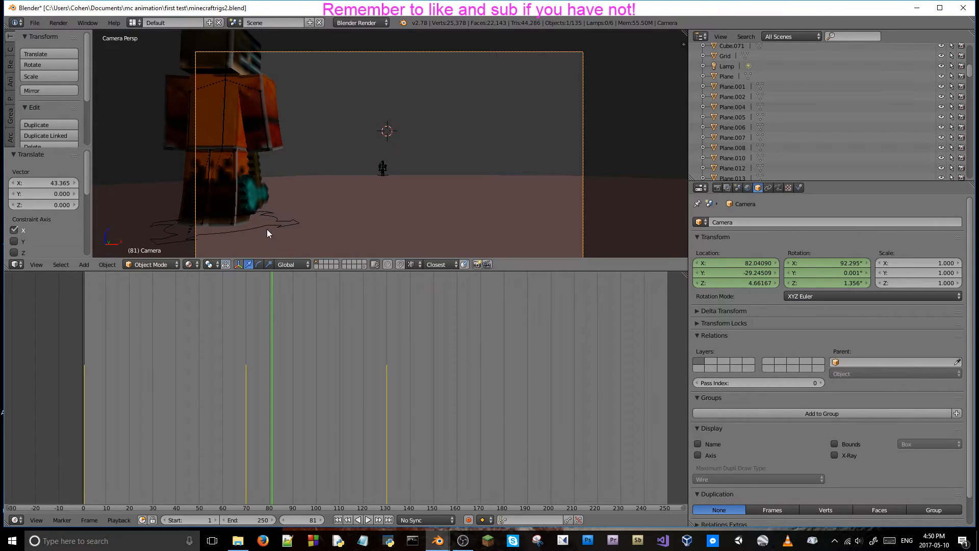
# Play the animation from frame 3 to check the camera's current motion.
pyautogui.hotkey('alt', 'a')
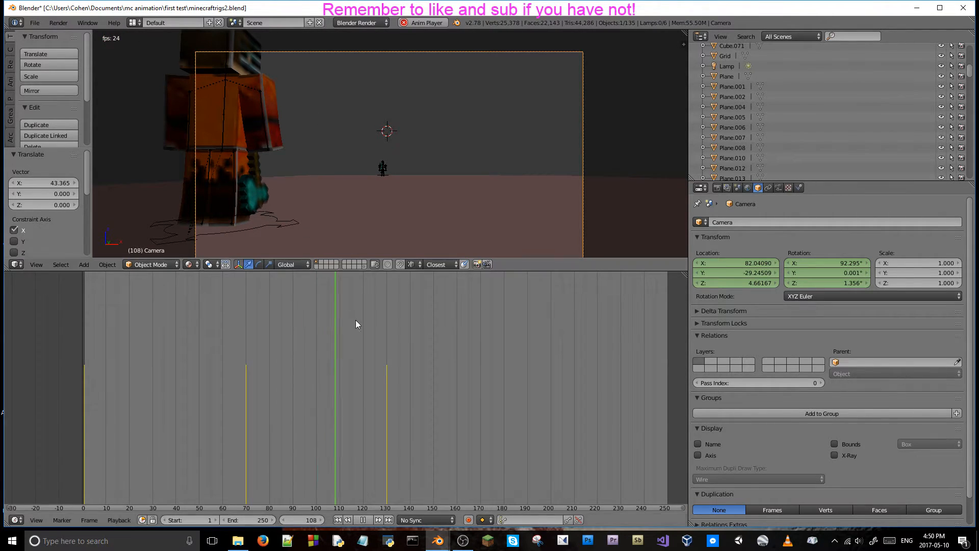
pyautogui.press('Escape')
pyautogui.click(89, 365)
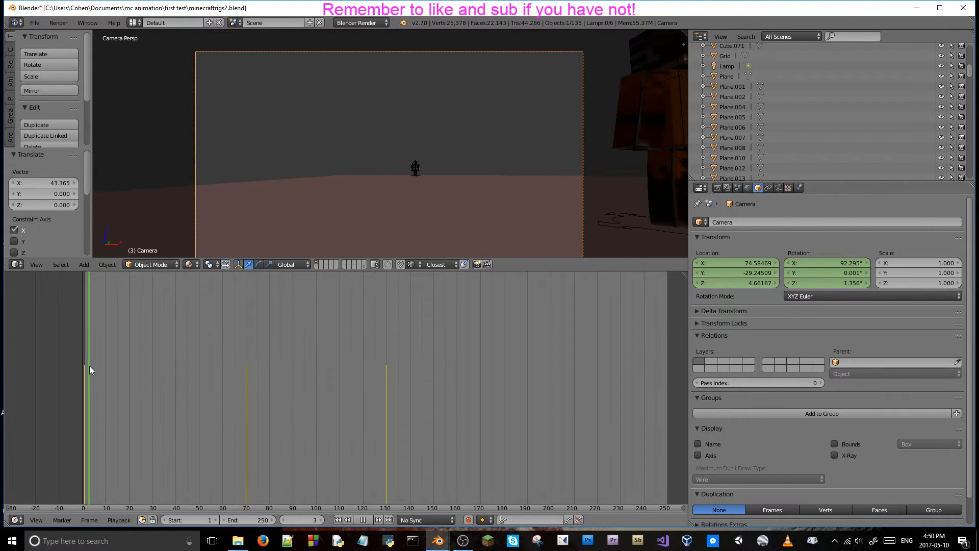
pyautogui.hotkey('alt', 'a')
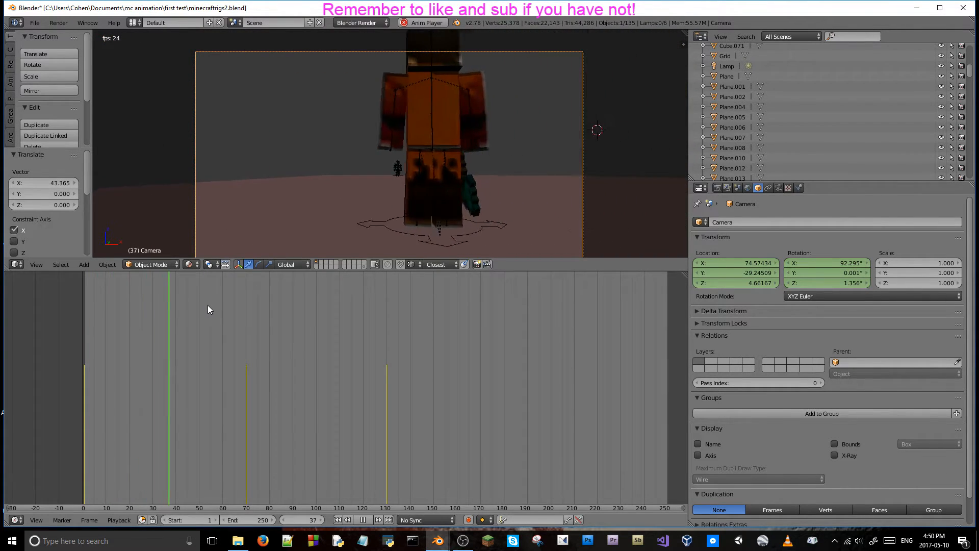
pyautogui.hotkey('alt', 'a')
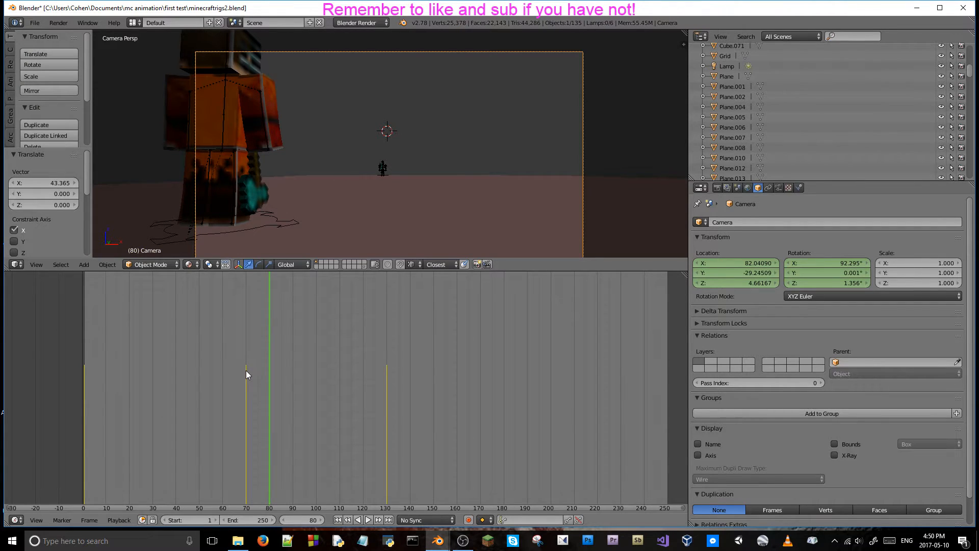
# Go to frame 130 and clear all location and rotation keyframes from the camera.
pyautogui.moveTo(265, 375); pyautogui.dragTo(247, 396)
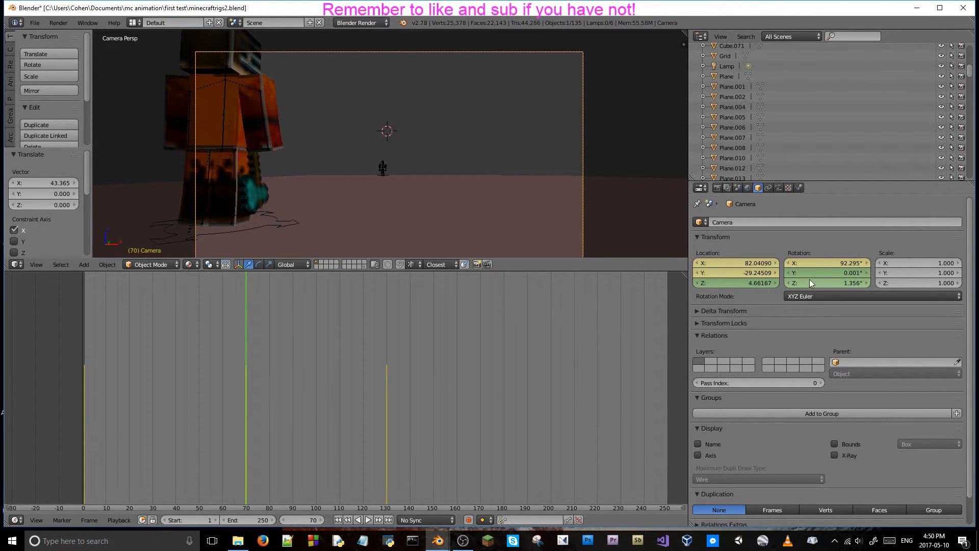
pyautogui.click(388, 417)
pyautogui.rightClick(740, 273)
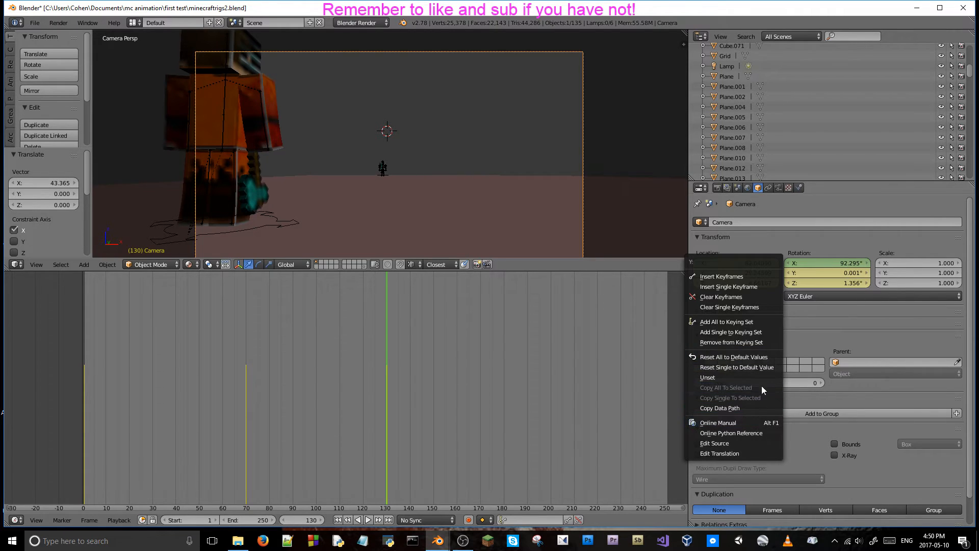
pyautogui.click(739, 297)
pyautogui.rightClick(827, 265)
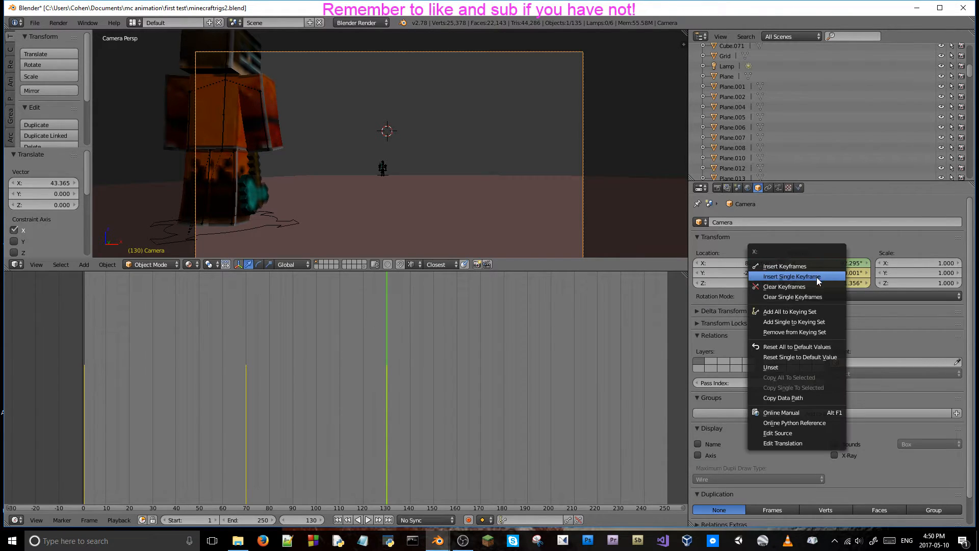
pyautogui.click(807, 286)
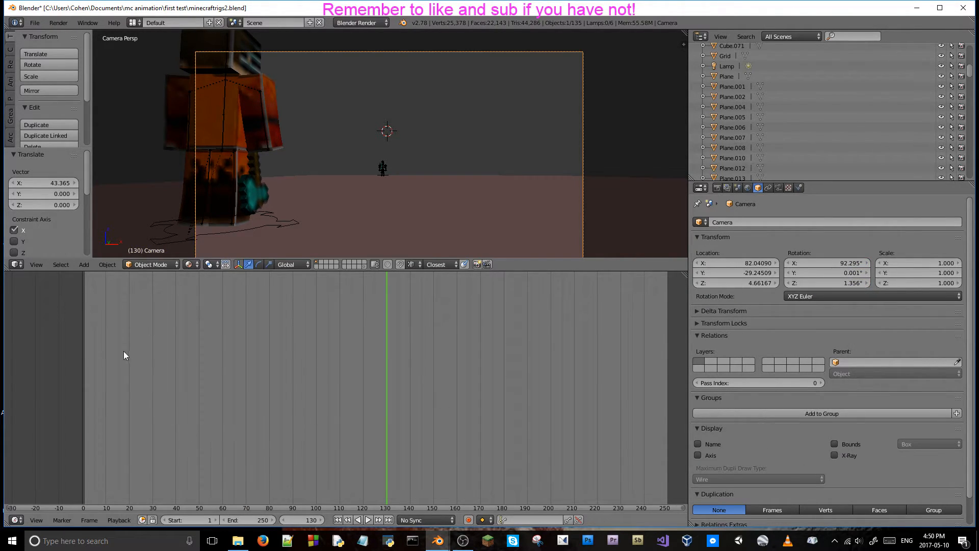
# At frame 1, set the camera's X location to 74.83090 and insert keyframes for its location and rotation.
pyautogui.click(85, 344)
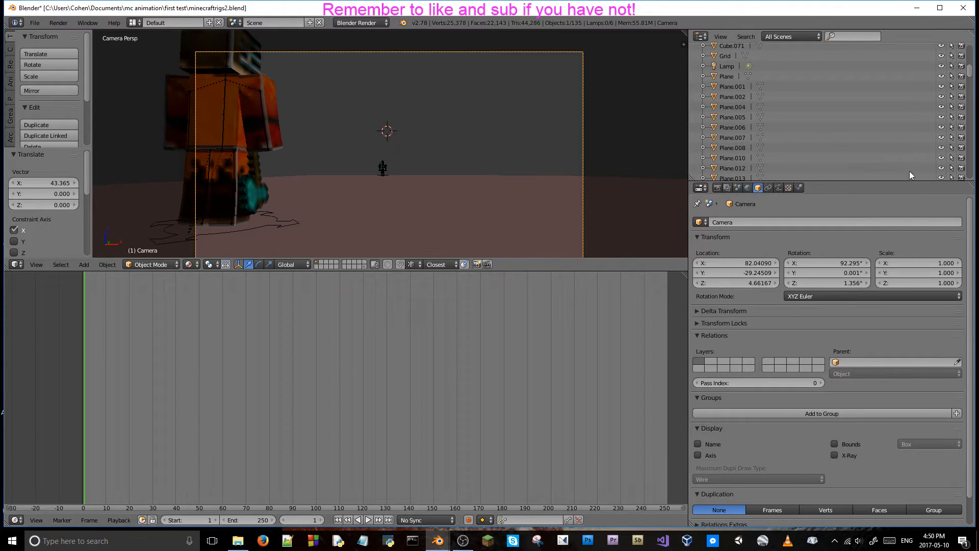
pyautogui.moveTo(736, 263); pyautogui.dragTo(686, 263)
pyautogui.rightClick(755, 264)
pyautogui.moveTo(755, 263); pyautogui.dragTo(715, 263)
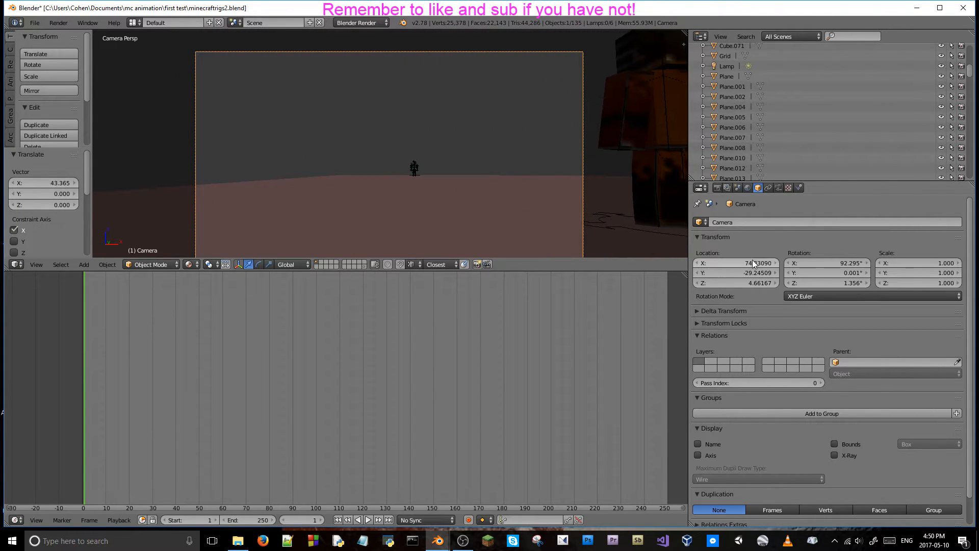
pyautogui.rightClick(743, 274)
pyautogui.click(743, 279)
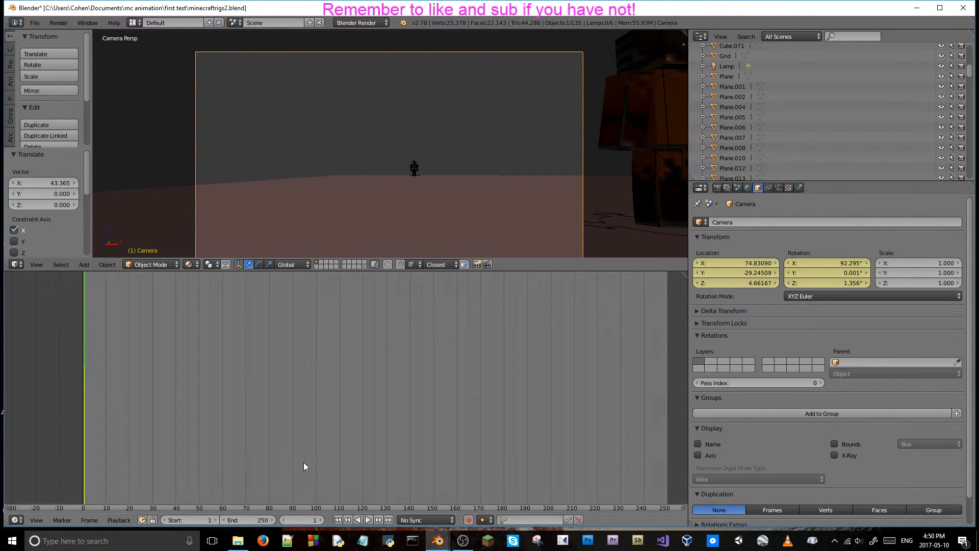
# Go to frame 80 and set the scene's frame rate to 60 fps.
pyautogui.click(268, 460)
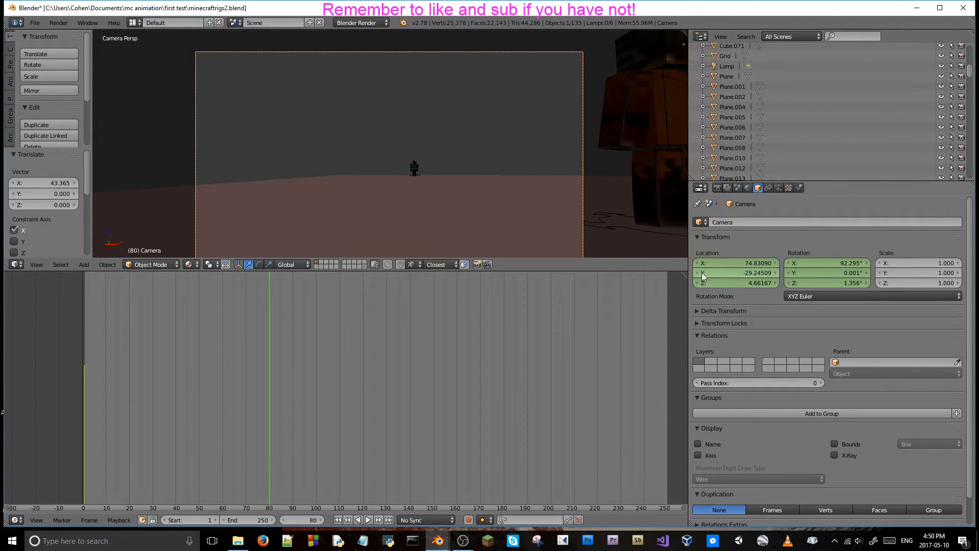
pyautogui.click(717, 188)
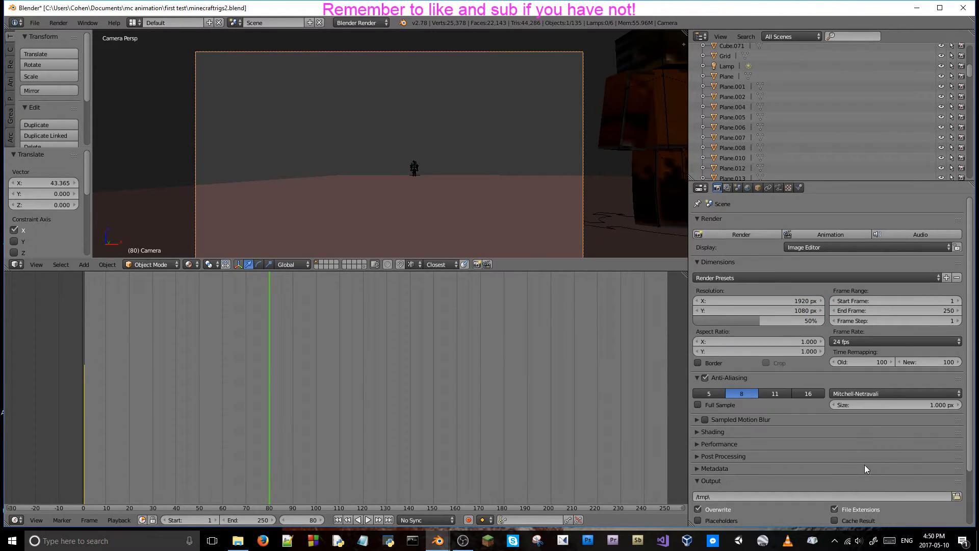
pyautogui.click(877, 342)
pyautogui.click(857, 426)
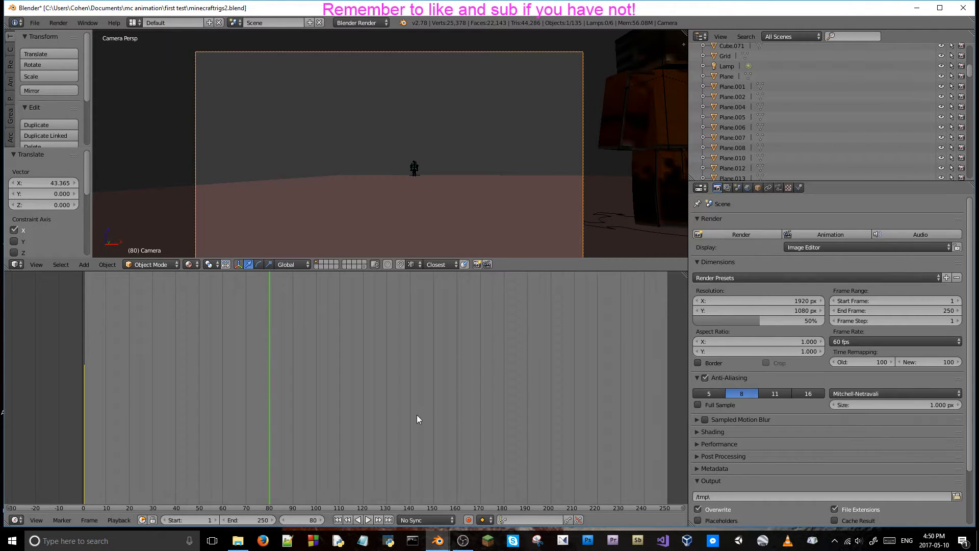
# Play the timeline from the start to judge the 60 fps playback speed, ending at frame 150.
pyautogui.hotkey('alt', 'a')
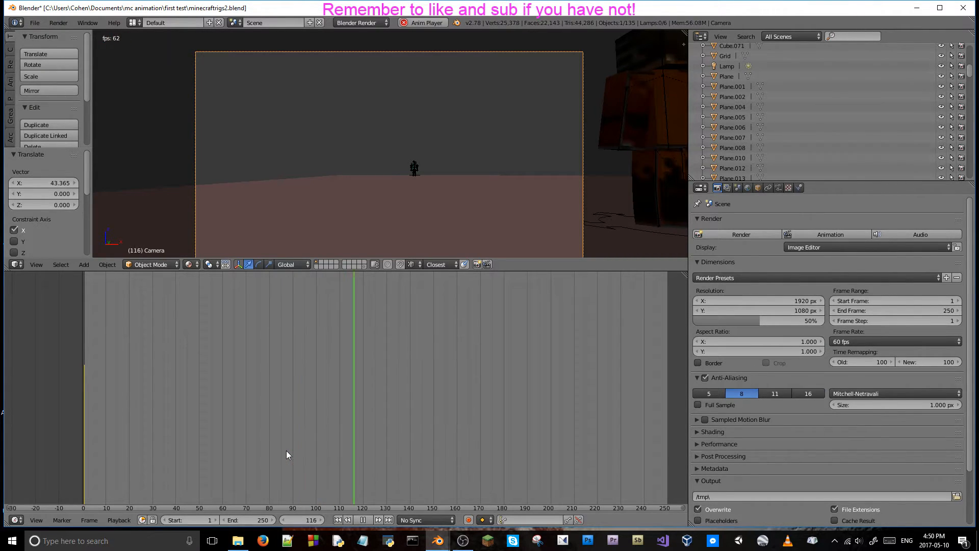
pyautogui.hotkey('alt', 'a')
pyautogui.hotkey('alt', 'a')
pyautogui.click(85, 433)
pyautogui.hotkey('alt', 'a')
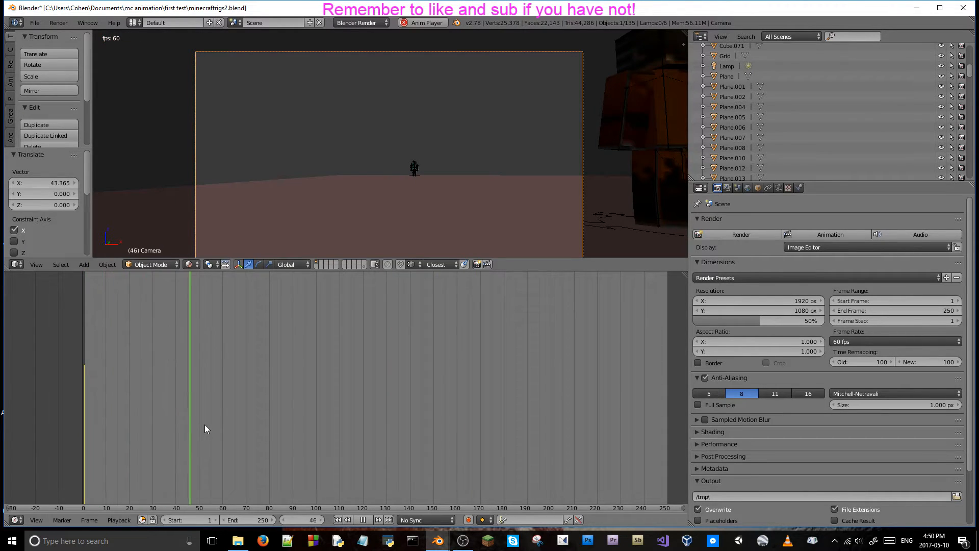
pyautogui.hotkey('alt', 'a')
pyautogui.hotkey('alt', 'a')
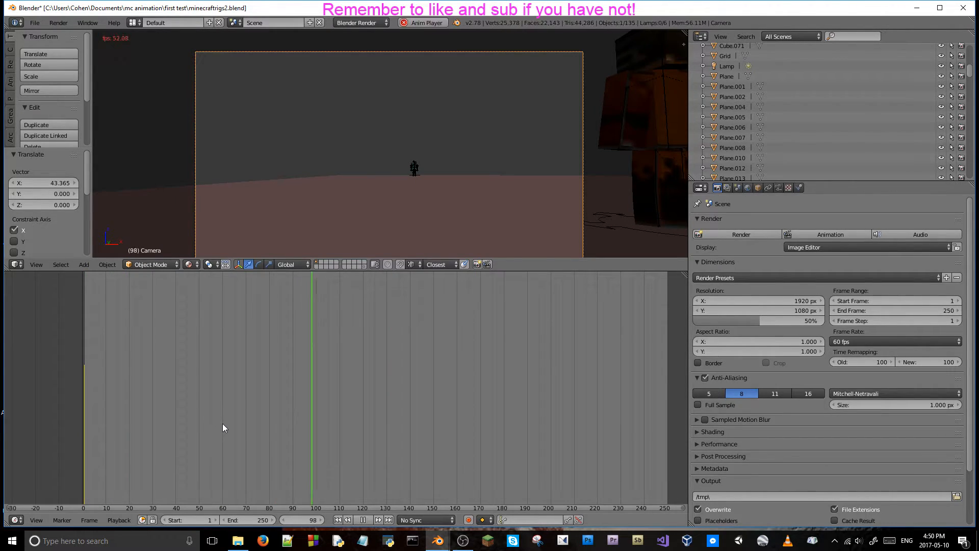
pyautogui.click(434, 413)
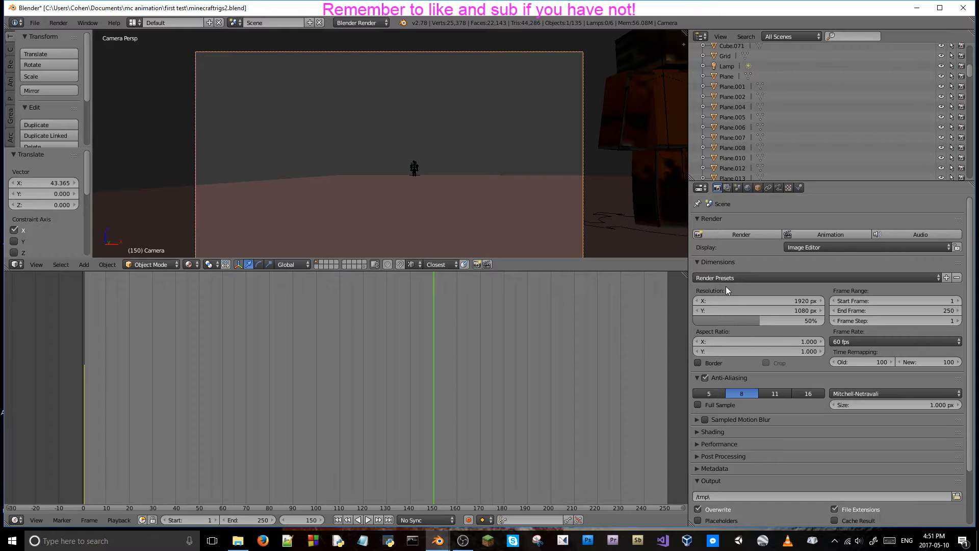
# Set the scene's frame rate to 25 fps and play the timeline from frame 0 to judge the timing.
pyautogui.click(878, 341)
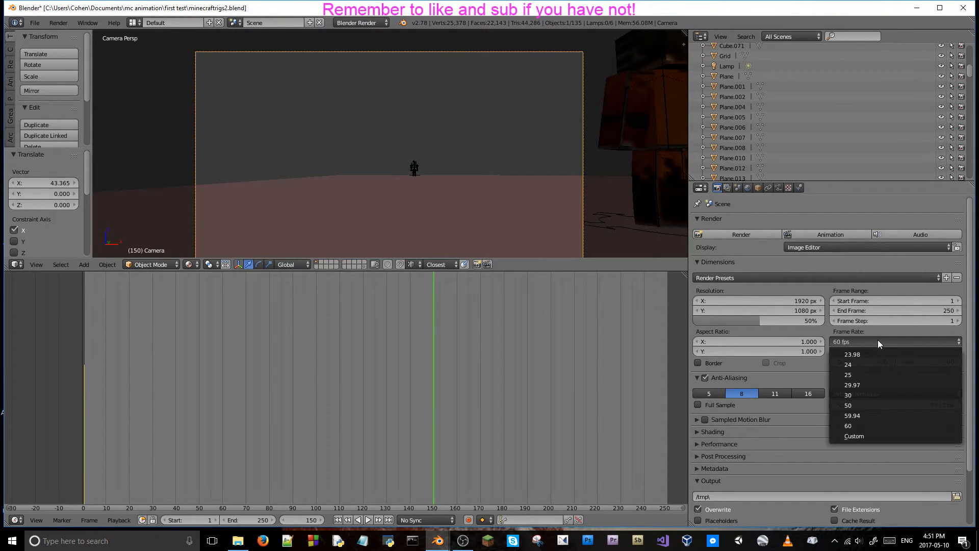
pyautogui.click(869, 376)
pyautogui.hotkey('shift', 'Left')
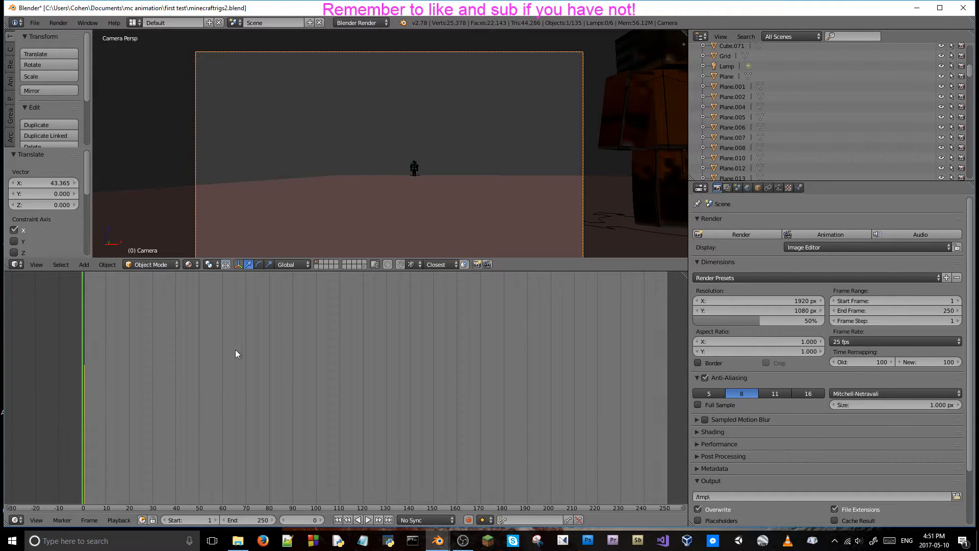
pyautogui.hotkey('alt', 'a')
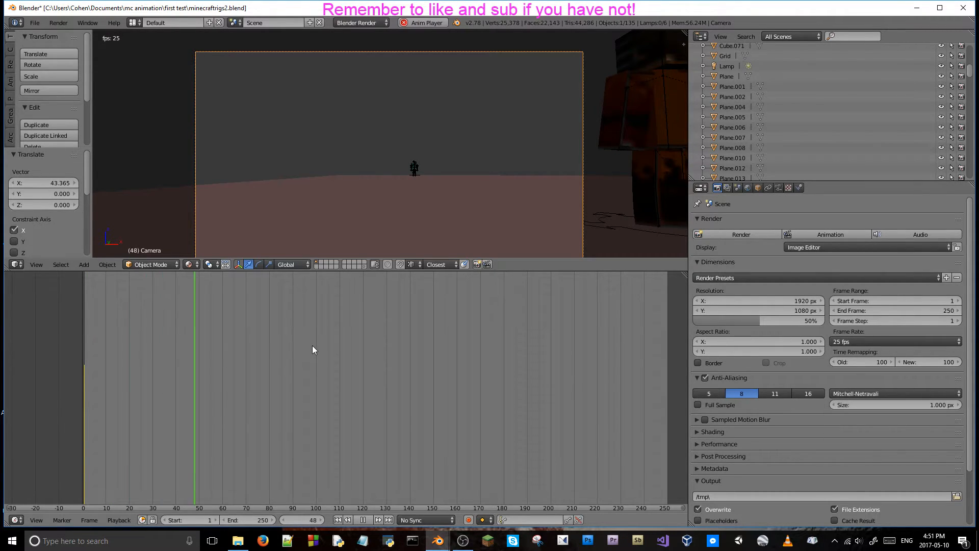
pyautogui.hotkey('alt', 'a')
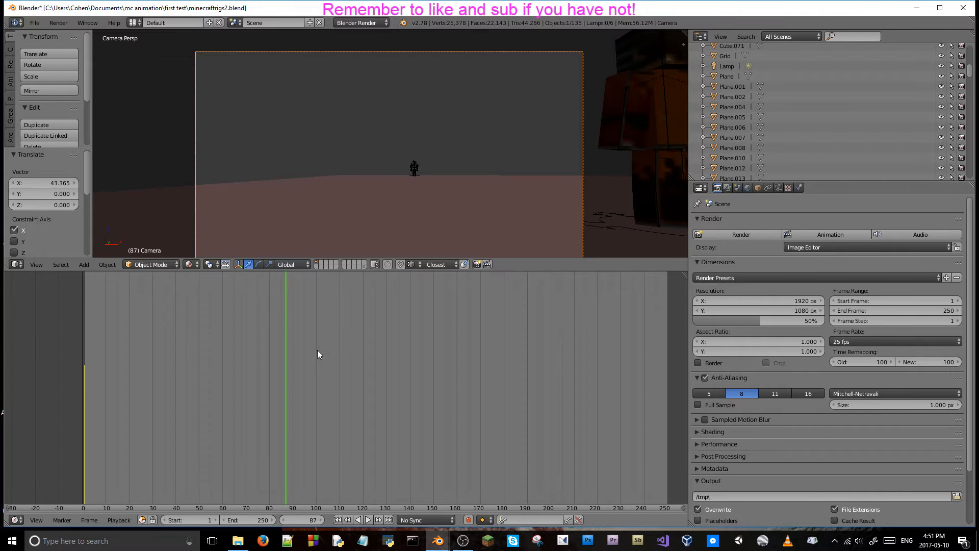
# At frame 90, set the camera's X location to 81.34090 and key its location and rotation.
pyautogui.moveTo(284, 358); pyautogui.dragTo(292, 358)
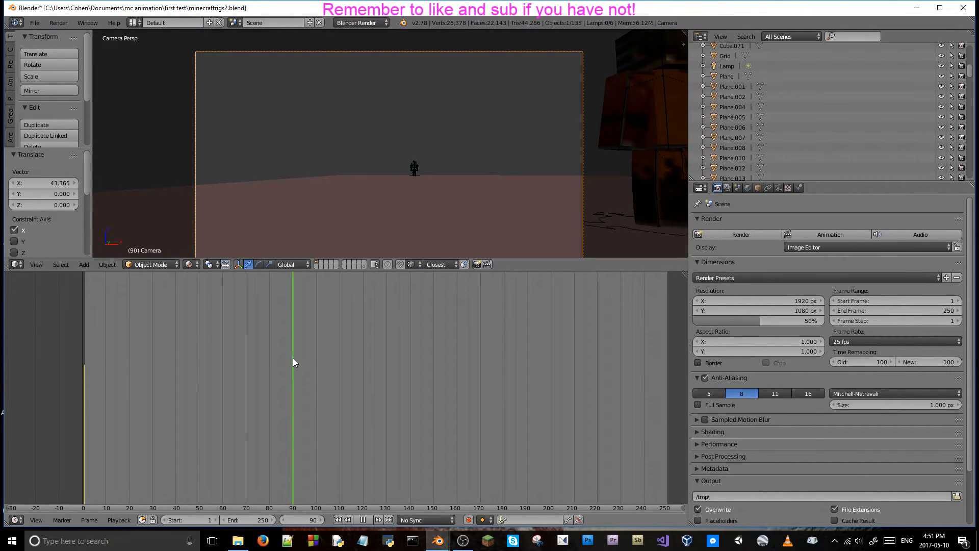
pyautogui.click(759, 190)
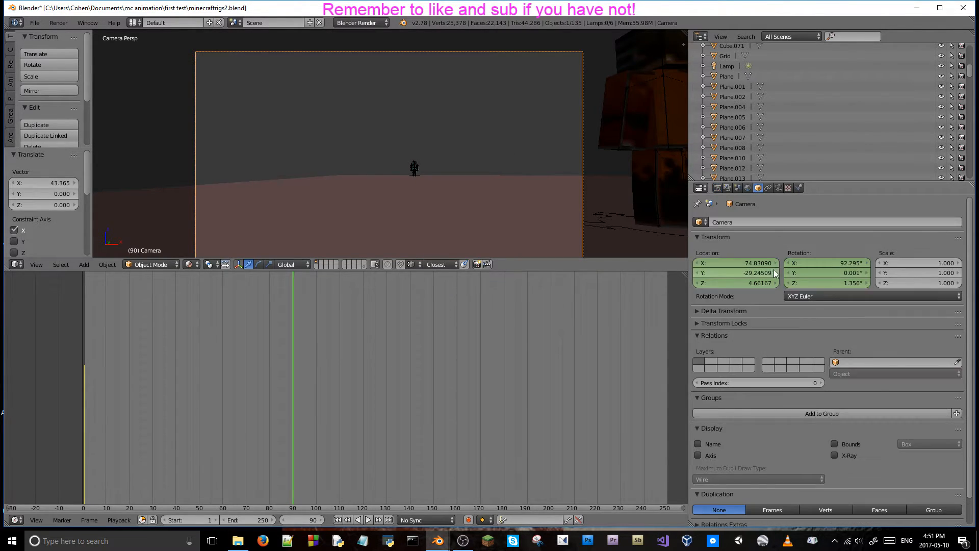
pyautogui.moveTo(754, 263); pyautogui.dragTo(851, 262)
pyautogui.press('i')
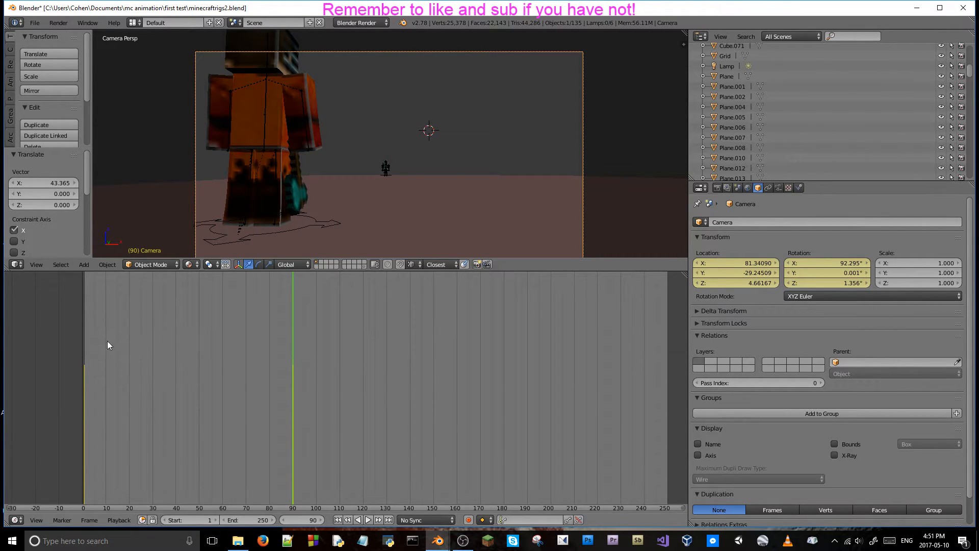
# Play the animation from the start to check the new camera slide, and return to frame 90.
pyautogui.click(77, 338)
pyautogui.hotkey('alt', 'a')
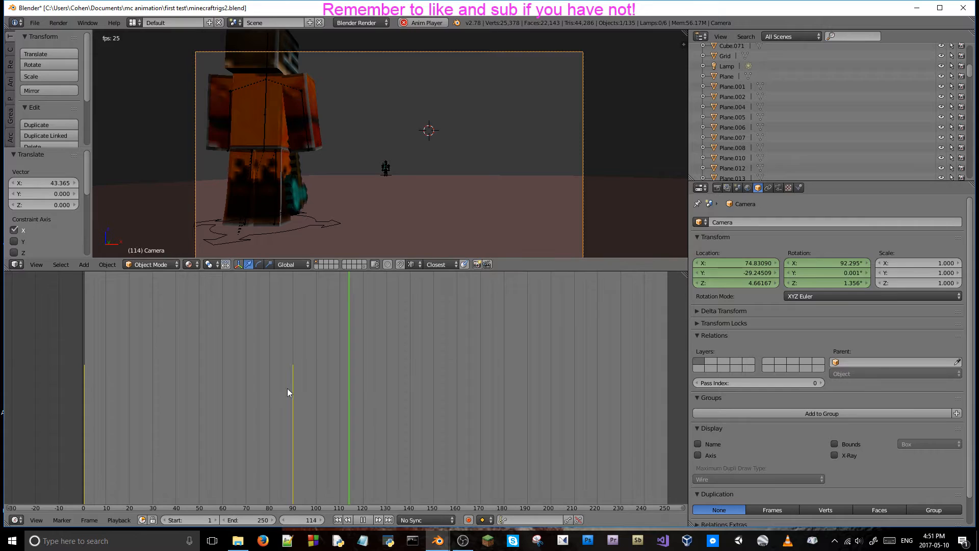
pyautogui.hotkey('alt', 'a')
pyautogui.click(293, 401)
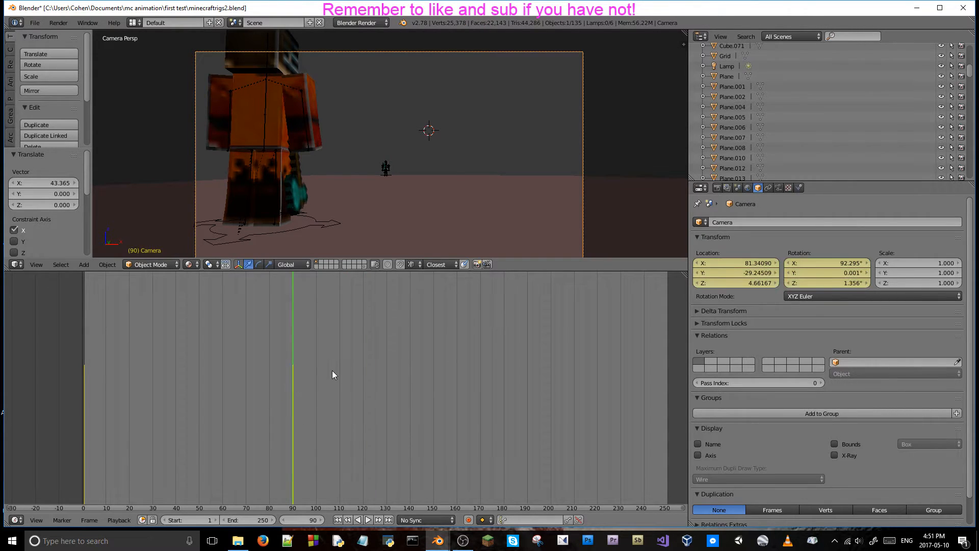
# At frame 91, fly the camera close behind the teal character, to about X 78.57, Y 30.66, Z 6.69, facing the distant opponent.
pyautogui.press('Right')
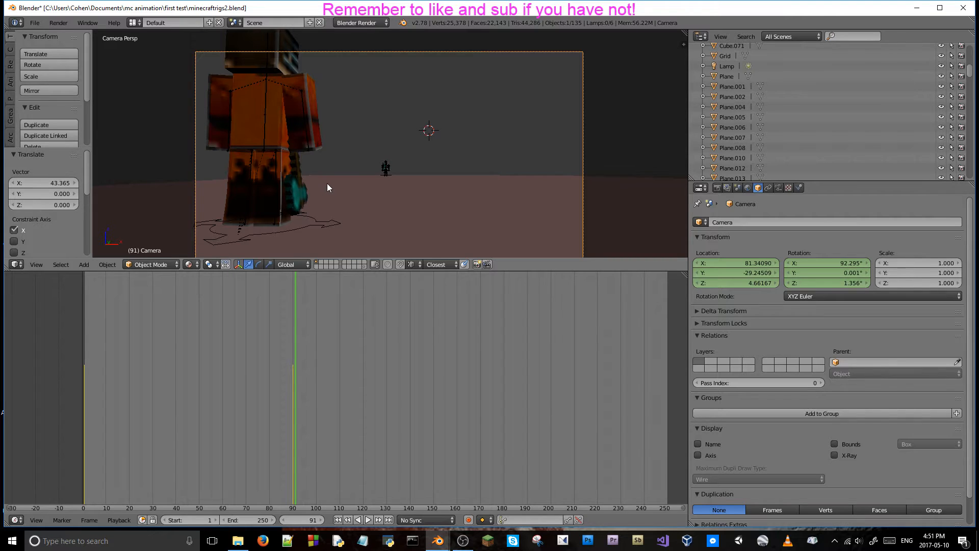
pyautogui.hotkey('shift', 'f')
pyautogui.press('w')
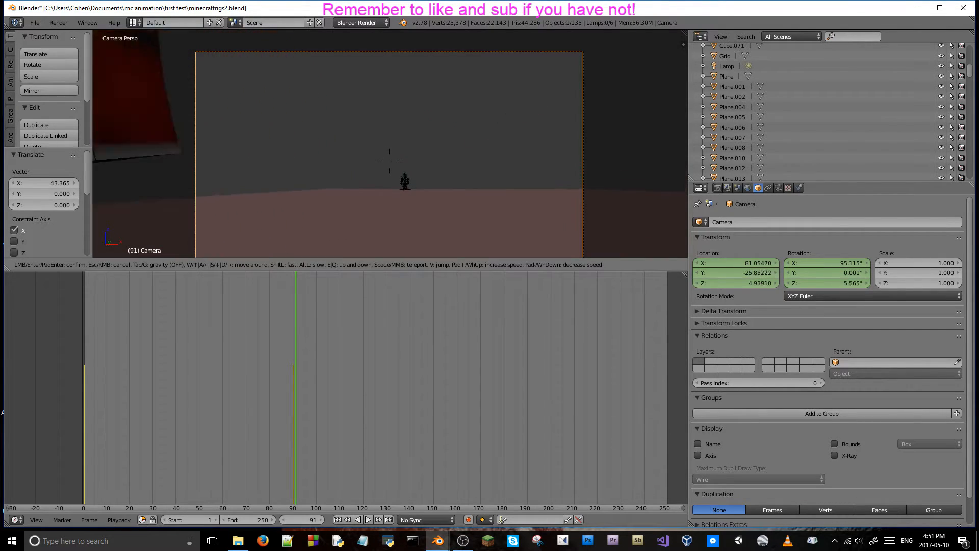
pyautogui.press('w')
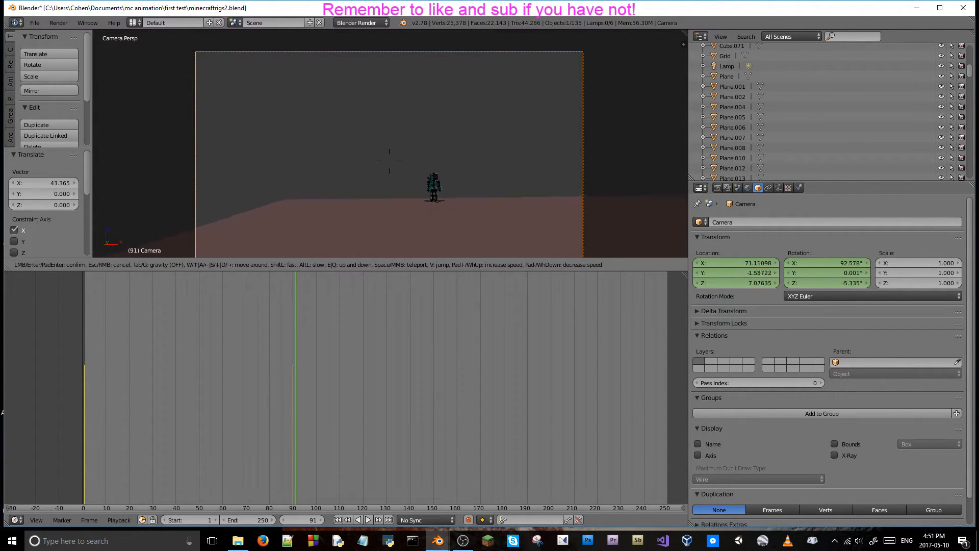
pyautogui.press('w')
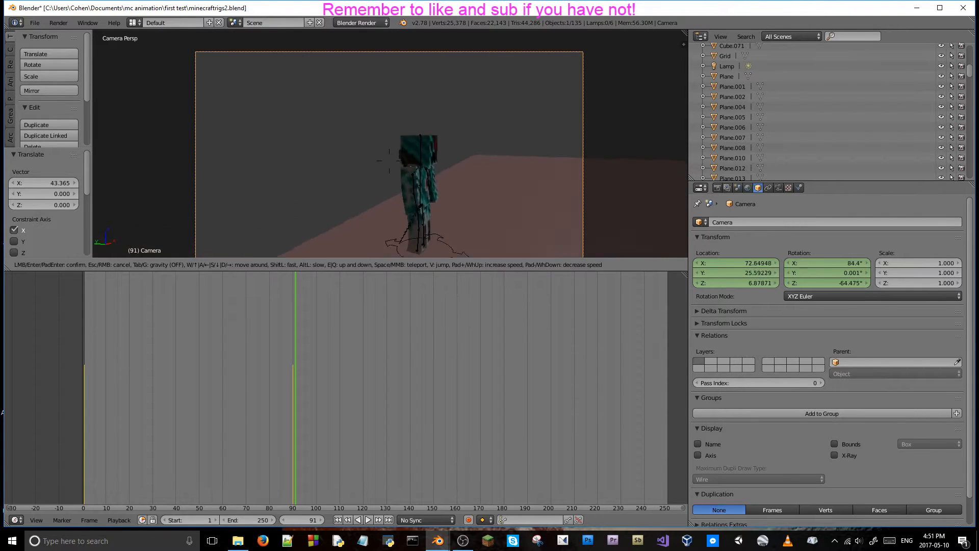
pyautogui.press('d')
pyautogui.press('w')
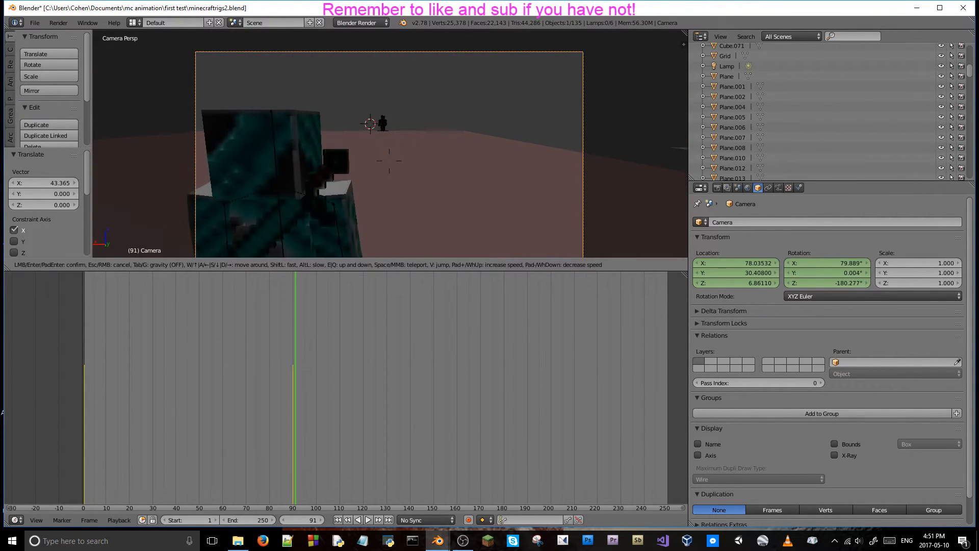
pyautogui.press('s')
pyautogui.press('w')
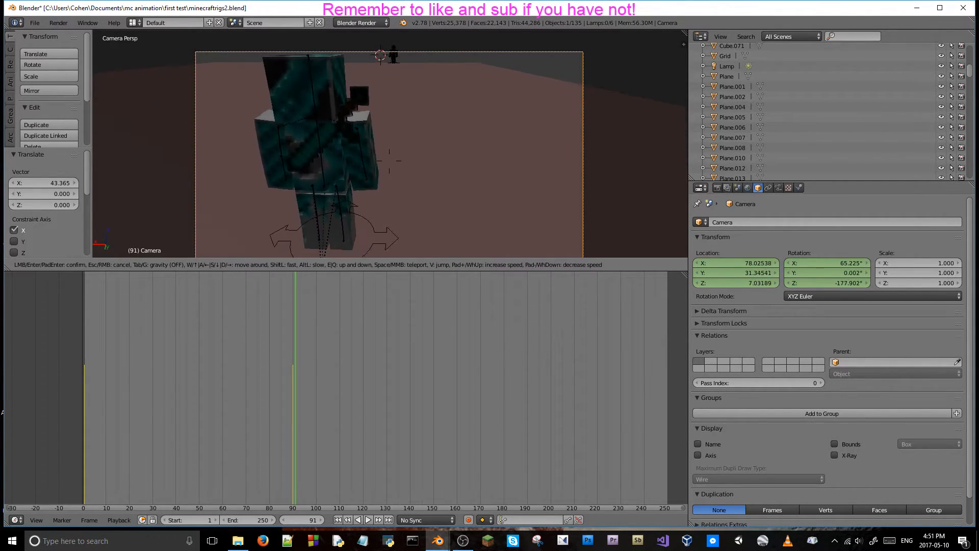
pyautogui.press('s')
pyautogui.press('s')
pyautogui.press('w')
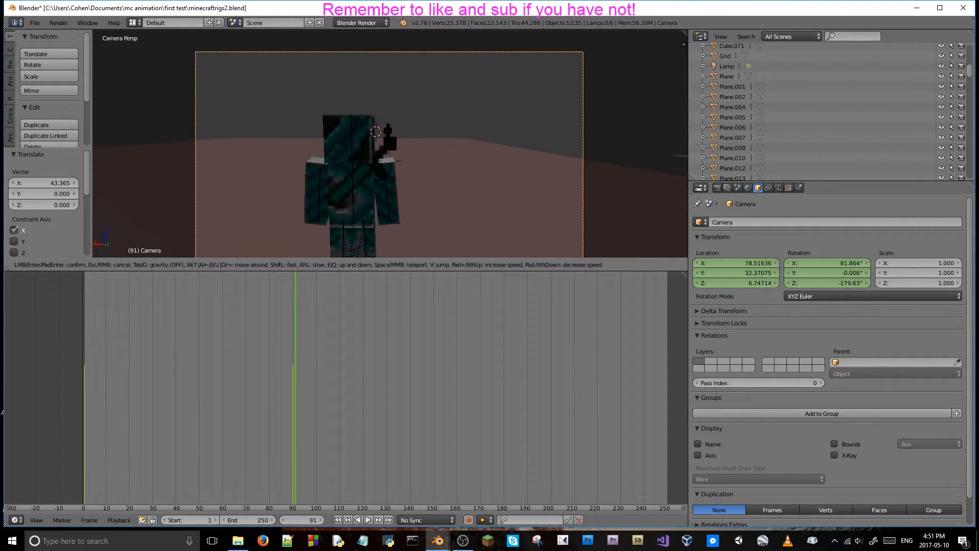
pyautogui.press('s')
pyautogui.press('w')
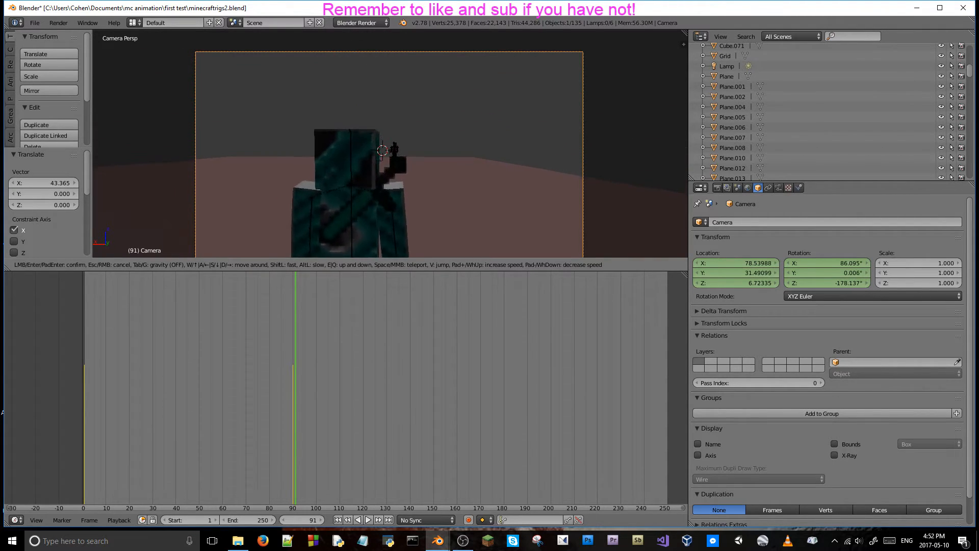
pyautogui.press('Return')
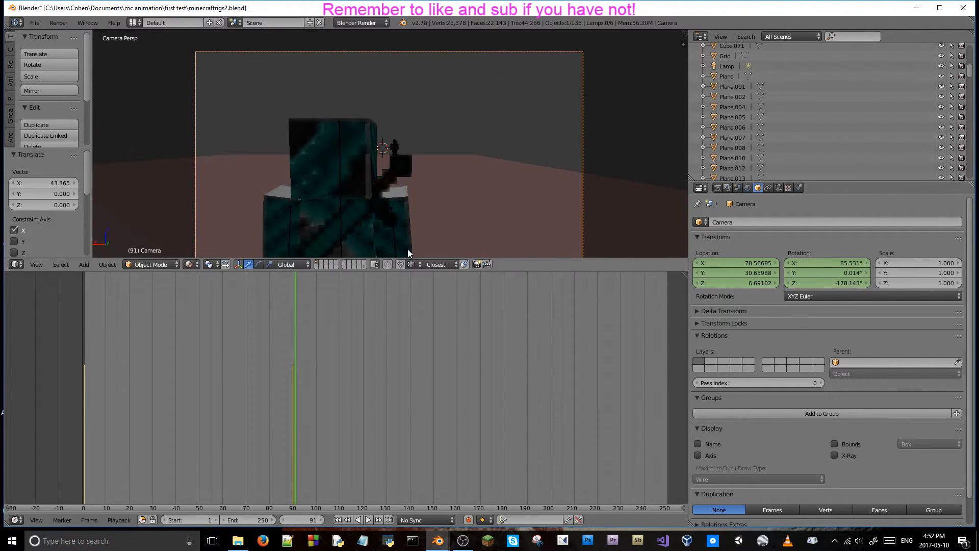
# Enlarge the 3D view, re-aim the camera to about 83.8° X and -177.1° Z rotation, and key its location and rotation at frame 91.
pyautogui.moveTo(413, 270); pyautogui.dragTo(403, 340)
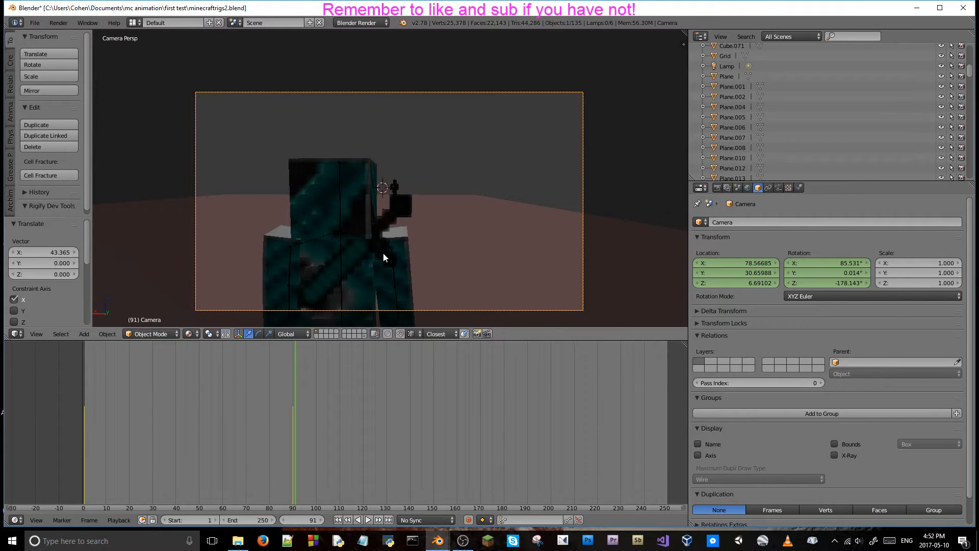
pyautogui.hotkey('shift', 'f')
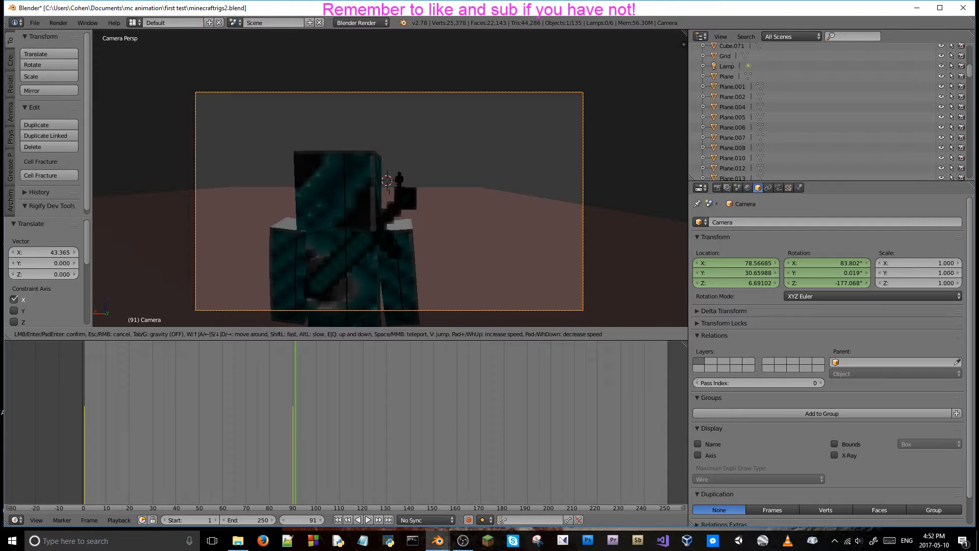
pyautogui.press('Return')
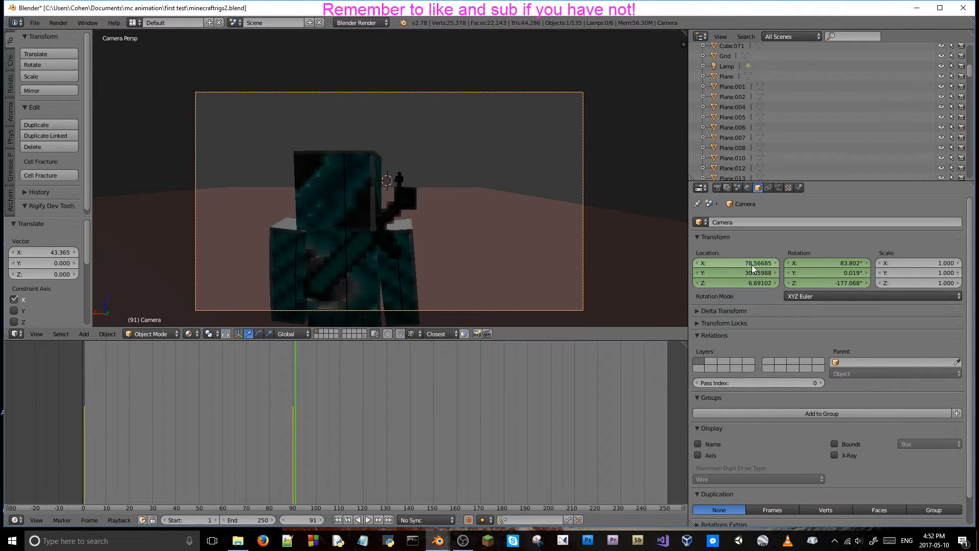
pyautogui.press('i')
pyautogui.press('i')
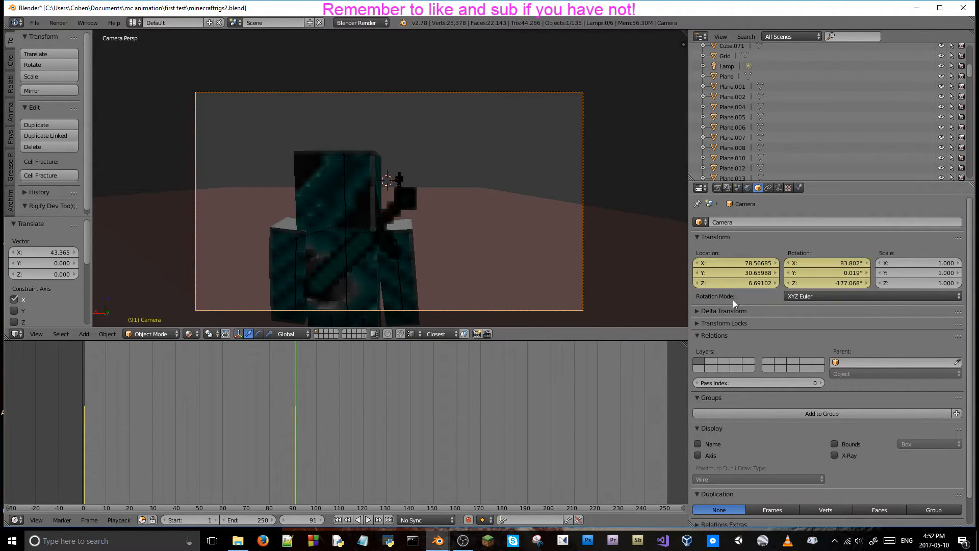
# Flip back and forth between frames 90 and 91 to check the hard cut between the two camera shots.
pyautogui.press('Left')
pyautogui.press('Right')
pyautogui.press('Left')
pyautogui.press('Right')
pyautogui.press('Left')
pyautogui.press('Right')
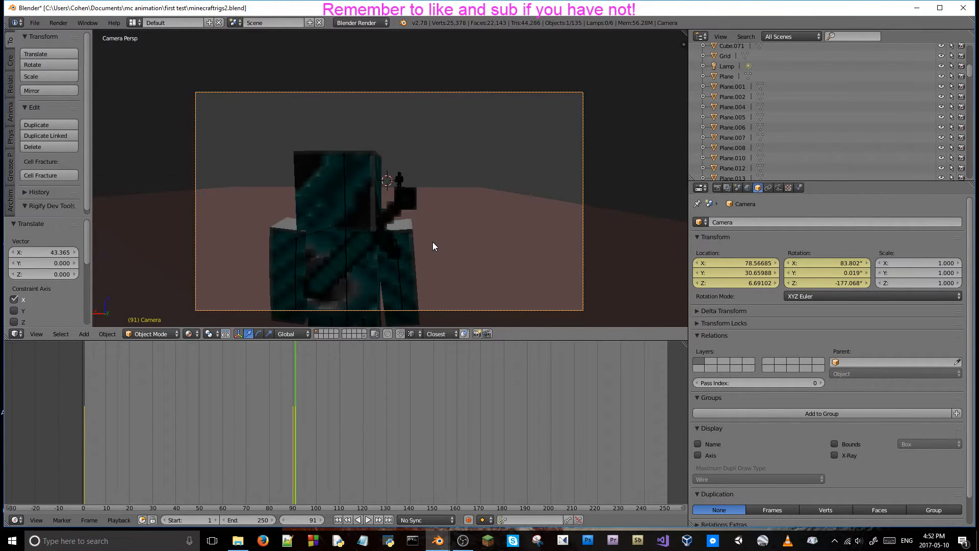
pyautogui.press('Left')
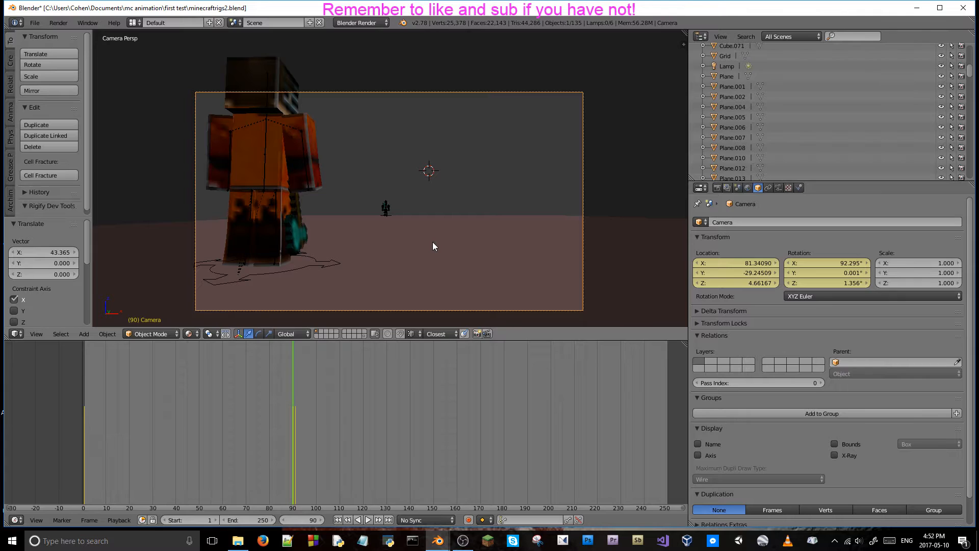
pyautogui.press('Right')
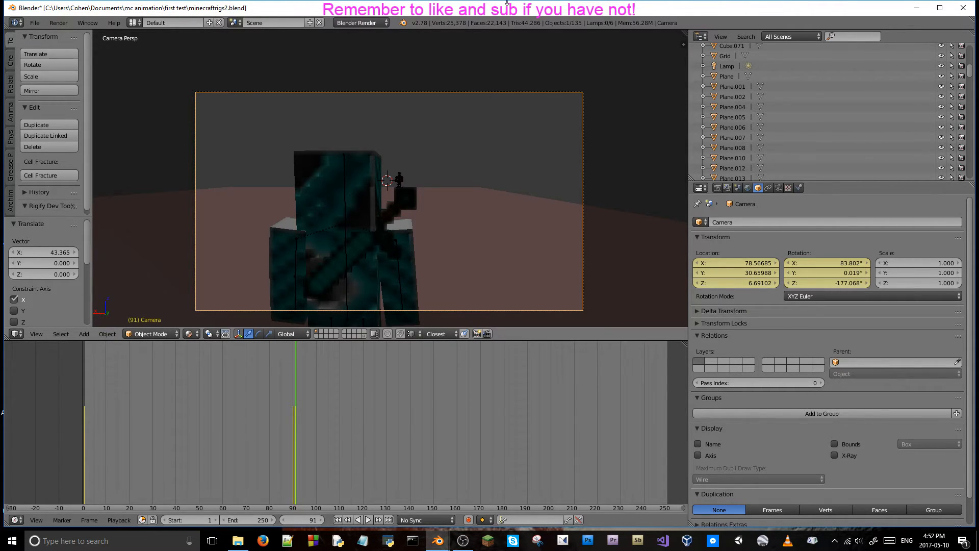
# Switch to the NVIDIA Control Panel and look through its 3D, display and stereoscopic settings pages for the graphics card details.
pyautogui.doubleClick(626, 9)
pyautogui.rightClick(81, 62)
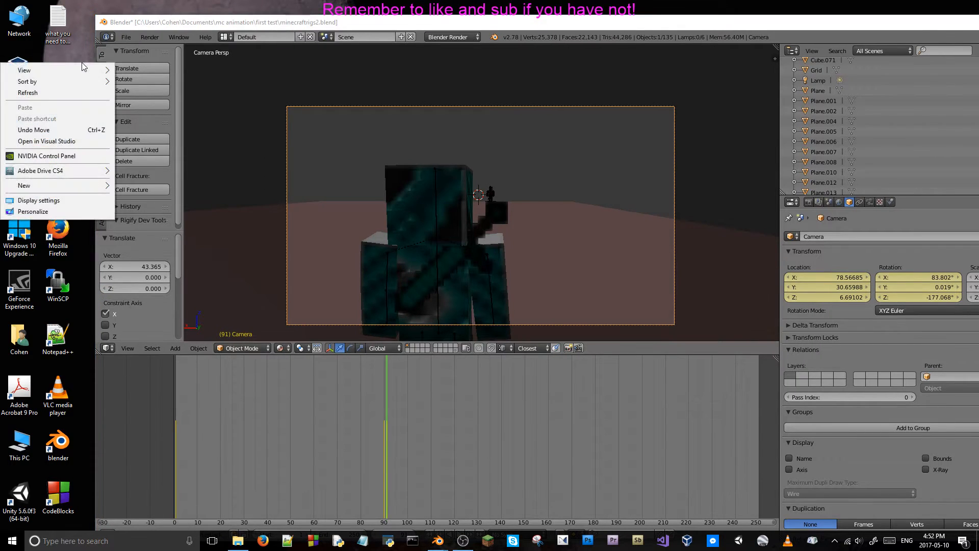
pyautogui.click(70, 154)
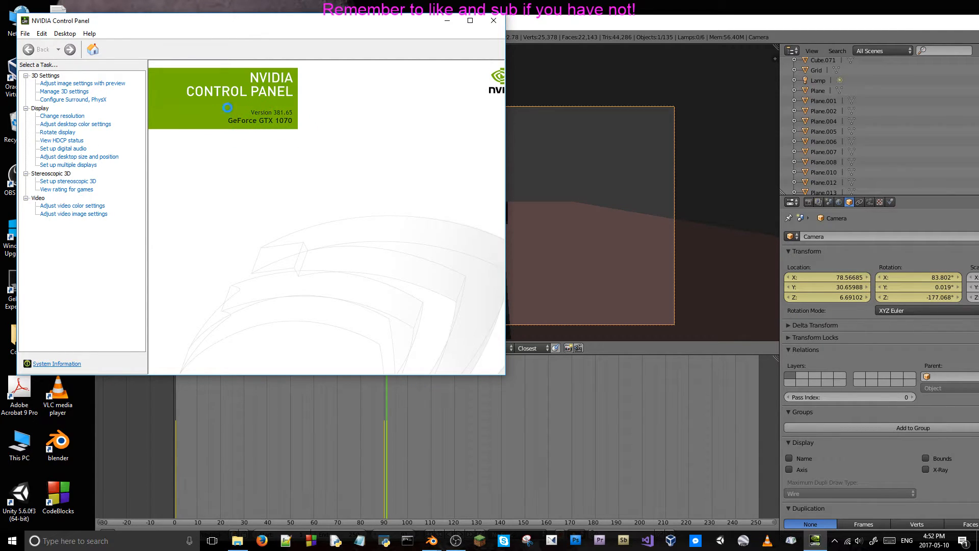
pyautogui.click(64, 83)
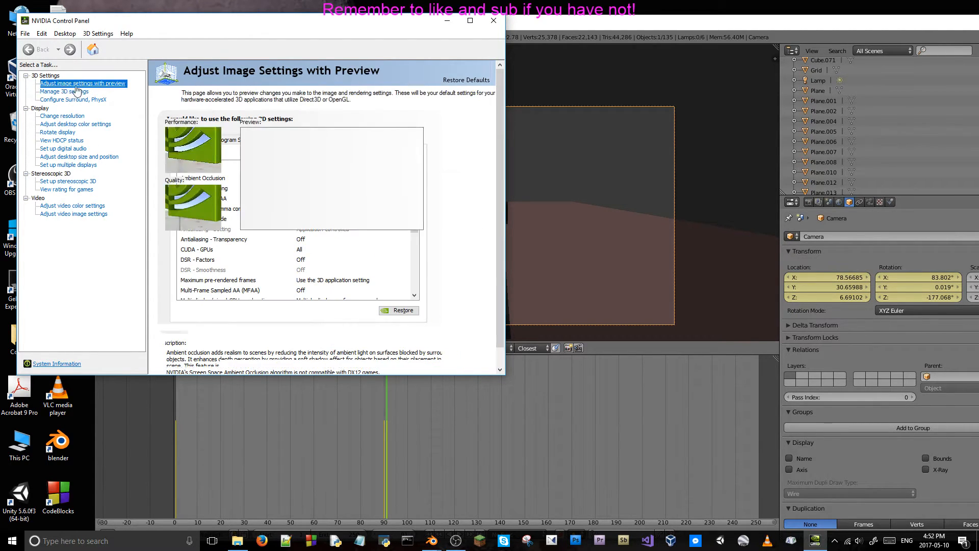
pyautogui.click(64, 92)
pyautogui.click(68, 100)
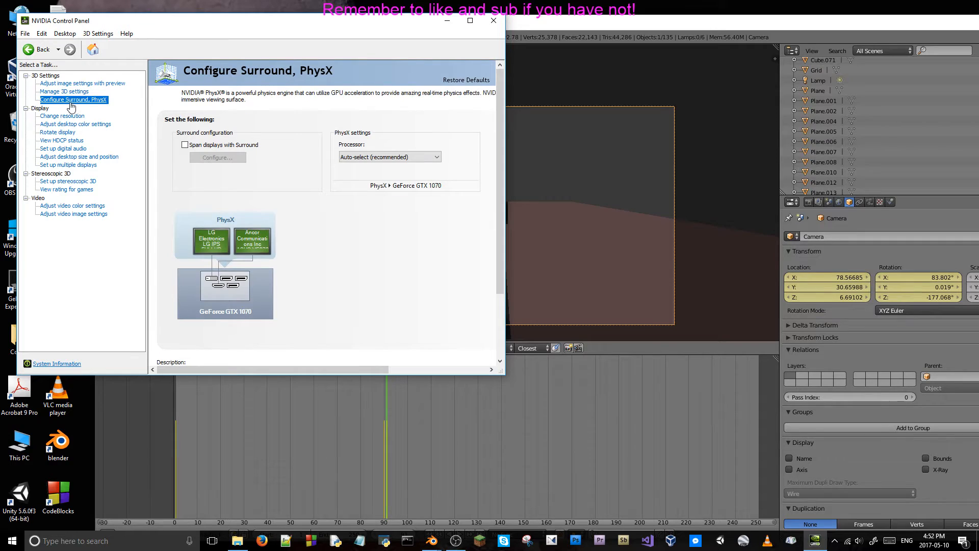
pyautogui.click(63, 125)
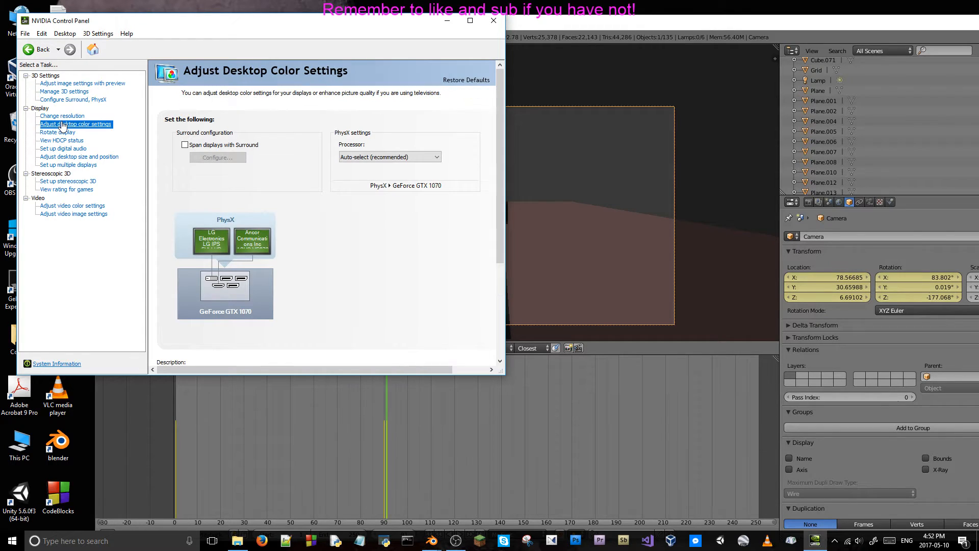
pyautogui.click(58, 116)
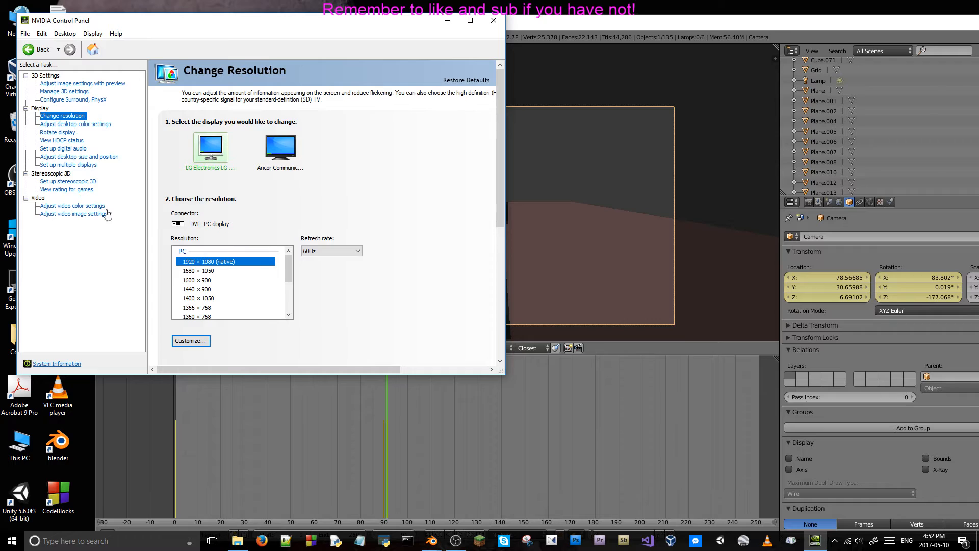
pyautogui.click(73, 191)
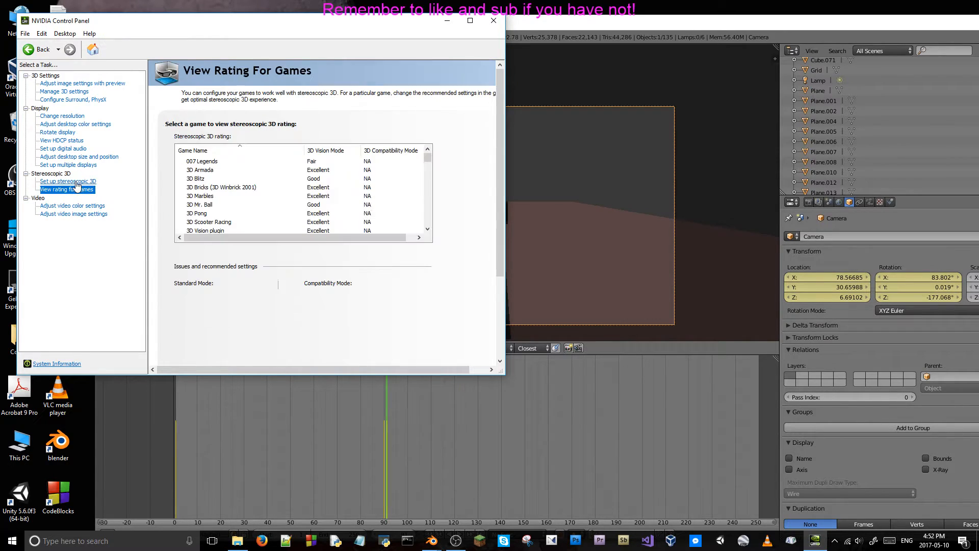
# View the graphics card's system information and close the NVIDIA Control Panel.
pyautogui.click(56, 365)
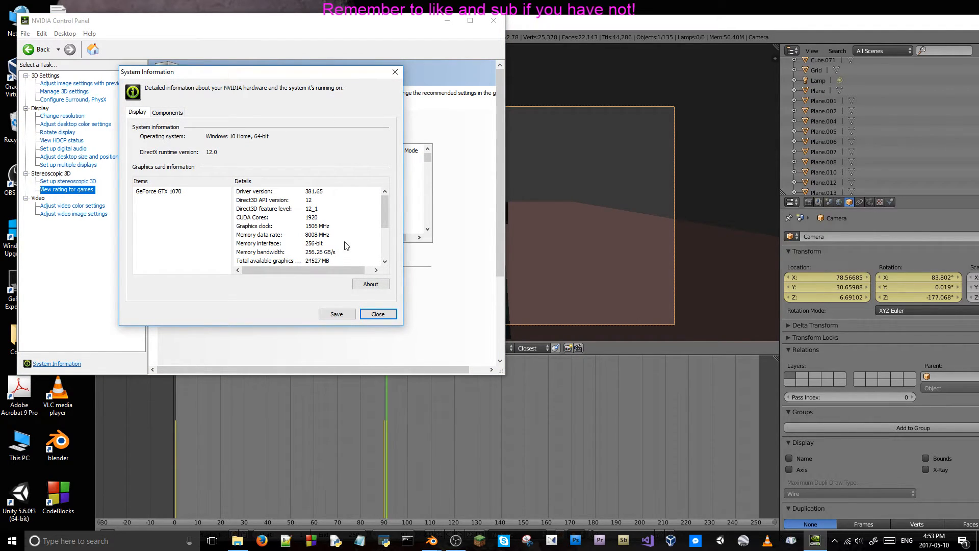
pyautogui.click(395, 72)
pyautogui.click(494, 21)
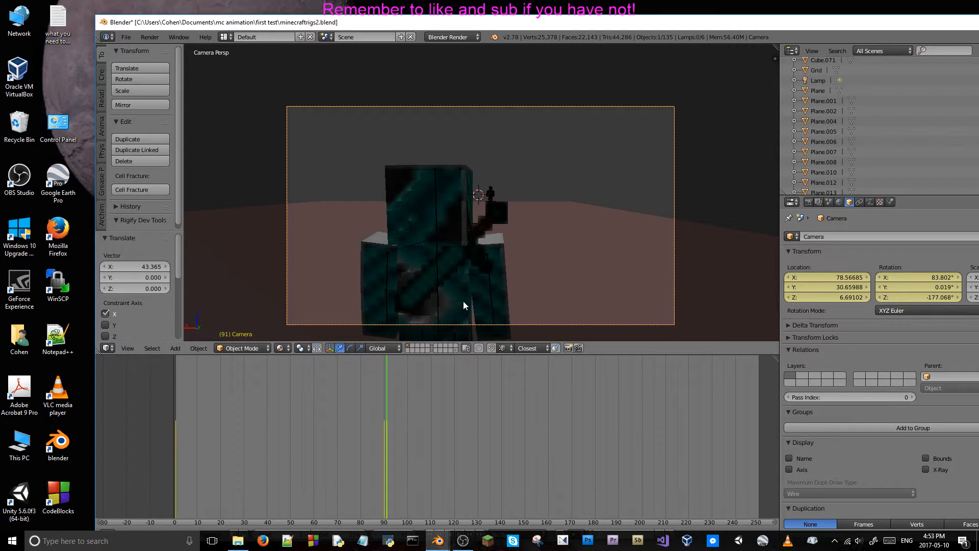
# Play the second shot from frame 91, leave the timeline at frame 185, and maximize the Blender window.
pyautogui.hotkey('alt', 'a')
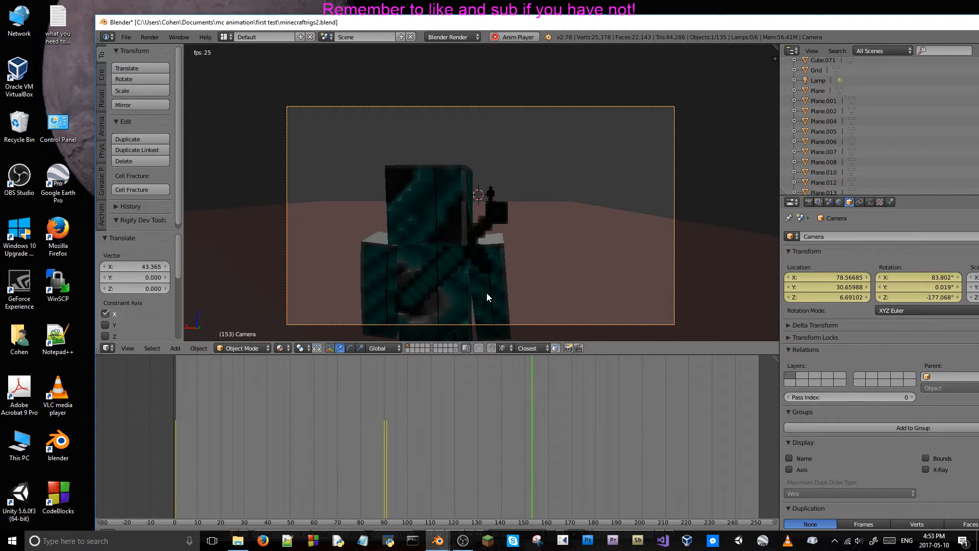
pyautogui.hotkey('alt', 'a')
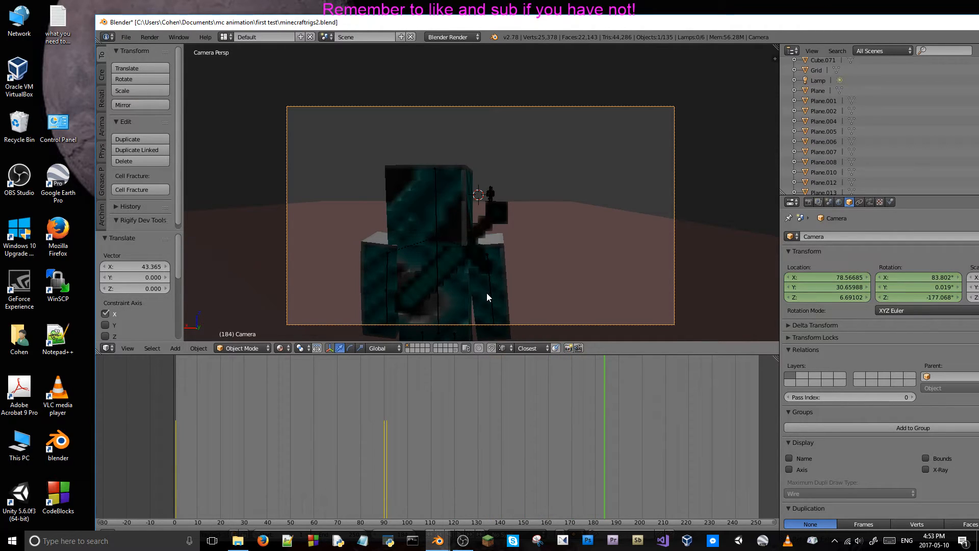
pyautogui.click(606, 458)
pyautogui.moveTo(949, 20); pyautogui.dragTo(798, 35)
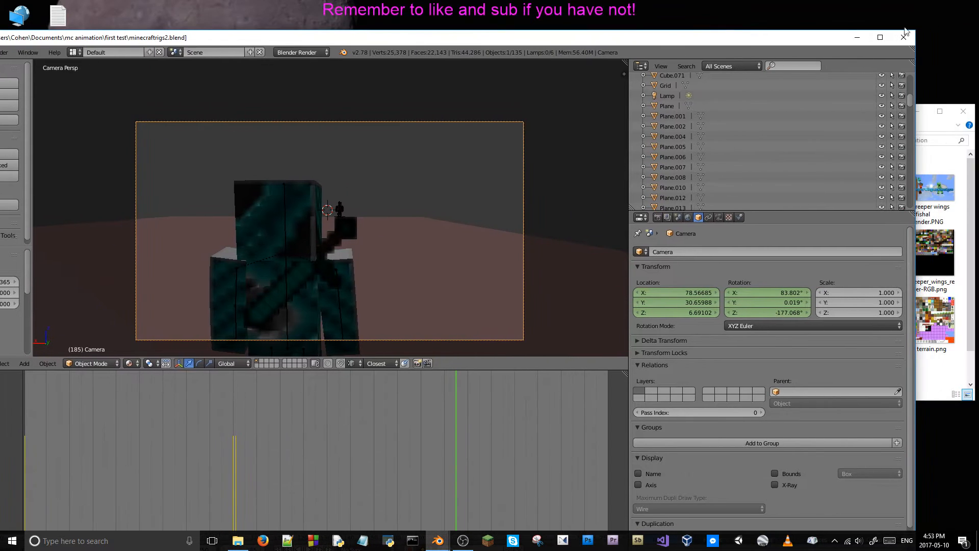
pyautogui.click(879, 36)
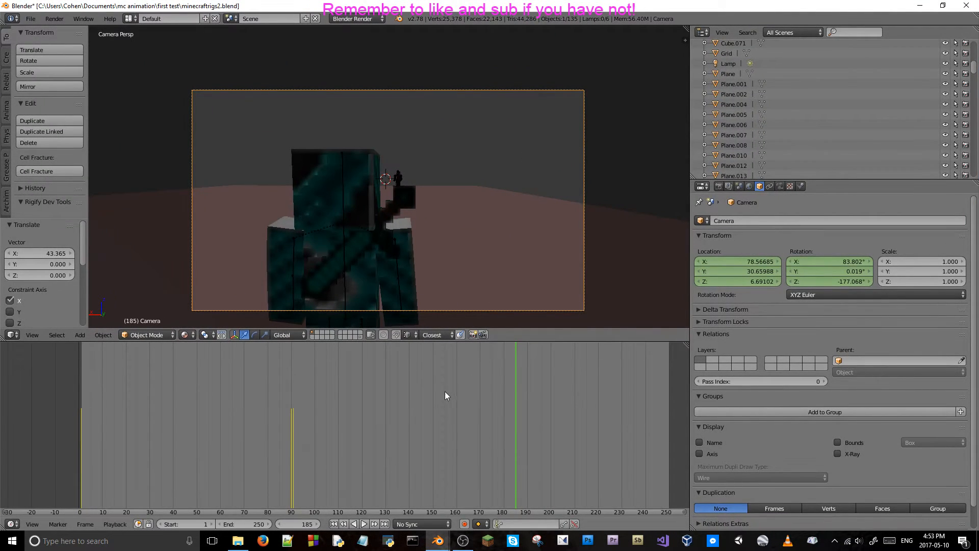
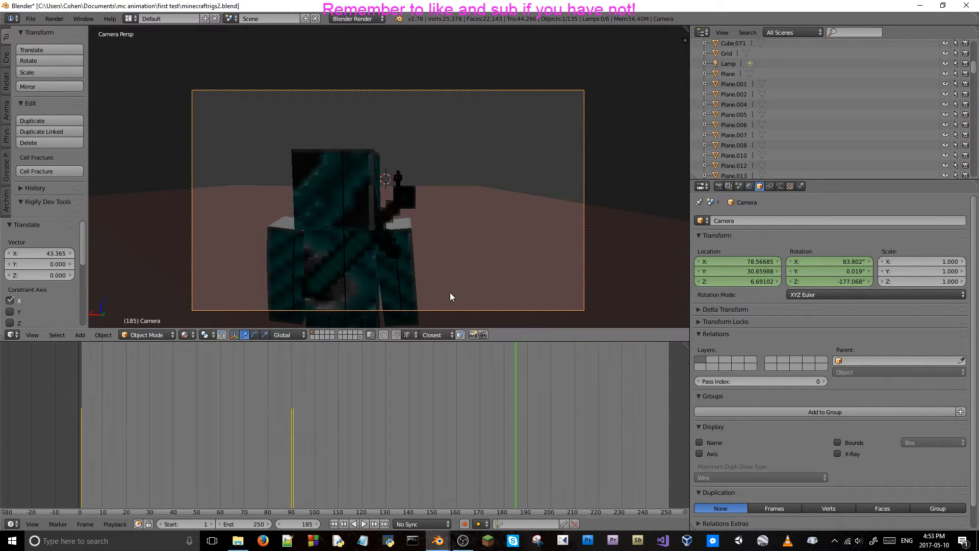
# At frame 185, fly the camera closer to the teal character's back, to about Y 29.83, and keyframe its location and rotation.
pyautogui.hotkey('shift', 'f')
pyautogui.press('w')
pyautogui.press('w')
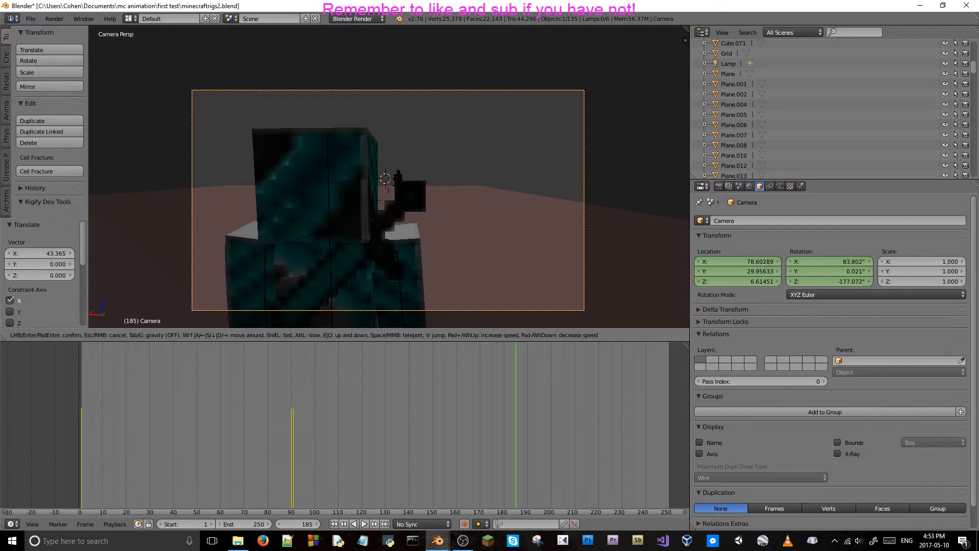
pyautogui.press('w')
pyautogui.click(508, 185)
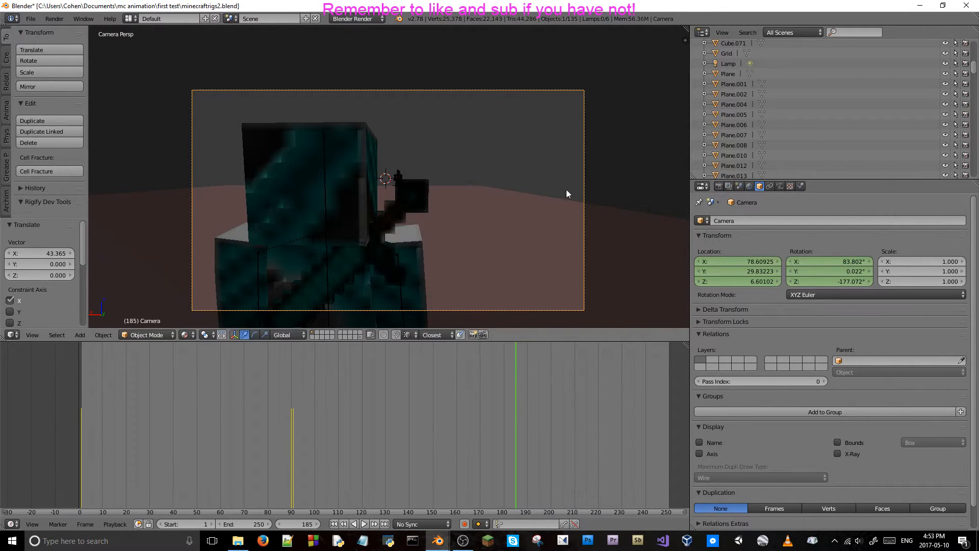
# Play the animation from the start across both shots, and compare the camera's keyframes at frames 90, 91 and 185.
pyautogui.click(75, 418)
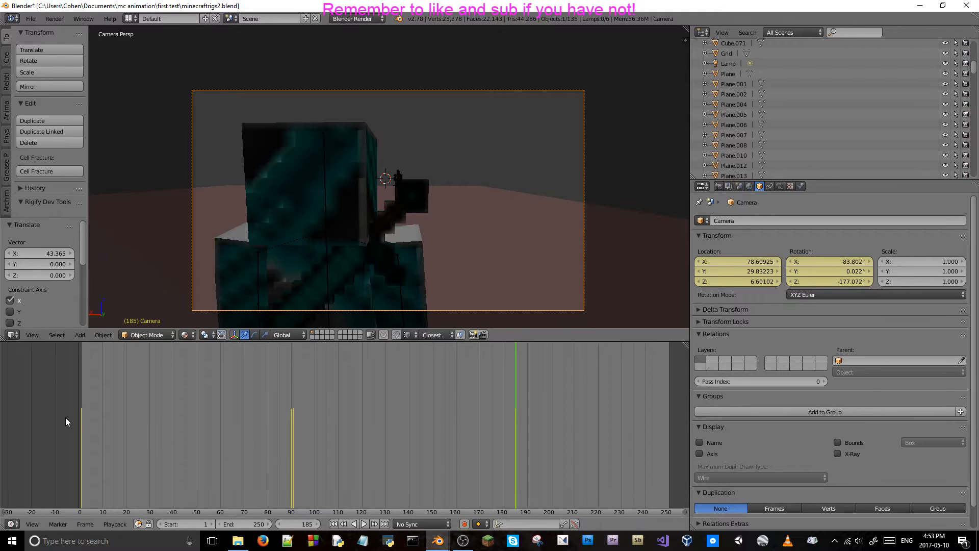
pyautogui.hotkey('alt', 'a')
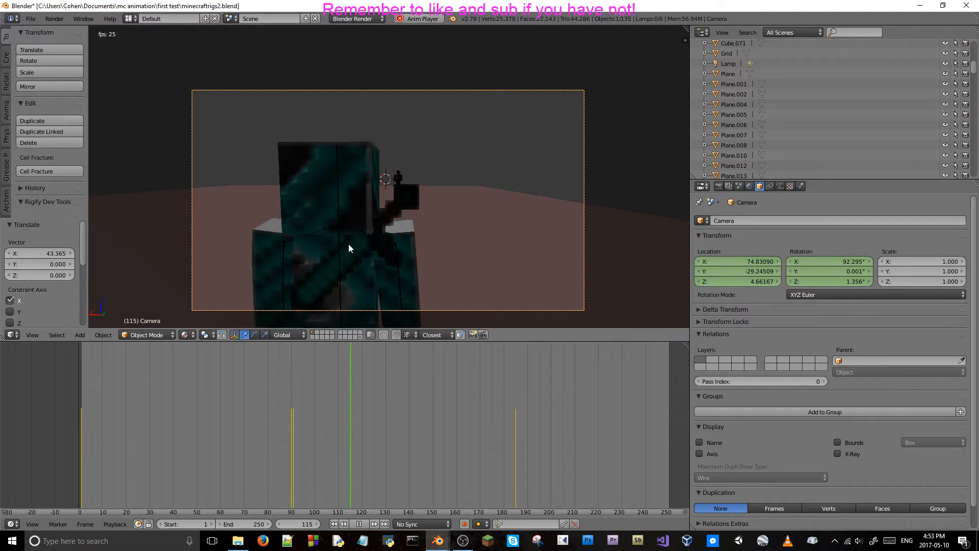
pyautogui.hotkey('alt', 'a')
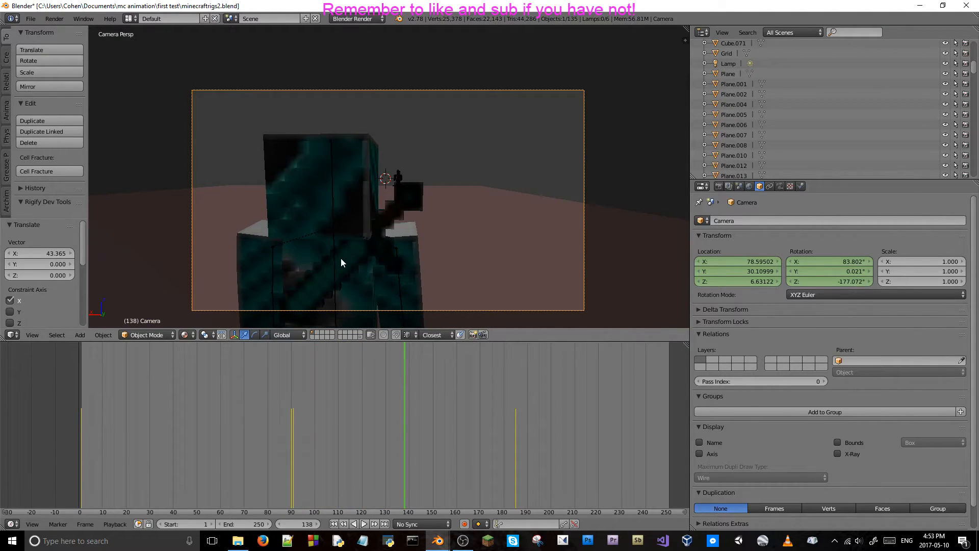
pyautogui.click(290, 417)
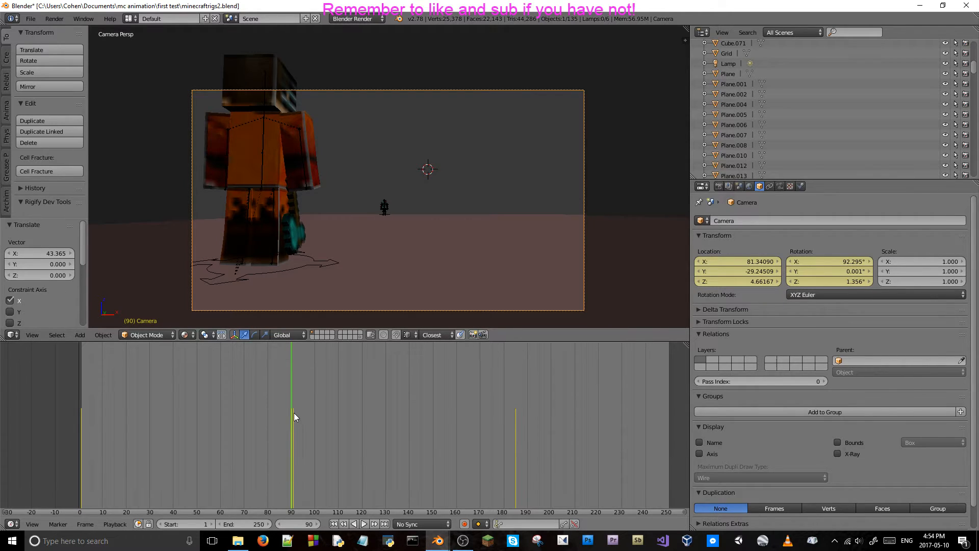
pyautogui.click(293, 412)
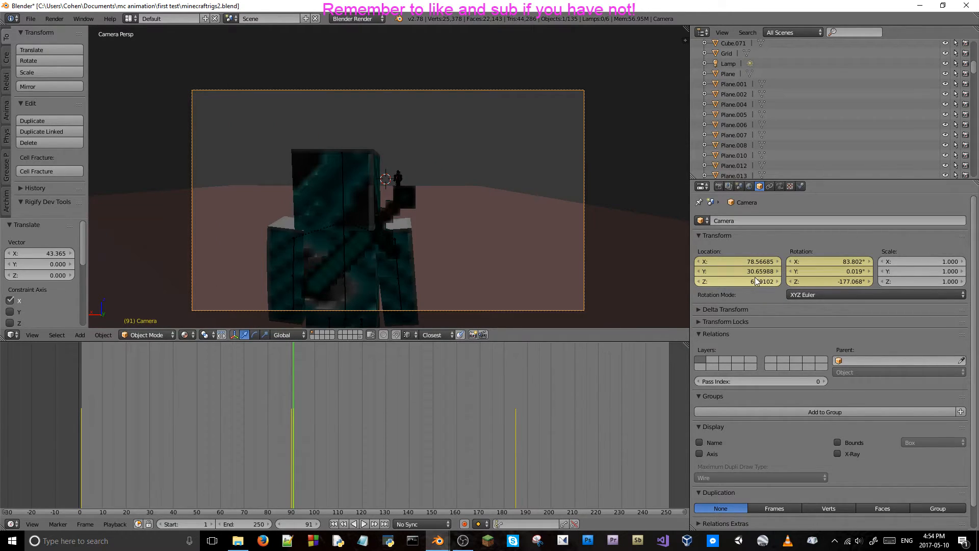
pyautogui.click(518, 428)
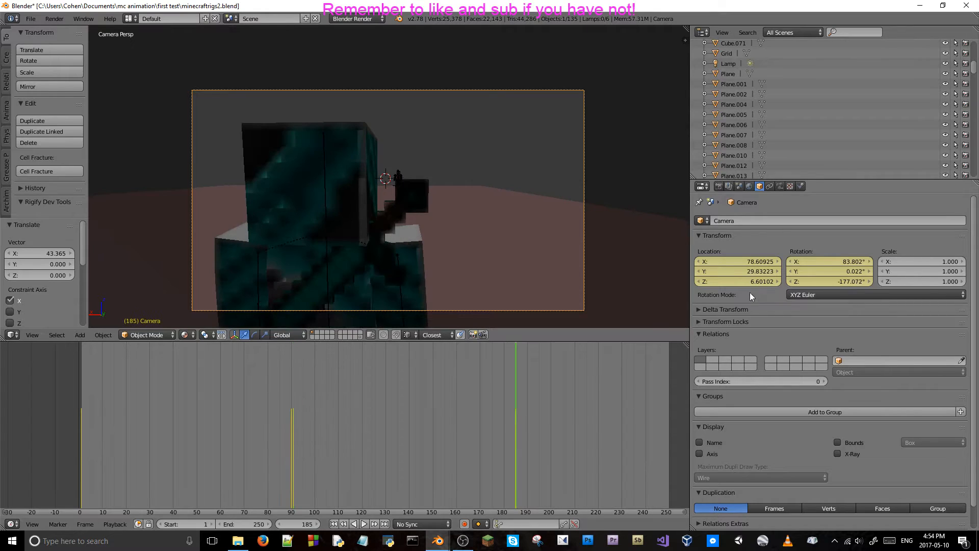
# Try clearing all of the camera's location and rotation keyframes, and undo both removals.
pyautogui.rightClick(749, 271)
pyautogui.click(728, 318)
pyautogui.rightClick(820, 274)
pyautogui.click(824, 270)
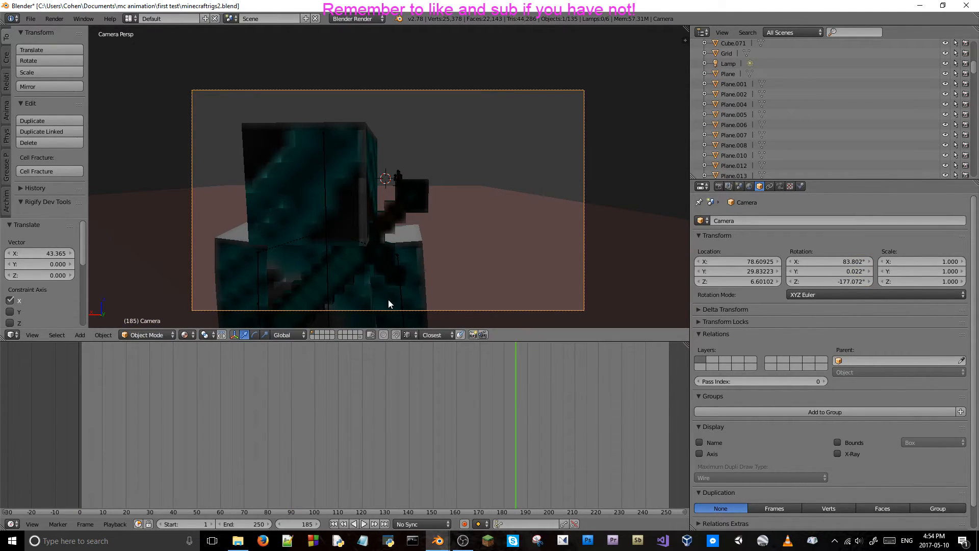
pyautogui.hotkey('ctrl', 'z')
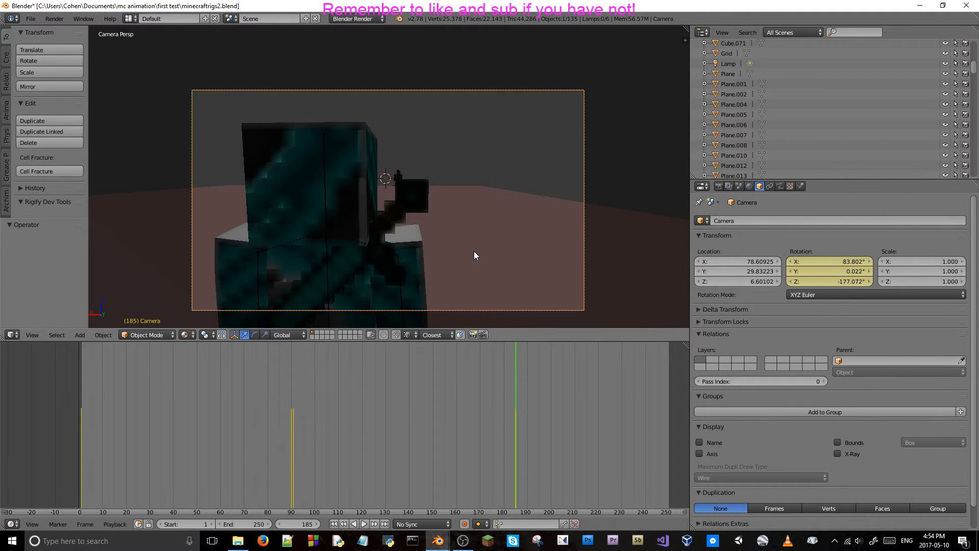
pyautogui.hotkey('ctrl', 'z')
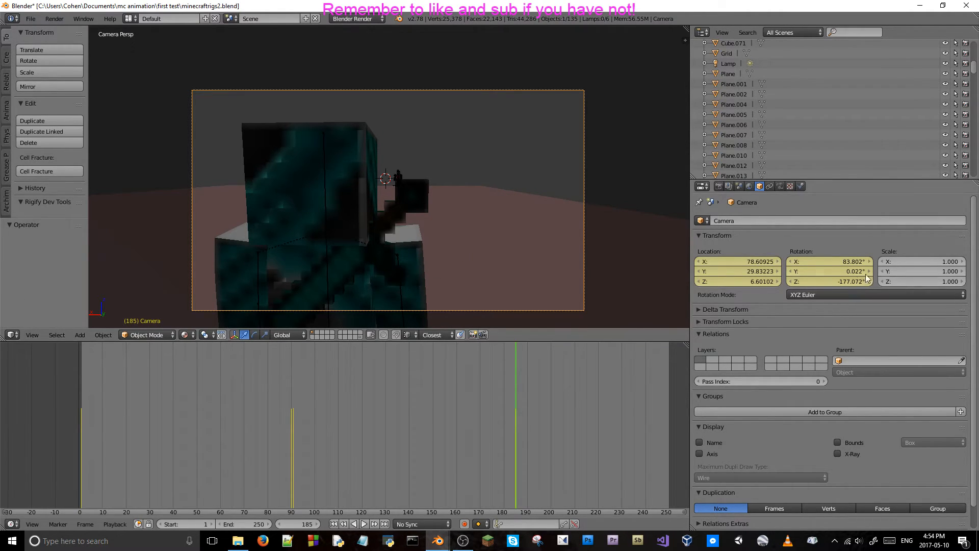
# Delete the camera's rotation and location keyframes at frame 185 only.
pyautogui.rightClick(836, 271)
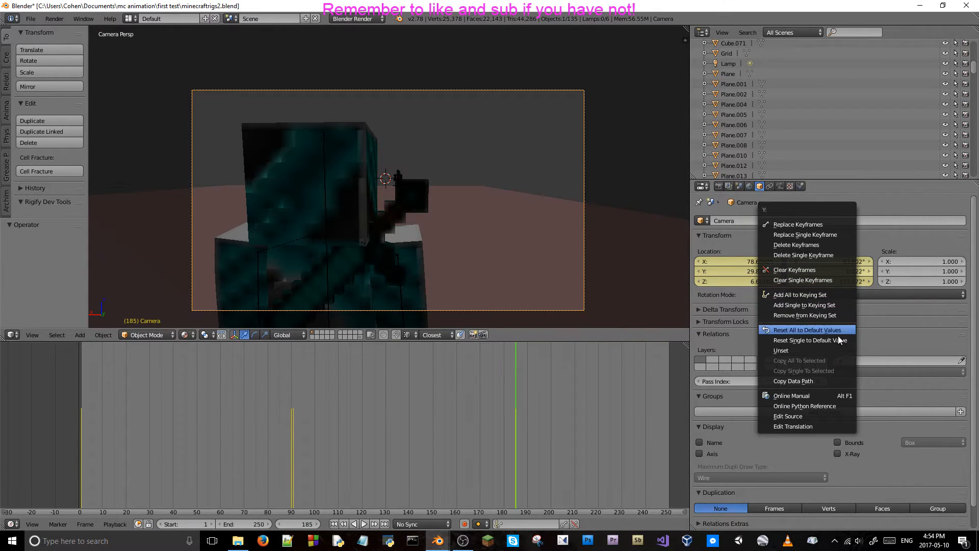
pyautogui.click(809, 246)
pyautogui.rightClick(760, 268)
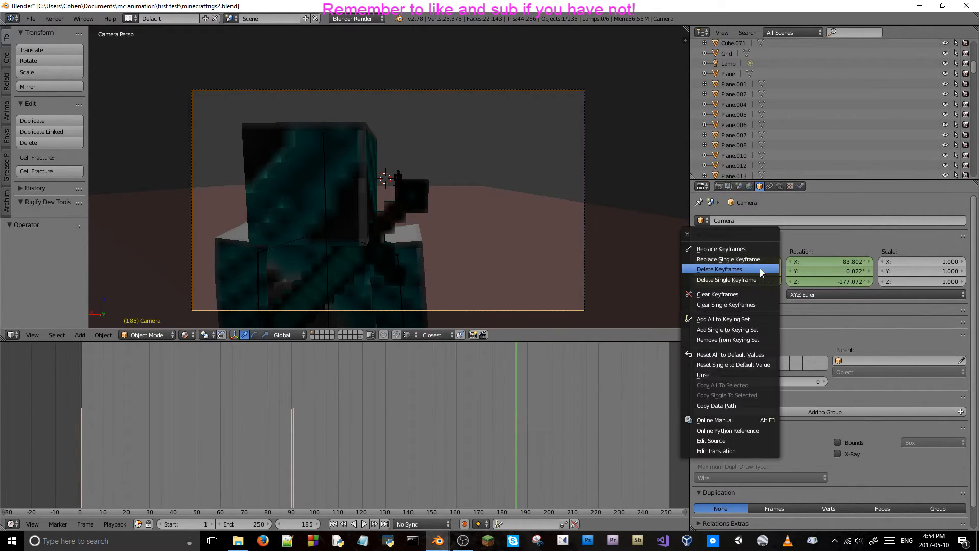
pyautogui.click(760, 268)
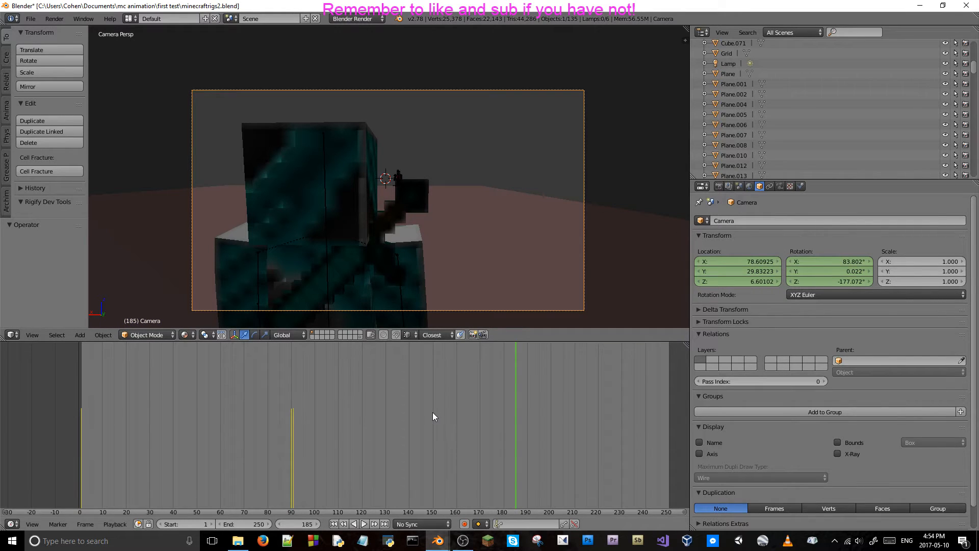
# Go to frame 91 and delete the camera's location and rotation keyframes there.
pyautogui.press('Left')
pyautogui.click(293, 421)
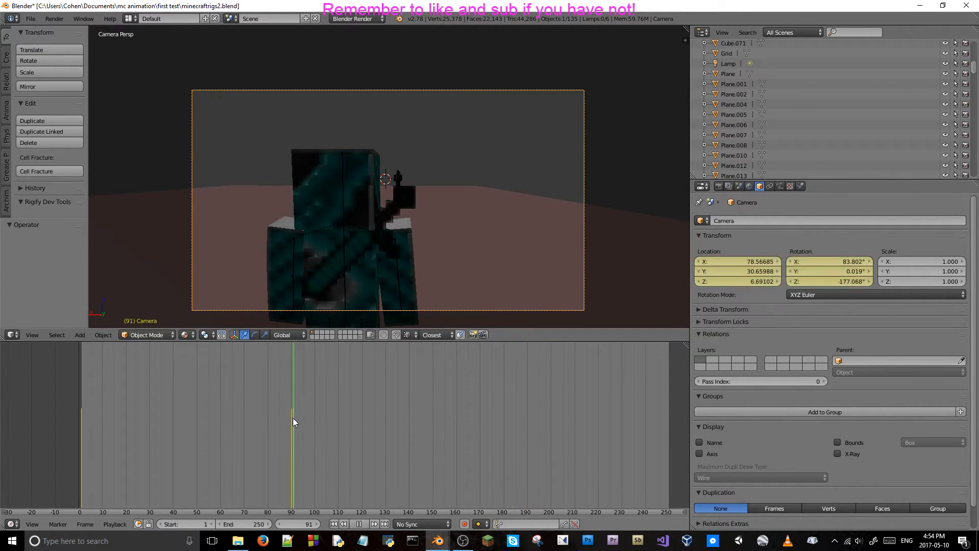
pyautogui.rightClick(756, 273)
pyautogui.click(757, 274)
pyautogui.rightClick(822, 270)
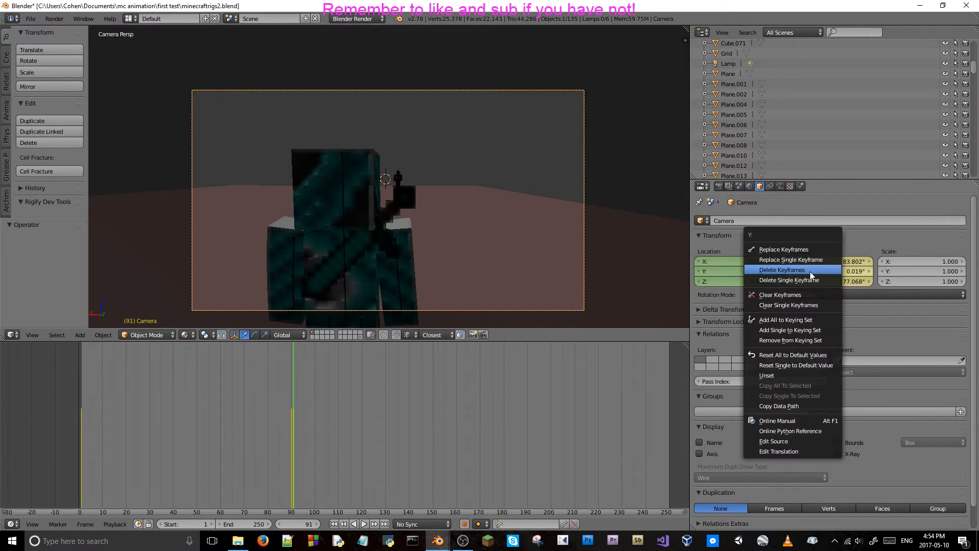
pyautogui.click(810, 272)
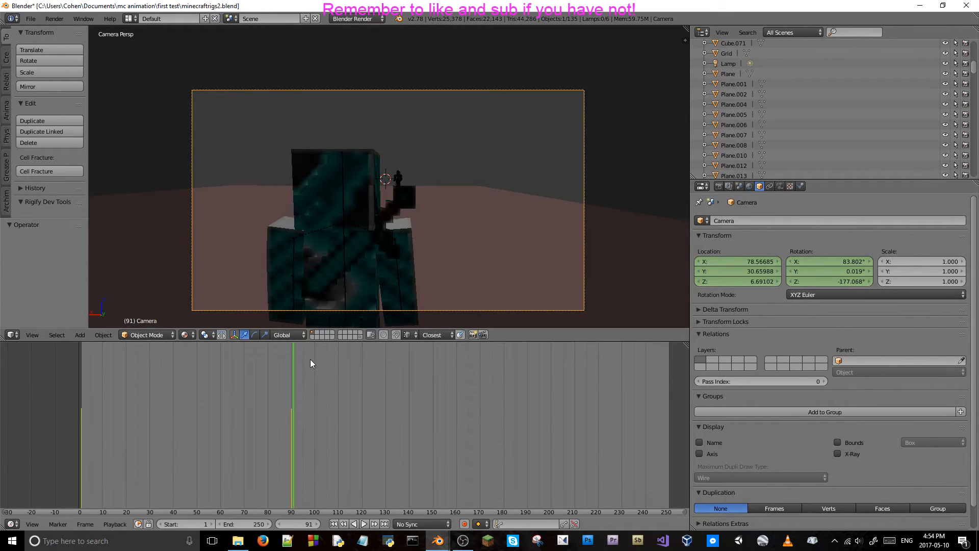
# Play the animation onward from frame 90 twice to judge how long the first shot should hold after the slide.
pyautogui.press('Left')
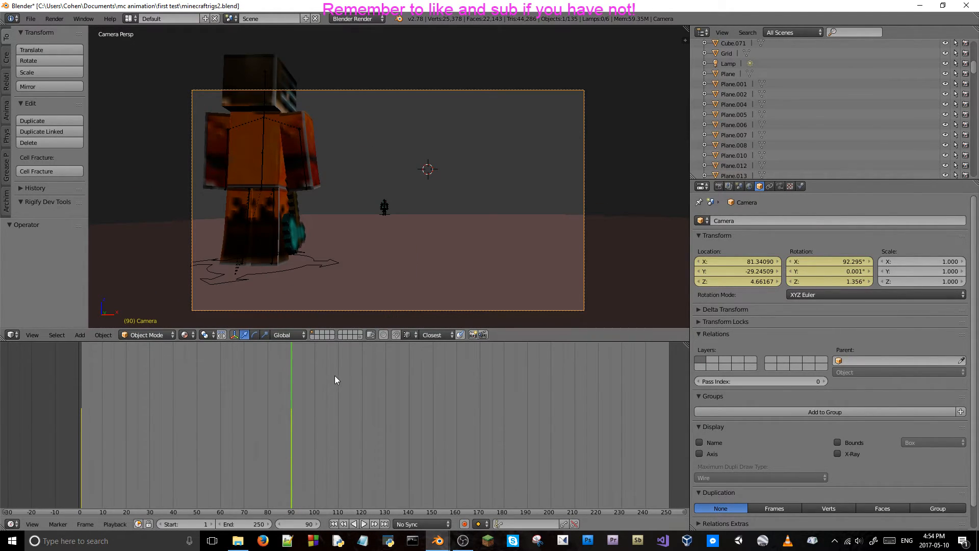
pyautogui.press('Right')
pyautogui.press('Right')
pyautogui.press('Right')
pyautogui.press('Right')
pyautogui.press('Right')
pyautogui.press('Right')
pyautogui.press('Right')
pyautogui.press('Right')
pyautogui.press('Right')
pyautogui.press('Right')
pyautogui.press('Right')
pyautogui.press('Right')
pyautogui.press('Right')
pyautogui.press('Right')
pyautogui.press('Right')
pyautogui.press('Right')
pyautogui.press('Right')
pyautogui.press('Right')
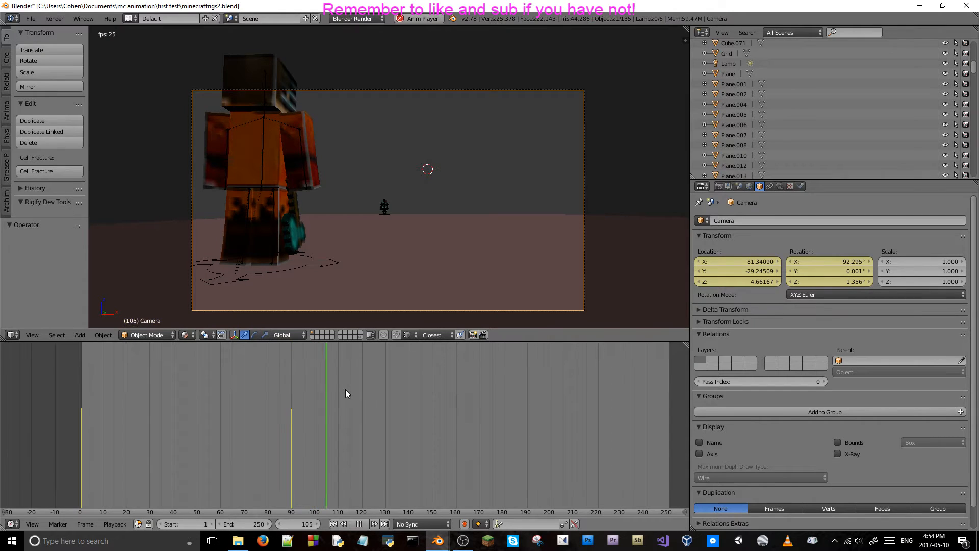
pyautogui.hotkey('alt', 'a')
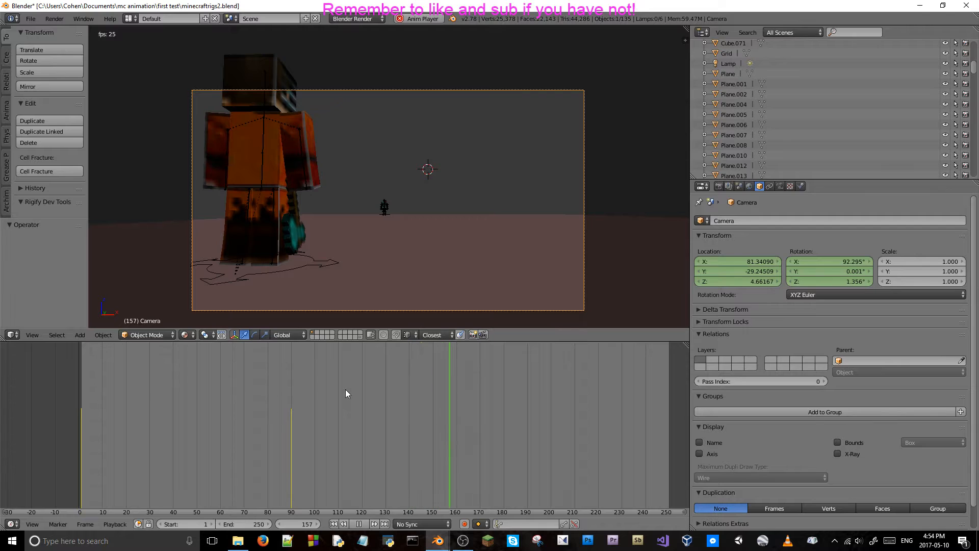
pyautogui.hotkey('alt', 'a')
pyautogui.click(292, 414)
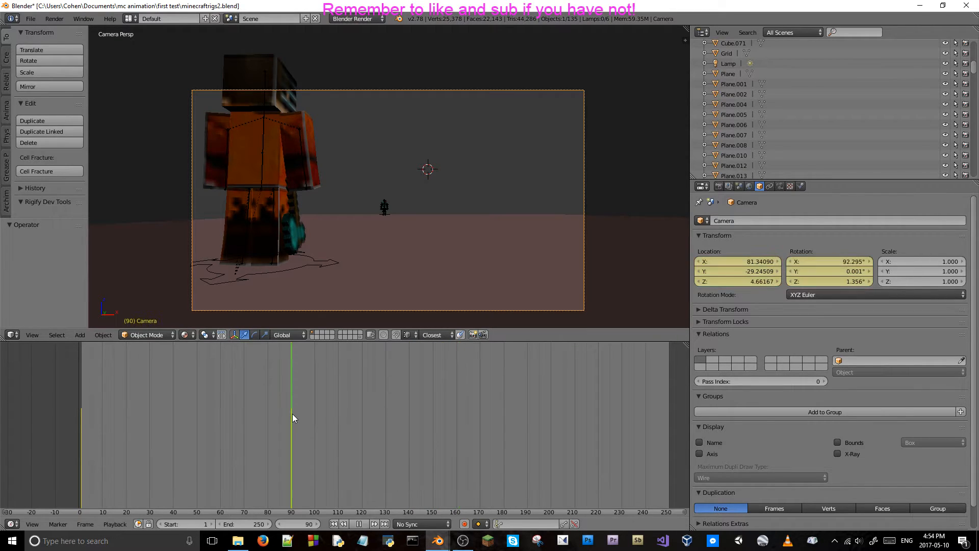
pyautogui.hotkey('alt', 'a')
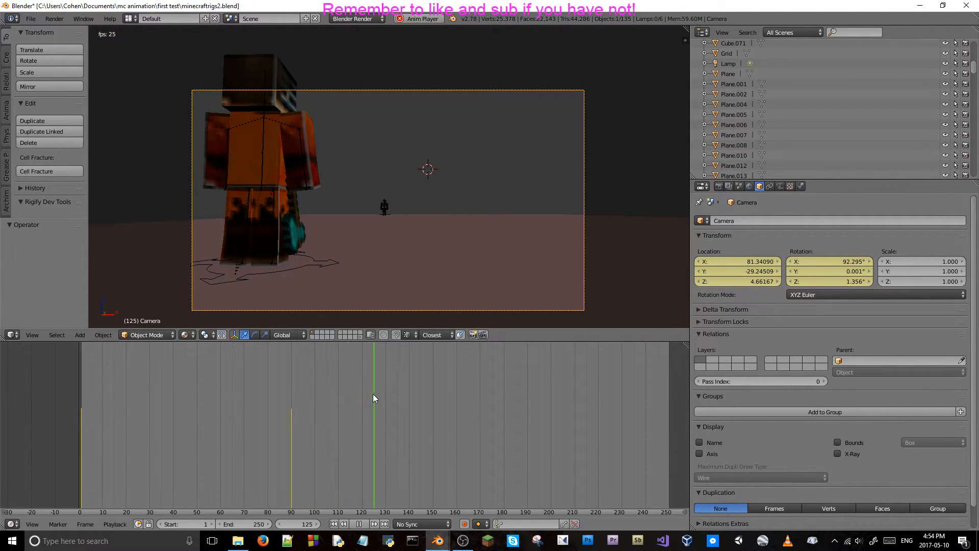
pyautogui.hotkey('alt', 'a')
# Move to frame 130 and keyframe the camera's location and rotation to hold the end of the first shot.
pyautogui.press('Right')
pyautogui.press('Right')
pyautogui.press('Right')
pyautogui.press('Right')
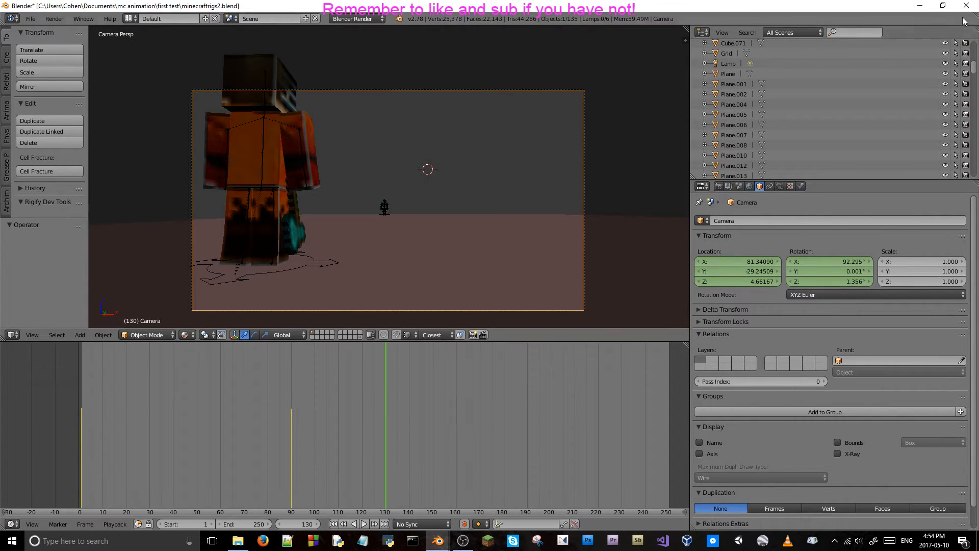
pyautogui.rightClick(754, 278)
pyautogui.click(754, 277)
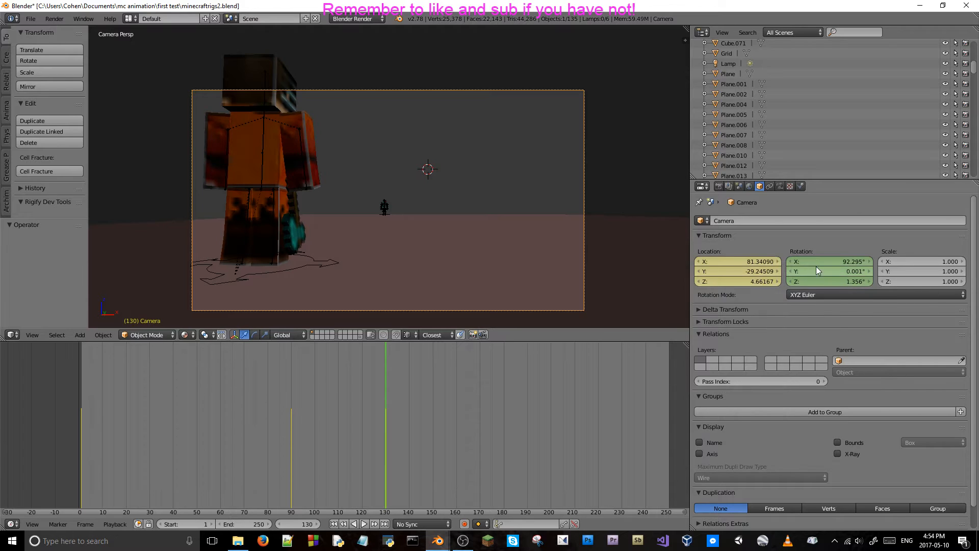
pyautogui.rightClick(814, 267)
pyautogui.click(818, 267)
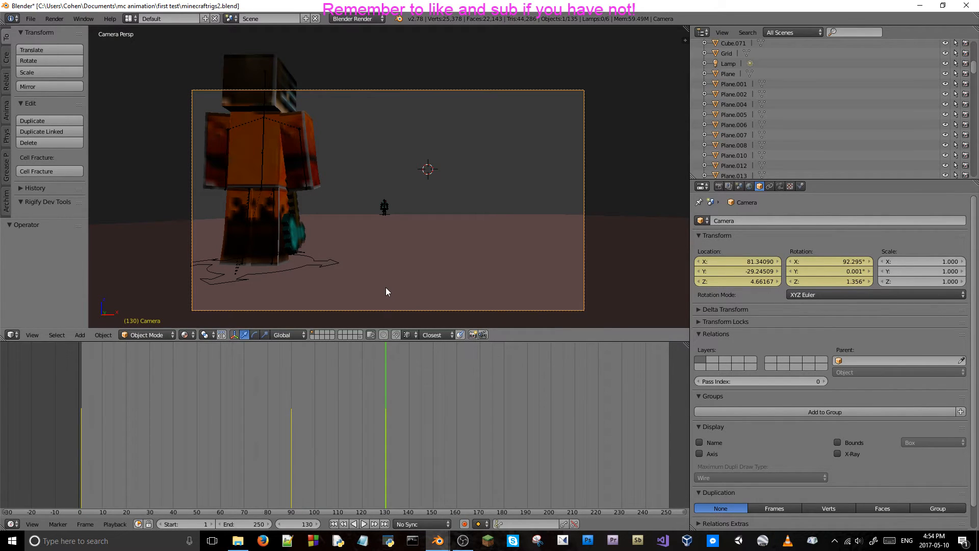
# At frame 131, fly the camera across the ground past the teal character and turn it around to look from behind.
pyautogui.press('Right')
pyautogui.hotkey('shift', 'f')
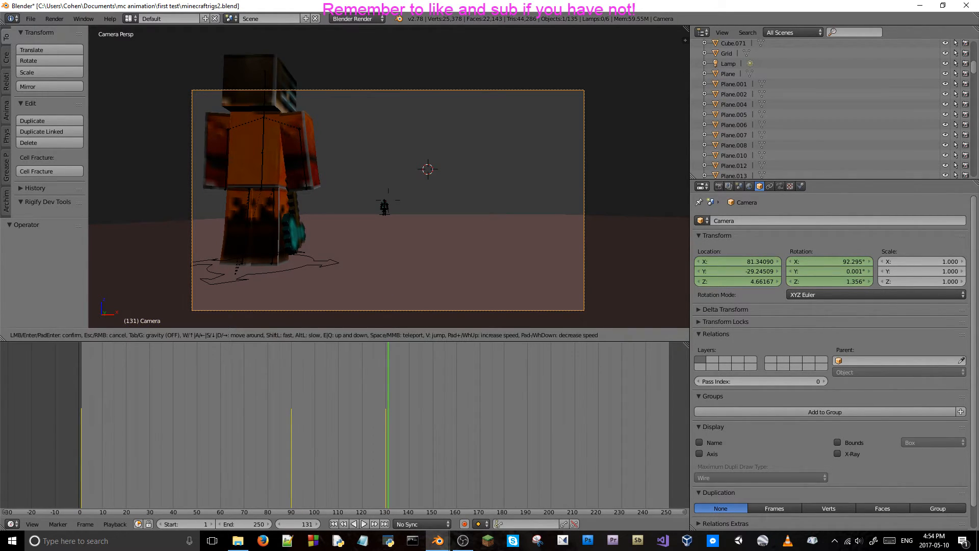
pyautogui.press('w')
pyautogui.press('w')
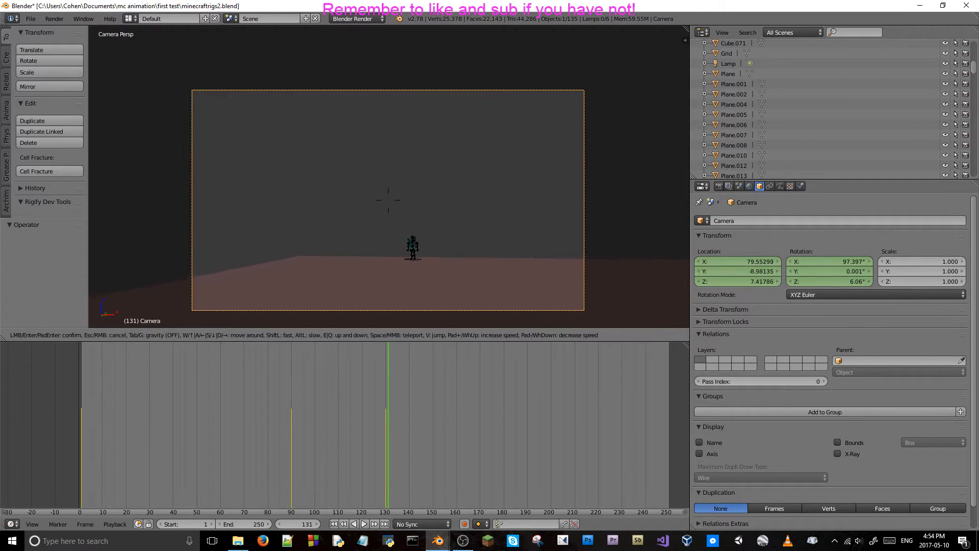
pyautogui.press('w')
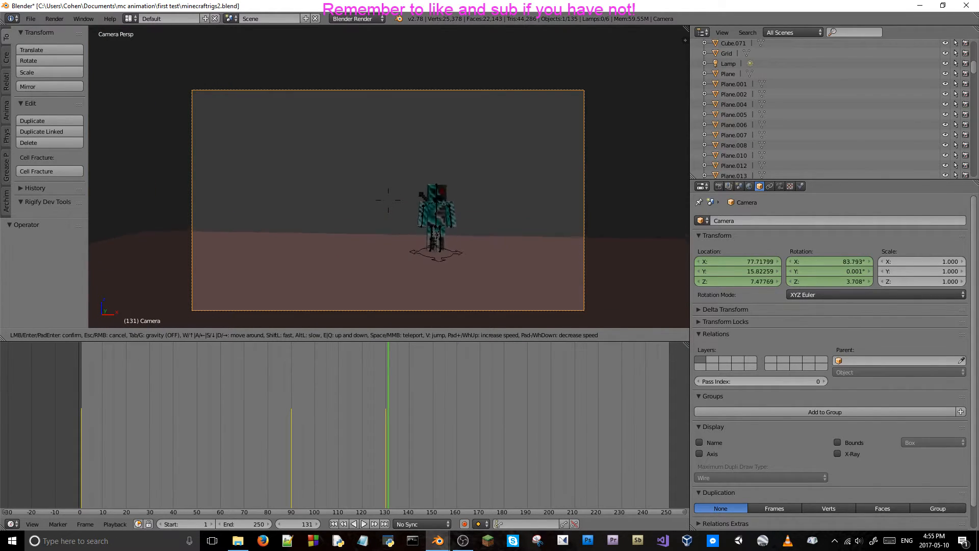
pyautogui.press('s')
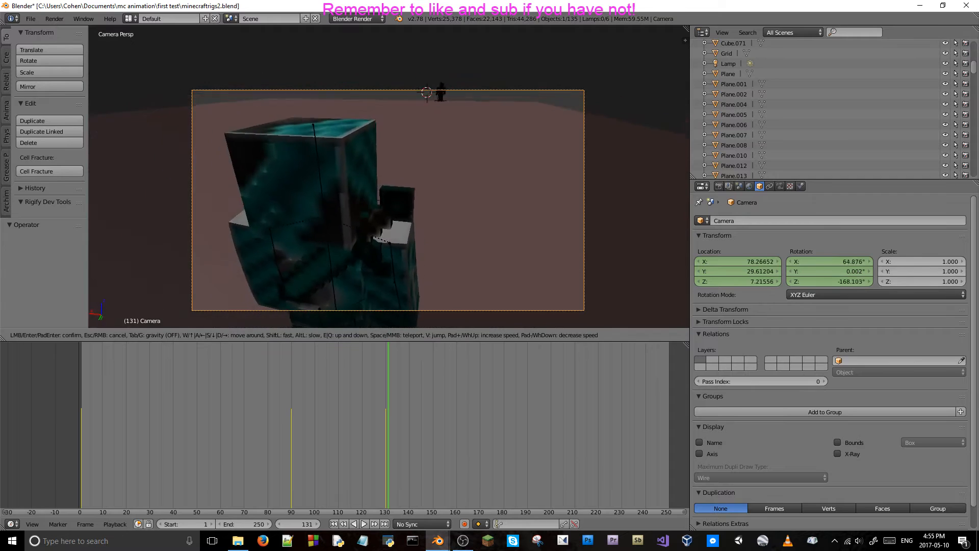
# Frame the teal character's back with the distant character beyond, at about X 78.44, Y 30.83, Z 6.65, and keyframe the camera's location and rotation.
pyautogui.press('a')
pyautogui.press('w')
pyautogui.press('s')
pyautogui.press('w')
pyautogui.press('s')
pyautogui.press('w')
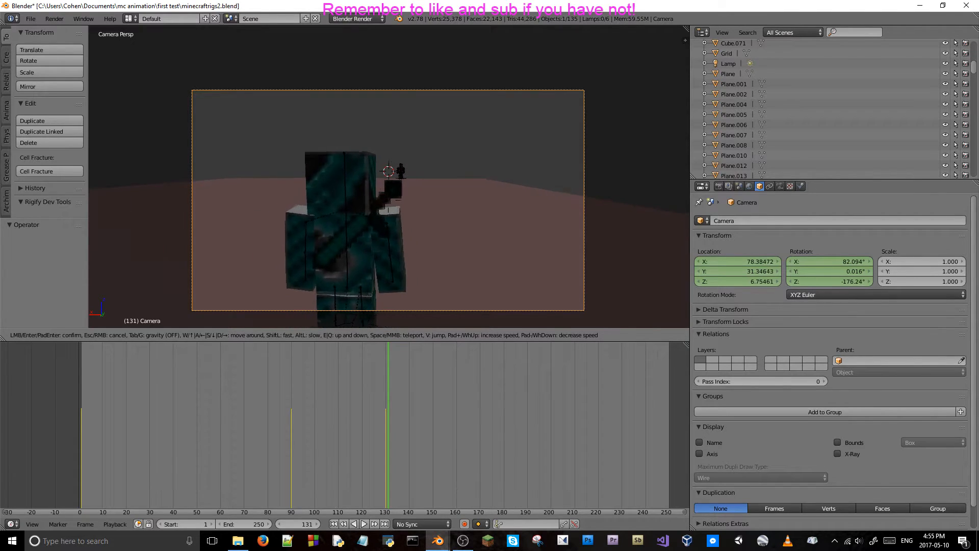
pyautogui.press('w')
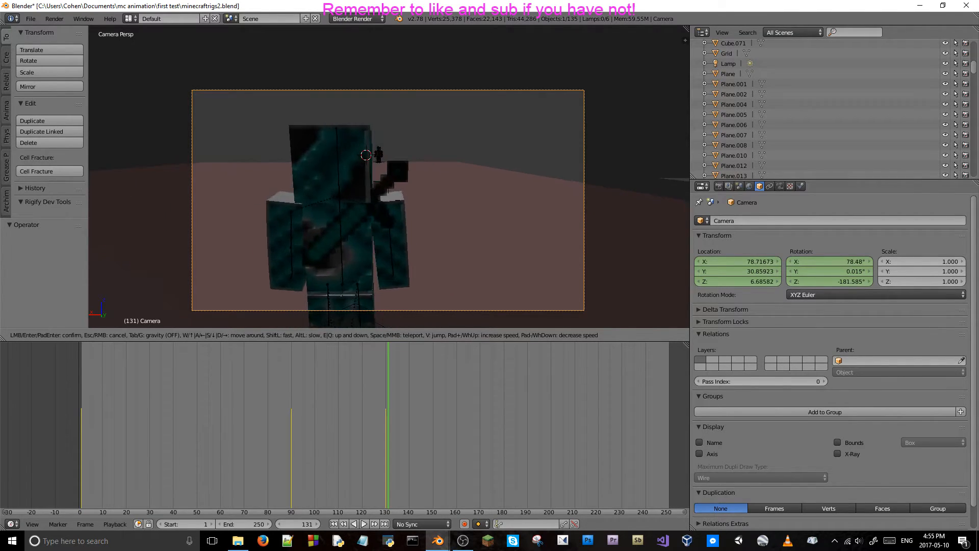
pyautogui.press('s')
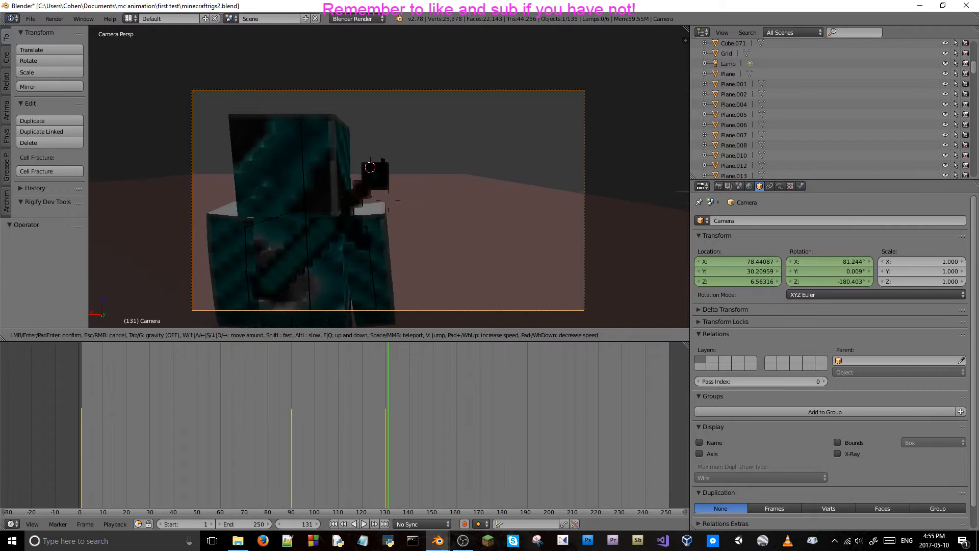
pyautogui.press('s')
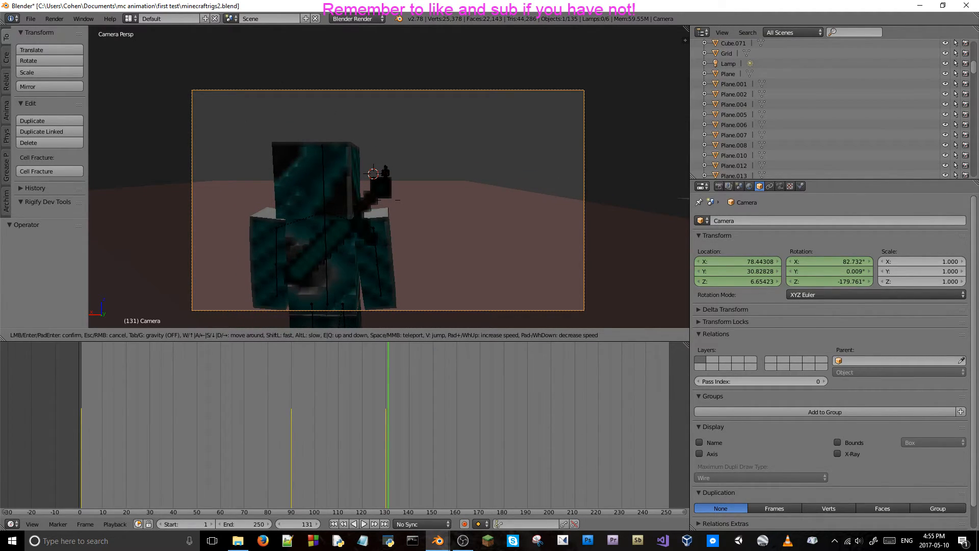
pyautogui.click(616, 188)
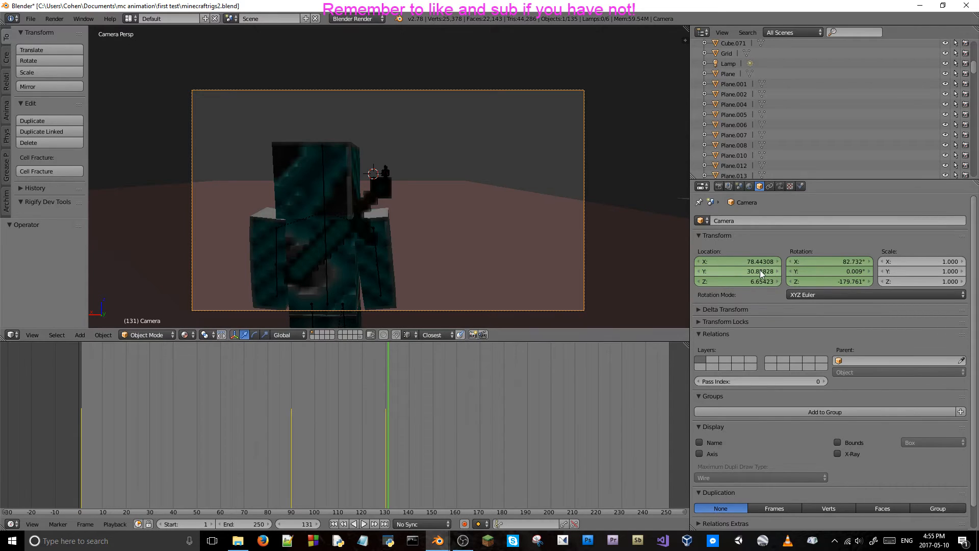
pyautogui.press('i')
pyautogui.press('i')
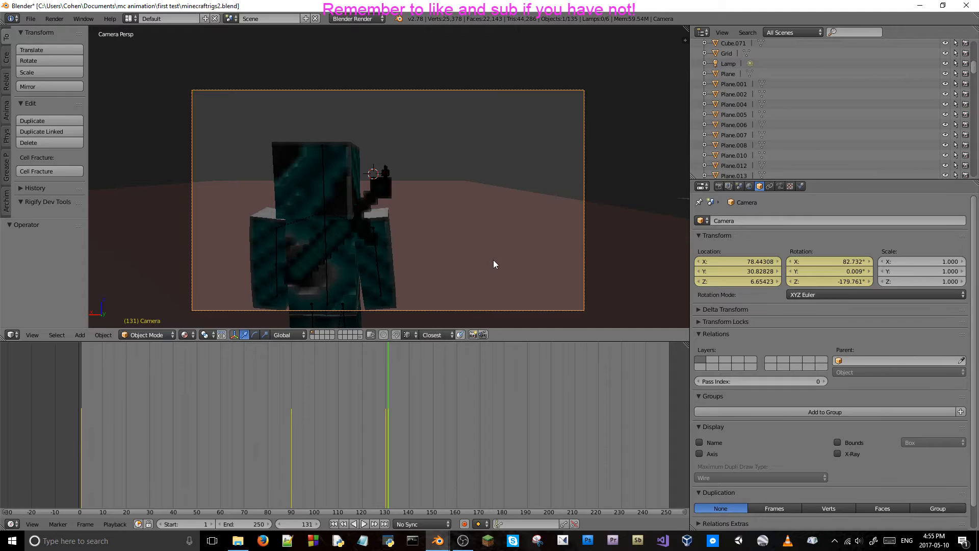
# Play the second shot onward from frame 131 to judge its length and settle on frame 240.
pyautogui.hotkey('alt', 'a')
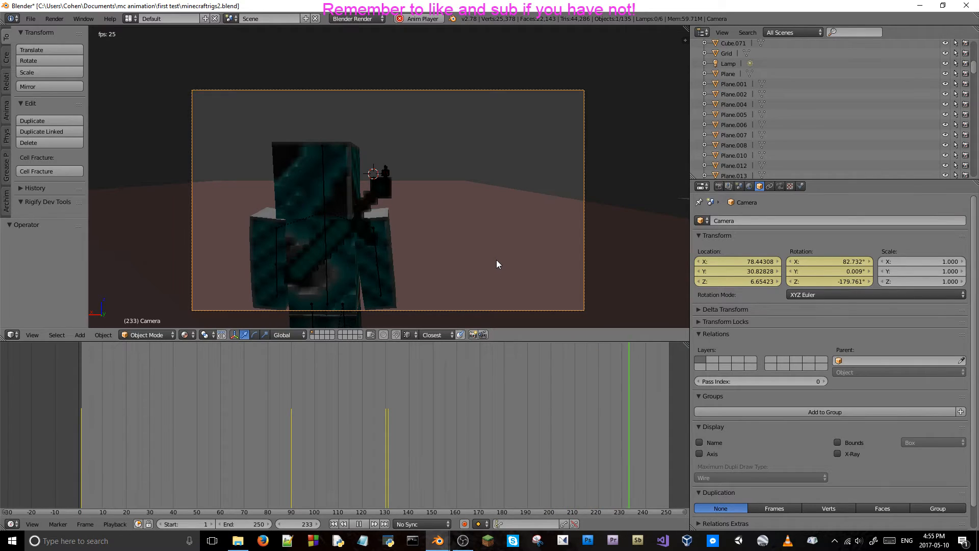
pyautogui.hotkey('alt', 'a')
pyautogui.press('Right')
pyautogui.press('Right')
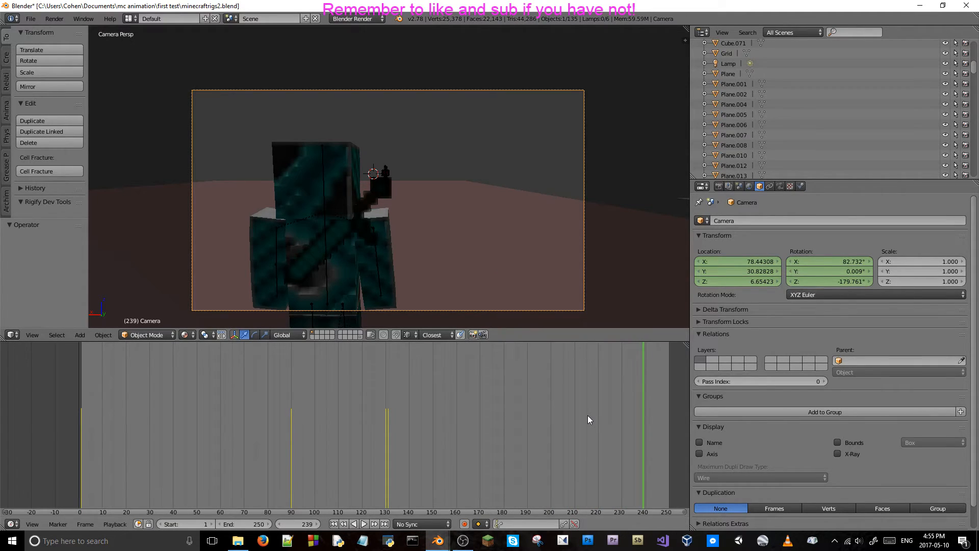
# Fly the camera closer behind the teal character, to about X 78.45, Y 29.88, Z 6.53, and keyframe its location and rotation at frame 240.
pyautogui.hotkey('shift', 'f')
pyautogui.press('w')
pyautogui.press('w')
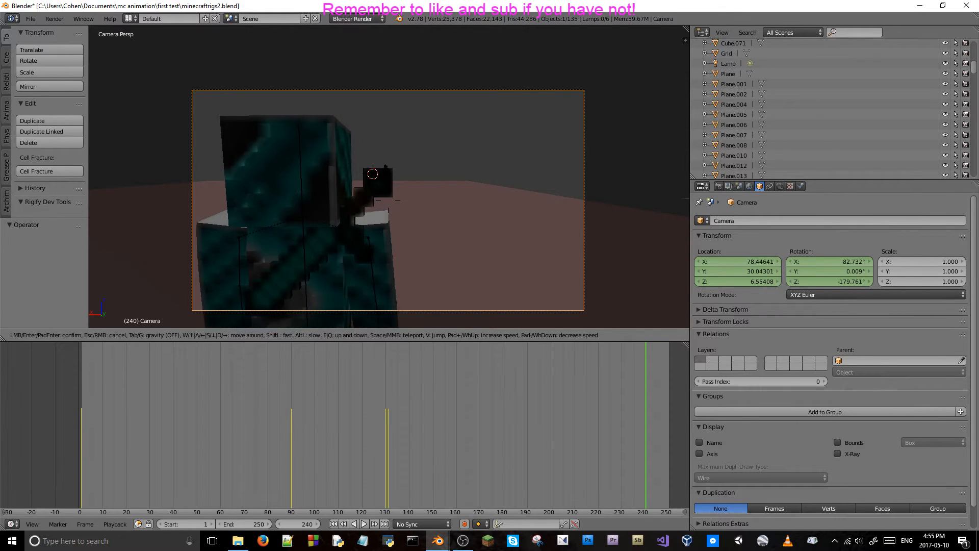
pyautogui.press('w')
pyautogui.click(389, 200)
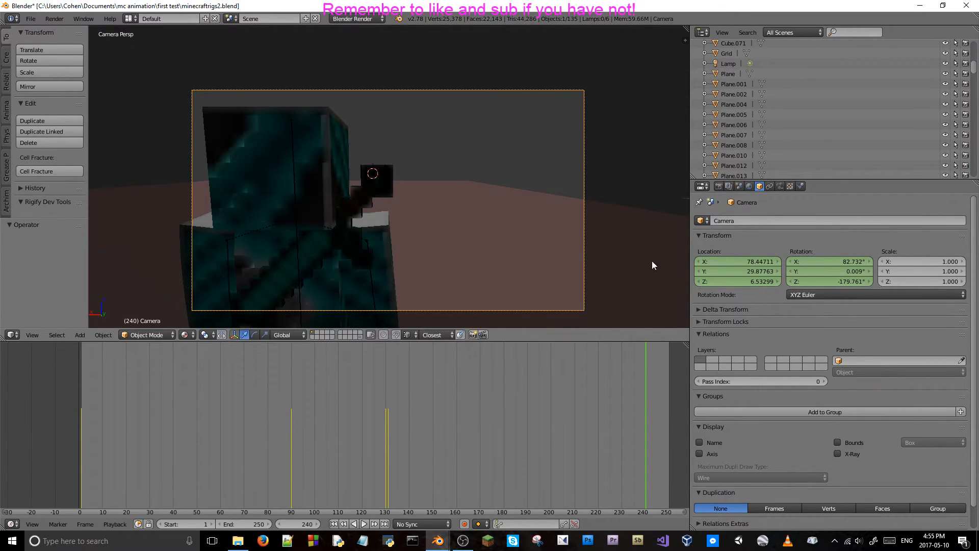
pyautogui.press('i')
pyautogui.press('i')
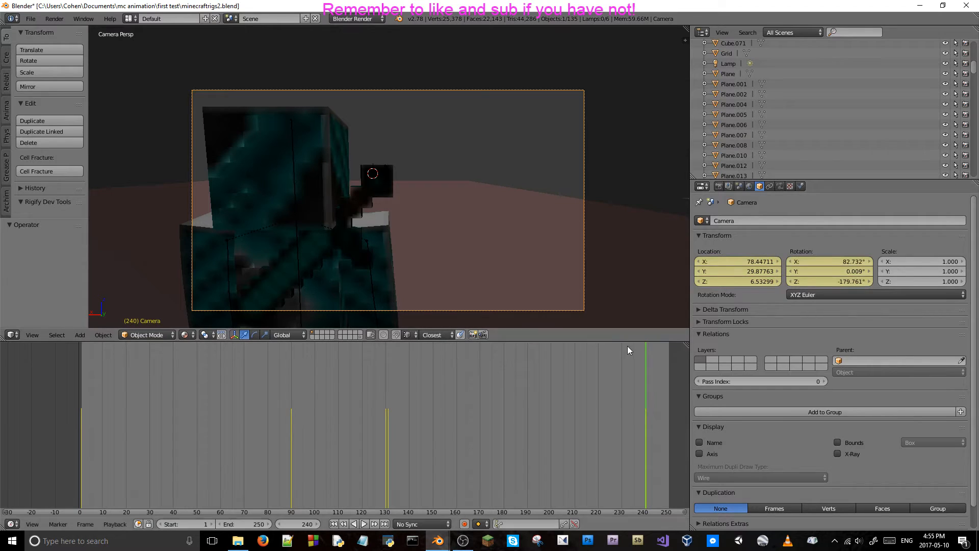
# Play the animation from its beginning to review the camera cut and the slow push-in behind the teal character.
pyautogui.click(78, 407)
pyautogui.hotkey('alt', 'a')
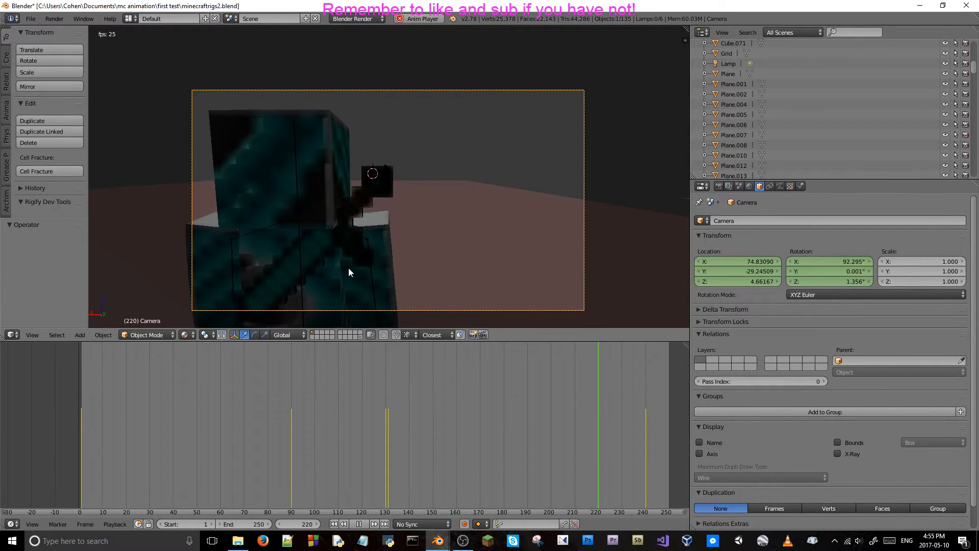
pyautogui.hotkey('alt', 'a')
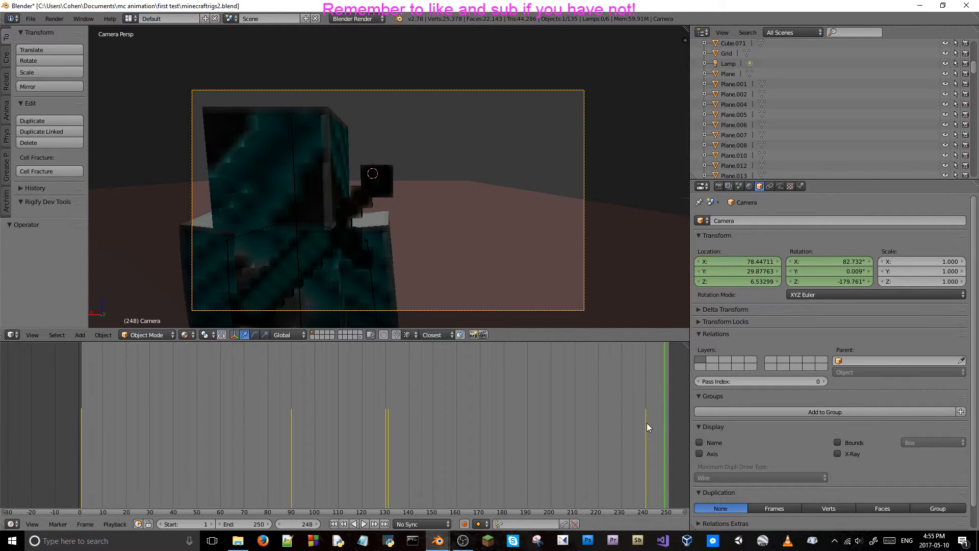
pyautogui.press('Escape')
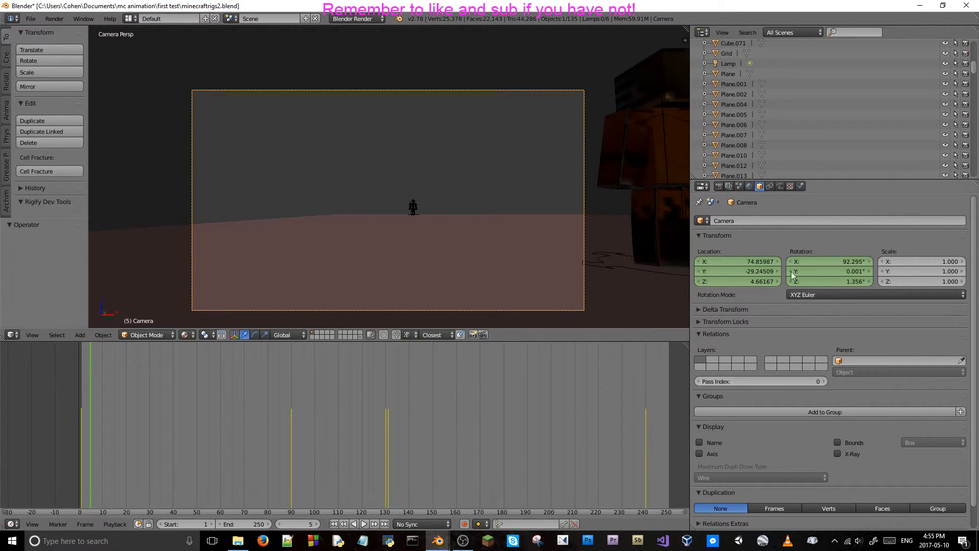
# Extend the animation's end frame to 686 and set the render resolution scale to 100%.
pyautogui.click(719, 186)
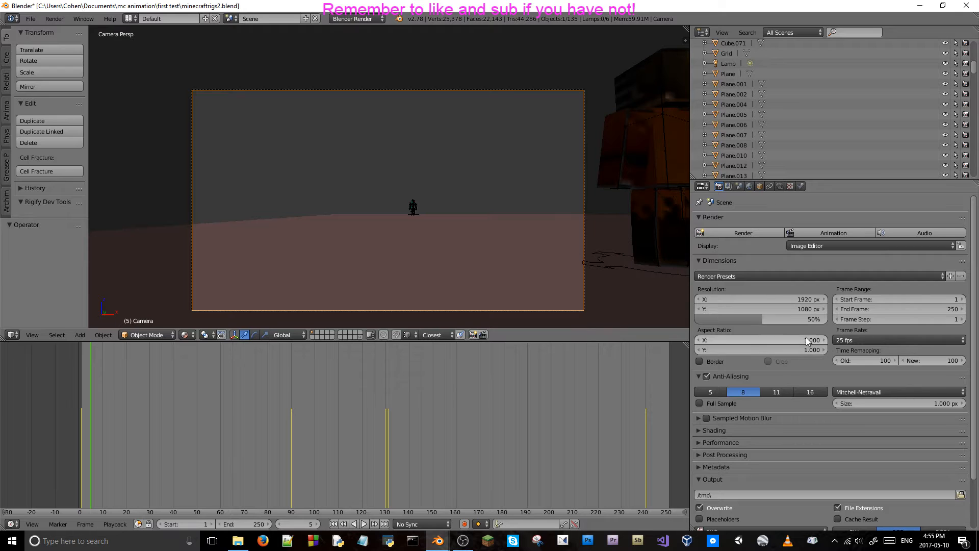
pyautogui.moveTo(909, 312); pyautogui.dragTo(949, 311)
pyautogui.moveTo(293, 433); pyautogui.dragTo(21, 433, button='middle')
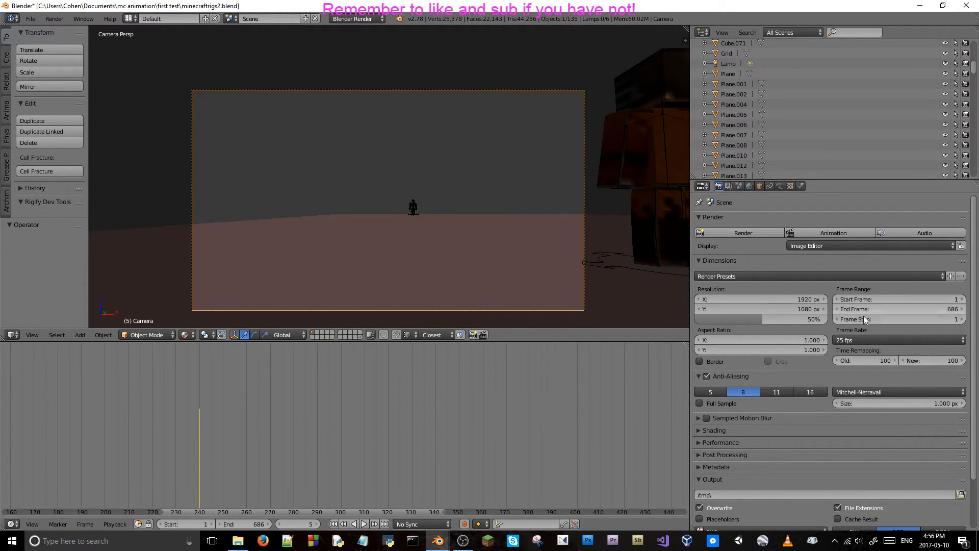
pyautogui.moveTo(752, 319); pyautogui.dragTo(827, 321)
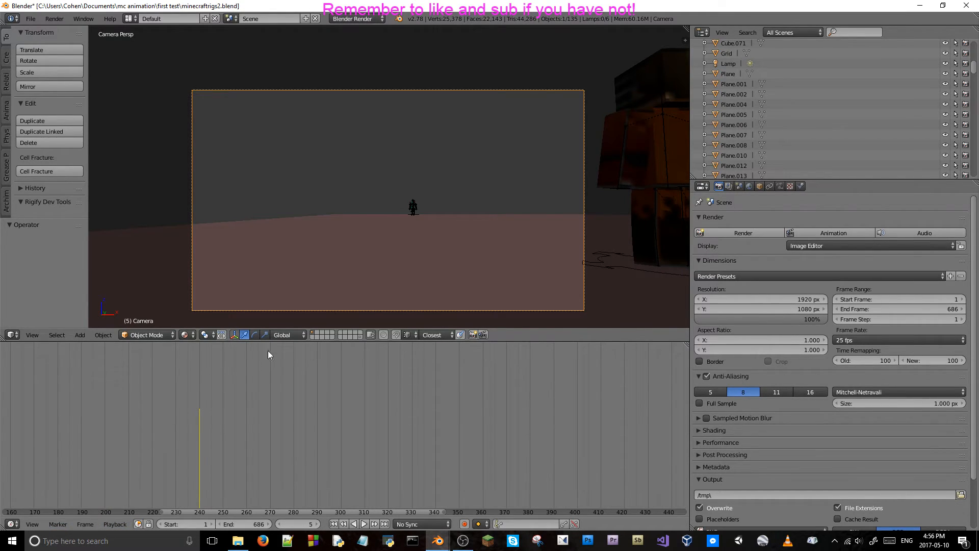
# Play the second shot onward past frame 240, pausing along the way, to judge its hold and stop at frame 310.
pyautogui.moveTo(256, 441); pyautogui.dragTo(467, 441, button='middle')
pyautogui.click(176, 438)
pyautogui.hotkey('alt', 'a')
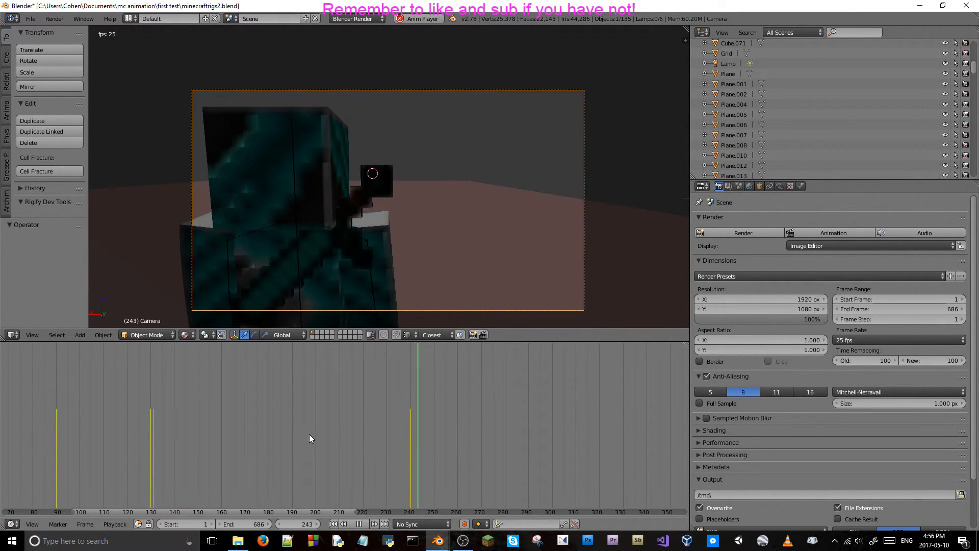
pyautogui.hotkey('alt', 'a')
pyautogui.hotkey('alt', 'a')
pyautogui.hotkey('alt', 'a')
pyautogui.hotkey('alt', 'a')
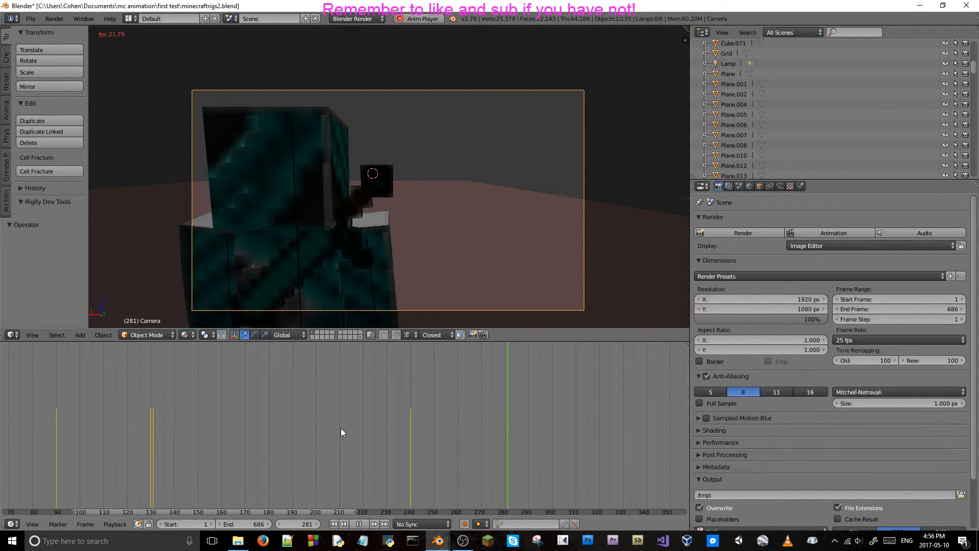
pyautogui.hotkey('alt', 'a')
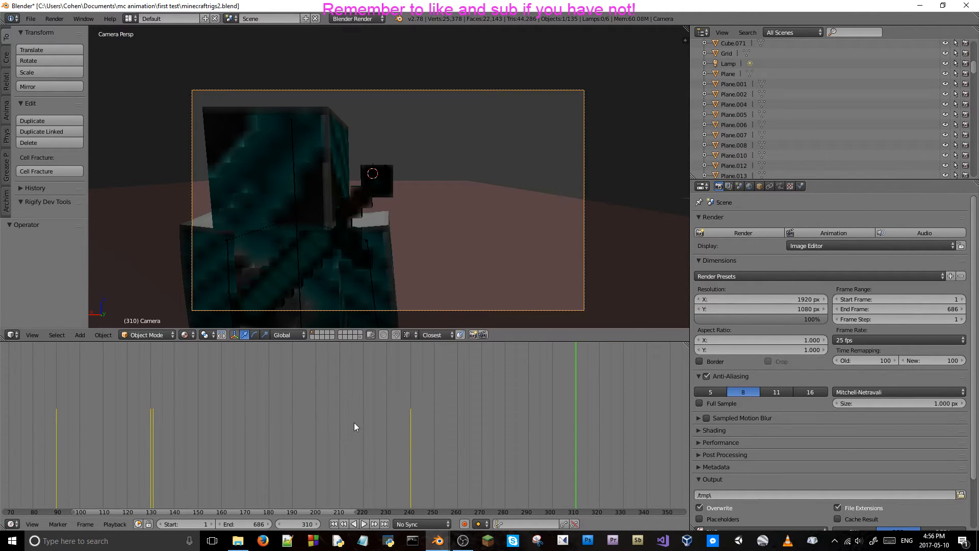
# Keyframe the camera's location and rotation at frame 310 to hold the end of the second shot.
pyautogui.click(759, 187)
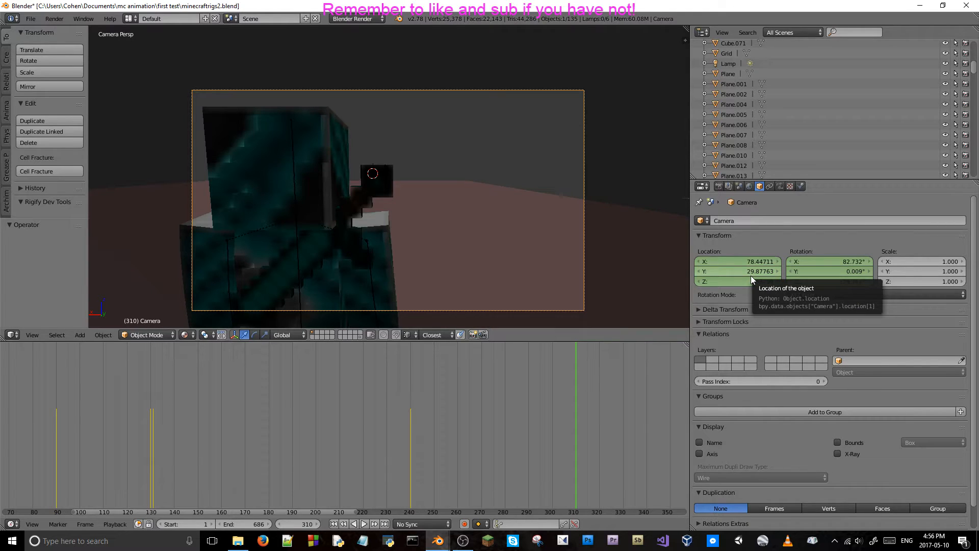
pyautogui.press('i')
pyautogui.press('i')
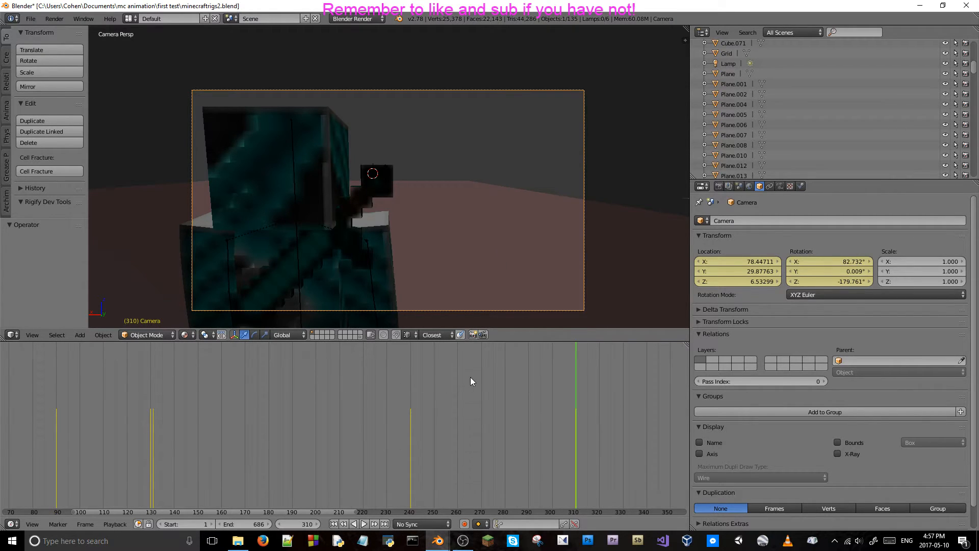
pyautogui.press('Right')
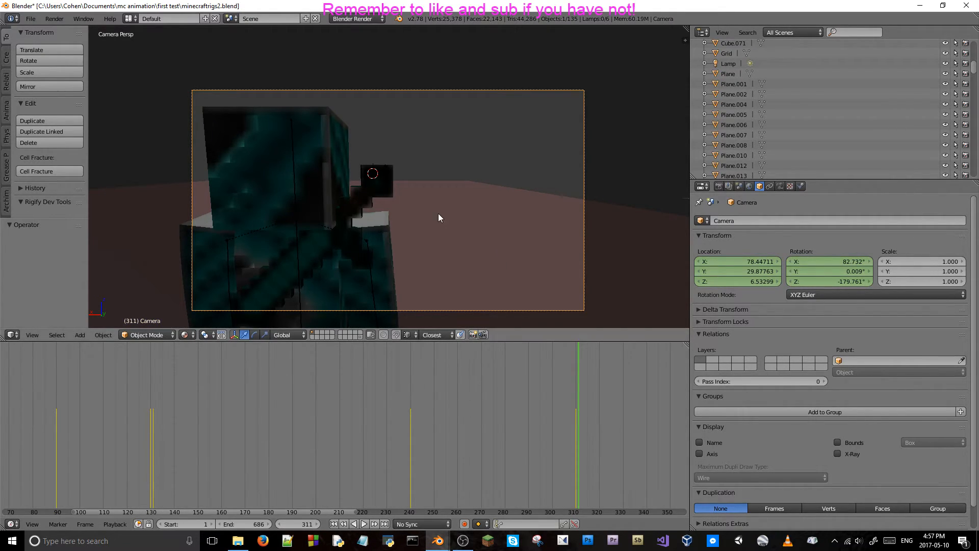
pyautogui.hotkey('shift', 'f')
pyautogui.press('w')
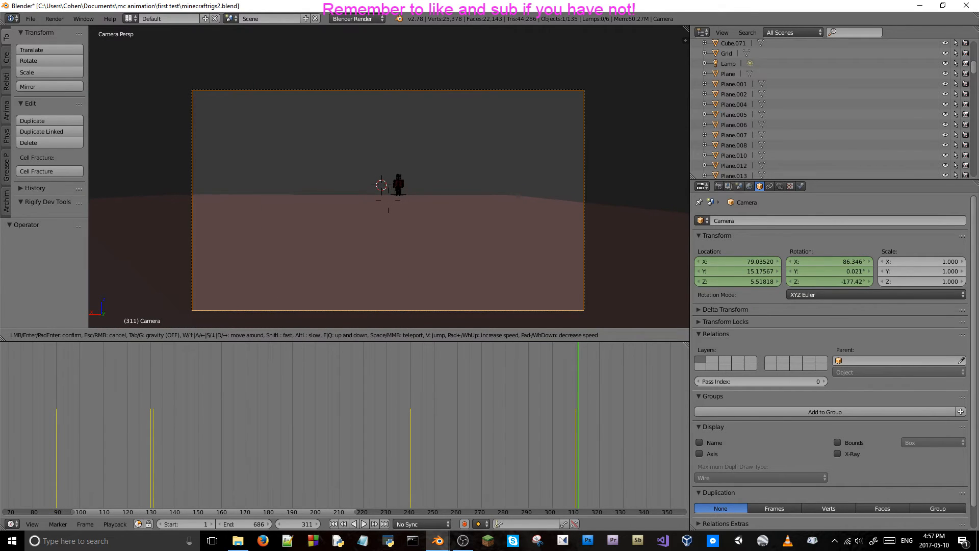
pyautogui.press('Escape')
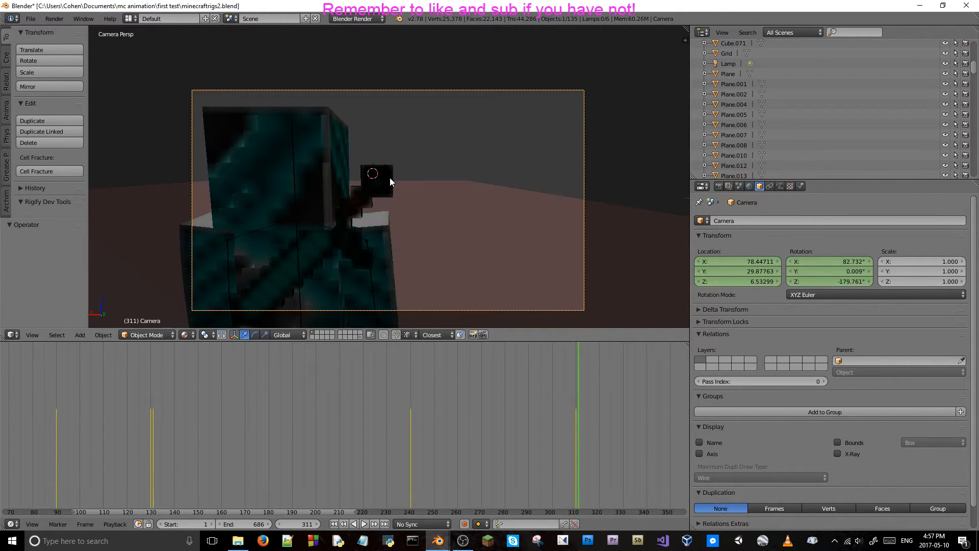
# Return to the first camera cut and step back and forth around frames 130 and 131 to compare the two shots.
pyautogui.click(151, 436)
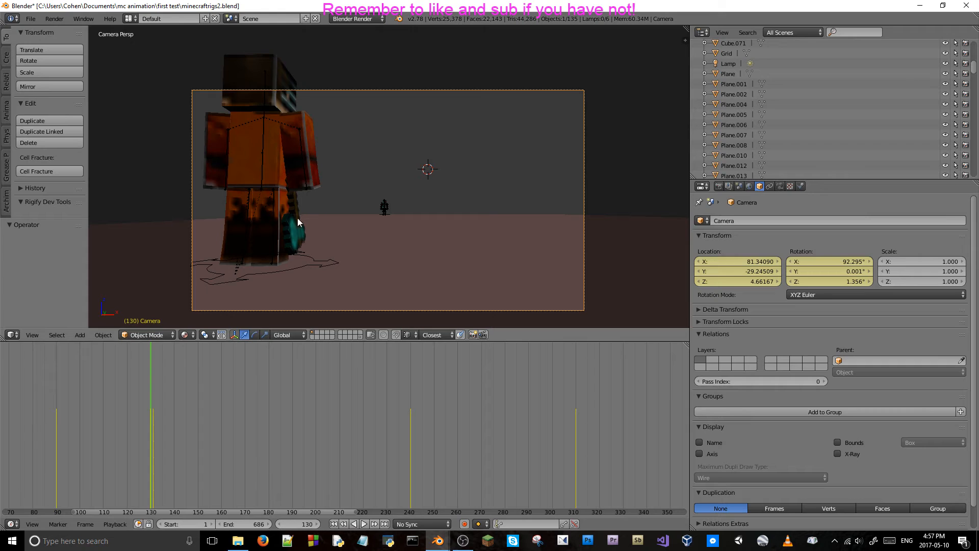
pyautogui.press('Left')
pyautogui.press('Right')
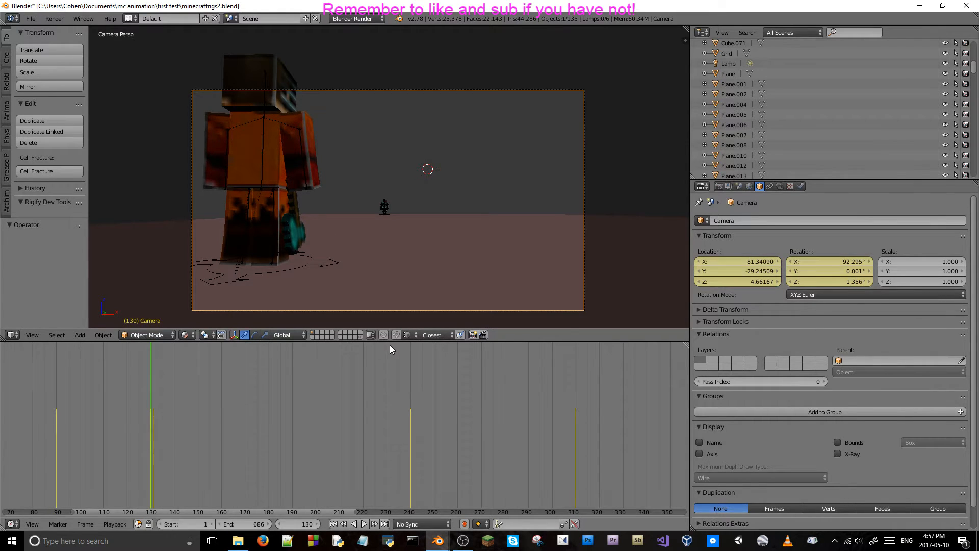
pyautogui.press('Right')
pyautogui.press('Right')
pyautogui.press('Left')
pyautogui.press('Left')
# Replace the single keyframe on the camera's Y location at frame 130, keeping its value.
pyautogui.click(738, 272)
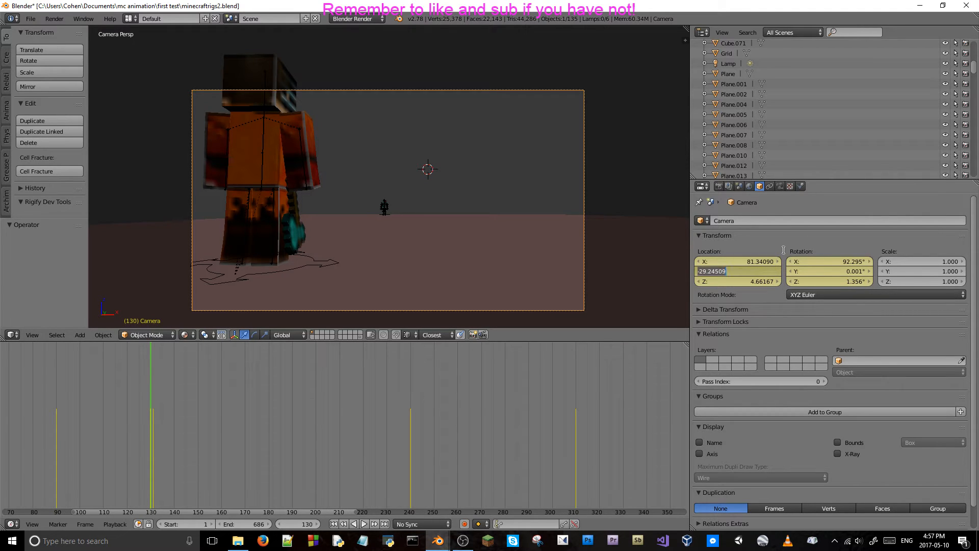
pyautogui.click(786, 245)
pyautogui.rightClick(754, 270)
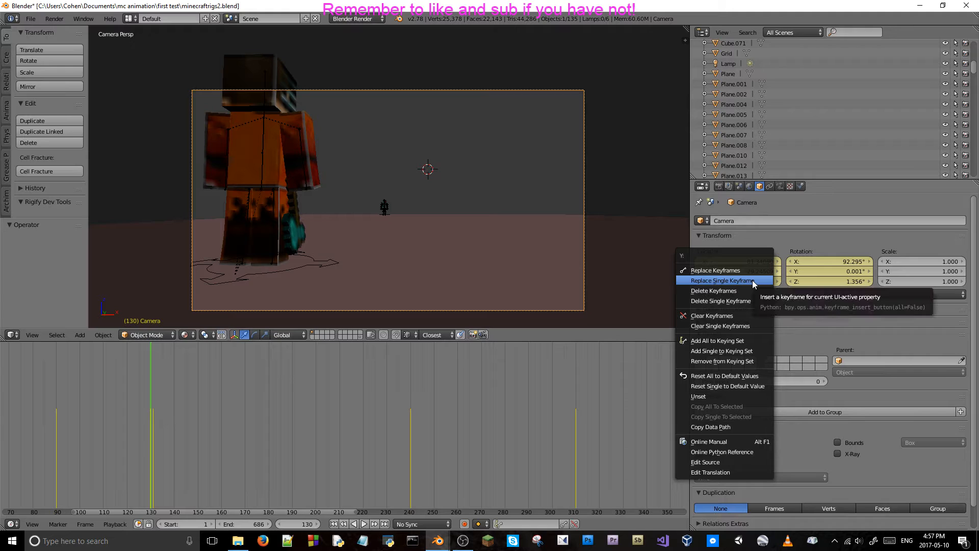
pyautogui.click(753, 281)
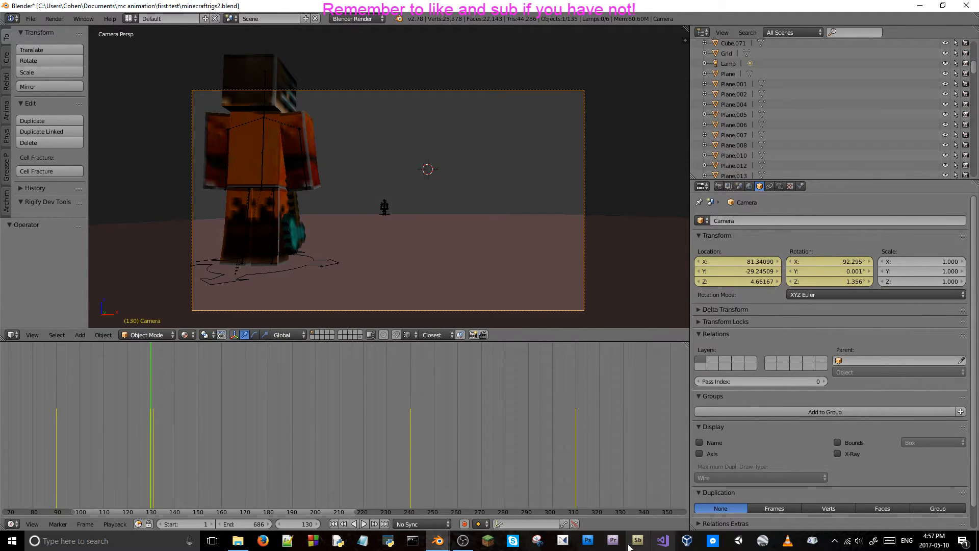
pyautogui.click(362, 540)
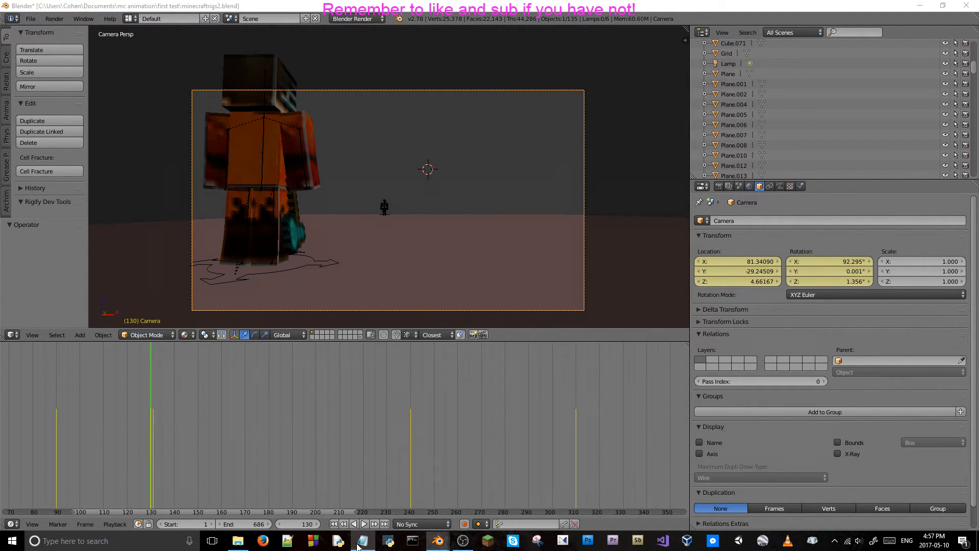
pyautogui.click(844, 171)
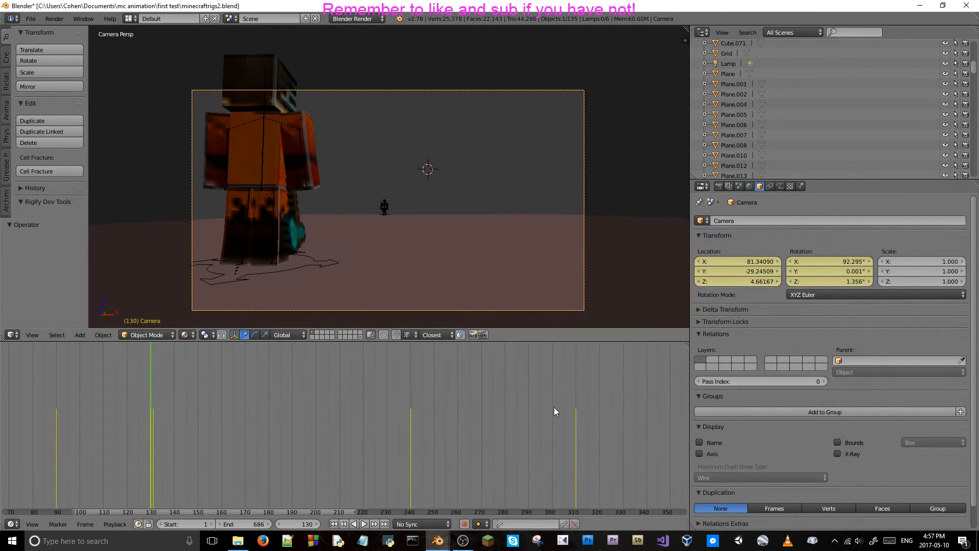
# At frame 311, fly the camera past the teal character and across the ground to face the orange character from the front.
pyautogui.click(576, 438)
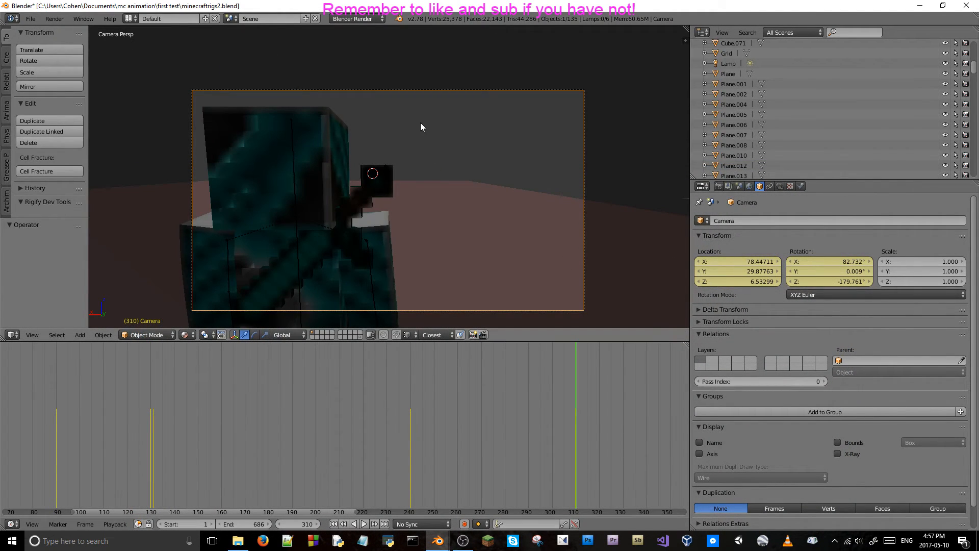
pyautogui.press('Right')
pyautogui.hotkey('shift', 'f')
pyautogui.press('w')
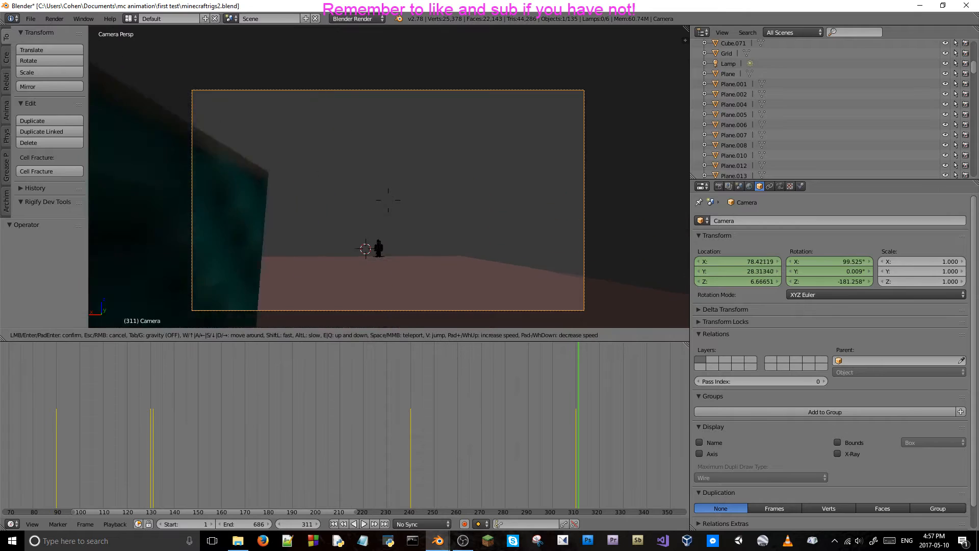
pyautogui.press('w')
pyautogui.press('a')
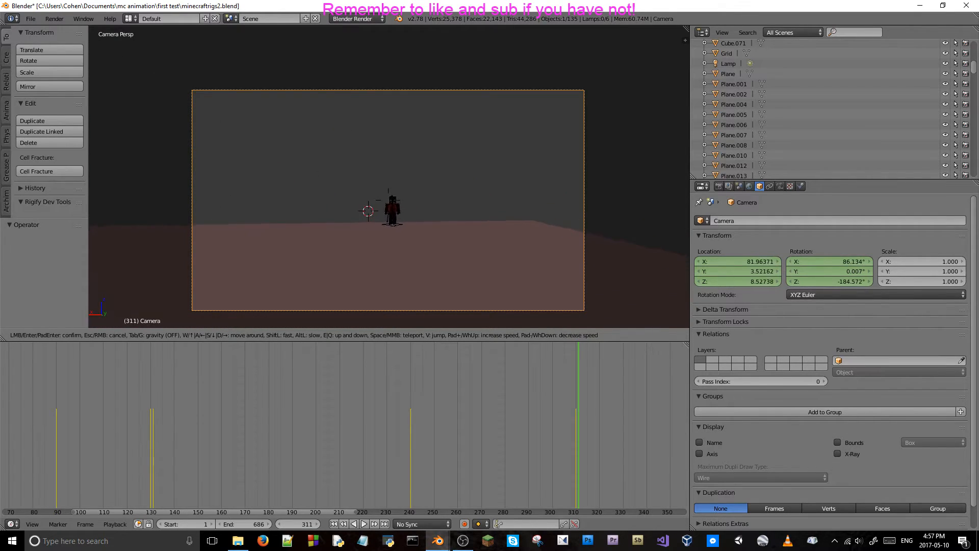
pyautogui.press('w')
pyautogui.press('d')
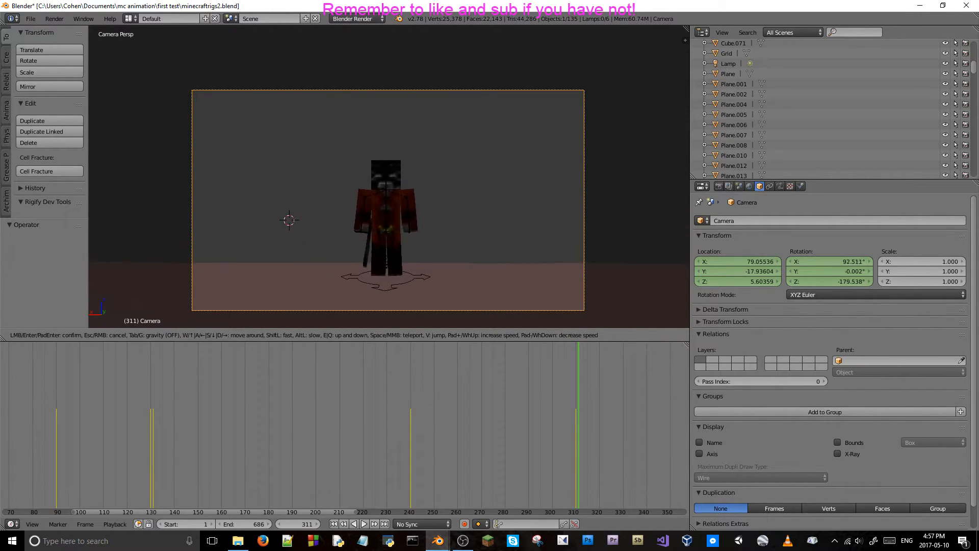
# Fly the camera to a low front view of the orange character and keyframe its location and rotation at frame 311.
pyautogui.press('w')
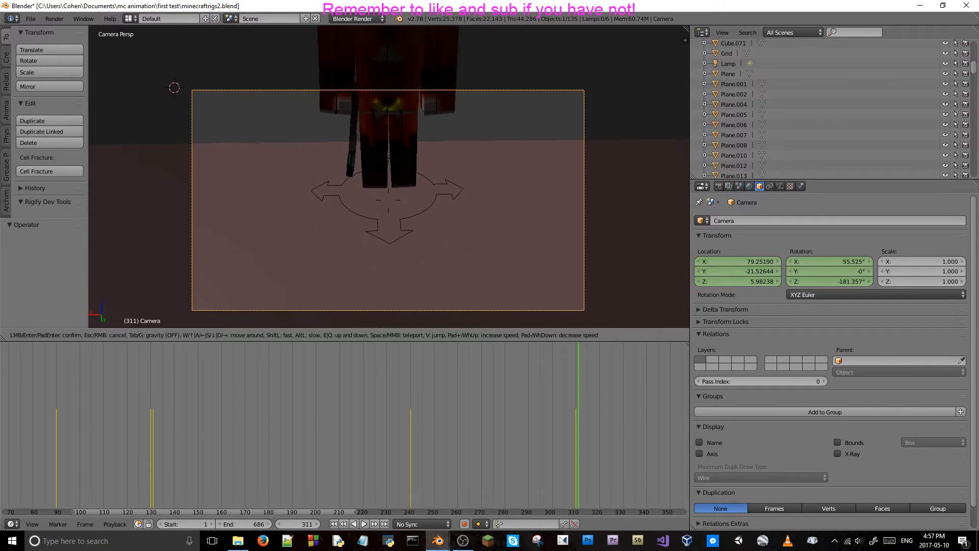
pyautogui.press('w')
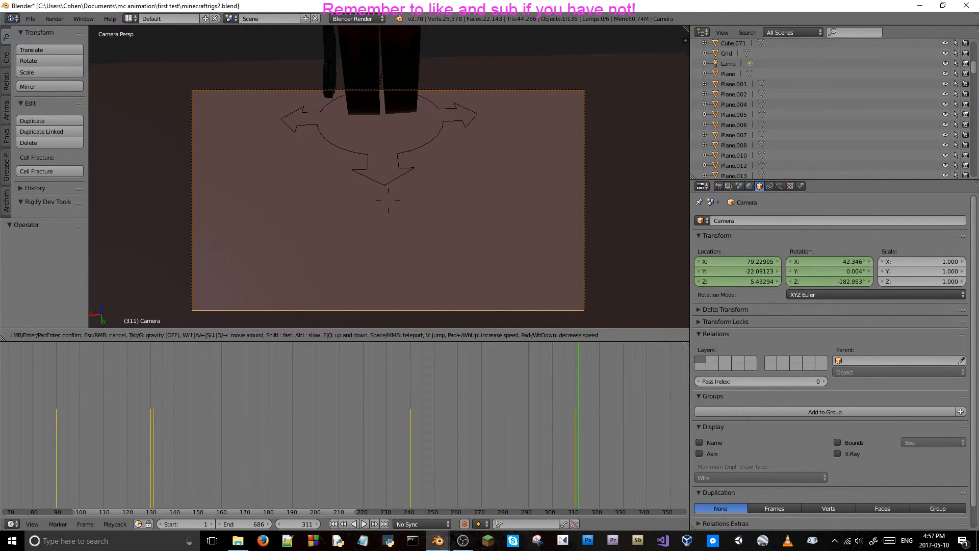
pyautogui.press('w')
pyautogui.press('s')
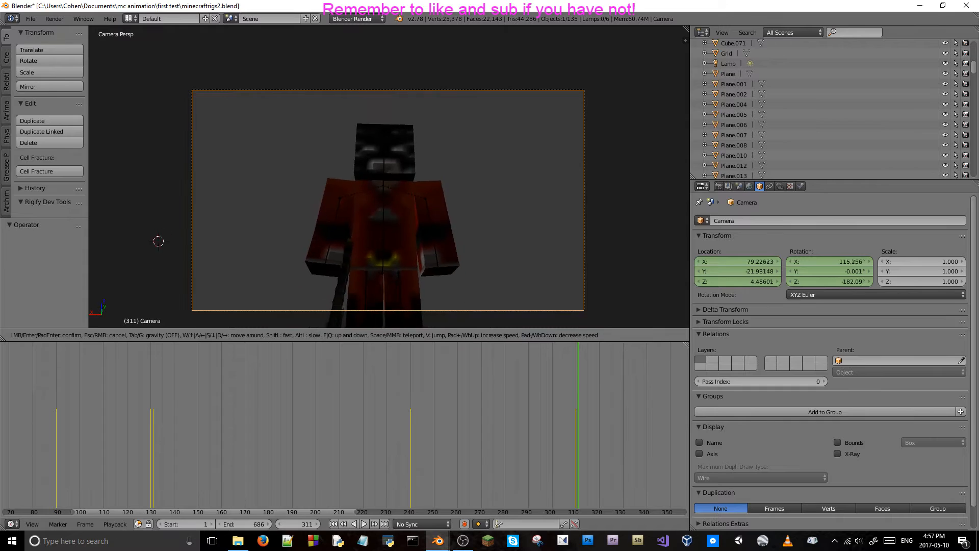
pyautogui.press('s')
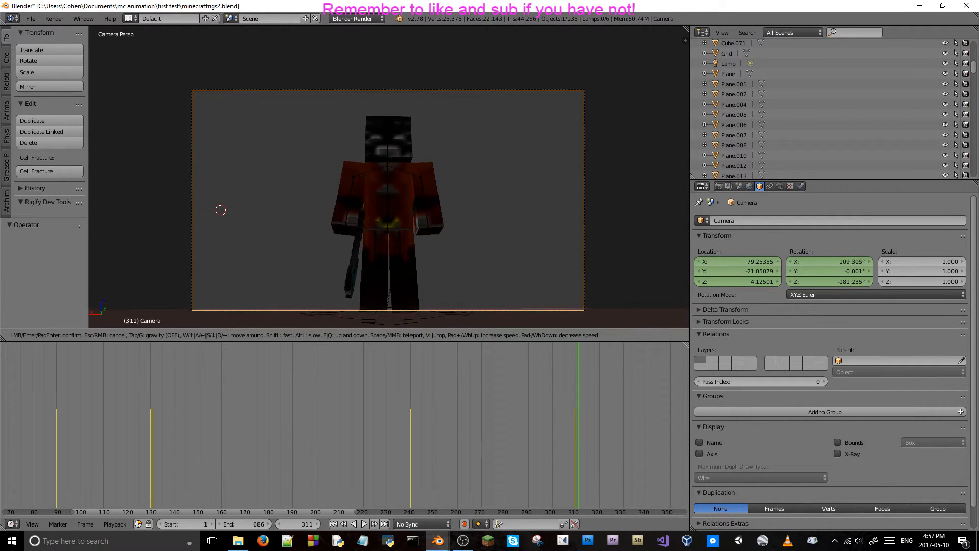
pyautogui.press('w')
pyautogui.press('s')
pyautogui.press('w')
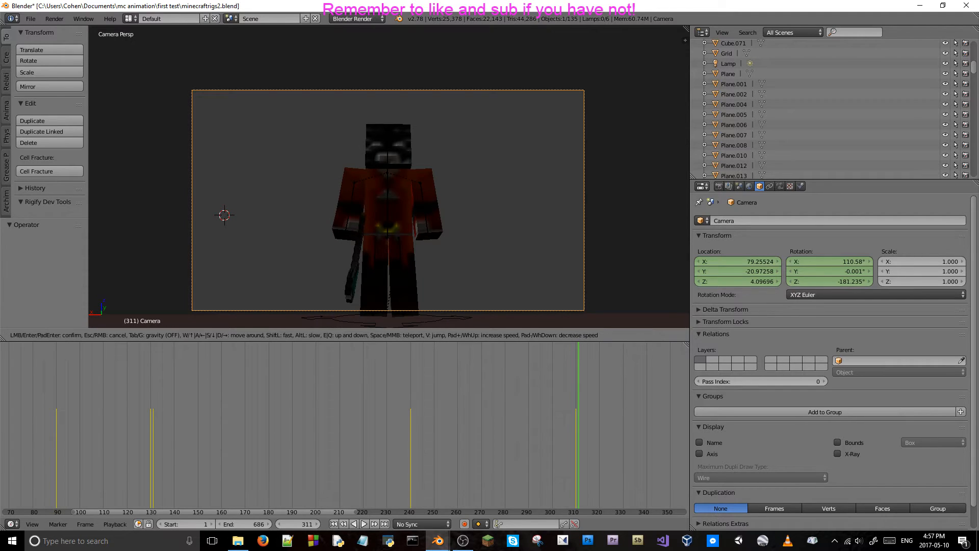
pyautogui.click(389, 176)
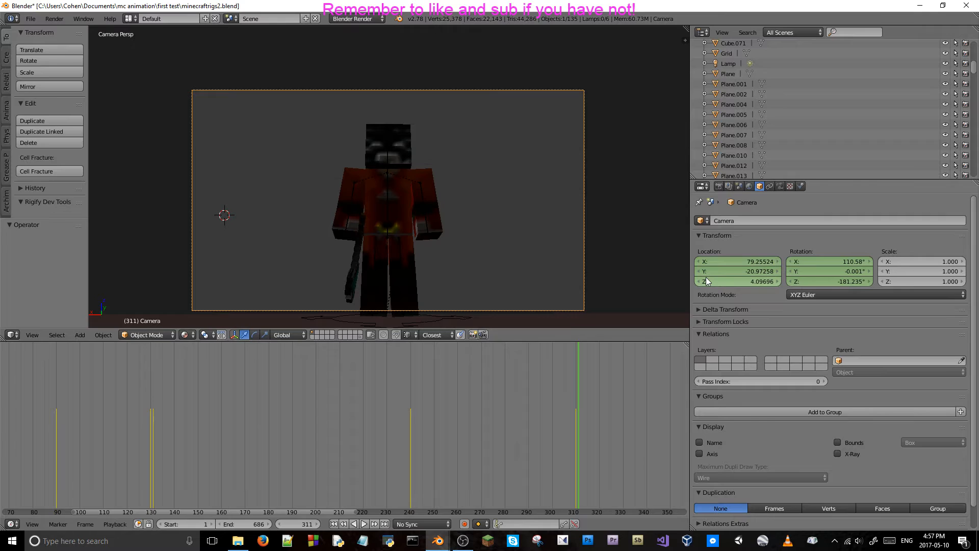
pyautogui.press('i')
pyautogui.press('i')
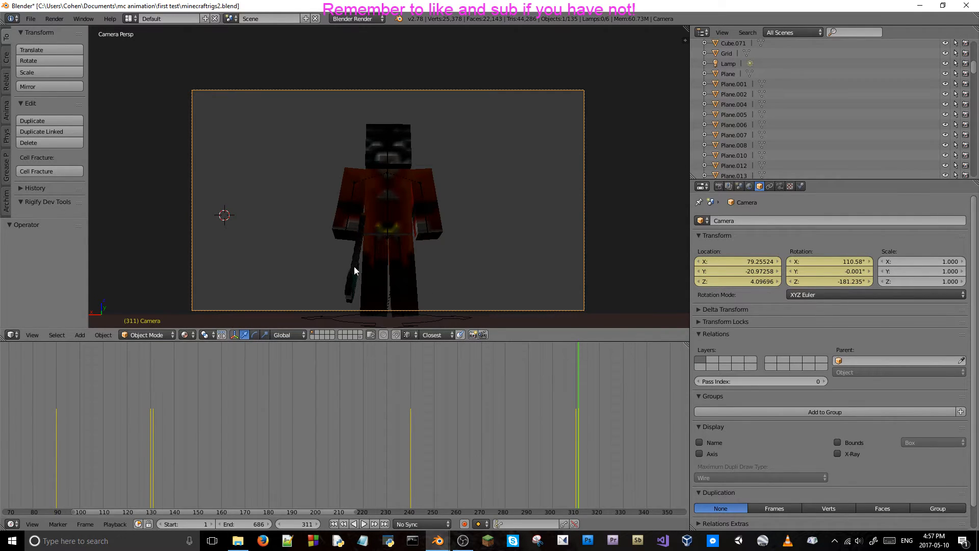
# Keyframe the camera's location and rotation at frame 350 to hold the third shot on the orange character.
pyautogui.hotkey('alt', 'a')
pyautogui.hotkey('alt', 'a')
pyautogui.press('Right')
pyautogui.keyDown('ctrl'); pyautogui.scroll(-8, 541, 406); pyautogui.keyUp('ctrl')
pyautogui.press('Right')
pyautogui.press('Right')
pyautogui.press('Right')
pyautogui.press('Right')
pyautogui.press('Right')
pyautogui.press('Right')
pyautogui.press('Right')
pyautogui.press('Right')
pyautogui.press('Right')
pyautogui.press('Right')
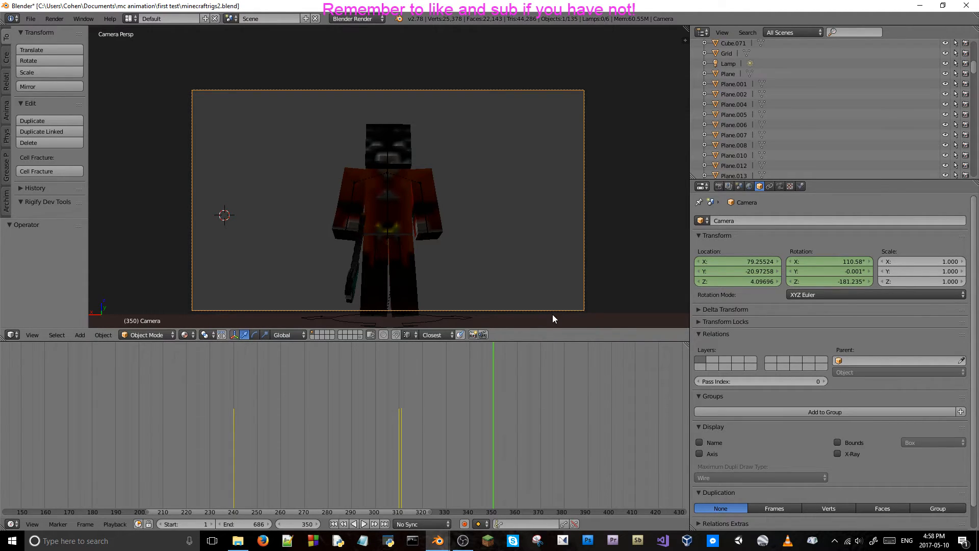
pyautogui.press('i')
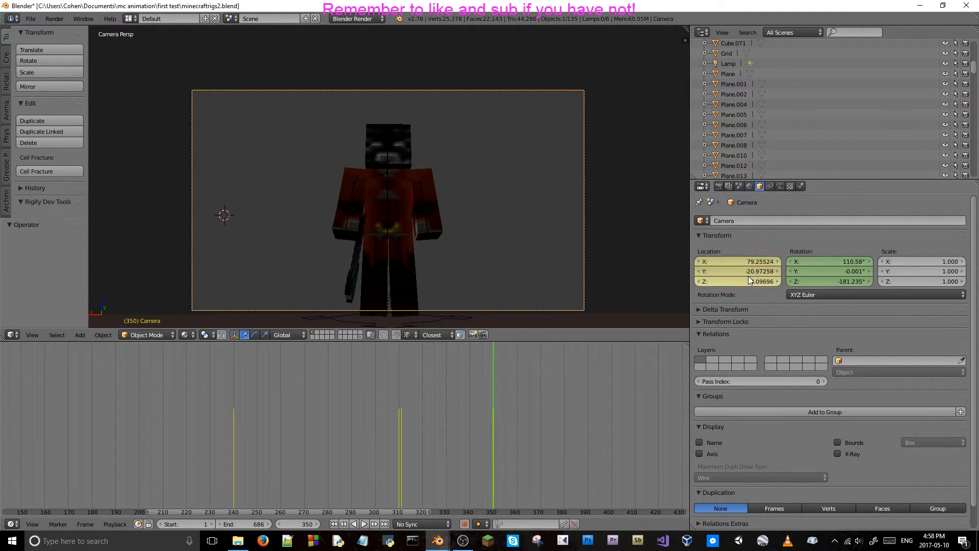
pyautogui.press('i')
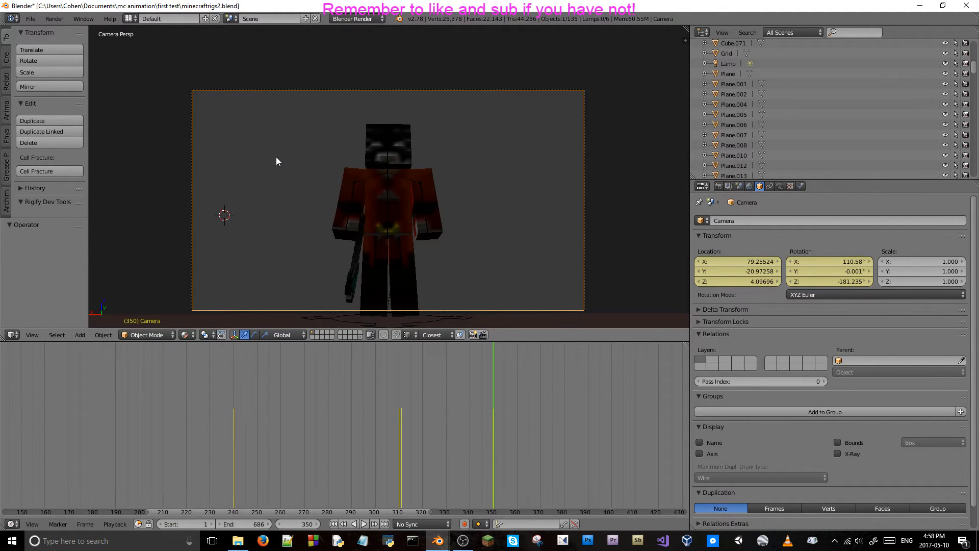
# Save the project over minecraftrigs2.blend and advance to frame 351.
pyautogui.hotkey('ctrl', 's')
pyautogui.click(373, 186)
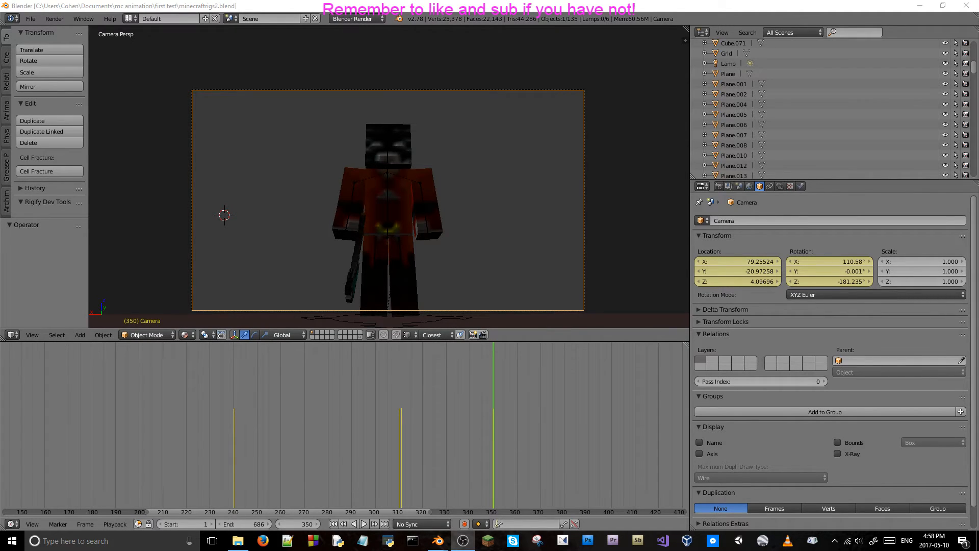
pyautogui.click(765, 451)
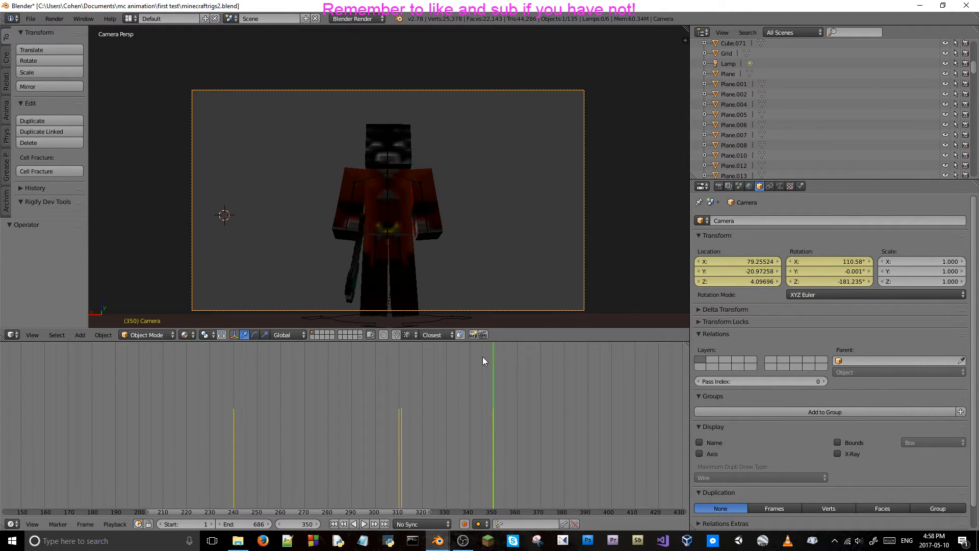
pyautogui.press('Right')
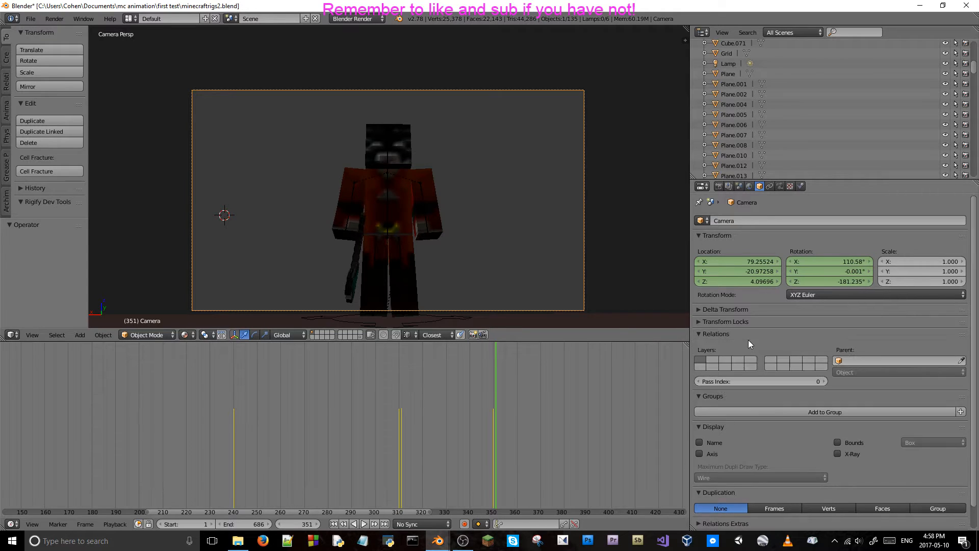
pyautogui.hotkey('shift', 'f')
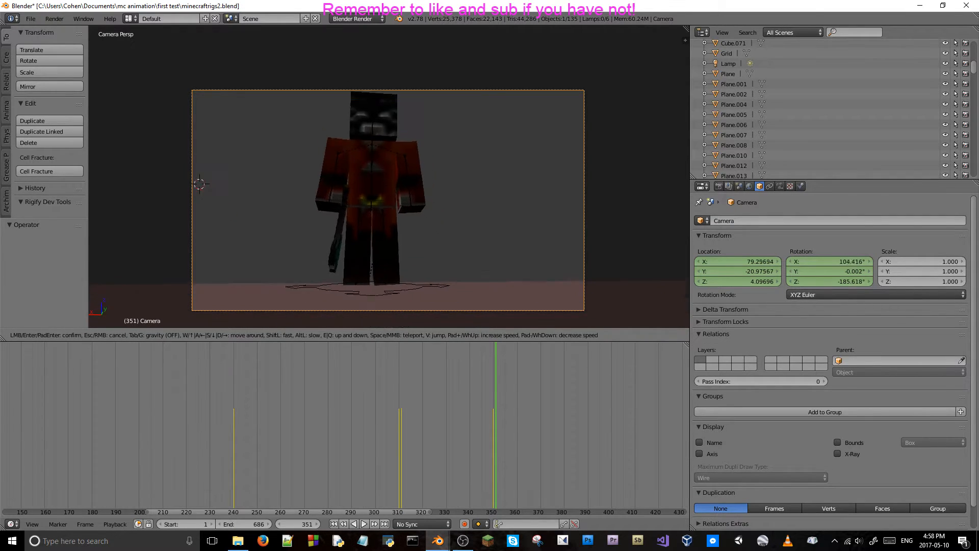
pyautogui.press('w')
pyautogui.press('e')
pyautogui.press('s')
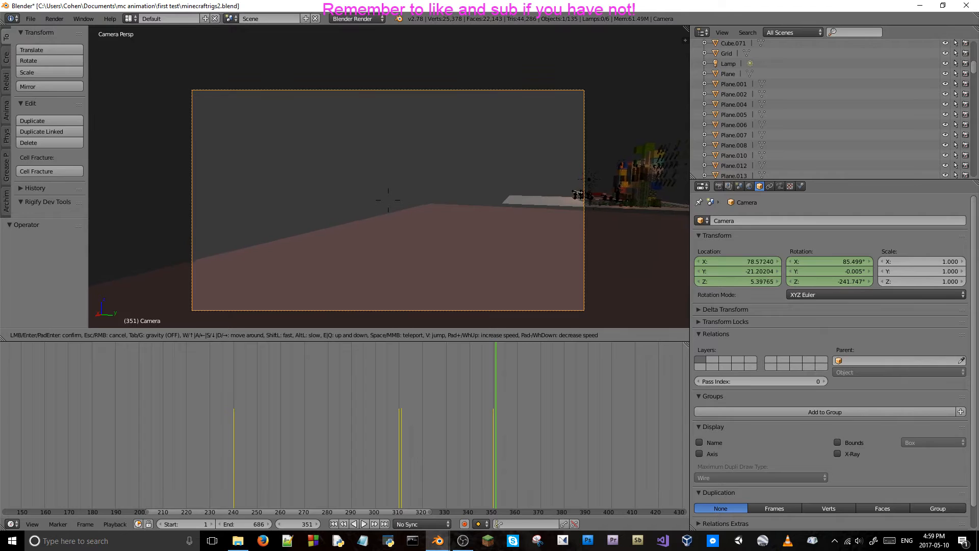
pyautogui.press('s')
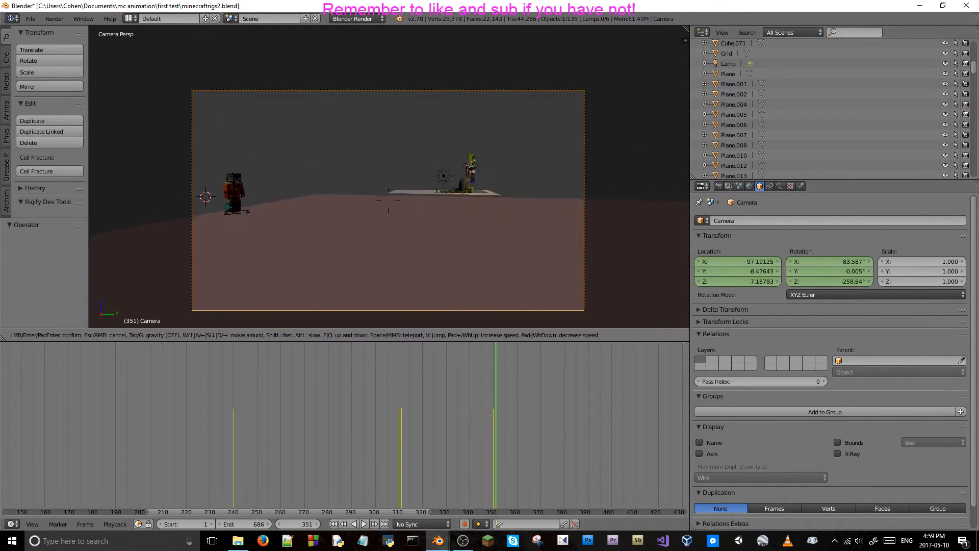
pyautogui.press('s')
pyautogui.press('d')
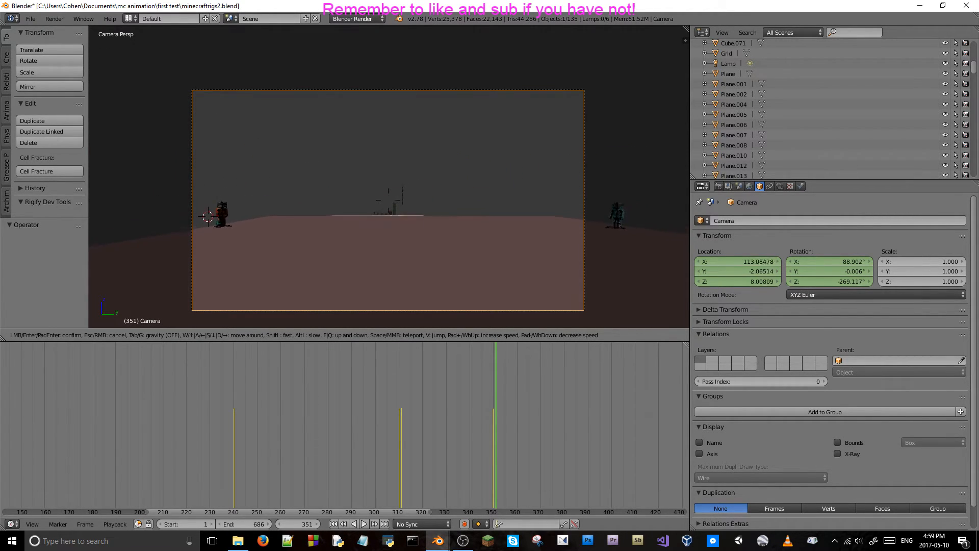
pyautogui.press('d')
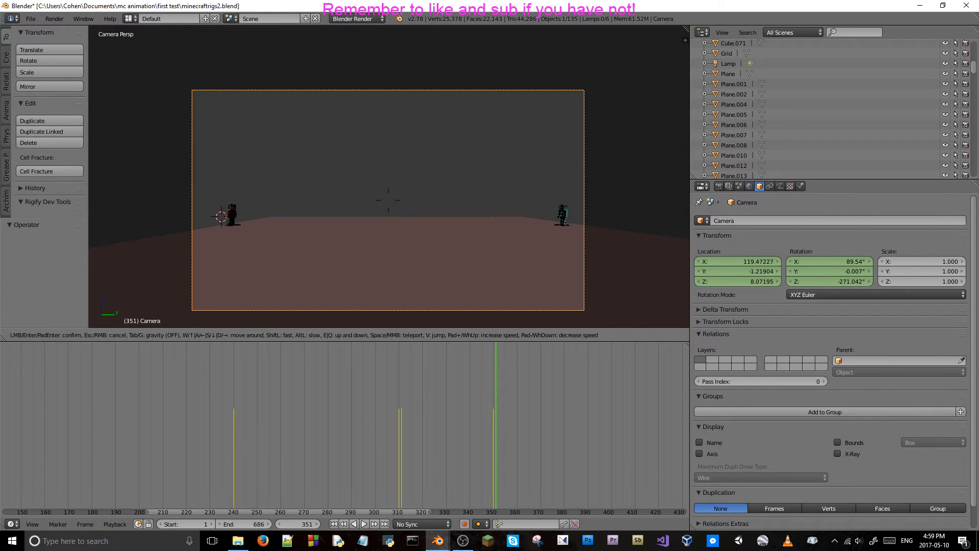
pyautogui.press('s')
pyautogui.press('q')
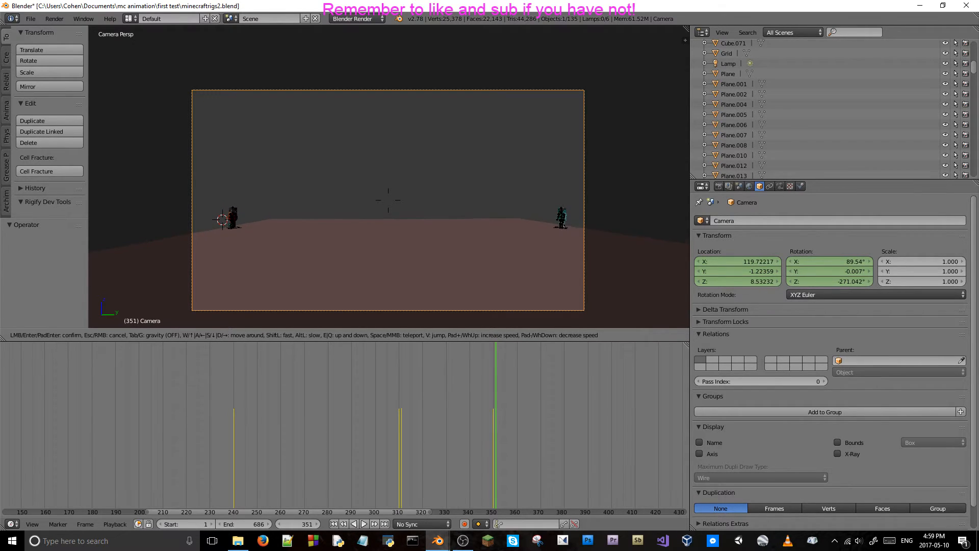
pyautogui.press('q')
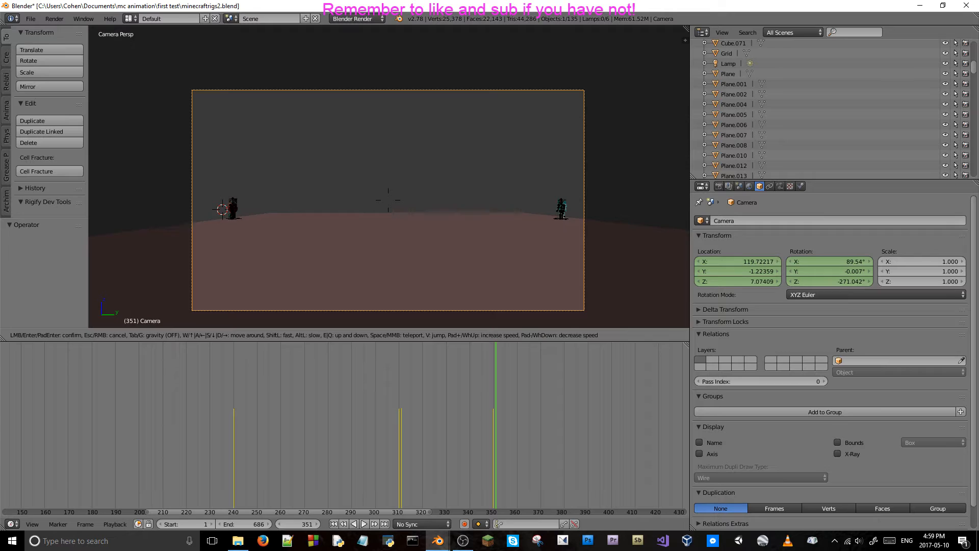
pyautogui.press('q')
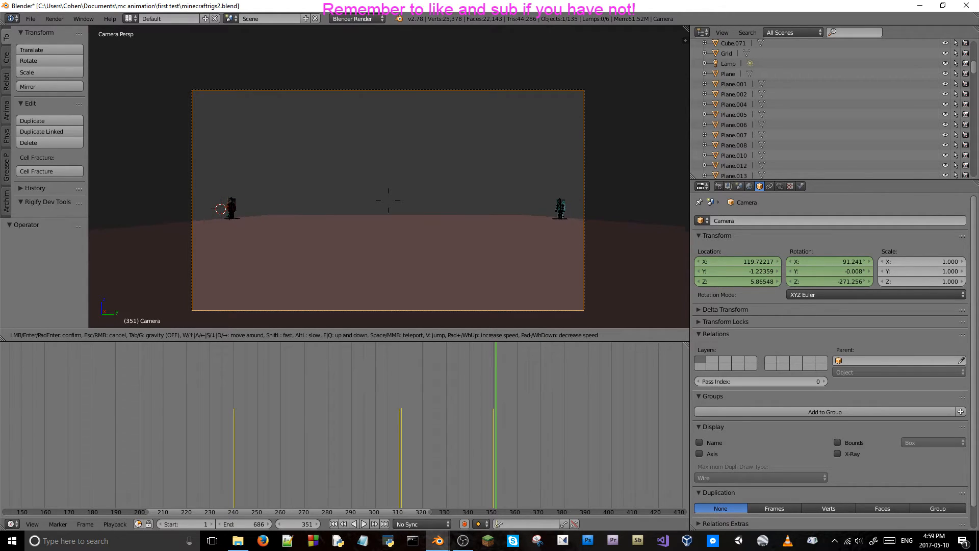
pyautogui.press('a')
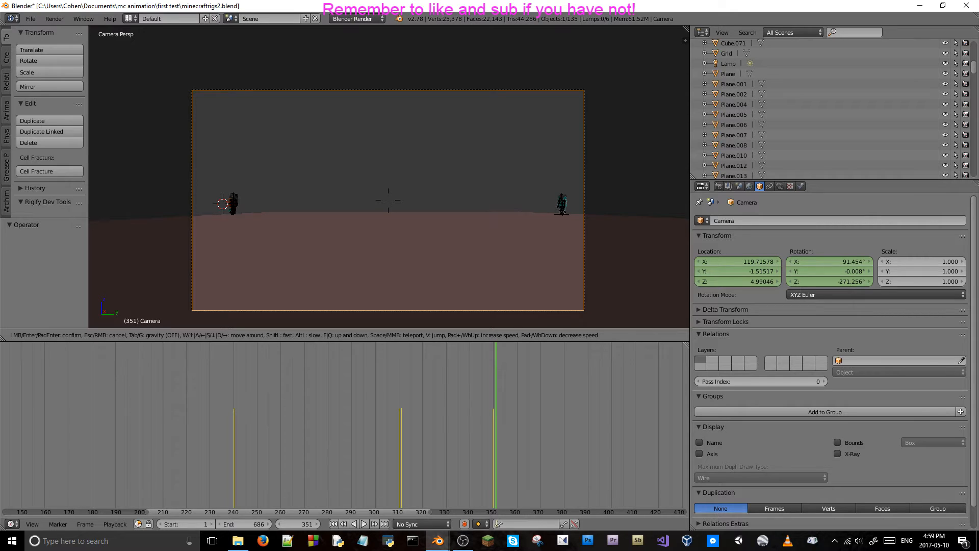
pyautogui.press('Escape')
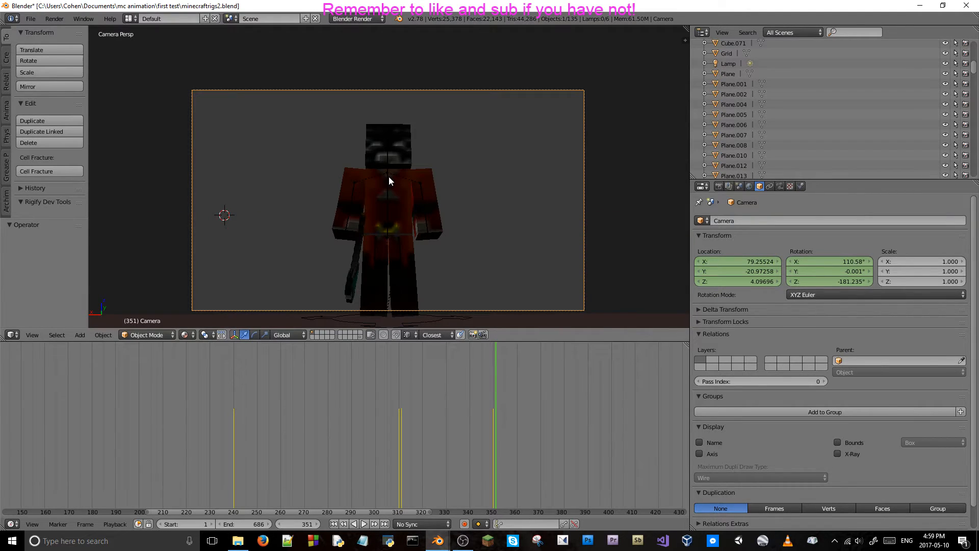
# At frame 351, fly the camera to a low, wide side view with both characters at opposite frame edges and preview it rendered.
pyautogui.hotkey('shift', 'f')
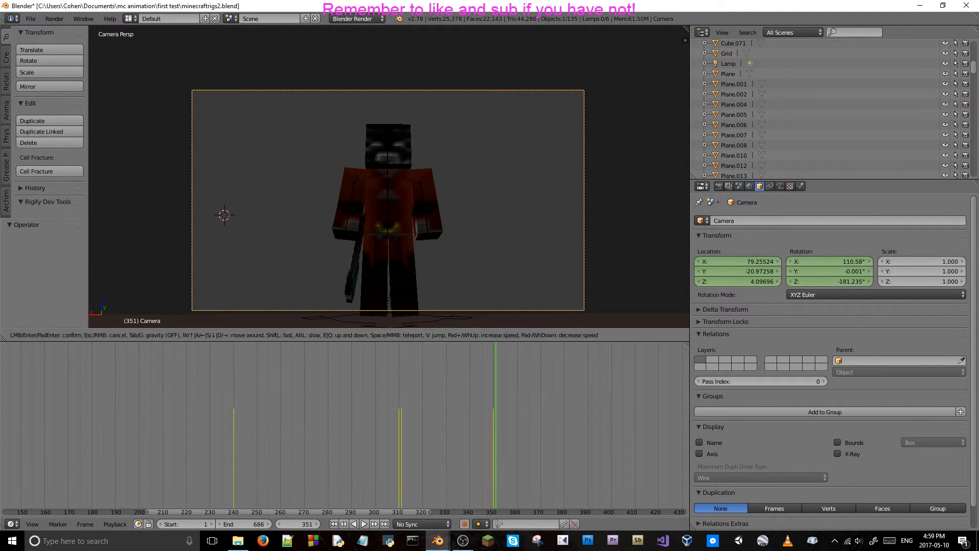
pyautogui.press('s')
pyautogui.press('w')
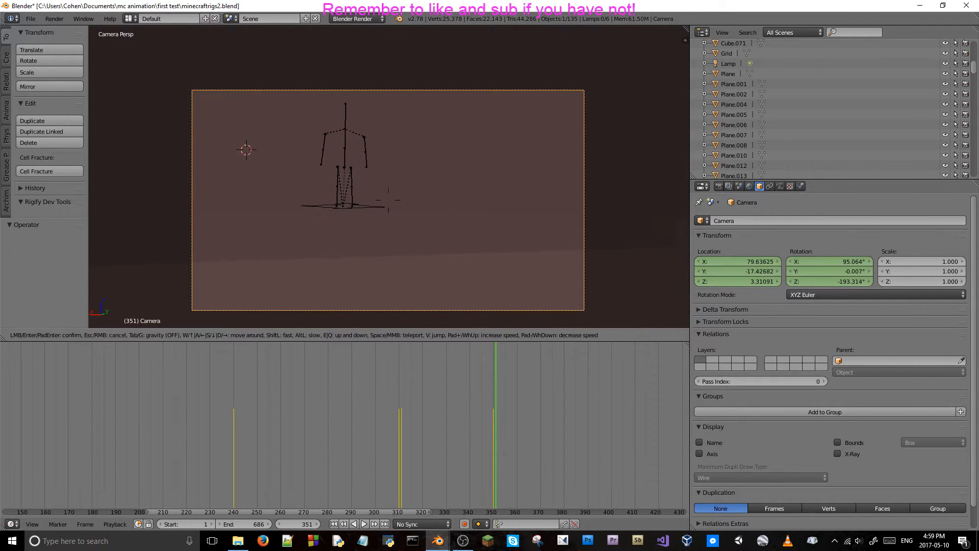
pyautogui.press('s')
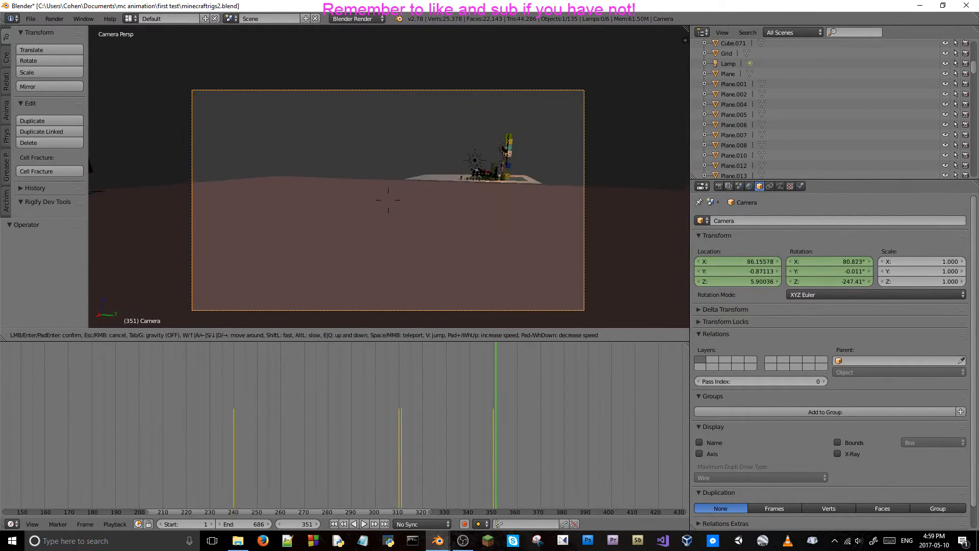
pyautogui.press('s')
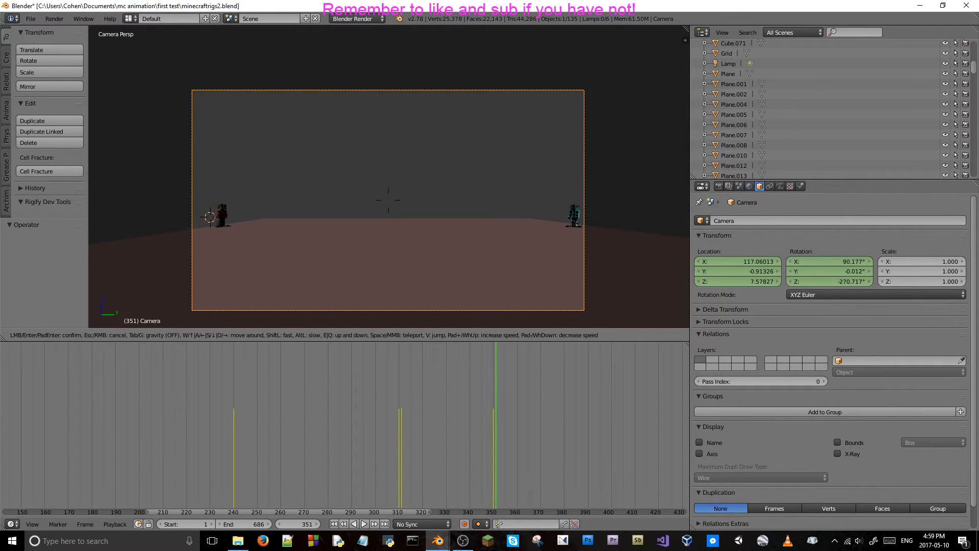
pyautogui.press('q')
pyautogui.press('q')
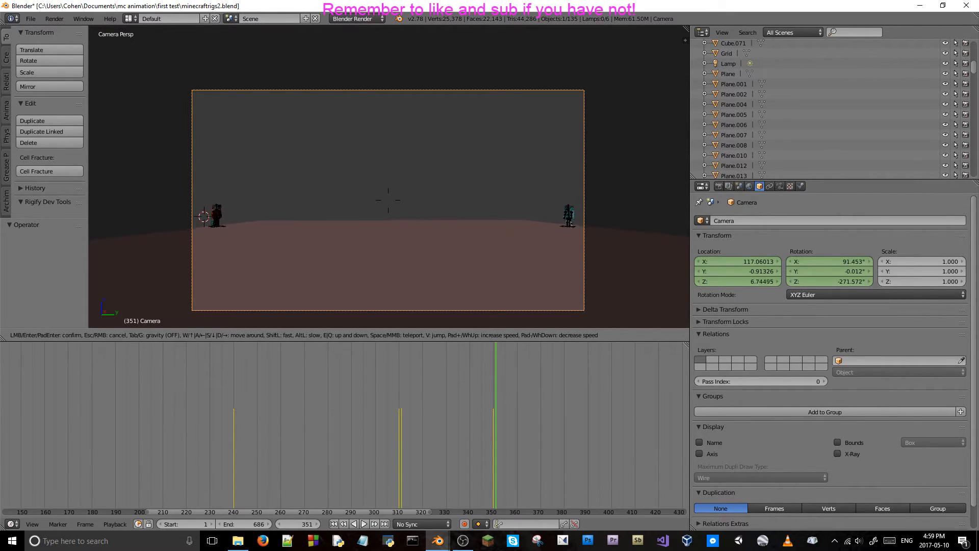
pyautogui.press('q')
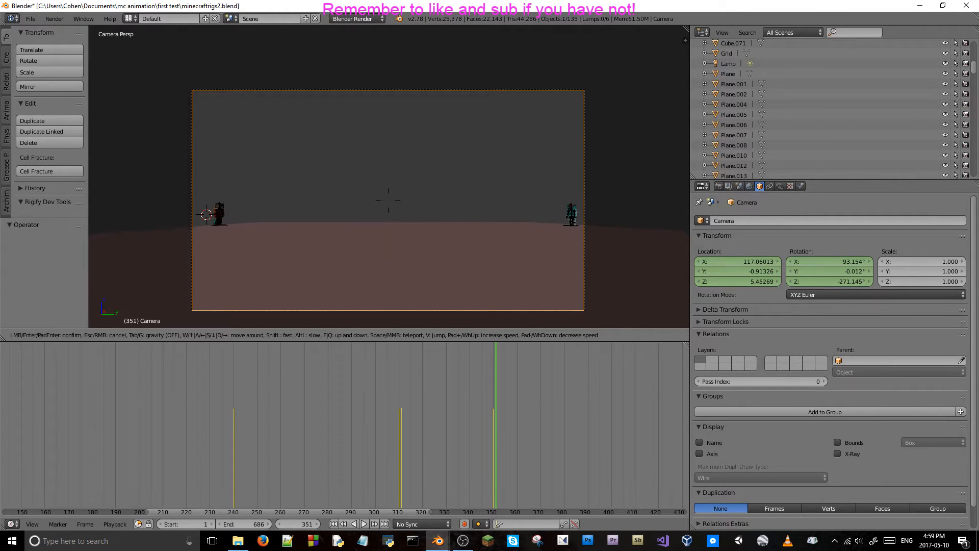
pyautogui.press('q')
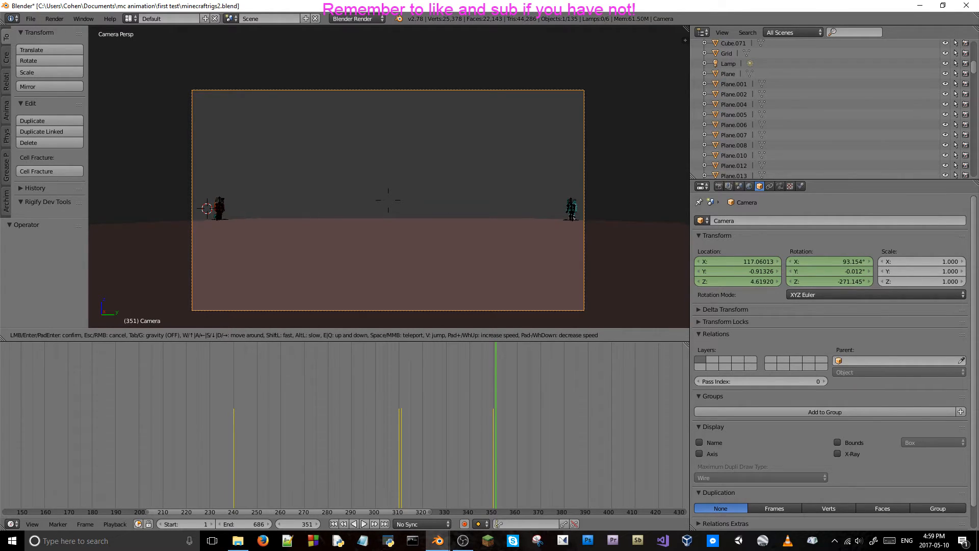
pyautogui.click(388, 176)
pyautogui.hotkey('shift', 'z')
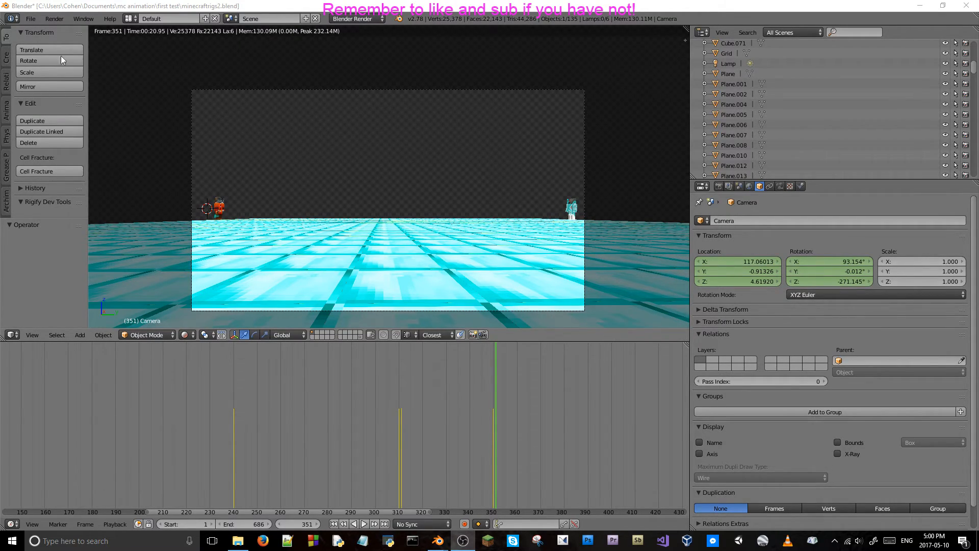
# Save the project file and keyframe the camera's location and rotation at frame 351.
pyautogui.click(30, 19)
pyautogui.click(61, 100)
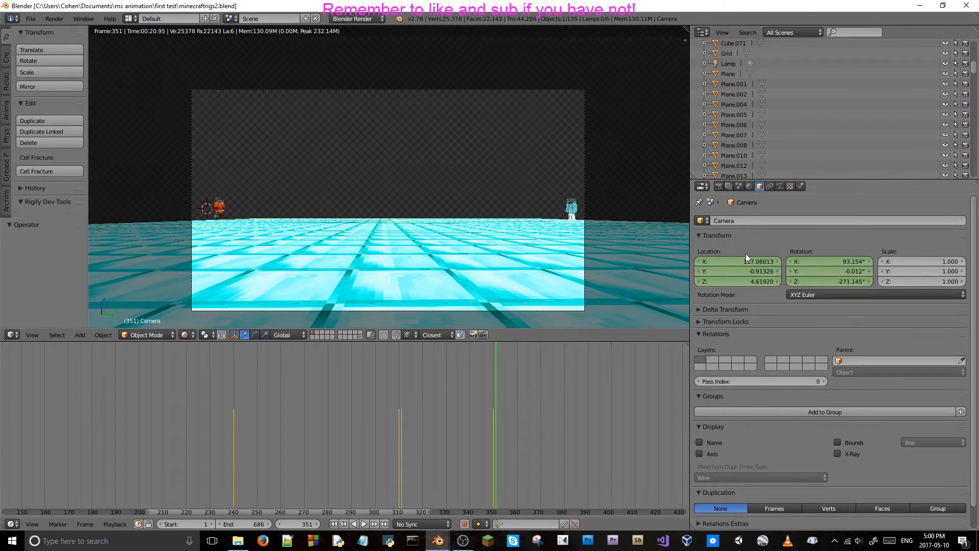
pyautogui.press('i')
pyautogui.press('i')
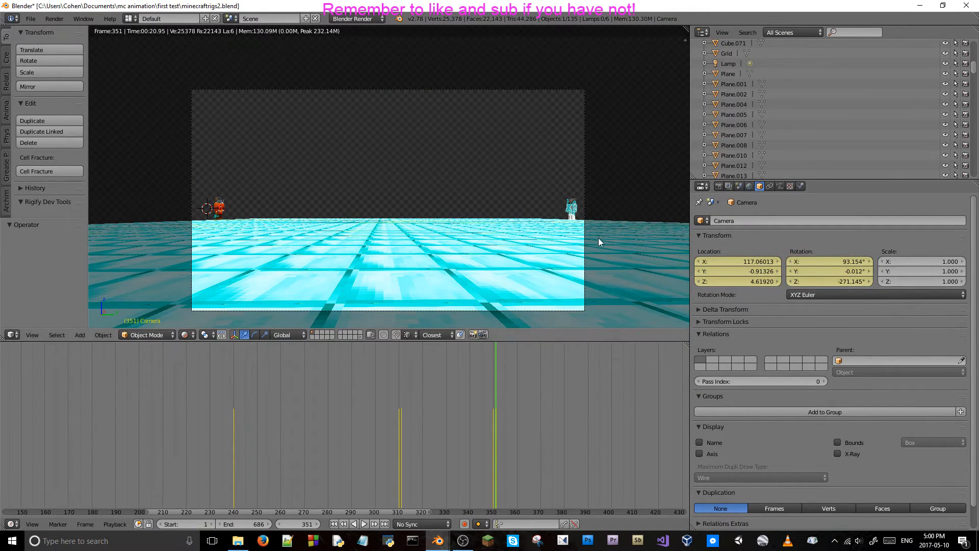
# Look through the viewport's display and shading options.
pyautogui.press('n')
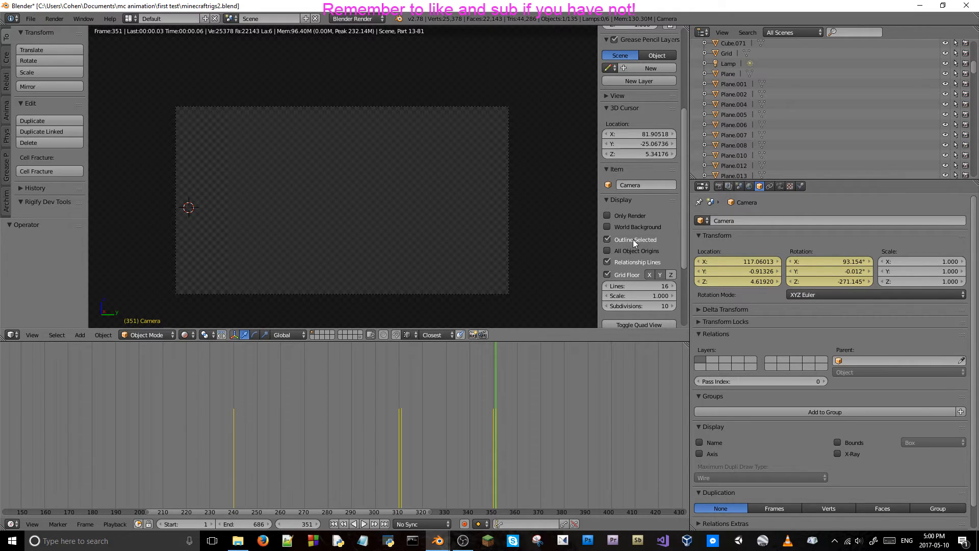
pyautogui.scroll(-5, 633, 240)
pyautogui.scroll(-2, 650, 299)
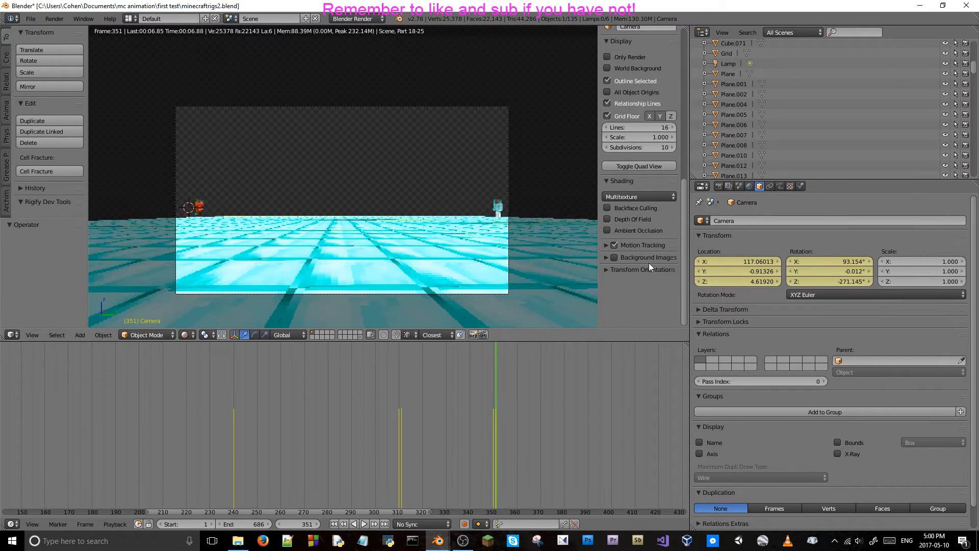
pyautogui.scroll(1, 651, 258)
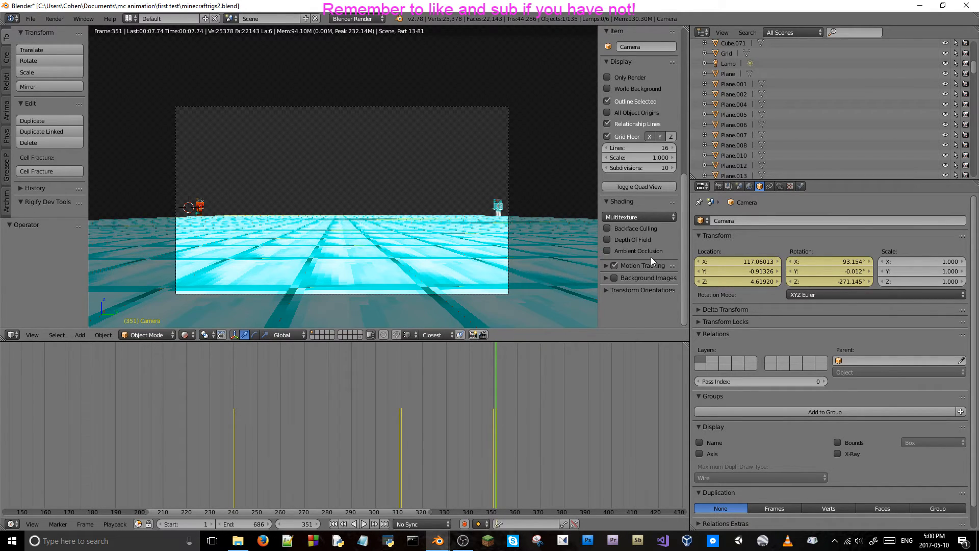
pyautogui.scroll(8, 648, 249)
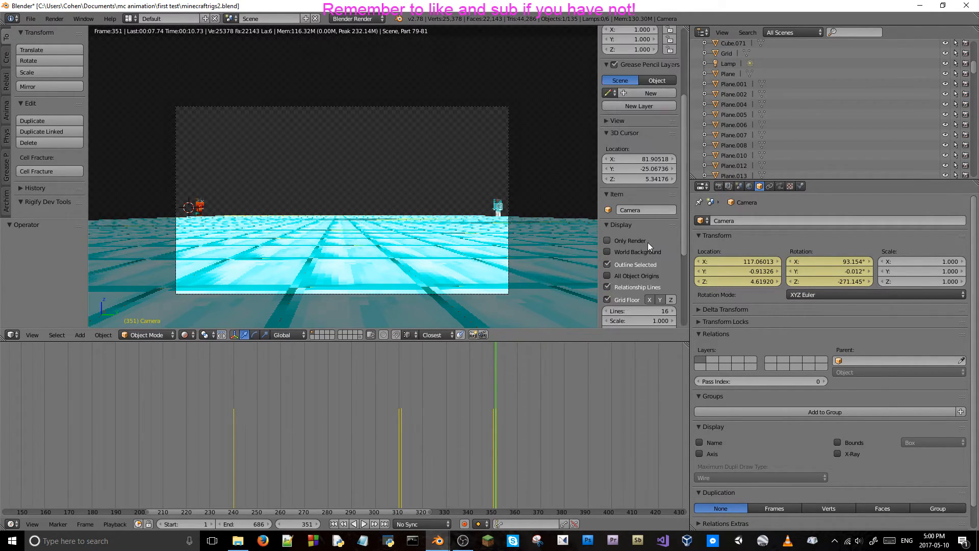
pyautogui.scroll(-6, 640, 205)
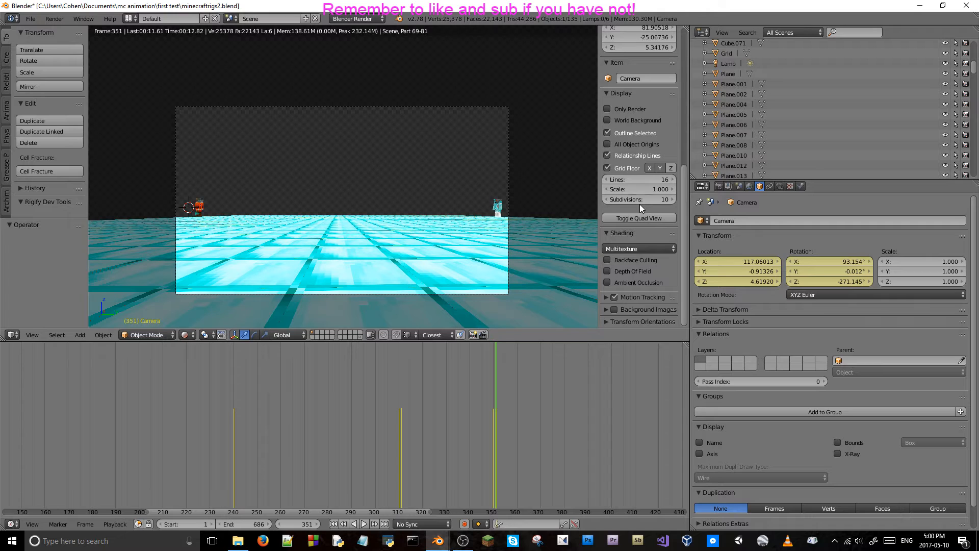
pyautogui.press('n')
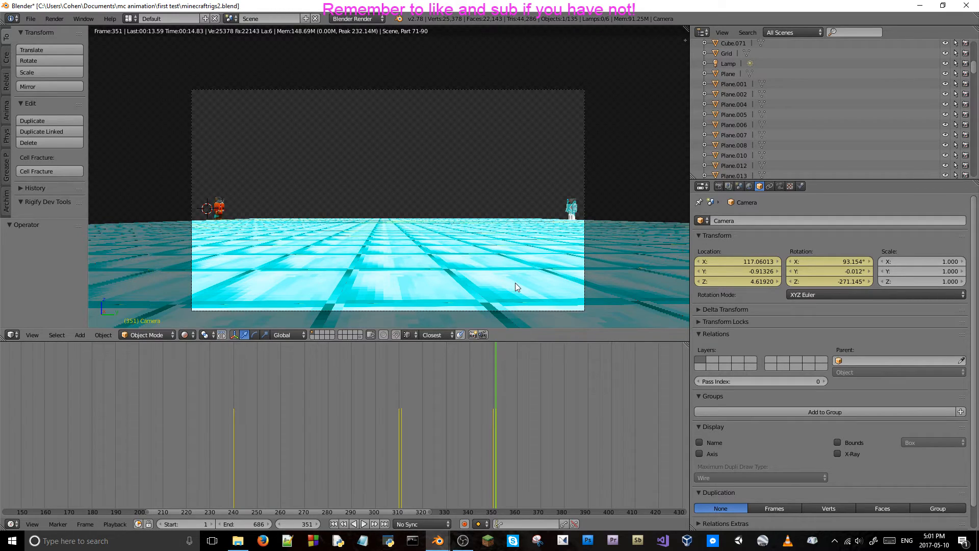
# Turn the camera slightly at frame 351 in fly mode and switch the viewport to solid shading.
pyautogui.hotkey('shift', 'f')
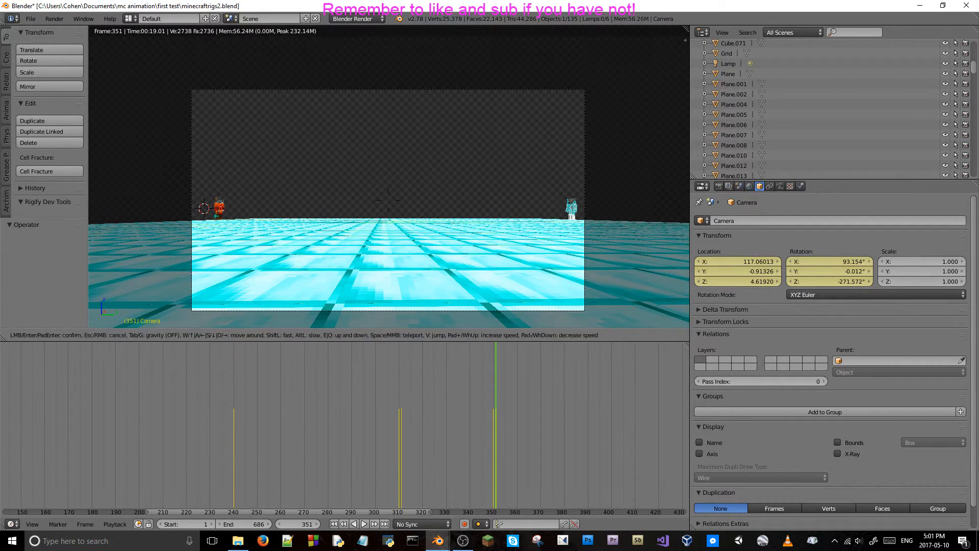
pyautogui.click(389, 177)
pyautogui.hotkey('shift', 'z')
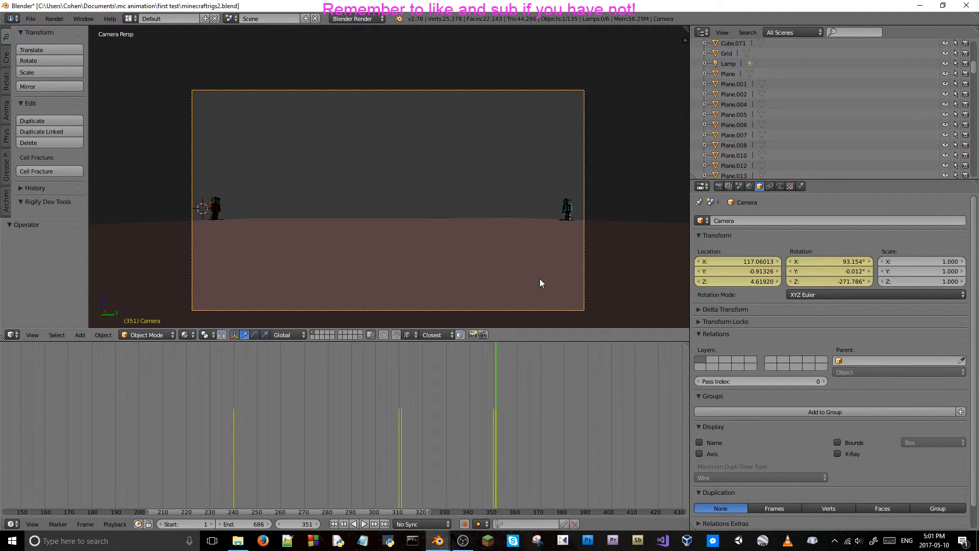
# Play the wide side shot forward to frame 370 and keyframe the camera's location and rotation there.
pyautogui.hotkey('alt', 'a')
pyautogui.press('Left')
pyautogui.press('Left')
pyautogui.press('Left')
pyautogui.press('Left')
pyautogui.press('Left')
pyautogui.press('Left')
pyautogui.press('Left')
pyautogui.press('Left')
pyautogui.press('Left')
pyautogui.press('Left')
pyautogui.press('Left')
pyautogui.press('Left')
pyautogui.press('Left')
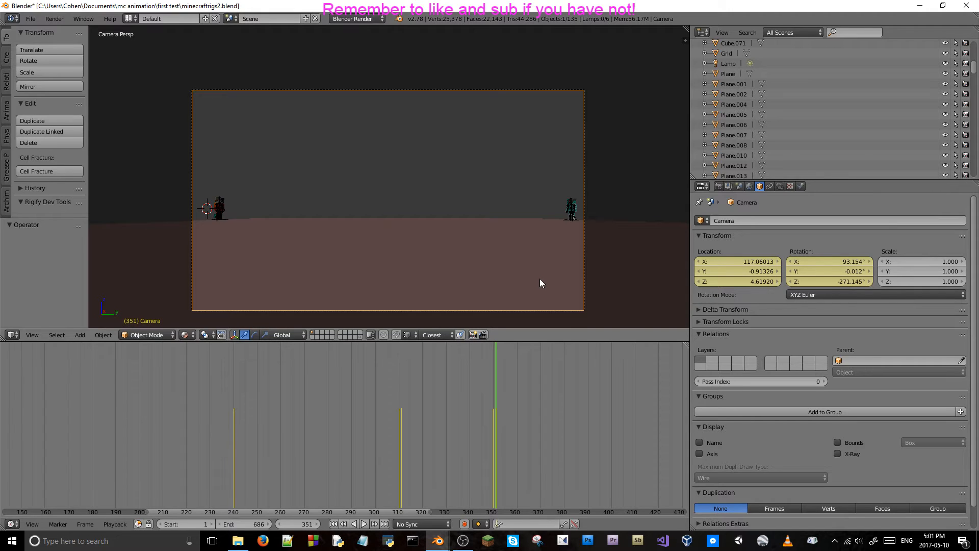
pyautogui.hotkey('alt', 'a')
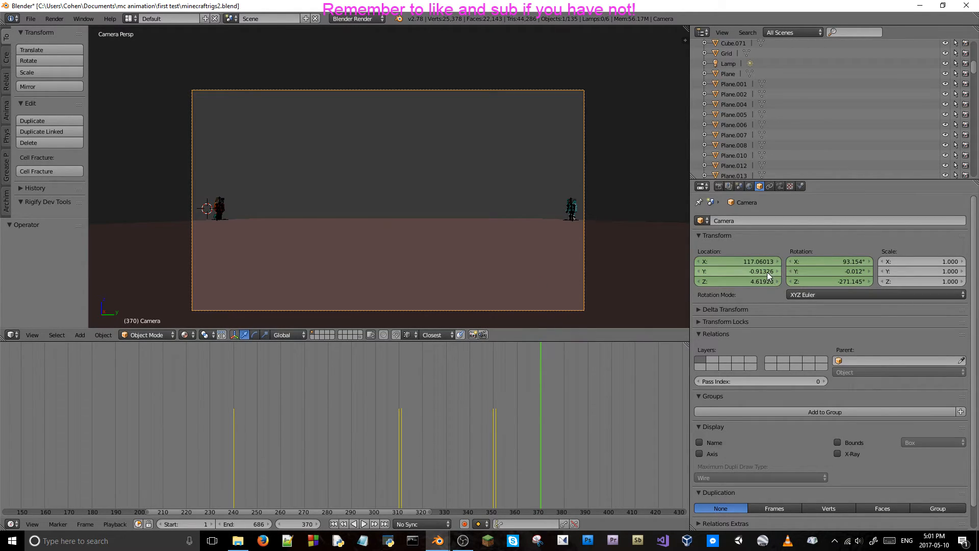
pyautogui.press('i')
pyautogui.press('i')
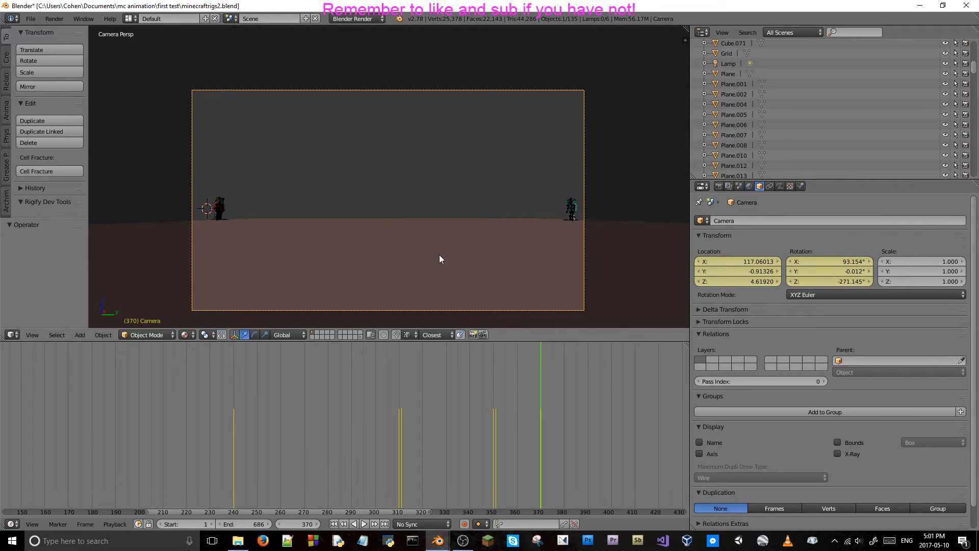
pyautogui.hotkey('shift', 'f')
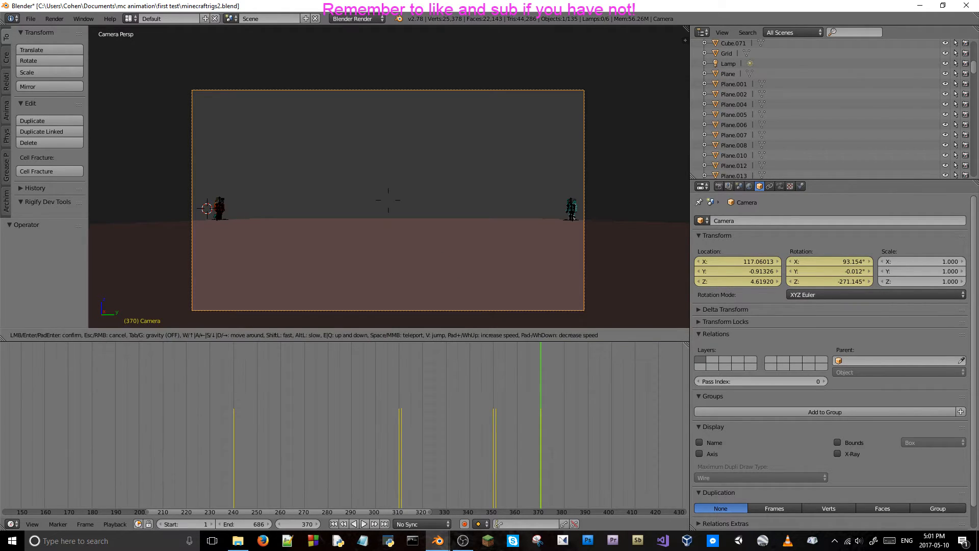
pyautogui.press('w')
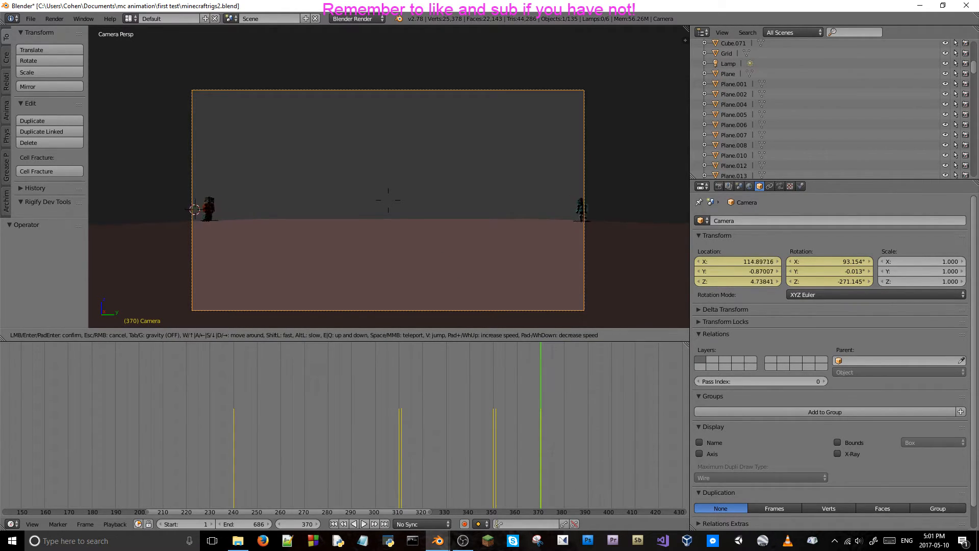
pyautogui.press('w')
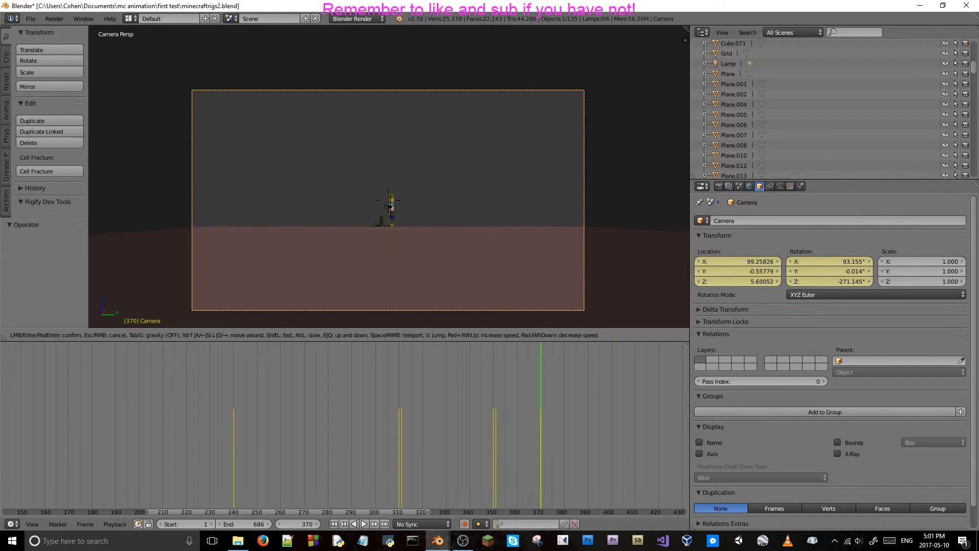
pyautogui.press('Escape')
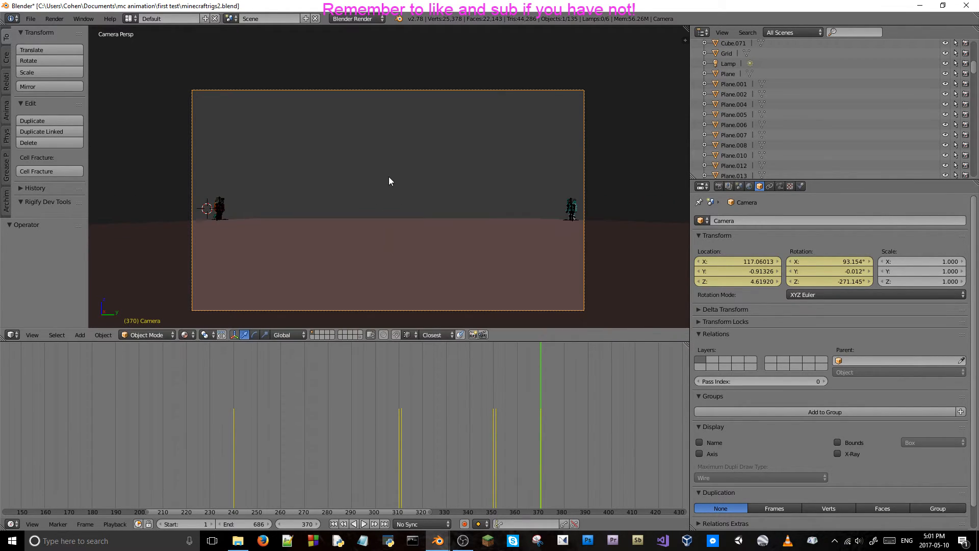
# Play back and forth beyond frame 370 to time the camera's forward move, stopping at frame 405.
pyautogui.hotkey('alt', 'a')
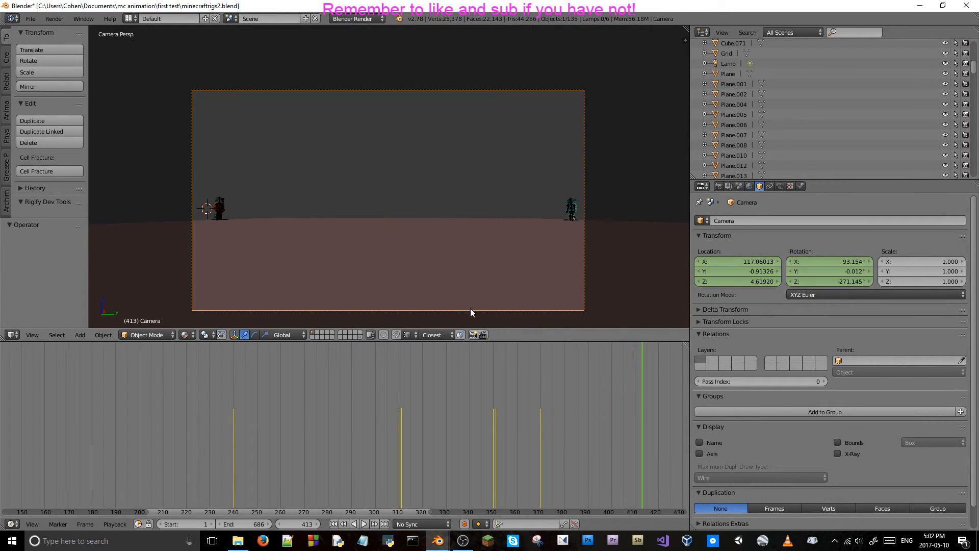
pyautogui.hotkey('alt', 'a')
pyautogui.moveTo(663, 417); pyautogui.dragTo(428, 421, button='middle')
pyautogui.hotkey('alt', 'a')
pyautogui.hotkey('alt', 'a')
pyautogui.press('Left')
pyautogui.press('Left')
pyautogui.press('Left')
pyautogui.press('Left')
pyautogui.press('Left')
pyautogui.press('Left')
pyautogui.press('Left')
pyautogui.press('Left')
pyautogui.press('Left')
pyautogui.press('Left')
pyautogui.press('Left')
pyautogui.press('Left')
pyautogui.press('Left')
pyautogui.press('Left')
pyautogui.press('Left')
pyautogui.press('Left')
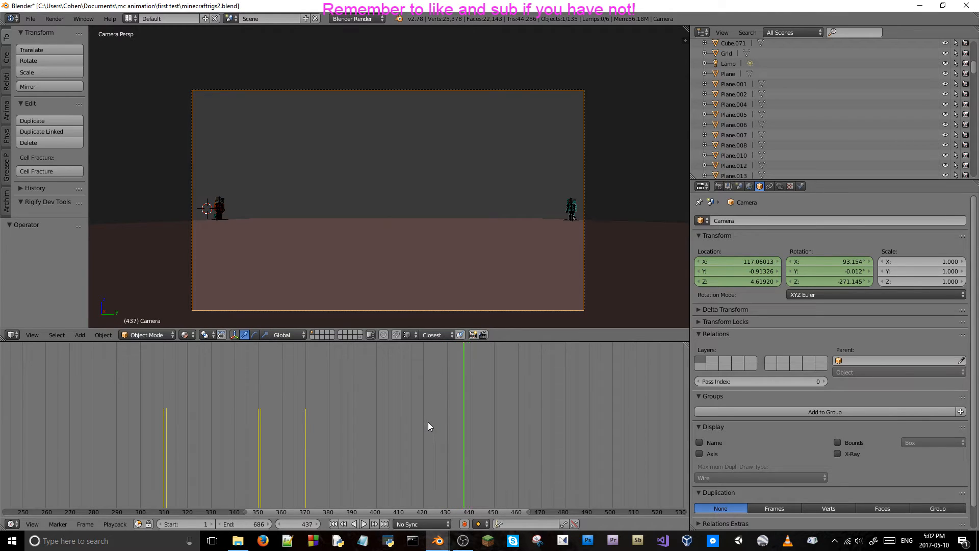
pyautogui.press('Left')
pyautogui.press('Left')
pyautogui.press('Left')
pyautogui.press('Left')
pyautogui.press('Left')
pyautogui.press('Left')
pyautogui.press('Left')
pyautogui.press('Left')
pyautogui.press('Left')
pyautogui.press('Left')
pyautogui.press('Left')
pyautogui.press('Left')
pyautogui.press('Left')
pyautogui.press('Left')
pyautogui.press('Left')
pyautogui.press('Left')
pyautogui.press('Left')
pyautogui.press('Left')
pyautogui.press('Left')
pyautogui.press('Left')
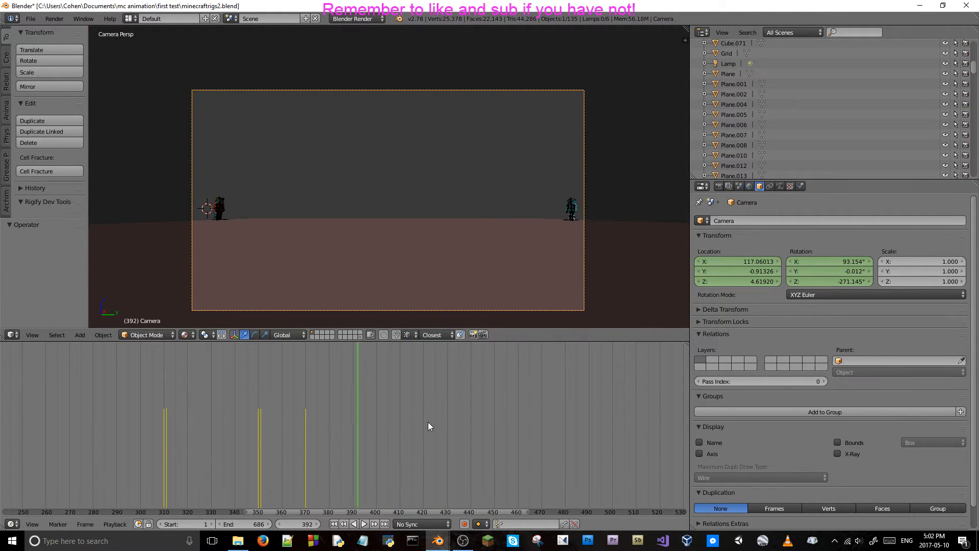
pyautogui.press('Right')
pyautogui.press('Right')
pyautogui.press('Right')
pyautogui.press('Right')
pyautogui.press('Right')
pyautogui.press('Right')
pyautogui.press('Right')
pyautogui.press('Right')
pyautogui.press('Right')
pyautogui.press('Right')
pyautogui.press('Right')
pyautogui.press('Right')
pyautogui.press('Right')
pyautogui.press('Right')
pyautogui.press('Right')
pyautogui.press('Right')
pyautogui.press('Right')
pyautogui.press('Right')
pyautogui.press('Right')
pyautogui.press('Right')
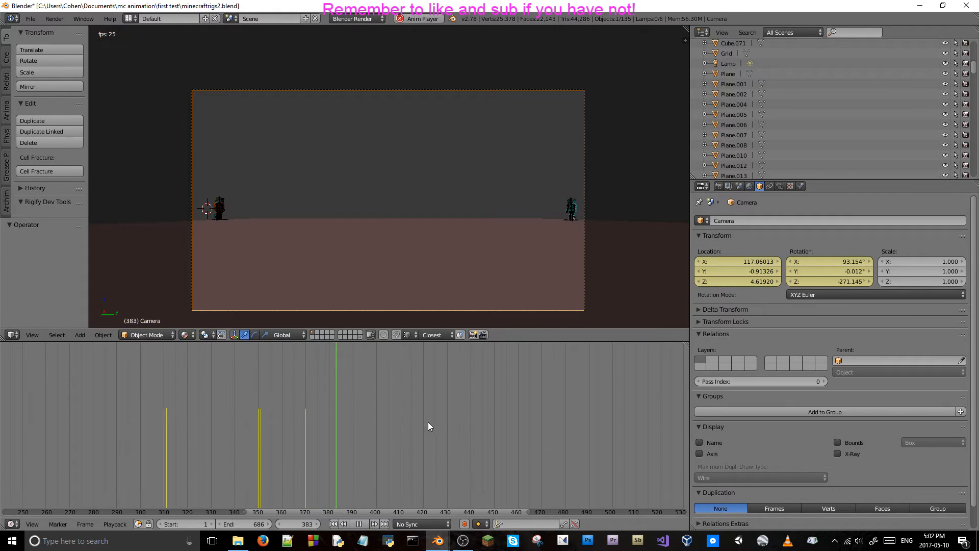
pyautogui.press('Right')
pyautogui.press('Right')
pyautogui.press('Right')
pyautogui.press('Right')
pyautogui.press('Right')
pyautogui.press('Right')
pyautogui.press('Right')
pyautogui.press('Right')
pyautogui.press('Right')
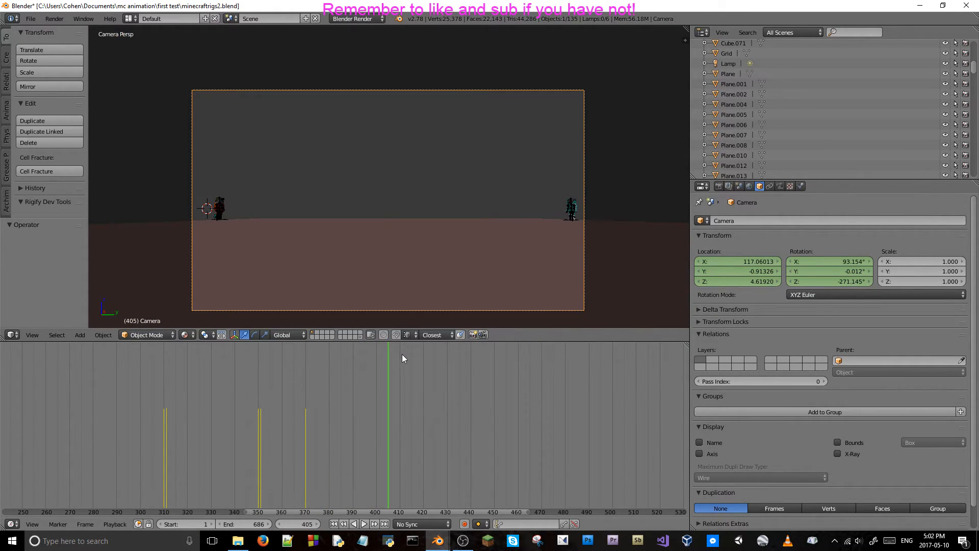
# At frame 405, fly the camera straight forward between the two characters to an X location of about 87.3.
pyautogui.hotkey('shift', 'f')
pyautogui.press('w')
pyautogui.press('w')
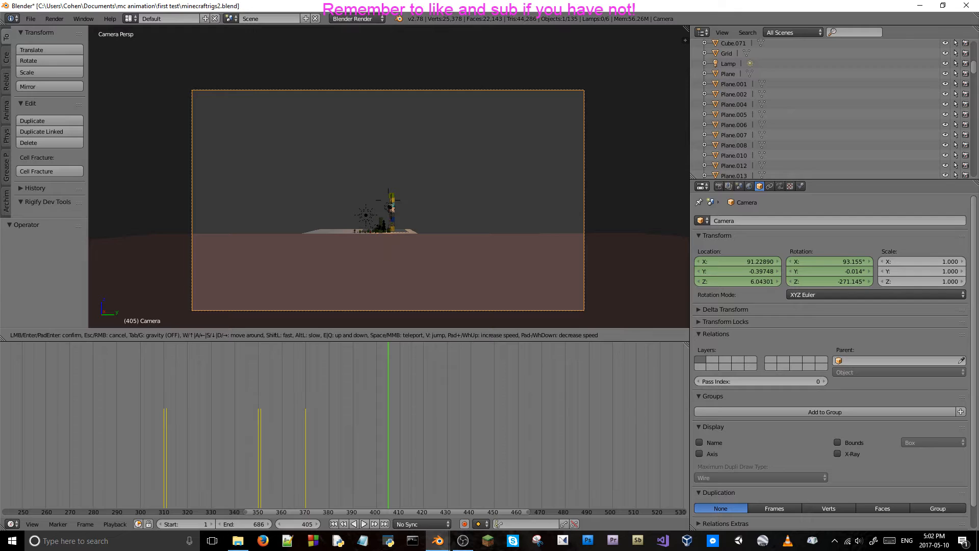
pyautogui.press('w')
pyautogui.press('w')
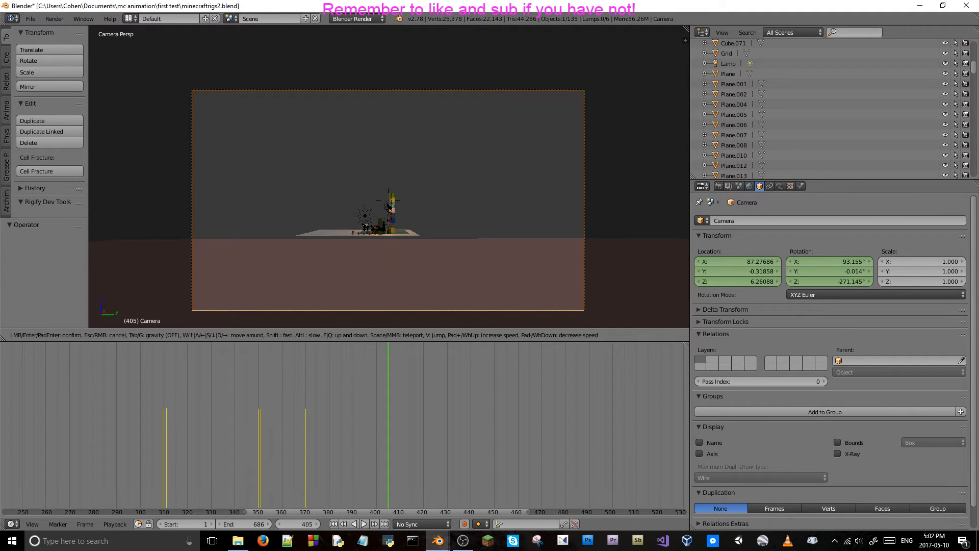
pyautogui.click(389, 176)
# Keyframe the camera's location and rotation at frame 405 and save the project over minecraftrigs2.blend.
pyautogui.scroll(-3, 453, 182)
pyautogui.moveTo(453, 183); pyautogui.dragTo(450, 260, button='middle')
pyautogui.scroll(-5, 449, 198)
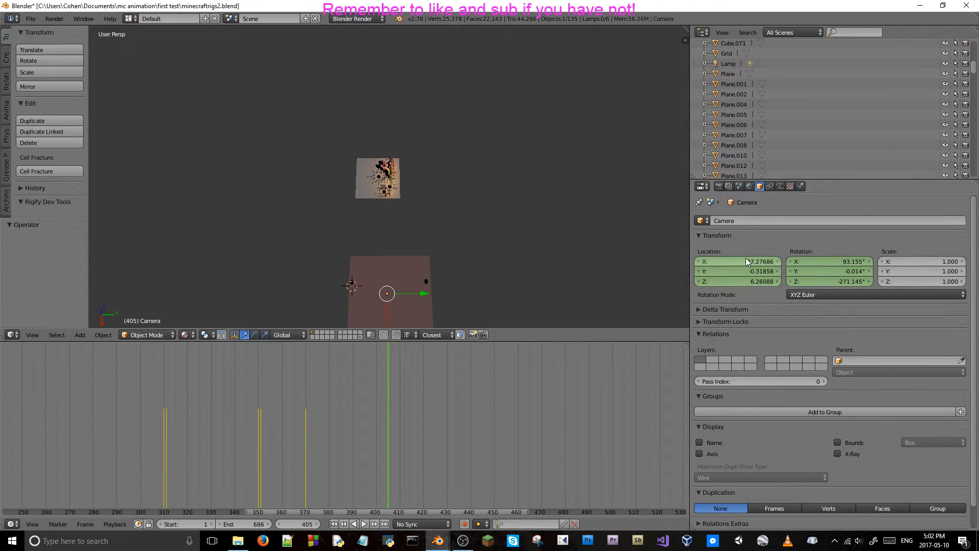
pyautogui.press('i')
pyautogui.press('i')
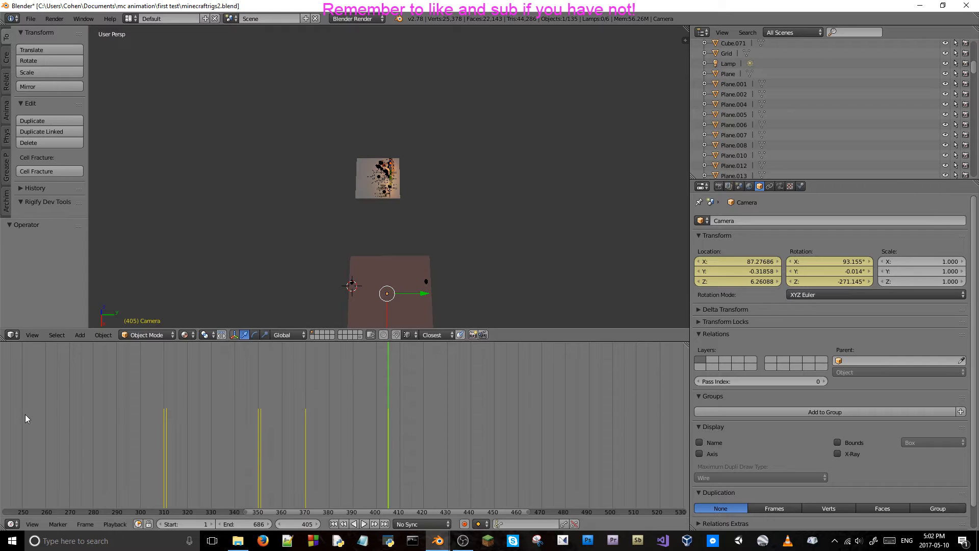
pyautogui.hotkey('ctrl', 's')
pyautogui.click(447, 153)
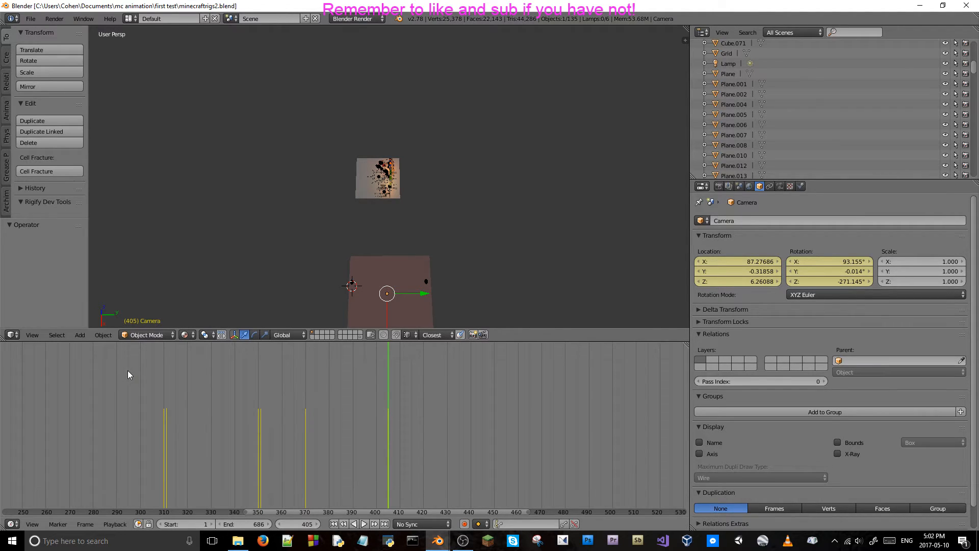
# Play the whole animation from frame 0 through the camera to review all the shots.
pyautogui.moveTo(127, 375); pyautogui.dragTo(98, 395, button='middle')
pyautogui.scroll(-6, 171, 357)
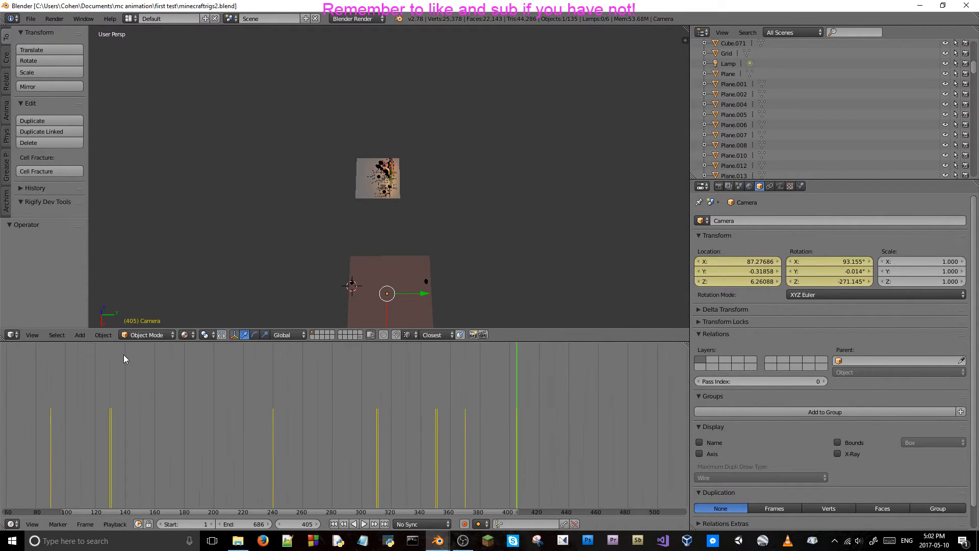
pyautogui.scroll(2, 197, 385)
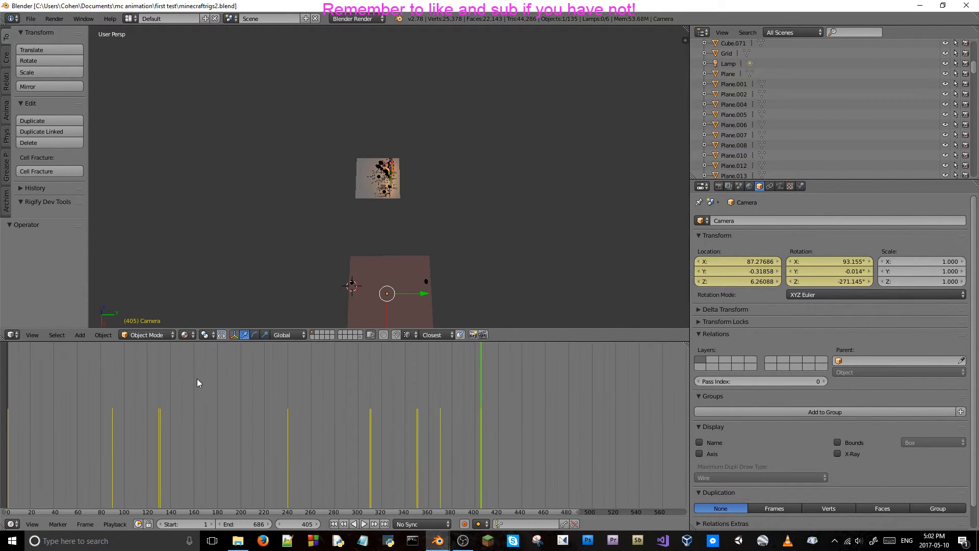
pyautogui.scroll(-2, 195, 393)
pyautogui.click(120, 388)
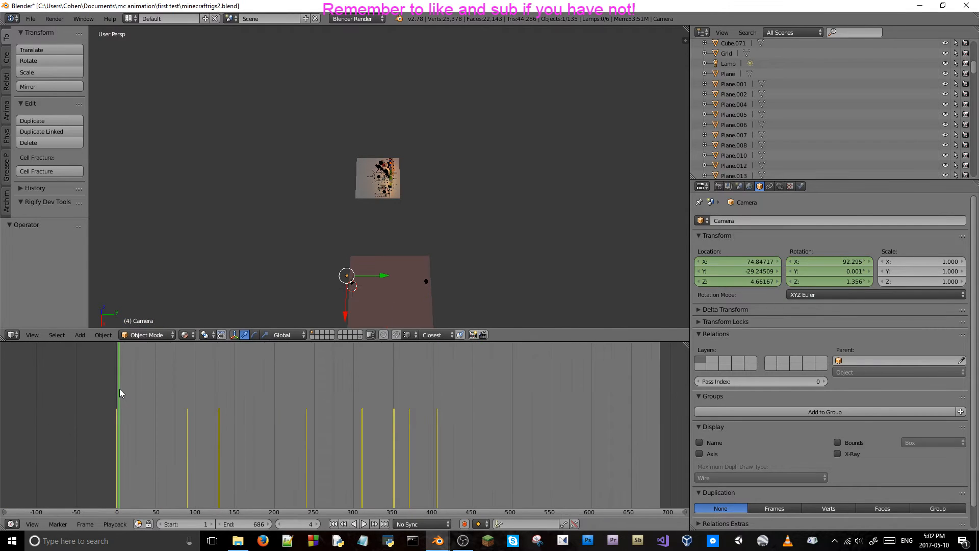
pyautogui.press('KP_0')
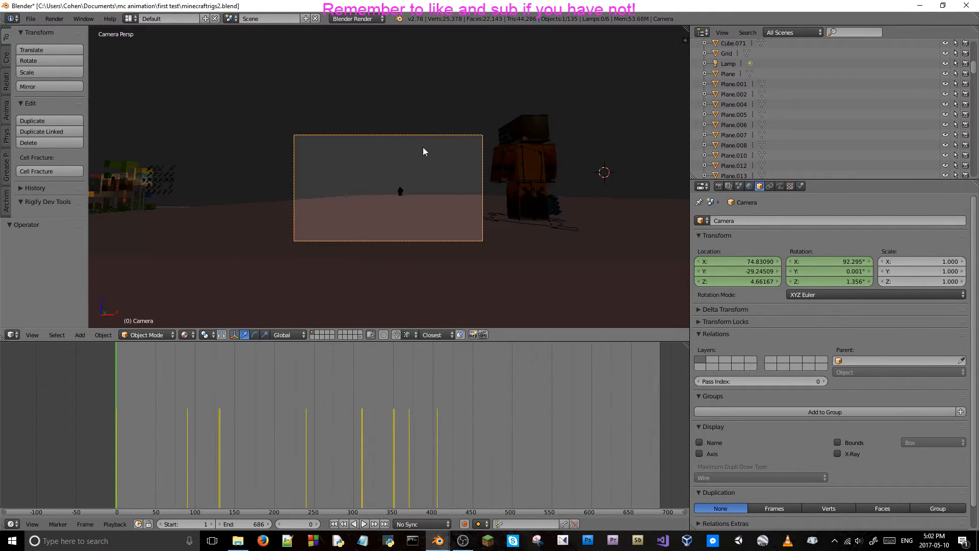
pyautogui.scroll(3, 401, 208)
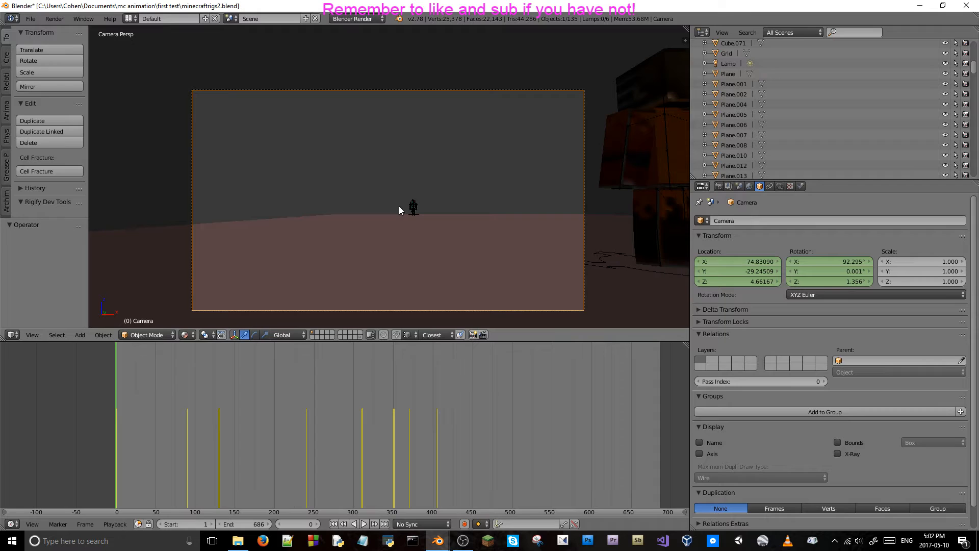
pyautogui.hotkey('alt', 'a')
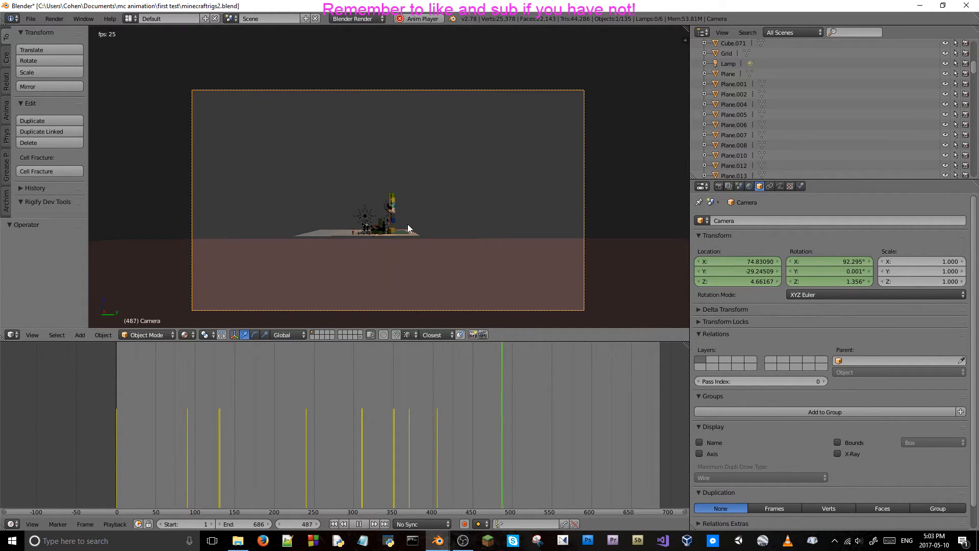
pyautogui.hotkey('alt', 'a')
# Go to frame 14 and fly the view out of the camera to a close position behind the orange character.
pyautogui.click(113, 418)
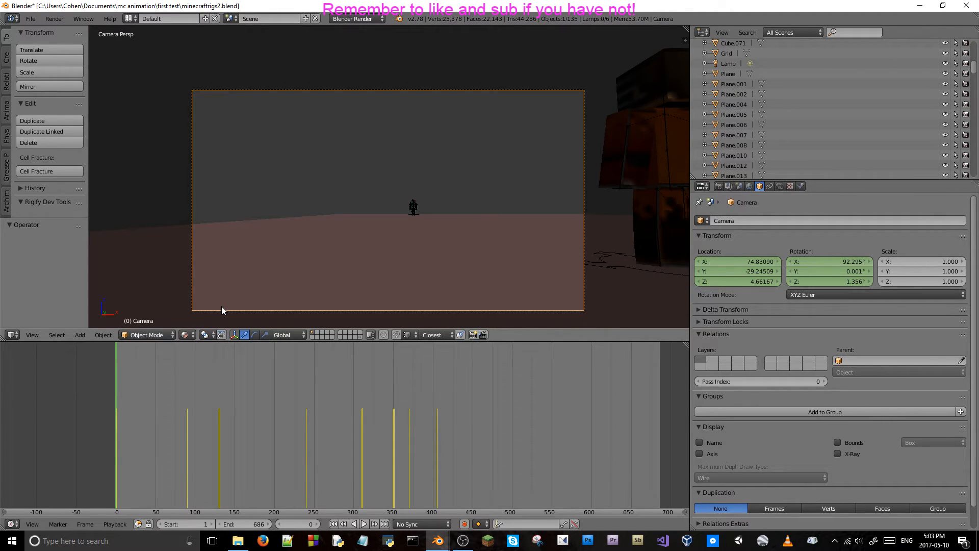
pyautogui.moveTo(117, 375)
pyautogui.mouseDown()
pyautogui.moveTo(142, 380)
pyautogui.moveTo(128, 380)
pyautogui.mouseUp()
pyautogui.moveTo(369, 283); pyautogui.dragTo(421, 212, button='middle')
pyautogui.scroll(5, 424, 213)
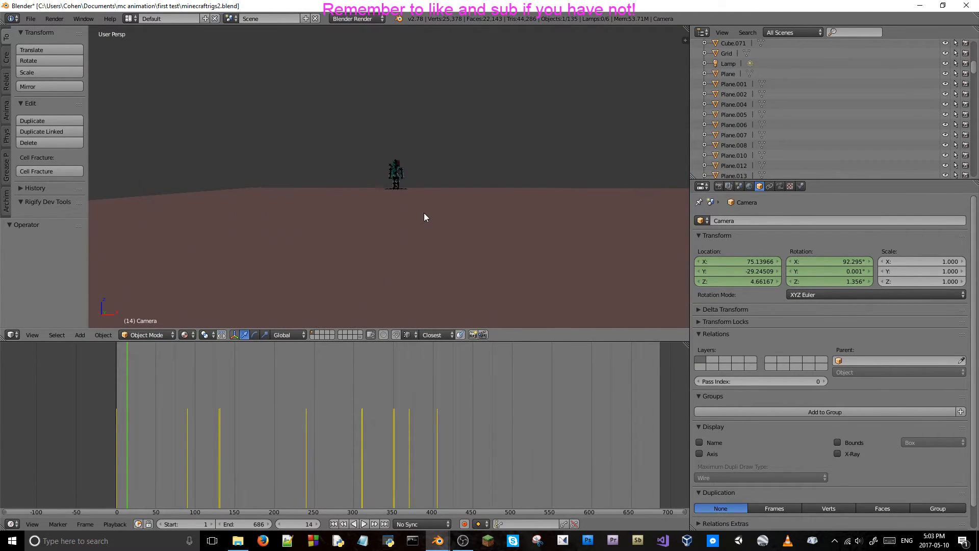
pyautogui.hotkey('shift', 'f')
pyautogui.press('s')
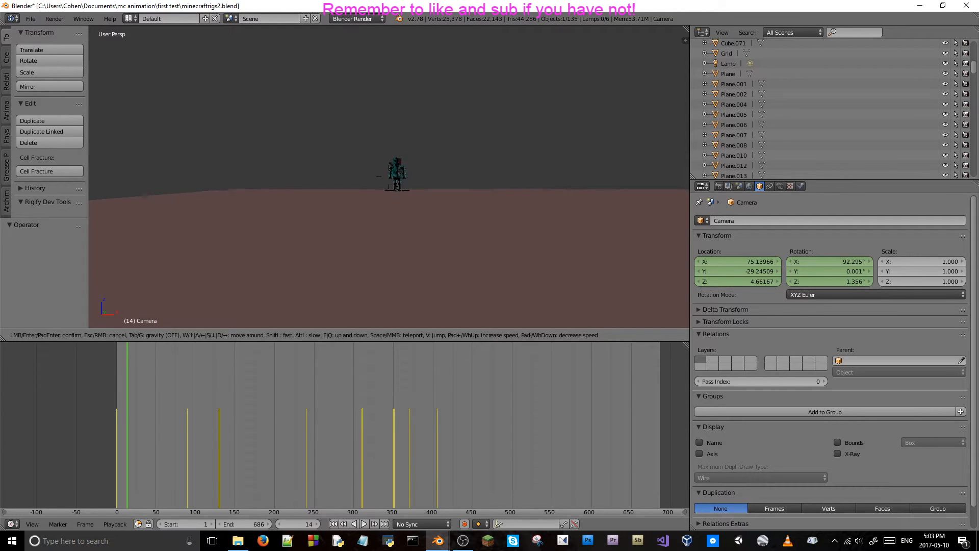
pyautogui.press('s')
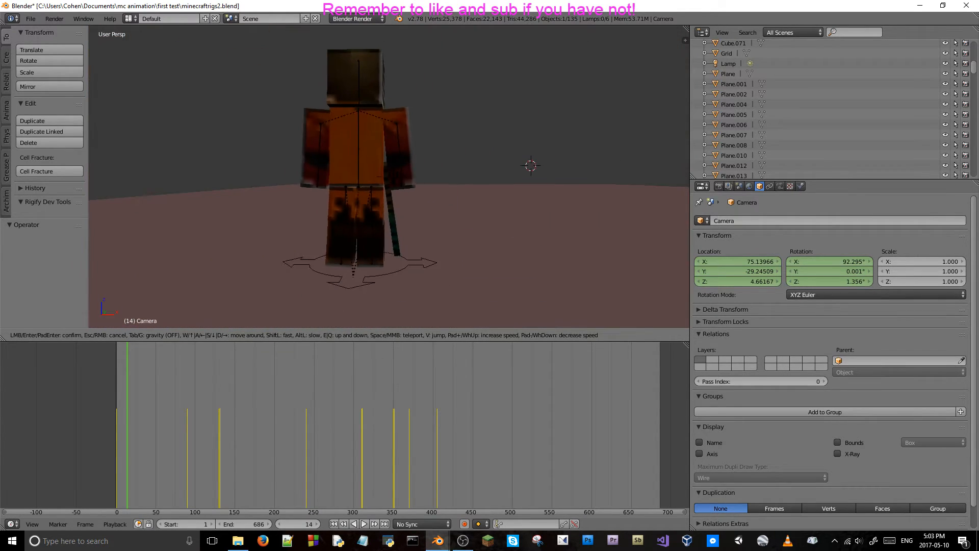
pyautogui.press('w')
pyautogui.press('w')
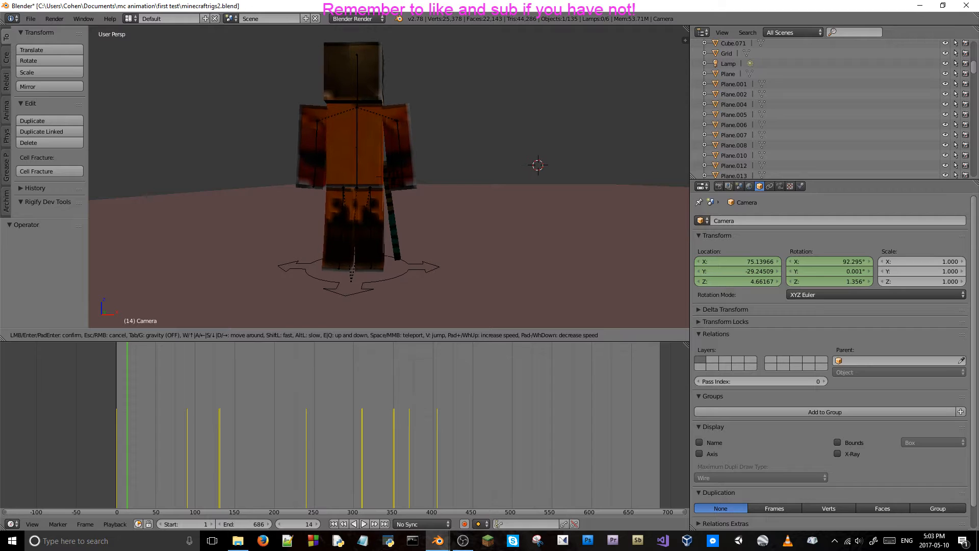
pyautogui.press('w')
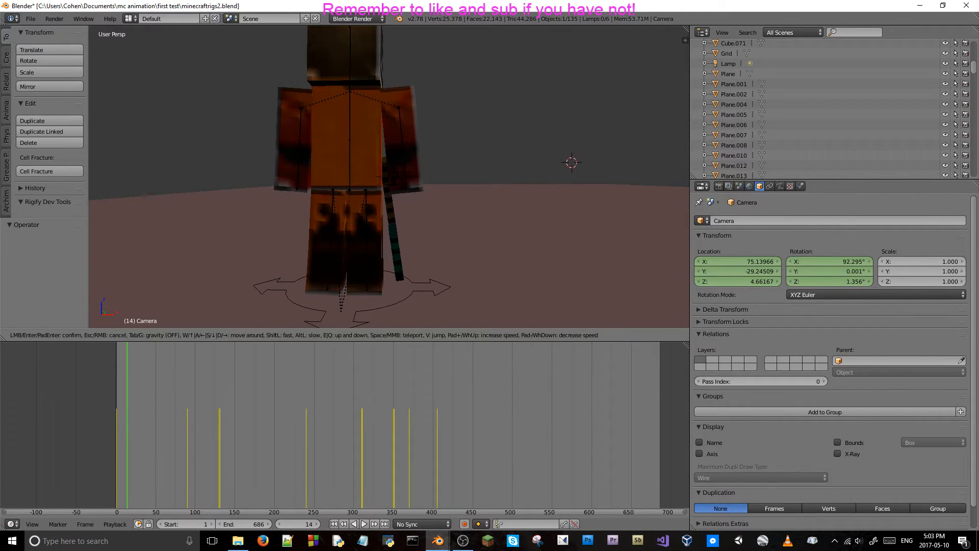
pyautogui.click(249, 118)
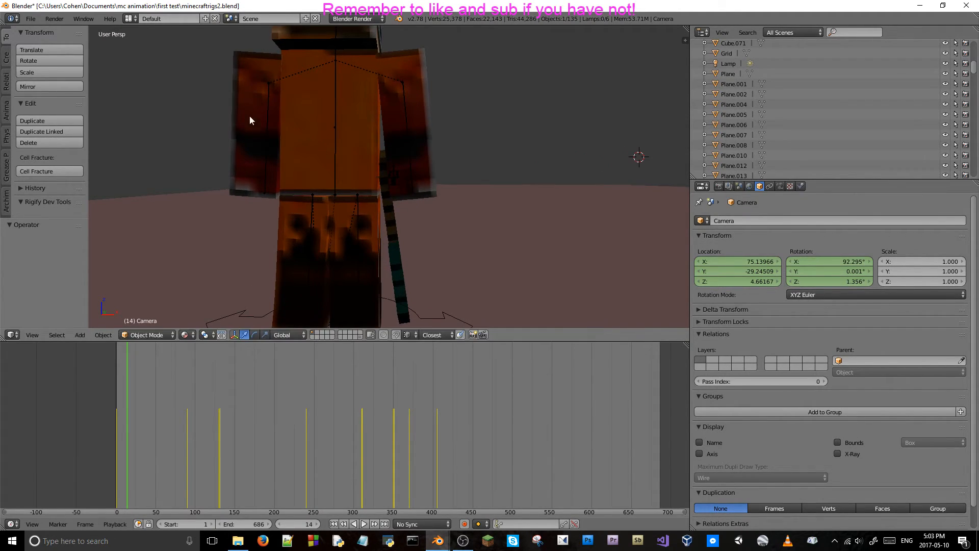
# Select the orange character's CharRig.000 armature and switch it to Pose Mode.
pyautogui.rightClick(335, 144)
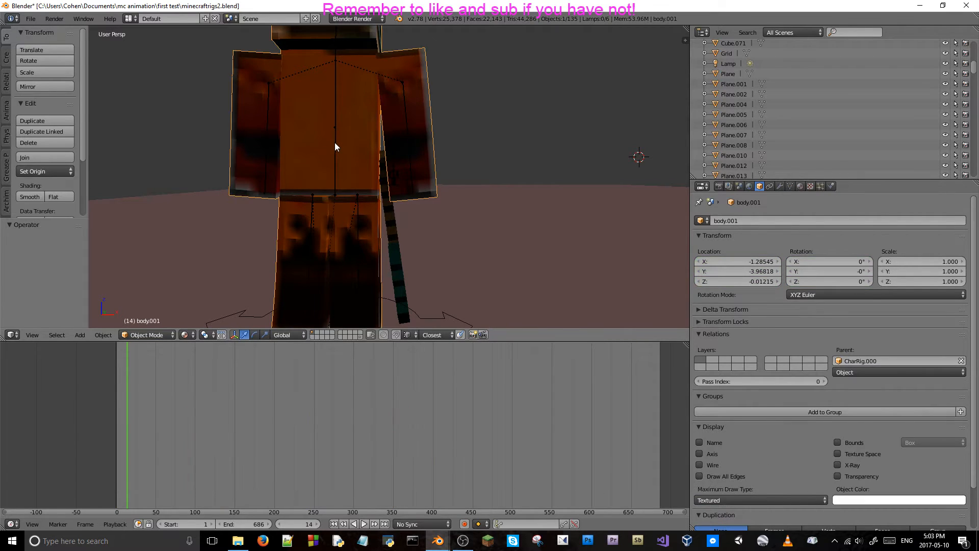
pyautogui.rightClick(335, 143)
pyautogui.moveTo(336, 143); pyautogui.dragTo(264, 145, button='middle')
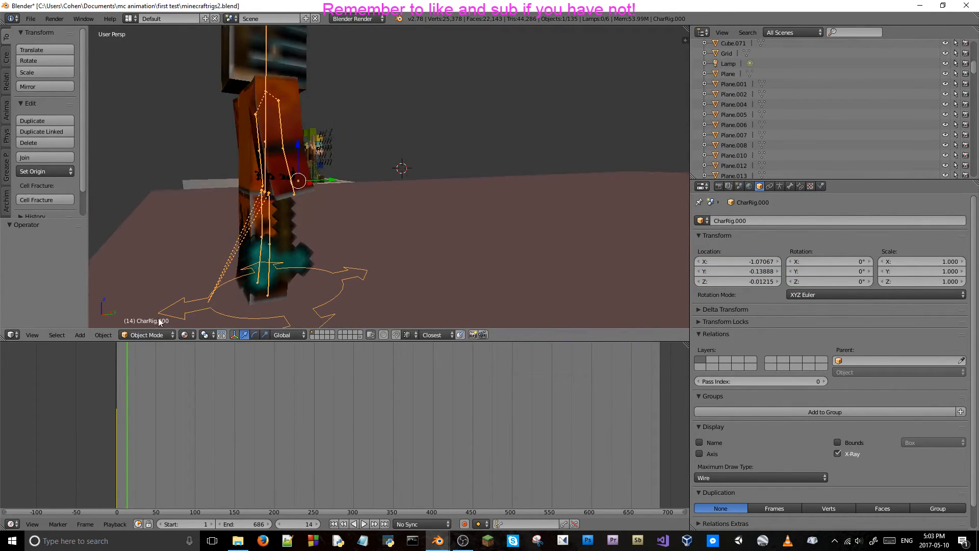
pyautogui.click(147, 335)
pyautogui.click(151, 300)
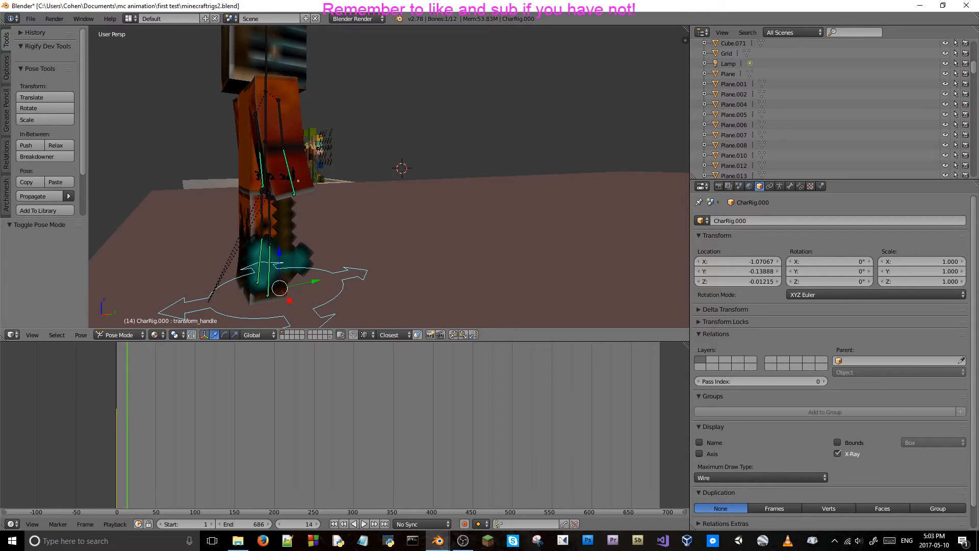
# Try rotating the orange character's body bone around the global X axis from a side view.
pyautogui.scroll(2, 176, 219)
pyautogui.keyDown('shift'); pyautogui.moveTo(176, 218); pyautogui.dragTo(261, 233, button='middle'); pyautogui.keyUp('shift')
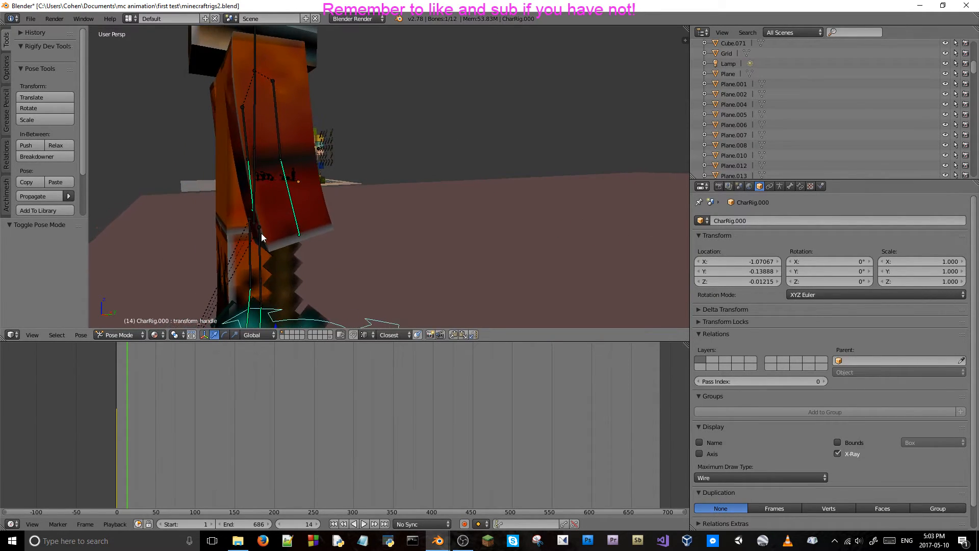
pyautogui.moveTo(194, 185); pyautogui.dragTo(432, 214, button='middle')
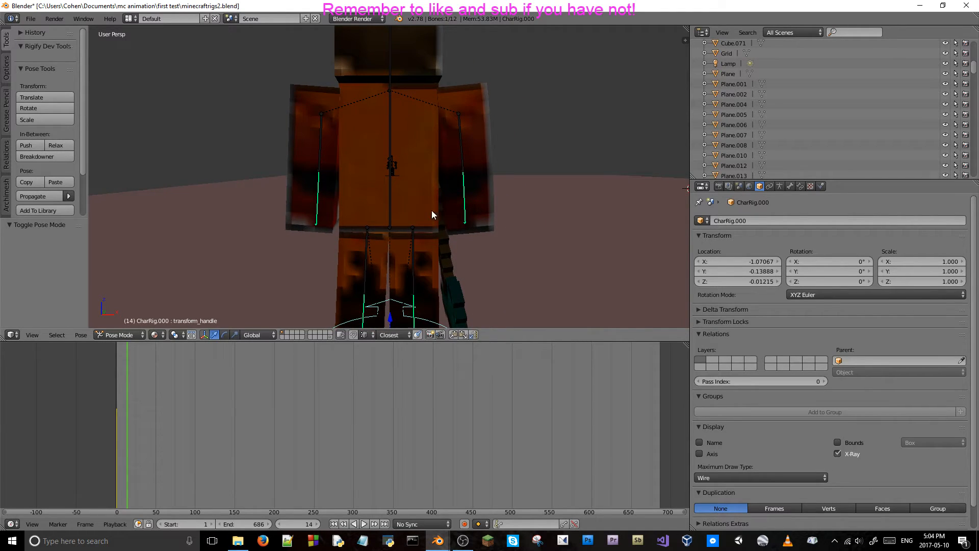
pyautogui.rightClick(391, 136)
pyautogui.click(391, 136)
pyautogui.moveTo(390, 136); pyautogui.dragTo(508, 161, button='middle')
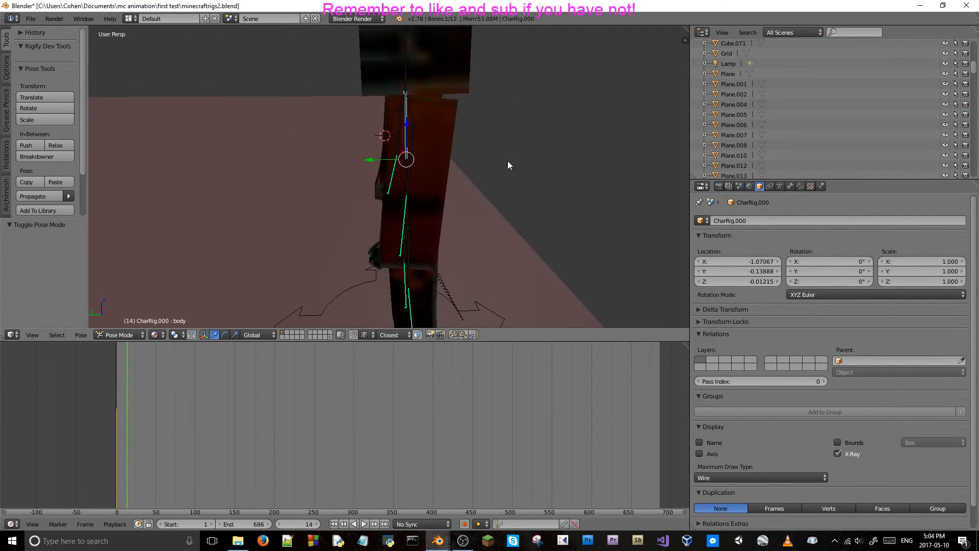
pyautogui.press('r')
pyautogui.press('x')
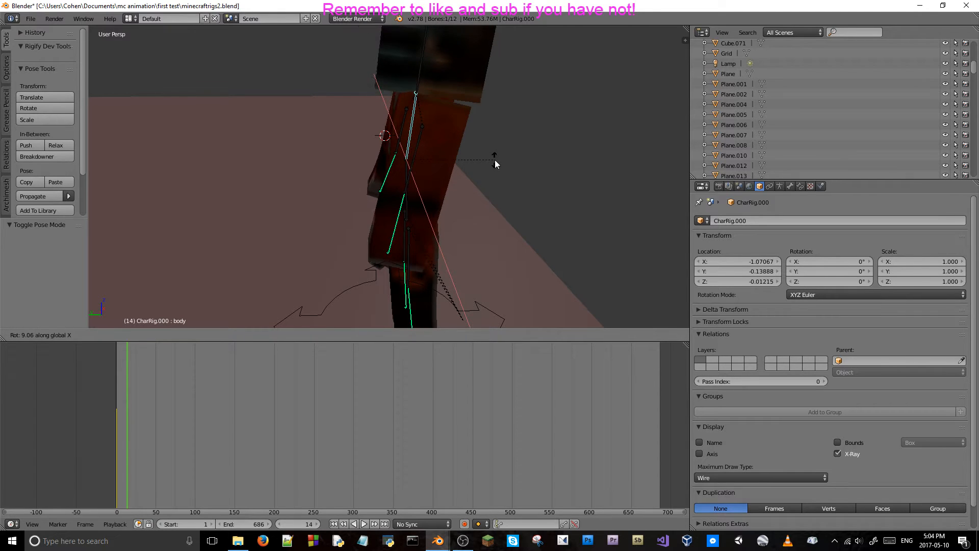
pyautogui.rightClick(496, 164)
# Try rotating the body_lower bone around the global X axis.
pyautogui.moveTo(495, 167); pyautogui.dragTo(476, 191, button='middle')
pyautogui.rightClick(389, 176)
pyautogui.press('r')
pyautogui.press('x')
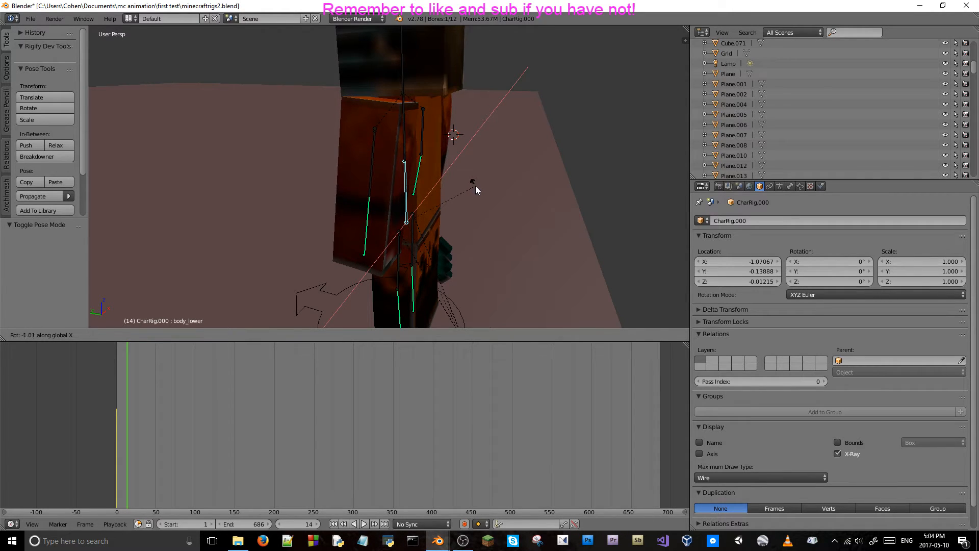
pyautogui.rightClick(473, 185)
# Select the l_arm_lower bone and view the orange character from the front.
pyautogui.moveTo(465, 186); pyautogui.dragTo(529, 159, button='middle')
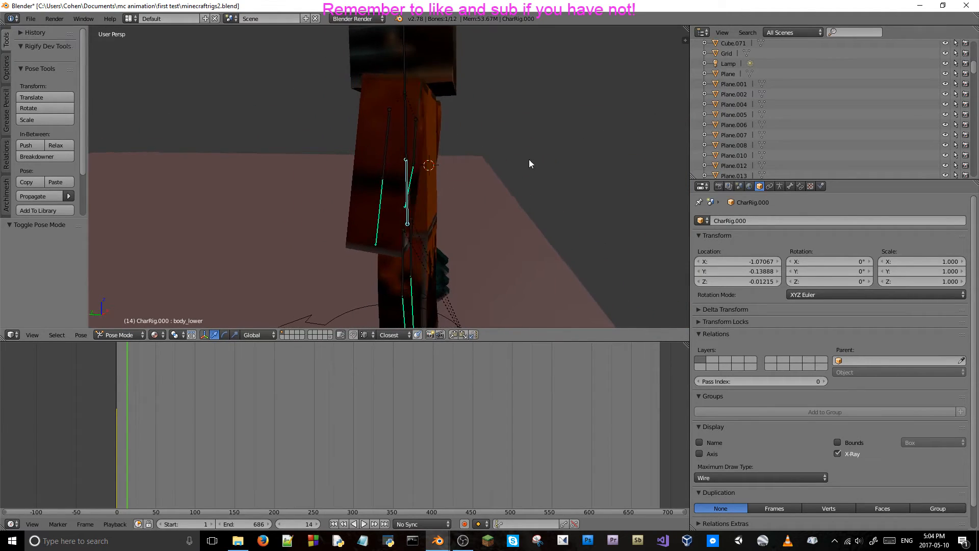
pyautogui.rightClick(383, 184)
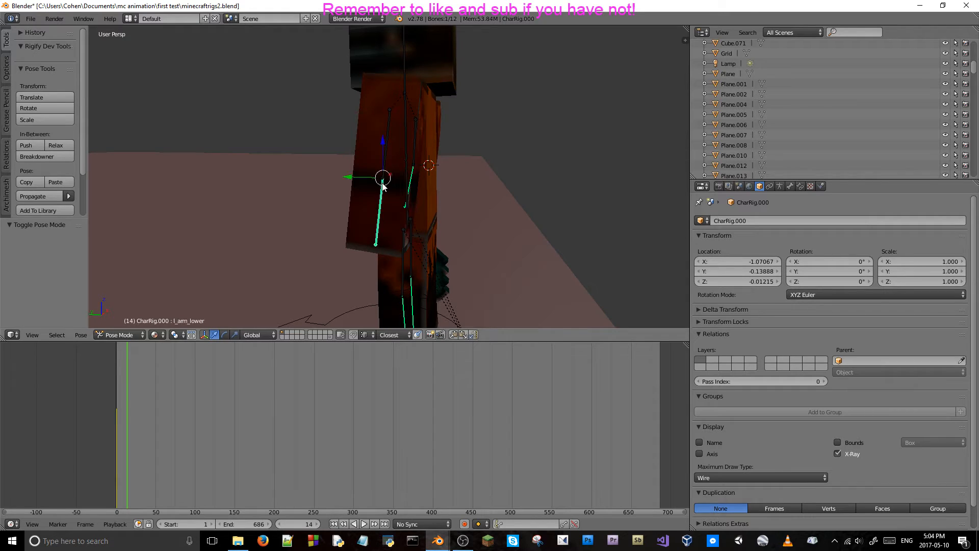
pyautogui.moveTo(384, 186); pyautogui.dragTo(460, 190, button='middle')
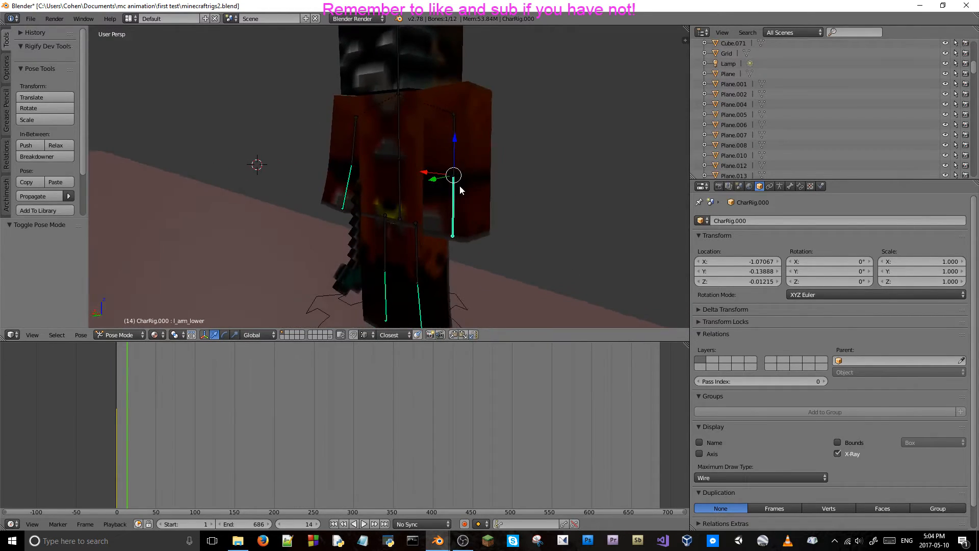
# Try rotating the l_arm_lower bone freely and around the global Y and X axes.
pyautogui.press('r')
pyautogui.press('r')
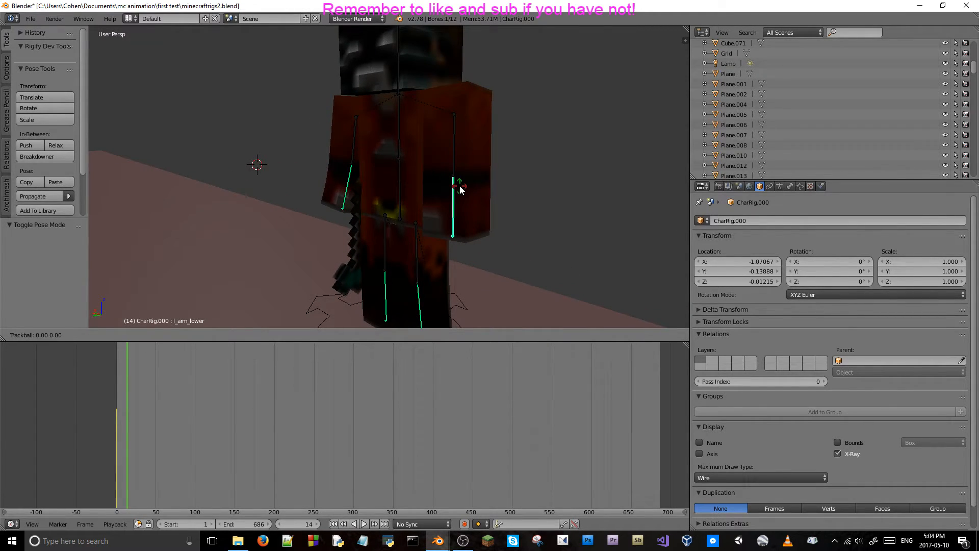
pyautogui.rightClick(460, 189)
pyautogui.press('r')
pyautogui.press('y')
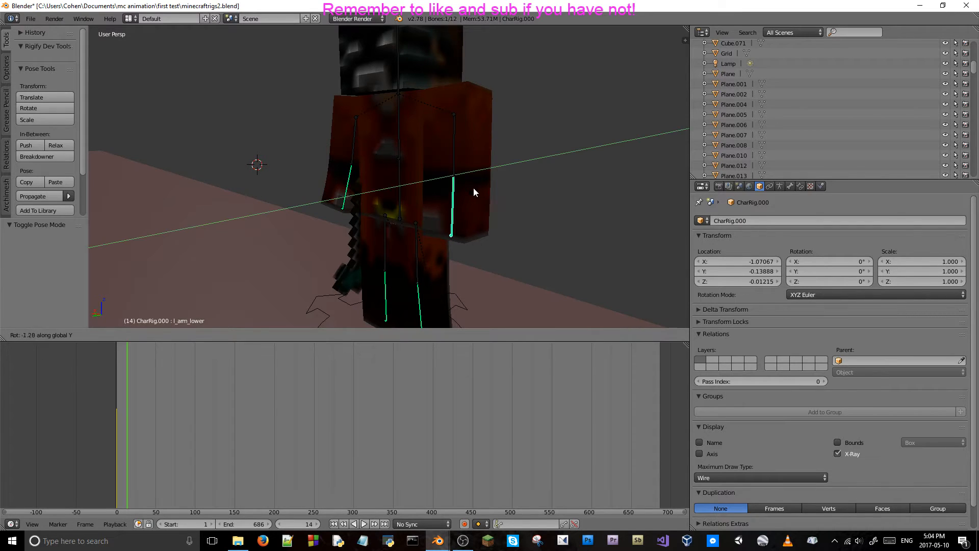
pyautogui.press('x')
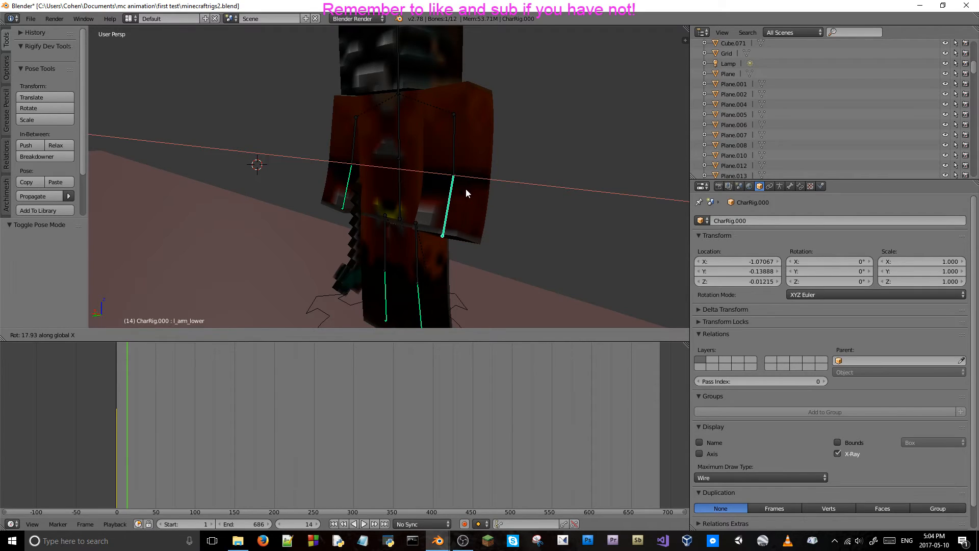
pyautogui.press('Escape')
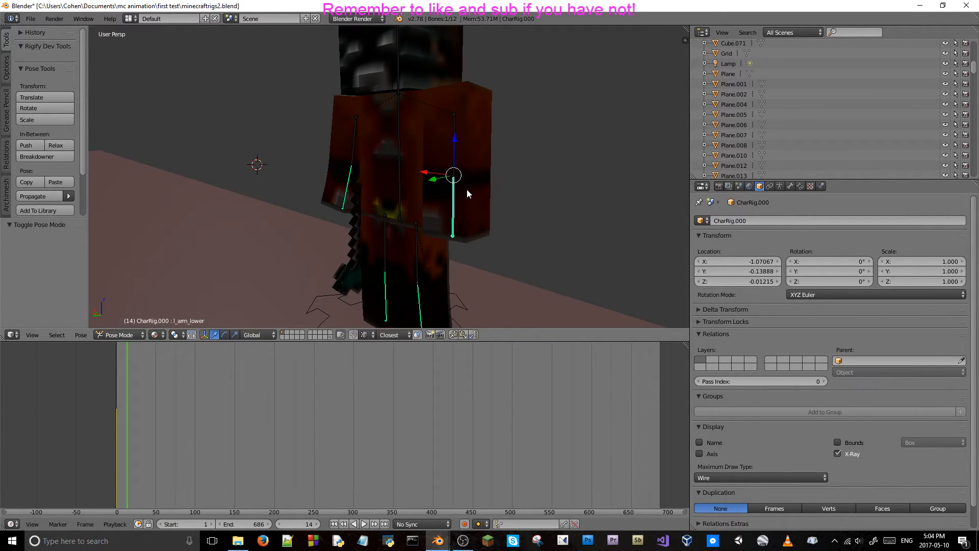
# Bend the l_arm_lower bone around the global X axis, first by about 4° and again by about 14°.
pyautogui.moveTo(468, 193); pyautogui.dragTo(312, 185, button='middle')
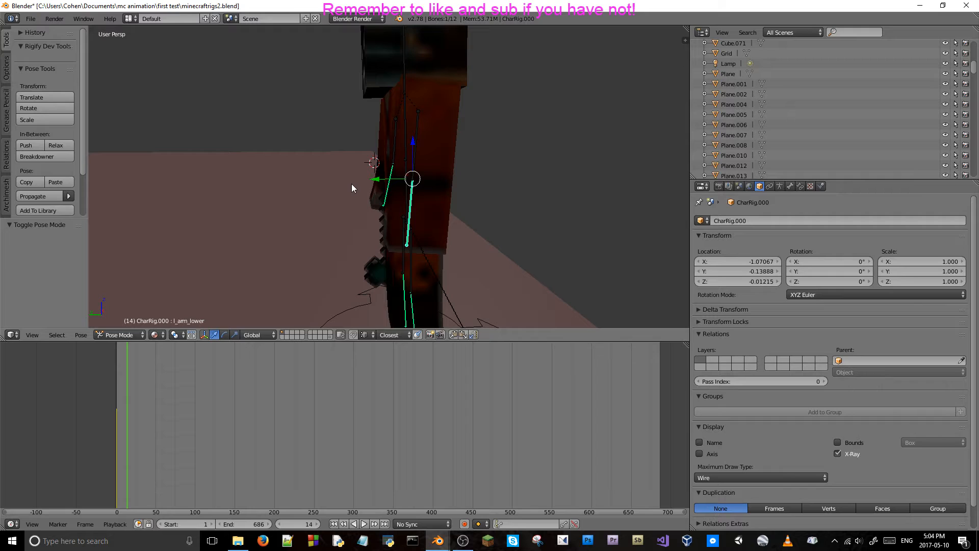
pyautogui.press('r')
pyautogui.press('x')
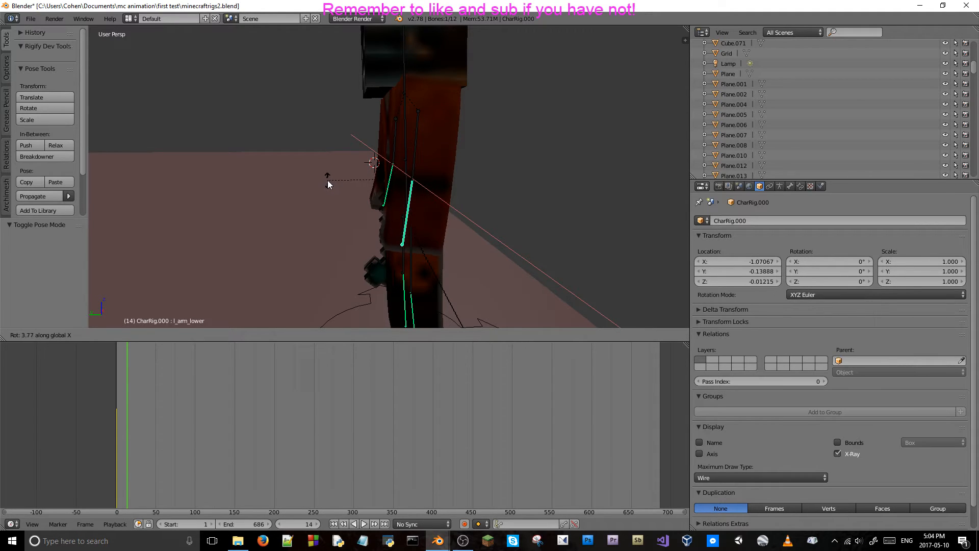
pyautogui.click(331, 180)
pyautogui.moveTo(332, 176); pyautogui.dragTo(216, 172, button='middle')
pyautogui.press('r')
pyautogui.press('x')
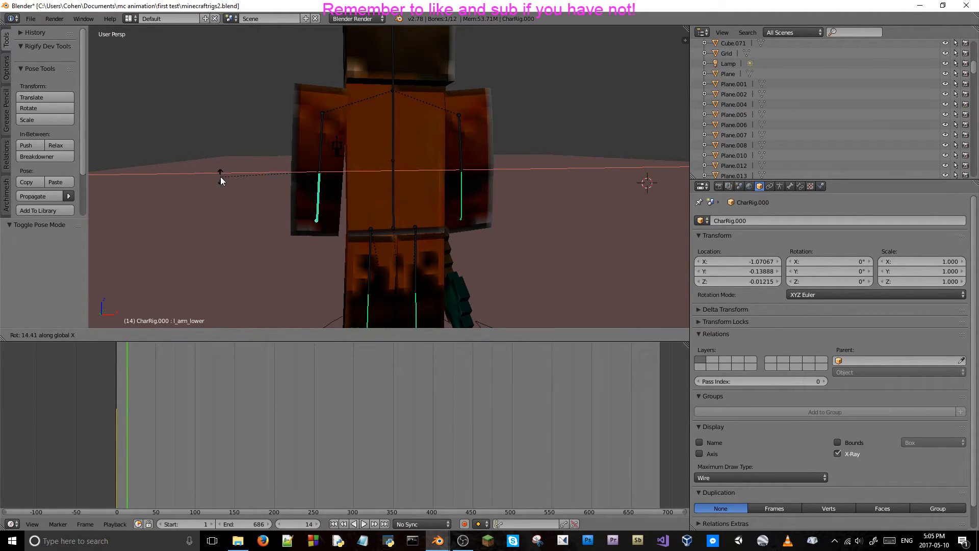
pyautogui.click(220, 177)
# Add the r_arm_lower bone to the selection and insert a Location keyframe for both lower arms at frame 14.
pyautogui.scroll(-3, 218, 176)
pyautogui.moveTo(262, 180)
pyautogui.mouseDown(button='middle')
pyautogui.moveTo(259, 171)
pyautogui.moveTo(274, 171)
pyautogui.mouseUp(button='middle')
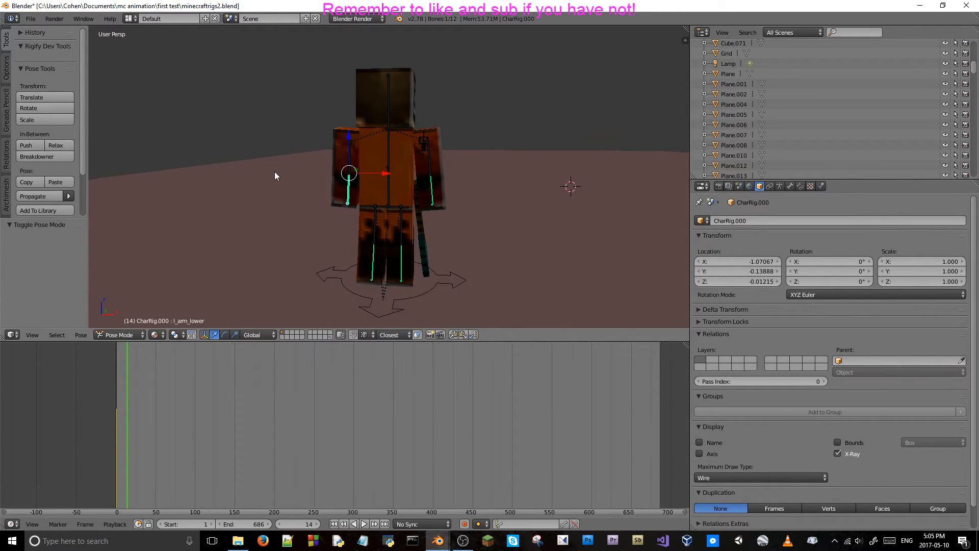
pyautogui.keyDown('shift'); pyautogui.rightClick(433, 194); pyautogui.keyUp('shift')
pyautogui.moveTo(432, 194); pyautogui.dragTo(372, 199, button='middle')
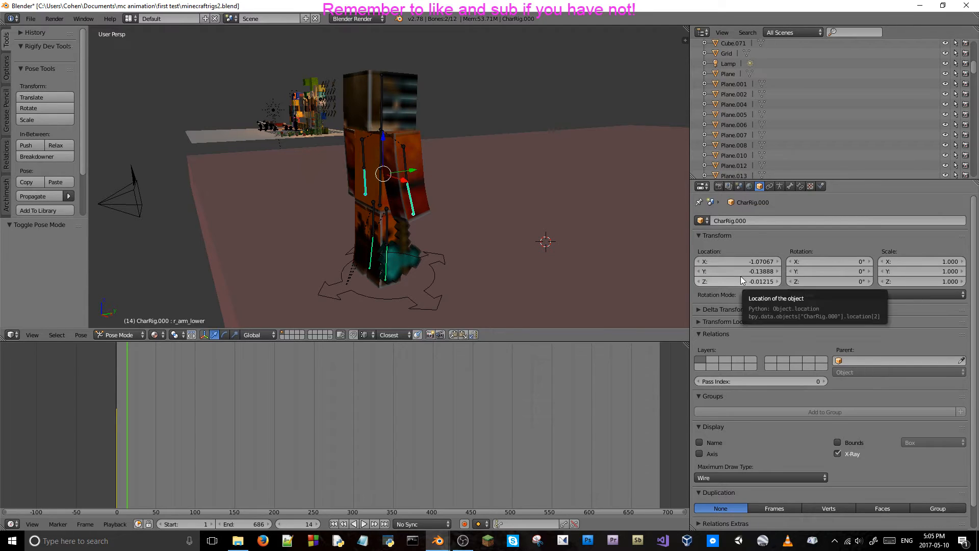
pyautogui.scroll(-10, 758, 80)
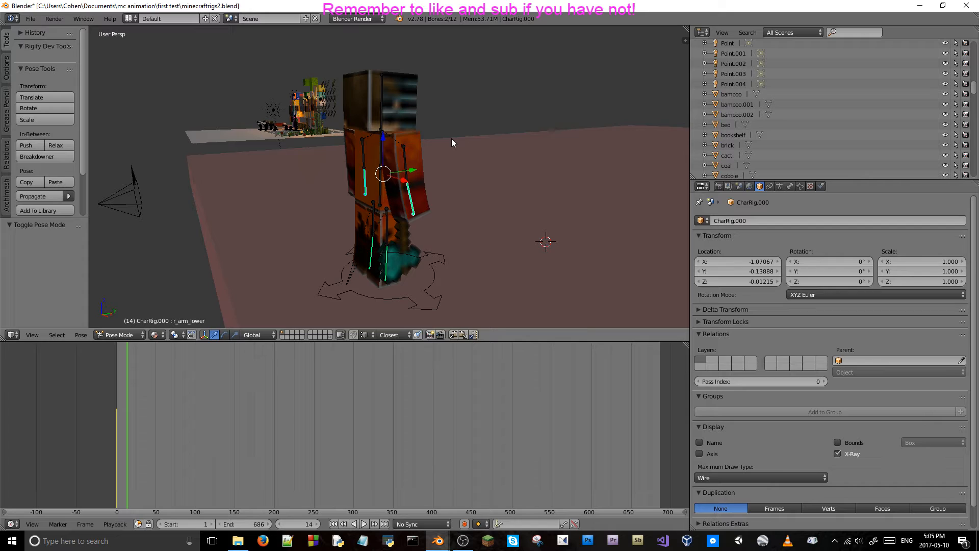
pyautogui.press('i')
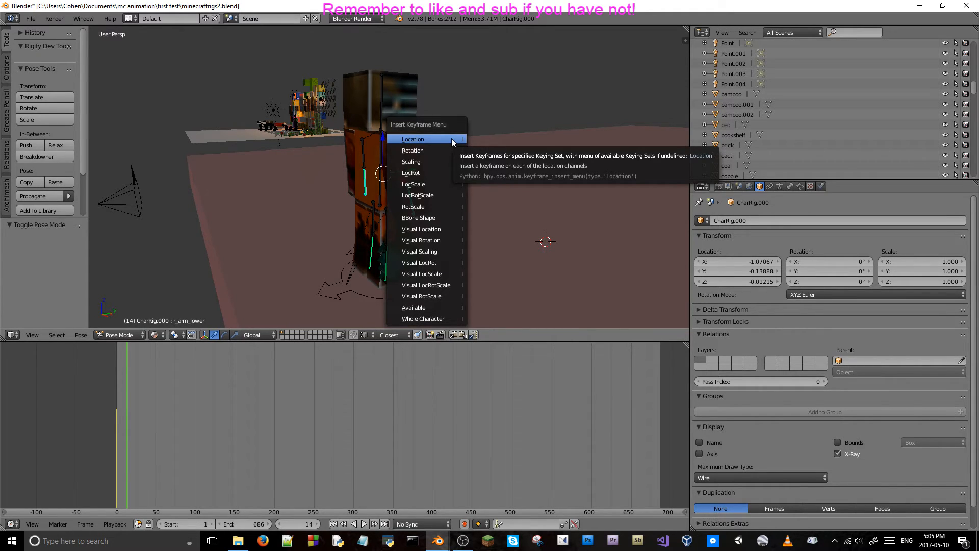
pyautogui.click(452, 139)
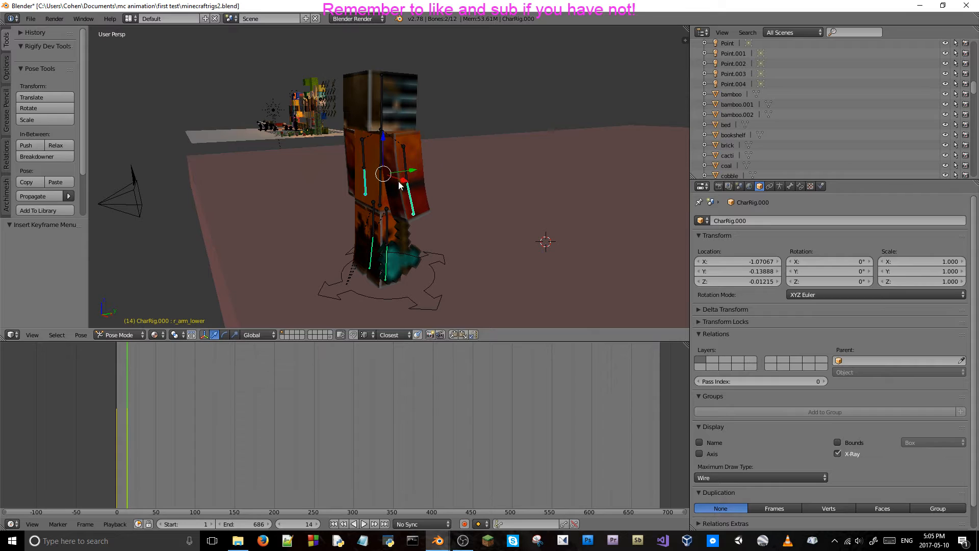
# Select only the r_arm_lower bone and step one frame back and forward to check the pose at frame 14.
pyautogui.rightClick(410, 196)
pyautogui.moveTo(418, 191); pyautogui.dragTo(383, 197, button='middle')
pyautogui.press('Left')
pyautogui.press('Right')
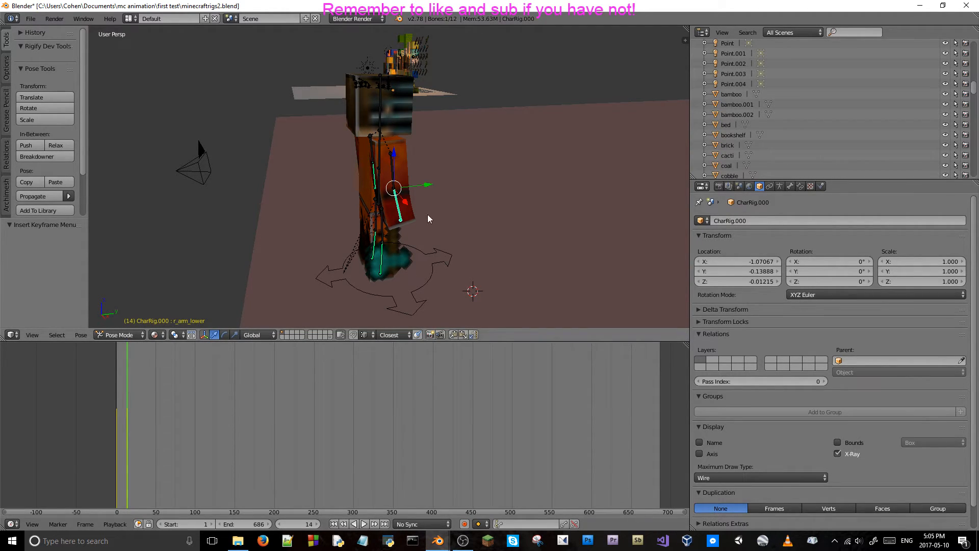
# Rotate the r_arm_lower bone about 8° around the global X axis at frame 14.
pyautogui.press('r')
pyautogui.press('x')
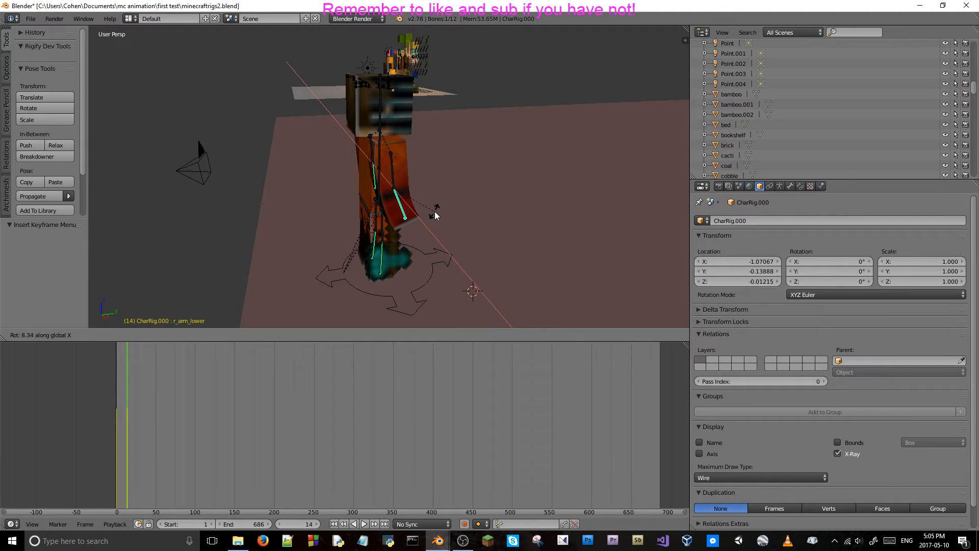
pyautogui.click(436, 214)
# Play ahead to frame 23, rotate the r_arm_lower bone about 10.7° around the global X axis, and insert a Rotation keyframe.
pyautogui.hotkey('alt', 'a')
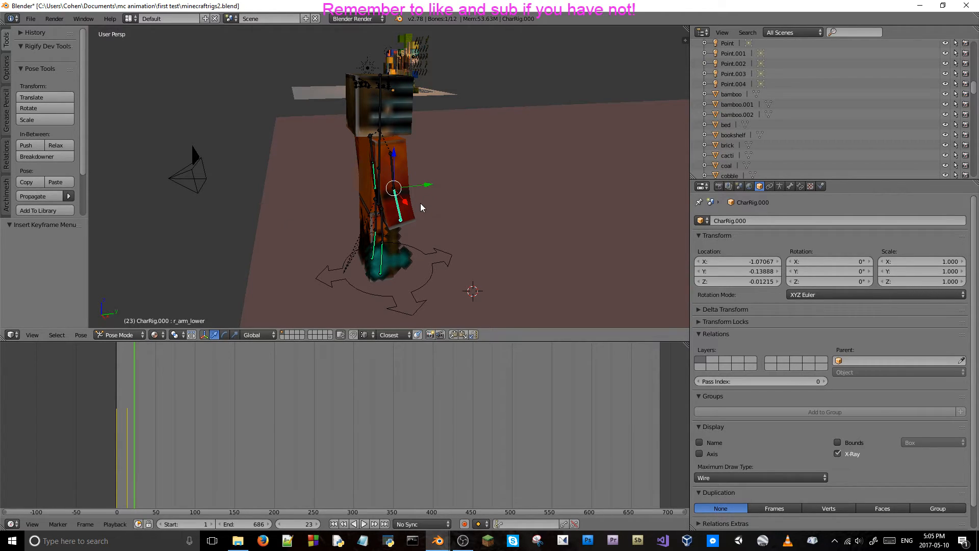
pyautogui.press('r')
pyautogui.press('y')
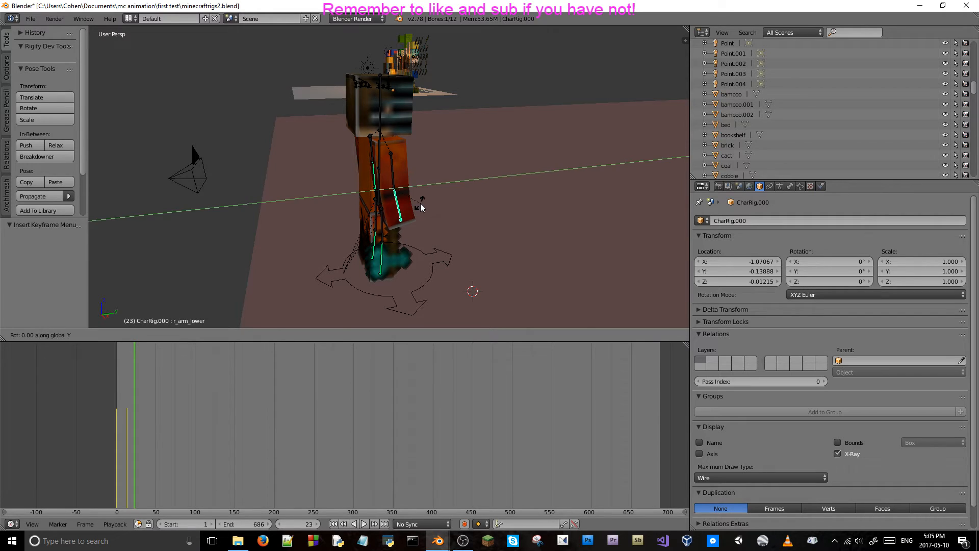
pyautogui.press('x')
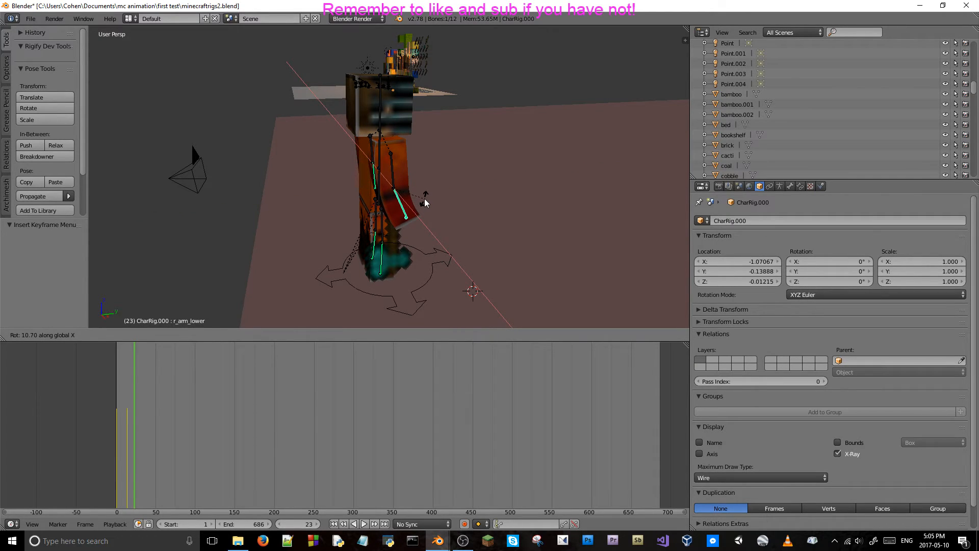
pyautogui.click(425, 203)
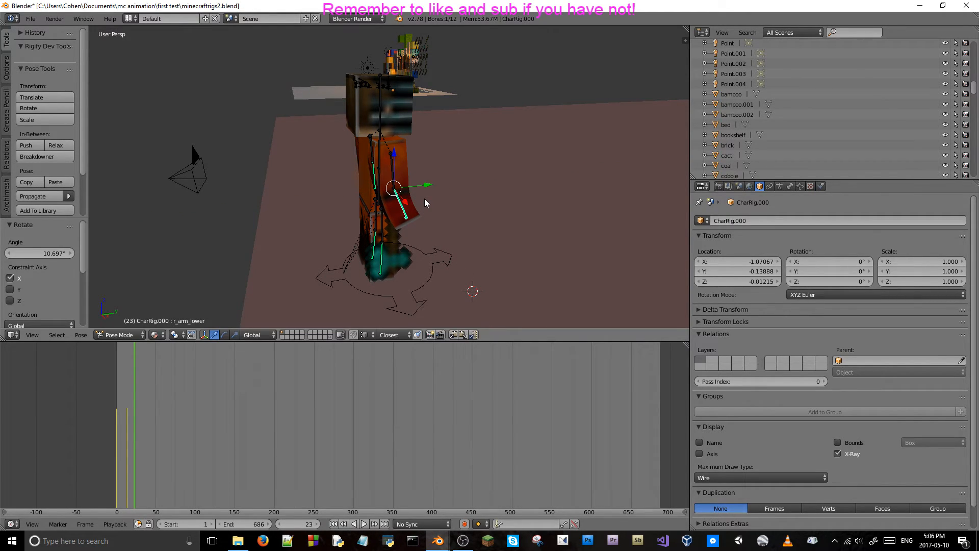
pyautogui.press('i')
pyautogui.press('Escape')
pyautogui.press('i')
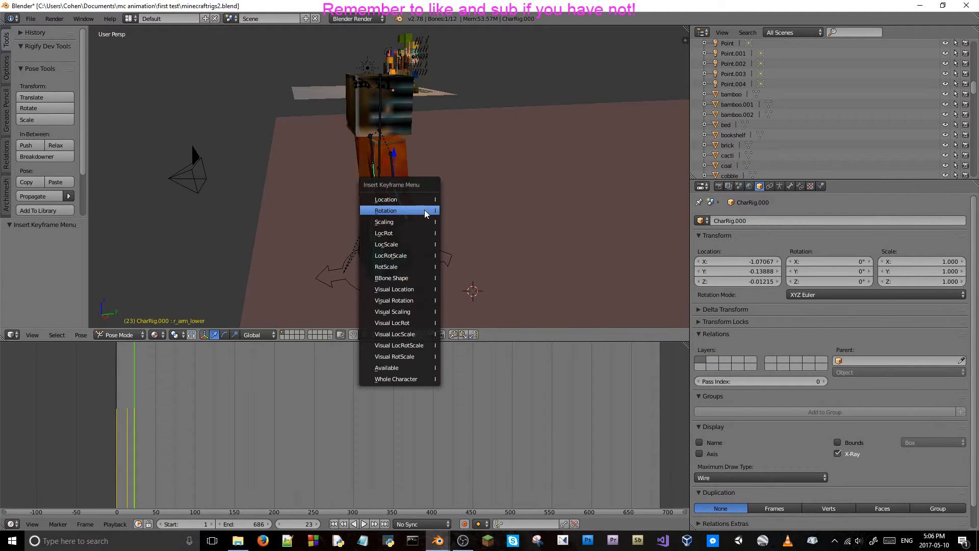
pyautogui.click(425, 209)
# View the character from a different angle and step between frames 23 and 15 to check the right lower arm's movement.
pyautogui.moveTo(325, 225); pyautogui.dragTo(342, 224, button='middle')
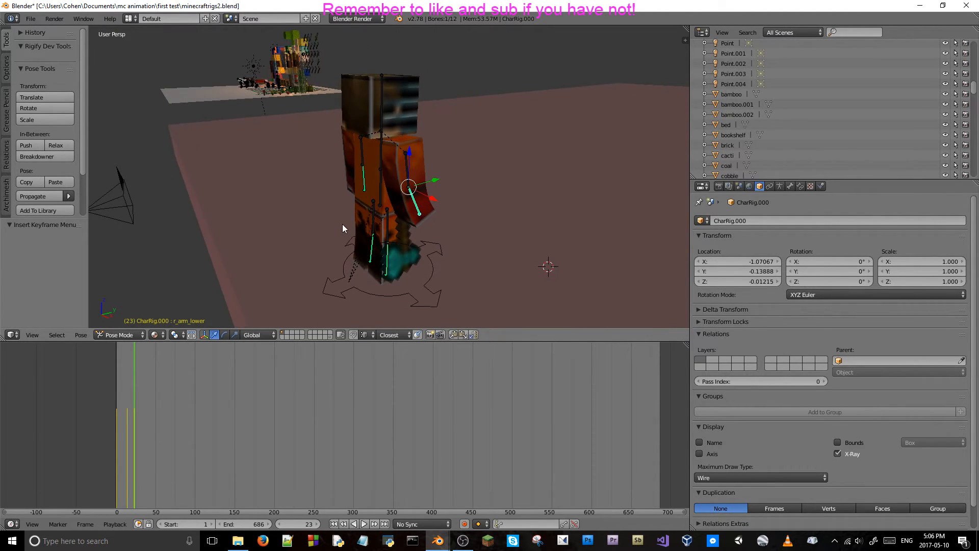
pyautogui.press('Left')
pyautogui.press('Left')
pyautogui.press('Left')
pyautogui.press('Left')
pyautogui.press('Left')
pyautogui.press('Left')
pyautogui.press('Right')
pyautogui.press('Right')
pyautogui.press('Right')
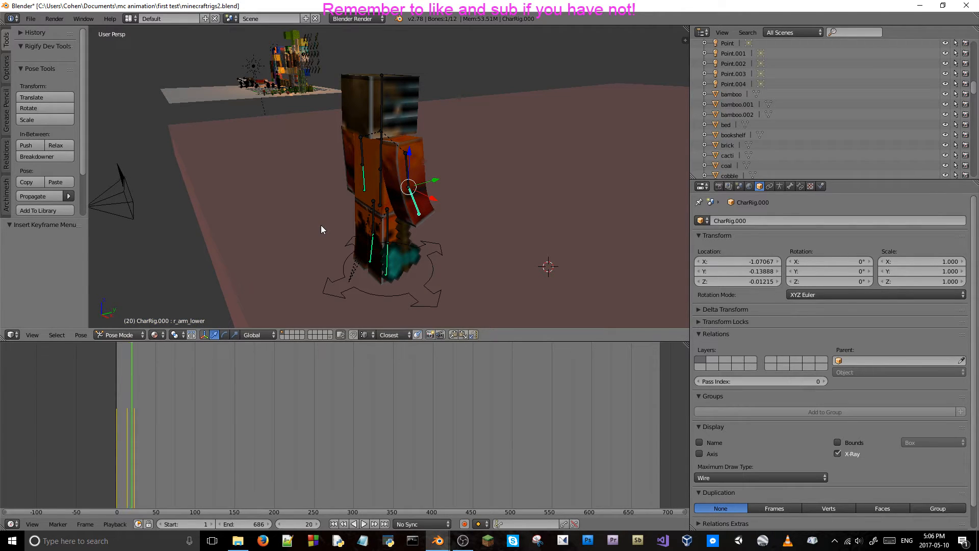
pyautogui.press('Right')
pyautogui.press('Left')
pyautogui.press('Left')
pyautogui.press('Left')
pyautogui.press('Left')
pyautogui.press('Left')
pyautogui.press('Left')
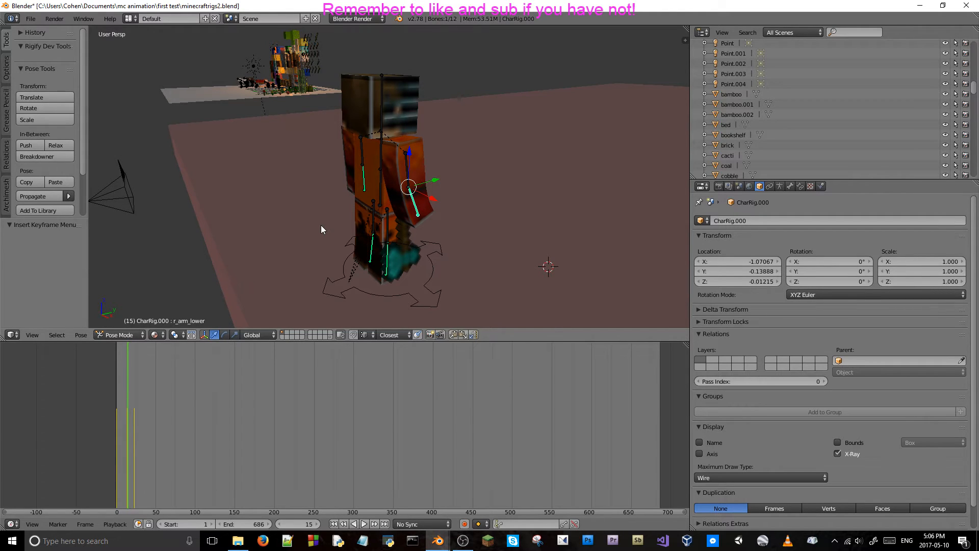
# Rotate the l_arm_lower bone about 7.8° around the global X axis at frame 23 and insert a Location keyframe for it.
pyautogui.rightClick(364, 182)
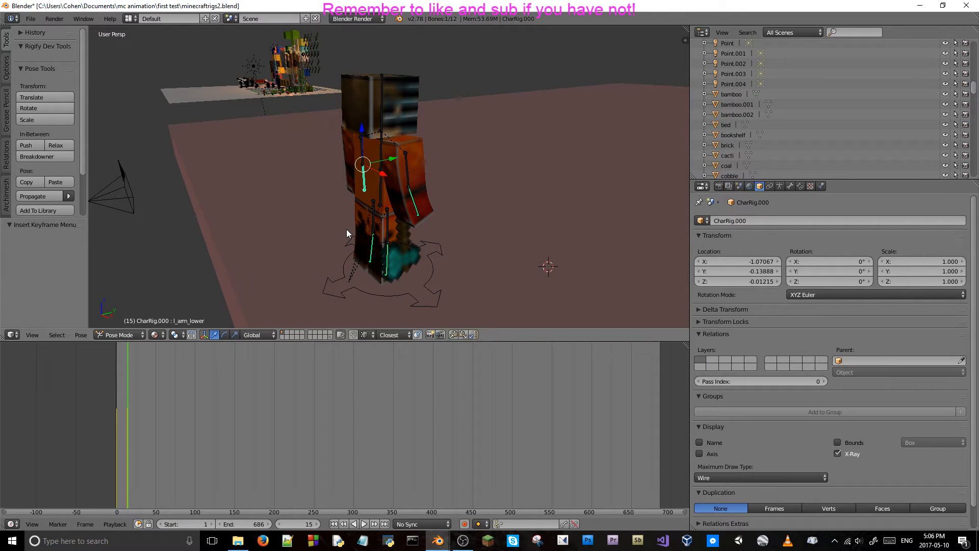
pyautogui.rightClick(413, 202)
pyautogui.click(134, 423)
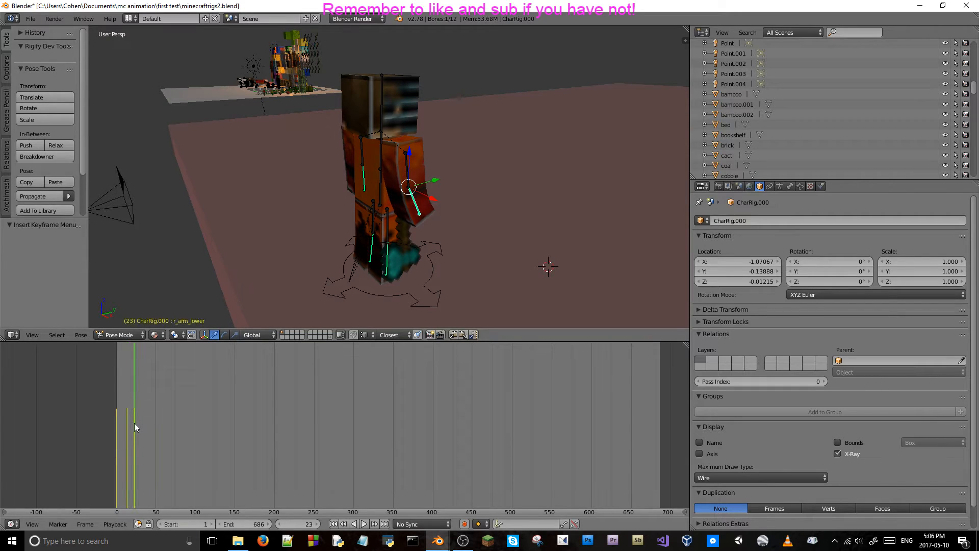
pyautogui.rightClick(367, 179)
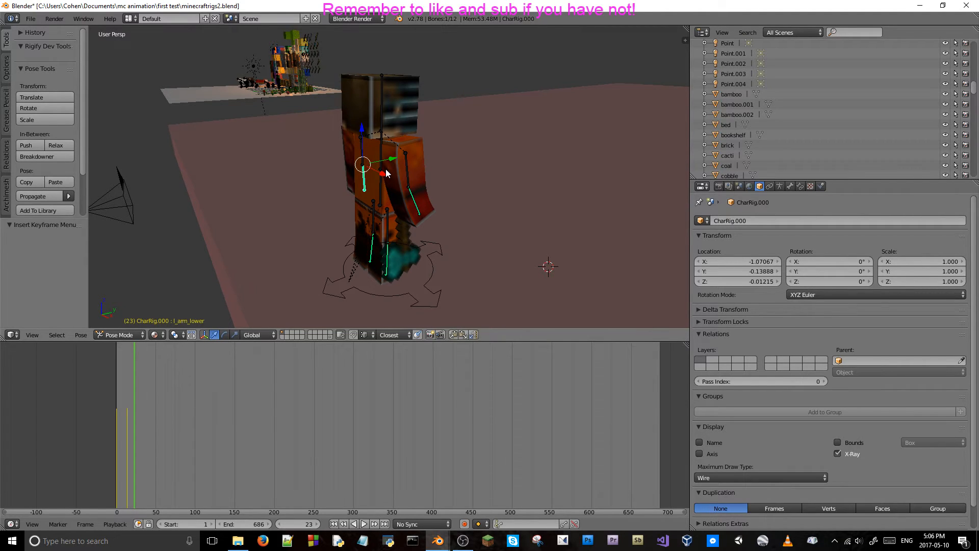
pyautogui.press('r')
pyautogui.press('x')
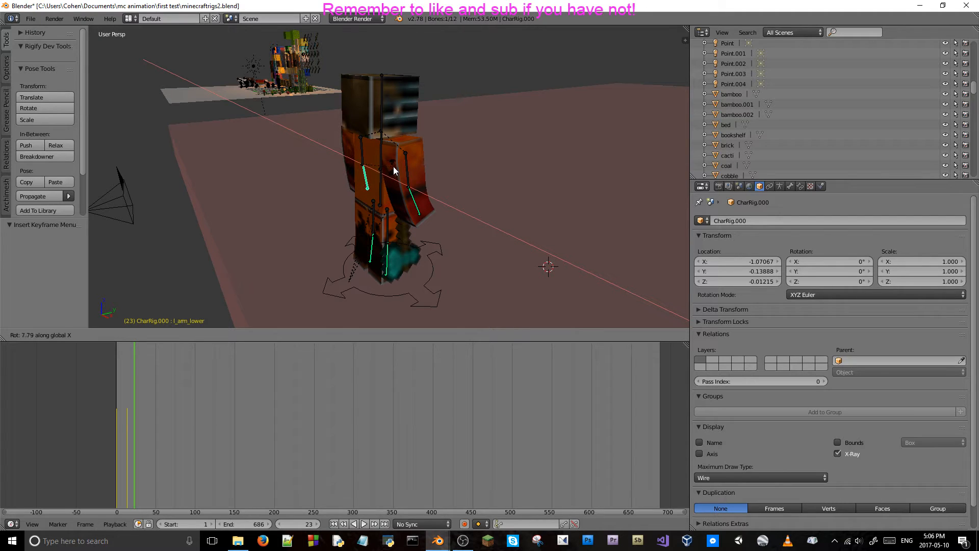
pyautogui.click(393, 166)
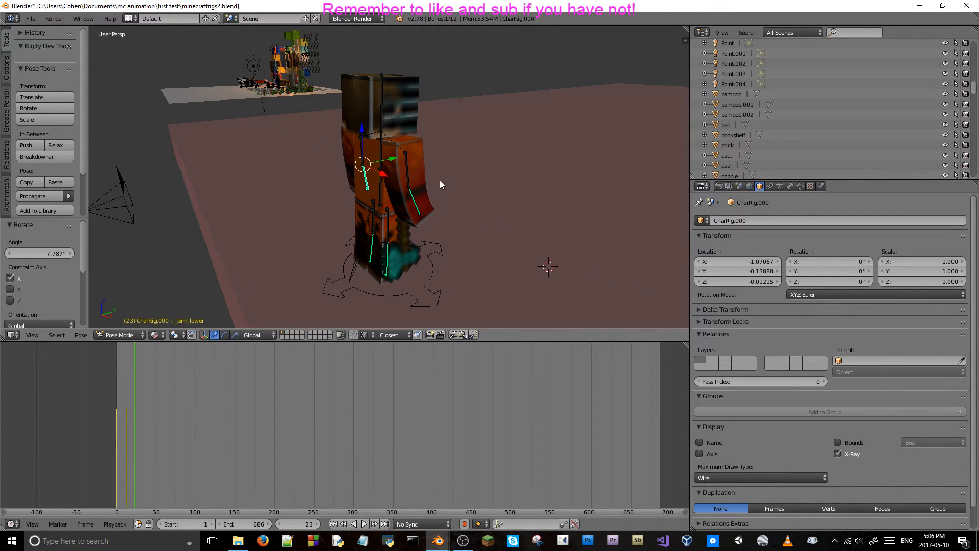
pyautogui.press('i')
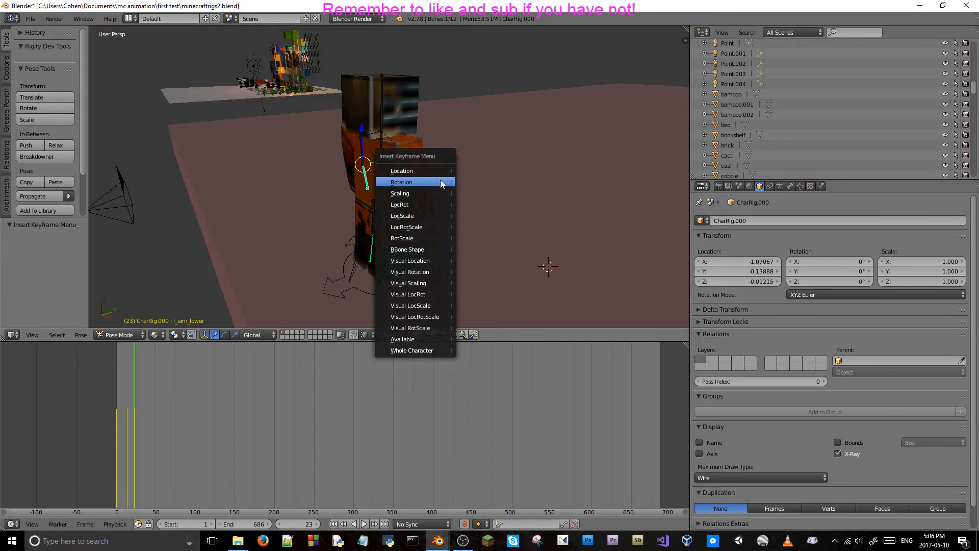
pyautogui.click(438, 171)
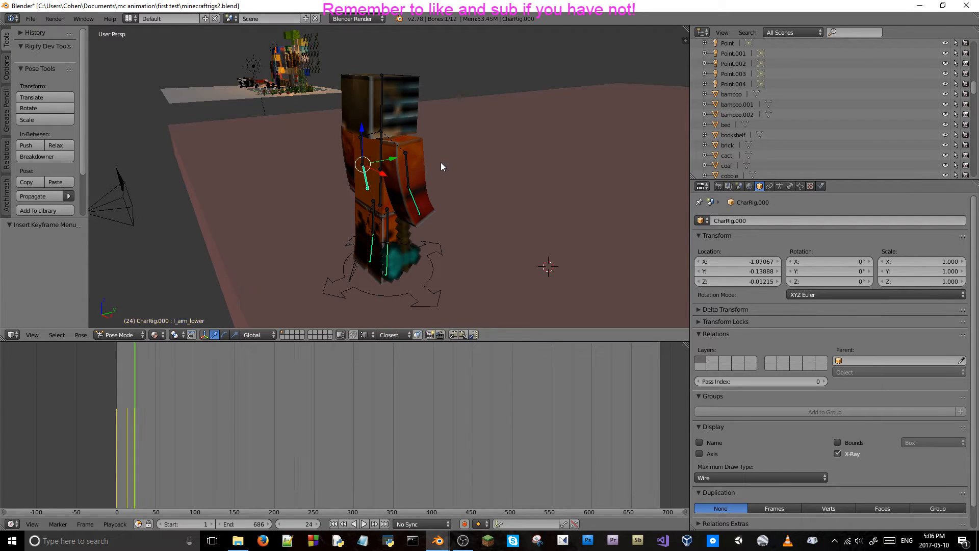
# Step back and forth through the frames before frame 23 to check the left lower arm's movement.
pyautogui.press('Left')
pyautogui.press('Left')
pyautogui.press('Left')
pyautogui.press('Left')
pyautogui.press('Left')
pyautogui.press('Left')
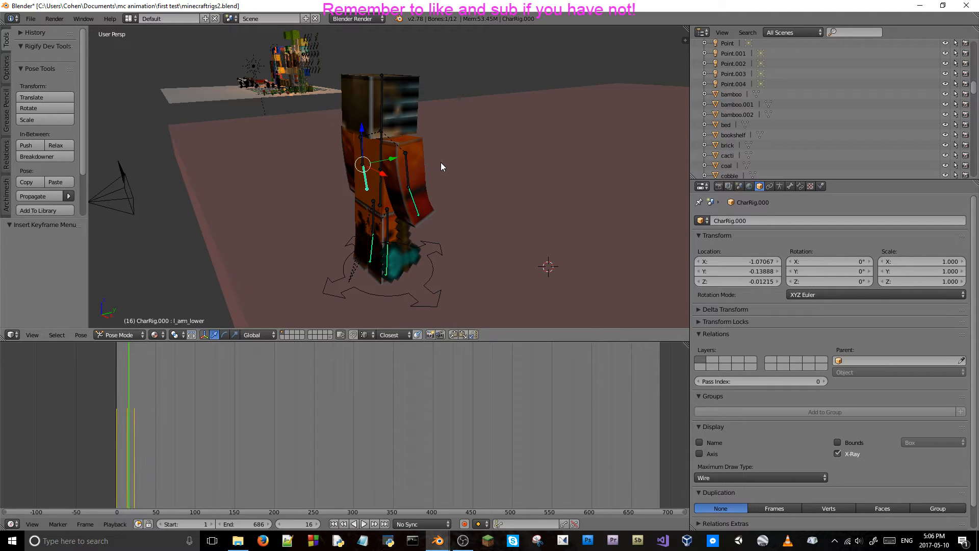
pyautogui.press('Left')
pyautogui.press('Left')
pyautogui.press('Right')
pyautogui.press('Right')
pyautogui.press('Right')
pyautogui.press('Right')
pyautogui.press('Right')
pyautogui.press('Right')
pyautogui.press('Right')
pyautogui.press('Right')
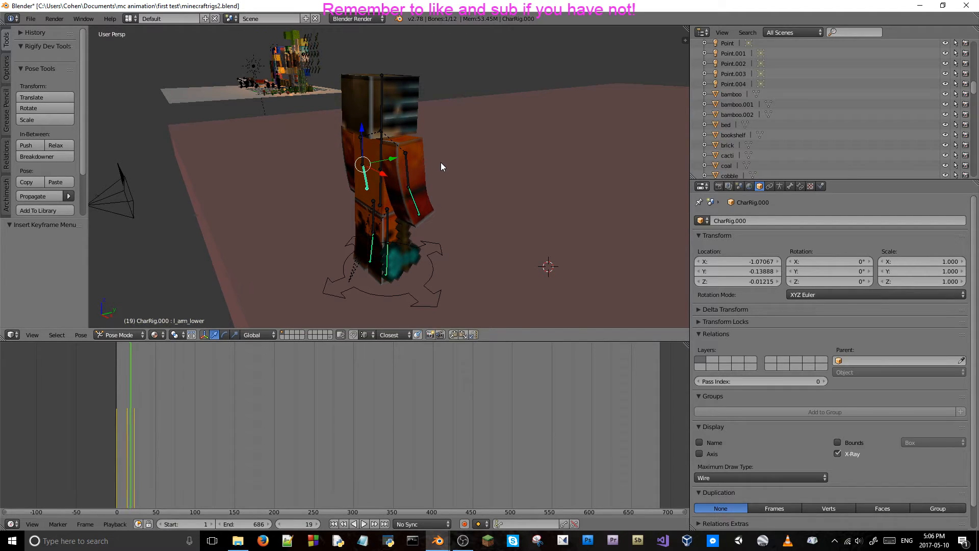
# Advance to frame 32, rotate the l_arm_lower bone about -5.9° around the global X axis, and insert a keyframe for it.
pyautogui.press('Right')
pyautogui.press('Right')
pyautogui.press('Right')
pyautogui.press('Right')
pyautogui.press('Right')
pyautogui.press('Right')
pyautogui.press('Right')
pyautogui.press('Right')
pyautogui.press('Right')
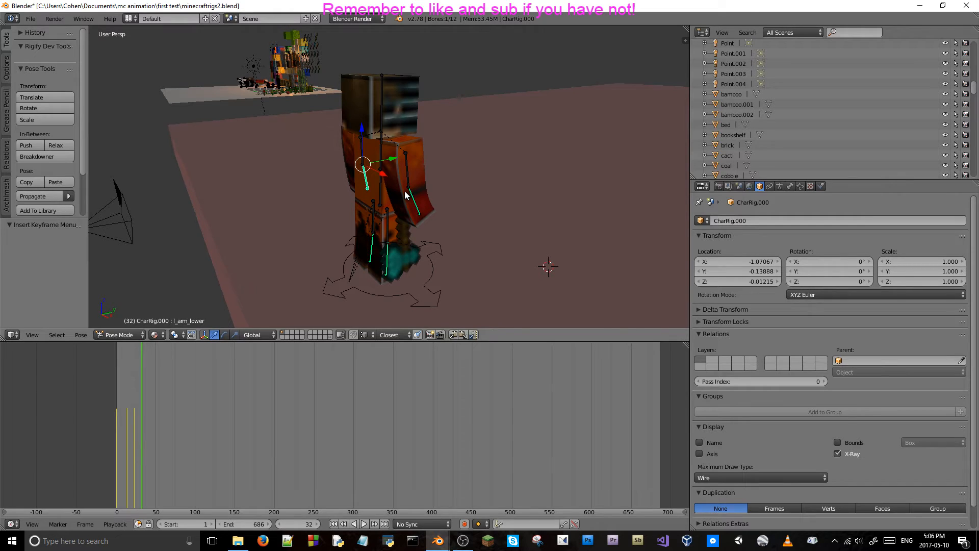
pyautogui.press('r')
pyautogui.press('x')
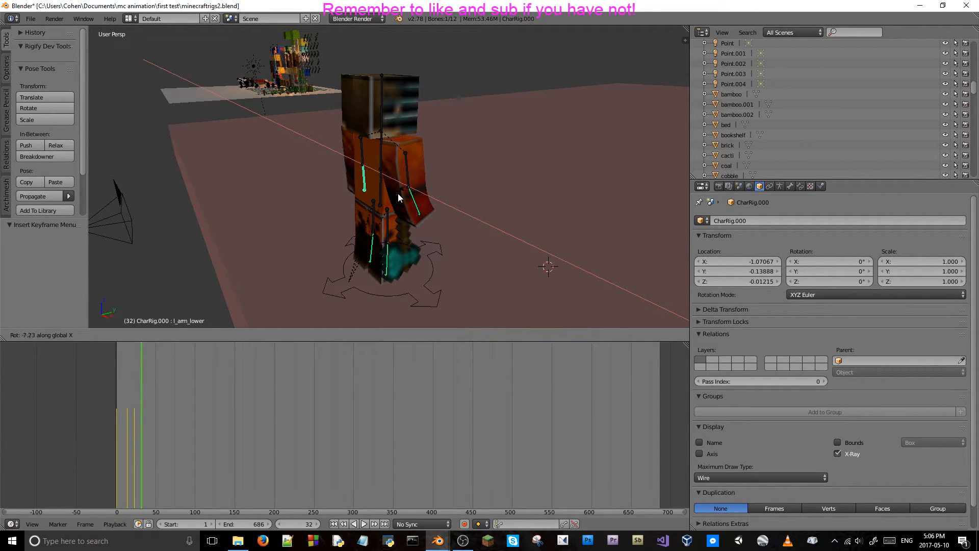
pyautogui.click(402, 196)
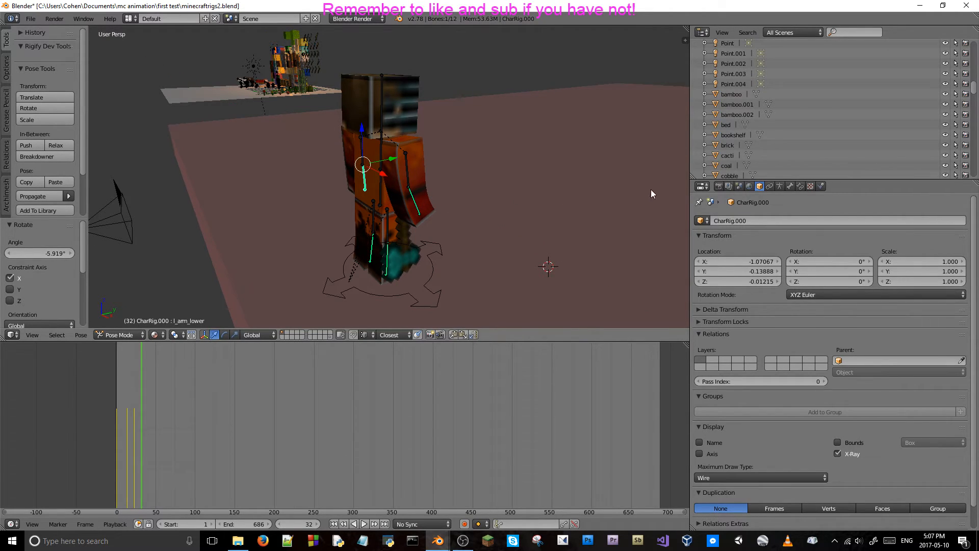
pyautogui.press('i')
pyautogui.click(490, 150)
# Rotate the r_arm_lower bone about -14.1° around the global X axis at frame 32 and insert a Location keyframe for it.
pyautogui.rightClick(407, 192)
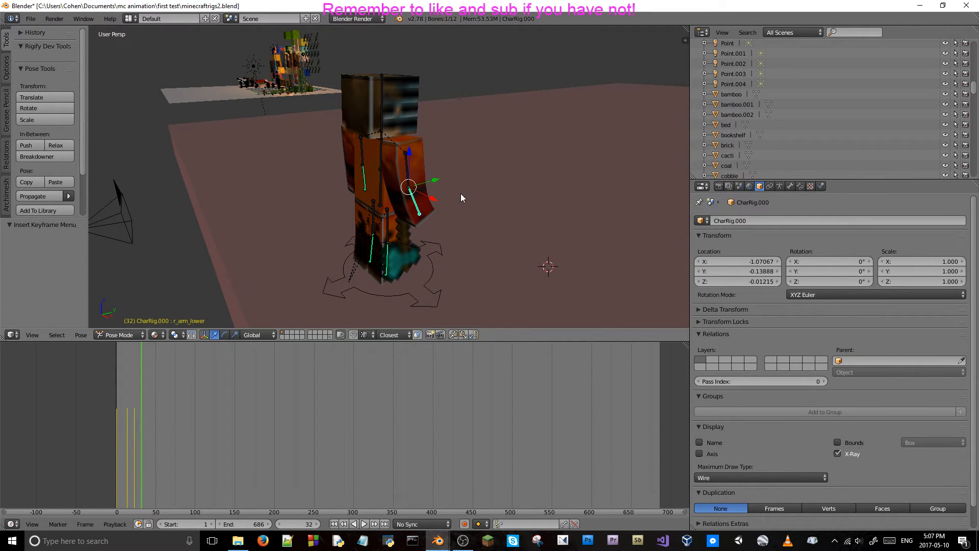
pyautogui.press('r')
pyautogui.press('x')
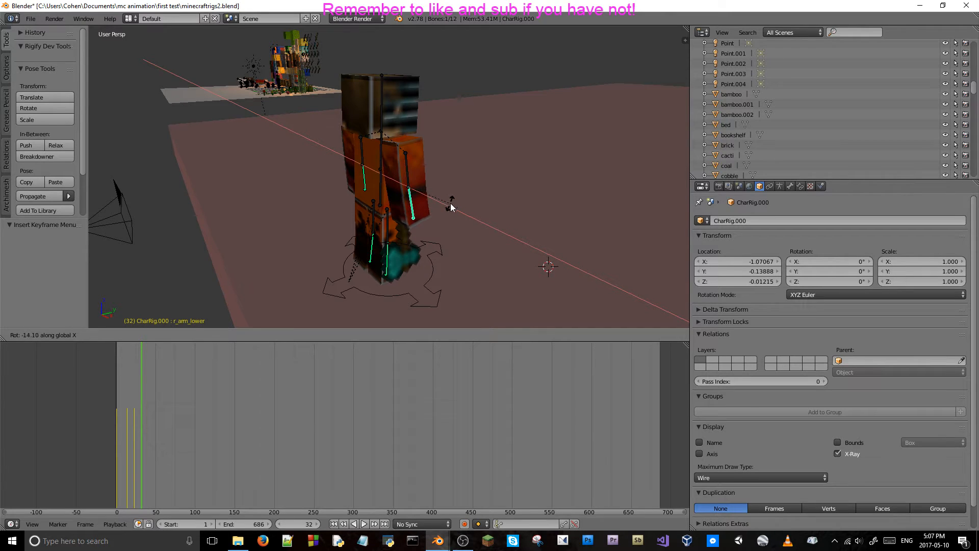
pyautogui.click(450, 207)
pyautogui.press('i')
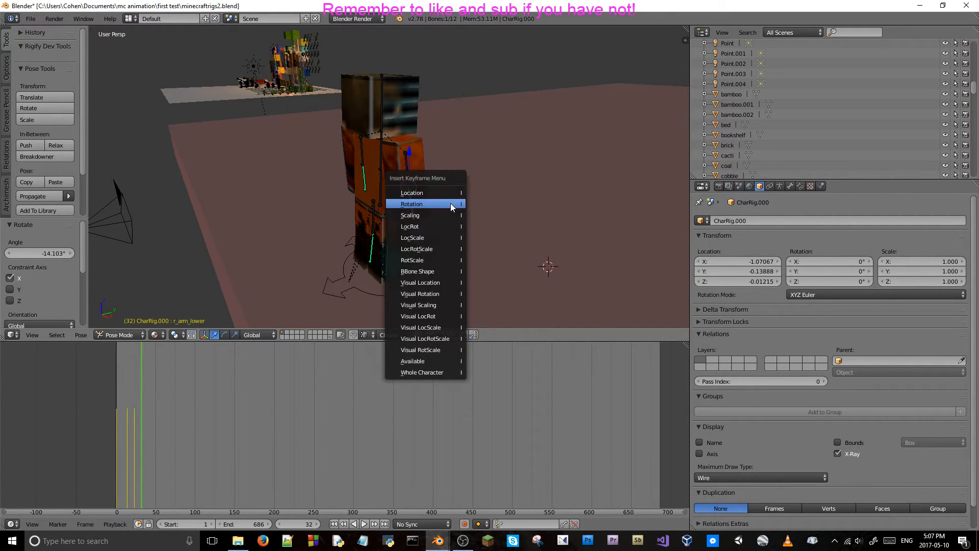
pyautogui.click(450, 195)
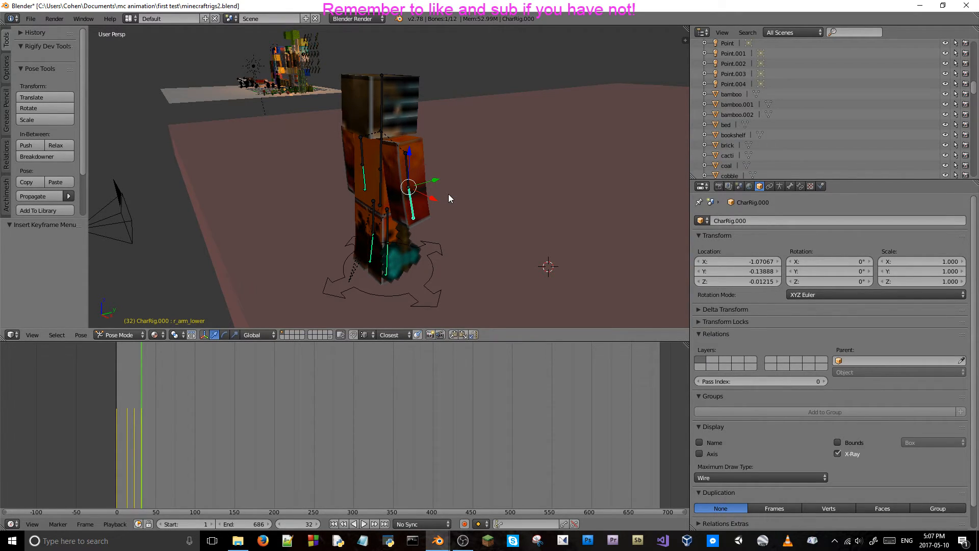
# Play the animation through the camera view, return to frame 10, and step forward to frame 28 to review the arm movement.
pyautogui.press('KP_0')
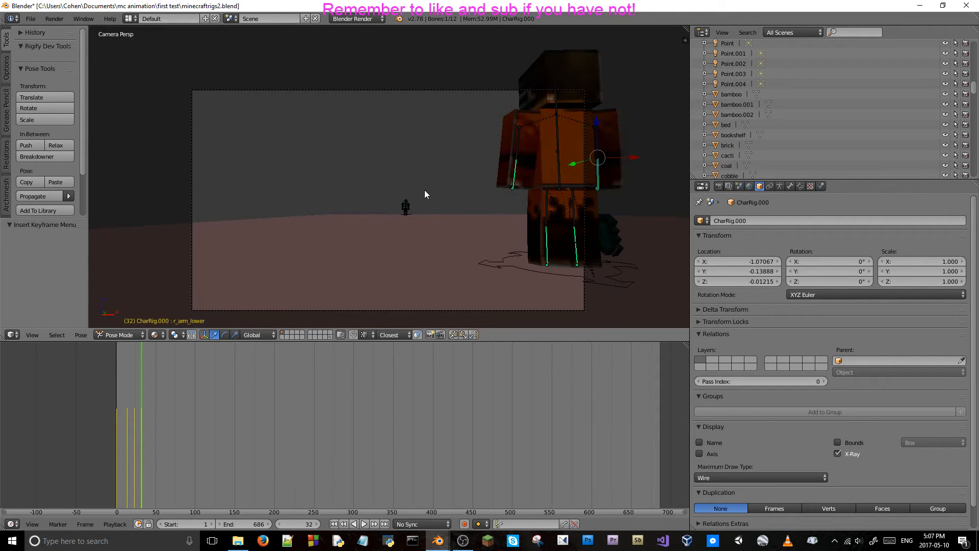
pyautogui.hotkey('alt', 'a')
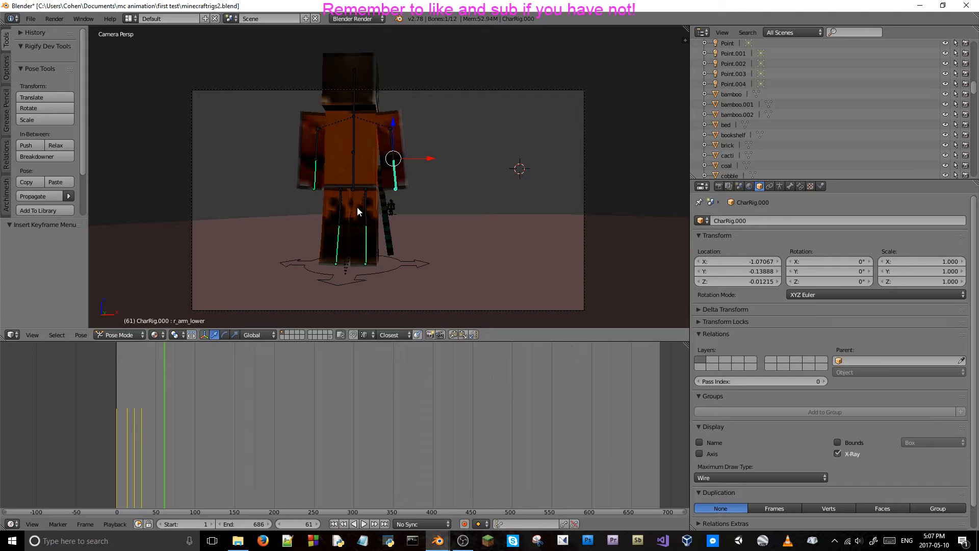
pyautogui.click(121, 420)
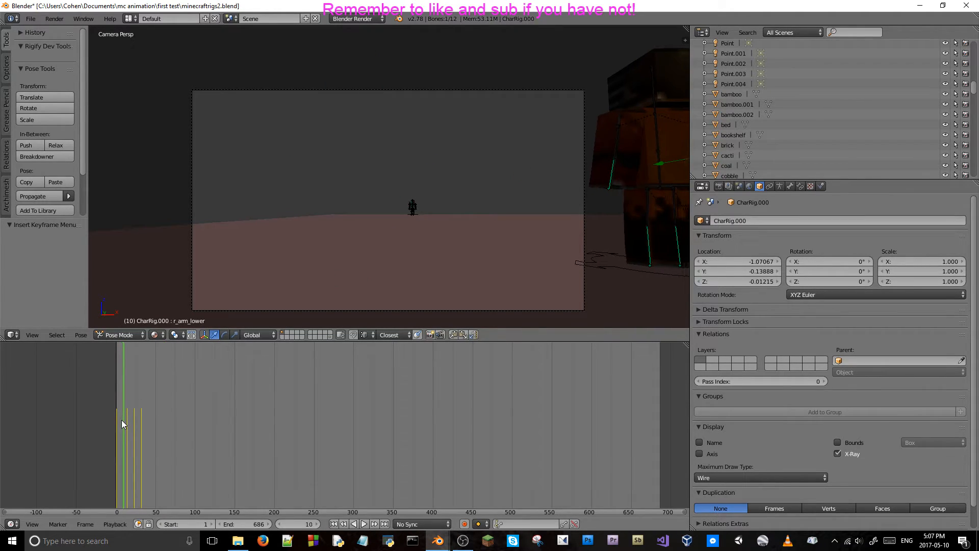
pyautogui.press('Right')
pyautogui.press('Right')
pyautogui.press('Right')
pyautogui.press('Right')
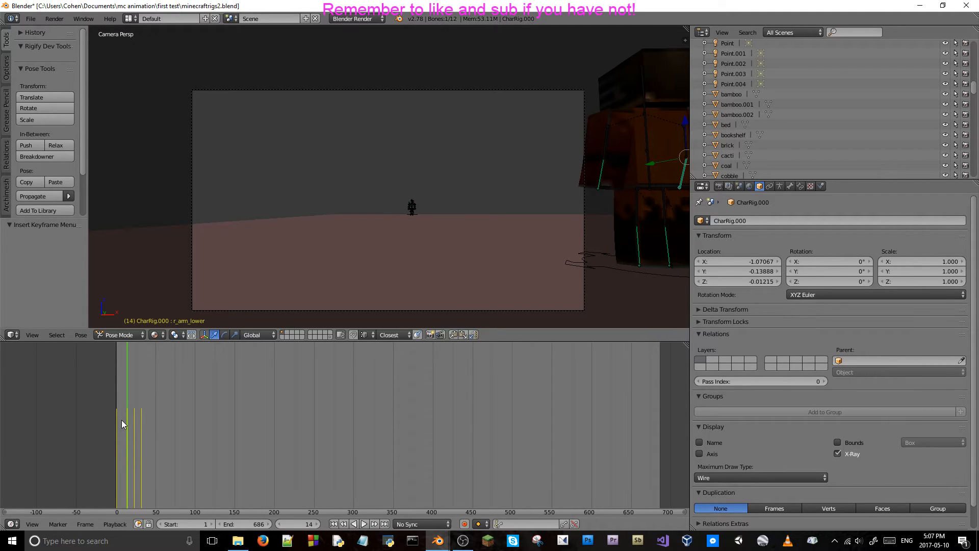
pyautogui.press('Right')
pyautogui.press('Right')
pyautogui.press('Right')
pyautogui.press('Right')
pyautogui.press('Right')
pyautogui.press('Right')
pyautogui.press('Right')
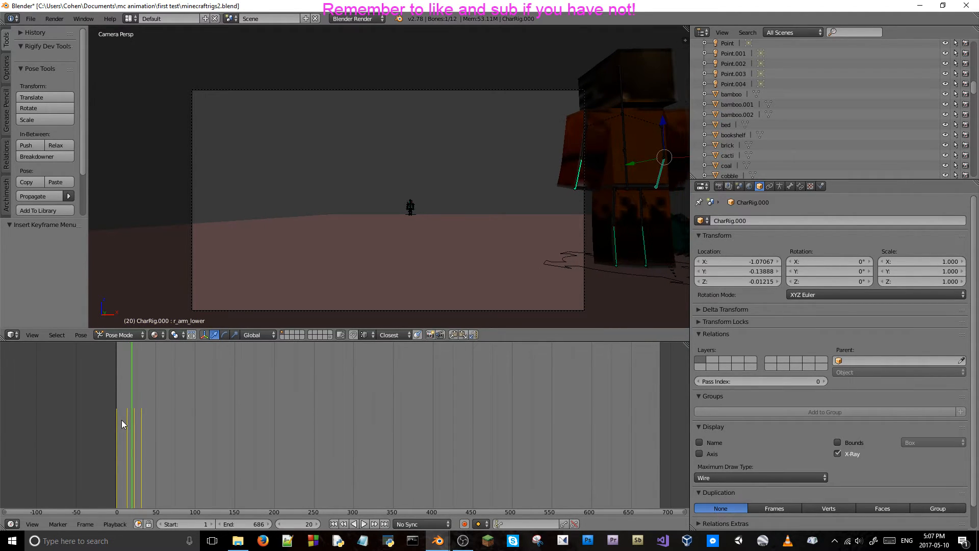
pyautogui.press('Right')
pyautogui.press('Right')
pyautogui.press('Right')
pyautogui.press('Right')
pyautogui.press('Right')
pyautogui.press('Right')
pyautogui.press('Right')
pyautogui.press('Right')
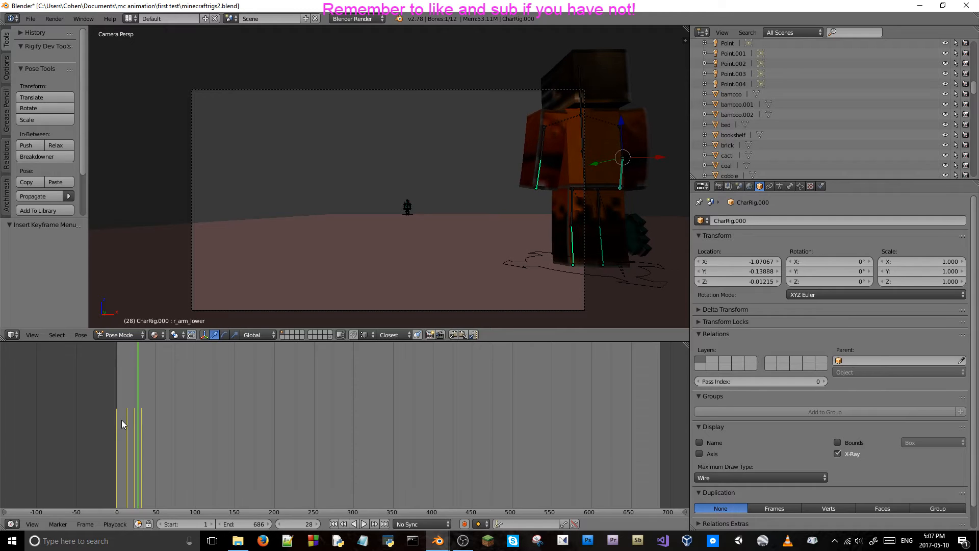
# Step back and forth around frames 30 to 32 in the camera view to check the arm poses.
pyautogui.press('Right')
pyautogui.press('Right')
pyautogui.press('Right')
pyautogui.press('Left')
pyautogui.press('Left')
pyautogui.press('Left')
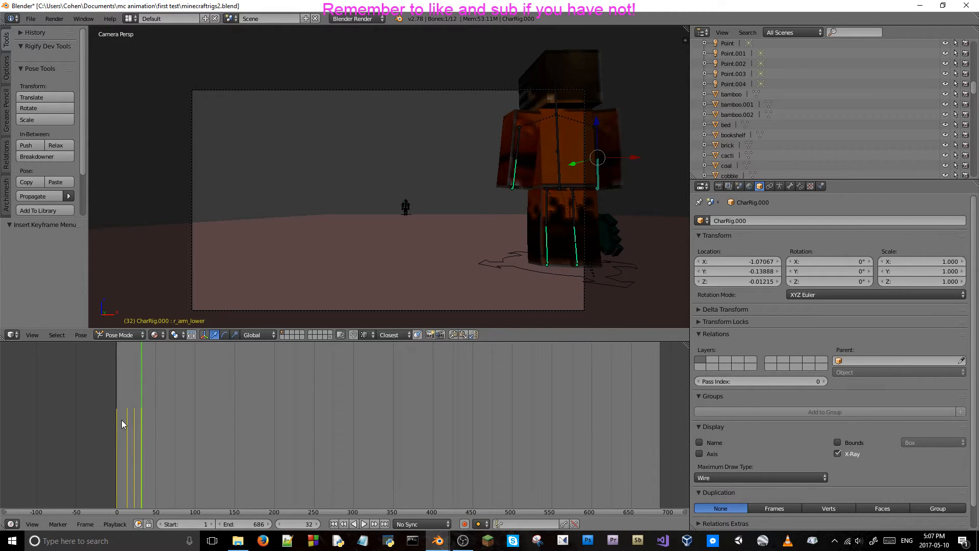
pyautogui.press('Right')
pyautogui.press('Right')
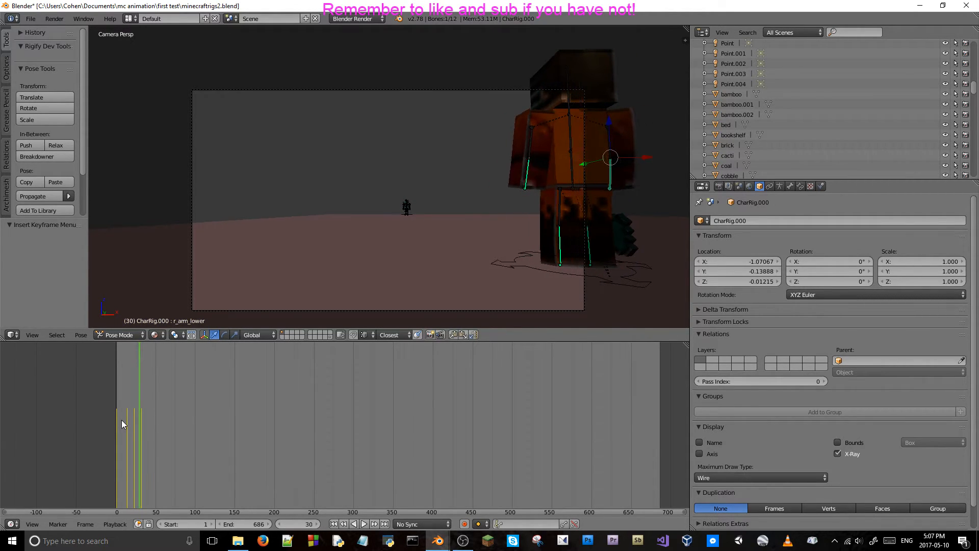
pyautogui.press('Right')
pyautogui.press('Right')
pyautogui.press('Right')
pyautogui.press('Left')
pyautogui.press('Left')
pyautogui.press('Left')
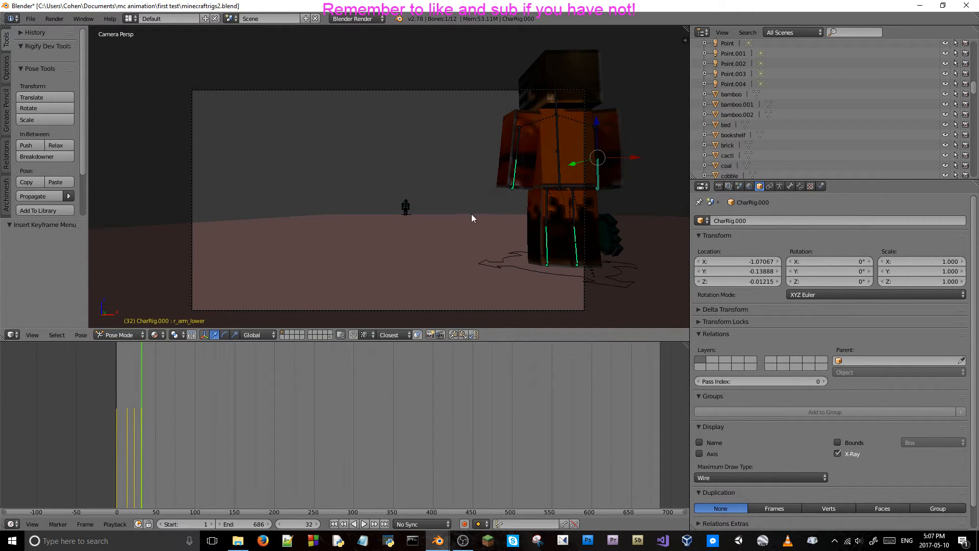
# Leave the camera view and step through the frames around 33 to 38 to examine the character's pose from behind.
pyautogui.moveTo(472, 213); pyautogui.dragTo(411, 242, button='middle')
pyautogui.press('Right')
pyautogui.press('Right')
pyautogui.press('Right')
pyautogui.press('Right')
pyautogui.press('Left')
pyautogui.press('Left')
pyautogui.press('Left')
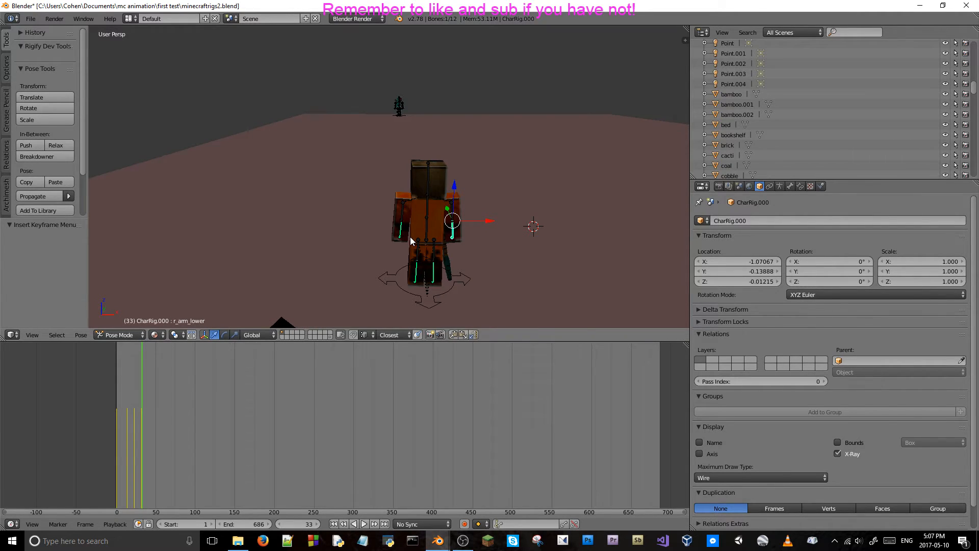
pyautogui.press('Right')
pyautogui.press('Right')
pyautogui.press('Right')
pyautogui.press('Right')
pyautogui.press('Right')
pyautogui.scroll(2, 411, 240)
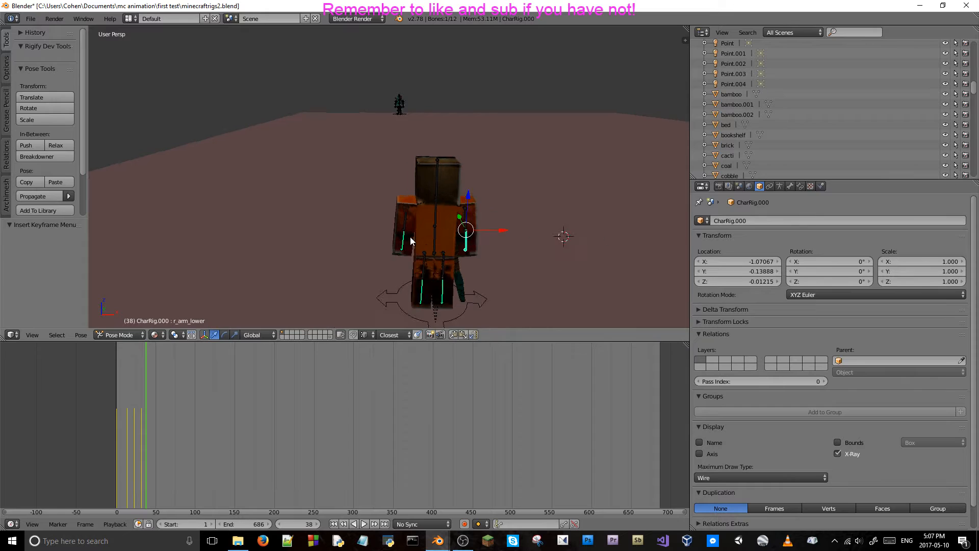
# Advance the animation to frame 42 for a closer look at the orange character's back.
pyautogui.press('Right')
pyautogui.press('Right')
pyautogui.press('Right')
pyautogui.press('Right')
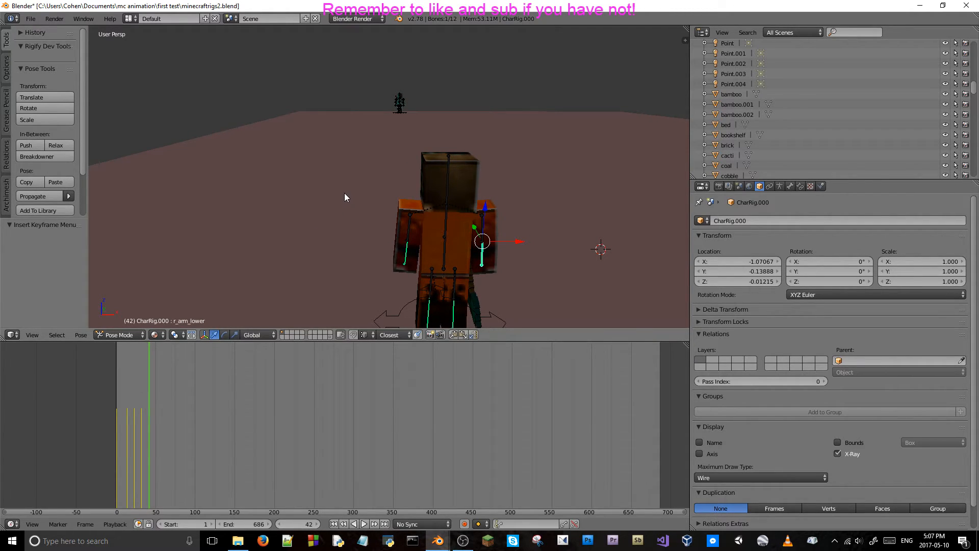
pyautogui.scroll(4, 351, 197)
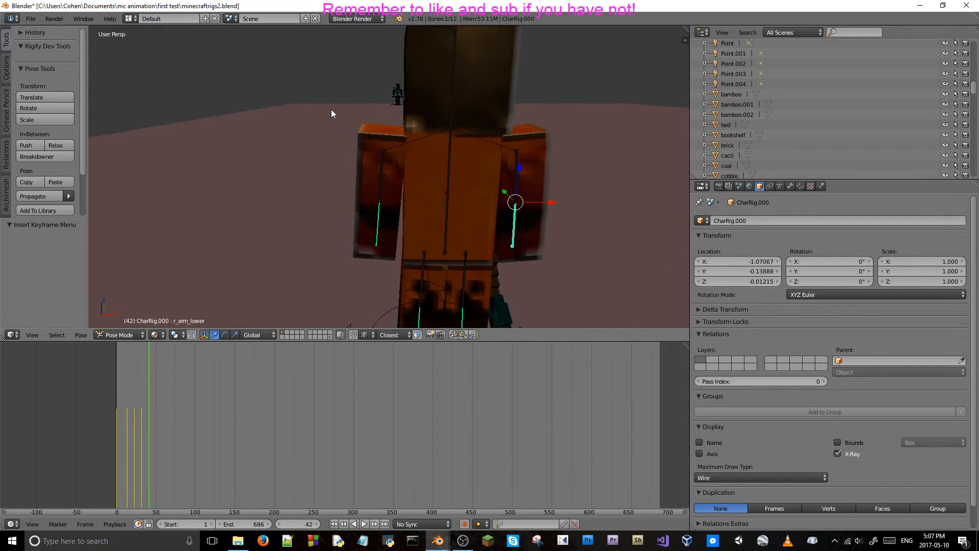
# Try rotating the l_arm bone about the global Y axis at frame 42.
pyautogui.rightClick(382, 163)
pyautogui.press('r')
pyautogui.press('x')
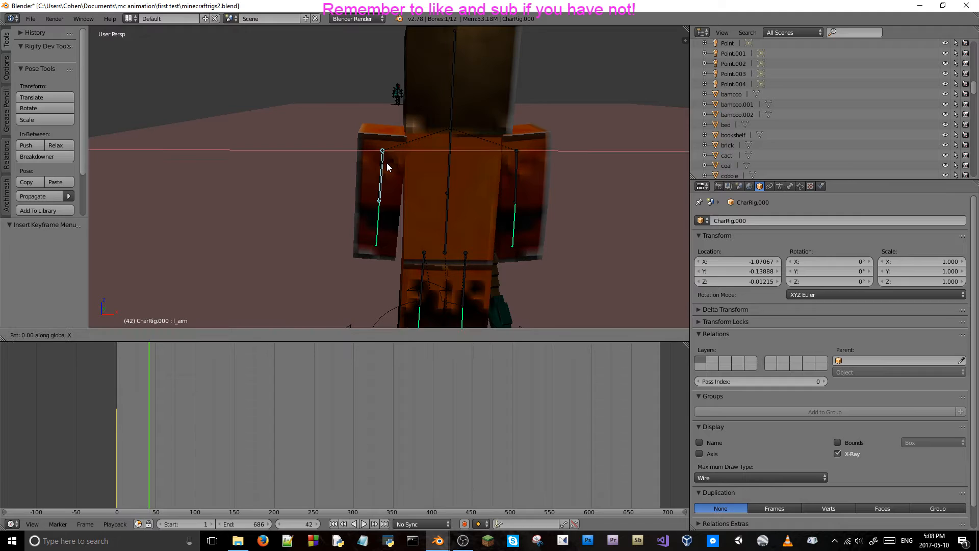
pyautogui.press('y')
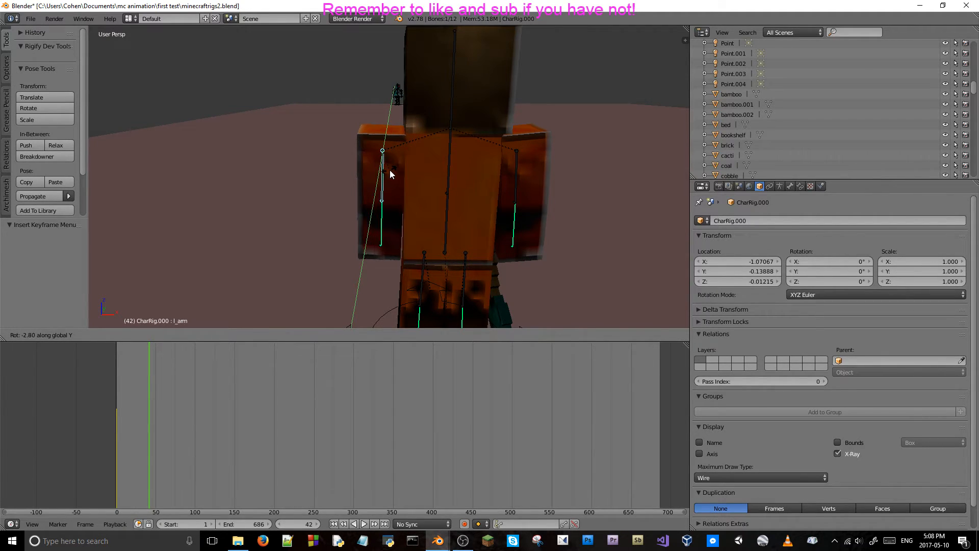
pyautogui.click(388, 174)
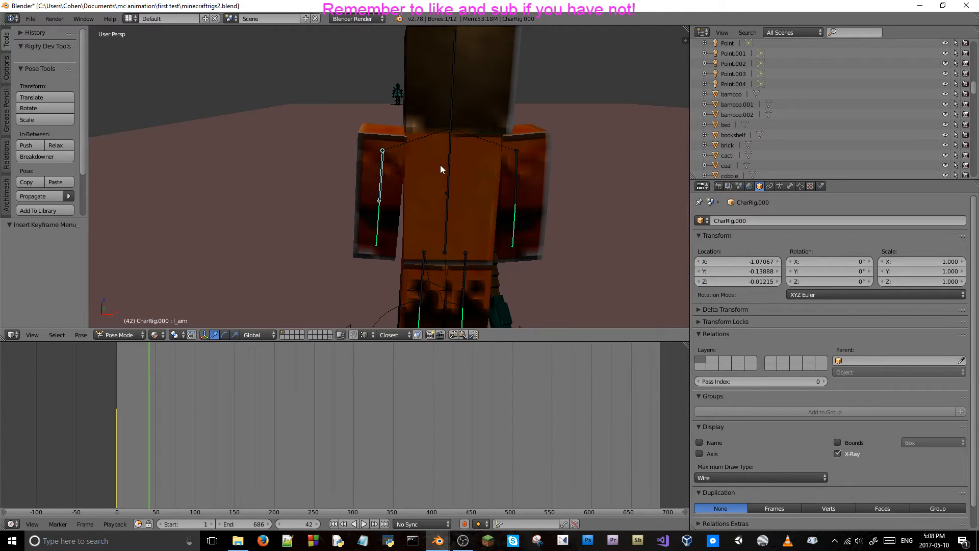
# Try rotating the body_lower bone about the global X axis at frame 42.
pyautogui.rightClick(448, 196)
pyautogui.press('r')
pyautogui.press('x')
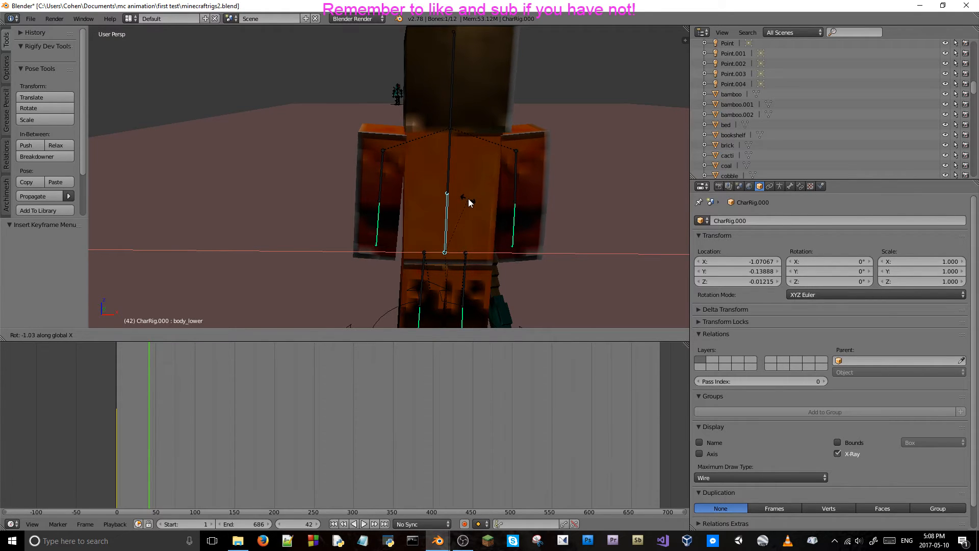
pyautogui.rightClick(468, 206)
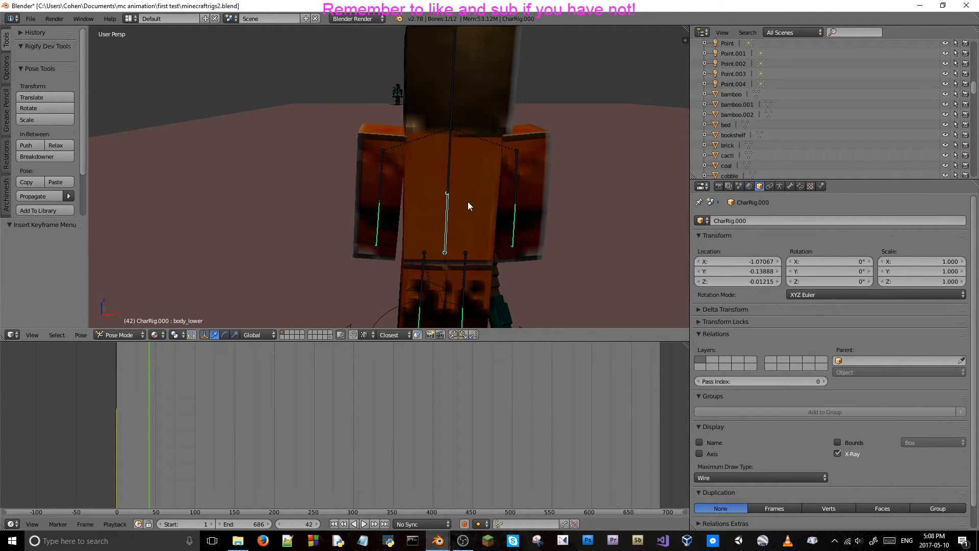
# Advance to frame 43 and look through the camera.
pyautogui.press('Right')
pyautogui.press('KP_0')
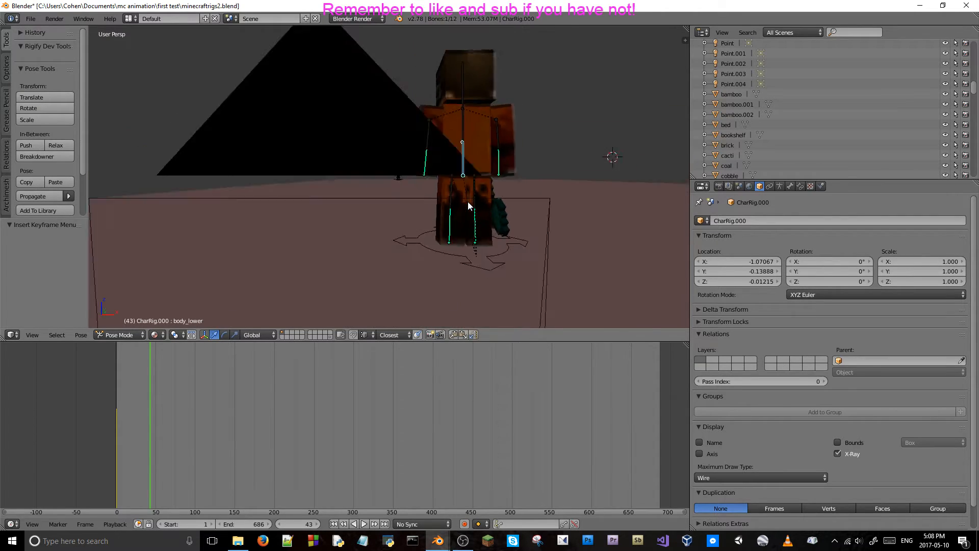
# Try rotating the body_lower bone about the global X axis at frame 43.
pyautogui.press('r')
pyautogui.press('x')
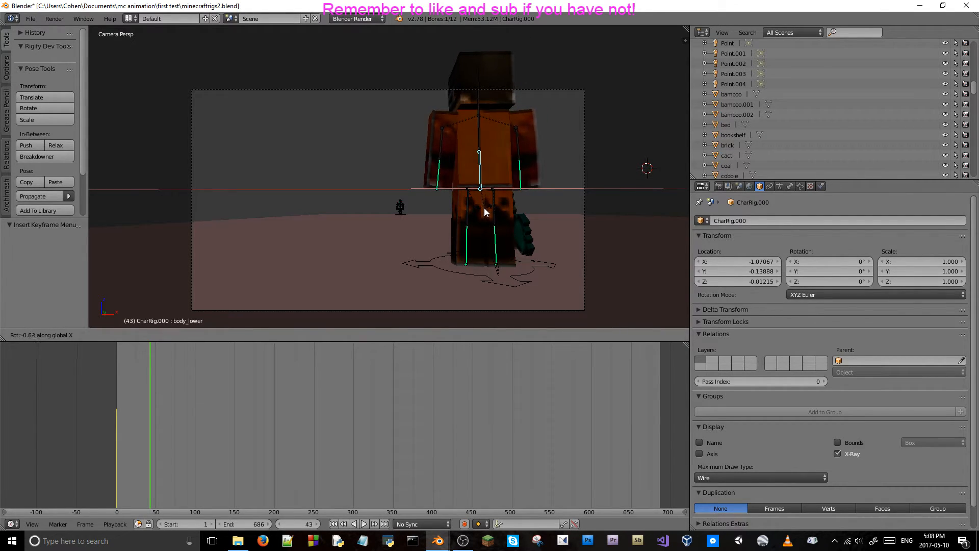
pyautogui.press('Escape')
# Select the r_arm bone and save the file over the existing one.
pyautogui.rightClick(519, 149)
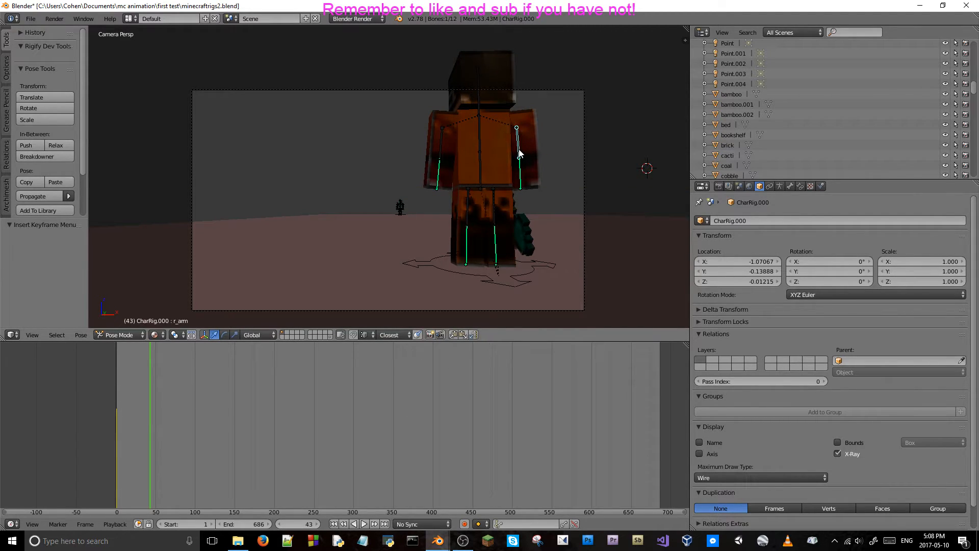
pyautogui.hotkey('ctrl', 's')
pyautogui.click(442, 156)
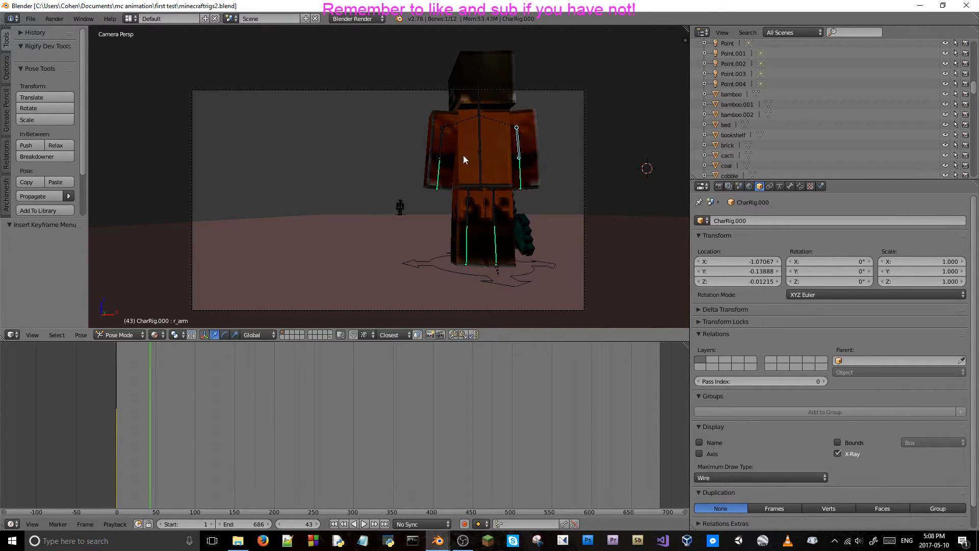
# Try rotating the l_arm bone about the global Z axis at frame 43.
pyautogui.rightClick(520, 174)
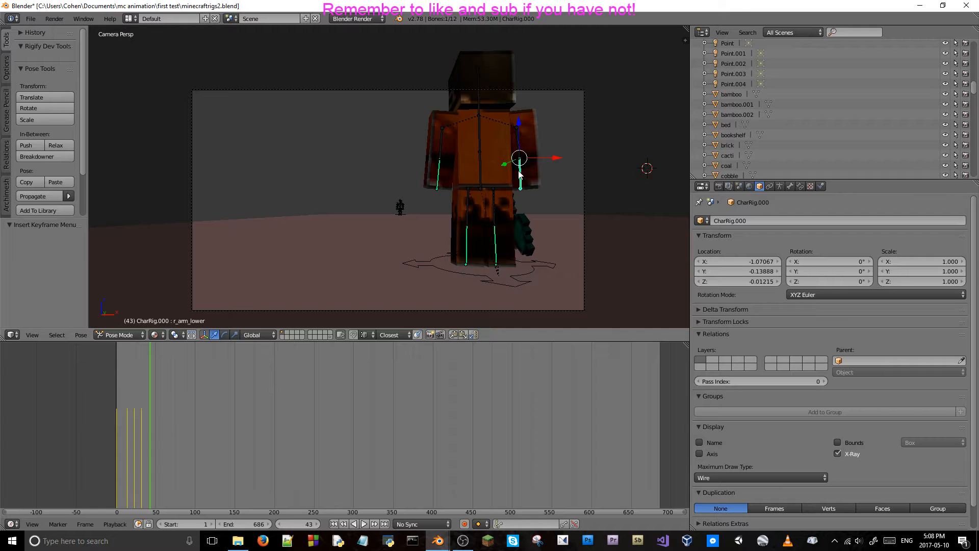
pyautogui.rightClick(440, 151)
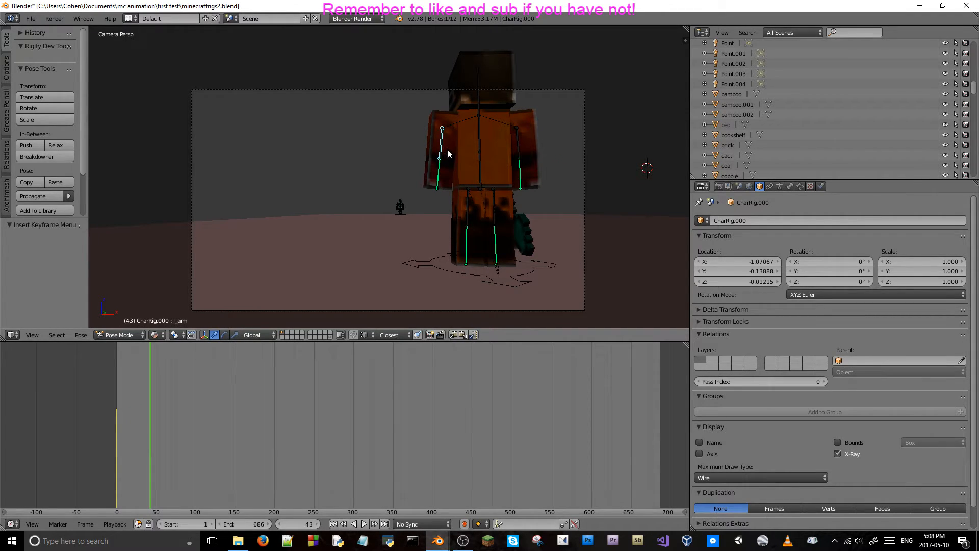
pyautogui.press('r')
pyautogui.press('z')
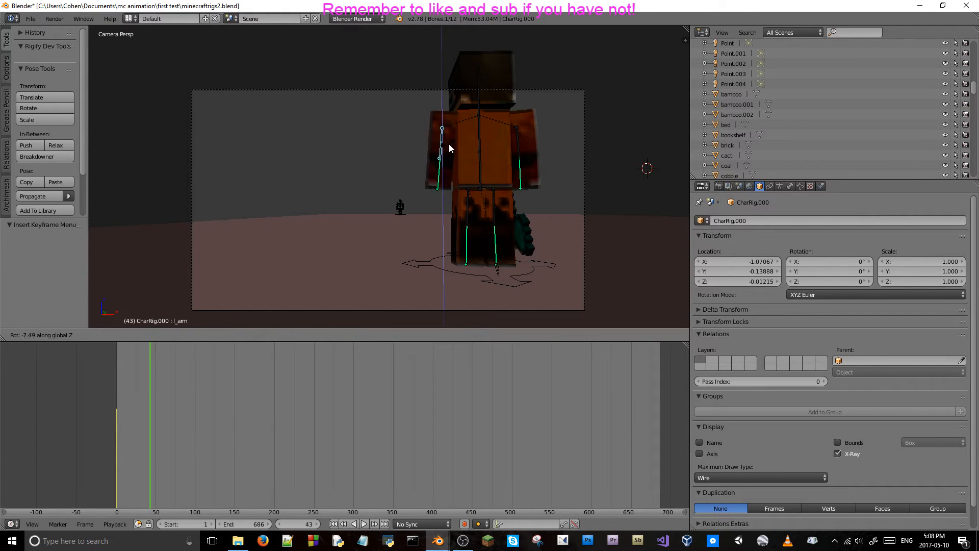
pyautogui.click(463, 166)
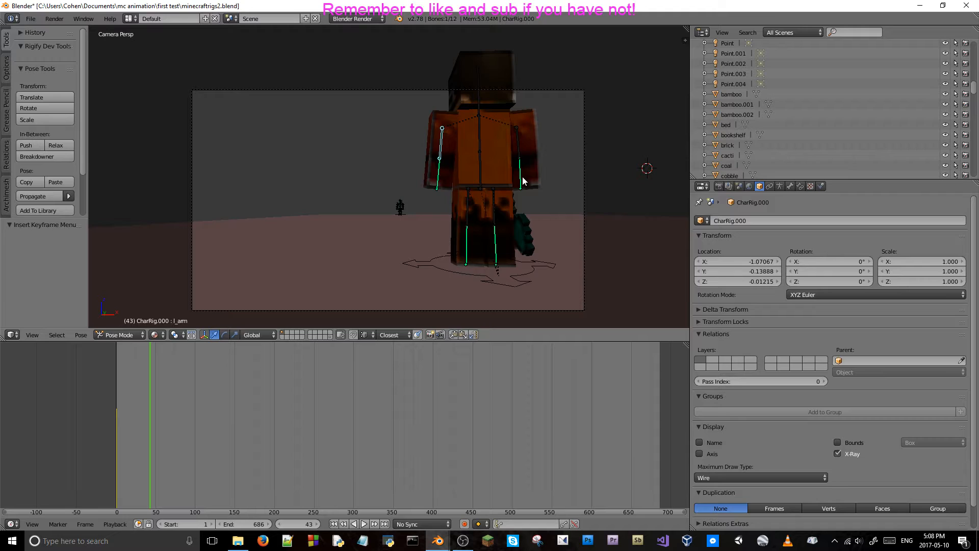
# Try rotating the l_arm and r_arm bones together about their local X axes.
pyautogui.keyDown('shift'); pyautogui.rightClick(519, 152); pyautogui.keyUp('shift')
pyautogui.keyDown('shift'); pyautogui.rightClick(439, 148); pyautogui.keyUp('shift')
pyautogui.press('r')
pyautogui.press('x')
pyautogui.press('x')
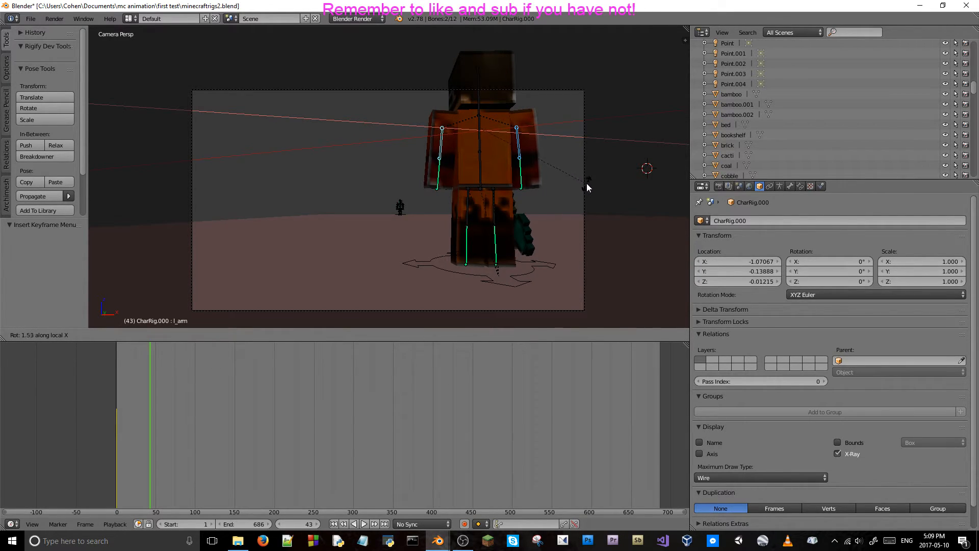
pyautogui.click(558, 168)
# Select both lower arm bones of the orange character together.
pyautogui.rightClick(438, 173)
pyautogui.keyDown('shift'); pyautogui.rightClick(518, 172); pyautogui.keyUp('shift')
# Try rotating both lower arm bones about their local X axes at frame 43.
pyautogui.press('r')
pyautogui.press('x')
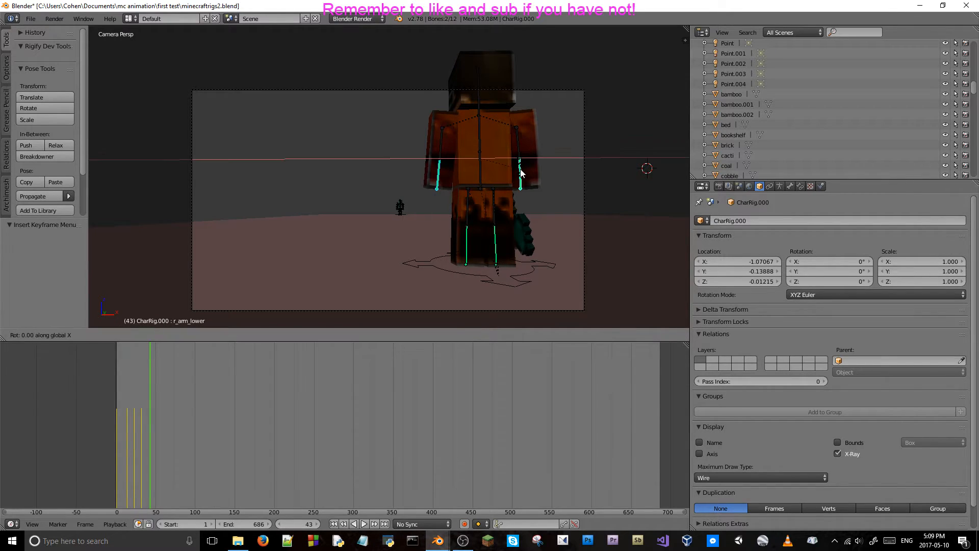
pyautogui.press('x')
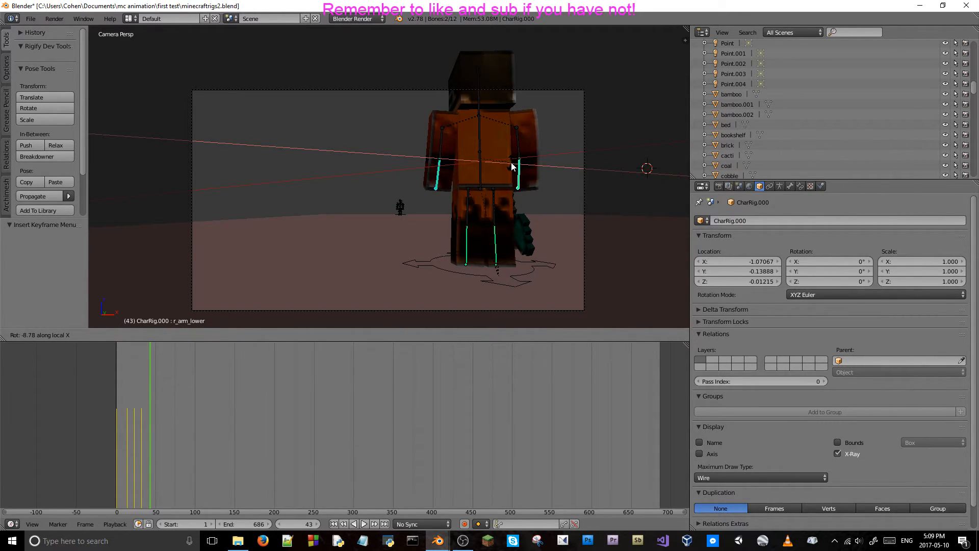
pyautogui.click(512, 165)
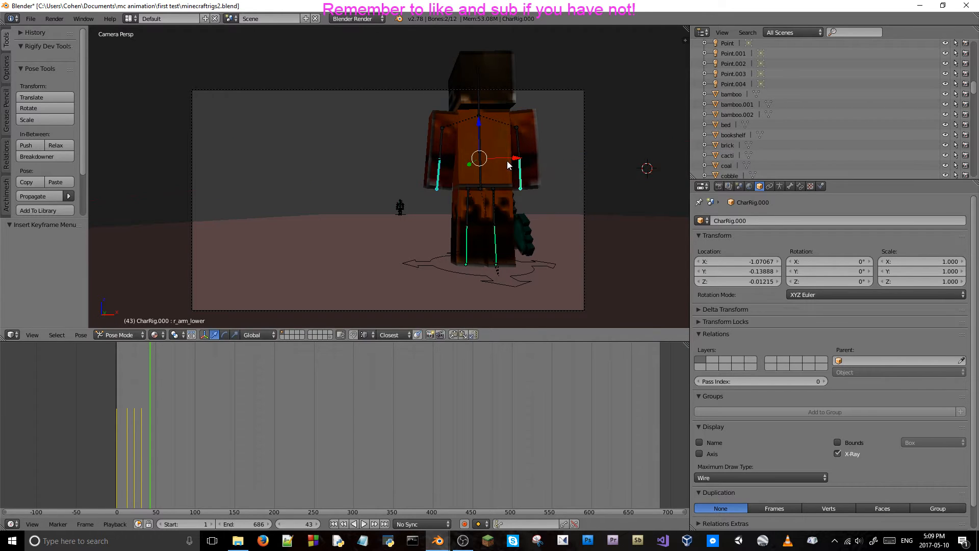
# Step back to frame 33 and forward again to frame 42 to review the arm movement through the camera.
pyautogui.press('Left')
pyautogui.press('Left')
pyautogui.press('Left')
pyautogui.press('Left')
pyautogui.press('Left')
pyautogui.press('Left')
pyautogui.press('Left')
pyautogui.press('Left')
pyautogui.press('Left')
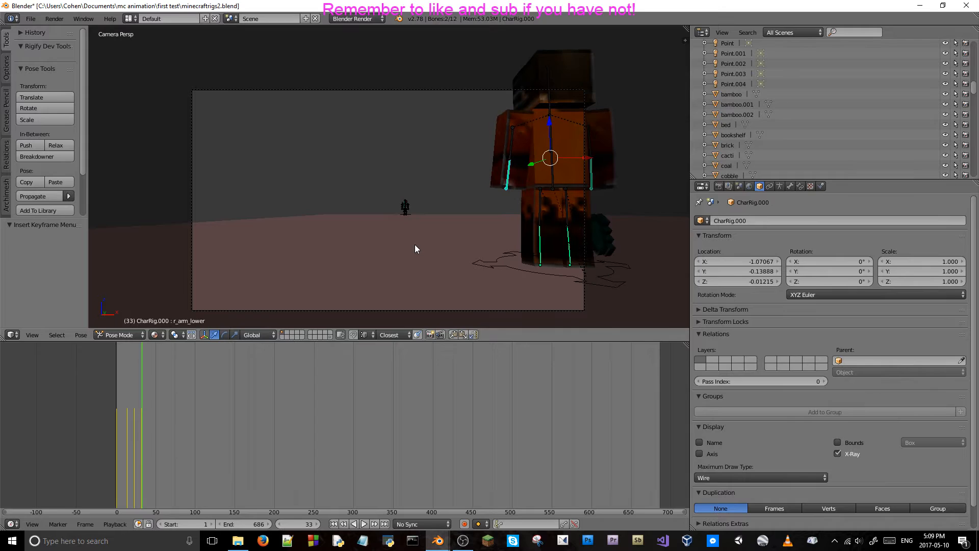
pyautogui.press('Right')
pyautogui.press('Right')
pyautogui.press('Right')
pyautogui.press('Right')
pyautogui.press('Right')
pyautogui.press('Right')
pyautogui.press('Right')
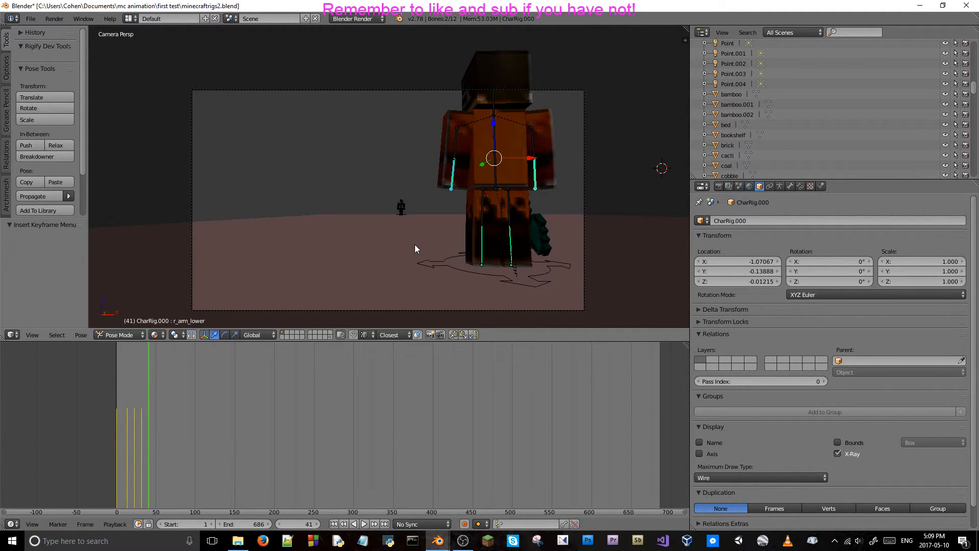
pyautogui.press('Right')
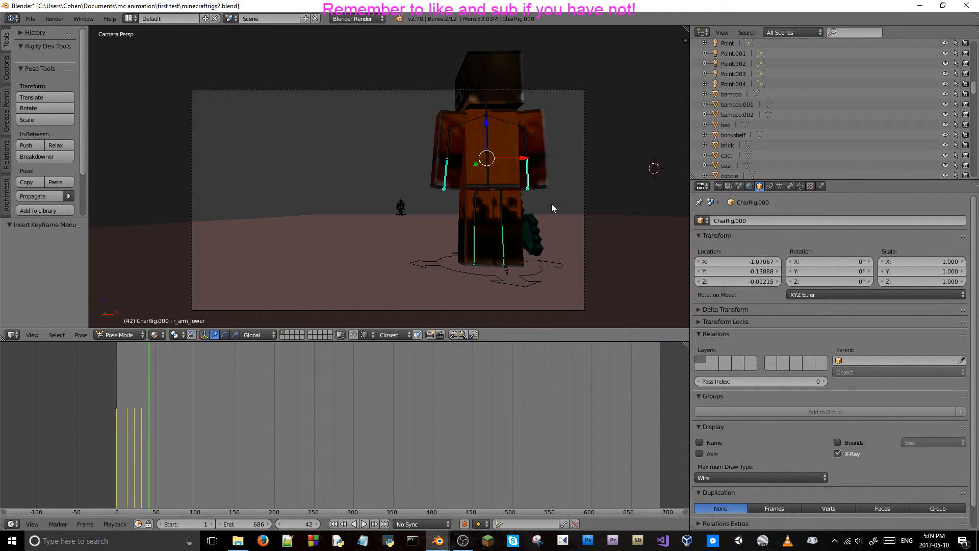
# Rotate both lower arm bones about -5.9° around their local X axes at frame 42.
pyautogui.press('r')
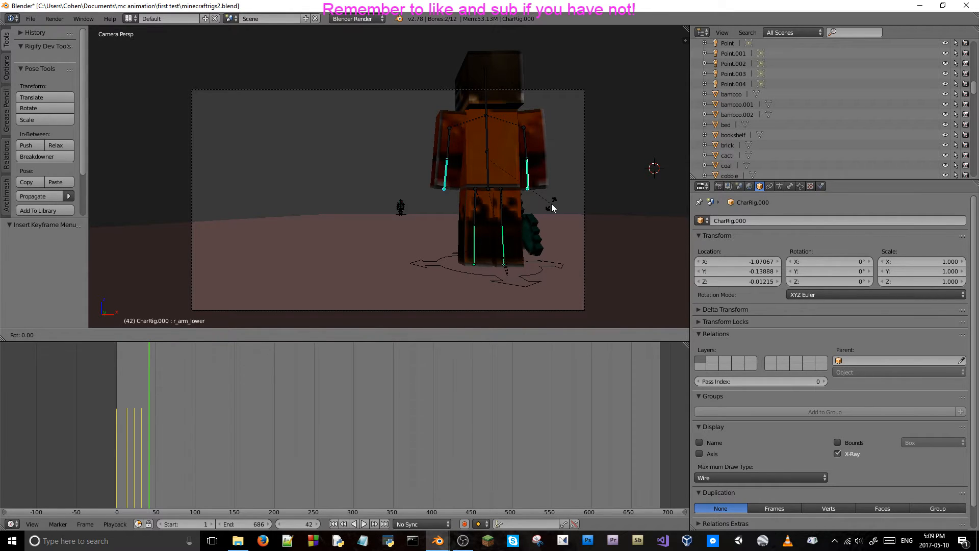
pyautogui.press('x')
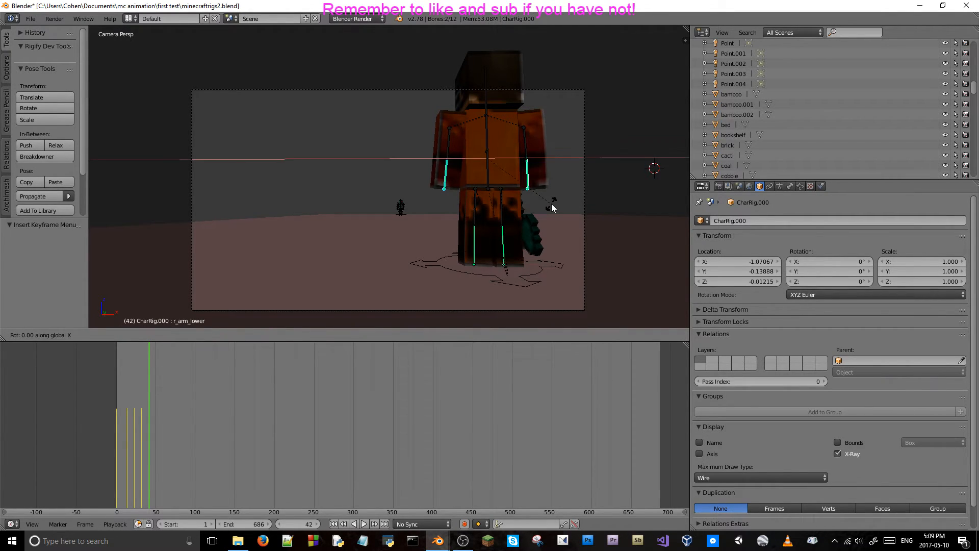
pyautogui.press('x')
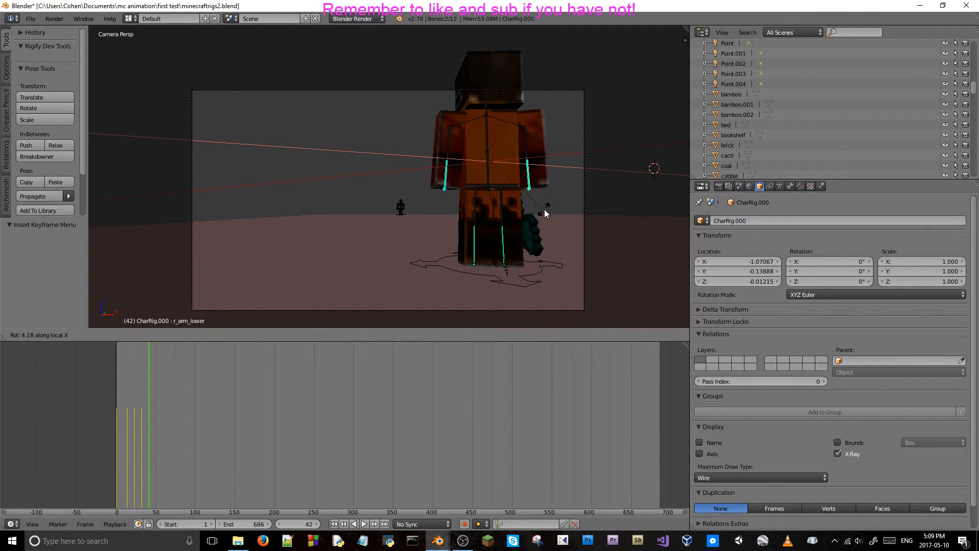
# Rotate both lower arm bones about -22.8° around local X and insert location and rotation keyframes at frame 42.
pyautogui.click(550, 176)
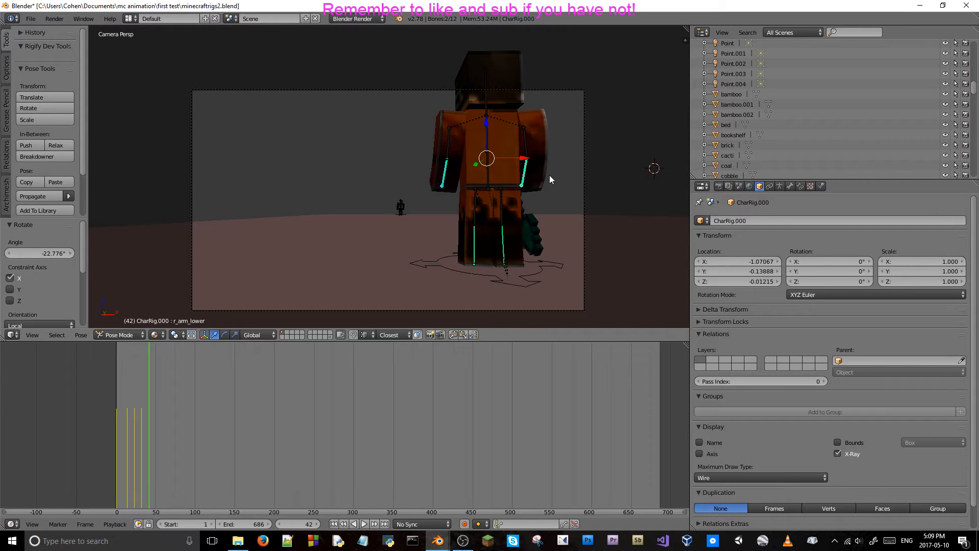
pyautogui.press('i')
pyautogui.click(549, 175)
pyautogui.press('i')
pyautogui.click(544, 188)
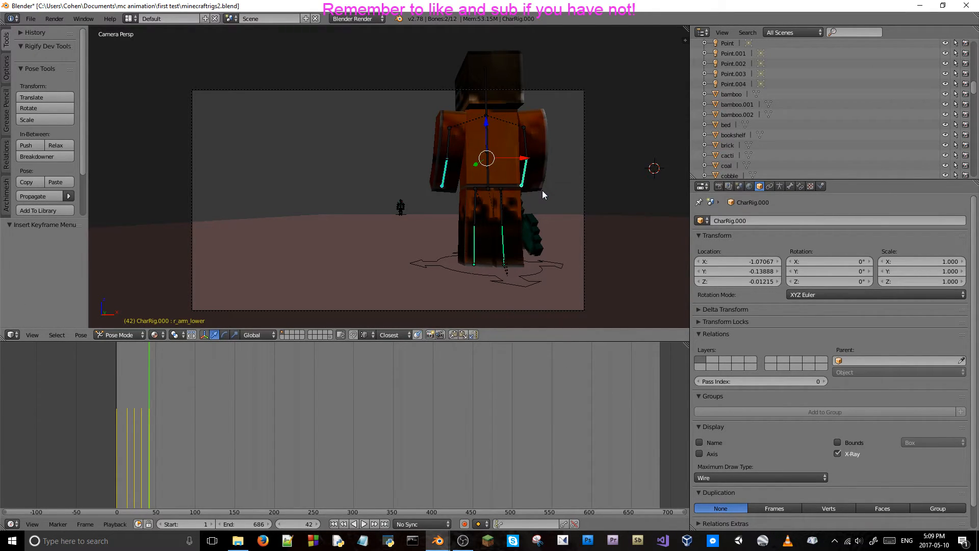
# Advance the timeline to frame 52.
pyautogui.press('Right')
pyautogui.press('Right')
pyautogui.press('Right')
pyautogui.press('Right')
pyautogui.press('Right')
pyautogui.press('Right')
pyautogui.press('Right')
pyautogui.press('Right')
pyautogui.press('Right')
pyautogui.press('Right')
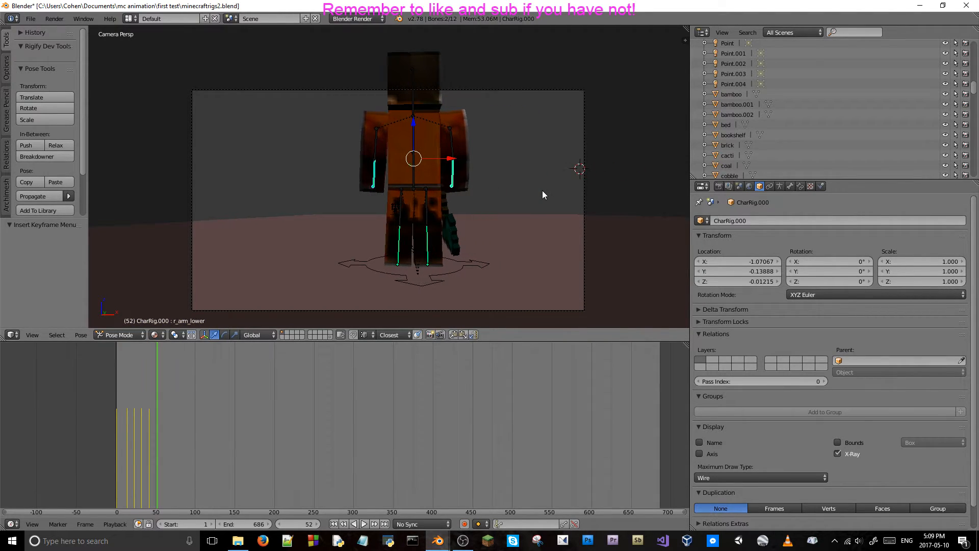
pyautogui.press('r')
pyautogui.press('x')
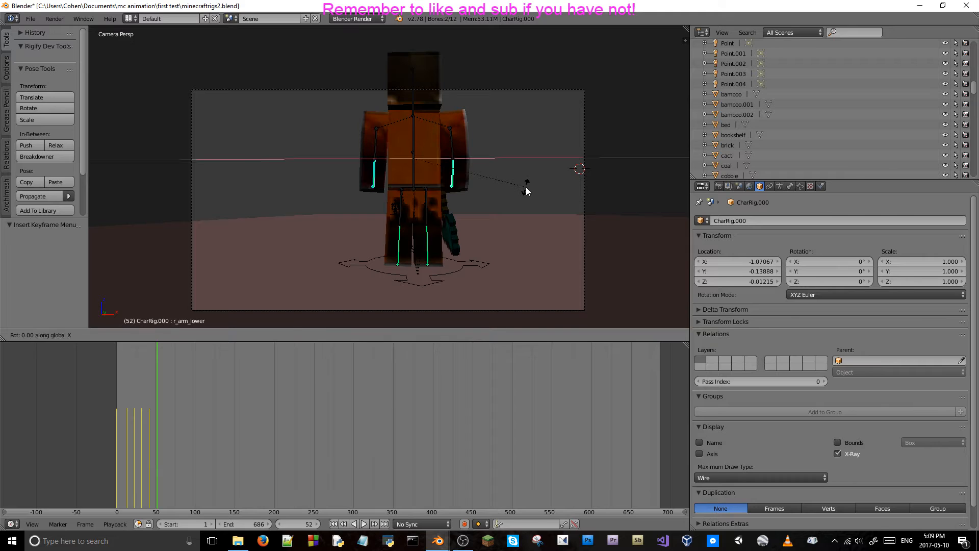
pyautogui.press('x')
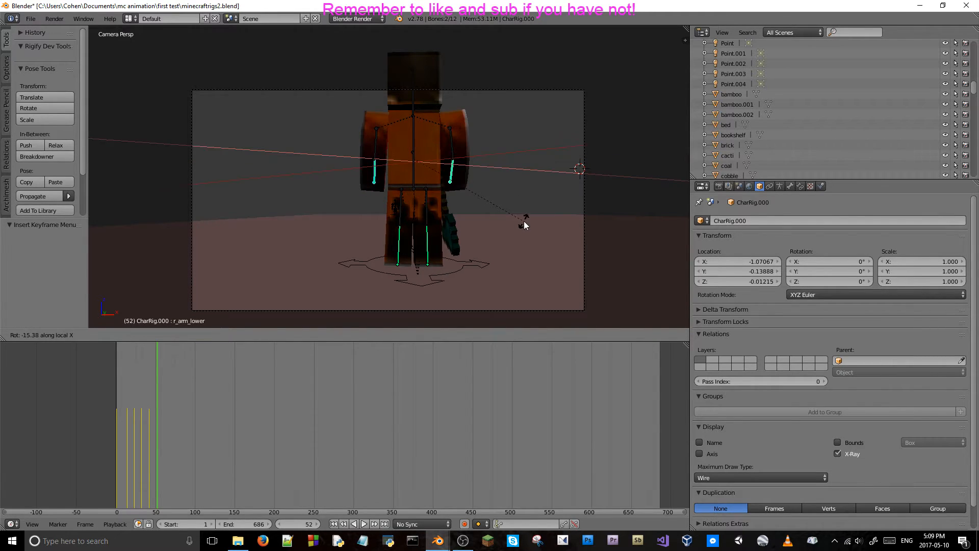
pyautogui.click(475, 204)
# Rotate both lower arm bones about 23.3° around local X and insert location and rotation keyframes at frame 52.
pyautogui.moveTo(474, 204); pyautogui.dragTo(549, 224, button='middle')
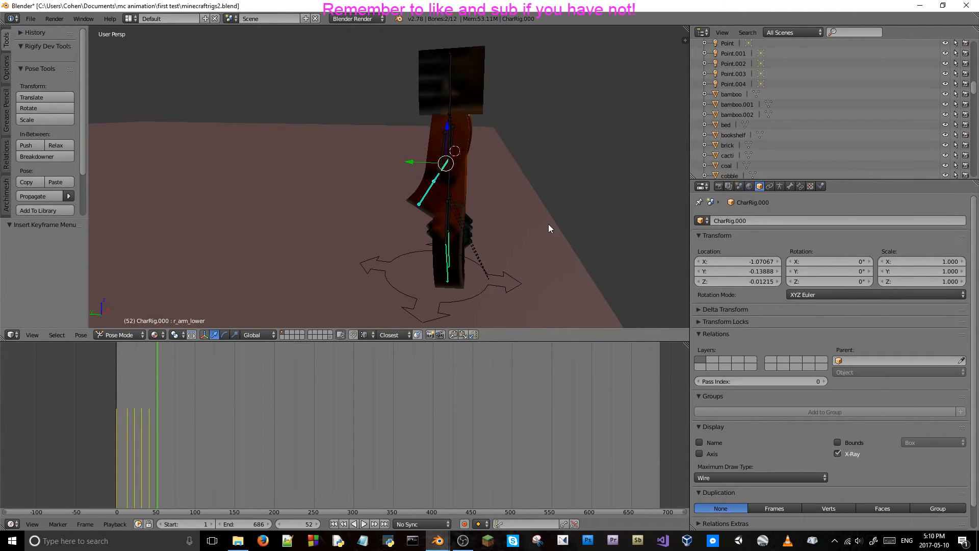
pyautogui.press('r')
pyautogui.press('x')
pyautogui.press('x')
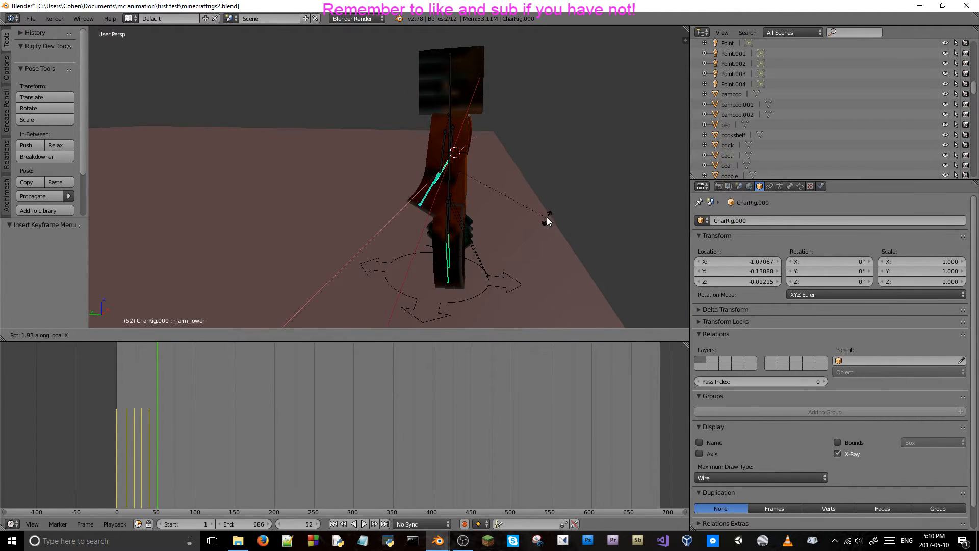
pyautogui.click(536, 180)
pyautogui.moveTo(536, 180); pyautogui.dragTo(557, 178, button='middle')
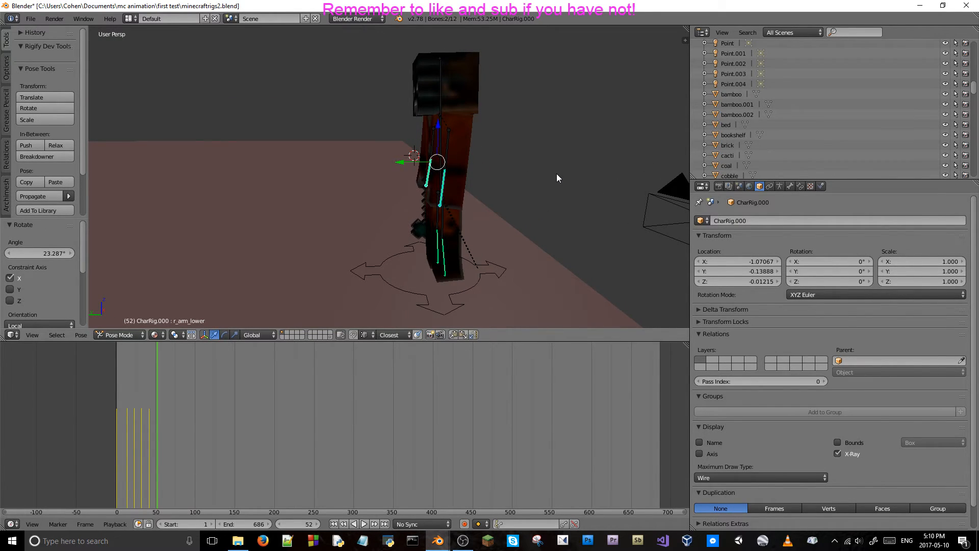
pyautogui.moveTo(547, 185); pyautogui.dragTo(455, 179, button='middle')
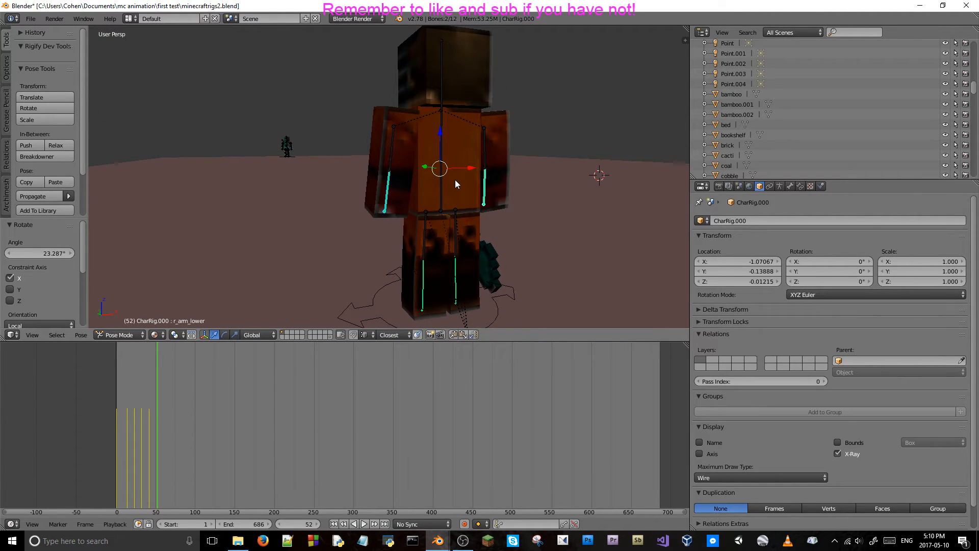
pyautogui.press('i')
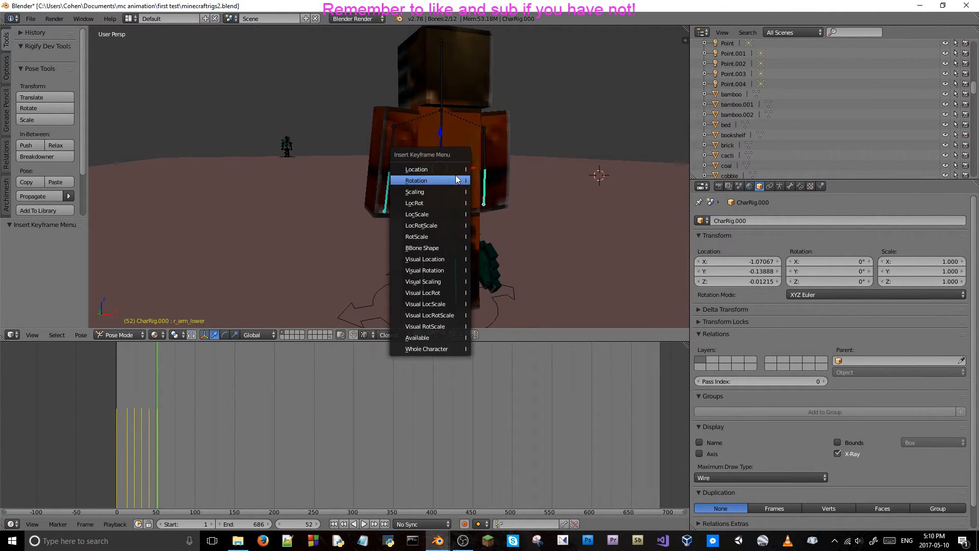
pyautogui.click(454, 177)
# Scrub back to about frame 43 and forward again to frame 51 to review the lower arm movement.
pyautogui.press('Left')
pyautogui.press('Left')
pyautogui.press('Left')
pyautogui.press('Left')
pyautogui.press('Left')
pyautogui.press('Left')
pyautogui.press('Left')
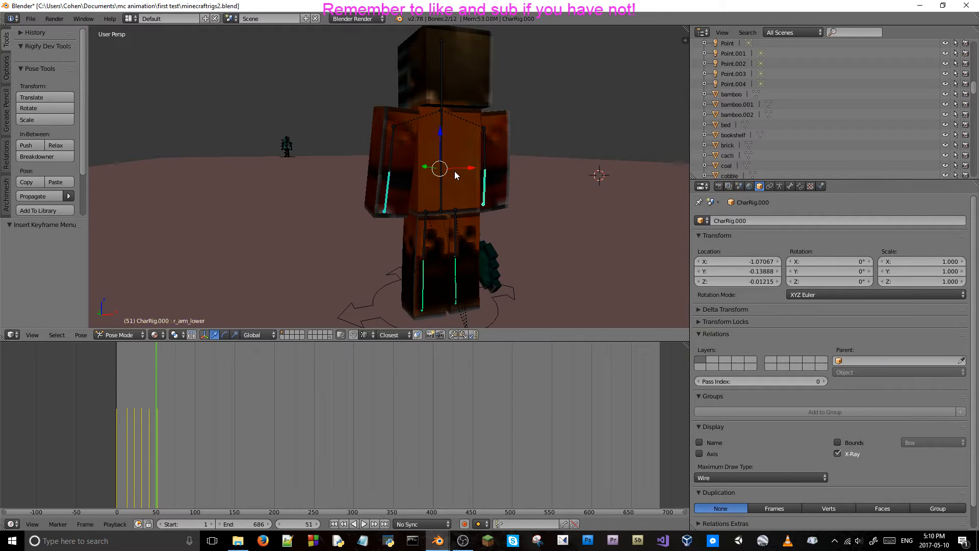
pyautogui.press('Right')
pyautogui.press('Right')
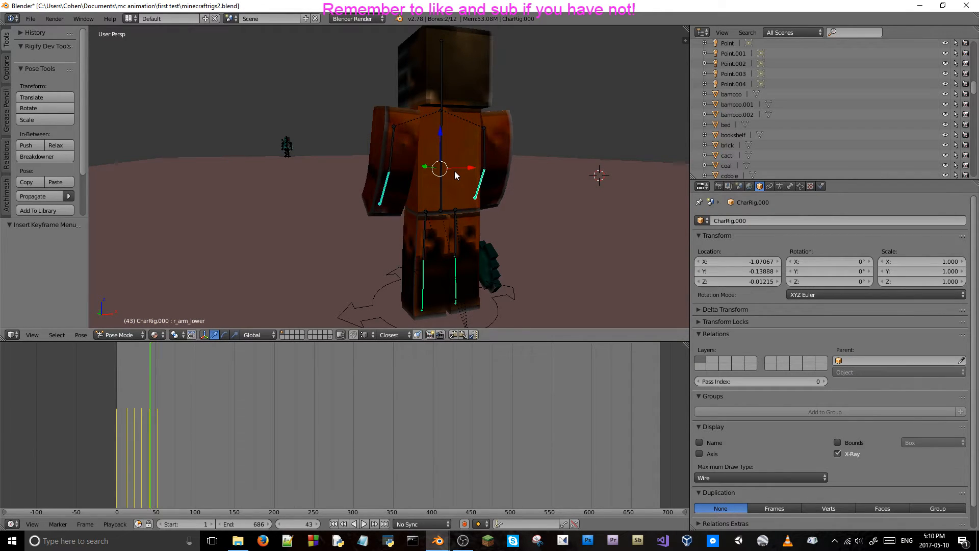
pyautogui.press('Right')
pyautogui.press('Right')
pyautogui.press('Right')
pyautogui.press('Right')
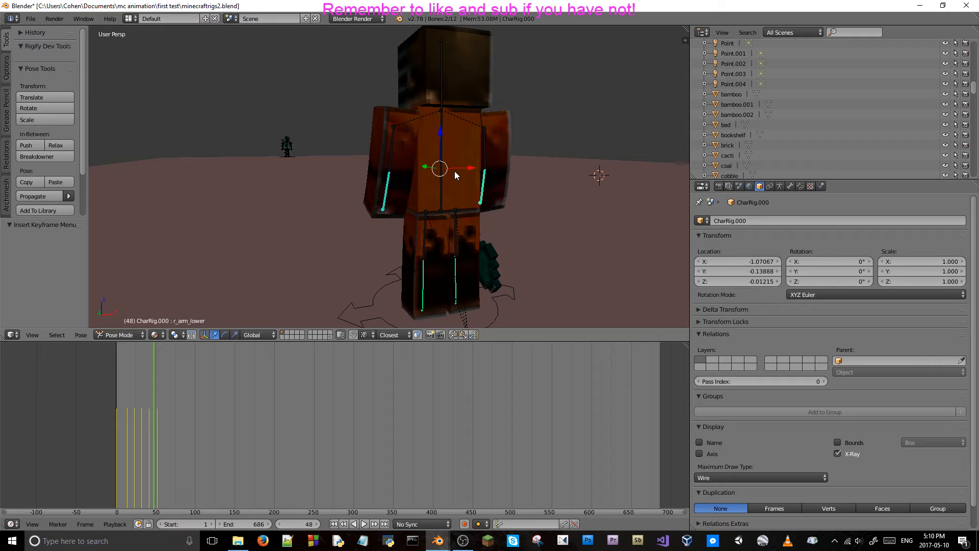
# Select the right lower arm bone and review the arm swing through the camera between frames 42 and 52.
pyautogui.rightClick(390, 182)
pyautogui.rightClick(485, 184)
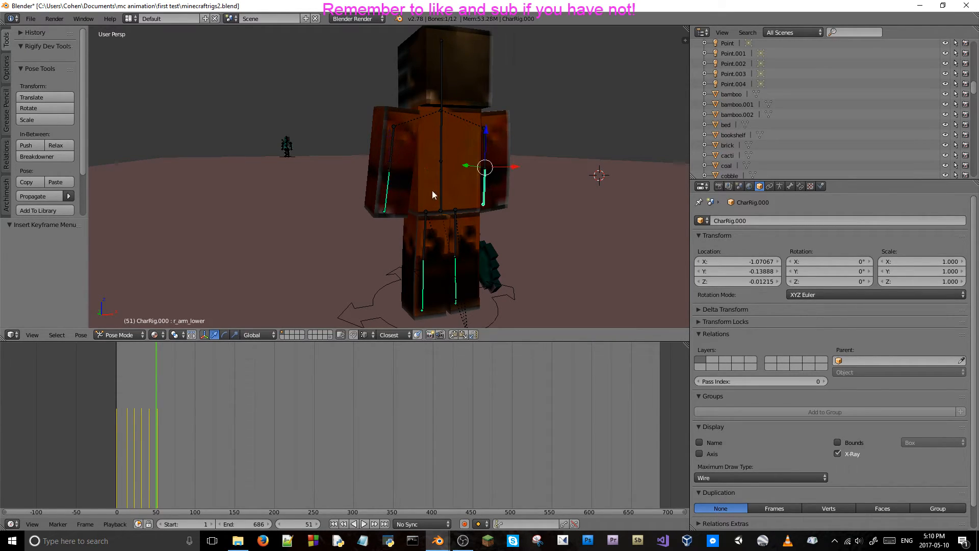
pyautogui.rightClick(388, 193)
pyautogui.rightClick(483, 185)
pyautogui.press('KP_0')
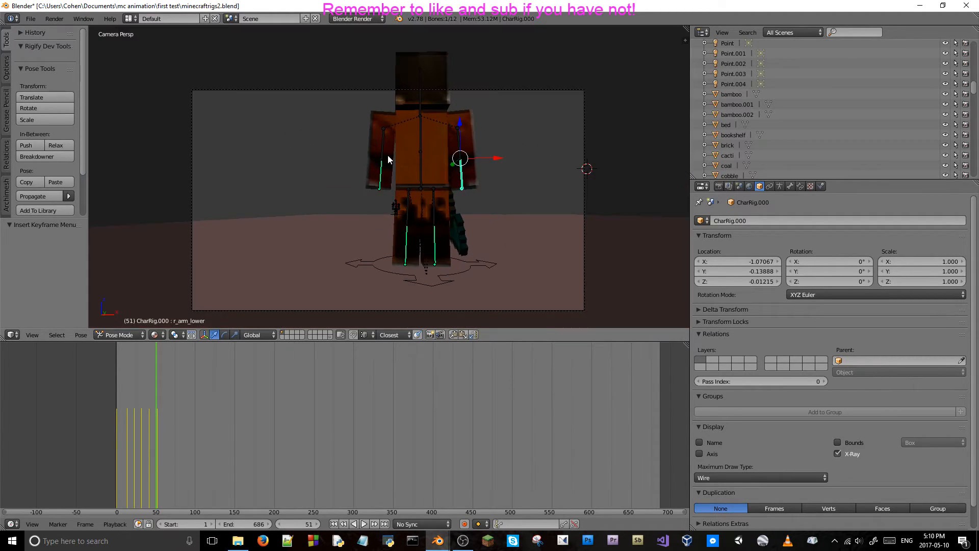
pyautogui.press('Right')
pyautogui.press('Right')
pyautogui.press('Left')
pyautogui.press('Left')
pyautogui.press('Left')
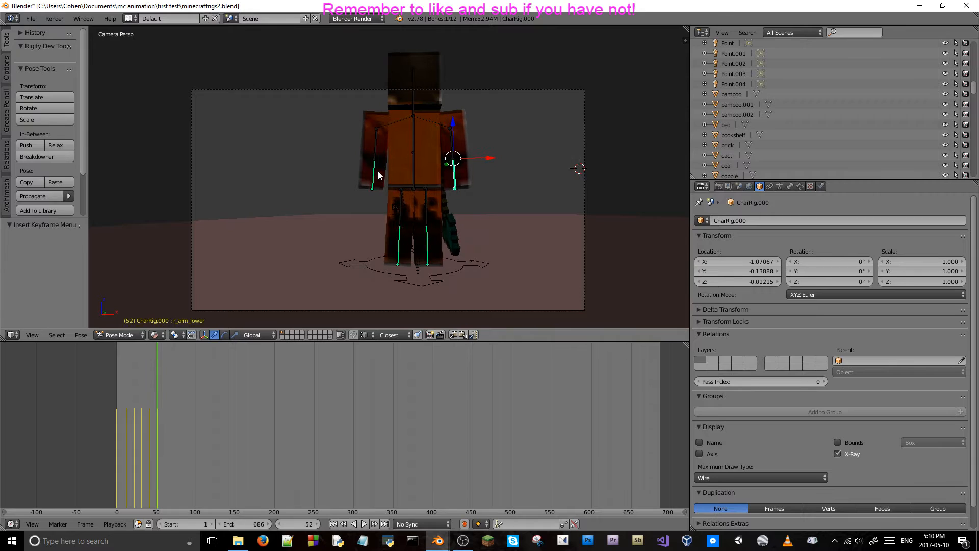
pyautogui.press('Left')
pyautogui.press('Left')
pyautogui.press('Left')
pyautogui.press('Left')
pyautogui.press('Left')
pyautogui.press('Left')
pyautogui.press('Left')
pyautogui.press('Left')
pyautogui.press('Left')
pyautogui.press('Left')
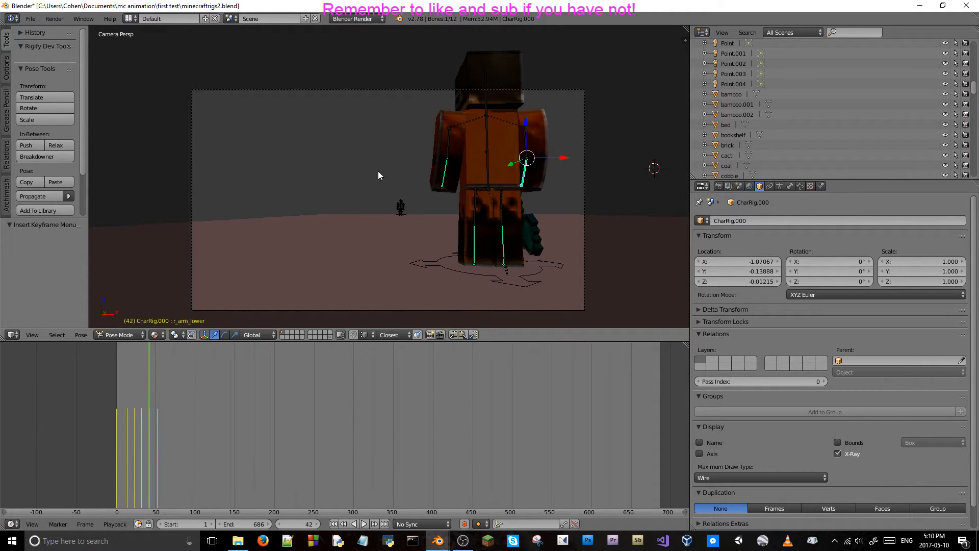
pyautogui.press('Right')
pyautogui.press('Right')
pyautogui.press('Right')
pyautogui.press('Right')
pyautogui.press('Right')
pyautogui.press('Right')
pyautogui.press('Right')
pyautogui.press('Right')
pyautogui.press('Right')
pyautogui.press('Right')
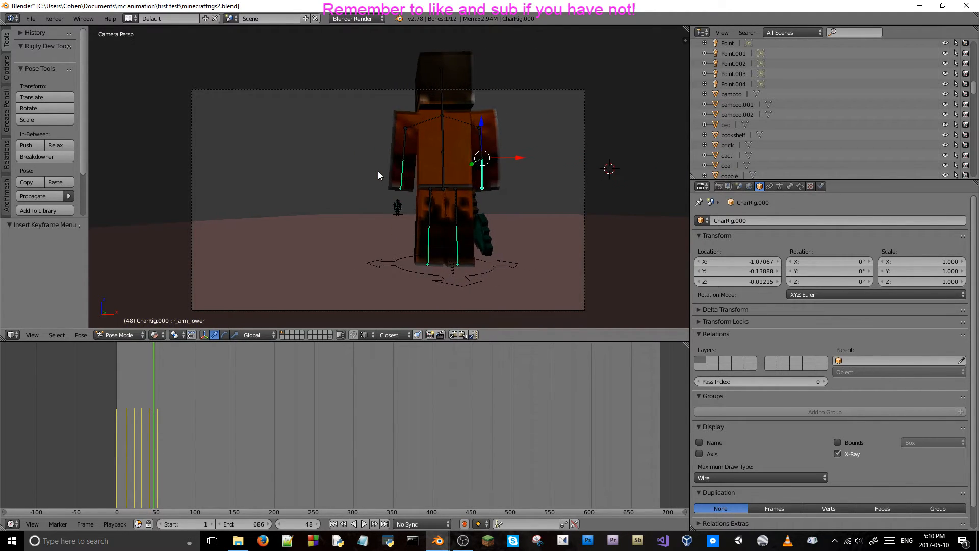
pyautogui.press('Right')
pyautogui.press('Right')
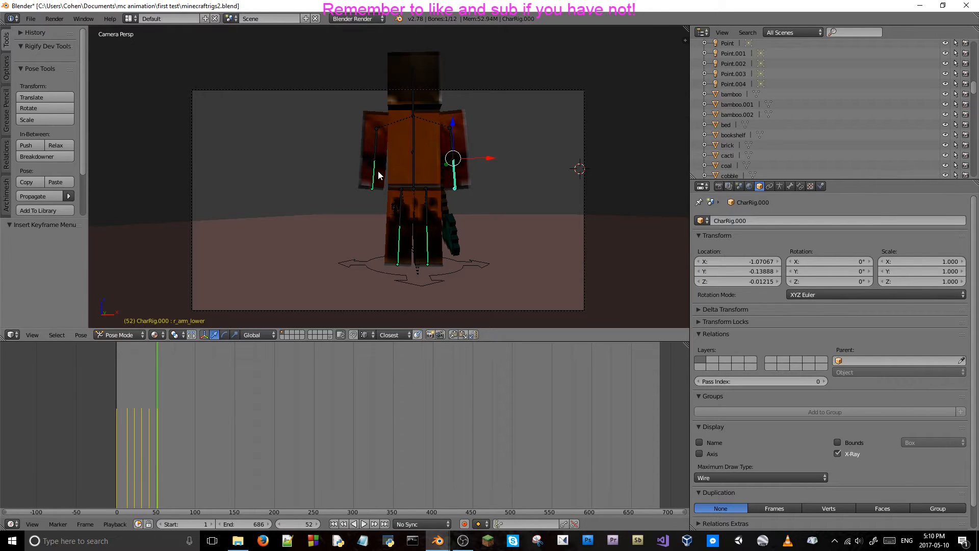
# Advance to frame 62 and select both lower arm bones of the orange character.
pyautogui.press('Right')
pyautogui.press('Right')
pyautogui.press('Right')
pyautogui.press('Right')
pyautogui.press('Right')
pyautogui.press('Right')
pyautogui.press('Right')
pyautogui.press('Right')
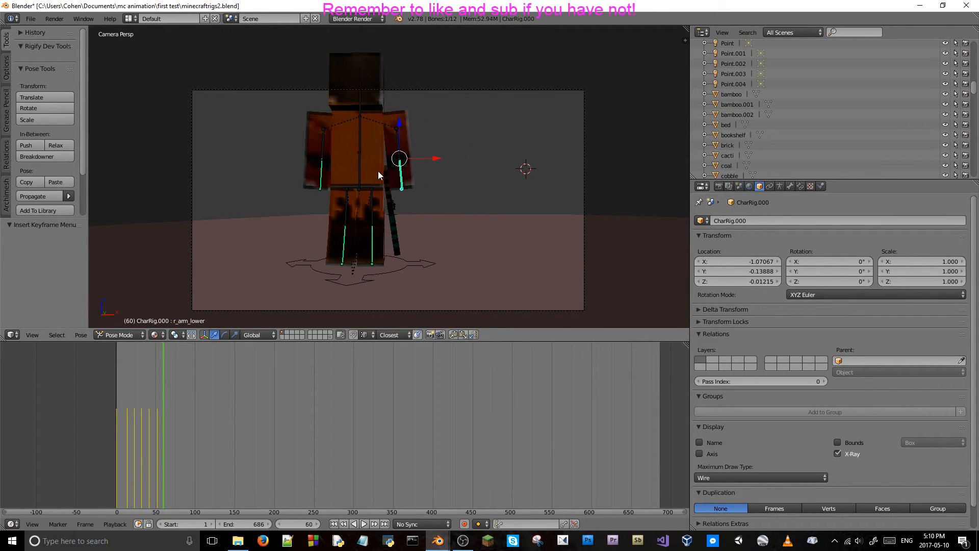
pyautogui.press('Right')
pyautogui.press('Right')
pyautogui.moveTo(360, 169); pyautogui.dragTo(393, 188, button='middle')
pyautogui.keyDown('shift'); pyautogui.rightClick(317, 157); pyautogui.keyUp('shift')
pyautogui.press('r')
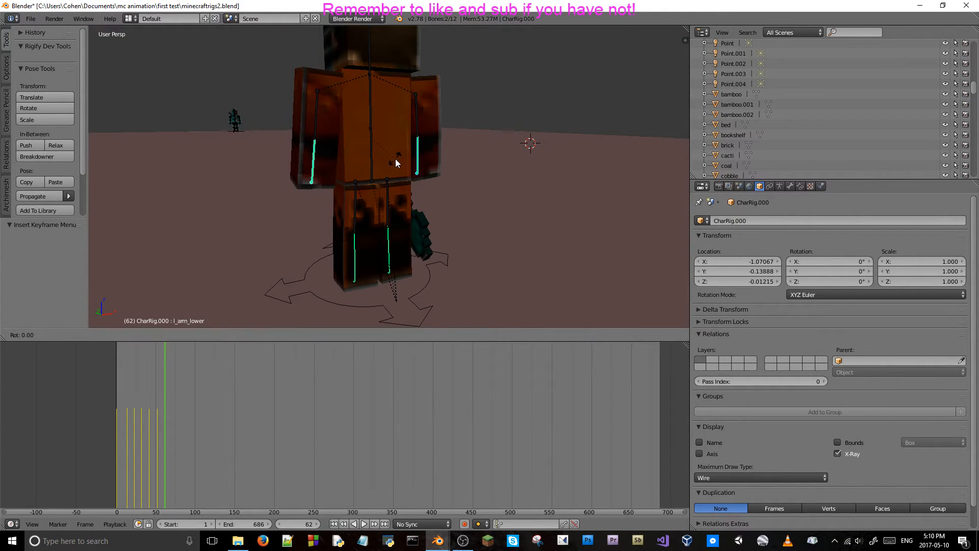
pyautogui.rightClick(396, 158)
pyautogui.rightClick(418, 153)
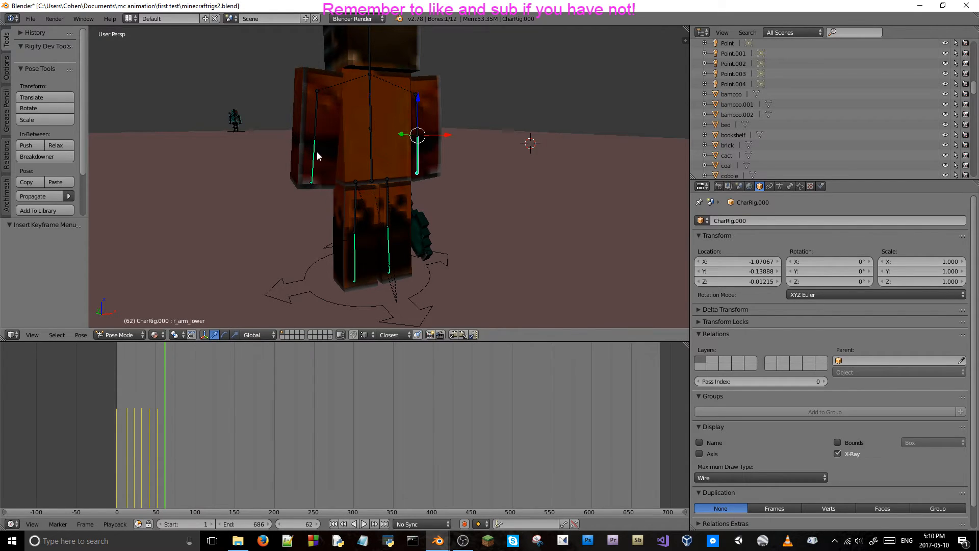
pyautogui.keyDown('shift'); pyautogui.rightClick(315, 149); pyautogui.keyUp('shift')
# Rotate both lower arm bones about -23.6° around local X and insert location and rotation keyframes at frame 62.
pyautogui.press('r')
pyautogui.press('x')
pyautogui.press('x')
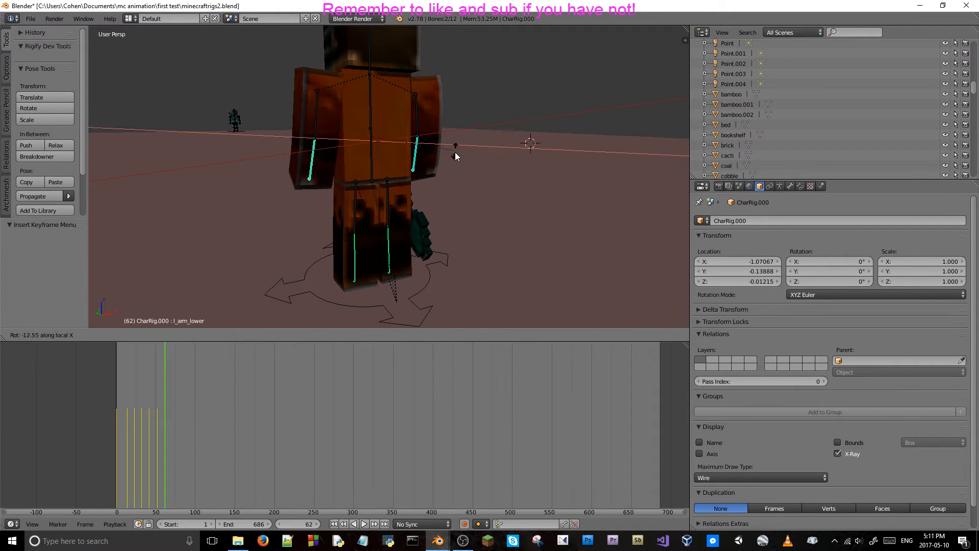
pyautogui.click(474, 179)
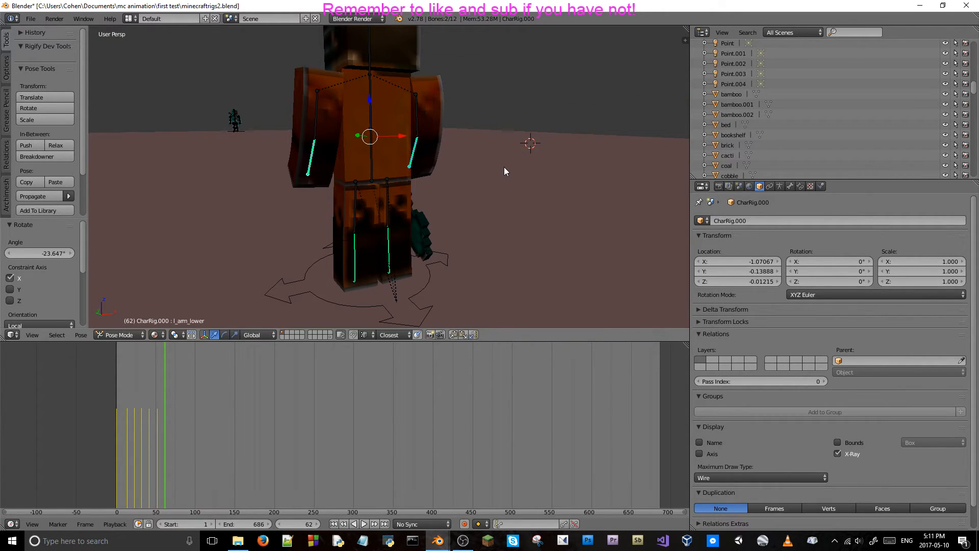
pyautogui.press('i')
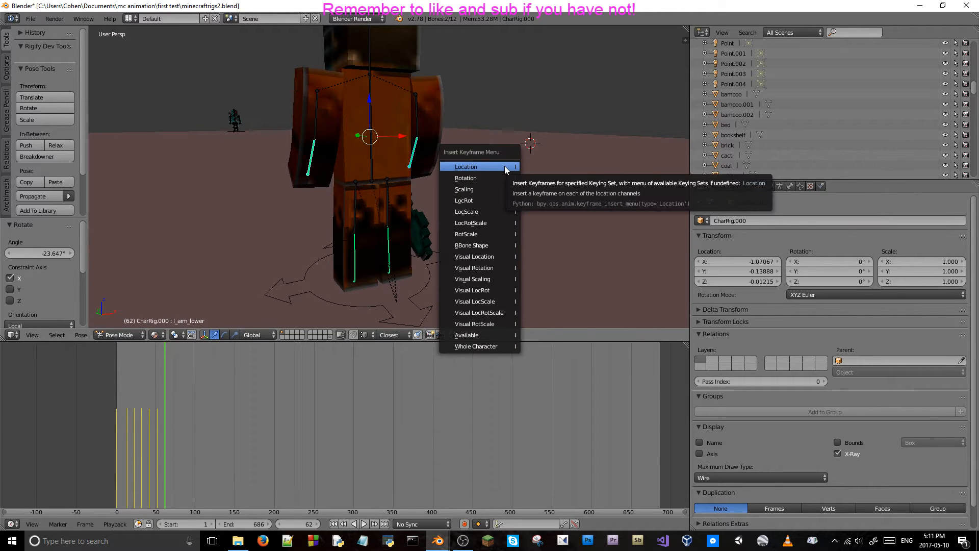
pyautogui.click(504, 167)
pyautogui.press('i')
pyautogui.click(505, 177)
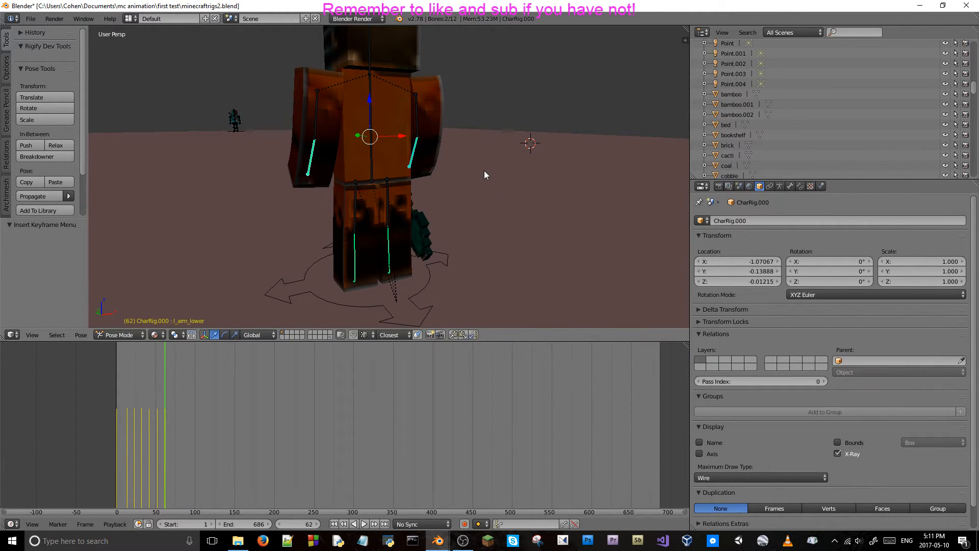
# At frame 72, rotate both lower arm bones about 25.1° around local X and insert a keyframe for them.
pyautogui.press('Right')
pyautogui.press('Right')
pyautogui.press('Right')
pyautogui.press('Right')
pyautogui.press('Right')
pyautogui.press('Right')
pyautogui.press('Right')
pyautogui.press('Right')
pyautogui.press('Right')
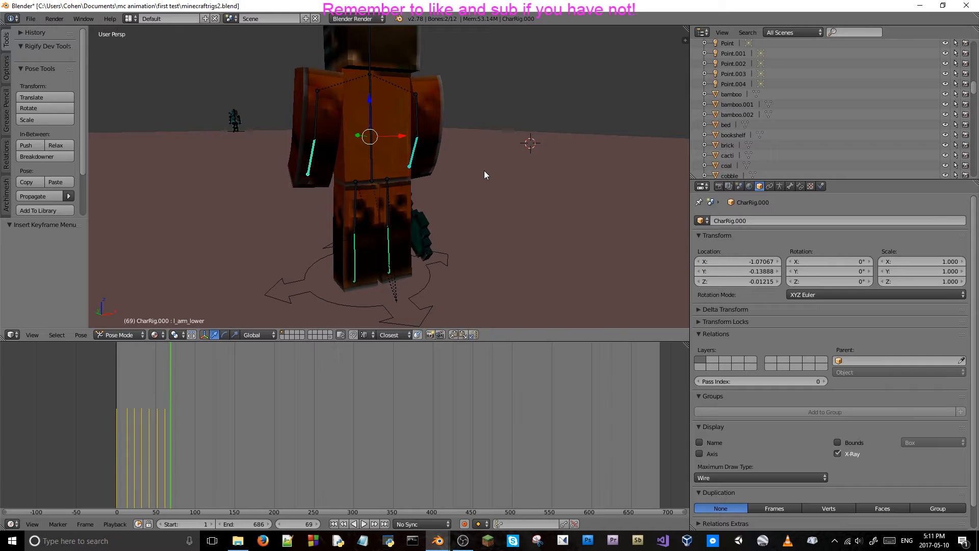
pyautogui.press('Right')
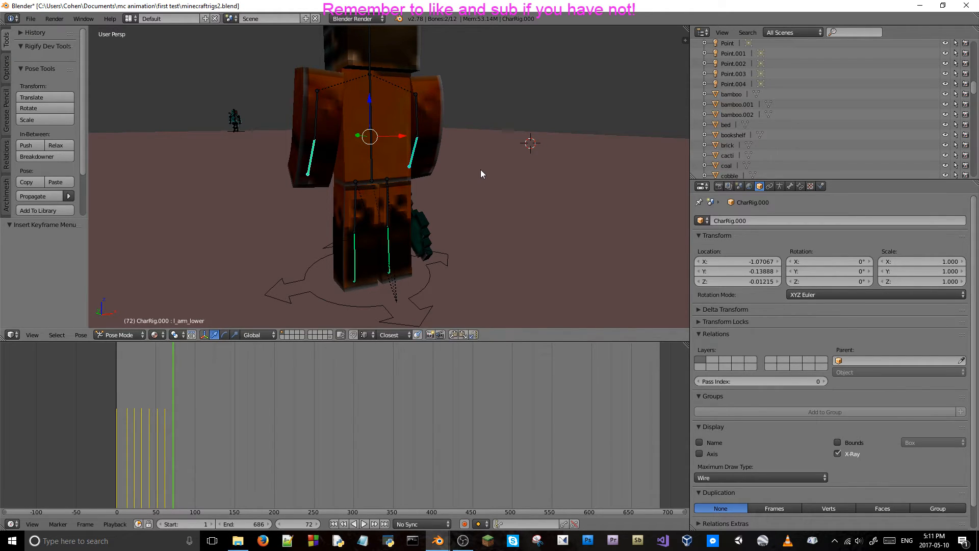
pyautogui.press('r')
pyautogui.press('x')
pyautogui.press('x')
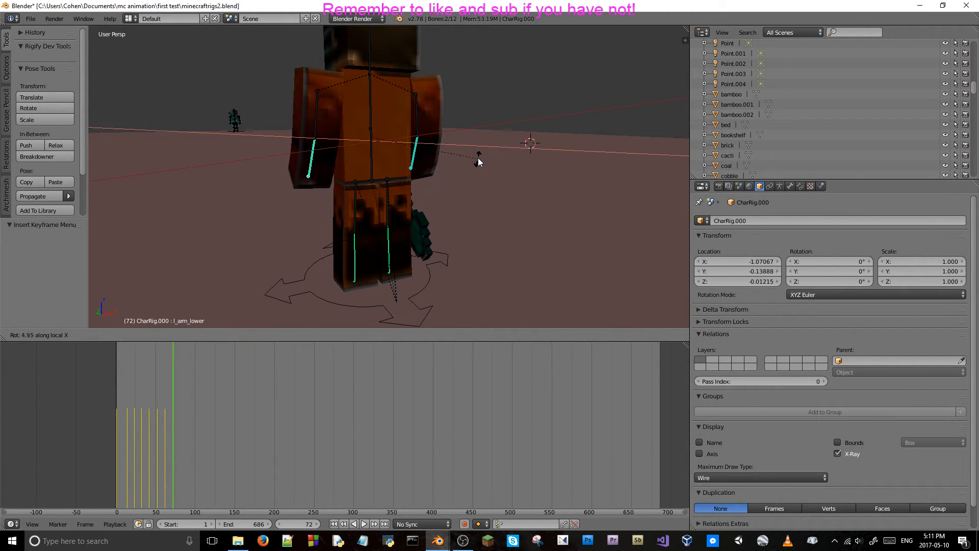
pyautogui.click(481, 124)
pyautogui.moveTo(481, 123); pyautogui.dragTo(415, 141, button='middle')
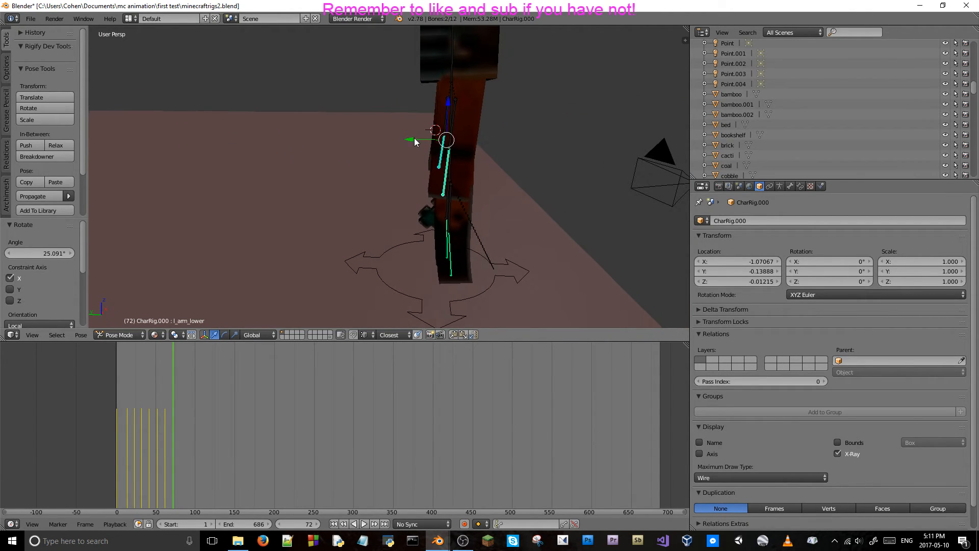
pyautogui.press('i')
pyautogui.click(494, 163)
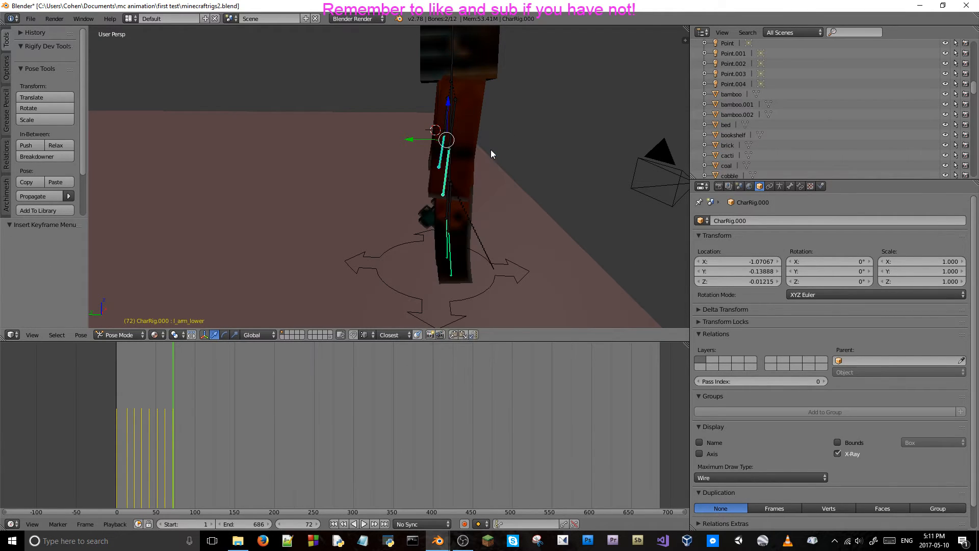
# Scrub back to frame 37 and forward to frame 51 to review the lower arm swing from the side.
pyautogui.press('Left')
pyautogui.press('Left')
pyautogui.press('Left')
pyautogui.press('Left')
pyautogui.press('Left')
pyautogui.press('Left')
pyautogui.press('Left')
pyautogui.press('Left')
pyautogui.press('Left')
pyautogui.press('Left')
pyautogui.press('Left')
pyautogui.press('Left')
pyautogui.press('Left')
pyautogui.press('Left')
pyautogui.press('Left')
pyautogui.press('Left')
pyautogui.press('Left')
pyautogui.press('Left')
pyautogui.press('Left')
pyautogui.press('Left')
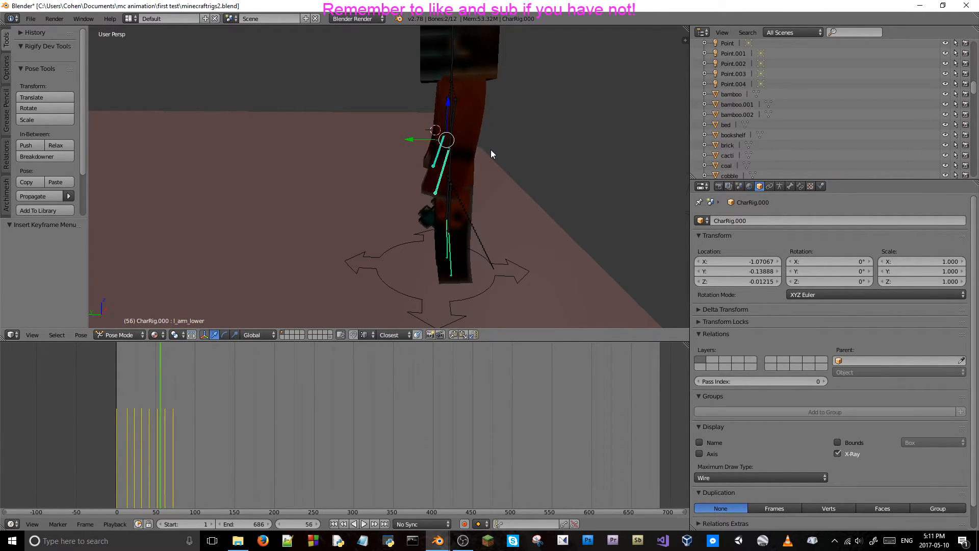
pyautogui.press('Left')
pyautogui.press('Left')
pyautogui.press('Left')
pyautogui.press('Left')
pyautogui.press('Left')
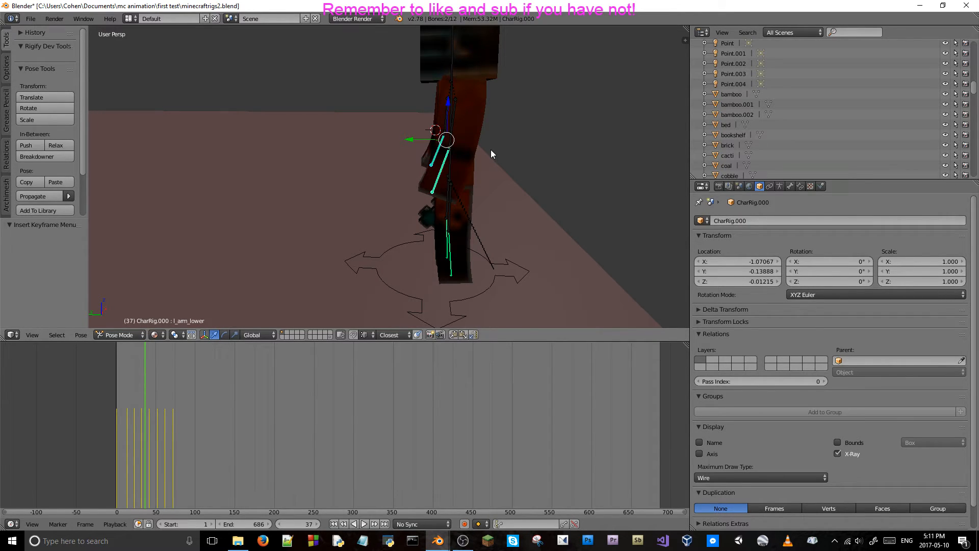
pyautogui.press('Right')
pyautogui.press('Right')
pyautogui.press('Right')
pyautogui.press('Right')
pyautogui.press('Right')
pyautogui.press('Right')
pyautogui.press('Right')
pyautogui.press('Right')
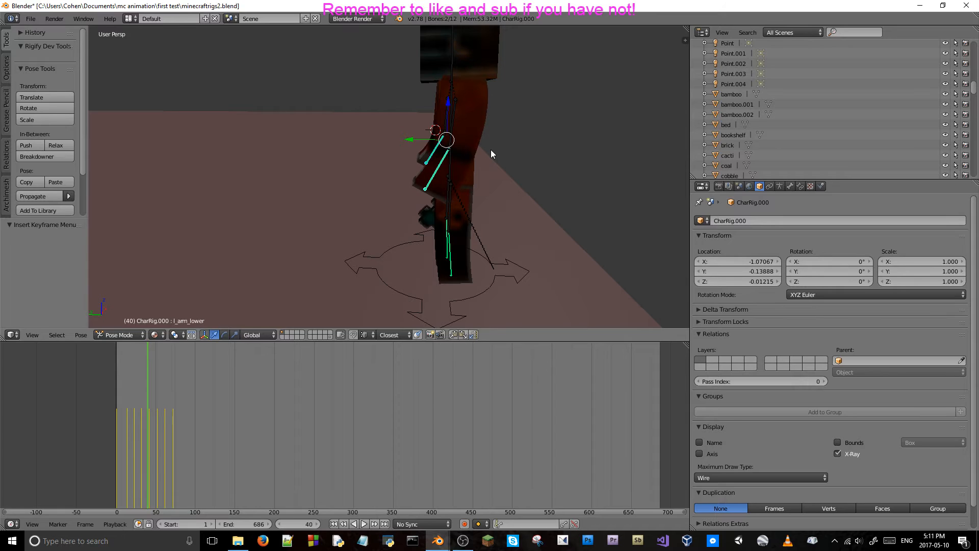
pyautogui.press('Right')
pyautogui.press('Right')
pyautogui.press('Right')
pyautogui.press('Right')
pyautogui.press('Right')
pyautogui.press('Right')
pyautogui.press('Right')
pyautogui.press('Right')
pyautogui.press('Right')
pyautogui.press('Right')
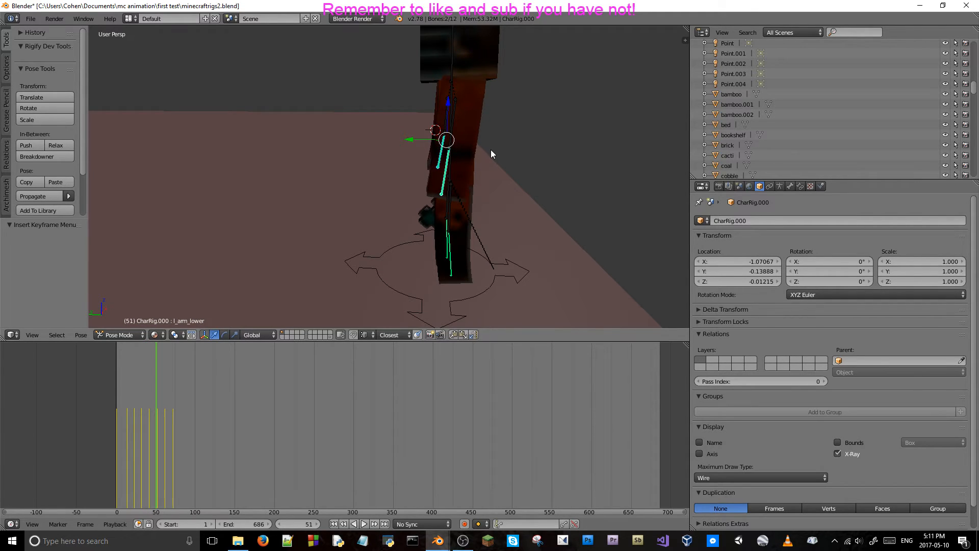
# Step forward from frame 51 to frame 72 to review the lower arm swing from the side.
pyautogui.press('Right')
pyautogui.press('Right')
pyautogui.press('Right')
pyautogui.press('Right')
pyautogui.press('Right')
pyautogui.press('Right')
pyautogui.press('Right')
pyautogui.press('Right')
pyautogui.press('Right')
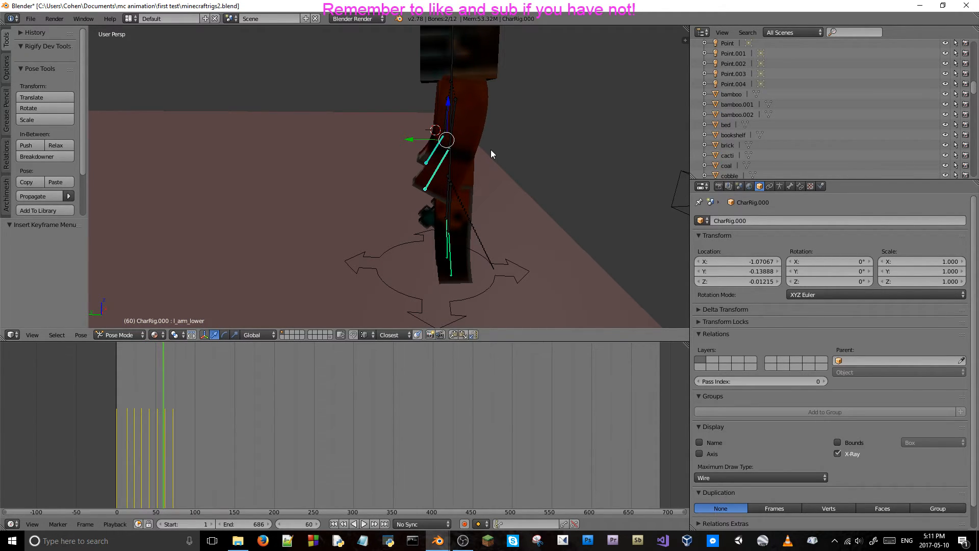
pyautogui.press('Right')
pyautogui.press('Right')
pyautogui.press('Right')
pyautogui.press('Right')
pyautogui.press('Right')
pyautogui.press('Right')
pyautogui.press('Right')
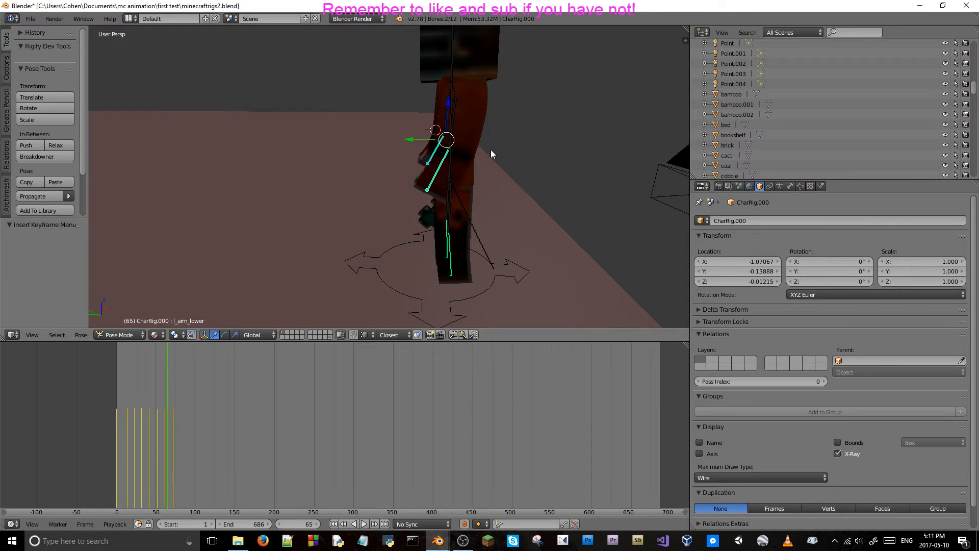
pyautogui.press('Right')
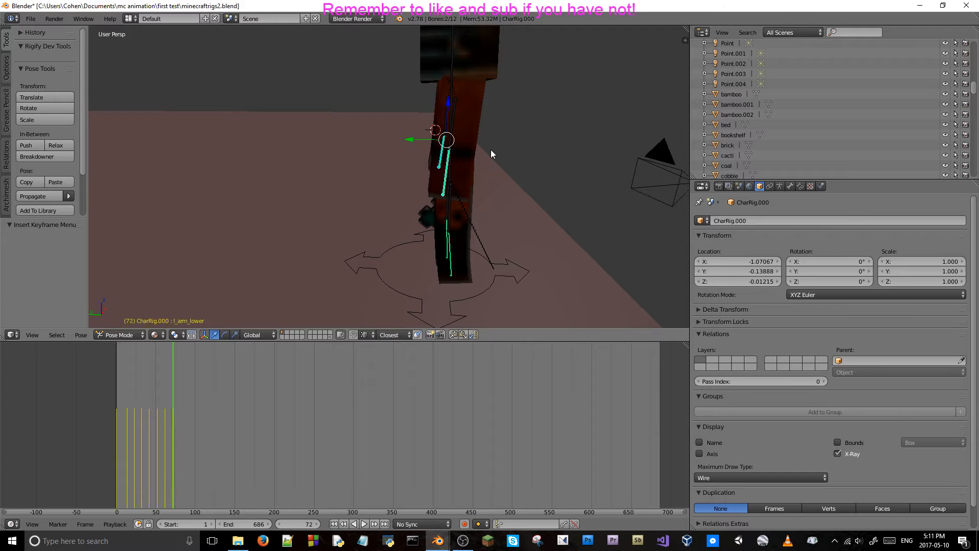
# Switch to the camera view and scrub back and forth between about frames 40 and 77 to review the arm swing.
pyautogui.press('KP_0')
pyautogui.press('Left')
pyautogui.press('Left')
pyautogui.press('Left')
pyautogui.press('Left')
pyautogui.press('Left')
pyautogui.press('Left')
pyautogui.press('Left')
pyautogui.press('Left')
pyautogui.press('Left')
pyautogui.press('Left')
pyautogui.press('Left')
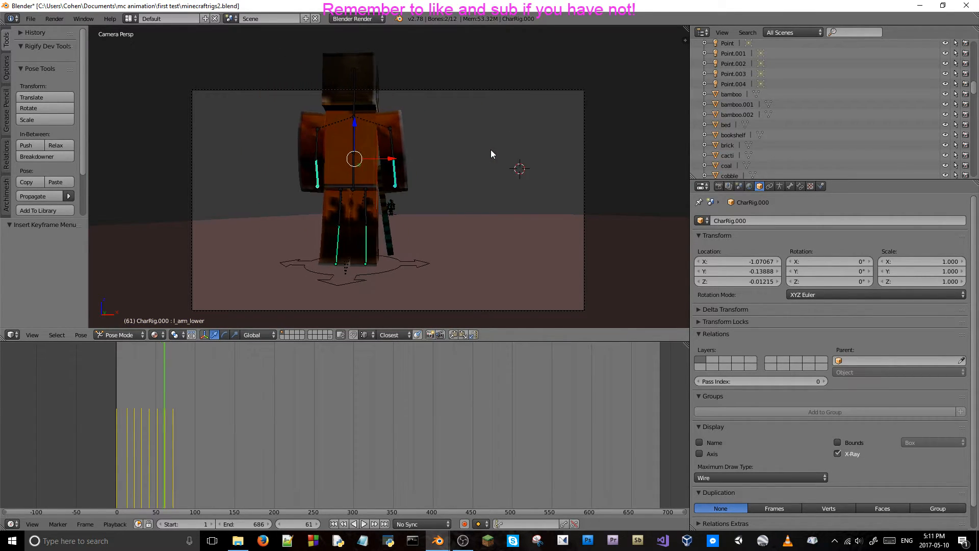
pyautogui.press('Right')
pyautogui.press('Right')
pyautogui.press('Right')
pyautogui.press('Right')
pyautogui.press('Right')
pyautogui.press('Right')
pyautogui.press('Right')
pyautogui.press('Right')
pyautogui.press('Right')
pyautogui.press('Right')
pyautogui.press('Right')
pyautogui.press('Right')
pyautogui.press('Right')
pyautogui.press('Right')
pyautogui.press('Right')
pyautogui.press('Right')
pyautogui.press('Right')
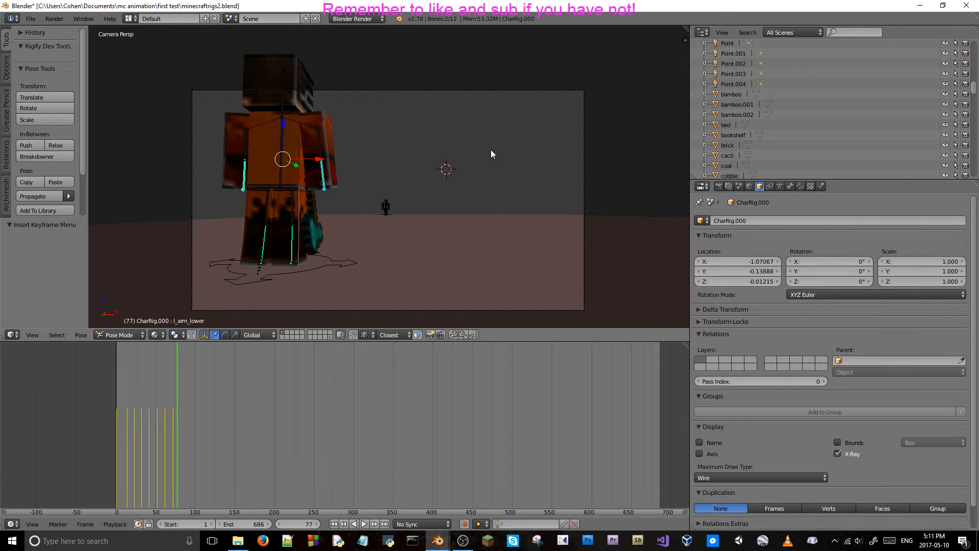
pyautogui.press('Left')
pyautogui.press('Left')
pyautogui.press('Left')
pyautogui.press('Left')
pyautogui.press('Left')
pyautogui.press('Left')
pyautogui.press('Left')
pyautogui.press('Left')
pyautogui.press('Left')
pyautogui.press('Left')
pyautogui.press('Left')
pyautogui.press('Left')
pyautogui.press('Left')
pyautogui.press('Left')
pyautogui.press('Left')
pyautogui.press('Left')
pyautogui.press('Left')
pyautogui.press('Left')
pyautogui.press('Left')
pyautogui.press('Left')
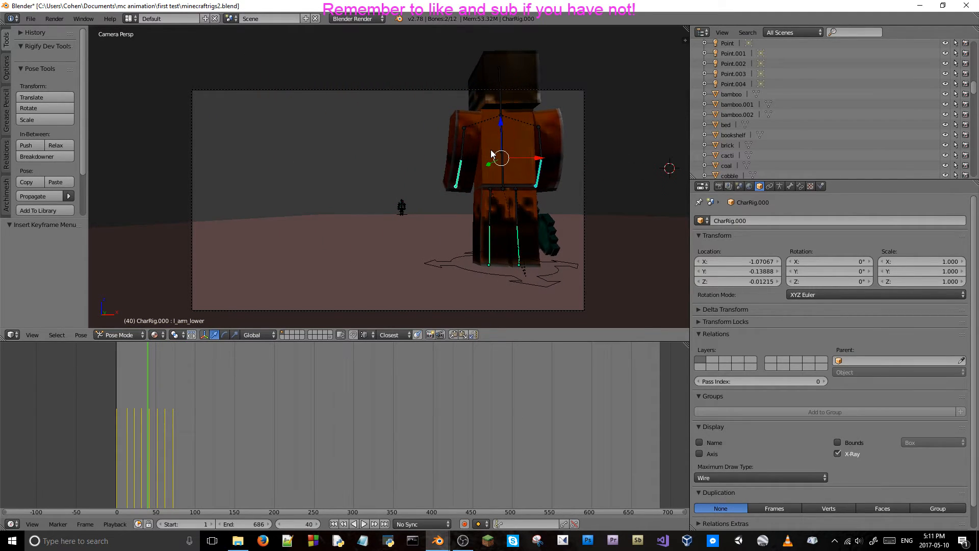
pyautogui.press('Left')
pyautogui.press('Left')
pyautogui.press('Left')
pyautogui.press('Left')
pyautogui.press('Left')
pyautogui.press('Left')
pyautogui.press('Left')
pyautogui.press('Left')
pyautogui.press('Right')
pyautogui.press('Right')
pyautogui.press('Right')
pyautogui.press('Right')
pyautogui.press('Right')
pyautogui.press('Right')
pyautogui.press('Right')
pyautogui.press('Right')
pyautogui.press('Right')
pyautogui.press('Right')
pyautogui.press('Right')
pyautogui.press('Right')
pyautogui.press('Right')
pyautogui.press('Right')
pyautogui.press('Right')
pyautogui.press('Right')
pyautogui.press('Right')
pyautogui.press('Right')
pyautogui.press('Right')
pyautogui.press('Right')
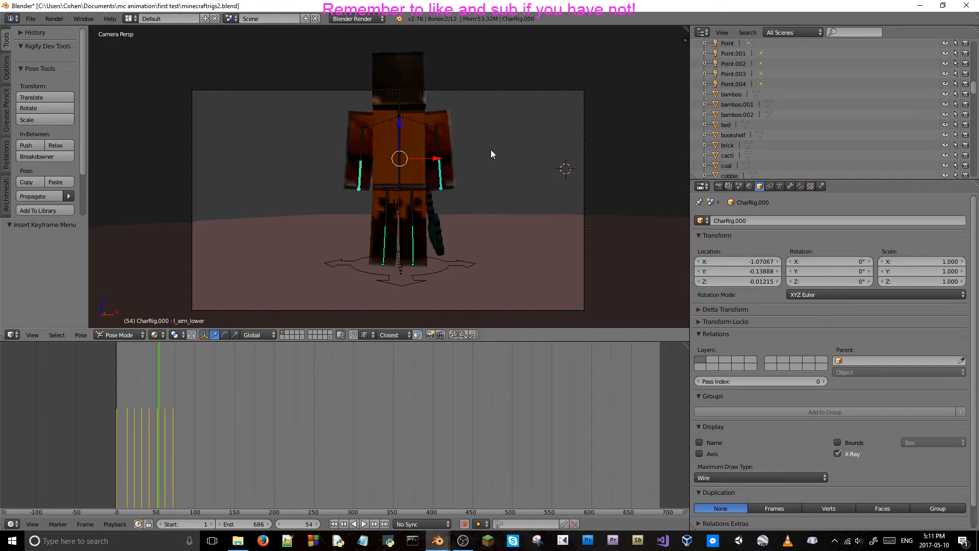
pyautogui.press('Right')
pyautogui.press('Right')
pyautogui.press('Right')
pyautogui.press('Right')
pyautogui.press('Right')
pyautogui.press('Right')
pyautogui.press('Right')
pyautogui.press('Right')
pyautogui.press('Right')
pyautogui.press('Right')
pyautogui.press('Right')
pyautogui.press('Right')
pyautogui.press('Right')
pyautogui.press('Right')
pyautogui.press('Right')
pyautogui.press('Right')
pyautogui.press('Right')
pyautogui.press('Right')
pyautogui.press('Right')
pyautogui.press('Right')
# Rewind and play the animation through the camera view, stopping at frame 95.
pyautogui.press('Left')
pyautogui.press('Left')
pyautogui.press('Left')
pyautogui.press('Left')
pyautogui.press('Left')
pyautogui.press('Left')
pyautogui.press('Left')
pyautogui.press('Left')
pyautogui.press('Left')
pyautogui.press('Left')
pyautogui.press('Left')
pyautogui.press('Left')
pyautogui.press('Left')
pyautogui.press('Left')
pyautogui.press('Left')
pyautogui.press('Left')
pyautogui.press('Left')
pyautogui.press('Left')
pyautogui.press('Left')
pyautogui.press('Left')
pyautogui.press('Left')
pyautogui.press('Left')
pyautogui.press('Left')
pyautogui.press('Left')
pyautogui.press('Left')
pyautogui.press('Left')
pyautogui.press('Left')
pyautogui.press('Left')
pyautogui.press('Left')
pyautogui.press('Left')
pyautogui.press('Left')
pyautogui.press('Left')
pyautogui.press('Left')
pyautogui.press('Left')
pyautogui.press('Left')
pyautogui.hotkey('alt', 'a')
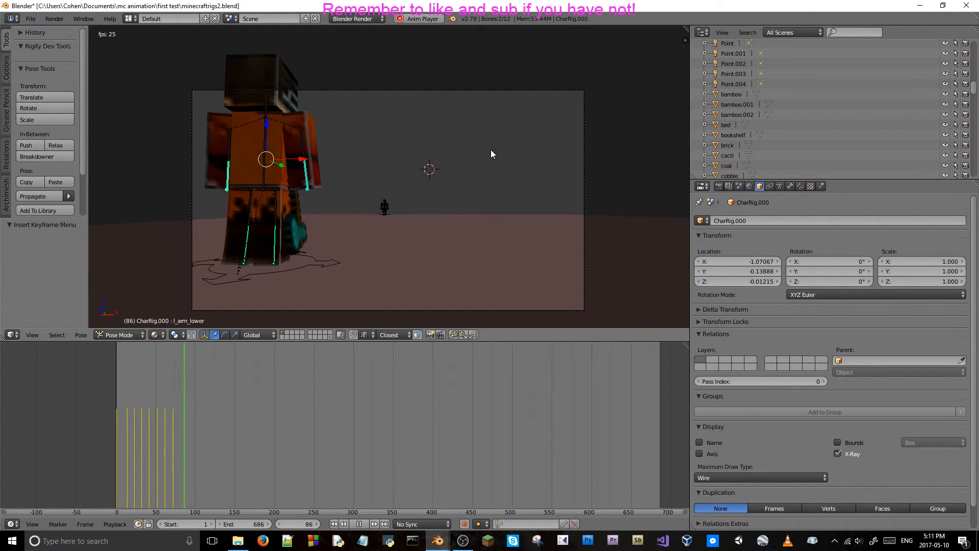
pyautogui.hotkey('alt', 'a')
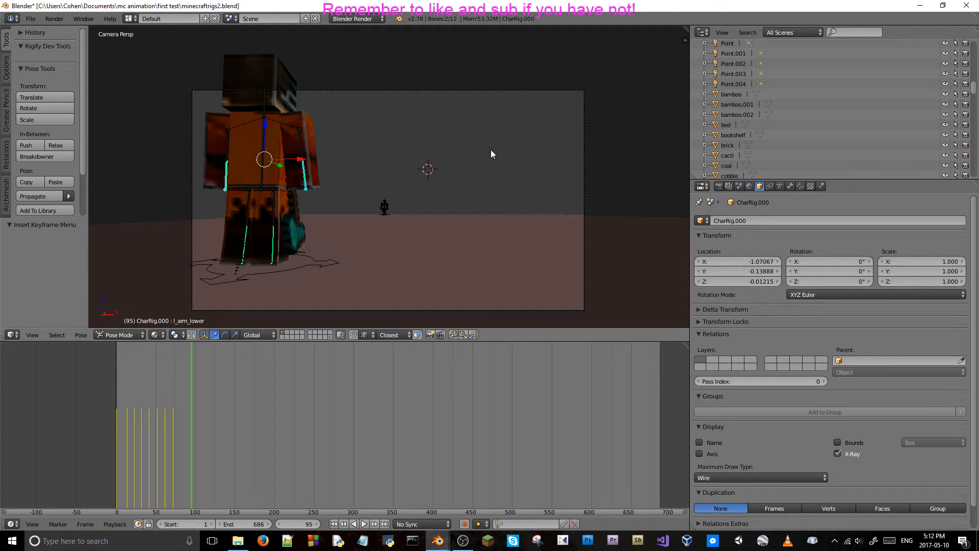
# Move to frame 72 and display the bone properties of the left lower arm bone.
pyautogui.click(181, 448)
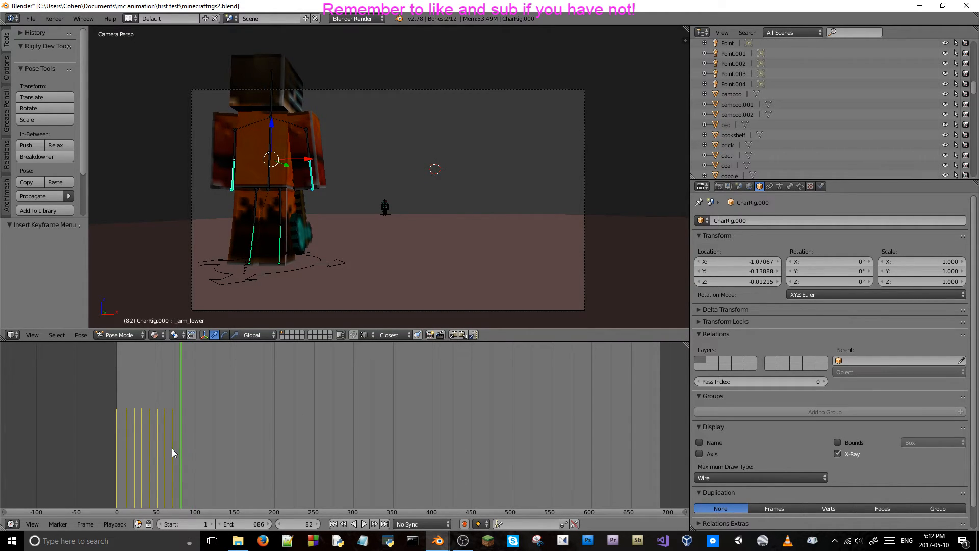
pyautogui.click(174, 448)
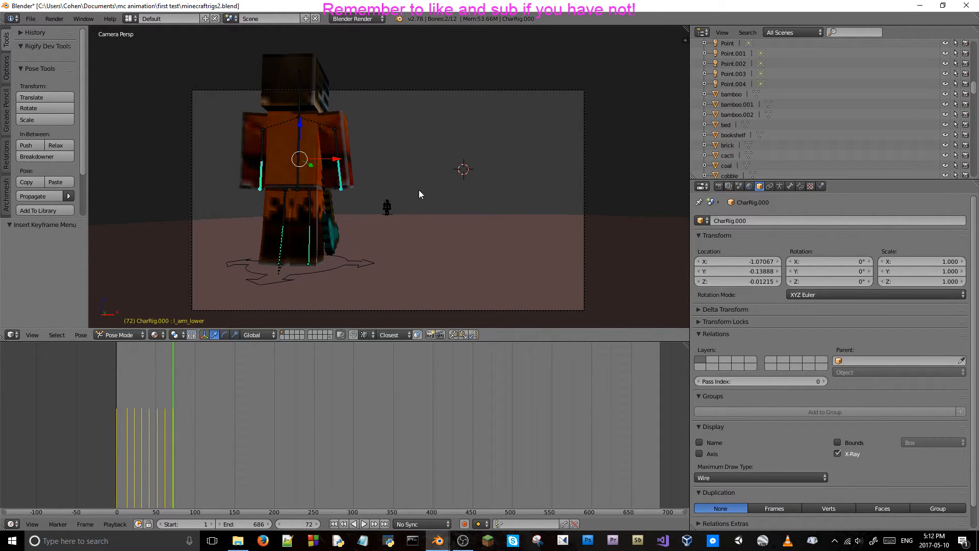
pyautogui.press('i')
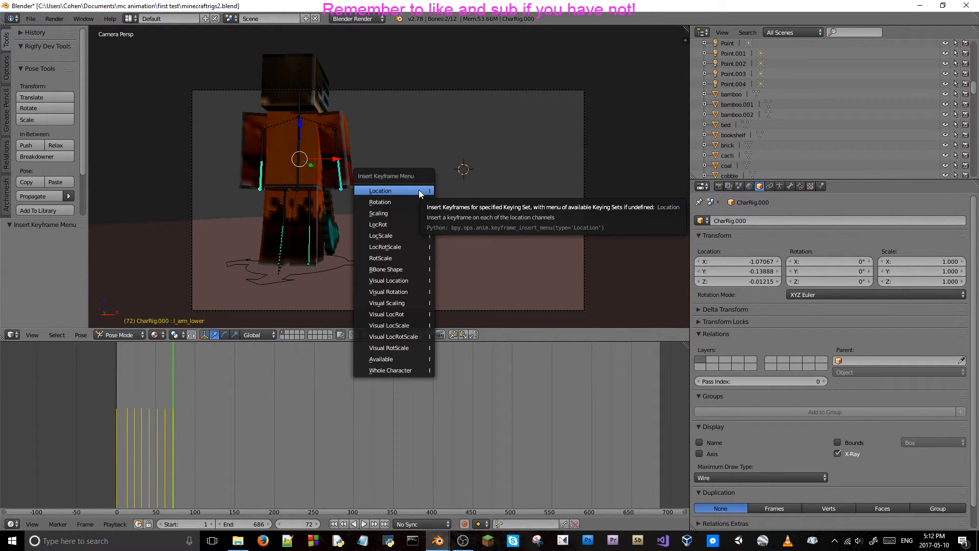
pyautogui.click(423, 247)
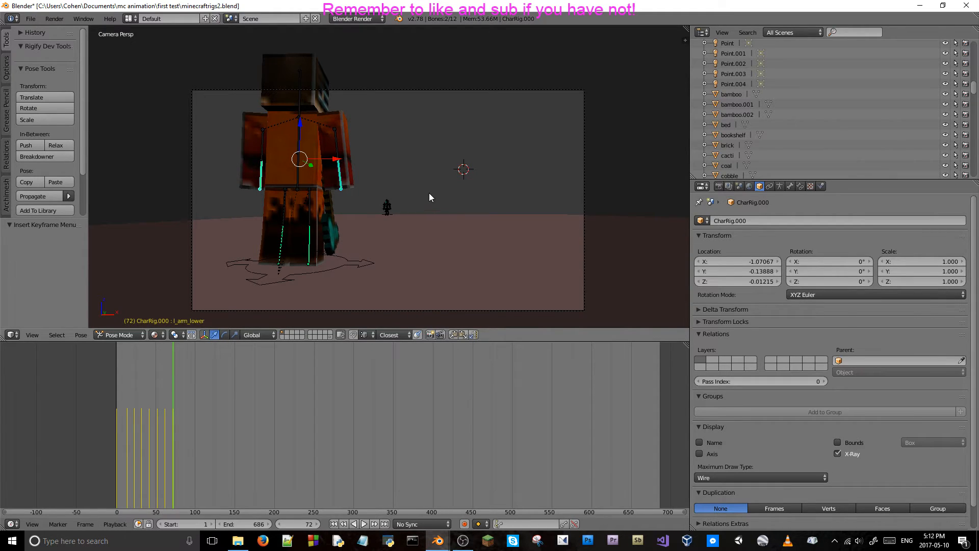
pyautogui.click(790, 186)
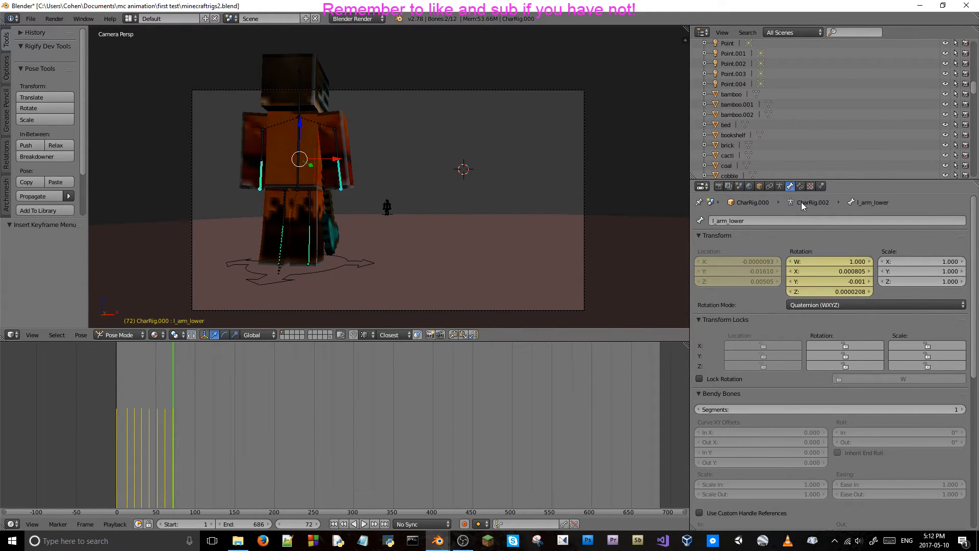
pyautogui.click(800, 187)
pyautogui.click(790, 186)
pyautogui.click(780, 186)
pyautogui.click(789, 186)
# Delete the left lower arm bone's location and rotation keyframes at frame 72.
pyautogui.rightClick(758, 272)
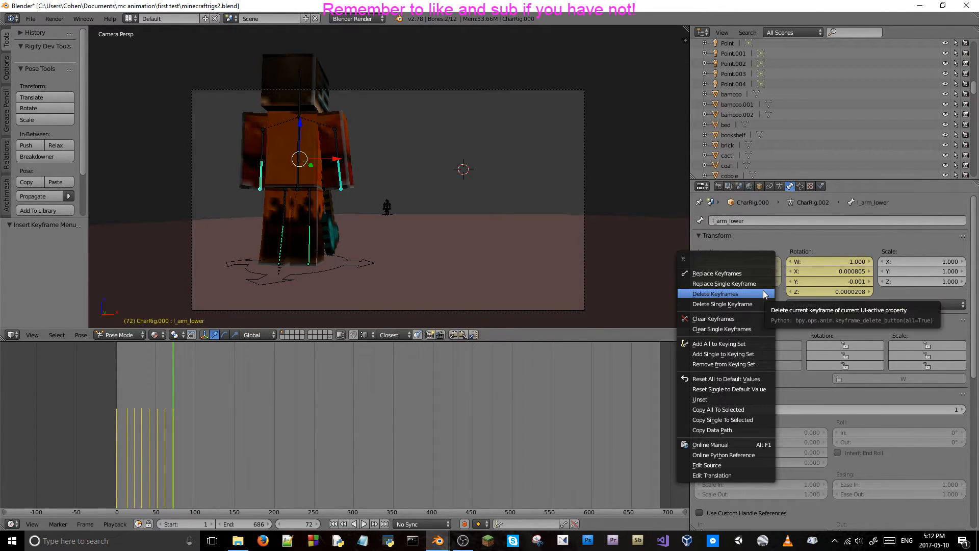
pyautogui.click(765, 293)
pyautogui.rightClick(828, 265)
pyautogui.click(826, 283)
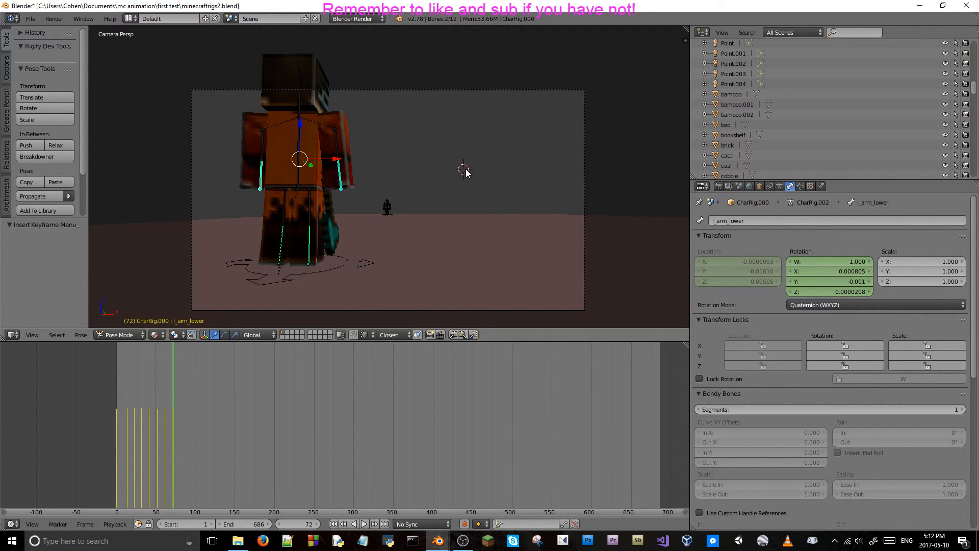
pyautogui.press('Left')
pyautogui.press('Right')
pyautogui.press('Right')
pyautogui.press('Left')
# Select the right lower arm bone and delete its location and rotation keyframes at frame 72.
pyautogui.rightClick(273, 176)
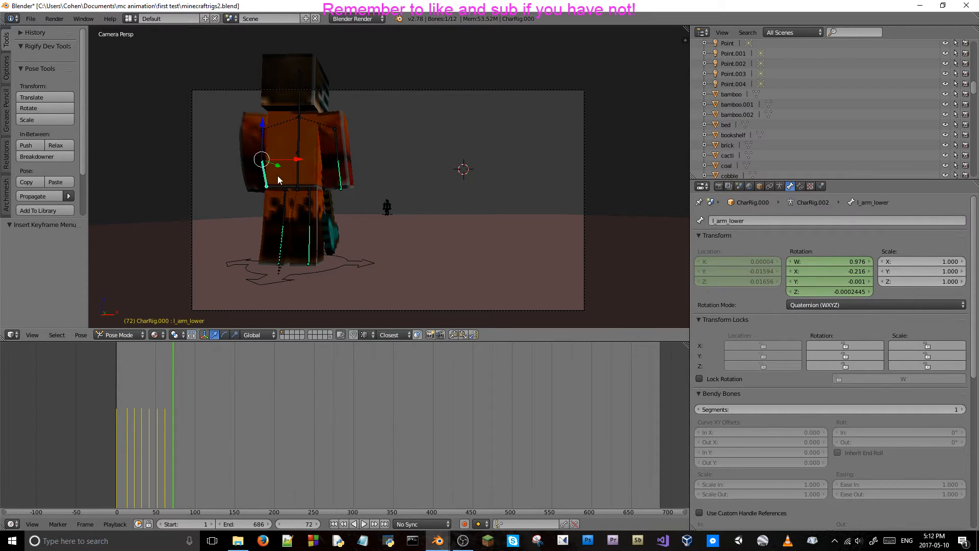
pyautogui.rightClick(340, 174)
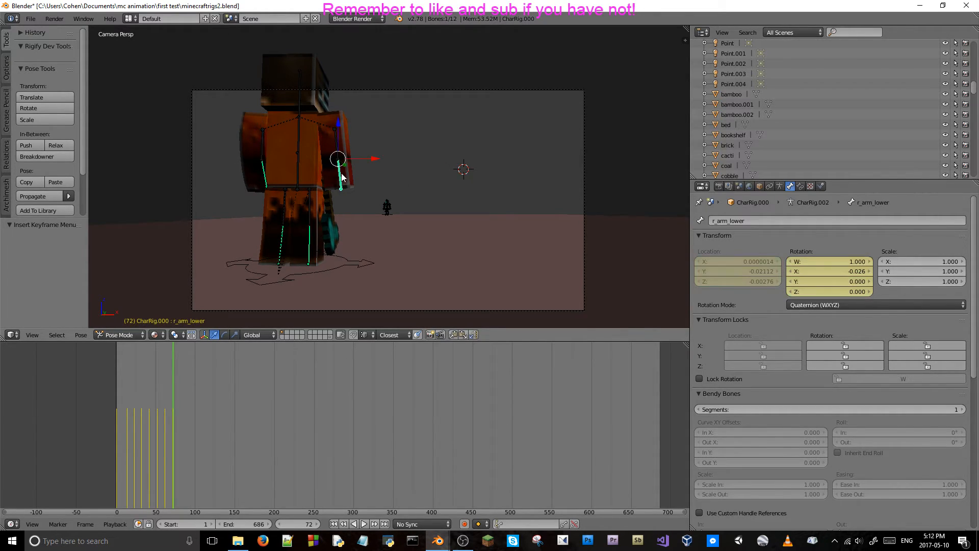
pyautogui.rightClick(751, 277)
pyautogui.click(750, 297)
pyautogui.rightClick(825, 286)
pyautogui.click(790, 287)
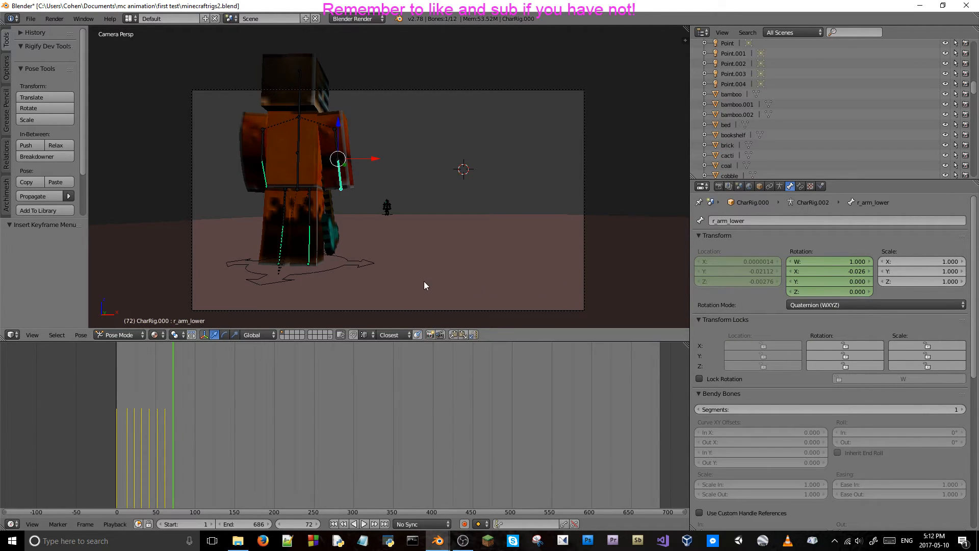
# Step back to frame 62 and delete the right lower arm bone's location and rotation keyframes there.
pyautogui.press('Left')
pyautogui.press('Left')
pyautogui.press('Left')
pyautogui.press('Left')
pyautogui.press('Left')
pyautogui.press('Left')
pyautogui.press('Left')
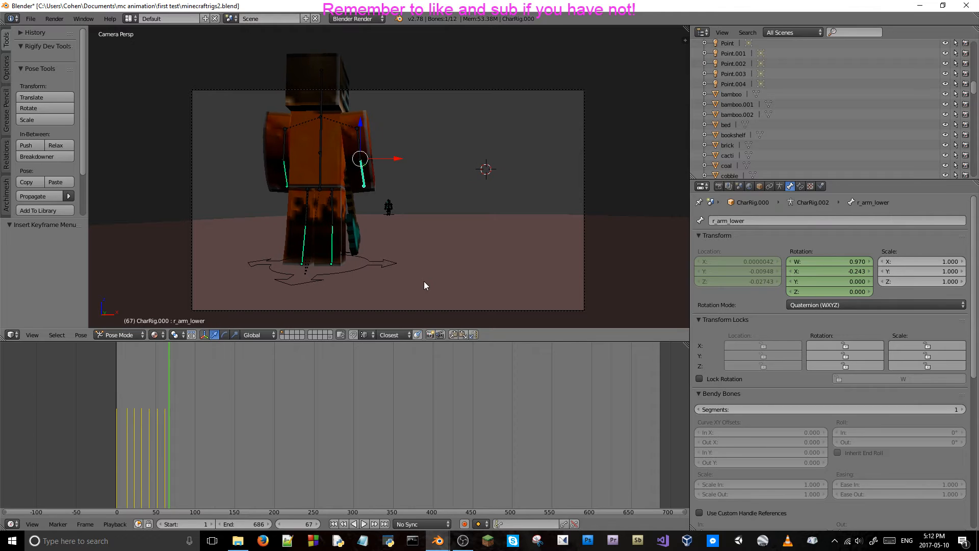
pyautogui.press('Left')
pyautogui.press('Left')
pyautogui.press('Left')
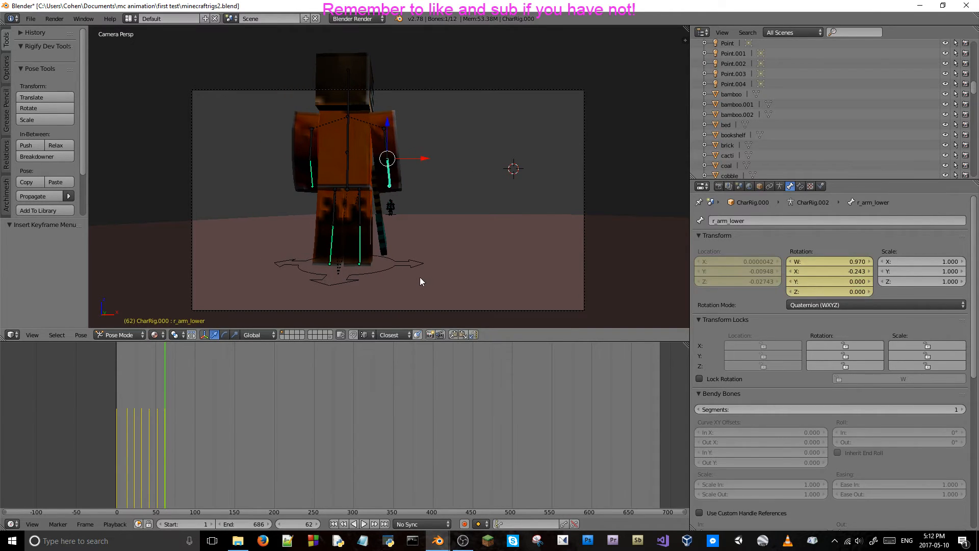
pyautogui.rightClick(852, 271)
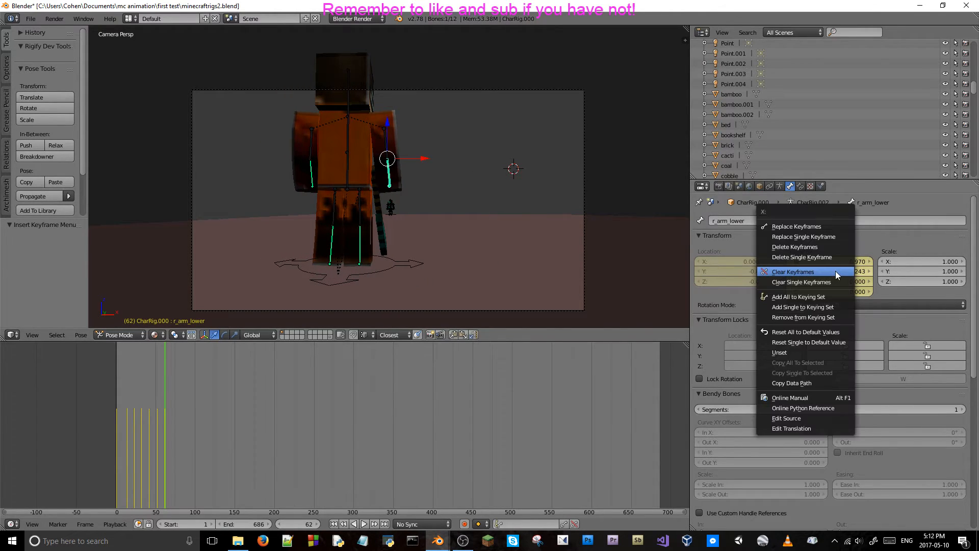
pyautogui.click(818, 227)
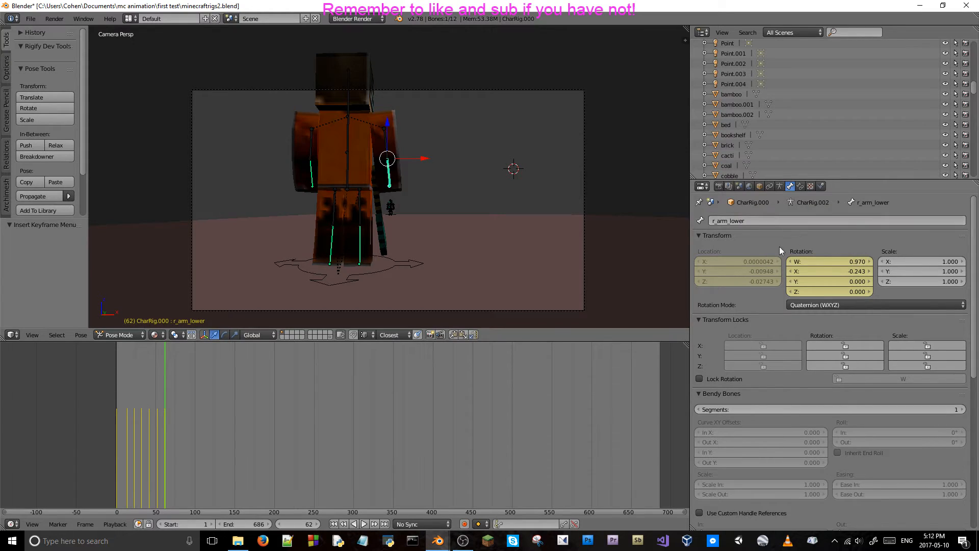
pyautogui.rightClick(804, 273)
pyautogui.click(786, 295)
pyautogui.rightClick(766, 276)
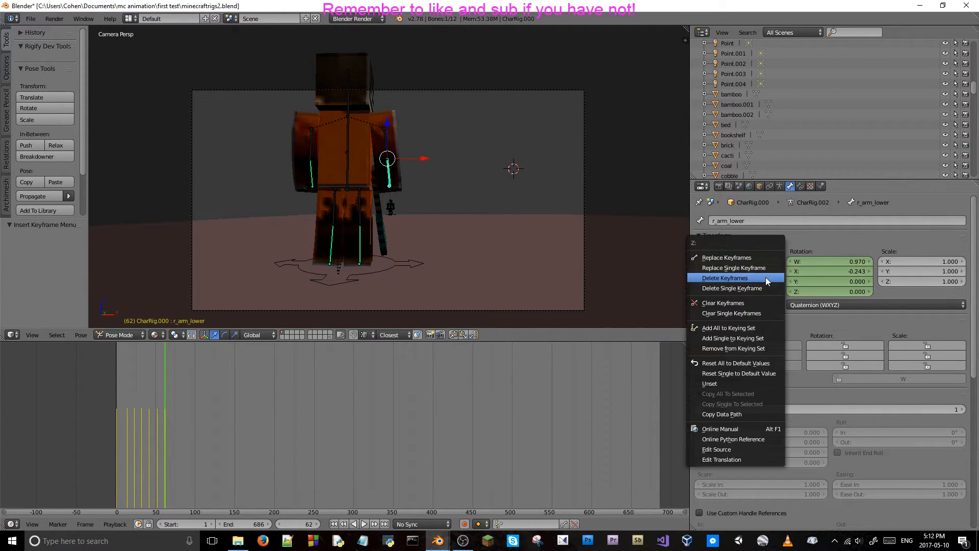
pyautogui.click(763, 277)
# Select the left lower arm bone and delete its rotation and location keyframes at frame 62.
pyautogui.rightClick(312, 174)
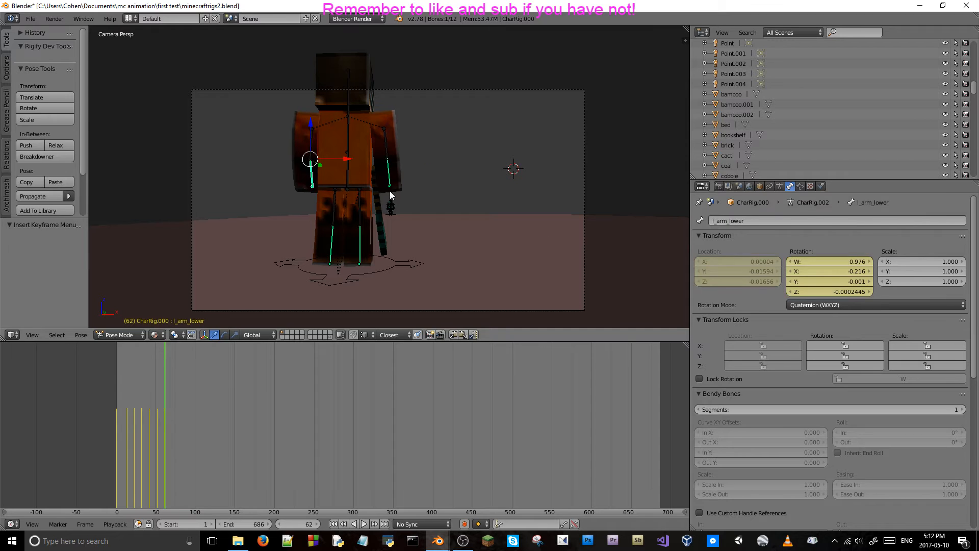
pyautogui.rightClick(821, 267)
pyautogui.click(821, 267)
pyautogui.rightClick(748, 277)
pyautogui.click(739, 280)
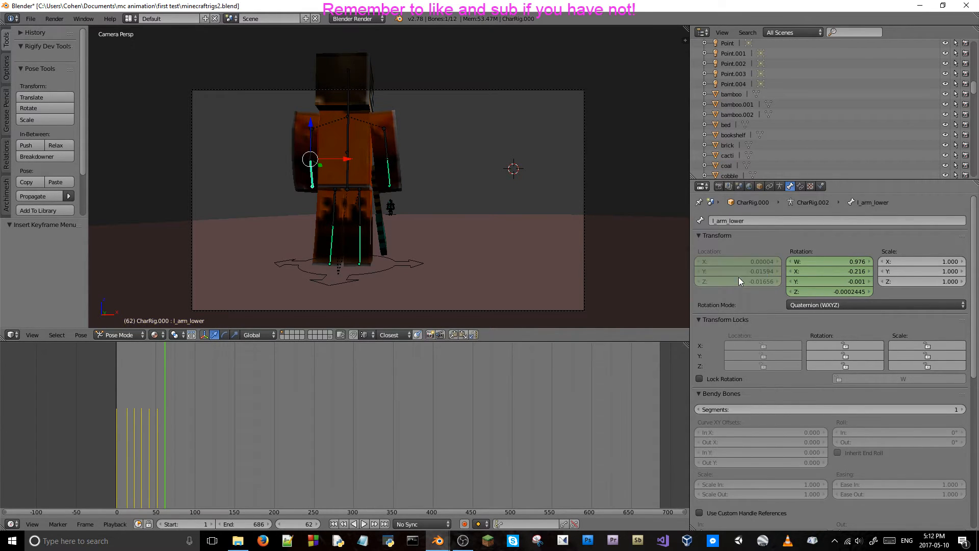
# Step back to frame 52 and delete the left lower arm bone's location and rotation keyframes there.
pyautogui.press('Left')
pyautogui.press('Left')
pyautogui.press('Left')
pyautogui.press('Left')
pyautogui.press('Left')
pyautogui.press('Left')
pyautogui.press('Left')
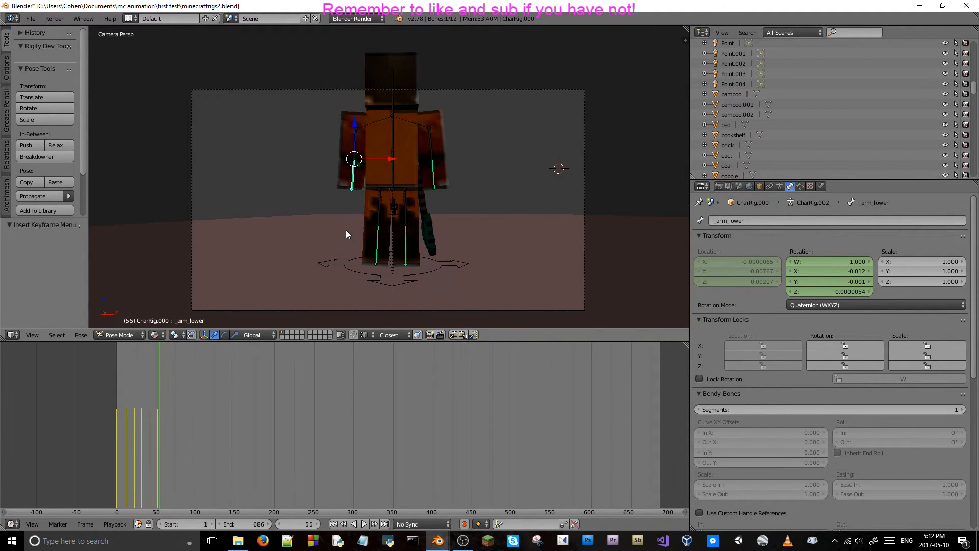
pyautogui.press('Left')
pyautogui.press('Left')
pyautogui.rightClick(727, 274)
pyautogui.click(727, 274)
pyautogui.rightClick(814, 279)
pyautogui.click(813, 276)
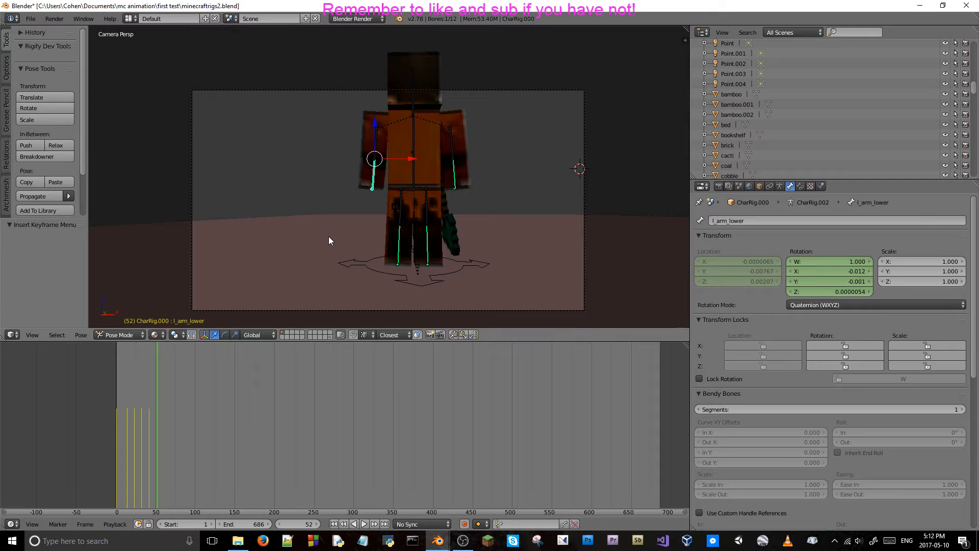
# Step back to frame 42 and delete the left lower arm bone's location and rotation keyframes there.
pyautogui.press('Left')
pyautogui.press('Left')
pyautogui.press('Left')
pyautogui.press('Left')
pyautogui.press('Left')
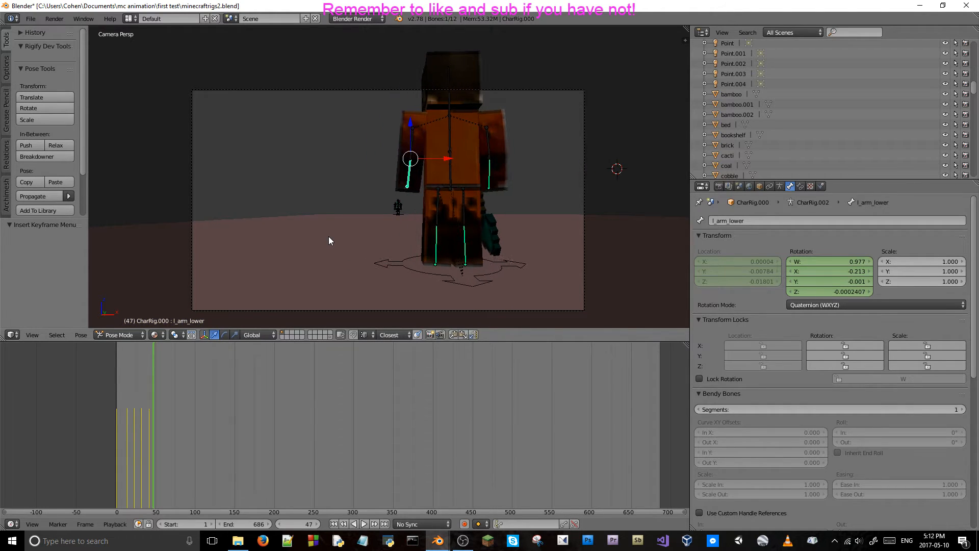
pyautogui.press('Left')
pyautogui.press('Left')
pyautogui.press('Left')
pyautogui.press('Left')
pyautogui.press('Left')
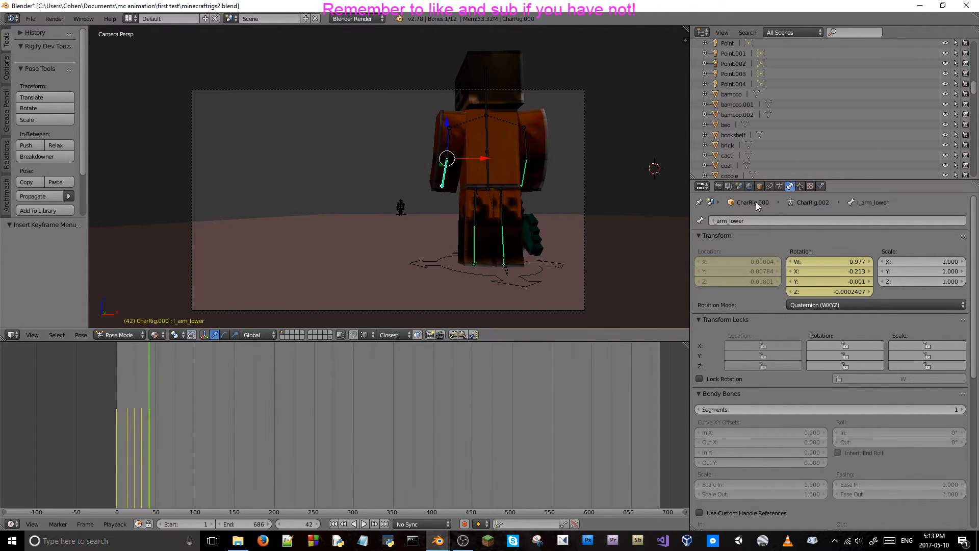
pyautogui.rightClick(756, 274)
pyautogui.click(756, 275)
pyautogui.rightClick(831, 274)
pyautogui.click(827, 277)
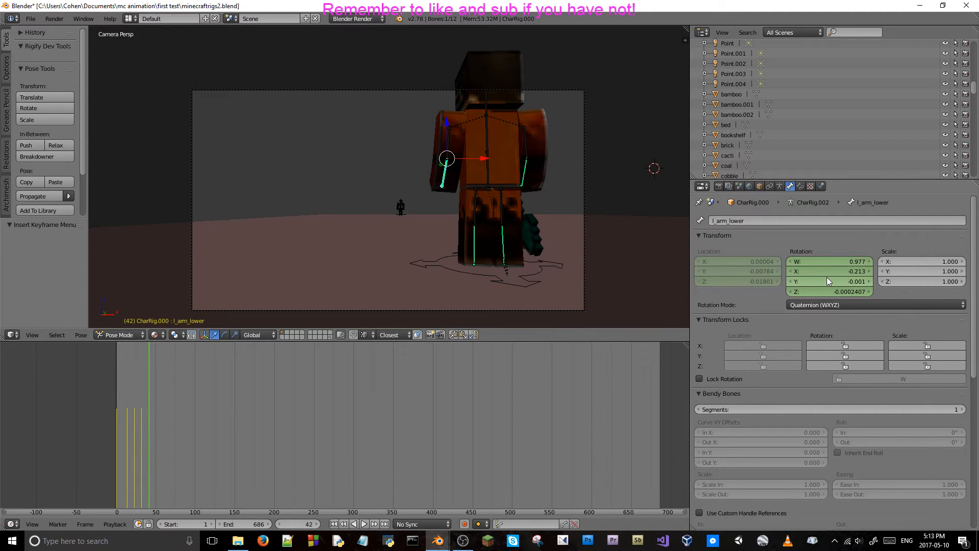
# View the orange character from the side and scrub the frames before frame 42 to review both lower arms.
pyautogui.scroll(3, 512, 193)
pyautogui.moveTo(512, 193); pyautogui.dragTo(659, 225, button='middle')
pyautogui.press('Left')
pyautogui.press('Left')
pyautogui.press('Left')
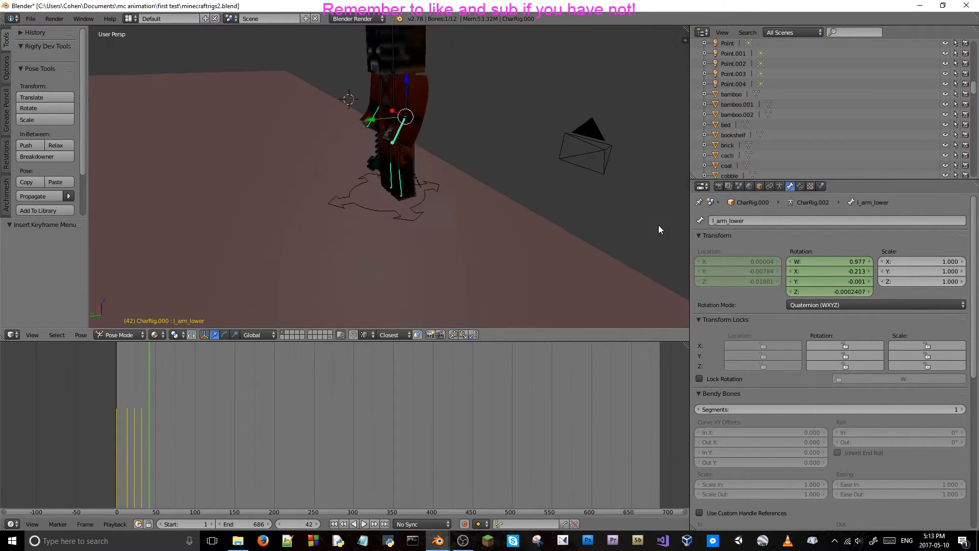
pyautogui.press('Left')
pyautogui.press('Left')
pyautogui.press('Left')
pyautogui.press('Left')
pyautogui.press('Left')
pyautogui.press('Left')
pyautogui.press('Right')
pyautogui.press('Right')
pyautogui.press('Right')
# Select the right lower arm bone, go to frame 52 and delete its location and rotation keyframes there.
pyautogui.rightClick(375, 113)
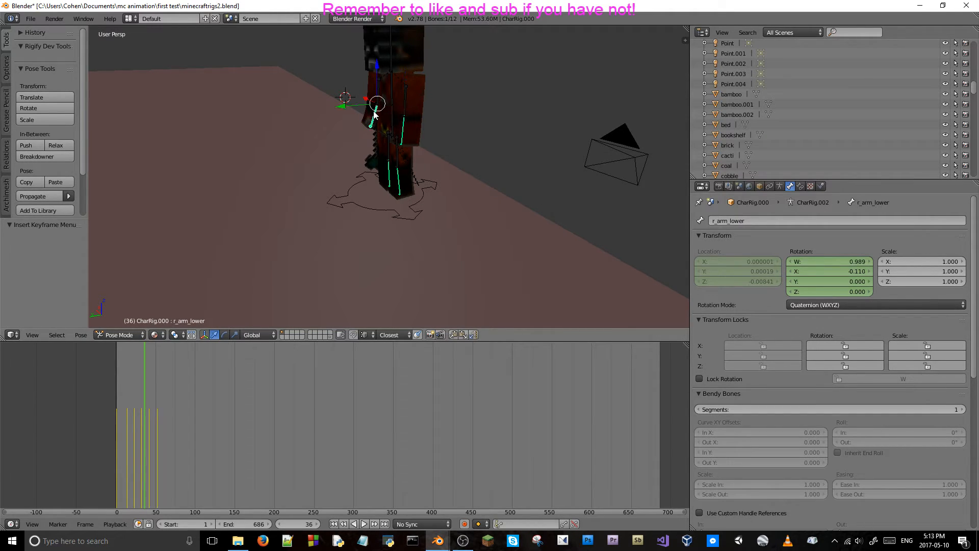
pyautogui.press('Right')
pyautogui.press('Right')
pyautogui.press('Right')
pyautogui.press('Right')
pyautogui.press('Right')
pyautogui.press('Right')
pyautogui.press('Right')
pyautogui.press('Right')
pyautogui.press('Right')
pyautogui.press('Right')
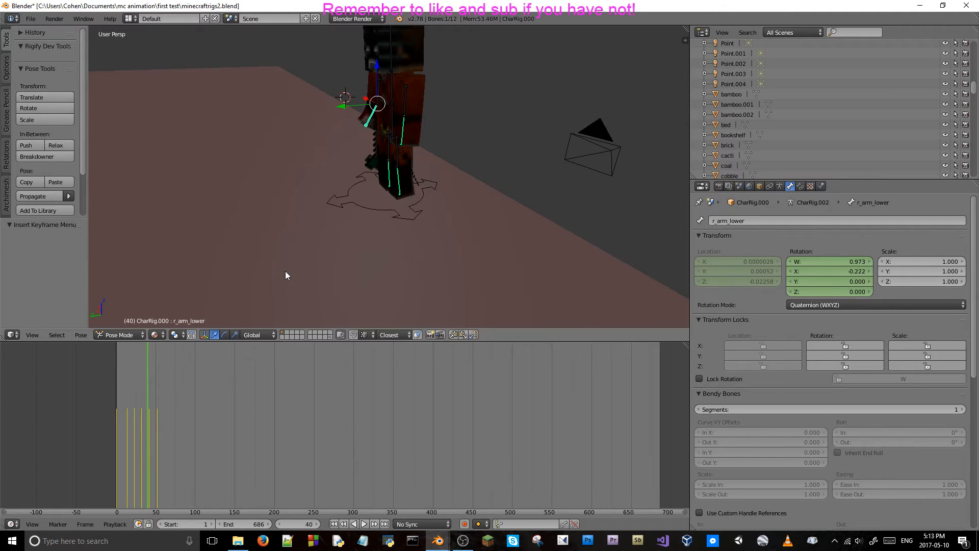
pyautogui.press('Right')
pyautogui.press('Right')
pyautogui.press('Right')
pyautogui.press('Right')
pyautogui.press('Right')
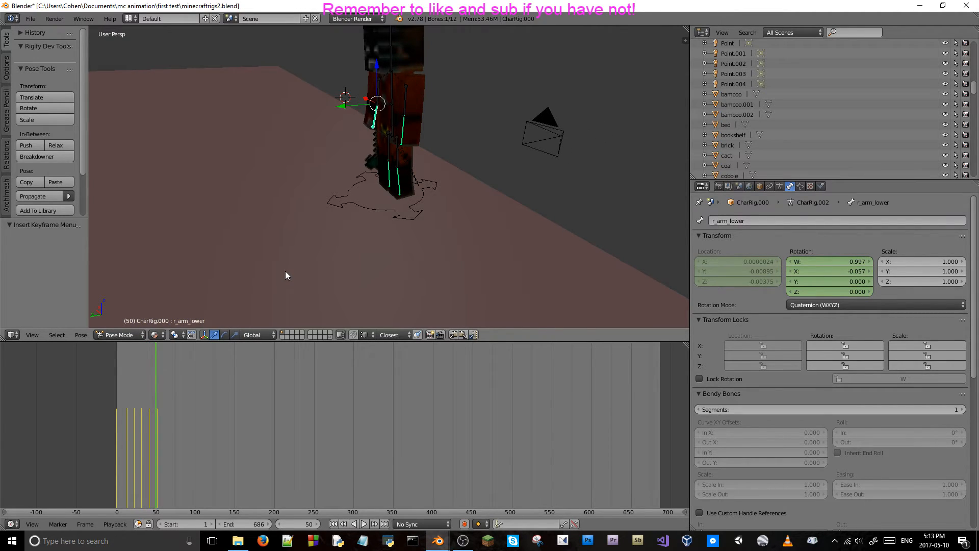
pyautogui.press('Right')
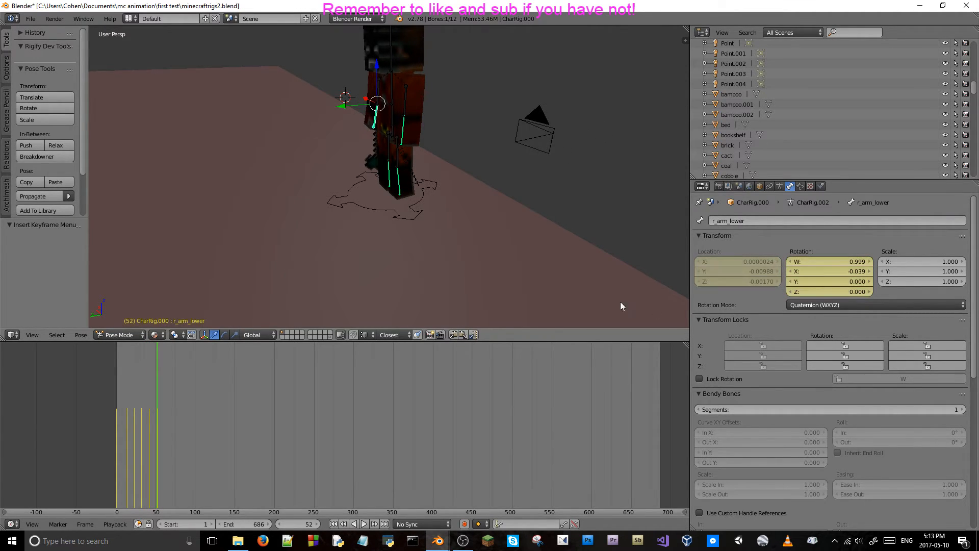
pyautogui.rightClick(751, 267)
pyautogui.click(751, 267)
pyautogui.rightClick(817, 275)
pyautogui.click(816, 276)
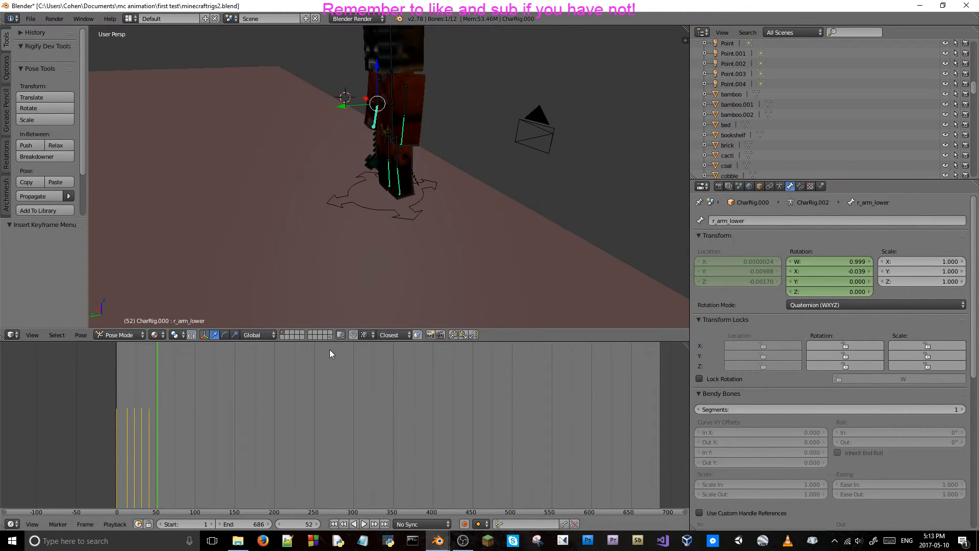
# Step back to frame 42 and delete the right lower arm bone's location and rotation keyframes there.
pyautogui.press('Left')
pyautogui.press('Left')
pyautogui.press('Left')
pyautogui.press('Left')
pyautogui.press('Left')
pyautogui.press('Left')
pyautogui.press('Left')
pyautogui.press('Left')
pyautogui.press('Left')
pyautogui.press('Left')
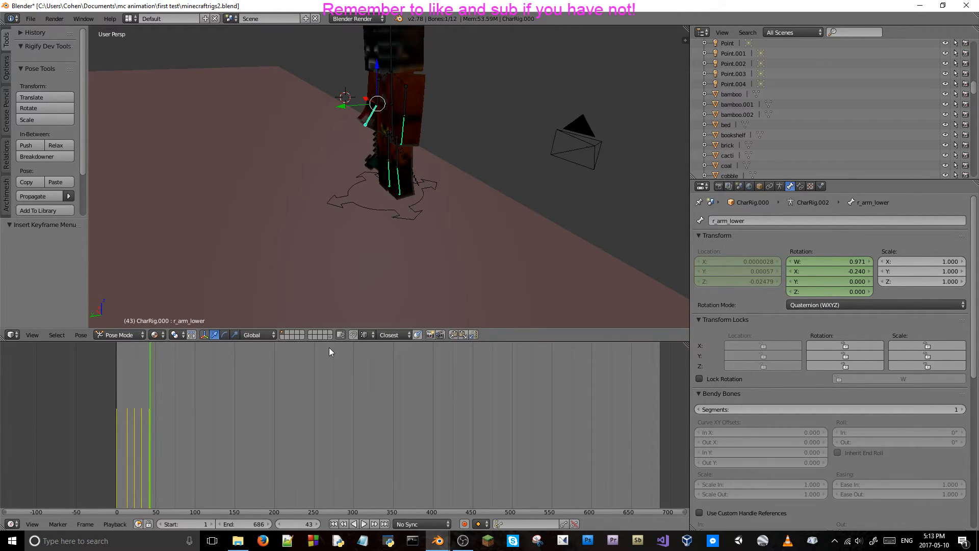
pyautogui.rightClick(733, 260)
pyautogui.click(733, 260)
pyautogui.rightClick(823, 267)
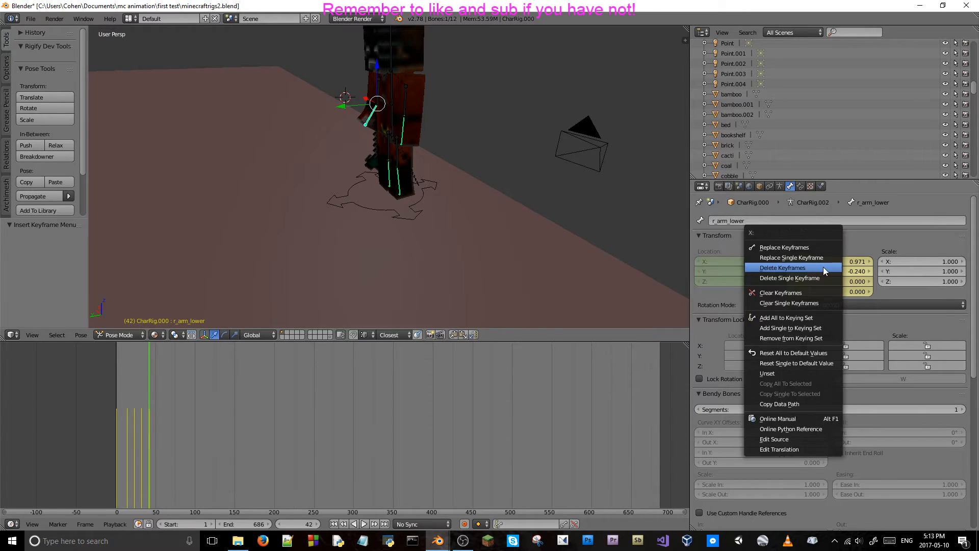
pyautogui.click(823, 267)
# Step back to frame 32 and delete the right lower arm bone's location and rotation keyframes there.
pyautogui.press('Left')
pyautogui.press('Left')
pyautogui.press('Left')
pyautogui.press('Left')
pyautogui.press('Left')
pyautogui.press('Left')
pyautogui.press('Left')
pyautogui.press('Left')
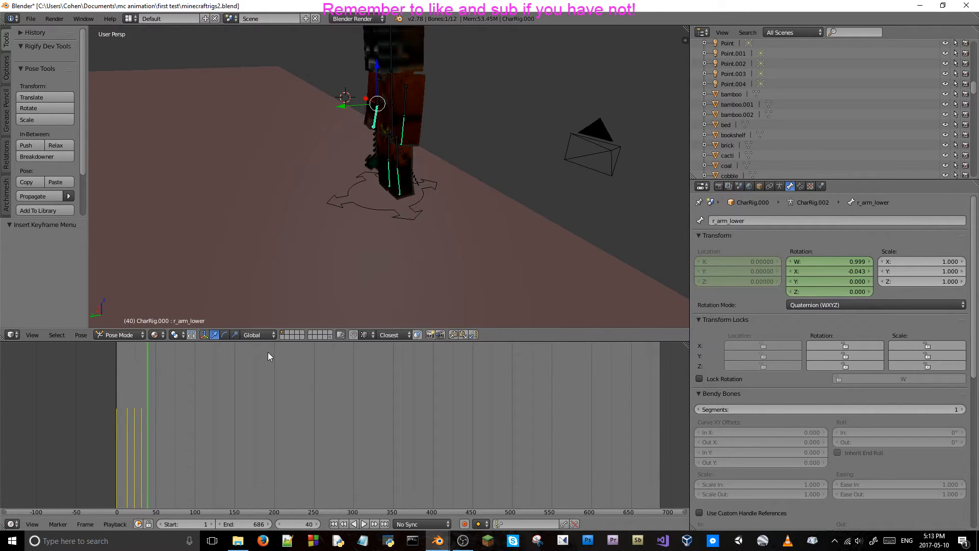
pyautogui.press('Left')
pyautogui.press('Left')
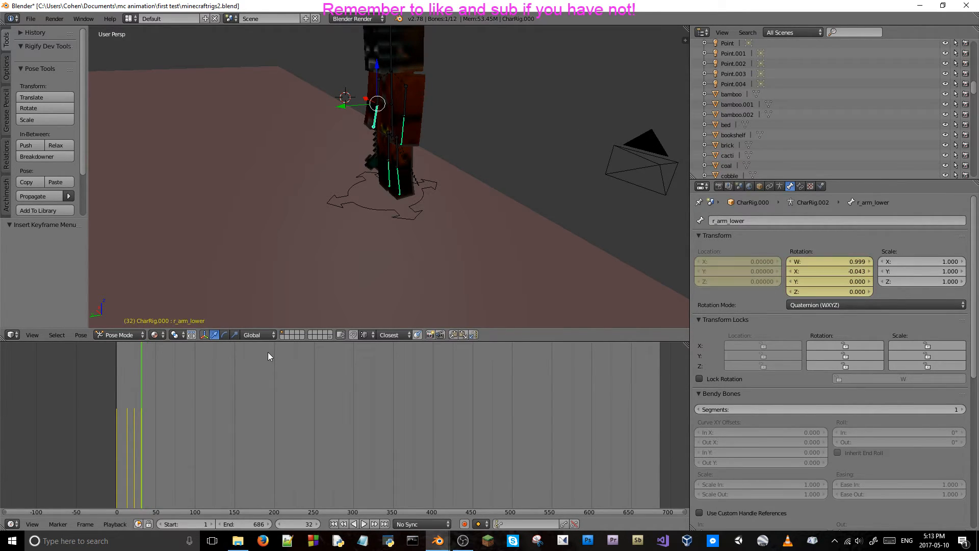
pyautogui.press('Left')
pyautogui.press('Left')
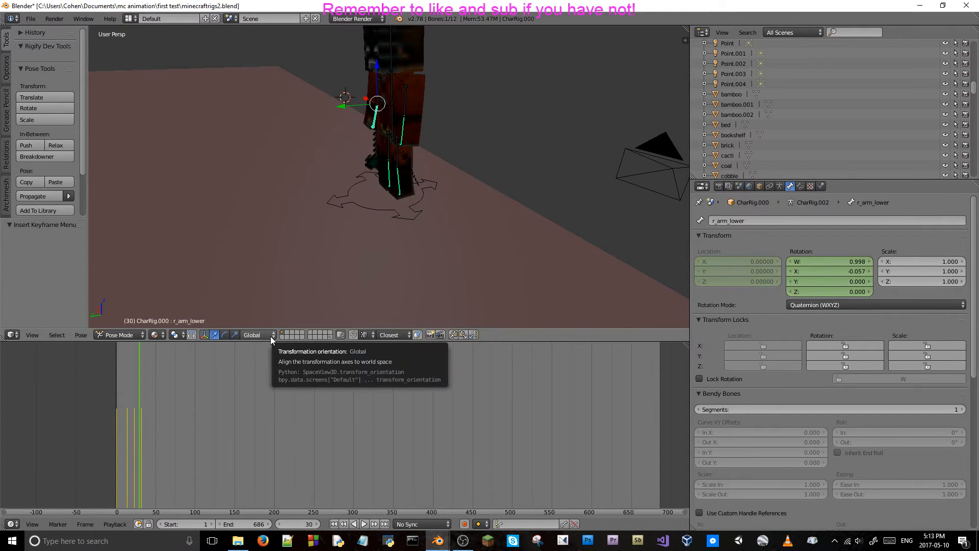
pyautogui.press('Right')
pyautogui.press('Right')
pyautogui.rightClick(778, 279)
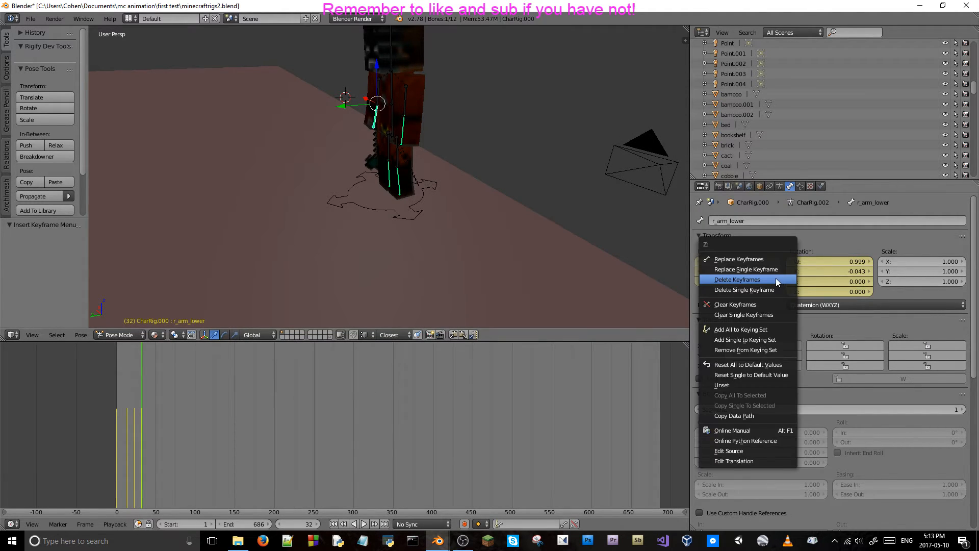
pyautogui.click(763, 280)
pyautogui.rightClick(819, 274)
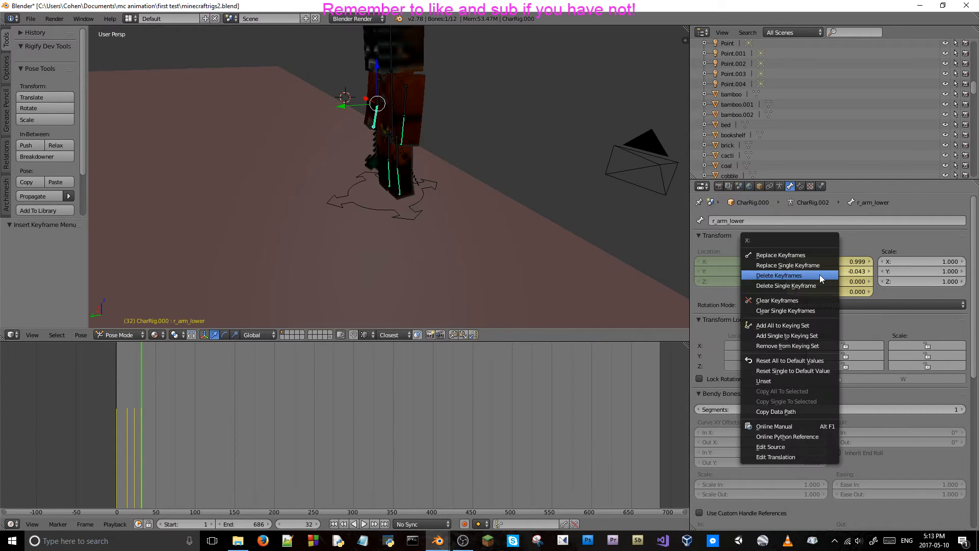
pyautogui.click(819, 278)
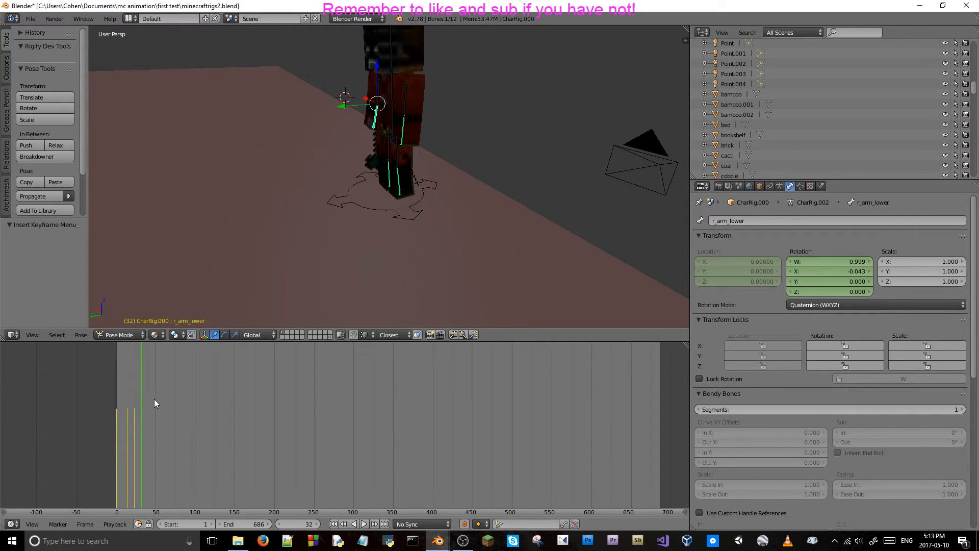
# Step back to frame 23 and delete the right lower arm bone's location and rotation keyframes there.
pyautogui.press('Left')
pyautogui.press('Left')
pyautogui.press('Left')
pyautogui.press('Left')
pyautogui.press('Left')
pyautogui.press('Left')
pyautogui.press('Left')
pyautogui.press('Left')
pyautogui.press('Left')
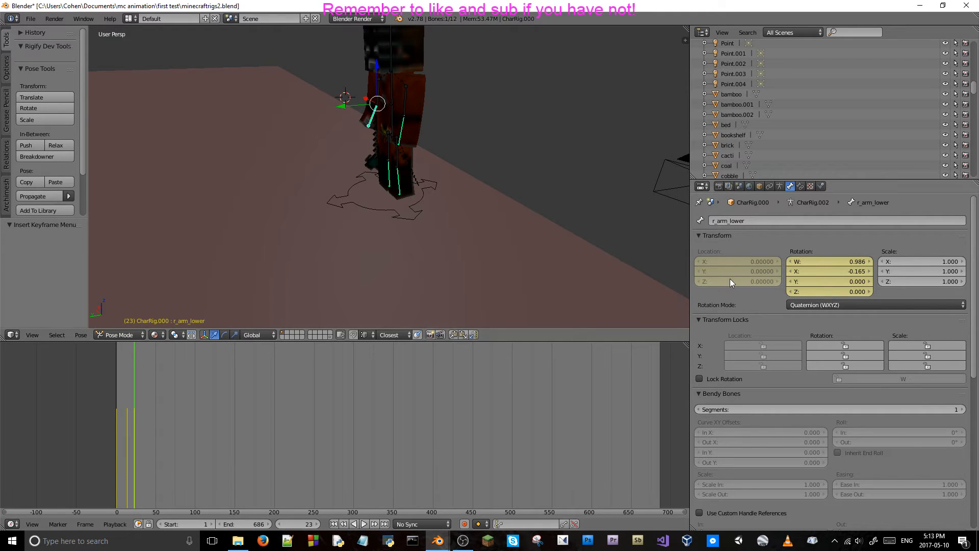
pyautogui.rightClick(735, 275)
pyautogui.click(735, 275)
pyautogui.rightClick(821, 271)
pyautogui.click(827, 274)
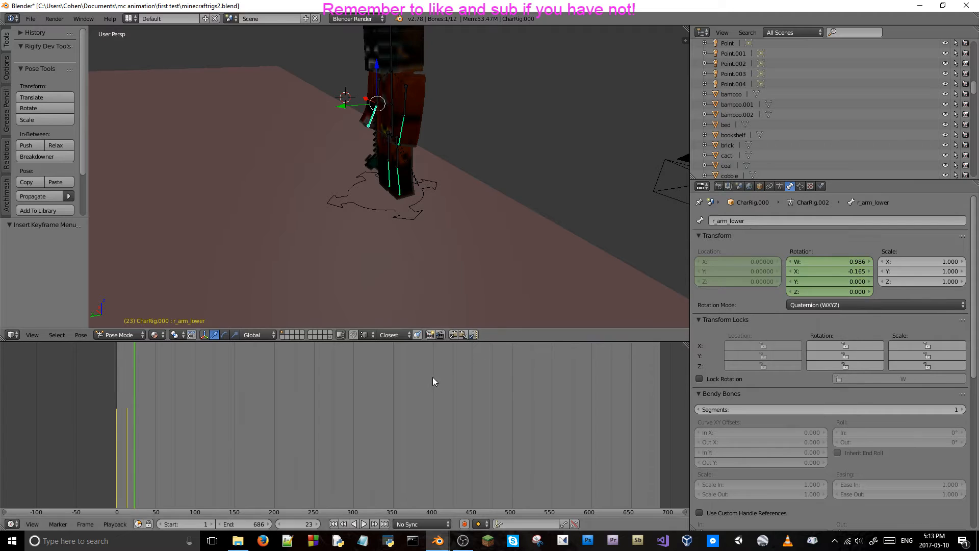
# Check the right lower arm around frame 15, and delete the left lower arm bone's location and rotation keyframes at frame 32.
pyautogui.press('Left')
pyautogui.press('Left')
pyautogui.press('Left')
pyautogui.press('Left')
pyautogui.press('Left')
pyautogui.press('Left')
pyautogui.press('Left')
pyautogui.press('Left')
pyautogui.press('Left')
pyautogui.press('Left')
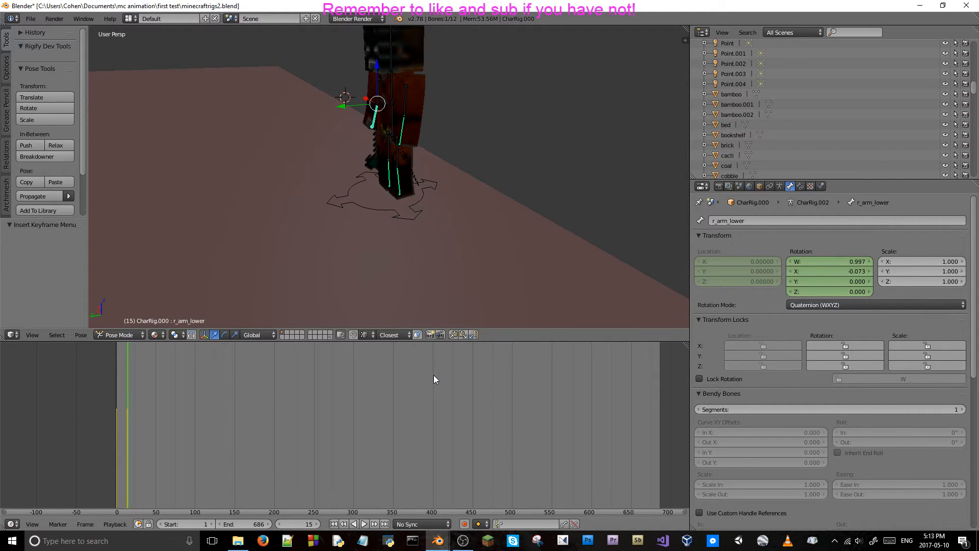
pyautogui.press('Right')
pyautogui.press('Right')
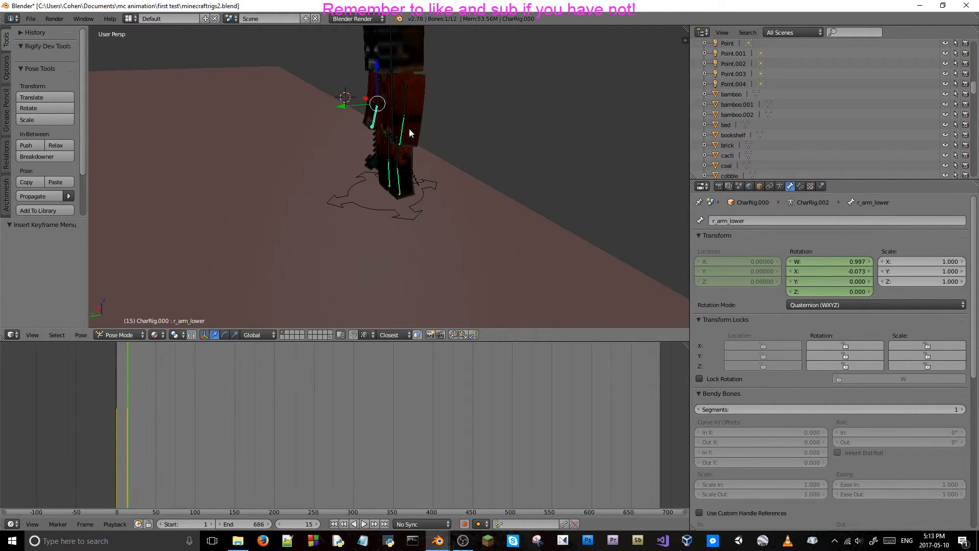
pyautogui.rightClick(408, 132)
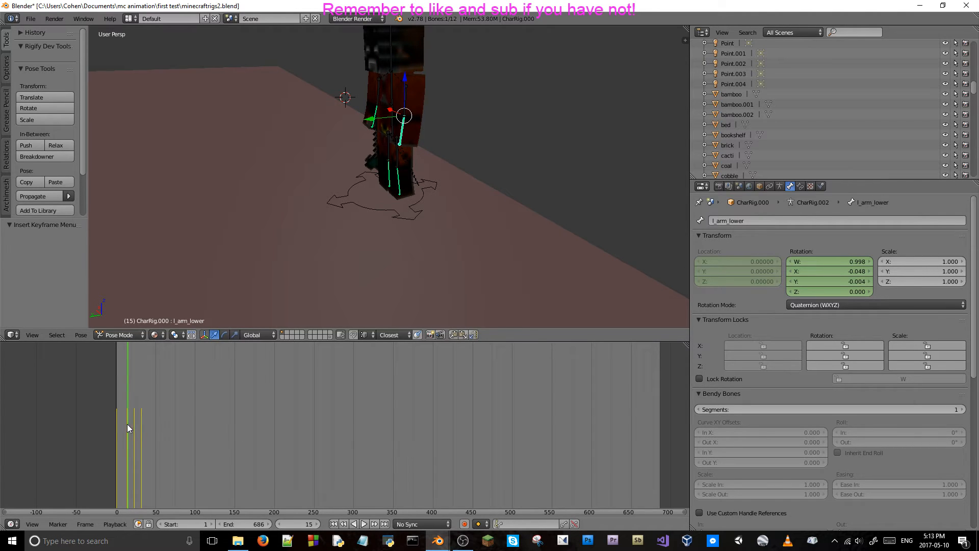
pyautogui.click(141, 421)
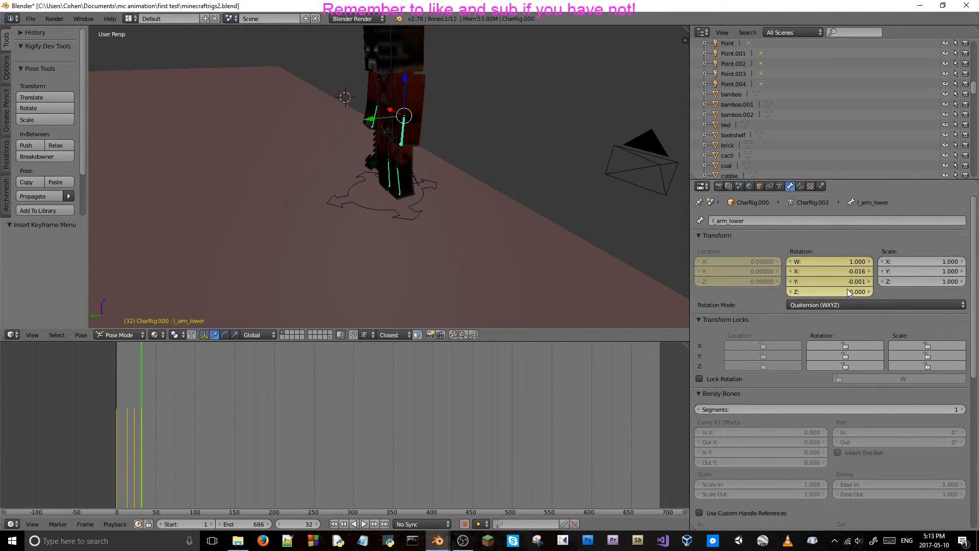
pyautogui.rightClick(811, 291)
pyautogui.click(758, 276)
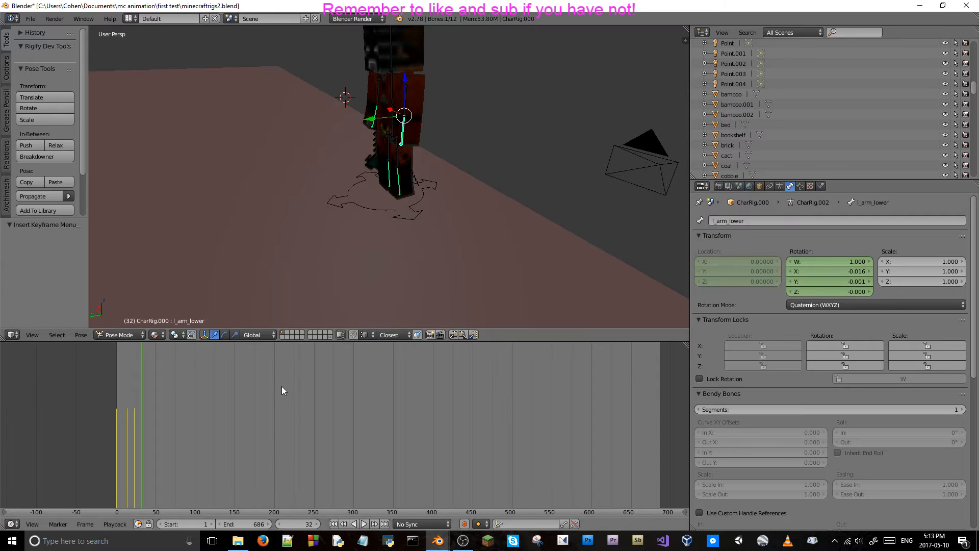
# Step back to frame 23 and delete the left lower arm bone's location and rotation keyframes there.
pyautogui.press('Left')
pyautogui.press('Left')
pyautogui.press('Left')
pyautogui.press('Left')
pyautogui.press('Left')
pyautogui.press('Left')
pyautogui.press('Left')
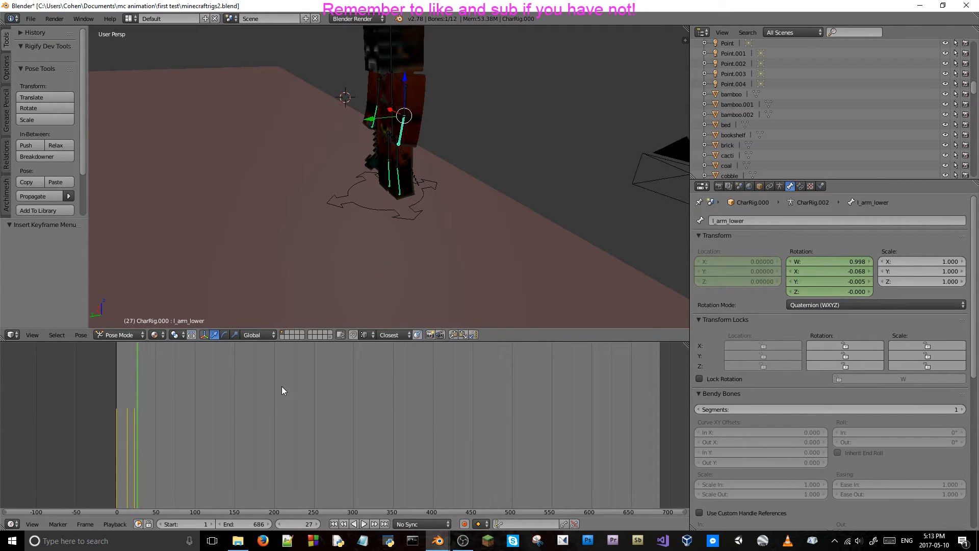
pyautogui.press('Left')
pyautogui.press('Left')
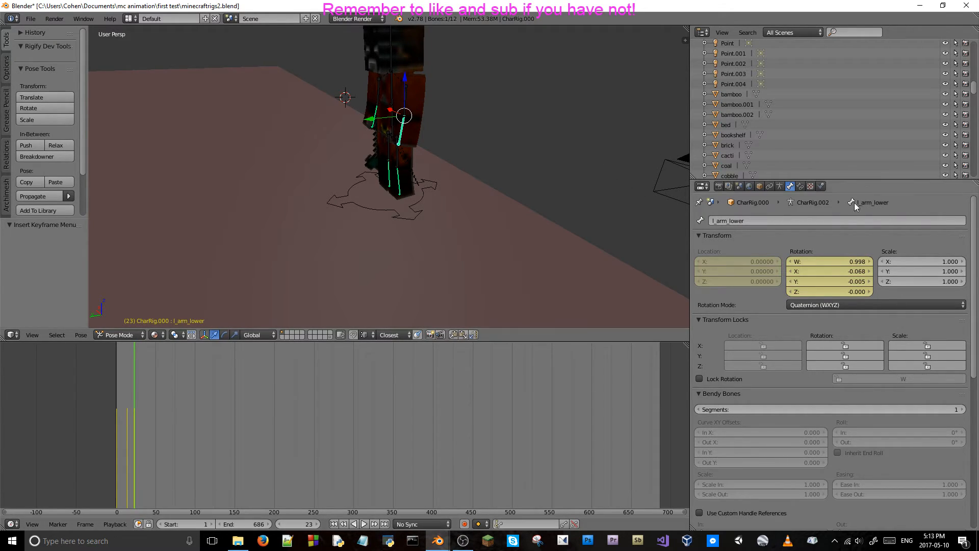
pyautogui.rightClick(720, 282)
pyautogui.click(730, 264)
pyautogui.rightClick(794, 259)
pyautogui.click(794, 260)
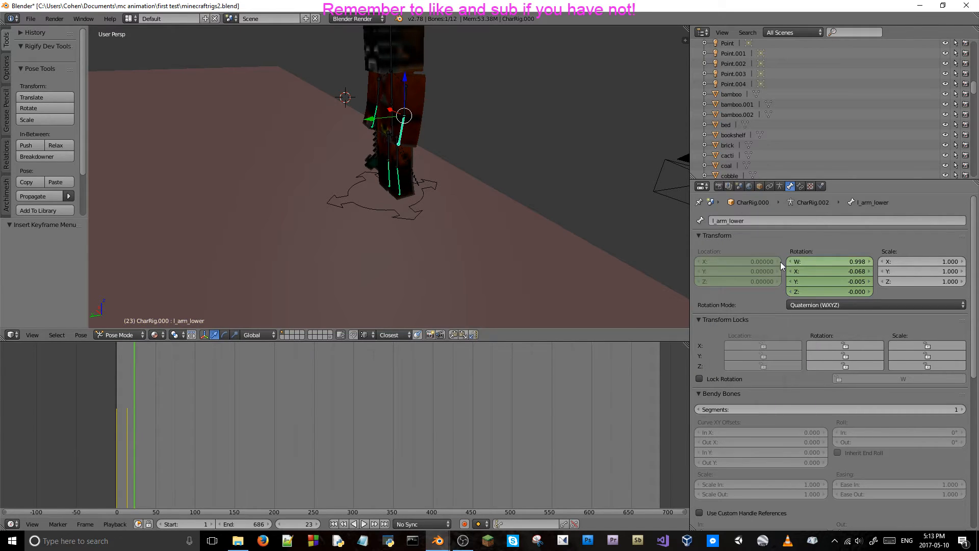
# Step through the frames around frame 14 to examine the left lower arm's pose and remaining keyframes.
pyautogui.press('Left')
pyautogui.press('Left')
pyautogui.press('Left')
pyautogui.press('Left')
pyautogui.press('Left')
pyautogui.press('Left')
pyautogui.press('Left')
pyautogui.press('Left')
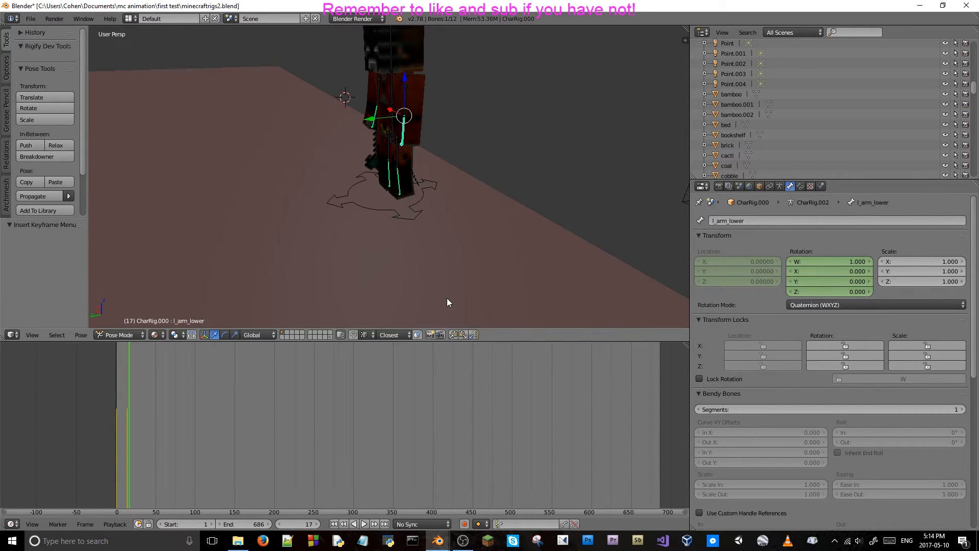
pyautogui.press('Left')
pyautogui.press('Right')
pyautogui.press('Right')
pyautogui.press('Left')
pyautogui.press('Left')
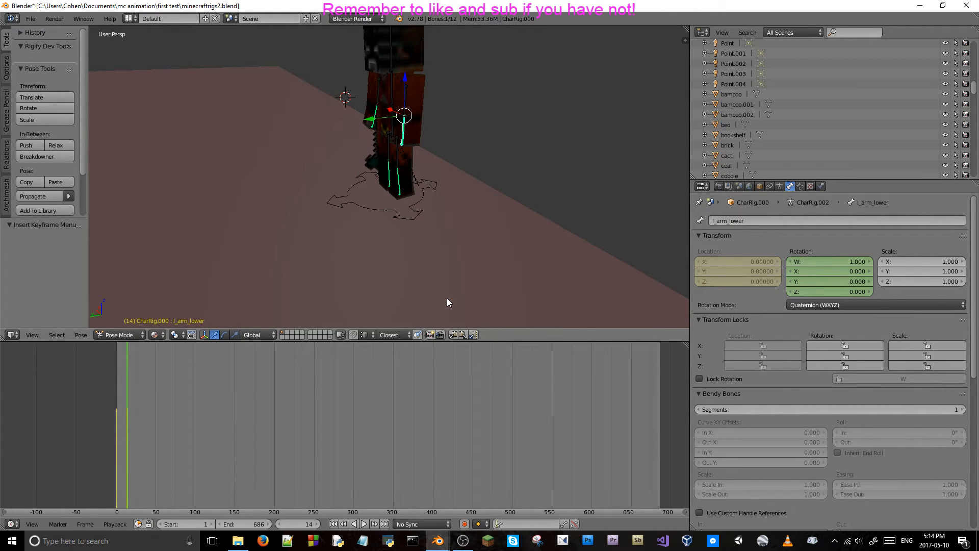
# Switch to the camera view, select the camera and replay the animation from frame 0 to frame 30 to review the arms.
pyautogui.press('KP_0')
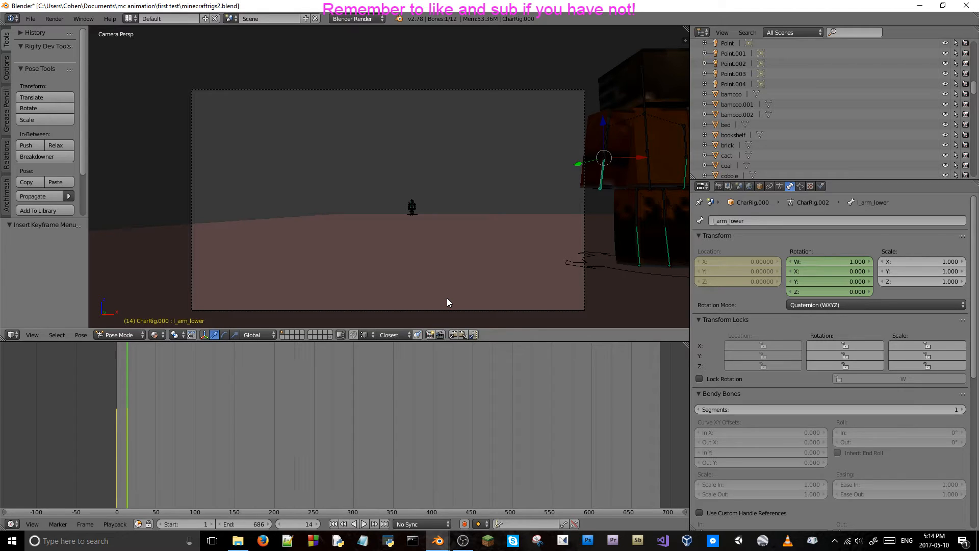
pyautogui.hotkey('alt', 'a')
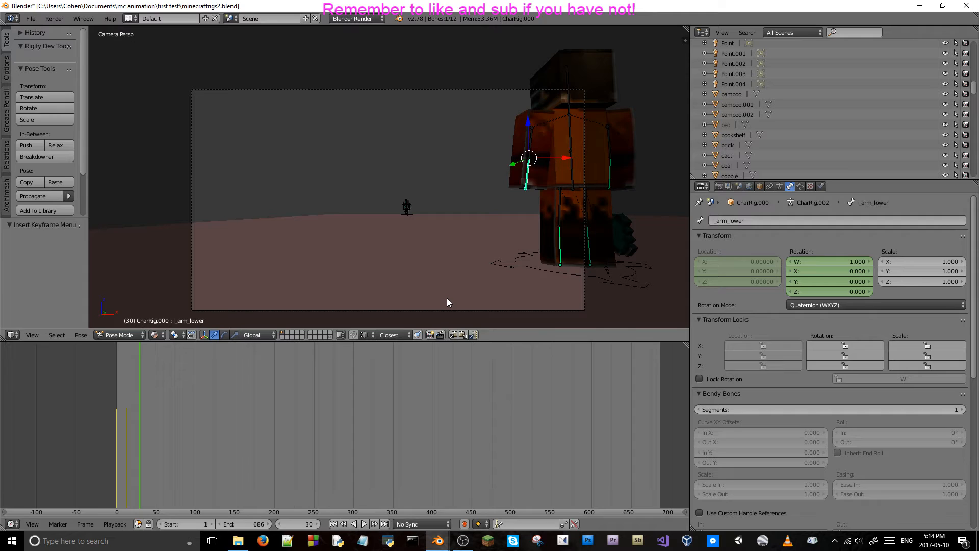
pyautogui.press('a')
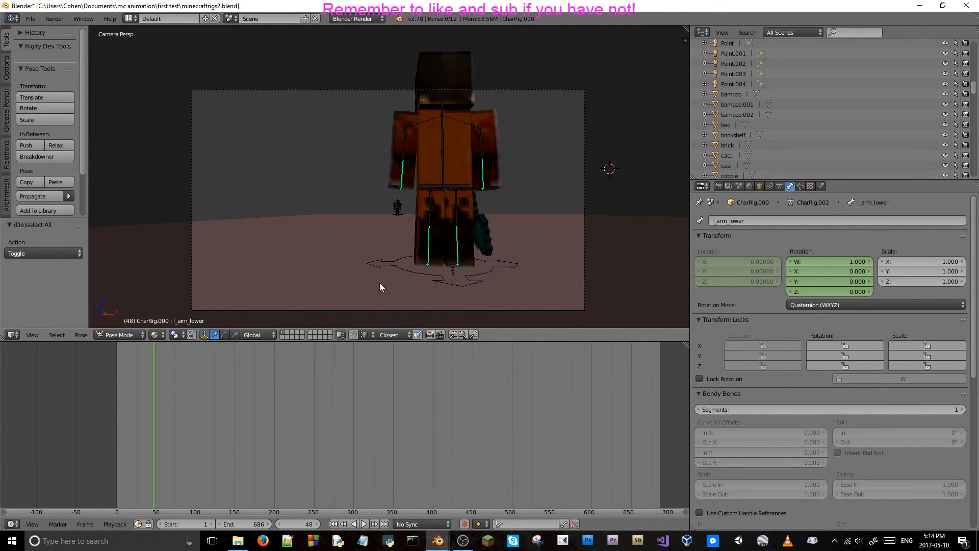
pyautogui.rightClick(249, 310)
pyautogui.click(97, 424)
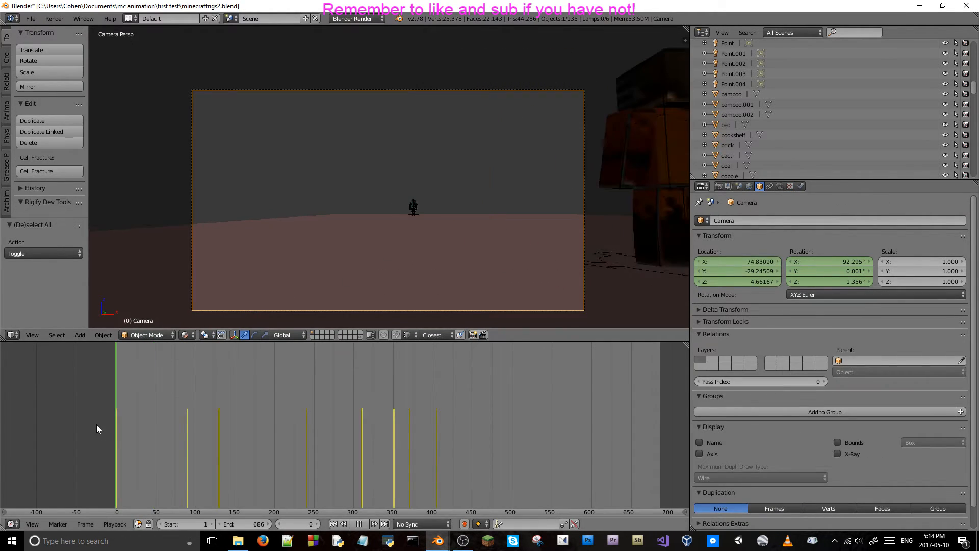
pyautogui.hotkey('alt', 'a')
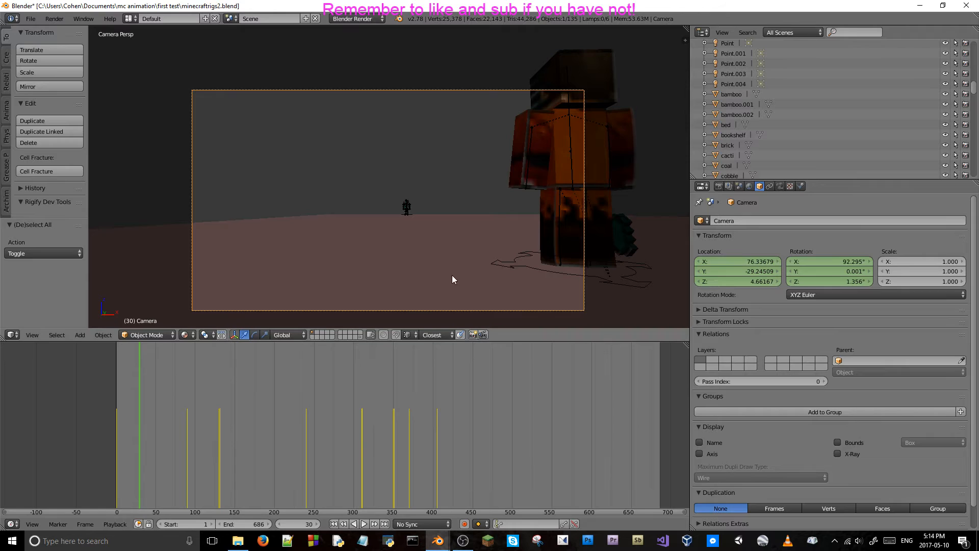
# Select both of the orange character's upper arm bones at frame 30, undoing the accidental change made to their location values.
pyautogui.rightClick(533, 131)
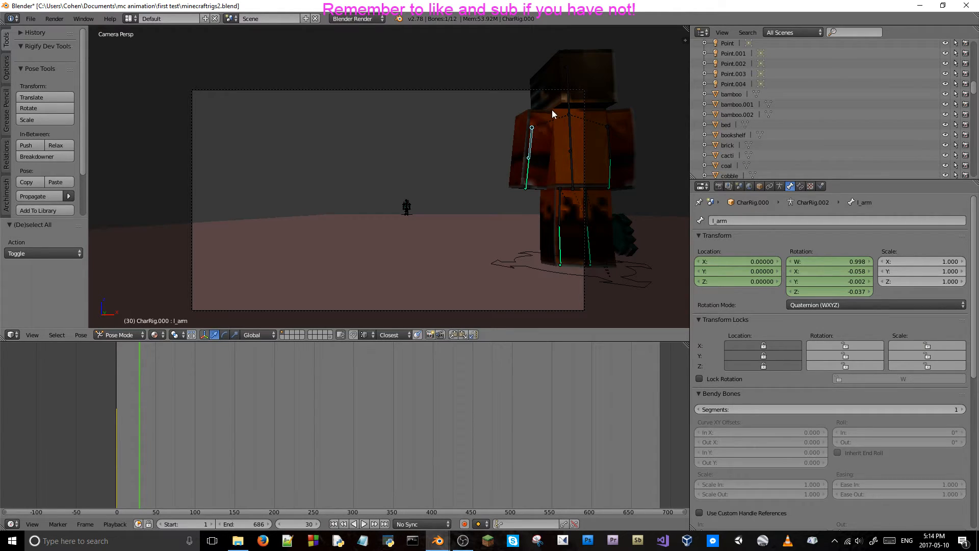
pyautogui.press('KP_Decimal')
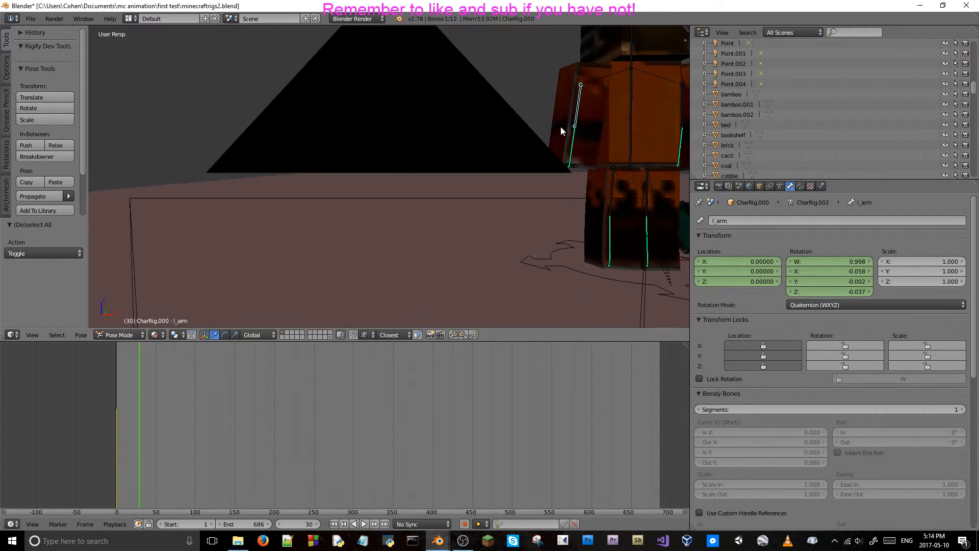
pyautogui.scroll(3, 433, 161)
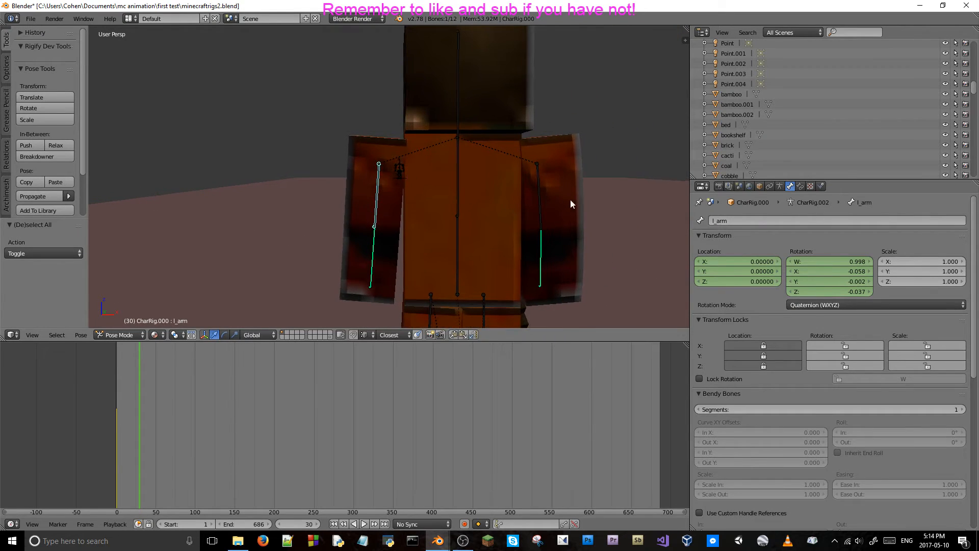
pyautogui.keyDown('shift'); pyautogui.rightClick(539, 174); pyautogui.keyUp('shift')
pyautogui.rightClick(379, 191)
pyautogui.keyDown('shift'); pyautogui.rightClick(538, 165); pyautogui.keyUp('shift')
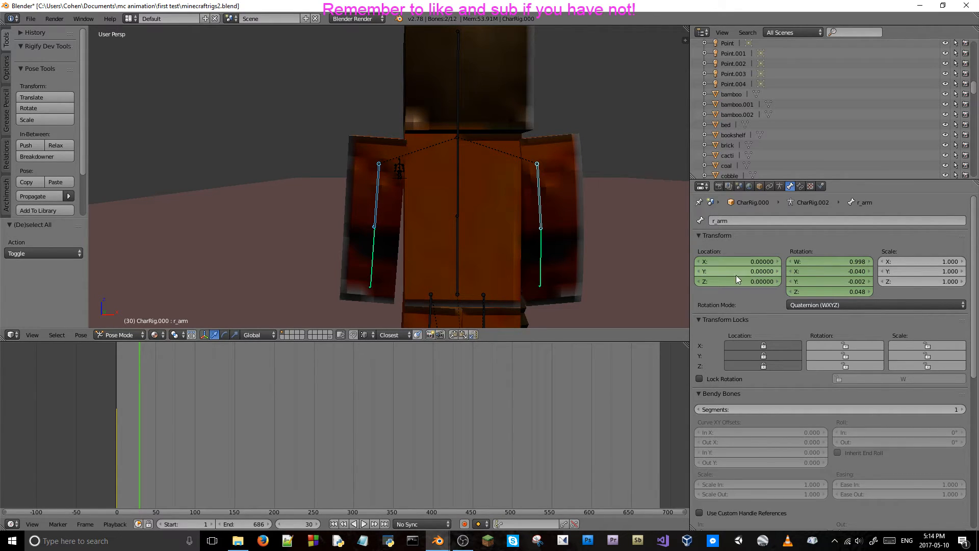
pyautogui.moveTo(727, 281)
pyautogui.mouseDown()
pyautogui.moveTo(739, 273)
pyautogui.moveTo(710, 272)
pyautogui.moveTo(728, 271)
pyautogui.mouseUp()
pyautogui.hotkey('ctrl', 'z')
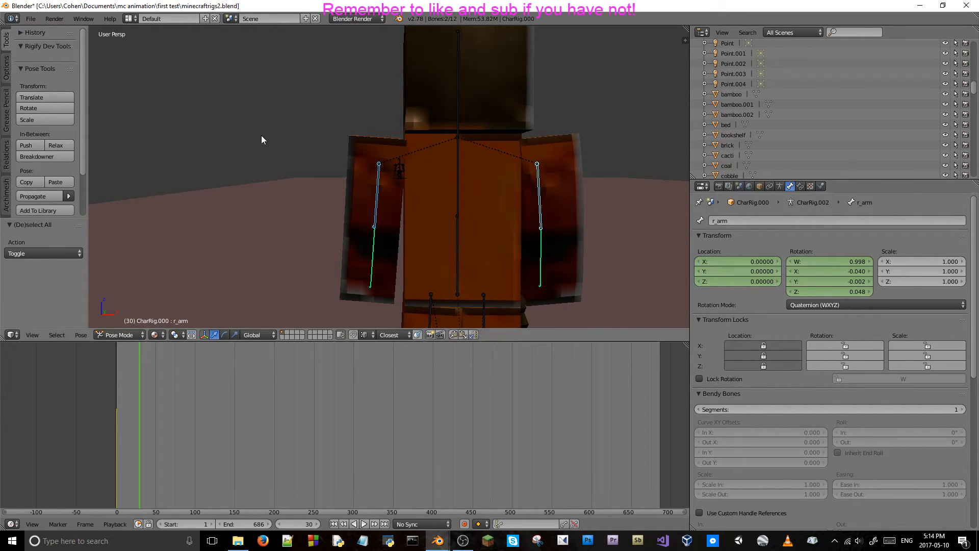
pyautogui.press('r')
pyautogui.press('y')
pyautogui.rightClick(501, 191)
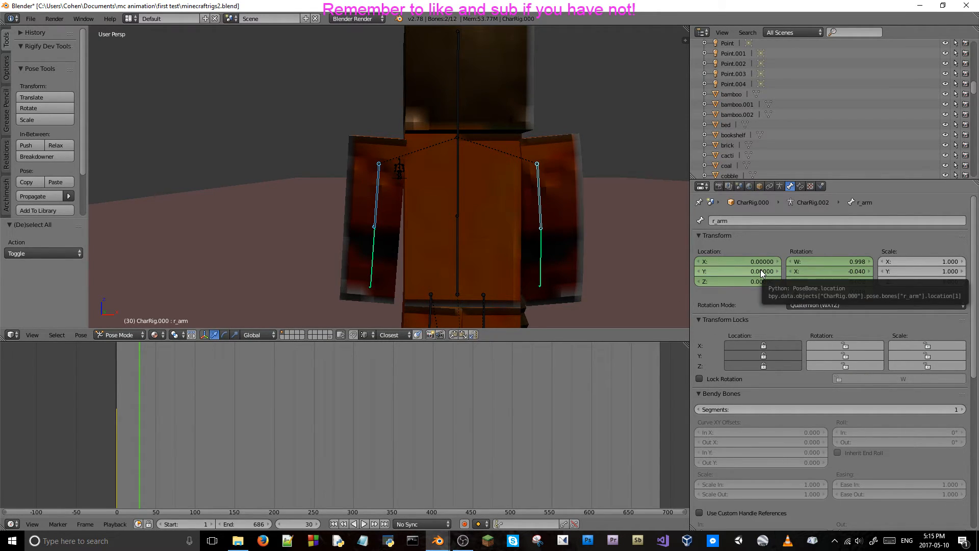
pyautogui.press('i')
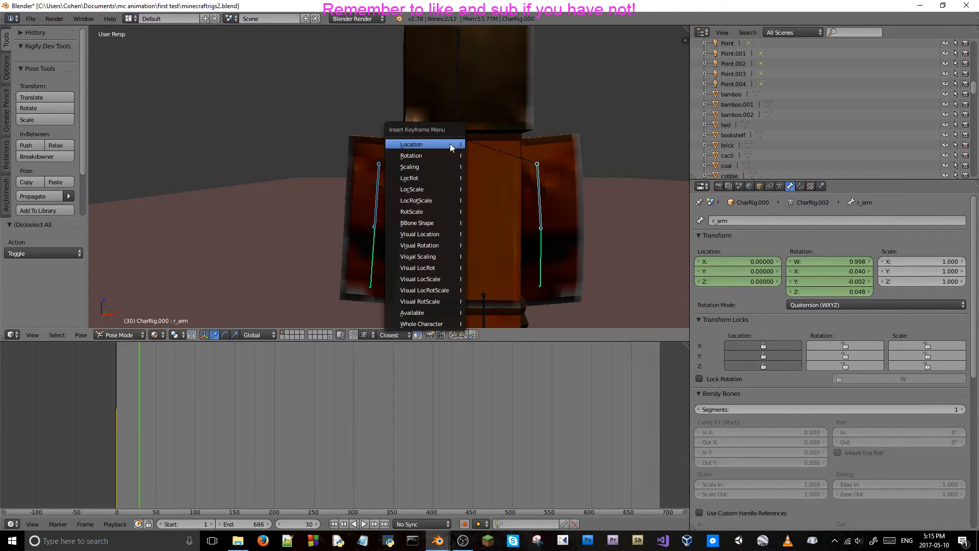
pyautogui.press('Escape')
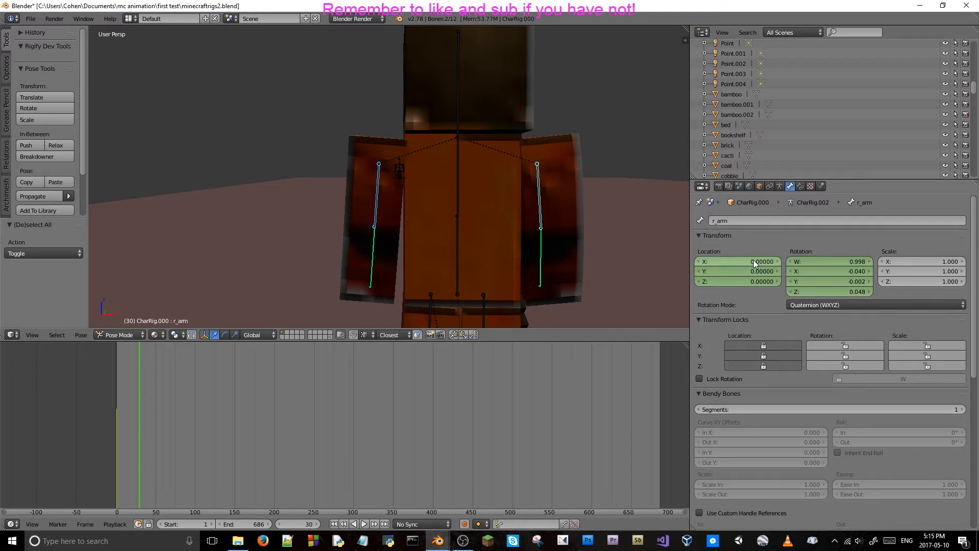
# Set the orange character's right upper arm bone's Y location to -0.08 and insert a location keyframe at frame 30.
pyautogui.moveTo(754, 260)
pyautogui.mouseDown()
pyautogui.moveTo(734, 261)
pyautogui.moveTo(748, 270)
pyautogui.mouseUp()
pyautogui.press('Escape')
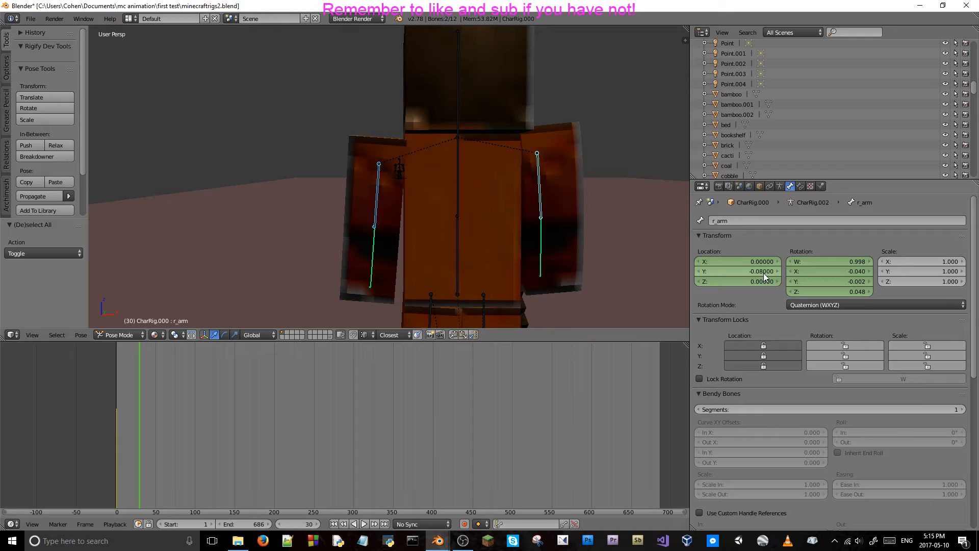
pyautogui.click(760, 272)
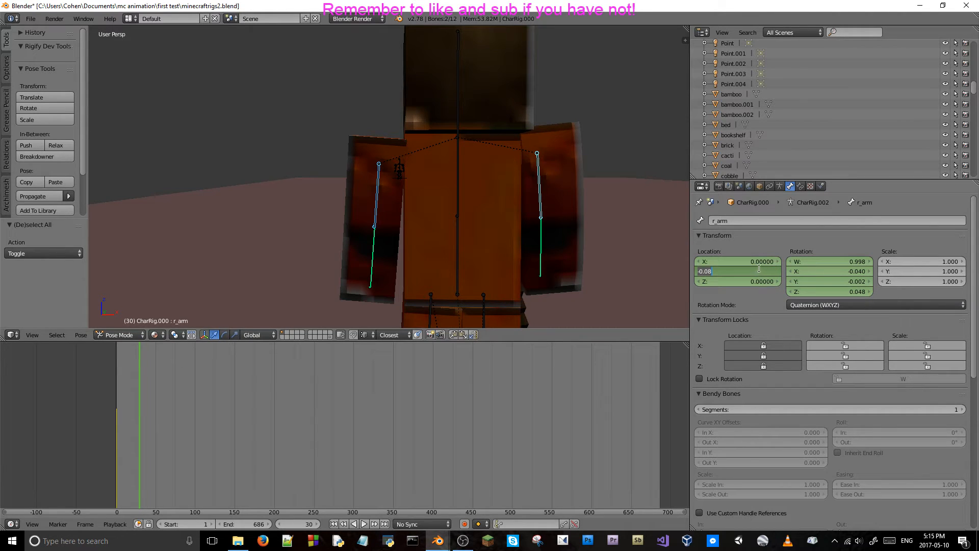
pyautogui.press('Return')
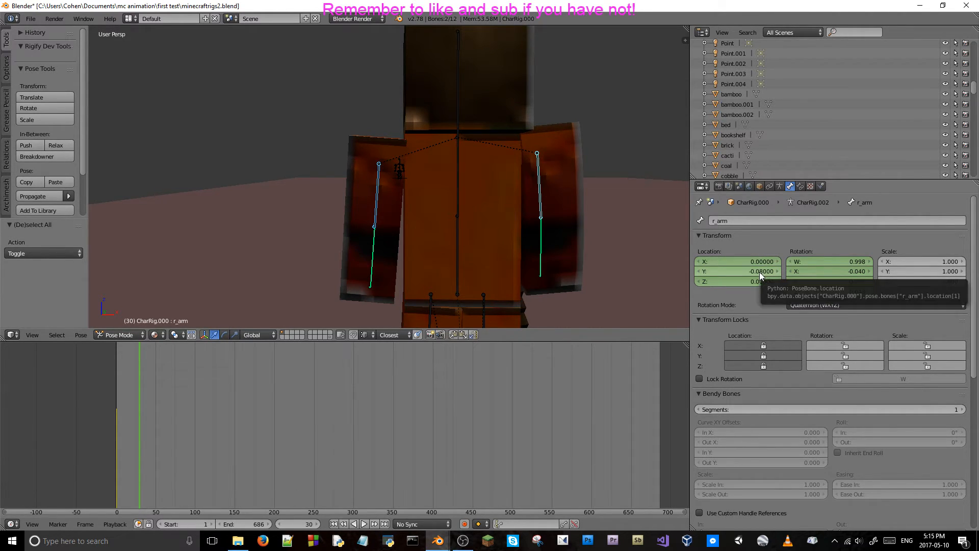
pyautogui.press('i')
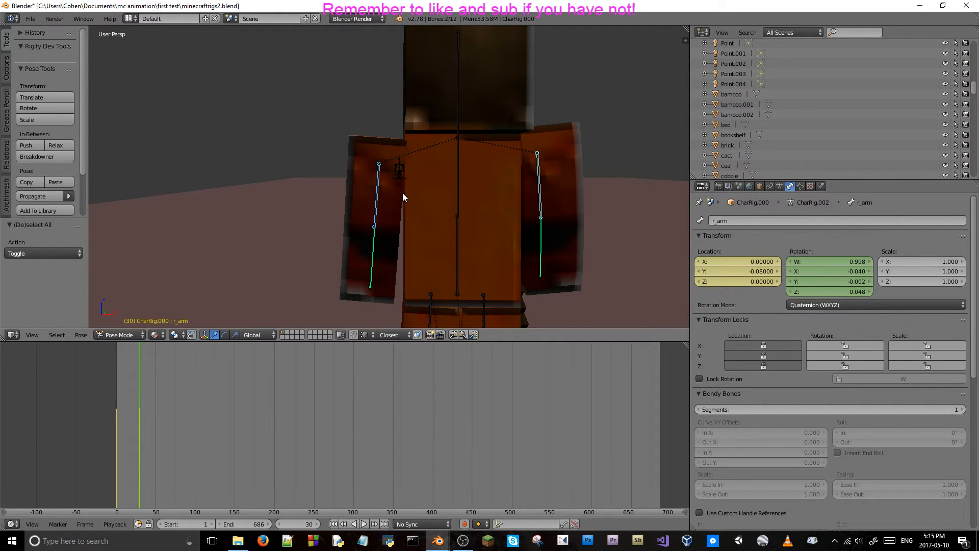
# Step back and forth through the frames between 30 and 10 to examine the right upper arm's movement.
pyautogui.press('Left')
pyautogui.press('Left')
pyautogui.press('Left')
pyautogui.press('Left')
pyautogui.press('Left')
pyautogui.press('Left')
pyautogui.press('Left')
pyautogui.press('Left')
pyautogui.press('Left')
pyautogui.press('Left')
pyautogui.press('Left')
pyautogui.press('Left')
pyautogui.press('Right')
pyautogui.press('Right')
pyautogui.press('Right')
pyautogui.press('Right')
pyautogui.press('Right')
pyautogui.press('Right')
pyautogui.press('Right')
pyautogui.press('Right')
pyautogui.press('Right')
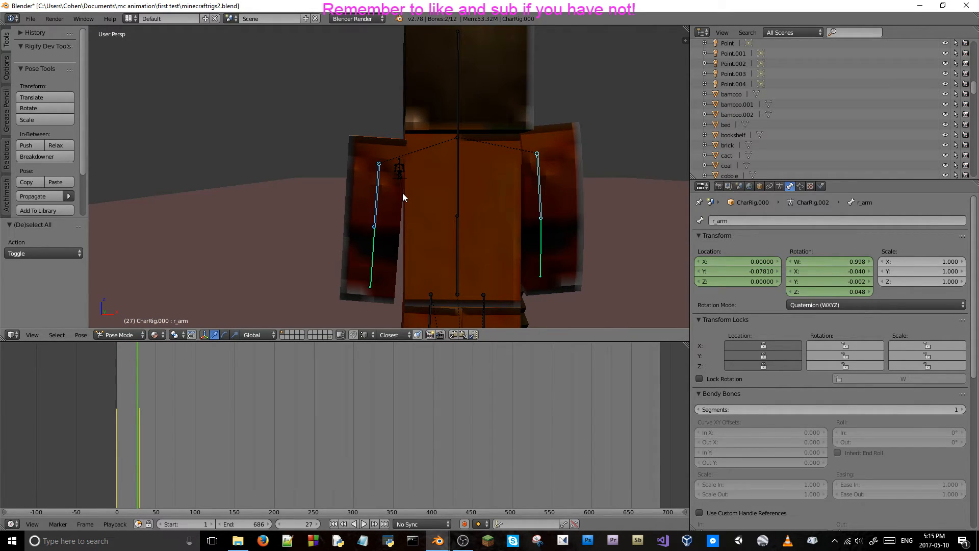
pyautogui.press('Left')
pyautogui.press('Left')
pyautogui.press('Left')
pyautogui.press('Left')
pyautogui.press('Left')
pyautogui.press('Left')
pyautogui.press('Left')
pyautogui.press('Left')
pyautogui.press('Left')
pyautogui.press('Left')
pyautogui.press('Left')
pyautogui.press('Left')
pyautogui.press('Left')
pyautogui.press('Left')
pyautogui.press('Left')
pyautogui.press('Left')
pyautogui.press('Left')
pyautogui.press('Left')
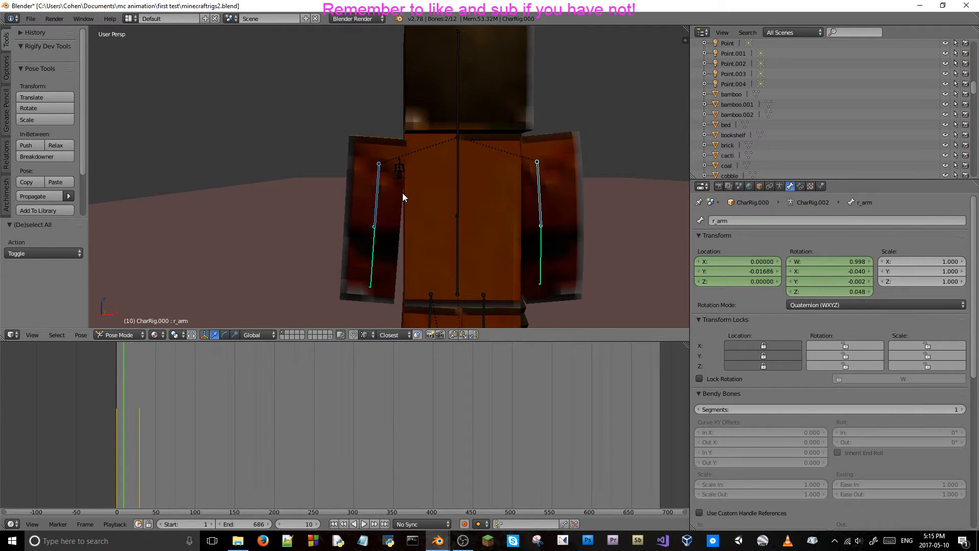
# Review the arm movement through the camera up to frame 38, then return to frame 30 in a closer perspective view.
pyautogui.press('KP_0')
pyautogui.press('Right')
pyautogui.press('Right')
pyautogui.press('Right')
pyautogui.press('Right')
pyautogui.press('Right')
pyautogui.press('Right')
pyautogui.press('Right')
pyautogui.press('Right')
pyautogui.press('Right')
pyautogui.press('Right')
pyautogui.press('Right')
pyautogui.press('Right')
pyautogui.press('Right')
pyautogui.press('Right')
pyautogui.press('Right')
pyautogui.press('Right')
pyautogui.press('Right')
pyautogui.press('Right')
pyautogui.press('Right')
pyautogui.press('Right')
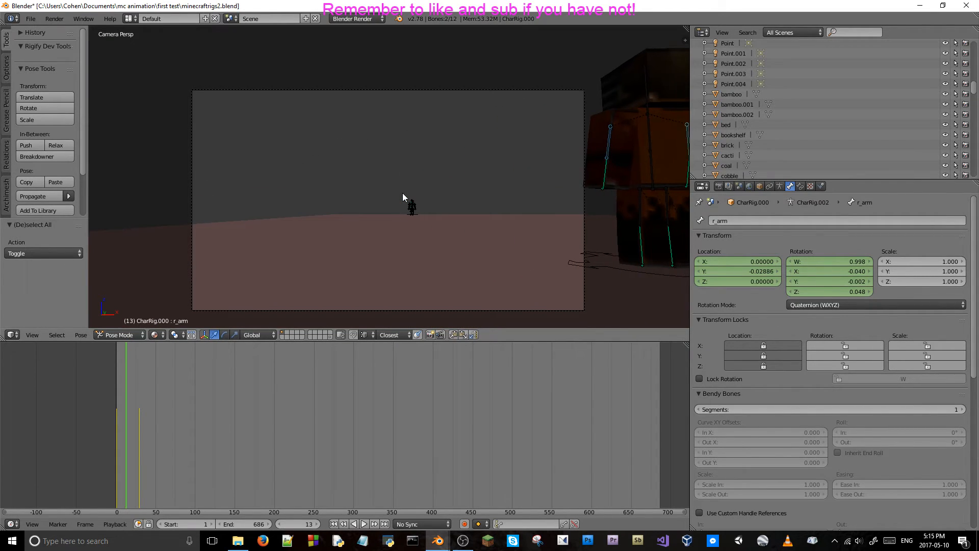
pyautogui.press('Right')
pyautogui.press('Right')
pyautogui.press('Right')
pyautogui.press('Right')
pyautogui.press('Right')
pyautogui.press('Right')
pyautogui.press('Right')
pyautogui.press('Right')
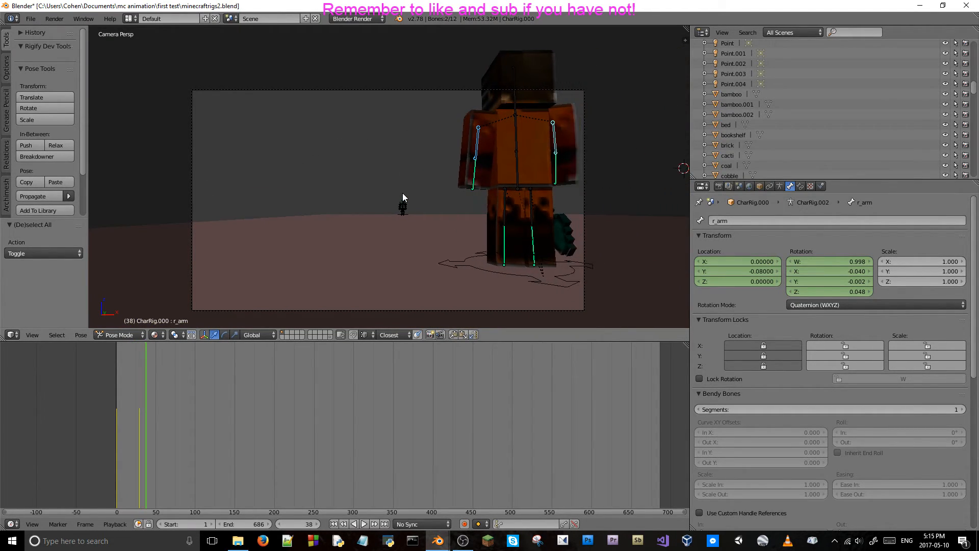
pyautogui.press('Left')
pyautogui.press('Left')
pyautogui.press('Left')
pyautogui.press('Left')
pyautogui.press('Left')
pyautogui.press('Left')
pyautogui.press('Left')
pyautogui.press('Left')
pyautogui.press('Left')
pyautogui.press('Left')
pyautogui.press('Left')
pyautogui.press('Left')
pyautogui.moveTo(402, 193); pyautogui.dragTo(436, 126, button='middle')
pyautogui.press('Right')
pyautogui.press('Right')
pyautogui.press('Right')
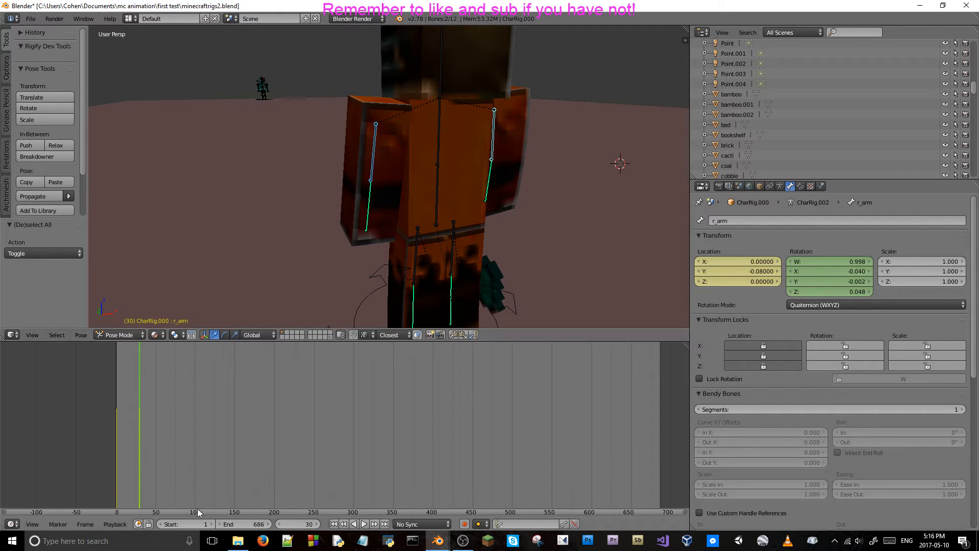
# Go to frame 60, set the right upper arm bone's Y location to 0 and keyframe its location.
pyautogui.click(301, 521)
pyautogui.write('60')
pyautogui.press('Return')
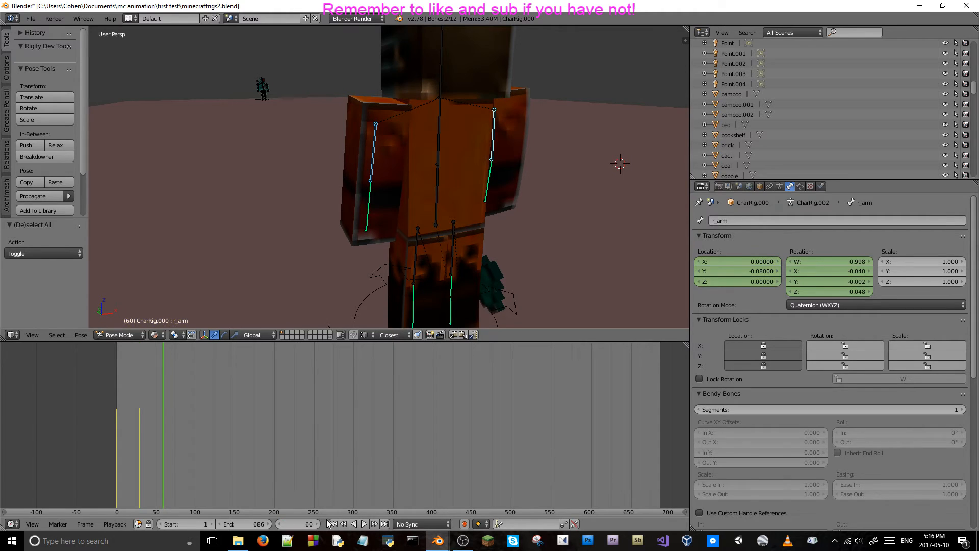
pyautogui.click(743, 270)
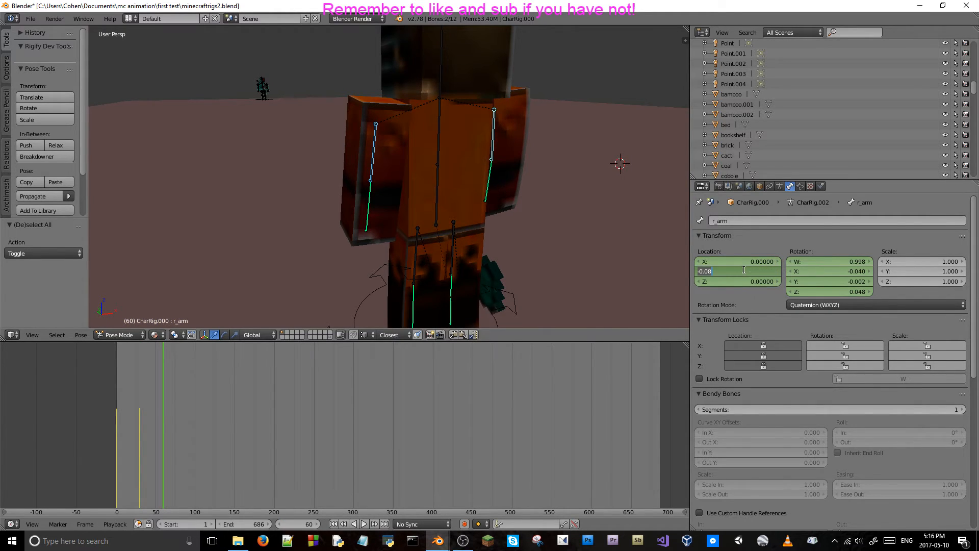
pyautogui.write('0')
pyautogui.press('Return')
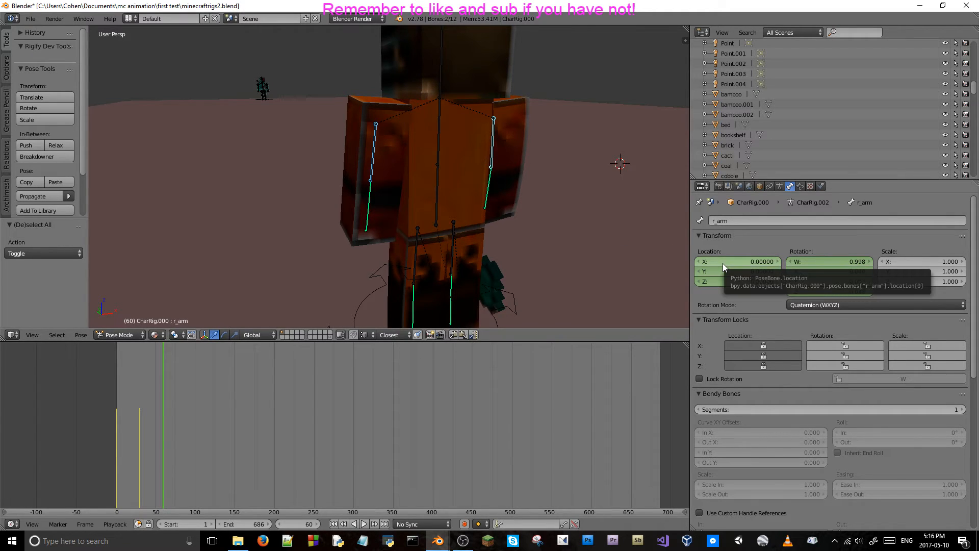
pyautogui.press('i')
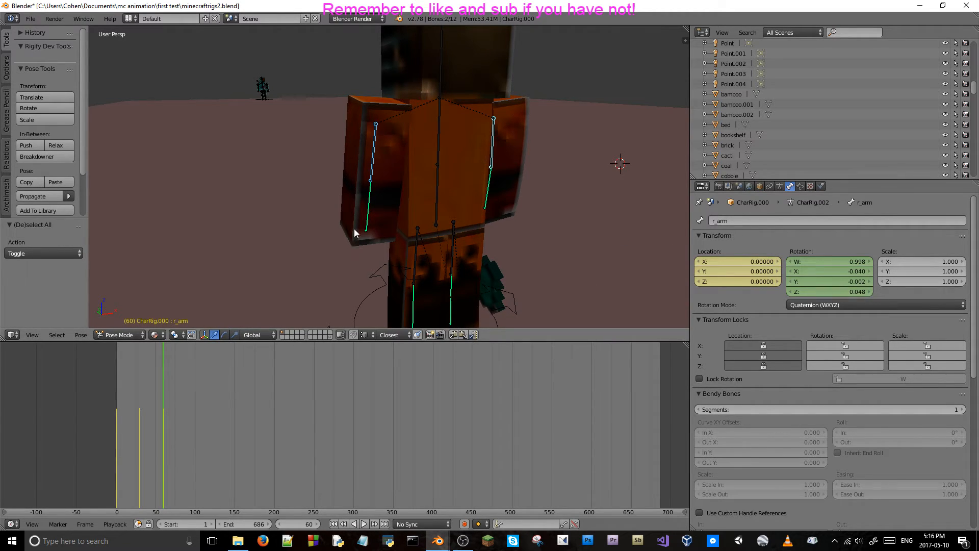
# Review the arm movement through the camera between frames 30 and 65 using playback and frame stepping, ending on frame 30.
pyautogui.press('KP_0')
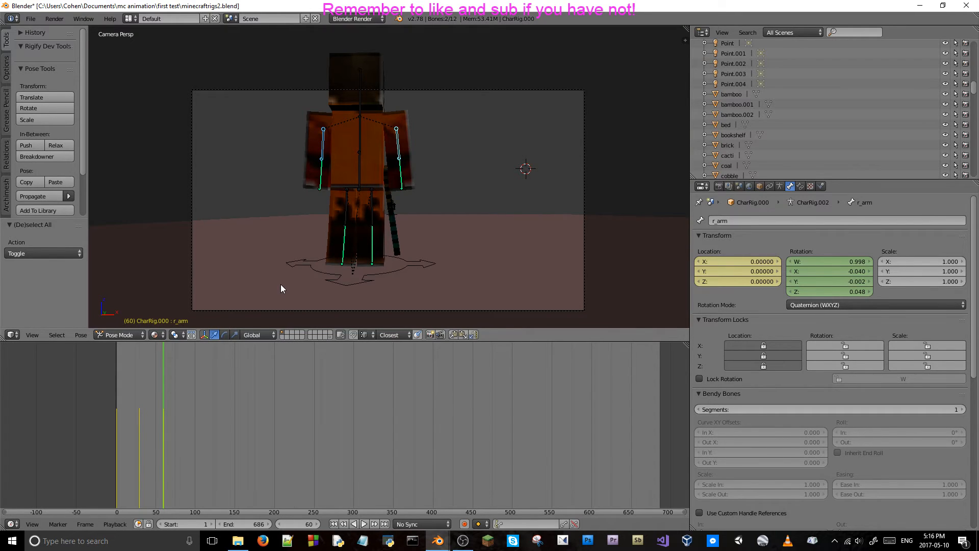
pyautogui.press('Left')
pyautogui.press('Left')
pyautogui.press('Left')
pyautogui.press('Left')
pyautogui.press('Left')
pyautogui.press('Left')
pyautogui.press('Left')
pyautogui.press('Left')
pyautogui.press('Left')
pyautogui.press('Left')
pyautogui.press('Left')
pyautogui.press('Left')
pyautogui.press('Left')
pyautogui.press('Left')
pyautogui.press('Left')
pyautogui.press('Left')
pyautogui.press('Left')
pyautogui.press('Left')
pyautogui.press('Left')
pyautogui.press('Right')
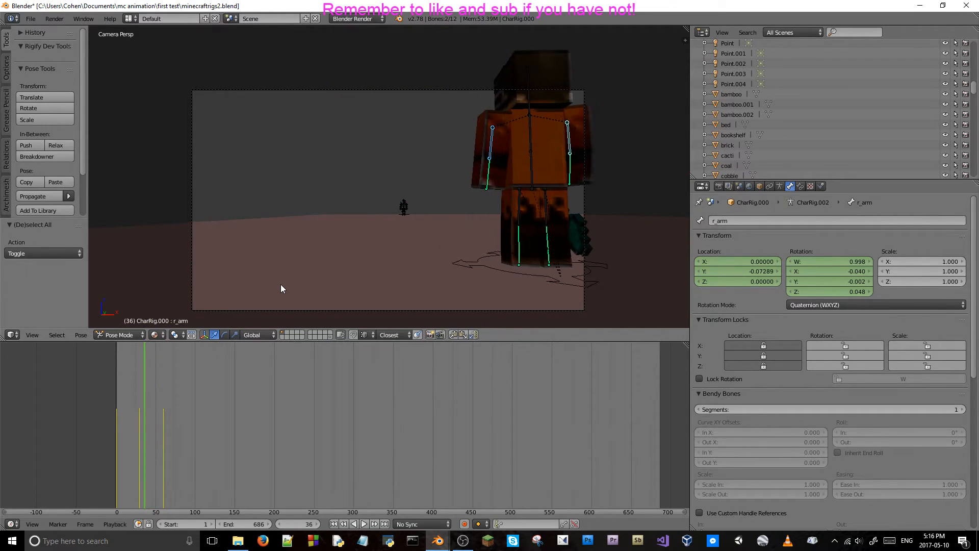
pyautogui.hotkey('alt', 'a')
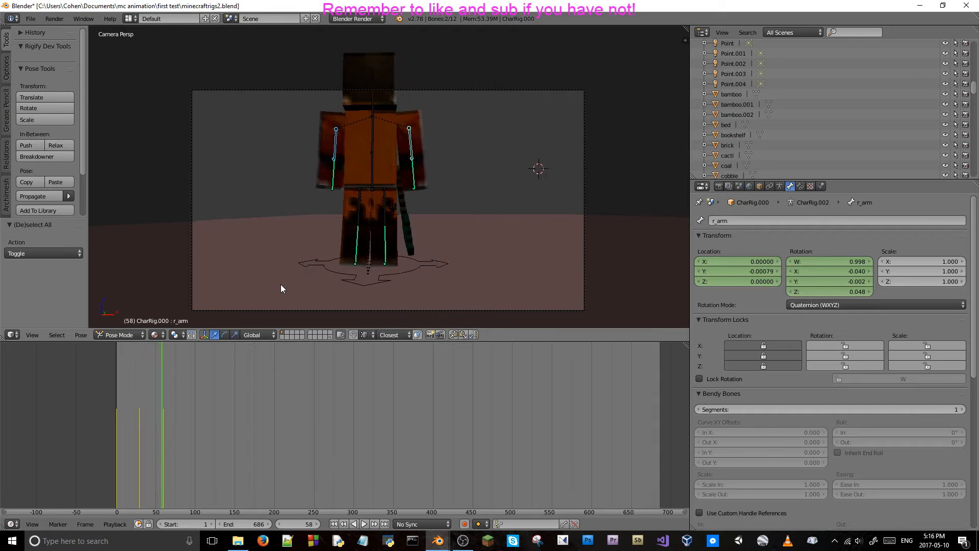
pyautogui.press('Left')
pyautogui.press('Left')
pyautogui.press('Left')
pyautogui.press('Left')
pyautogui.press('Left')
pyautogui.press('Left')
pyautogui.press('Left')
pyautogui.press('Left')
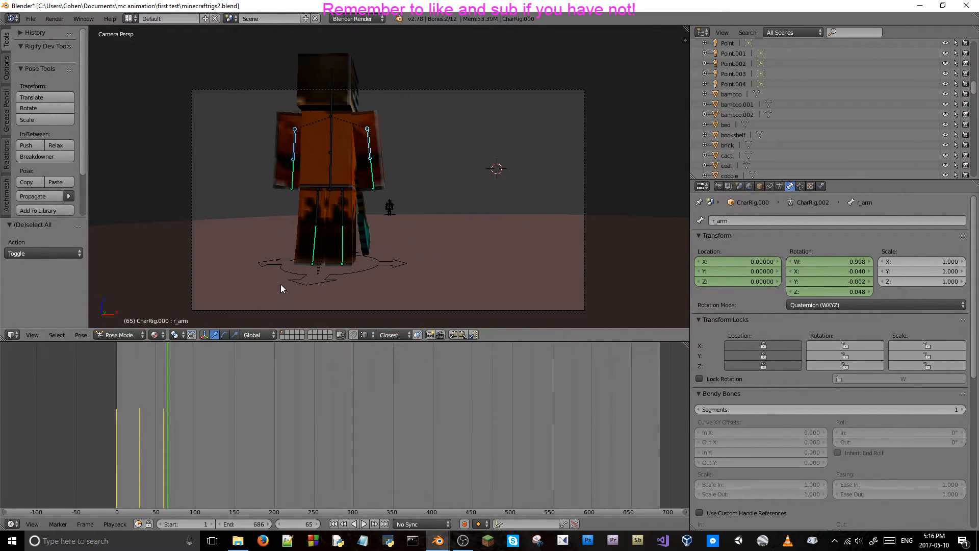
pyautogui.press('Left')
pyautogui.press('Left')
pyautogui.press('Left')
pyautogui.press('Left')
pyautogui.press('Left')
pyautogui.press('Left')
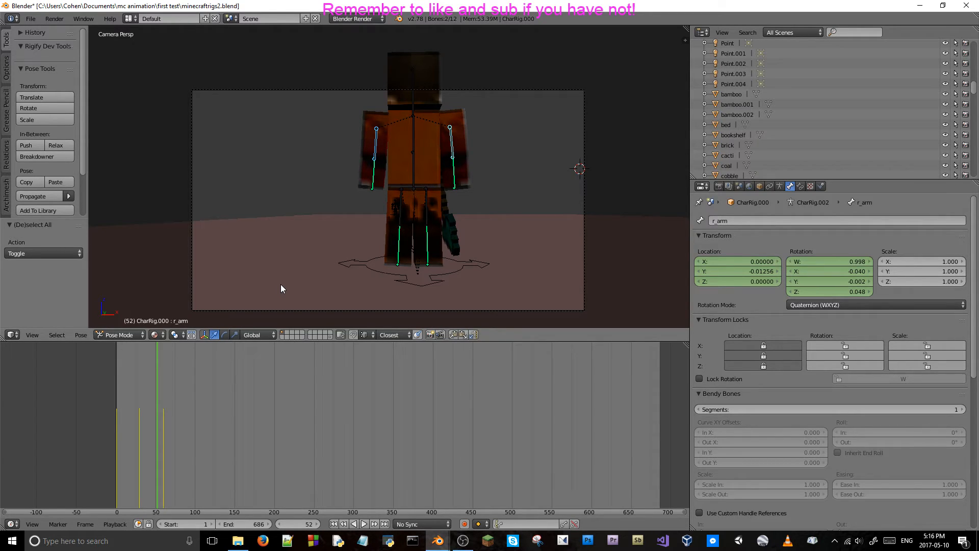
pyautogui.press('Left')
pyautogui.press('Left')
pyautogui.press('Left')
pyautogui.press('Left')
pyautogui.press('Left')
pyautogui.press('Left')
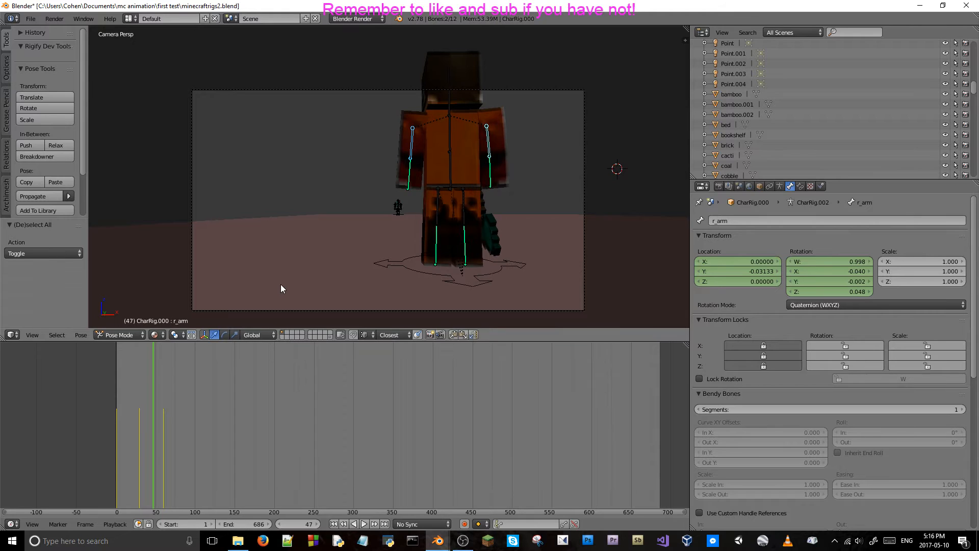
pyautogui.press('Left')
pyautogui.press('Left')
pyautogui.press('Left')
pyautogui.press('Left')
pyautogui.press('Left')
pyautogui.press('Left')
pyautogui.press('Left')
pyautogui.press('Left')
pyautogui.press('Left')
pyautogui.press('Left')
pyautogui.press('Left')
pyautogui.press('Left')
pyautogui.press('Left')
pyautogui.press('Left')
pyautogui.press('Left')
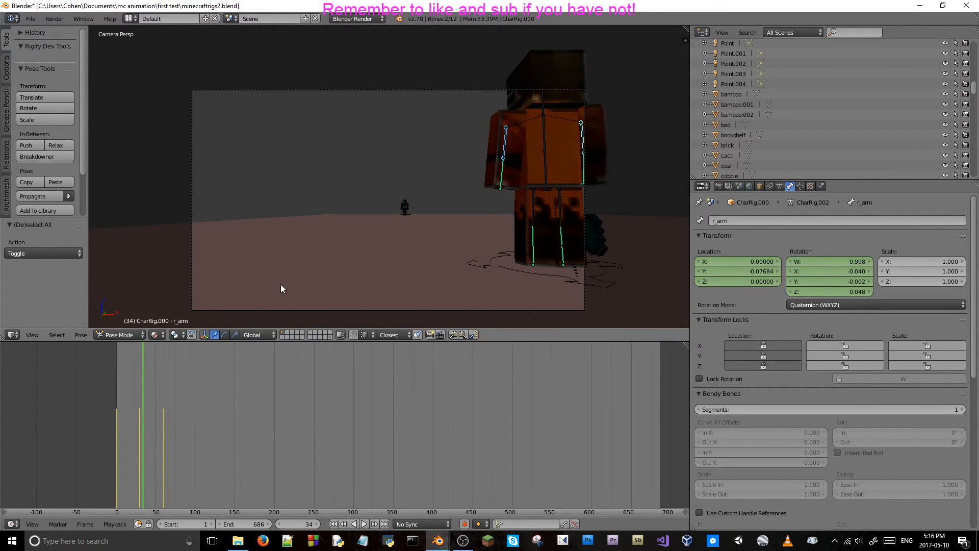
pyautogui.press('Left')
# Delete the right upper arm bone's location keyframes at frame 60.
pyautogui.moveTo(281, 289); pyautogui.dragTo(678, 249, button='middle')
pyautogui.scroll(2, 326, 285)
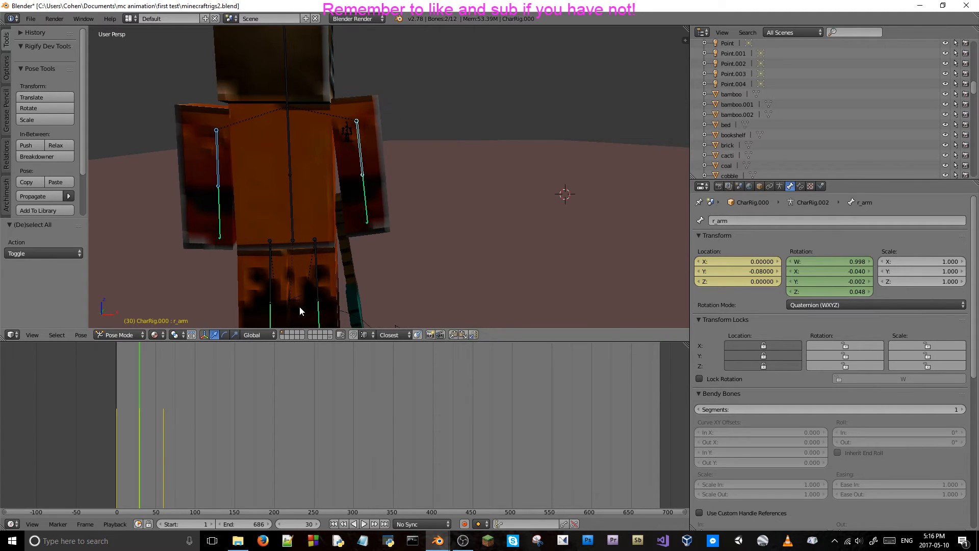
pyautogui.click(163, 412)
pyautogui.rightClick(741, 270)
pyautogui.click(742, 267)
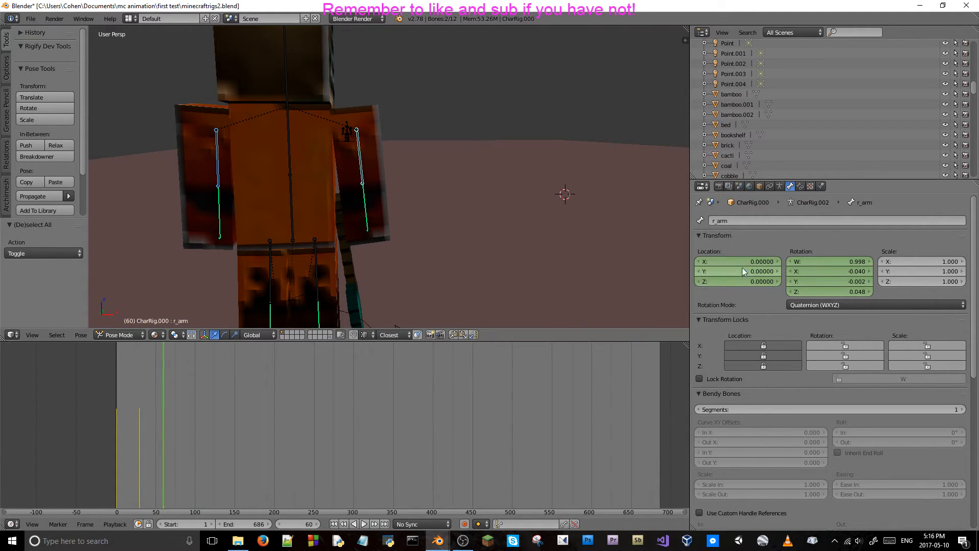
# Delete the right upper arm bone's location keyframes at frame 30 and step through the neighbouring frames to check the arm.
pyautogui.click(138, 418)
pyautogui.press('Right')
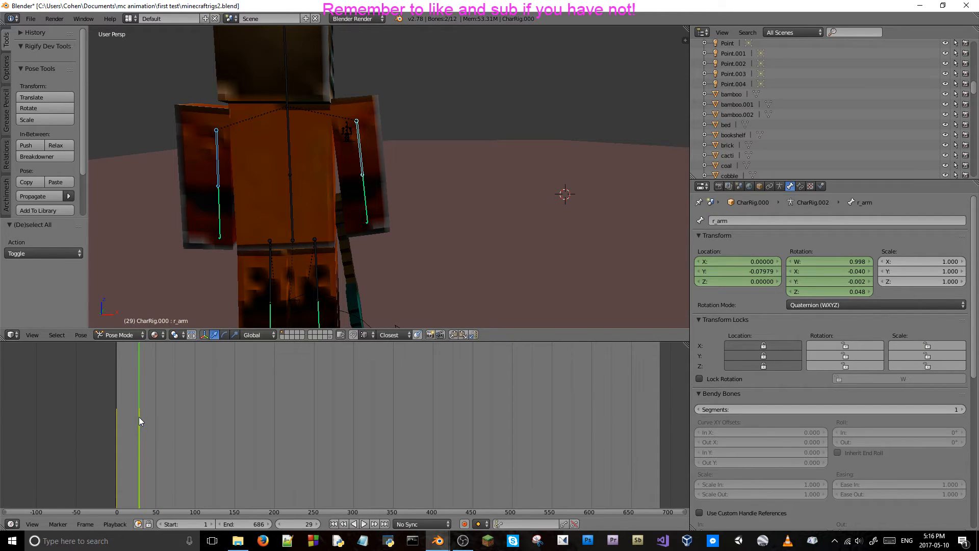
pyautogui.press('Right')
pyautogui.rightClick(714, 272)
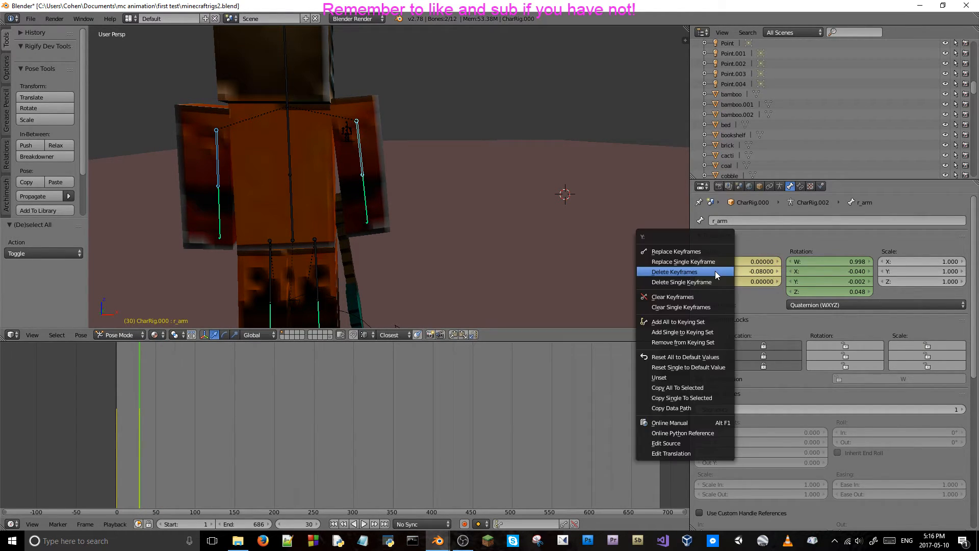
pyautogui.click(708, 271)
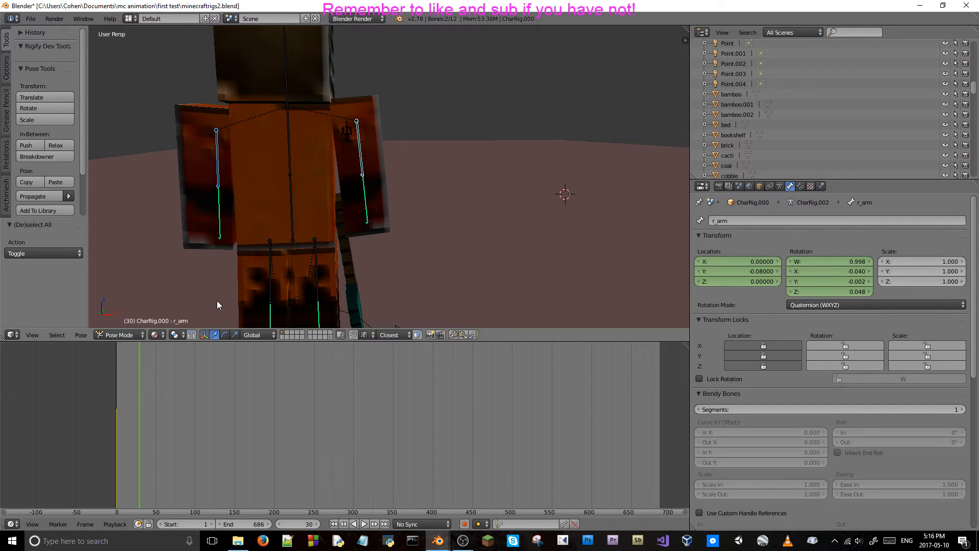
pyautogui.press('Left')
pyautogui.press('Left')
pyautogui.press('Left')
pyautogui.press('Left')
pyautogui.press('Left')
pyautogui.press('Right')
pyautogui.press('Right')
pyautogui.press('Right')
pyautogui.press('Right')
pyautogui.press('Right')
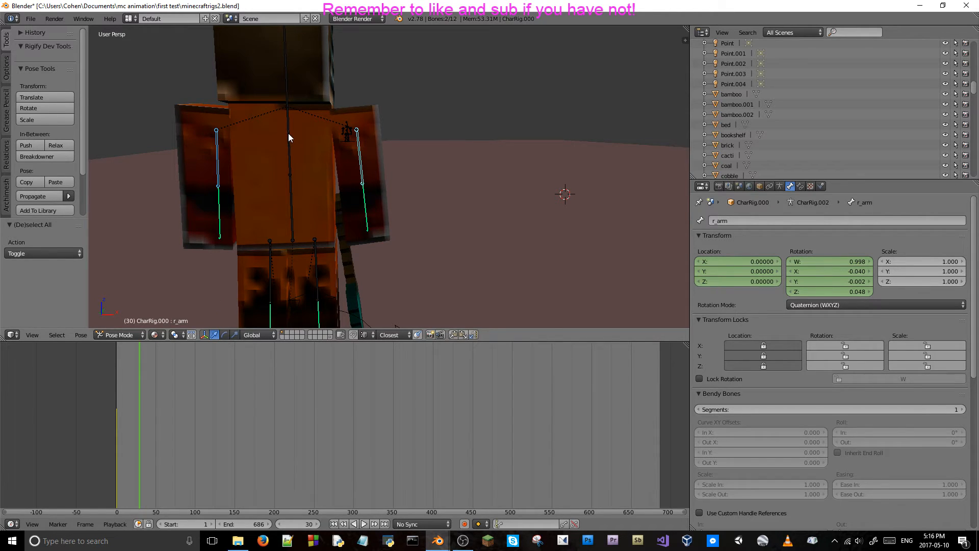
# Select the orange character's lower body bone at frame 30 and try rotating it about the X axis.
pyautogui.rightClick(293, 183)
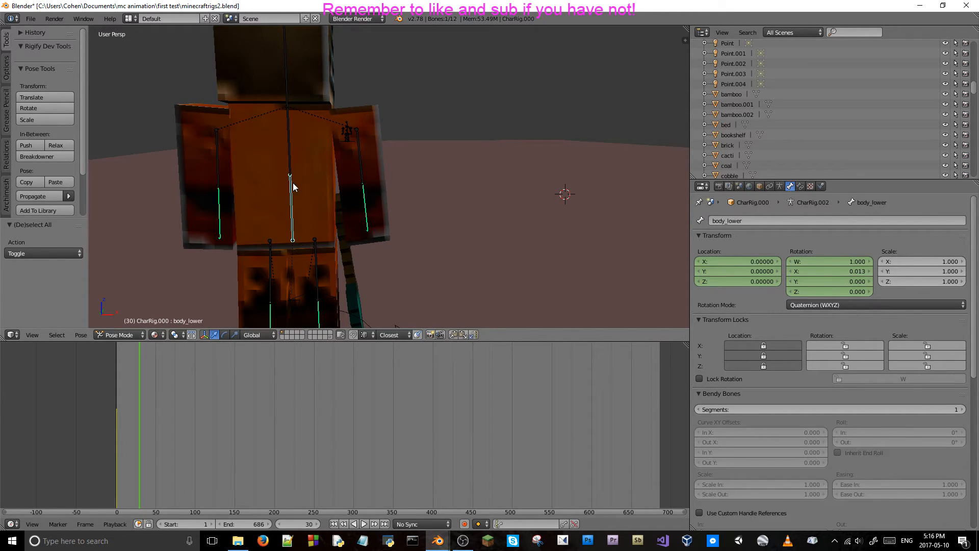
pyautogui.press('r')
pyautogui.press('x')
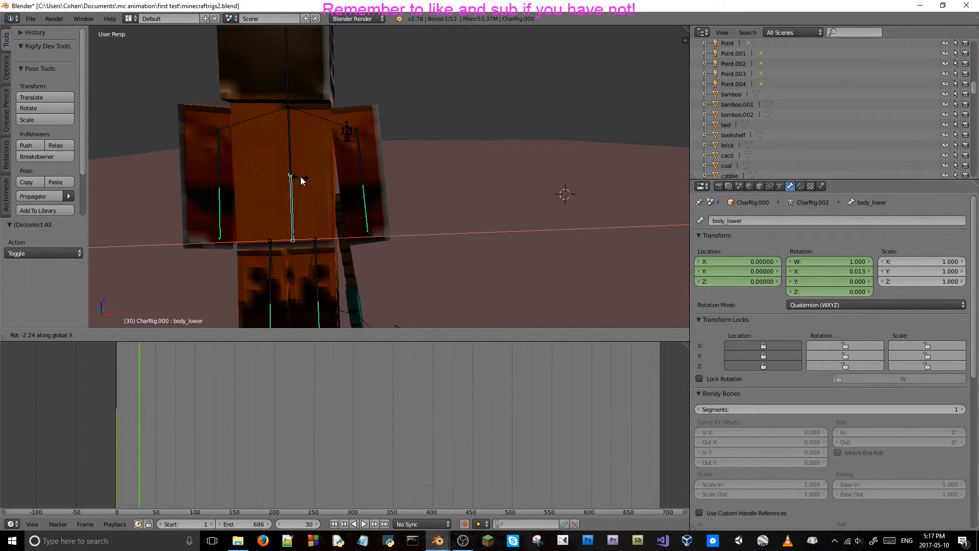
pyautogui.click(301, 177)
# View the orange character from the side and move the animation to frame 1 with the lower body bone selected.
pyautogui.moveTo(307, 176); pyautogui.dragTo(394, 176, button='middle')
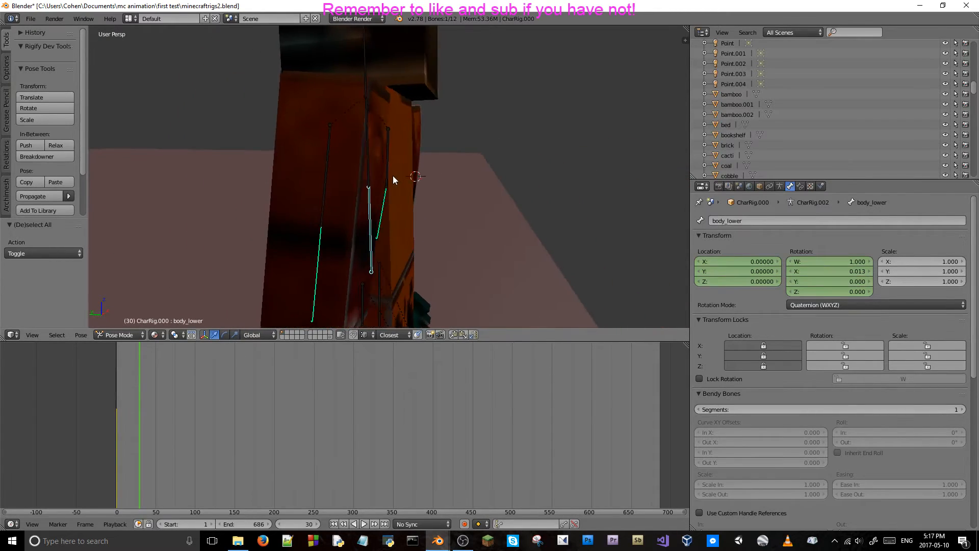
pyautogui.scroll(-4, 394, 176)
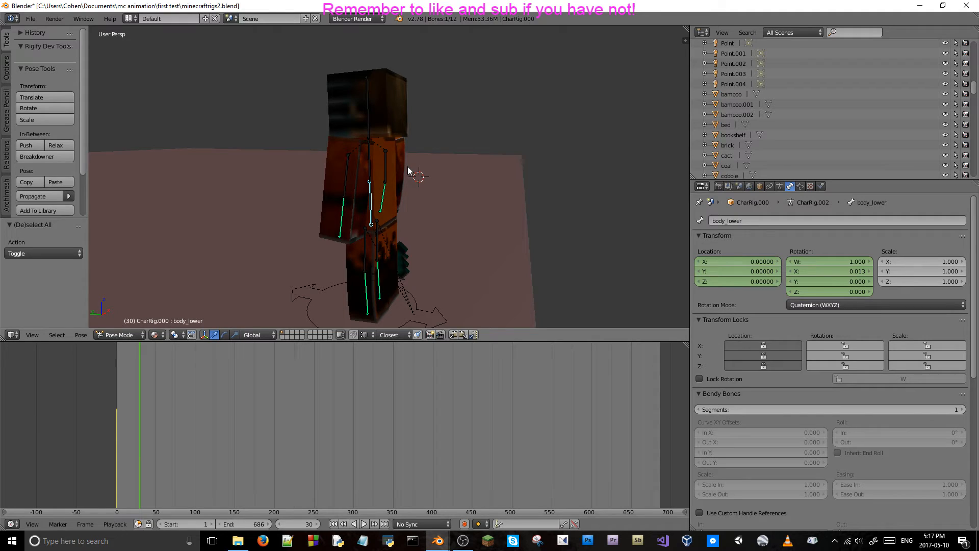
pyautogui.click(117, 420)
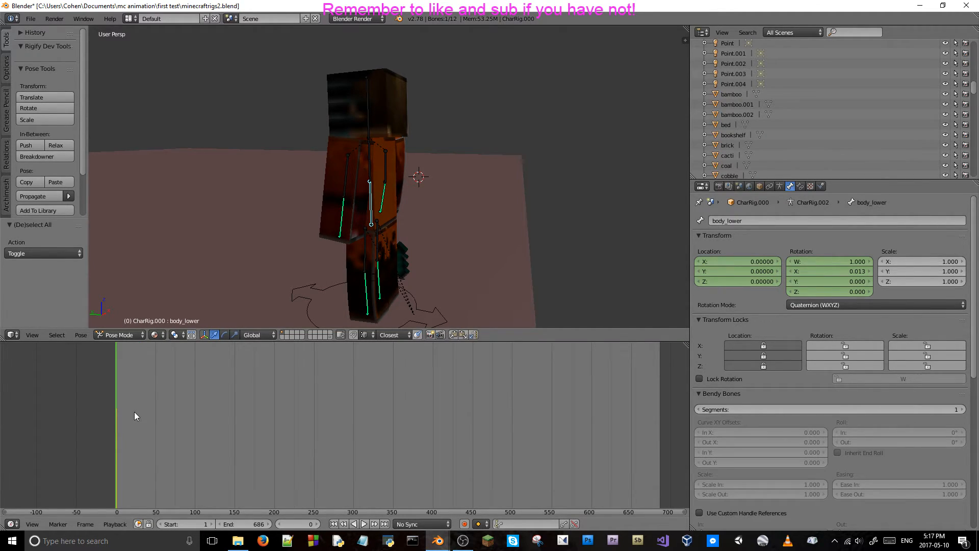
pyautogui.press('Right')
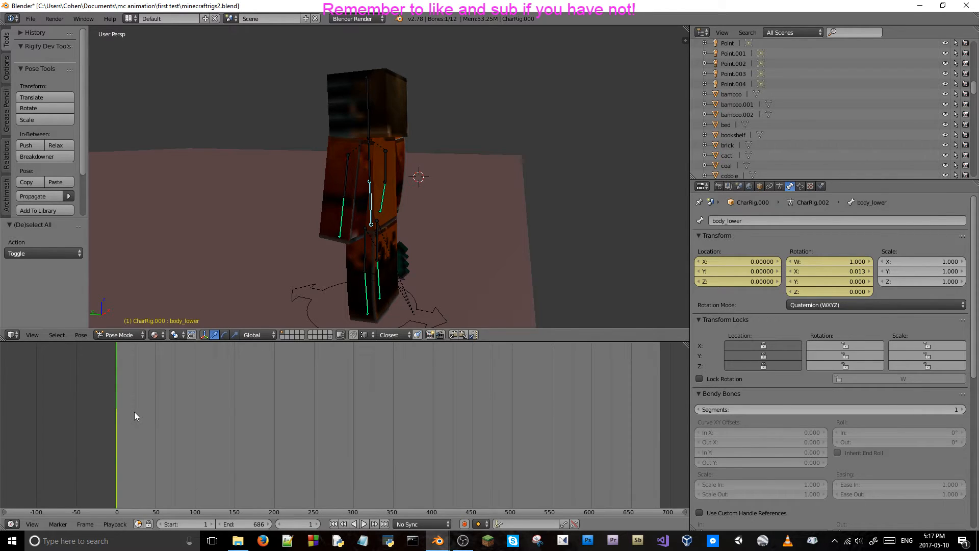
# Play the animation, then view the orange character from the side around frames 14 to 30 and check the lower body's motion.
pyautogui.hotkey('alt', 'a')
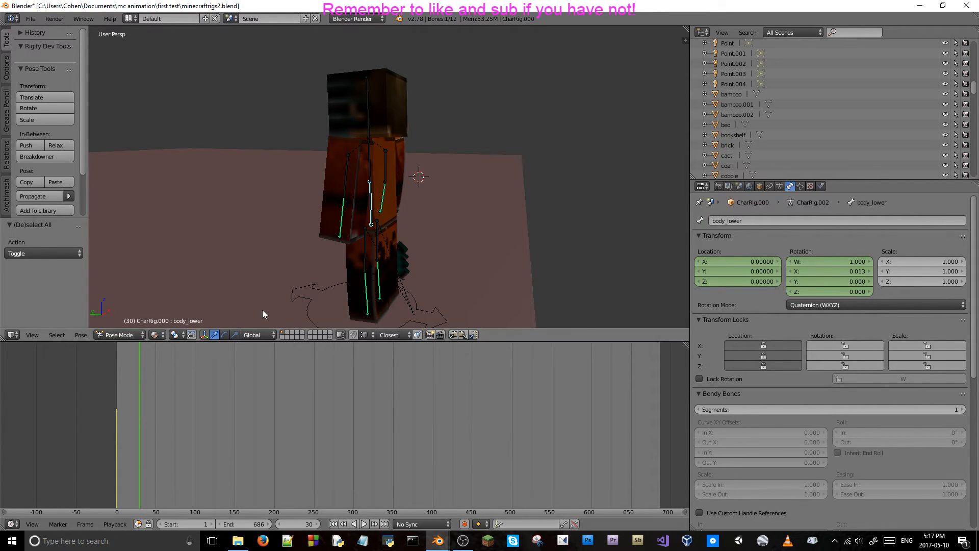
pyautogui.moveTo(407, 255)
pyautogui.mouseDown(button='middle')
pyautogui.moveTo(366, 250)
pyautogui.moveTo(427, 244)
pyautogui.moveTo(424, 261)
pyautogui.moveTo(356, 254)
pyautogui.moveTo(436, 250)
pyautogui.moveTo(389, 255)
pyautogui.mouseUp(button='middle')
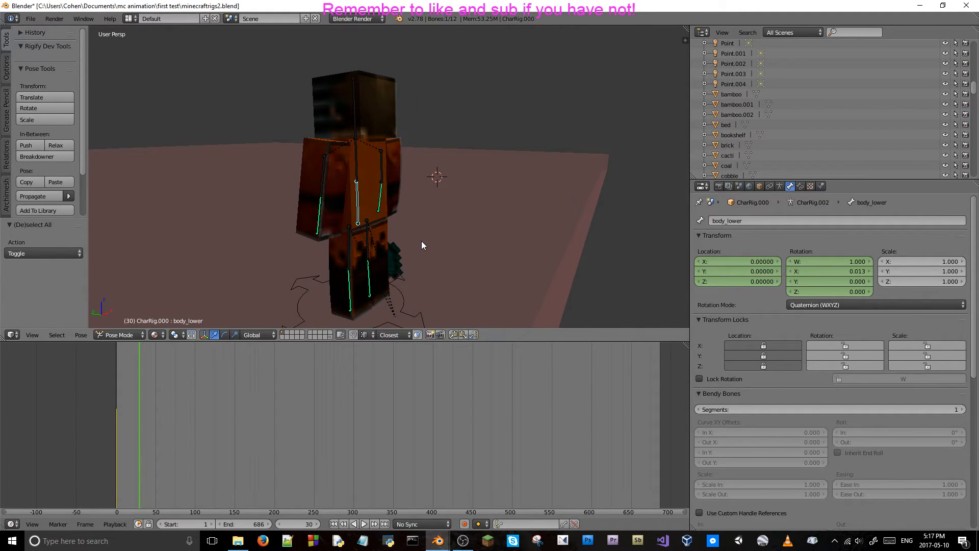
pyautogui.moveTo(422, 241)
pyautogui.mouseDown(button='middle')
pyautogui.moveTo(407, 228)
pyautogui.moveTo(424, 231)
pyautogui.mouseUp(button='middle')
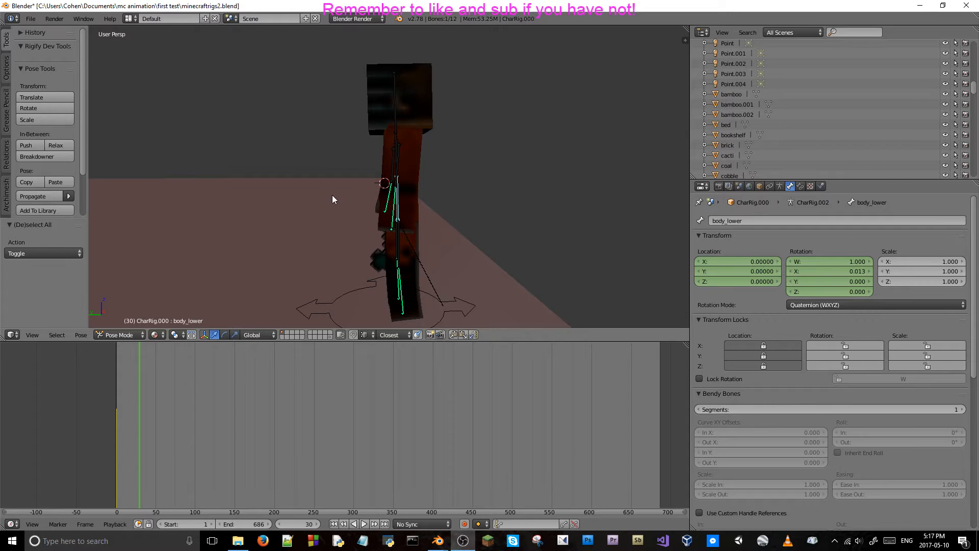
pyautogui.press('Left')
pyautogui.press('Left')
pyautogui.press('Left')
pyautogui.press('Left')
pyautogui.press('Left')
pyautogui.press('Left')
pyautogui.press('Left')
pyautogui.press('Left')
pyautogui.press('Left')
pyautogui.press('Left')
pyautogui.press('Left')
pyautogui.press('Left')
pyautogui.press('Left')
pyautogui.press('Left')
pyautogui.press('Left')
pyautogui.press('Left')
pyautogui.press('Left')
pyautogui.press('Left')
pyautogui.press('Left')
pyautogui.press('Left')
pyautogui.press('Left')
pyautogui.press('Left')
pyautogui.press('Left')
pyautogui.press('Right')
pyautogui.press('Right')
pyautogui.press('Right')
pyautogui.press('Right')
pyautogui.press('Right')
pyautogui.press('Right')
pyautogui.press('Right')
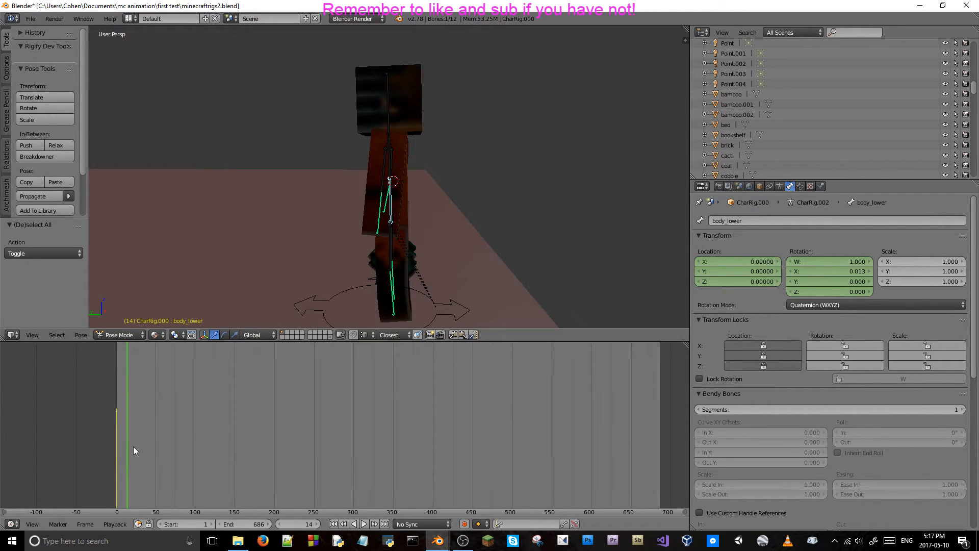
# Look through the orange rig's armature, object, constraint and bone properties for the lower body bone.
pyautogui.click(758, 187)
pyautogui.click(779, 187)
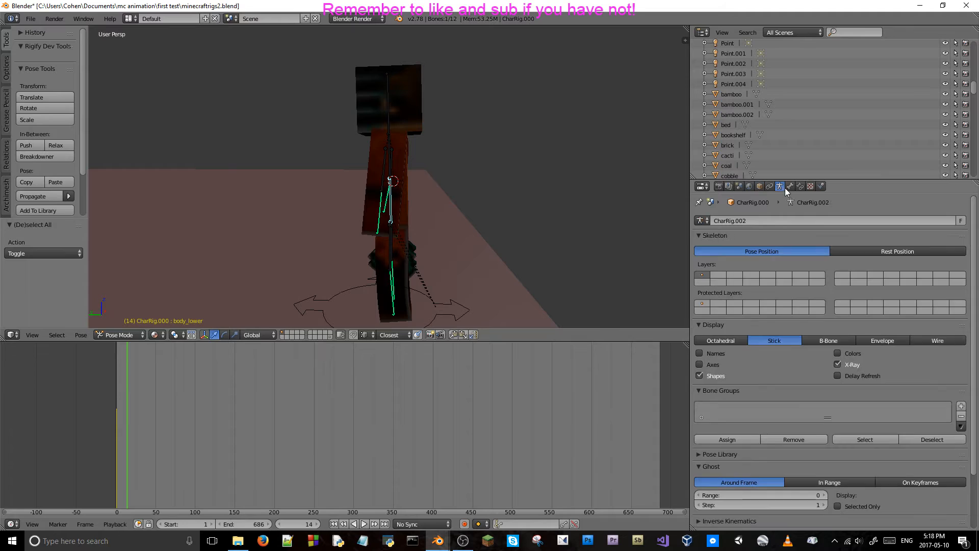
pyautogui.click(790, 187)
pyautogui.hotkey('alt', 'Tab')
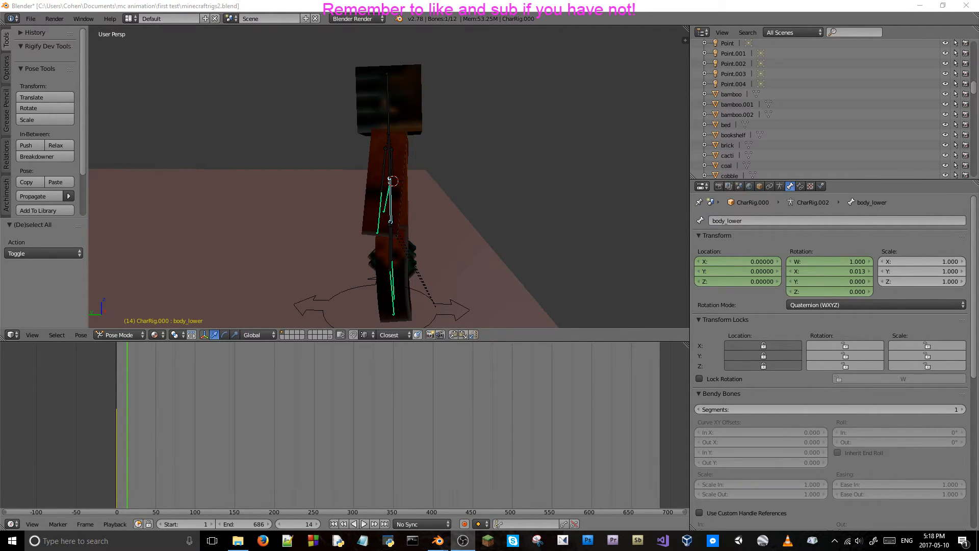
pyautogui.click(755, 239)
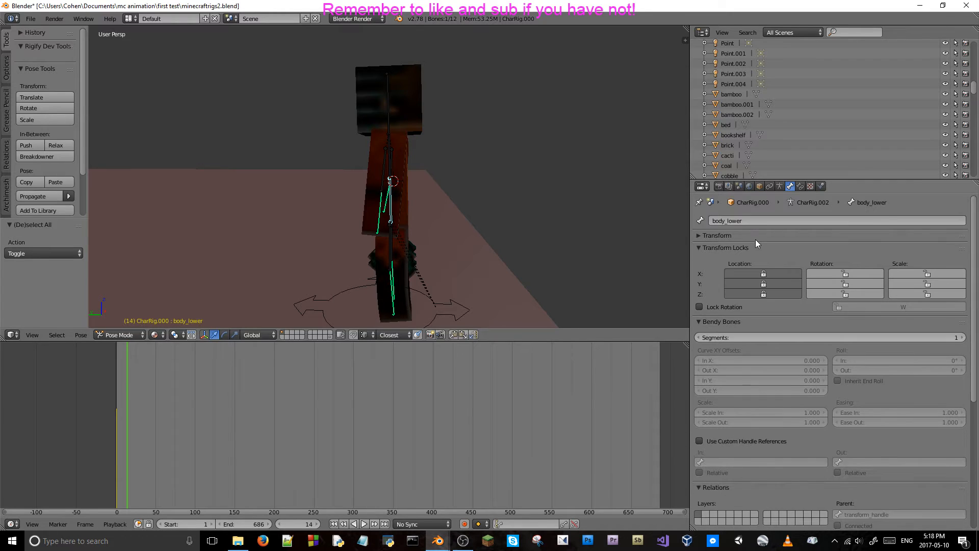
pyautogui.click(748, 238)
pyautogui.click(759, 187)
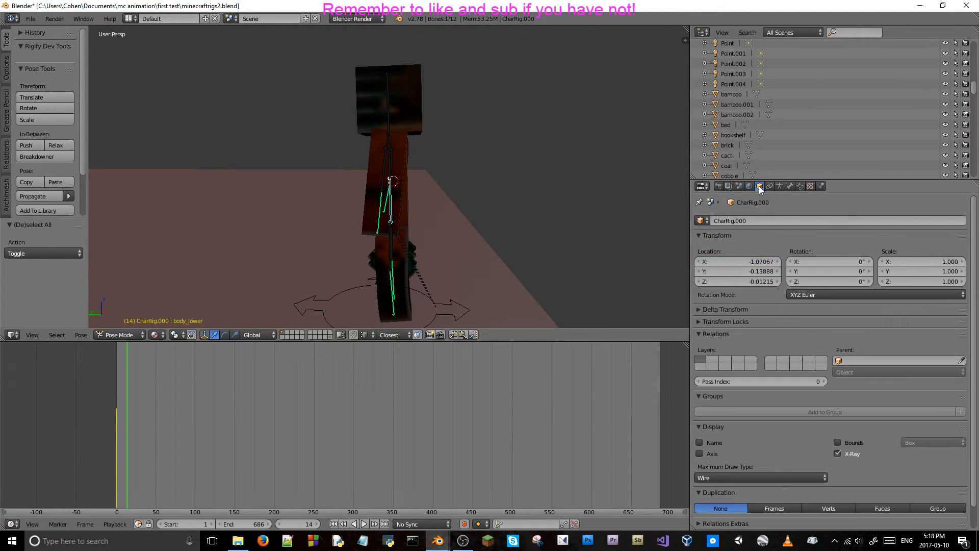
pyautogui.moveTo(410, 266); pyautogui.dragTo(451, 253, button='middle')
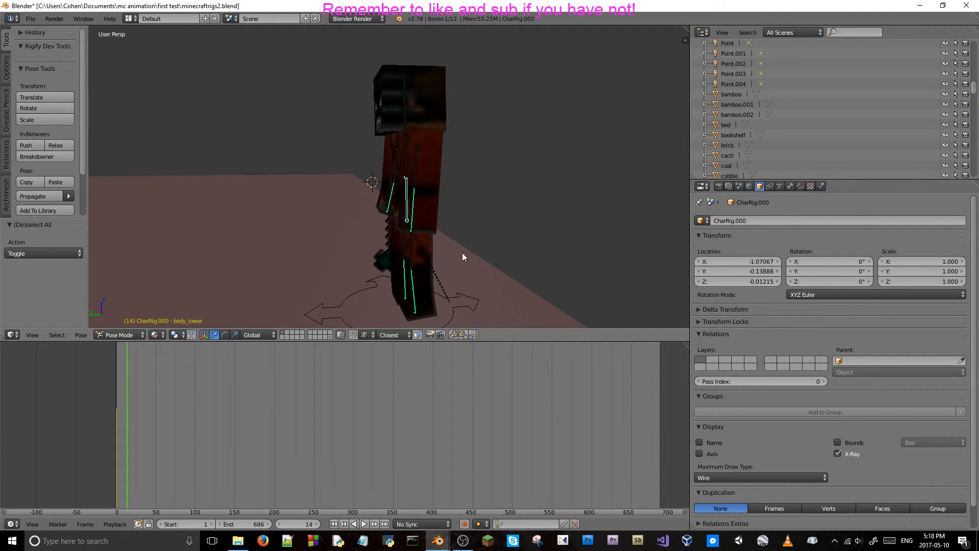
pyautogui.click(800, 187)
pyautogui.click(792, 185)
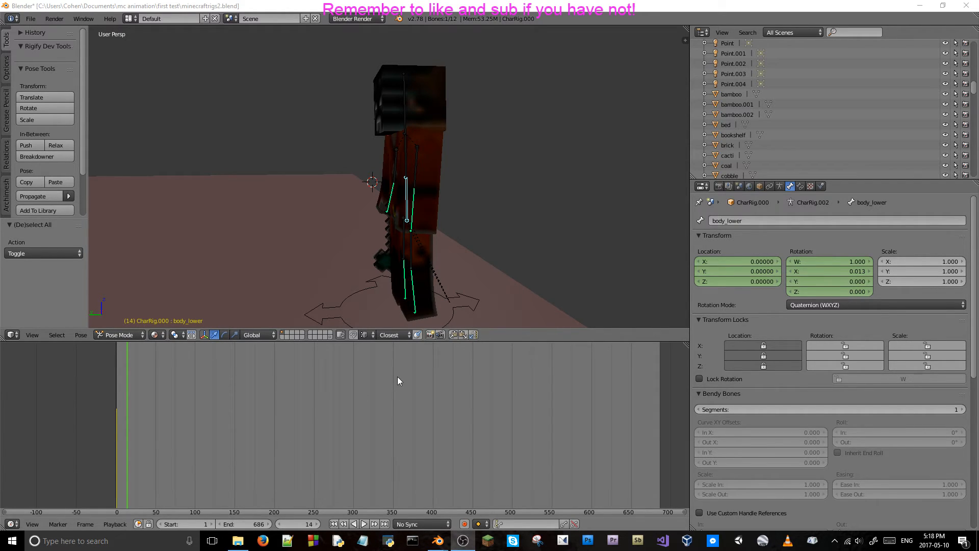
# Select the orange character's upper body bone at frame 14 and try rotating it freely.
pyautogui.moveTo(439, 217); pyautogui.dragTo(425, 219, button='middle')
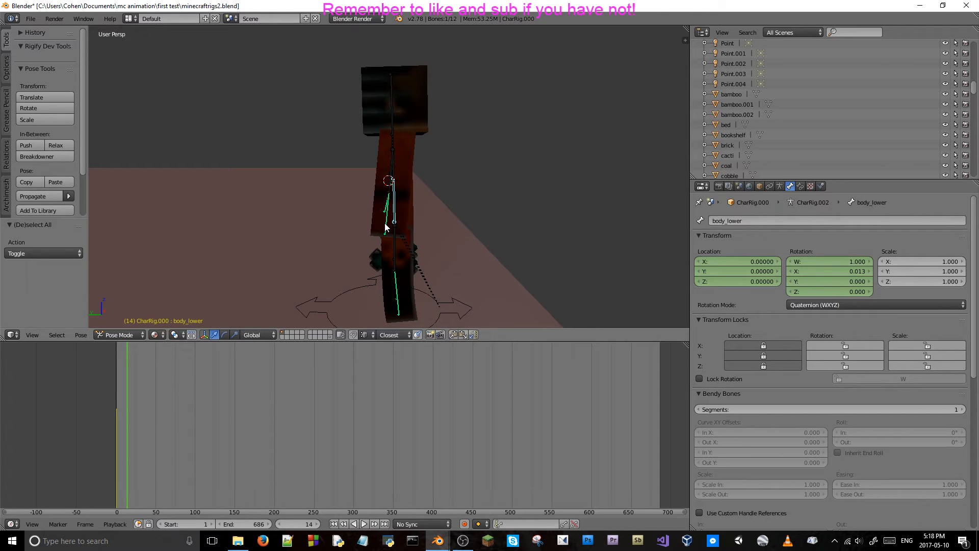
pyautogui.moveTo(439, 194); pyautogui.dragTo(395, 203, button='middle')
pyautogui.rightClick(350, 170)
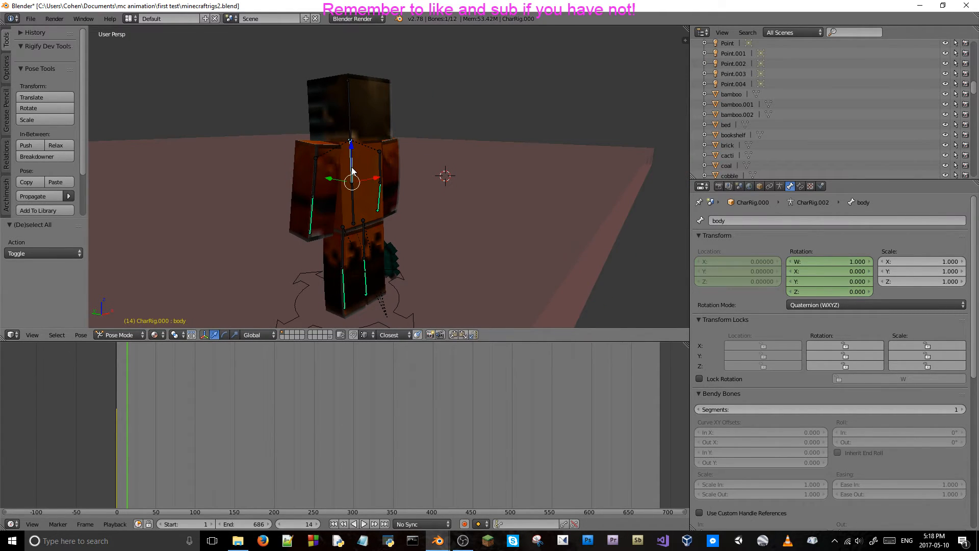
pyautogui.press('r')
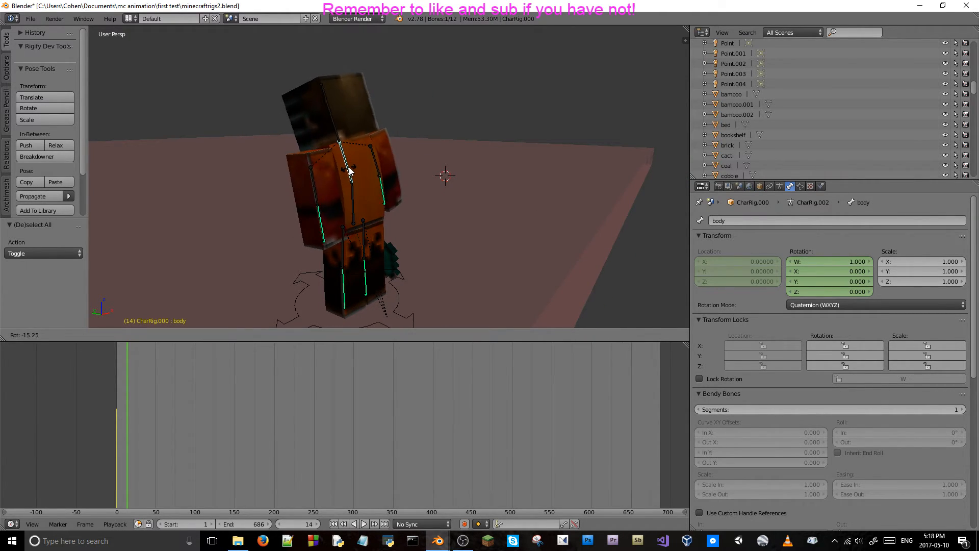
pyautogui.rightClick(360, 169)
# Try rotating the upper body bone about the global X axis at frame 14.
pyautogui.moveTo(344, 180); pyautogui.dragTo(404, 182, button='middle')
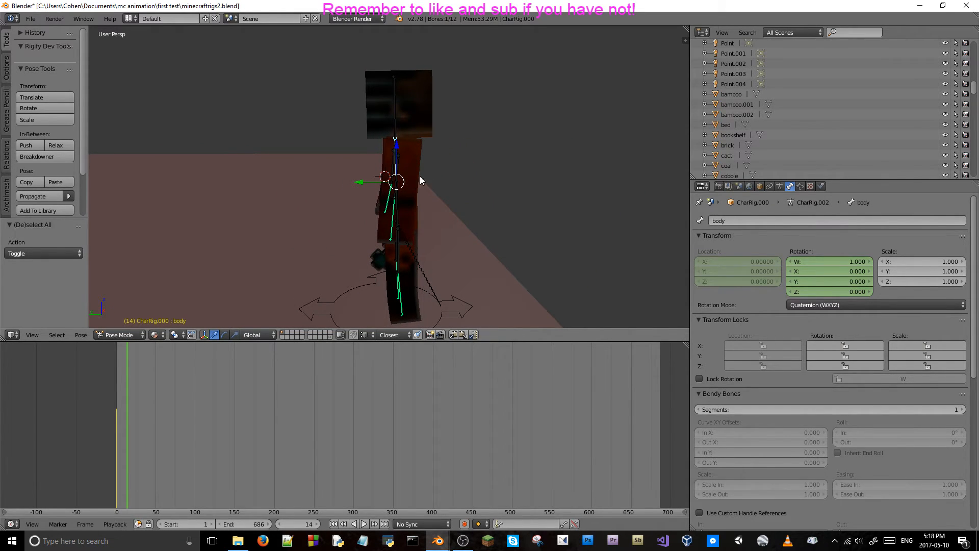
pyautogui.press('r')
pyautogui.press('x')
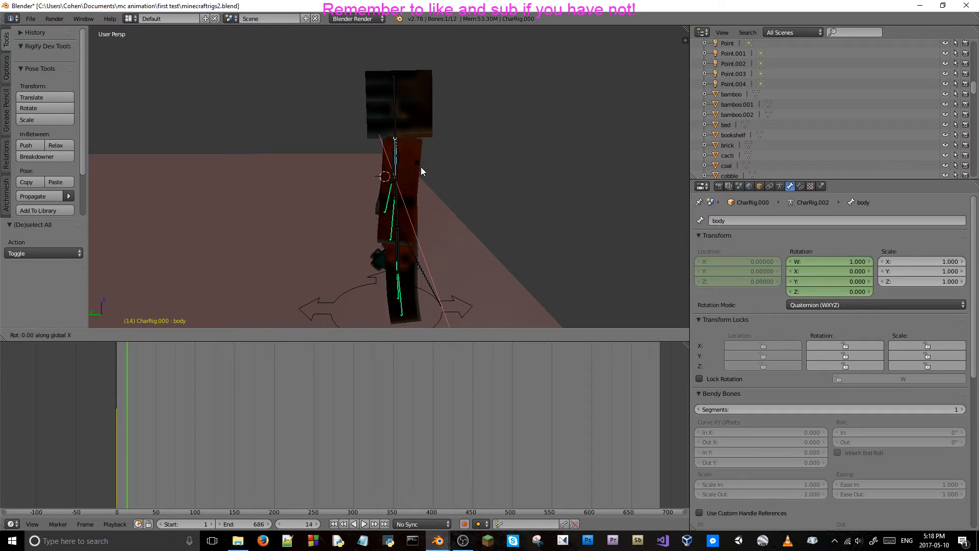
pyautogui.click(418, 171)
pyautogui.moveTo(418, 171); pyautogui.dragTo(380, 172, button='middle')
pyautogui.hotkey('ctrl', 'z')
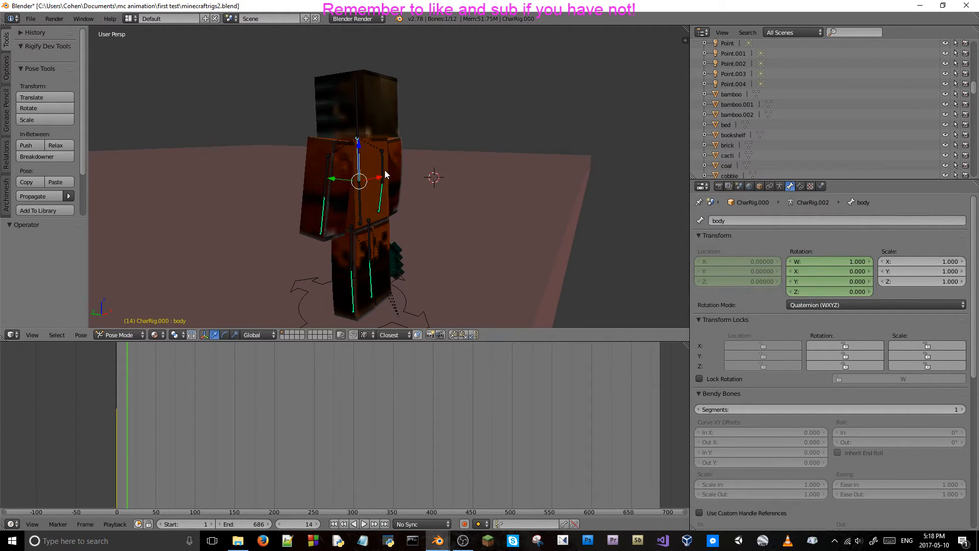
pyautogui.press('r')
pyautogui.press('x')
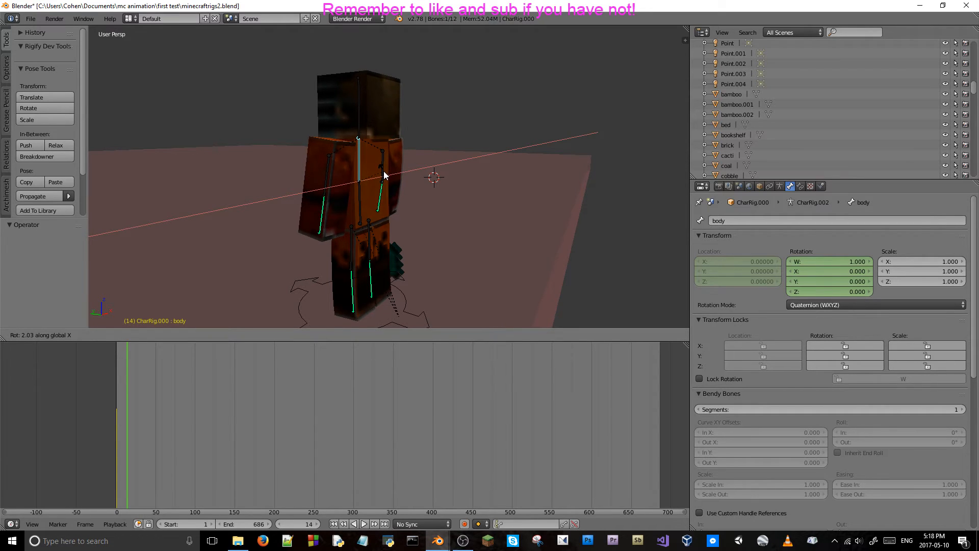
pyautogui.press('Escape')
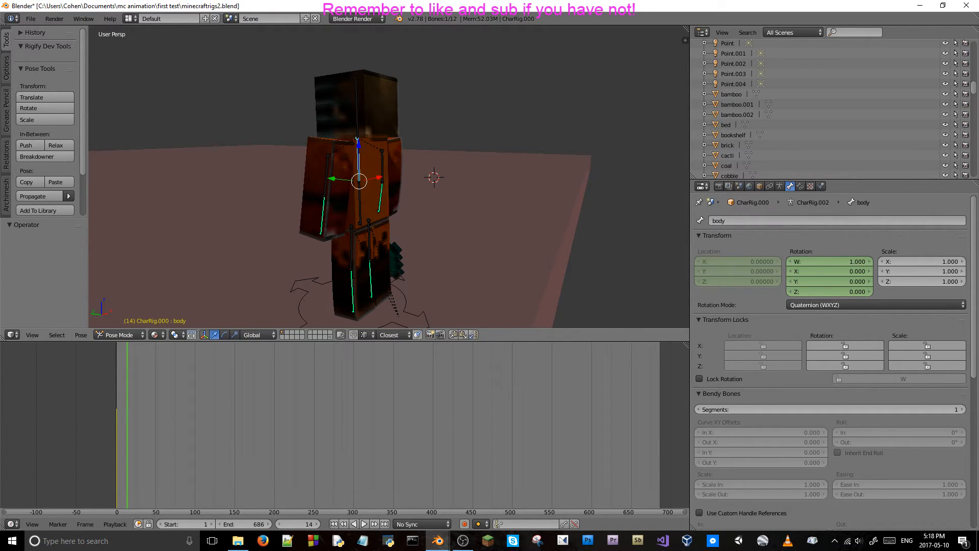
# Rotate the upper body bone about 2.8° around the global X axis at frame 30 and keyframe its rotation.
pyautogui.hotkey('alt', 'Tab')
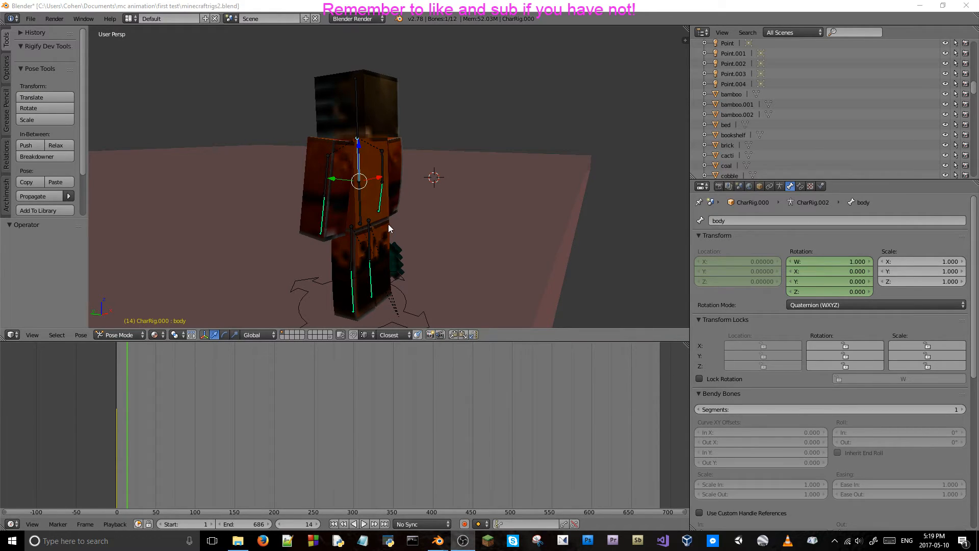
pyautogui.click(641, 337)
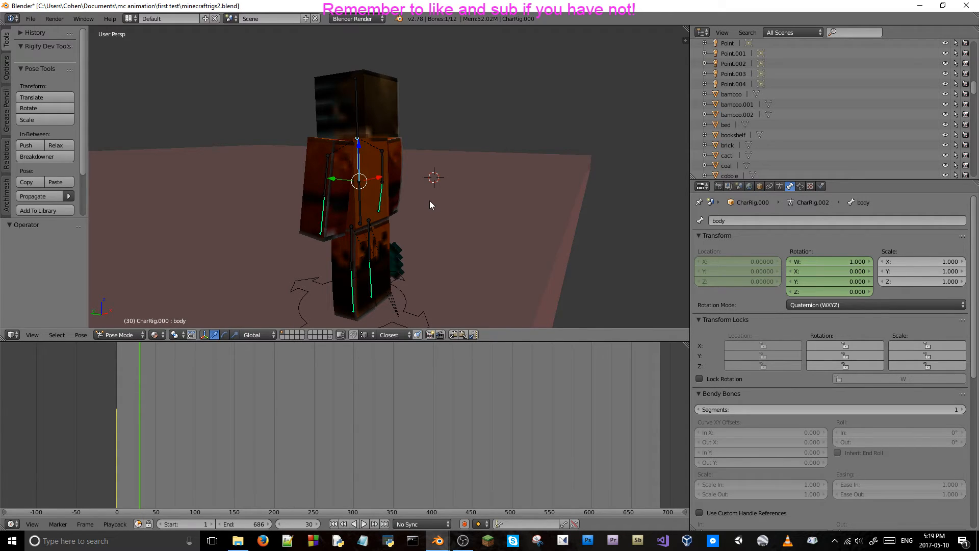
pyautogui.press('r')
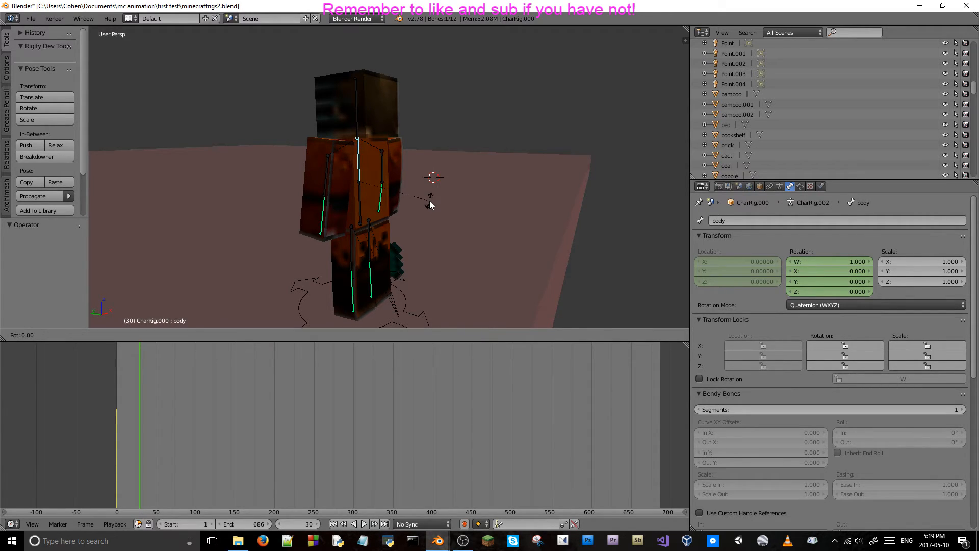
pyautogui.press('x')
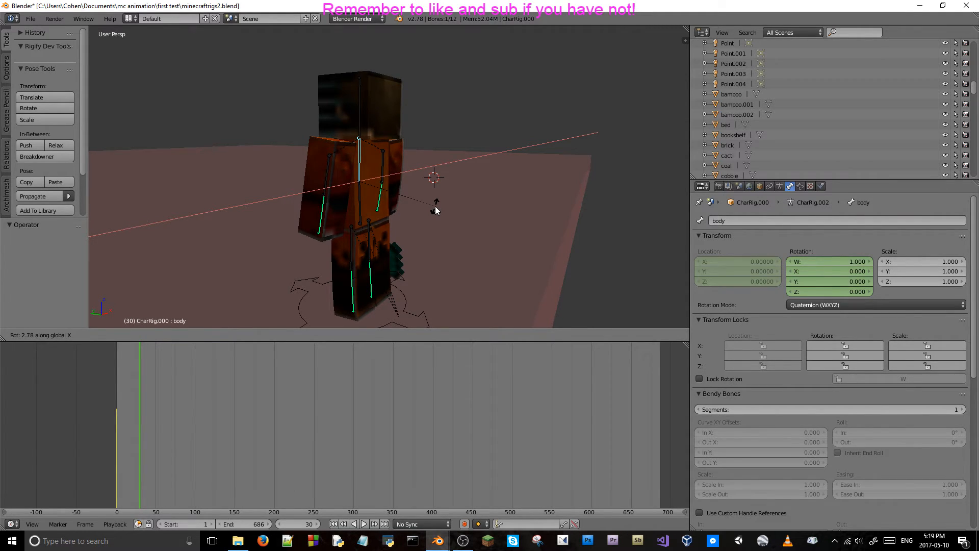
pyautogui.click(436, 209)
pyautogui.click(815, 261)
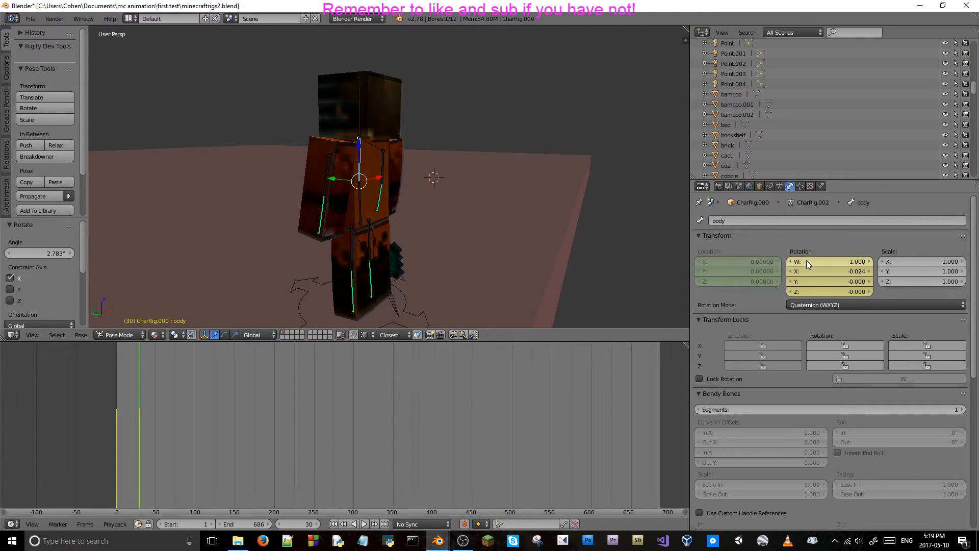
# Select both of the orange character's upper arm bones and try rotating them about their local X axis.
pyautogui.rightClick(329, 168)
pyautogui.moveTo(329, 168); pyautogui.dragTo(371, 173, button='middle')
pyautogui.keyDown('shift'); pyautogui.rightClick(373, 163); pyautogui.keyUp('shift')
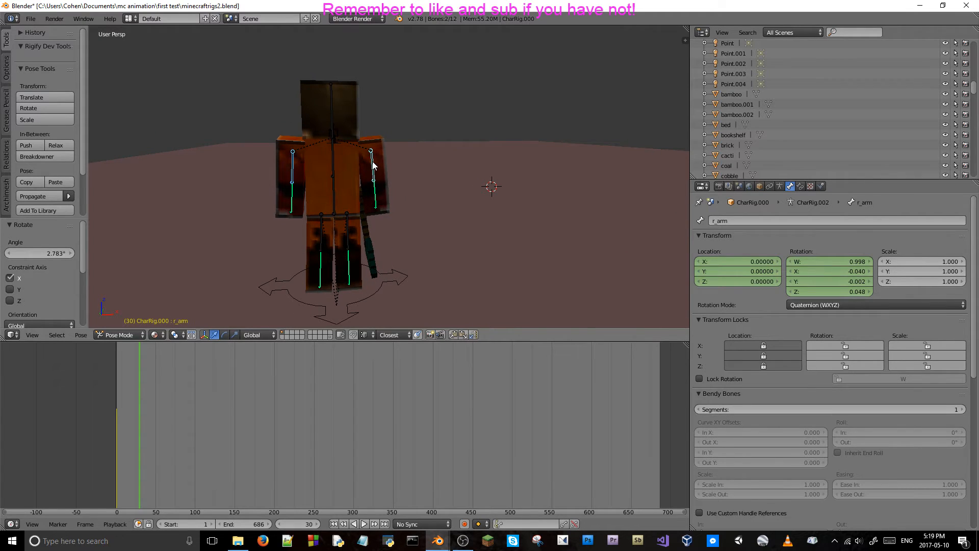
pyautogui.press('r')
pyautogui.press('x')
pyautogui.press('x')
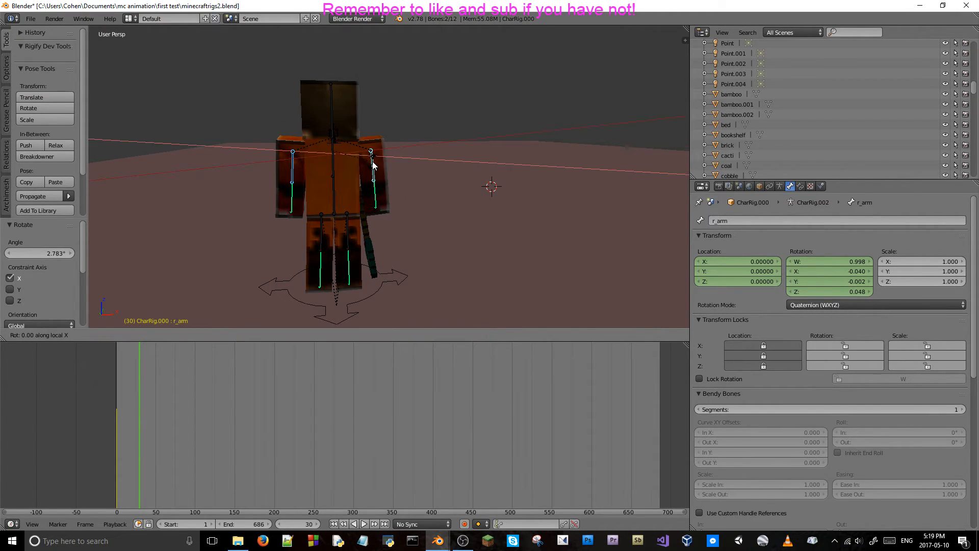
pyautogui.press('Escape')
pyautogui.moveTo(372, 165); pyautogui.dragTo(389, 167, button='middle')
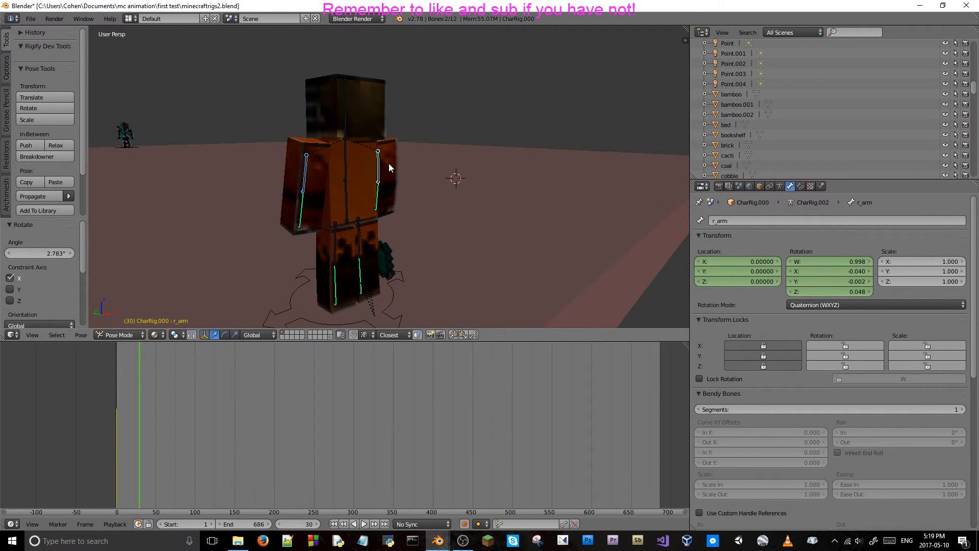
# Try setting the left upper arm bone's Y location to -0.08 at frame 30, and undo the change.
pyautogui.keyDown('shift'); pyautogui.rightClick(305, 169); pyautogui.keyUp('shift')
pyautogui.click(737, 268)
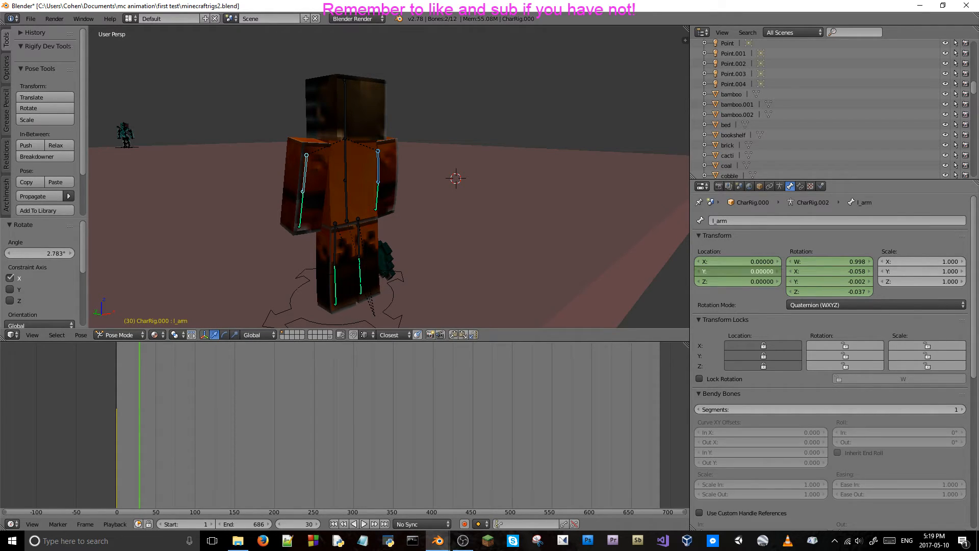
pyautogui.write('-0.08')
pyautogui.press('Return')
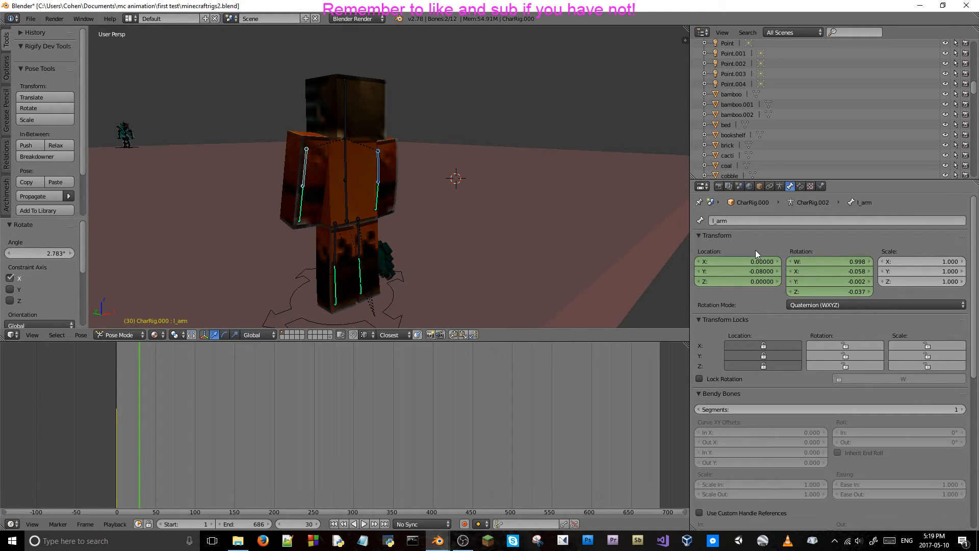
pyautogui.hotkey('ctrl', 'z')
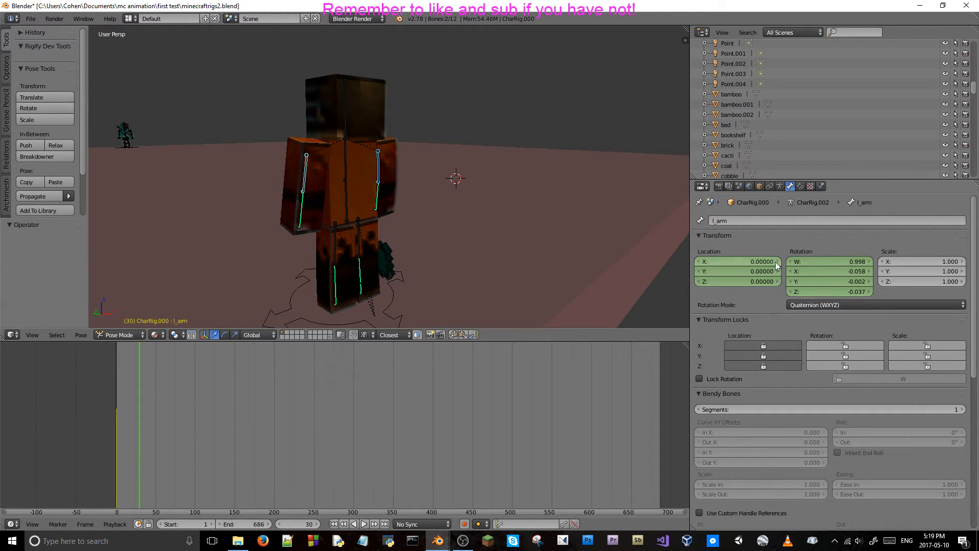
pyautogui.moveTo(772, 271)
pyautogui.mouseDown()
pyautogui.moveTo(751, 270)
pyautogui.moveTo(772, 270)
pyautogui.mouseUp()
# Step back and forth between frames 12 and 30 to examine how the orange character's body and arms move.
pyautogui.press('Left')
pyautogui.press('Left')
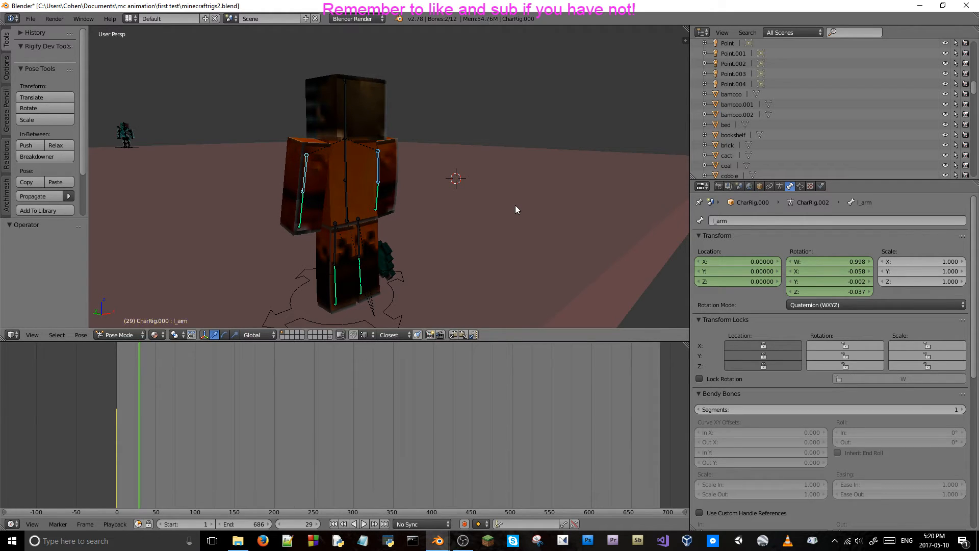
pyautogui.press('Left')
pyautogui.press('Left')
pyautogui.press('Left')
pyautogui.press('Left')
pyautogui.press('Left')
pyautogui.press('Left')
pyautogui.press('Left')
pyautogui.press('Left')
pyautogui.press('Left')
pyautogui.press('Left')
pyautogui.press('Left')
pyautogui.press('Left')
pyautogui.press('Left')
pyautogui.press('Left')
pyautogui.press('Left')
pyautogui.press('Left')
pyautogui.press('Left')
pyautogui.press('Left')
pyautogui.press('Left')
pyautogui.press('Left')
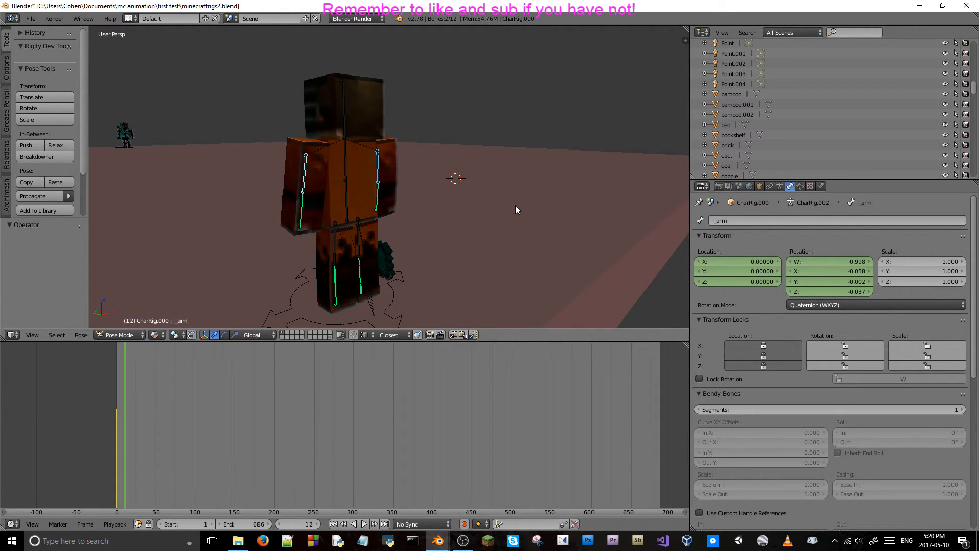
pyautogui.press('Right')
pyautogui.press('Right')
pyautogui.press('Right')
pyautogui.press('Right')
pyautogui.press('Right')
pyautogui.press('Right')
pyautogui.press('Right')
pyautogui.press('Right')
pyautogui.press('Right')
pyautogui.press('Right')
pyautogui.press('Right')
pyautogui.press('Right')
pyautogui.press('Right')
pyautogui.press('Right')
pyautogui.press('Right')
pyautogui.press('Right')
pyautogui.press('Right')
pyautogui.press('Right')
pyautogui.press('Right')
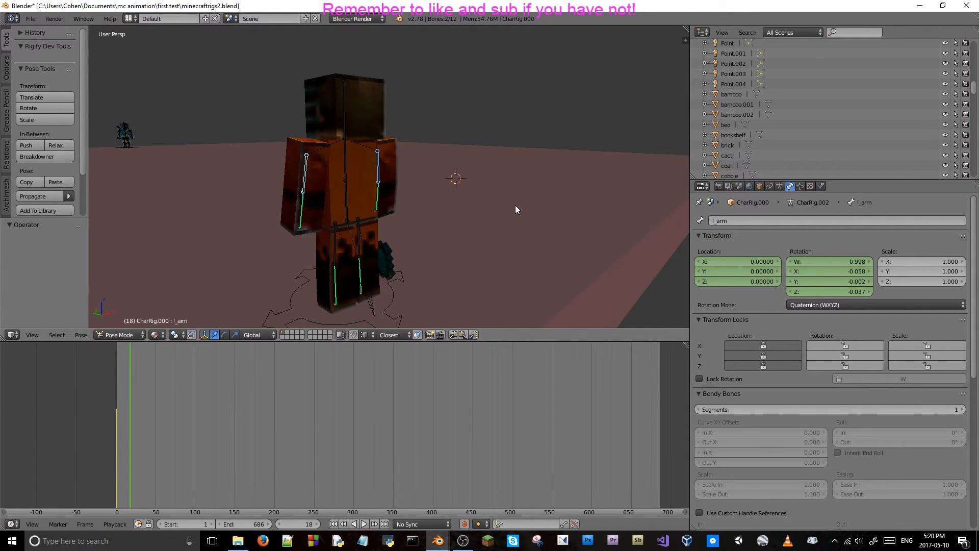
pyautogui.press('Right')
pyautogui.press('Right')
pyautogui.press('Right')
pyautogui.press('Right')
pyautogui.press('Right')
pyautogui.press('Right')
pyautogui.press('Right')
pyautogui.press('Right')
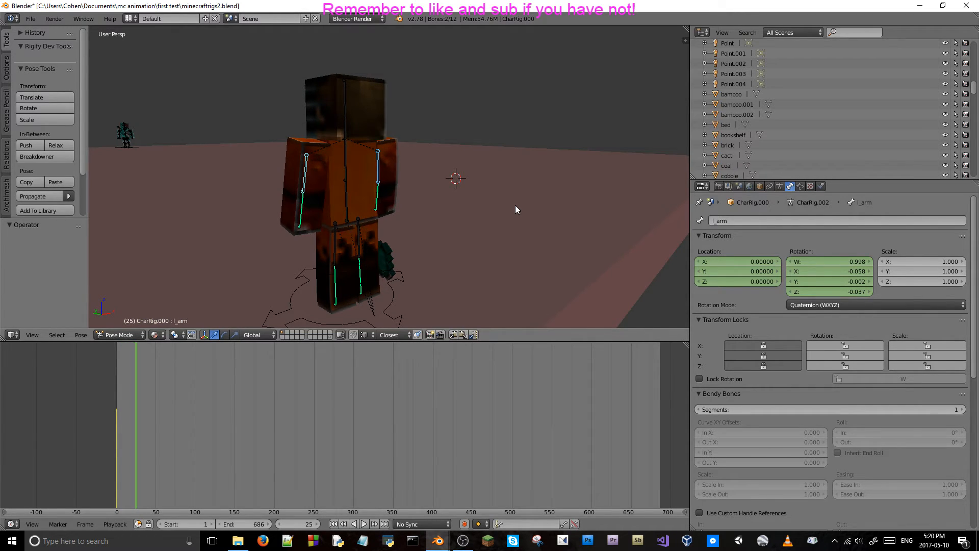
pyautogui.press('Left')
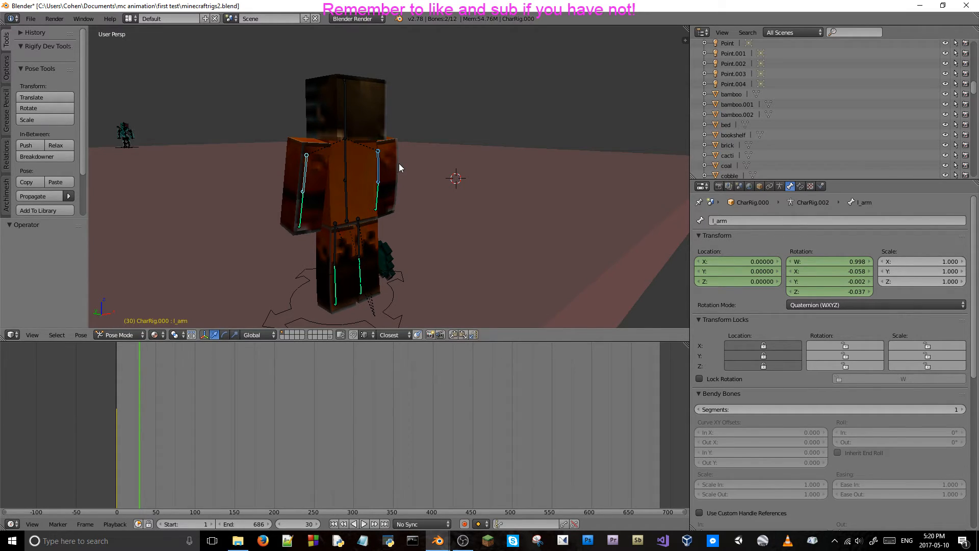
pyautogui.press('Left')
pyautogui.press('Left')
pyautogui.press('Left')
pyautogui.press('Left')
pyautogui.press('Left')
pyautogui.press('Left')
pyautogui.press('Left')
pyautogui.press('Left')
pyautogui.press('Left')
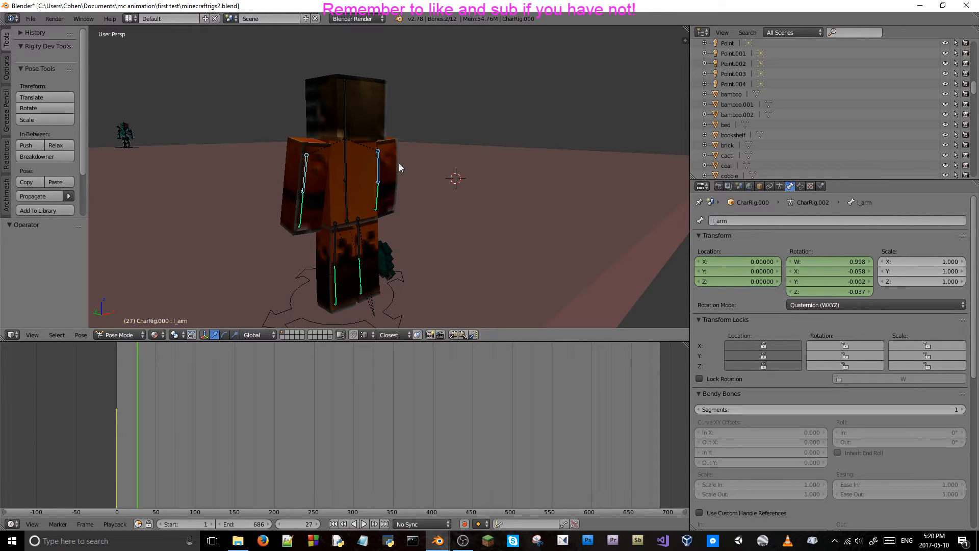
# Examine the orange character's arm and body motion between frames 10 and 30, finishing on frame 30.
pyautogui.press('Left')
pyautogui.press('Left')
pyautogui.press('Left')
pyautogui.press('Left')
pyautogui.press('Left')
pyautogui.press('Left')
pyautogui.press('Left')
pyautogui.press('Left')
pyautogui.press('Left')
pyautogui.press('Left')
pyautogui.press('Left')
pyautogui.press('Left')
pyautogui.press('Right')
pyautogui.press('Right')
pyautogui.press('Right')
pyautogui.press('Right')
pyautogui.press('Right')
pyautogui.press('Right')
pyautogui.press('Right')
pyautogui.press('Right')
pyautogui.press('Right')
pyautogui.press('Right')
pyautogui.press('Right')
pyautogui.press('Right')
pyautogui.press('Right')
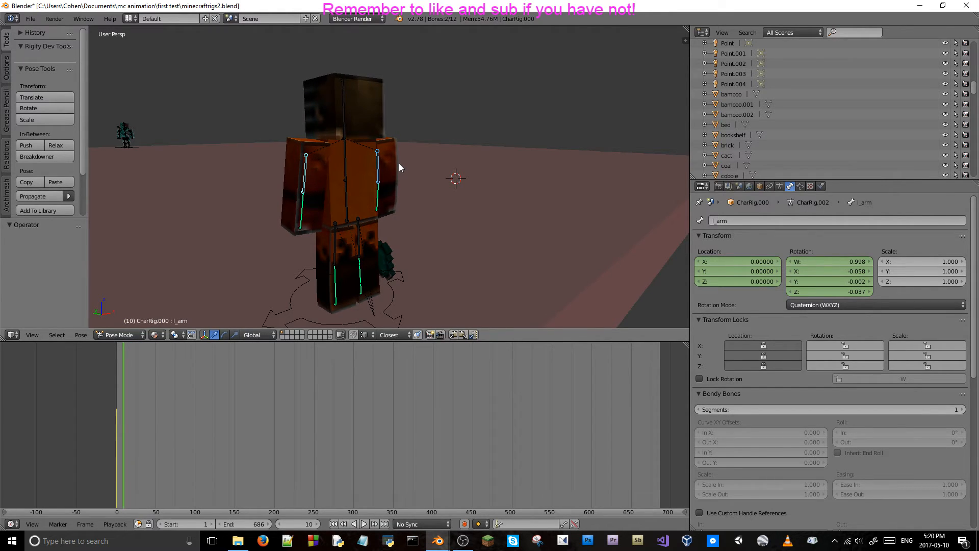
pyautogui.press('Left')
pyautogui.press('Left')
pyautogui.press('Left')
pyautogui.press('Left')
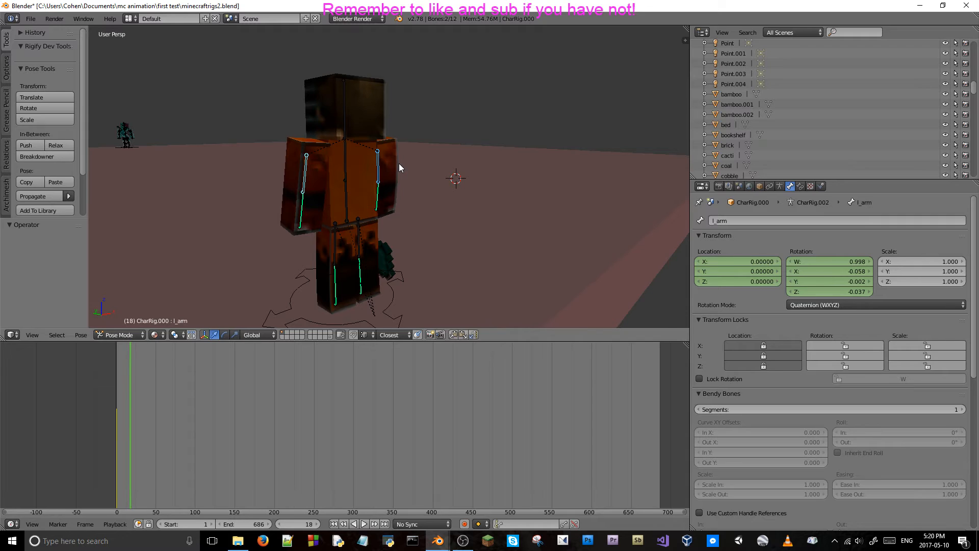
pyautogui.press('Right')
pyautogui.press('Right')
pyautogui.press('Right')
pyautogui.press('Right')
pyautogui.press('Right')
pyautogui.press('Right')
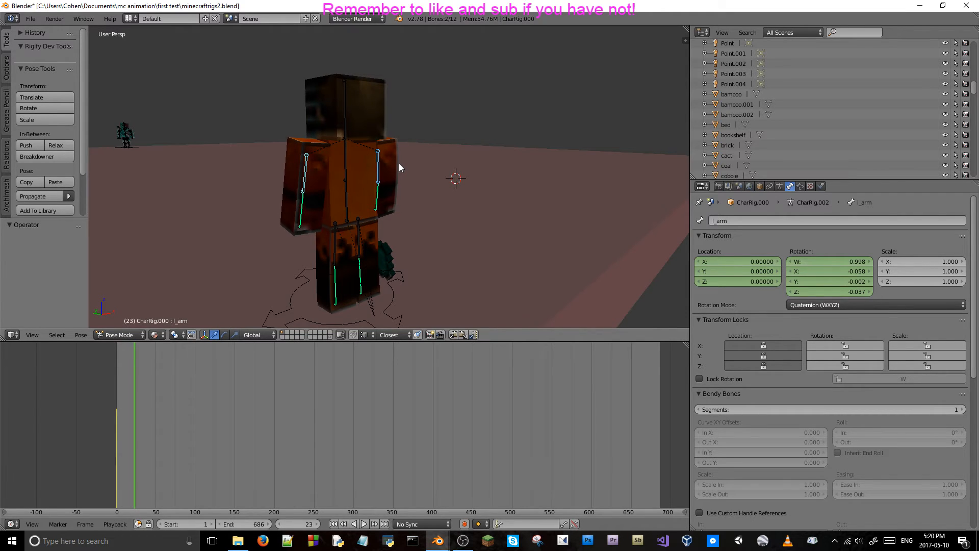
pyautogui.press('Right')
pyautogui.press('Right')
pyautogui.press('Right')
pyautogui.press('Right')
pyautogui.press('Right')
pyautogui.press('Right')
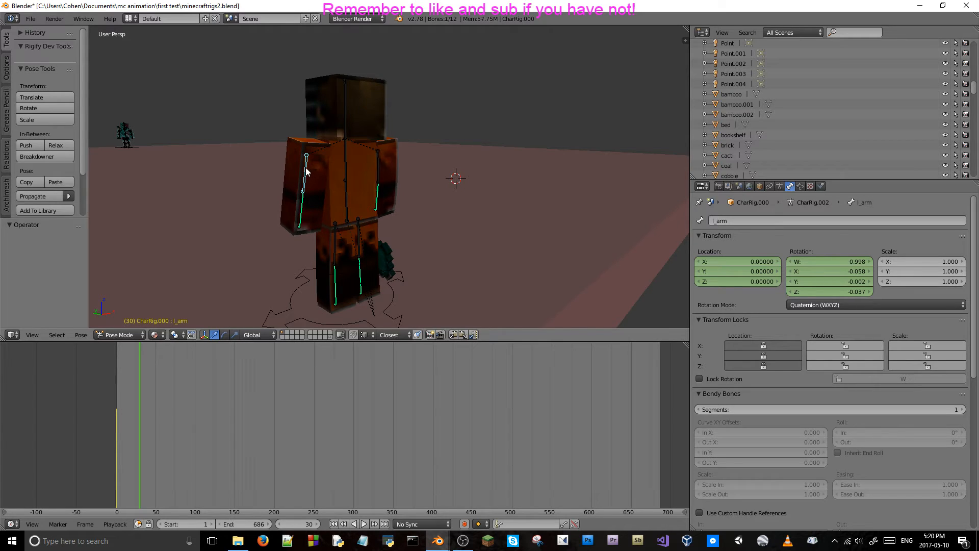
# Set the Y location of both the right and left upper arm bones to -0.02 at frame 30.
pyautogui.keyDown('shift'); pyautogui.rightClick(379, 162); pyautogui.keyUp('shift')
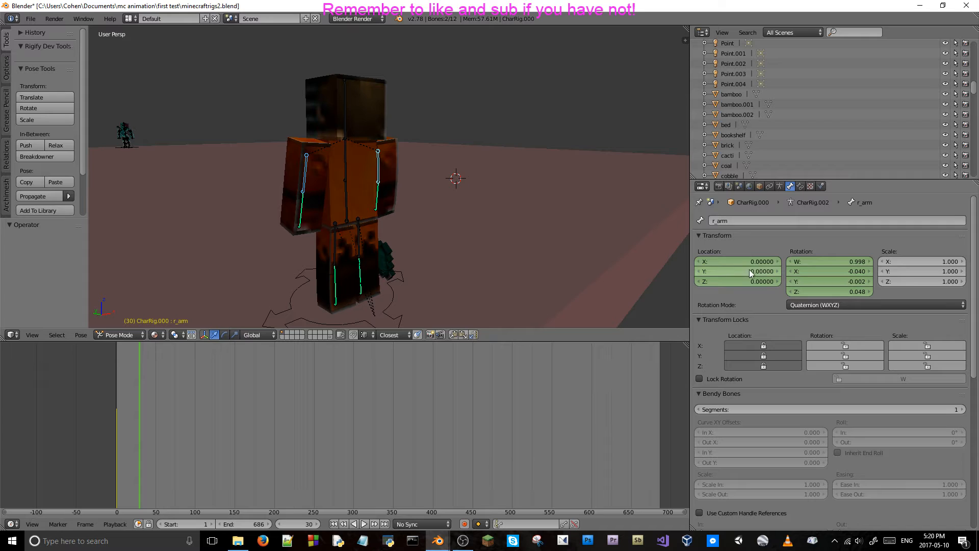
pyautogui.moveTo(738, 271); pyautogui.dragTo(737, 272)
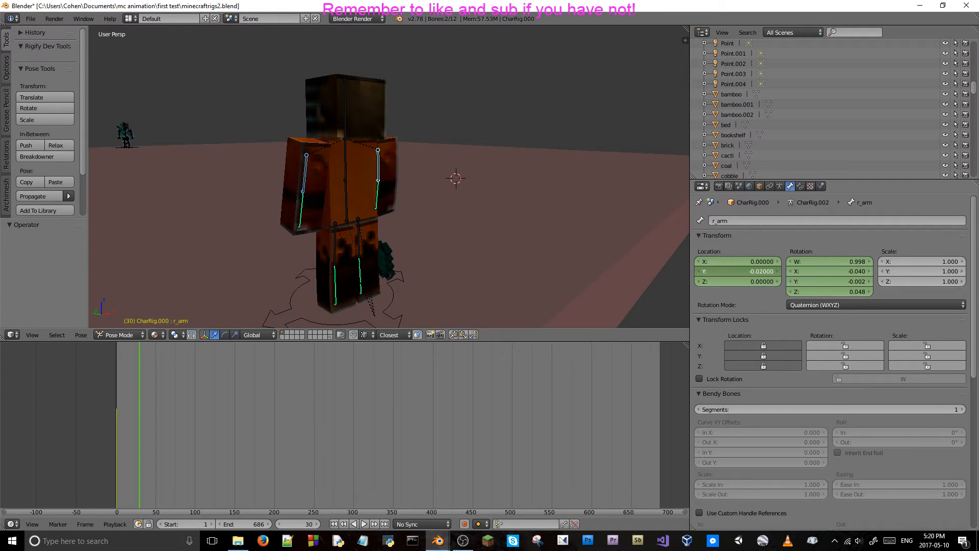
pyautogui.click(749, 271)
pyautogui.hotkey('ctrl', 'c')
pyautogui.click(756, 244)
pyautogui.rightClick(306, 164)
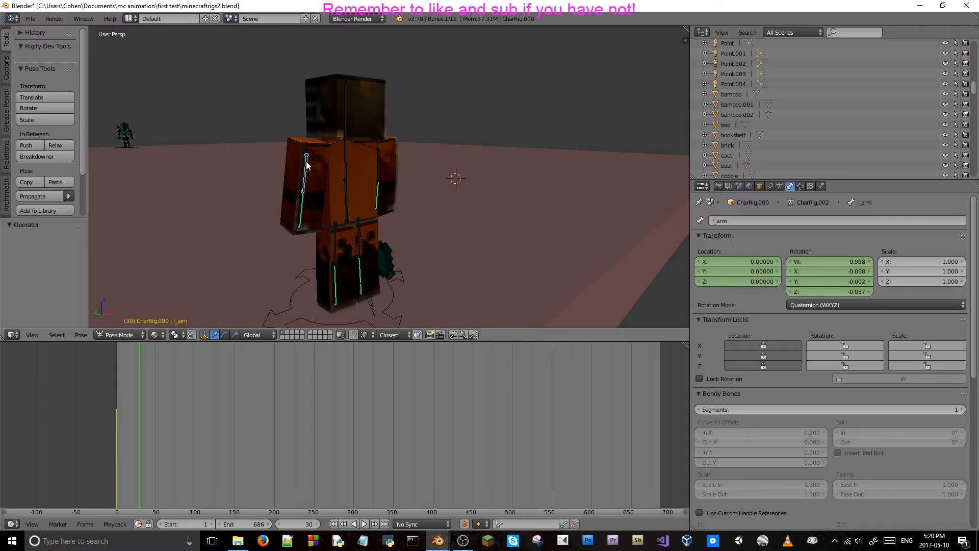
pyautogui.click(748, 272)
pyautogui.hotkey('ctrl', 'v')
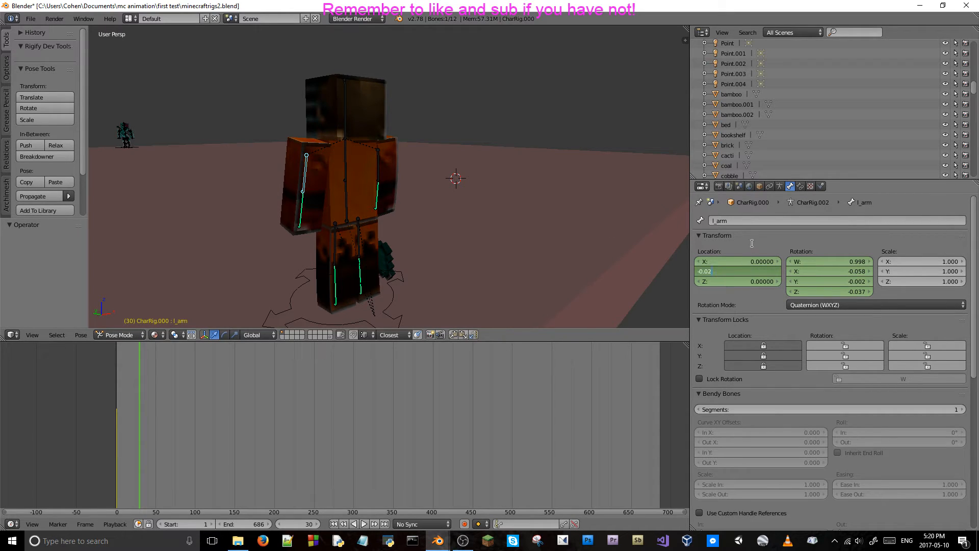
pyautogui.click(755, 244)
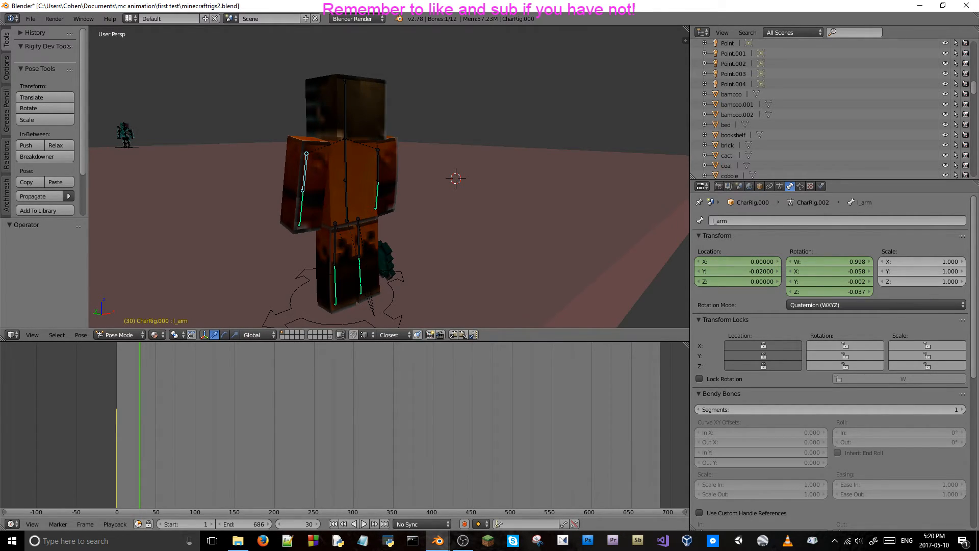
# Keyframe the location and rotation of the left and right upper arm bones at frame 30.
pyautogui.hotkey('alt', 'Tab')
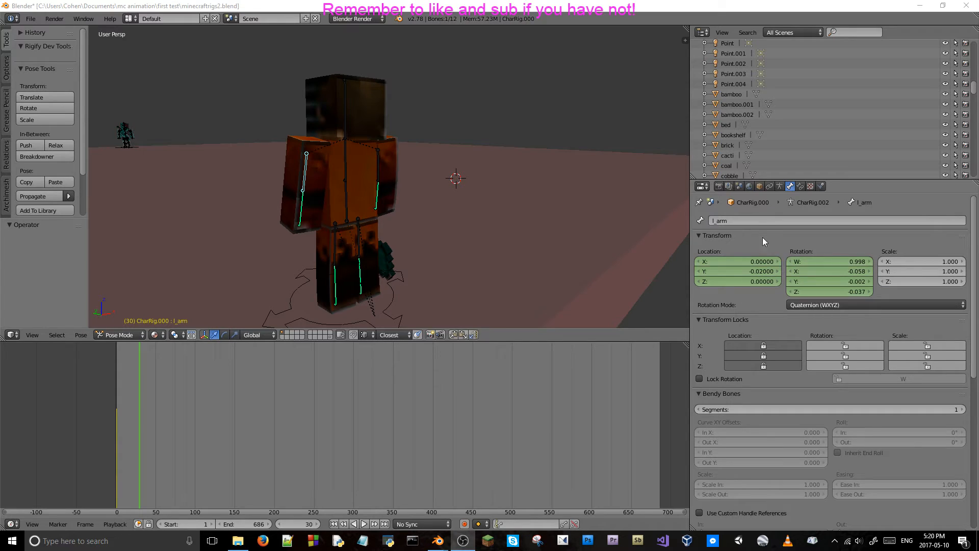
pyautogui.rightClick(751, 276)
pyautogui.click(749, 276)
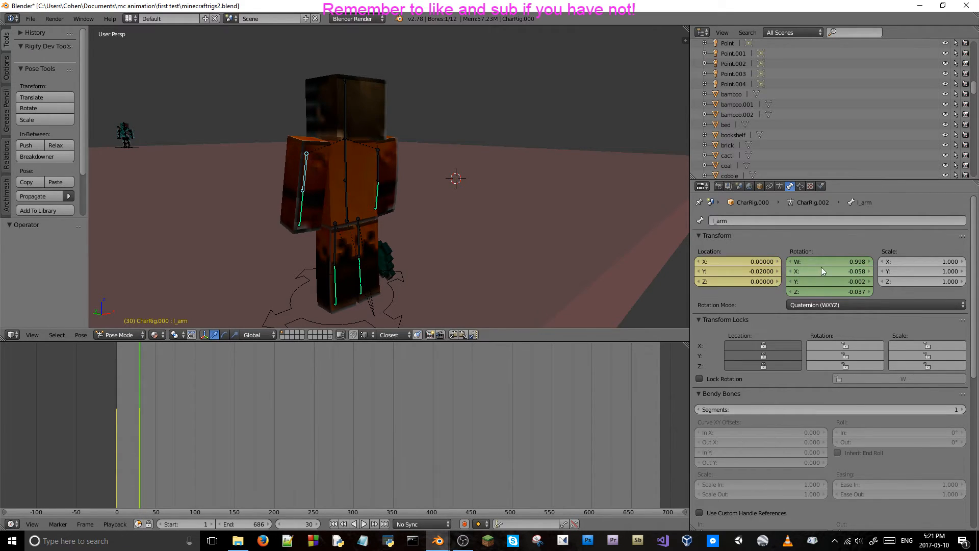
pyautogui.rightClick(821, 267)
pyautogui.click(822, 267)
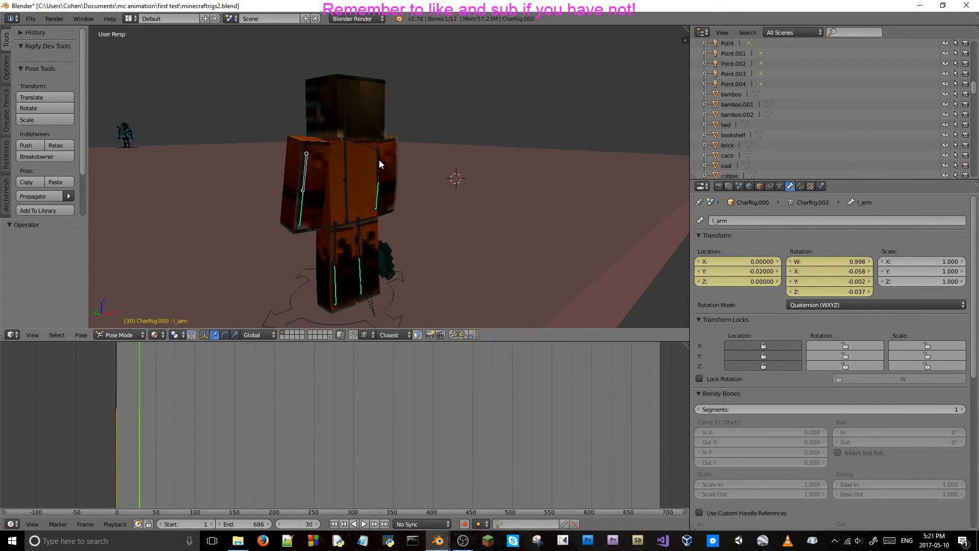
pyautogui.rightClick(378, 160)
pyautogui.rightClick(752, 279)
pyautogui.click(752, 279)
pyautogui.rightClick(819, 277)
pyautogui.click(818, 276)
# Step through the frames around frame 30 to check how the arms move with their new keyframes.
pyautogui.press('Left')
pyautogui.press('Left')
pyautogui.press('Left')
pyautogui.press('Left')
pyautogui.press('Left')
pyautogui.press('Left')
pyautogui.press('Left')
pyautogui.press('Left')
pyautogui.press('Left')
pyautogui.press('Left')
pyautogui.press('Left')
pyautogui.press('Left')
pyautogui.press('Left')
pyautogui.press('Left')
pyautogui.press('Left')
pyautogui.press('Left')
pyautogui.press('Left')
pyautogui.press('Left')
pyautogui.press('Left')
pyautogui.press('Left')
pyautogui.press('Left')
pyautogui.press('Right')
pyautogui.press('Right')
pyautogui.press('Right')
pyautogui.press('Right')
pyautogui.press('Right')
pyautogui.press('Right')
pyautogui.press('Right')
pyautogui.press('Right')
pyautogui.press('Right')
pyautogui.press('Right')
pyautogui.press('Right')
pyautogui.press('Right')
pyautogui.press('Right')
pyautogui.press('Right')
pyautogui.press('Right')
pyautogui.press('Right')
pyautogui.press('Right')
pyautogui.press('Right')
pyautogui.press('Right')
pyautogui.press('Right')
pyautogui.press('Right')
pyautogui.press('Left')
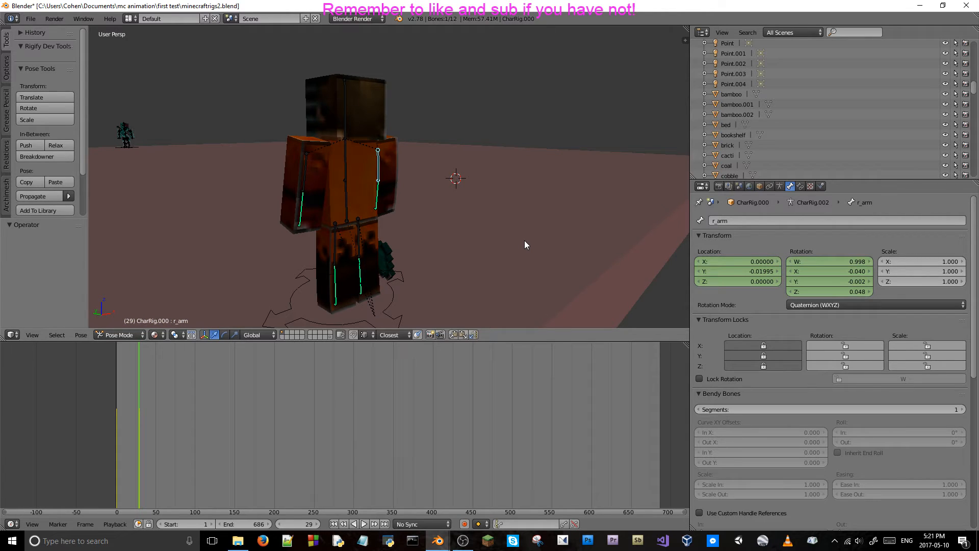
# Select the upper body bone and examine its rotation from frame 0 to frame 30.
pyautogui.rightClick(345, 162)
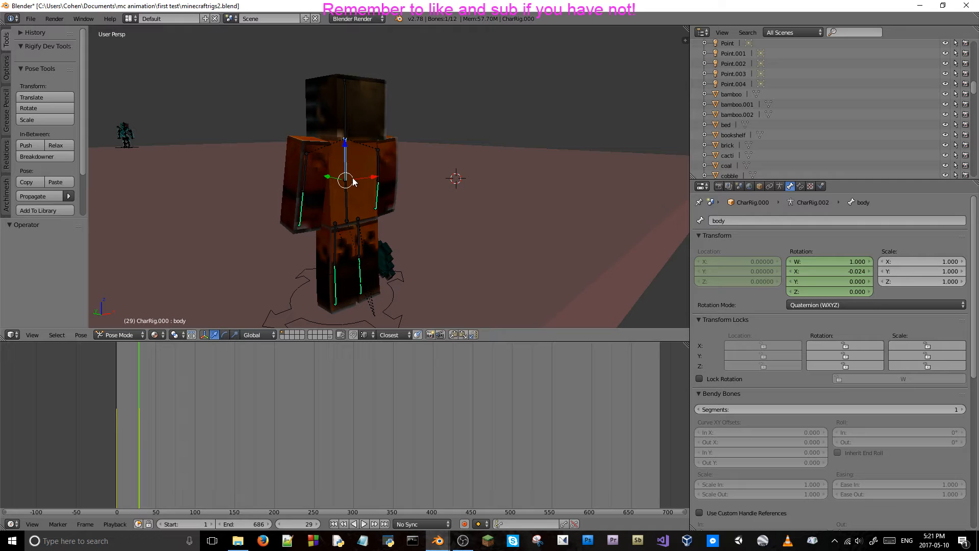
pyautogui.press('Left')
pyautogui.press('Left')
pyautogui.press('Left')
pyautogui.press('Left')
pyautogui.press('Left')
pyautogui.press('Left')
pyautogui.press('Left')
pyautogui.press('Left')
pyautogui.press('Left')
pyautogui.press('Left')
pyautogui.press('Left')
pyautogui.press('Left')
pyautogui.press('Left')
pyautogui.press('Left')
pyautogui.press('Left')
pyautogui.press('Left')
pyautogui.press('Left')
pyautogui.press('Left')
pyautogui.press('Left')
pyautogui.press('Left')
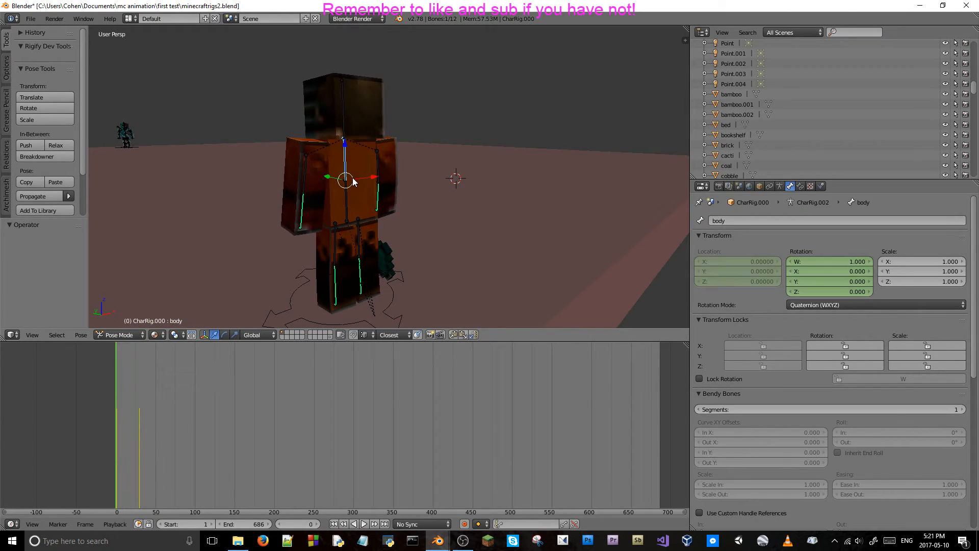
pyautogui.press('Right')
pyautogui.press('Right')
pyautogui.press('Right')
pyautogui.press('Right')
pyautogui.press('Right')
pyautogui.press('Right')
pyautogui.press('Right')
pyautogui.press('Right')
pyautogui.press('Right')
pyautogui.press('Right')
pyautogui.press('Right')
pyautogui.press('Right')
pyautogui.press('Right')
pyautogui.press('Right')
pyautogui.press('Right')
pyautogui.press('Right')
pyautogui.press('Right')
pyautogui.press('Right')
pyautogui.press('Right')
pyautogui.press('Right')
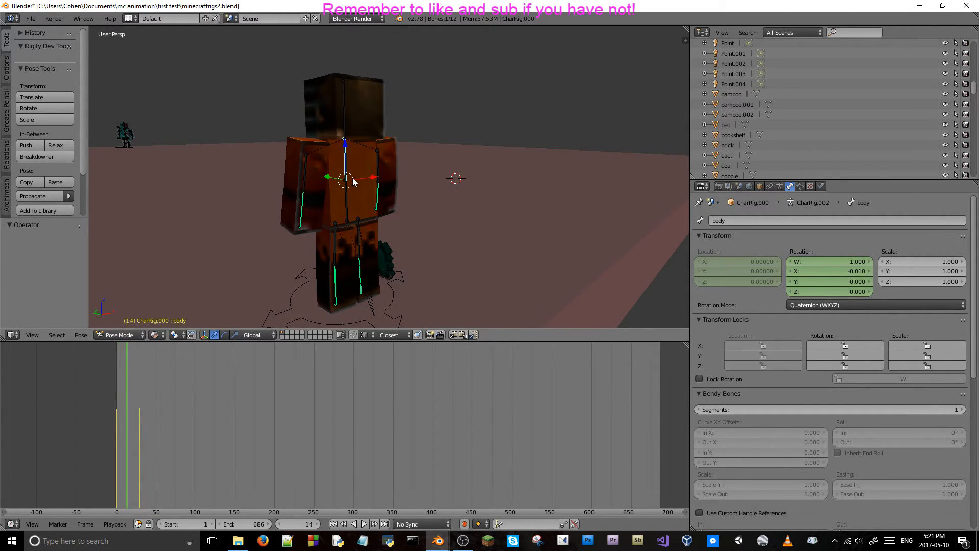
pyautogui.press('Right')
pyautogui.press('Right')
pyautogui.press('Right')
pyautogui.press('Right')
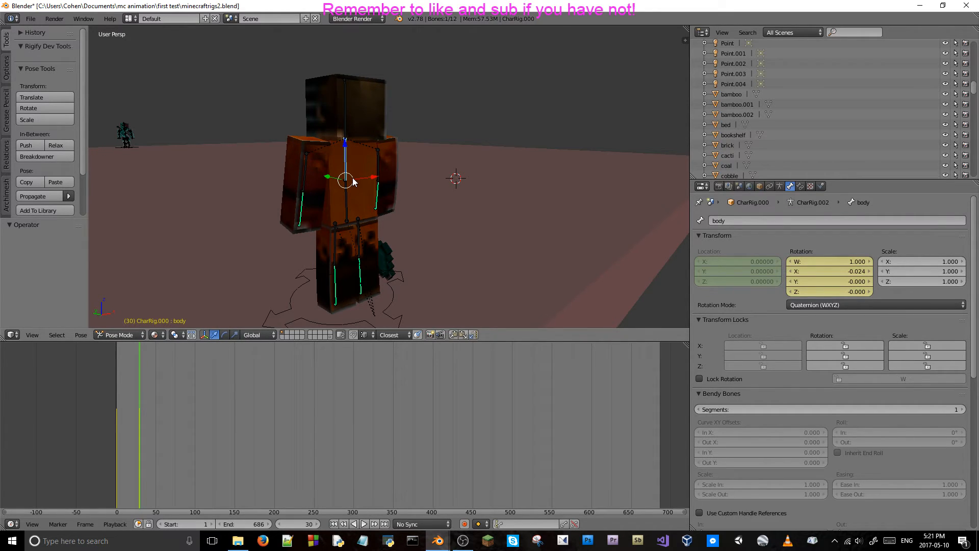
# Go to frame 60 and try setting the upper body bone's X rotation to 0.
pyautogui.click(294, 524)
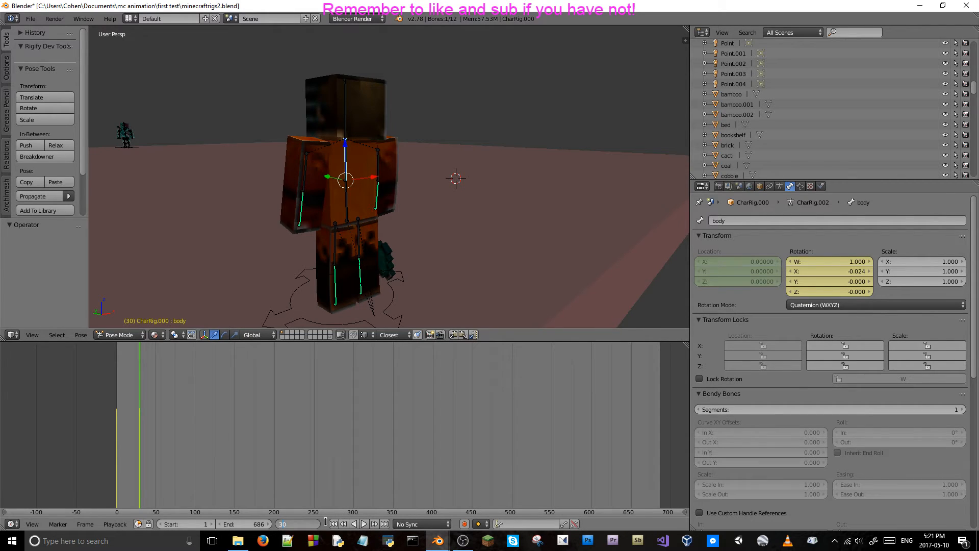
pyautogui.write('60')
pyautogui.press('Return')
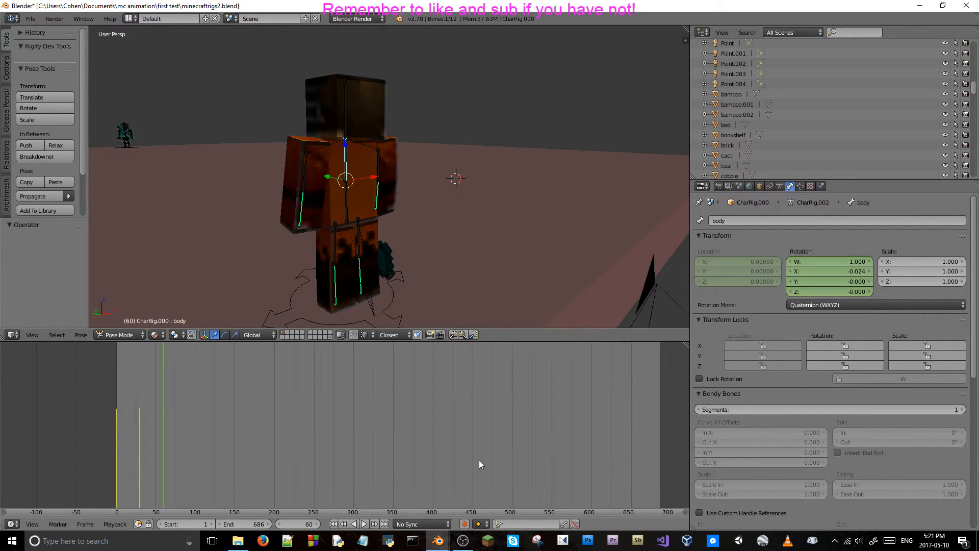
pyautogui.click(844, 272)
pyautogui.write('0')
pyautogui.press('Return')
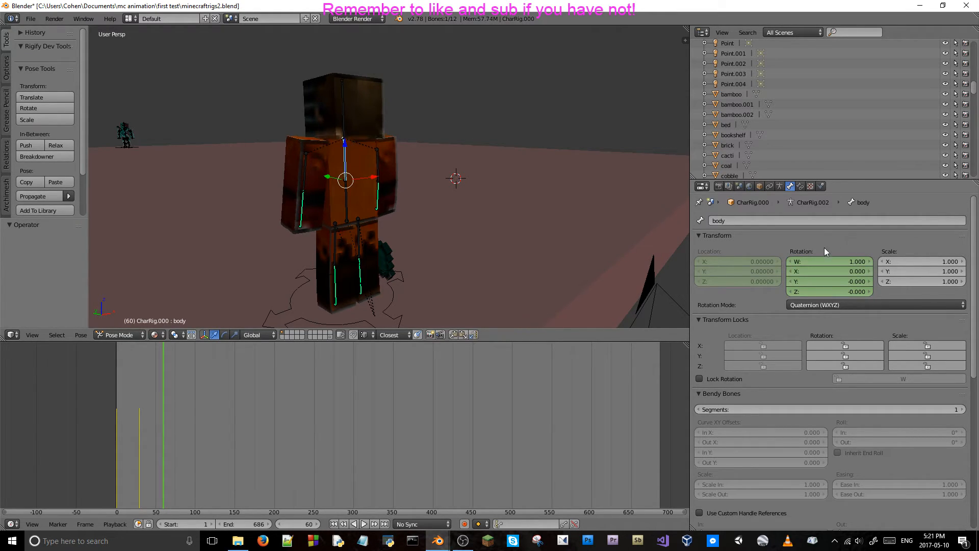
# Set the right upper arm bone's Y location to 0 at frame 60.
pyautogui.rightClick(376, 155)
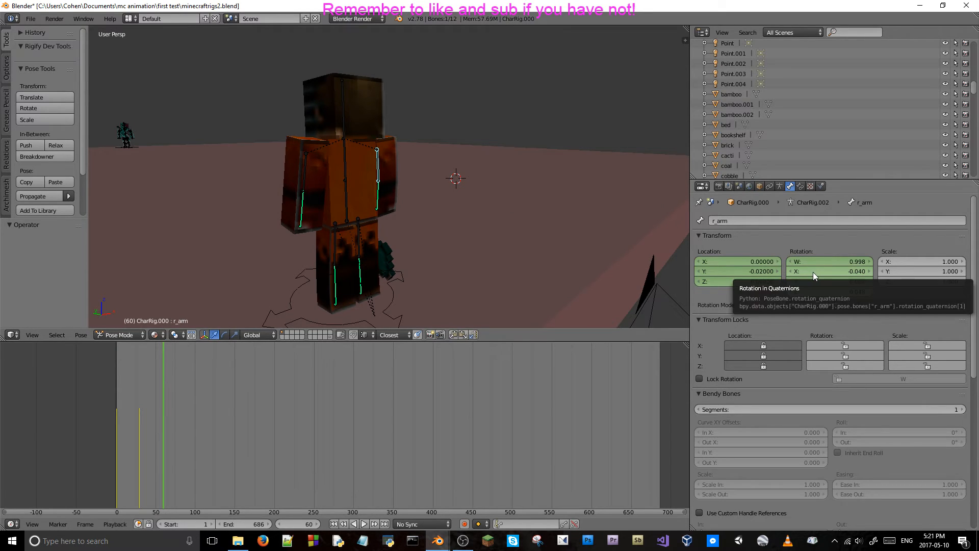
pyautogui.click(128, 404)
pyautogui.moveTo(130, 402); pyautogui.dragTo(150, 408)
pyautogui.hotkey('alt', 'a')
pyautogui.hotkey('alt', 'a')
pyautogui.click(297, 525)
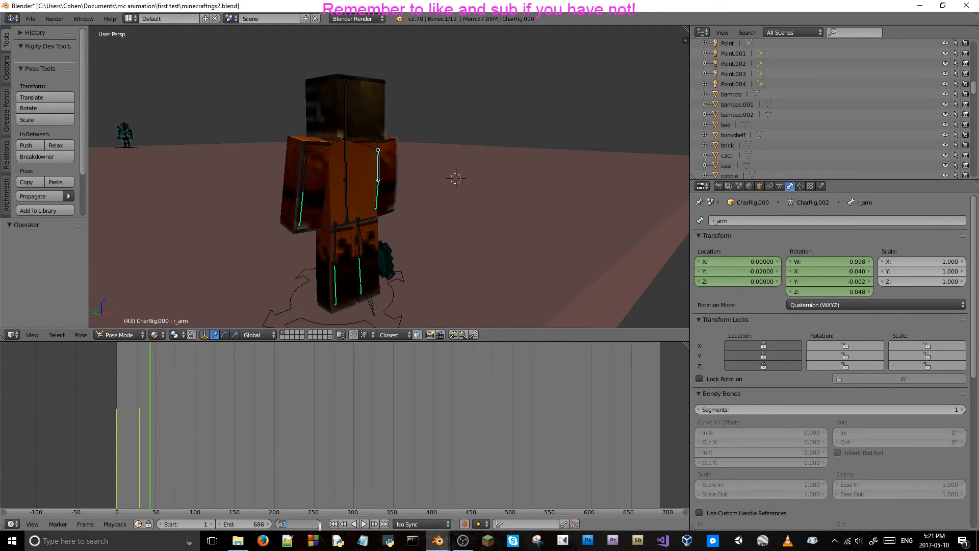
pyautogui.write('60')
pyautogui.press('Return')
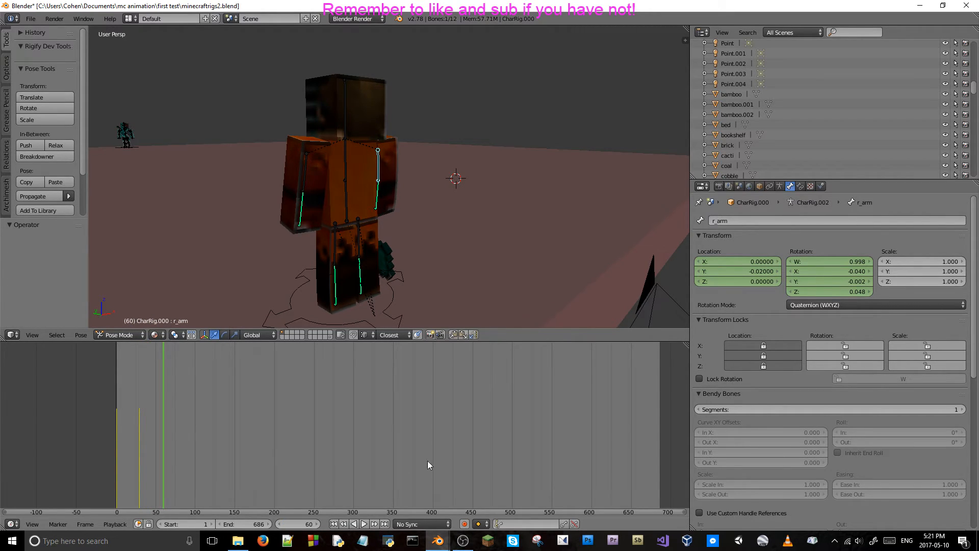
pyautogui.click(757, 271)
pyautogui.write('0')
pyautogui.press('Return')
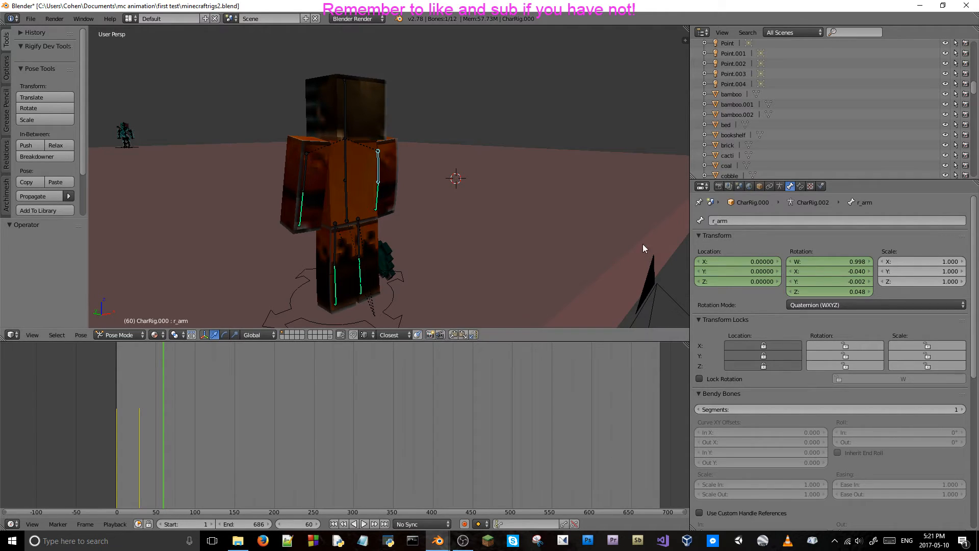
# Set the left upper arm bone's Y location to 0 and keyframe both upper arm bones' locations at frame 60.
pyautogui.rightClick(306, 176)
pyautogui.click(759, 271)
pyautogui.write('0')
pyautogui.press('Return')
pyautogui.rightClick(751, 264)
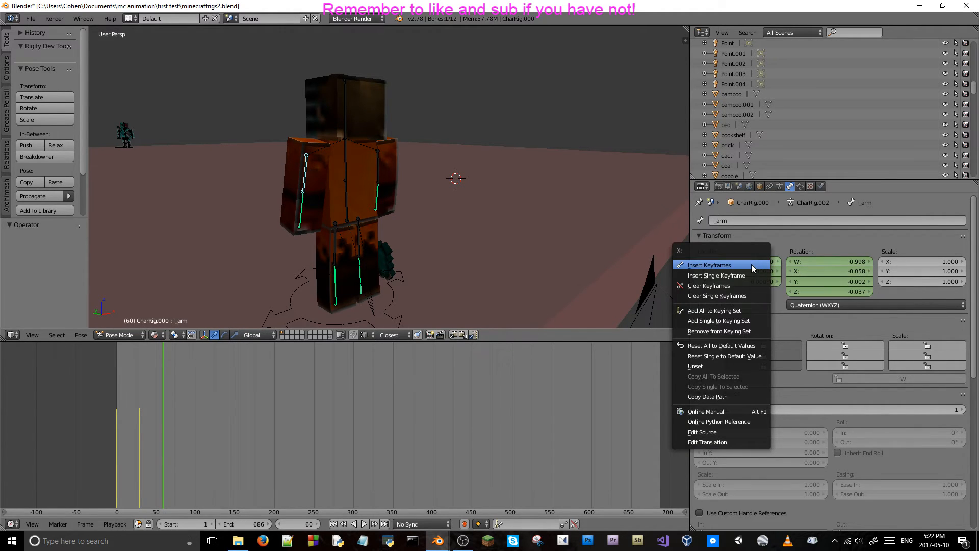
pyautogui.click(751, 264)
pyautogui.rightClick(384, 164)
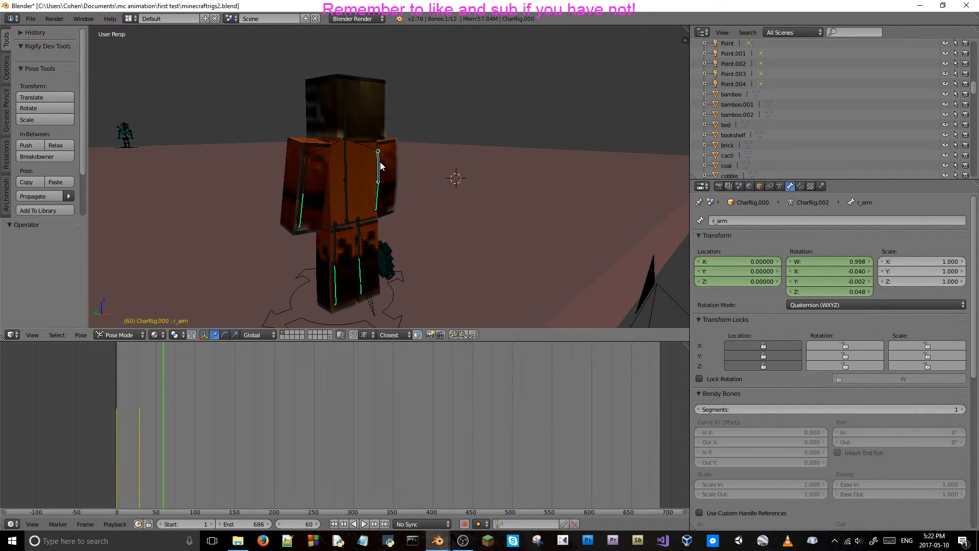
pyautogui.rightClick(715, 268)
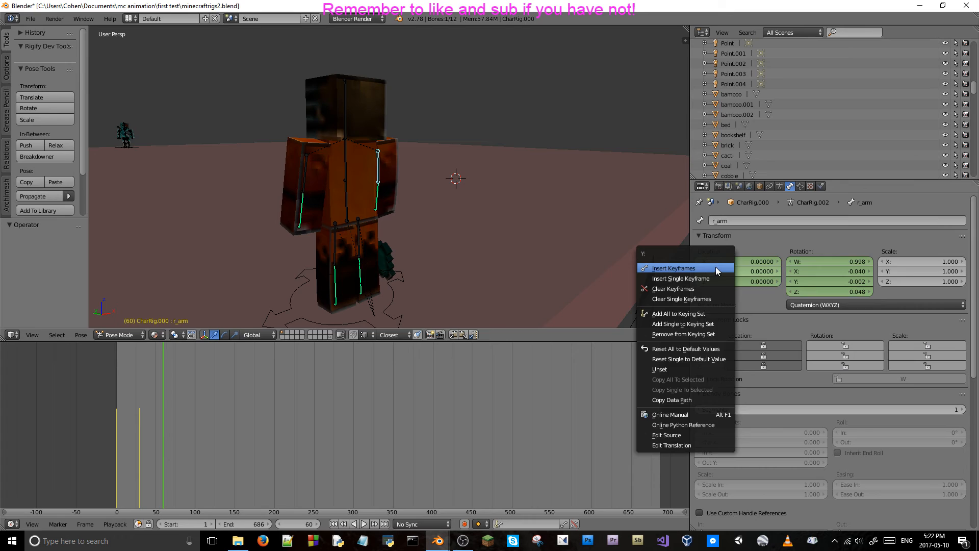
# Select the upper body bone and keyframe its rotation at frame 60.
pyautogui.rightClick(345, 158)
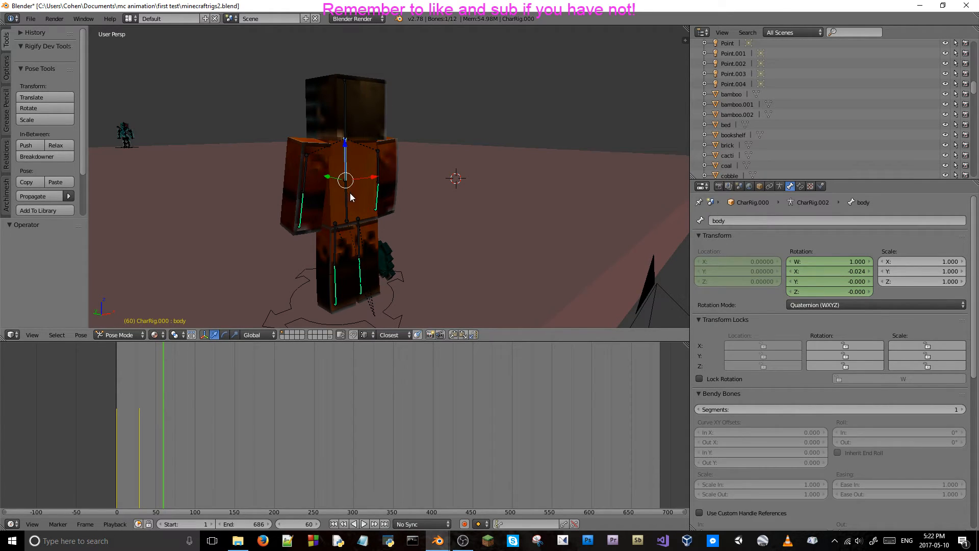
pyautogui.rightClick(350, 194)
pyautogui.rightClick(344, 164)
pyautogui.rightClick(809, 268)
pyautogui.click(804, 270)
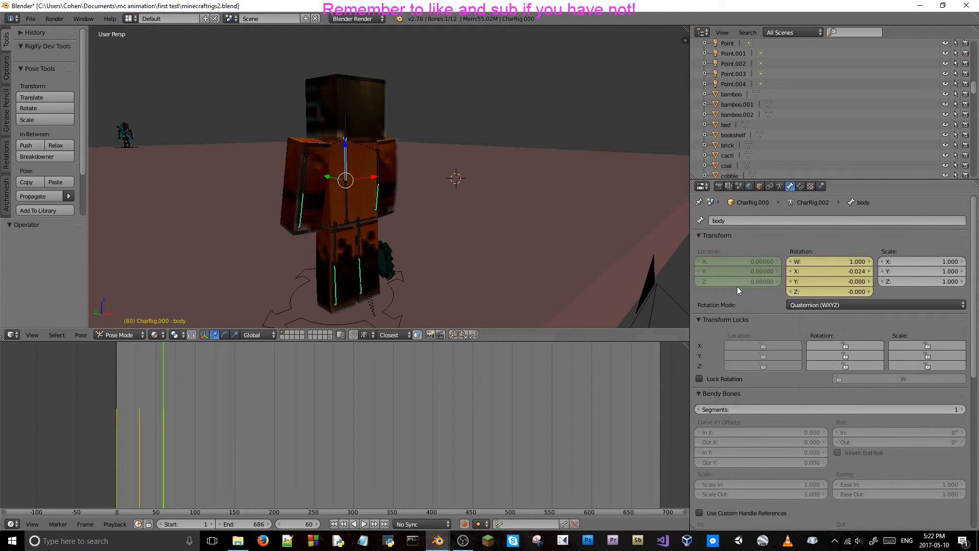
# Set the upper body bone's X rotation to 0, keyframe it at frame 60, and review the motion back to frame 10.
pyautogui.moveTo(130, 445); pyautogui.dragTo(164, 457)
pyautogui.click(834, 271)
pyautogui.write('0')
pyautogui.click(837, 244)
pyautogui.rightClick(835, 276)
pyautogui.click(835, 277)
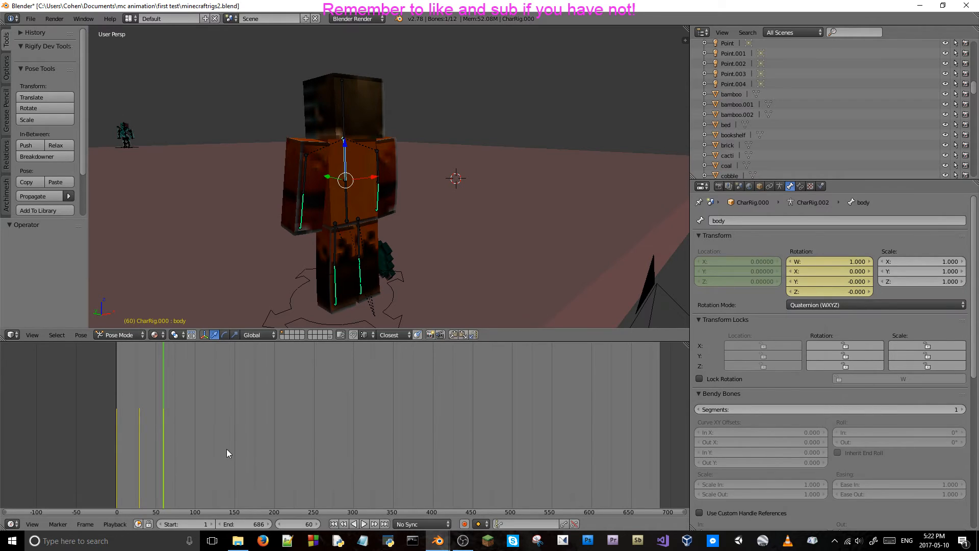
pyautogui.moveTo(157, 407)
pyautogui.mouseDown()
pyautogui.moveTo(115, 408)
pyautogui.moveTo(155, 424)
pyautogui.mouseUp()
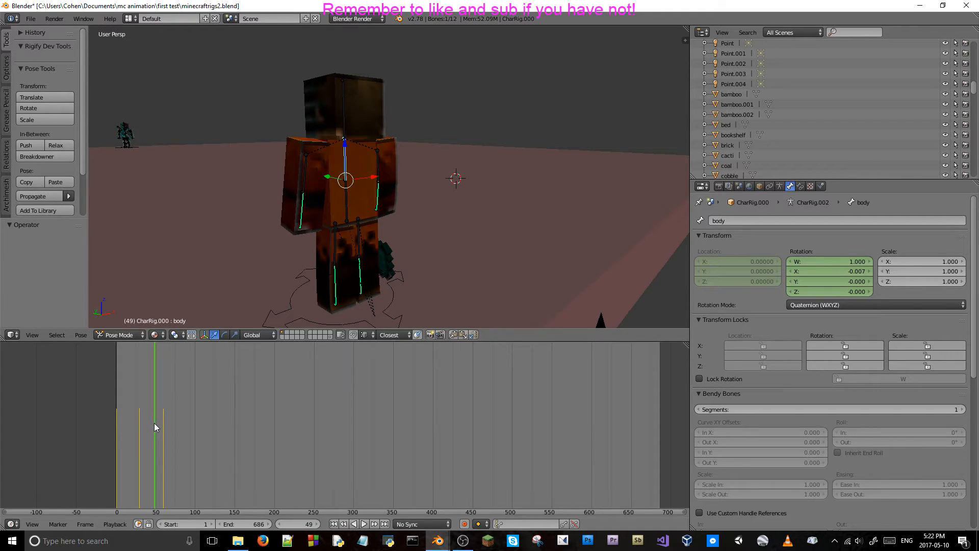
pyautogui.moveTo(154, 423)
pyautogui.mouseDown()
pyautogui.moveTo(167, 423)
pyautogui.moveTo(128, 427)
pyautogui.moveTo(119, 430)
pyautogui.moveTo(159, 429)
pyautogui.moveTo(123, 438)
pyautogui.mouseUp()
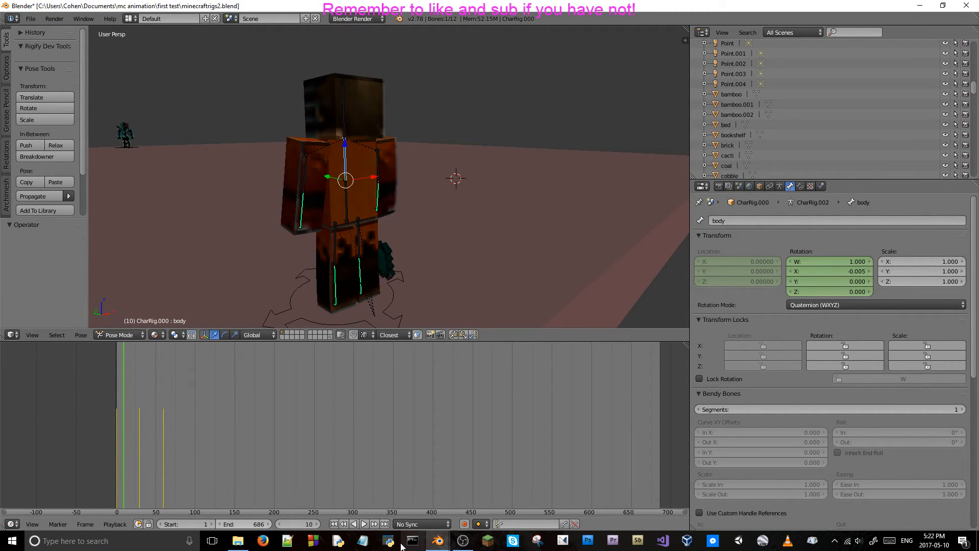
pyautogui.click(280, 544)
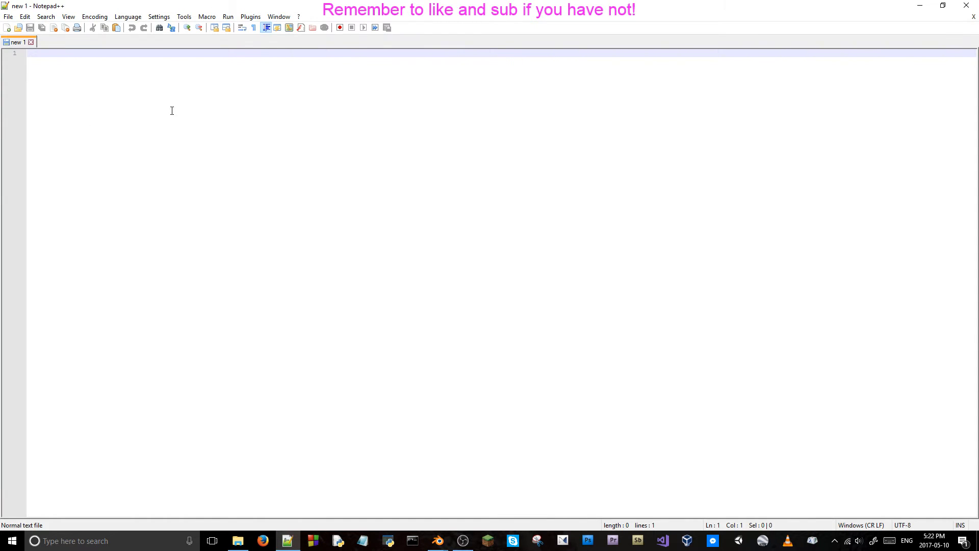
pyautogui.write('@echo off')
pyautogui.press('Return')
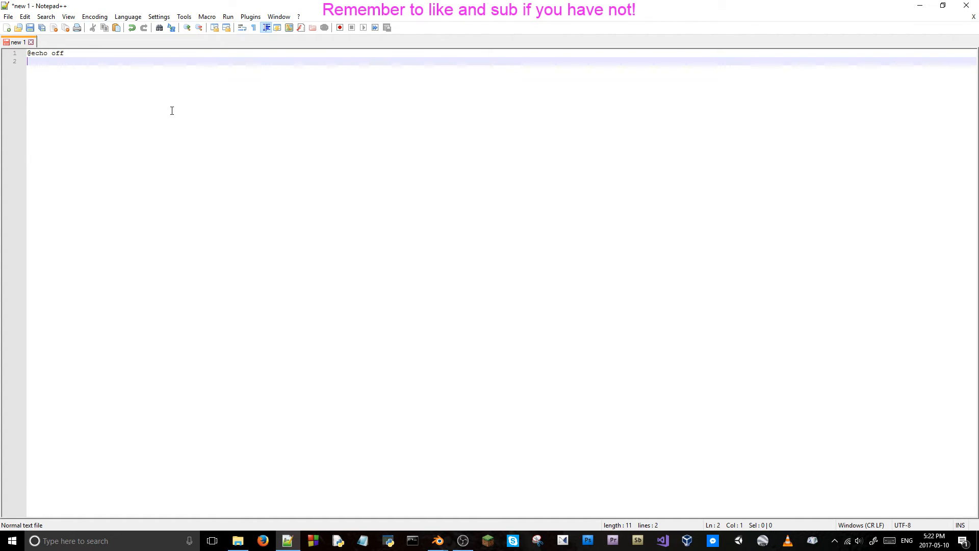
pyautogui.click(968, 5)
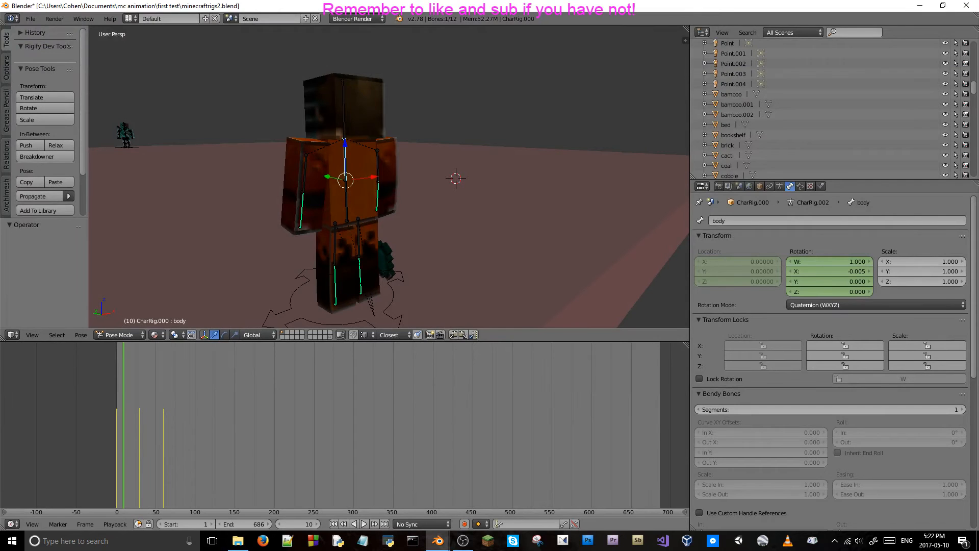
# Switch to Command Prompt, browse the available commands with "help", and close the window.
pyautogui.click(114, 545)
pyautogui.write('cmd')
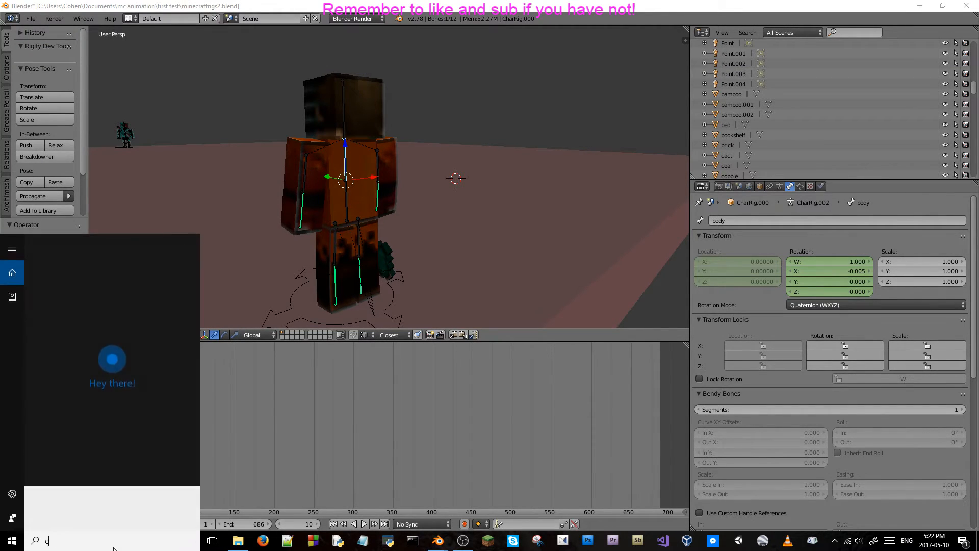
pyautogui.press('Return')
pyautogui.write('help')
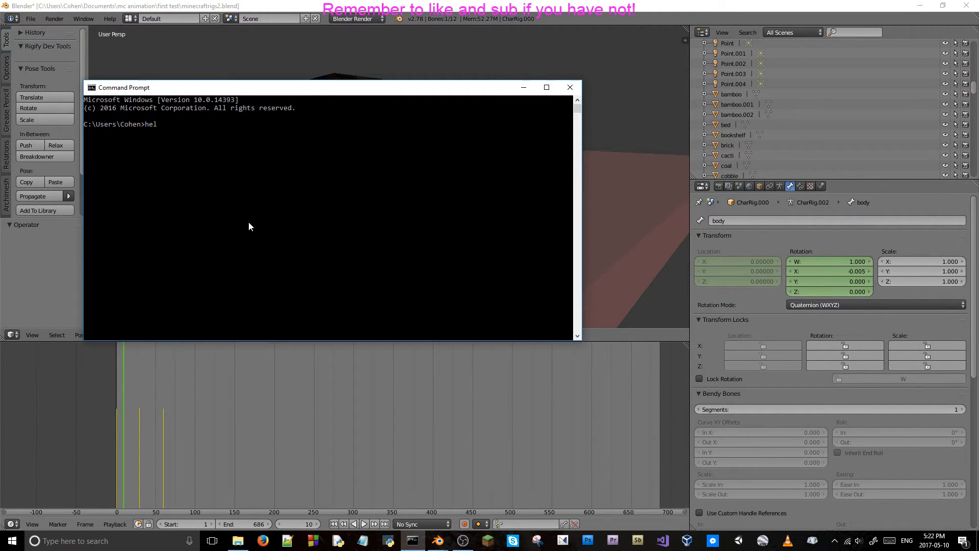
pyautogui.press('Return')
pyautogui.scroll(14, 249, 227)
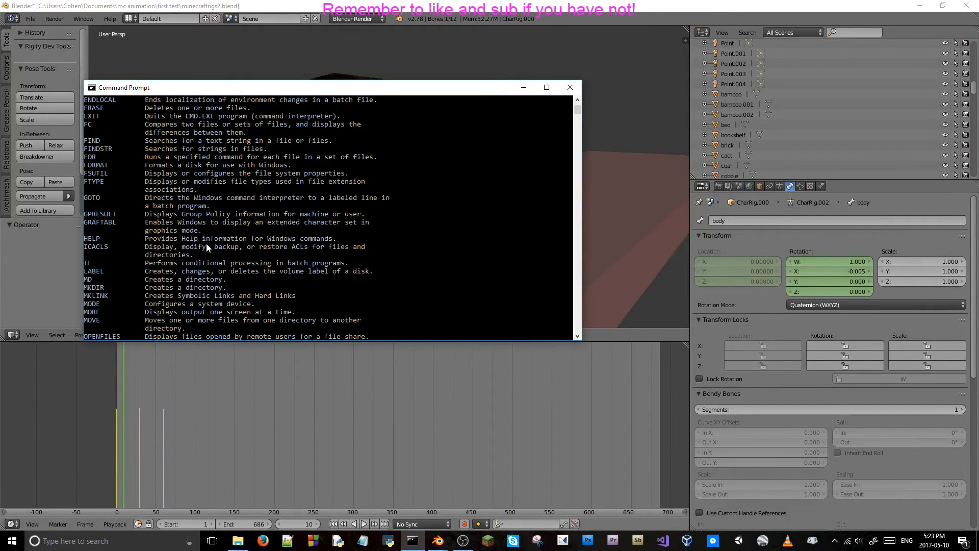
pyautogui.click(570, 88)
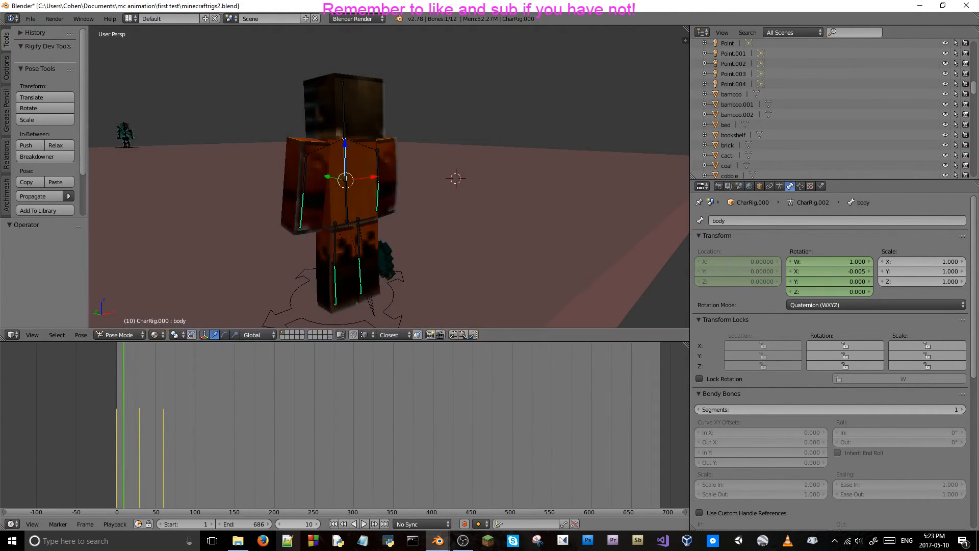
pyautogui.click(295, 540)
pyautogui.moveTo(101, 102); pyautogui.dragTo(8, 4)
pyautogui.click(230, 111)
pyautogui.click(127, 17)
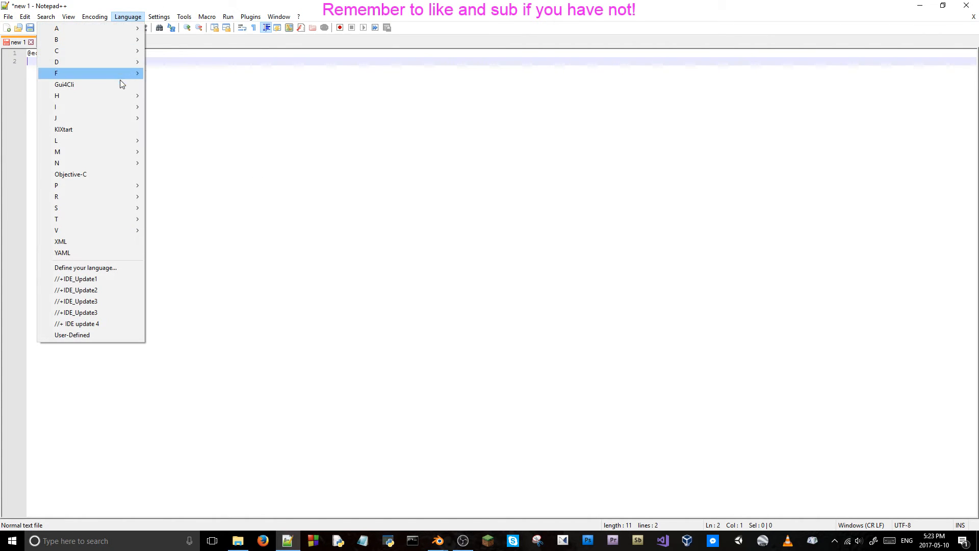
pyautogui.moveTo(98, 39)
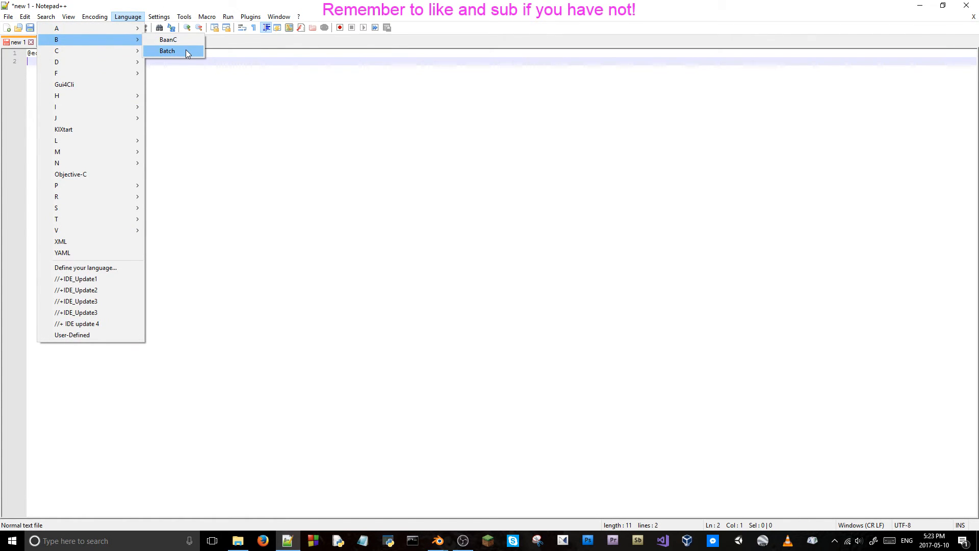
pyautogui.click(180, 51)
# Try to save the document with the .bat extension and dismiss the dialog without saving.
pyautogui.click(8, 16)
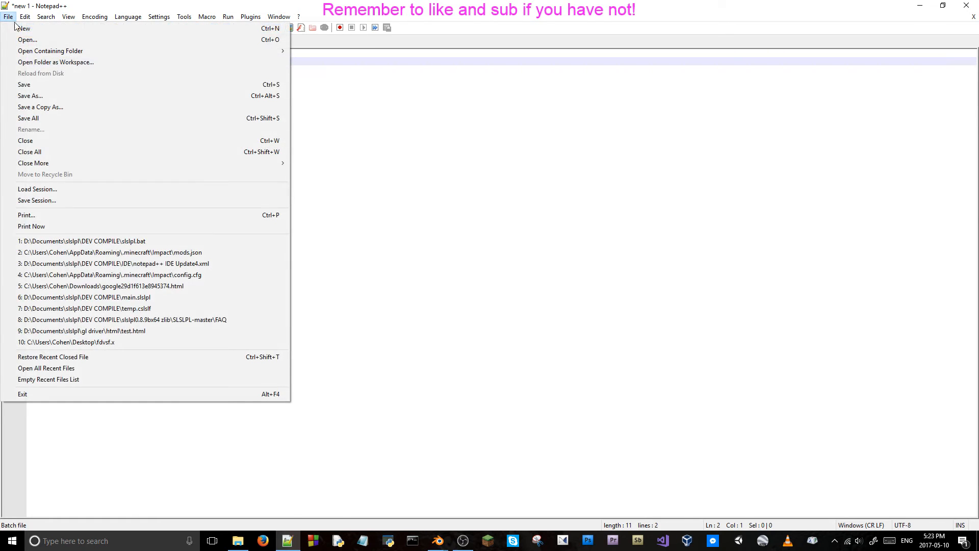
pyautogui.click(44, 94)
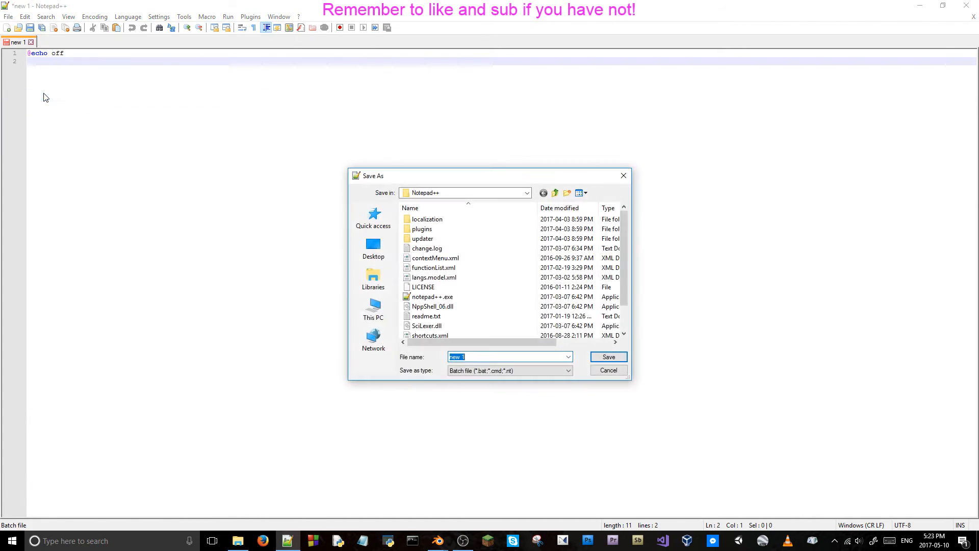
pyautogui.click(475, 357)
pyautogui.write('.bat')
pyautogui.click(624, 175)
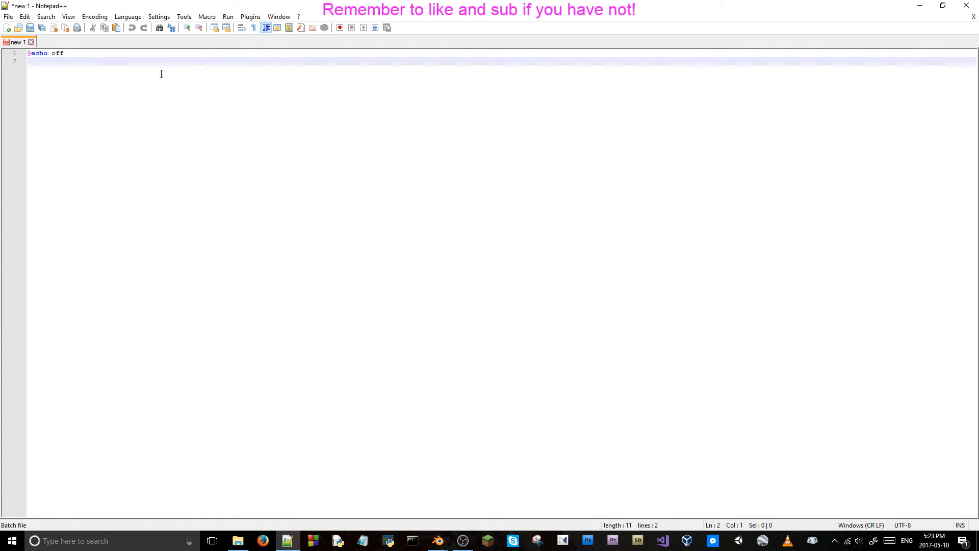
# Write "colo" on the second line of the batch document, clearing the earlier echo attempts.
pyautogui.write('echo')
pyautogui.press('BackSpace')
pyautogui.press('BackSpace')
pyautogui.press('BackSpace')
pyautogui.press('BackSpace')
pyautogui.write('@echo')
pyautogui.press('BackSpace')
pyautogui.press('BackSpace')
pyautogui.press('BackSpace')
pyautogui.press('BackSpace')
pyautogui.press('BackSpace')
pyautogui.write('color')
pyautogui.press('BackSpace')
pyautogui.press('BackSpace')
# Switch to Command Prompt and display the full help for the color command with "color /?".
pyautogui.click(137, 541)
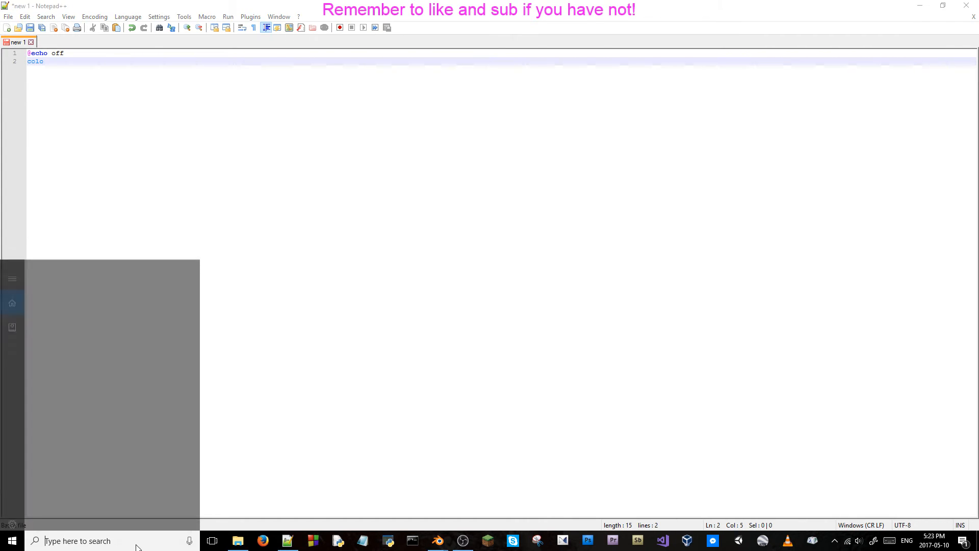
pyautogui.write('cmd')
pyautogui.press('Return')
pyautogui.write('color /?')
pyautogui.press('Return')
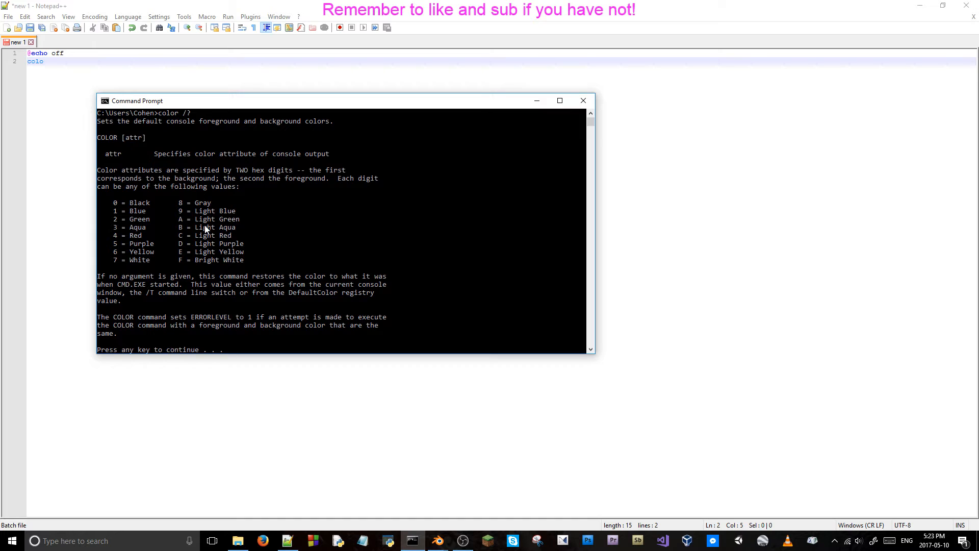
pyautogui.press('space')
# Display the help for the if command with "if /?" and page through to its end.
pyautogui.write('if')
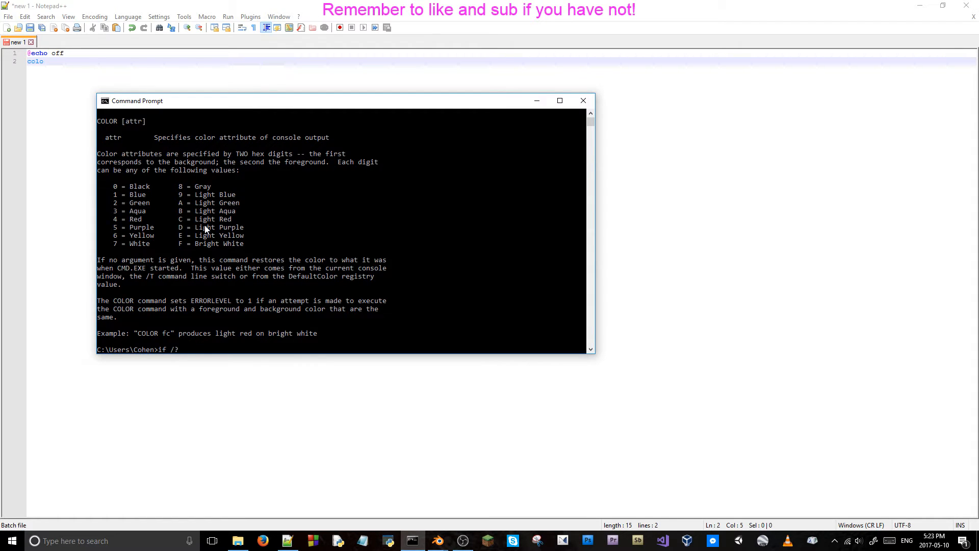
pyautogui.press('Return')
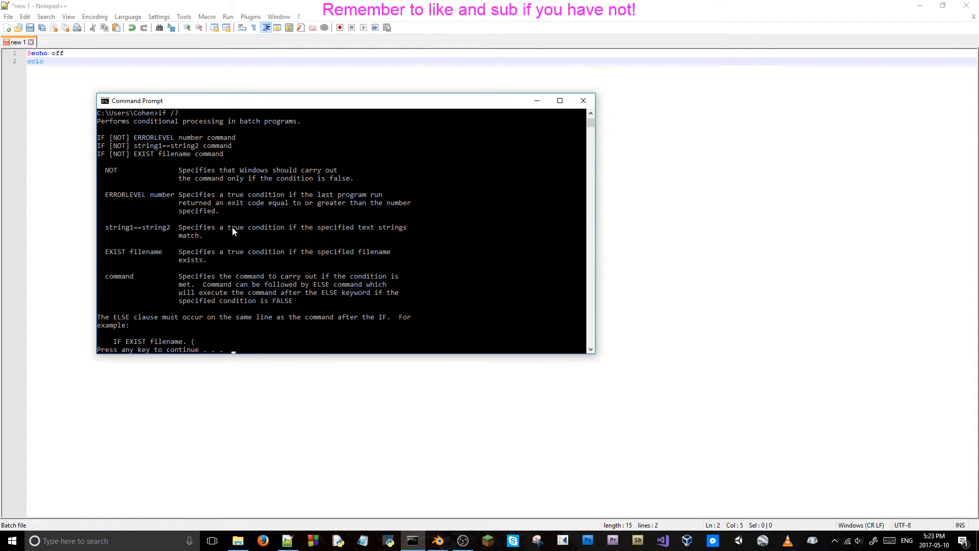
pyautogui.press('space')
pyautogui.press('space')
pyautogui.press('Return')
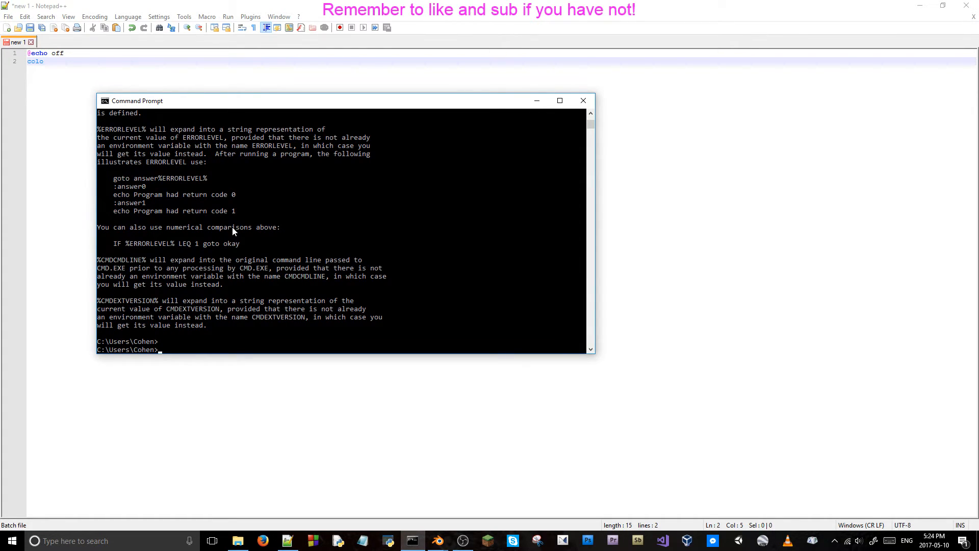
# Print the text "hello world" in the console with the echo command.
pyautogui.write('echo hellow')
pyautogui.press('BackSpace')
pyautogui.write('world')
pyautogui.press('Return')
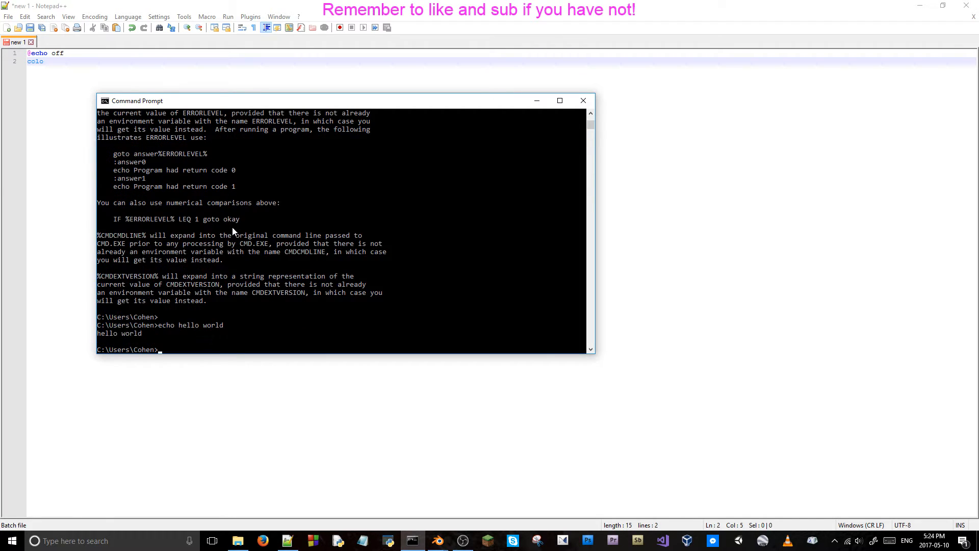
pyautogui.write('@echo off')
pyautogui.press('Return')
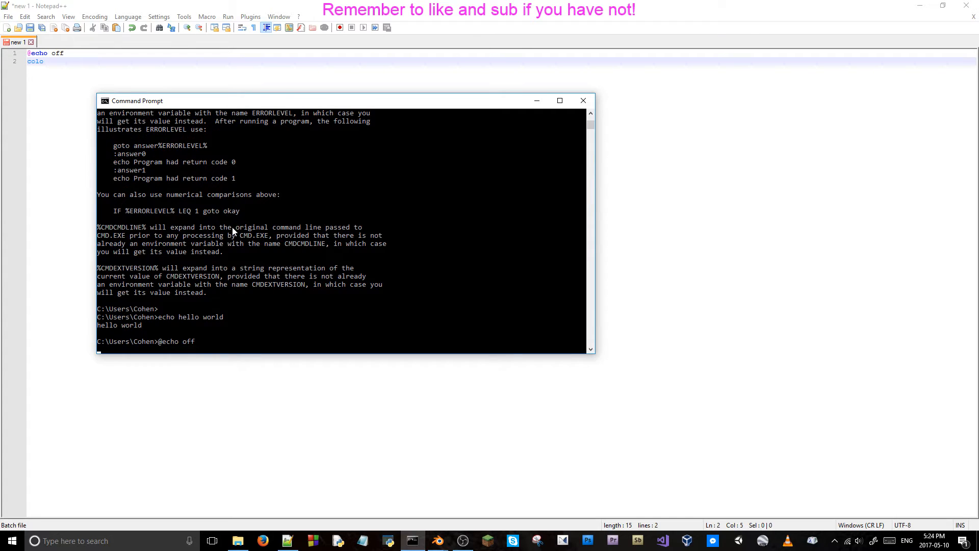
pyautogui.write('cls')
pyautogui.press('Return')
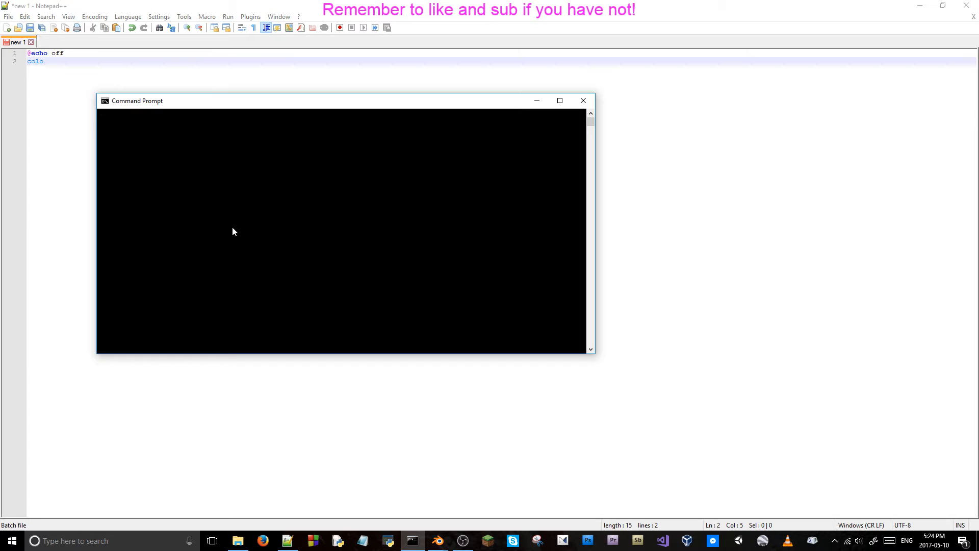
# Run "echo hello world" in the cleared console with echoing turned off.
pyautogui.write('echo heel')
pyautogui.press('BackSpace')
pyautogui.press('BackSpace')
pyautogui.write('llo world')
pyautogui.press('Return')
# Evaluate 1+1 in the console with the "set /a 1+1" command.
pyautogui.write('set')
pyautogui.press('BackSpace')
pyautogui.press('BackSpace')
pyautogui.write('et /a 1+1')
pyautogui.press('Return')
# Request input for the variable hello with "set /P hello=" and enter "hi" as its value.
pyautogui.write('set')
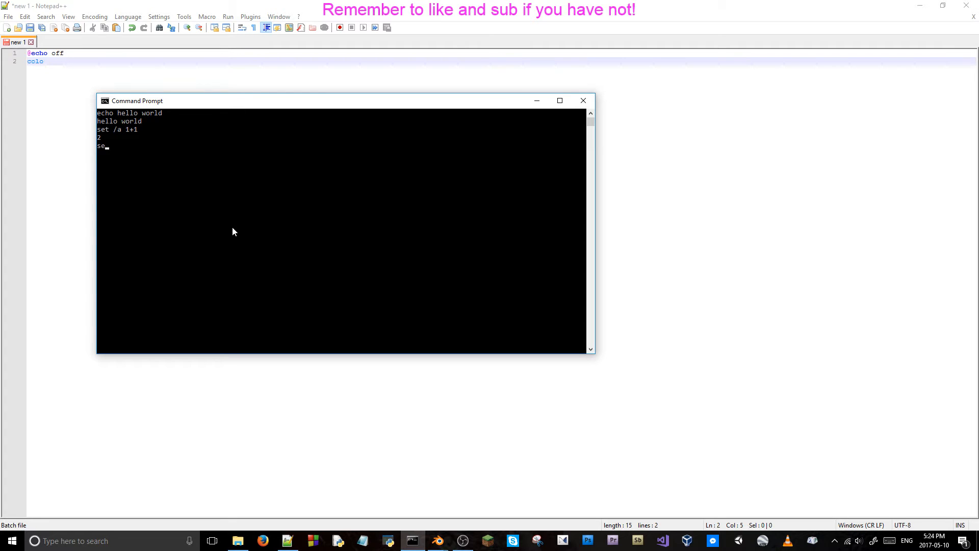
pyautogui.write(' /P=hello')
pyautogui.press('Return')
pyautogui.write('hi')
pyautogui.press('Return')
# Print the variable's value twice with "echo %hello%".
pyautogui.write('echo %hello %')
pyautogui.press('Return')
pyautogui.press('Up')
pyautogui.press('Return')
# Change the repeated command to "echo %random%" and run it twice.
pyautogui.press('Up')
pyautogui.press('BackSpace')
pyautogui.press('BackSpace')
pyautogui.press('BackSpace')
pyautogui.press('BackSpace')
pyautogui.press('BackSpace')
pyautogui.press('BackSpace')
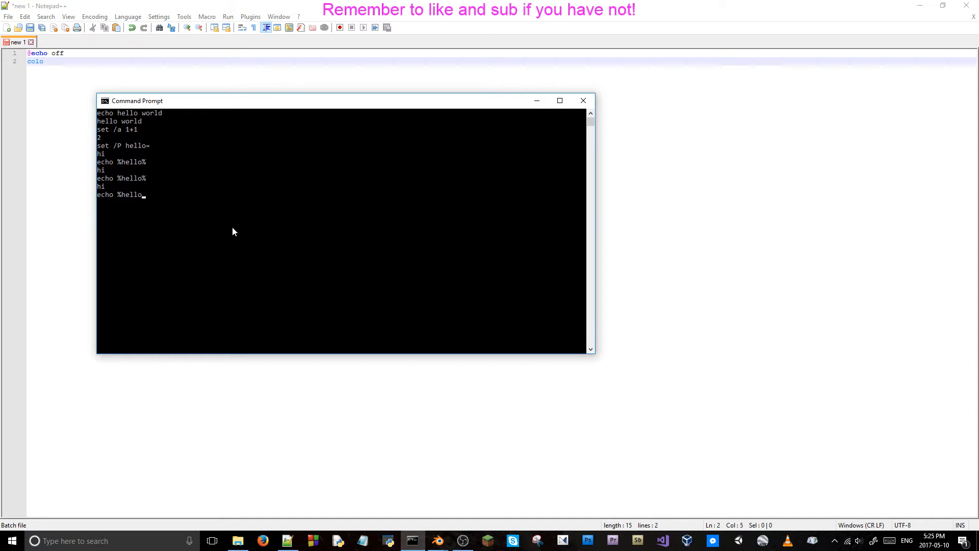
pyautogui.write('random')
pyautogui.write('%')
pyautogui.press('Return')
pyautogui.press('Up')
pyautogui.press('Return')
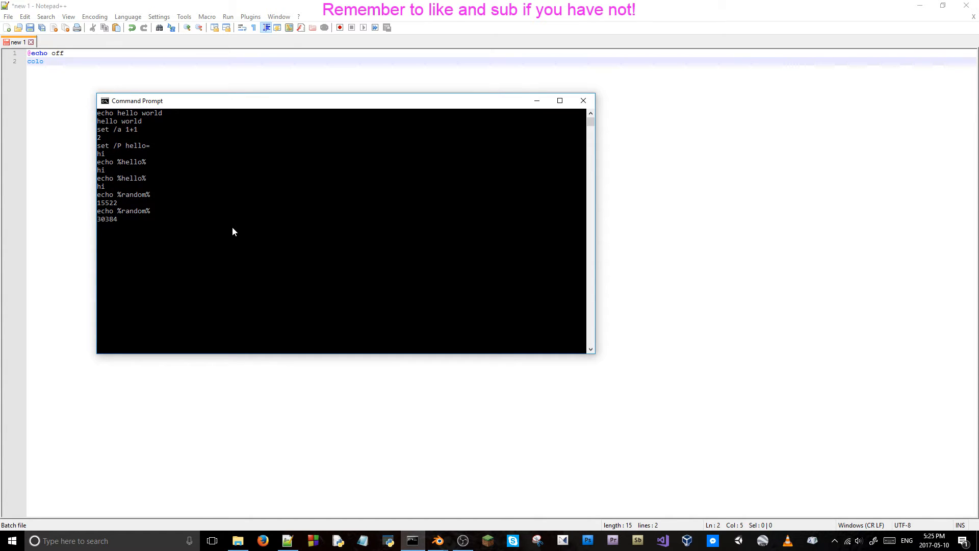
# Close Command Prompt, discard the unsaved batch document, and close Notepad++ to return to Blender.
pyautogui.click(594, 100)
pyautogui.click(31, 41)
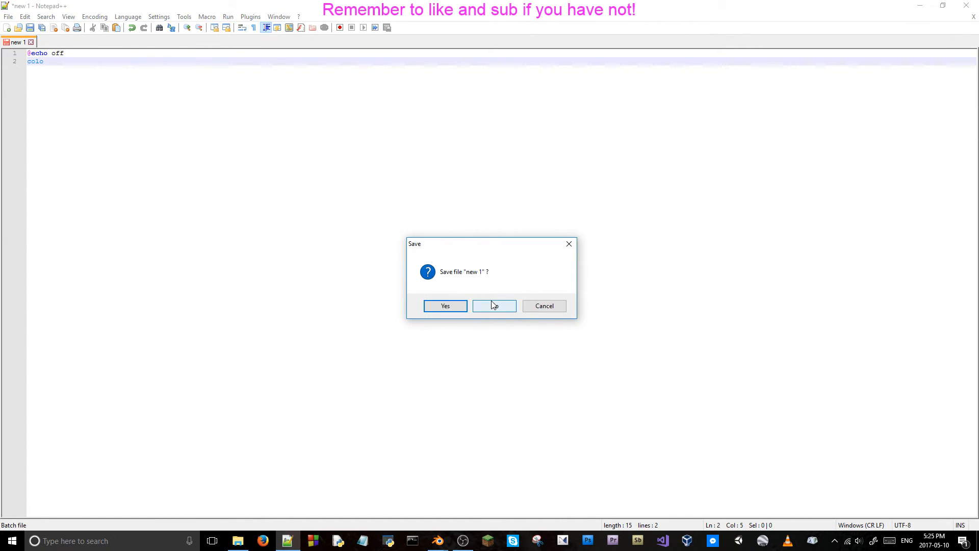
pyautogui.click(494, 306)
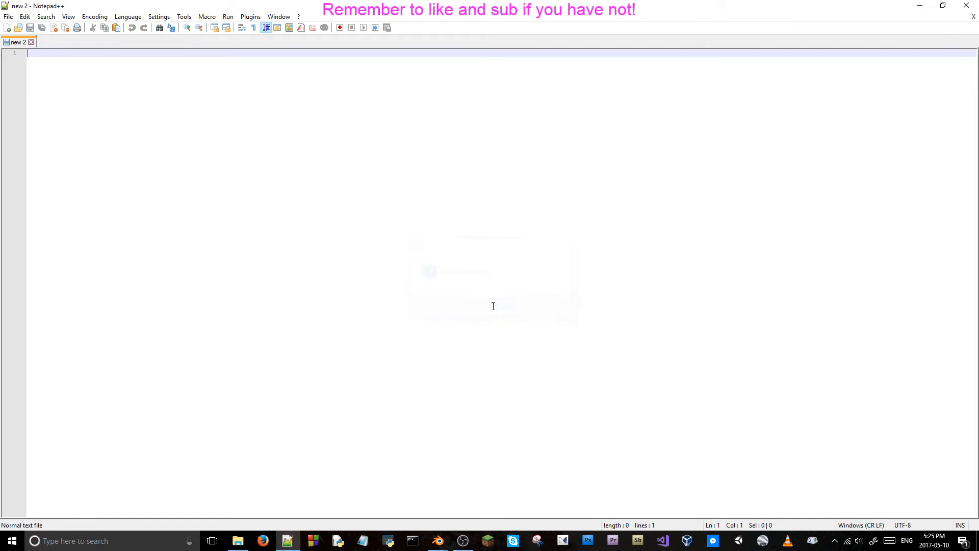
pyautogui.click(966, 5)
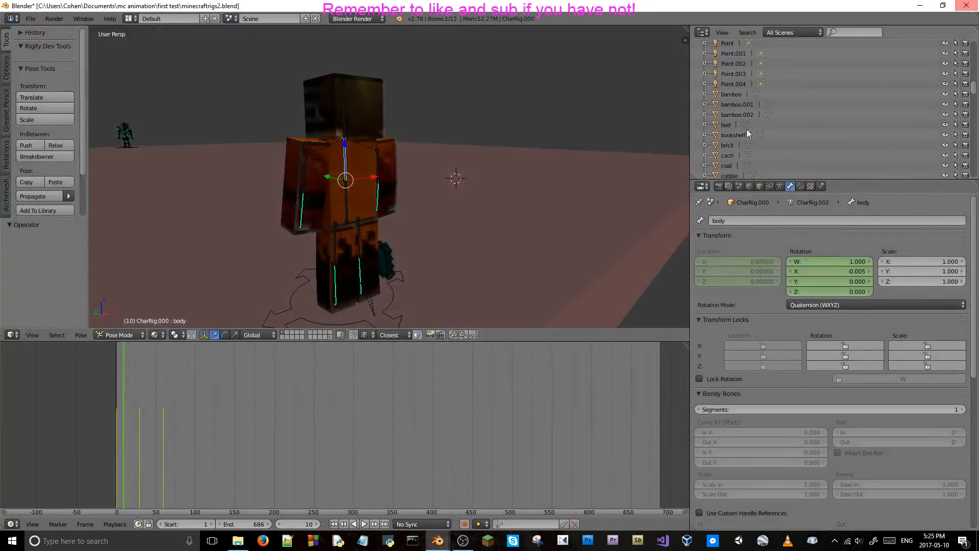
pyautogui.click(92, 546)
pyautogui.write('bash')
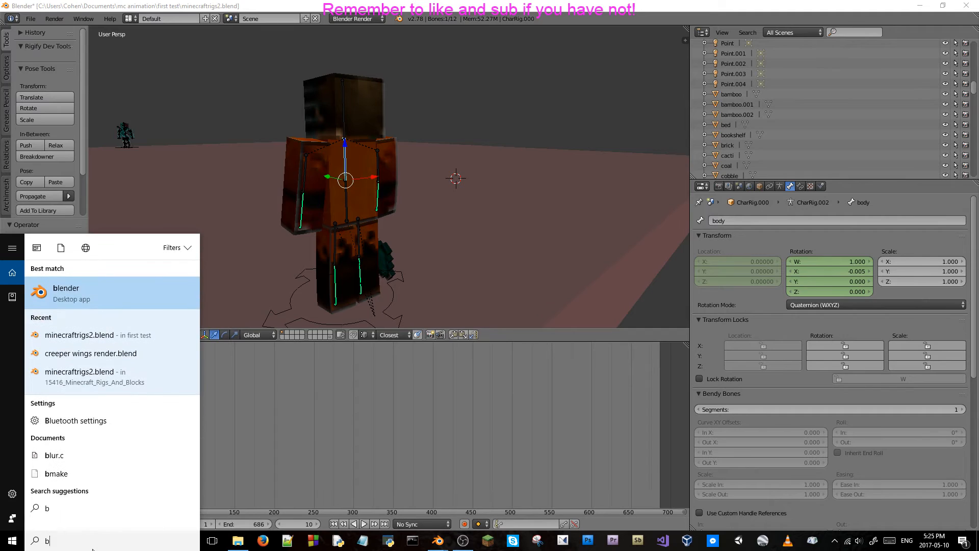
pyautogui.press('BackSpace')
pyautogui.press('BackSpace')
pyautogui.press('BackSpace')
pyautogui.press('BackSpace')
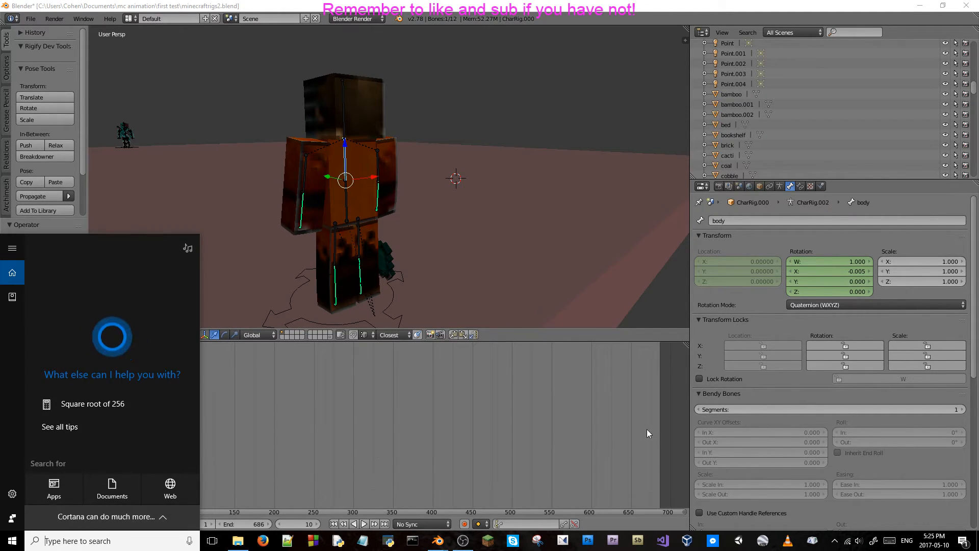
pyautogui.click(723, 331)
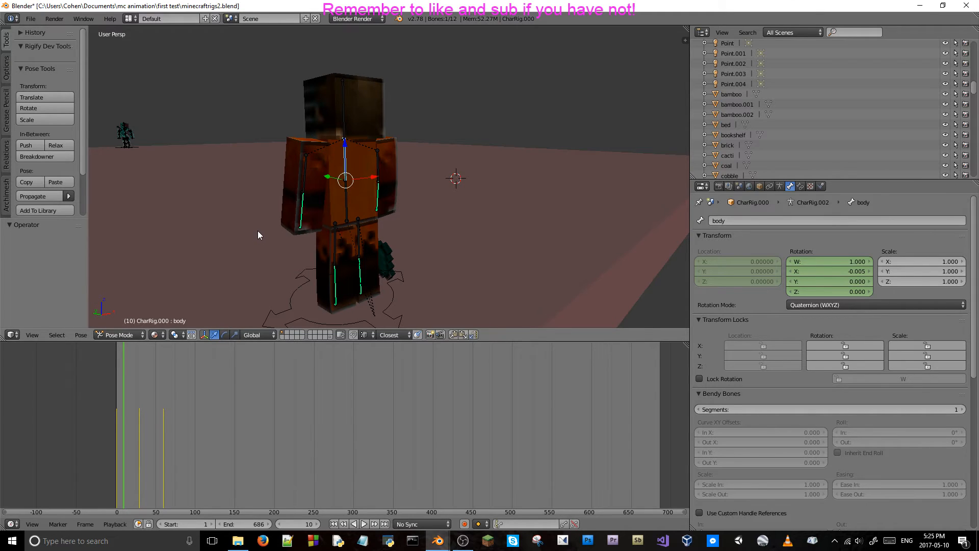
# Save the scene over minecraftrigs2.blend and go to frame 30.
pyautogui.hotkey('ctrl', 's')
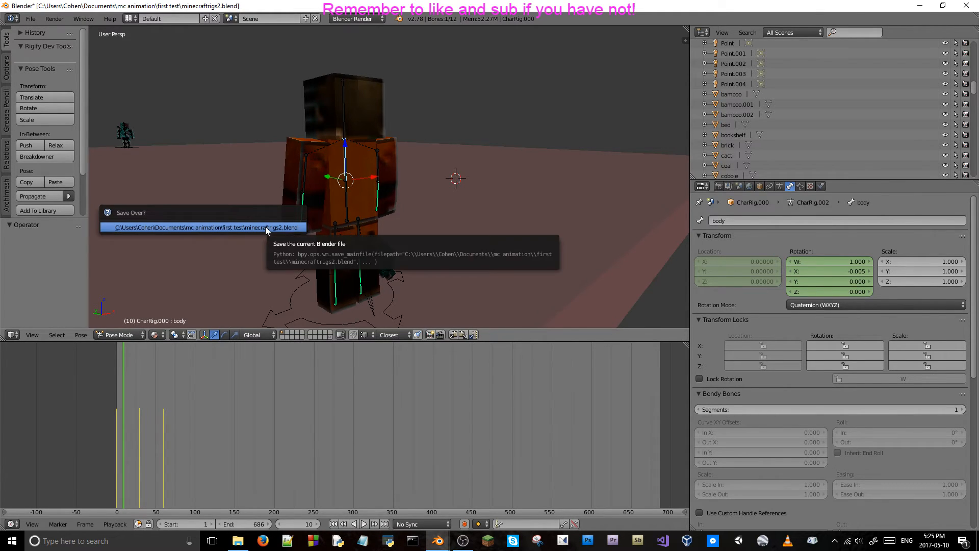
pyautogui.click(266, 230)
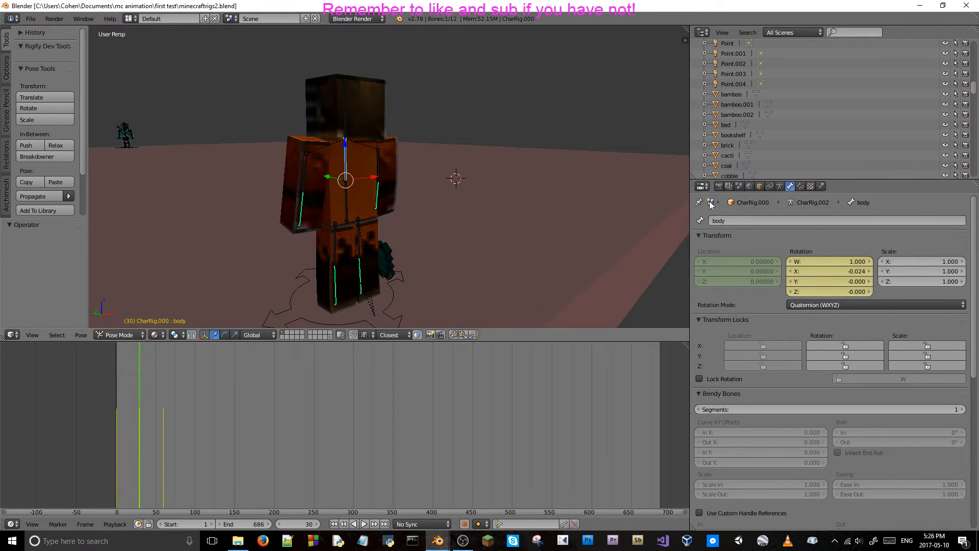
# Switch to Notepad and write the note "back x 0.024" on the first line.
pyautogui.click(364, 541)
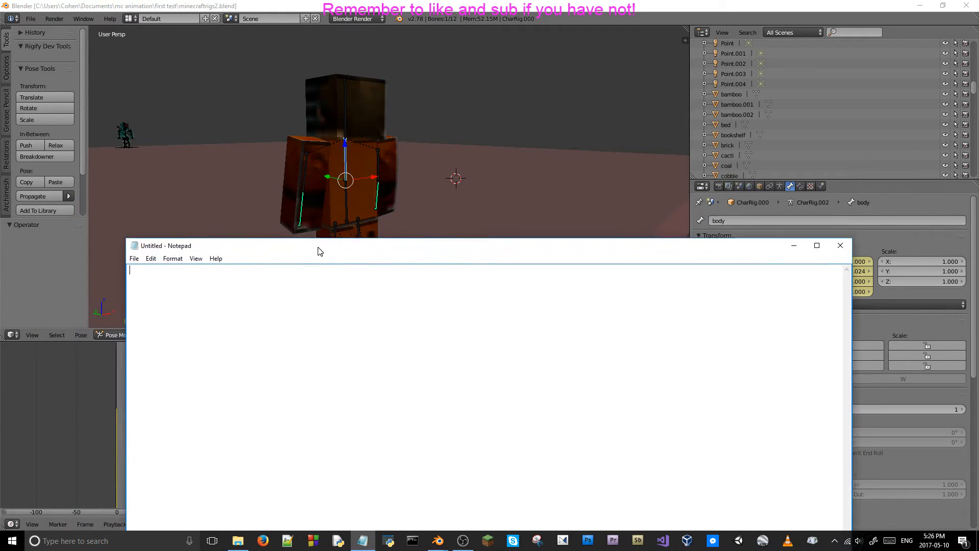
pyautogui.write('back')
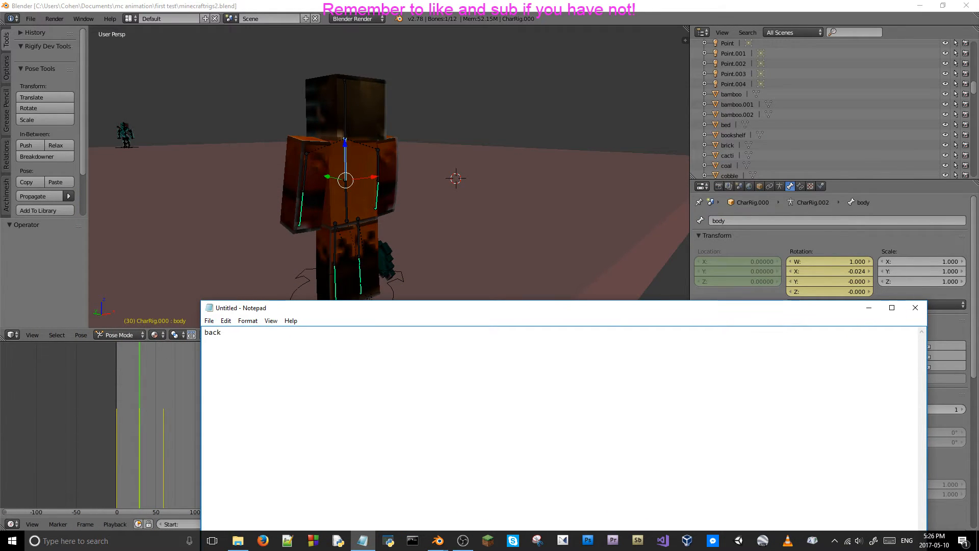
pyautogui.write(' x 0.024')
pyautogui.press('Return')
# Add the note "arms y 0.02", selecting the left upper arm bone in Blender to read its Y location.
pyautogui.write('arms y')
pyautogui.rightClick(302, 171)
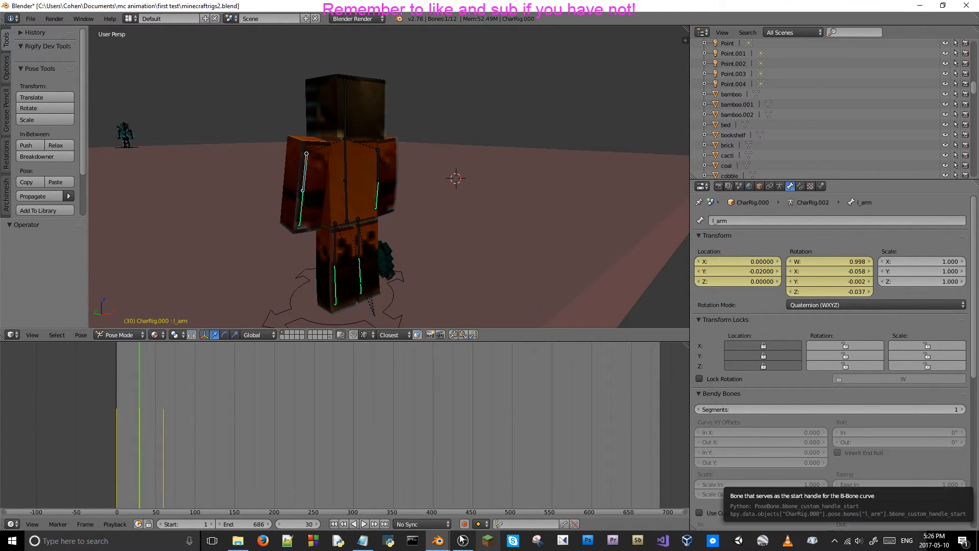
pyautogui.click(362, 541)
pyautogui.write('0.02')
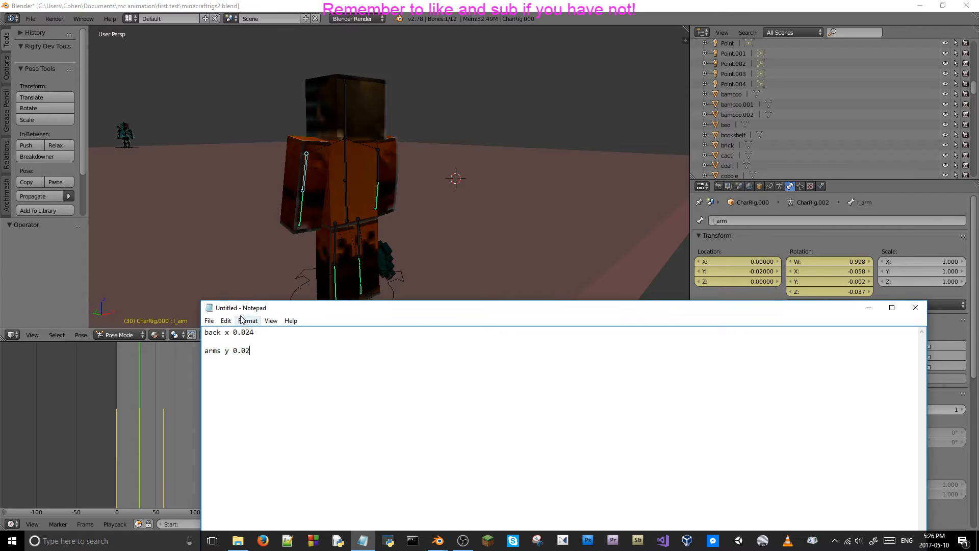
# Save the note as a text file named "breath" in Documents > mc animation > first test.
pyautogui.click(208, 321)
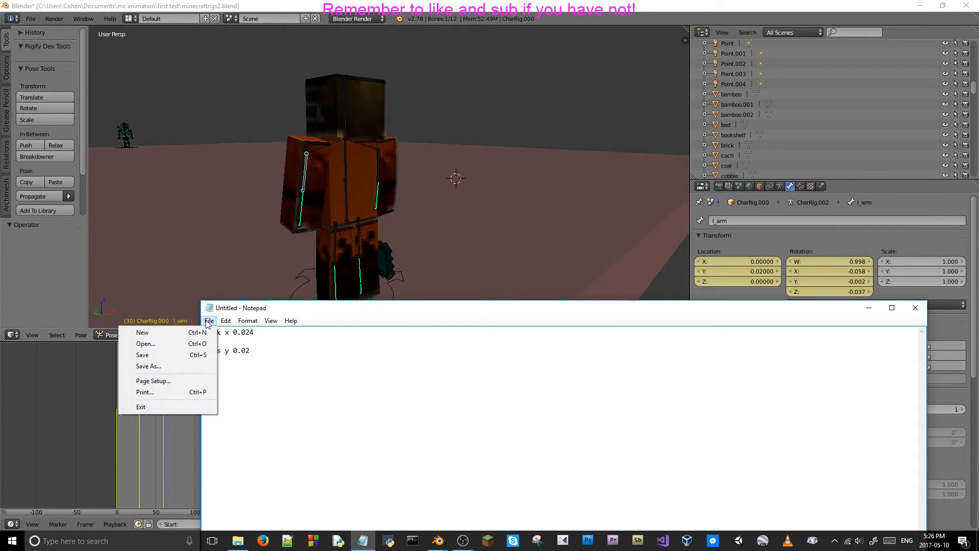
pyautogui.click(179, 355)
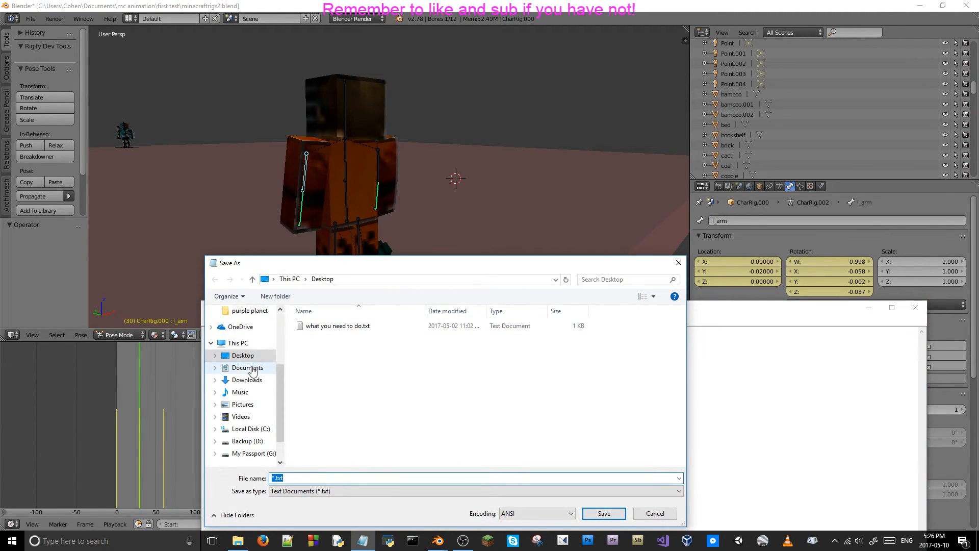
pyautogui.click(247, 367)
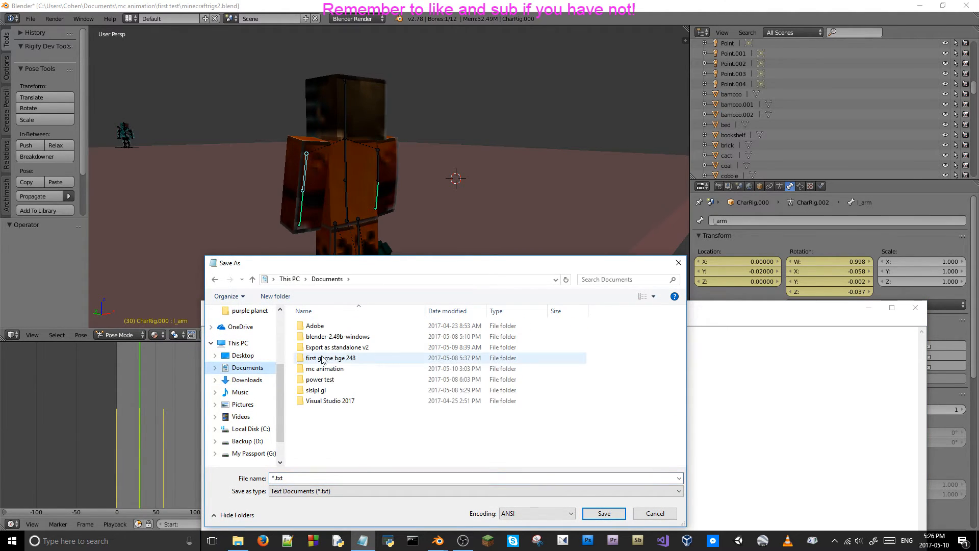
pyautogui.doubleClick(331, 368)
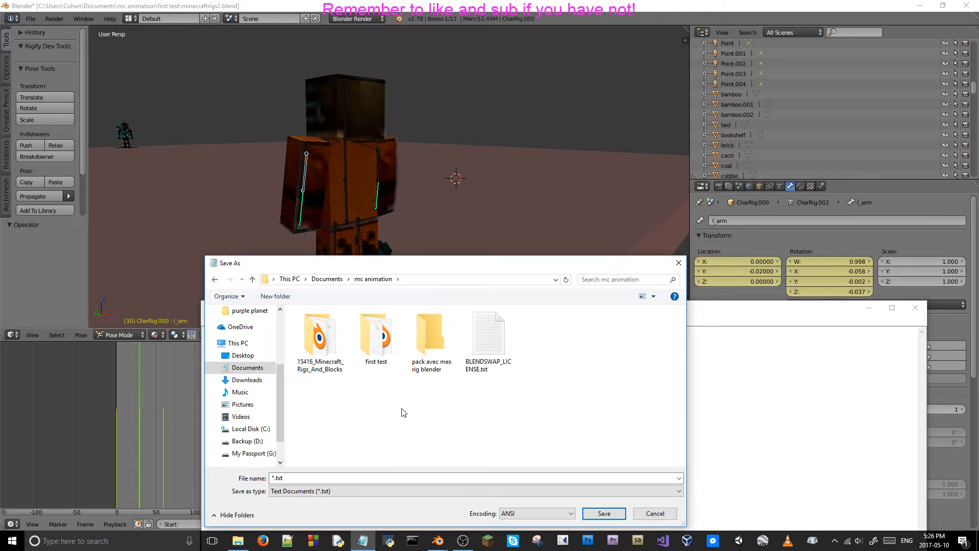
pyautogui.doubleClick(376, 352)
pyautogui.click(313, 478)
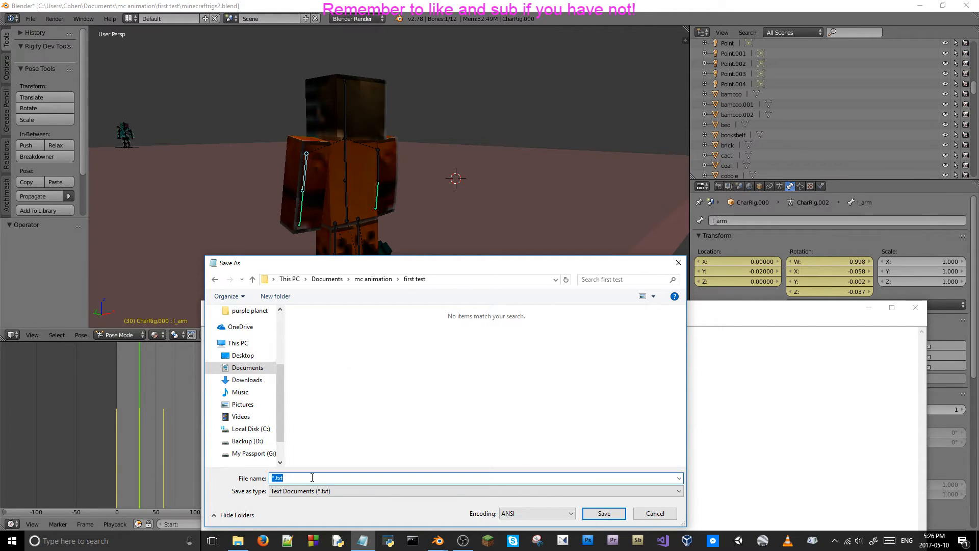
pyautogui.write('breath')
pyautogui.click(604, 513)
# Close Notepad and save the Blender scene over minecraftrigs2.blend.
pyautogui.click(915, 308)
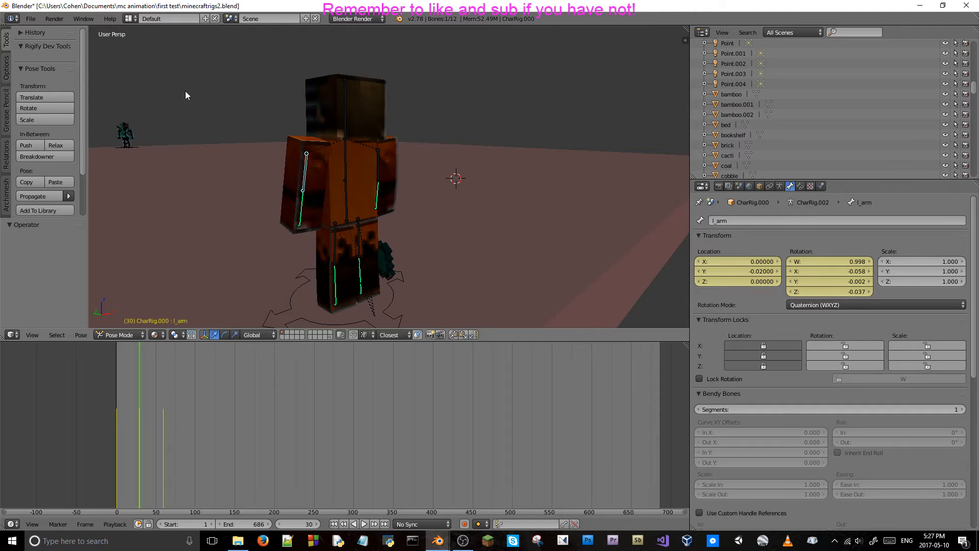
pyautogui.hotkey('ctrl', 's')
pyautogui.click(254, 128)
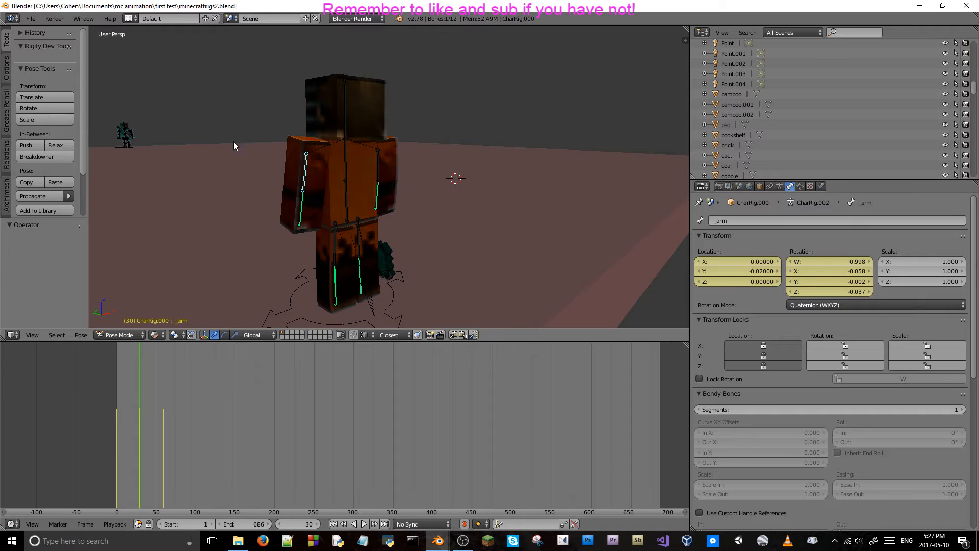
# Review the orange character's breathing between frames 30 and 60, including through the scene camera.
pyautogui.press('Right')
pyautogui.press('Right')
pyautogui.press('Right')
pyautogui.press('Right')
pyautogui.press('Right')
pyautogui.press('Right')
pyautogui.press('Right')
pyautogui.press('Right')
pyautogui.press('Right')
pyautogui.press('Right')
pyautogui.press('Right')
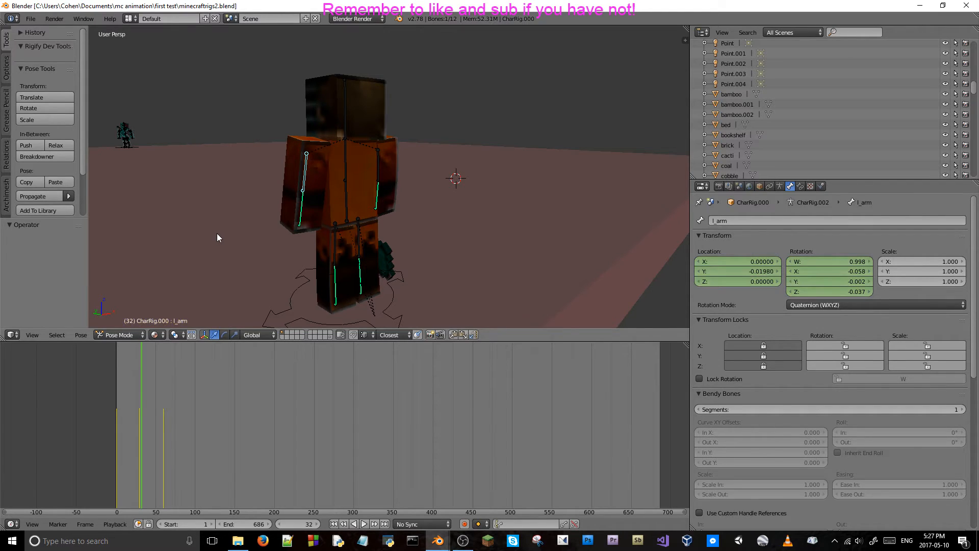
pyautogui.press('Right')
pyautogui.press('Right')
pyautogui.press('Right')
pyautogui.press('Right')
pyautogui.press('Right')
pyautogui.press('Right')
pyautogui.press('Right')
pyautogui.press('Right')
pyautogui.press('Right')
pyautogui.press('Right')
pyautogui.press('Right')
pyautogui.press('Right')
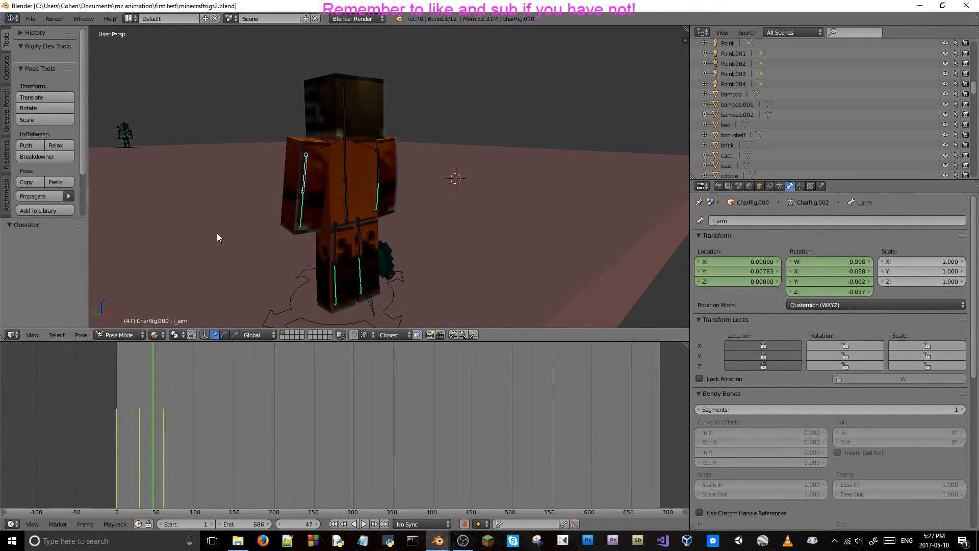
pyautogui.press('Right')
pyautogui.press('Right')
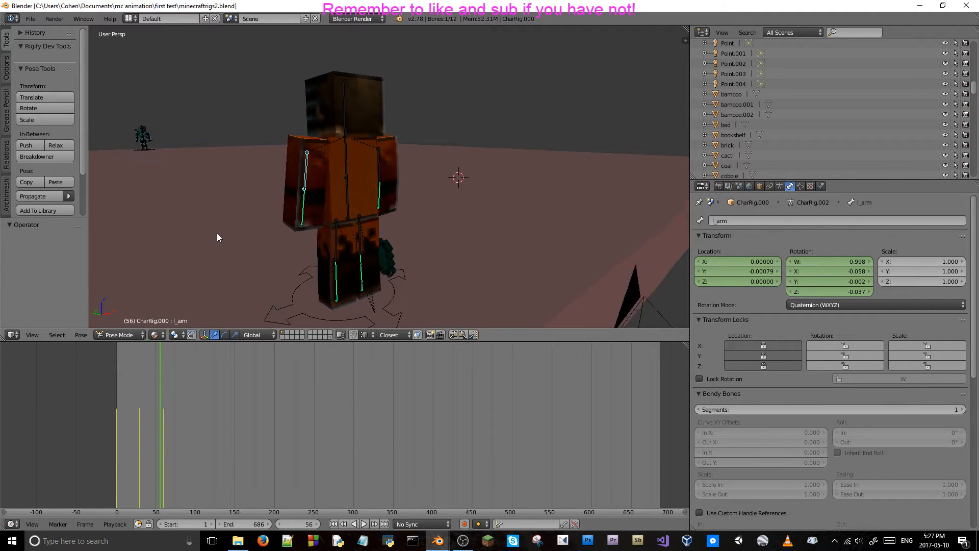
pyautogui.press('KP_0')
pyautogui.press('Right')
pyautogui.press('Right')
pyautogui.press('Right')
pyautogui.press('Right')
pyautogui.press('Right')
pyautogui.press('Right')
pyautogui.press('Right')
pyautogui.press('Right')
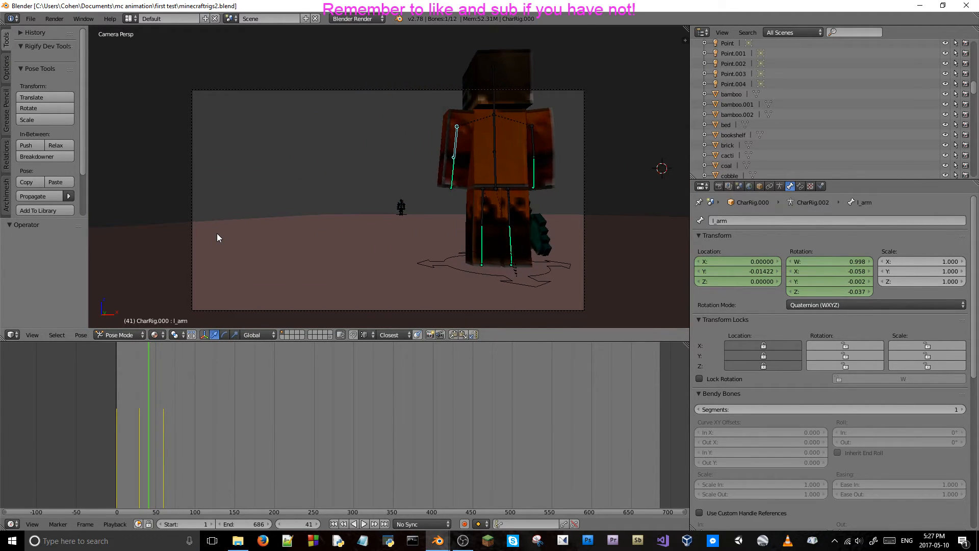
pyautogui.press('Left')
pyautogui.press('Left')
pyautogui.press('Left')
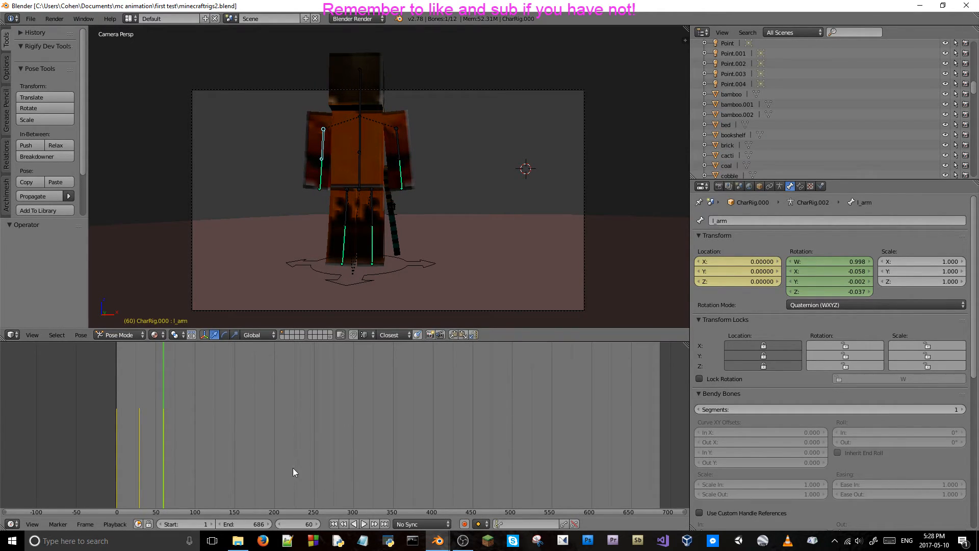
# Try a Y location of 0.02 for the left upper arm bone at frame 90 and compare it with earlier frames.
pyautogui.click(288, 522)
pyautogui.write('90')
pyautogui.press('Return')
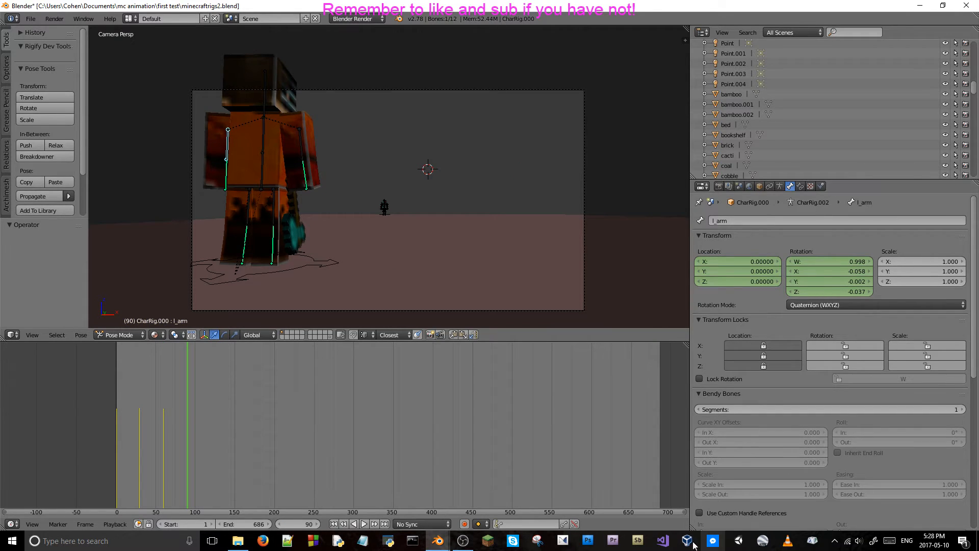
pyautogui.click(745, 271)
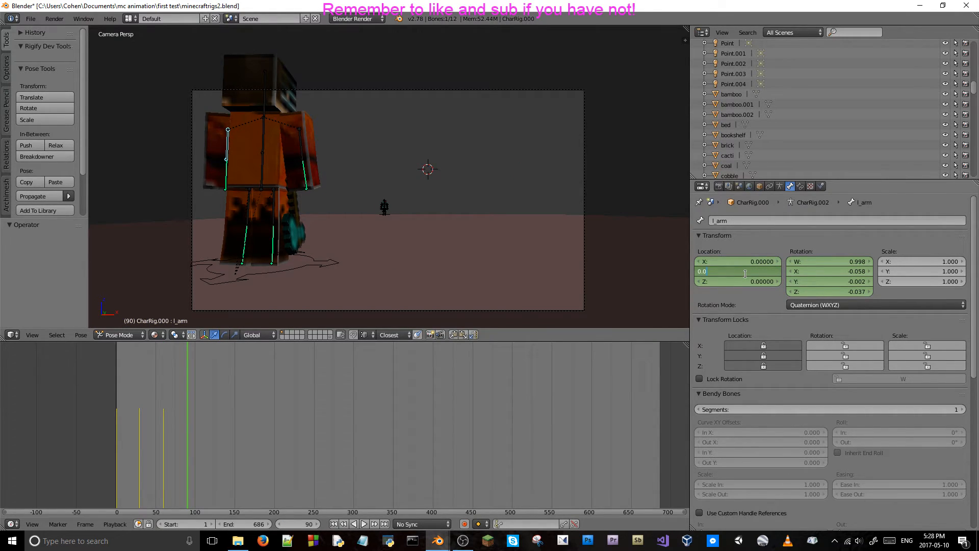
pyautogui.press('Return')
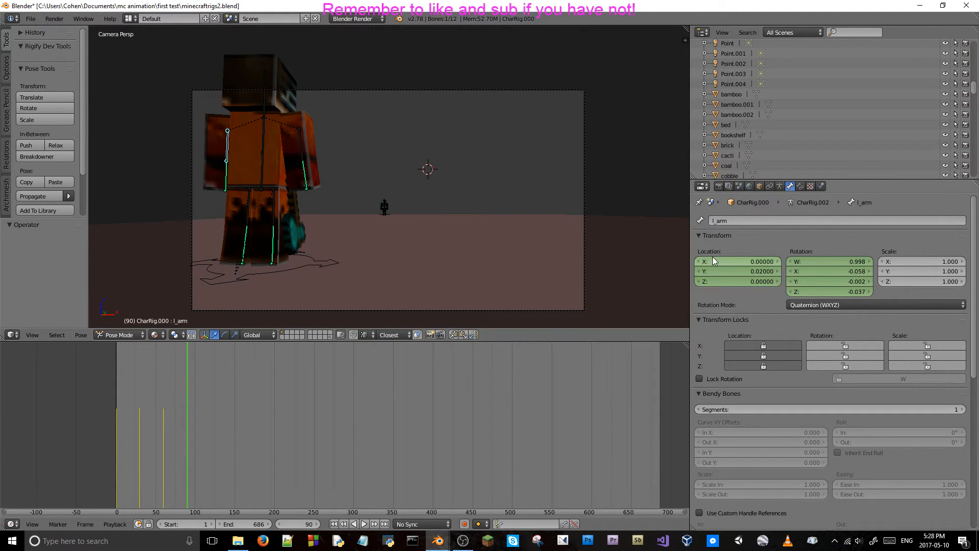
pyautogui.press('Left')
pyautogui.press('Left')
pyautogui.press('Left')
pyautogui.press('Left')
pyautogui.press('Left')
pyautogui.press('Left')
pyautogui.press('Left')
pyautogui.press('Left')
pyautogui.press('Left')
pyautogui.press('Left')
pyautogui.press('Left')
pyautogui.press('Left')
pyautogui.press('Left')
pyautogui.press('Left')
pyautogui.press('Left')
pyautogui.press('Left')
pyautogui.press('Left')
pyautogui.press('Left')
pyautogui.press('Left')
pyautogui.press('Left')
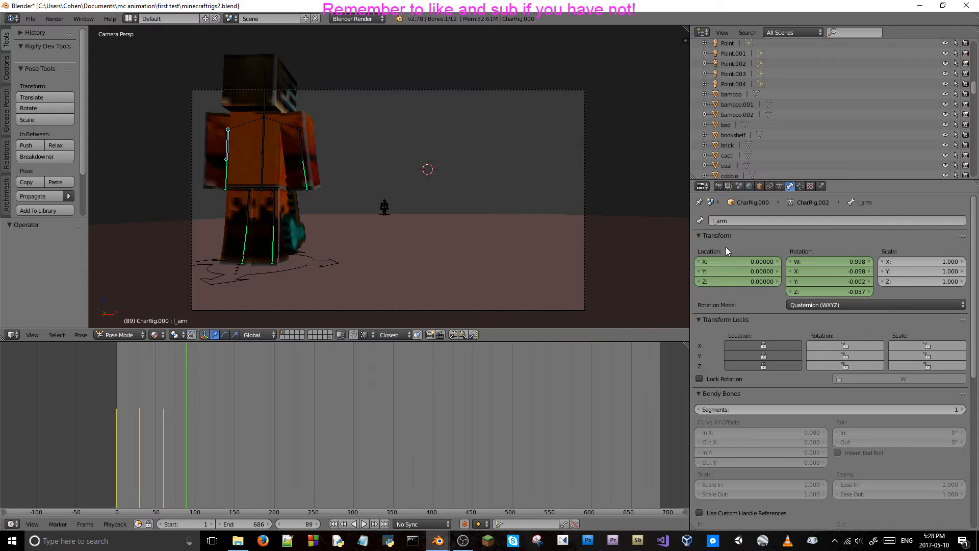
pyautogui.press('Right')
pyautogui.press('Right')
pyautogui.press('Right')
pyautogui.press('Right')
pyautogui.press('Right')
pyautogui.press('Right')
pyautogui.press('Right')
pyautogui.press('Right')
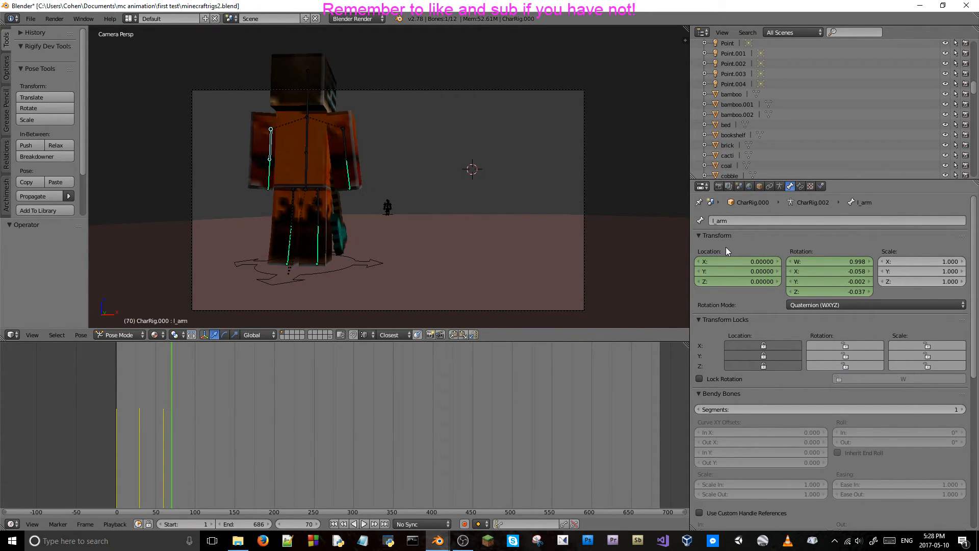
# Go back to frame 90 and set the left upper arm bone's Y location to -0.02.
pyautogui.click(303, 524)
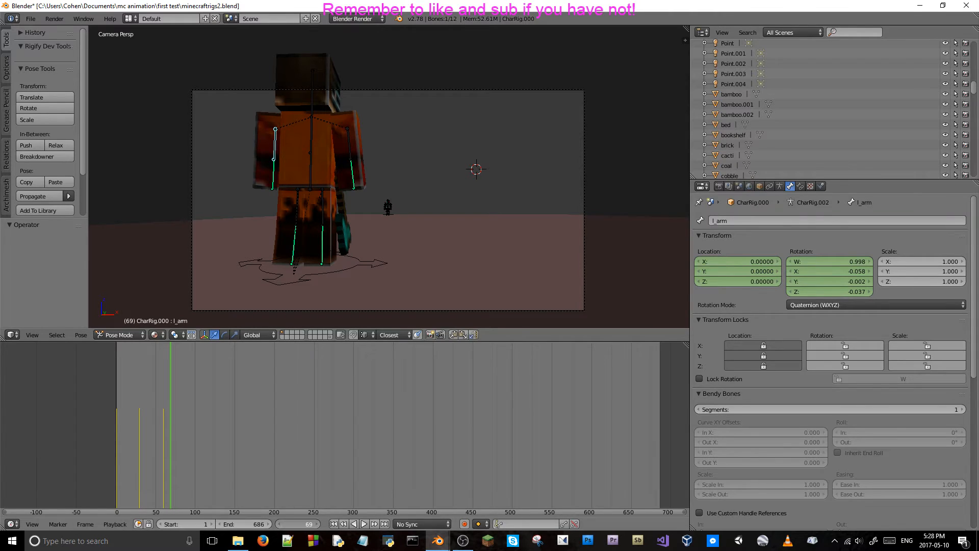
pyautogui.write('90')
pyautogui.press('Return')
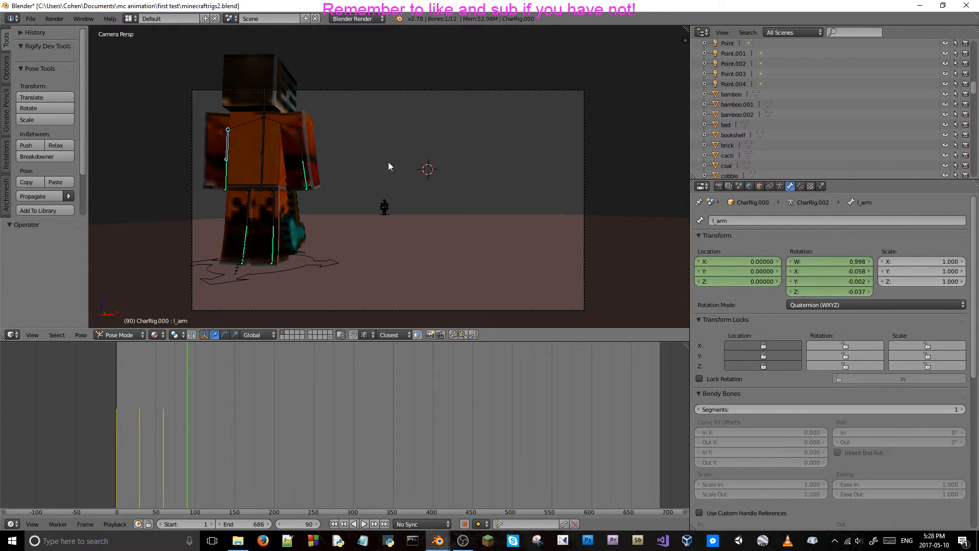
pyautogui.click(748, 271)
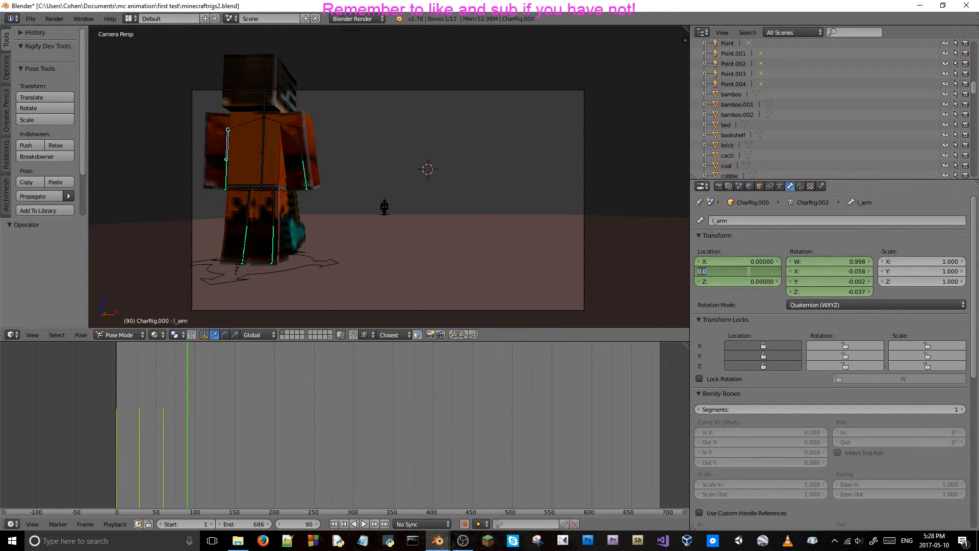
pyautogui.press('BackSpace')
pyautogui.write('-0.02')
pyautogui.press('Return')
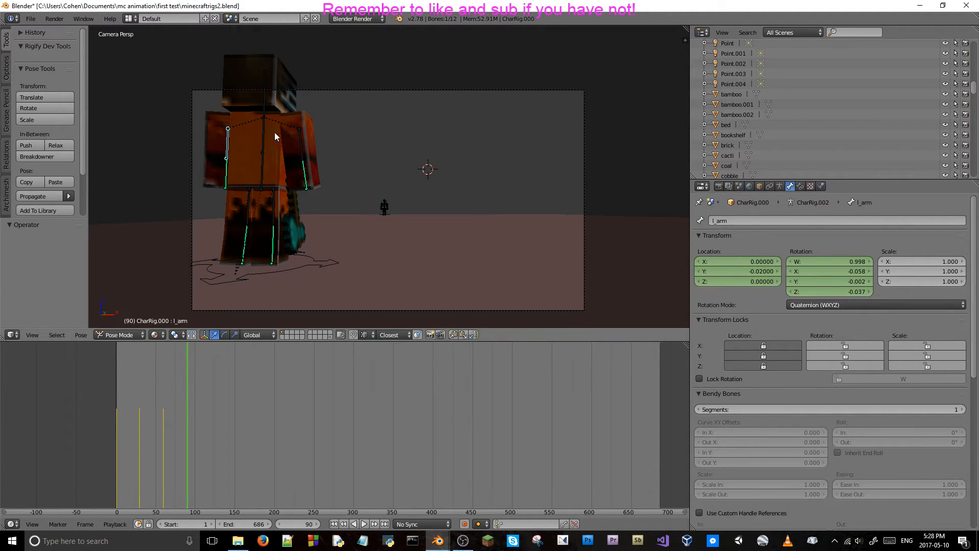
# Edit the right upper arm bone's Y location at frame 90.
pyautogui.rightClick(298, 135)
pyautogui.click(748, 271)
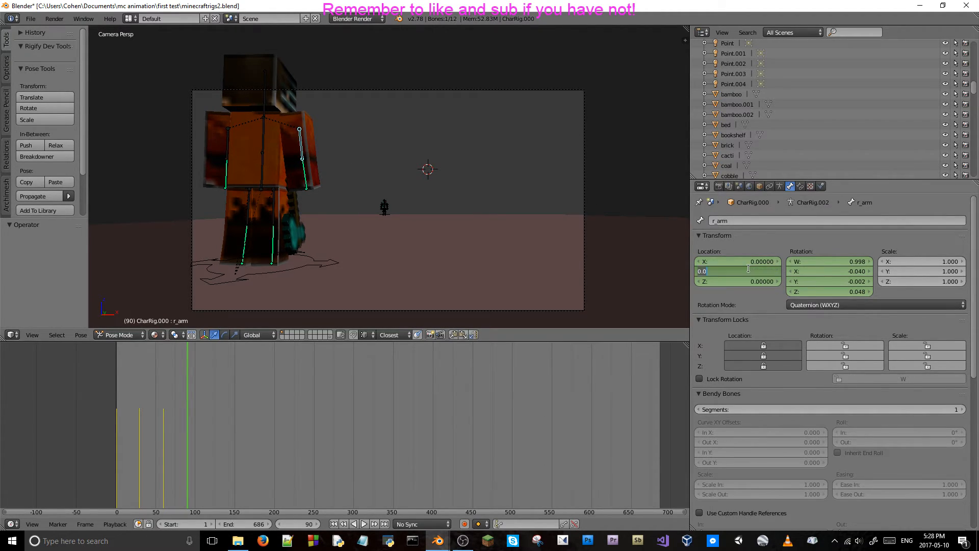
pyautogui.press('BackSpace')
pyautogui.press('Return')
# Set the body bone's X rotation to 0.024, consulting the back value in the breath.txt note.
pyautogui.rightClick(264, 132)
pyautogui.doubleClick(840, 272)
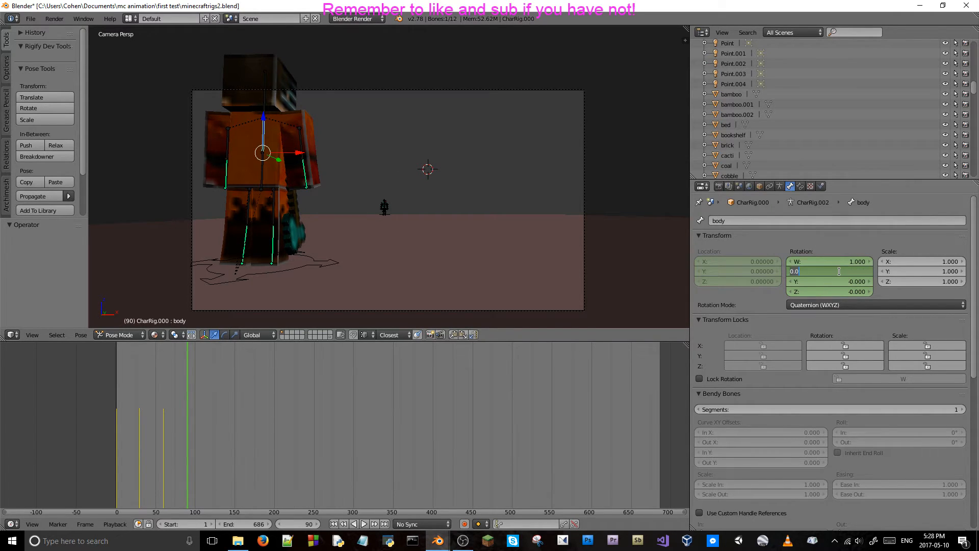
pyautogui.click(361, 541)
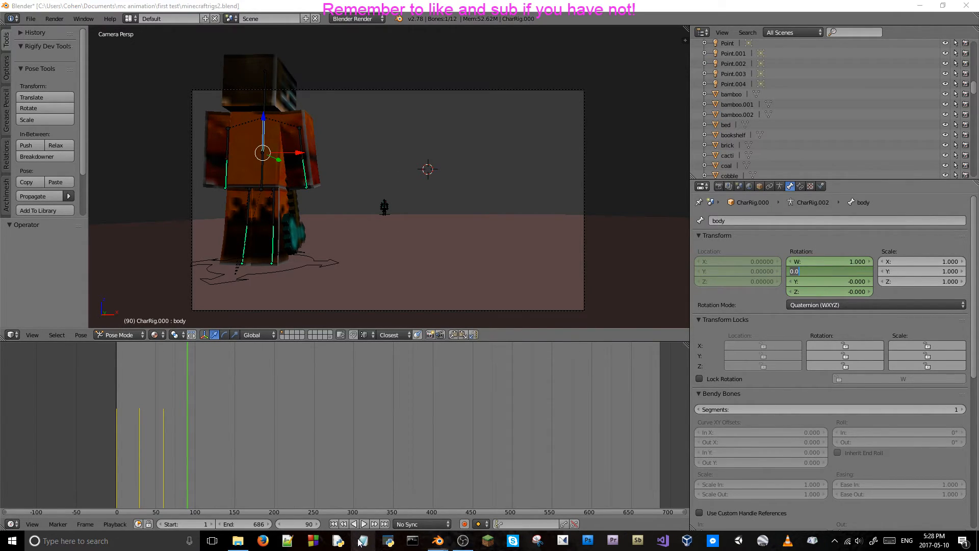
pyautogui.click(357, 301)
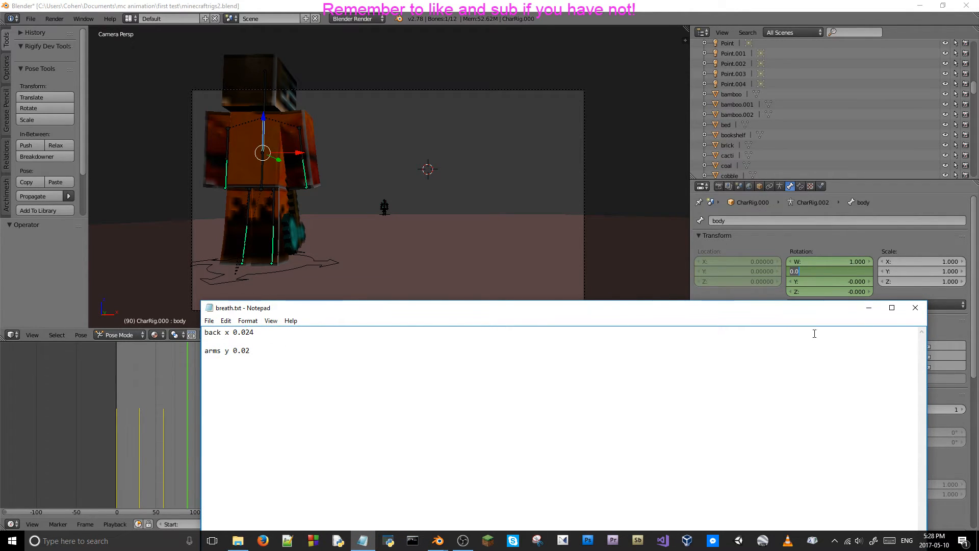
pyautogui.click(915, 308)
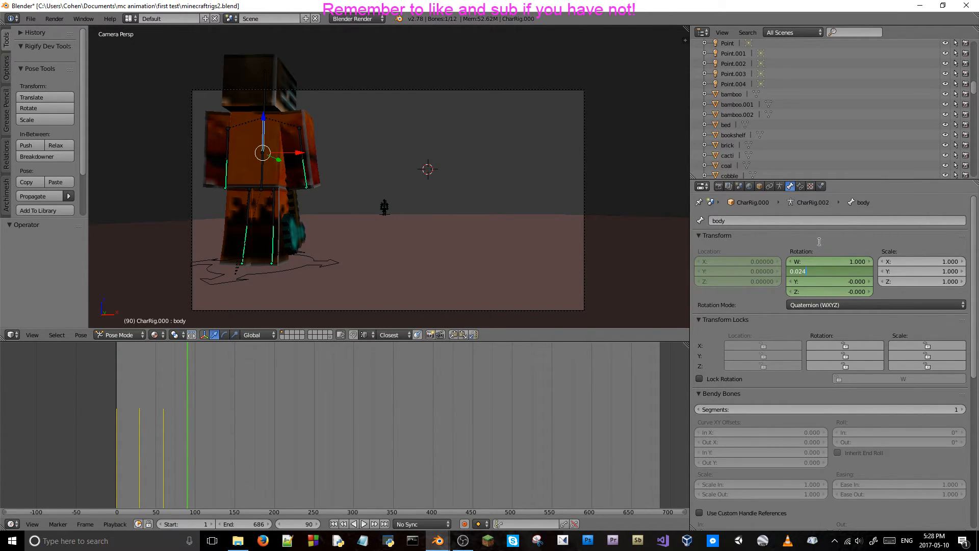
pyautogui.press('Return')
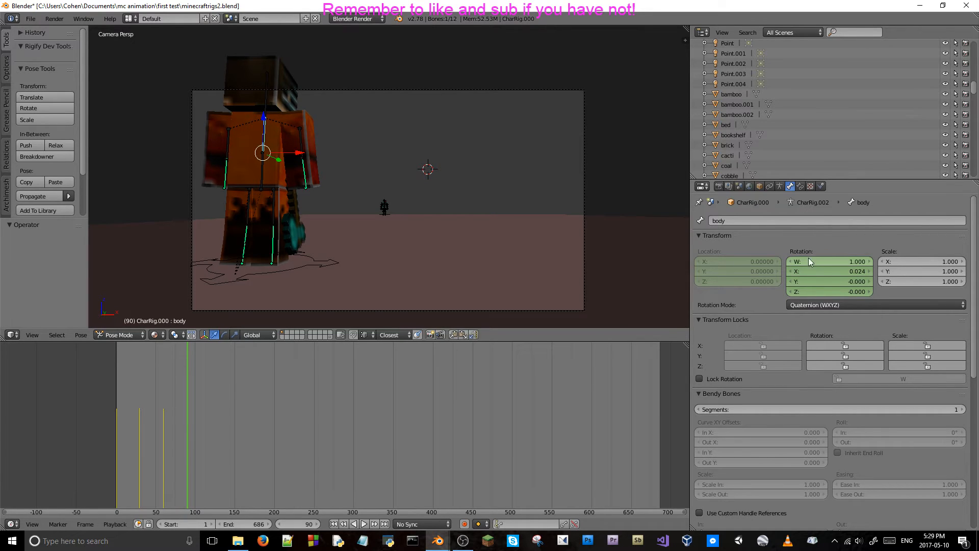
# Flip the sign of the body bone's X rotation, making it -0.024.
pyautogui.click(810, 270)
pyautogui.click(792, 272)
pyautogui.write('-')
pyautogui.press('Return')
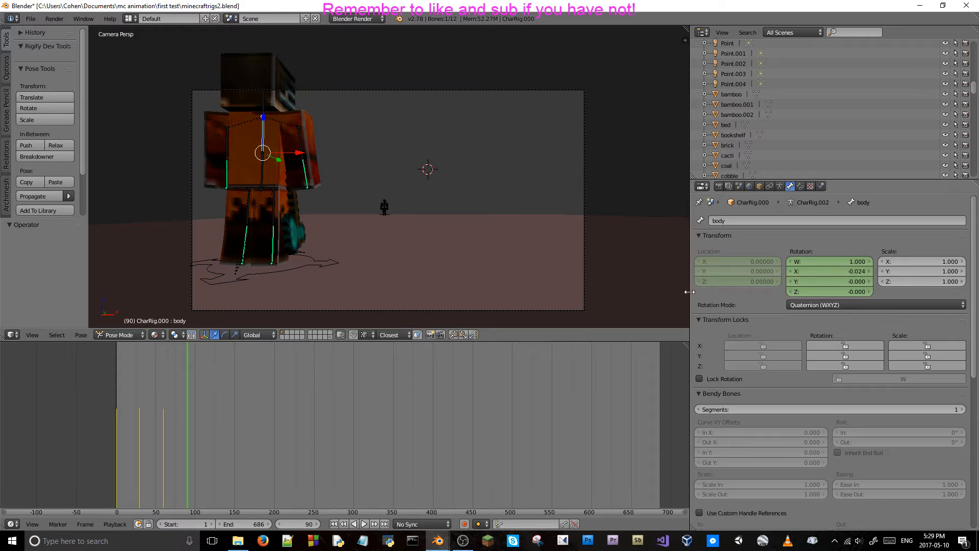
# Check the body rotation at frame 23, reopen breath.txt, correct its values to "back x -0.024" and "arms y -0.02", and close it.
pyautogui.click(135, 411)
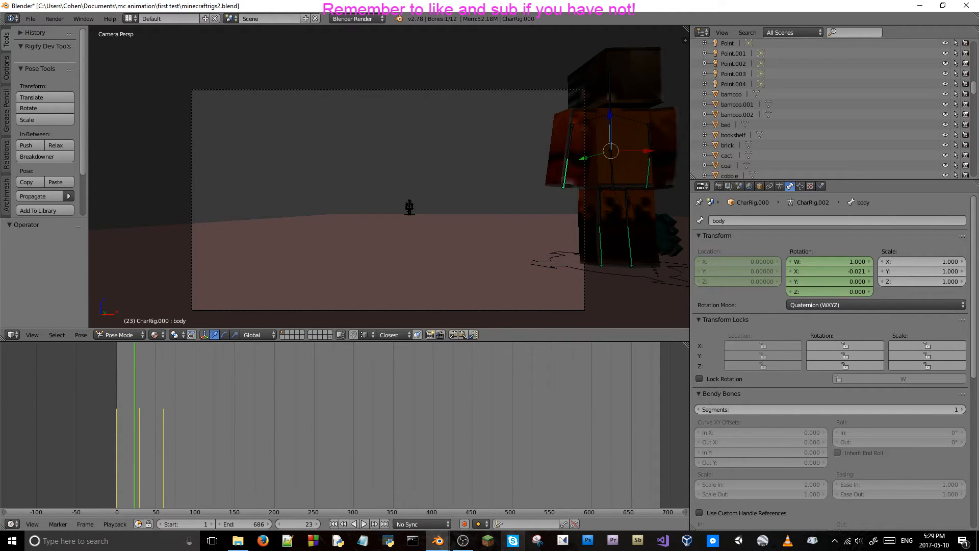
pyautogui.rightClick(362, 540)
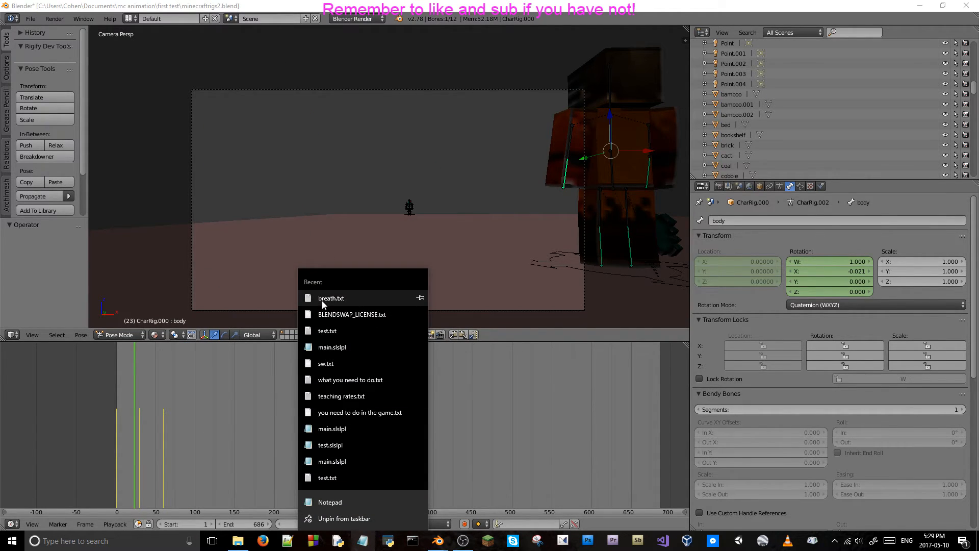
pyautogui.click(324, 297)
pyautogui.click(234, 350)
pyautogui.write('-0.02')
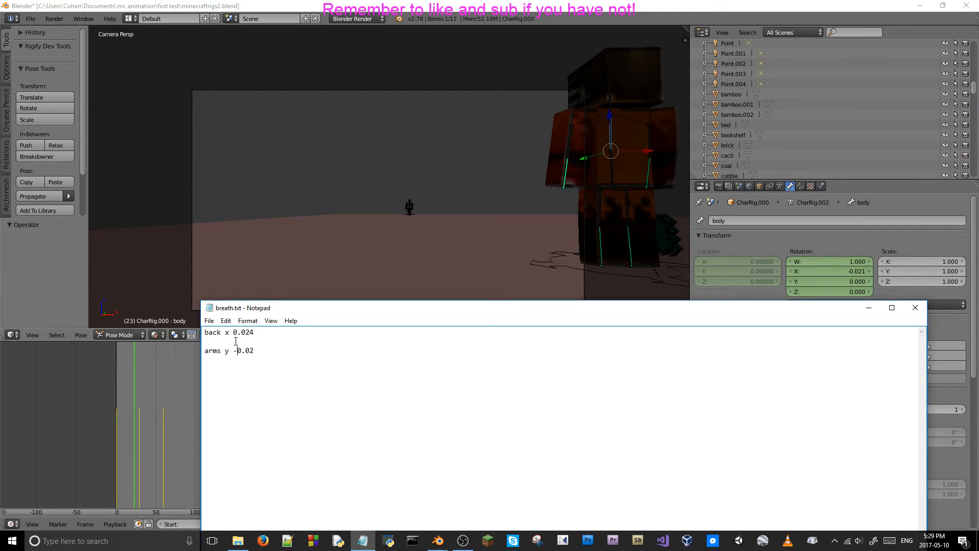
pyautogui.click(232, 332)
pyautogui.write('-')
pyautogui.click(914, 308)
# Play the animation, go to frame 90, and set the body bone's X rotation to -0.024.
pyautogui.hotkey('alt', 'a')
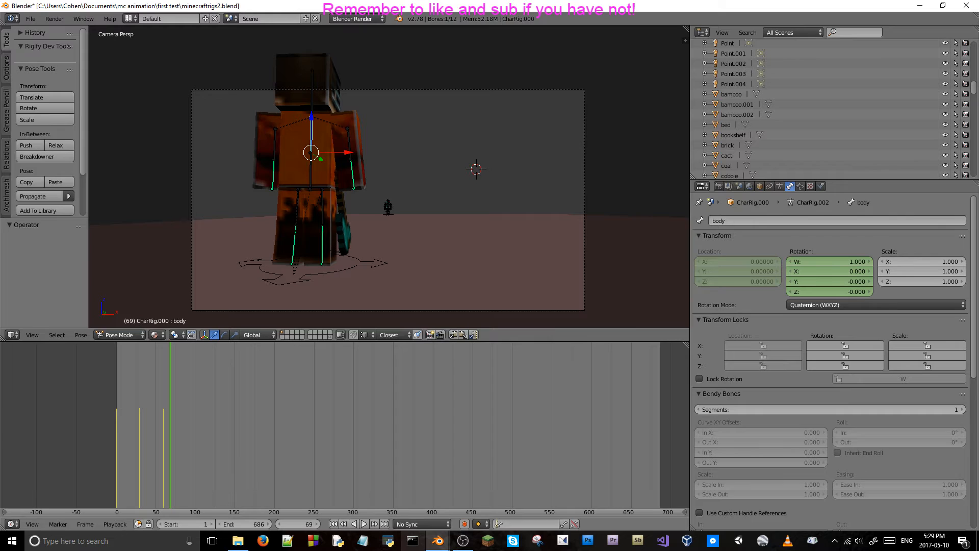
pyautogui.write('90')
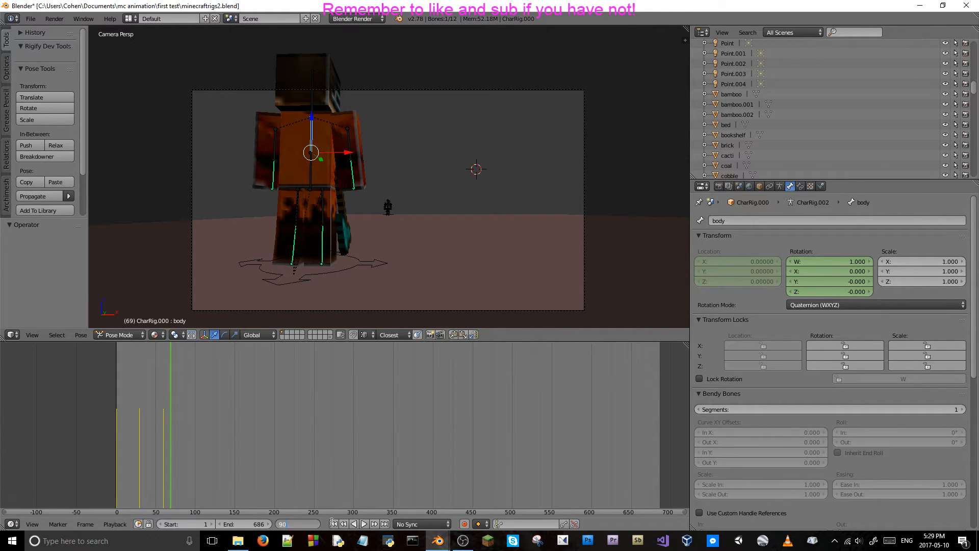
pyautogui.press('Return')
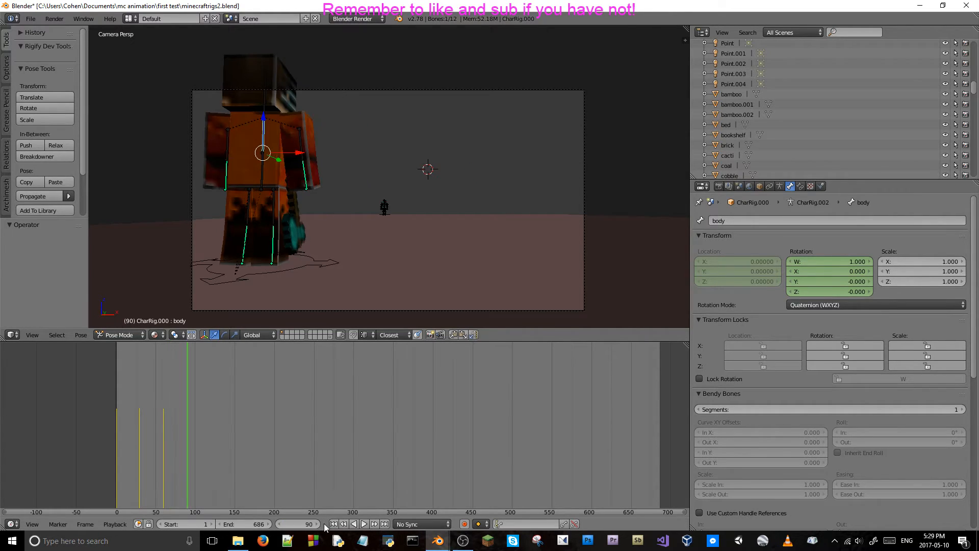
pyautogui.click(828, 270)
pyautogui.press('BackSpace')
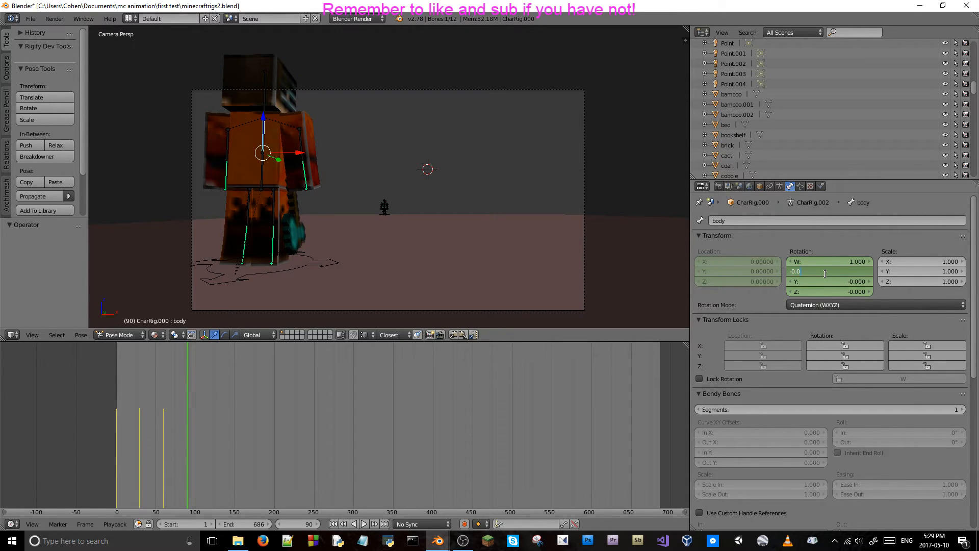
pyautogui.write('24')
pyautogui.press('Return')
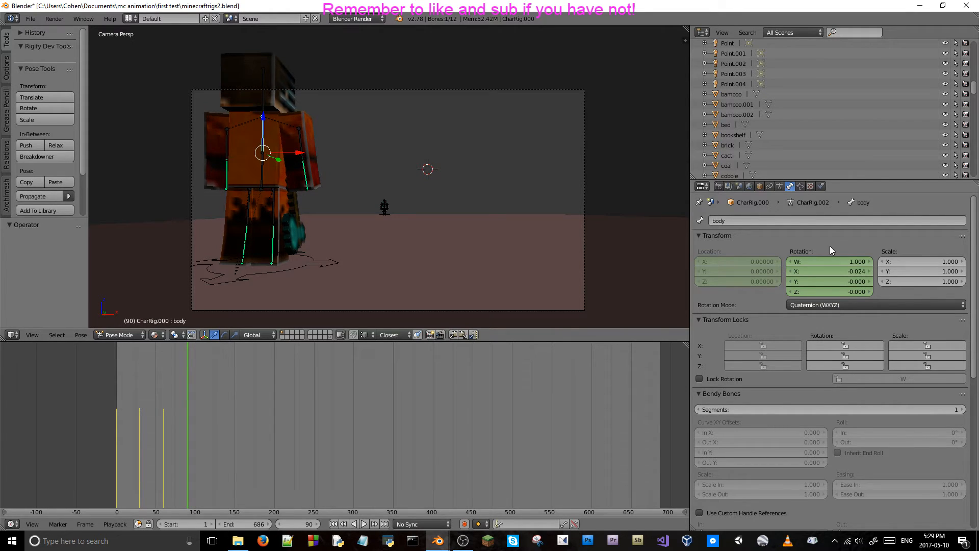
# Select the left upper arm bone and set its Y location to -0.02 at frame 90.
pyautogui.rightClick(231, 140)
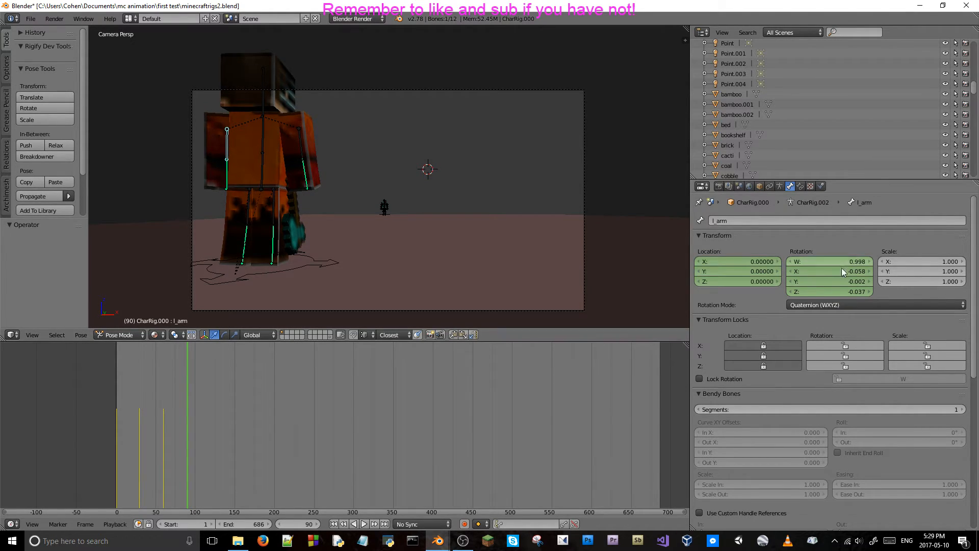
pyautogui.click(745, 270)
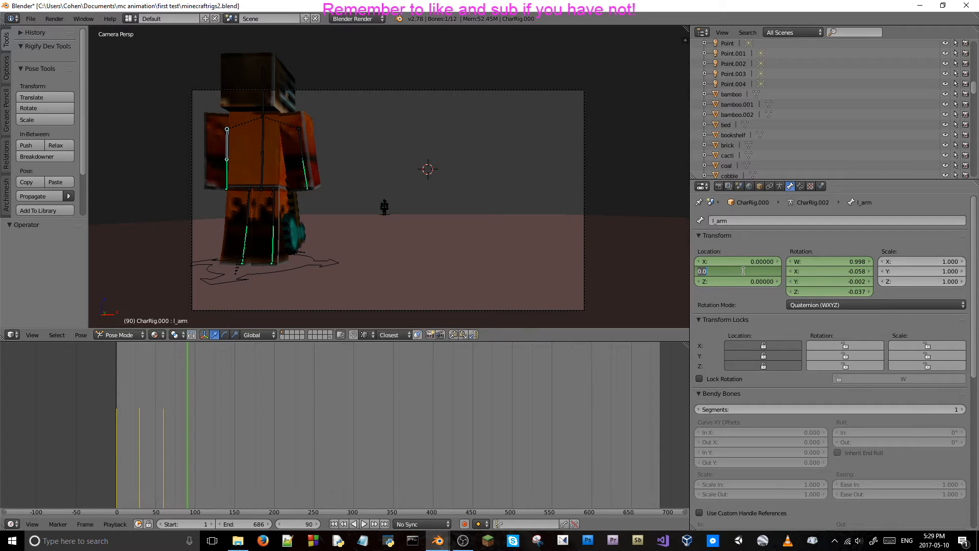
pyautogui.press('Left')
pyautogui.write('-')
pyautogui.press('Return')
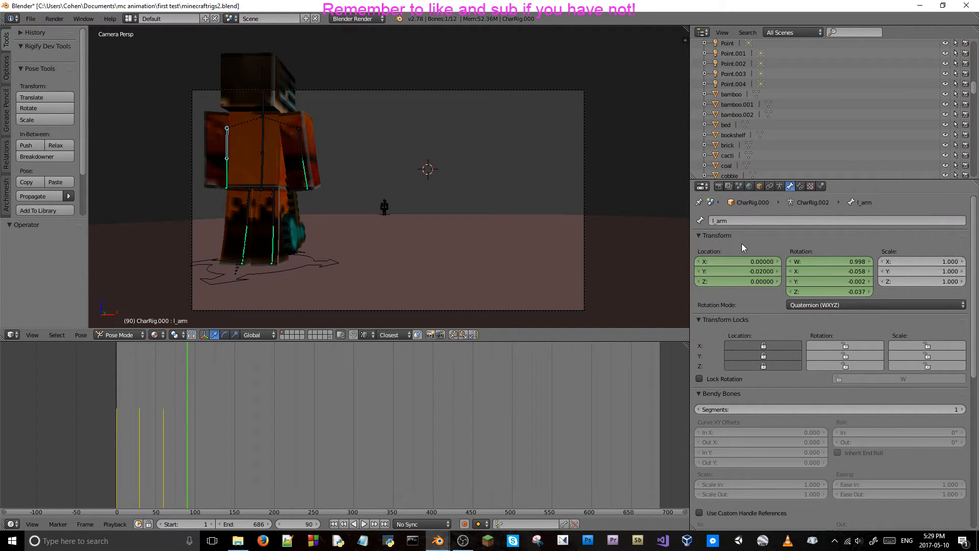
# Select the right upper arm bone and set its Y location to -0.02 at frame 90.
pyautogui.rightClick(299, 137)
pyautogui.doubleClick(730, 269)
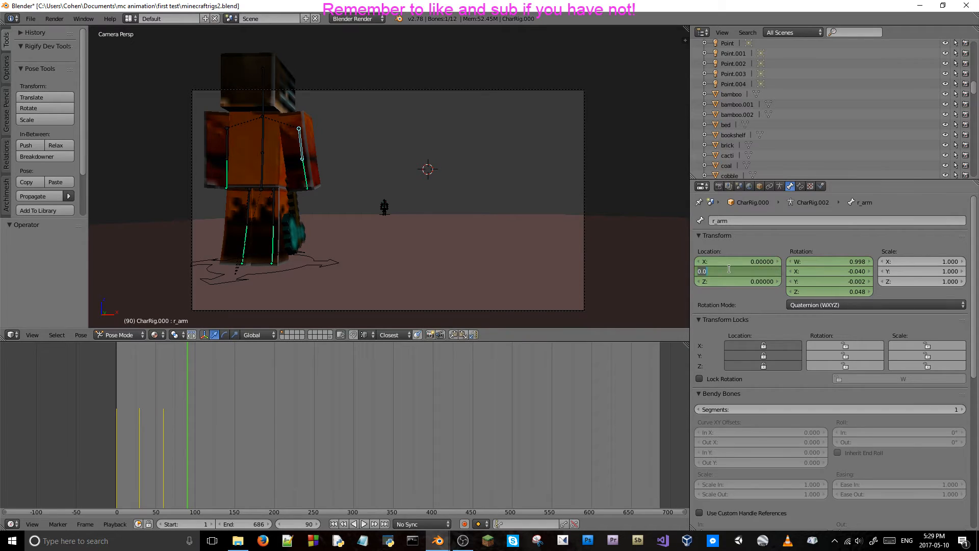
pyautogui.write('-0')
pyautogui.press('Return')
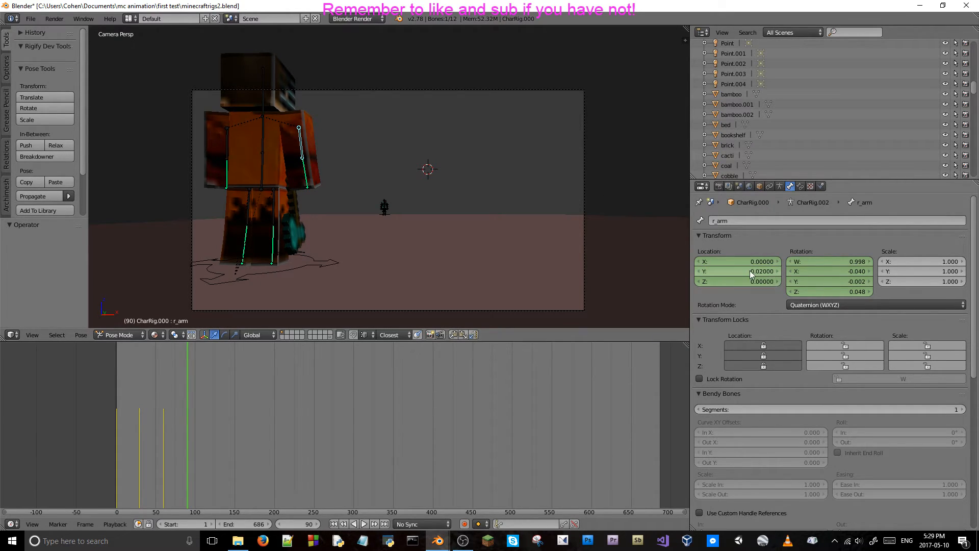
# Keyframe the locations of both upper arm bones and the body bone's rotation at frame 90.
pyautogui.press('i')
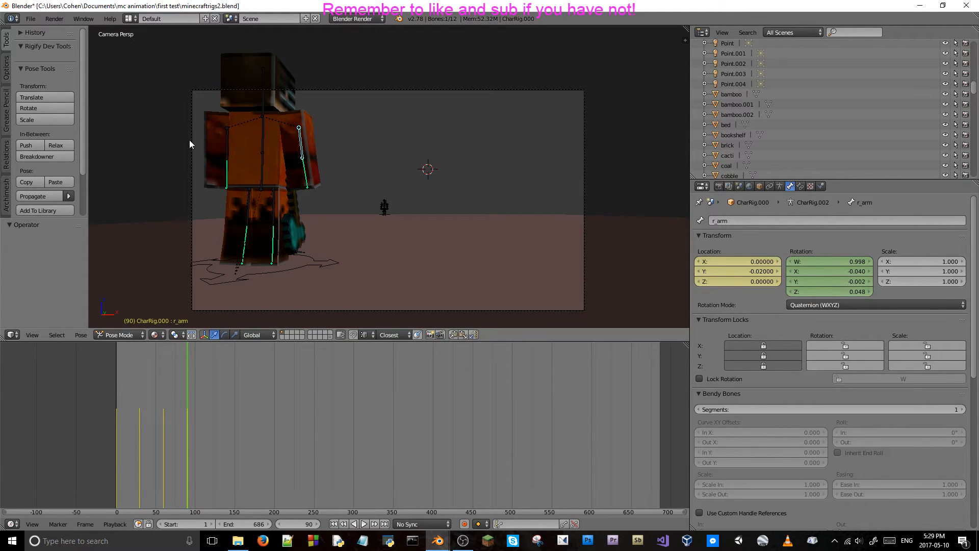
pyautogui.rightClick(227, 131)
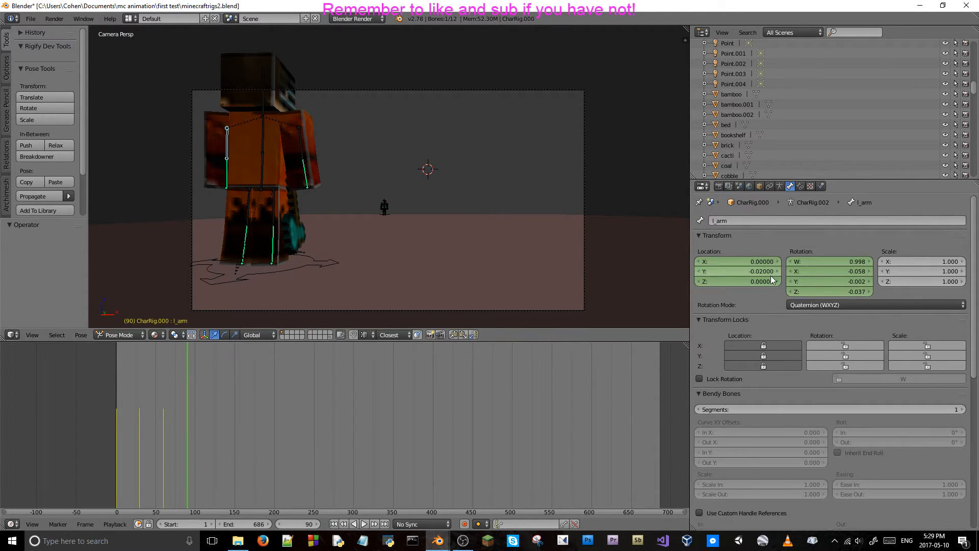
pyautogui.press('i')
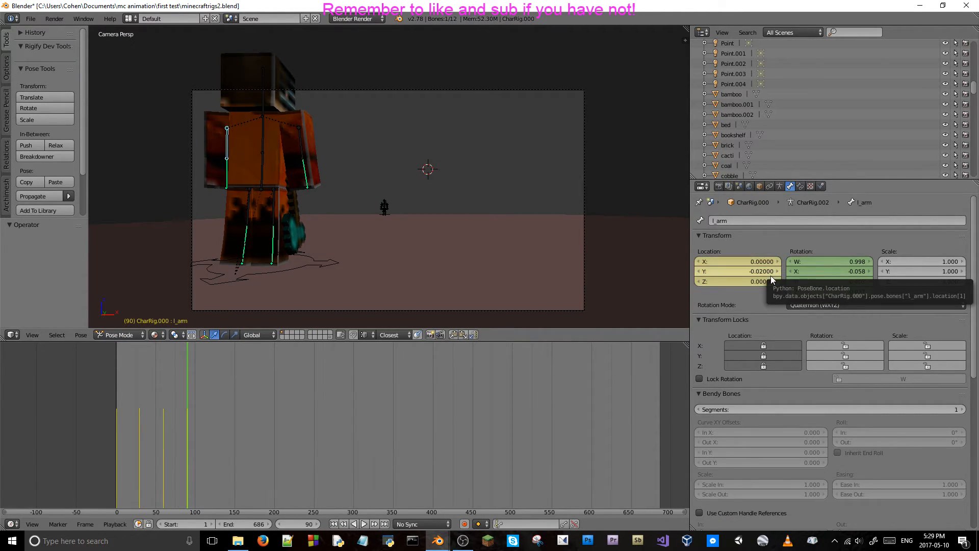
pyautogui.rightClick(261, 132)
pyautogui.press('i')
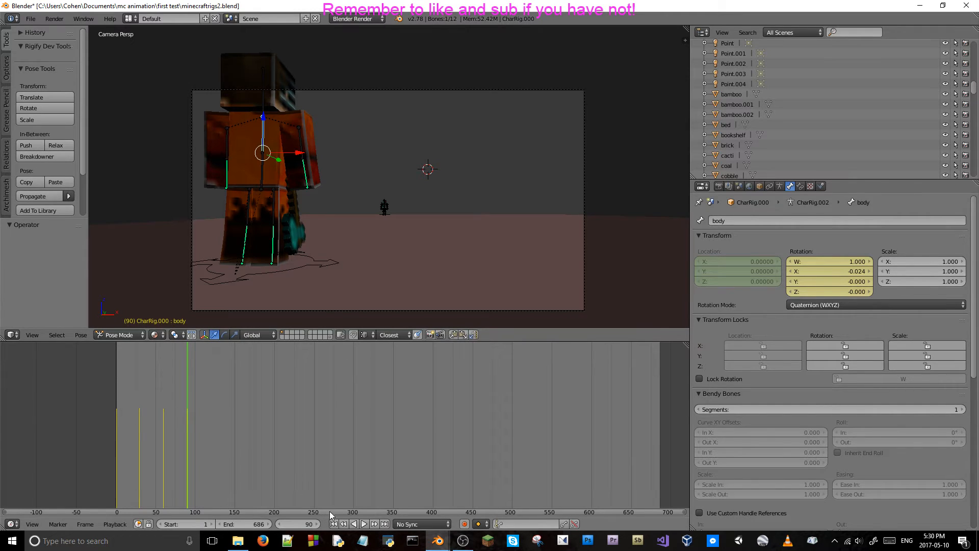
# Advance 30 frames to frame 120, set the body bone's X rotation to 0, and keyframe the rotation.
pyautogui.click(297, 525)
pyautogui.write('+30')
pyautogui.press('Return')
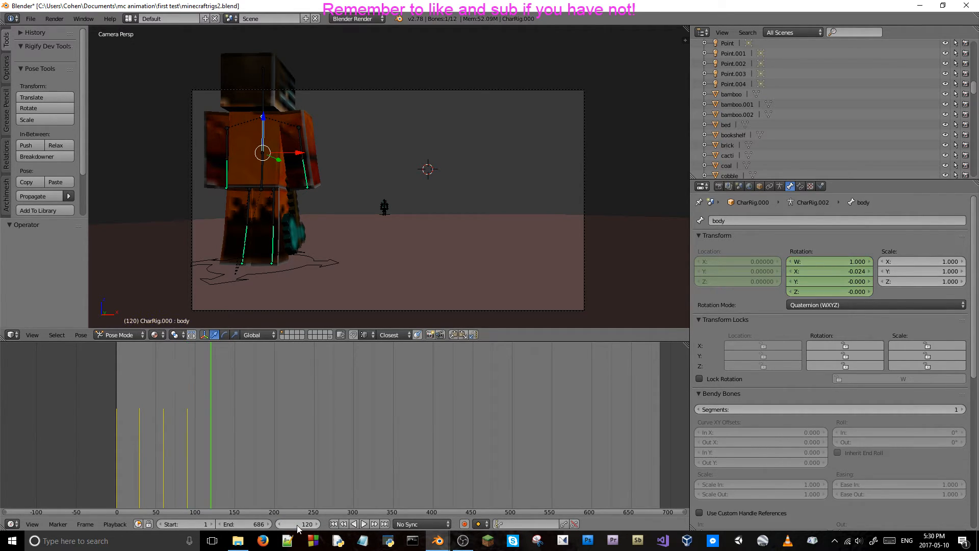
pyautogui.click(816, 271)
pyautogui.write('0')
pyautogui.press('Return')
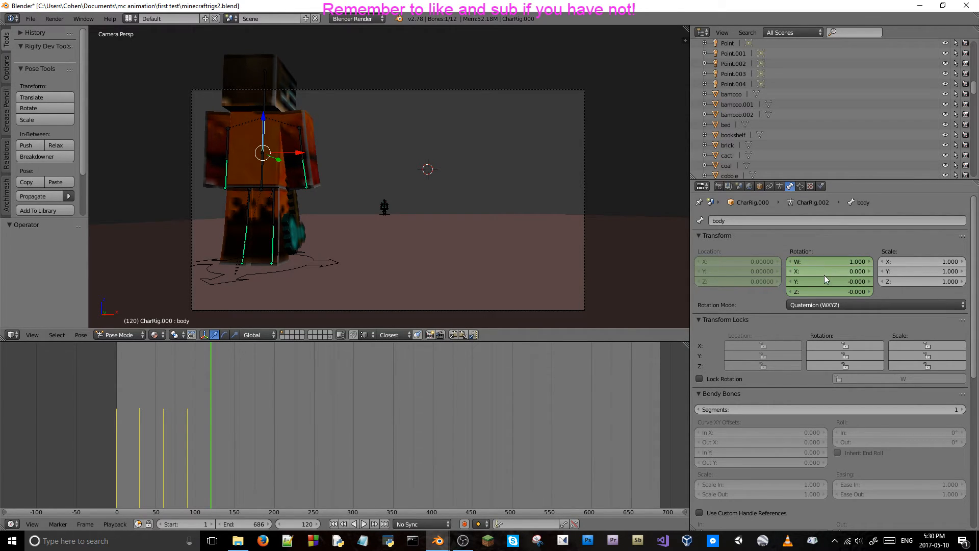
pyautogui.press('i')
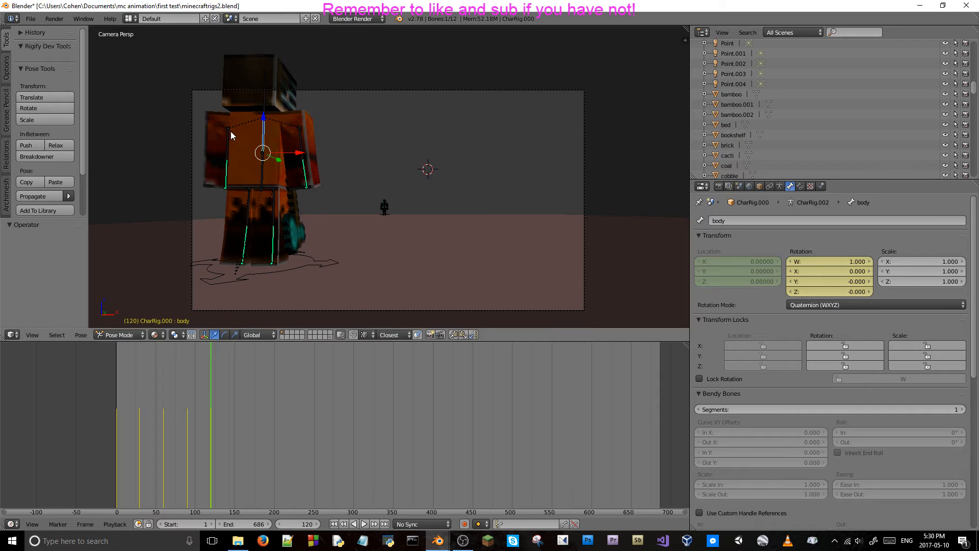
# Set the left upper arm bone's Y location to 0 and keyframe its location at frame 120.
pyautogui.rightClick(229, 147)
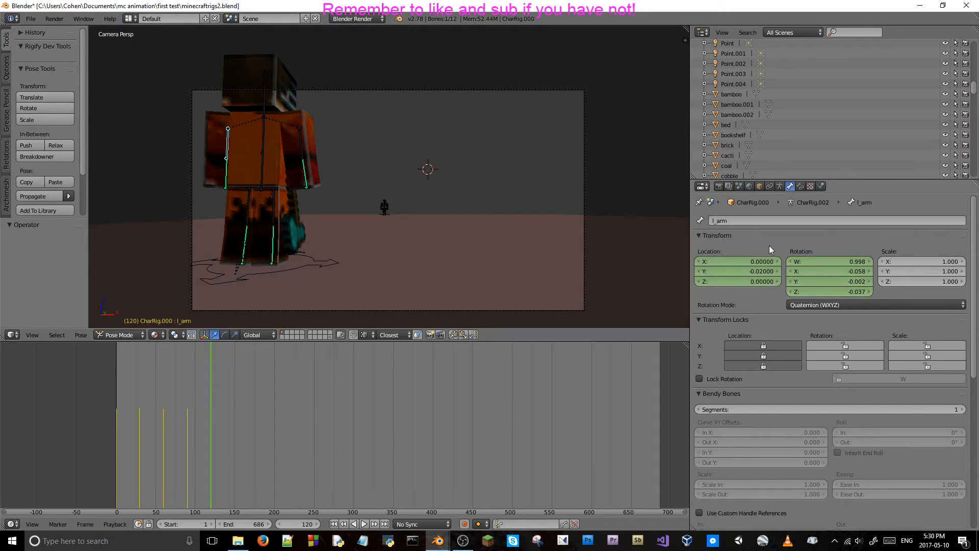
pyautogui.click(754, 269)
pyautogui.write('0')
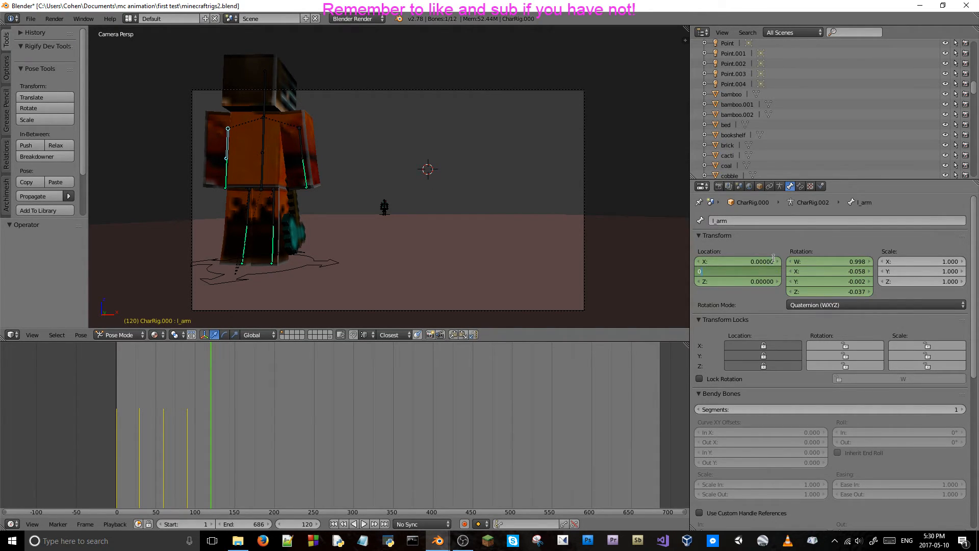
pyautogui.press('Return')
pyautogui.press('i')
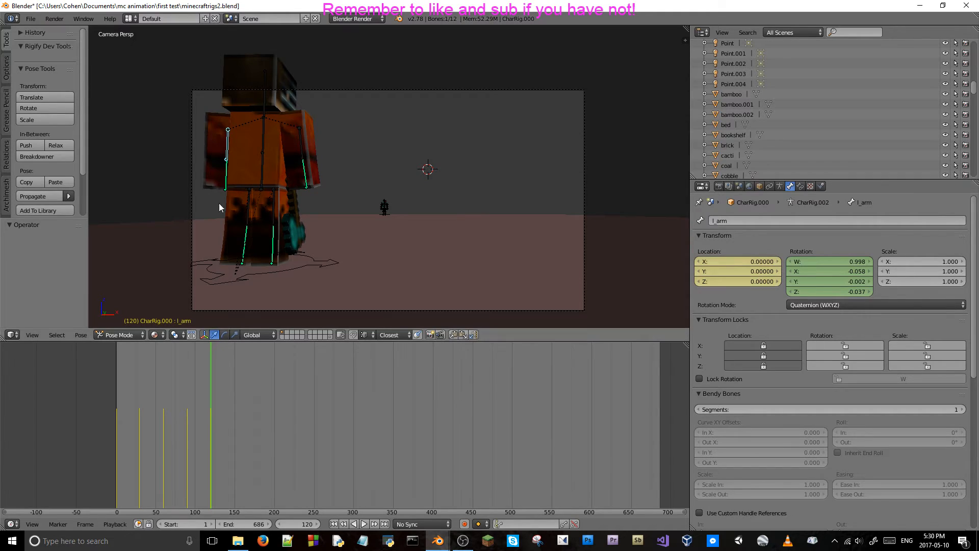
# Set the right upper arm bone's Y location to 0 and keyframe its location at frame 120.
pyautogui.rightClick(298, 140)
pyautogui.click(745, 271)
pyautogui.write('0')
pyautogui.press('Return')
pyautogui.press('i')
# Check the arm and body keyframes, then step back to about frame 31 and forward to 120 to review the breathing motion.
pyautogui.rightClick(228, 145)
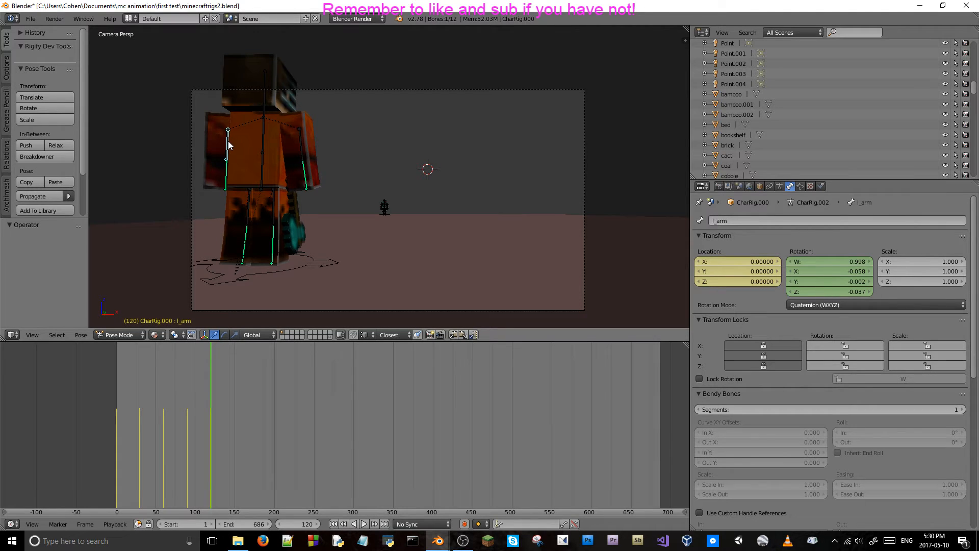
pyautogui.rightClick(264, 148)
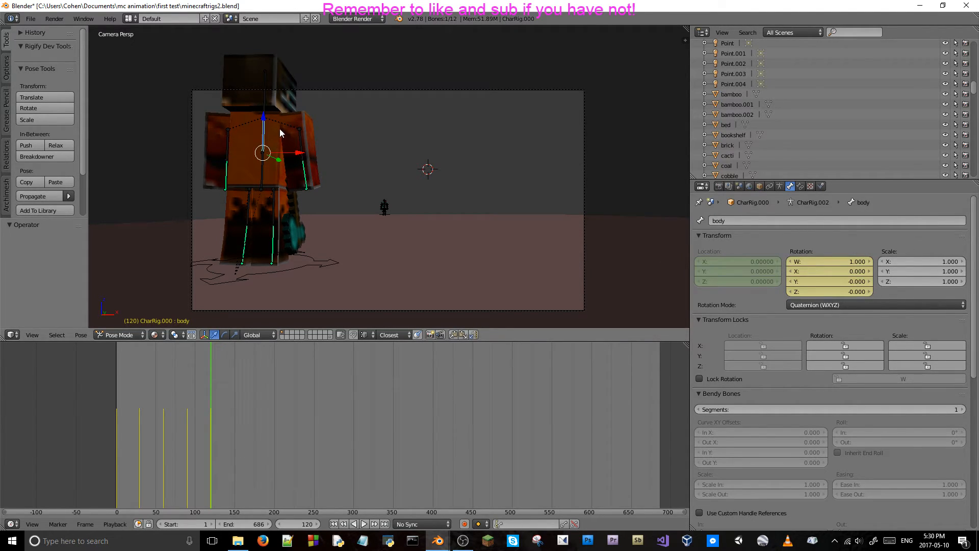
pyautogui.rightClick(300, 133)
pyautogui.press('Left')
pyautogui.press('Left')
pyautogui.press('Left')
pyautogui.press('Left')
pyautogui.press('Left')
pyautogui.press('Left')
pyautogui.press('Left')
pyautogui.press('Left')
pyautogui.press('Left')
pyautogui.press('Left')
pyautogui.press('Left')
pyautogui.press('Left')
pyautogui.press('Left')
pyautogui.press('Left')
pyautogui.press('Left')
pyautogui.press('Left')
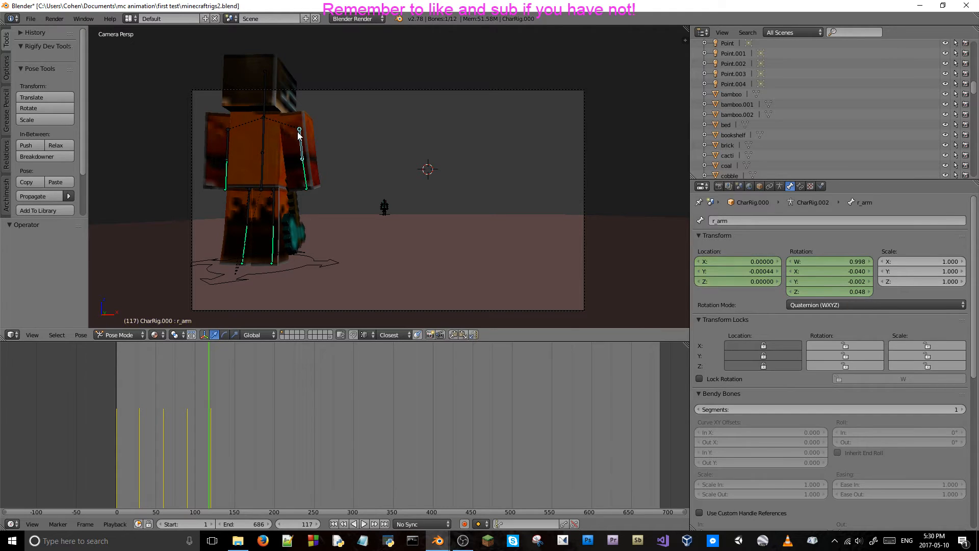
pyautogui.press('Left')
pyautogui.press('Left')
pyautogui.press('Left')
pyautogui.press('Left')
pyautogui.press('Left')
pyautogui.press('Left')
pyautogui.press('Left')
pyautogui.press('Left')
pyautogui.press('Left')
pyautogui.press('Left')
pyautogui.press('Left')
pyautogui.press('Left')
pyautogui.press('Left')
pyautogui.press('Left')
pyautogui.press('Left')
pyautogui.press('Left')
pyautogui.press('Left')
pyautogui.press('Left')
pyautogui.press('Left')
pyautogui.press('Left')
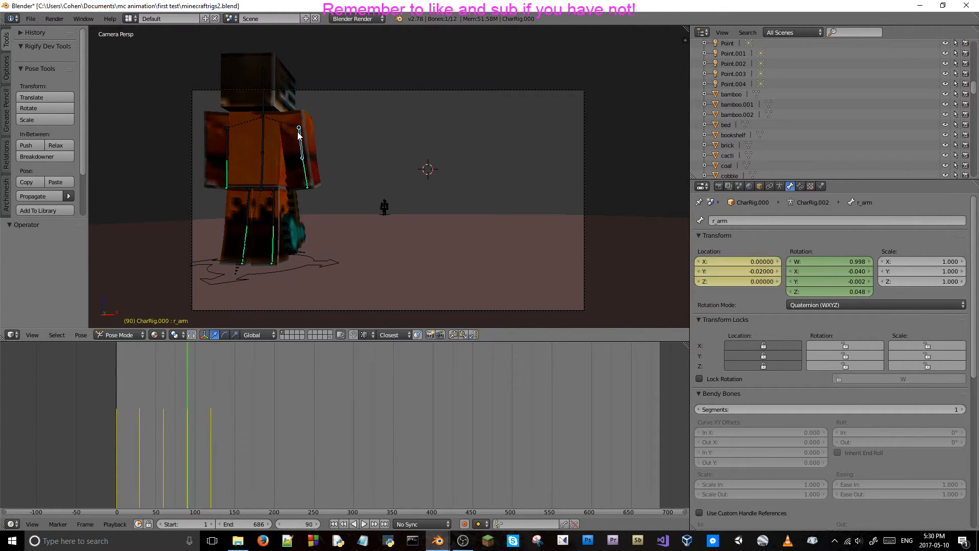
pyautogui.press('Left')
pyautogui.press('Left')
pyautogui.press('Left')
pyautogui.press('Left')
pyautogui.press('Left')
pyautogui.press('Left')
pyautogui.press('Left')
pyautogui.press('Left')
pyautogui.press('Left')
pyautogui.press('Left')
pyautogui.press('Left')
pyautogui.press('Left')
pyautogui.press('Left')
pyautogui.press('Left')
pyautogui.press('Left')
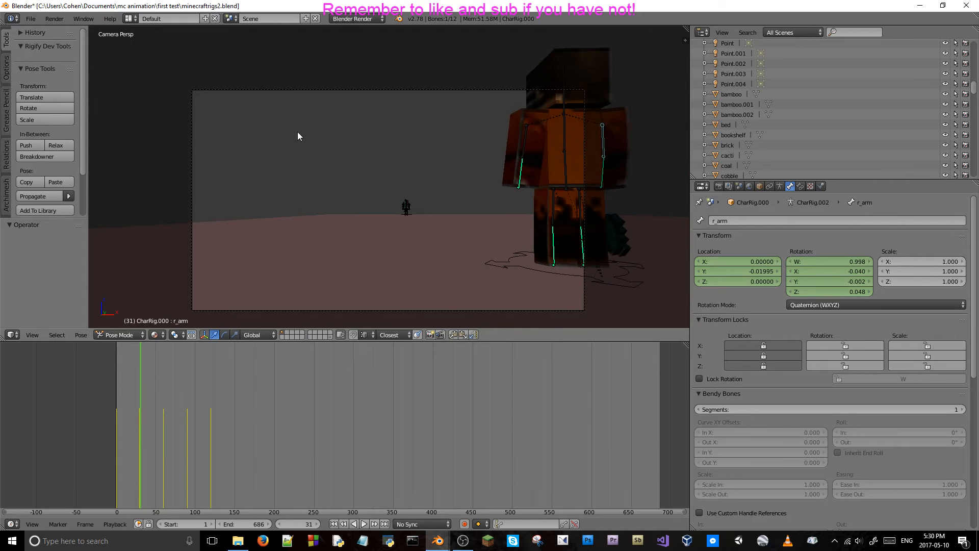
pyautogui.press('Right')
pyautogui.press('Right')
pyautogui.press('Right')
pyautogui.press('Right')
pyautogui.press('Right')
pyautogui.press('Right')
pyautogui.press('Right')
pyautogui.press('Right')
pyautogui.press('Right')
pyautogui.press('Right')
pyautogui.press('Right')
pyautogui.press('Right')
pyautogui.press('Right')
pyautogui.press('Right')
pyautogui.press('Right')
pyautogui.press('Right')
pyautogui.press('Right')
pyautogui.press('Right')
pyautogui.press('Right')
pyautogui.press('Right')
pyautogui.press('Right')
pyautogui.press('Right')
pyautogui.press('Right')
pyautogui.press('Right')
pyautogui.press('Right')
pyautogui.press('Right')
pyautogui.press('Right')
pyautogui.press('Right')
pyautogui.press('Right')
pyautogui.press('Right')
pyautogui.press('Right')
pyautogui.press('Right')
pyautogui.press('Right')
pyautogui.press('Right')
pyautogui.press('Right')
pyautogui.press('Right')
pyautogui.press('Right')
pyautogui.press('Right')
pyautogui.press('Right')
pyautogui.press('Right')
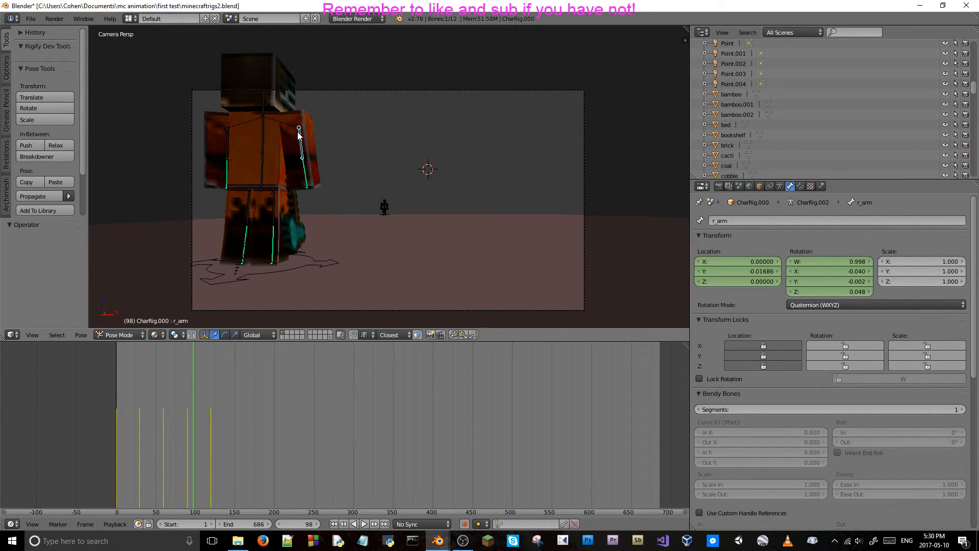
pyautogui.press('Right')
pyautogui.press('Right')
pyautogui.press('Right')
pyautogui.press('Right')
pyautogui.press('Right')
pyautogui.press('Right')
pyautogui.press('Right')
pyautogui.press('Right')
pyautogui.press('Right')
pyautogui.press('Right')
pyautogui.press('Right')
pyautogui.press('Right')
pyautogui.press('Right')
pyautogui.press('Right')
pyautogui.press('Right')
pyautogui.press('Right')
pyautogui.press('Right')
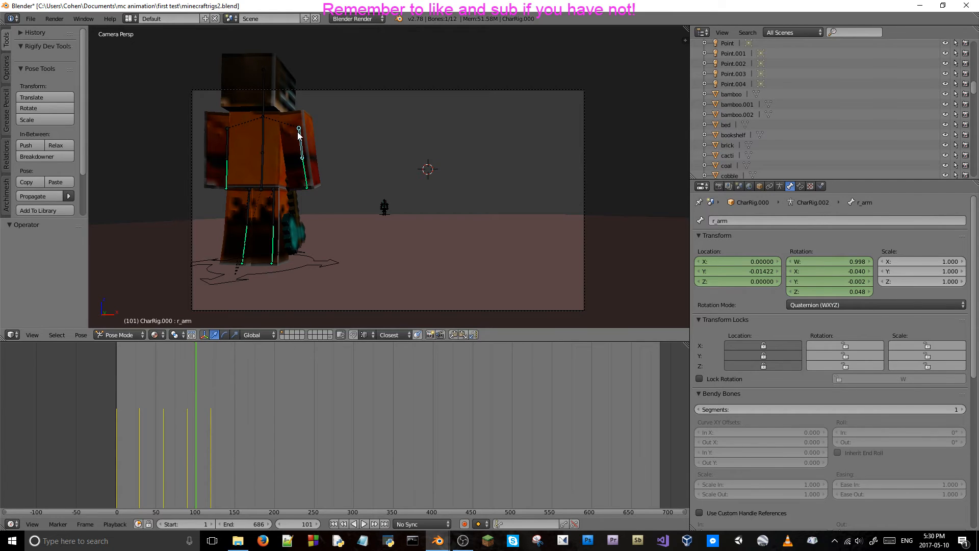
pyautogui.press('Right')
pyautogui.press('Right')
pyautogui.press('Right')
pyautogui.press('Right')
pyautogui.press('Right')
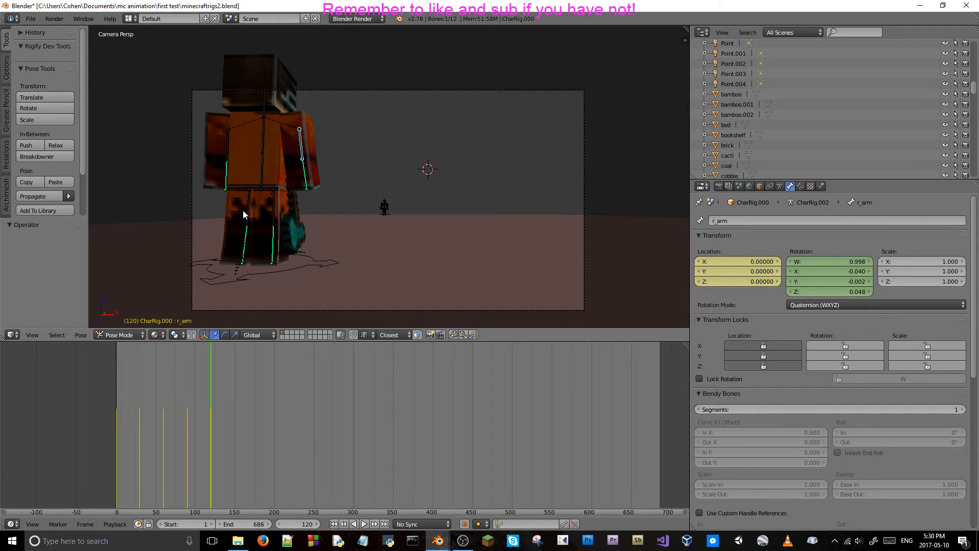
# Try to rotate the diamond axe about 5.7° around the global Y axis at frame 120.
pyautogui.rightClick(293, 228)
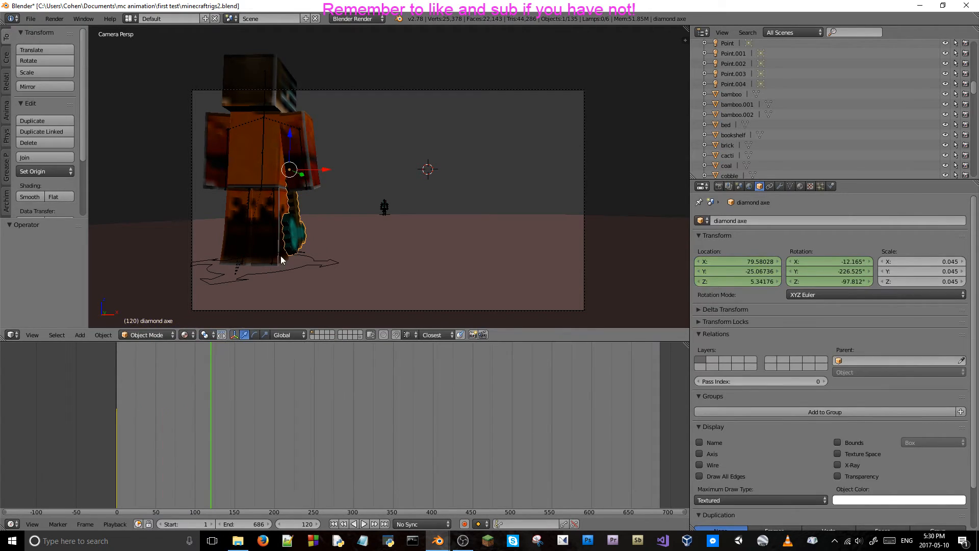
pyautogui.moveTo(313, 169)
pyautogui.mouseDown(button='middle')
pyautogui.moveTo(329, 195)
pyautogui.moveTo(315, 175)
pyautogui.mouseUp(button='middle')
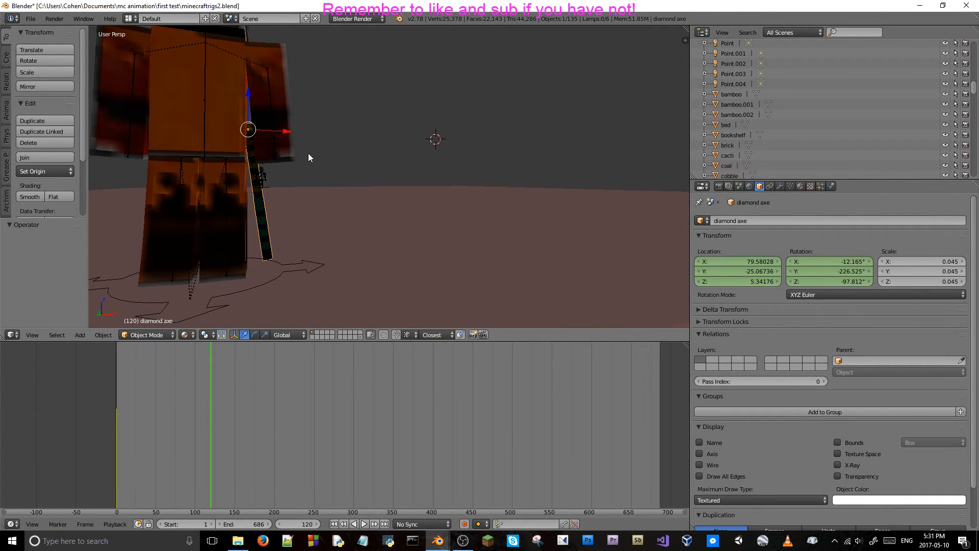
pyautogui.press('r')
pyautogui.press('x')
pyautogui.press('y')
pyautogui.click(303, 163)
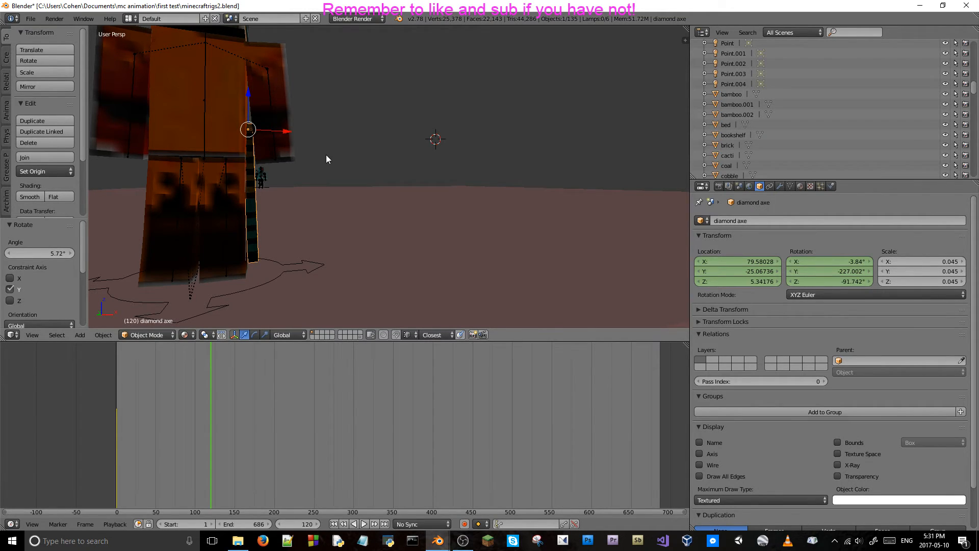
pyautogui.hotkey('ctrl', 'z')
# At frame 1, rotate the diamond axe about 4.35° around the global Y axis and replace its location and rotation keyframes.
pyautogui.press('Left')
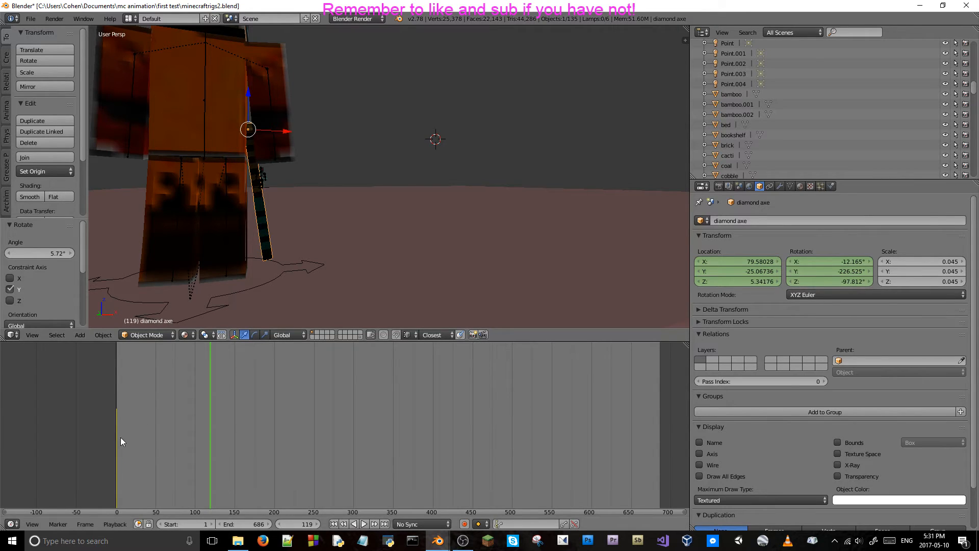
pyautogui.hotkey('shift', 'Left')
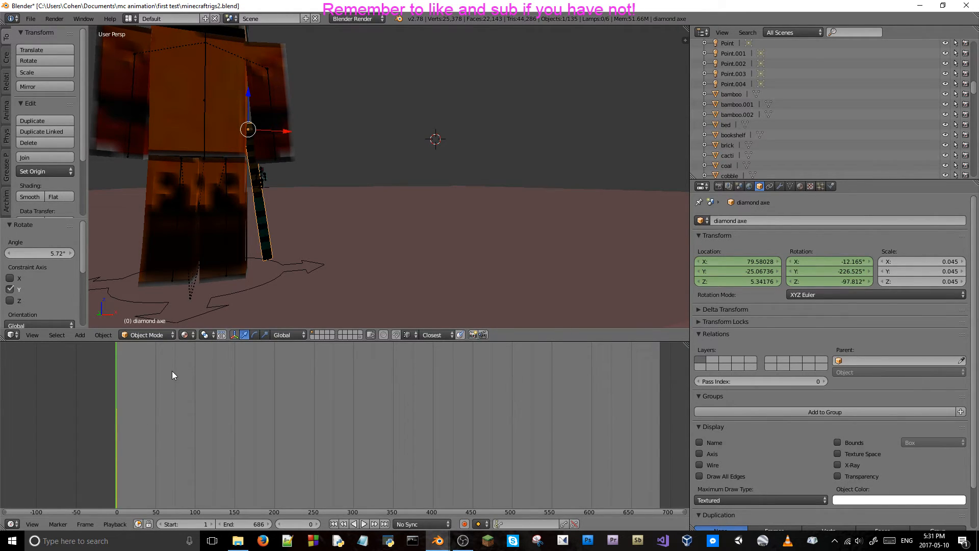
pyautogui.press('r')
pyautogui.press('x')
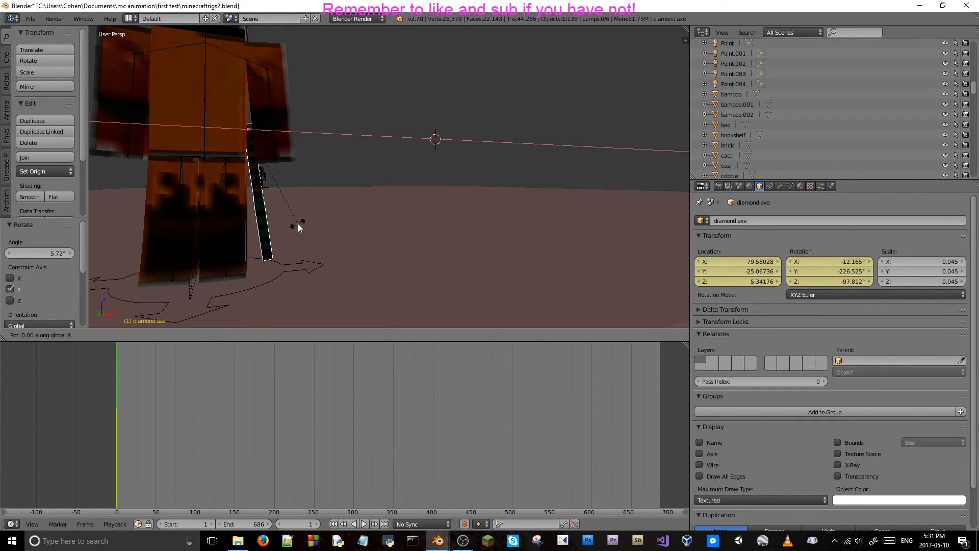
pyautogui.press('y')
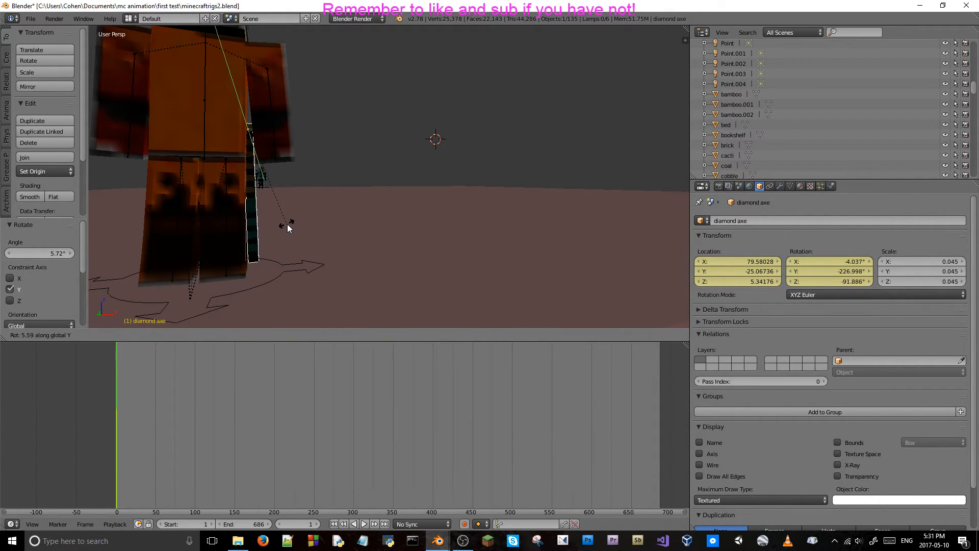
pyautogui.click(290, 225)
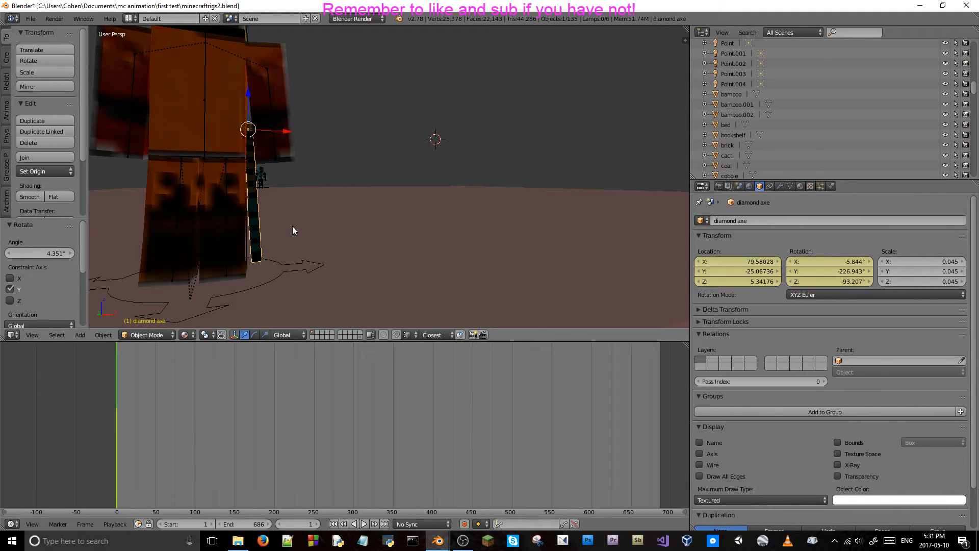
pyautogui.rightClick(727, 280)
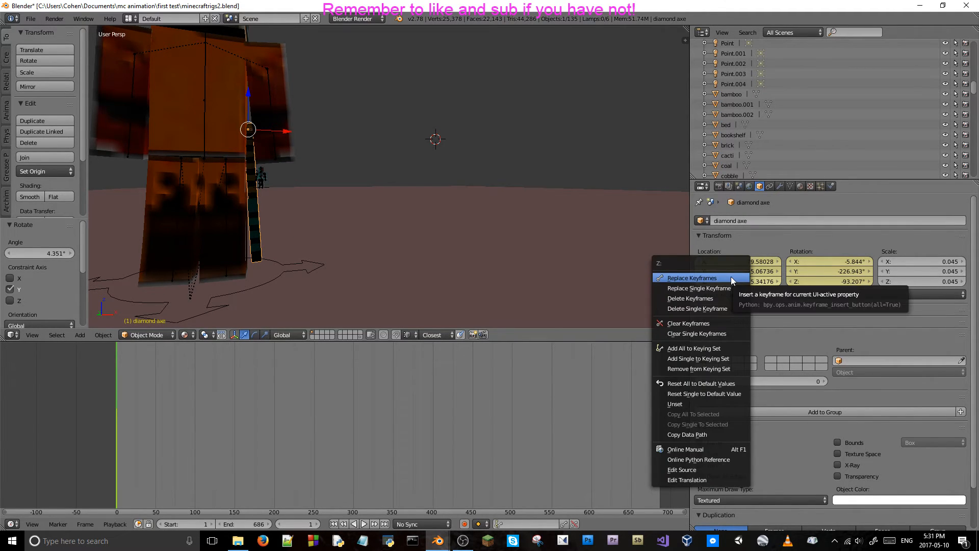
pyautogui.click(730, 276)
pyautogui.rightClick(849, 270)
pyautogui.click(849, 270)
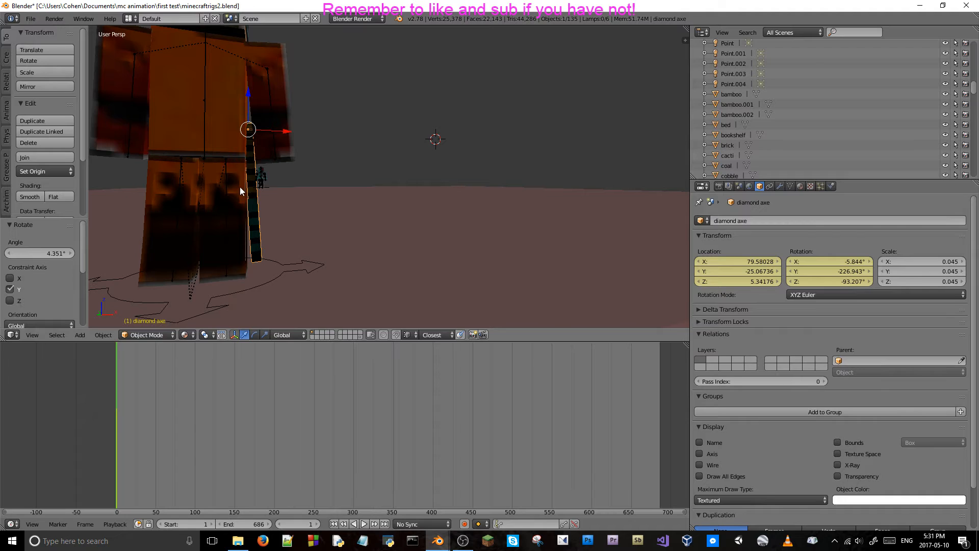
# Step forward from frame 1 to frame 138 to check the diamond axe's rotation beside the orange character's leg.
pyautogui.press('Right')
pyautogui.press('Right')
pyautogui.press('Right')
pyautogui.press('Right')
pyautogui.press('Right')
pyautogui.press('Right')
pyautogui.press('Right')
pyautogui.press('Right')
pyautogui.press('Right')
pyautogui.press('Right')
pyautogui.press('Right')
pyautogui.press('Right')
pyautogui.press('Right')
pyautogui.press('Right')
pyautogui.press('Right')
pyautogui.press('Right')
pyautogui.press('Right')
pyautogui.press('Right')
pyautogui.press('Right')
pyautogui.press('Right')
pyautogui.press('Right')
pyautogui.press('Right')
pyautogui.press('Right')
pyautogui.press('Right')
pyautogui.press('Right')
pyautogui.press('Right')
pyautogui.press('Right')
pyautogui.press('Right')
pyautogui.press('Right')
pyautogui.press('Right')
pyautogui.press('Right')
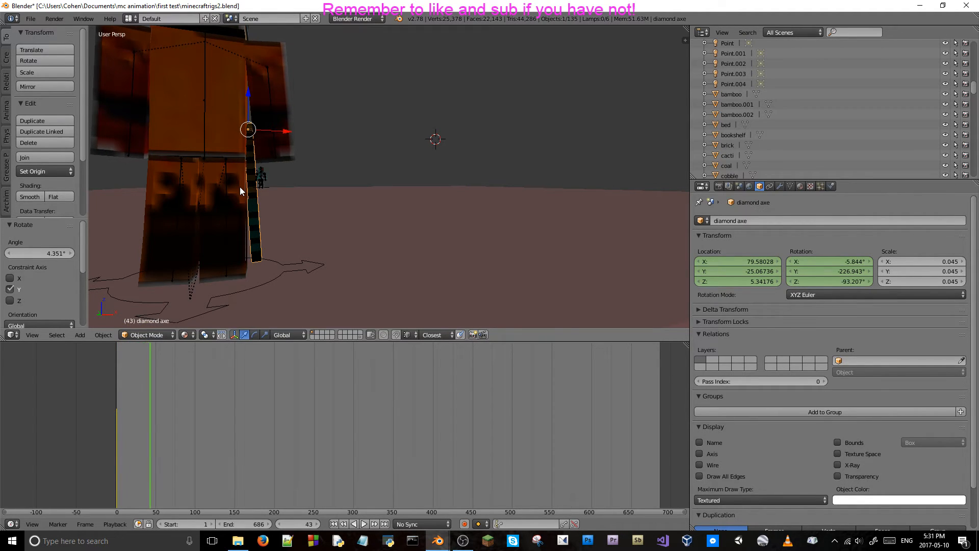
pyautogui.press('Right')
pyautogui.press('Right')
pyautogui.press('Right')
pyautogui.press('Right')
pyautogui.press('Right')
pyautogui.press('Right')
pyautogui.press('Right')
pyautogui.press('Right')
pyautogui.press('Right')
pyautogui.press('Right')
pyautogui.press('Right')
pyautogui.press('Right')
pyautogui.press('Right')
pyautogui.press('Right')
pyautogui.press('Right')
pyautogui.press('Right')
pyautogui.press('Right')
pyautogui.press('Right')
pyautogui.press('Right')
pyautogui.press('Right')
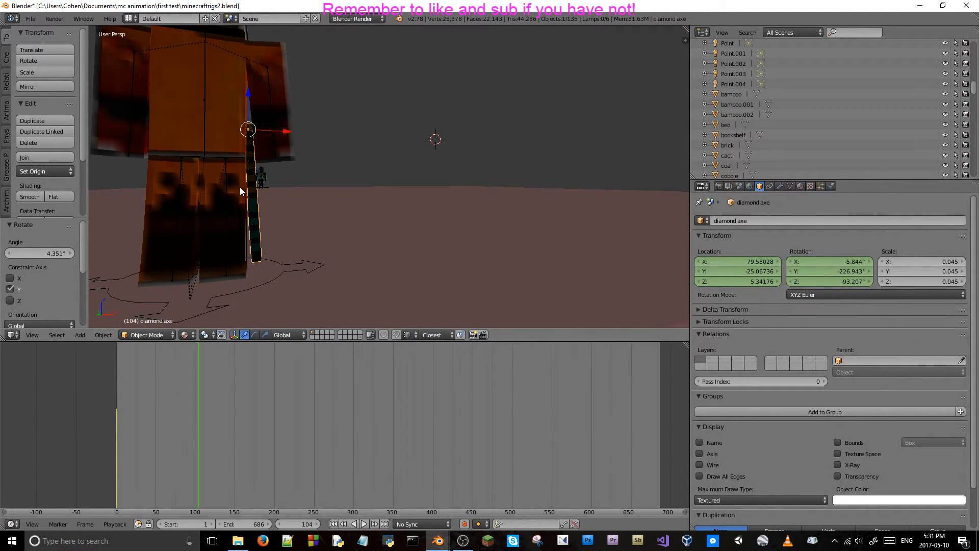
pyautogui.press('Right')
pyautogui.press('Right')
pyautogui.press('Right')
pyautogui.press('Right')
pyautogui.press('Right')
# Review the axe and the camera cut through the camera between frames 104 and 138, ending at frame 120.
pyautogui.press('KP_0')
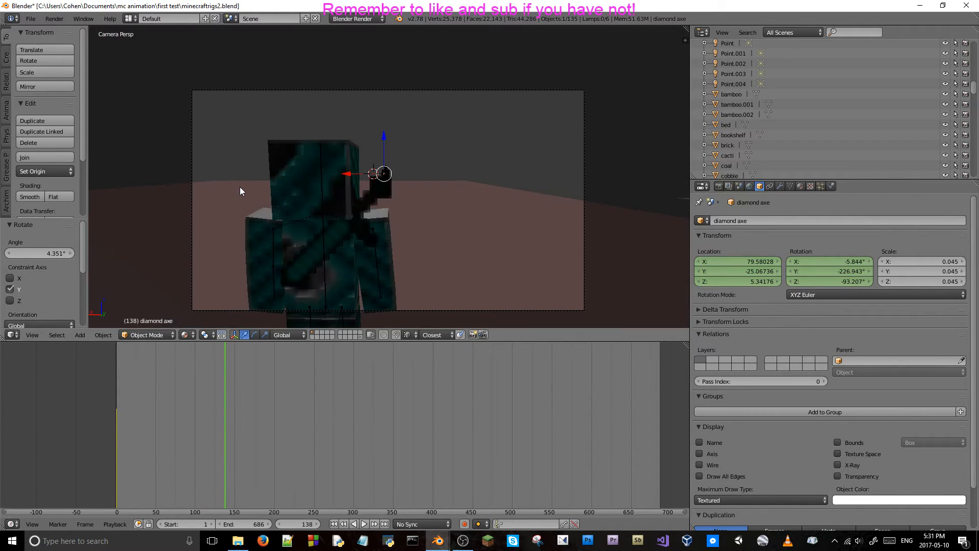
pyautogui.press('Left')
pyautogui.press('Left')
pyautogui.press('Left')
pyautogui.press('Left')
pyautogui.press('Left')
pyautogui.press('Left')
pyautogui.press('Left')
pyautogui.press('Left')
pyautogui.press('Left')
pyautogui.press('Left')
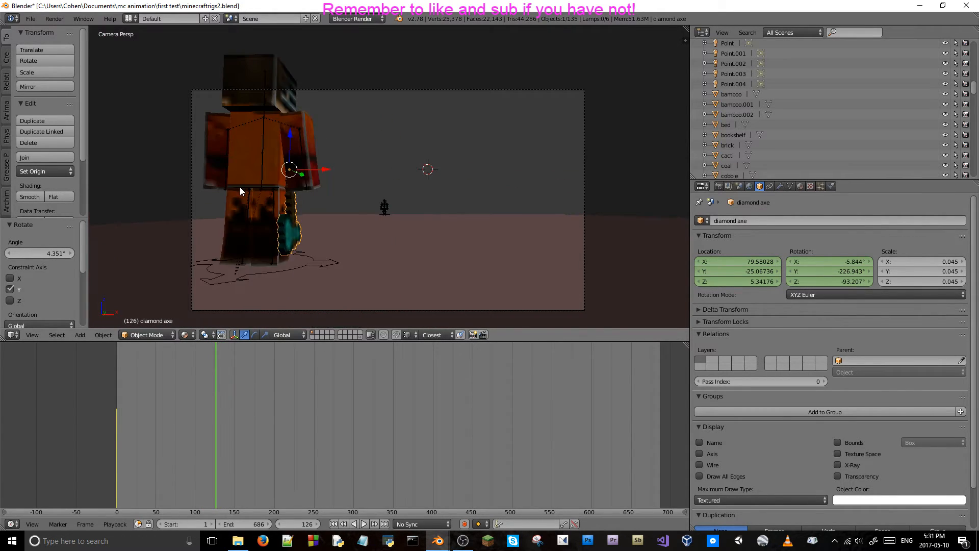
pyautogui.press('Left')
pyautogui.press('Left')
pyautogui.press('Left')
pyautogui.press('Left')
pyautogui.press('Left')
pyautogui.press('Left')
pyautogui.press('Left')
pyautogui.press('Left')
pyautogui.press('Left')
pyautogui.press('Left')
pyautogui.press('Left')
pyautogui.press('Left')
pyautogui.press('Left')
pyautogui.press('Left')
pyautogui.press('Left')
pyautogui.press('Left')
pyautogui.press('Left')
pyautogui.press('Left')
pyautogui.press('Left')
pyautogui.press('Left')
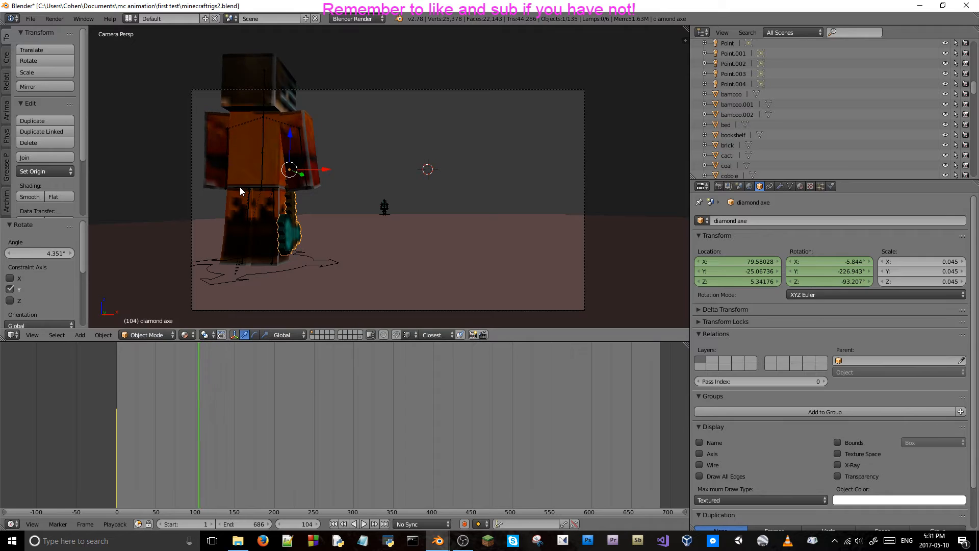
pyautogui.press('Right')
pyautogui.press('Right')
pyautogui.press('Right')
pyautogui.press('Right')
pyautogui.press('Right')
pyautogui.press('Right')
pyautogui.press('Right')
pyautogui.press('Right')
pyautogui.press('Right')
pyautogui.press('Right')
pyautogui.press('Right')
pyautogui.press('Right')
pyautogui.press('Right')
pyautogui.press('Right')
pyautogui.press('Right')
pyautogui.press('Right')
pyautogui.press('Right')
pyautogui.press('Right')
pyautogui.press('Right')
pyautogui.press('Right')
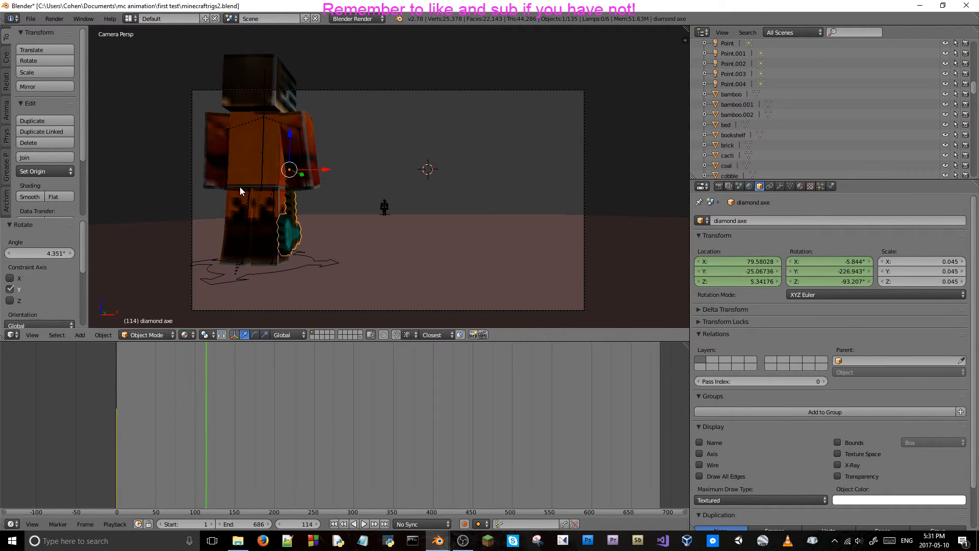
pyautogui.press('Left')
pyautogui.press('Left')
pyautogui.press('Left')
pyautogui.press('Left')
pyautogui.press('Left')
pyautogui.press('Left')
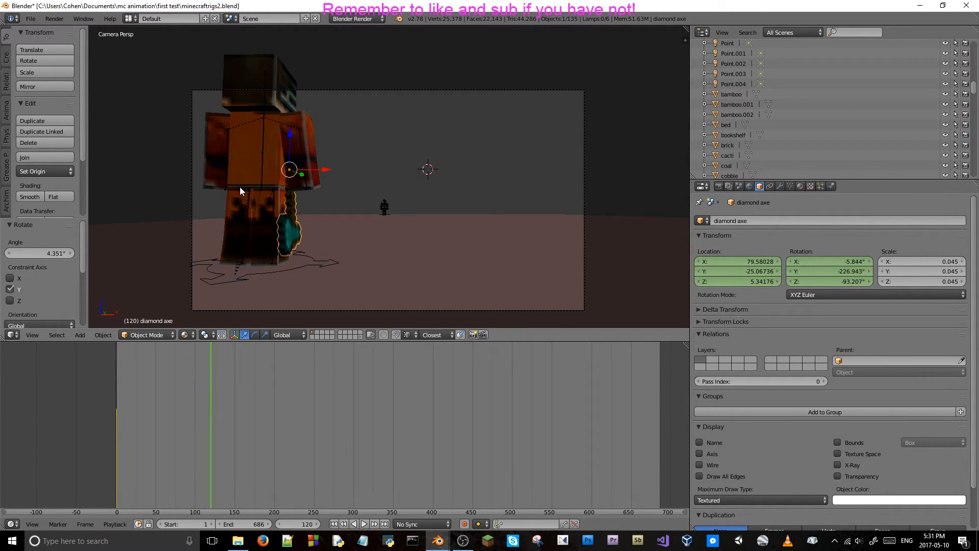
# Enter Pose Mode on the orange character's rig and select its right arm bone.
pyautogui.rightClick(258, 127)
pyautogui.hotkey('ctrl', 'Tab')
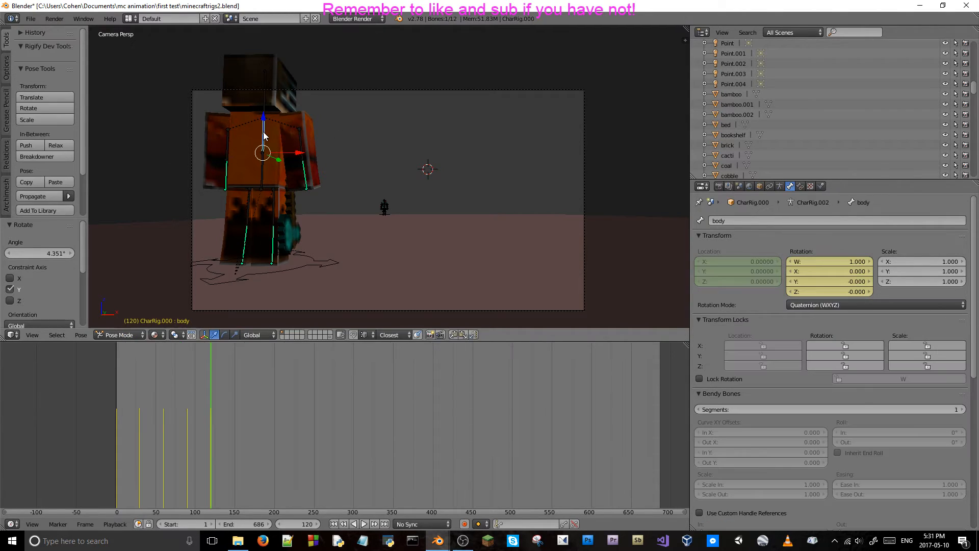
pyautogui.rightClick(301, 139)
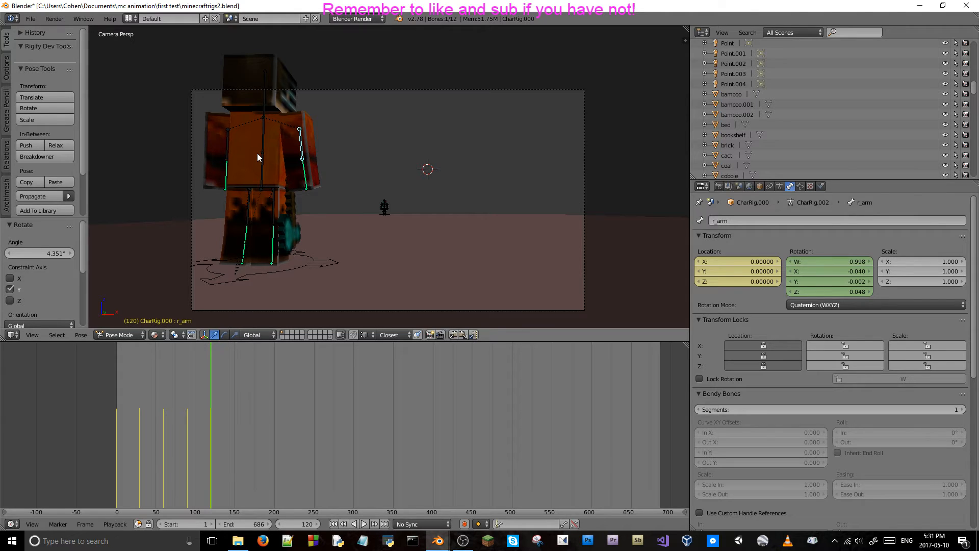
# Play and step through the frames before and after 120, through the camera and from the front, to check the orange character's breathing, ending at frame 120.
pyautogui.hotkey('alt', 'a')
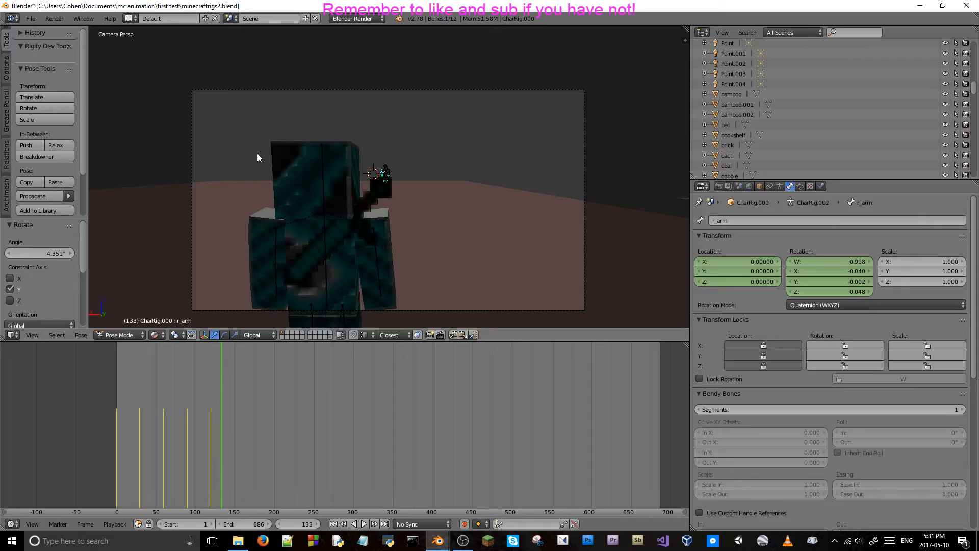
pyautogui.press('Escape')
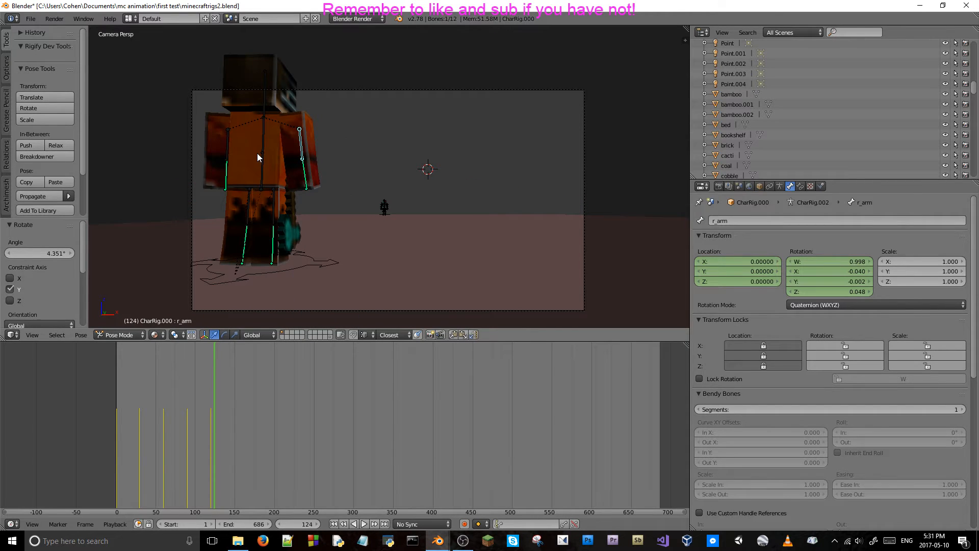
pyautogui.moveTo(357, 69); pyautogui.dragTo(506, 163, button='middle')
pyautogui.press('Left')
pyautogui.press('Left')
pyautogui.press('Left')
pyautogui.press('Left')
pyautogui.press('Left')
pyautogui.press('Left')
pyautogui.press('Left')
pyautogui.press('Left')
pyautogui.press('Left')
pyautogui.press('Left')
pyautogui.press('Left')
pyautogui.press('Left')
pyautogui.press('Left')
pyautogui.press('Left')
pyautogui.press('Left')
pyautogui.press('Left')
pyautogui.press('Left')
pyautogui.press('Left')
pyautogui.press('Left')
pyautogui.press('Left')
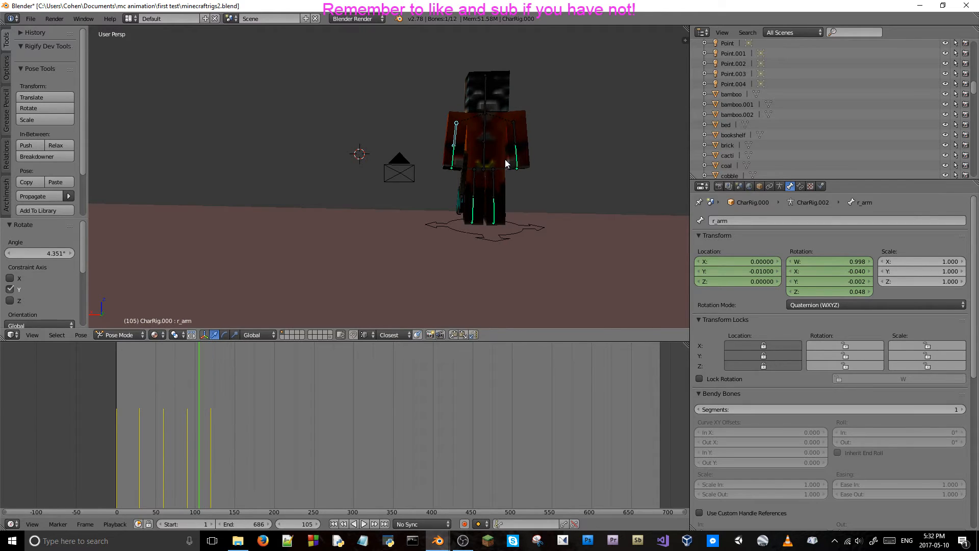
pyautogui.hotkey('alt', 'a')
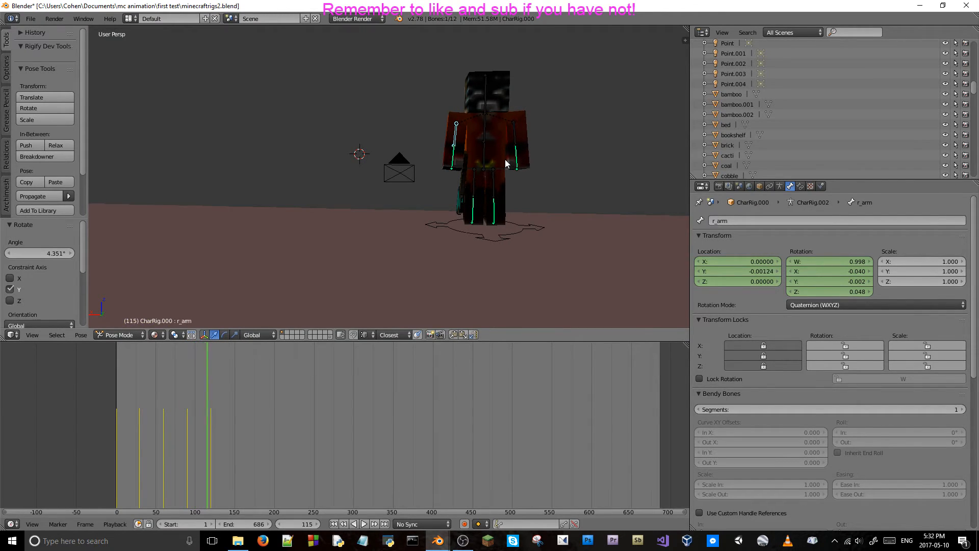
pyautogui.press('Left')
pyautogui.press('Left')
pyautogui.press('Left')
pyautogui.press('Left')
pyautogui.press('Left')
pyautogui.press('Left')
pyautogui.press('Left')
pyautogui.press('Left')
pyautogui.press('Left')
pyautogui.press('Left')
pyautogui.press('Left')
pyautogui.press('Left')
pyautogui.press('Left')
pyautogui.press('Left')
pyautogui.press('Left')
pyautogui.press('Left')
pyautogui.press('Left')
pyautogui.press('Left')
pyautogui.press('Left')
pyautogui.press('Left')
pyautogui.press('Right')
pyautogui.press('Right')
pyautogui.press('Right')
pyautogui.press('Right')
pyautogui.press('Right')
pyautogui.press('Right')
pyautogui.press('Right')
pyautogui.press('Right')
pyautogui.press('Right')
pyautogui.press('Right')
pyautogui.press('Right')
pyautogui.press('Right')
pyautogui.press('Right')
pyautogui.press('Right')
pyautogui.press('Right')
pyautogui.press('Right')
pyautogui.press('Right')
pyautogui.press('Right')
pyautogui.press('Right')
pyautogui.press('Right')
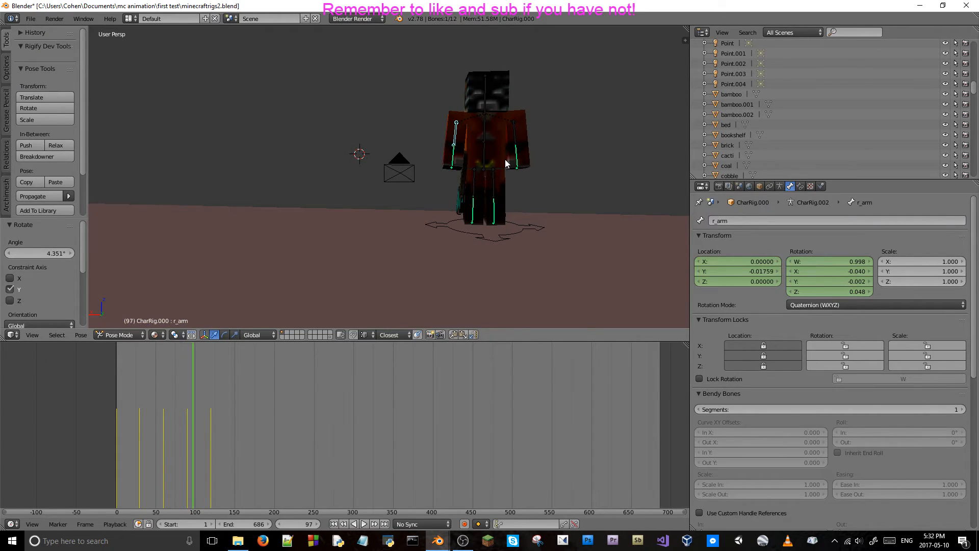
pyautogui.press('Right')
pyautogui.press('Right')
pyautogui.press('Right')
pyautogui.press('Right')
pyautogui.press('Right')
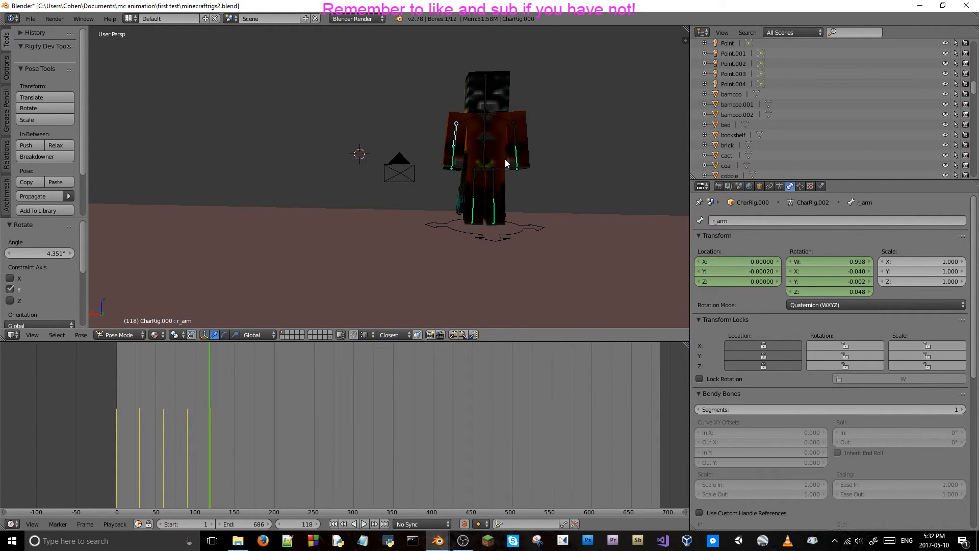
pyautogui.press('Right')
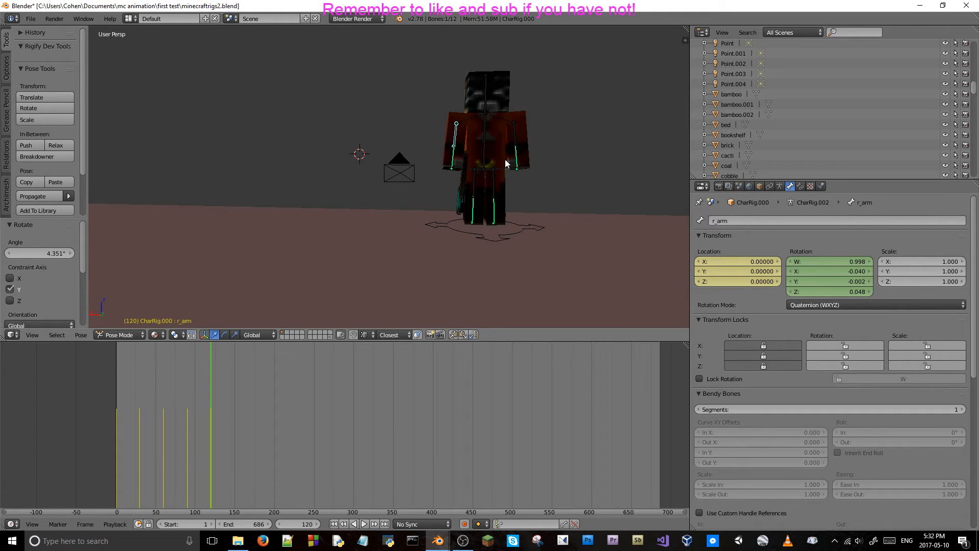
# Save the file over the existing version and advance the timeline 30 frames to frame 150.
pyautogui.hotkey('ctrl', 's')
pyautogui.click(411, 135)
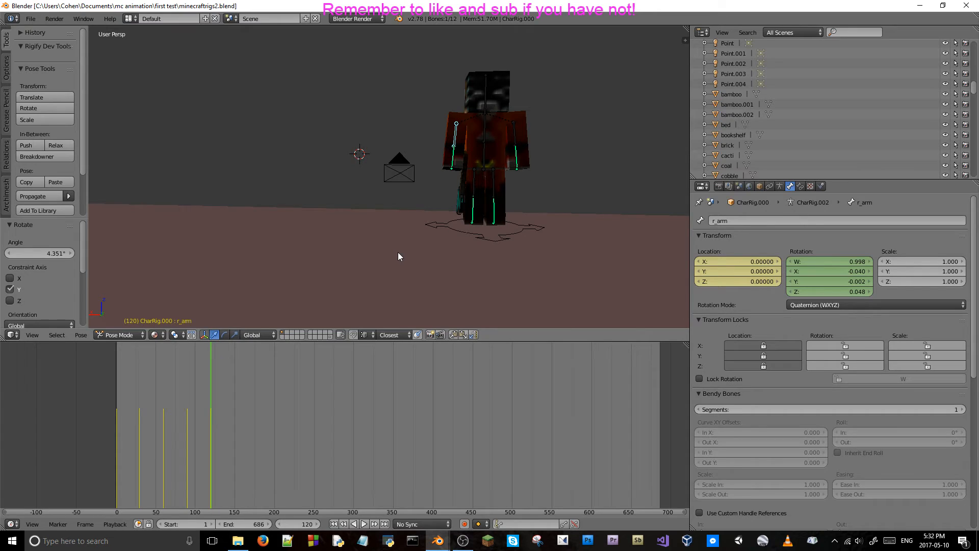
pyautogui.click(294, 524)
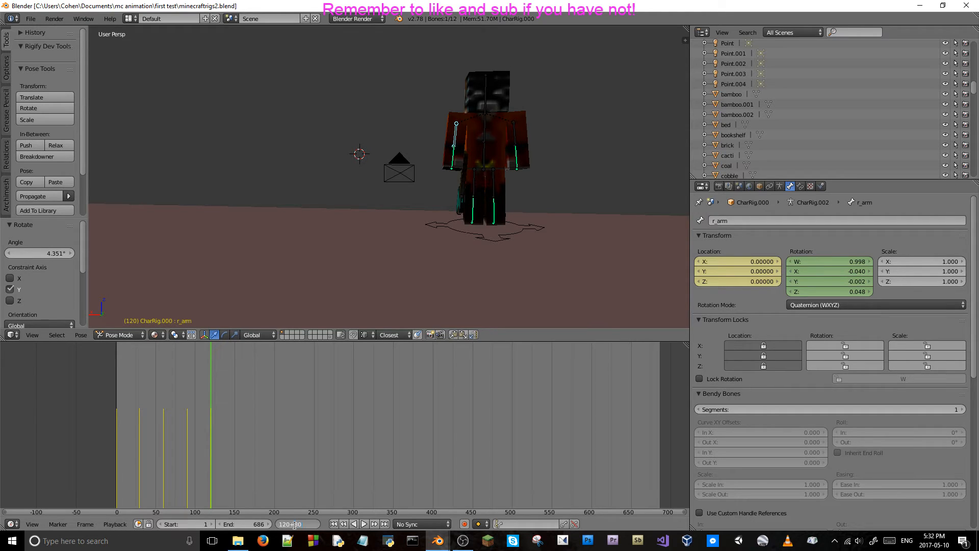
pyautogui.write('+30')
pyautogui.press('Return')
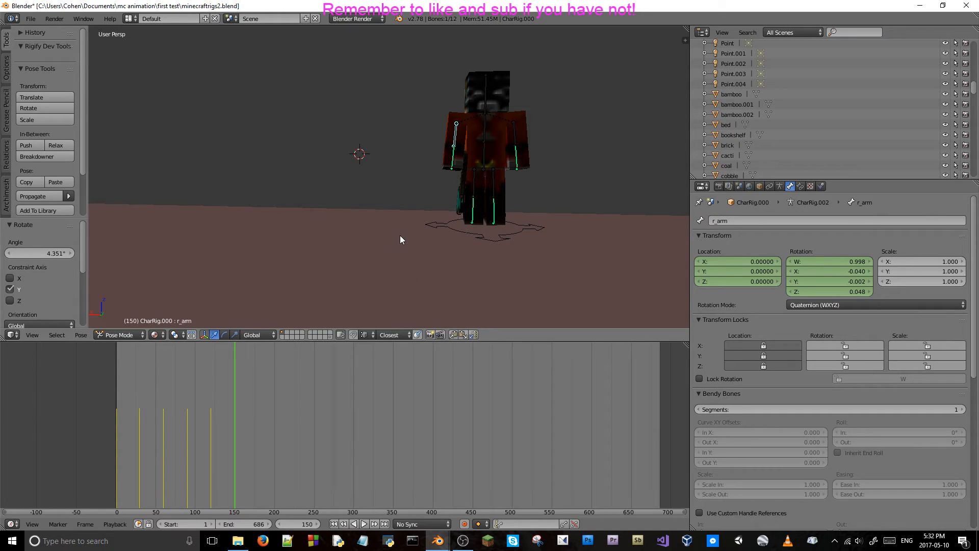
# At frame 150, set the orange character's right arm bone Y location to -0.02.
pyautogui.moveTo(506, 191); pyautogui.dragTo(339, 172, button='middle')
pyautogui.scroll(2, 498, 155)
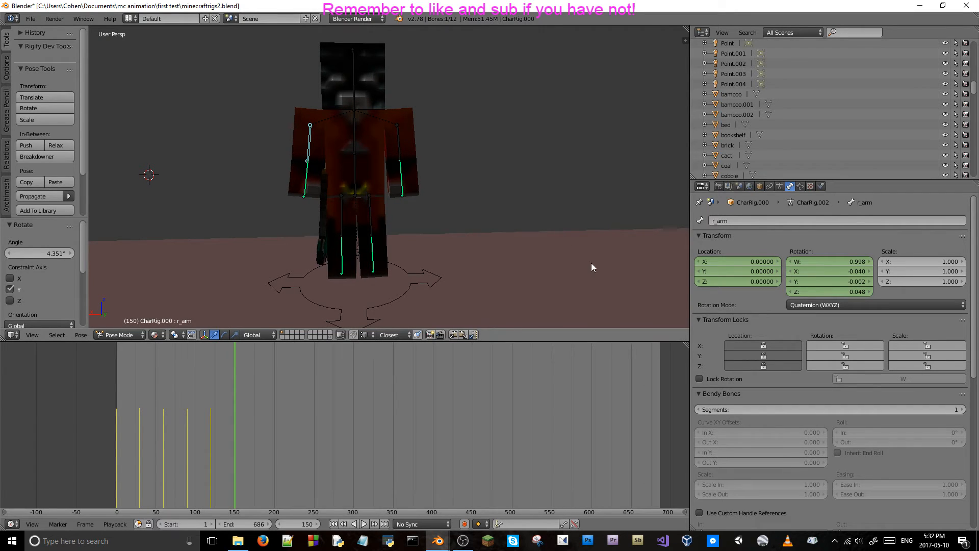
pyautogui.click(745, 272)
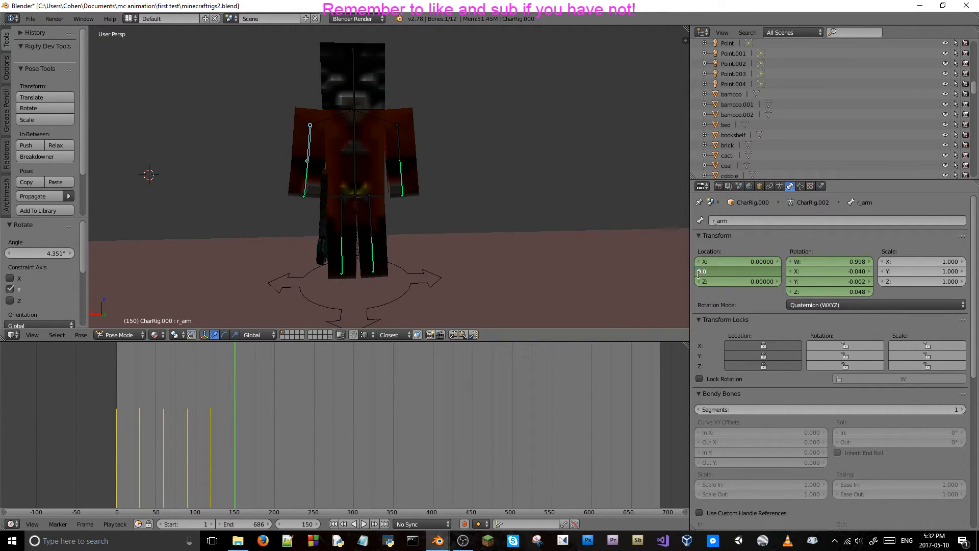
pyautogui.write('-0.02')
pyautogui.press('Return')
# Set the left arm bone's Y location to -0.02 at frame 150 and keyframe the location of both arms.
pyautogui.rightClick(399, 131)
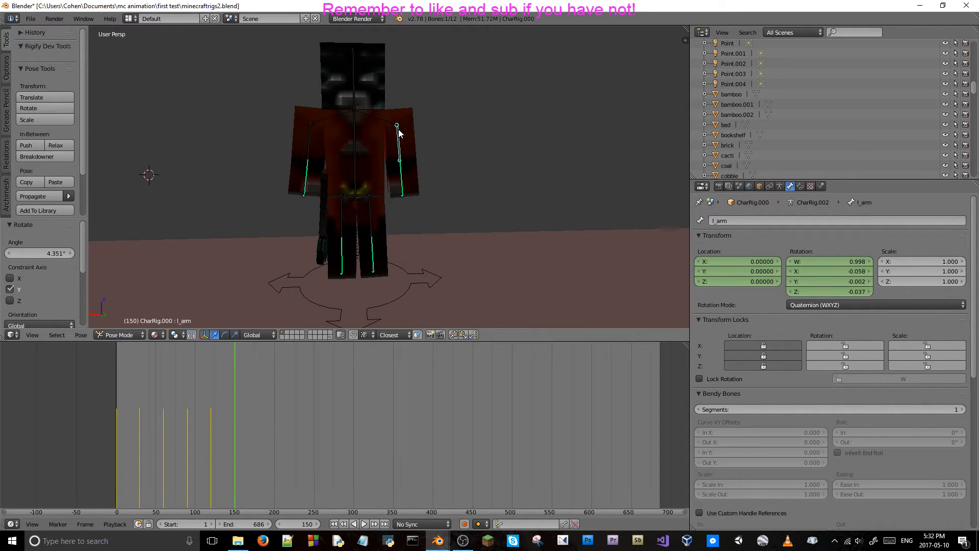
pyautogui.click(738, 272)
pyautogui.press('BackSpace')
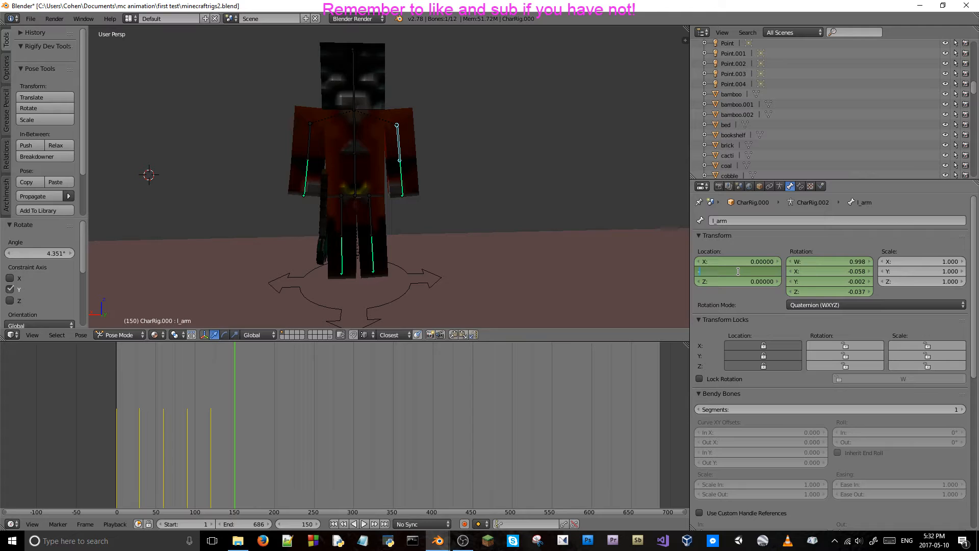
pyautogui.write('-0.02')
pyautogui.press('Return')
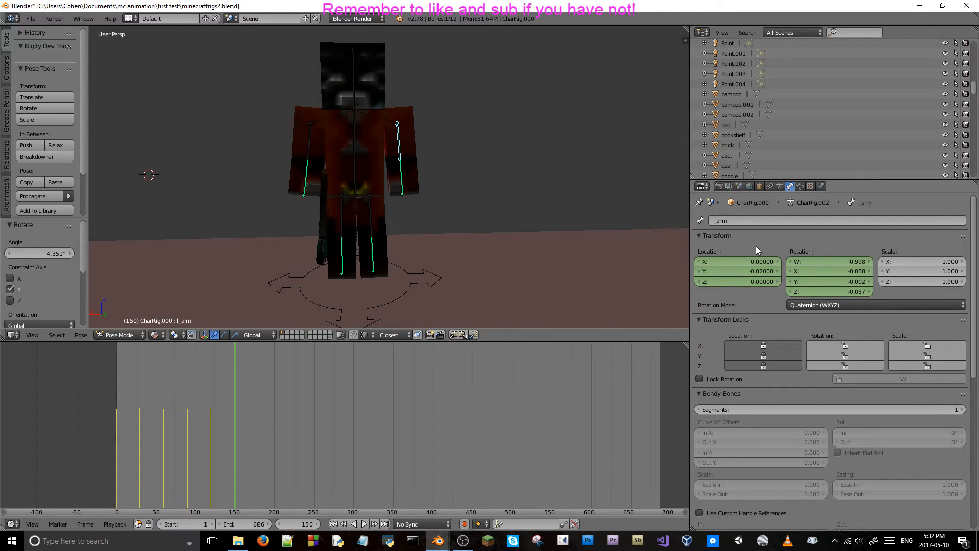
pyautogui.press('i')
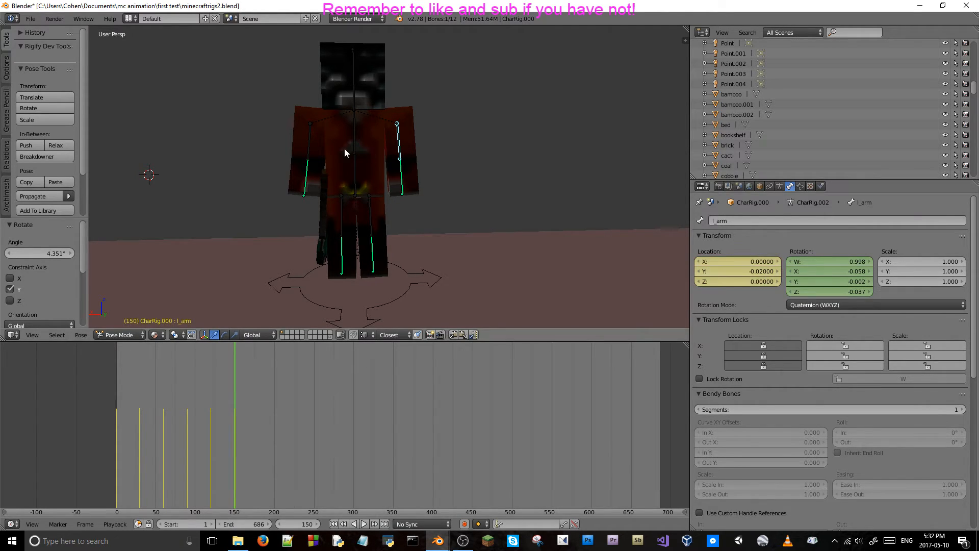
pyautogui.rightClick(310, 128)
# Set the body bone's X rotation to -0.024 at frame 150 and insert a rotation keyframe.
pyautogui.rightClick(356, 130)
pyautogui.click(831, 274)
pyautogui.press('BackSpace')
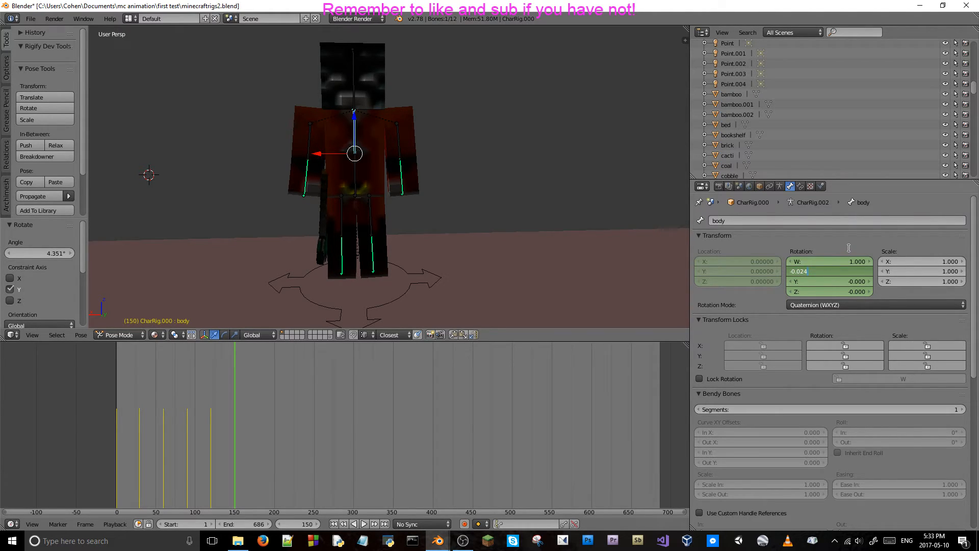
pyautogui.press('Return')
pyautogui.press('i')
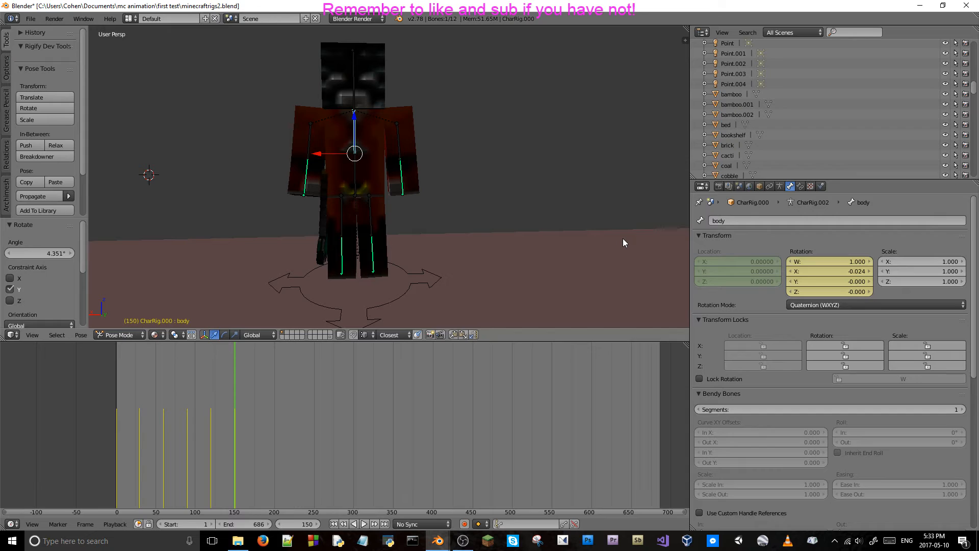
# Step backward and forward around frame 150 to check the new breathing pose, ending at frame 150.
pyautogui.press('Left')
pyautogui.press('Left')
pyautogui.press('Left')
pyautogui.press('Left')
pyautogui.press('Left')
pyautogui.press('Left')
pyautogui.press('Left')
pyautogui.press('Left')
pyautogui.press('Left')
pyautogui.press('Left')
pyautogui.press('Left')
pyautogui.press('Left')
pyautogui.press('Left')
pyautogui.press('Left')
pyautogui.press('Left')
pyautogui.press('Left')
pyautogui.press('Left')
pyautogui.press('Left')
pyautogui.press('Left')
pyautogui.press('Left')
pyautogui.press('Right')
pyautogui.press('Right')
pyautogui.press('Right')
pyautogui.press('Right')
pyautogui.press('Right')
pyautogui.press('Right')
pyautogui.press('Right')
pyautogui.press('Right')
pyautogui.press('Right')
pyautogui.press('Right')
pyautogui.press('Right')
pyautogui.press('Right')
pyautogui.press('Right')
pyautogui.press('Right')
pyautogui.press('Right')
pyautogui.press('Right')
pyautogui.press('Right')
pyautogui.press('Right')
pyautogui.press('Right')
pyautogui.press('Right')
pyautogui.press('Right')
pyautogui.press('Right')
pyautogui.press('Right')
pyautogui.press('Right')
pyautogui.press('Right')
# Advance 30 frames to frame 180, set the body bone's X rotation to 0, and keyframe it.
pyautogui.click(301, 524)
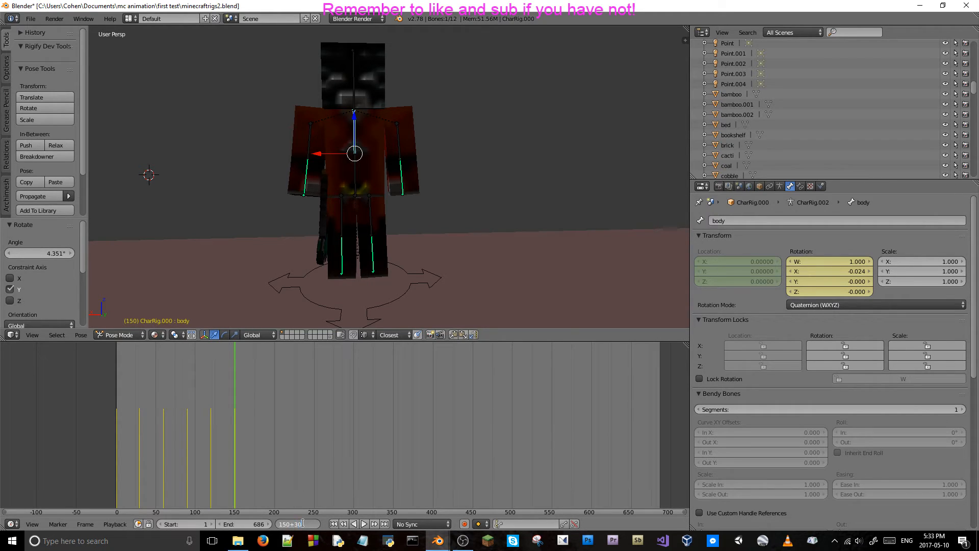
pyautogui.press('Return')
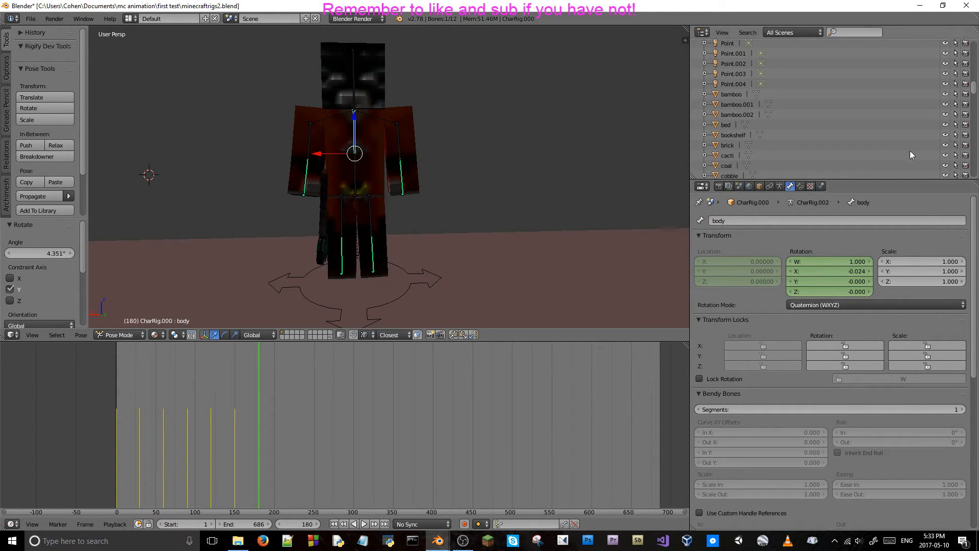
pyautogui.click(825, 271)
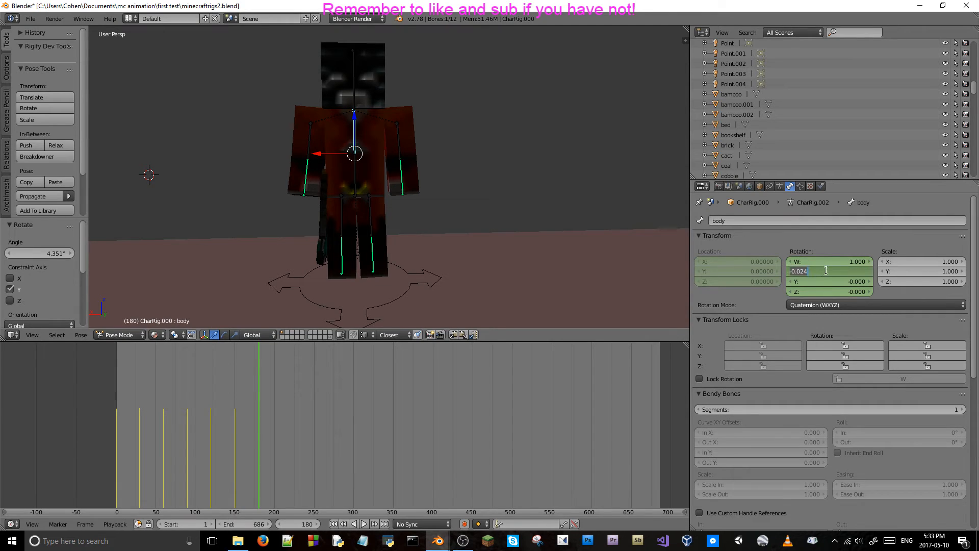
pyautogui.write('0')
pyautogui.press('Return')
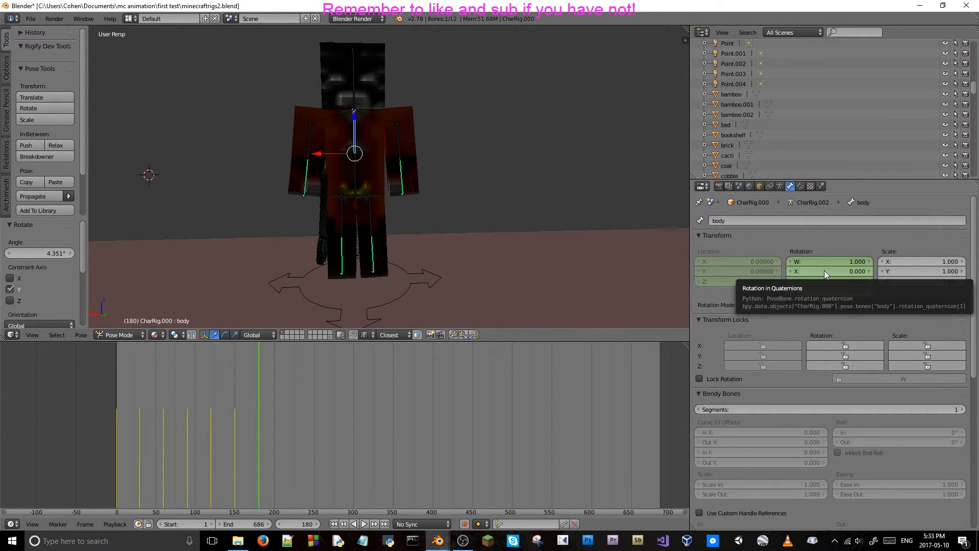
pyautogui.press('i')
# At frame 180, set the Y location of the right and left arm bones to 0 and keyframe both arms.
pyautogui.rightClick(316, 138)
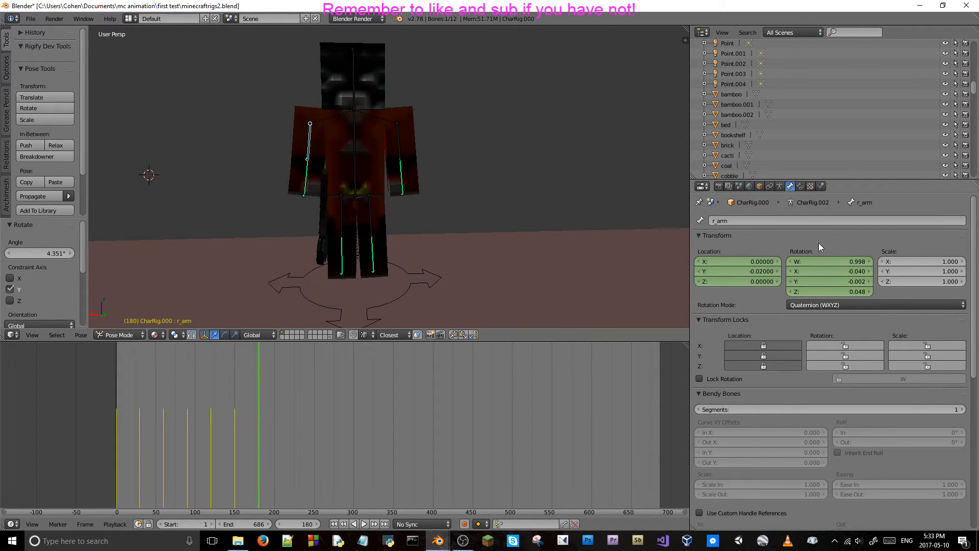
pyautogui.doubleClick(754, 270)
pyautogui.press('Return')
pyautogui.rightClick(396, 136)
pyautogui.doubleClick(738, 271)
pyautogui.write('0')
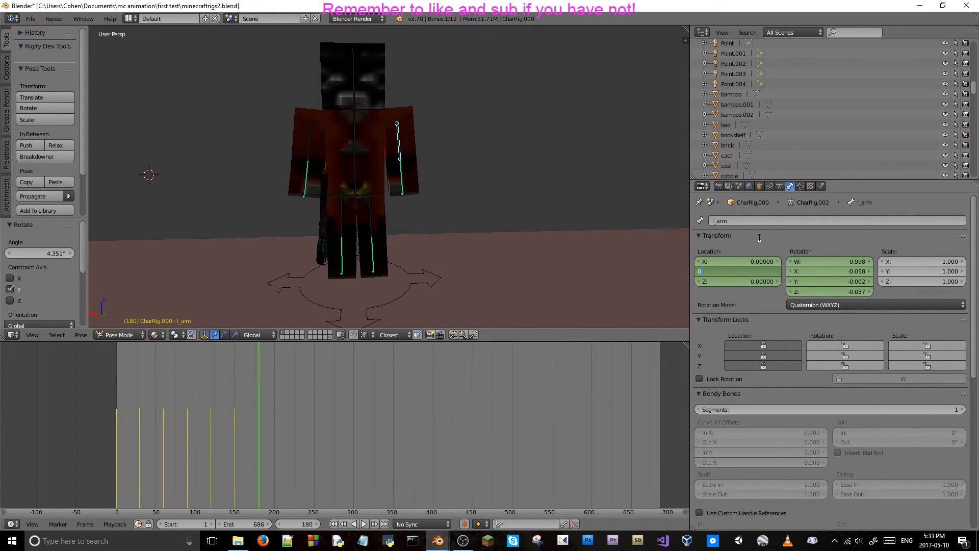
pyautogui.press('Return')
pyautogui.press('i')
pyautogui.press('i')
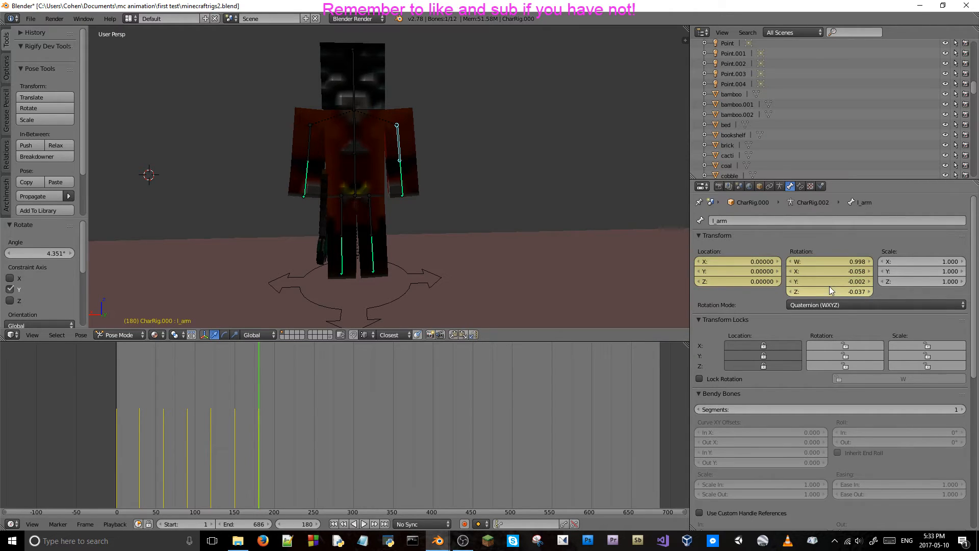
# Play and step through the frames from 180 to about 191 through the camera, ending at frame 180.
pyautogui.press('KP_Decimal')
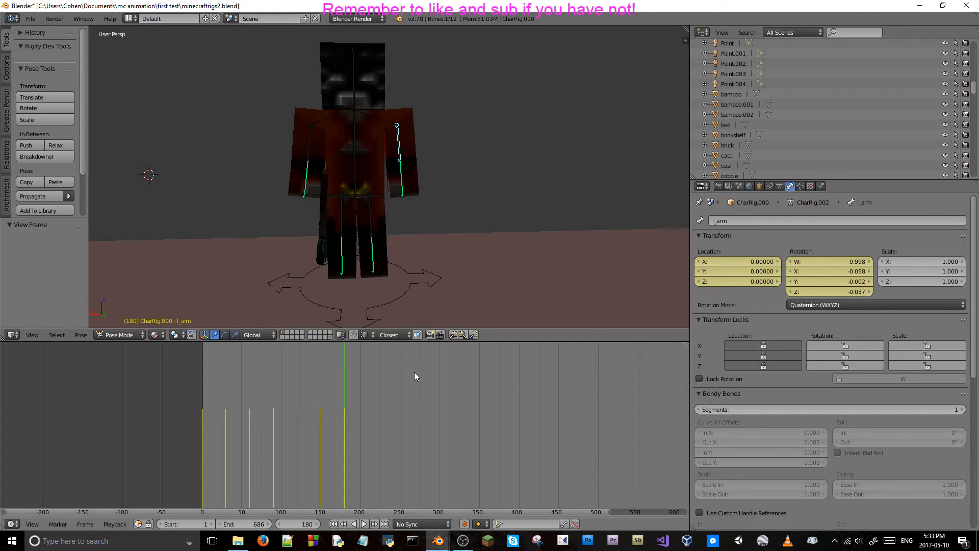
pyautogui.press('KP_0')
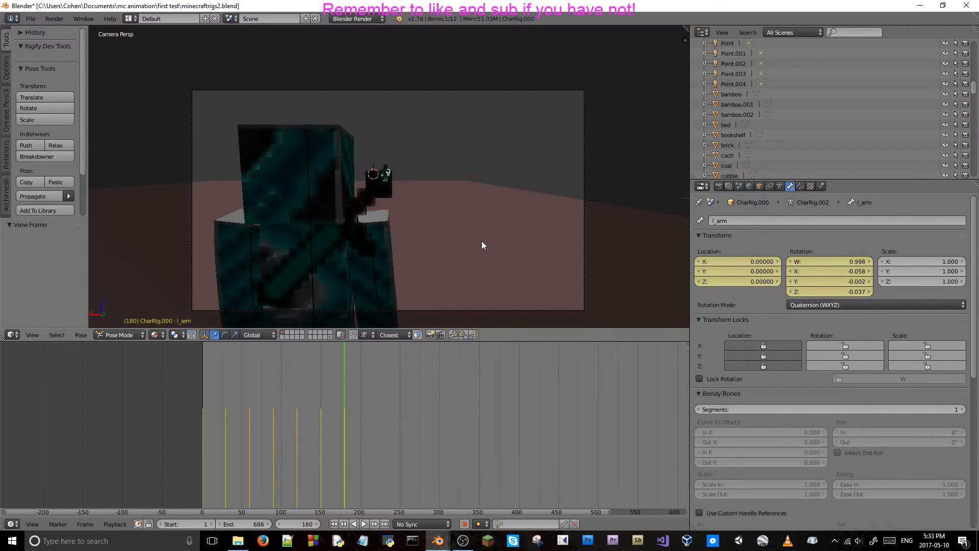
pyautogui.hotkey('alt', 'a')
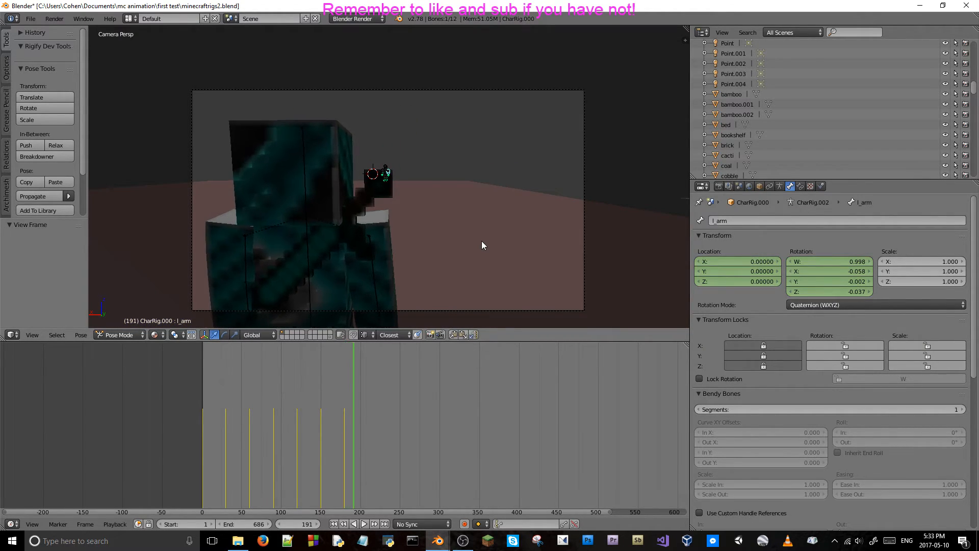
pyautogui.press('Right')
pyautogui.press('Left')
pyautogui.press('Left')
pyautogui.press('Left')
pyautogui.press('Left')
pyautogui.press('Left')
pyautogui.press('Left')
pyautogui.press('Left')
pyautogui.press('Left')
pyautogui.press('Left')
pyautogui.press('Left')
pyautogui.press('Left')
pyautogui.press('Left')
pyautogui.press('Left')
pyautogui.press('Left')
pyautogui.press('Left')
pyautogui.press('Left')
pyautogui.press('Left')
pyautogui.press('Left')
pyautogui.press('Left')
pyautogui.press('Left')
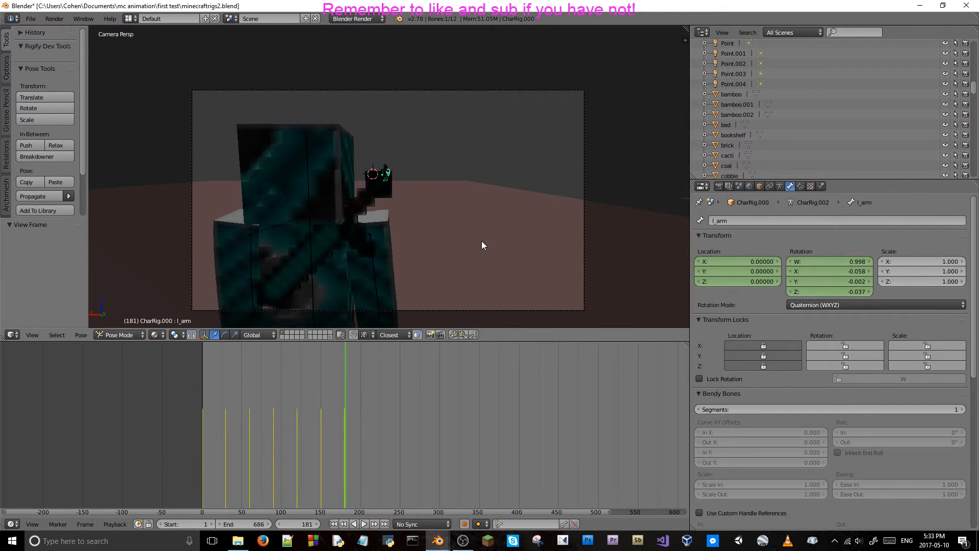
pyautogui.press('Right')
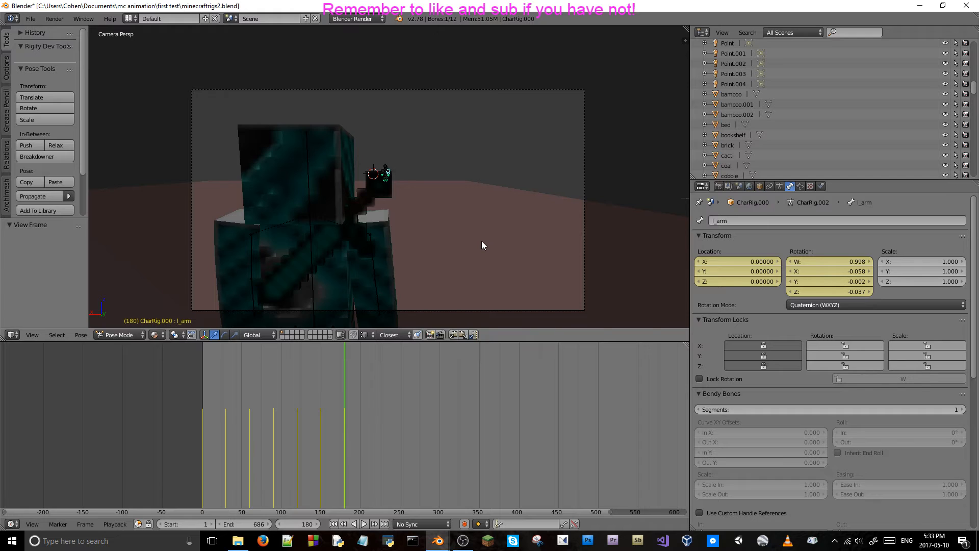
# Examine the distant orange character's breathing up close through the camera while stepping between frames 160 and 180.
pyautogui.scroll(10, 482, 241)
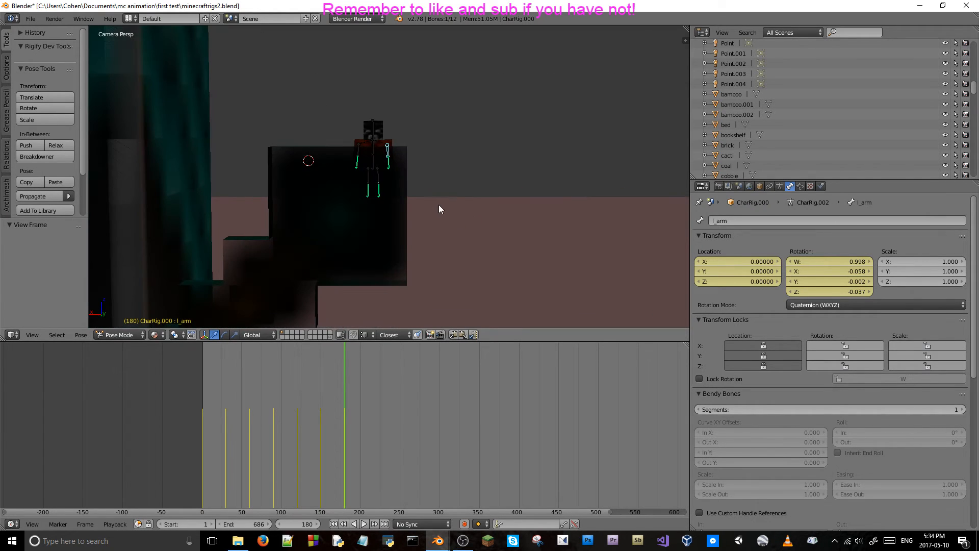
pyautogui.press('Left')
pyautogui.press('Left')
pyautogui.press('Left')
pyautogui.press('Left')
pyautogui.press('Left')
pyautogui.press('Left')
pyautogui.press('Left')
pyautogui.press('Left')
pyautogui.press('Left')
pyautogui.press('Left')
pyautogui.press('Left')
pyautogui.press('Left')
pyautogui.press('Left')
pyautogui.press('Left')
pyautogui.press('Left')
pyautogui.press('Left')
pyautogui.press('Left')
pyautogui.press('Left')
pyautogui.press('Left')
pyautogui.press('Left')
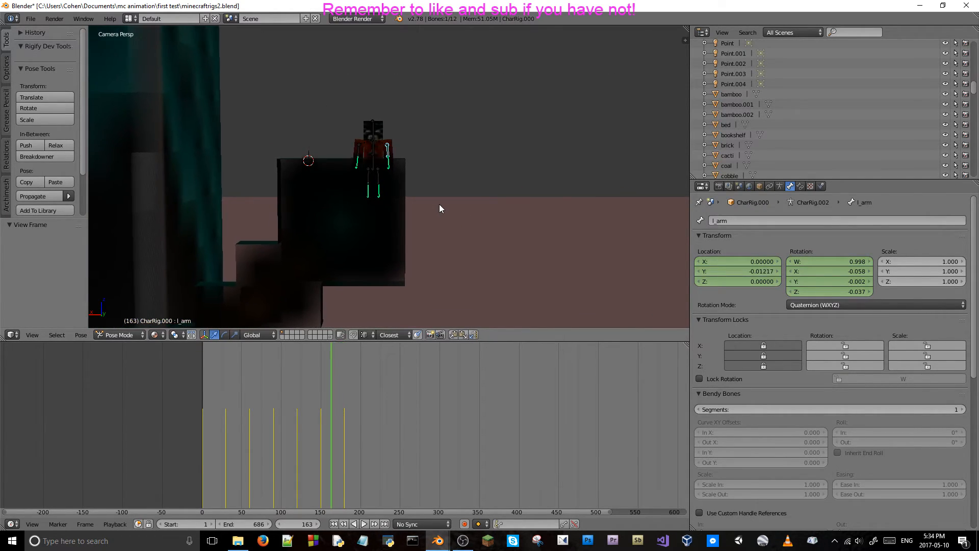
pyautogui.press('Right')
pyautogui.press('Right')
pyautogui.press('Right')
pyautogui.press('Right')
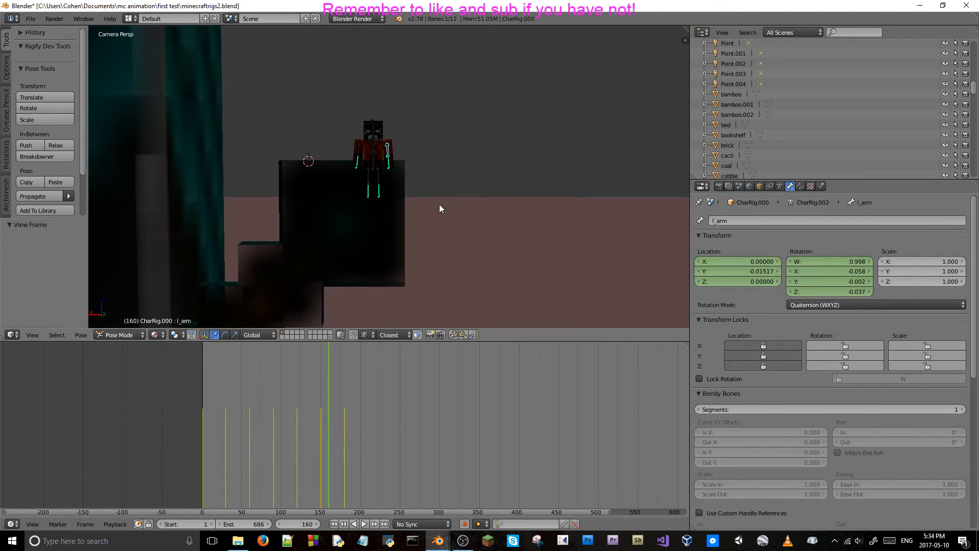
# Step back to about frame 121 and forward to frame 180 through the camera to check the orange character's breathing.
pyautogui.press('Left')
pyautogui.press('Left')
pyautogui.press('Left')
pyautogui.press('Left')
pyautogui.press('Left')
pyautogui.press('Left')
pyautogui.press('Left')
pyautogui.press('Left')
pyautogui.press('Left')
pyautogui.press('Left')
pyautogui.press('Left')
pyautogui.press('Left')
pyautogui.press('Left')
pyautogui.press('Left')
pyautogui.press('Left')
pyautogui.press('Left')
pyautogui.press('Left')
pyautogui.press('Left')
pyautogui.press('Left')
pyautogui.press('Left')
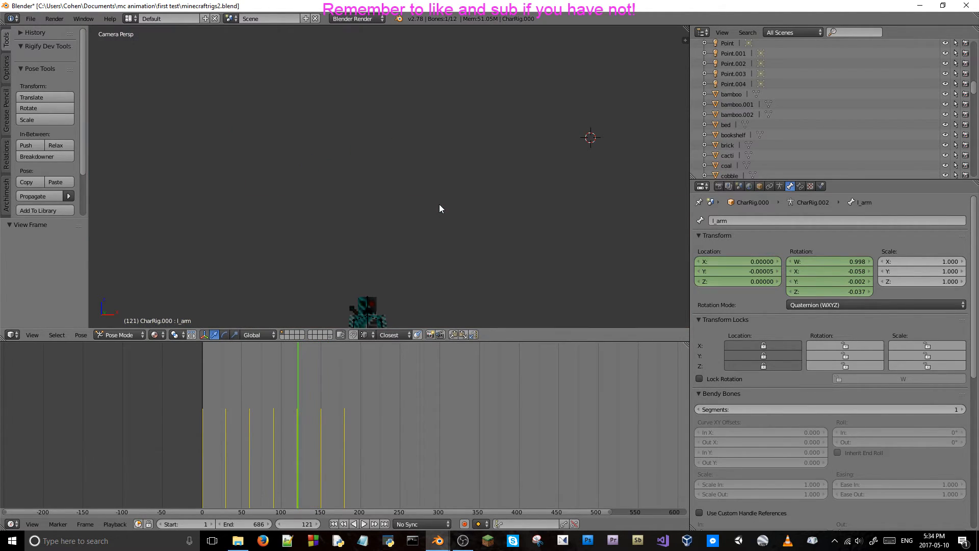
pyautogui.press('Right')
pyautogui.press('Right')
pyautogui.press('Right')
pyautogui.press('Right')
pyautogui.press('Right')
pyautogui.press('Right')
pyautogui.press('Right')
pyautogui.press('Right')
pyautogui.press('Right')
pyautogui.press('Right')
pyautogui.press('Right')
pyautogui.press('Right')
pyautogui.press('Right')
pyautogui.press('Right')
pyautogui.press('Right')
pyautogui.press('Right')
pyautogui.press('Right')
pyautogui.press('Right')
pyautogui.press('Right')
pyautogui.press('Right')
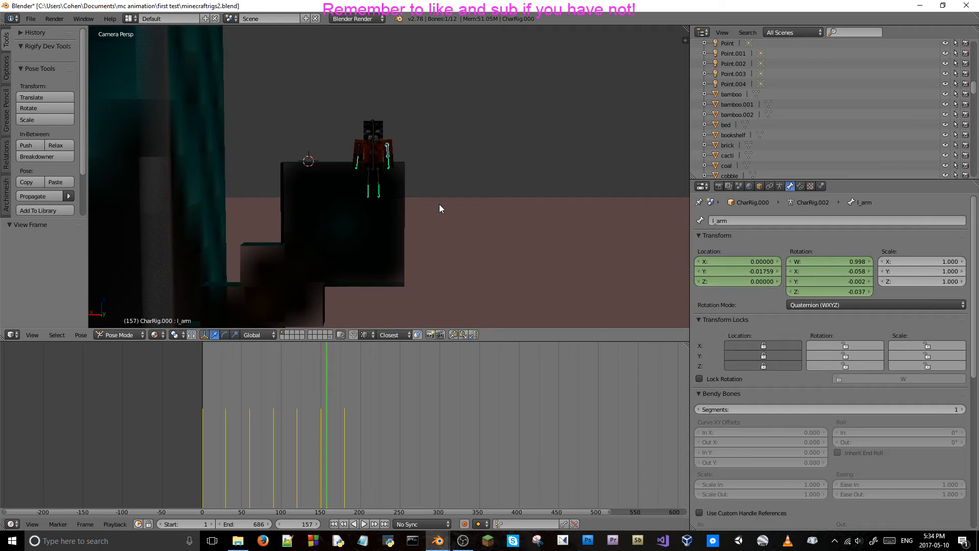
pyautogui.press('Right')
pyautogui.press('Right')
pyautogui.press('Right')
pyautogui.press('Right')
pyautogui.press('Right')
pyautogui.press('Right')
pyautogui.press('Right')
pyautogui.press('Right')
pyautogui.press('Right')
pyautogui.press('Right')
pyautogui.press('Right')
pyautogui.press('Right')
pyautogui.press('Right')
pyautogui.press('Right')
pyautogui.press('Right')
pyautogui.press('Right')
pyautogui.press('Right')
pyautogui.press('Right')
pyautogui.press('Right')
pyautogui.press('Right')
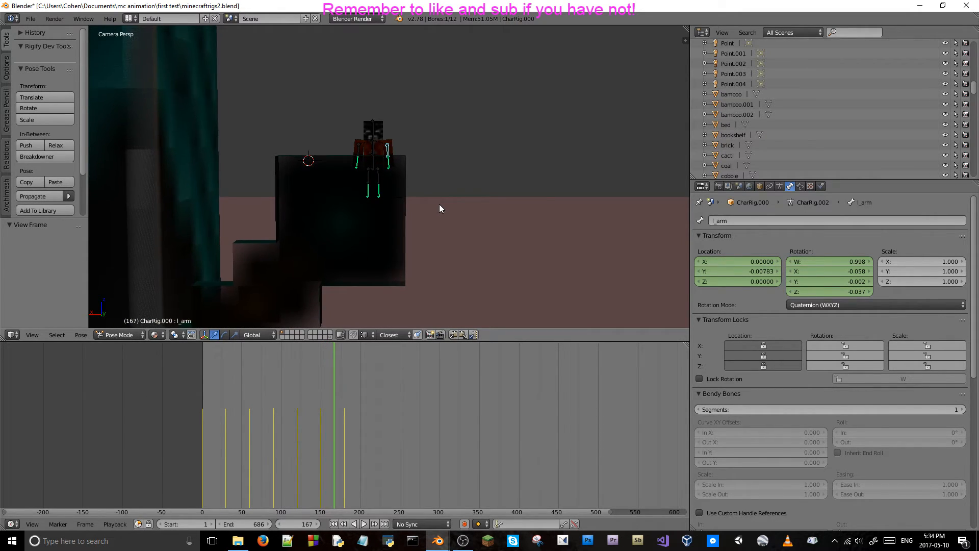
pyautogui.press('Right')
pyautogui.press('Right')
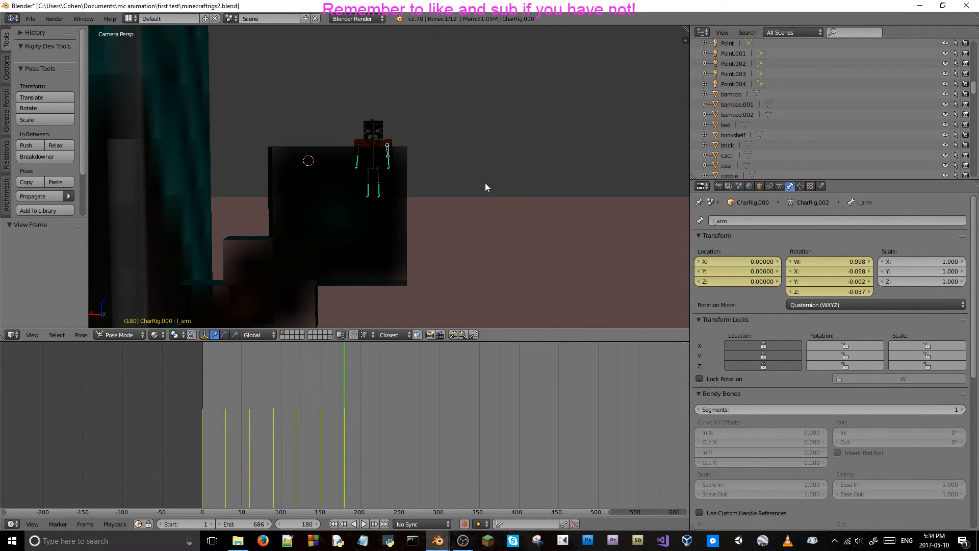
# Advance 30 frames to frame 210 and set the left arm bone's Y location to -0.02.
pyautogui.click(301, 524)
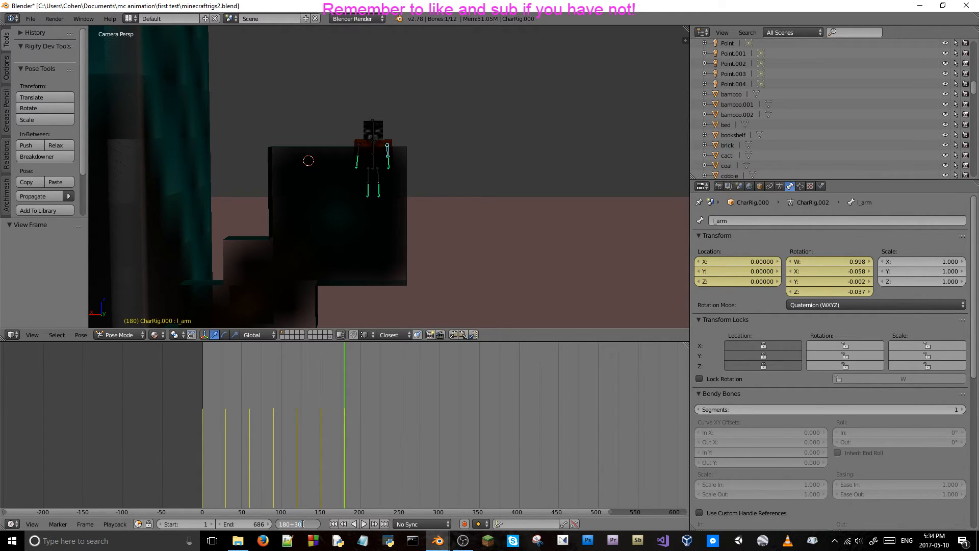
pyautogui.write('+30')
pyautogui.press('Return')
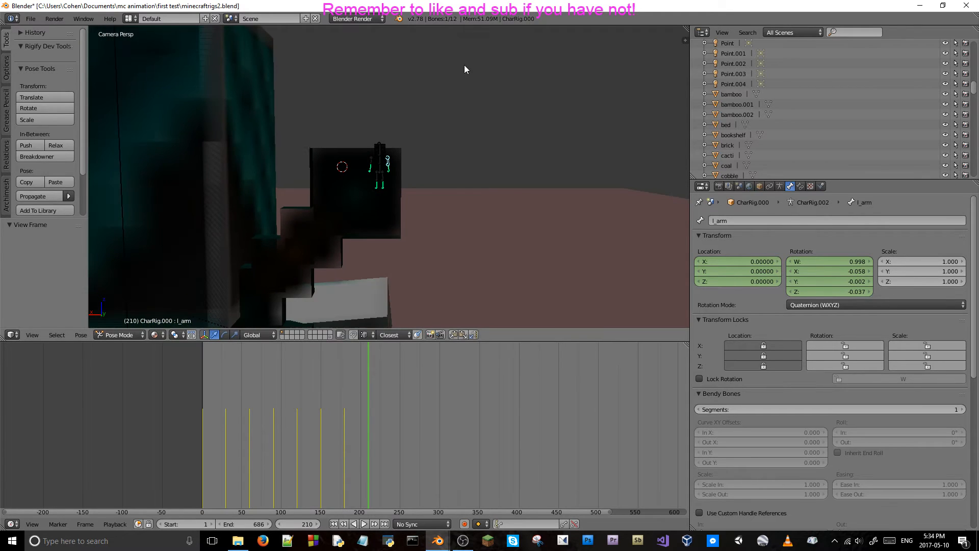
pyautogui.moveTo(457, 88); pyautogui.dragTo(523, 174, button='middle')
pyautogui.scroll(8, 509, 127)
pyautogui.scroll(3, 400, 174)
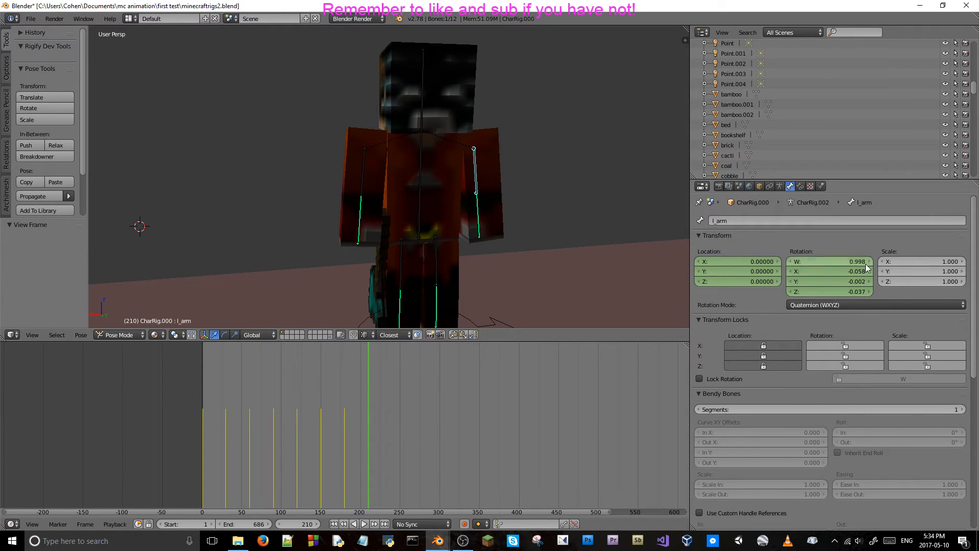
pyautogui.click(747, 271)
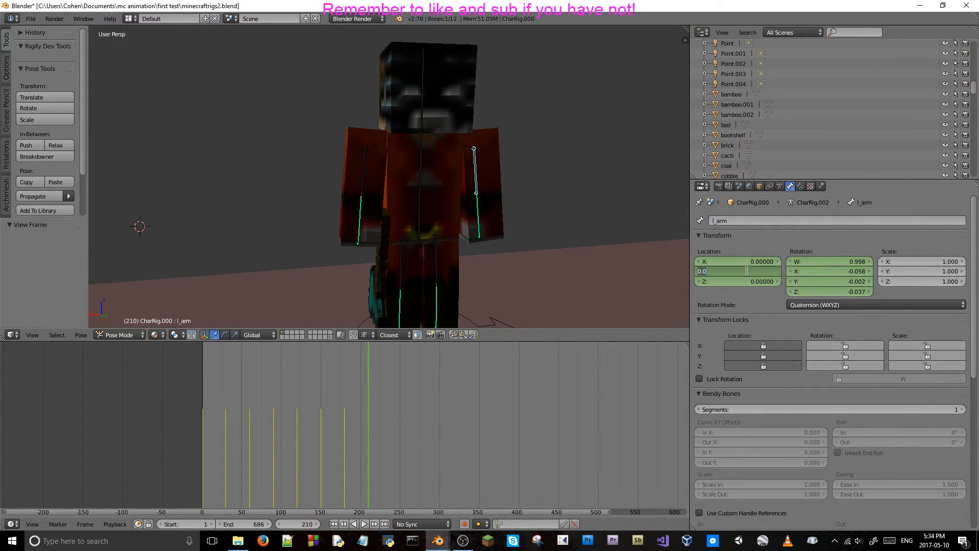
pyautogui.press('BackSpace')
pyautogui.write('-0.02')
pyautogui.press('Return')
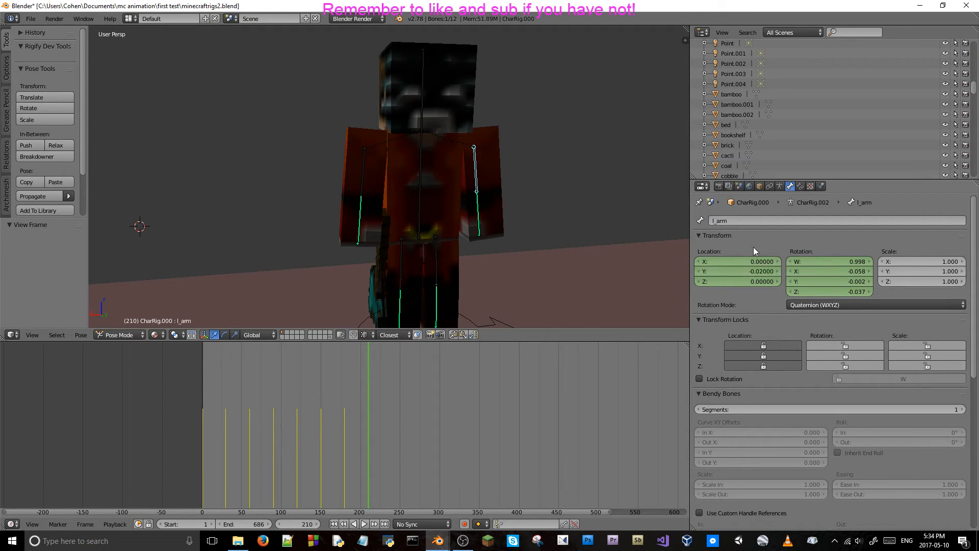
# Select the right arm bone and step back and forth between about frames 116 and 209 to examine its Y location.
pyautogui.rightClick(363, 168)
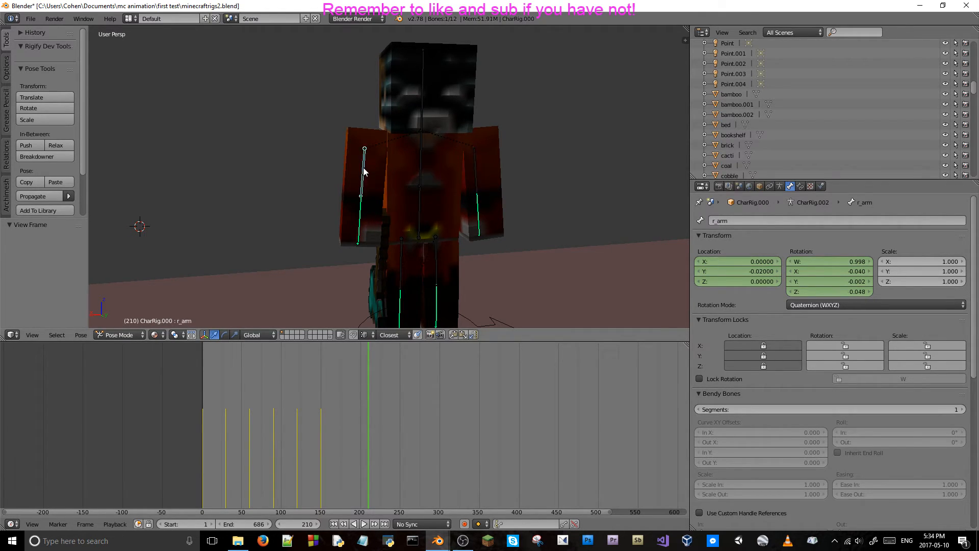
pyautogui.doubleClick(742, 272)
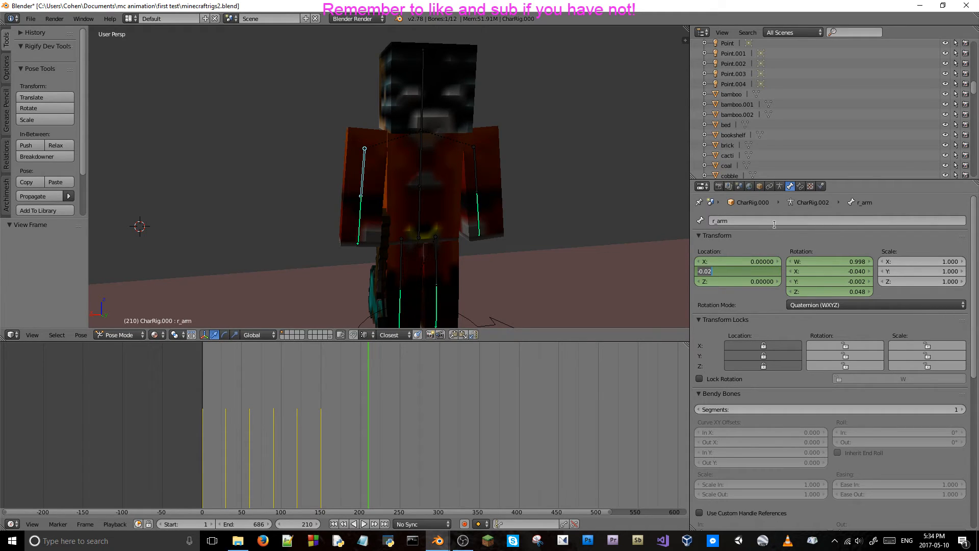
pyautogui.click(778, 240)
pyautogui.press('Left')
pyautogui.press('Left')
pyautogui.press('Left')
pyautogui.press('Left')
pyautogui.press('Left')
pyautogui.press('Left')
pyautogui.press('Left')
pyautogui.press('Left')
pyautogui.press('Left')
pyautogui.press('Left')
pyautogui.press('Left')
pyautogui.press('Left')
pyautogui.press('Left')
pyautogui.press('Left')
pyautogui.press('Left')
pyautogui.press('Left')
pyautogui.press('Left')
pyautogui.press('Left')
pyautogui.press('Left')
pyautogui.press('Left')
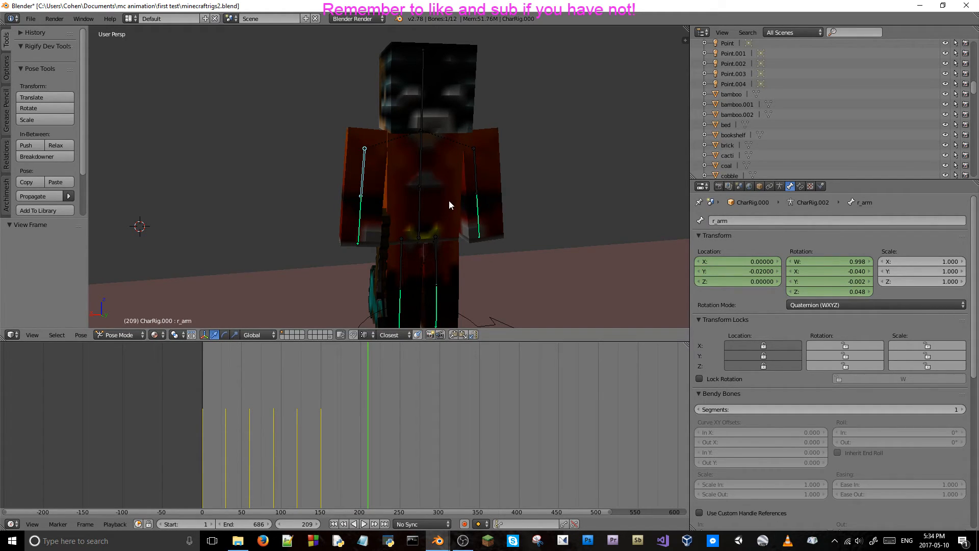
pyautogui.press('Left')
pyautogui.press('Left')
pyautogui.press('Left')
pyautogui.press('Left')
pyautogui.press('Left')
pyautogui.press('Left')
pyautogui.press('Left')
pyautogui.press('Left')
pyautogui.press('Left')
pyautogui.press('Left')
pyautogui.press('Left')
pyautogui.press('Left')
pyautogui.press('Left')
pyautogui.press('Left')
pyautogui.press('Left')
pyautogui.press('Left')
pyautogui.press('Left')
pyautogui.press('Left')
pyautogui.press('Left')
pyautogui.press('Left')
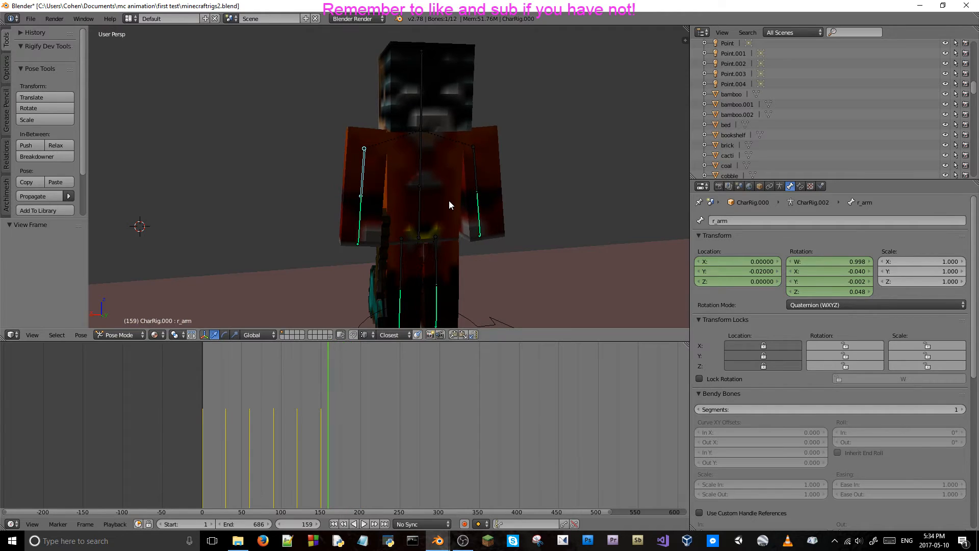
pyautogui.press('Right')
pyautogui.press('Right')
pyautogui.press('Right')
pyautogui.press('Right')
pyautogui.press('Right')
pyautogui.press('Right')
pyautogui.press('Right')
pyautogui.press('Right')
pyautogui.press('Right')
pyautogui.press('Right')
pyautogui.press('Right')
pyautogui.press('Right')
pyautogui.press('Right')
pyautogui.press('Right')
pyautogui.press('Right')
pyautogui.press('Right')
pyautogui.press('Right')
pyautogui.press('Right')
pyautogui.press('Right')
pyautogui.press('Right')
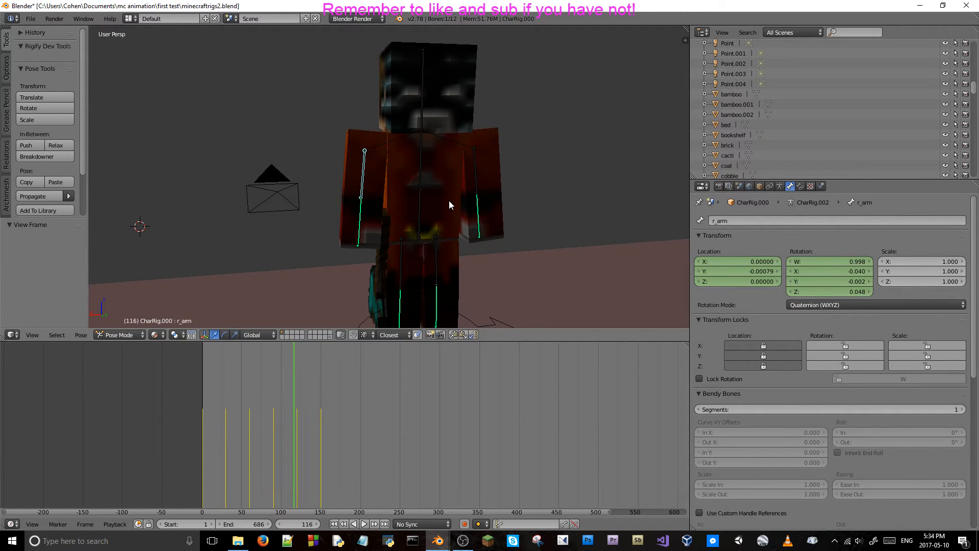
pyautogui.press('Right')
pyautogui.press('Right')
pyautogui.press('Right')
pyautogui.press('Right')
pyautogui.press('Right')
pyautogui.press('Right')
pyautogui.press('Right')
pyautogui.press('Right')
pyautogui.press('Right')
pyautogui.press('Right')
pyautogui.press('Right')
pyautogui.press('Right')
pyautogui.press('Right')
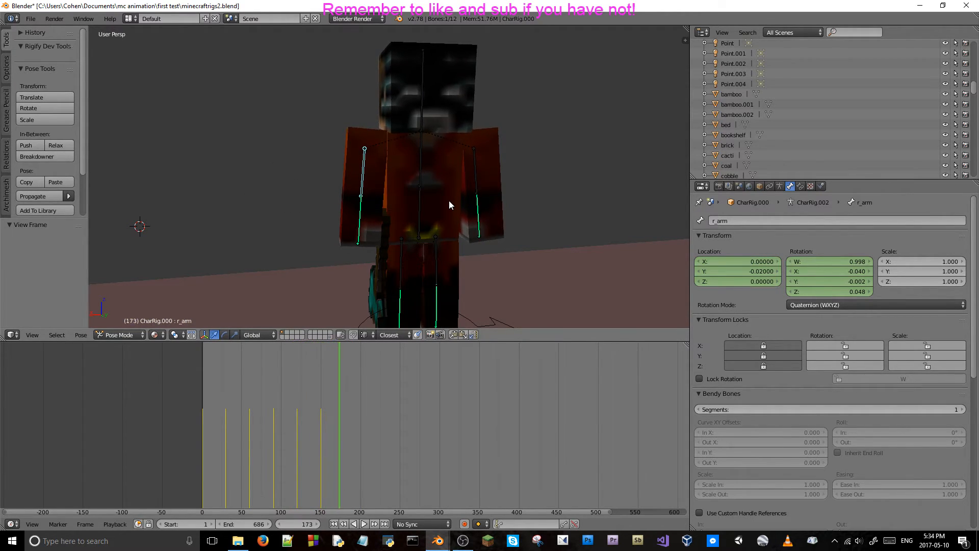
pyautogui.press('Left')
pyautogui.press('Left')
pyautogui.press('Left')
pyautogui.press('Left')
pyautogui.press('Left')
pyautogui.press('Left')
pyautogui.press('Left')
pyautogui.press('Left')
pyautogui.press('Left')
pyautogui.press('Left')
pyautogui.press('Left')
pyautogui.press('Left')
pyautogui.press('Left')
pyautogui.press('Left')
pyautogui.press('Left')
pyautogui.press('Left')
pyautogui.press('Left')
pyautogui.press('Left')
pyautogui.press('Left')
pyautogui.press('Left')
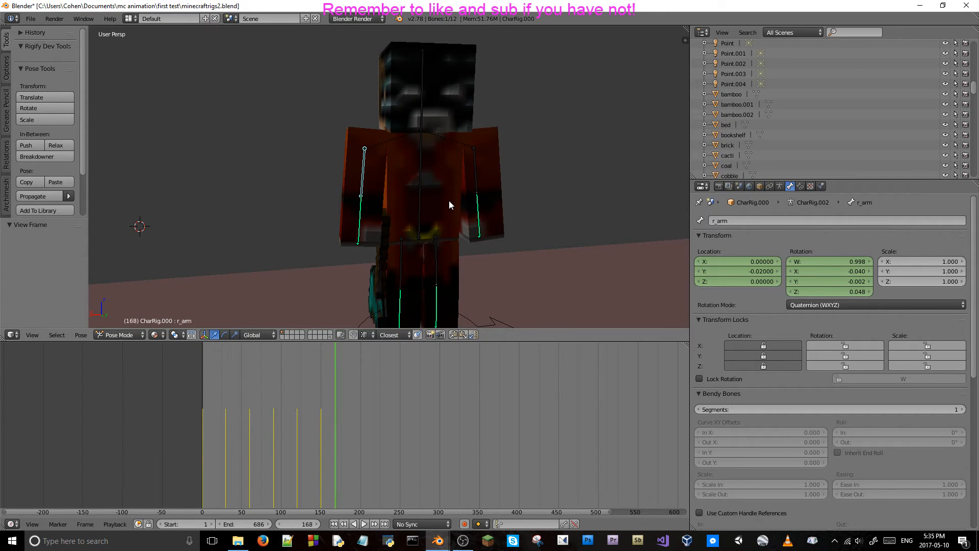
pyautogui.press('Right')
pyautogui.press('Right')
pyautogui.press('Right')
pyautogui.press('Right')
pyautogui.press('Right')
pyautogui.press('Right')
pyautogui.press('Right')
pyautogui.press('Right')
pyautogui.press('Right')
pyautogui.press('Right')
pyautogui.press('Right')
pyautogui.press('Right')
pyautogui.press('Right')
pyautogui.press('Right')
pyautogui.press('Right')
pyautogui.press('Right')
pyautogui.press('Right')
pyautogui.press('Right')
pyautogui.press('Right')
pyautogui.press('Right')
pyautogui.press('Right')
pyautogui.press('Right')
pyautogui.press('Right')
pyautogui.press('Right')
pyautogui.press('Right')
pyautogui.press('Right')
pyautogui.press('Right')
pyautogui.press('Right')
pyautogui.press('Right')
pyautogui.press('Right')
pyautogui.press('Right')
pyautogui.press('Left')
pyautogui.press('Left')
pyautogui.press('Left')
pyautogui.press('Left')
pyautogui.press('Left')
pyautogui.press('Left')
pyautogui.press('Left')
pyautogui.press('Left')
pyautogui.press('Left')
pyautogui.press('Left')
pyautogui.press('Left')
pyautogui.press('Left')
pyautogui.press('Left')
pyautogui.press('Left')
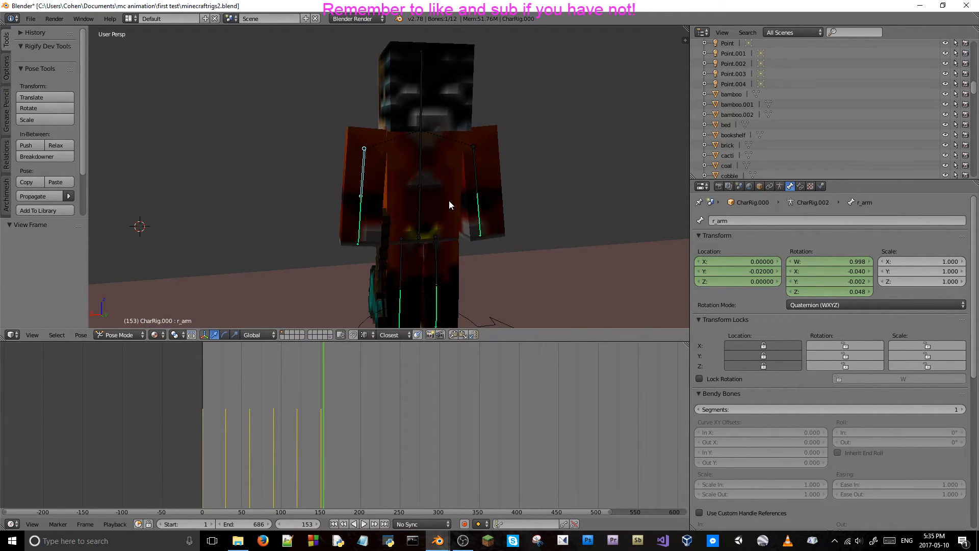
pyautogui.press('Right')
pyautogui.press('Right')
pyautogui.press('Right')
pyautogui.press('Right')
pyautogui.press('Right')
pyautogui.press('Right')
pyautogui.press('Right')
pyautogui.press('Right')
pyautogui.press('Right')
pyautogui.press('Right')
pyautogui.press('Right')
pyautogui.press('Right')
pyautogui.press('Right')
pyautogui.press('Right')
pyautogui.press('Right')
pyautogui.press('Right')
pyautogui.press('Right')
pyautogui.press('Right')
pyautogui.press('Right')
pyautogui.press('Right')
pyautogui.press('Left')
pyautogui.press('Left')
pyautogui.press('Left')
pyautogui.press('Left')
pyautogui.press('Left')
pyautogui.press('Left')
pyautogui.press('Left')
pyautogui.press('Left')
pyautogui.press('Left')
pyautogui.press('Left')
pyautogui.press('Left')
pyautogui.press('Left')
pyautogui.press('Left')
pyautogui.press('Left')
pyautogui.press('Left')
pyautogui.press('Left')
pyautogui.press('Left')
pyautogui.press('Left')
pyautogui.press('Left')
pyautogui.press('Left')
pyautogui.press('Left')
pyautogui.press('Left')
pyautogui.press('Left')
pyautogui.press('Left')
pyautogui.press('Left')
pyautogui.press('Left')
pyautogui.press('Left')
pyautogui.press('Left')
pyautogui.press('Left')
pyautogui.press('Left')
# Return to the body bone's keyframe at frame 180, set the right arm bone's Y location to 0, and keyframe it.
pyautogui.rightClick(420, 162)
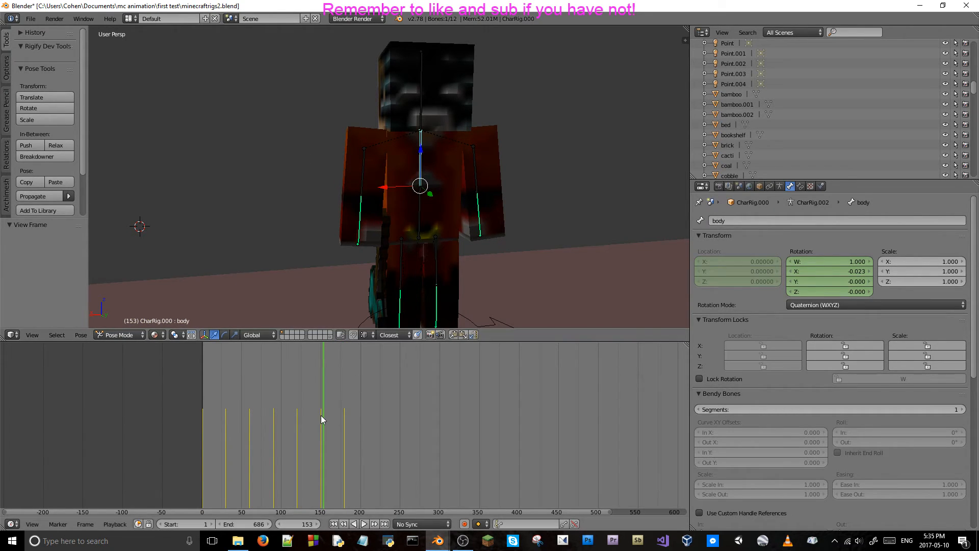
pyautogui.press('Right')
pyautogui.press('Right')
pyautogui.press('Right')
pyautogui.press('Right')
pyautogui.press('Right')
pyautogui.press('Right')
pyautogui.press('Right')
pyautogui.press('Right')
pyautogui.press('Right')
pyautogui.press('Right')
pyautogui.press('Right')
pyautogui.press('Right')
pyautogui.press('Right')
pyautogui.press('Right')
pyautogui.press('Right')
pyautogui.press('Right')
pyautogui.press('Right')
pyautogui.press('Right')
pyautogui.press('Right')
pyautogui.press('Right')
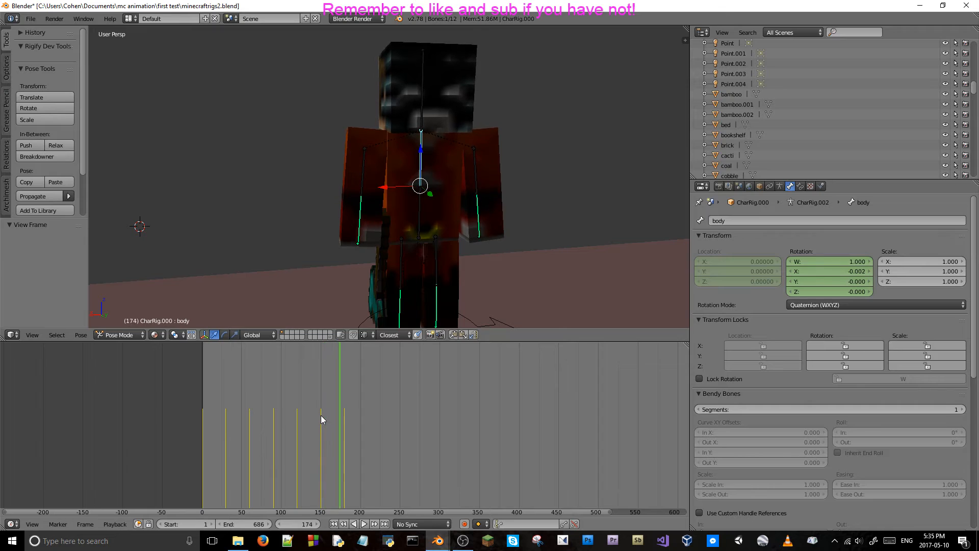
pyautogui.press('Right')
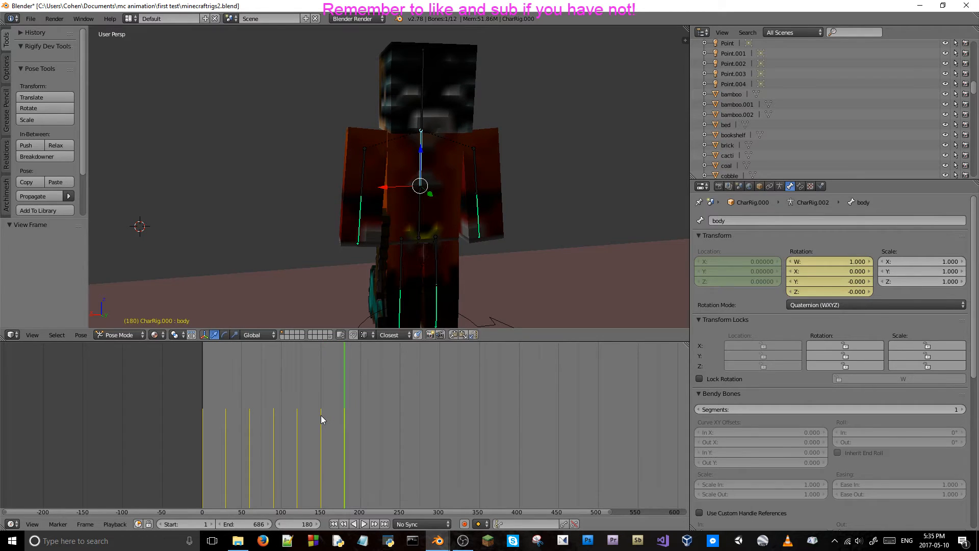
pyautogui.rightClick(372, 163)
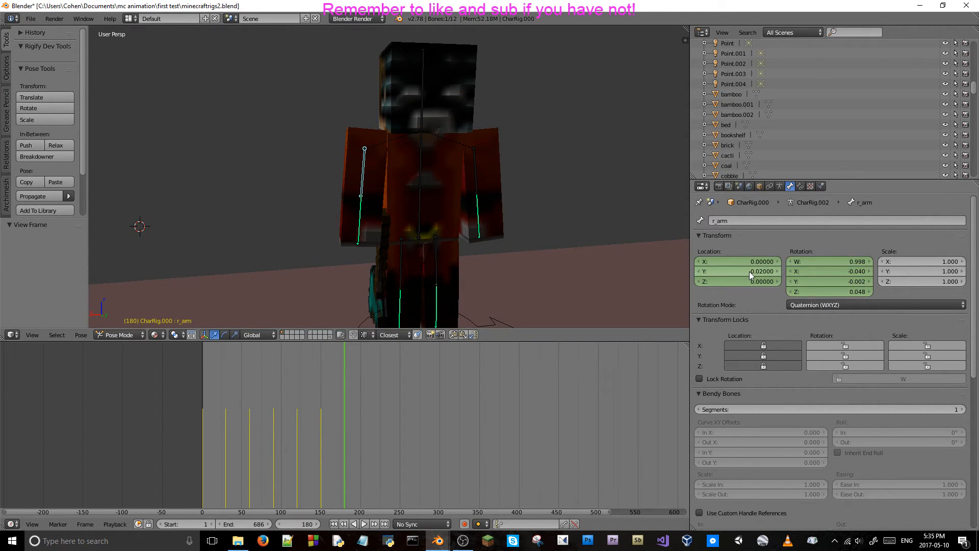
pyautogui.click(748, 272)
pyautogui.write('0')
pyautogui.click(767, 243)
# Select the left arm bone and step between about frames 137 and 180 to check that both arms move together.
pyautogui.rightClick(477, 167)
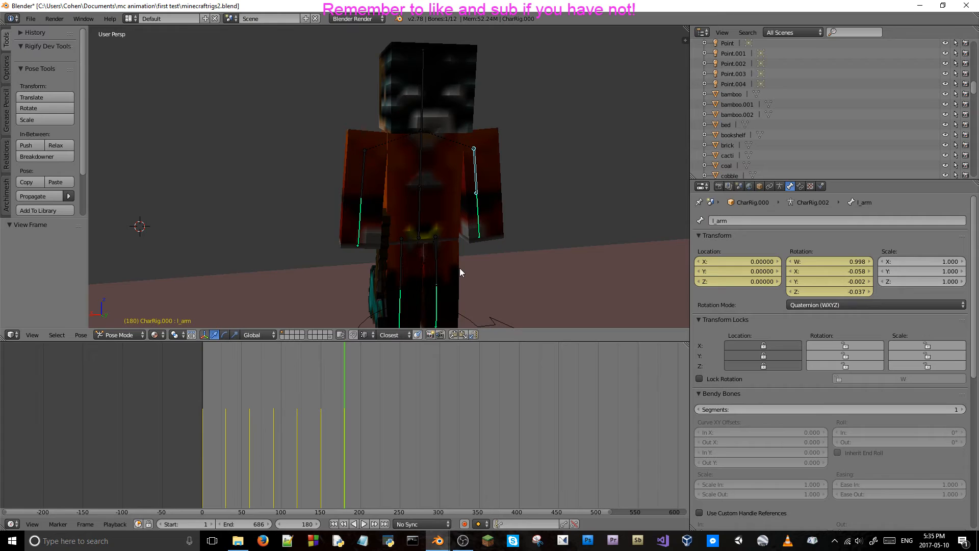
pyautogui.press('Left')
pyautogui.press('Left')
pyautogui.press('Left')
pyautogui.press('Left')
pyautogui.press('Left')
pyautogui.press('Left')
pyautogui.press('Left')
pyautogui.press('Left')
pyautogui.press('Left')
pyautogui.press('Left')
pyautogui.press('Left')
pyautogui.press('Left')
pyautogui.press('Left')
pyautogui.press('Left')
pyautogui.press('Left')
pyautogui.press('Left')
pyautogui.press('Left')
pyautogui.press('Left')
pyautogui.press('Left')
pyautogui.press('Left')
pyautogui.press('Left')
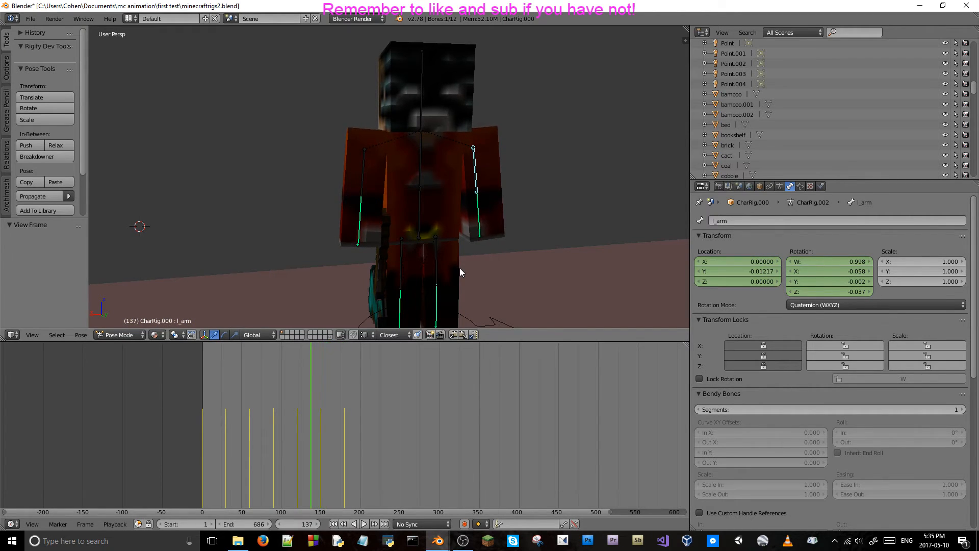
pyautogui.press('Right')
pyautogui.press('Right')
pyautogui.press('Right')
pyautogui.press('Right')
pyautogui.press('Right')
pyautogui.press('Right')
pyautogui.press('Right')
pyautogui.press('Right')
pyautogui.press('Right')
pyautogui.press('Right')
pyautogui.press('Right')
pyautogui.press('Right')
pyautogui.press('Right')
pyautogui.press('Right')
pyautogui.press('Right')
pyautogui.press('Right')
pyautogui.press('Right')
pyautogui.press('Right')
pyautogui.press('Right')
pyautogui.press('Right')
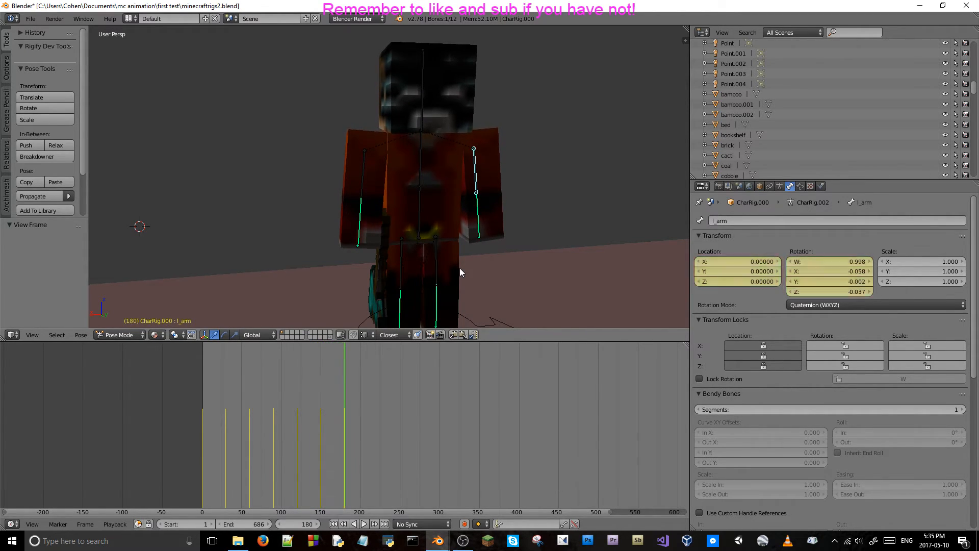
pyautogui.press('Left')
pyautogui.press('Left')
pyautogui.press('Left')
pyautogui.press('Left')
pyautogui.press('Left')
# Advance 30 frames to frame 210, set the left arm bone's Y location to -0.02, and keyframe its location.
pyautogui.click(297, 524)
pyautogui.write('+30')
pyautogui.press('Return')
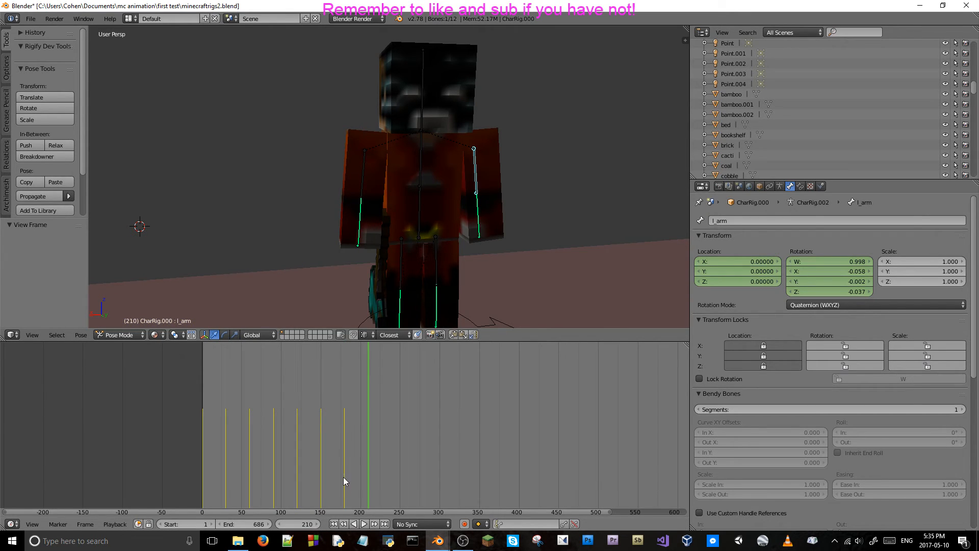
pyautogui.click(735, 269)
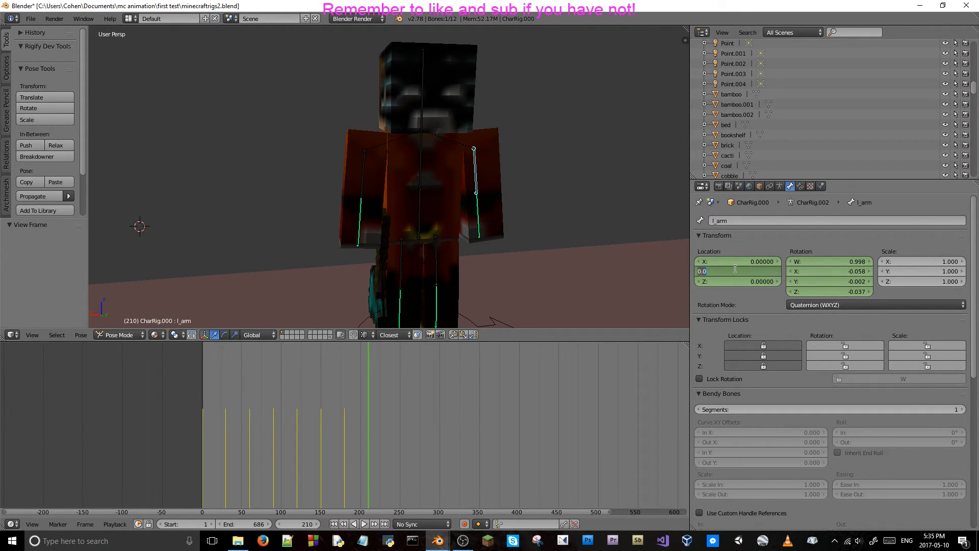
pyautogui.press('BackSpace')
pyautogui.write('-0.01')
pyautogui.click(759, 246)
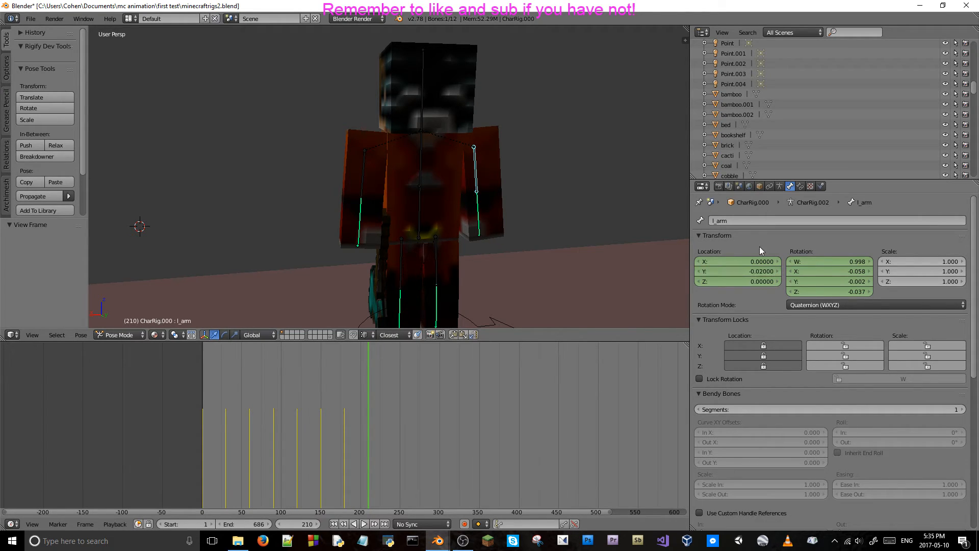
pyautogui.press('i')
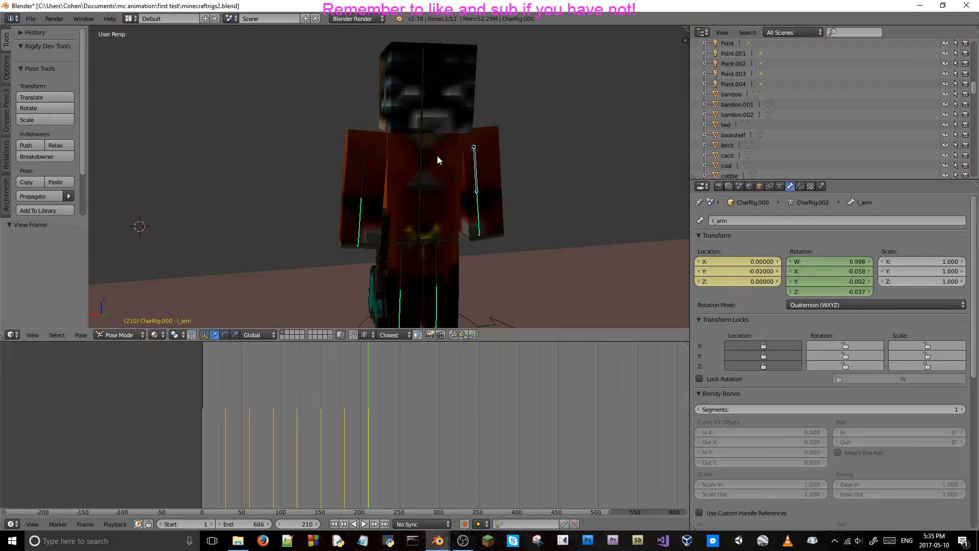
# Set the right arm bone's Y location to -0.02 at frame 210 and keyframe it.
pyautogui.rightClick(366, 165)
pyautogui.click(717, 270)
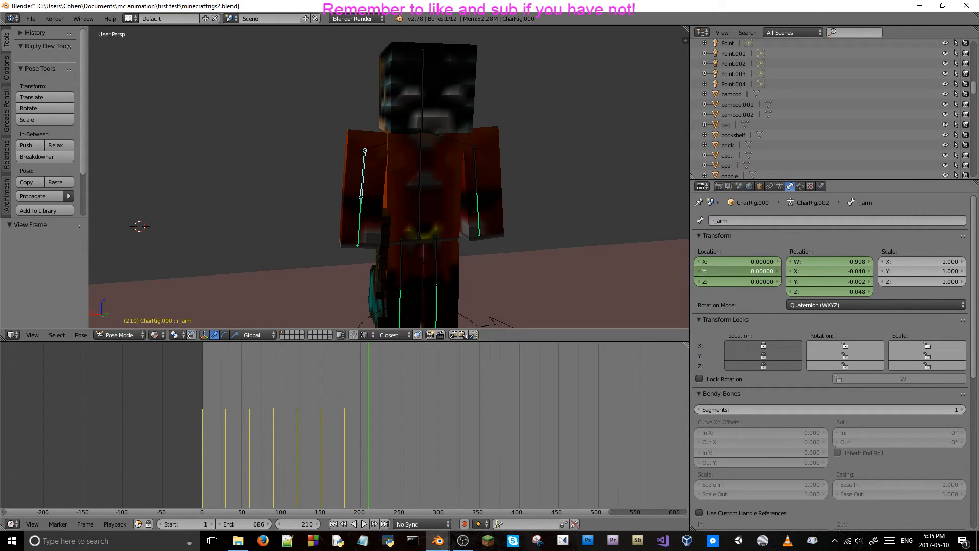
pyautogui.write('-0')
pyautogui.write('.02')
pyautogui.press('Return')
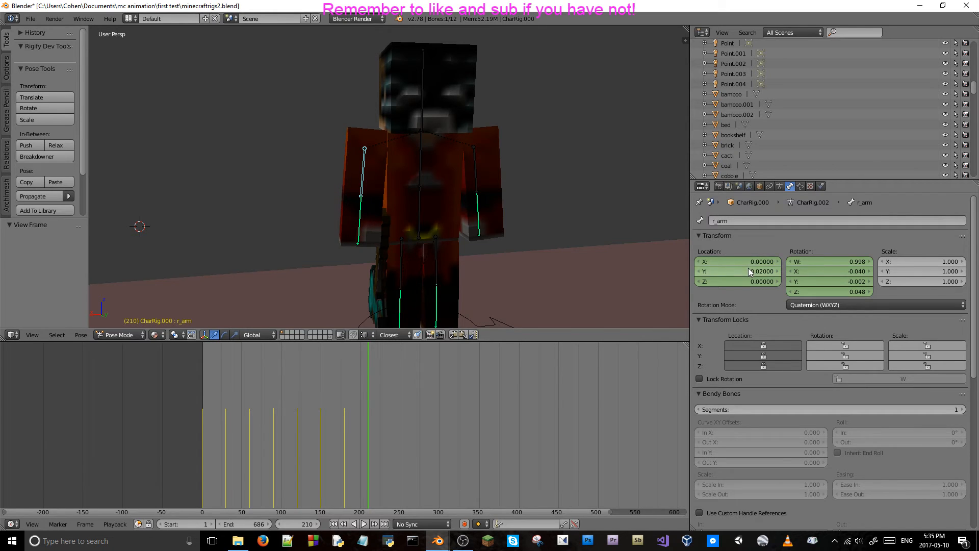
pyautogui.press('i')
# Set the body bone's X rotation to -0.024 at frame 210 and keyframe it.
pyautogui.rightClick(421, 151)
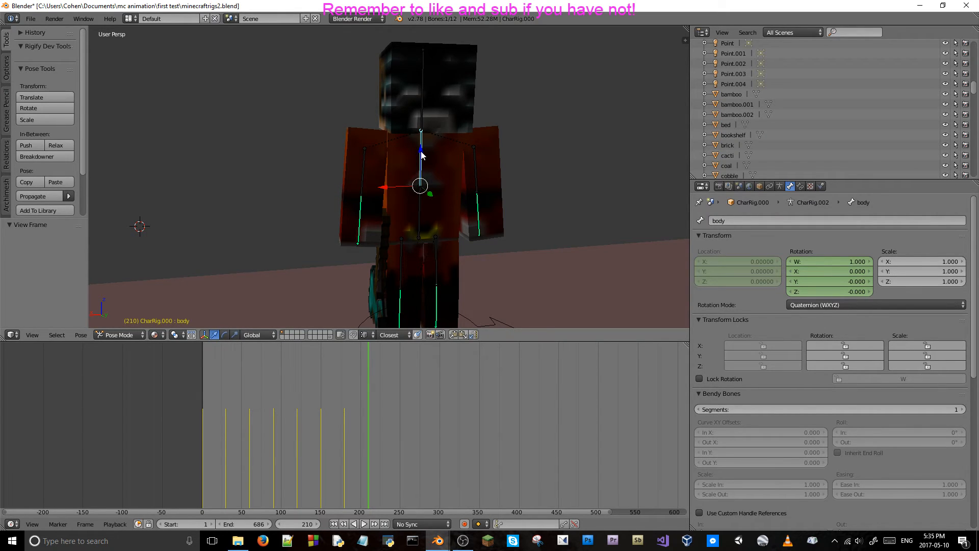
pyautogui.click(842, 272)
pyautogui.press('BackSpace')
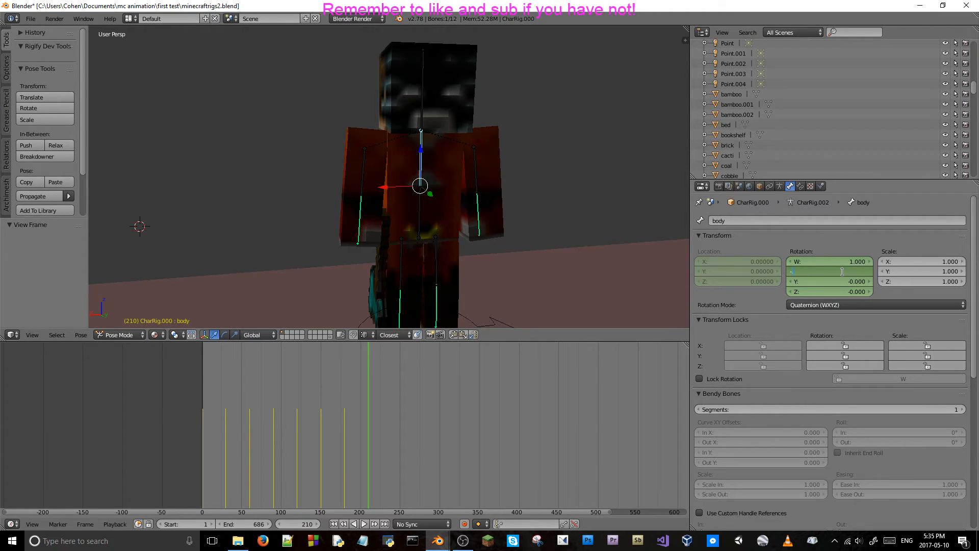
pyautogui.write('-.024')
pyautogui.press('Return')
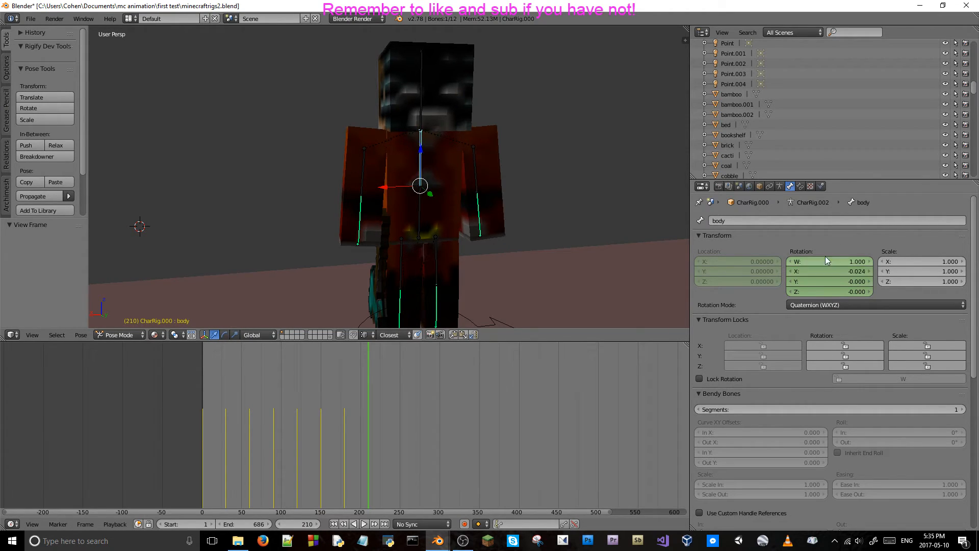
pyautogui.press('i')
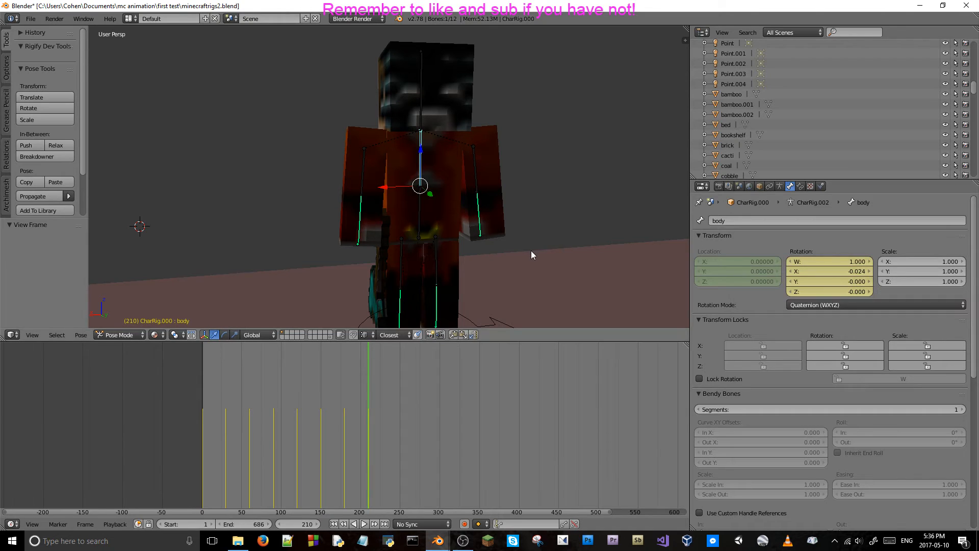
# Step through the frames around frame 210 to check the body bone's newly keyed rotation.
pyautogui.press('Left')
pyautogui.press('Left')
pyautogui.press('Left')
pyautogui.press('Left')
pyautogui.press('Left')
pyautogui.press('Left')
pyautogui.press('Left')
pyautogui.press('Left')
pyautogui.press('Left')
pyautogui.press('Left')
pyautogui.press('Left')
pyautogui.press('Left')
pyautogui.press('Left')
pyautogui.press('Left')
pyautogui.press('Left')
pyautogui.press('Left')
pyautogui.press('Left')
pyautogui.press('Left')
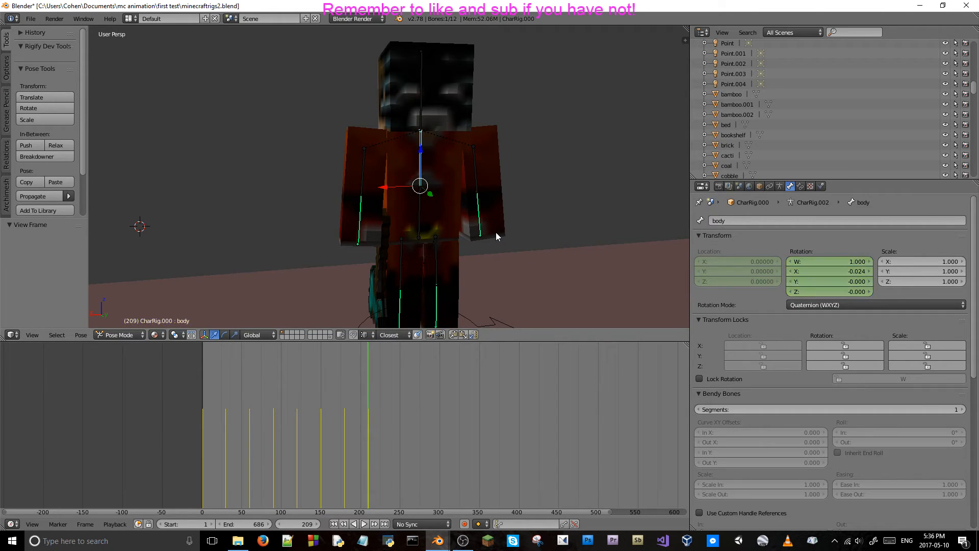
pyautogui.press('Right')
pyautogui.press('Right')
pyautogui.press('Right')
pyautogui.press('Right')
pyautogui.press('Right')
pyautogui.press('Right')
pyautogui.press('Right')
pyautogui.press('Right')
pyautogui.press('Right')
pyautogui.press('Right')
pyautogui.press('Right')
pyautogui.press('Right')
pyautogui.press('Right')
pyautogui.press('Right')
pyautogui.press('Right')
pyautogui.press('Right')
pyautogui.press('Right')
pyautogui.press('Right')
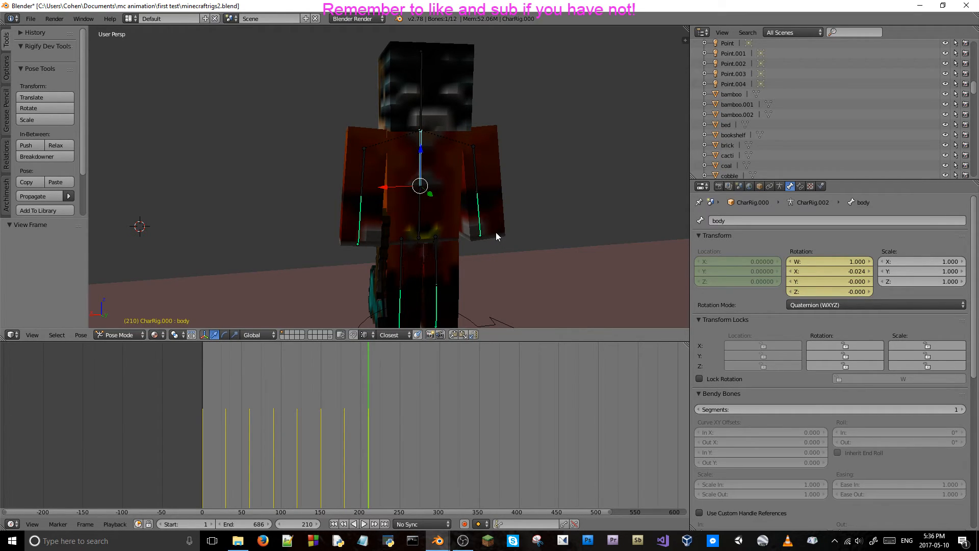
# Save the project file over the existing one and return to frame 210.
pyautogui.hotkey('ctrl', 's')
pyautogui.hotkey('ctrl', 's')
pyautogui.click(472, 162)
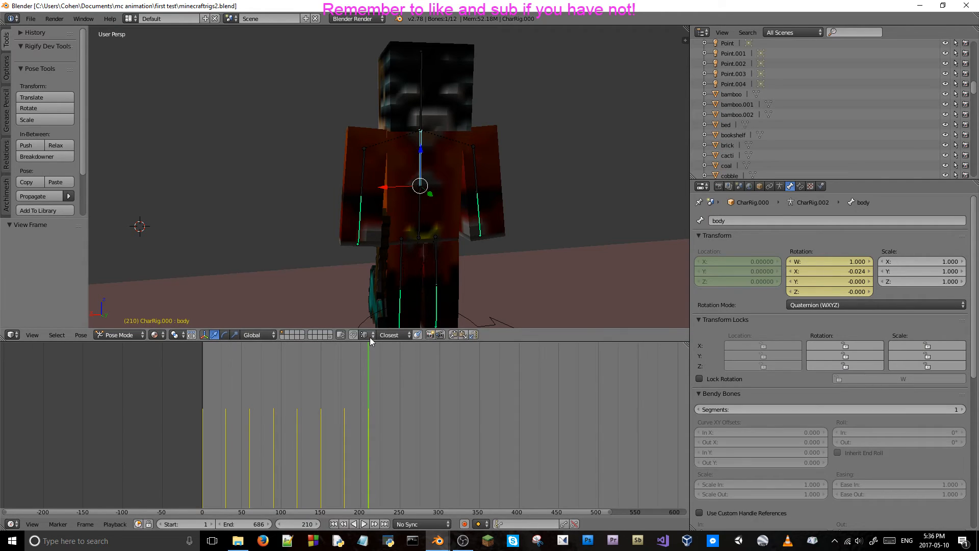
pyautogui.press('Right')
pyautogui.press('Right')
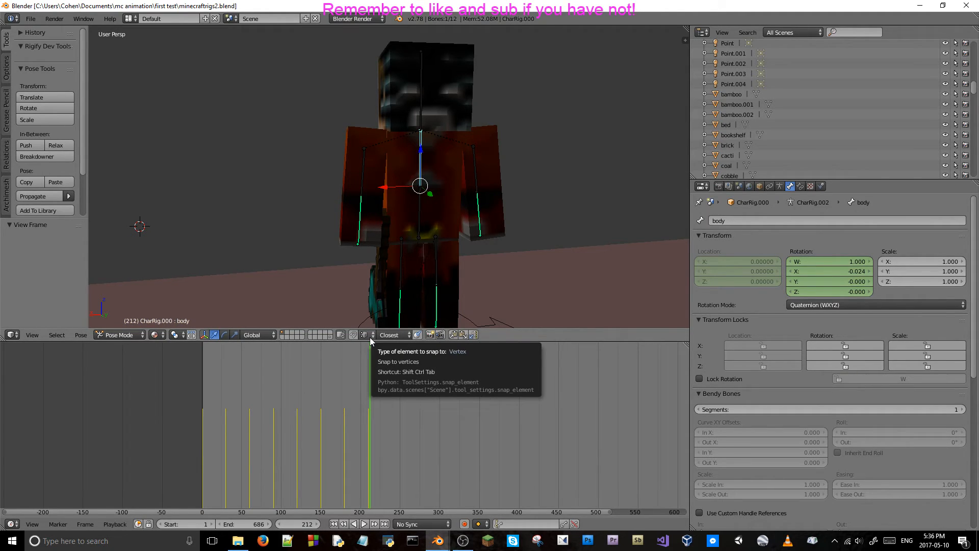
pyautogui.press('Left')
pyautogui.press('Left')
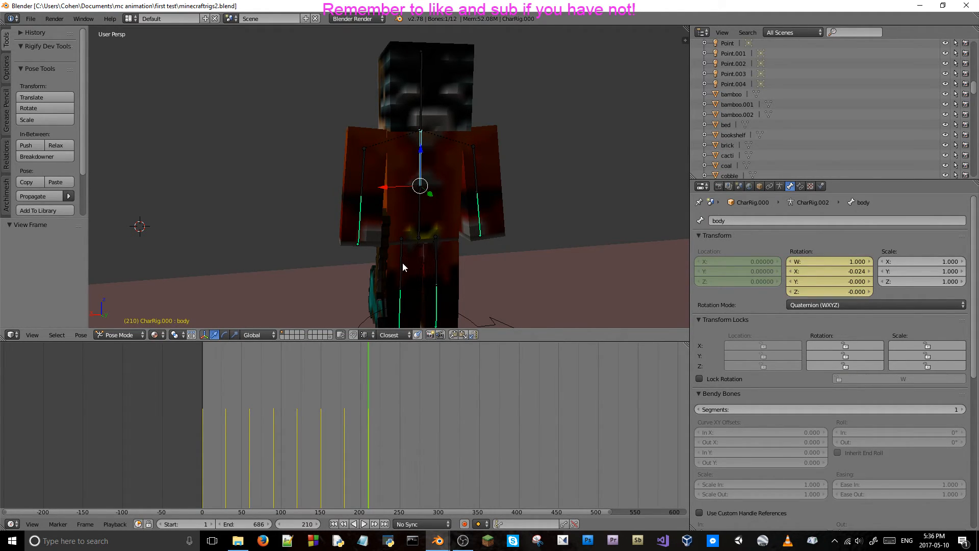
# Check the shot through the scene camera and advance the timeline 30 frames to frame 240.
pyautogui.press('KP_0')
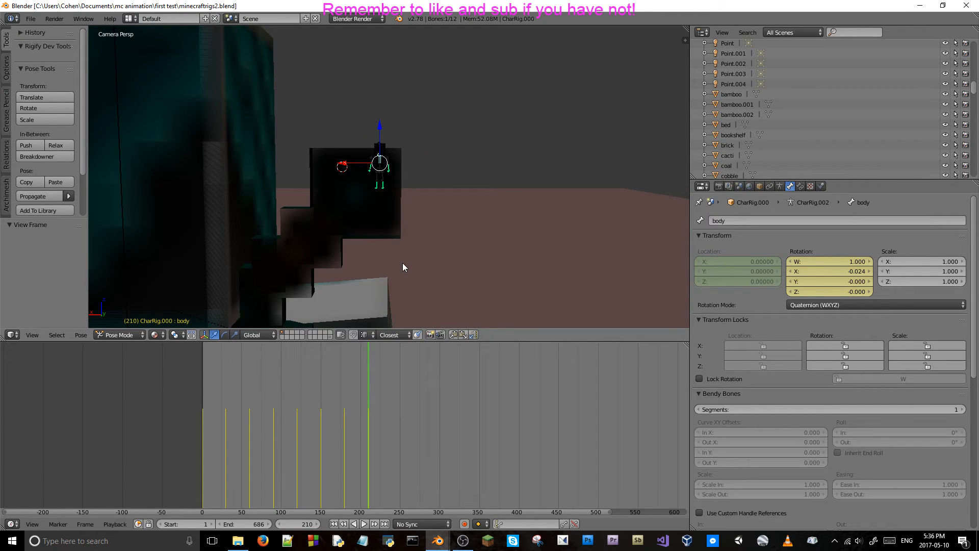
pyautogui.click(305, 523)
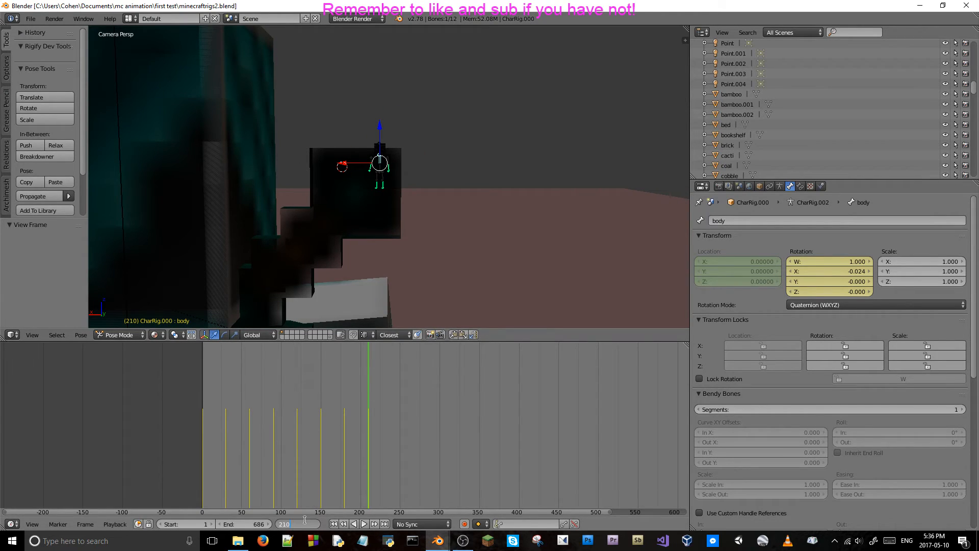
pyautogui.write('+30')
pyautogui.press('Return')
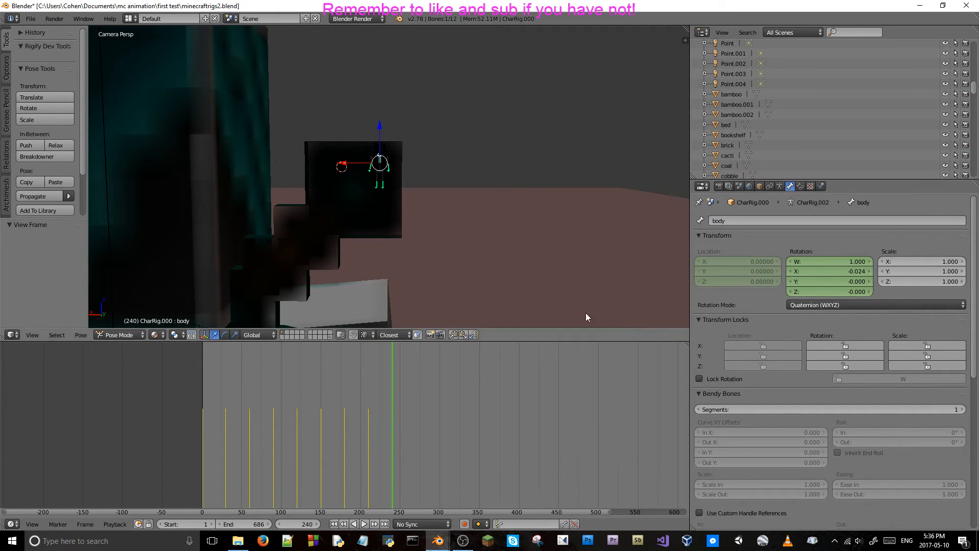
pyautogui.moveTo(439, 207); pyautogui.dragTo(399, 326, button='middle')
pyautogui.scroll(8, 405, 189)
pyautogui.scroll(3, 405, 302)
pyautogui.scroll(-2, 414, 262)
pyautogui.moveTo(418, 237); pyautogui.dragTo(414, 223, button='middle')
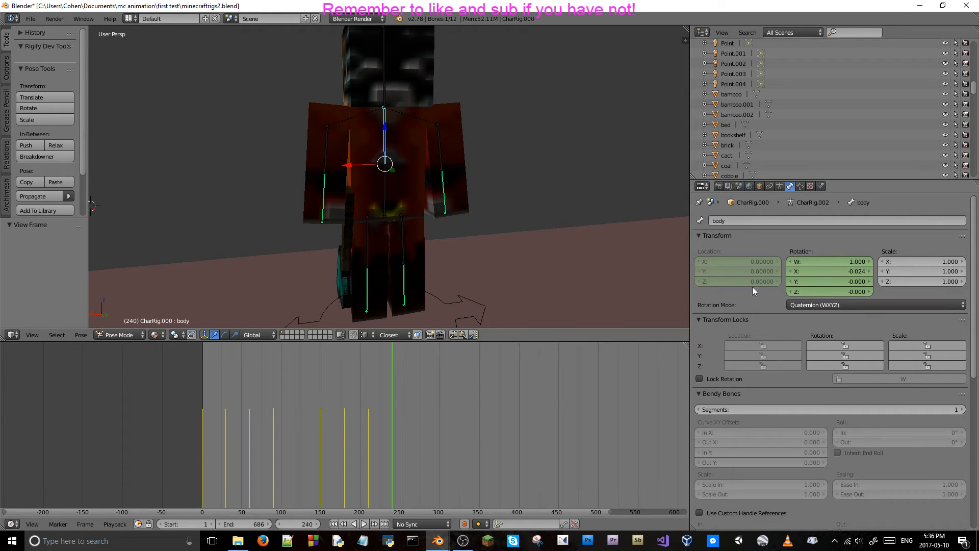
# Go back to frame 210 and step through the neighbouring frames to examine the orange character's pose.
pyautogui.click(368, 415)
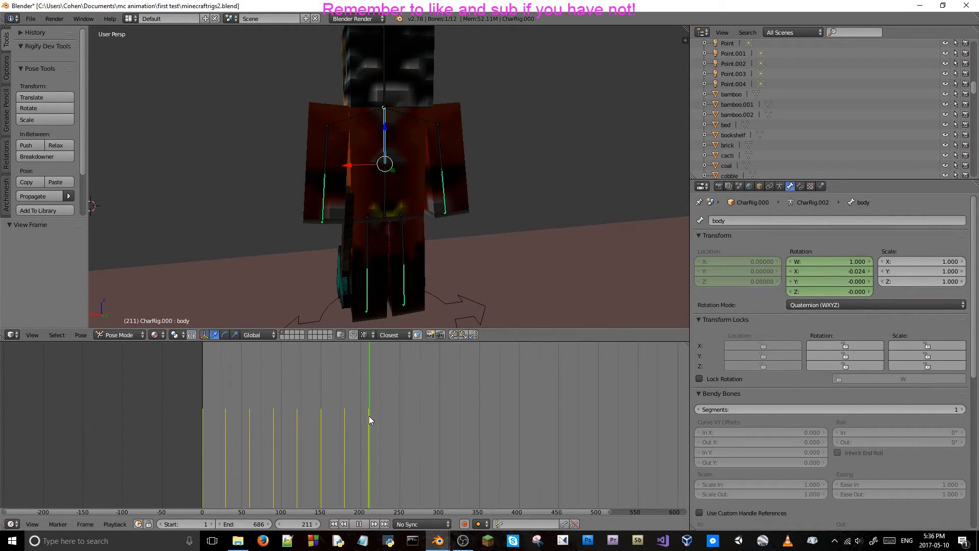
pyautogui.press('Left')
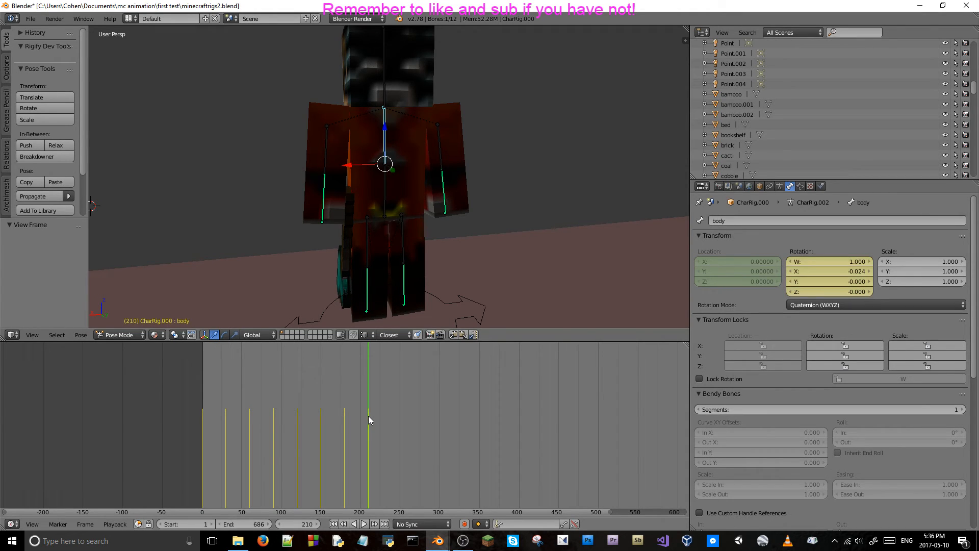
pyautogui.press('Left')
pyautogui.press('Left')
pyautogui.press('Left')
pyautogui.press('Left')
pyautogui.press('Left')
pyautogui.press('Left')
pyautogui.press('Left')
pyautogui.press('Left')
pyautogui.press('Left')
pyautogui.press('Left')
pyautogui.press('Left')
pyautogui.press('Left')
pyautogui.press('Left')
pyautogui.press('Left')
pyautogui.press('Left')
pyautogui.press('Left')
pyautogui.press('Left')
pyautogui.press('Left')
pyautogui.press('Left')
pyautogui.press('Left')
pyautogui.press('Left')
pyautogui.press('Left')
pyautogui.press('Left')
pyautogui.press('Left')
pyautogui.press('Right')
pyautogui.press('Right')
pyautogui.press('Right')
pyautogui.press('Right')
pyautogui.press('Right')
pyautogui.press('Right')
pyautogui.press('Right')
pyautogui.press('Right')
pyautogui.press('Right')
pyautogui.press('Right')
pyautogui.press('Right')
pyautogui.press('Right')
pyautogui.press('Right')
pyautogui.press('Right')
pyautogui.press('Right')
pyautogui.press('Right')
pyautogui.press('Right')
pyautogui.press('Right')
pyautogui.press('Right')
pyautogui.press('Right')
# Return to frame 240, set the body bone's X rotation to 0, and keyframe its rotation.
pyautogui.click(298, 524)
pyautogui.press('Return')
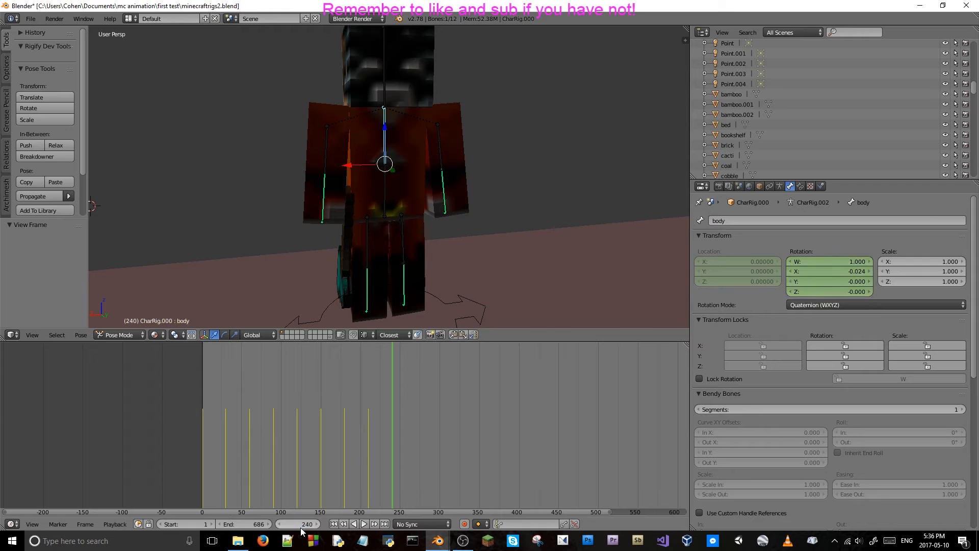
pyautogui.click(838, 271)
pyautogui.write('0')
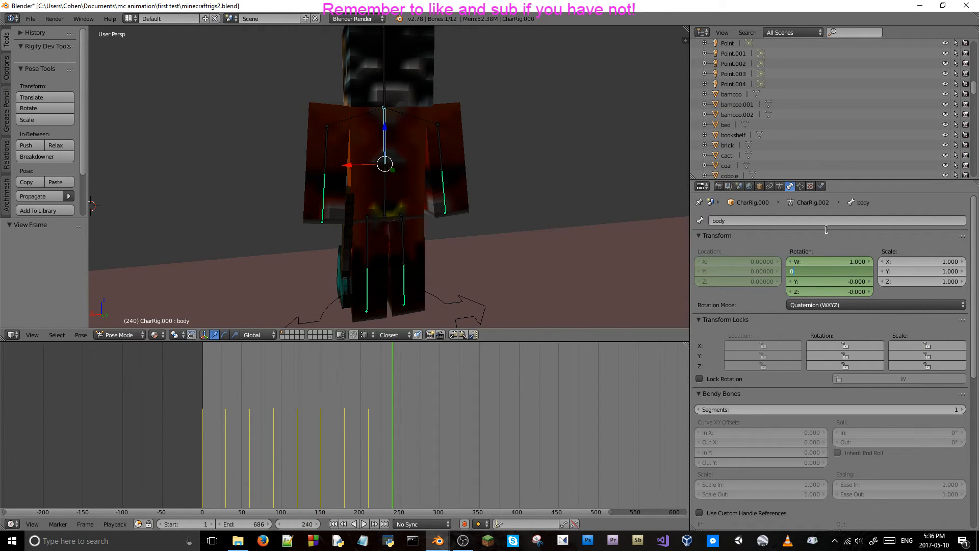
pyautogui.press('Return')
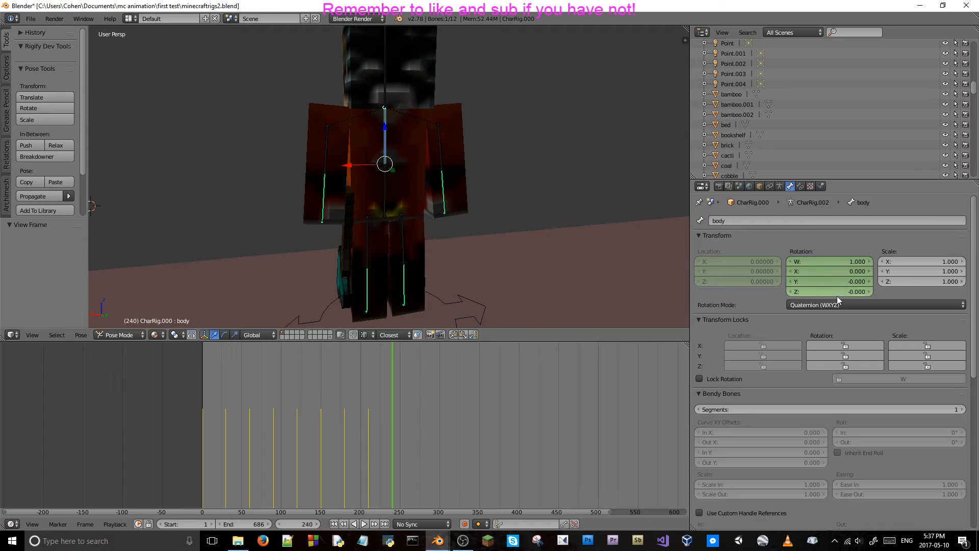
pyautogui.press('i')
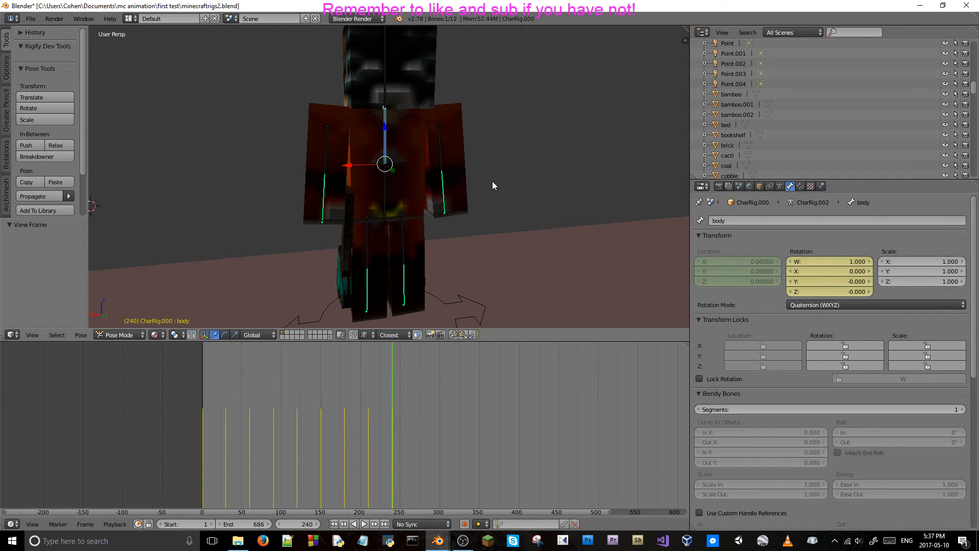
# Set the left arm bone's Y location to 0 at frame 240 and keyframe its location.
pyautogui.rightClick(441, 142)
pyautogui.click(724, 269)
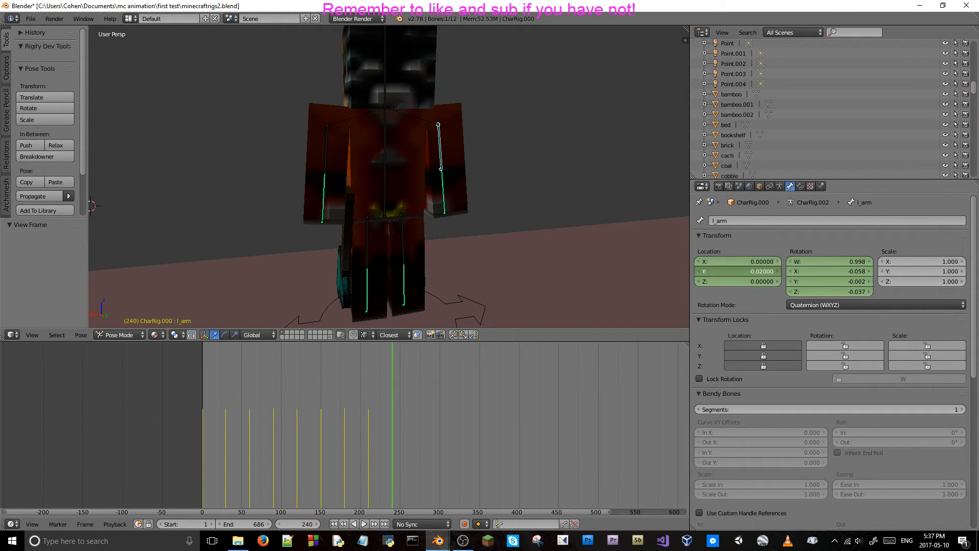
pyautogui.write('0')
pyautogui.press('Return')
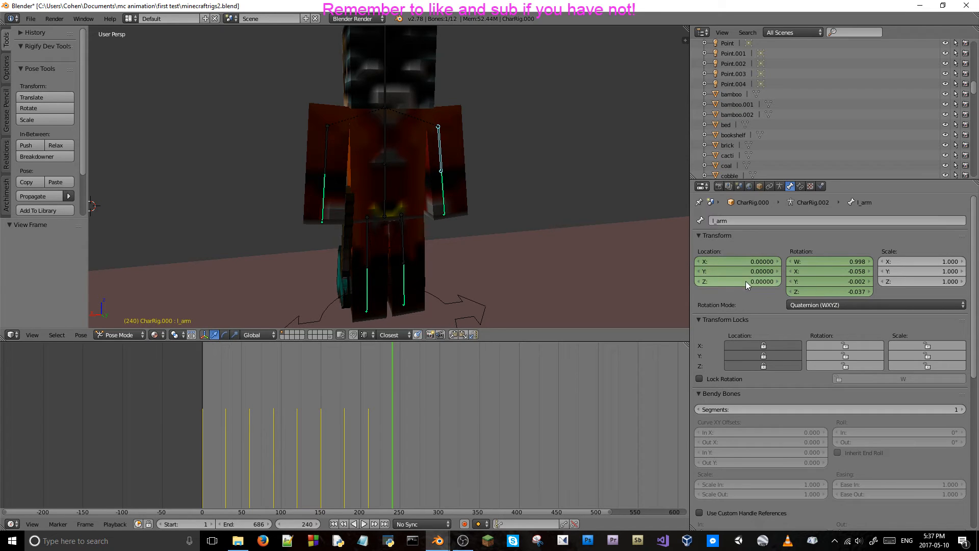
pyautogui.press('i')
# Set the right arm bone's Y location to 0 at frame 240, keyframe its location, and save the file.
pyautogui.rightClick(326, 150)
pyautogui.click(750, 271)
pyautogui.write('0')
pyautogui.press('Return')
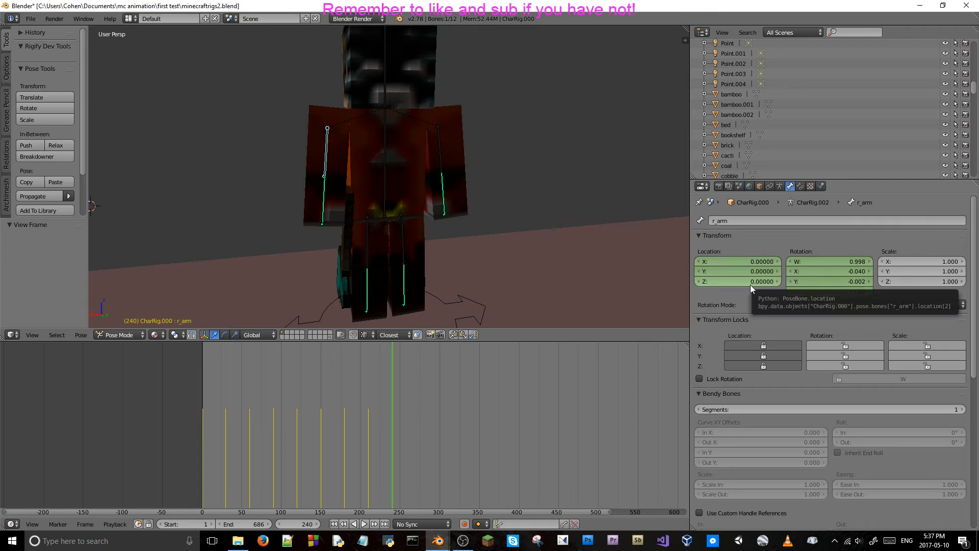
pyautogui.press('i')
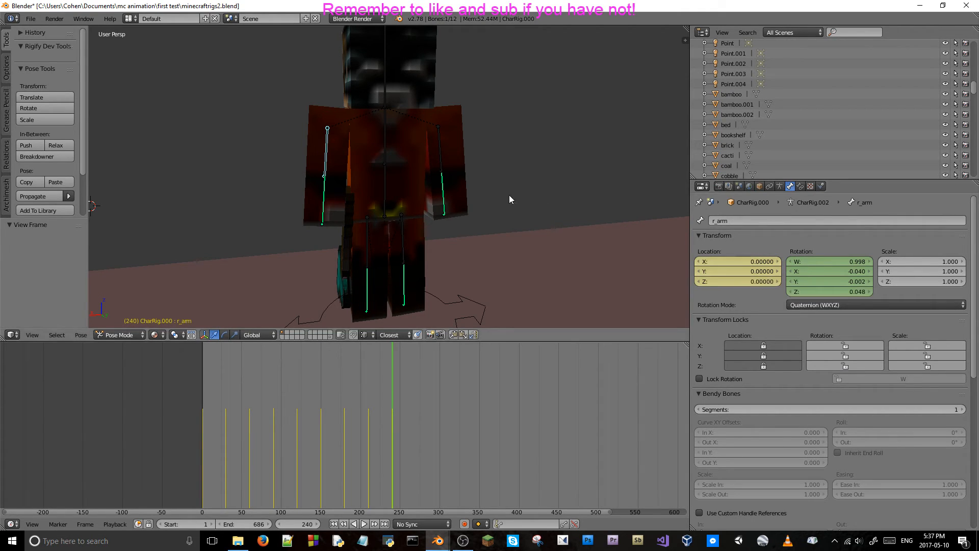
pyautogui.hotkey('ctrl', 's')
pyautogui.click(407, 187)
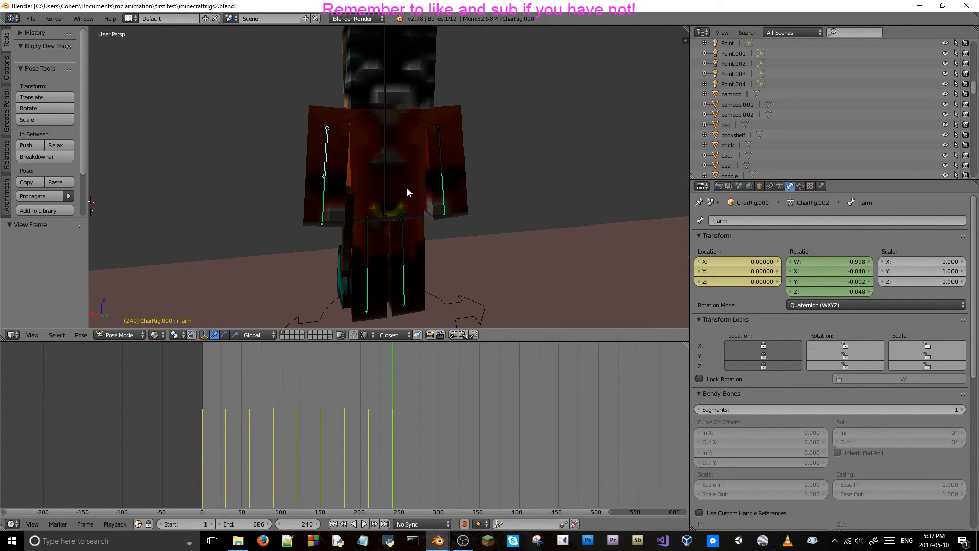
# Step back and forth between about frames 123 and 254 to review the breathing motion, ending at frame 240.
pyautogui.press('Left')
pyautogui.press('Left')
pyautogui.press('Left')
pyautogui.press('Left')
pyautogui.press('Left')
pyautogui.press('Left')
pyautogui.press('Left')
pyautogui.press('Left')
pyautogui.press('Left')
pyautogui.press('Left')
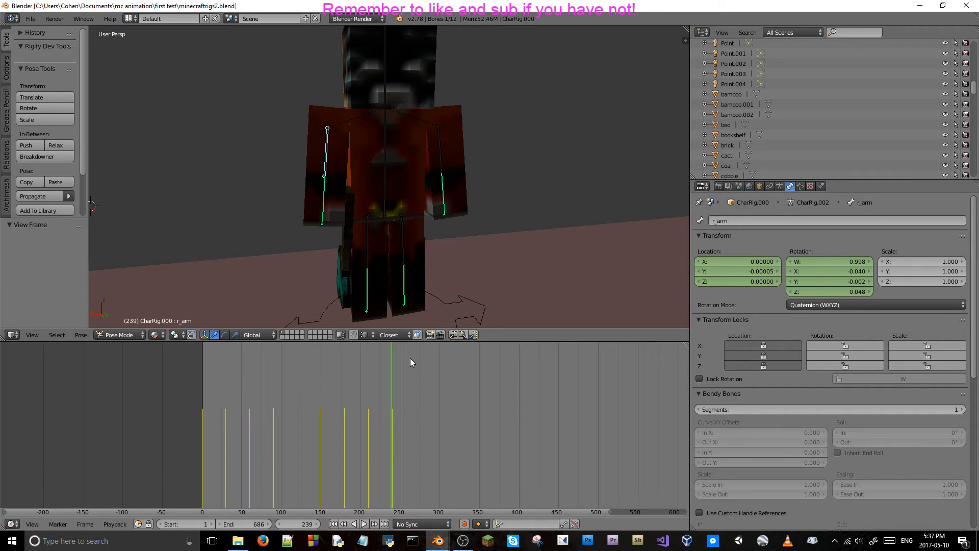
pyautogui.press('Left')
pyautogui.press('Left')
pyautogui.press('Left')
pyautogui.press('Left')
pyautogui.press('Left')
pyautogui.press('Left')
pyautogui.press('Left')
pyautogui.press('Left')
pyautogui.press('Left')
pyautogui.press('Left')
pyautogui.press('Left')
pyautogui.press('Left')
pyautogui.press('Left')
pyautogui.press('Left')
pyautogui.press('Left')
pyautogui.press('Left')
pyautogui.press('Left')
pyautogui.press('Left')
pyautogui.press('Left')
pyautogui.press('Left')
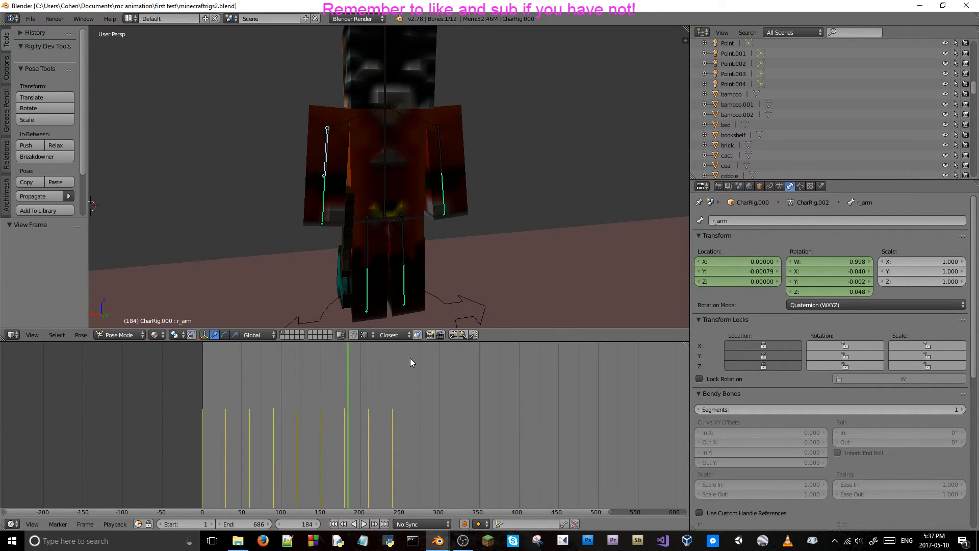
pyautogui.press('Left')
pyautogui.press('Left')
pyautogui.press('Left')
pyautogui.press('Left')
pyautogui.press('Left')
pyautogui.press('Left')
pyautogui.press('Left')
pyautogui.press('Left')
pyautogui.press('Left')
pyautogui.press('Left')
pyautogui.press('Left')
pyautogui.press('Left')
pyautogui.press('Left')
pyautogui.press('Left')
pyautogui.press('Left')
pyautogui.press('Left')
pyautogui.press('Left')
pyautogui.press('Left')
pyautogui.press('Left')
pyautogui.press('Left')
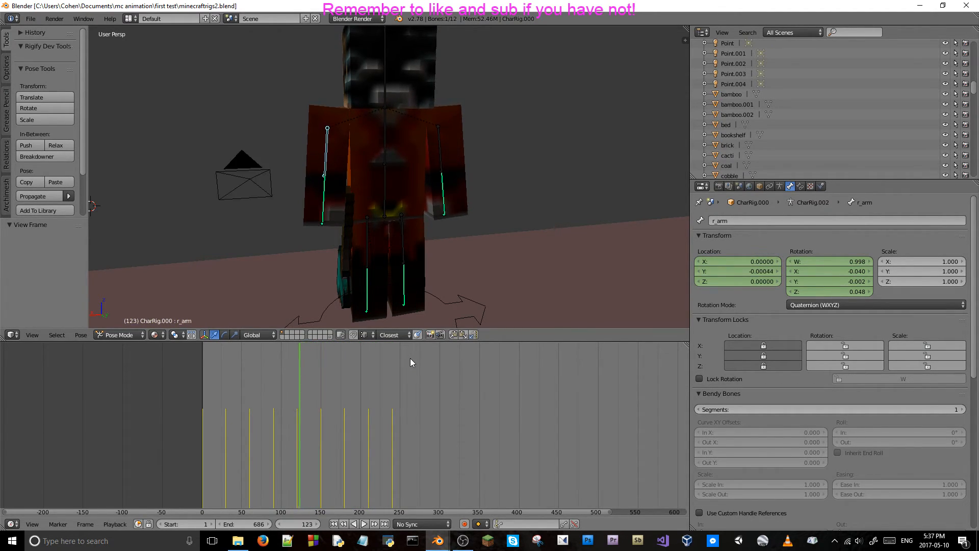
pyautogui.press('Right')
pyautogui.press('Right')
pyautogui.press('Right')
pyautogui.press('Right')
pyautogui.press('Right')
pyautogui.press('Right')
pyautogui.press('Right')
pyautogui.press('Right')
pyautogui.press('Right')
pyautogui.press('Right')
pyautogui.press('Right')
pyautogui.press('Right')
pyautogui.press('Right')
pyautogui.press('Right')
pyautogui.press('Right')
pyautogui.press('Right')
pyautogui.press('Right')
pyautogui.press('Right')
pyautogui.press('Right')
pyautogui.press('Right')
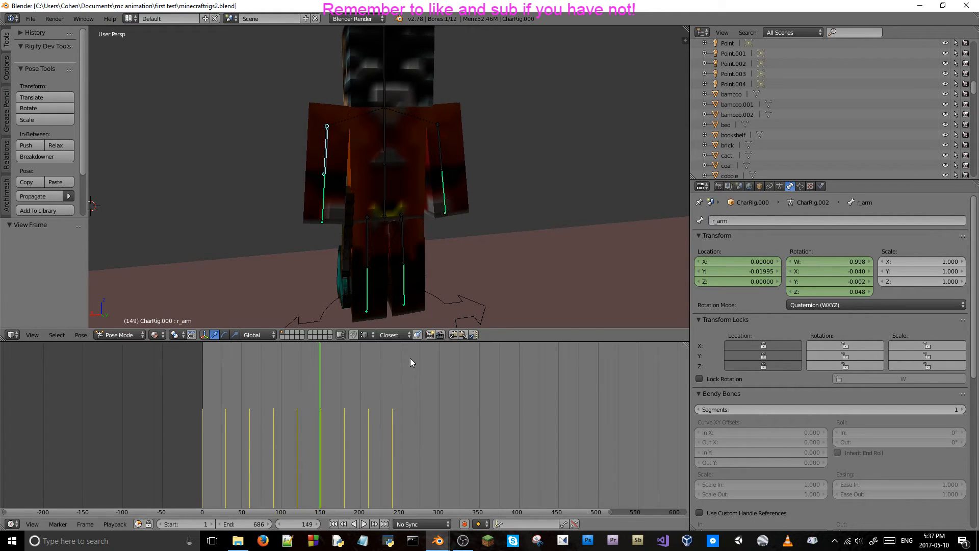
pyautogui.press('Right')
pyautogui.press('Right')
pyautogui.press('Right')
pyautogui.press('Right')
pyautogui.press('Right')
pyautogui.press('Right')
pyautogui.press('Right')
pyautogui.press('Right')
pyautogui.press('Right')
pyautogui.press('Right')
pyautogui.press('Right')
pyautogui.press('Right')
pyautogui.press('Right')
pyautogui.press('Right')
pyautogui.press('Right')
pyautogui.press('Right')
pyautogui.press('Right')
pyautogui.press('Right')
pyautogui.press('Right')
pyautogui.press('Right')
pyautogui.press('Right')
pyautogui.press('Right')
pyautogui.press('Right')
pyautogui.press('Right')
pyautogui.press('Right')
pyautogui.press('Right')
pyautogui.press('Right')
pyautogui.press('Right')
pyautogui.press('Right')
pyautogui.press('Right')
pyautogui.press('Right')
pyautogui.press('Right')
pyautogui.press('Right')
pyautogui.press('Right')
pyautogui.press('Right')
pyautogui.press('Right')
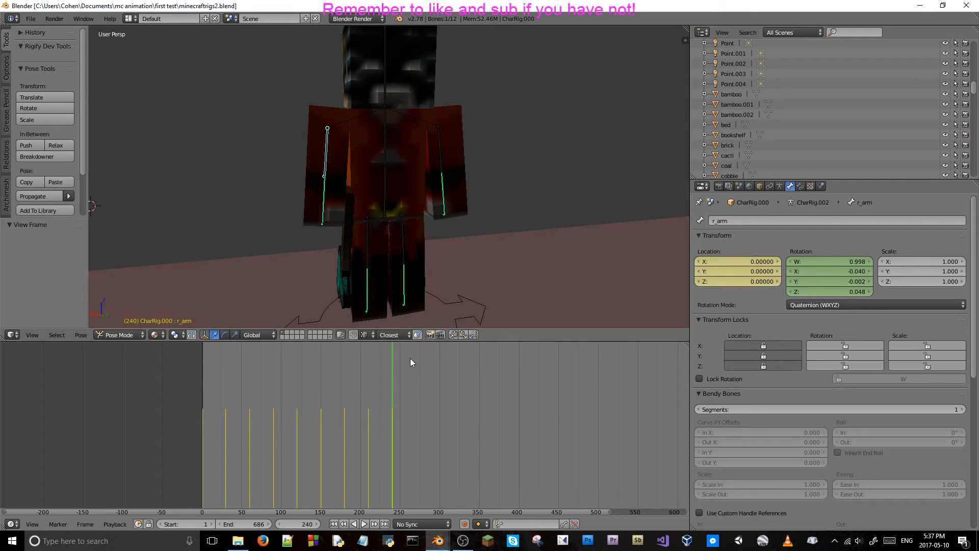
pyautogui.press('Right')
pyautogui.press('Right')
pyautogui.press('Right')
pyautogui.press('Right')
pyautogui.press('Right')
pyautogui.press('Right')
pyautogui.press('Right')
pyautogui.press('Right')
pyautogui.press('Right')
pyautogui.press('Right')
pyautogui.press('Right')
pyautogui.press('Right')
pyautogui.press('Right')
pyautogui.press('Right')
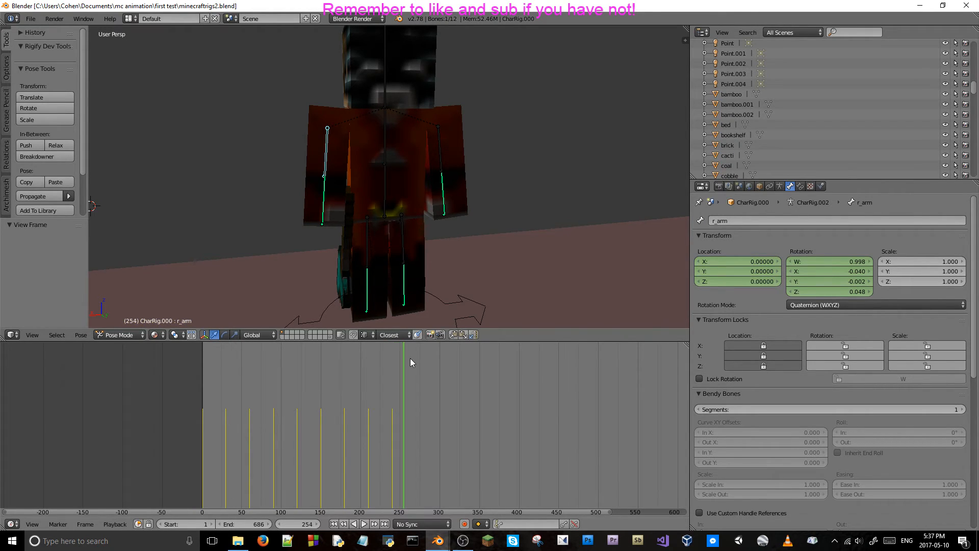
pyautogui.press('Left')
pyautogui.press('Left')
pyautogui.press('Left')
pyautogui.press('Left')
pyautogui.press('Left')
pyautogui.press('Left')
pyautogui.press('Left')
pyautogui.press('Left')
pyautogui.press('Left')
pyautogui.press('Left')
pyautogui.press('Left')
pyautogui.press('Left')
pyautogui.press('Left')
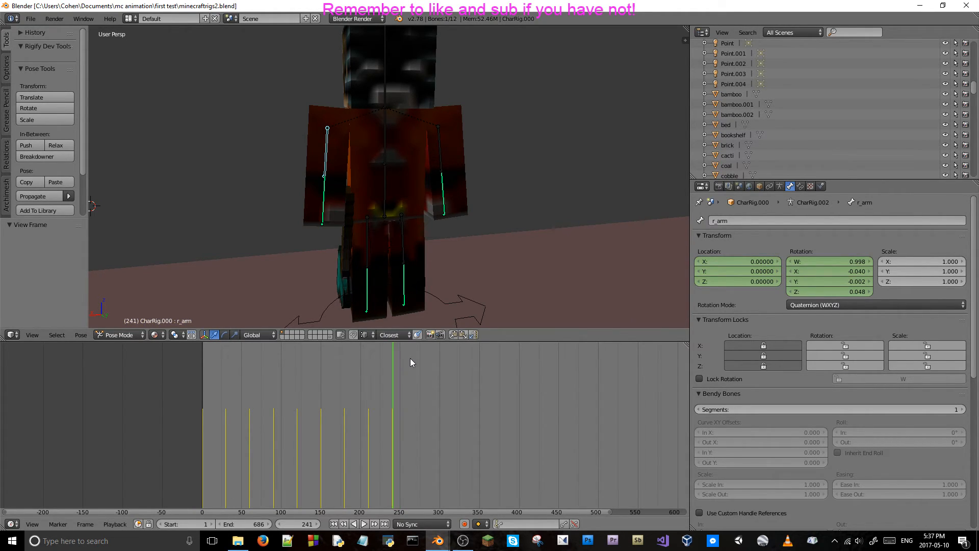
pyautogui.press('Left')
# Advance the timeline 30 frames to frame 270 and bring the orange character into close view.
pyautogui.keyDown('ctrl'); pyautogui.hscroll(3, 410, 358); pyautogui.keyUp('ctrl')
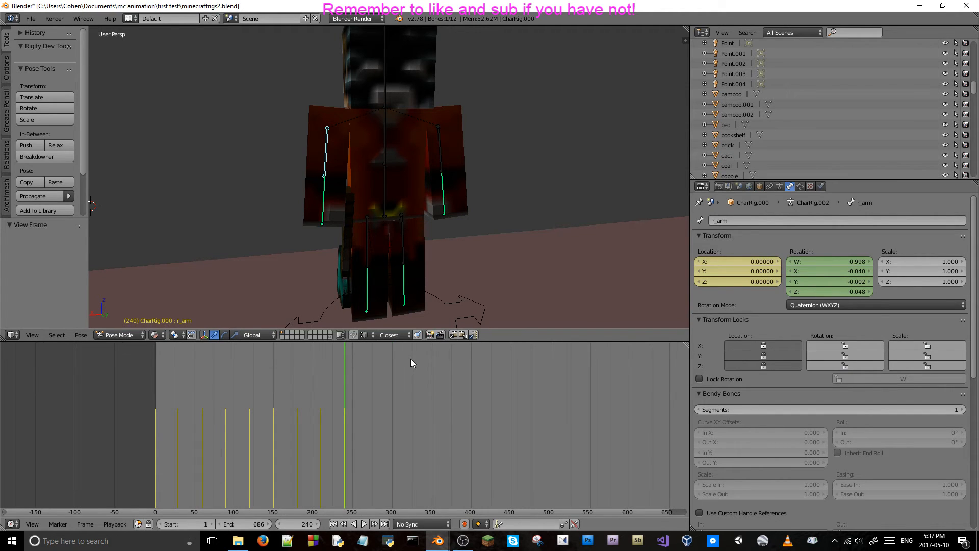
pyautogui.press('KP_0')
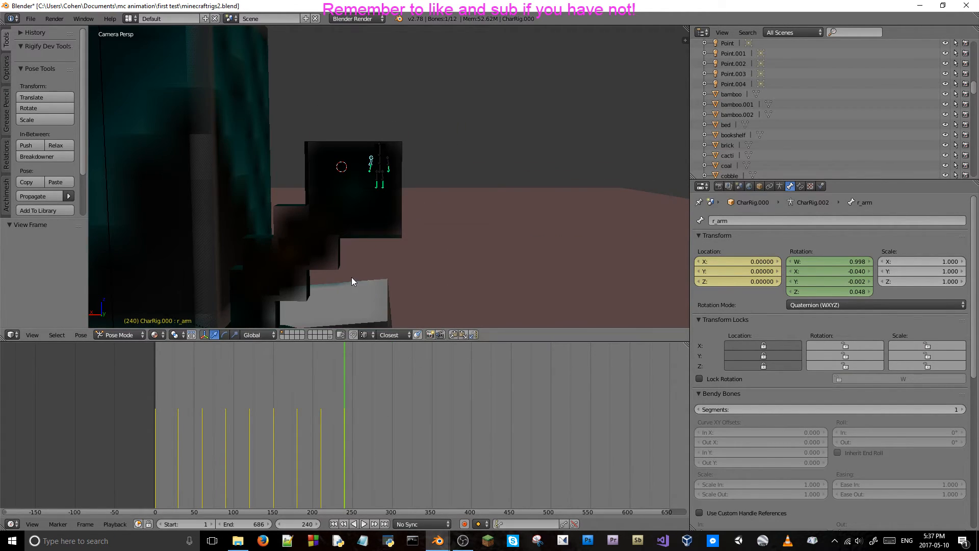
pyautogui.click(301, 526)
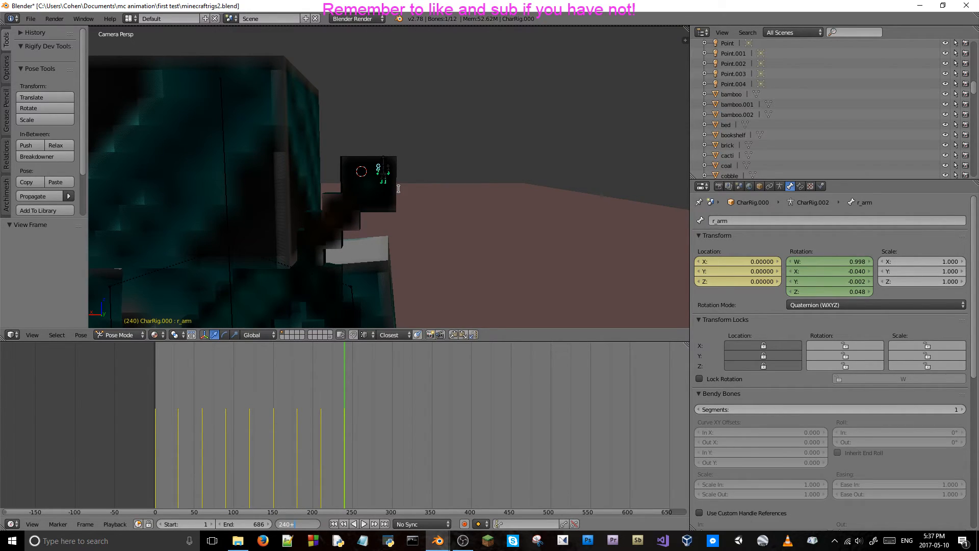
pyautogui.press('Return')
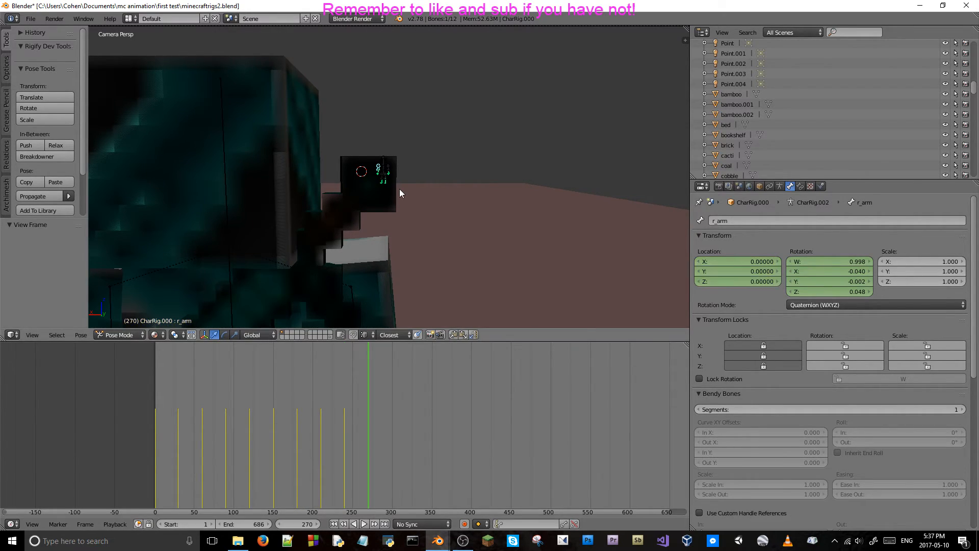
pyautogui.press('KP_0')
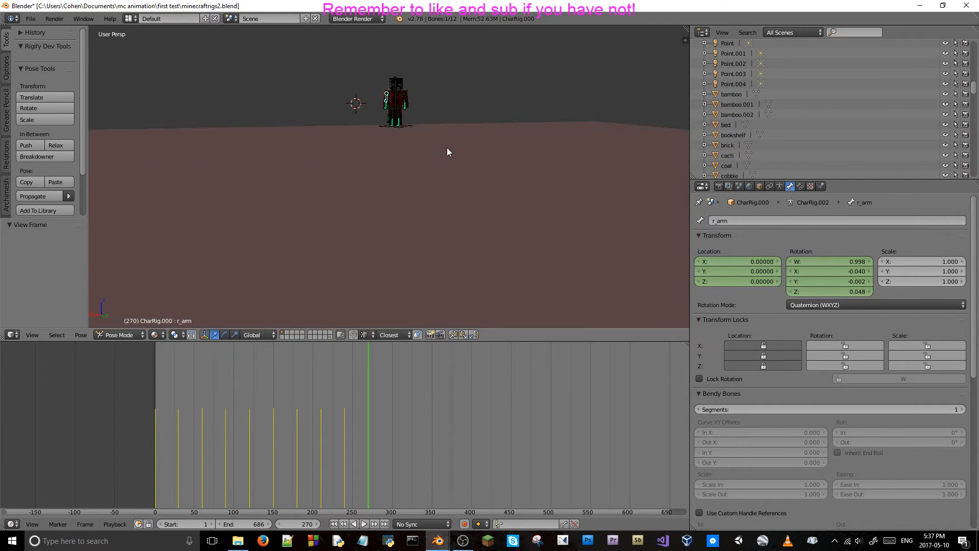
pyautogui.keyDown('shift'); pyautogui.moveTo(430, 118); pyautogui.dragTo(384, 203, button='middle'); pyautogui.keyUp('shift')
pyautogui.scroll(5, 369, 225)
pyautogui.scroll(-3, 368, 217)
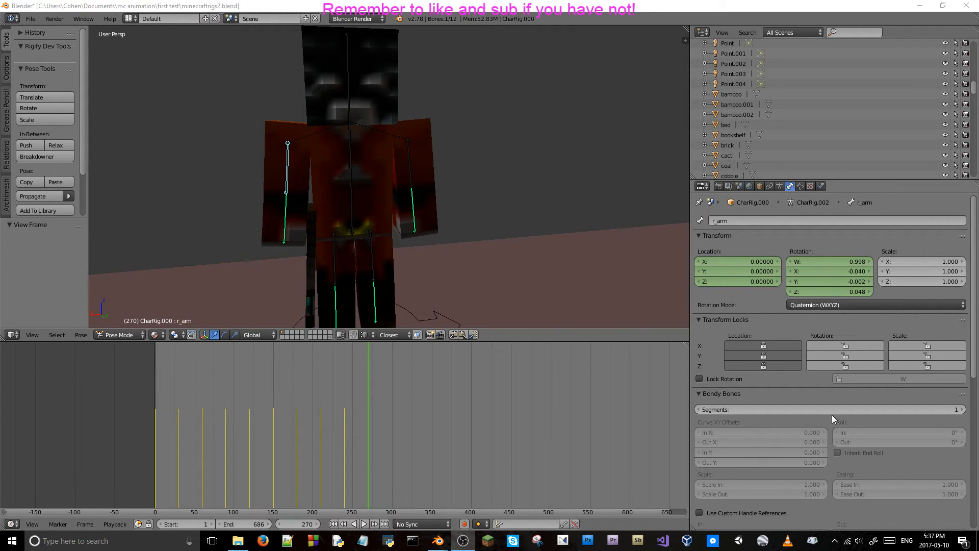
# Set the right arm bone's Y location to -0.02 at frame 270 and keyframe its location.
pyautogui.click(760, 301)
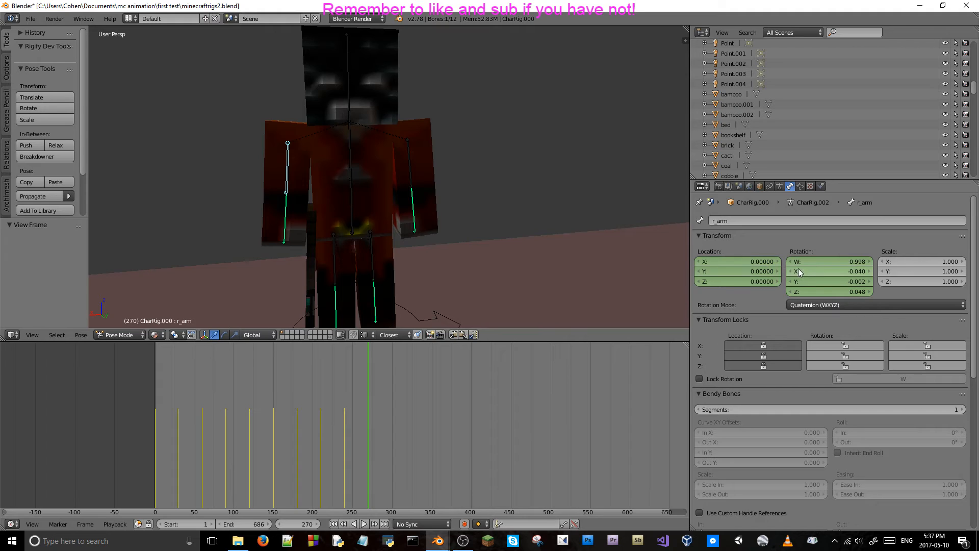
pyautogui.click(743, 270)
pyautogui.press('BackSpace')
pyautogui.write('.02')
pyautogui.press('Return')
pyautogui.press('i')
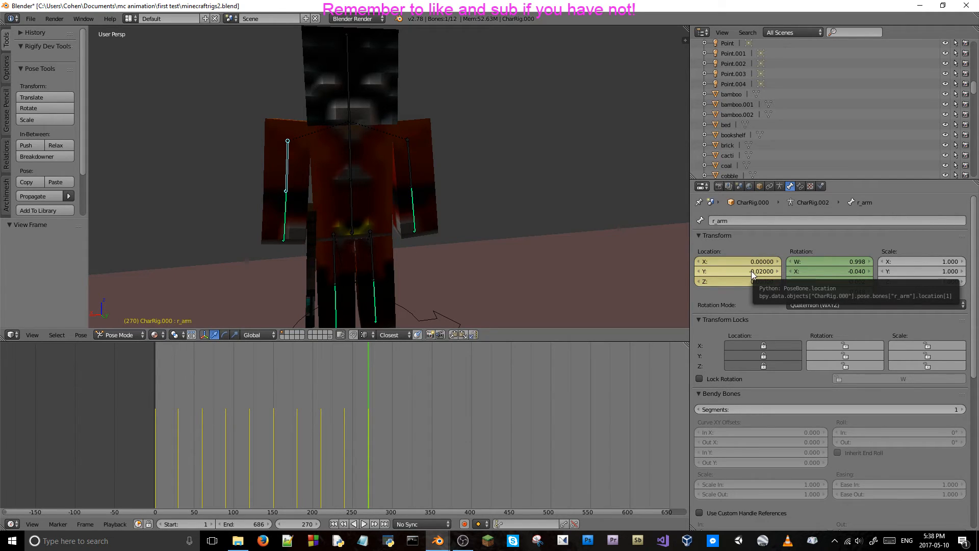
# Set the left arm bone's Y location to -0.02 at frame 270 and keyframe its location.
pyautogui.rightClick(409, 160)
pyautogui.click(731, 271)
pyautogui.press('BackSpace')
pyautogui.write('-.02')
pyautogui.press('Return')
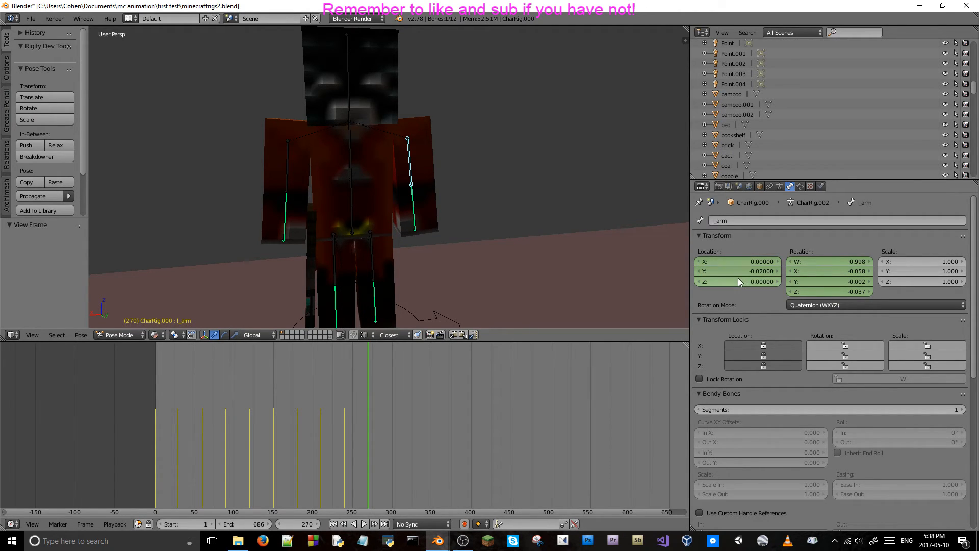
pyautogui.press('i')
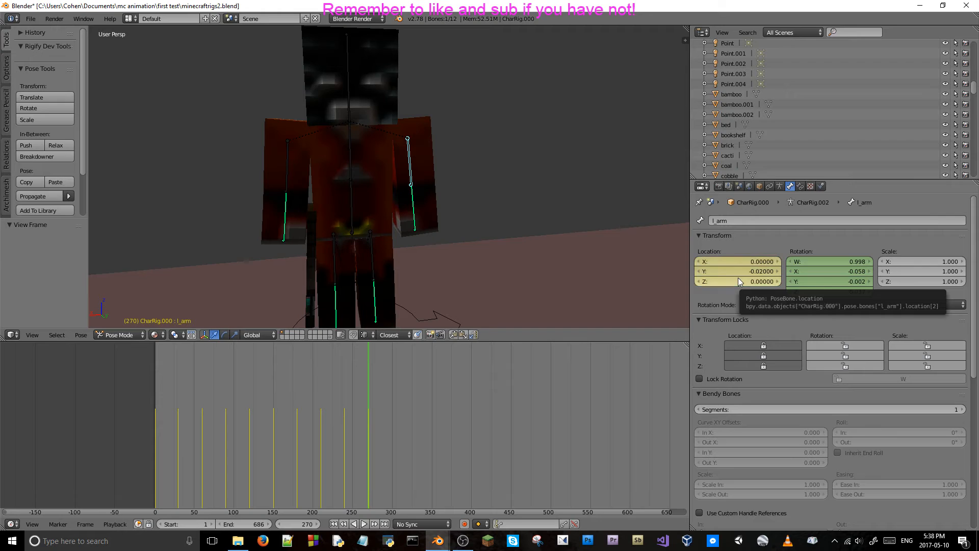
# Set the body bone's X rotation to -0.024 at frame 270 and keyframe its rotation.
pyautogui.rightClick(286, 157)
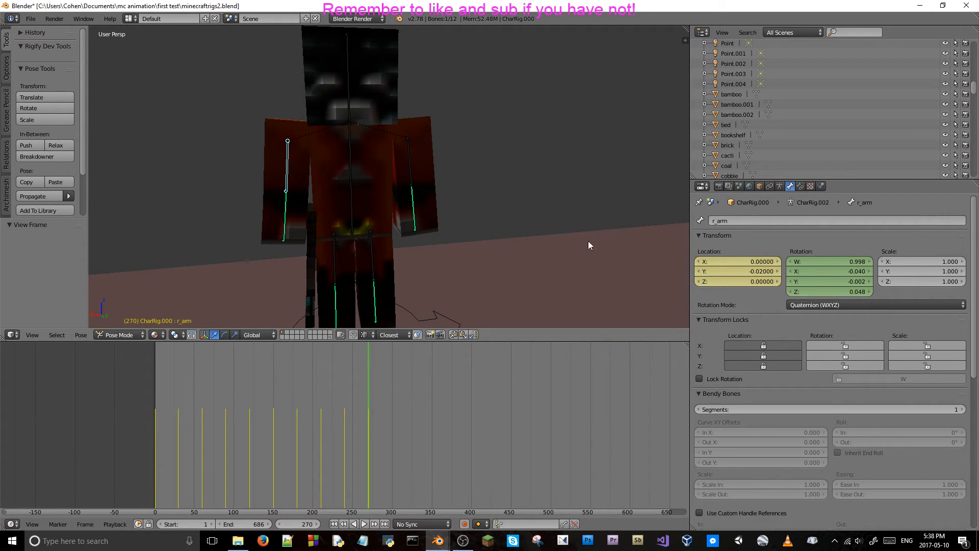
pyautogui.rightClick(351, 153)
pyautogui.click(815, 271)
pyautogui.press('BackSpace')
pyautogui.write('-0.024')
pyautogui.press('Return')
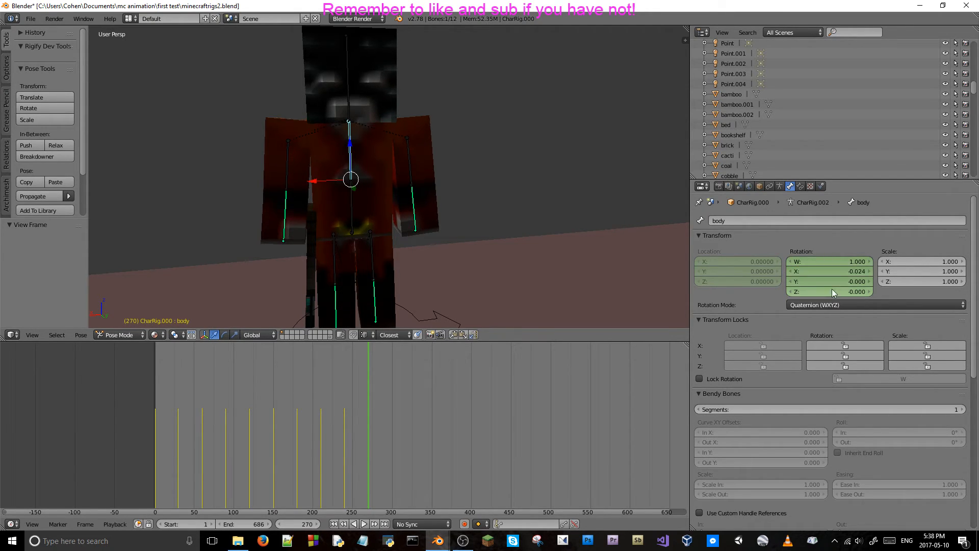
pyautogui.press('i')
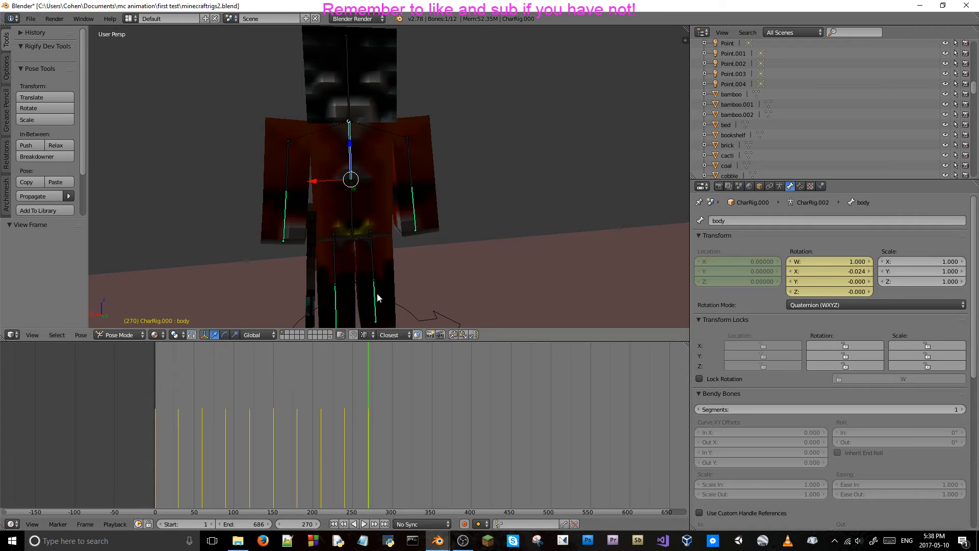
# Advance the timeline 30 frames to frame 300, set the body bone's X rotation to 0, and keyframe its rotation.
pyautogui.scroll(-8, 376, 294)
pyautogui.click(294, 524)
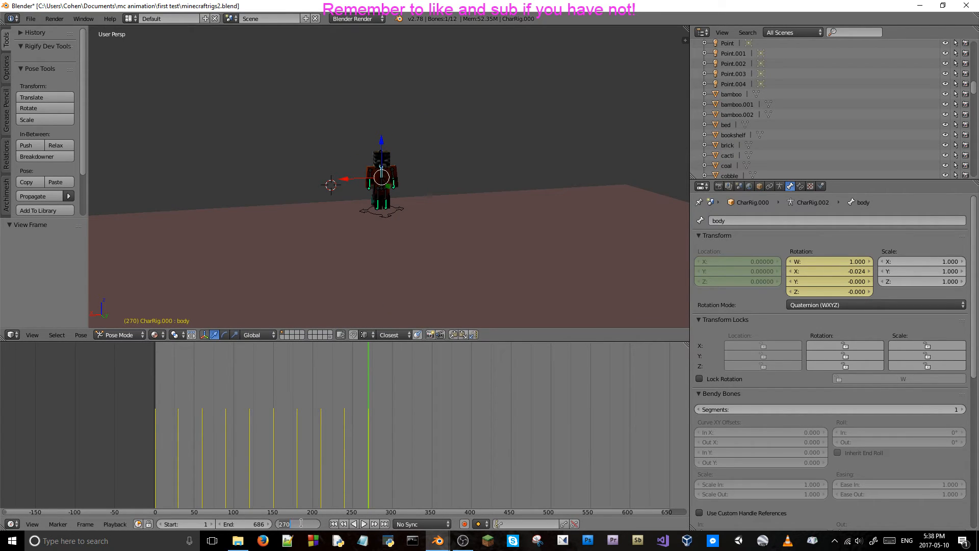
pyautogui.write('+30')
pyautogui.press('Return')
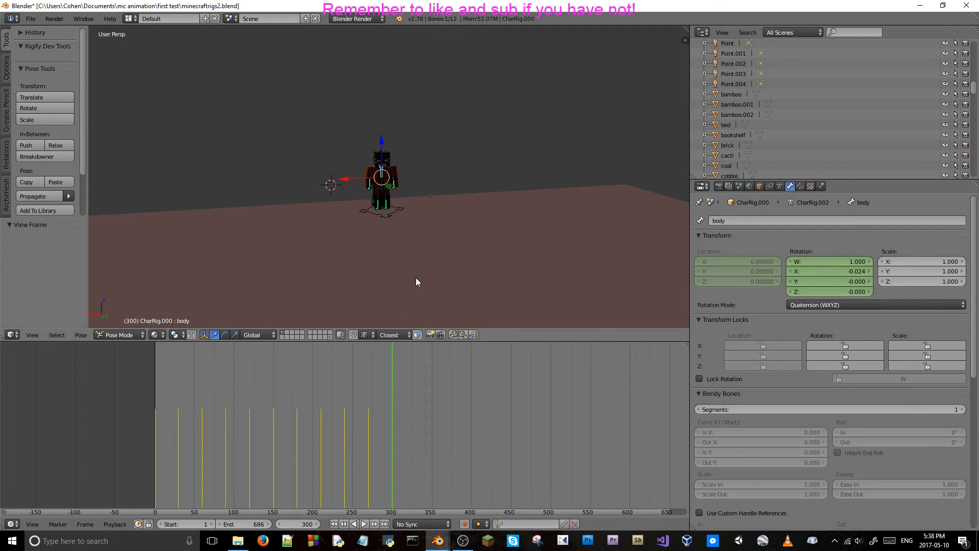
pyautogui.press('KP_0')
pyautogui.press('KP_0')
pyautogui.scroll(6, 416, 282)
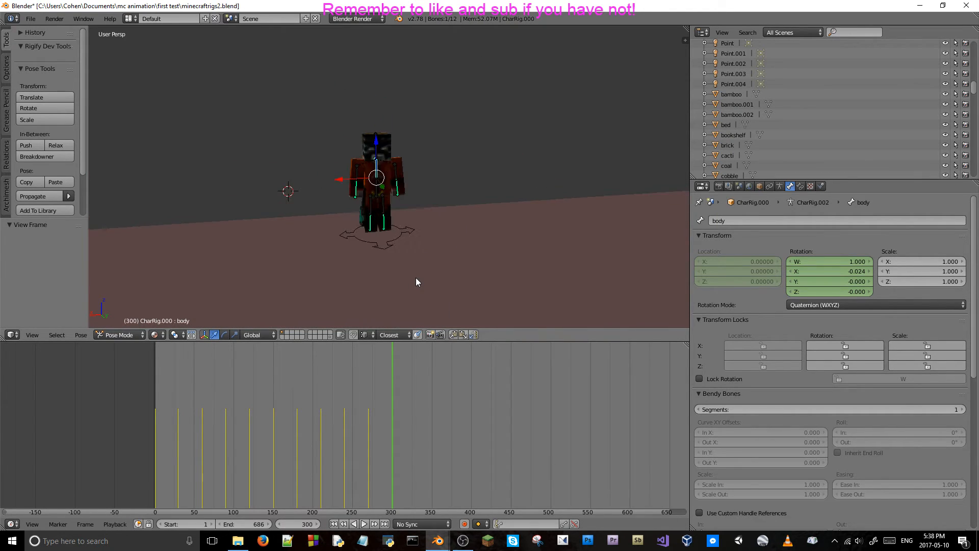
pyautogui.click(837, 270)
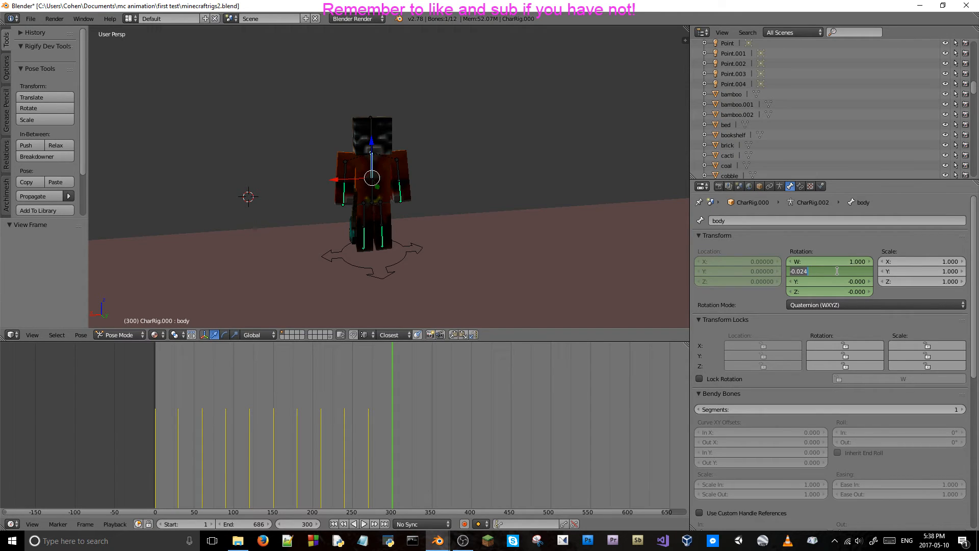
pyautogui.write('0')
pyautogui.press('Return')
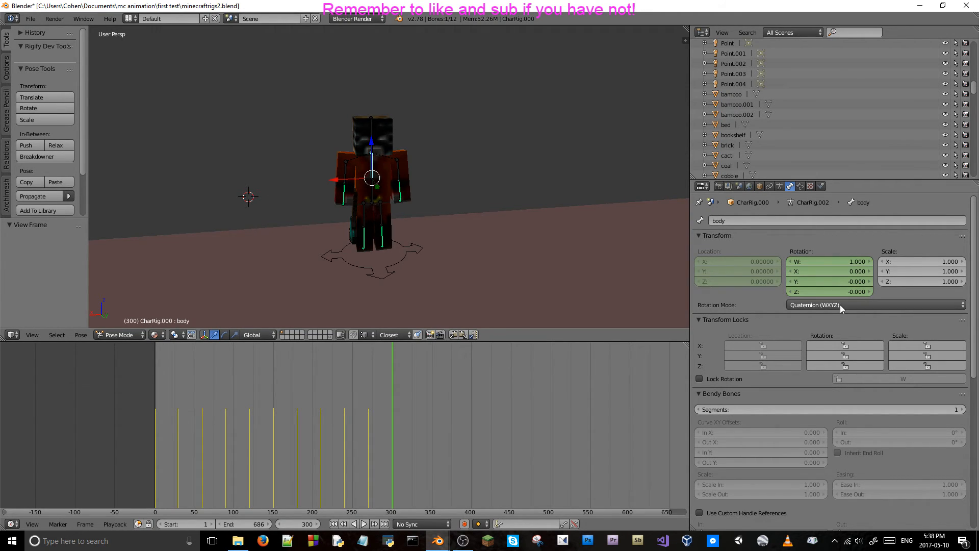
pyautogui.press('i')
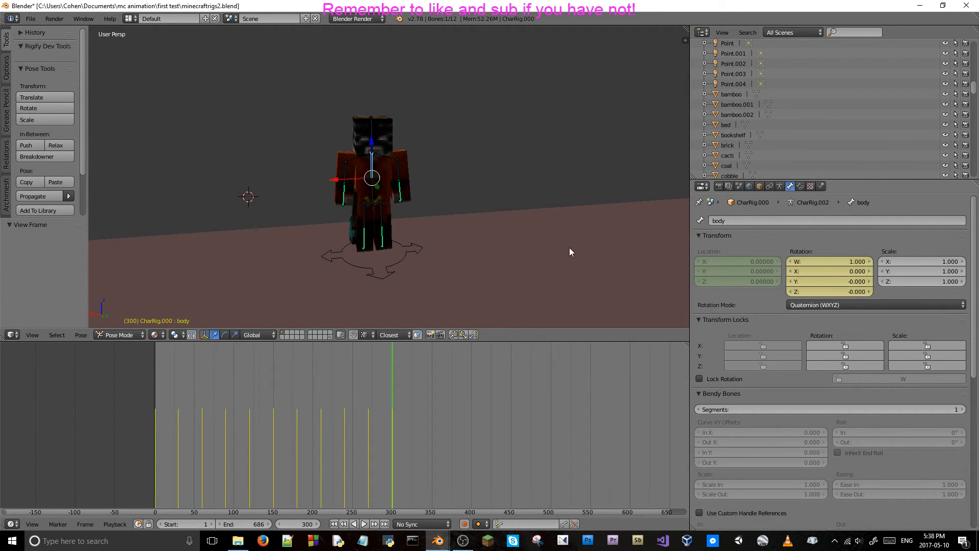
# Set the right arm bone's Y location to 0 at frame 300 and keyframe its location.
pyautogui.rightClick(346, 174)
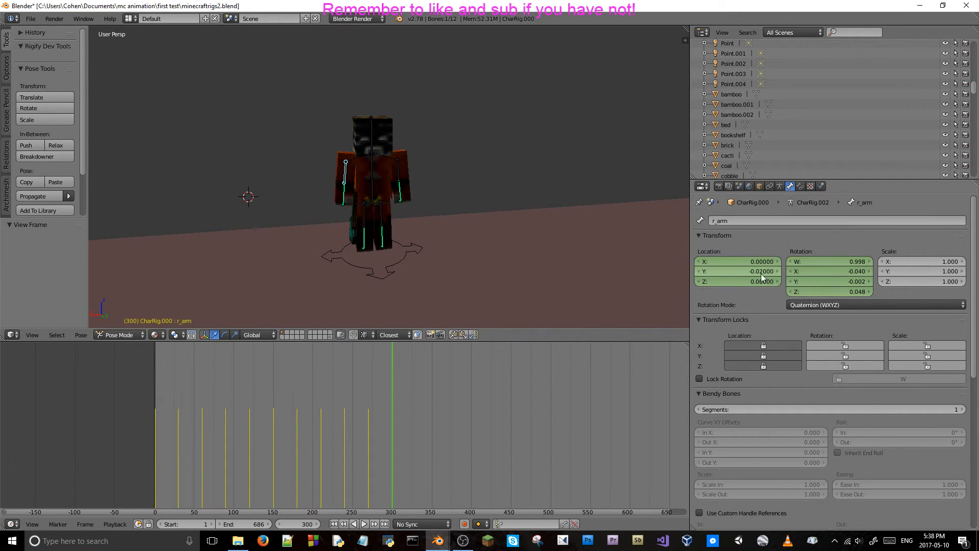
pyautogui.click(755, 272)
pyautogui.write('0')
pyautogui.press('Return')
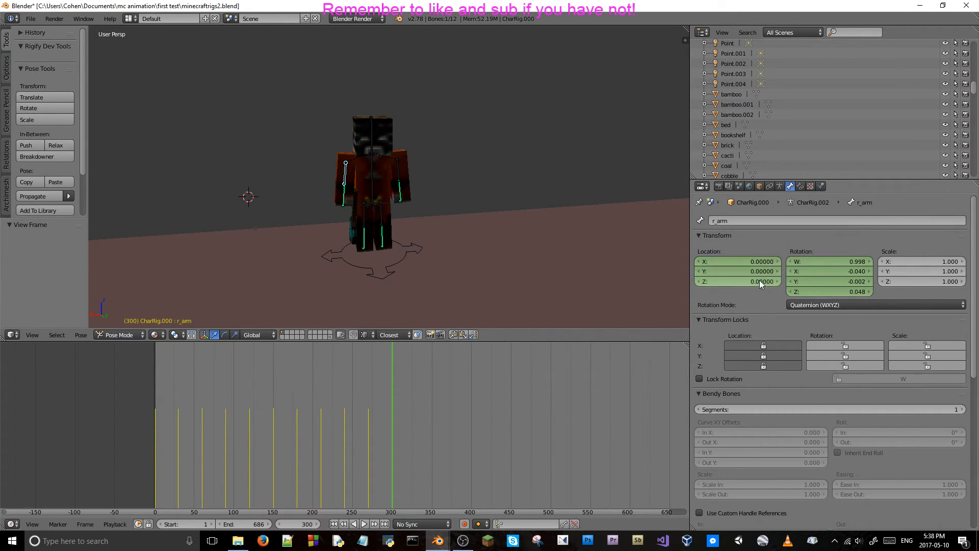
pyautogui.press('i')
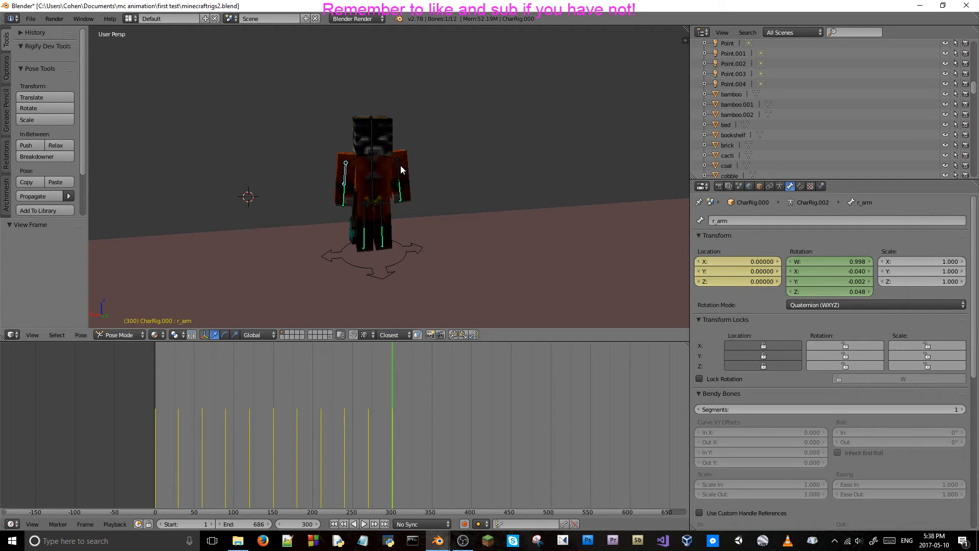
# Set the left arm bone's Y location to 0 at frame 300 and keyframe its location.
pyautogui.rightClick(398, 166)
pyautogui.click(724, 270)
pyautogui.write('0')
pyautogui.press('Return')
pyautogui.press('i')
# Play the animation backward and step through the frames just before 300 to review the new breathing keyframes.
pyautogui.hotkey('shift', 'alt', 'a')
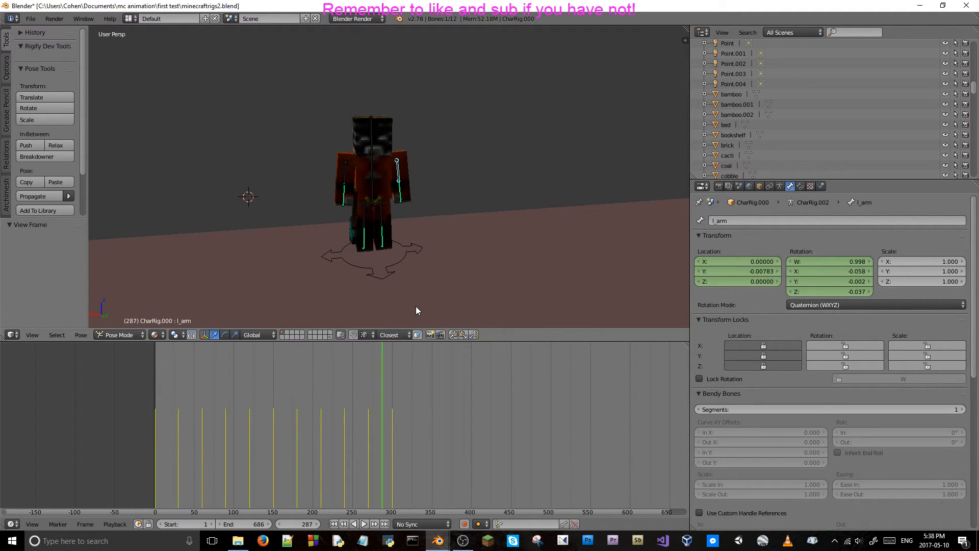
pyautogui.press('Left')
pyautogui.press('Left')
pyautogui.press('Right')
pyautogui.press('Right')
pyautogui.press('Right')
pyautogui.press('Right')
pyautogui.press('Right')
pyautogui.press('Right')
pyautogui.press('Right')
pyautogui.press('Right')
pyautogui.press('Right')
pyautogui.press('Right')
pyautogui.press('Right')
pyautogui.press('Right')
pyautogui.press('Right')
pyautogui.press('Right')
pyautogui.press('Right')
pyautogui.press('Right')
pyautogui.press('Right')
pyautogui.press('Right')
pyautogui.press('Right')
pyautogui.press('Right')
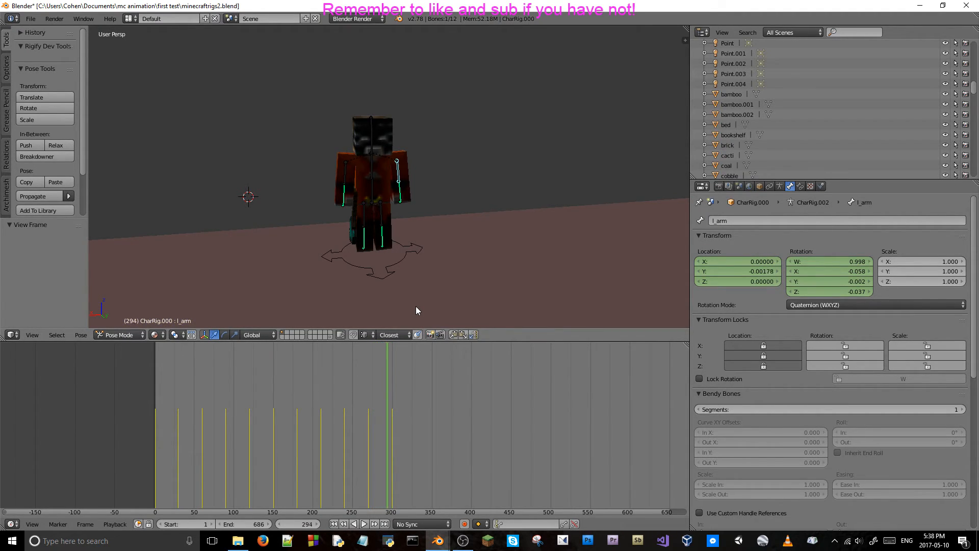
pyautogui.press('Left')
pyautogui.press('Left')
pyautogui.press('Left')
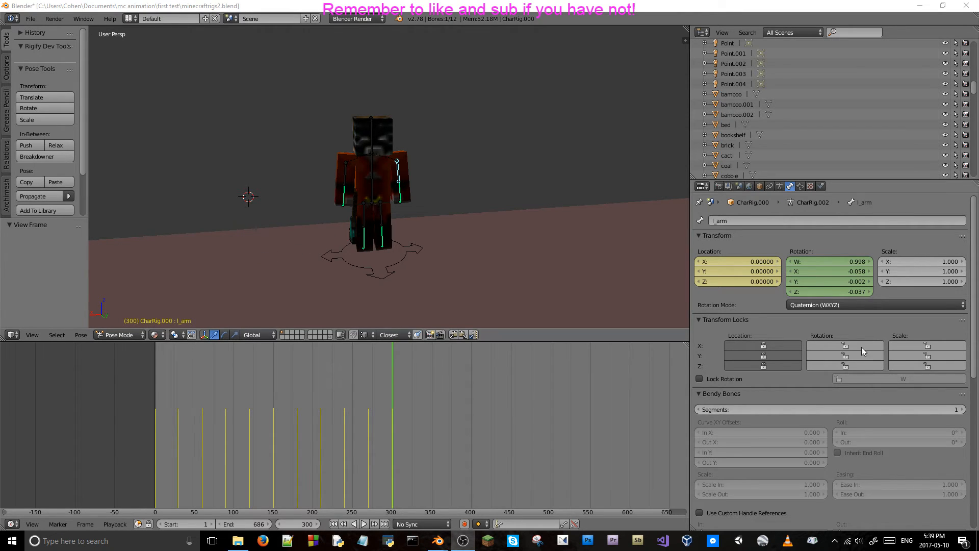
pyautogui.click(760, 237)
pyautogui.click(760, 238)
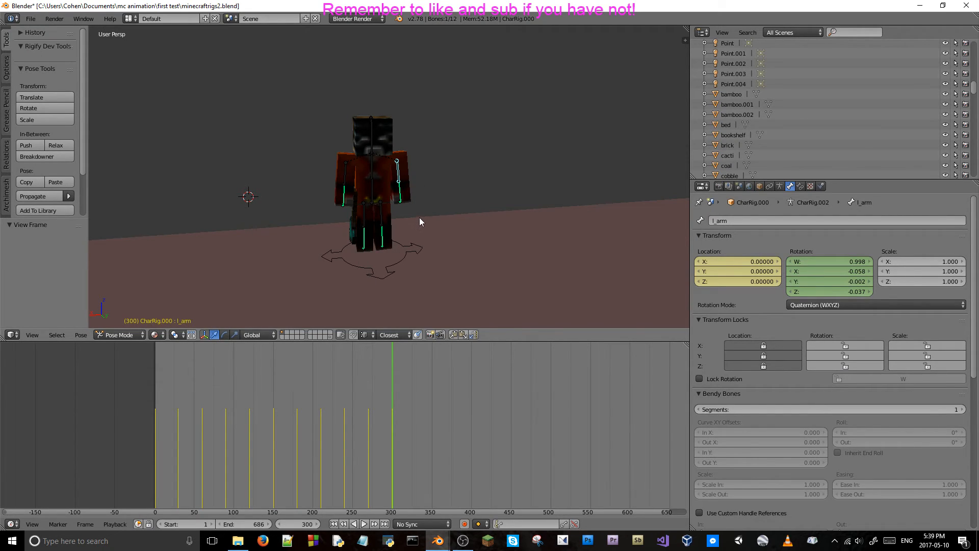
# Save the file and move the timeline to frame 330.
pyautogui.hotkey('ctrl', 's')
pyautogui.click(301, 524)
pyautogui.write('330')
pyautogui.press('Return')
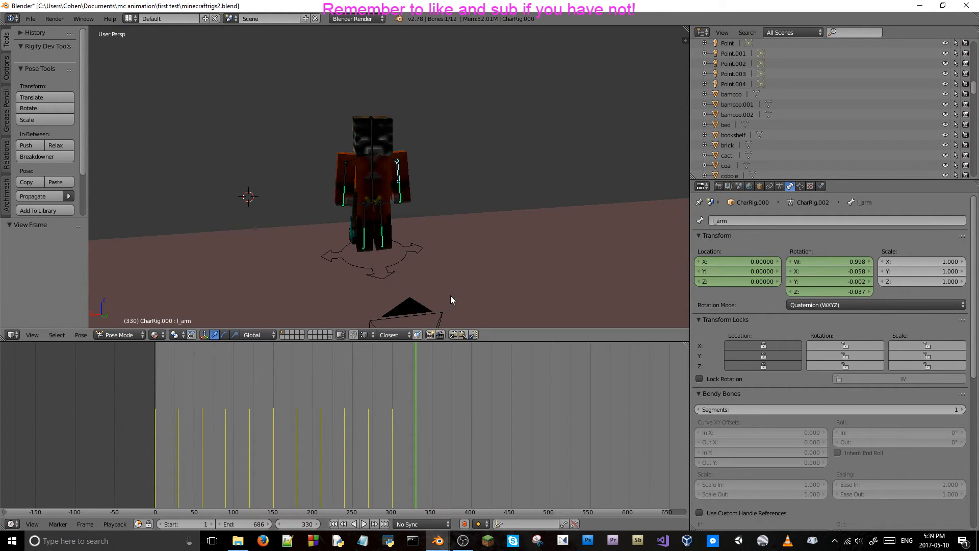
# Switch to the camera view and review the camera cut and breathing motion between about frames 183 and 330.
pyautogui.scroll(-3, 426, 157)
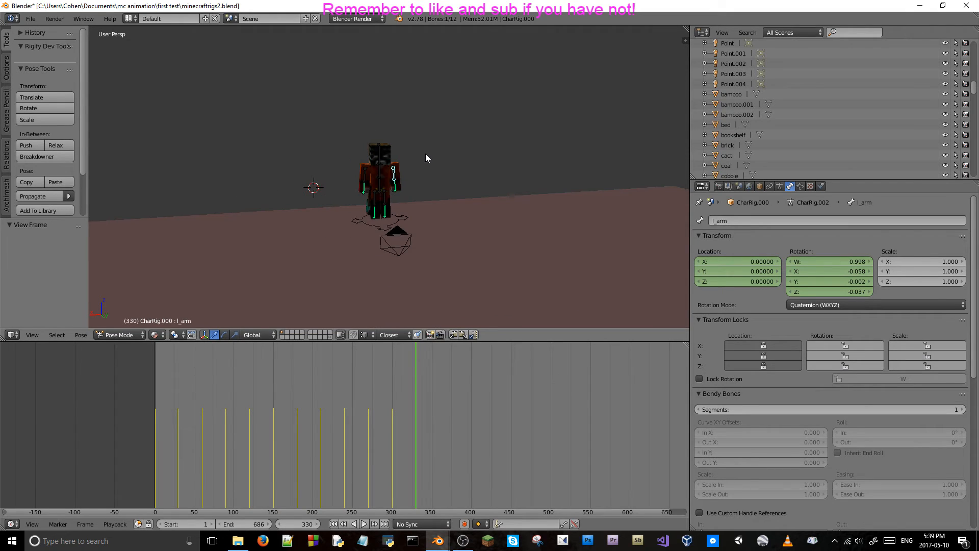
pyautogui.press('KP_0')
pyautogui.press('Left')
pyautogui.scroll(-3, 454, 151)
pyautogui.press('Left')
pyautogui.press('Left')
pyautogui.press('Left')
pyautogui.press('Left')
pyautogui.press('Left')
pyautogui.press('Left')
pyautogui.press('Left')
pyautogui.press('Left')
pyautogui.press('Left')
pyautogui.press('Left')
pyautogui.press('Left')
pyautogui.press('Left')
pyautogui.press('Left')
pyautogui.press('Left')
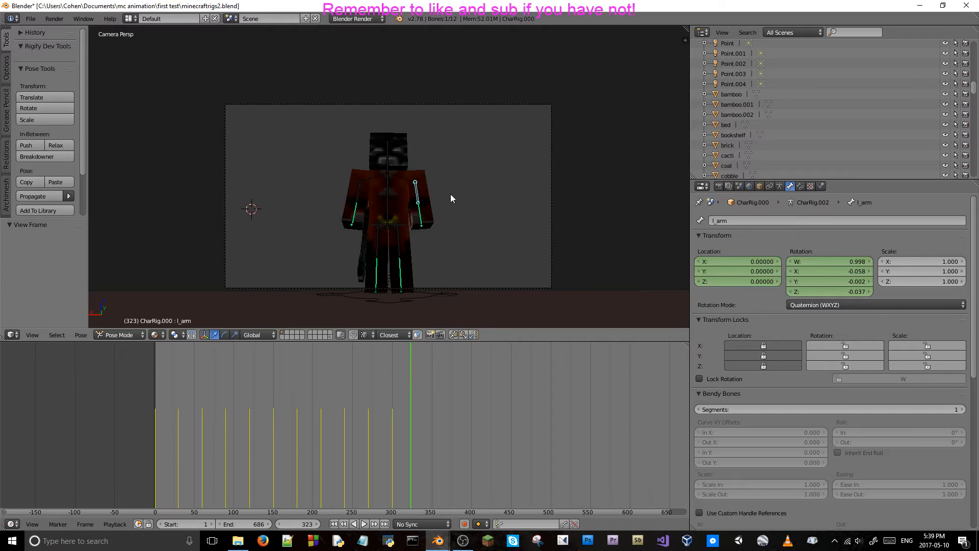
pyautogui.press('Left')
pyautogui.press('Left')
pyautogui.press('Left')
pyautogui.press('Left')
pyautogui.press('Left')
pyautogui.press('Left')
pyautogui.press('Left')
pyautogui.press('Left')
pyautogui.press('Left')
pyautogui.press('Left')
pyautogui.press('Left')
pyautogui.press('Left')
pyautogui.press('Left')
pyautogui.press('Left')
pyautogui.press('Left')
pyautogui.press('Left')
pyautogui.press('Left')
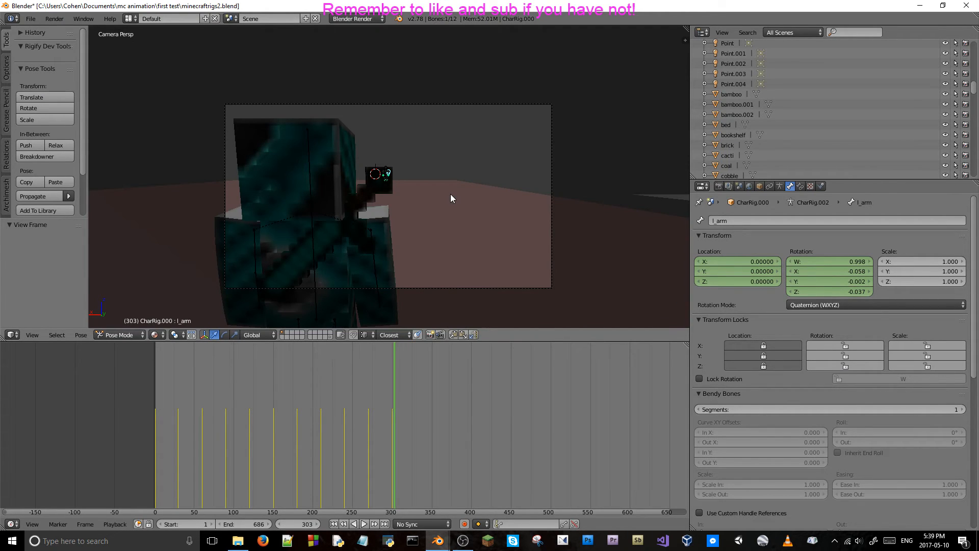
pyautogui.press('Right')
pyautogui.scroll(3, 452, 187)
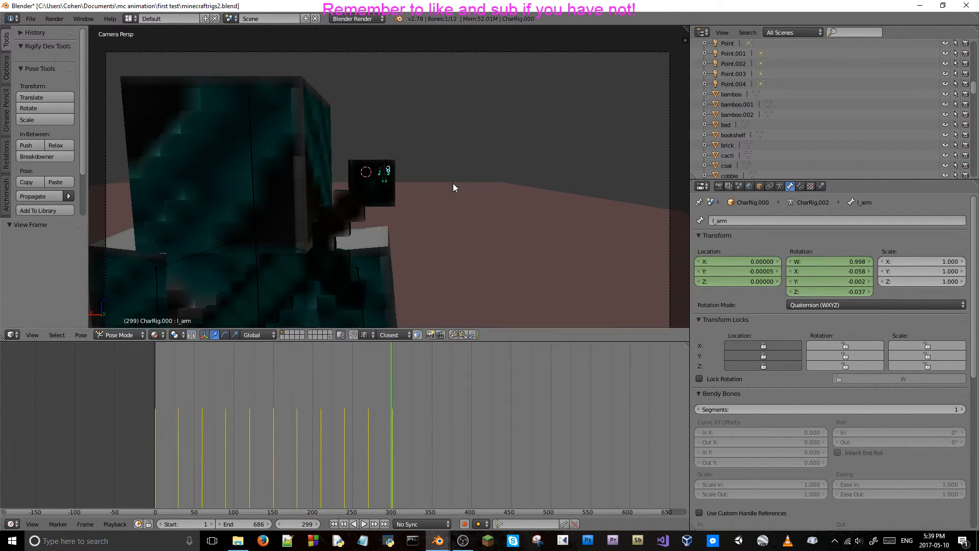
pyautogui.press('Right')
pyautogui.press('Right')
pyautogui.press('Right')
pyautogui.press('Right')
pyautogui.press('Right')
pyautogui.press('Right')
pyautogui.press('Right')
pyautogui.press('Right')
pyautogui.press('Right')
pyautogui.press('Right')
pyautogui.press('Right')
pyautogui.press('Right')
pyautogui.press('Right')
pyautogui.press('Right')
pyautogui.press('Right')
pyautogui.press('Right')
pyautogui.press('Right')
pyautogui.press('Right')
pyautogui.press('Right')
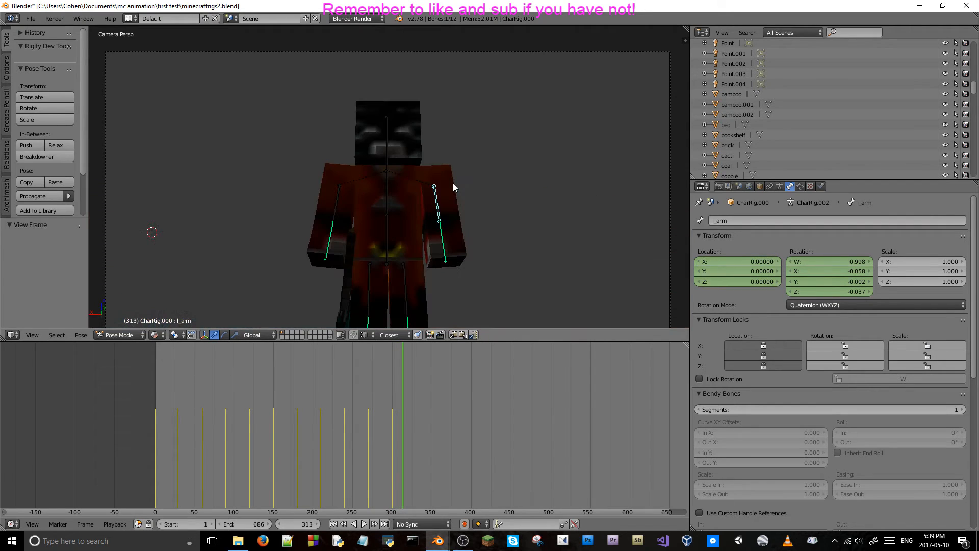
pyautogui.press('Left')
pyautogui.press('Left')
pyautogui.press('Left')
pyautogui.press('Left')
pyautogui.press('Left')
pyautogui.press('Left')
pyautogui.press('Left')
pyautogui.press('Left')
pyautogui.press('Left')
pyautogui.press('Left')
pyautogui.press('Left')
pyautogui.press('Left')
pyautogui.press('Left')
pyautogui.press('Left')
pyautogui.press('Left')
pyautogui.press('Left')
pyautogui.press('Left')
pyautogui.press('Left')
pyautogui.press('Left')
pyautogui.press('Left')
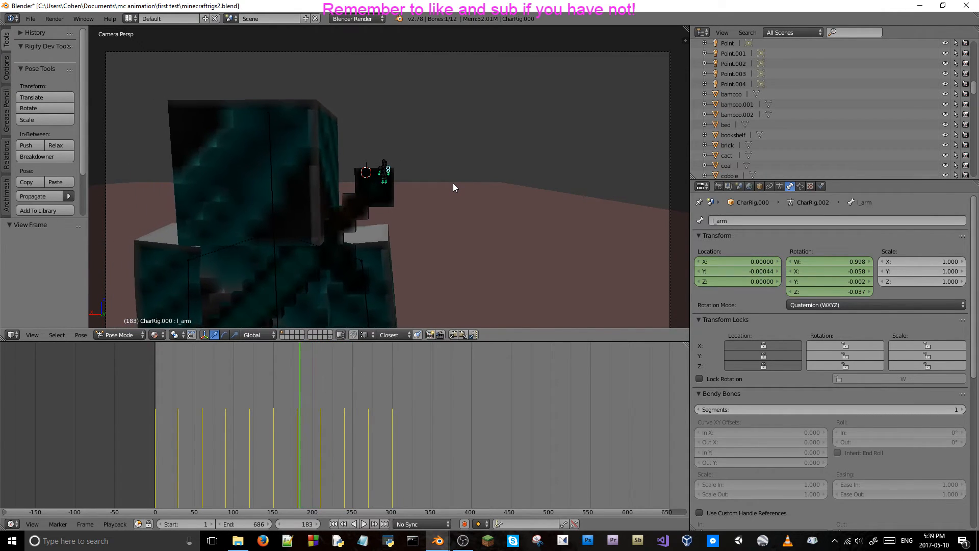
pyautogui.hotkey('alt', 'a')
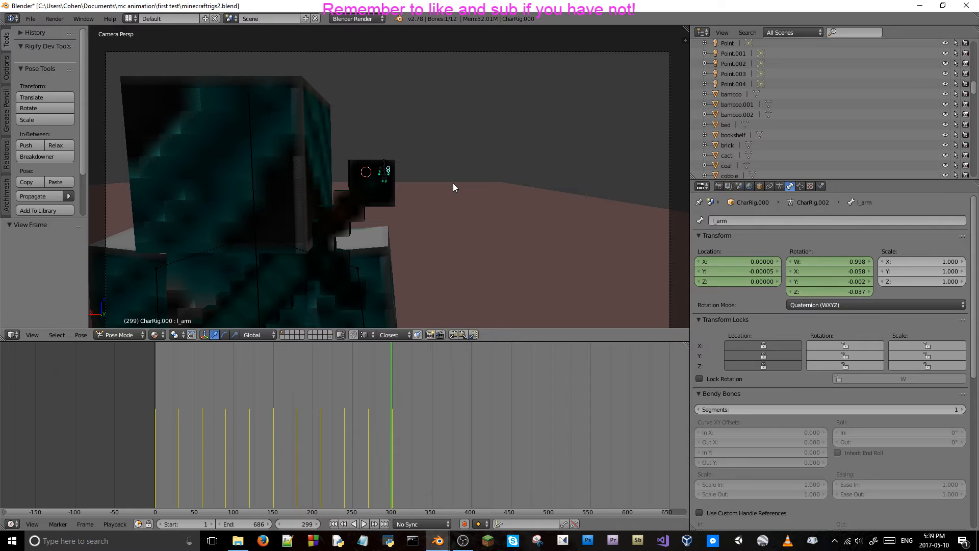
# Go to frame 300 and save the file over the existing one.
pyautogui.press('Right')
pyautogui.hotkey('ctrl', 's')
pyautogui.press('Return')
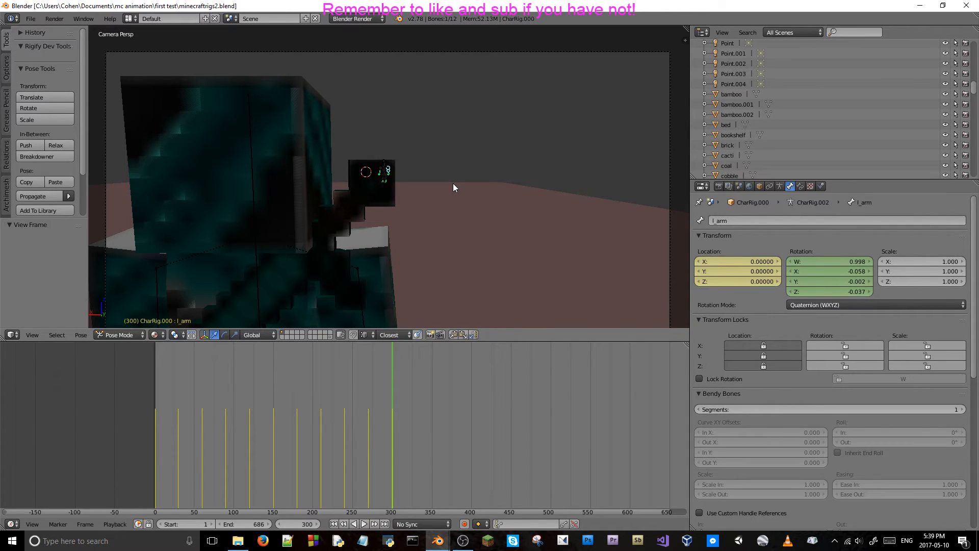
# Play the animation from frame 300 across the camera cut, and return the timeline to frame 300.
pyautogui.hotkey('alt', 'a')
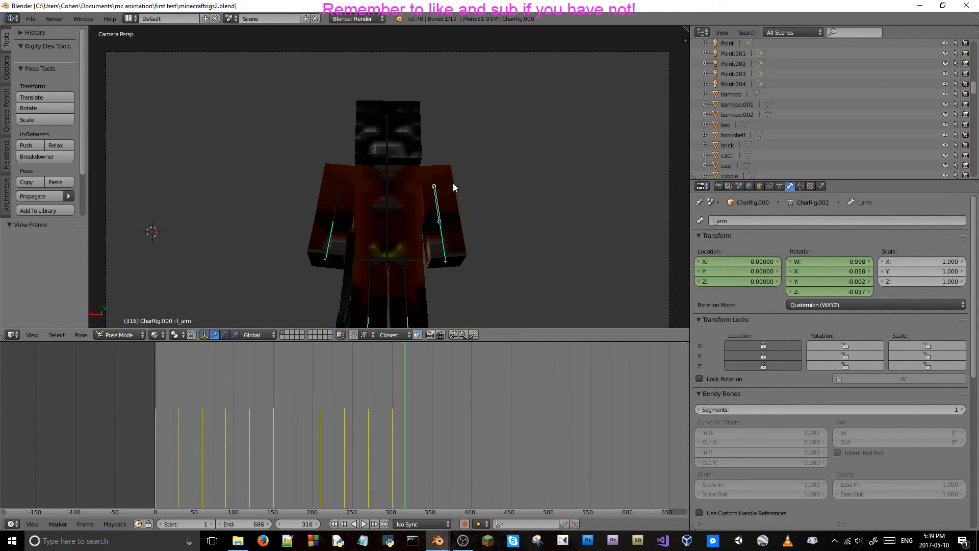
pyautogui.press('Left')
pyautogui.press('Left')
pyautogui.press('Left')
pyautogui.press('Left')
pyautogui.press('Left')
pyautogui.press('Left')
pyautogui.press('Left')
pyautogui.press('Left')
pyautogui.press('Left')
pyautogui.press('Left')
pyautogui.press('Left')
pyautogui.scroll(-3, 457, 183)
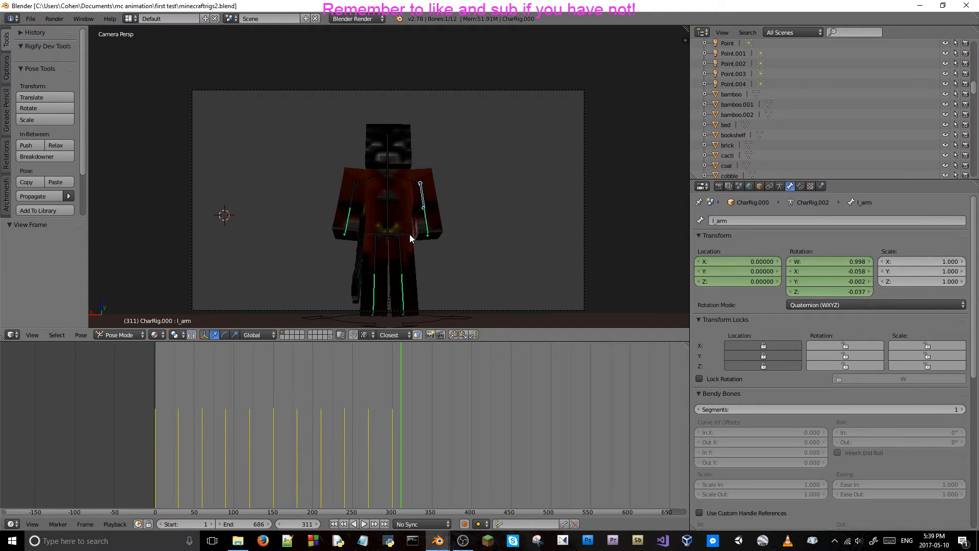
pyautogui.click(392, 413)
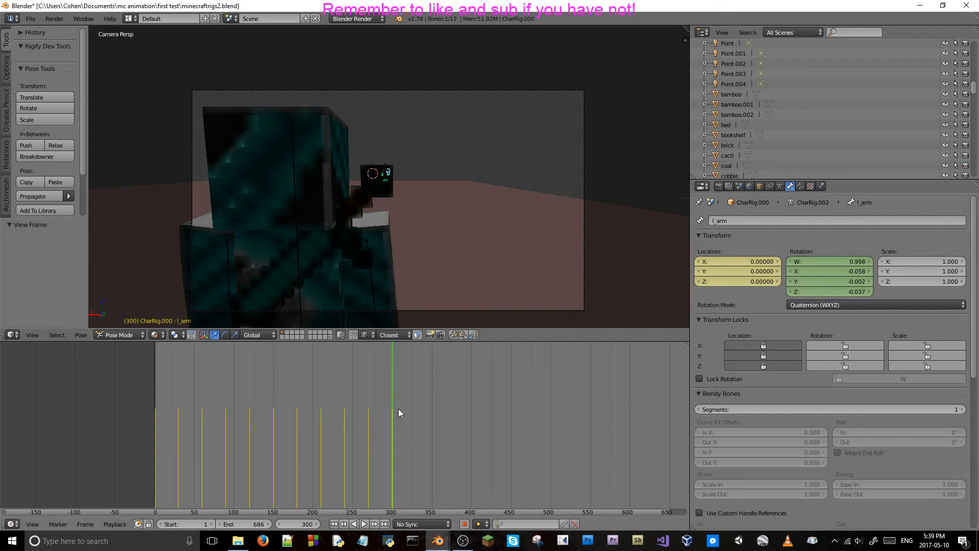
# Play on from frame 300 and step back and forth between about frames 184 and 320 to review the shots.
pyautogui.hotkey('alt', 'a')
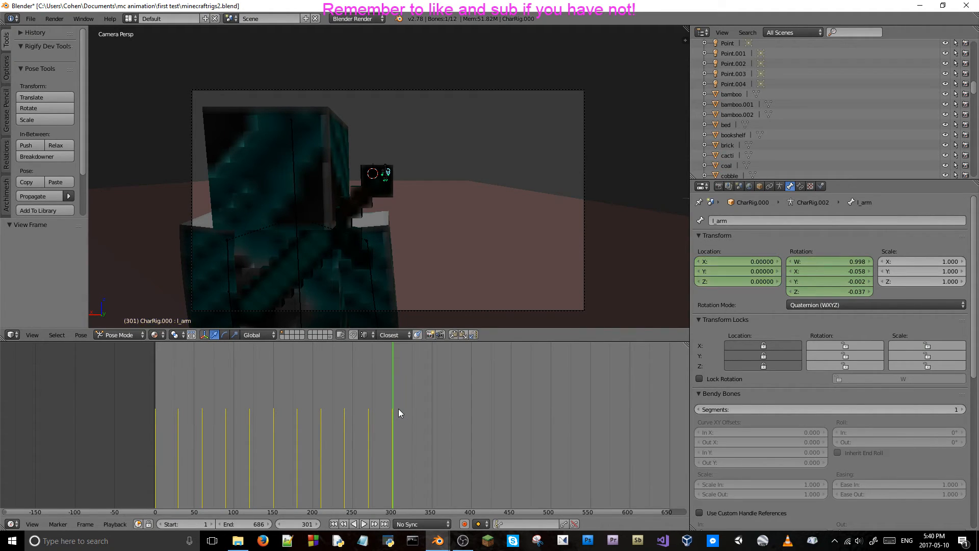
pyautogui.press('Left')
pyautogui.press('Left')
pyautogui.press('Left')
pyautogui.press('Left')
pyautogui.press('Left')
pyautogui.press('Left')
pyautogui.press('Left')
pyautogui.press('Left')
pyautogui.press('Left')
pyautogui.press('Left')
pyautogui.press('Left')
pyautogui.press('Left')
pyautogui.press('Left')
pyautogui.press('Left')
pyautogui.press('Left')
pyautogui.press('Left')
pyautogui.press('Left')
pyautogui.press('Left')
pyautogui.press('Left')
pyautogui.press('Left')
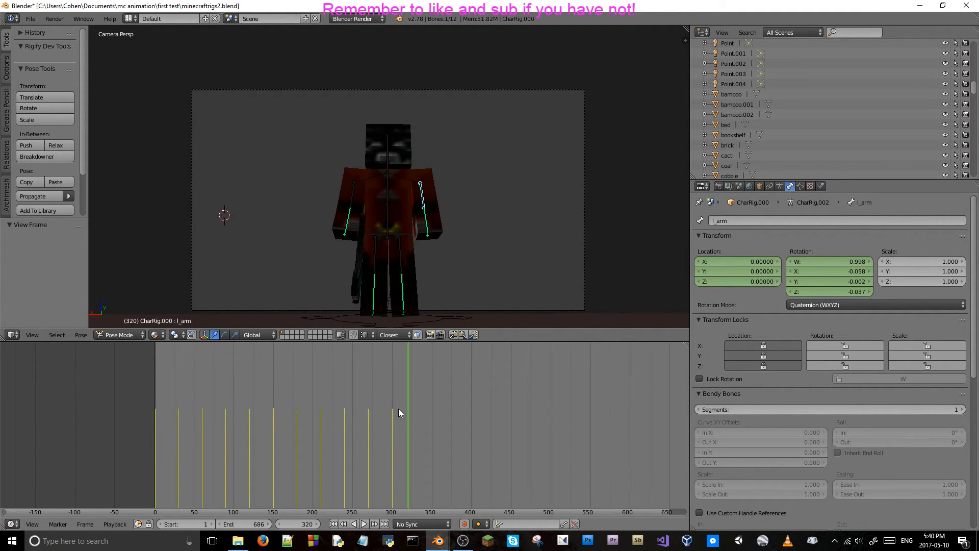
pyautogui.press('Left')
pyautogui.press('Left')
pyautogui.press('Left')
pyautogui.press('Left')
pyautogui.press('Left')
pyautogui.press('Left')
pyautogui.press('Left')
pyautogui.press('Left')
pyautogui.press('Left')
pyautogui.press('Left')
pyautogui.press('Left')
pyautogui.press('Left')
pyautogui.press('Left')
pyautogui.press('Left')
pyautogui.press('Left')
pyautogui.press('Left')
pyautogui.press('Left')
pyautogui.press('Left')
pyautogui.press('Left')
pyautogui.press('Left')
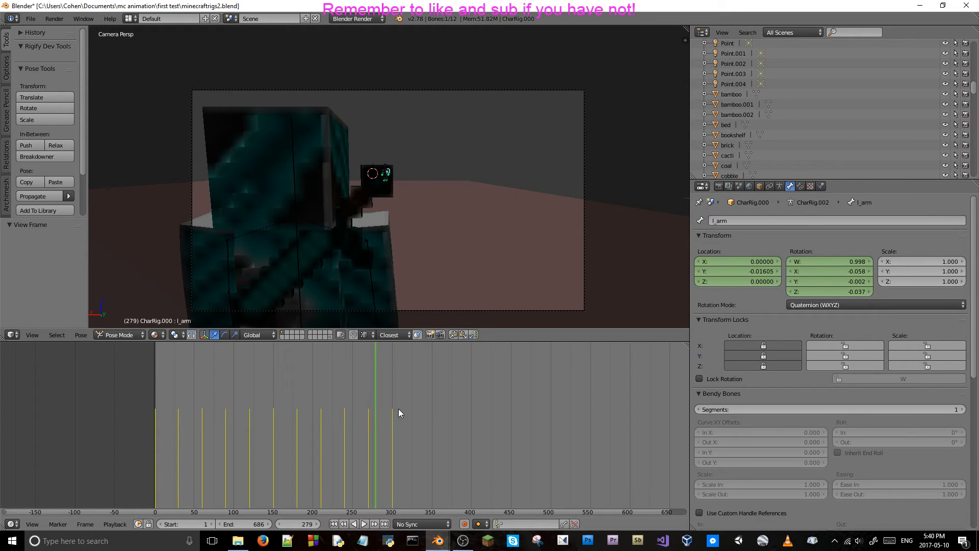
pyautogui.press('Left')
pyautogui.press('Left')
pyautogui.press('Left')
pyautogui.press('Left')
pyautogui.press('Left')
pyautogui.press('Left')
pyautogui.press('Left')
pyautogui.press('Left')
pyautogui.press('Left')
pyautogui.press('Left')
pyautogui.press('Left')
pyautogui.press('Left')
pyautogui.press('Left')
pyautogui.press('Left')
pyautogui.press('Left')
pyautogui.press('Left')
pyautogui.press('Left')
pyautogui.press('Left')
pyautogui.press('Left')
pyautogui.press('Left')
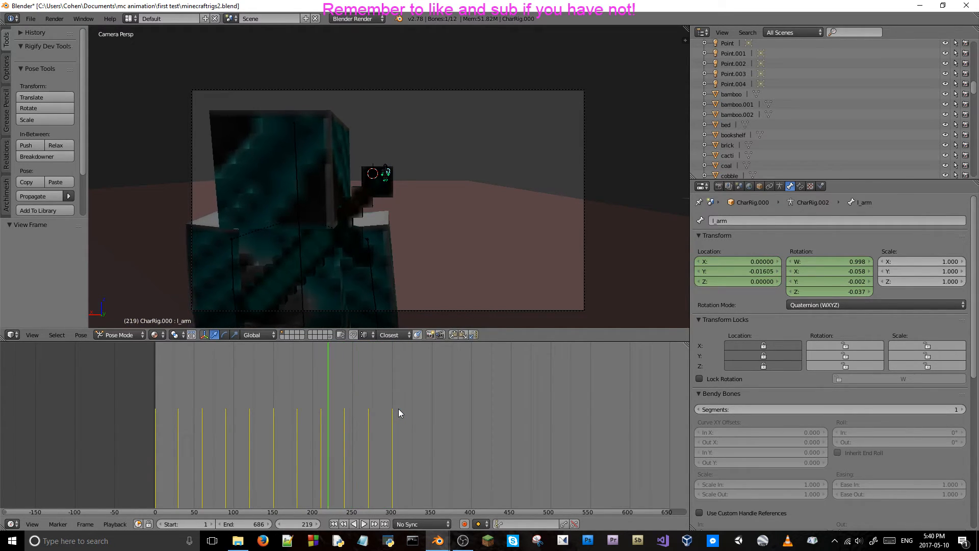
pyautogui.press('Right')
pyautogui.press('Right')
pyautogui.press('Right')
pyautogui.press('Right')
pyautogui.press('Right')
pyautogui.press('Right')
pyautogui.press('Right')
pyautogui.press('Right')
pyautogui.press('Right')
pyautogui.press('Right')
pyautogui.press('Right')
pyautogui.press('Right')
pyautogui.press('Right')
pyautogui.press('Right')
pyautogui.press('Right')
pyautogui.press('Right')
pyautogui.press('Right')
pyautogui.press('Right')
pyautogui.press('Right')
pyautogui.press('Right')
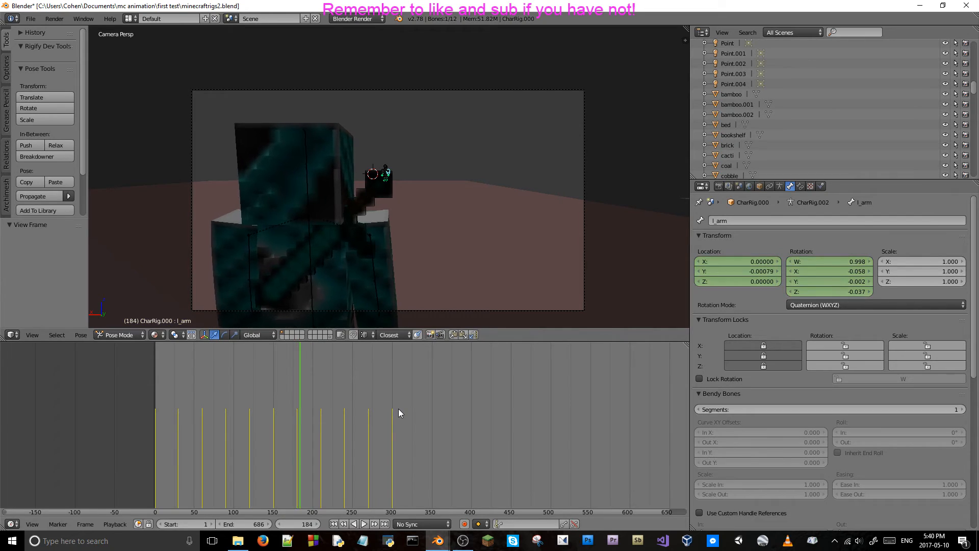
pyautogui.press('Right')
pyautogui.press('Right')
pyautogui.press('Right')
pyautogui.press('Right')
pyautogui.press('Right')
pyautogui.press('Right')
pyautogui.press('Right')
pyautogui.press('Right')
pyautogui.press('Right')
pyautogui.press('Right')
pyautogui.press('Right')
pyautogui.press('Right')
pyautogui.press('Right')
pyautogui.press('Right')
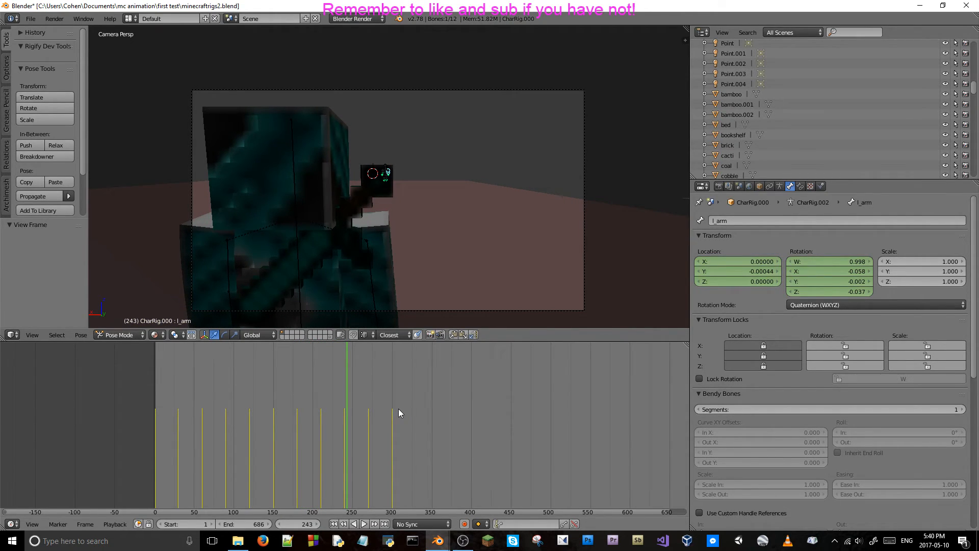
# Step through the second shot up to about frame 256 and back to frame 207 to review the motion.
pyautogui.press('Right')
pyautogui.press('Right')
pyautogui.press('Right')
pyautogui.press('Right')
pyautogui.press('Right')
pyautogui.press('Right')
pyautogui.press('Right')
pyautogui.press('Right')
pyautogui.press('Right')
pyautogui.press('Right')
pyautogui.press('Right')
pyautogui.press('Right')
pyautogui.press('Right')
pyautogui.press('Right')
pyautogui.press('Right')
pyautogui.press('Right')
pyautogui.press('Right')
pyautogui.press('Right')
pyautogui.press('Right')
pyautogui.press('Right')
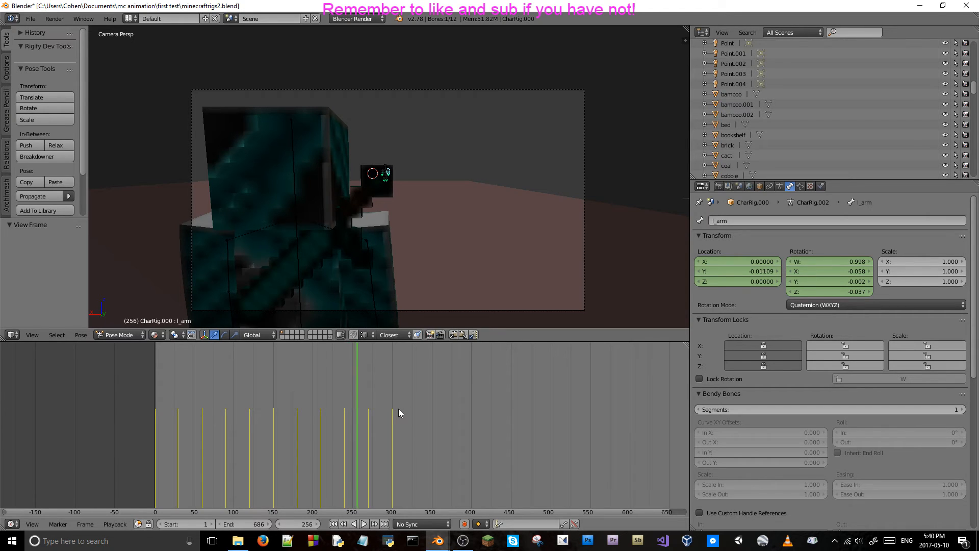
pyautogui.press('Right')
pyautogui.press('Right')
pyautogui.press('Right')
pyautogui.press('Right')
pyautogui.press('Right')
pyautogui.press('Right')
pyautogui.press('Right')
pyautogui.press('Right')
pyautogui.press('Right')
pyautogui.press('Right')
pyautogui.press('Right')
pyautogui.press('Right')
pyautogui.press('Right')
pyautogui.press('Right')
pyautogui.press('Right')
pyautogui.press('Right')
pyautogui.press('Right')
pyautogui.press('Right')
pyautogui.press('Right')
pyautogui.press('Right')
pyautogui.press('Left')
pyautogui.press('Left')
pyautogui.press('Left')
pyautogui.press('Left')
pyautogui.press('Left')
pyautogui.press('Left')
pyautogui.press('Left')
pyautogui.press('Left')
pyautogui.press('Left')
pyautogui.press('Left')
pyautogui.press('Left')
pyautogui.press('Left')
pyautogui.press('Left')
pyautogui.press('Left')
pyautogui.press('Left')
pyautogui.press('Left')
pyautogui.press('Left')
pyautogui.press('Left')
pyautogui.press('Left')
pyautogui.press('Left')
pyautogui.press('Left')
pyautogui.press('Left')
pyautogui.press('Left')
pyautogui.press('Left')
pyautogui.press('Left')
pyautogui.press('Left')
pyautogui.press('Left')
pyautogui.press('Left')
pyautogui.press('Left')
pyautogui.press('Left')
pyautogui.press('Left')
pyautogui.press('Left')
pyautogui.press('Left')
pyautogui.press('Left')
pyautogui.press('Left')
pyautogui.press('Left')
pyautogui.press('Left')
pyautogui.press('Left')
pyautogui.press('Left')
pyautogui.press('Left')
pyautogui.press('Left')
pyautogui.press('Left')
pyautogui.press('Left')
pyautogui.press('Left')
pyautogui.press('Left')
pyautogui.press('Left')
pyautogui.press('Left')
pyautogui.press('Left')
pyautogui.press('Left')
# At frame 207, rotate the teal character's right upper leg bone about 1.5° around the global Y axis.
pyautogui.press('KP_0')
pyautogui.scroll(-1, 423, 274)
pyautogui.moveTo(390, 229); pyautogui.dragTo(388, 239, button='middle')
pyautogui.scroll(-4, 382, 238)
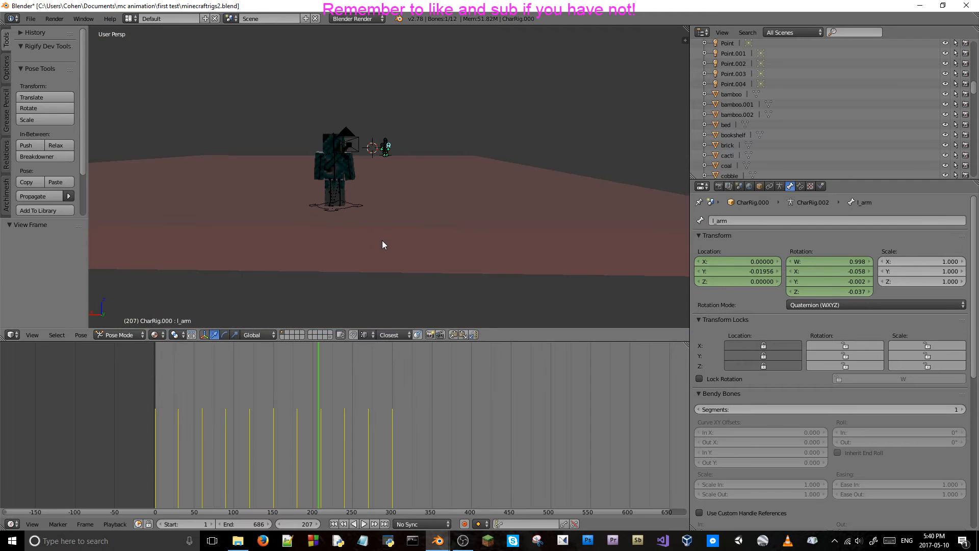
pyautogui.hotkey('shift', 'f')
pyautogui.press('w')
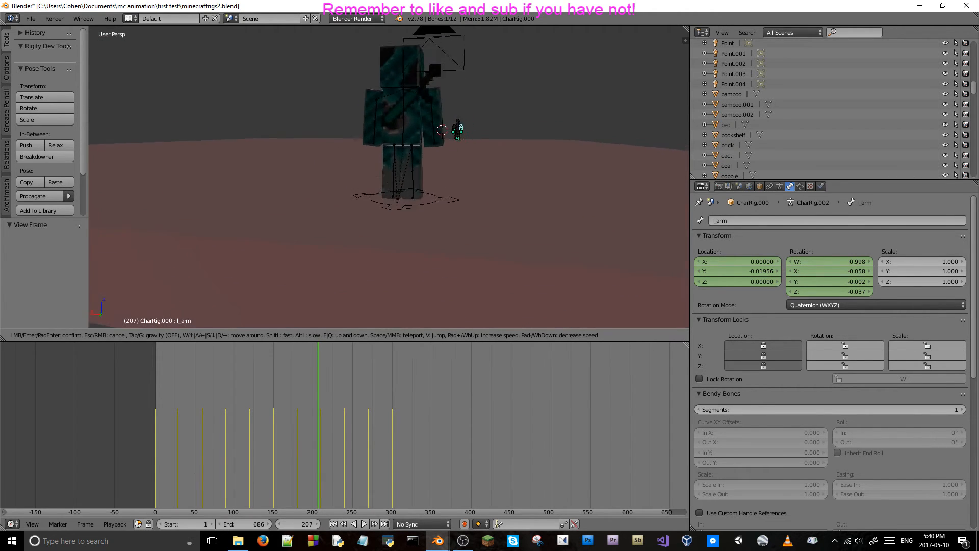
pyautogui.press('w')
pyautogui.press('s')
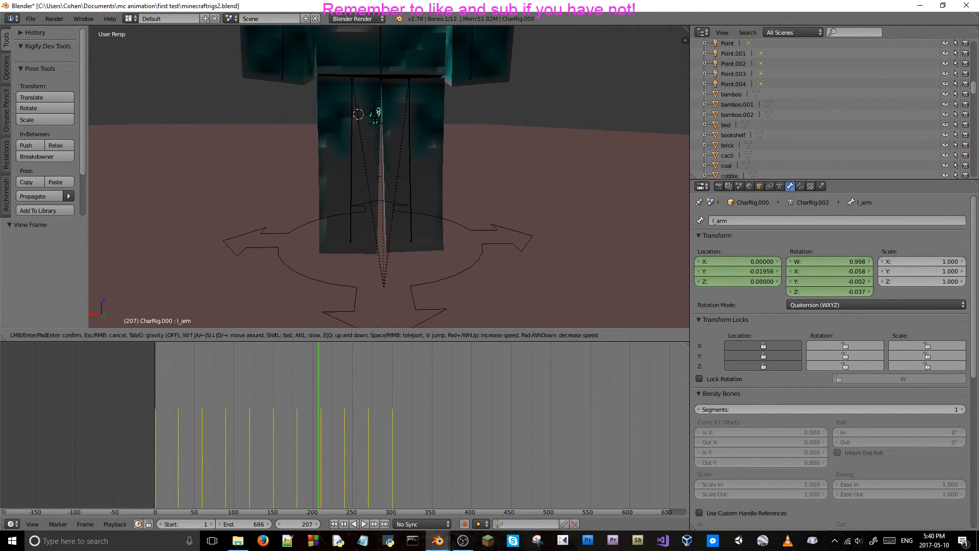
pyautogui.press('a')
pyautogui.click(389, 177)
pyautogui.press('w')
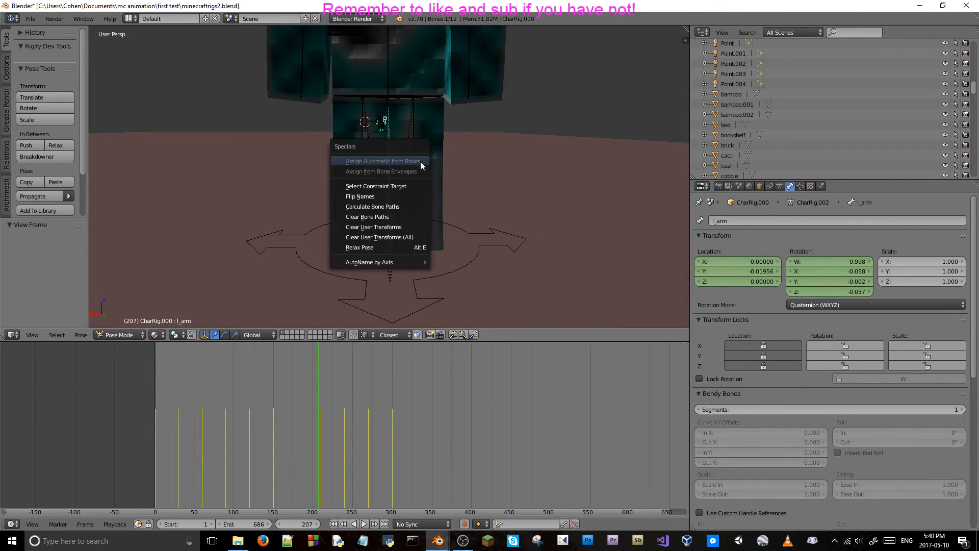
pyautogui.rightClick(413, 135)
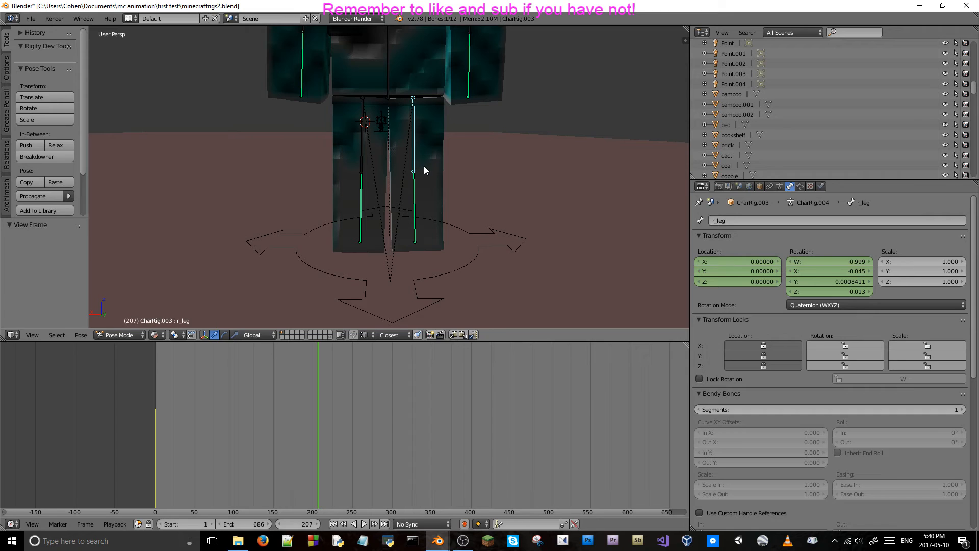
pyautogui.press('r')
pyautogui.press('x')
pyautogui.press('y')
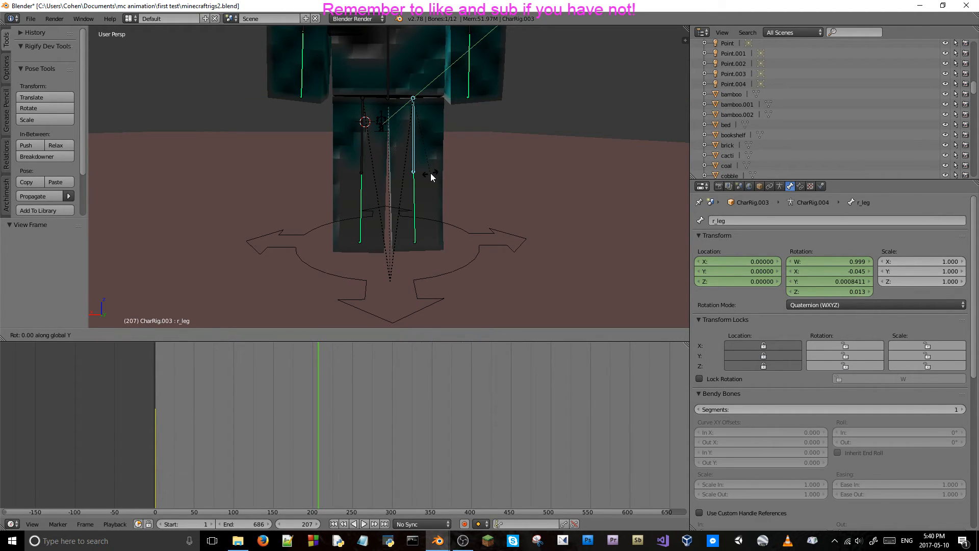
pyautogui.click(432, 175)
# Select the teal character's left upper leg bone.
pyautogui.rightClick(364, 154)
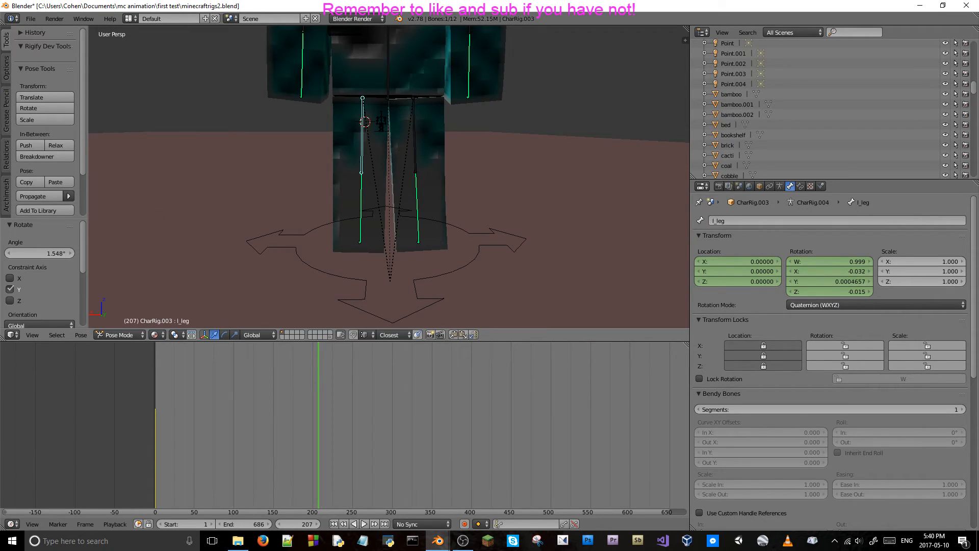
pyautogui.hotkey('alt', 'Tab')
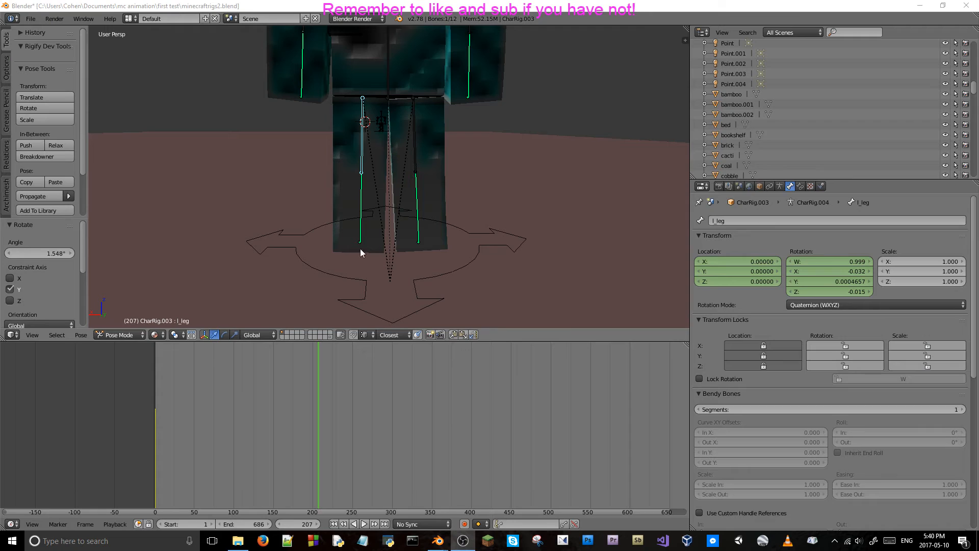
pyautogui.hotkey('ctrl', 'Tab')
pyautogui.rightClick(369, 152)
pyautogui.rightClick(362, 144)
pyautogui.press('r')
pyautogui.press('x')
pyautogui.press('y')
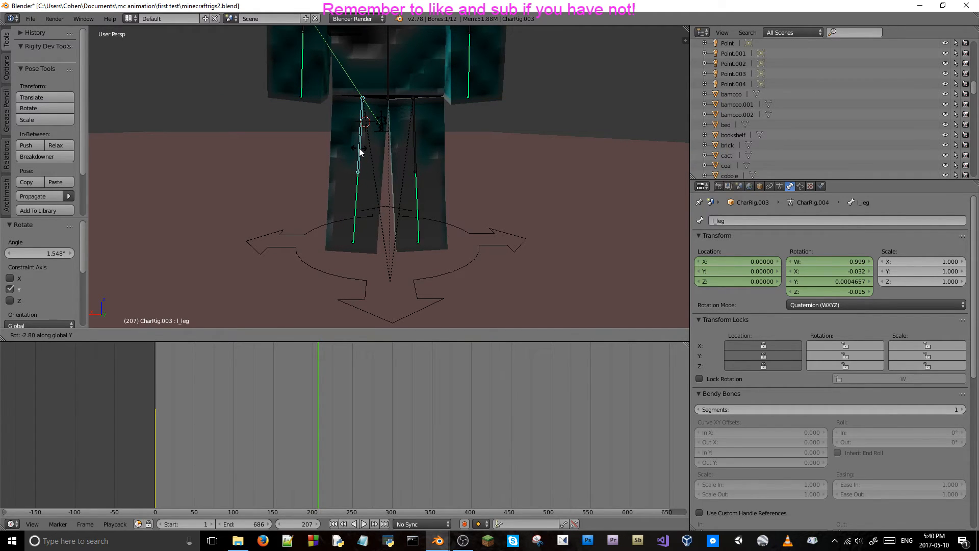
pyautogui.rightClick(360, 169)
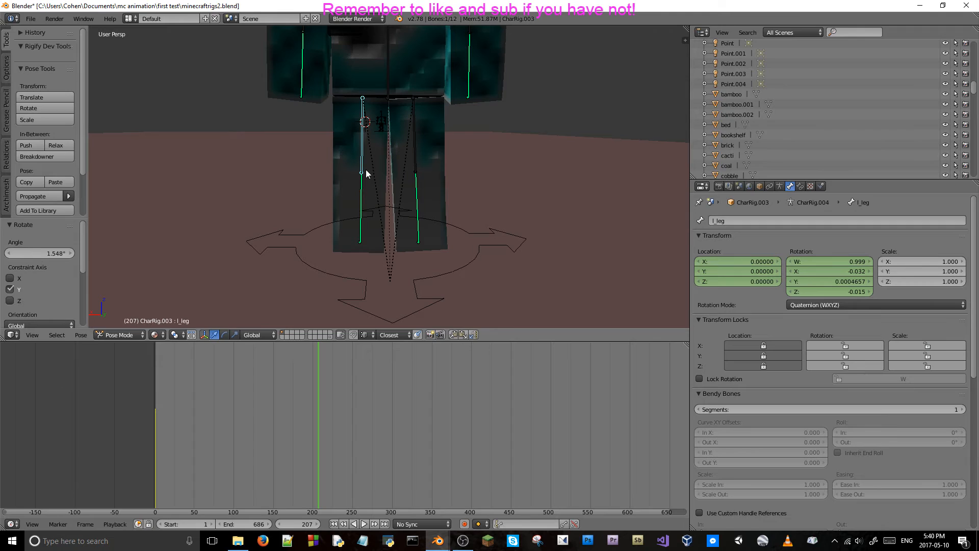
# Rotate the left upper leg bone about -0.4° around the global Y axis.
pyautogui.press('r')
pyautogui.press('x')
pyautogui.press('y')
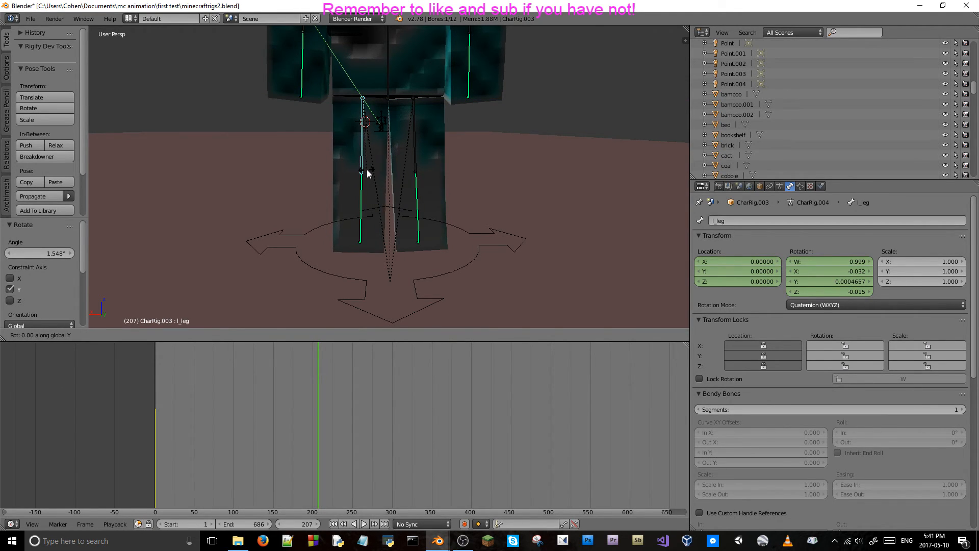
pyautogui.click(368, 174)
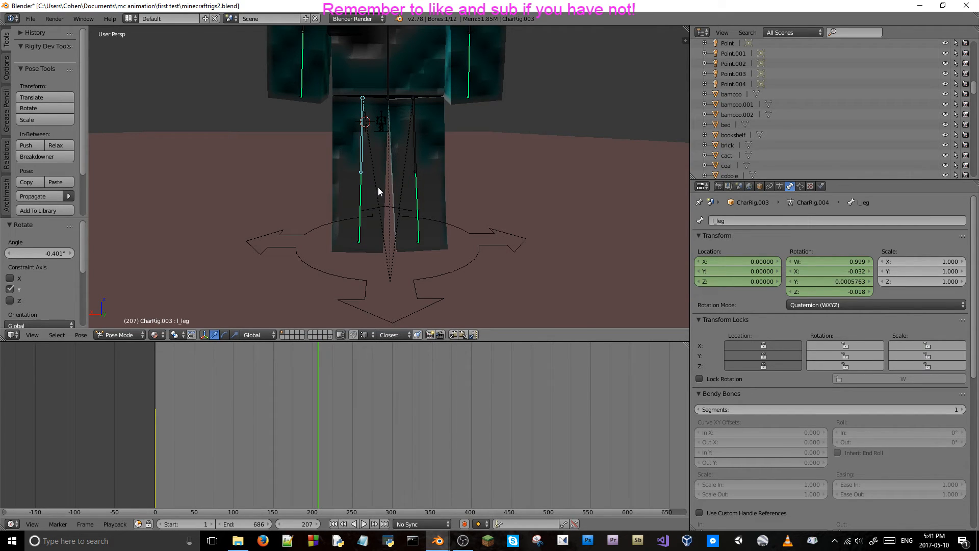
# Examine the teal character's leg pose from the front, the side and behind.
pyautogui.scroll(-12, 376, 185)
pyautogui.moveTo(399, 185); pyautogui.dragTo(473, 190, button='middle')
pyautogui.scroll(8, 512, 179)
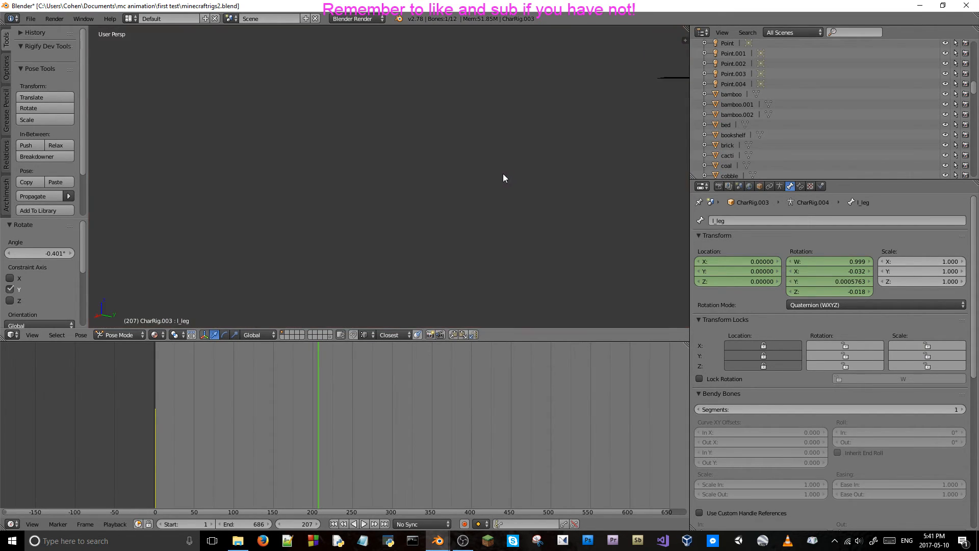
pyautogui.hotkey('shift', 'f')
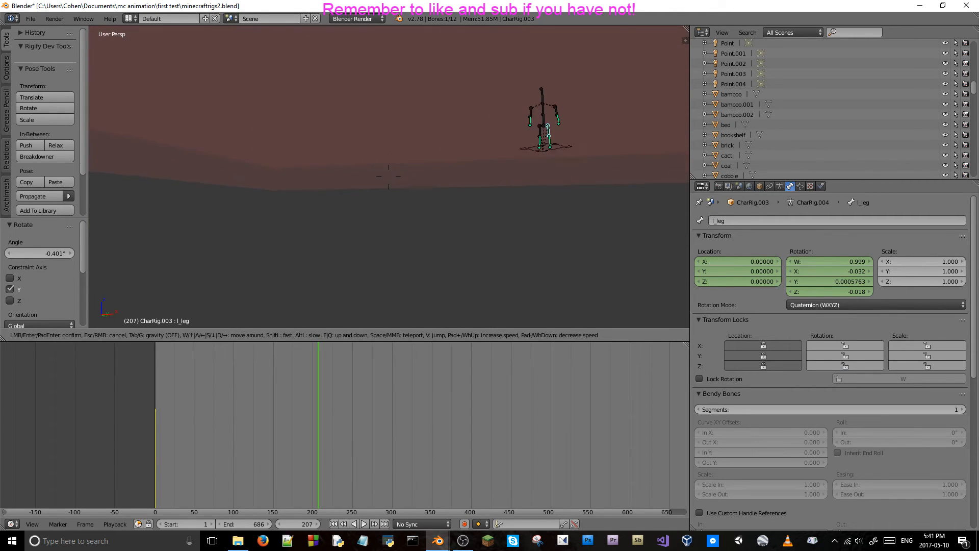
pyautogui.press('w')
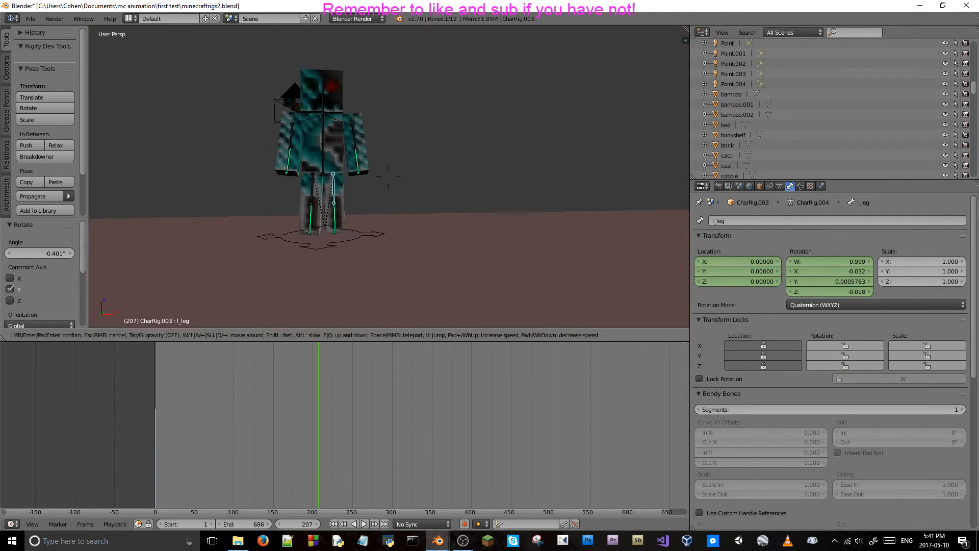
pyautogui.press('w')
pyautogui.press('d')
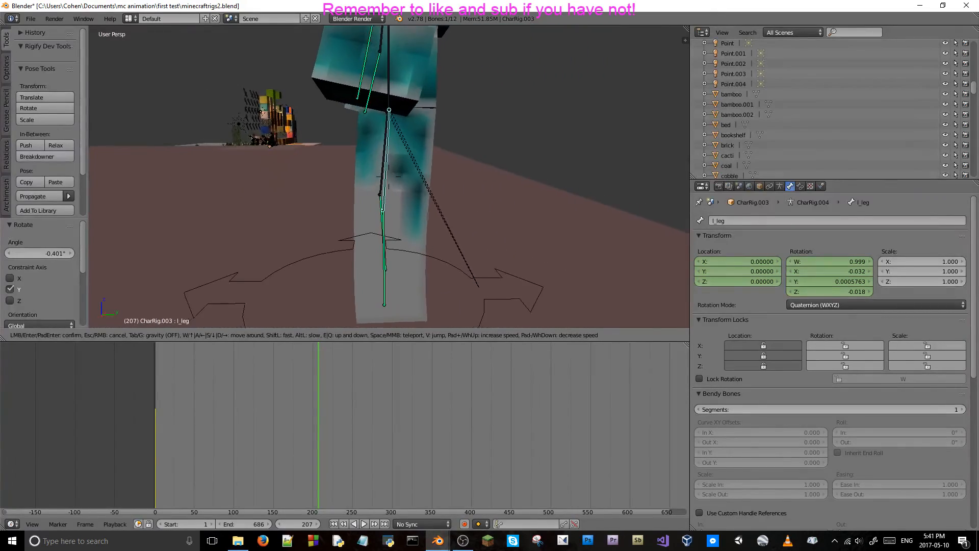
pyautogui.press('w')
pyautogui.press('s')
pyautogui.press('w')
pyautogui.press('d')
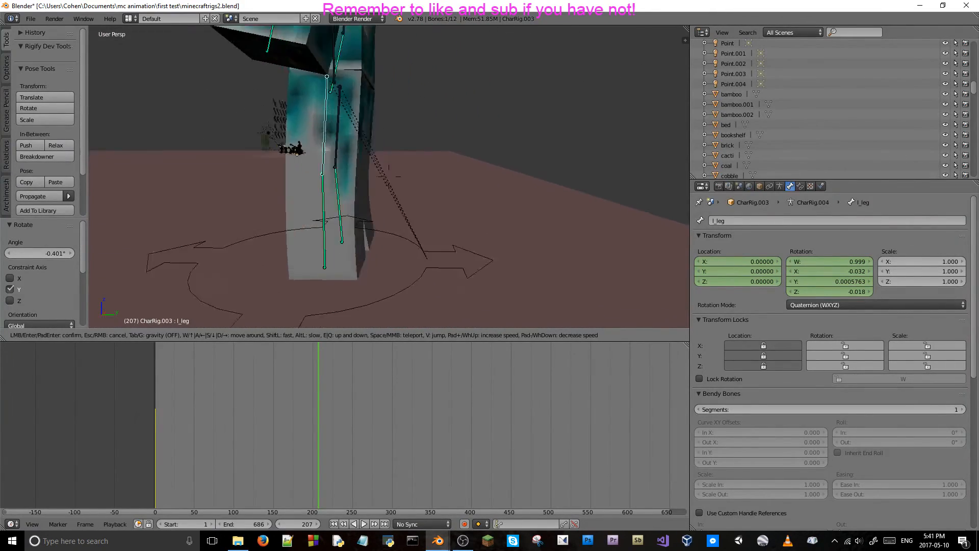
pyautogui.press('w')
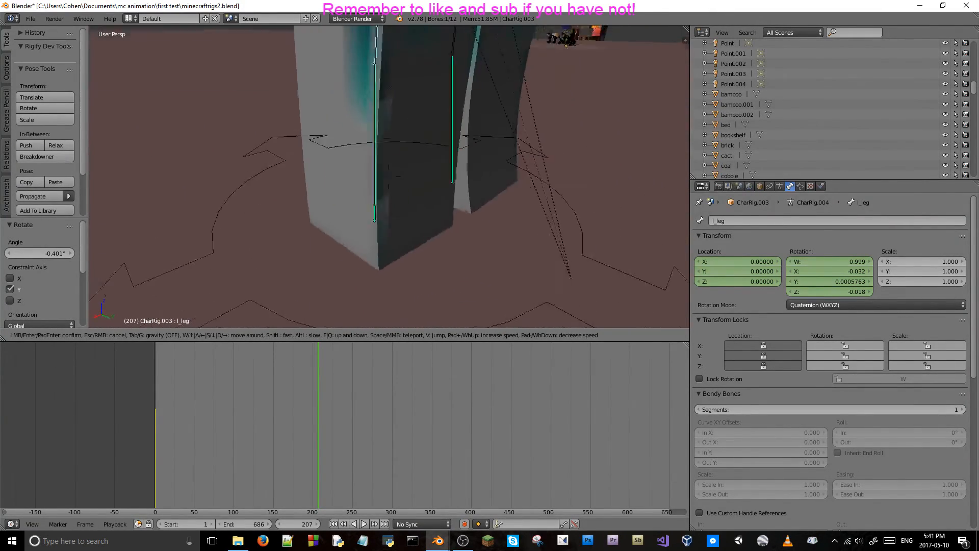
pyautogui.click(388, 176)
pyautogui.moveTo(407, 151); pyautogui.dragTo(478, 154, button='middle')
pyautogui.scroll(-5, 427, 149)
pyautogui.scroll(3, 428, 148)
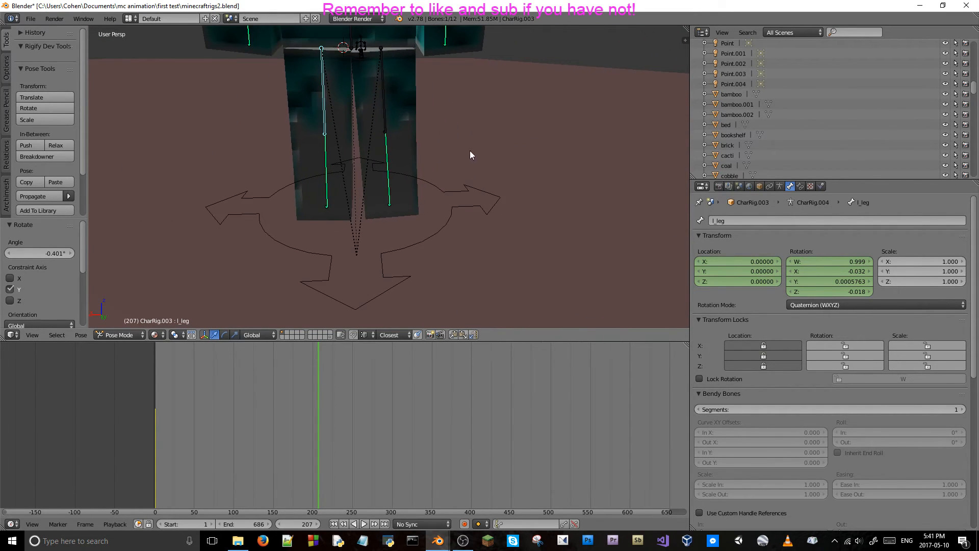
pyautogui.rightClick(387, 145)
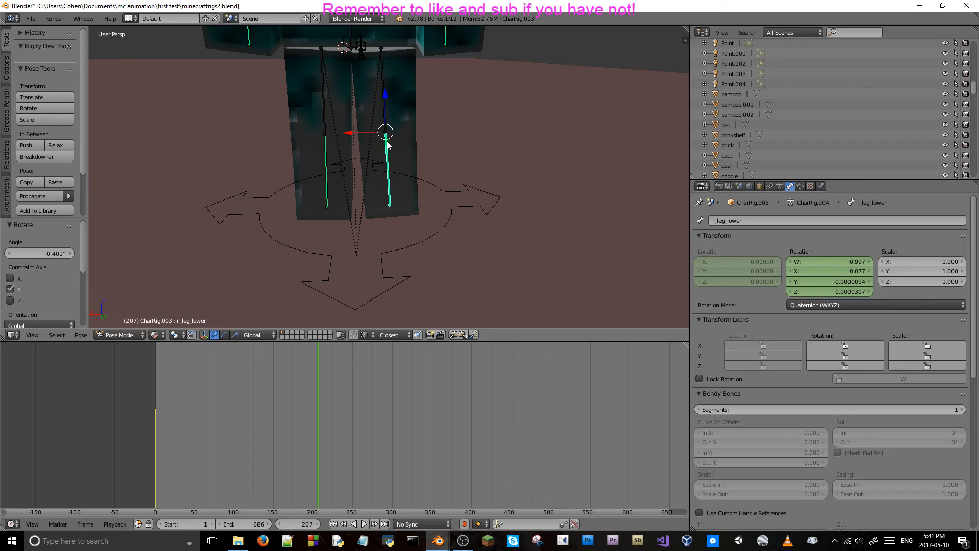
pyautogui.press('r')
pyautogui.press('x')
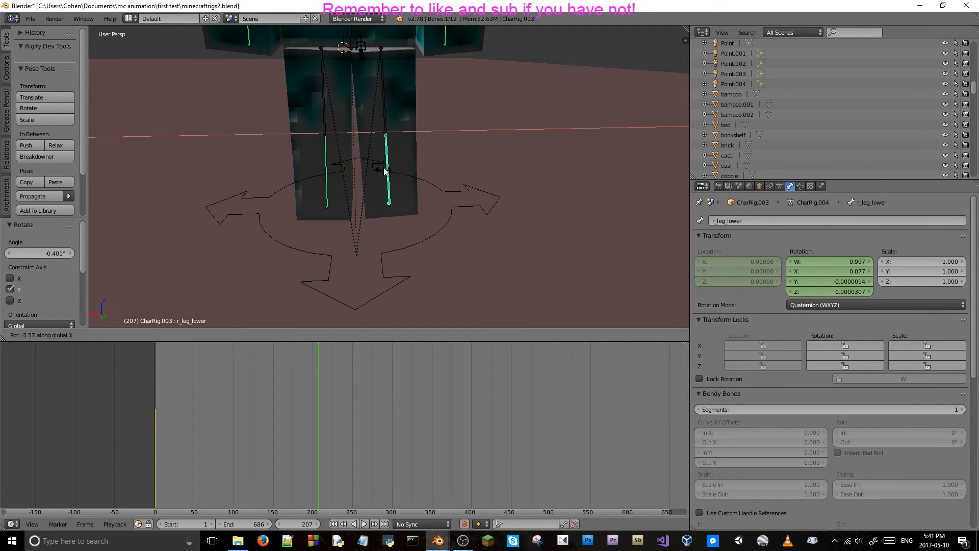
pyautogui.rightClick(405, 190)
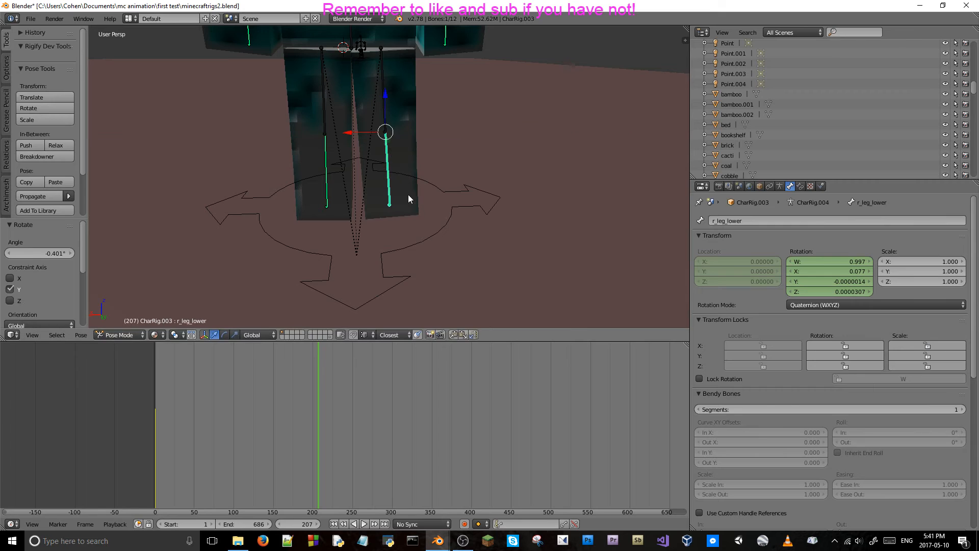
pyautogui.moveTo(402, 143); pyautogui.dragTo(392, 194, button='middle')
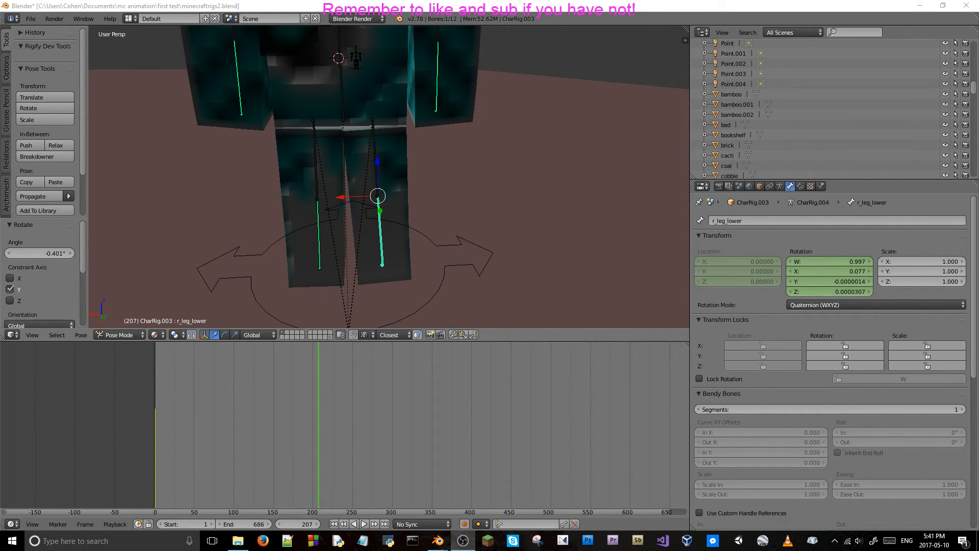
pyautogui.moveTo(265, 296); pyautogui.dragTo(334, 230, button='middle')
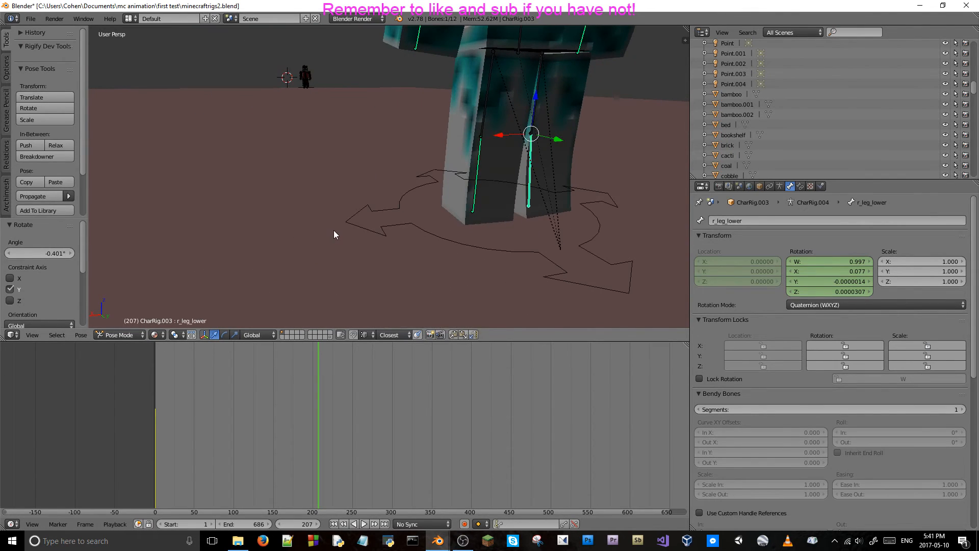
pyautogui.press('r')
pyautogui.press('x')
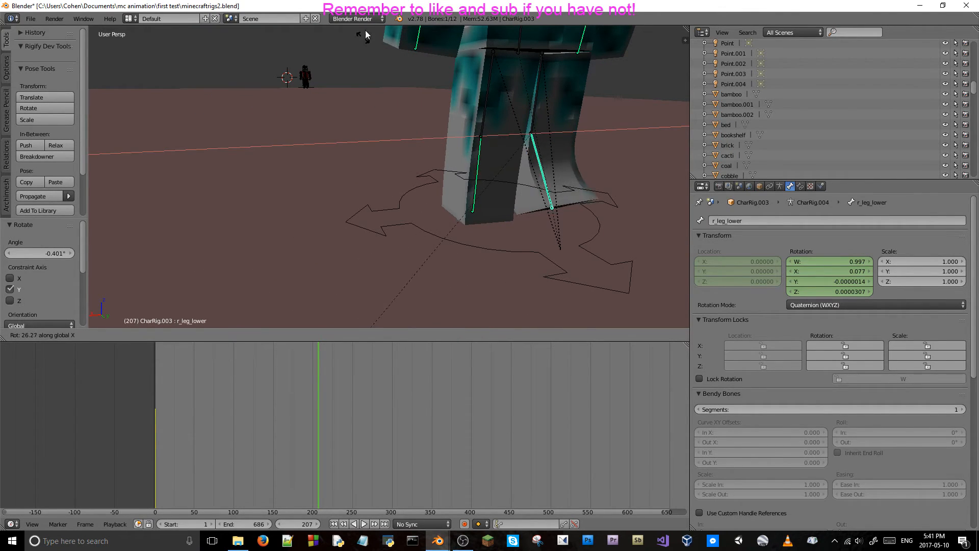
pyautogui.press('Escape')
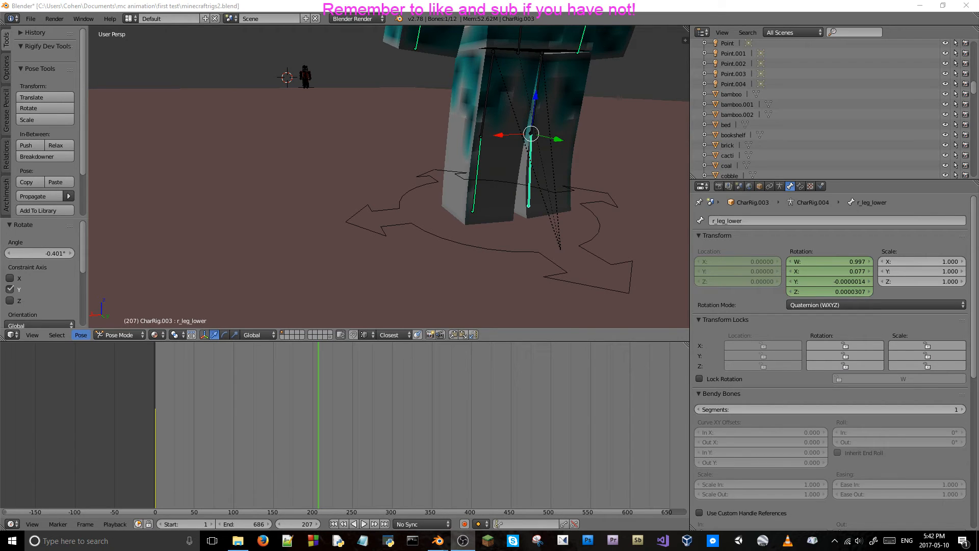
pyautogui.moveTo(608, 187); pyautogui.dragTo(519, 157, button='middle')
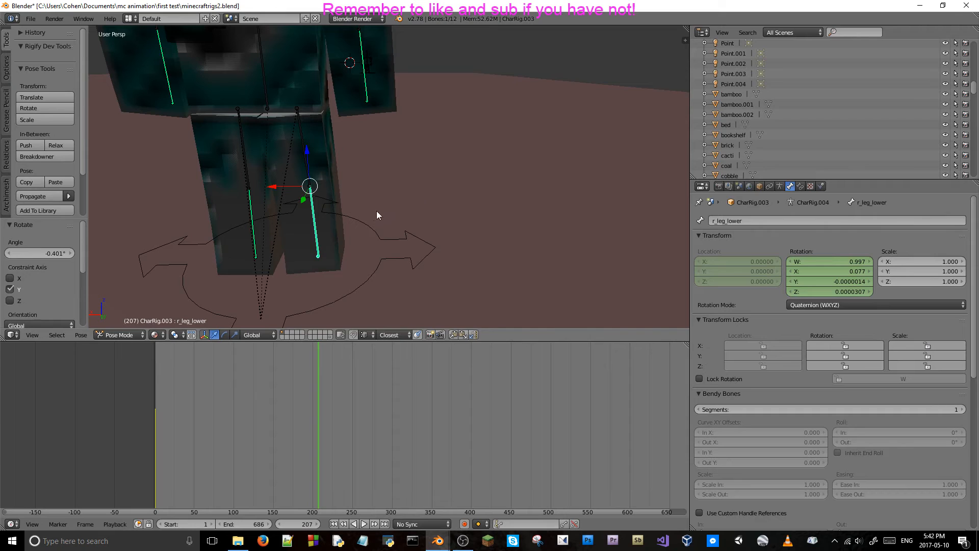
pyautogui.moveTo(317, 206)
pyautogui.mouseDown(button='middle')
pyautogui.moveTo(313, 192)
pyautogui.moveTo(362, 209)
pyautogui.moveTo(316, 201)
pyautogui.moveTo(326, 195)
pyautogui.mouseUp(button='middle')
pyautogui.press('g')
pyautogui.press('x')
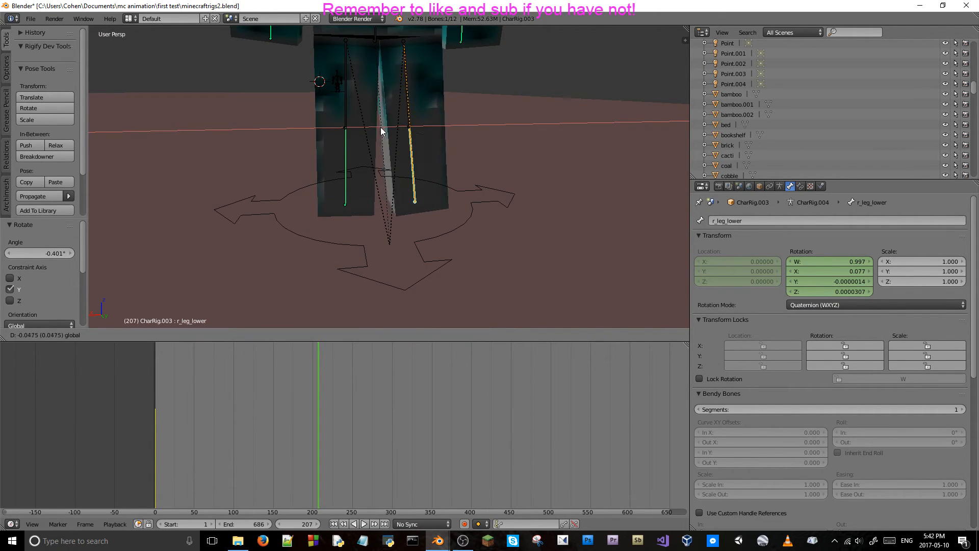
pyautogui.rightClick(378, 127)
# Switch to the camera view and review the camera cut from about frame 124 to frame 131.
pyautogui.press('KP_0')
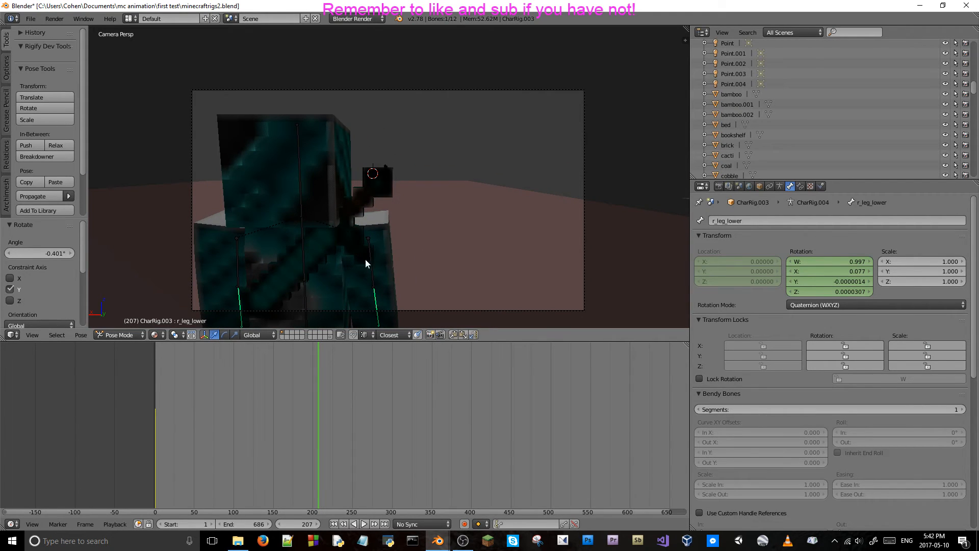
pyautogui.hotkey('shift', 'alt', 'a')
pyautogui.moveTo(242, 396); pyautogui.dragTo(253, 400)
pyautogui.hotkey('alt', 'a')
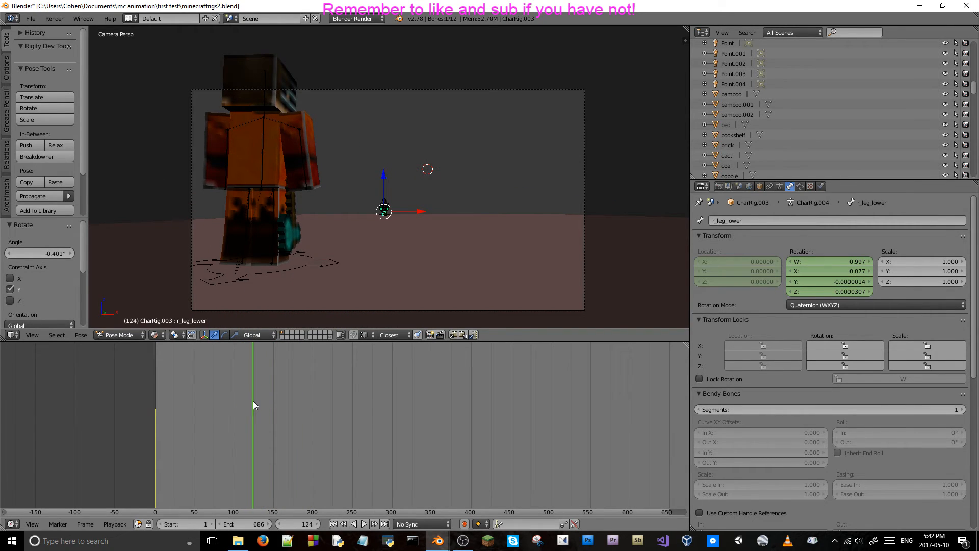
pyautogui.press('Right')
pyautogui.press('Right')
pyautogui.press('Right')
pyautogui.press('Right')
pyautogui.press('Right')
pyautogui.press('Right')
pyautogui.press('Right')
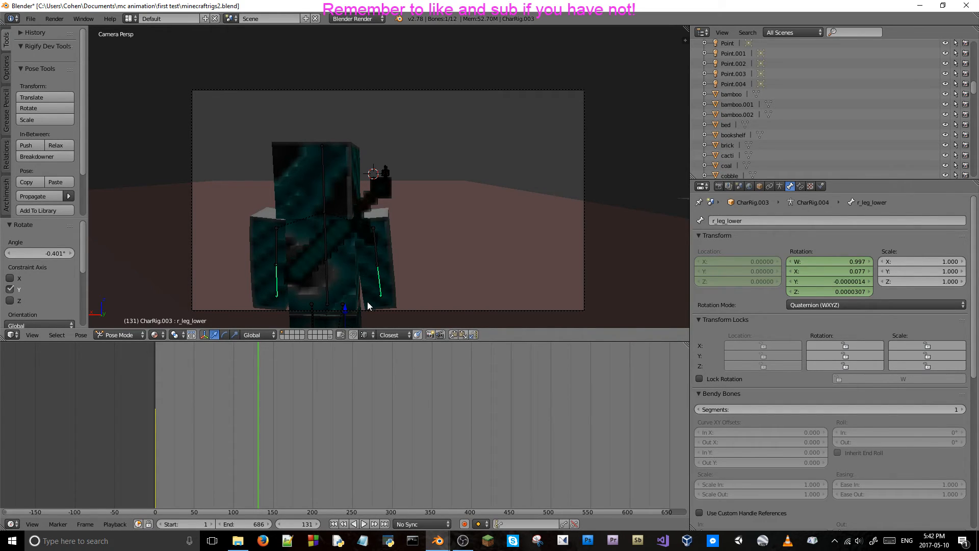
# Step back and forth around frames 129 to 131 from outside the camera, and return to the camera view at frame 131.
pyautogui.press('Left')
pyautogui.press('Left')
pyautogui.press('Left')
pyautogui.press('Left')
pyautogui.press('Left')
pyautogui.press('Left')
pyautogui.moveTo(408, 192); pyautogui.dragTo(335, 153, button='middle')
pyautogui.scroll(5, 300, 200)
pyautogui.scroll(4, 334, 153)
pyautogui.press('Right')
pyautogui.press('Right')
pyautogui.press('Right')
pyautogui.press('Right')
pyautogui.scroll(-5, 356, 203)
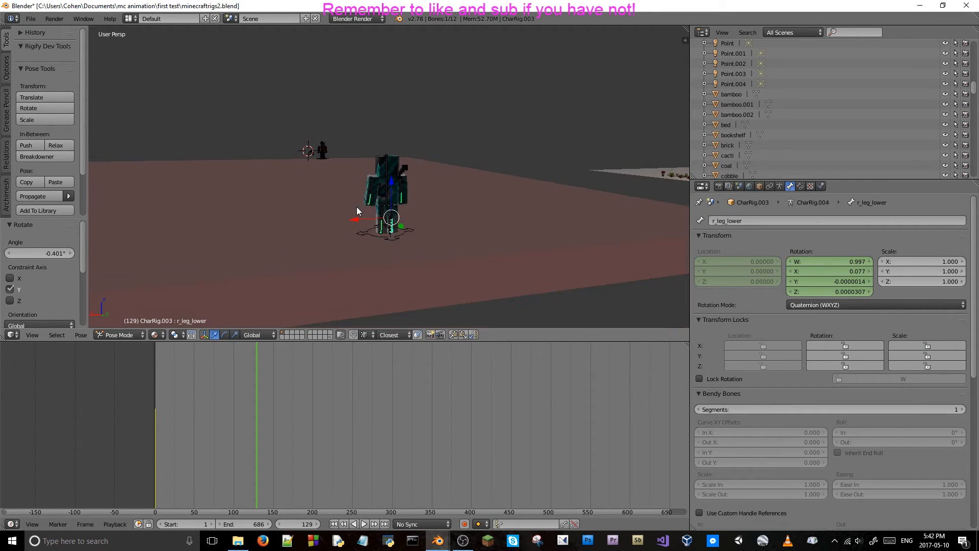
pyautogui.scroll(-2, 357, 205)
pyautogui.press('Right')
pyautogui.press('Right')
pyautogui.press('Right')
pyautogui.press('Left')
pyautogui.press('Left')
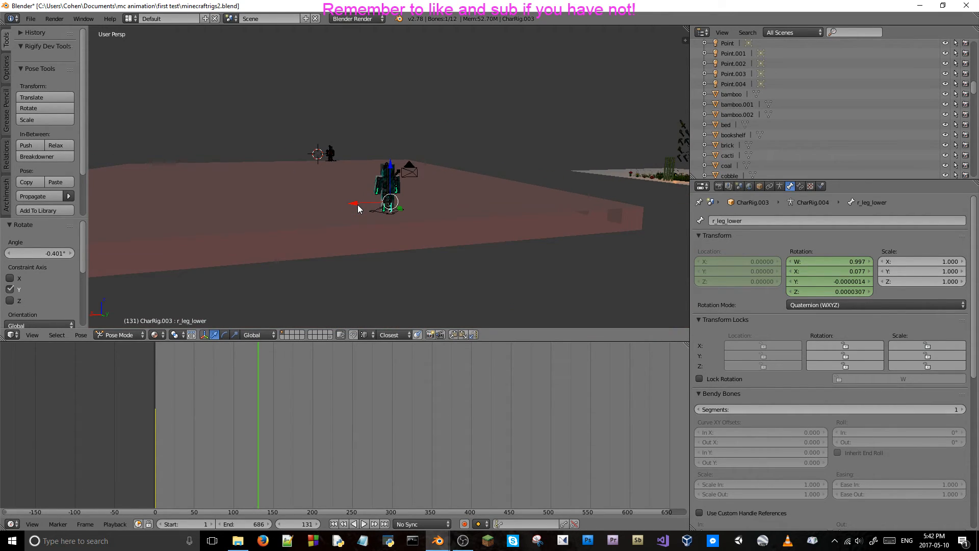
pyautogui.press('Right')
pyautogui.press('KP_0')
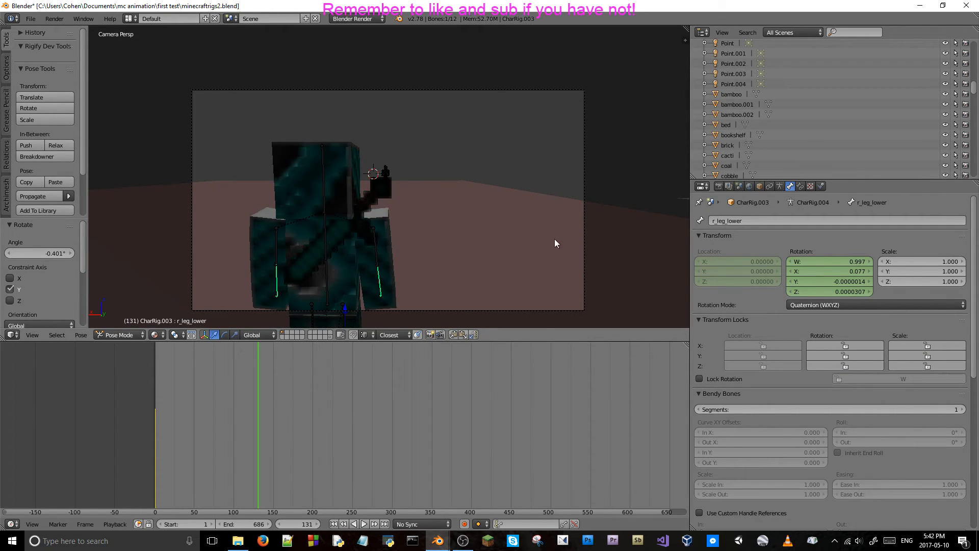
# Keyframe the body bone's rotation and the left and right upper arm bones' locations at frame 131.
pyautogui.rightClick(327, 234)
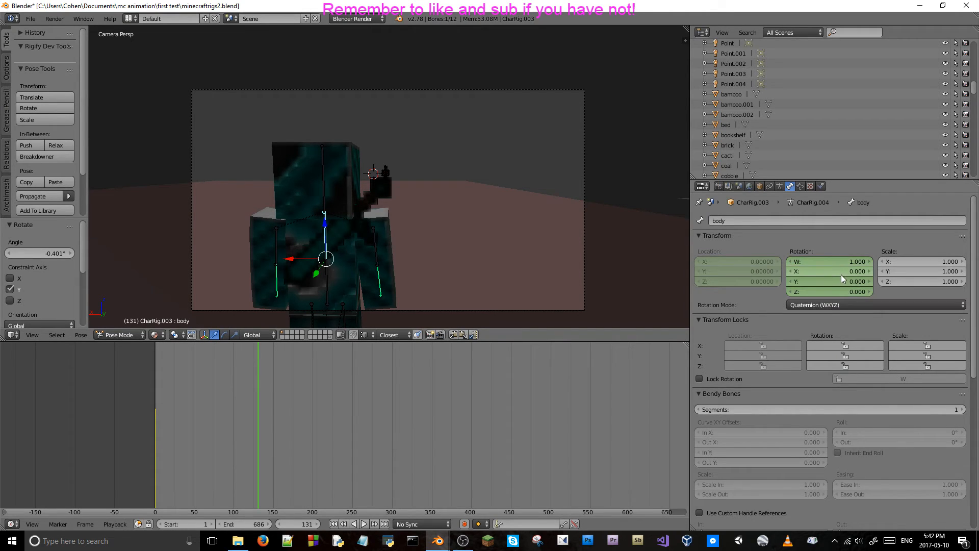
pyautogui.press('i')
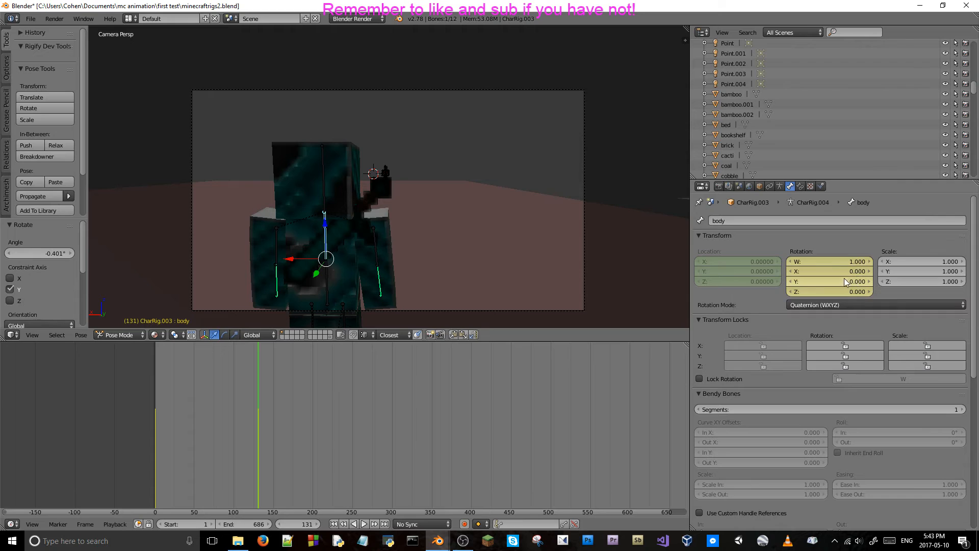
pyautogui.rightClick(276, 235)
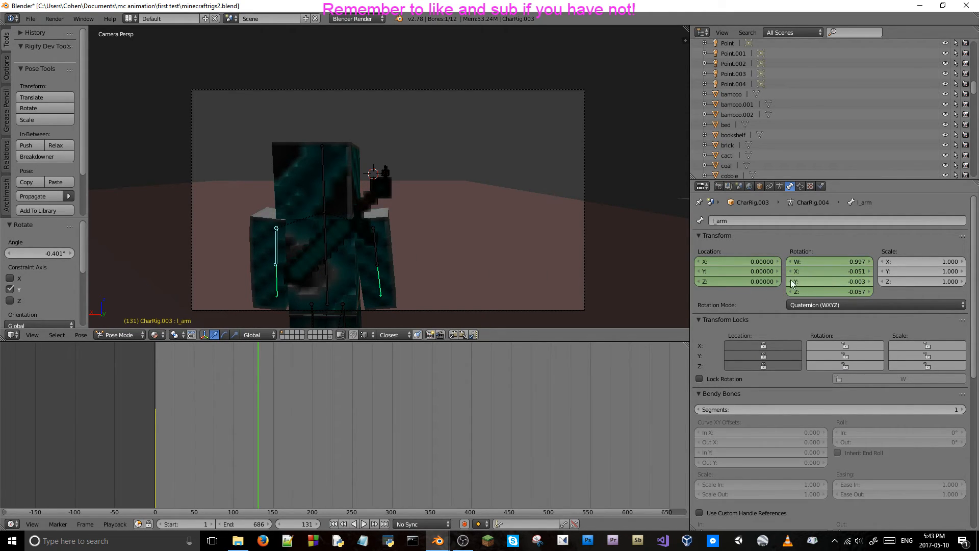
pyautogui.press('i')
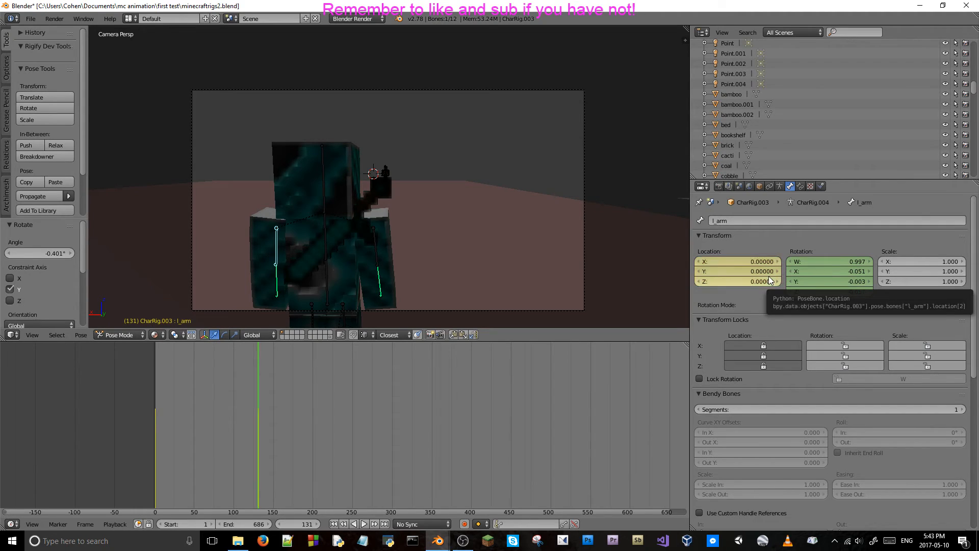
pyautogui.rightClick(376, 238)
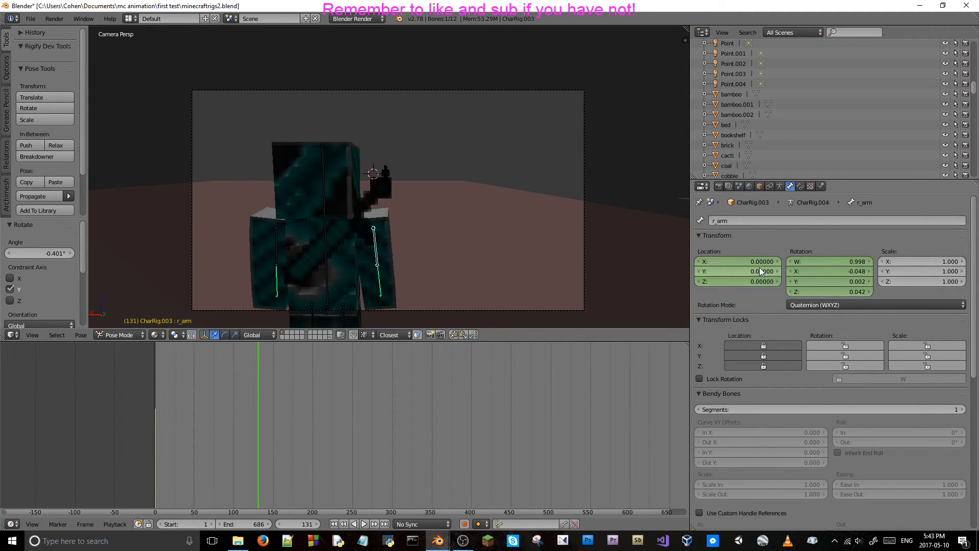
pyautogui.press('i')
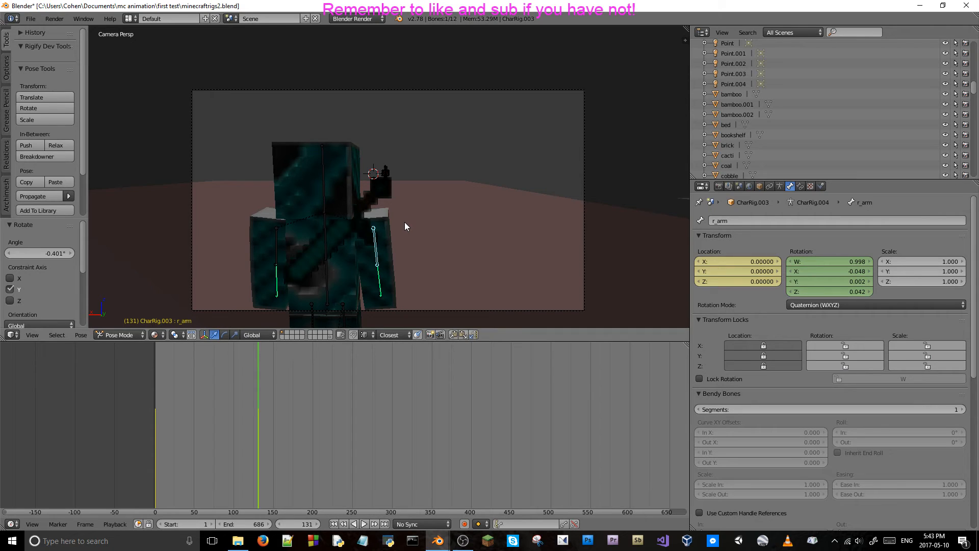
# Go to frame 161 and set the right upper arm bone's Y location to -0.02.
pyautogui.click(293, 524)
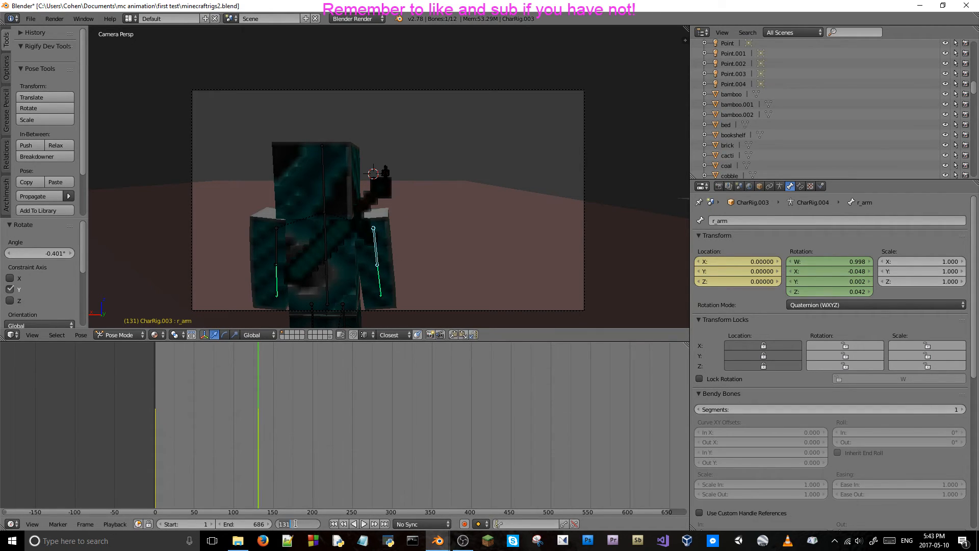
pyautogui.write('+1')
pyautogui.press('Return')
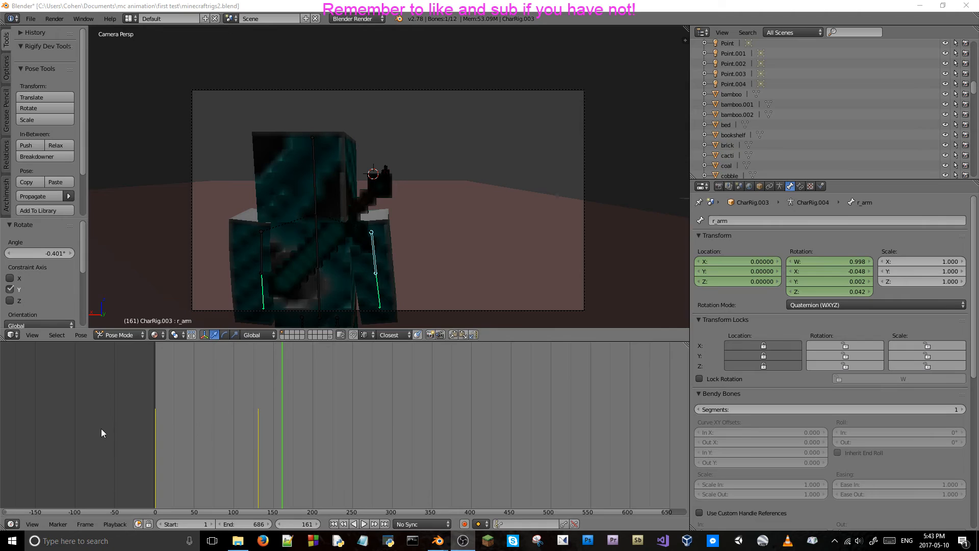
pyautogui.rightClick(373, 249)
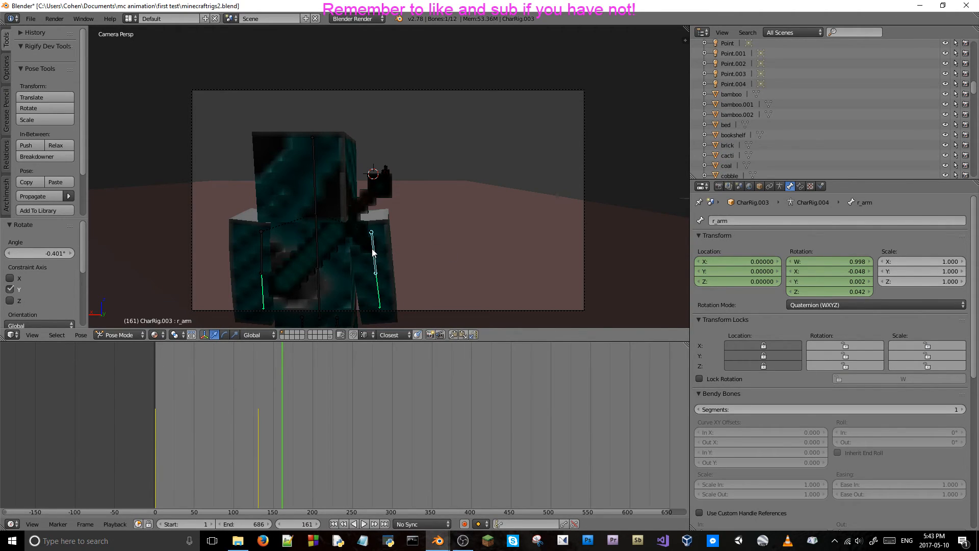
pyautogui.click(725, 269)
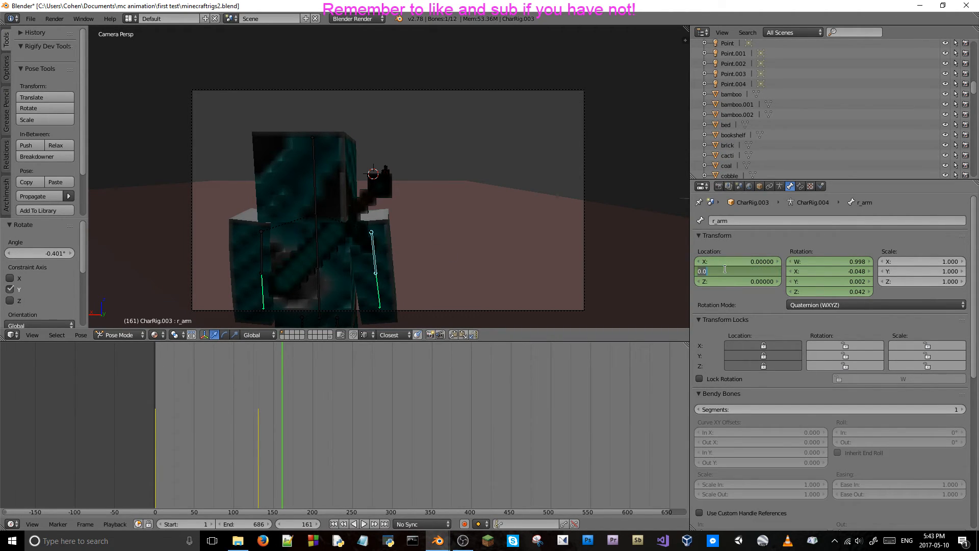
pyautogui.press('BackSpace')
pyautogui.write('-.02')
pyautogui.press('Return')
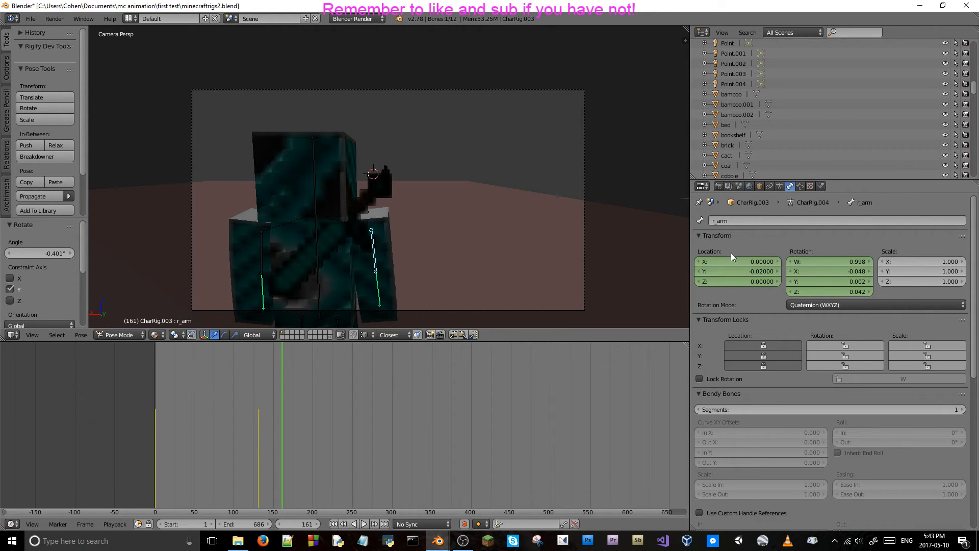
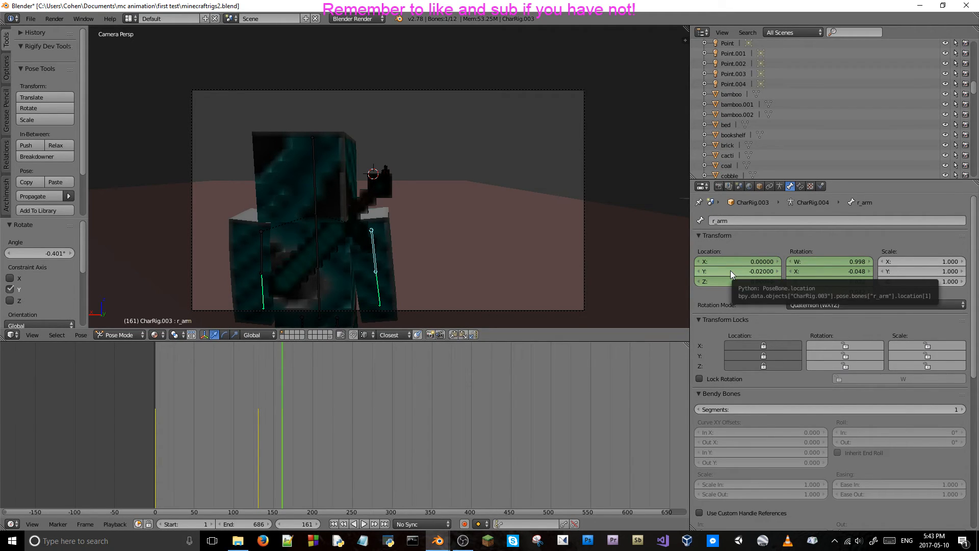
# Keyframe the r_arm bone's location at frame 161, and set and keyframe the l_arm bone's Y location at -0.02.
pyautogui.press('i')
pyautogui.rightClick(261, 247)
pyautogui.click(758, 269)
pyautogui.press('BackSpace')
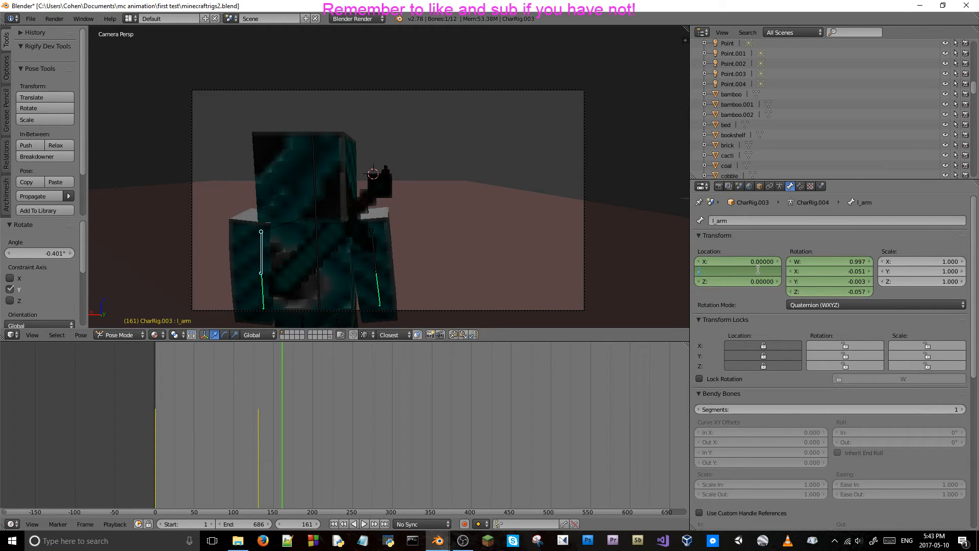
pyautogui.write('-.02')
pyautogui.press('Return')
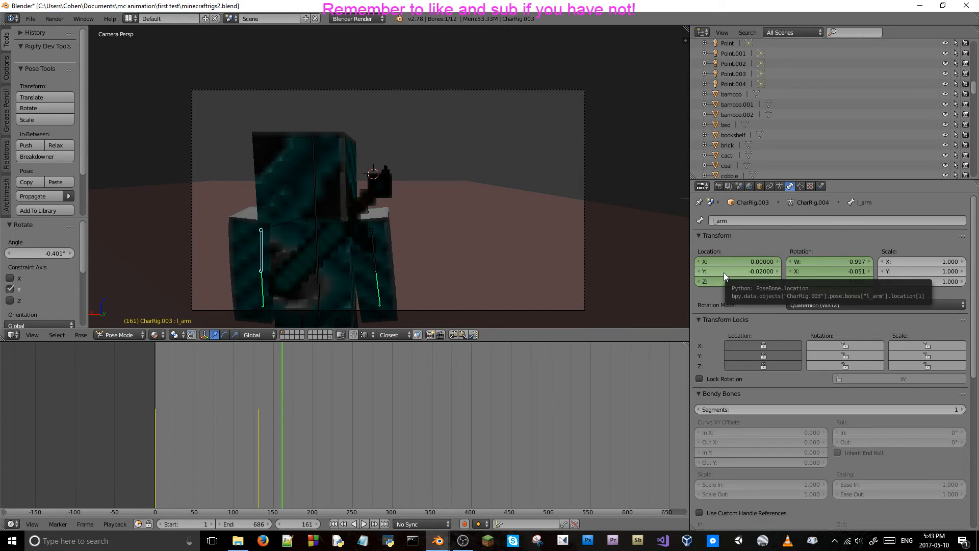
pyautogui.press('i')
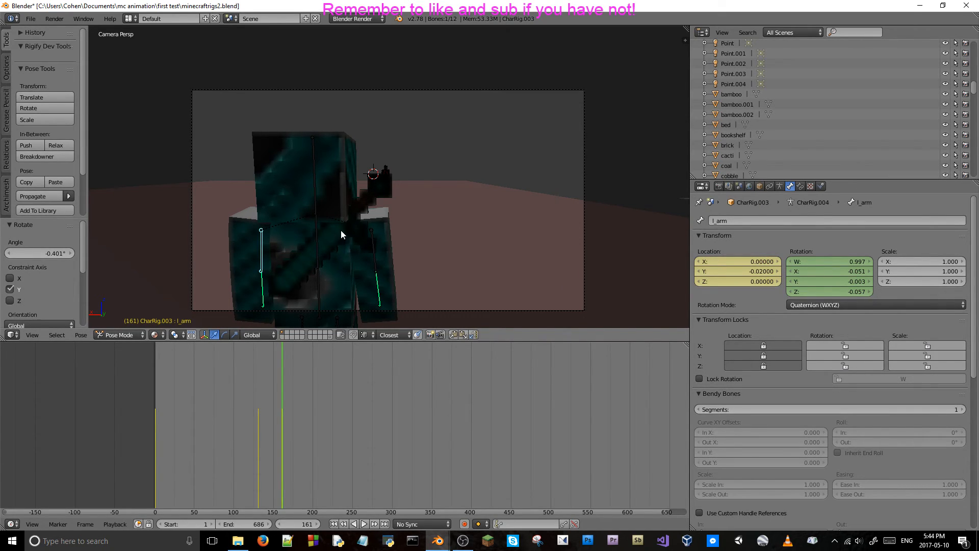
# Scrub back and forth between about frames 144 and 164 to review the arm motion, ending on frame 161.
pyautogui.press('Left')
pyautogui.press('Left')
pyautogui.press('Left')
pyautogui.press('Left')
pyautogui.press('Left')
pyautogui.press('Left')
pyautogui.press('Left')
pyautogui.press('Left')
pyautogui.press('Left')
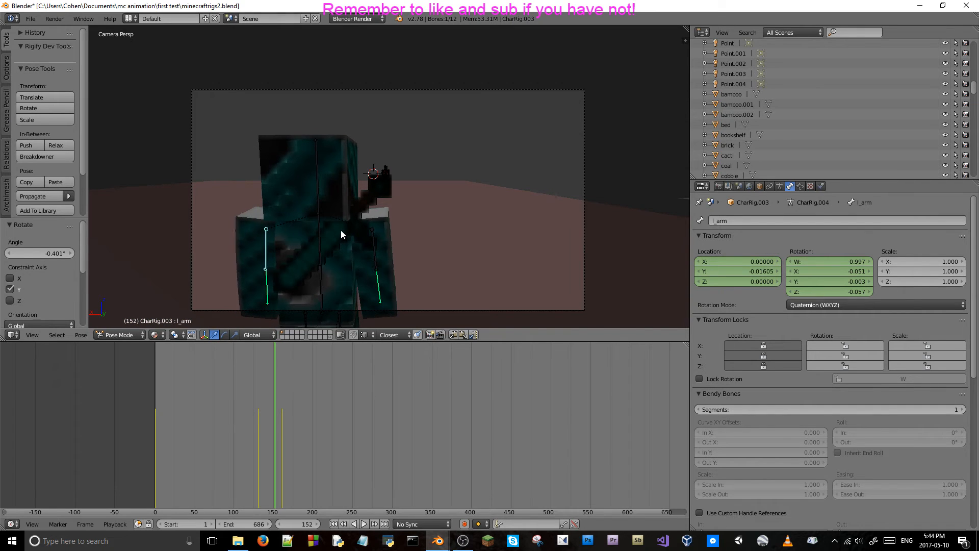
pyautogui.press('Right')
pyautogui.press('Right')
pyautogui.press('Right')
pyautogui.press('Right')
pyautogui.press('Right')
pyautogui.press('Right')
pyautogui.press('Right')
pyautogui.press('Right')
pyautogui.press('Right')
pyautogui.press('Right')
pyautogui.press('Right')
pyautogui.press('Right')
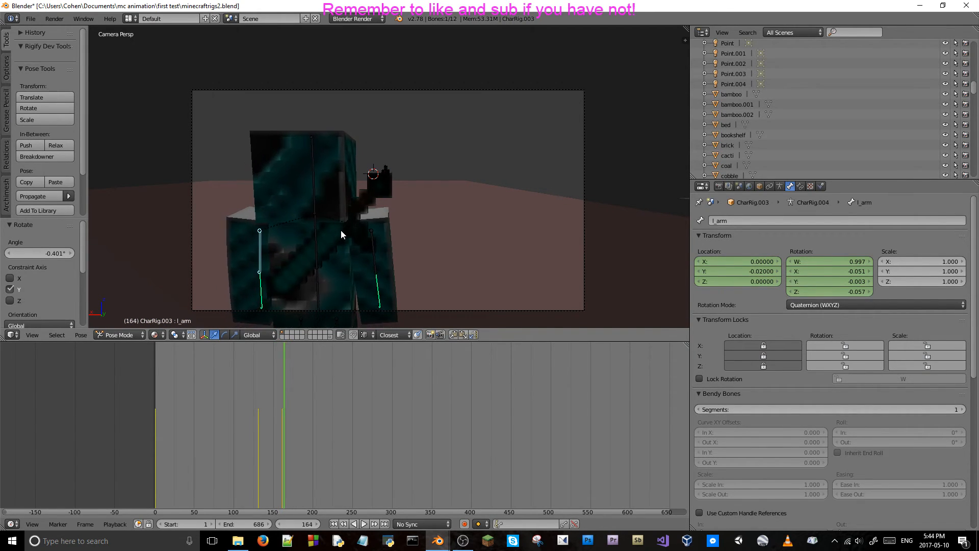
pyautogui.press('Left')
pyautogui.press('Left')
pyautogui.press('Left')
pyautogui.press('Left')
pyautogui.press('Left')
pyautogui.press('Left')
pyautogui.press('Left')
pyautogui.press('Left')
pyautogui.press('Left')
pyautogui.press('Left')
pyautogui.press('Left')
pyautogui.press('Left')
pyautogui.press('Left')
pyautogui.press('Left')
pyautogui.press('Left')
pyautogui.press('Left')
pyautogui.press('Left')
pyautogui.press('Left')
pyautogui.press('Left')
pyautogui.press('Left')
pyautogui.press('Right')
pyautogui.press('Right')
pyautogui.press('Right')
pyautogui.press('Right')
pyautogui.press('Right')
pyautogui.press('Right')
pyautogui.press('Right')
pyautogui.press('Right')
pyautogui.press('Right')
pyautogui.press('Right')
pyautogui.press('Right')
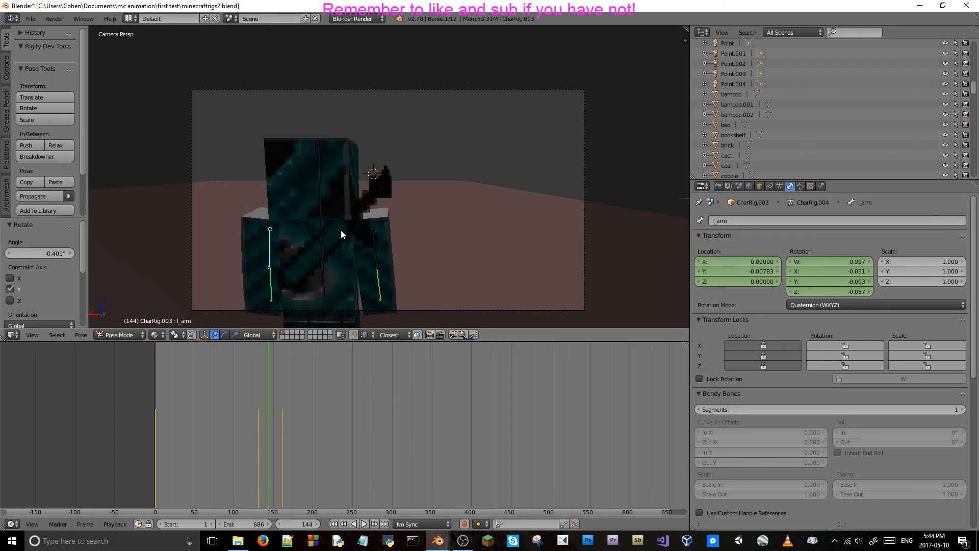
pyautogui.press('Right')
pyautogui.press('Right')
pyautogui.press('Right')
pyautogui.press('Right')
pyautogui.press('Right')
pyautogui.press('Right')
pyautogui.press('Right')
pyautogui.press('Right')
pyautogui.press('Right')
pyautogui.press('Right')
pyautogui.press('Right')
pyautogui.press('Right')
pyautogui.press('Right')
pyautogui.press('Right')
pyautogui.press('Right')
pyautogui.press('Right')
pyautogui.press('Right')
pyautogui.press('Right')
pyautogui.press('Right')
pyautogui.press('Right')
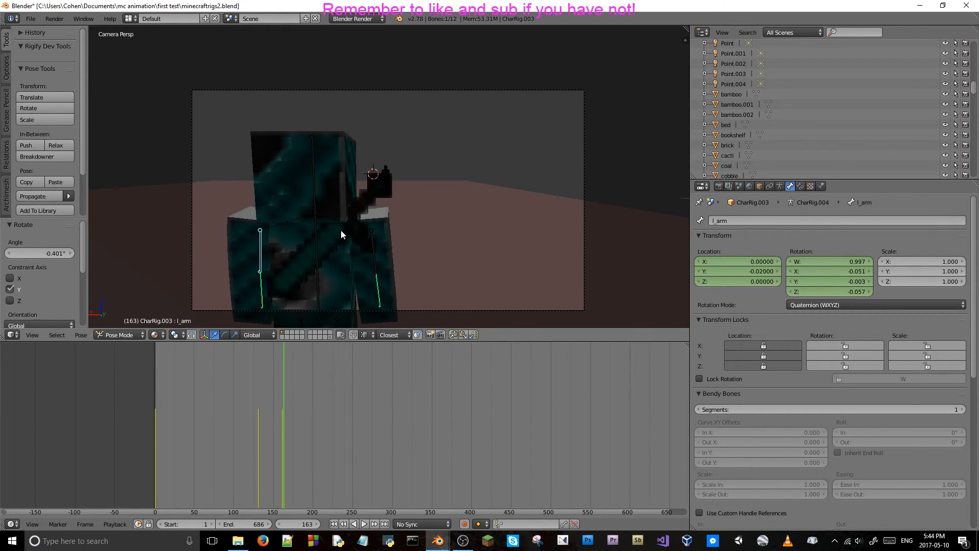
pyautogui.press('Left')
pyautogui.press('Left')
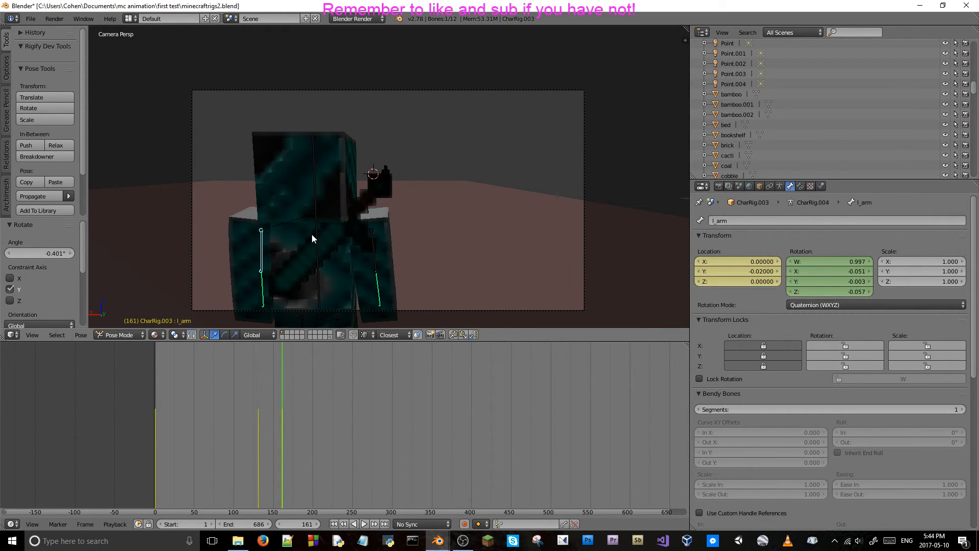
# Select the body bone and examine the pose from the side and through the camera between frames 144 and 161.
pyautogui.rightClick(316, 232)
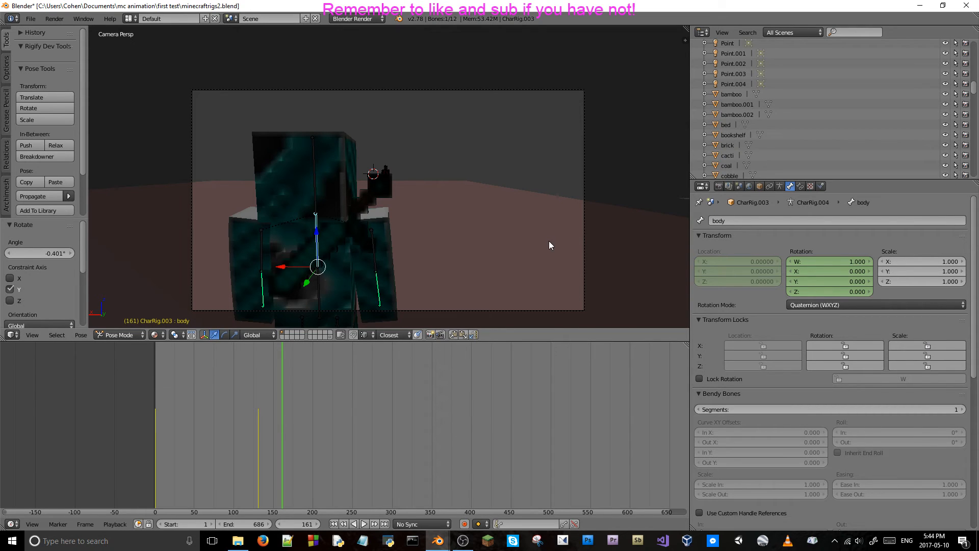
pyautogui.moveTo(396, 265); pyautogui.dragTo(482, 241, button='middle')
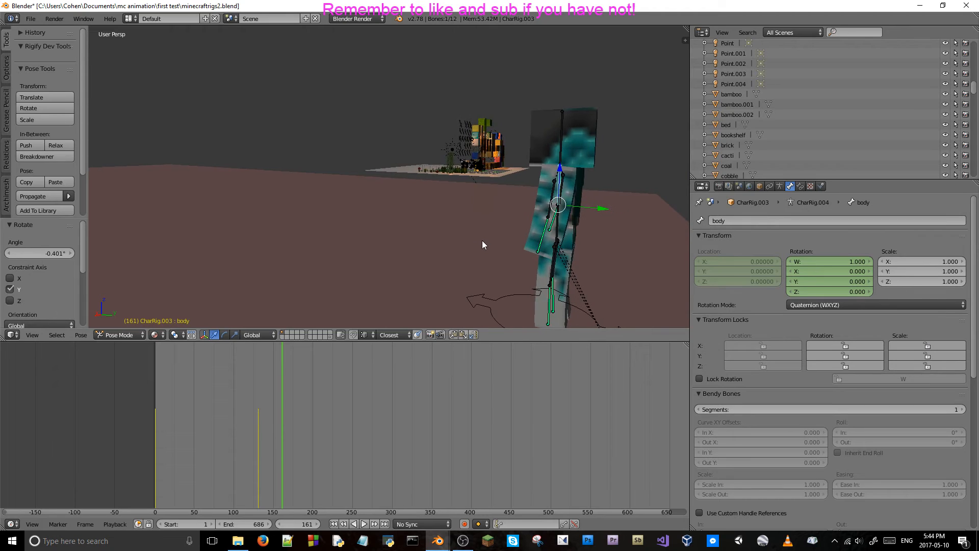
pyautogui.press('KP_0')
pyautogui.press('Left')
pyautogui.press('Left')
pyautogui.press('Left')
pyautogui.press('Left')
pyautogui.press('Left')
pyautogui.press('Left')
pyautogui.press('Left')
pyautogui.press('Left')
pyautogui.press('Left')
pyautogui.press('Left')
pyautogui.press('Left')
pyautogui.press('Left')
pyautogui.press('Left')
pyautogui.press('Left')
pyautogui.press('Left')
pyautogui.press('Left')
pyautogui.press('Left')
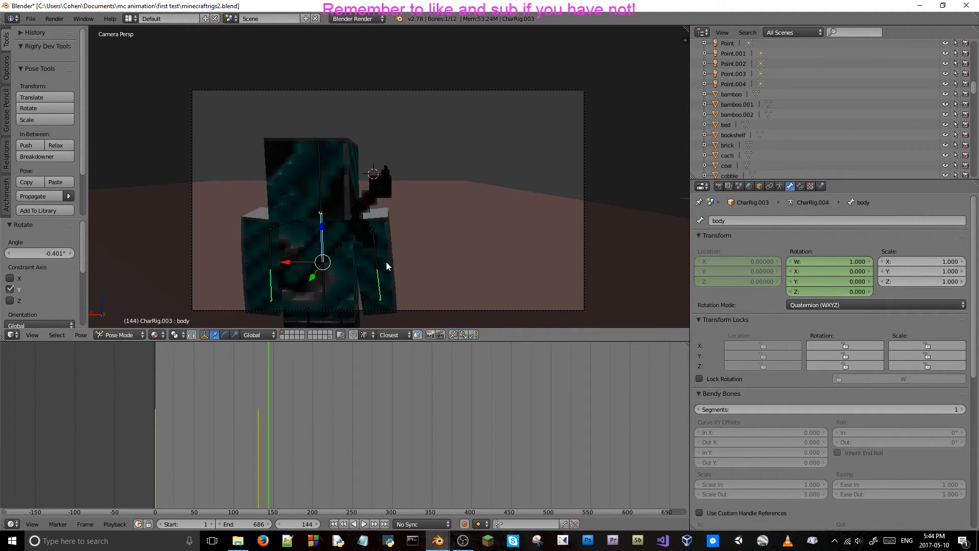
pyautogui.press('Right')
pyautogui.press('Right')
pyautogui.press('Right')
pyautogui.press('Right')
pyautogui.press('Right')
pyautogui.press('Right')
pyautogui.press('Right')
pyautogui.press('Right')
pyautogui.press('Right')
pyautogui.press('Right')
pyautogui.press('Right')
pyautogui.press('Right')
pyautogui.press('Right')
pyautogui.press('Right')
pyautogui.press('Right')
pyautogui.press('Right')
pyautogui.press('Right')
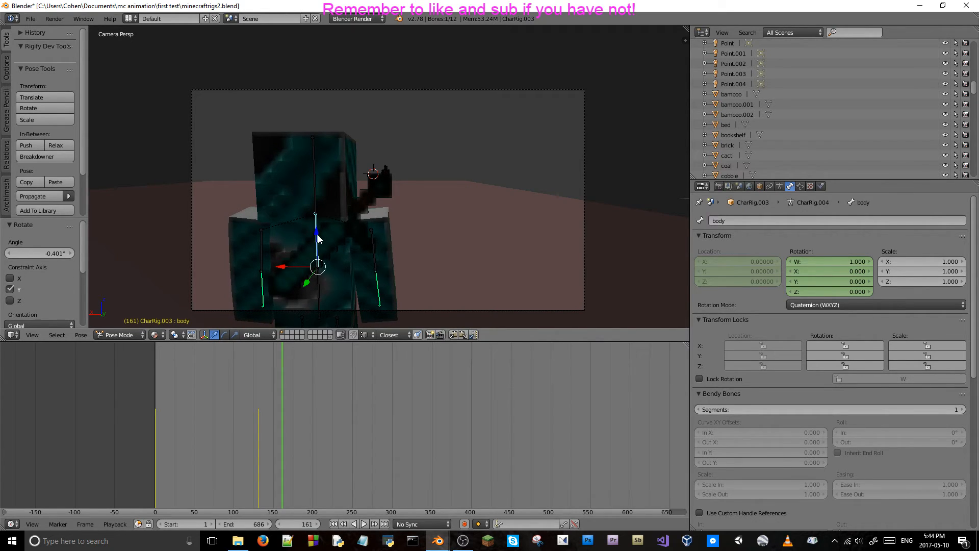
# Set the body bone's X rotation at frame 161, trying -0.024 and settling on -0.020.
pyautogui.click(824, 271)
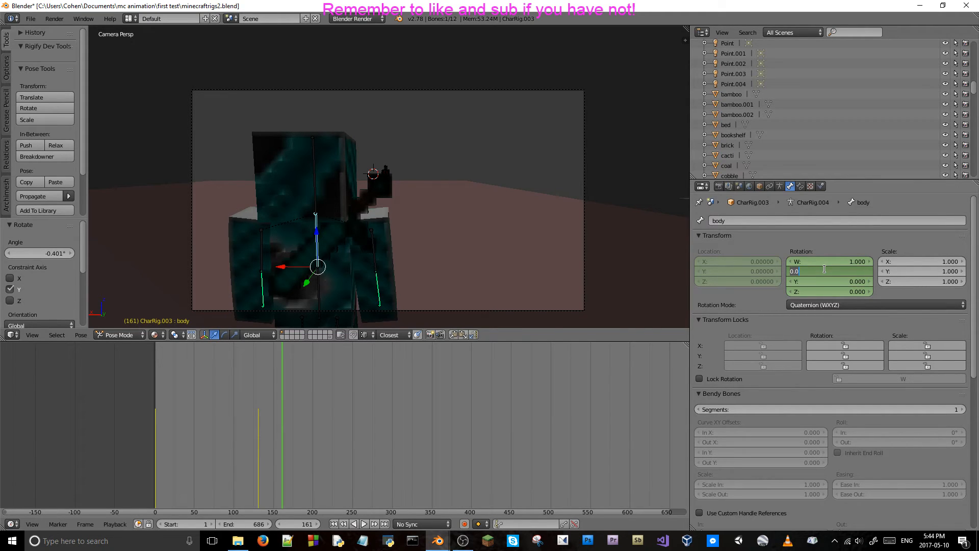
pyautogui.press('Return')
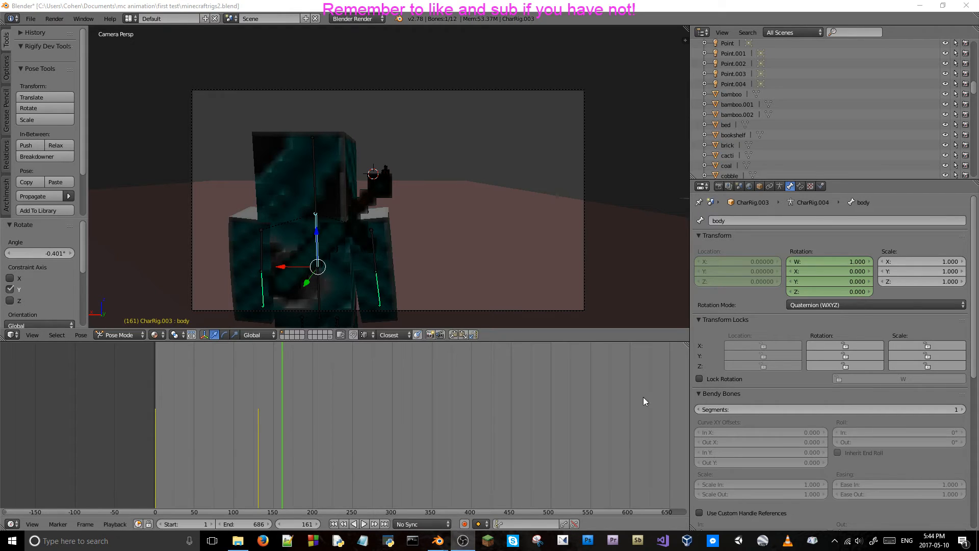
pyautogui.click(824, 271)
pyautogui.press('BackSpace')
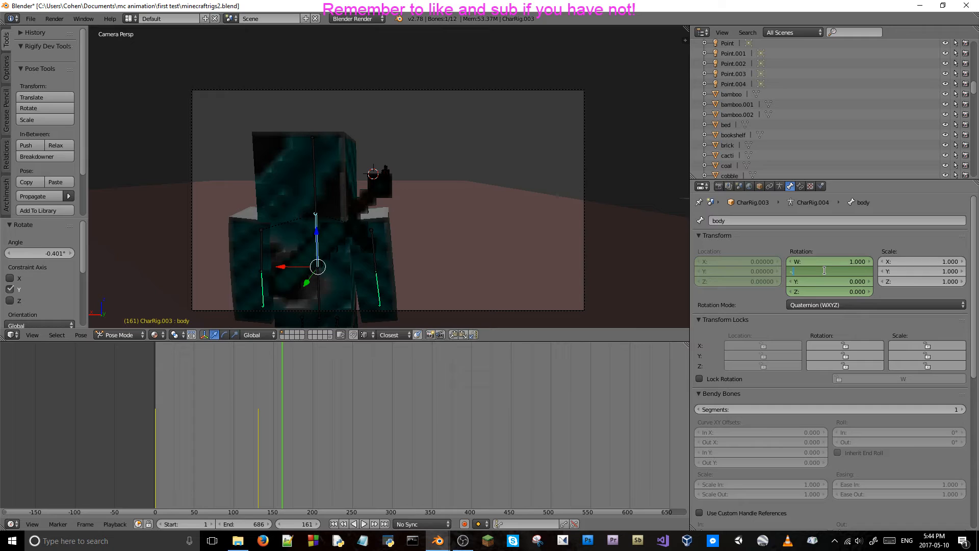
pyautogui.write('-.024')
pyautogui.press('Return')
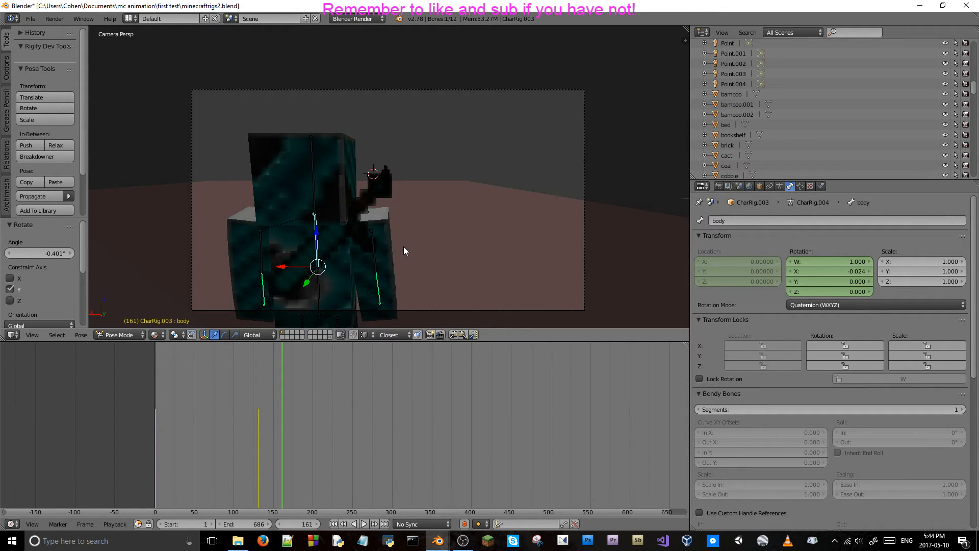
pyautogui.click(841, 270)
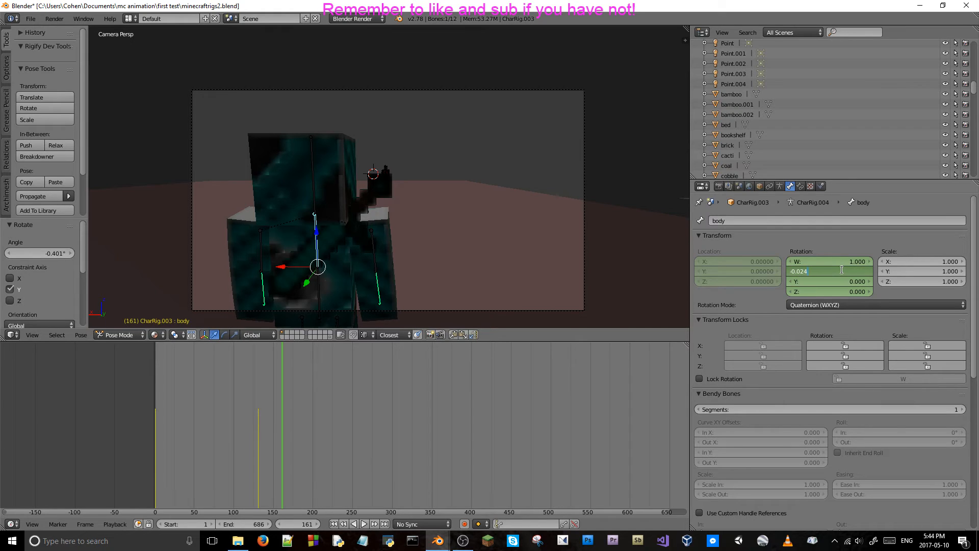
pyautogui.write('-0.020')
pyautogui.press('Return')
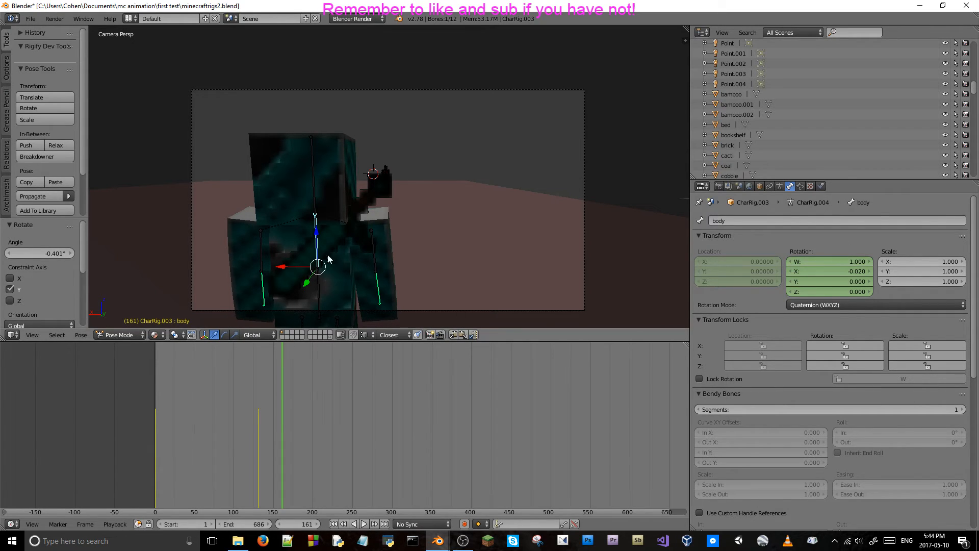
# Select the diamond sword and try rotating it about different global and local axes.
pyautogui.rightClick(353, 220)
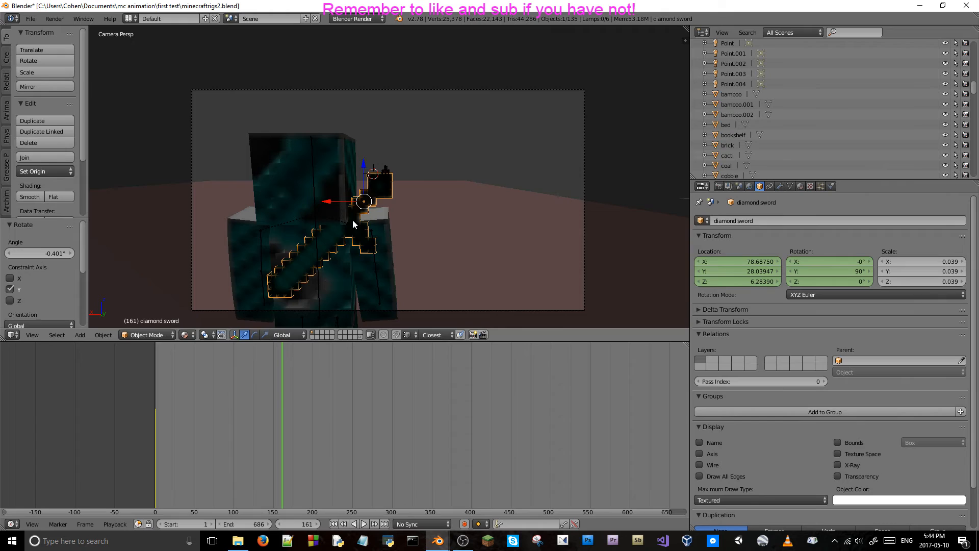
pyautogui.press('r')
pyautogui.press('y')
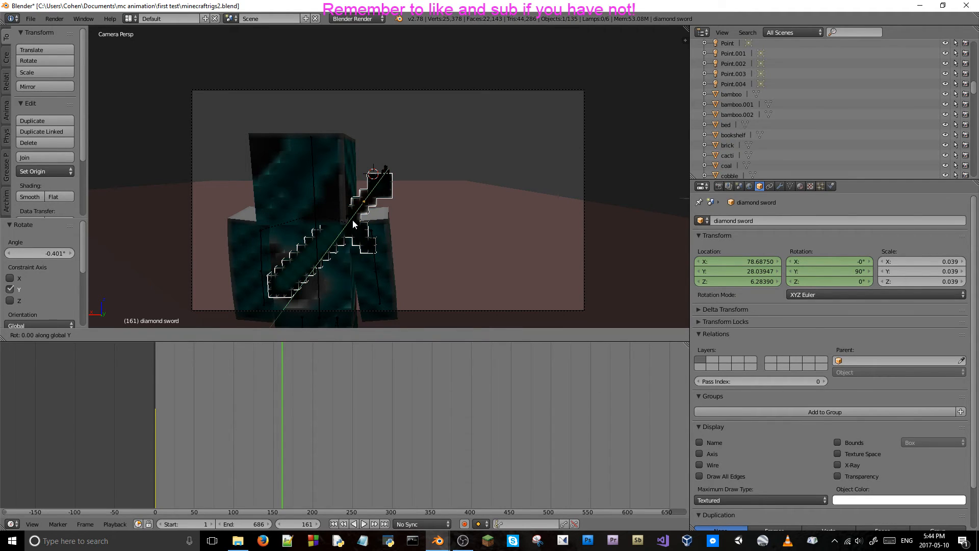
pyautogui.press('y')
pyautogui.press('x')
pyautogui.press('x')
pyautogui.press('x')
pyautogui.press('z')
pyautogui.press('y')
pyautogui.press('Escape')
# Rotate the diamond sword about -2.69° around the global X axis.
pyautogui.moveTo(353, 219); pyautogui.dragTo(374, 227, button='middle')
pyautogui.press('r')
pyautogui.press('x')
pyautogui.press('x')
pyautogui.press('x')
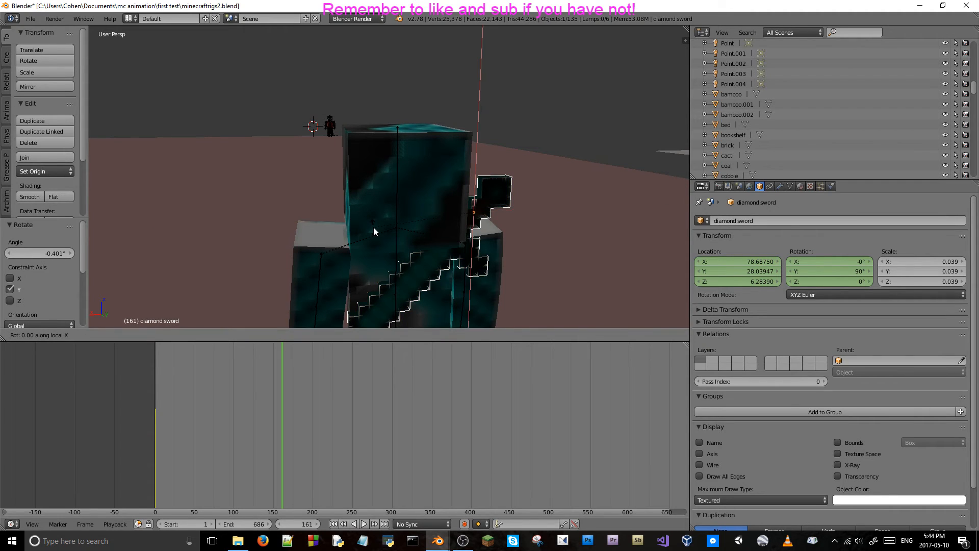
pyautogui.press('x')
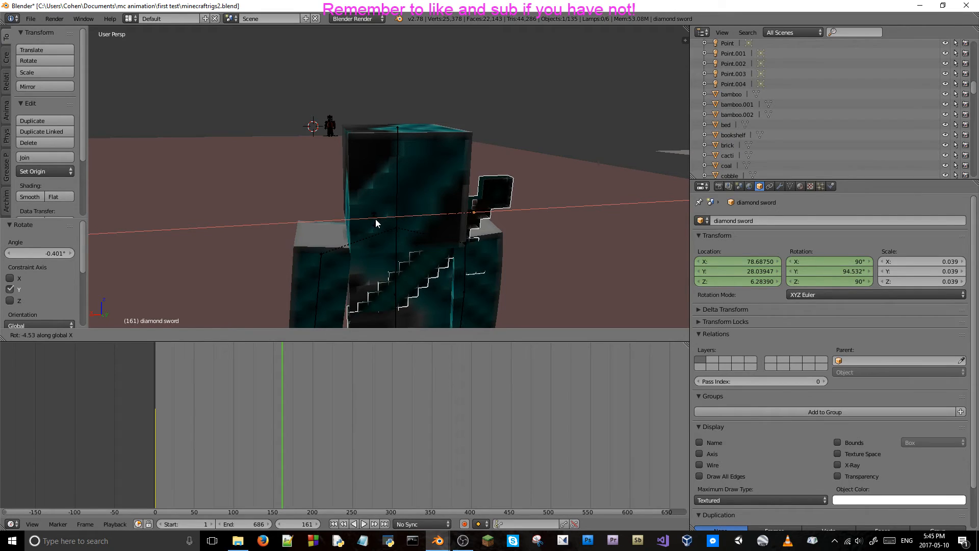
pyautogui.click(376, 222)
# Move the diamond sword about 0.049 along the global Y axis and keyframe its location and rotation at frame 161.
pyautogui.press('g')
pyautogui.press('y')
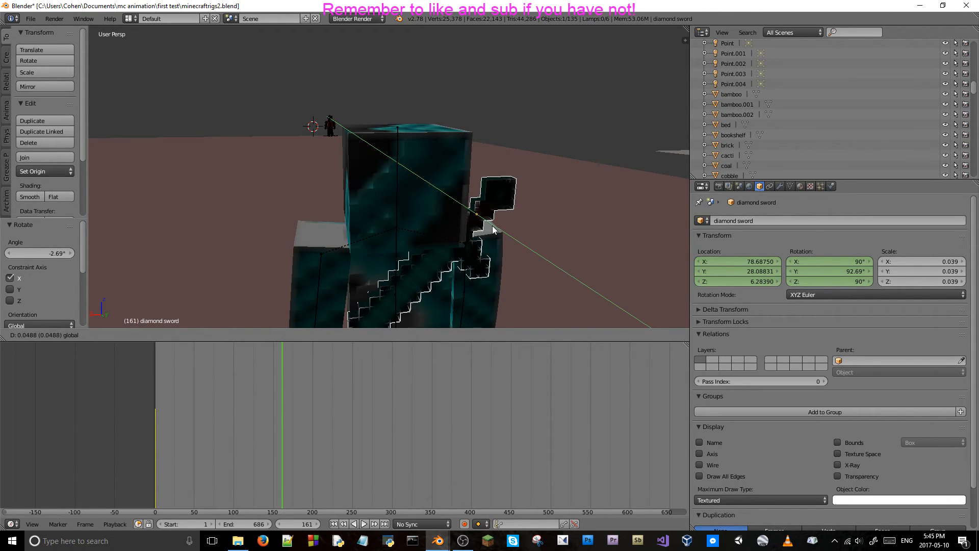
pyautogui.click(493, 229)
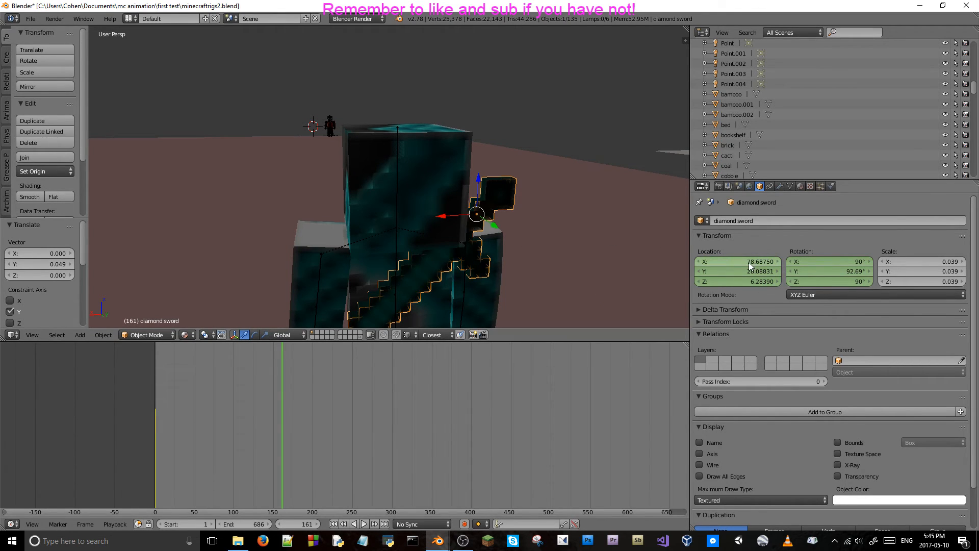
pyautogui.press('i')
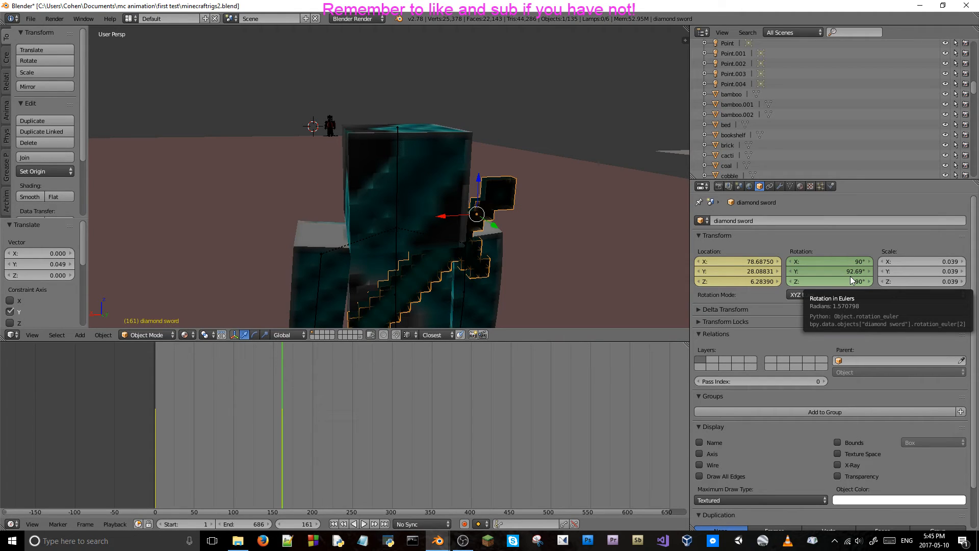
pyautogui.press('i')
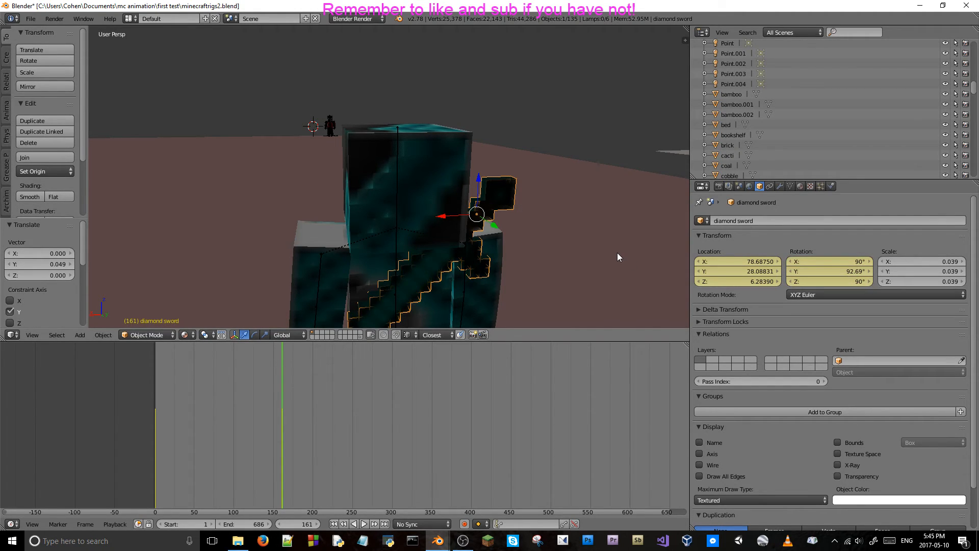
# Scrub through the earlier frames and back to frame 161 to check the diamond sword's interpolated motion.
pyautogui.press('Left')
pyautogui.press('Left')
pyautogui.press('Left')
pyautogui.press('Left')
pyautogui.press('Left')
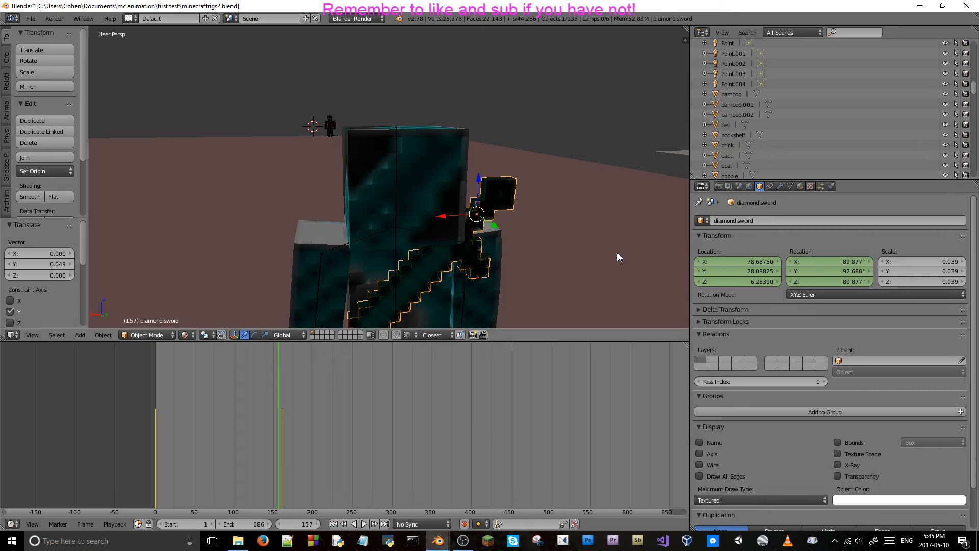
pyautogui.press('Left')
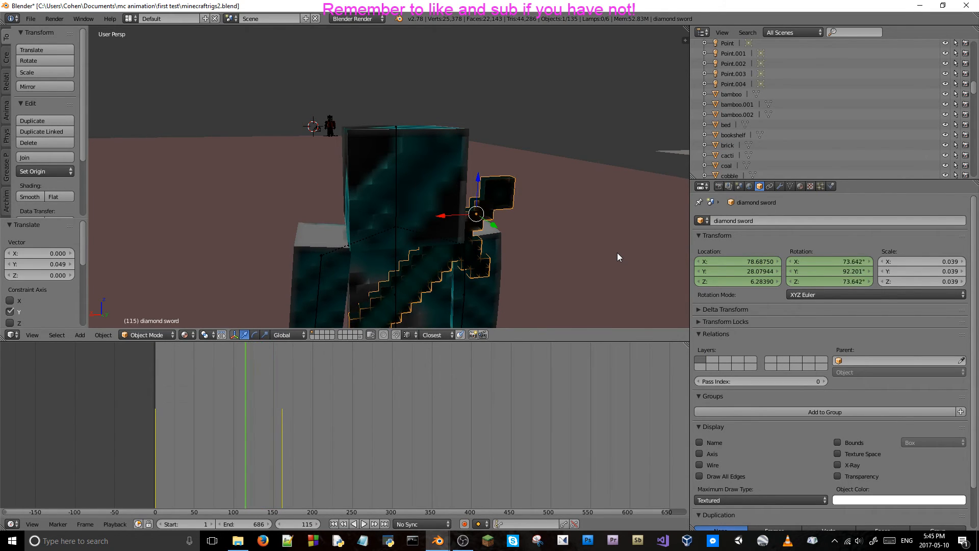
pyautogui.press('Left')
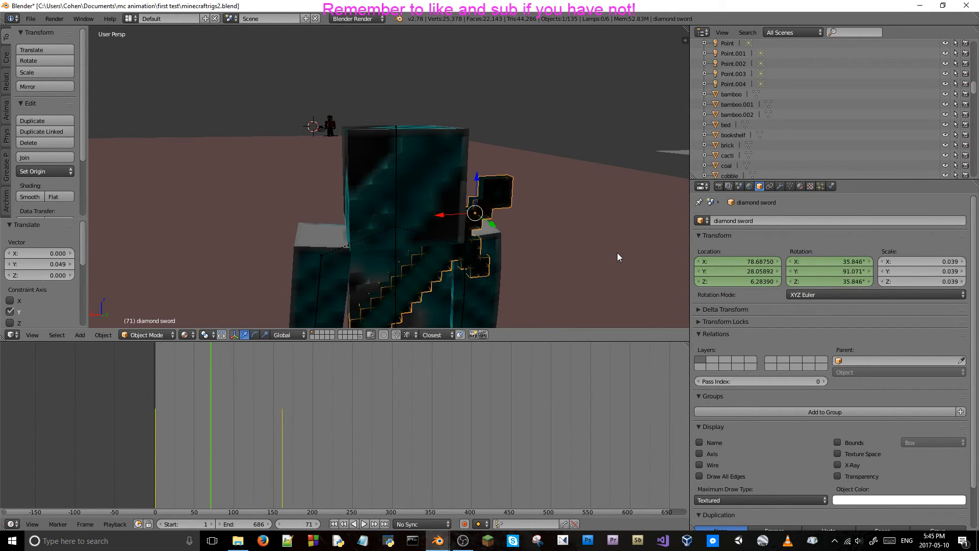
pyautogui.press('Left')
pyautogui.press('Left')
pyautogui.press('Left')
pyautogui.press('Right')
pyautogui.press('Right')
pyautogui.press('Right')
# Delete the diamond sword's location and rotation keyframes at frame 161.
pyautogui.rightClick(757, 275)
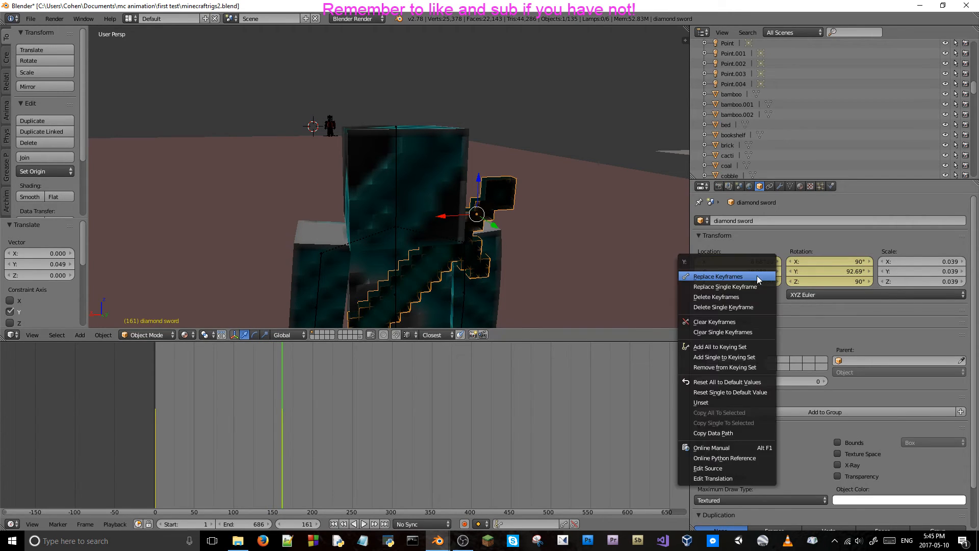
pyautogui.click(746, 295)
pyautogui.rightClick(830, 271)
pyautogui.click(830, 272)
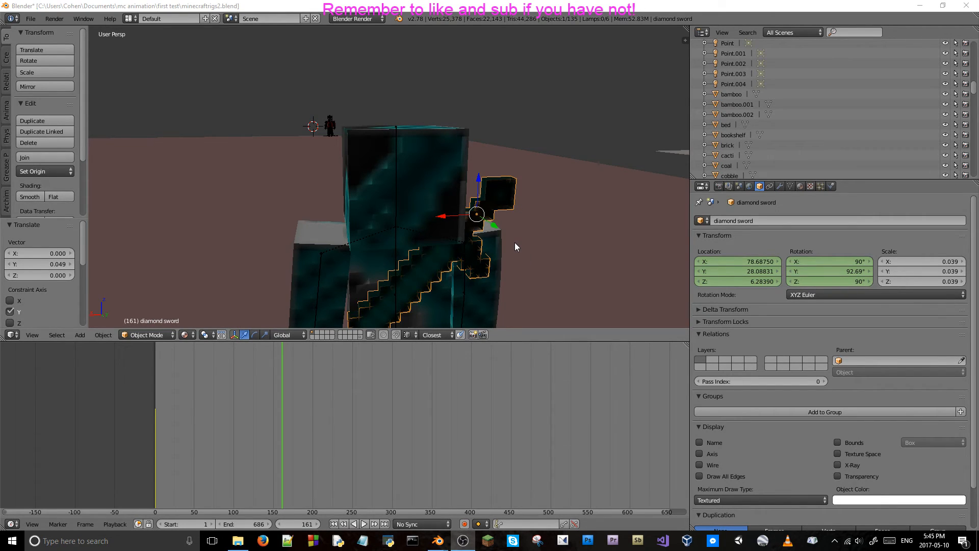
# Keyframe the diamond sword's original location and rotation at frame 131.
pyautogui.hotkey('shift', 'alt', 'a')
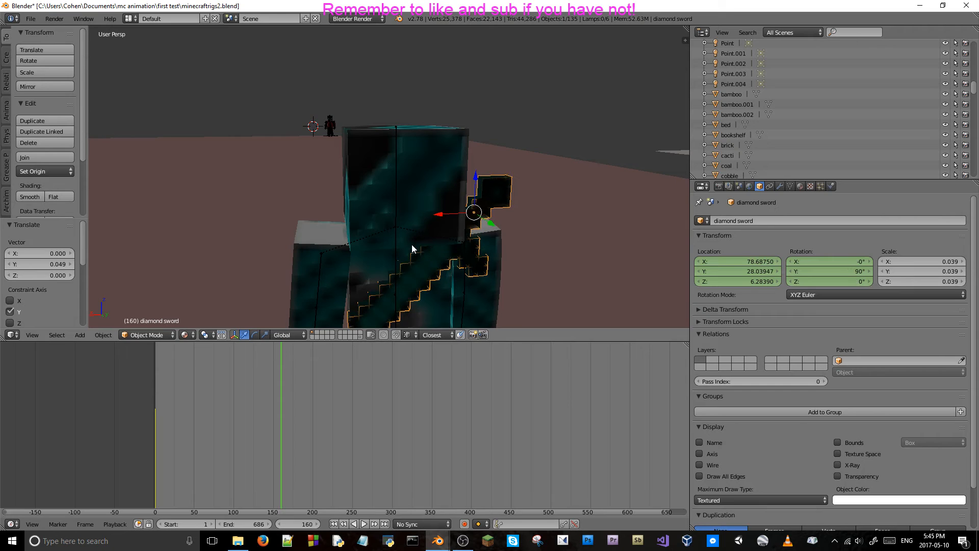
pyautogui.press('Left')
pyautogui.press('Left')
pyautogui.press('Left')
pyautogui.press('Left')
pyautogui.press('Left')
pyautogui.press('Left')
pyautogui.press('Left')
pyautogui.press('Right')
pyautogui.press('Right')
pyautogui.press('Right')
pyautogui.press('Right')
pyautogui.press('Right')
pyautogui.press('Right')
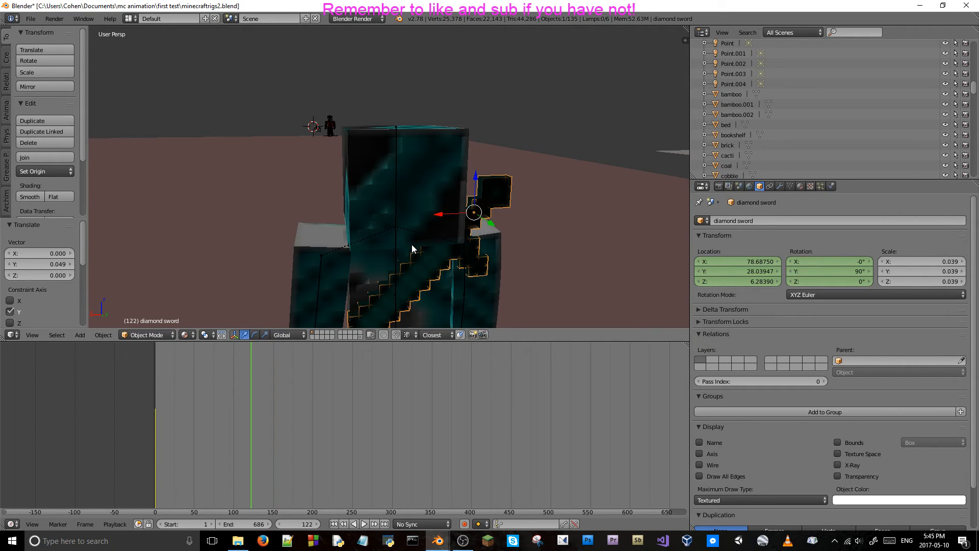
pyautogui.press('Left')
pyautogui.press('Right')
pyautogui.press('Right')
pyautogui.press('Right')
pyautogui.press('Right')
pyautogui.press('Right')
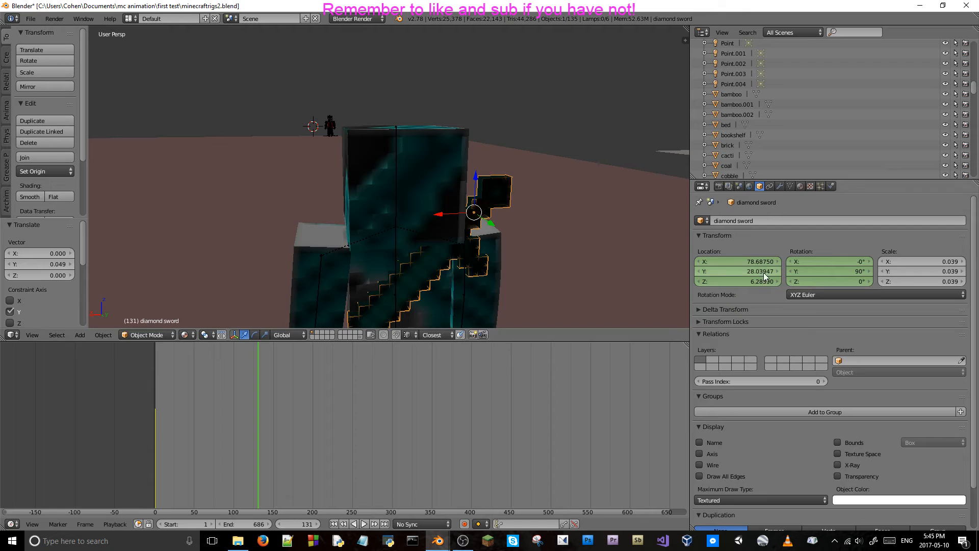
pyautogui.press('i')
pyautogui.press('i')
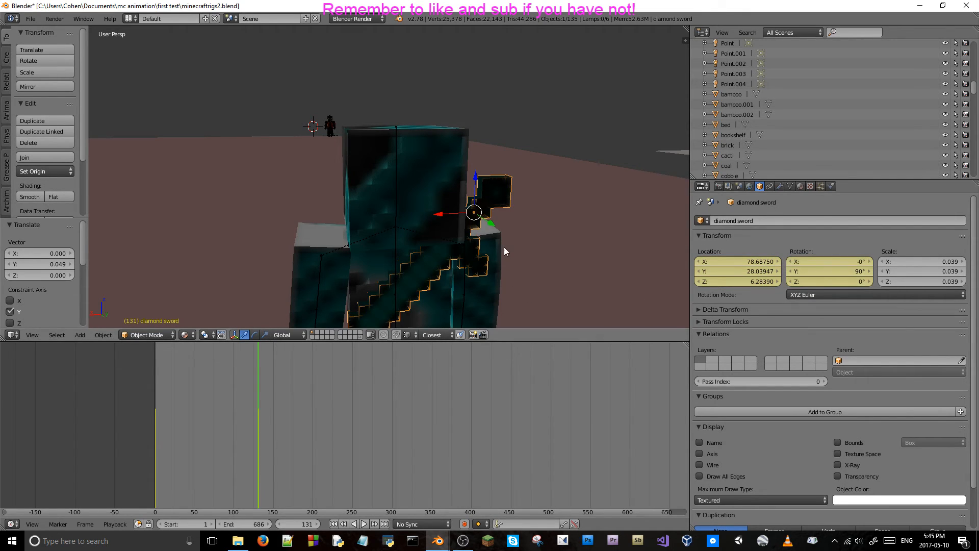
# Scrub between frames 131 and 153 to check the diamond sword's motion after its frame 131 keyframe.
pyautogui.press('Right')
pyautogui.press('Right')
pyautogui.press('Right')
pyautogui.press('Right')
pyautogui.press('Right')
pyautogui.press('Right')
pyautogui.press('Right')
pyautogui.press('Right')
pyautogui.press('Right')
pyautogui.press('Right')
pyautogui.press('Right')
pyautogui.press('Right')
pyautogui.press('Right')
pyautogui.press('Right')
pyautogui.press('Right')
pyautogui.press('Right')
pyautogui.press('Right')
pyautogui.press('Right')
pyautogui.press('Right')
pyautogui.press('Right')
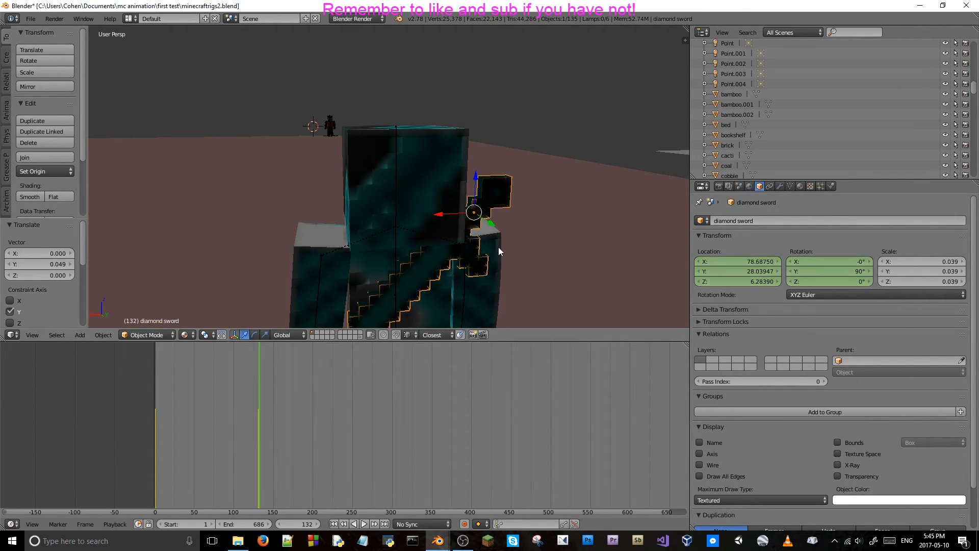
pyautogui.press('Right')
pyautogui.press('Right')
pyautogui.press('Right')
pyautogui.press('Right')
pyautogui.press('Right')
pyautogui.press('Right')
pyautogui.press('Right')
pyautogui.press('Right')
pyautogui.press('Right')
pyautogui.press('Right')
pyautogui.press('Right')
pyautogui.press('Right')
pyautogui.press('Right')
pyautogui.press('Right')
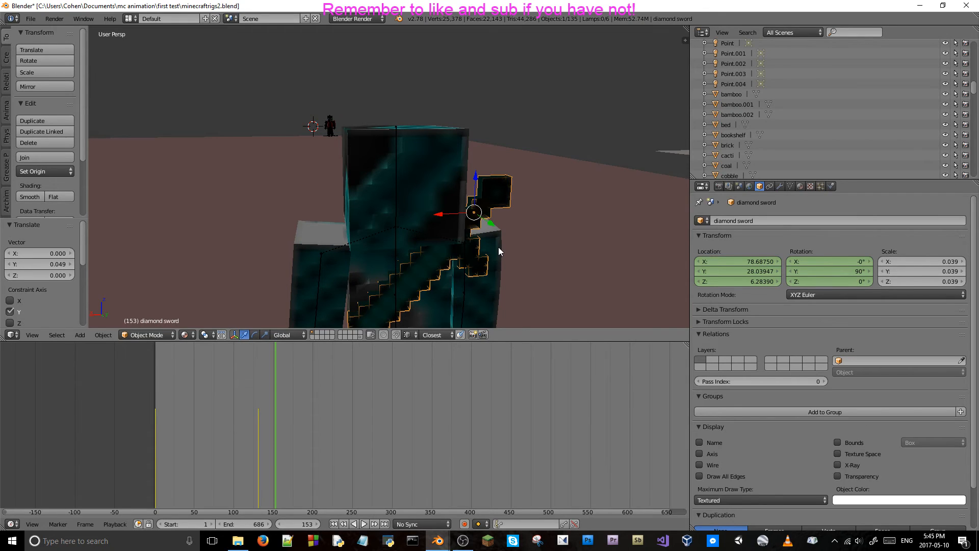
pyautogui.press('Right')
pyautogui.press('Left')
pyautogui.press('Left')
pyautogui.press('Left')
pyautogui.press('Left')
pyautogui.press('Left')
pyautogui.press('Left')
pyautogui.press('Left')
pyautogui.press('Left')
pyautogui.press('Left')
pyautogui.press('Left')
pyautogui.press('Left')
pyautogui.press('Left')
pyautogui.press('Left')
pyautogui.press('Left')
pyautogui.press('Left')
pyautogui.press('Left')
pyautogui.press('Left')
pyautogui.press('Left')
pyautogui.press('Left')
pyautogui.press('Left')
# Select the body bone and scrub between frames 125 and 145 to check its rotation.
pyautogui.rightClick(398, 262)
pyautogui.press('Left')
pyautogui.press('Left')
pyautogui.press('Left')
pyautogui.press('Left')
pyautogui.press('Left')
pyautogui.press('Left')
pyautogui.press('Left')
pyautogui.press('Left')
pyautogui.press('Left')
pyautogui.press('Left')
pyautogui.press('Left')
pyautogui.press('Left')
pyautogui.press('Left')
pyautogui.press('Left')
pyautogui.press('Left')
pyautogui.press('Left')
pyautogui.press('Left')
pyautogui.press('Left')
pyautogui.press('Left')
pyautogui.press('Left')
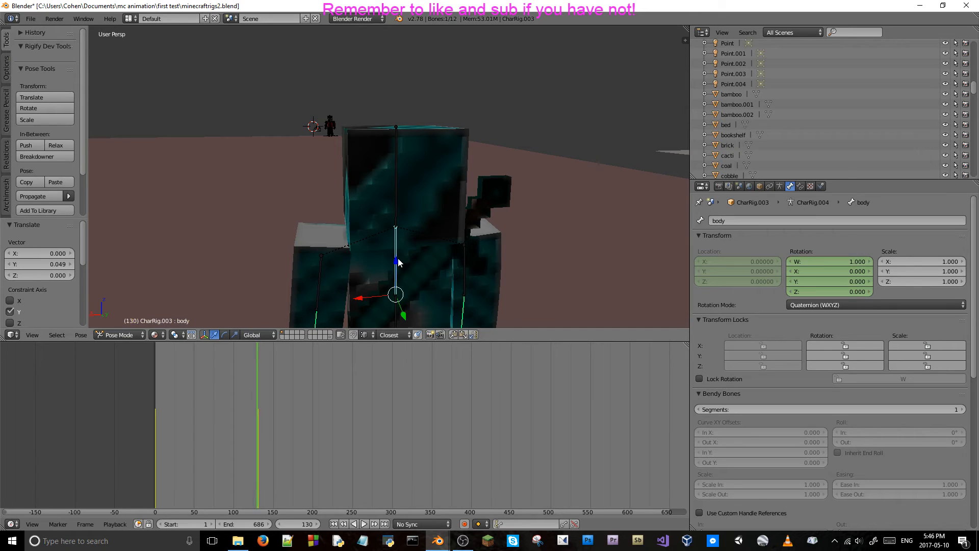
pyautogui.press('Right')
pyautogui.press('Right')
pyautogui.press('Right')
pyautogui.press('Right')
pyautogui.press('Right')
pyautogui.press('Right')
pyautogui.press('Right')
pyautogui.press('Right')
pyautogui.press('Right')
pyautogui.press('Right')
pyautogui.press('Right')
pyautogui.press('Right')
pyautogui.press('Right')
pyautogui.press('Right')
pyautogui.press('Right')
pyautogui.press('Right')
pyautogui.press('Right')
pyautogui.press('Right')
pyautogui.press('Right')
pyautogui.press('Right')
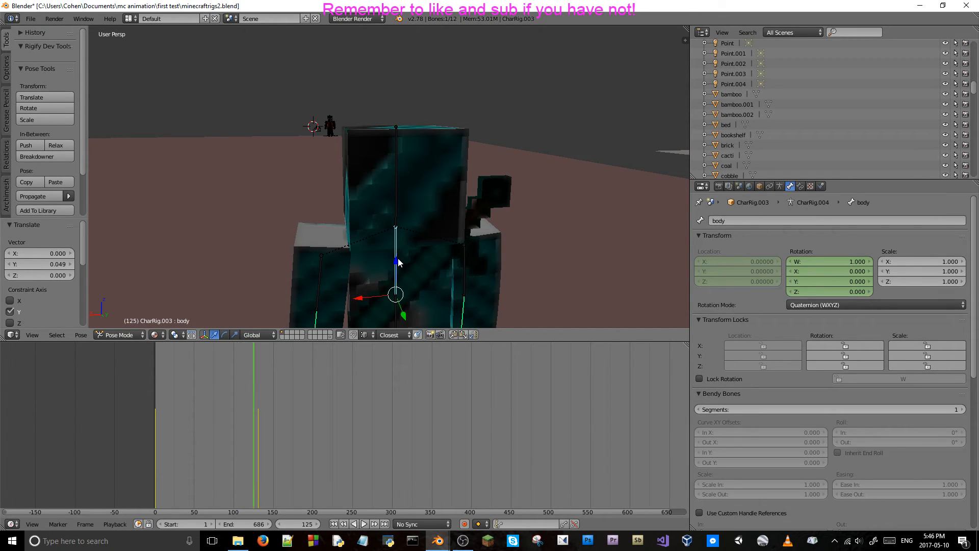
pyautogui.press('Right')
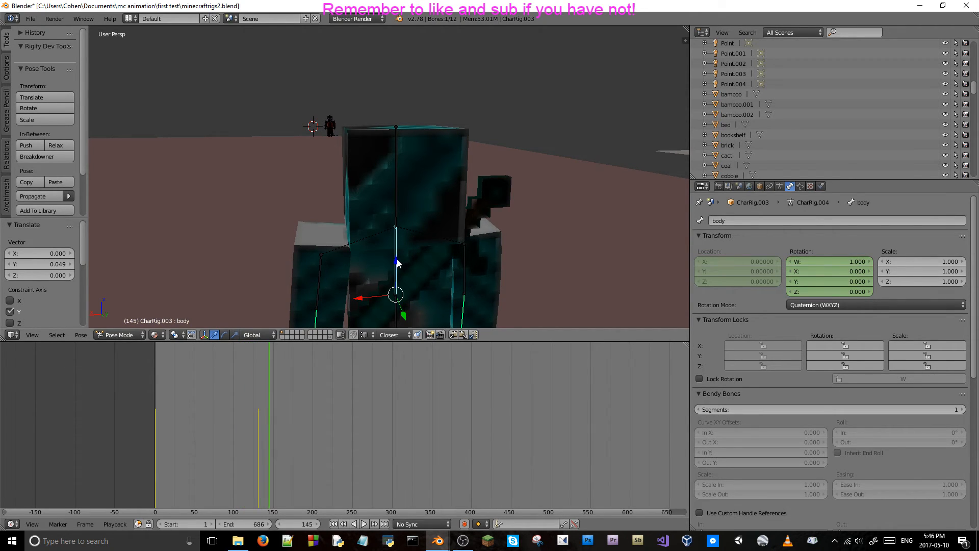
# Select the left arm bone and advance the timeline to its keyframe at frame 161.
pyautogui.rightClick(321, 276)
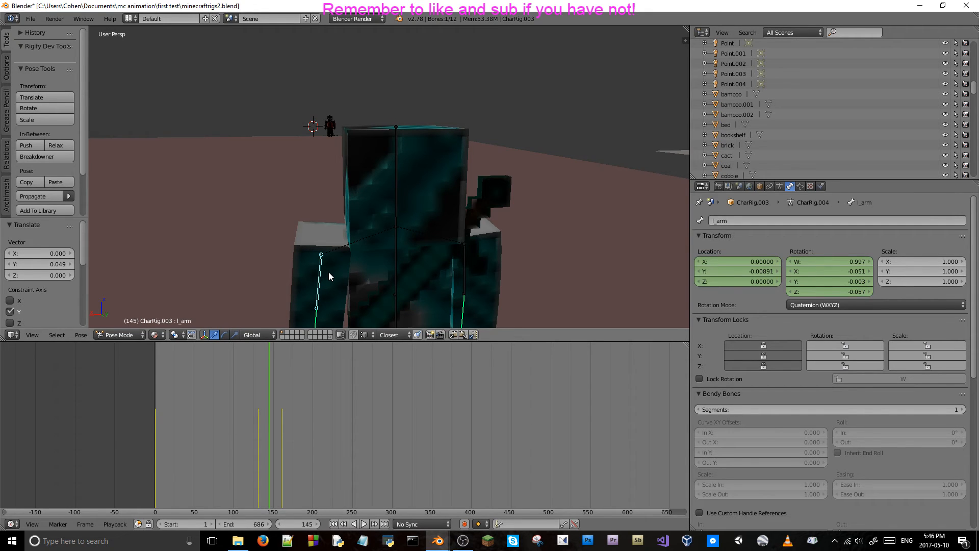
pyautogui.press('Right')
pyautogui.press('Right')
pyautogui.press('Right')
pyautogui.press('Right')
pyautogui.press('Right')
pyautogui.press('Right')
pyautogui.press('Right')
pyautogui.press('Right')
pyautogui.press('Right')
pyautogui.press('Right')
pyautogui.press('Right')
pyautogui.press('Right')
pyautogui.press('Right')
pyautogui.press('Right')
pyautogui.press('Right')
pyautogui.press('Right')
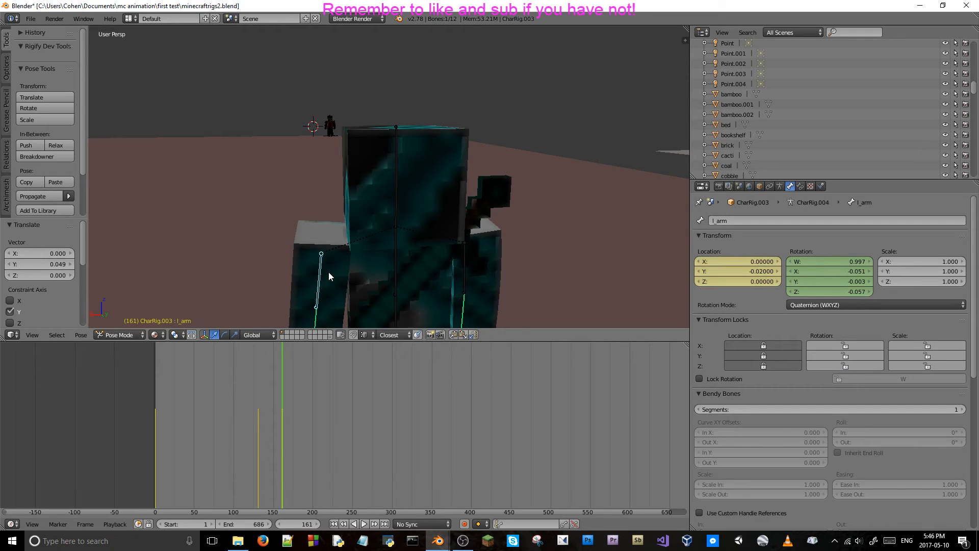
# Set the body bone's X rotation to -0.015 at frame 161 and keyframe its rotation.
pyautogui.rightClick(396, 257)
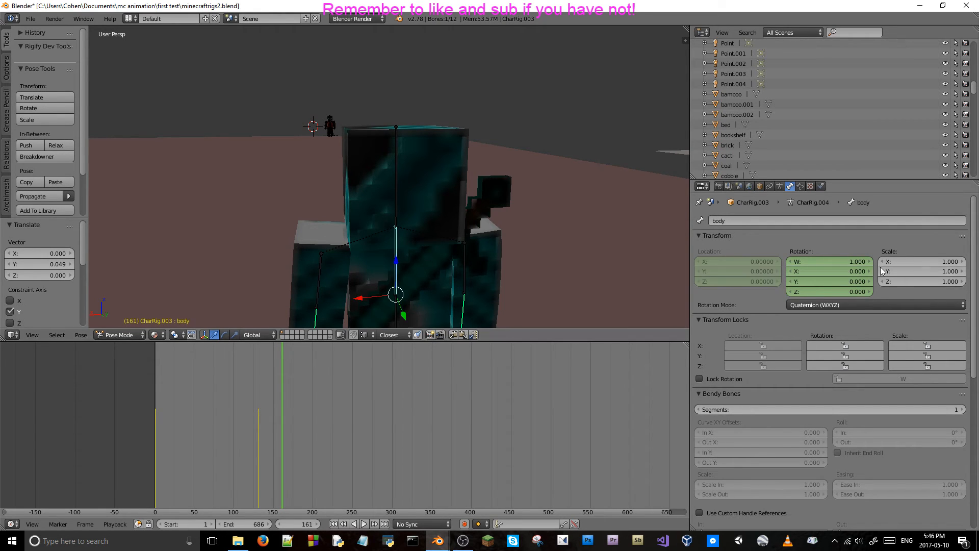
pyautogui.click(842, 271)
pyautogui.write('-0')
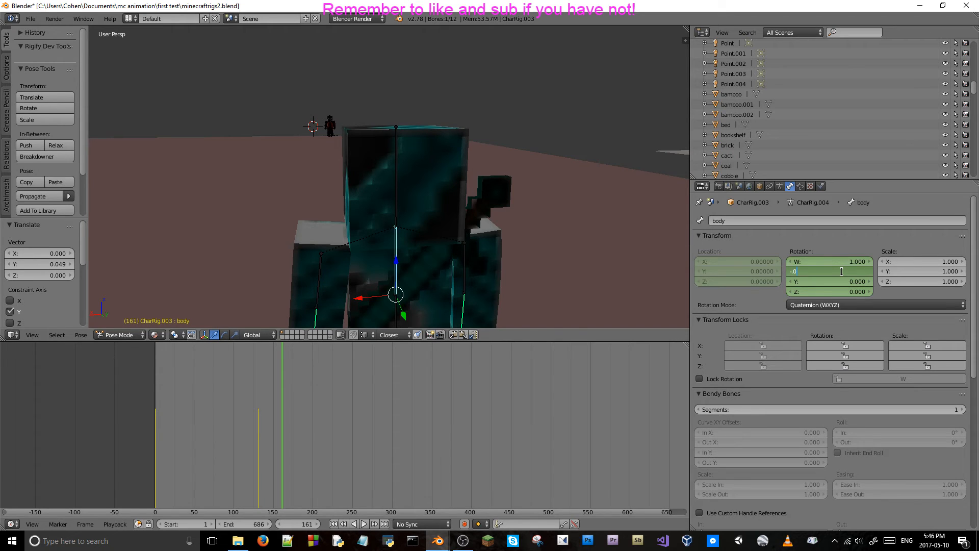
pyautogui.write('.015')
pyautogui.press('Return')
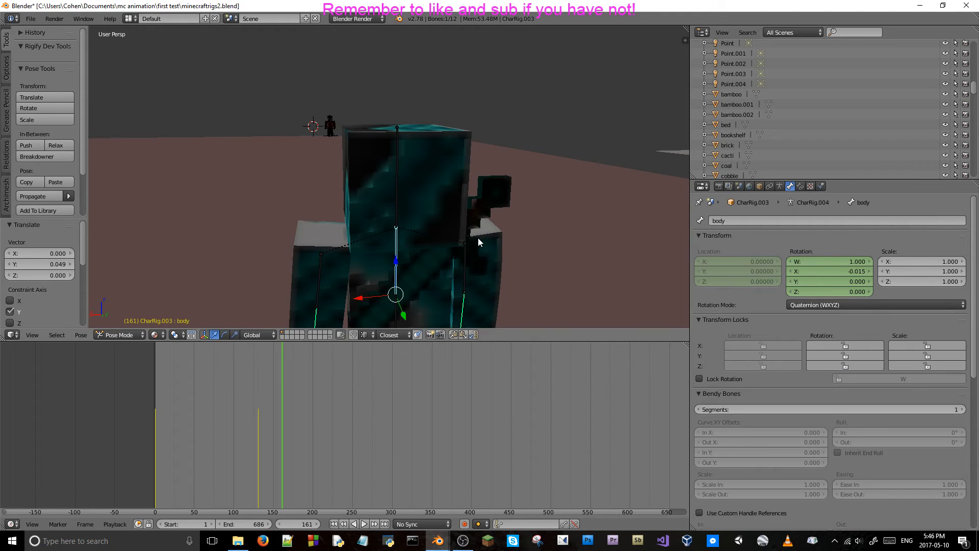
pyautogui.rightClick(479, 210)
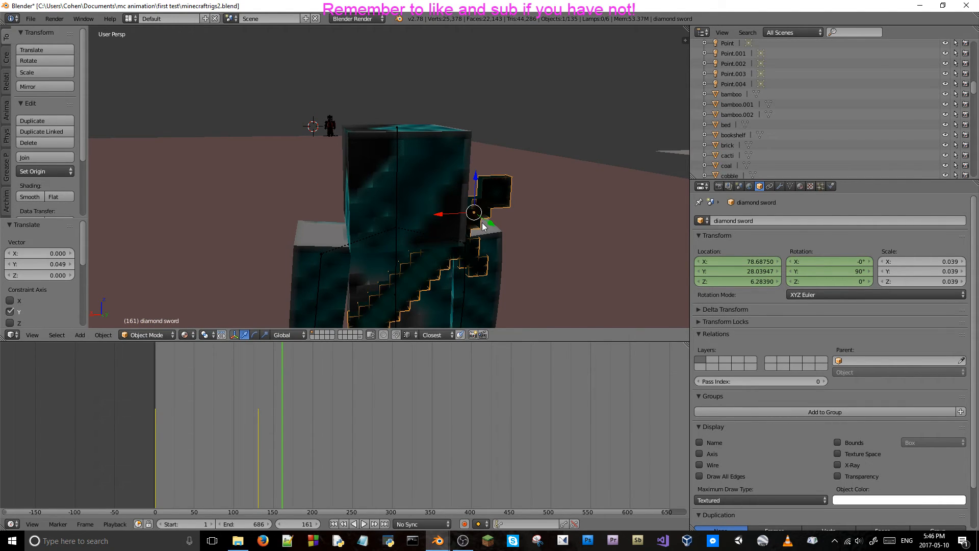
pyautogui.rightClick(394, 255)
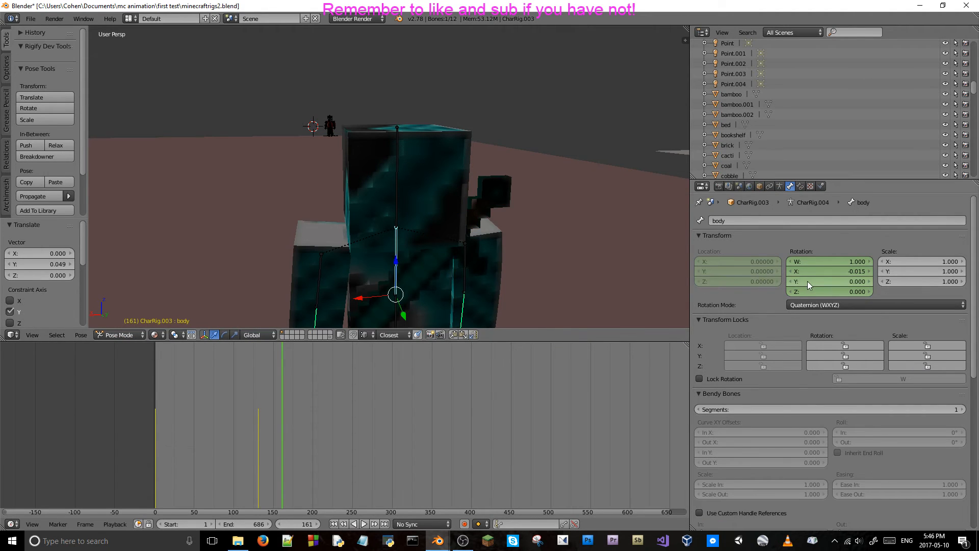
# Move the diamond sword about 0.011 along the global Y axis and rotate it about -2.46° around the global X axis.
pyautogui.rightClick(478, 215)
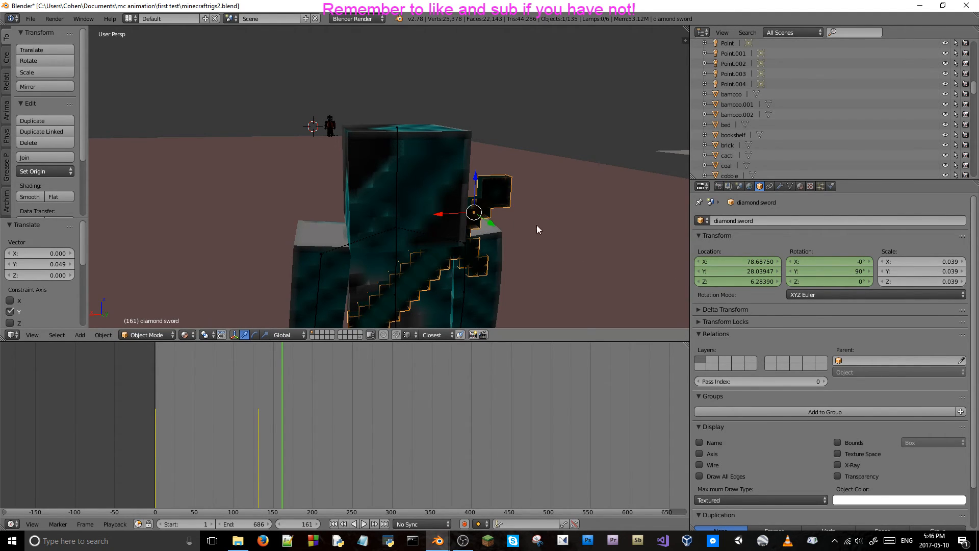
pyautogui.moveTo(492, 225); pyautogui.dragTo(491, 226)
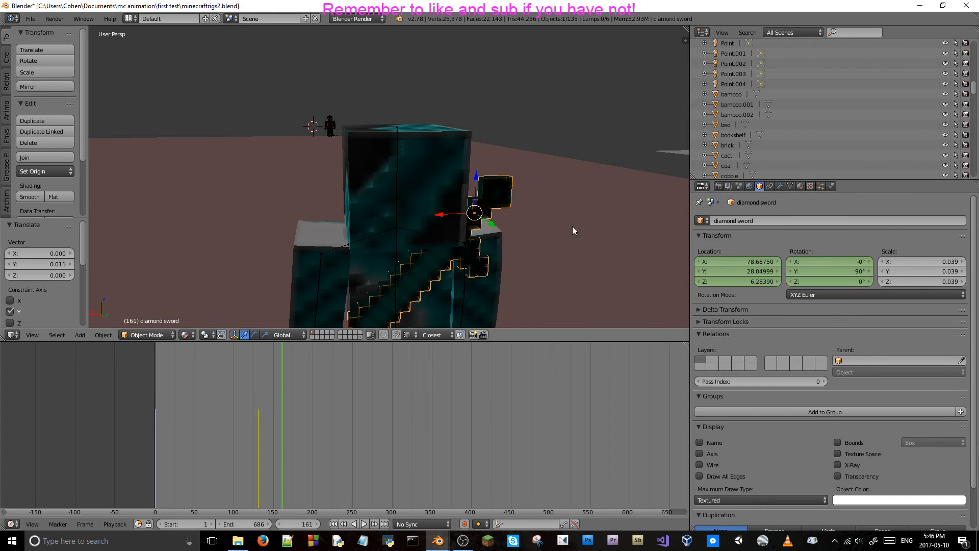
pyautogui.press('r')
pyautogui.press('x')
pyautogui.moveTo(523, 203); pyautogui.dragTo(523, 205)
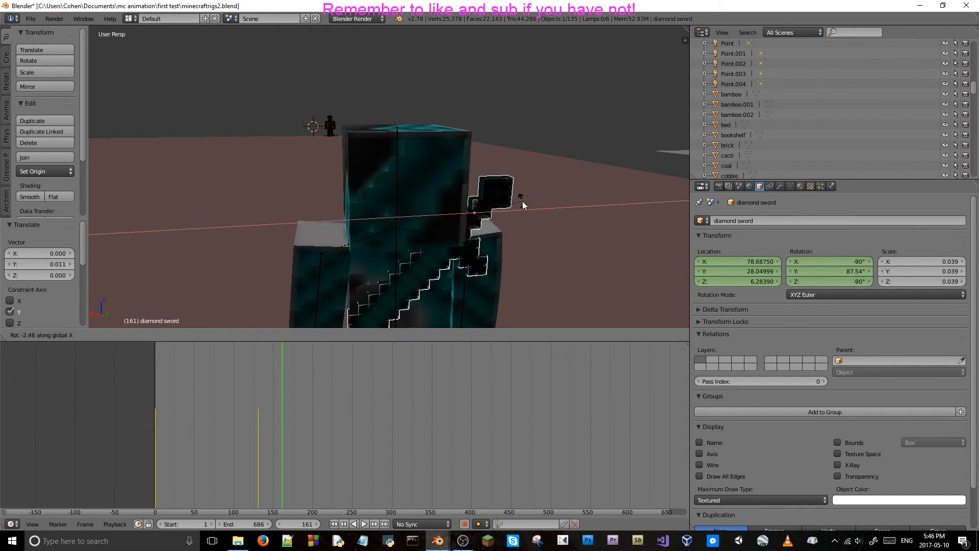
pyautogui.click(522, 205)
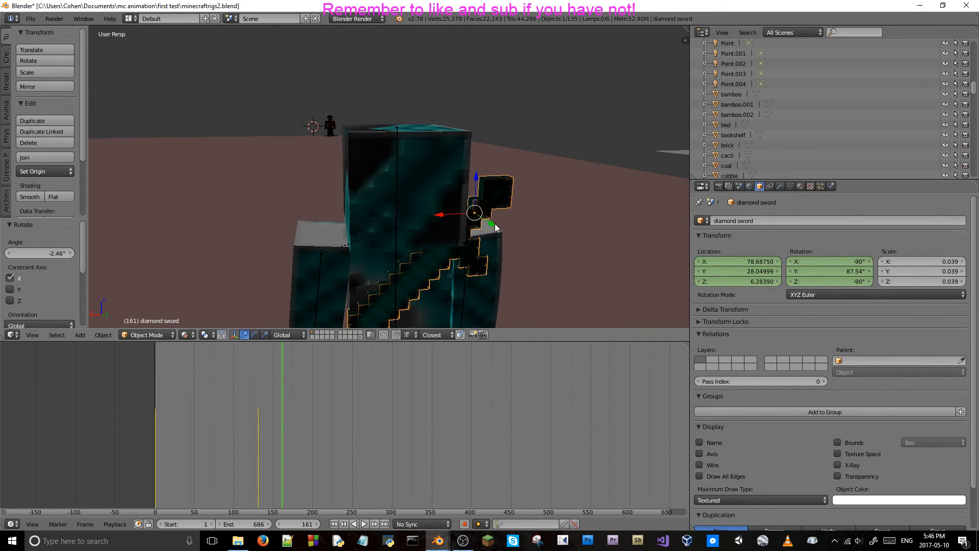
# Move the diamond sword about 0.008 further along global Y and keyframe its location and rotation at frame 161.
pyautogui.moveTo(495, 225); pyautogui.dragTo(495, 225)
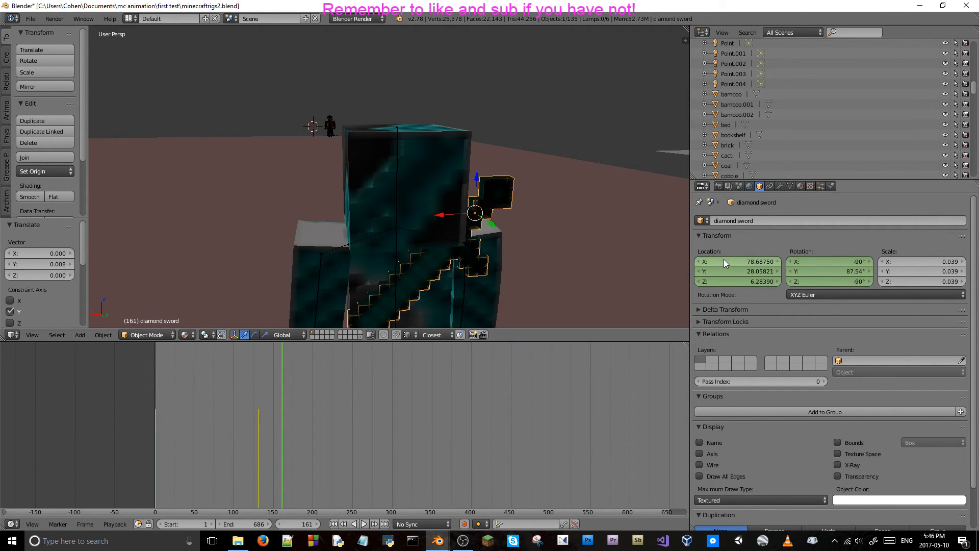
pyautogui.press('i')
pyautogui.press('i')
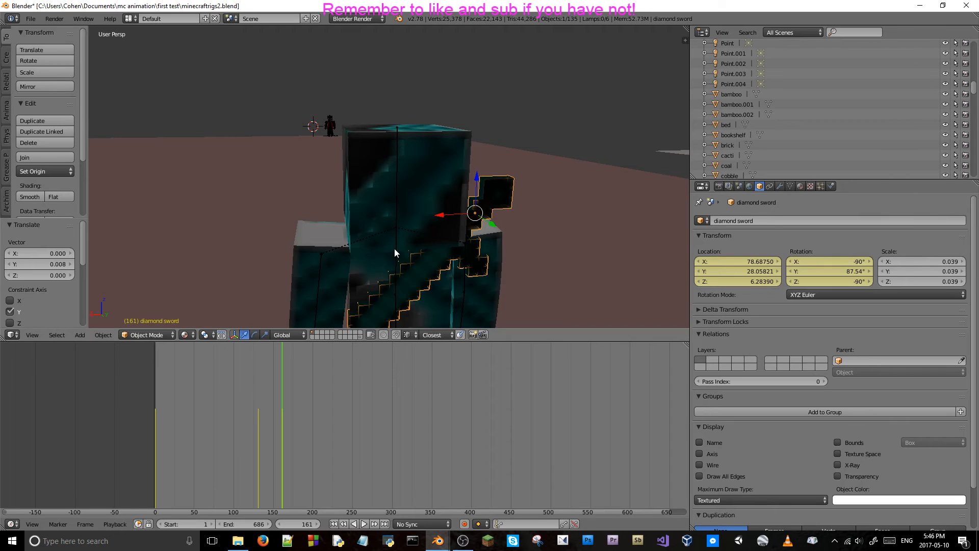
# Scrub back and forth between frames 125 and 161 to check that the diamond sword follows the body.
pyautogui.press('Left')
pyautogui.press('Left')
pyautogui.press('Left')
pyautogui.press('Left')
pyautogui.press('Left')
pyautogui.press('Left')
pyautogui.press('Left')
pyautogui.press('Left')
pyautogui.press('Left')
pyautogui.press('Left')
pyautogui.press('Left')
pyautogui.press('Left')
pyautogui.press('Left')
pyautogui.press('Left')
pyautogui.press('Left')
pyautogui.press('Left')
pyautogui.press('Left')
pyautogui.press('Left')
pyautogui.press('Left')
pyautogui.press('Left')
pyautogui.press('Left')
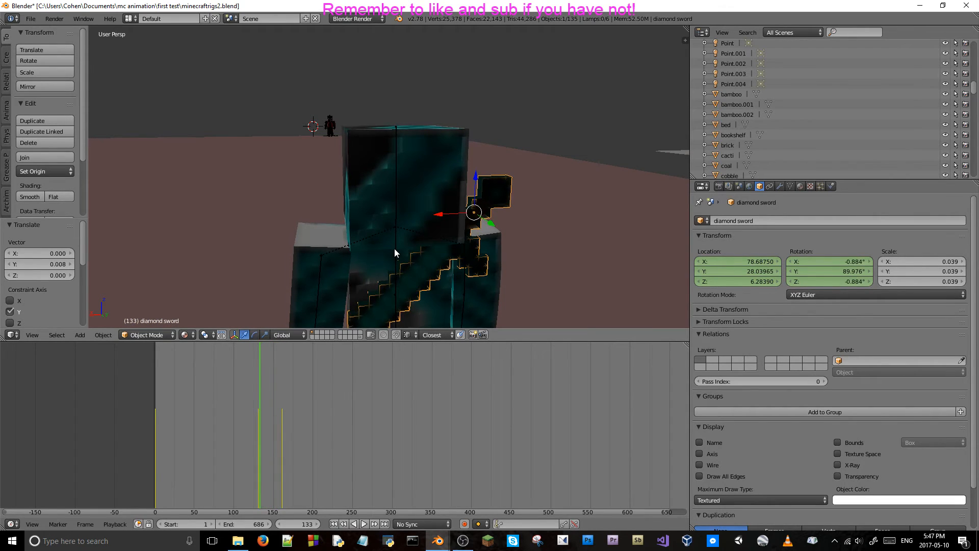
pyautogui.press('i')
pyautogui.press('Right')
pyautogui.press('Right')
pyautogui.press('Right')
pyautogui.press('Right')
pyautogui.press('Right')
pyautogui.press('Right')
pyautogui.press('Right')
pyautogui.press('Right')
pyautogui.press('Right')
pyautogui.press('Right')
pyautogui.press('Right')
pyautogui.press('Right')
pyautogui.press('Right')
pyautogui.press('Right')
pyautogui.press('Right')
pyautogui.press('Right')
pyautogui.press('Right')
pyautogui.press('Right')
pyautogui.press('Right')
pyautogui.press('Right')
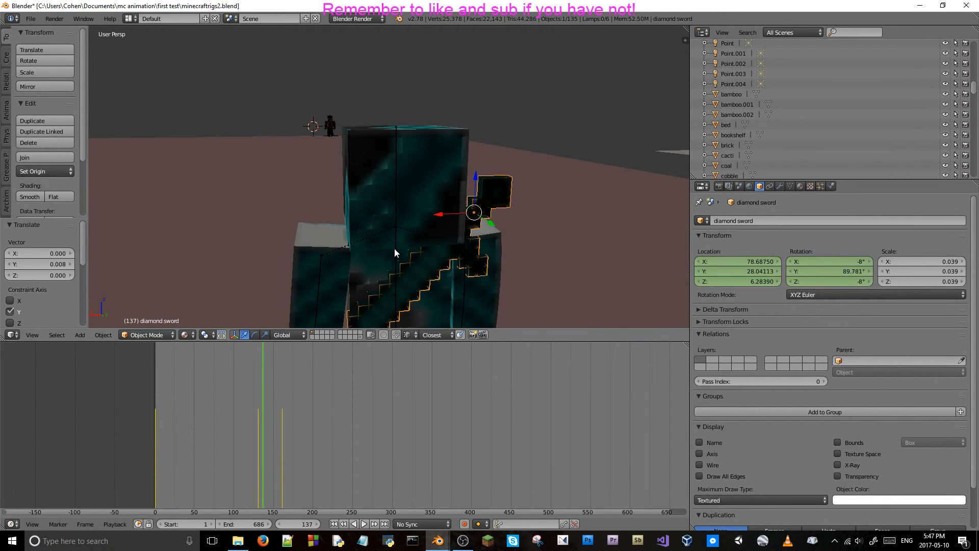
pyautogui.press('Right')
pyautogui.press('Right')
pyautogui.press('Right')
pyautogui.press('Right')
pyautogui.press('Right')
pyautogui.press('Right')
pyautogui.press('Right')
pyautogui.press('Right')
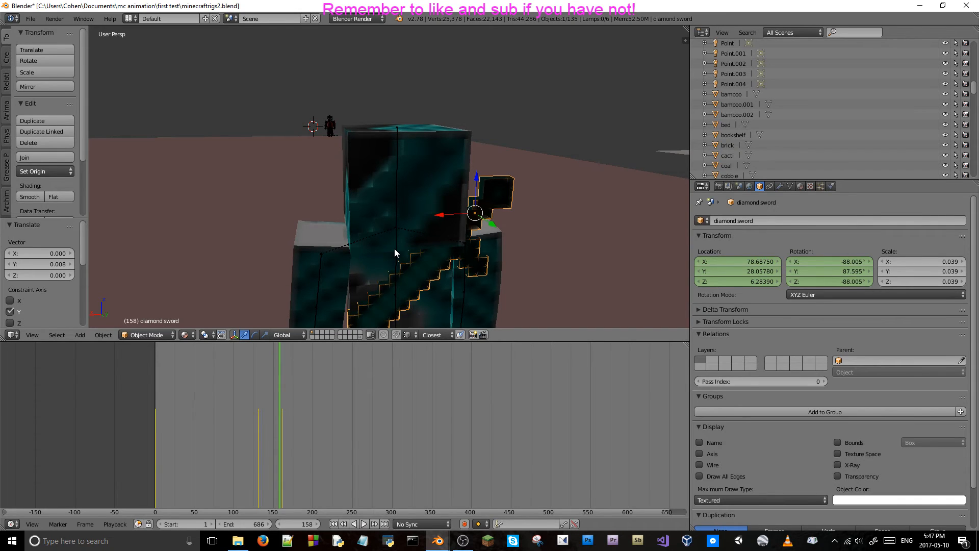
pyautogui.press('Right')
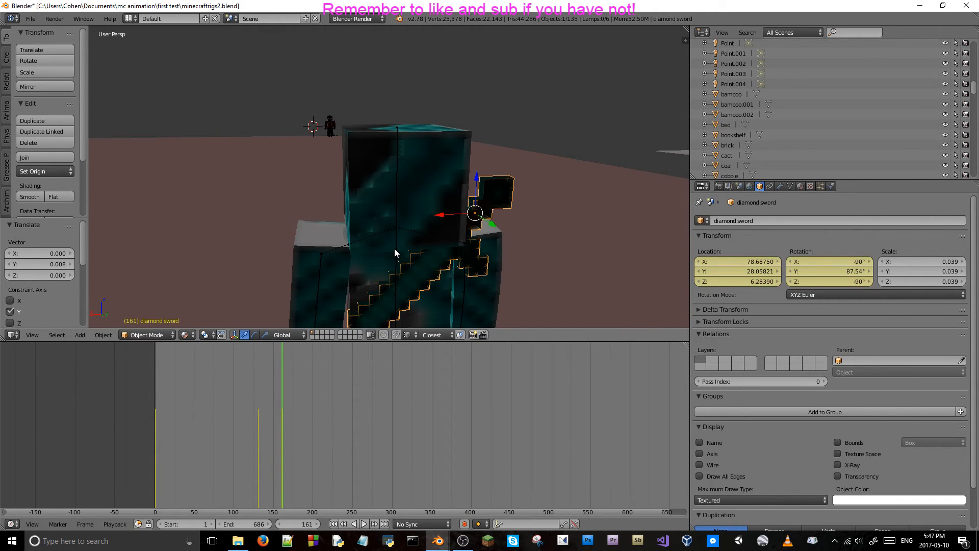
pyautogui.press('Left')
pyautogui.press('Left')
pyautogui.press('Left')
pyautogui.press('Left')
pyautogui.press('Left')
pyautogui.press('Left')
pyautogui.press('Left')
pyautogui.press('Left')
pyautogui.press('Left')
pyautogui.press('Left')
pyautogui.press('Left')
pyautogui.press('Left')
pyautogui.press('Left')
pyautogui.press('Left')
pyautogui.press('Left')
pyautogui.press('Left')
pyautogui.press('Left')
pyautogui.press('Left')
pyautogui.press('Left')
pyautogui.press('Left')
pyautogui.press('Left')
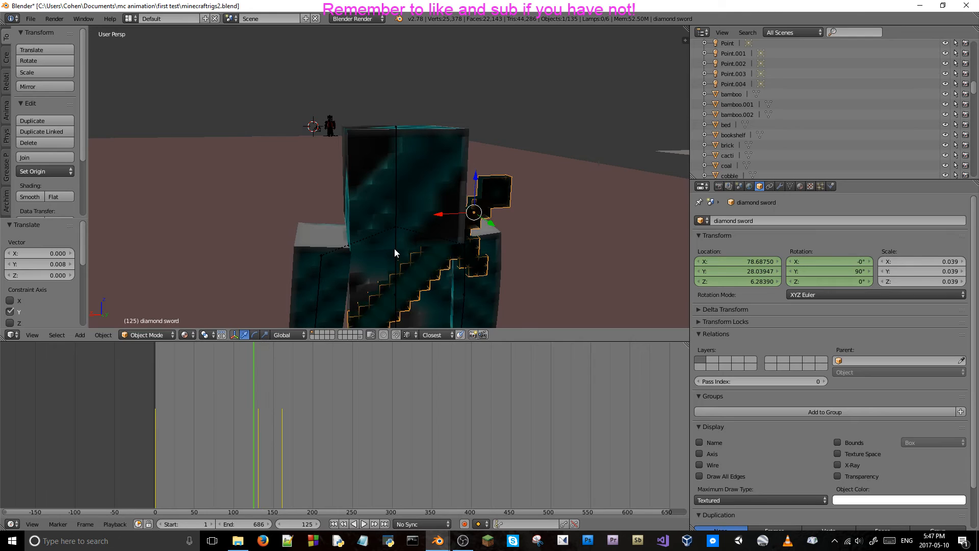
# Switch to the camera view and scrub between frames 131 and 161 to check the breathing motion with the sword.
pyautogui.press('KP_0')
pyautogui.press('Right')
pyautogui.press('Right')
pyautogui.press('Right')
pyautogui.press('Right')
pyautogui.press('Right')
pyautogui.press('Right')
pyautogui.press('Right')
pyautogui.press('Right')
pyautogui.press('Right')
pyautogui.press('Right')
pyautogui.press('Right')
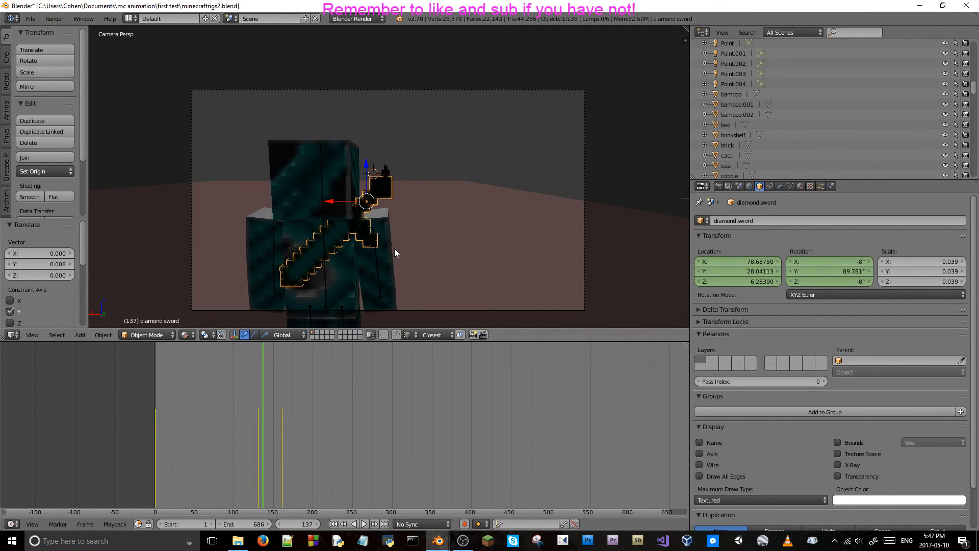
pyautogui.press('Right')
pyautogui.press('Right')
pyautogui.press('Right')
pyautogui.press('Right')
pyautogui.press('Right')
pyautogui.press('Right')
pyautogui.press('Right')
pyautogui.press('Right')
pyautogui.press('Right')
pyautogui.press('Right')
pyautogui.press('Right')
pyautogui.press('Right')
pyautogui.press('Right')
pyautogui.press('Right')
pyautogui.press('Right')
pyautogui.press('Right')
pyautogui.press('Right')
pyautogui.press('Right')
pyautogui.press('Right')
pyautogui.press('Right')
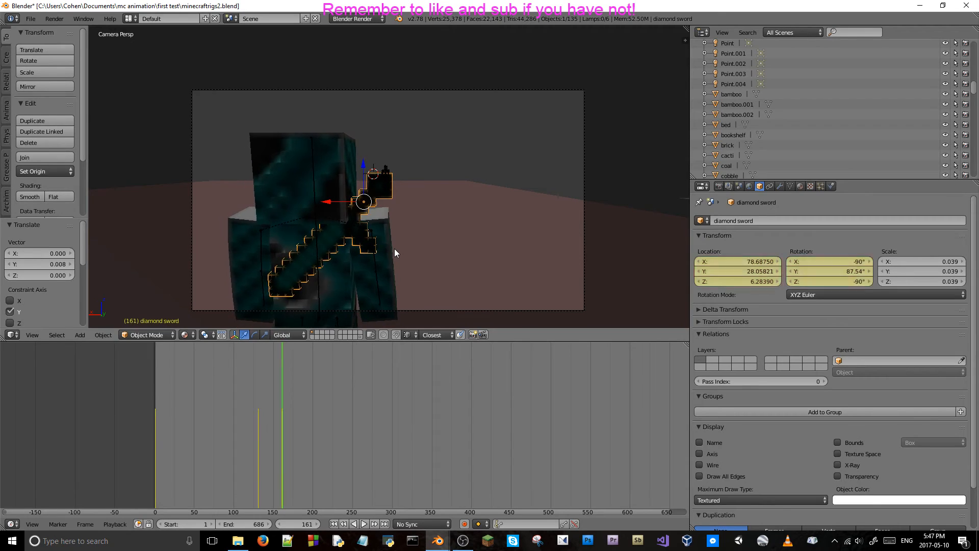
pyautogui.press('Left')
pyautogui.press('Left')
pyautogui.press('Left')
pyautogui.press('Left')
pyautogui.press('Left')
pyautogui.press('Left')
pyautogui.press('Left')
pyautogui.press('Left')
pyautogui.press('Left')
pyautogui.press('Left')
pyautogui.press('Left')
pyautogui.press('Left')
pyautogui.press('Left')
pyautogui.press('Left')
pyautogui.press('Left')
pyautogui.press('Left')
pyautogui.press('Left')
pyautogui.press('Left')
pyautogui.press('Left')
pyautogui.press('Left')
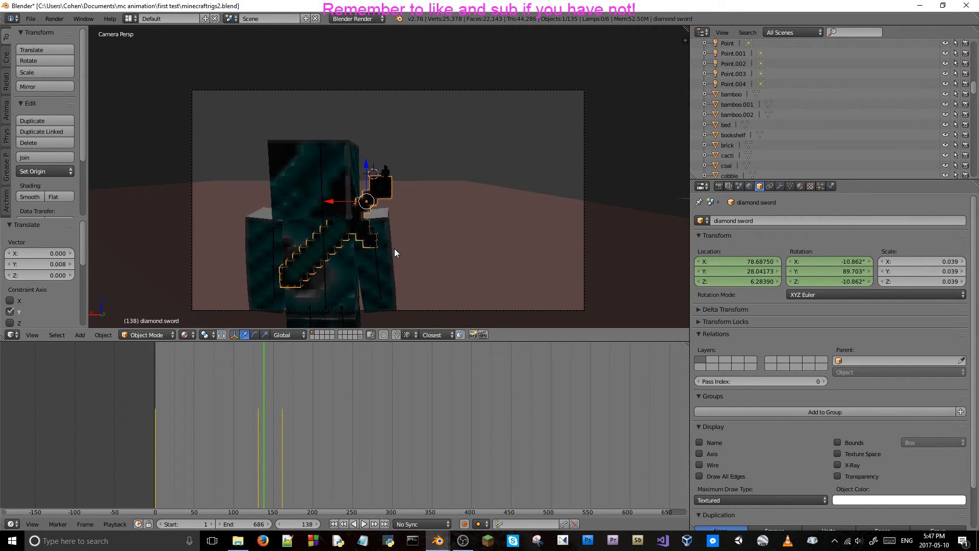
pyautogui.press('Right')
pyautogui.press('Right')
pyautogui.press('Right')
pyautogui.press('Right')
pyautogui.press('Right')
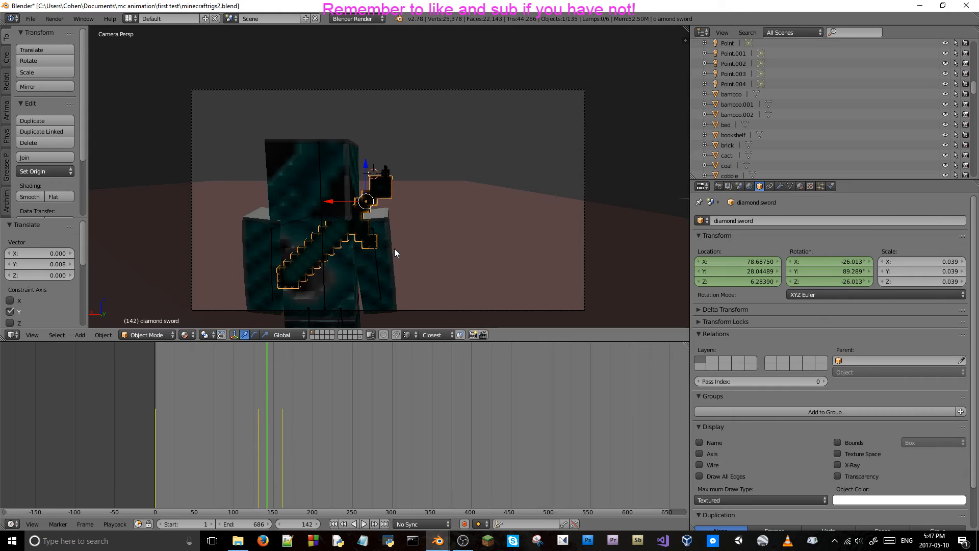
pyautogui.press('Right')
pyautogui.press('Right')
pyautogui.press('Right')
pyautogui.press('Right')
pyautogui.press('Right')
pyautogui.press('Right')
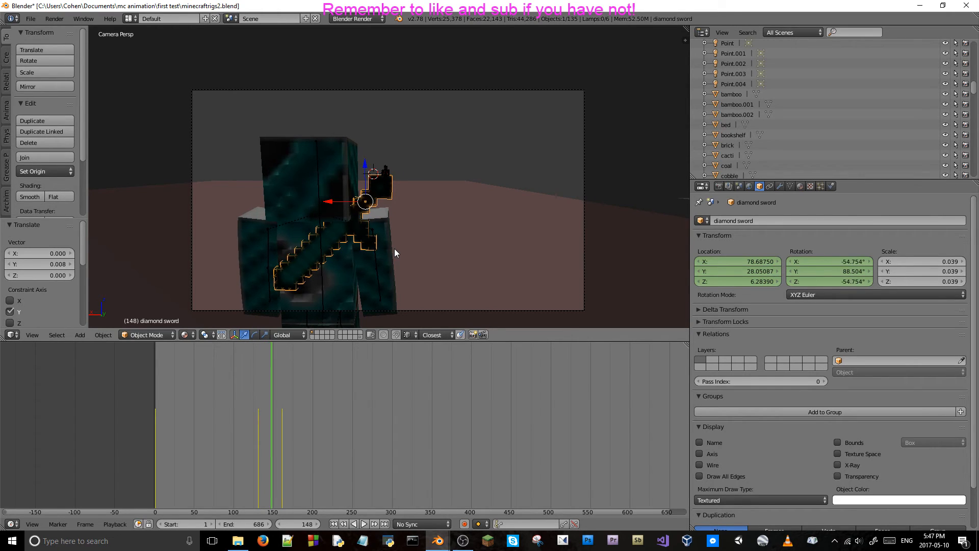
pyautogui.press('Left')
pyautogui.press('Left')
pyautogui.press('Left')
pyautogui.press('Left')
pyautogui.press('Left')
pyautogui.press('Left')
pyautogui.press('Left')
pyautogui.press('Left')
pyautogui.press('Left')
pyautogui.press('Left')
pyautogui.press('Left')
pyautogui.press('Left')
pyautogui.press('Left')
pyautogui.press('Left')
pyautogui.press('Left')
pyautogui.press('Left')
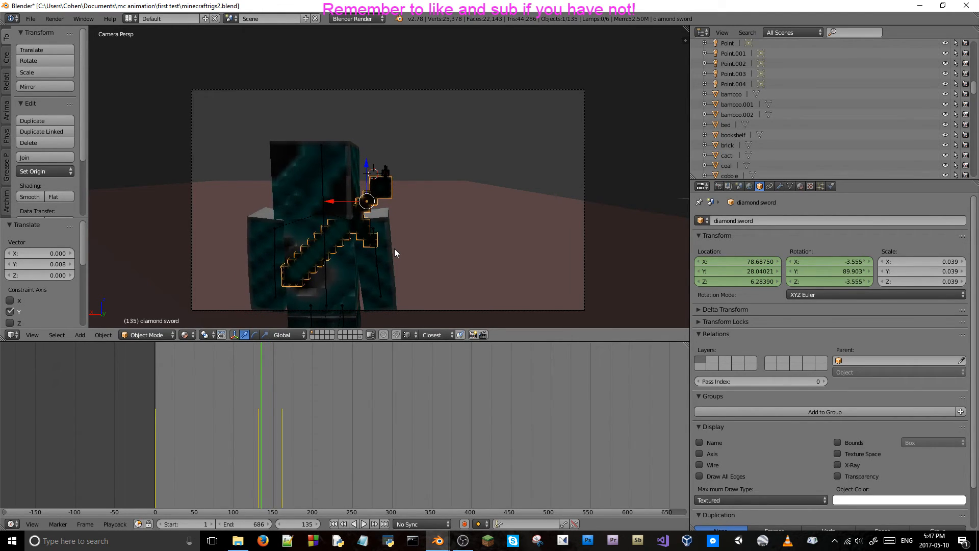
pyautogui.press('Left')
pyautogui.press('Left')
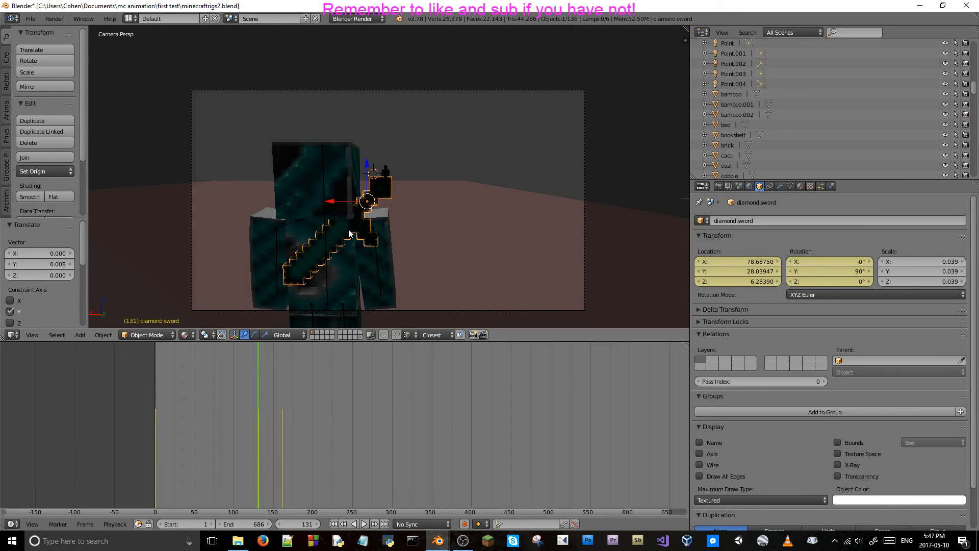
# Replace the diamond sword's location keyframes at frame 131 and move the playhead to frame 161.
pyautogui.rightClick(736, 264)
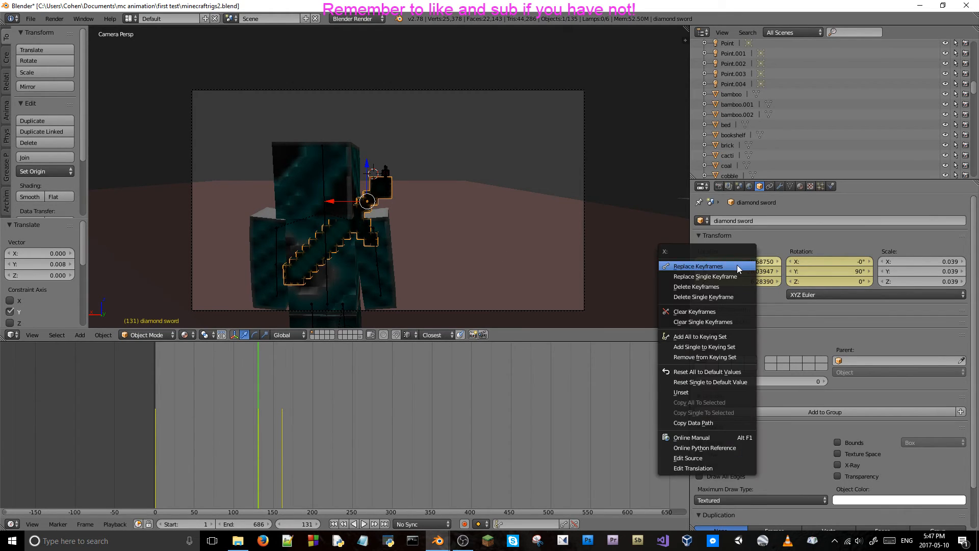
pyautogui.click(736, 271)
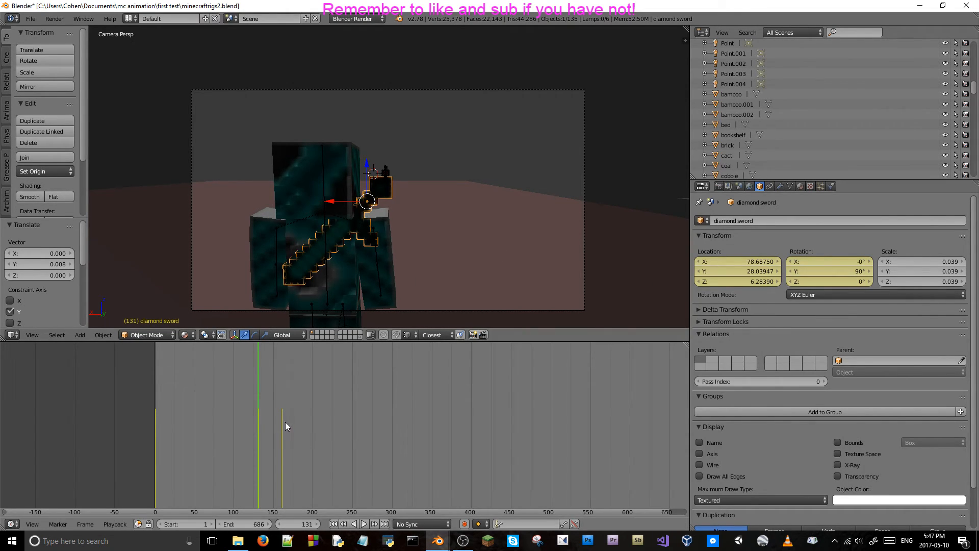
pyautogui.moveTo(283, 421); pyautogui.dragTo(279, 420)
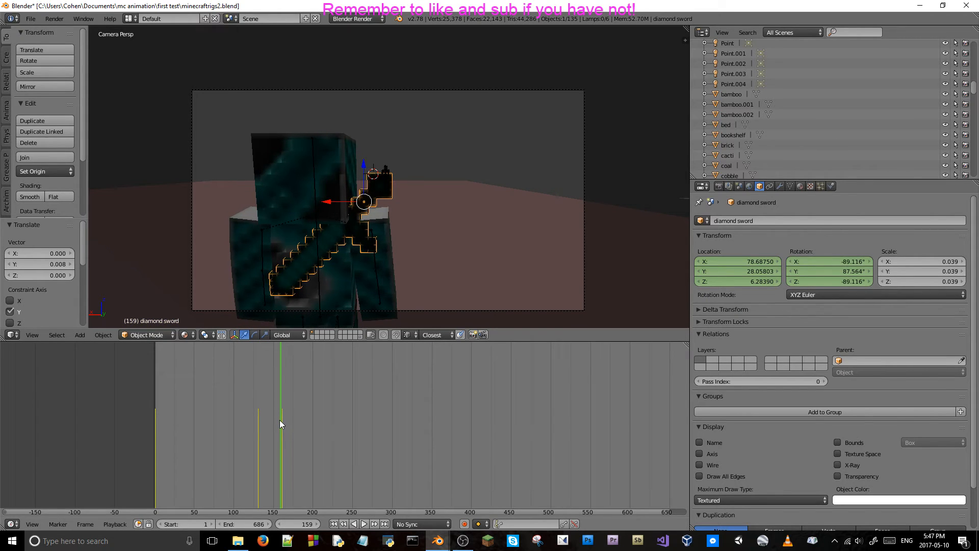
pyautogui.click(283, 421)
pyautogui.press('Left')
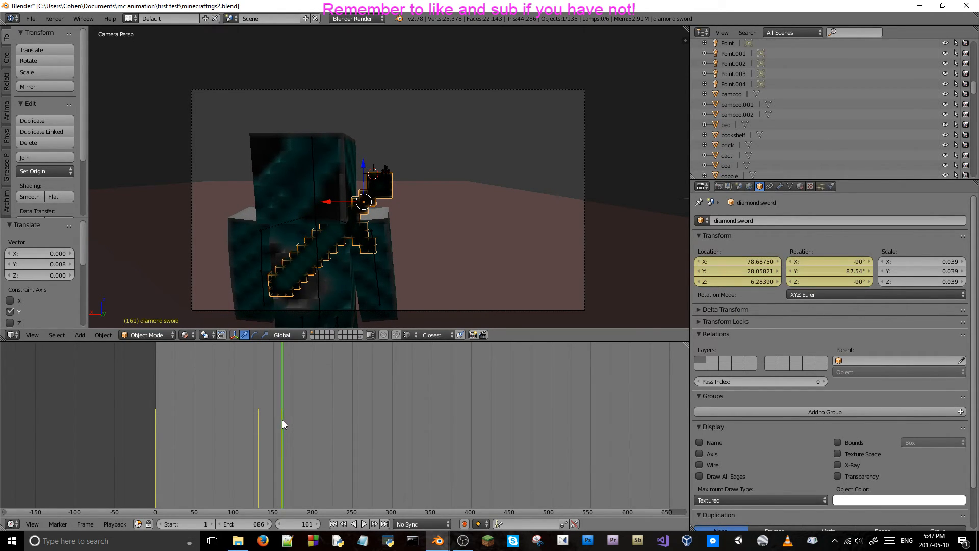
# Delete the diamond sword's location keyframes at frame 161.
pyautogui.rightClick(712, 260)
pyautogui.click(713, 262)
pyautogui.rightClick(758, 267)
pyautogui.click(756, 269)
# Scrub back and forth up to frame 161 to check how the diamond sword moves with only its rotation animated.
pyautogui.press('Left')
pyautogui.press('Left')
pyautogui.press('Left')
pyautogui.press('Left')
pyautogui.press('Left')
pyautogui.press('Left')
pyautogui.press('Left')
pyautogui.press('Left')
pyautogui.press('Left')
pyautogui.press('Left')
pyautogui.press('Left')
pyautogui.press('Left')
pyautogui.press('Left')
pyautogui.press('Left')
pyautogui.press('Left')
pyautogui.press('Left')
pyautogui.press('Left')
pyautogui.press('Left')
pyautogui.press('Left')
pyautogui.press('Left')
pyautogui.press('Left')
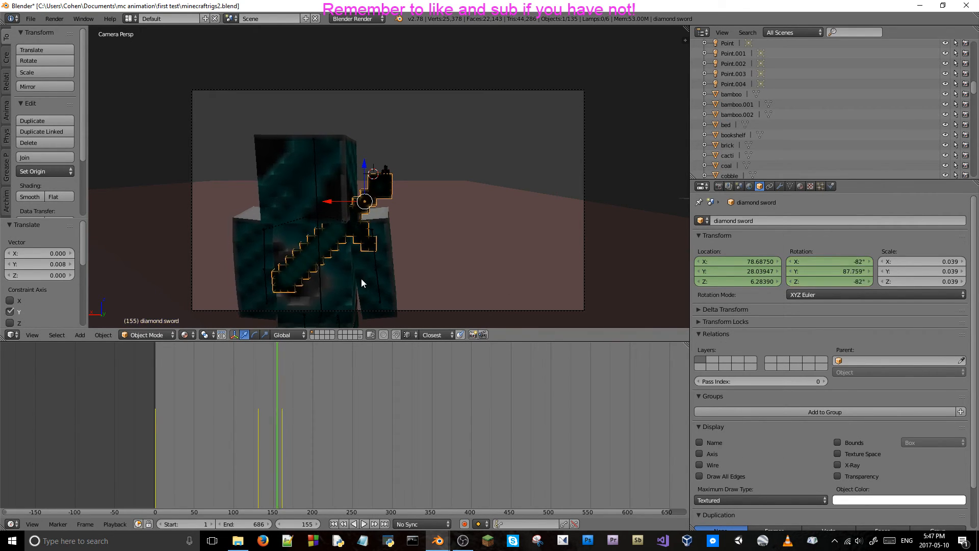
pyautogui.press('Right')
pyautogui.press('Right')
pyautogui.press('Right')
pyautogui.press('Right')
pyautogui.press('Right')
pyautogui.press('Right')
pyautogui.press('Right')
pyautogui.press('Right')
pyautogui.press('Right')
pyautogui.press('Right')
pyautogui.press('Right')
pyautogui.press('Right')
pyautogui.press('Right')
pyautogui.press('Right')
pyautogui.press('Right')
pyautogui.press('Right')
pyautogui.press('Right')
pyautogui.press('Right')
pyautogui.press('Right')
pyautogui.press('Right')
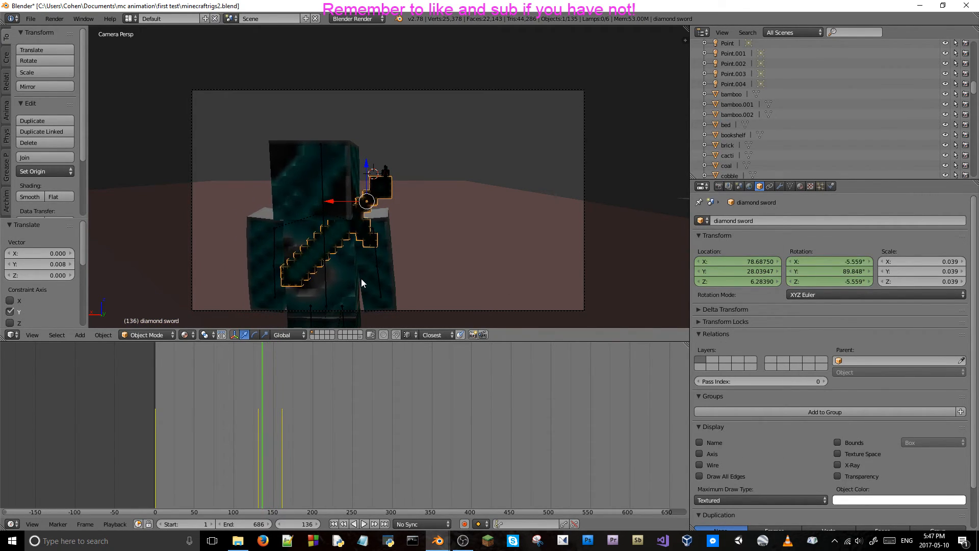
pyautogui.press('Right')
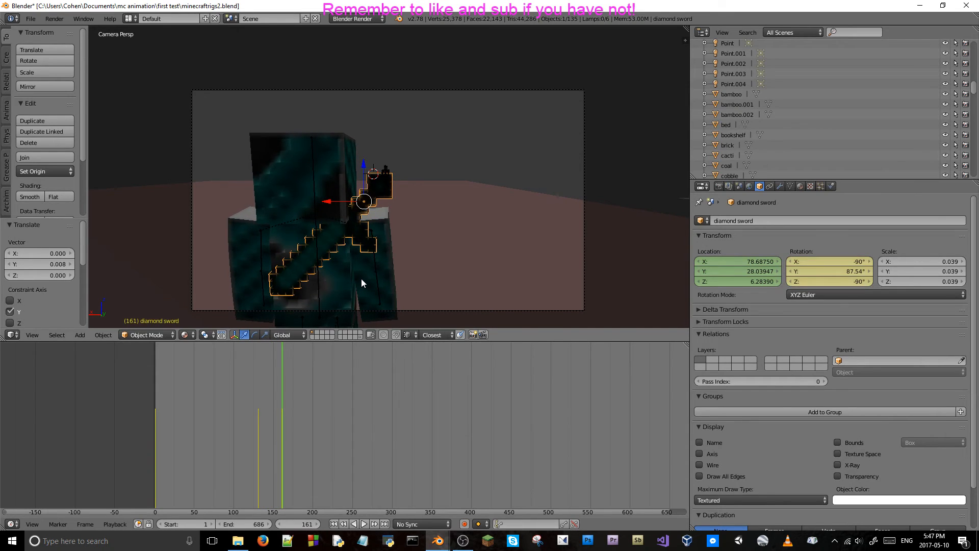
pyautogui.press('Left')
pyautogui.press('Left')
pyautogui.press('Left')
pyautogui.press('Left')
pyautogui.press('Left')
pyautogui.press('Left')
pyautogui.press('Left')
pyautogui.press('Left')
pyautogui.press('Left')
pyautogui.press('Left')
pyautogui.press('Left')
pyautogui.press('Left')
pyautogui.press('Left')
pyautogui.press('Left')
pyautogui.press('Left')
pyautogui.press('Left')
pyautogui.press('Left')
pyautogui.press('Left')
pyautogui.press('Left')
pyautogui.press('Left')
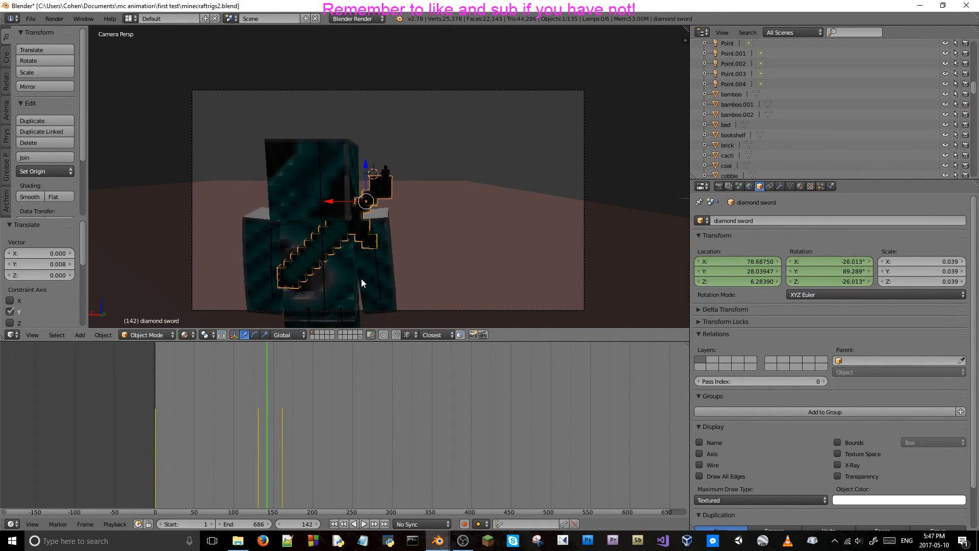
pyautogui.press('Right')
pyautogui.press('Right')
pyautogui.press('Right')
pyautogui.press('Right')
pyautogui.press('Right')
pyautogui.press('Right')
pyautogui.press('Right')
pyautogui.press('Right')
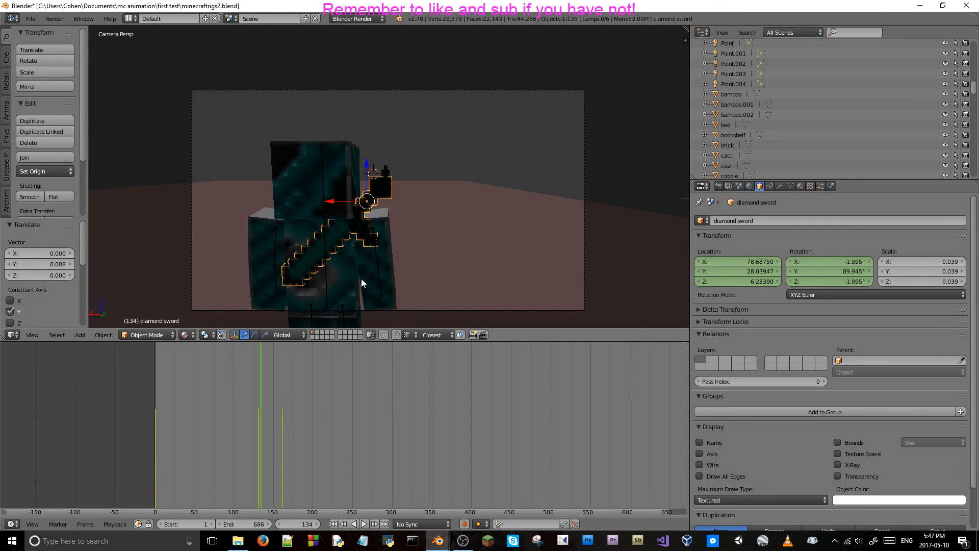
pyautogui.press('Right')
pyautogui.press('Right')
pyautogui.press('Right')
pyautogui.press('Right')
pyautogui.press('Right')
pyautogui.press('Right')
pyautogui.press('Right')
pyautogui.press('Right')
pyautogui.press('Right')
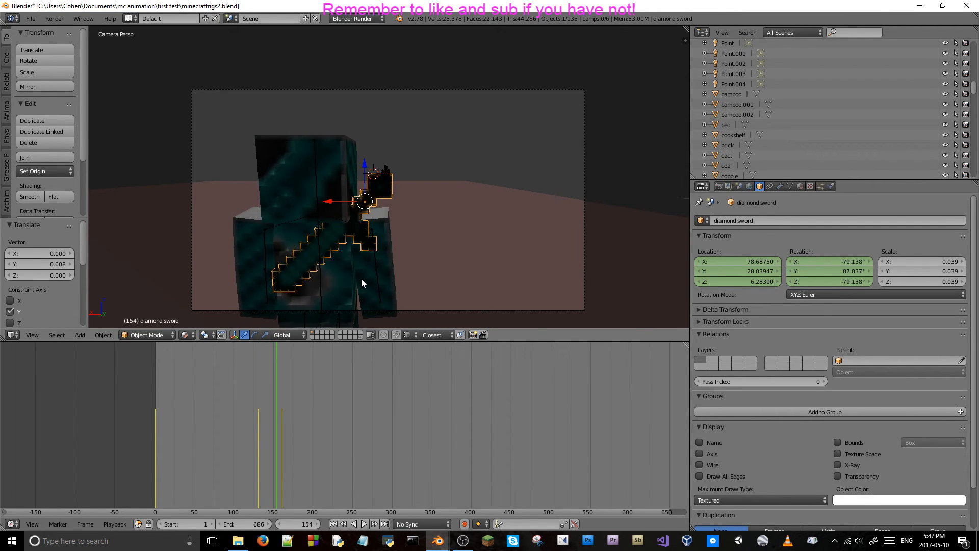
# Return to frame 161 and delete the diamond sword's rotation keyframes there.
pyautogui.press('Right')
pyautogui.press('Right')
pyautogui.press('Right')
pyautogui.rightClick(836, 268)
pyautogui.click(836, 267)
# Scrub and play the animation from frame 131 to check that the diamond sword stays aligned with the breathing body.
pyautogui.press('Left')
pyautogui.press('Left')
pyautogui.press('Left')
pyautogui.press('Left')
pyautogui.press('Left')
pyautogui.press('Left')
pyautogui.press('Left')
pyautogui.press('Left')
pyautogui.press('Left')
pyautogui.press('Left')
pyautogui.press('Left')
pyautogui.press('Left')
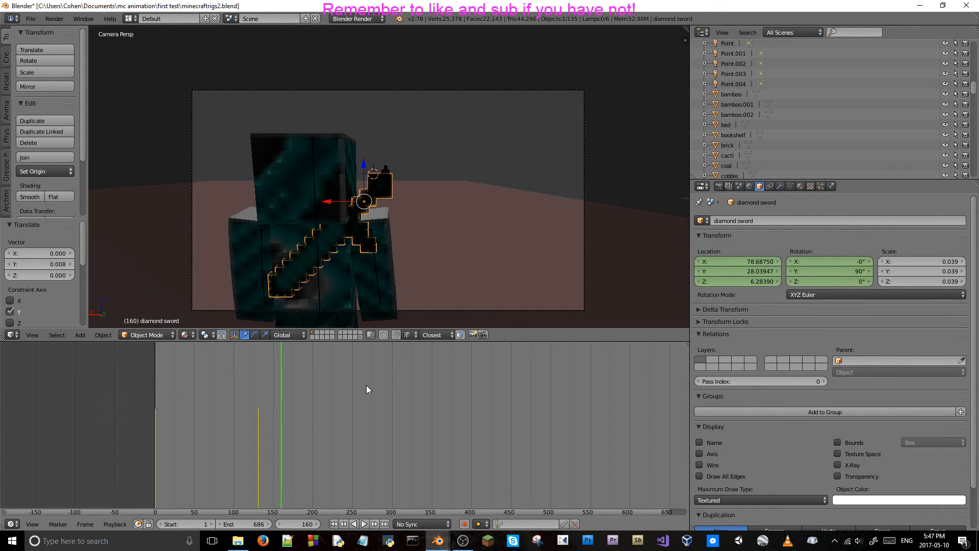
pyautogui.press('Down')
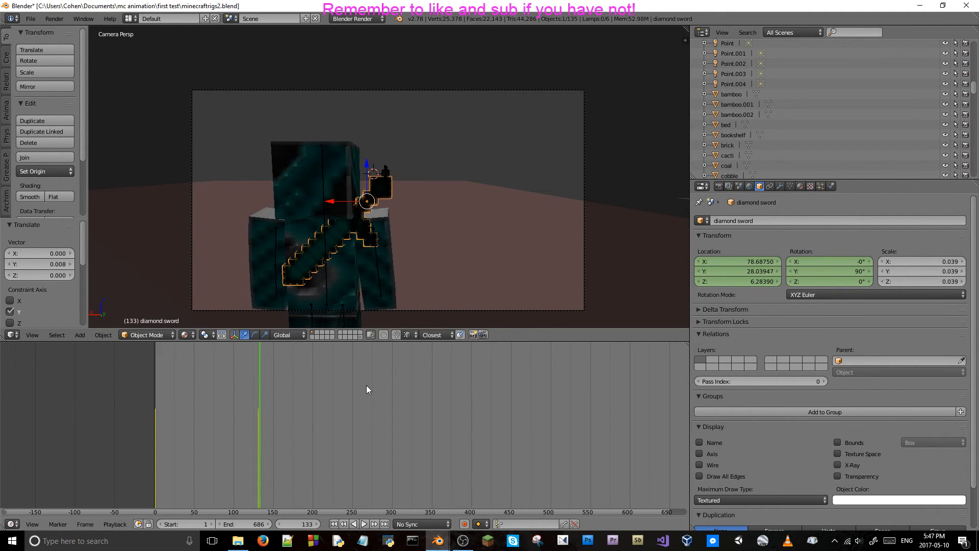
pyautogui.hotkey('alt', 'a')
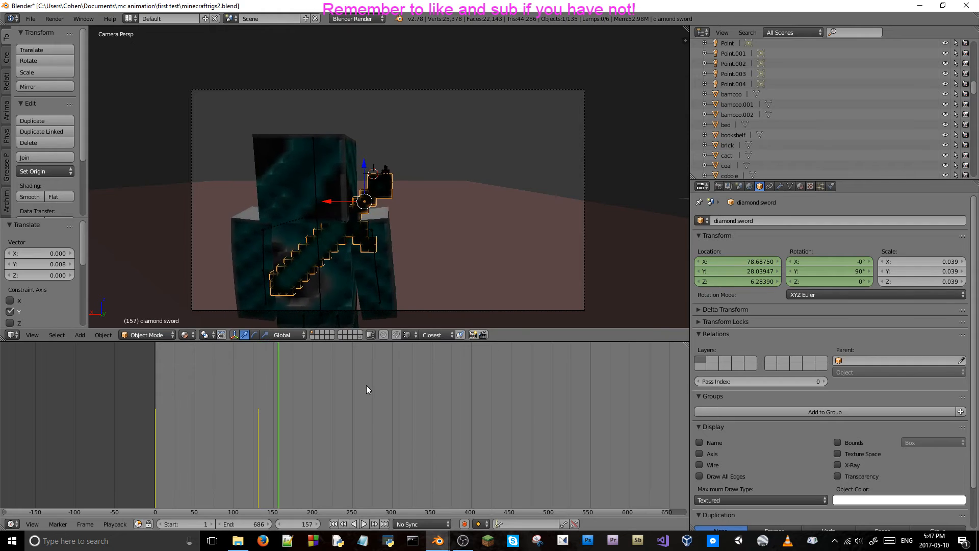
pyautogui.press('Left')
pyautogui.press('Left')
pyautogui.press('Left')
pyautogui.press('Left')
pyautogui.press('Left')
pyautogui.press('Left')
pyautogui.press('Left')
pyautogui.press('Left')
pyautogui.press('Left')
pyautogui.press('Left')
pyautogui.press('Left')
pyautogui.press('Left')
pyautogui.press('Left')
pyautogui.press('Left')
pyautogui.press('Left')
pyautogui.press('Left')
pyautogui.press('Left')
pyautogui.press('Left')
pyautogui.press('Left')
pyautogui.press('Left')
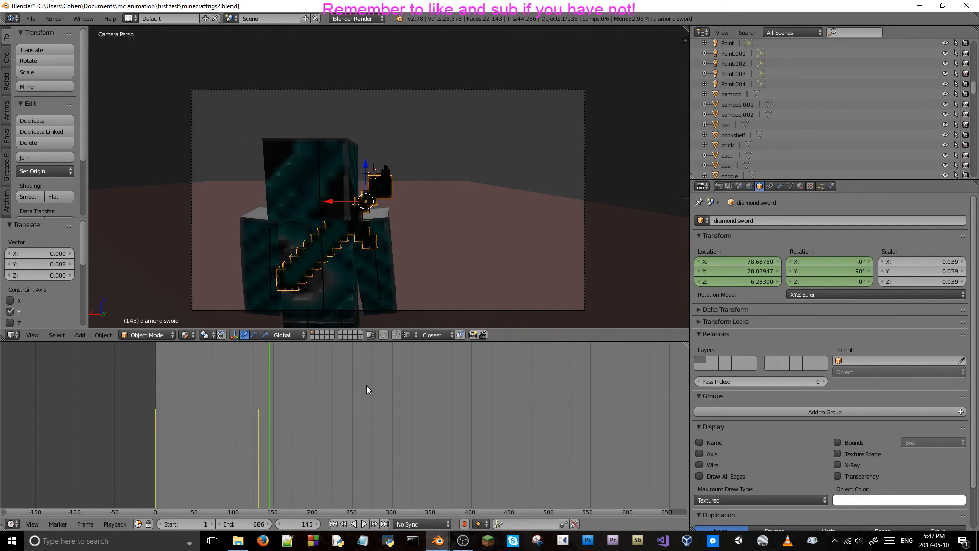
pyautogui.press('Left')
pyautogui.press('Left')
pyautogui.press('Right')
pyautogui.press('Right')
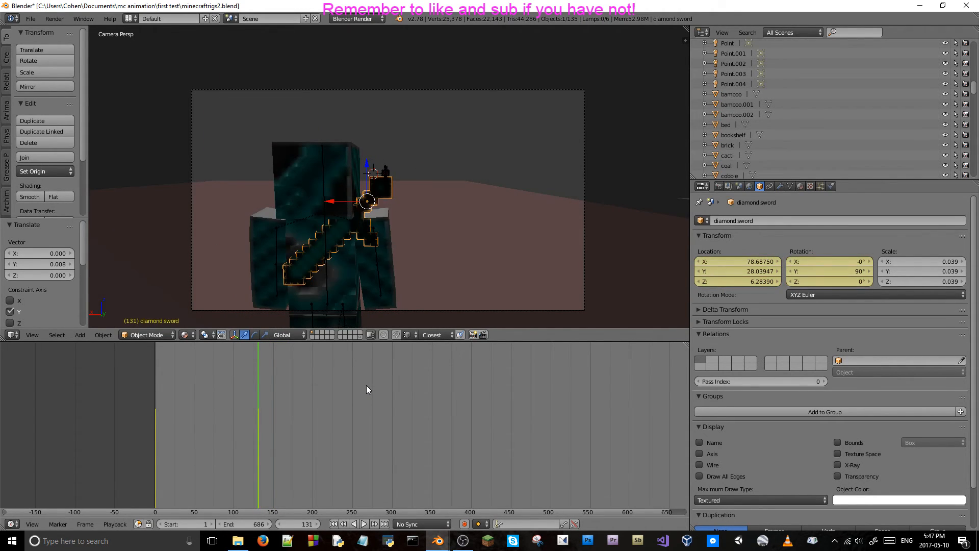
pyautogui.hotkey('alt', 'a')
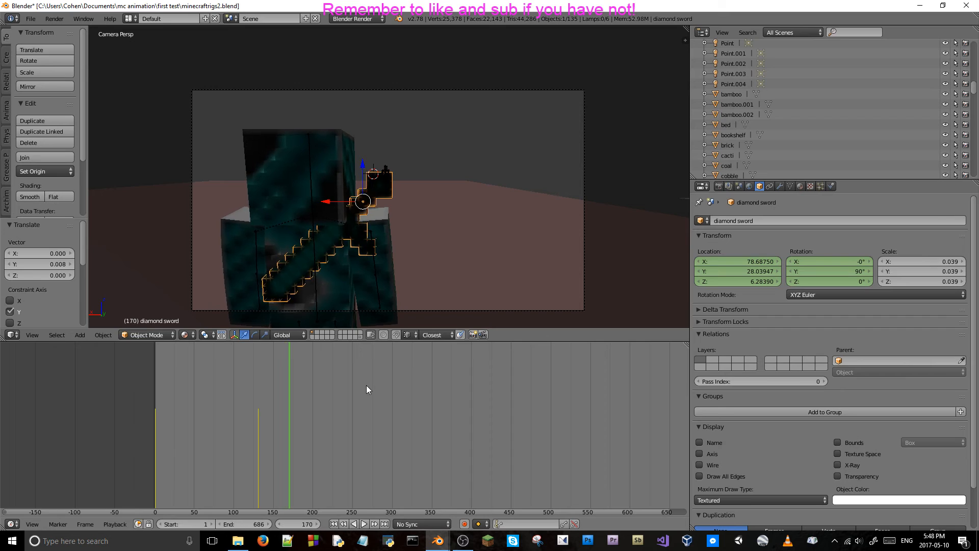
# Select the character's body bone and scrub around frames 131 to 161 to examine its breathing motion.
pyautogui.rightClick(313, 237)
pyautogui.press('Left')
pyautogui.press('Left')
pyautogui.press('Left')
pyautogui.press('Left')
pyautogui.press('Left')
pyautogui.press('Left')
pyautogui.press('Left')
pyautogui.press('Left')
pyautogui.press('Left')
pyautogui.press('Left')
pyautogui.press('Left')
pyautogui.press('Left')
pyautogui.press('Left')
pyautogui.press('Left')
pyautogui.press('Left')
pyautogui.press('Left')
pyautogui.press('Left')
pyautogui.press('Left')
pyautogui.press('Left')
pyautogui.press('Left')
pyautogui.press('Left')
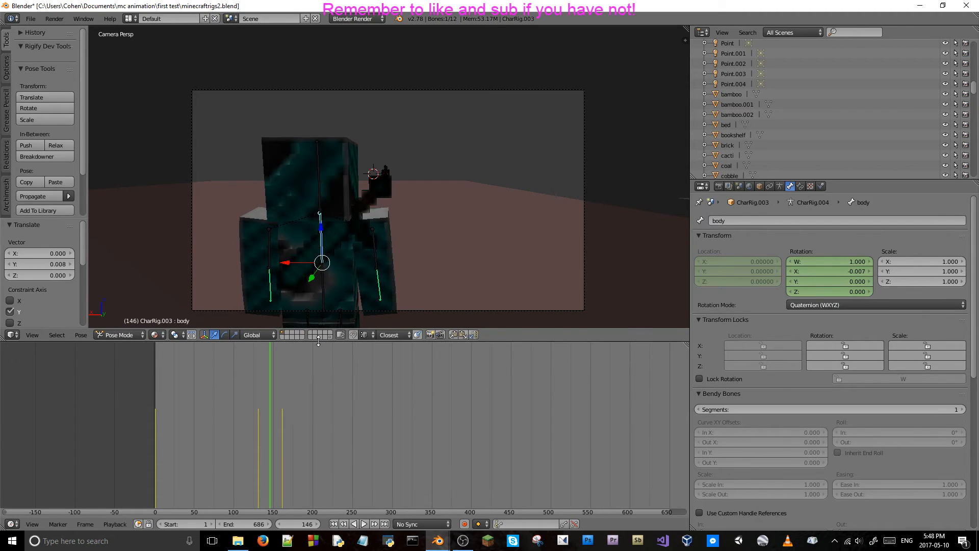
pyautogui.press('Right')
pyautogui.press('Right')
pyautogui.press('Right')
pyautogui.press('Right')
pyautogui.press('Right')
pyautogui.press('Right')
pyautogui.press('Right')
pyautogui.press('Right')
pyautogui.press('Right')
pyautogui.press('Right')
pyautogui.press('Right')
pyautogui.press('Right')
pyautogui.press('Right')
pyautogui.press('Right')
pyautogui.press('Right')
pyautogui.press('Right')
pyautogui.press('Right')
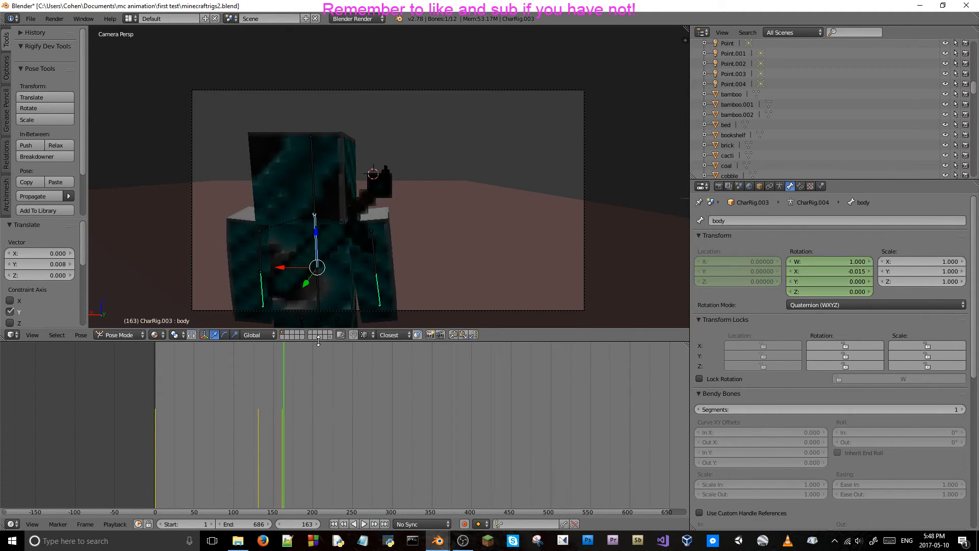
pyautogui.press('Right')
pyautogui.press('Right')
pyautogui.press('Right')
pyautogui.press('Right')
pyautogui.press('Right')
pyautogui.press('Right')
pyautogui.press('Right')
pyautogui.press('Right')
pyautogui.press('Right')
pyautogui.press('Right')
pyautogui.press('Right')
pyautogui.press('Right')
pyautogui.press('Left')
pyautogui.press('Left')
pyautogui.press('Left')
pyautogui.press('Left')
pyautogui.press('Left')
pyautogui.press('Left')
pyautogui.press('Left')
pyautogui.press('Left')
pyautogui.press('Left')
pyautogui.press('Left')
pyautogui.press('Left')
pyautogui.press('Left')
pyautogui.press('Left')
pyautogui.press('Left')
pyautogui.press('Left')
pyautogui.press('Left')
pyautogui.press('Left')
pyautogui.press('Left')
pyautogui.press('Left')
pyautogui.press('Left')
pyautogui.press('Left')
pyautogui.press('Left')
pyautogui.press('Left')
pyautogui.press('Left')
pyautogui.press('Left')
pyautogui.press('Left')
pyautogui.press('Right')
pyautogui.press('Right')
pyautogui.press('Right')
pyautogui.press('Right')
pyautogui.press('Right')
pyautogui.press('Right')
pyautogui.press('Right')
pyautogui.press('Right')
pyautogui.press('Right')
pyautogui.press('Right')
pyautogui.press('Right')
pyautogui.press('Right')
pyautogui.press('Right')
pyautogui.press('Right')
pyautogui.press('Right')
pyautogui.press('Right')
pyautogui.press('Right')
pyautogui.press('Right')
pyautogui.press('Right')
pyautogui.press('Right')
pyautogui.press('Right')
pyautogui.press('Right')
pyautogui.press('Right')
pyautogui.press('Right')
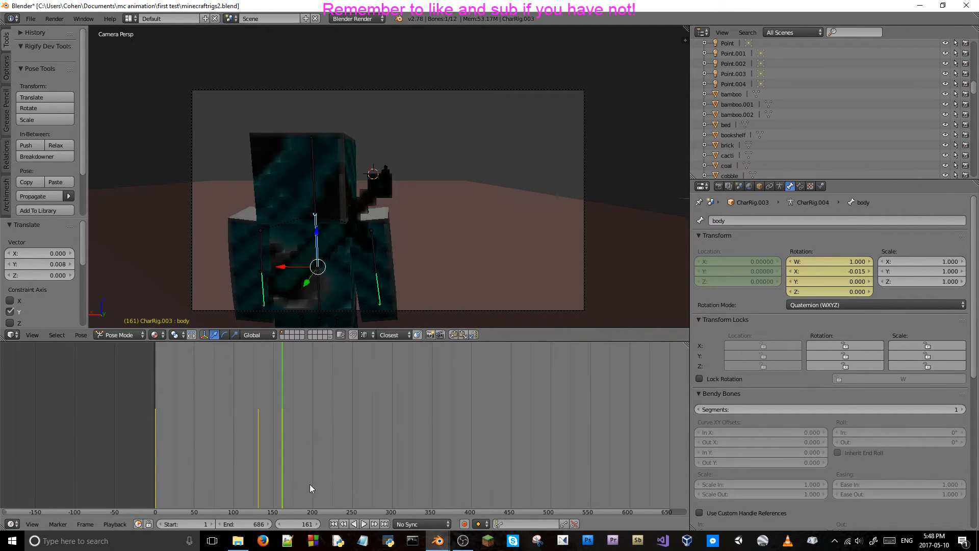
# Advance 30 frames to frame 191, set the body bone's X rotation to 0 and keyframe its rotation.
pyautogui.click(293, 523)
pyautogui.write('+30')
pyautogui.press('Return')
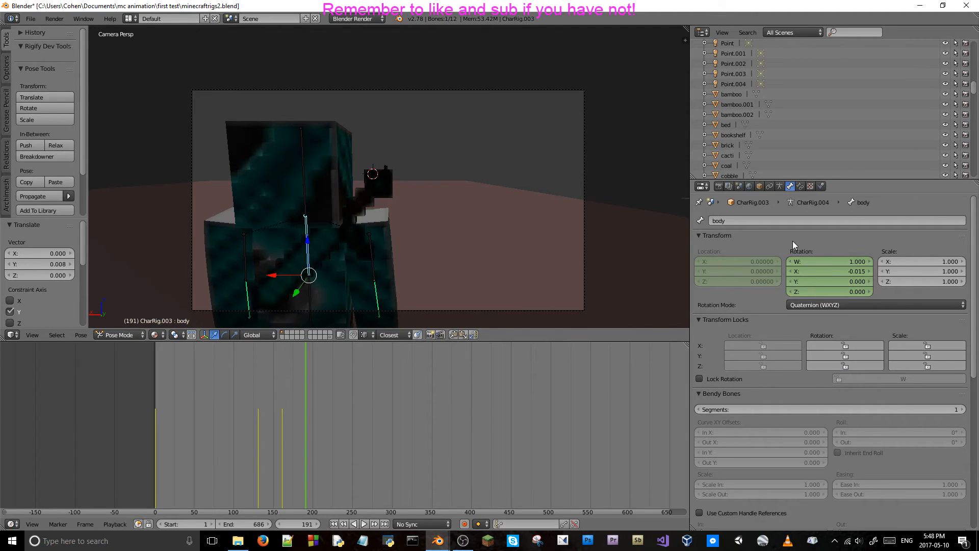
pyautogui.click(819, 271)
pyautogui.write('0')
pyautogui.press('Return')
pyautogui.press('i')
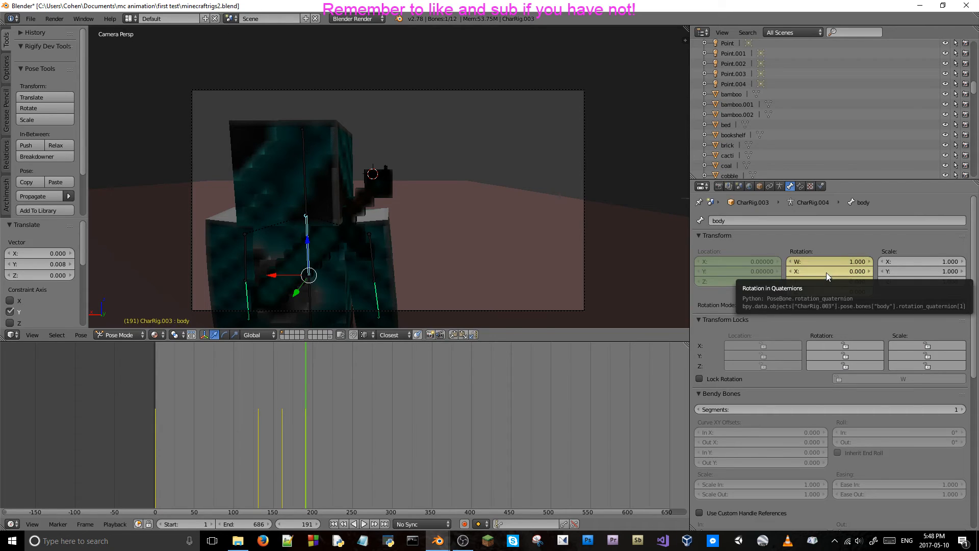
# Set the l_arm bone's Y location to 0 and keyframe its location at frame 191.
pyautogui.rightClick(242, 262)
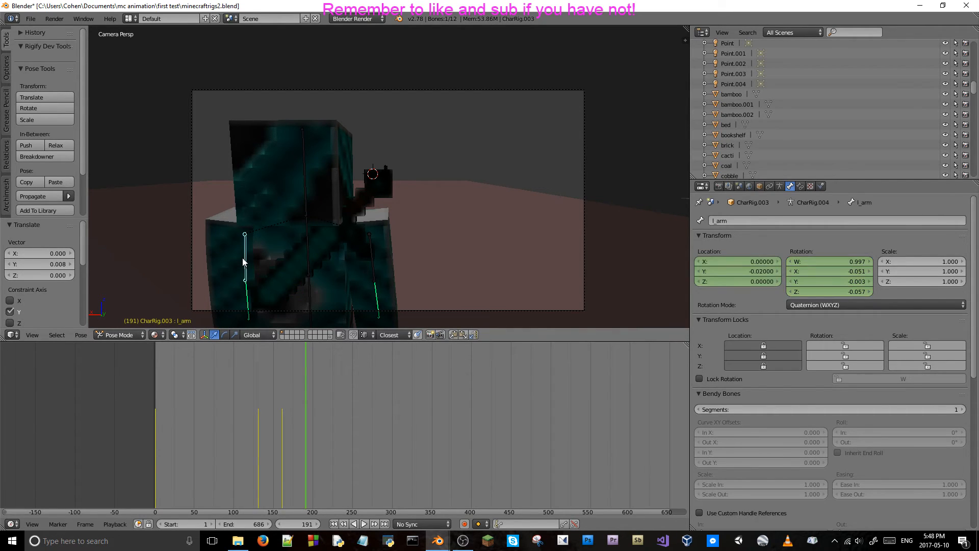
pyautogui.click(748, 272)
pyautogui.write('0')
pyautogui.press('Return')
pyautogui.press('i')
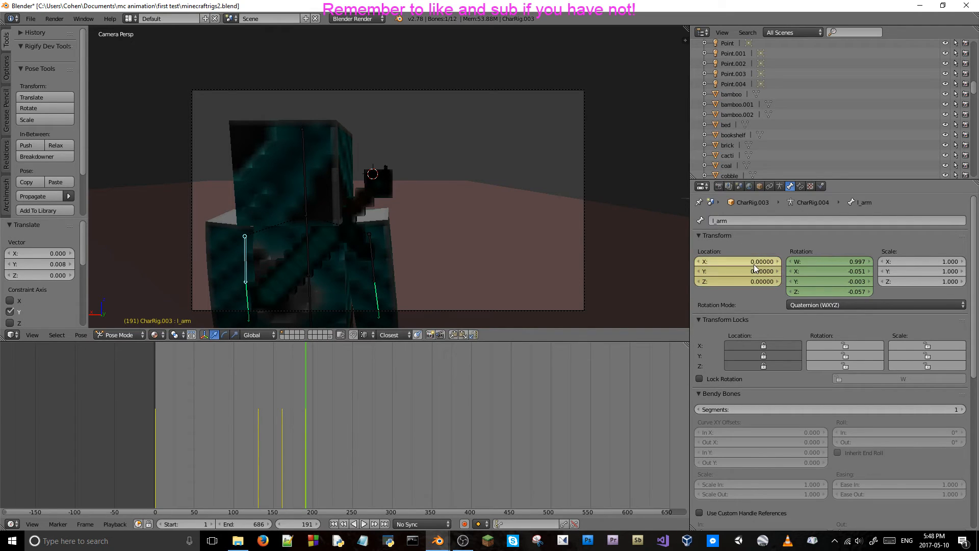
# Set the r_arm bone's Y location to 0 and keyframe its location at frame 191.
pyautogui.rightClick(375, 244)
pyautogui.click(742, 272)
pyautogui.write('0')
pyautogui.press('Return')
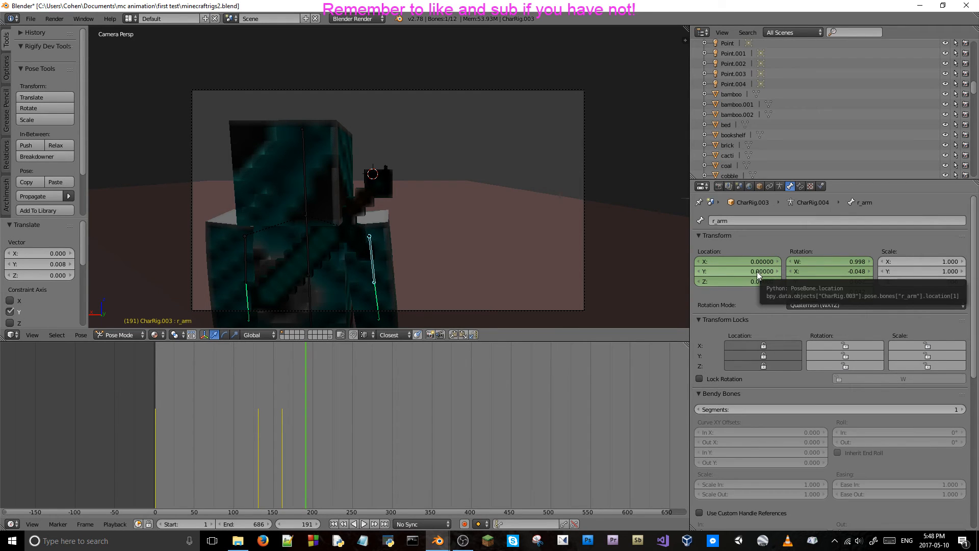
pyautogui.press('i')
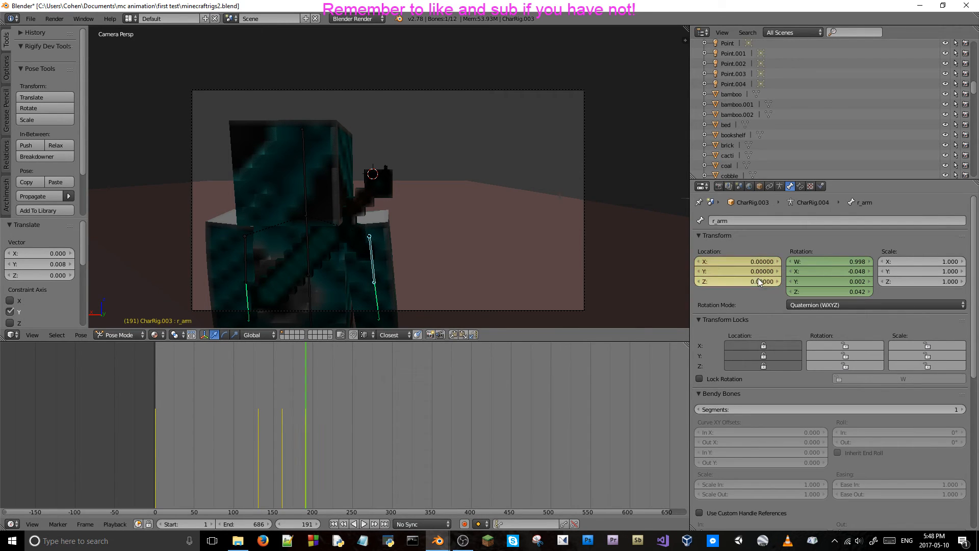
# Play the animation from frame 161 to check the return movement towards frame 191.
pyautogui.click(284, 430)
pyautogui.press('Left')
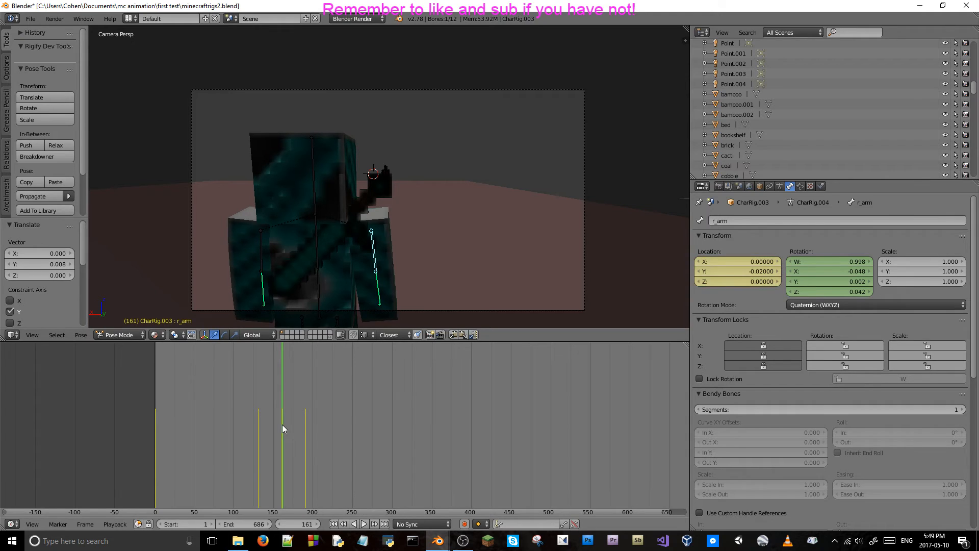
pyautogui.hotkey('alt', 'a')
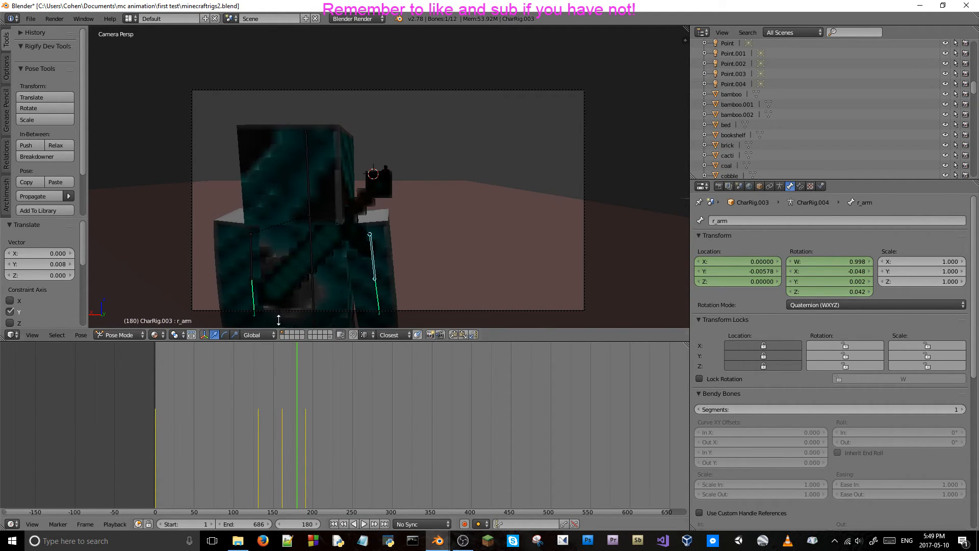
# Advance 30 frames to frame 221, set the body bone's X rotation to -0.015 and keyframe its rotation.
pyautogui.rightClick(311, 231)
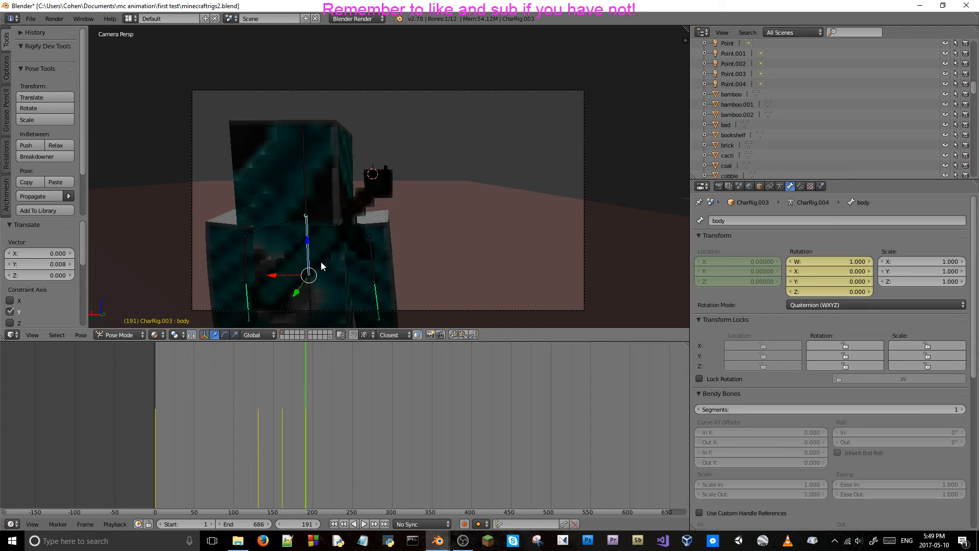
pyautogui.click(301, 524)
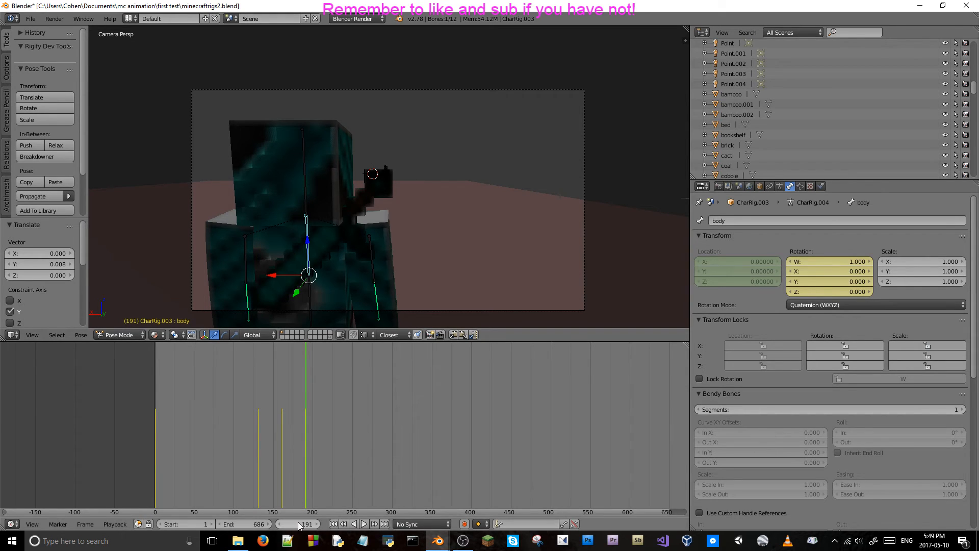
pyautogui.click(302, 522)
pyautogui.write('+30')
pyautogui.press('Return')
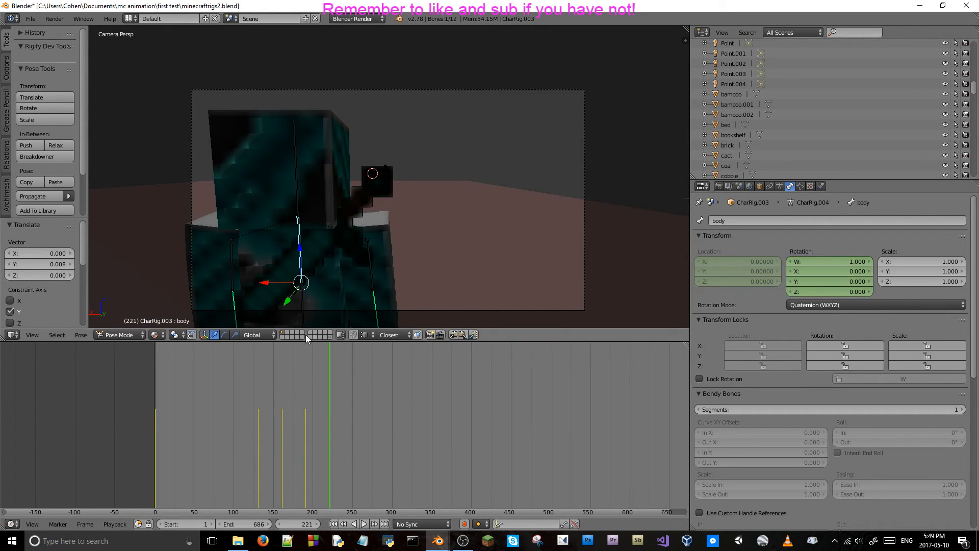
pyautogui.click(849, 272)
pyautogui.write('0.0')
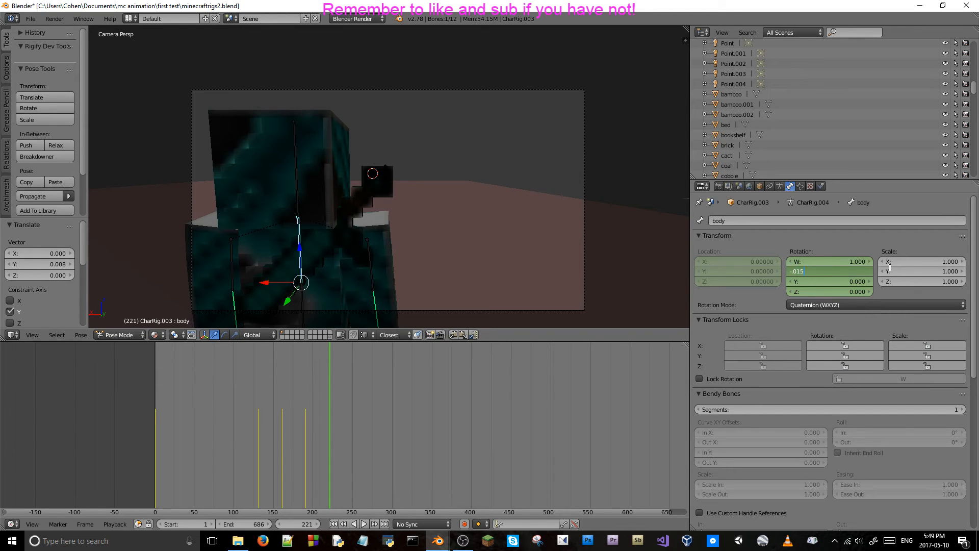
pyautogui.press('Return')
pyautogui.rightClick(237, 246)
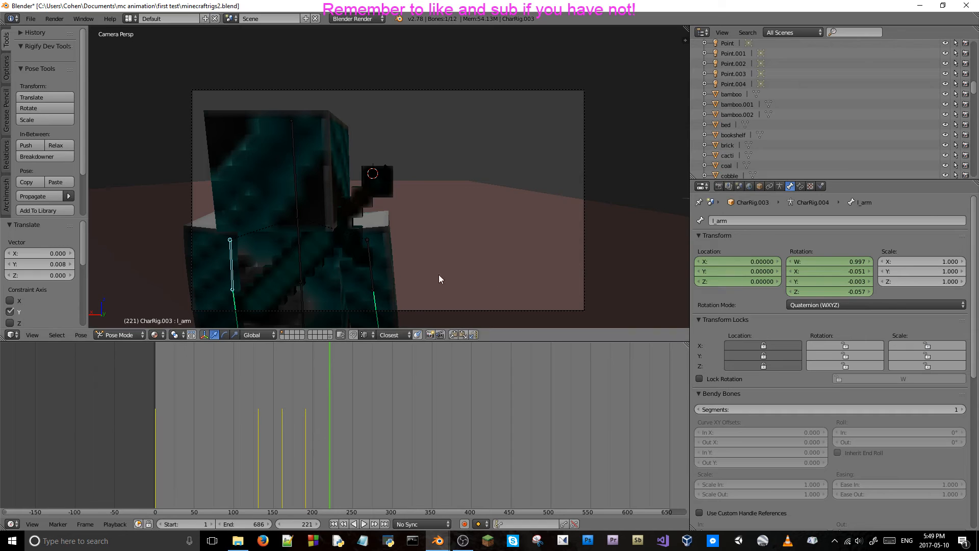
pyautogui.rightClick(299, 240)
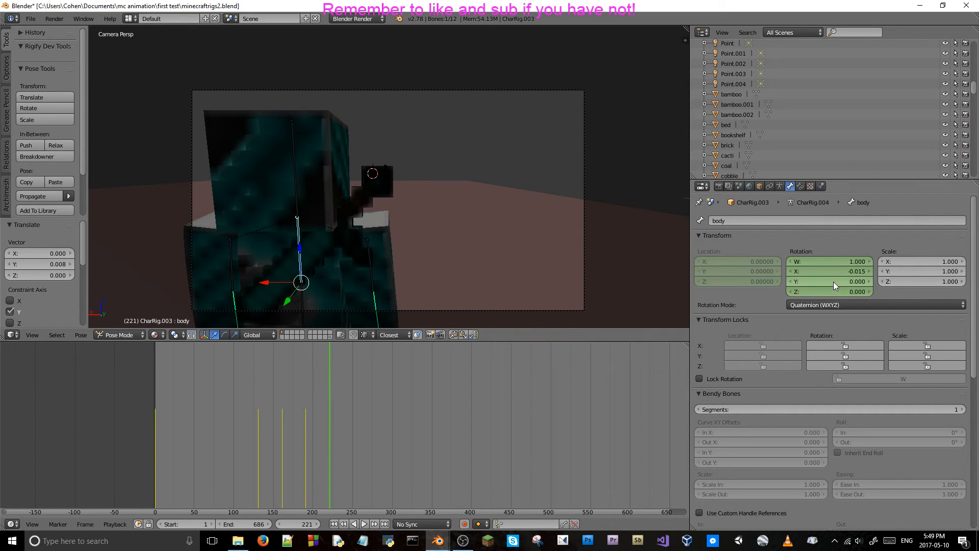
pyautogui.press('i')
# Set the r_arm bone's Y location to -0.02 at frame 221.
pyautogui.rightClick(372, 255)
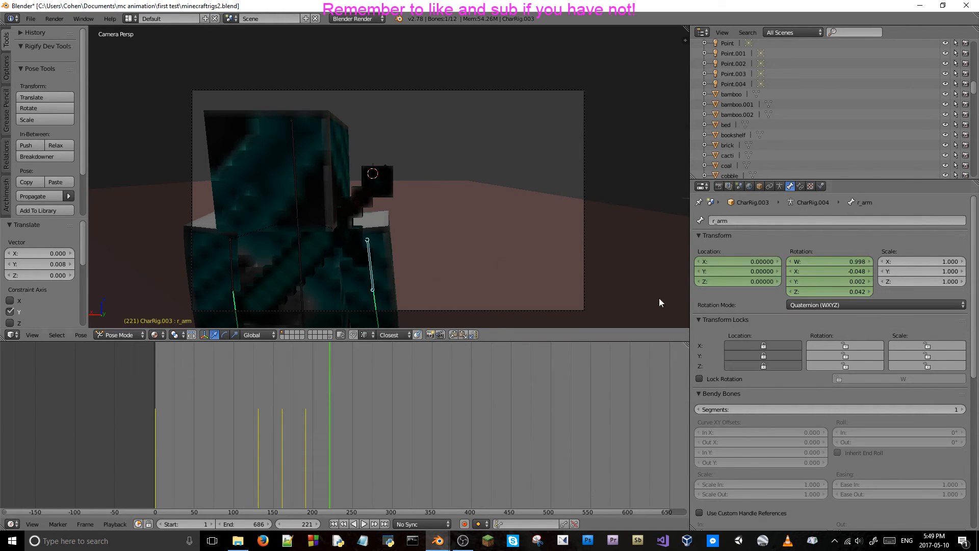
pyautogui.click(734, 270)
pyautogui.press('BackSpace')
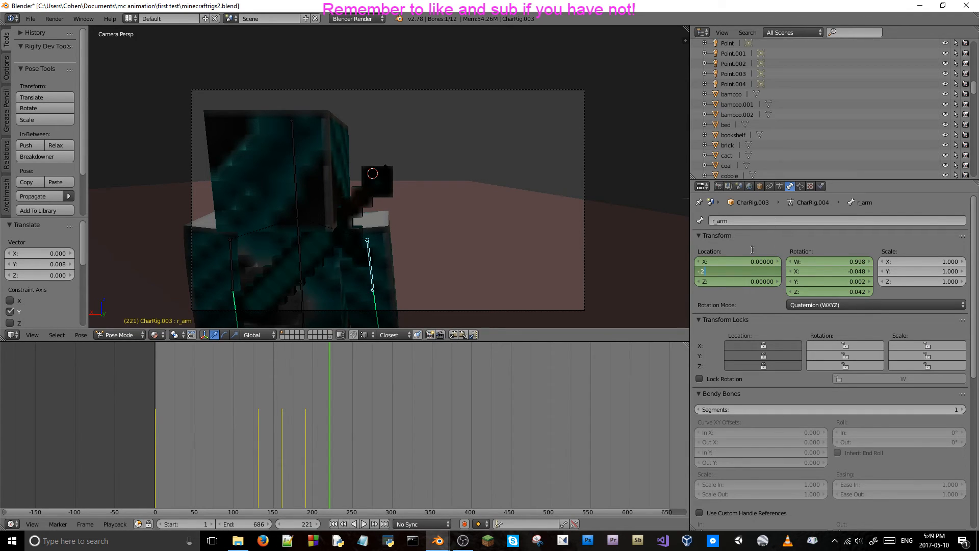
pyautogui.write('-.02')
pyautogui.press('Return')
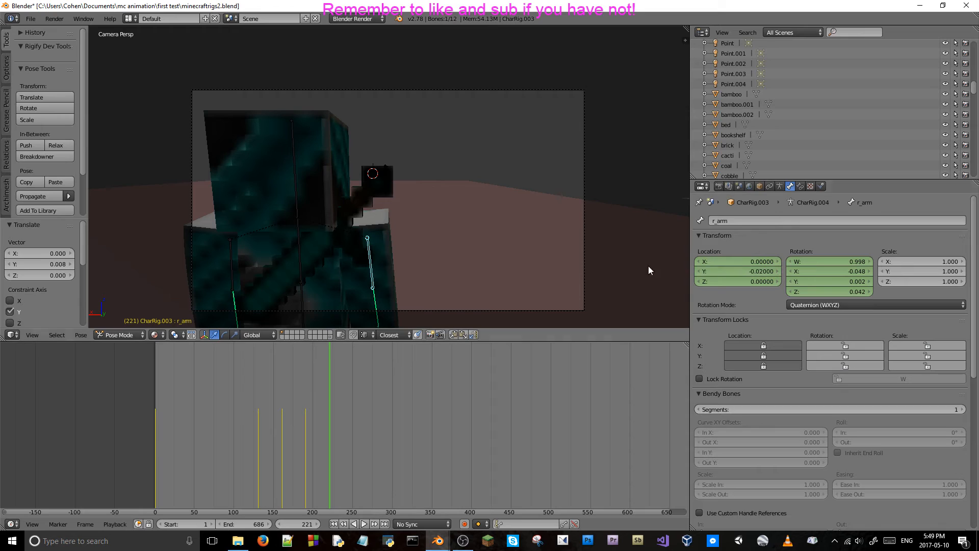
# Set the l_arm bone's Y location to -0.02 and keyframe the locations of both arm bones at frame 221.
pyautogui.rightClick(231, 259)
pyautogui.click(734, 271)
pyautogui.press('BackSpace')
pyautogui.write('-.02')
pyautogui.press('Return')
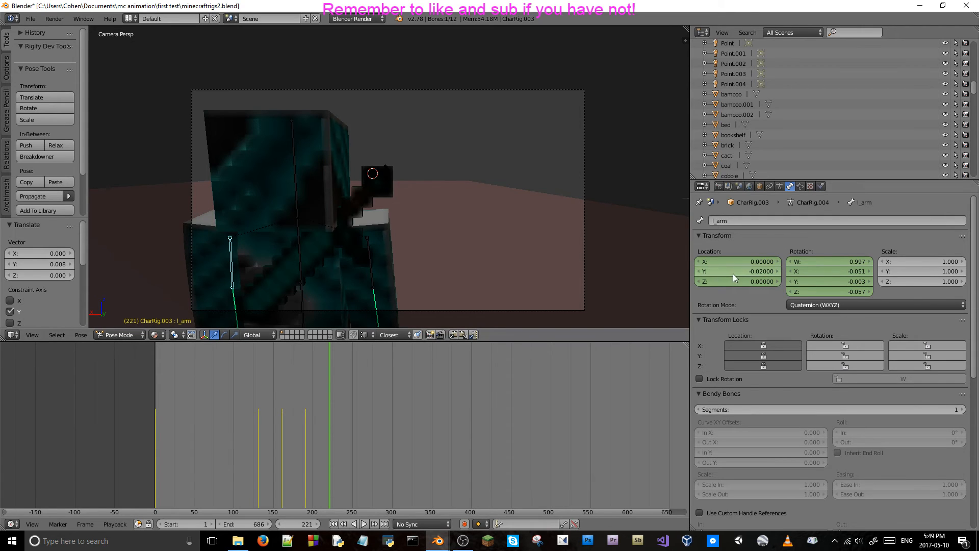
pyautogui.press('i')
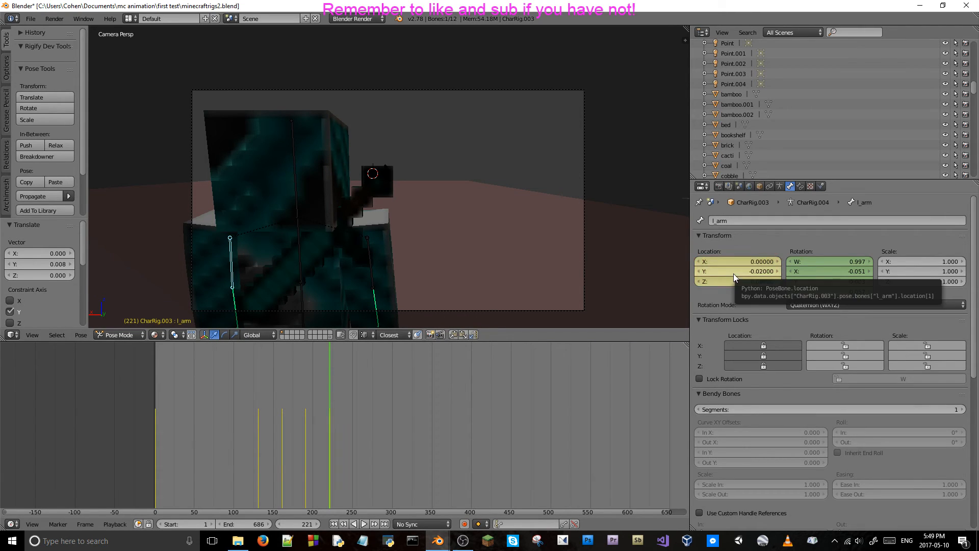
pyautogui.rightClick(370, 241)
pyautogui.press('i')
# Scrub back and forth around frame 221 to review the repeated breathing cycle.
pyautogui.press('Left')
pyautogui.press('Left')
pyautogui.press('Left')
pyautogui.press('Left')
pyautogui.press('Left')
pyautogui.press('Left')
pyautogui.press('Left')
pyautogui.press('Left')
pyautogui.press('Left')
pyautogui.press('Left')
pyautogui.press('Left')
pyautogui.press('Left')
pyautogui.press('Left')
pyautogui.press('Left')
pyautogui.press('Left')
pyautogui.press('Left')
pyautogui.press('Left')
pyautogui.press('Left')
pyautogui.press('Left')
pyautogui.press('Left')
pyautogui.press('Right')
pyautogui.press('Right')
pyautogui.press('Right')
pyautogui.press('Right')
pyautogui.press('Right')
pyautogui.press('Right')
pyautogui.press('Right')
pyautogui.press('Right')
pyautogui.press('Right')
pyautogui.press('Right')
pyautogui.press('Right')
pyautogui.press('Right')
pyautogui.press('Right')
pyautogui.press('Right')
pyautogui.press('Right')
pyautogui.press('Right')
pyautogui.press('Right')
pyautogui.press('Right')
pyautogui.press('Right')
pyautogui.press('Right')
pyautogui.press('Right')
pyautogui.press('Right')
pyautogui.press('Right')
pyautogui.press('Right')
pyautogui.press('Right')
# Advance 30 frames to frame 251, set the r_arm bone's Y location to 0 and keyframe its location.
pyautogui.click(299, 523)
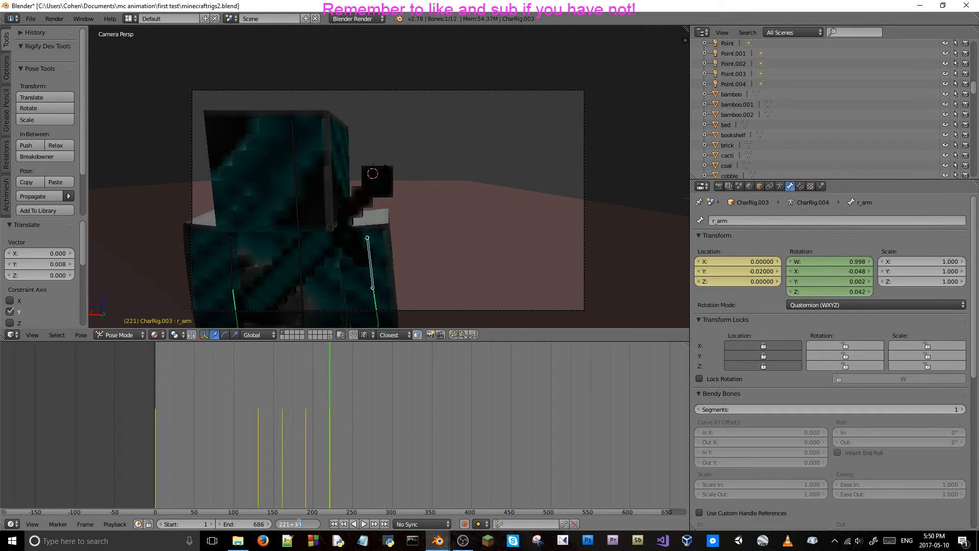
pyautogui.write('+30')
pyautogui.press('Return')
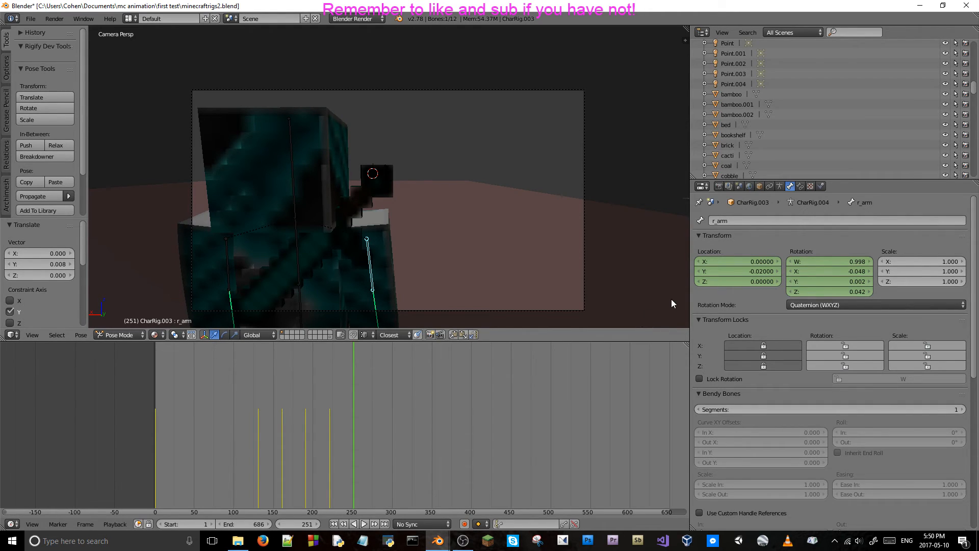
pyautogui.click(746, 271)
pyautogui.press('BackSpace')
pyautogui.write('0')
pyautogui.press('Return')
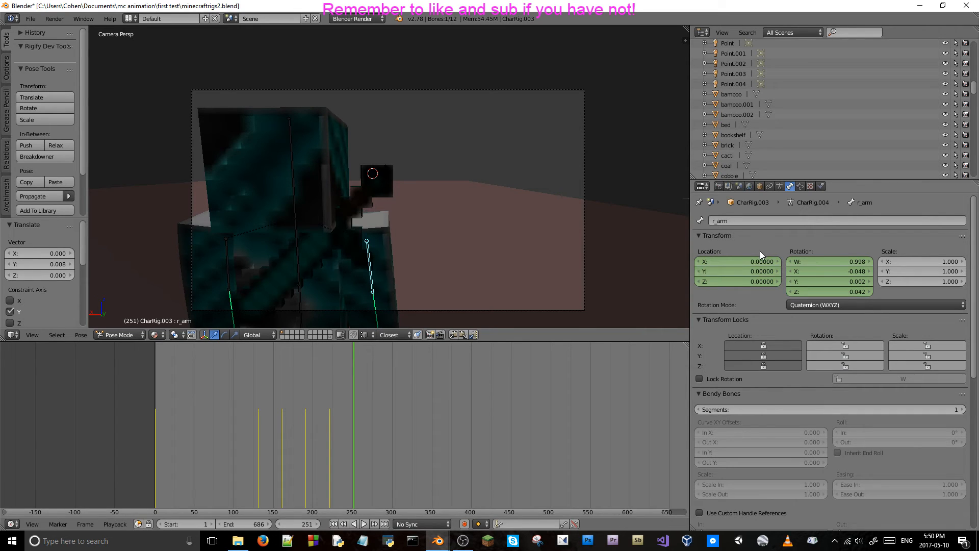
pyautogui.press('i')
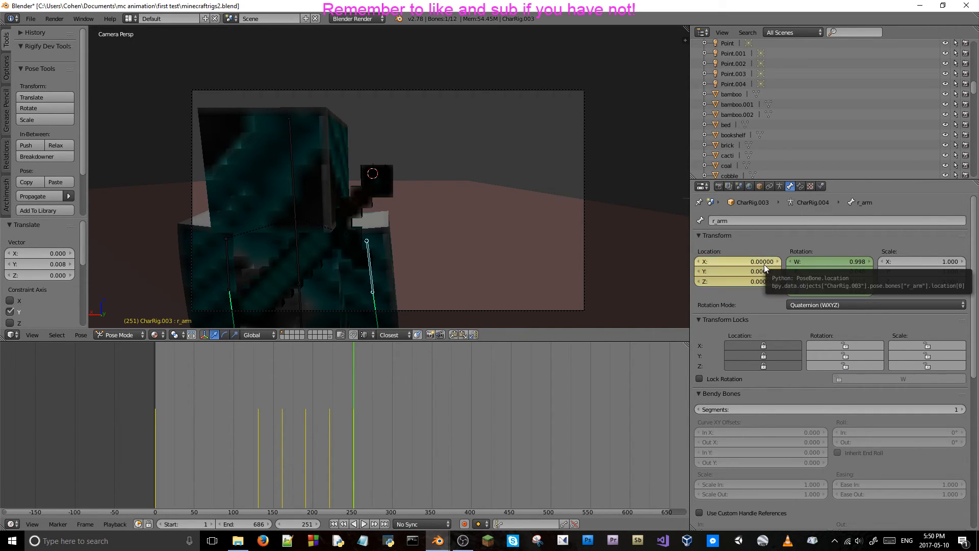
# Set the l_arm bone's Y location to 0 and keyframe its location at frame 251.
pyautogui.rightClick(228, 259)
pyautogui.click(760, 272)
pyautogui.press('BackSpace')
pyautogui.write('0')
pyautogui.press('Return')
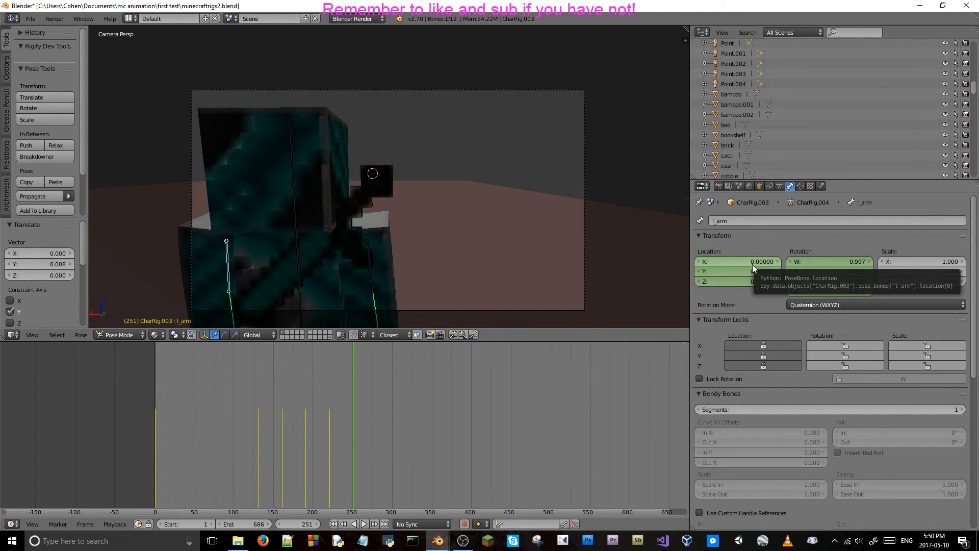
pyautogui.press('i')
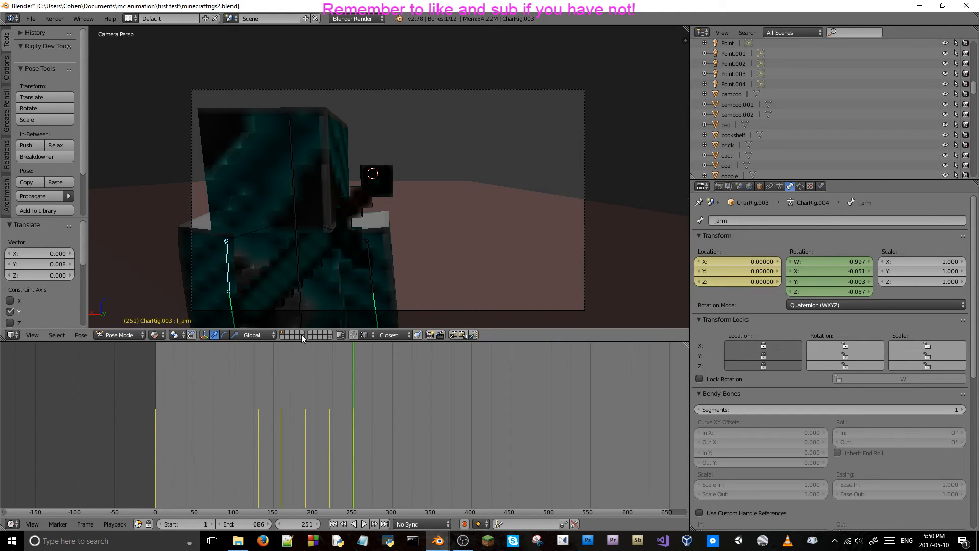
# Set the body bone's X rotation to 0 and keyframe its rotation at frame 251.
pyautogui.rightClick(297, 238)
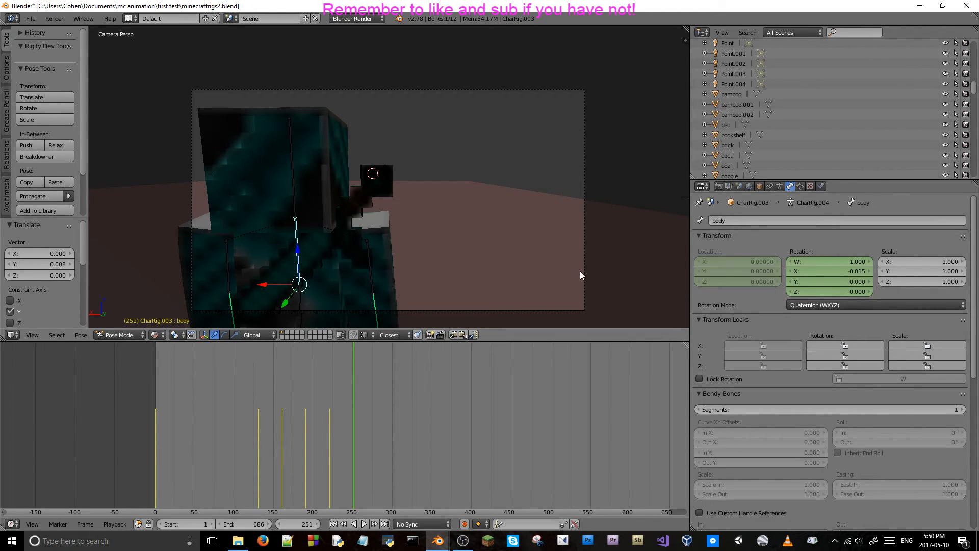
pyautogui.click(830, 271)
pyautogui.write('0')
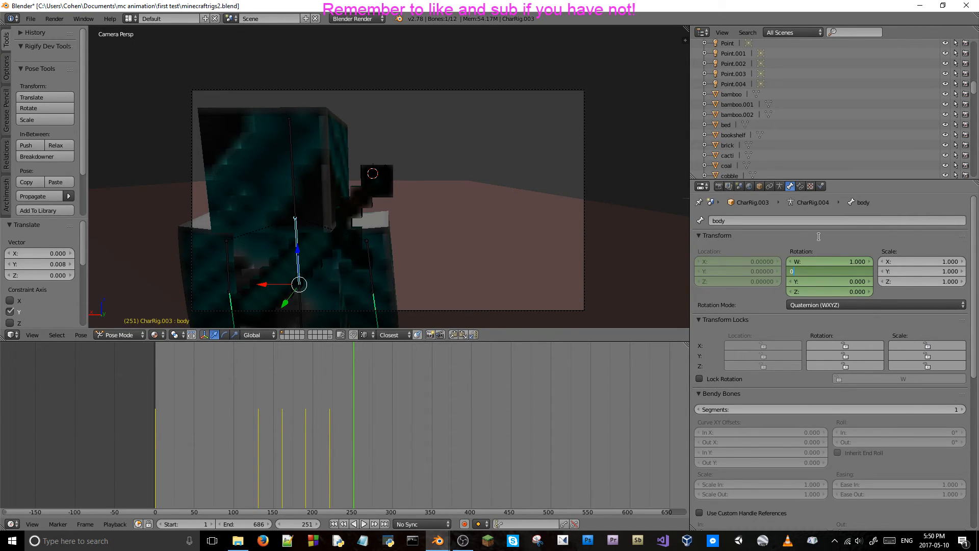
pyautogui.press('Return')
pyautogui.press('i')
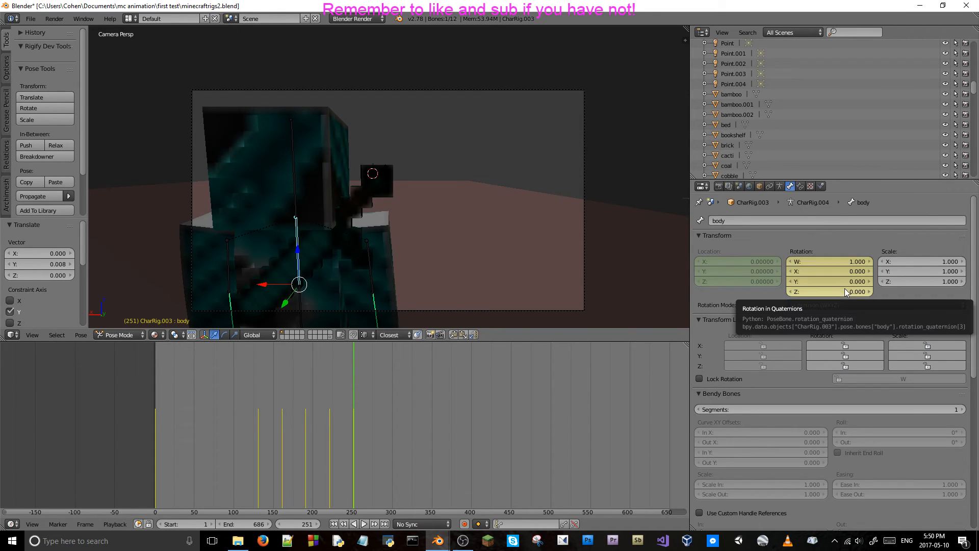
# Check the frame 251 keyframes on both arm bones and the body bone.
pyautogui.rightClick(226, 265)
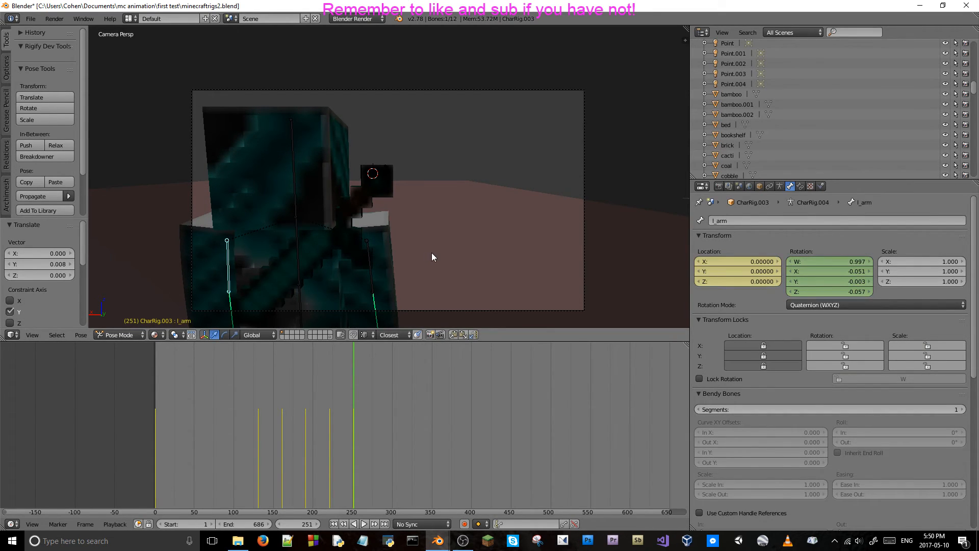
pyautogui.rightClick(369, 254)
pyautogui.rightClick(298, 247)
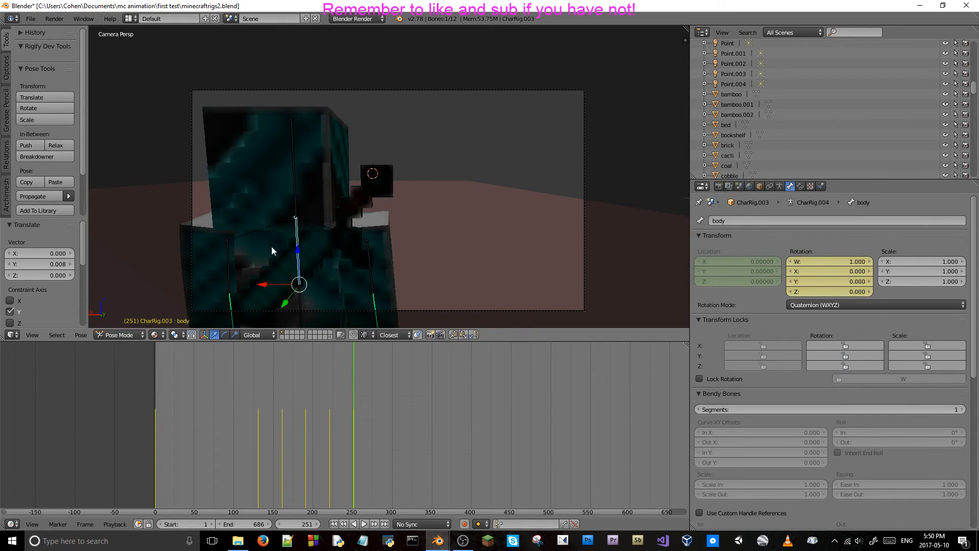
pyautogui.rightClick(227, 250)
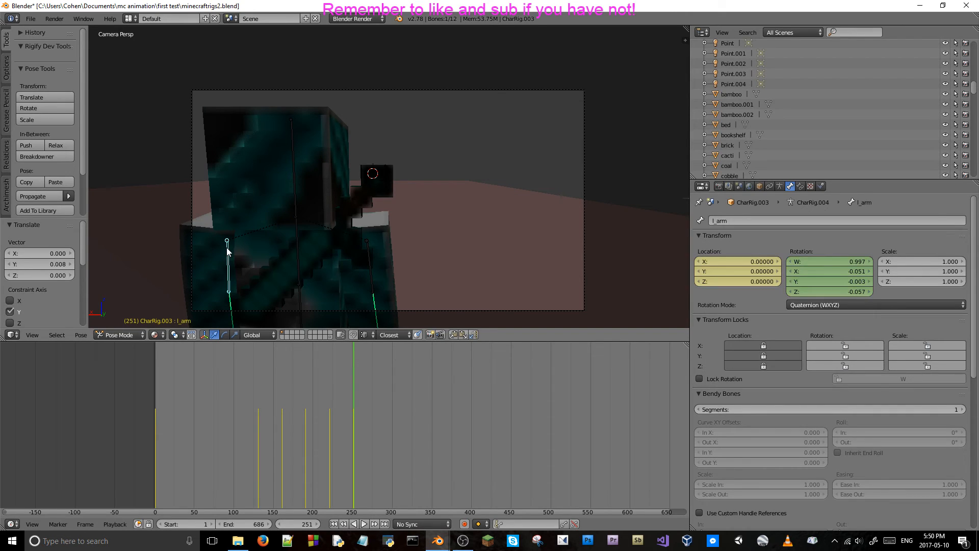
pyautogui.rightClick(298, 251)
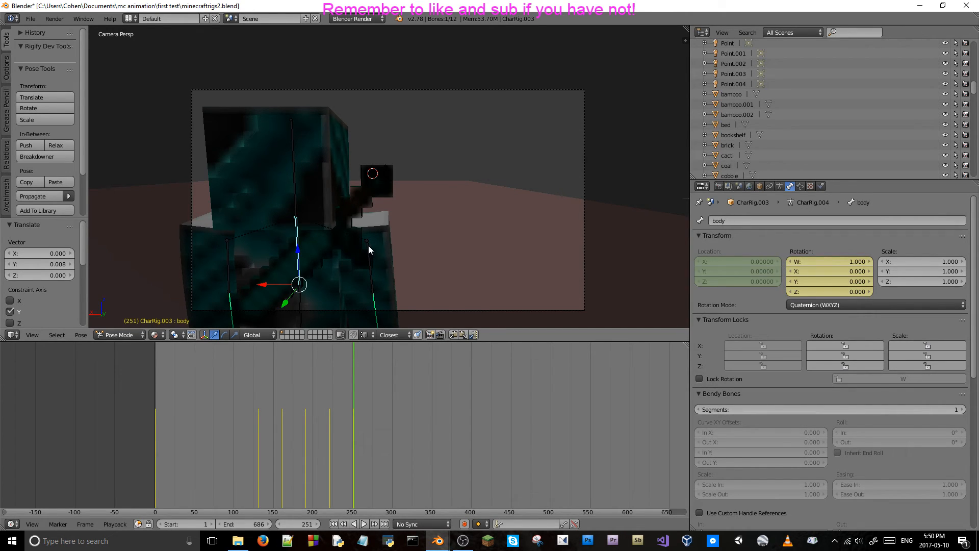
pyautogui.rightClick(368, 249)
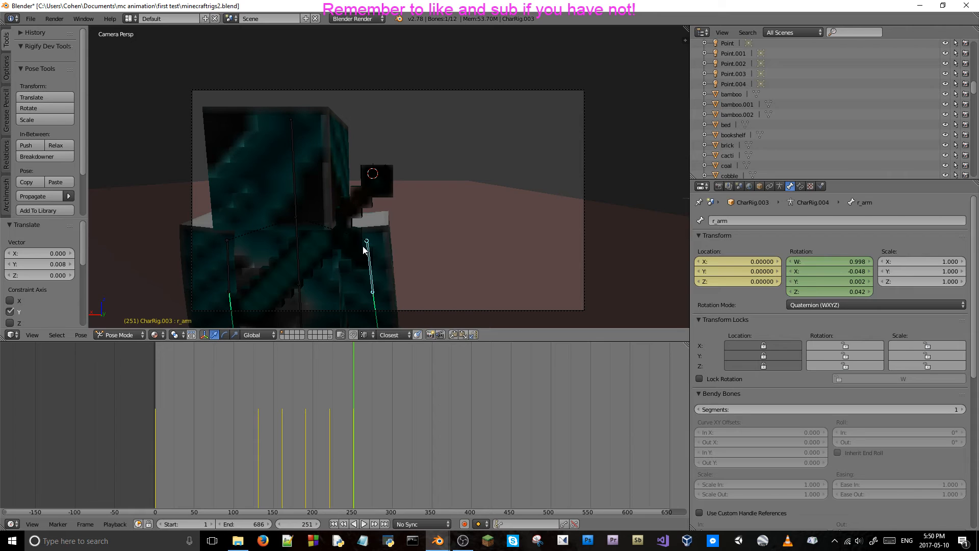
# Scrub back and forth through the frames before 251 to review the extended breathing cycle.
pyautogui.press('Left')
pyautogui.press('Left')
pyautogui.press('Left')
pyautogui.press('Left')
pyautogui.press('Left')
pyautogui.press('Left')
pyautogui.press('Left')
pyautogui.press('Left')
pyautogui.press('Left')
pyautogui.press('Left')
pyautogui.press('Left')
pyautogui.press('Left')
pyautogui.press('Left')
pyautogui.press('Left')
pyautogui.press('Left')
pyautogui.press('Left')
pyautogui.press('Left')
pyautogui.press('Left')
pyautogui.press('Left')
pyautogui.press('Left')
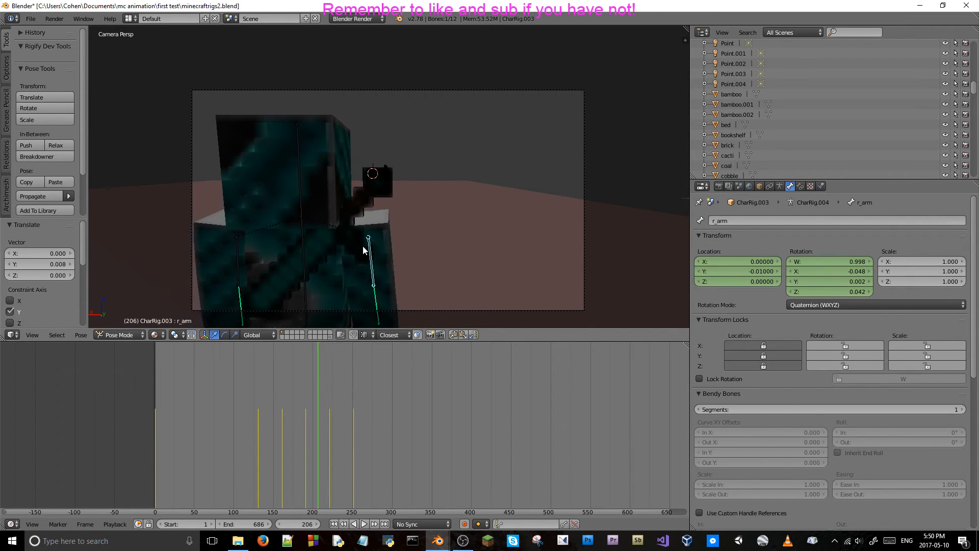
pyautogui.press('Left')
pyautogui.press('Left')
pyautogui.press('Left')
pyautogui.press('Left')
pyautogui.press('Left')
pyautogui.press('Left')
pyautogui.press('Left')
pyautogui.press('Left')
pyautogui.press('Left')
pyautogui.press('Left')
pyautogui.press('Left')
pyautogui.press('Left')
pyautogui.press('Right')
pyautogui.press('Right')
pyautogui.press('Right')
pyautogui.press('Right')
pyautogui.press('Right')
pyautogui.press('Right')
pyautogui.press('Right')
pyautogui.press('Right')
pyautogui.press('Right')
pyautogui.press('Right')
pyautogui.press('Right')
pyautogui.press('Right')
pyautogui.press('Right')
pyautogui.press('Right')
pyautogui.press('Right')
pyautogui.press('Right')
pyautogui.press('Right')
pyautogui.press('Right')
pyautogui.press('Right')
pyautogui.press('Right')
pyautogui.press('Right')
pyautogui.press('Right')
pyautogui.press('Right')
pyautogui.press('Right')
pyautogui.press('Right')
pyautogui.press('Right')
pyautogui.press('Right')
pyautogui.press('Right')
pyautogui.press('Right')
pyautogui.press('Right')
pyautogui.press('Right')
pyautogui.press('Right')
pyautogui.press('Right')
pyautogui.press('Right')
pyautogui.press('Right')
pyautogui.press('Right')
pyautogui.press('Right')
pyautogui.press('Right')
pyautogui.press('Right')
pyautogui.press('Right')
pyautogui.press('Right')
pyautogui.press('Right')
pyautogui.press('Right')
pyautogui.press('Right')
pyautogui.press('Right')
pyautogui.press('Right')
pyautogui.press('Right')
pyautogui.press('Right')
pyautogui.press('Right')
pyautogui.press('Right')
pyautogui.press('Right')
pyautogui.press('Right')
pyautogui.press('Right')
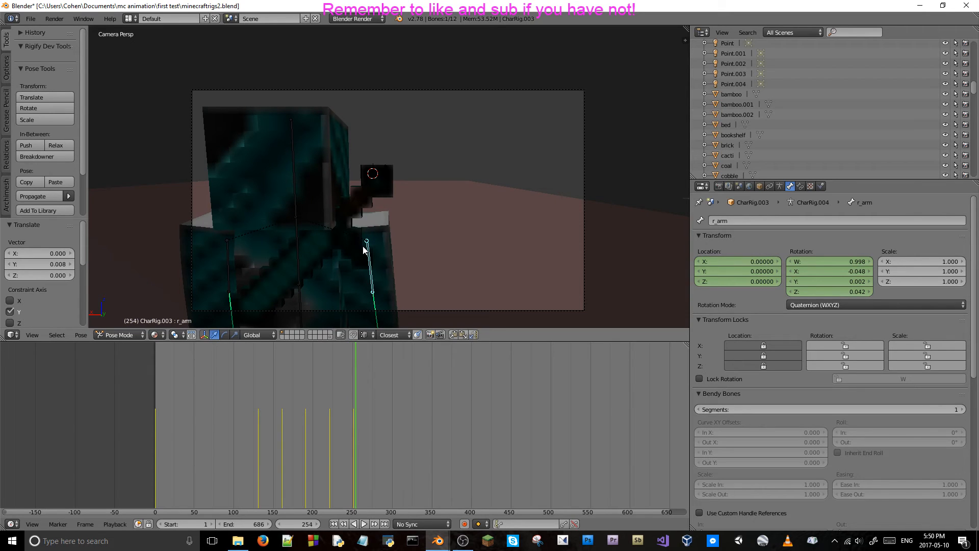
pyautogui.press('Left')
pyautogui.press('Left')
pyautogui.press('Left')
pyautogui.press('Left')
pyautogui.press('Left')
pyautogui.press('Left')
pyautogui.press('Left')
pyautogui.press('Left')
pyautogui.press('Left')
pyautogui.press('Left')
pyautogui.press('Left')
pyautogui.press('Left')
pyautogui.press('Left')
pyautogui.press('Left')
pyautogui.press('Left')
pyautogui.press('Left')
pyautogui.press('Left')
pyautogui.press('Left')
pyautogui.press('Left')
pyautogui.press('Left')
pyautogui.press('Right')
pyautogui.press('Right')
pyautogui.press('Right')
pyautogui.press('Right')
pyautogui.press('Right')
pyautogui.press('Right')
pyautogui.press('Right')
pyautogui.press('Right')
pyautogui.press('Right')
pyautogui.press('Right')
pyautogui.press('Right')
pyautogui.press('Right')
pyautogui.press('Right')
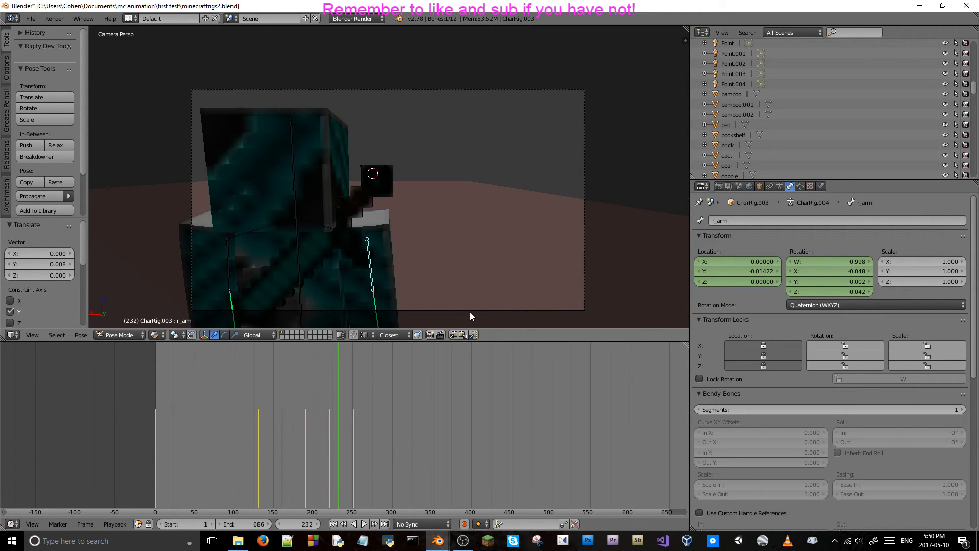
# Select the camera and move to its keyframe at frame 240.
pyautogui.rightClick(469, 312)
pyautogui.press('Right')
pyautogui.press('Right')
pyautogui.press('Right')
pyautogui.press('Right')
pyautogui.press('Right')
pyautogui.press('Right')
pyautogui.press('Right')
pyautogui.press('Right')
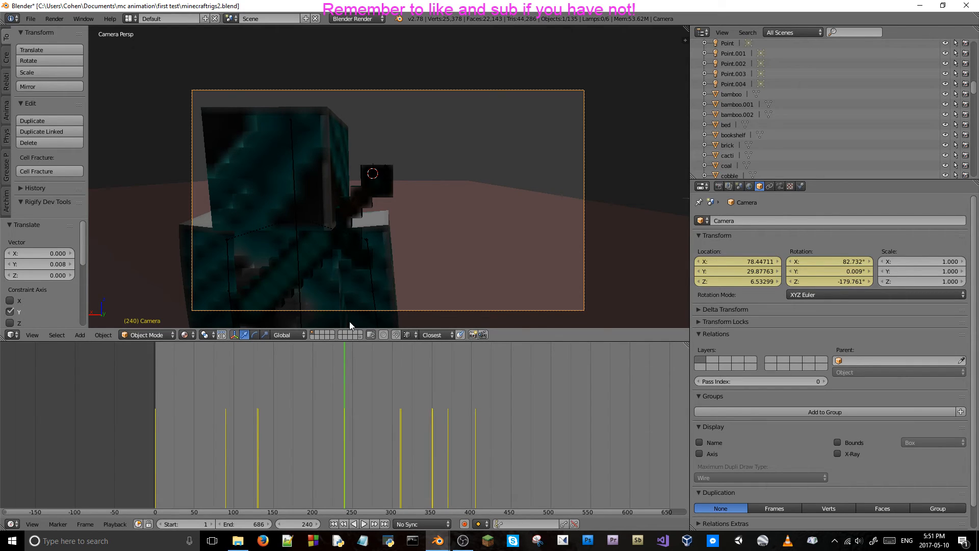
# Search Windows for minecraft, view the Minecraft: Windows 10 Edition page in the Store and close it.
pyautogui.click(128, 541)
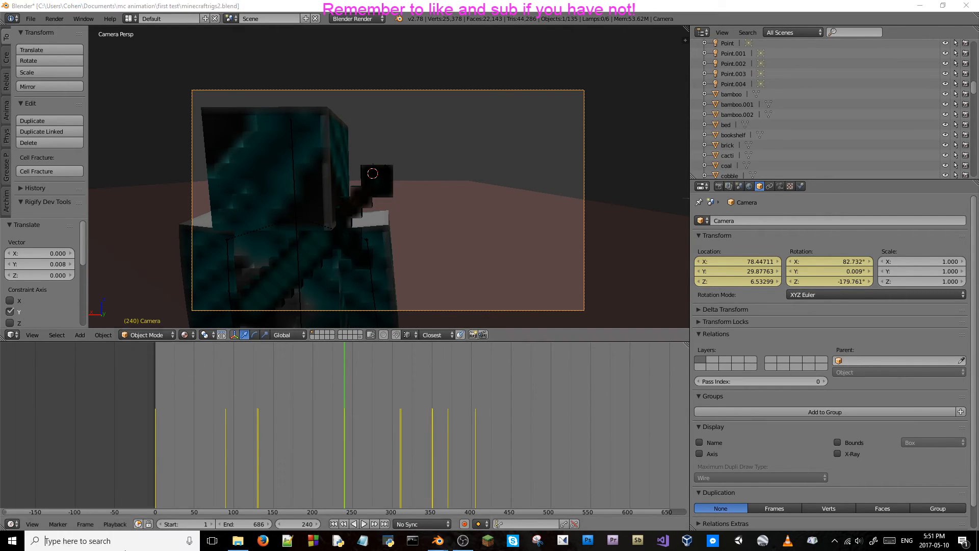
pyautogui.write('minecraft')
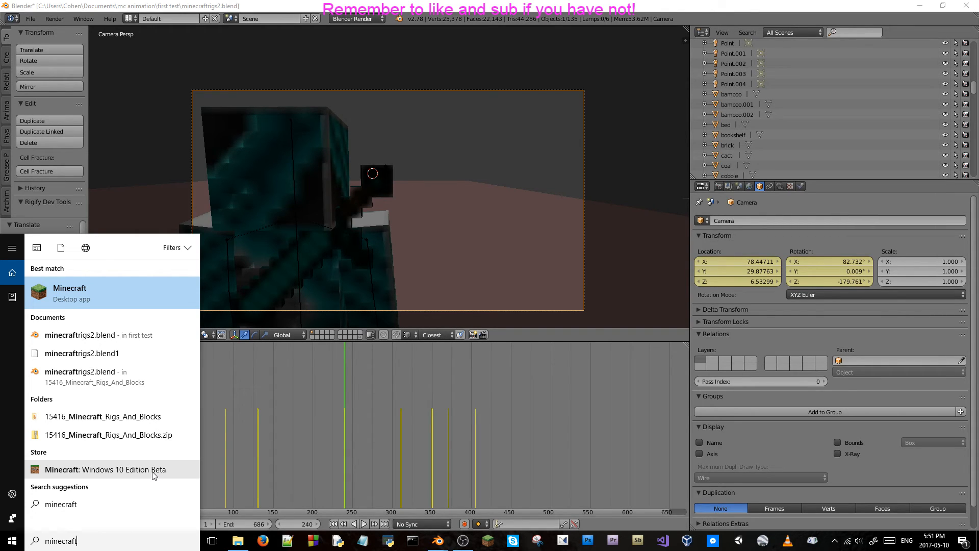
pyautogui.click(88, 469)
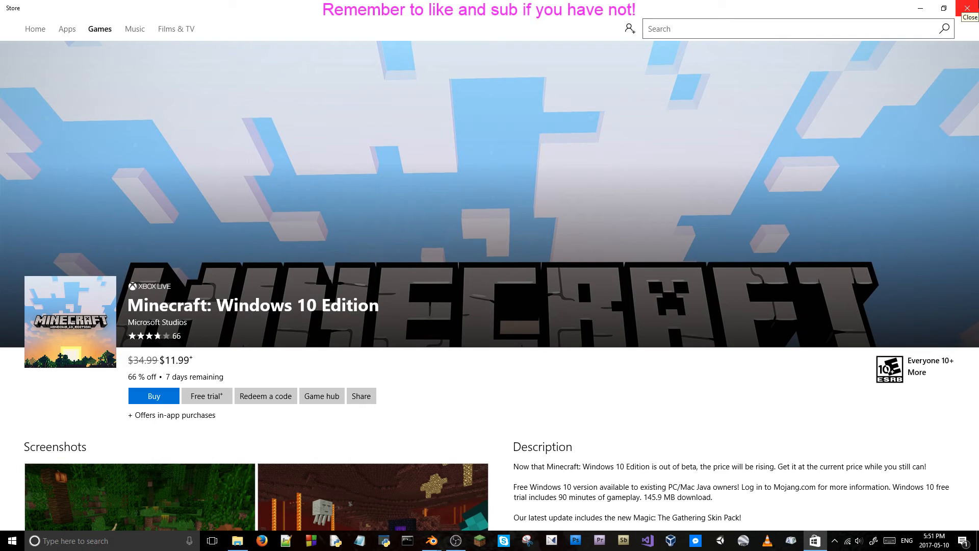
pyautogui.click(966, 8)
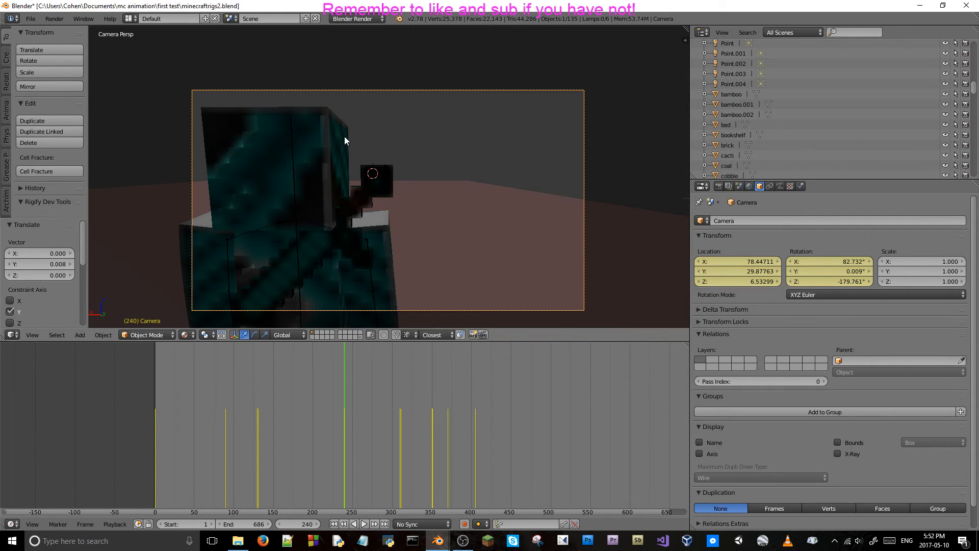
# Save the blend file over the existing minecraftrigs2.blend.
pyautogui.hotkey('ctrl', 's')
pyautogui.hotkey('ctrl', 's')
pyautogui.click(405, 185)
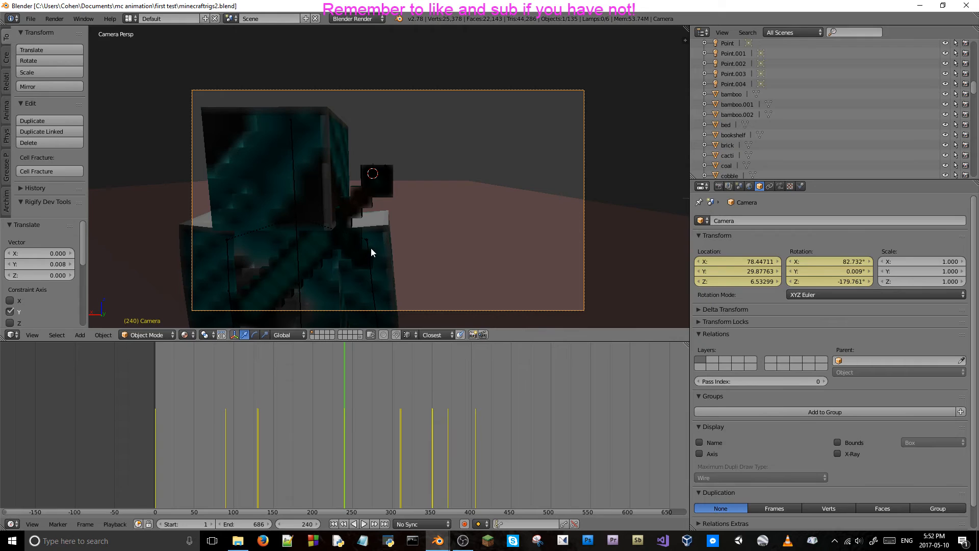
# Scrub back and forth around frames 208 to 218 to review the motion through the camera.
pyautogui.press('Left')
pyautogui.press('Left')
pyautogui.press('Left')
pyautogui.press('Left')
pyautogui.press('Left')
pyautogui.press('Left')
pyautogui.press('Left')
pyautogui.press('Left')
pyautogui.press('Left')
pyautogui.press('Left')
pyautogui.press('Left')
pyautogui.press('Left')
pyautogui.press('Left')
pyautogui.press('Left')
pyautogui.press('Left')
pyautogui.press('Left')
pyautogui.press('Left')
pyautogui.press('Left')
pyautogui.press('Left')
pyautogui.press('Left')
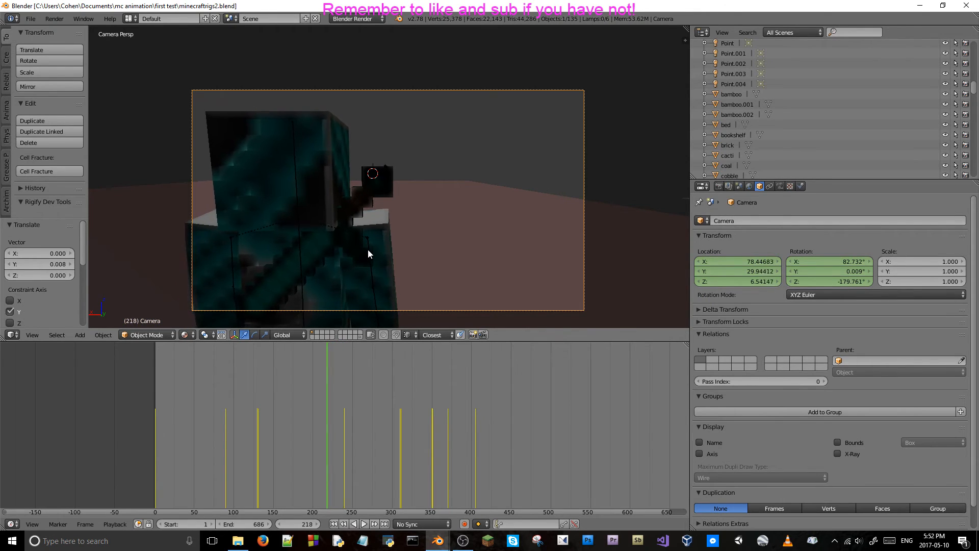
pyautogui.press('Right')
pyautogui.press('Right')
pyautogui.press('Right')
pyautogui.press('Right')
pyautogui.press('Right')
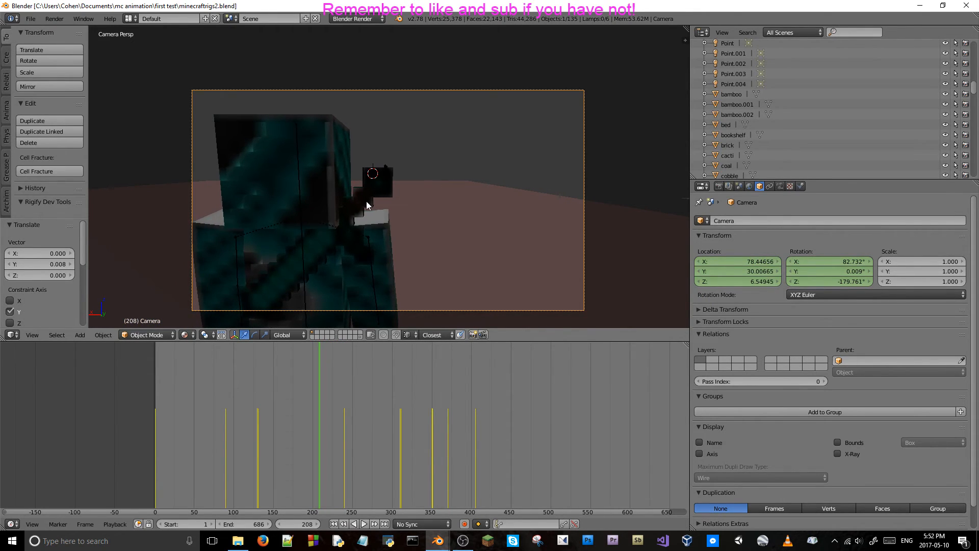
# Select the character's body bone and scrub forward to its keyframe at frame 251.
pyautogui.rightClick(302, 234)
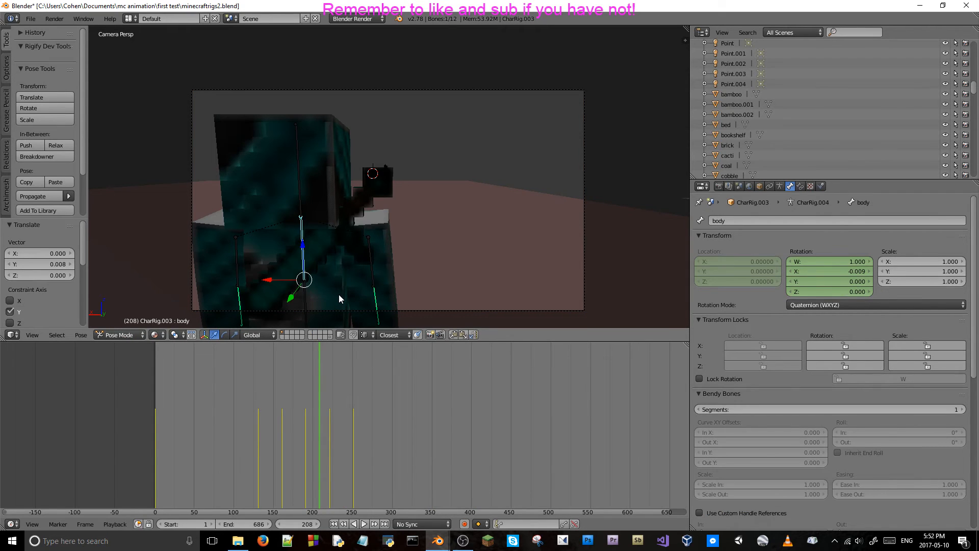
pyautogui.press('Right')
pyautogui.press('Right')
pyautogui.press('Right')
pyautogui.press('Right')
pyautogui.press('Right')
pyautogui.press('Right')
pyautogui.press('Right')
pyautogui.press('Right')
pyautogui.press('Right')
pyautogui.press('Right')
pyautogui.press('Right')
pyautogui.press('Right')
pyautogui.press('Right')
pyautogui.press('Right')
pyautogui.press('Right')
pyautogui.press('Right')
pyautogui.press('Right')
pyautogui.press('Right')
pyautogui.press('Right')
pyautogui.press('Right')
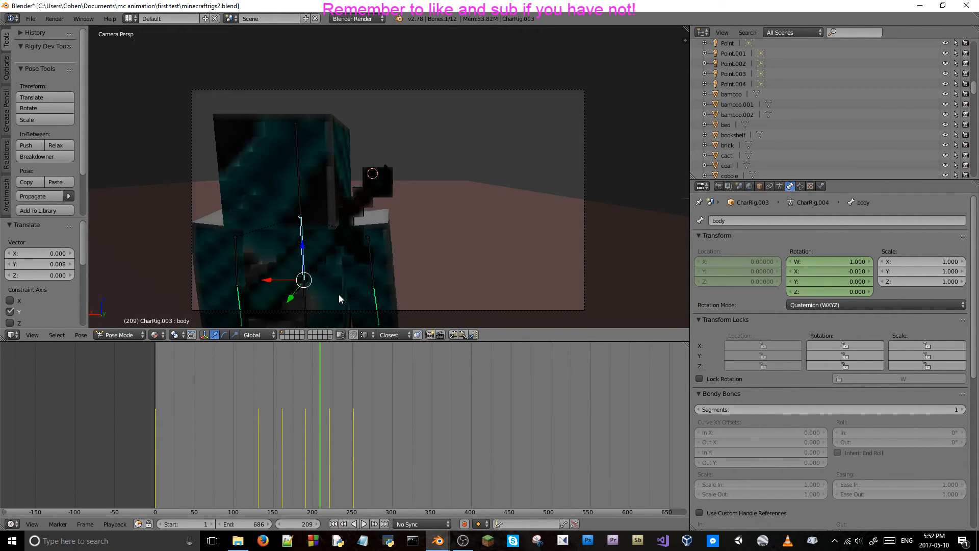
pyautogui.press('Right')
pyautogui.press('Right')
pyautogui.press('Right')
pyautogui.press('Right')
pyautogui.press('Right')
pyautogui.press('Right')
pyautogui.press('Right')
pyautogui.press('Right')
pyautogui.press('Right')
pyautogui.press('Right')
pyautogui.press('Right')
pyautogui.press('Right')
pyautogui.press('Right')
pyautogui.press('Right')
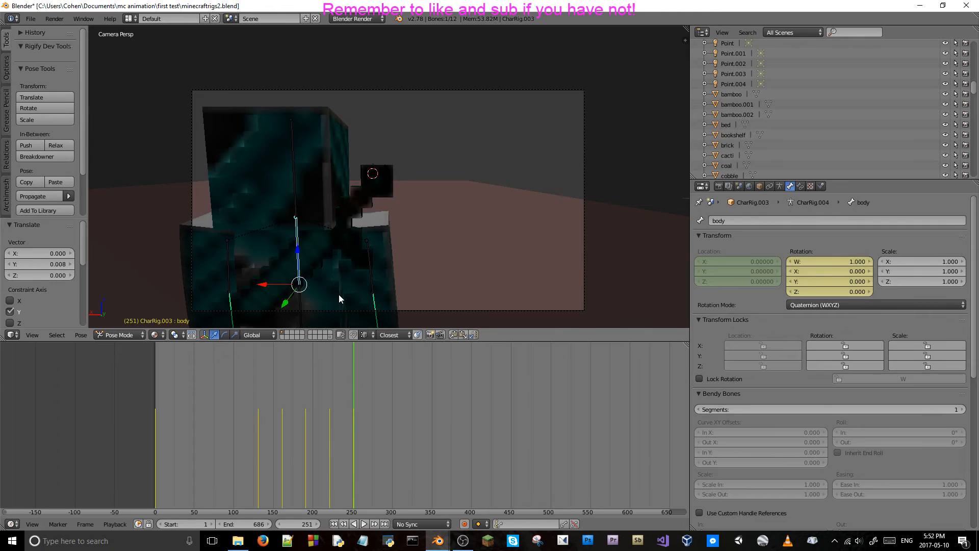
pyautogui.press('Left')
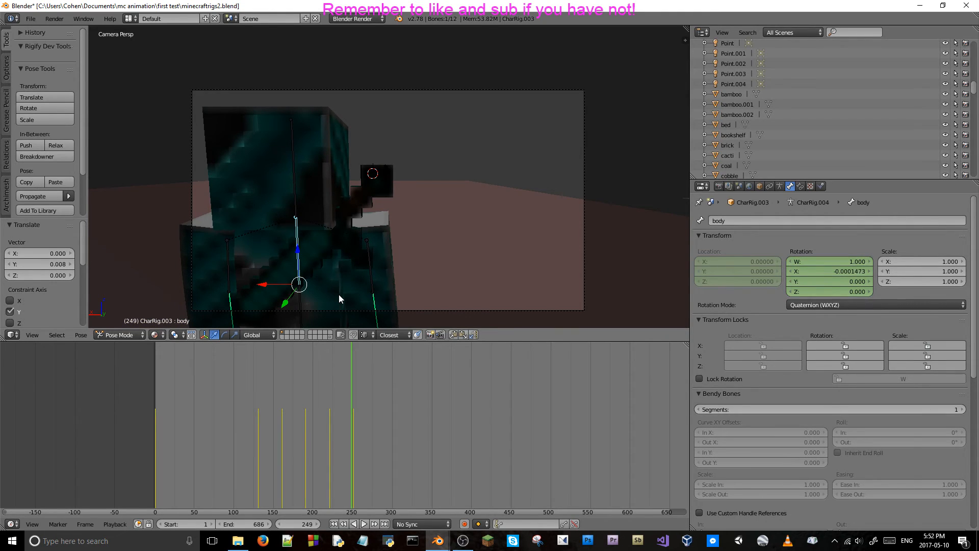
pyautogui.press('Right')
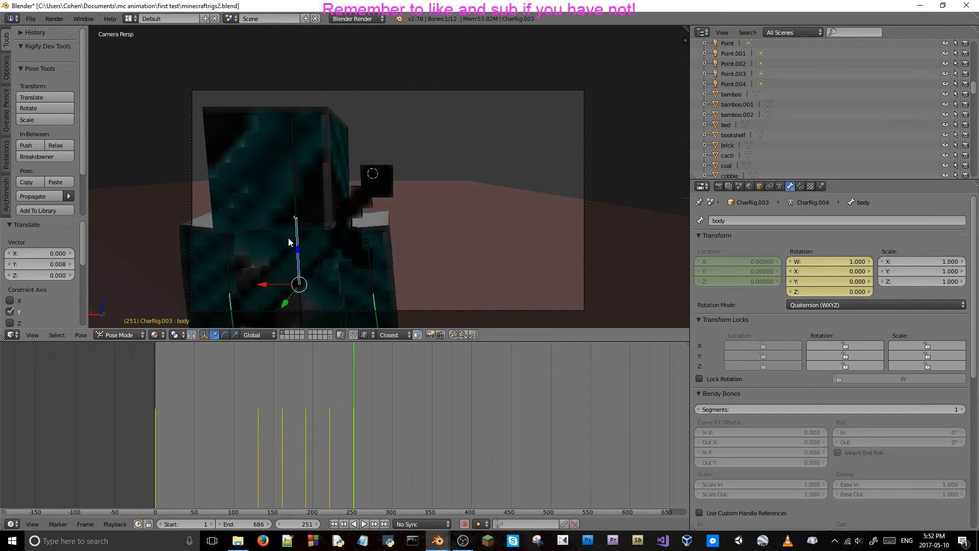
# Try an X rotation of -0.015 on the body bone without keyframing it, stepping away from frame 251 and back to check it.
pyautogui.click(839, 271)
pyautogui.press('BackSpace')
pyautogui.write('-.016')
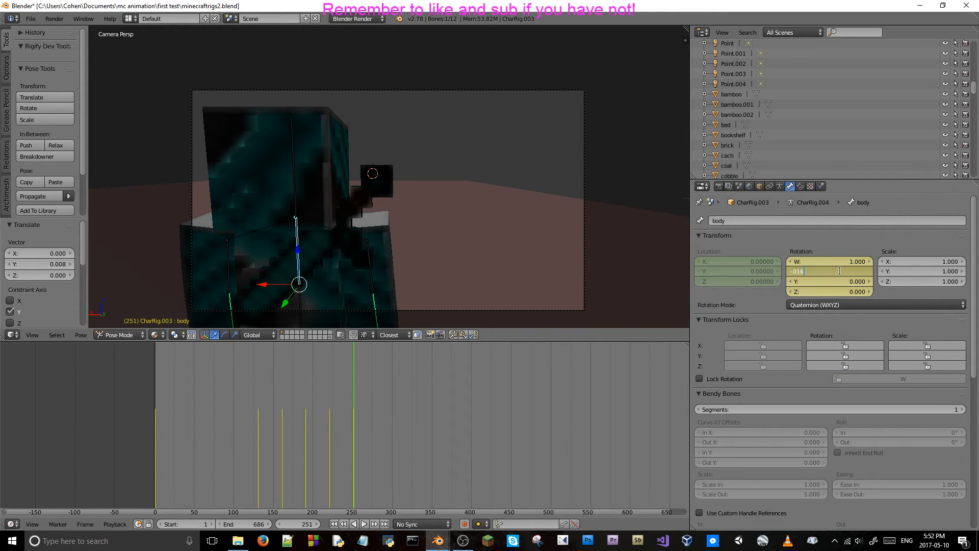
pyautogui.press('BackSpace')
pyautogui.write('5')
pyautogui.press('Return')
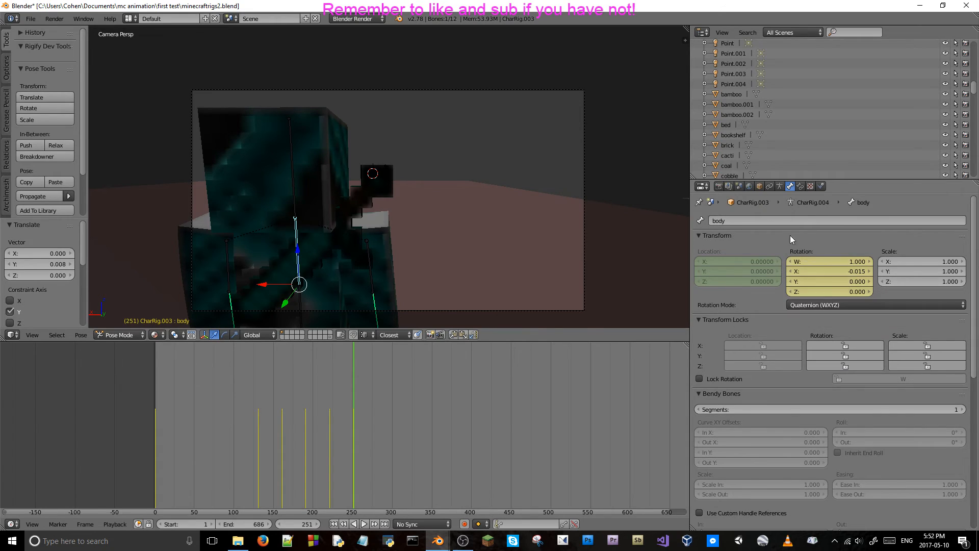
pyautogui.press('Left')
pyautogui.press('Right')
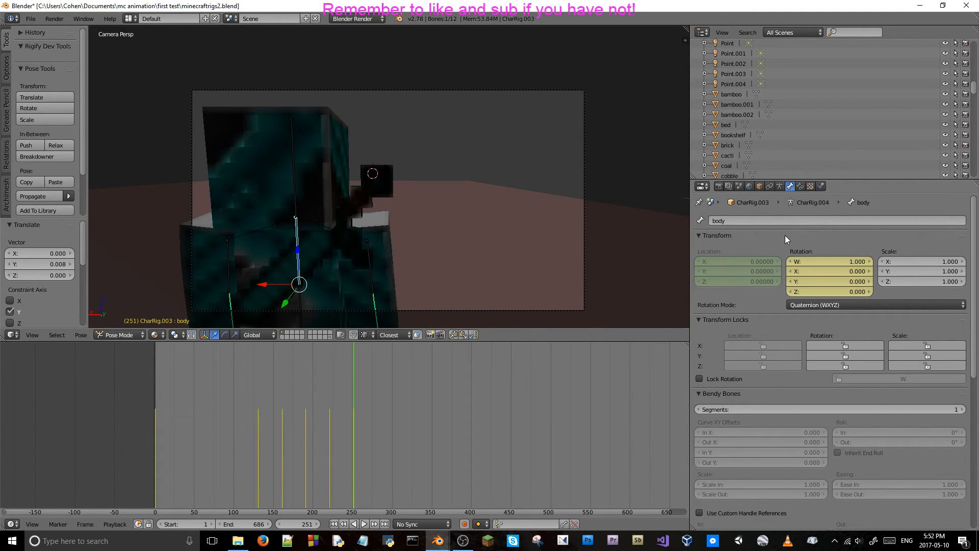
pyautogui.press('Left')
pyautogui.press('Left')
pyautogui.press('Left')
pyautogui.press('Left')
pyautogui.press('Left')
pyautogui.press('Left')
pyautogui.press('Left')
pyautogui.press('Left')
pyautogui.press('Left')
pyautogui.press('Left')
pyautogui.press('Left')
pyautogui.press('Left')
pyautogui.press('Left')
pyautogui.press('Left')
pyautogui.press('Left')
pyautogui.press('Left')
pyautogui.press('Left')
pyautogui.press('Left')
pyautogui.press('Left')
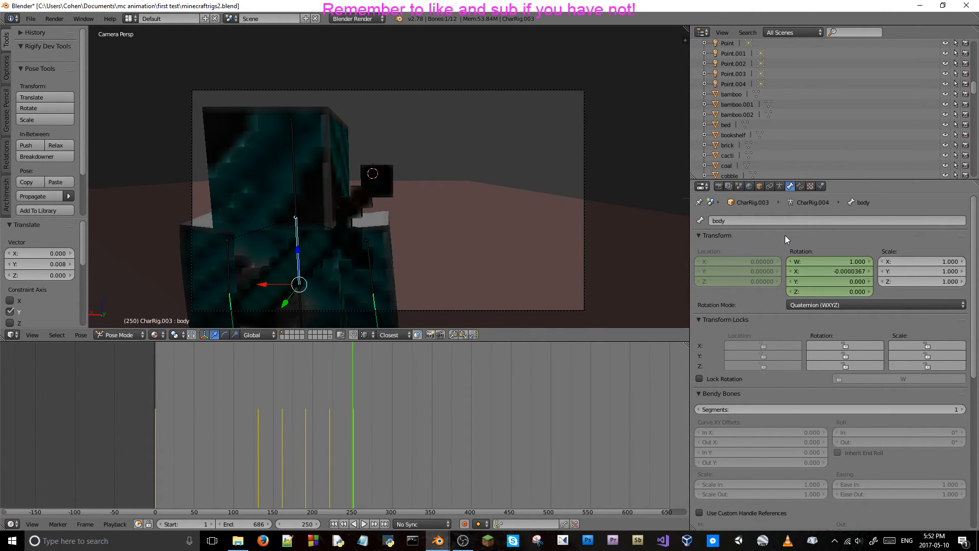
pyautogui.press('Right')
pyautogui.press('Right')
pyautogui.press('Right')
pyautogui.press('Right')
pyautogui.press('Right')
pyautogui.press('Right')
pyautogui.press('Right')
pyautogui.press('Right')
pyautogui.press('Right')
pyautogui.press('Right')
pyautogui.press('Right')
pyautogui.press('Right')
pyautogui.press('Right')
pyautogui.press('Right')
pyautogui.press('Right')
pyautogui.press('Right')
pyautogui.press('Right')
pyautogui.press('Right')
pyautogui.press('Right')
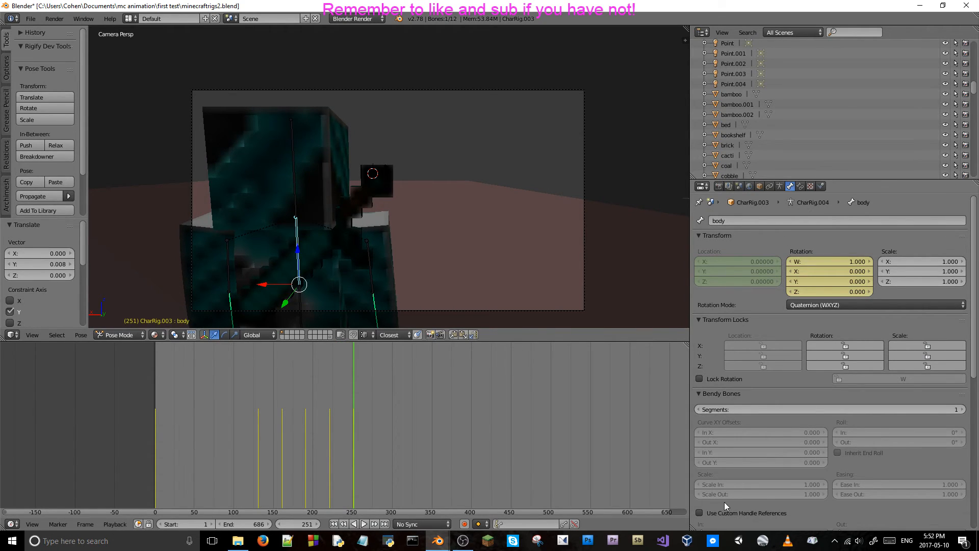
pyautogui.click(296, 523)
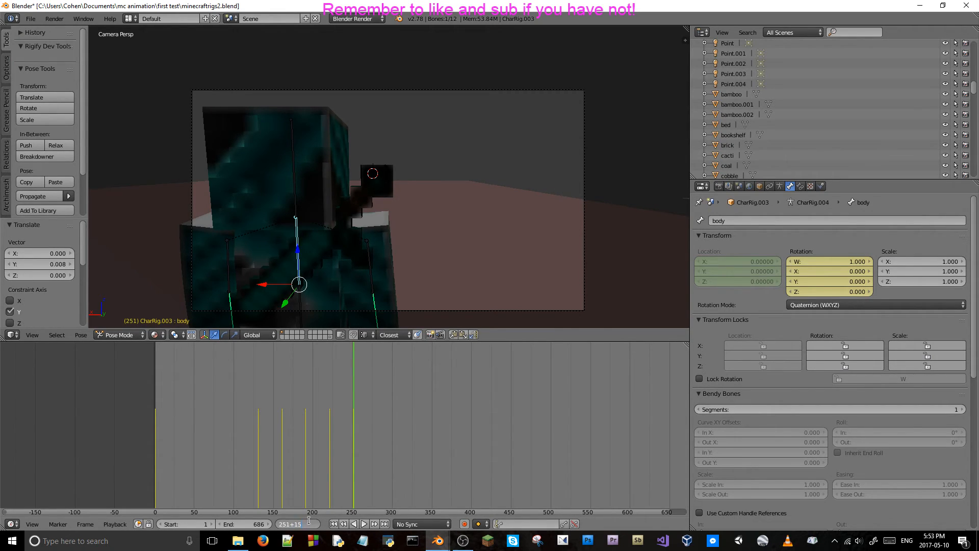
pyautogui.press('Return')
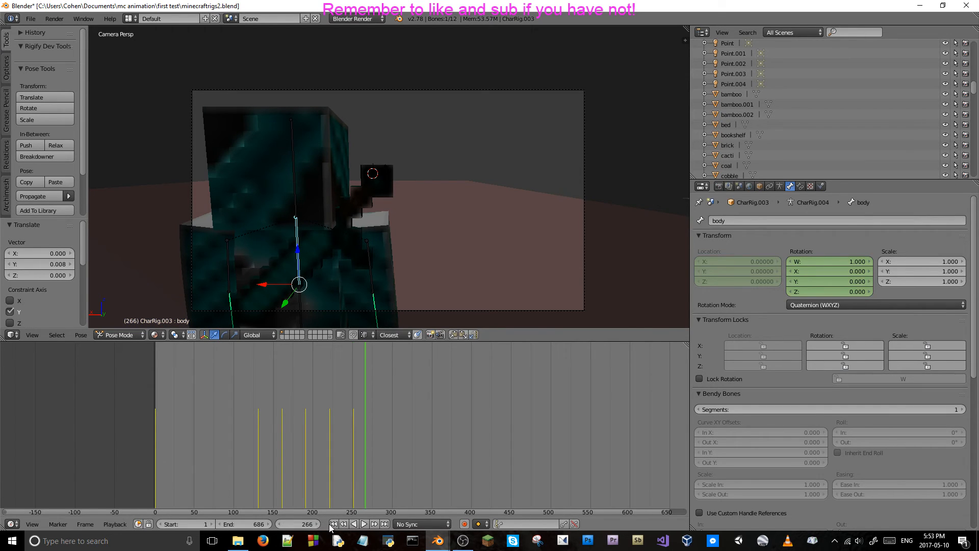
pyautogui.click(303, 524)
pyautogui.press('Return')
pyautogui.click(354, 447)
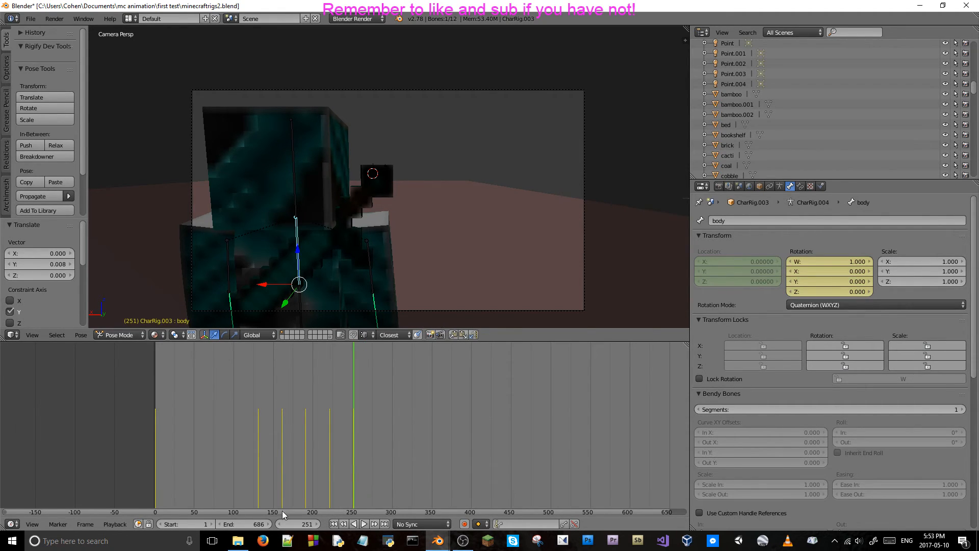
# Advance 30 frames to frame 281, set the body bone's X rotation to -0.015 and keyframe its rotation.
pyautogui.click(299, 521)
pyautogui.write('+30')
pyautogui.press('Return')
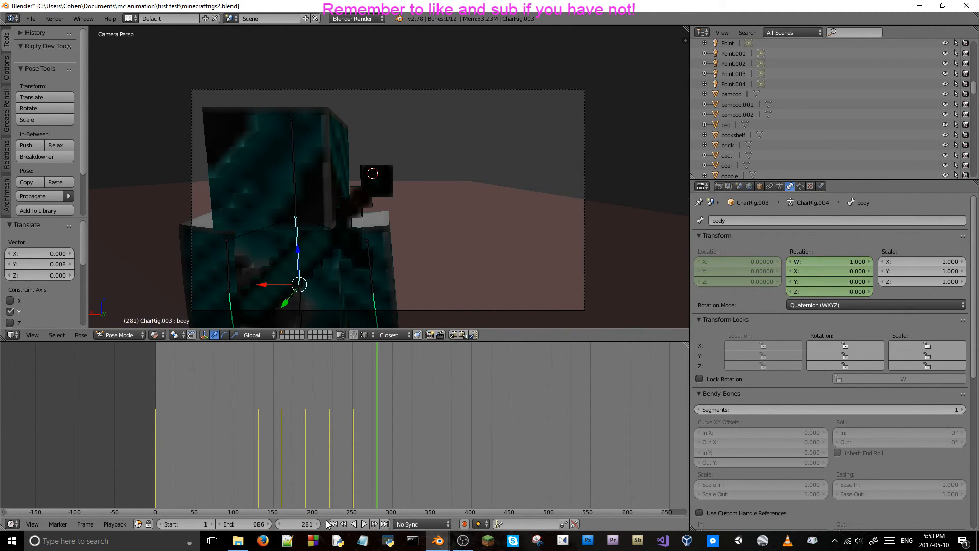
pyautogui.click(837, 270)
pyautogui.press('BackSpace')
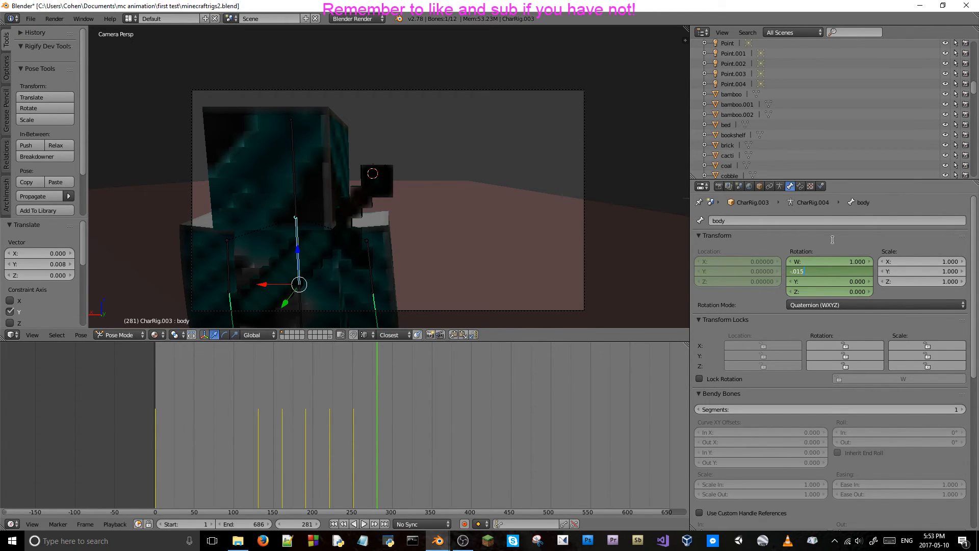
pyautogui.press('Return')
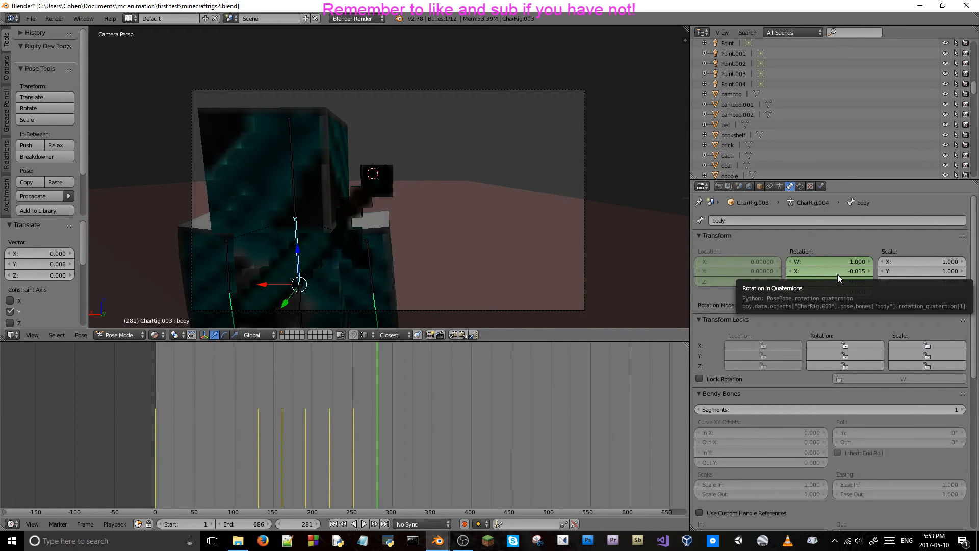
pyautogui.press('i')
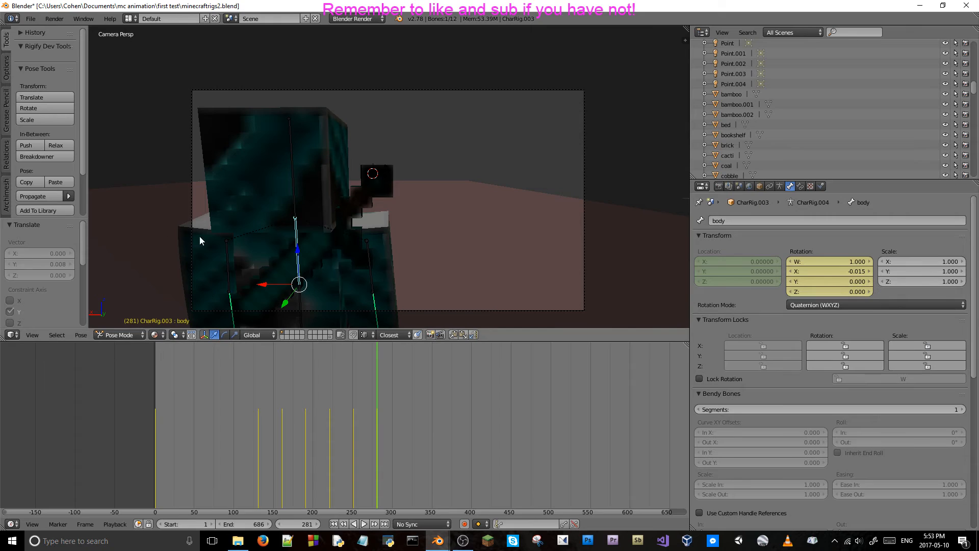
# Set the left arm bone's Y location to -0.02 and keyframe its location at frame 281.
pyautogui.rightClick(227, 256)
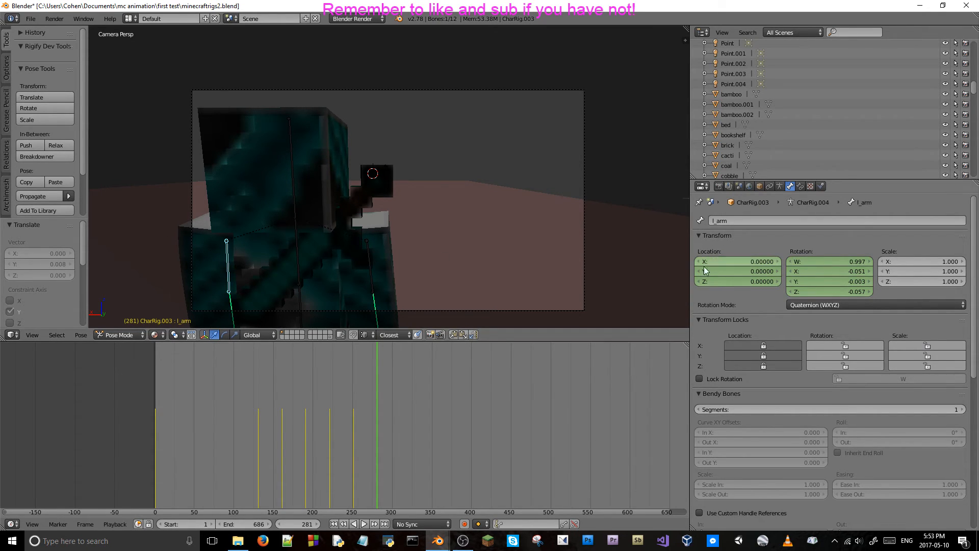
pyautogui.click(753, 271)
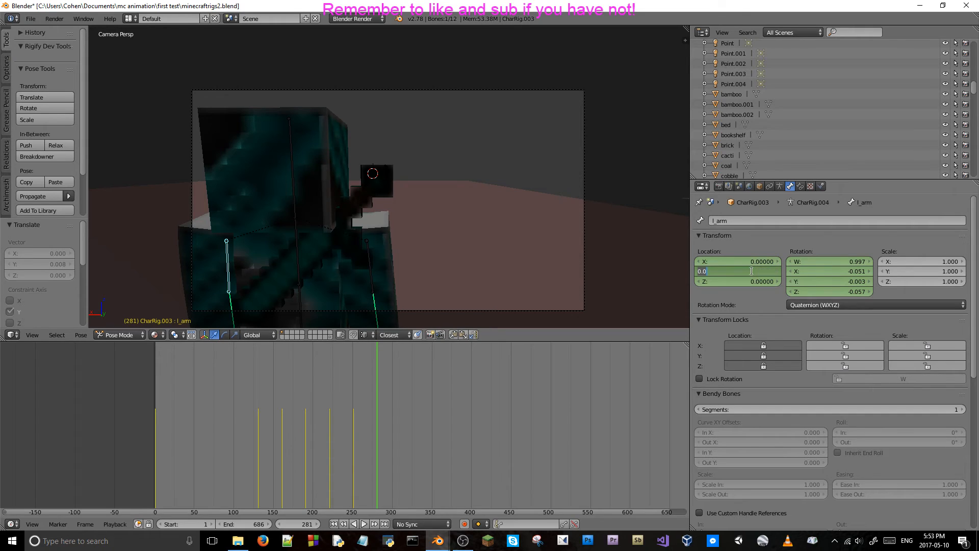
pyautogui.write('-0.02')
pyautogui.press('Return')
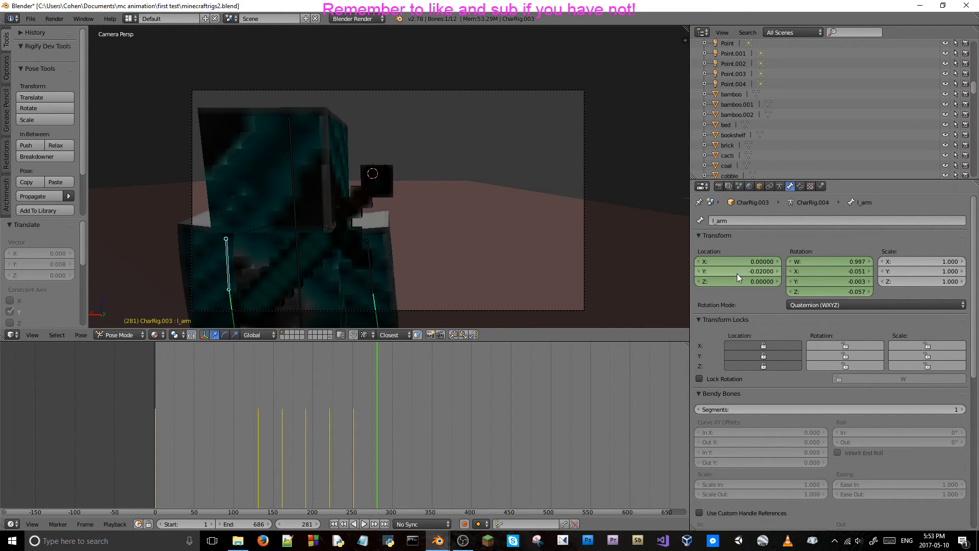
pyautogui.press('i')
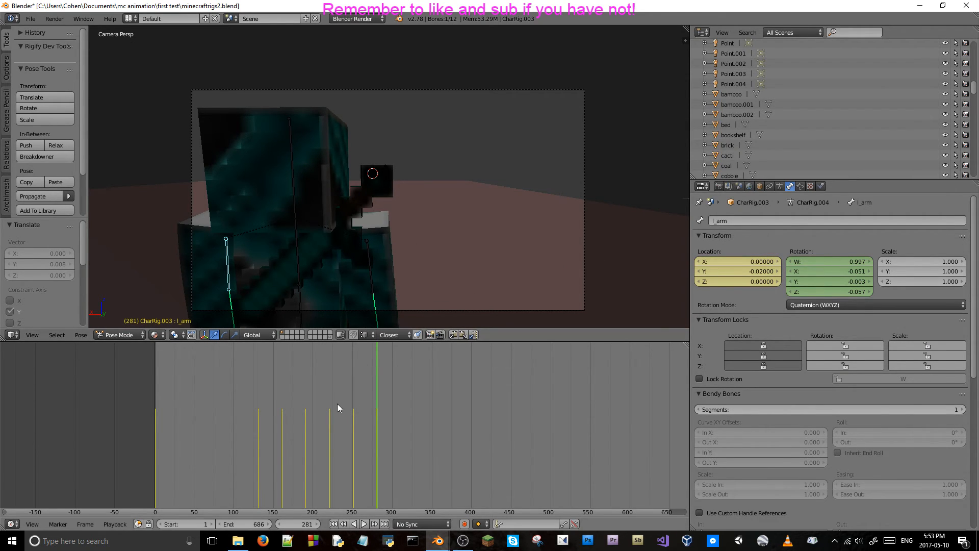
# Scrub back and forth between about frames 245 and 269 to review the body and left arm motion.
pyautogui.press('Left')
pyautogui.press('Left')
pyautogui.press('Left')
pyautogui.press('Left')
pyautogui.press('Left')
pyautogui.press('Left')
pyautogui.press('Left')
pyautogui.press('Left')
pyautogui.press('Left')
pyautogui.press('Left')
pyautogui.press('Left')
pyautogui.press('Left')
pyautogui.press('Left')
pyautogui.press('Left')
pyautogui.press('Left')
pyautogui.press('Left')
pyautogui.press('Left')
pyautogui.press('Left')
pyautogui.press('Left')
pyautogui.press('Left')
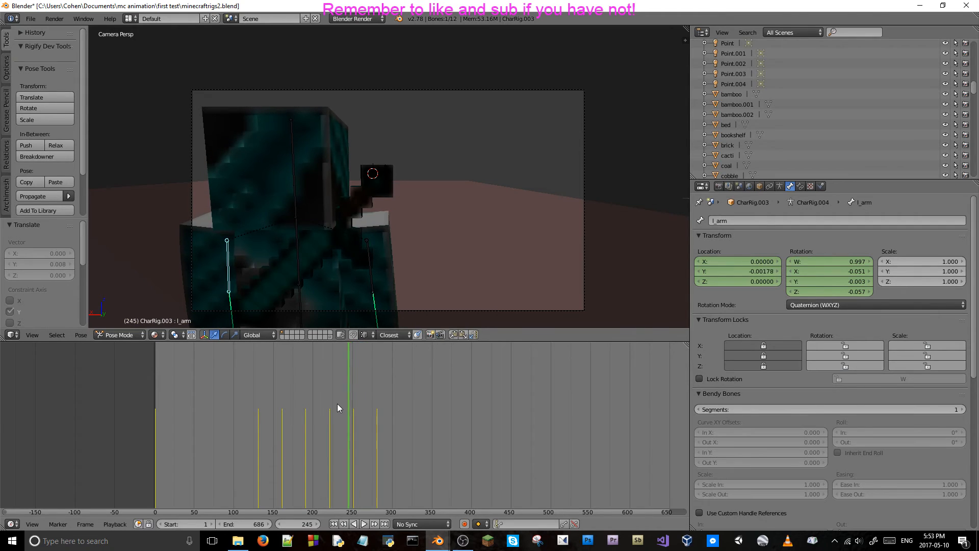
pyautogui.press('Right')
pyautogui.press('Right')
pyautogui.press('Right')
pyautogui.press('Right')
pyautogui.press('Right')
pyautogui.press('Right')
pyautogui.press('Right')
pyautogui.press('Right')
pyautogui.press('Right')
pyautogui.press('Right')
pyautogui.press('Right')
pyautogui.press('Right')
pyautogui.press('Right')
pyautogui.press('Right')
pyautogui.press('Right')
pyautogui.press('Right')
pyautogui.press('Right')
pyautogui.press('Right')
pyautogui.press('Right')
pyautogui.press('Right')
pyautogui.press('Right')
pyautogui.press('Right')
pyautogui.press('Right')
pyautogui.press('Right')
pyautogui.press('Right')
pyautogui.press('Right')
pyautogui.press('Left')
pyautogui.press('Left')
pyautogui.press('Left')
pyautogui.press('Left')
pyautogui.press('Left')
pyautogui.press('Left')
pyautogui.press('Left')
pyautogui.press('Left')
pyautogui.press('Left')
pyautogui.press('Left')
pyautogui.press('Left')
pyautogui.press('Left')
pyautogui.press('Left')
pyautogui.press('Left')
pyautogui.press('Left')
pyautogui.press('Left')
pyautogui.press('Left')
pyautogui.press('Left')
pyautogui.press('Left')
pyautogui.press('Left')
pyautogui.press('Left')
pyautogui.press('Left')
pyautogui.press('Left')
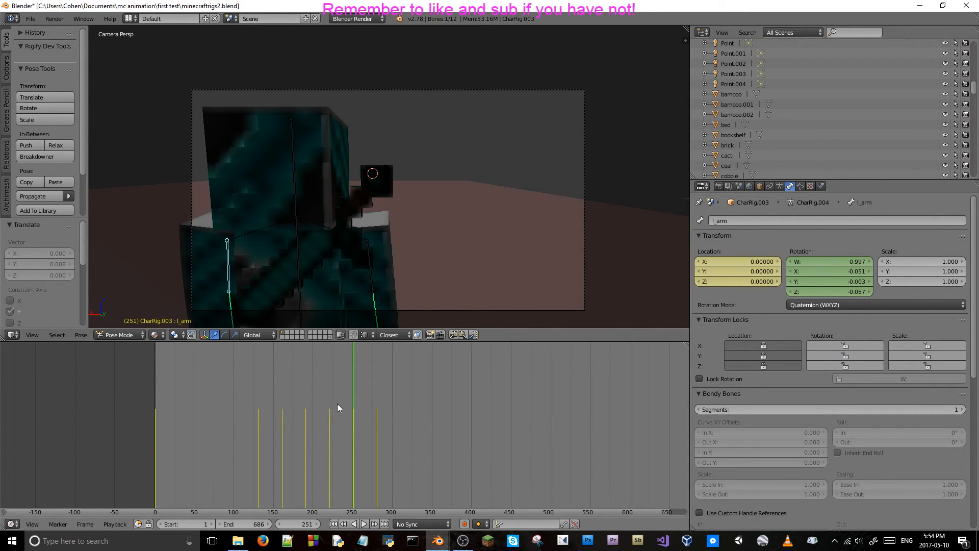
pyautogui.press('Right')
pyautogui.press('Right')
pyautogui.press('Right')
pyautogui.press('Right')
pyautogui.press('Right')
pyautogui.press('Right')
pyautogui.press('Right')
pyautogui.press('Right')
pyautogui.press('Right')
pyautogui.press('Right')
pyautogui.press('Right')
pyautogui.press('Right')
pyautogui.press('Right')
pyautogui.press('Right')
pyautogui.press('Right')
pyautogui.press('Right')
pyautogui.press('Right')
pyautogui.press('Right')
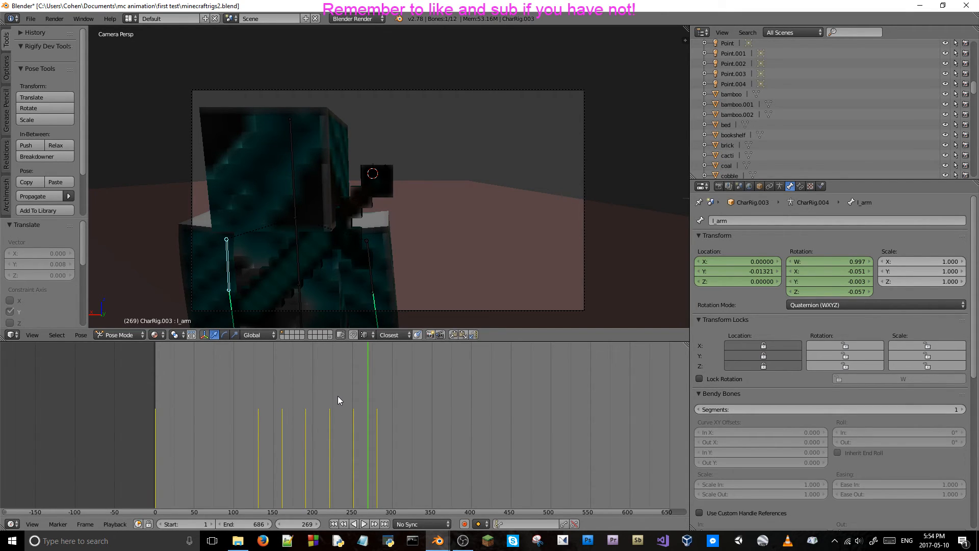
# Select the character's right arm bone from a close view outside the camera.
pyautogui.moveTo(418, 258); pyautogui.dragTo(410, 237, button='middle')
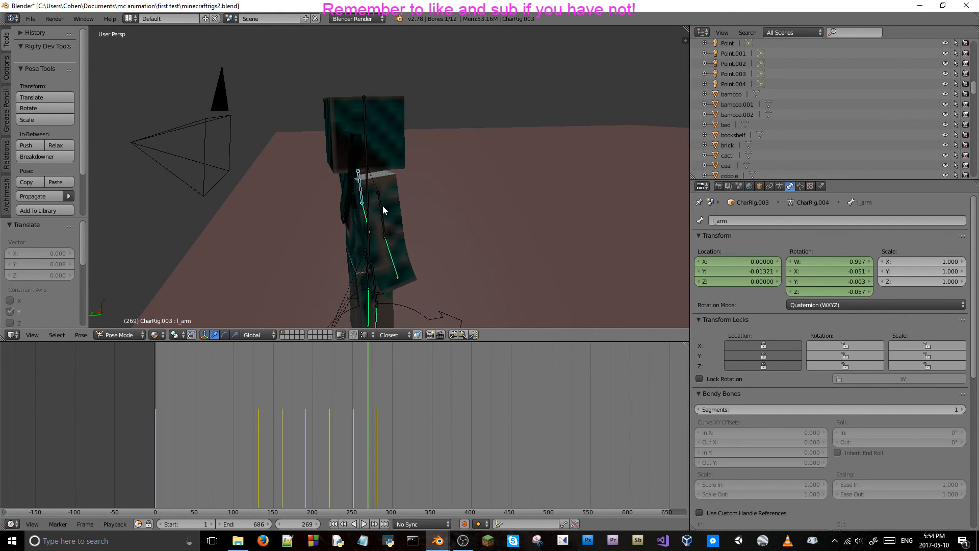
pyautogui.moveTo(384, 207); pyautogui.dragTo(452, 201, button='middle')
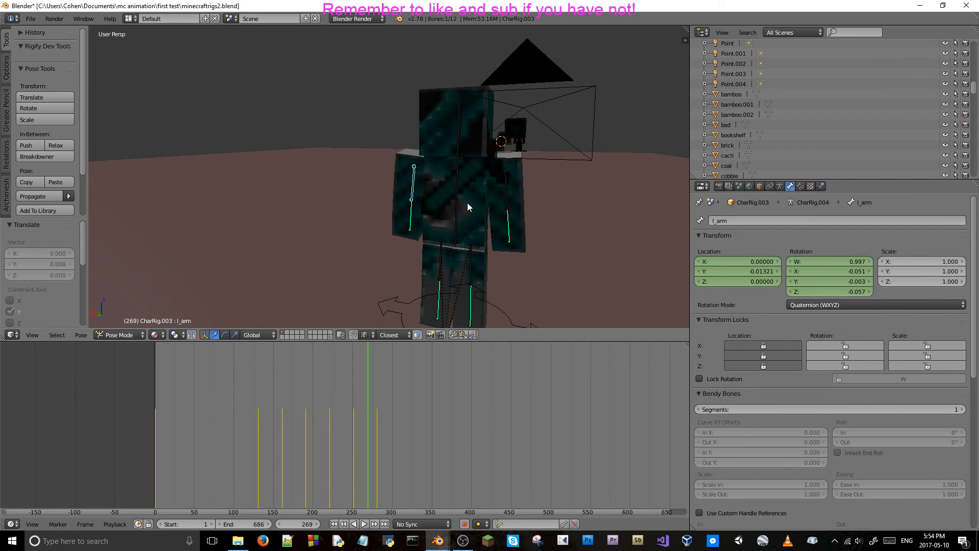
pyautogui.scroll(3, 467, 203)
pyautogui.moveTo(470, 165); pyautogui.dragTo(408, 195, button='middle')
pyautogui.rightClick(453, 210)
pyautogui.scroll(3, 457, 212)
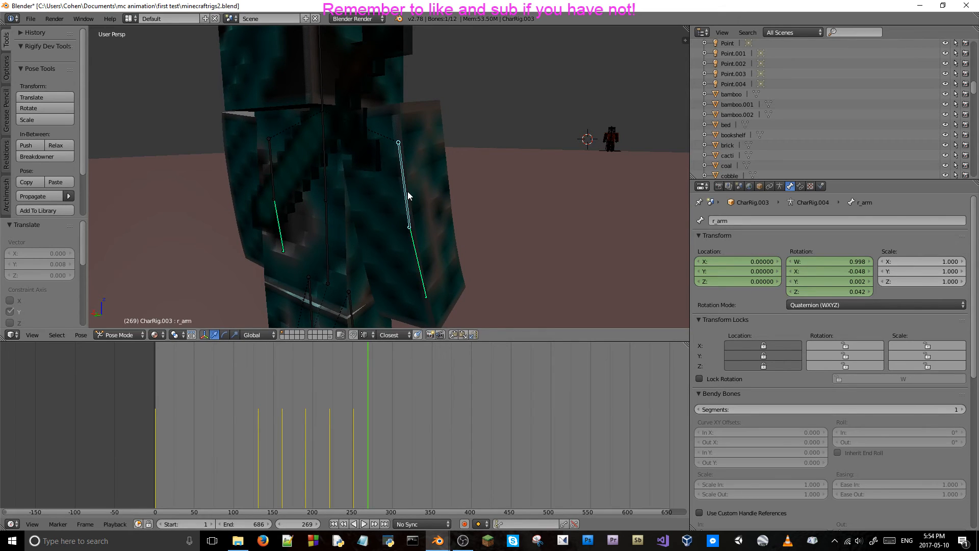
pyautogui.press('r')
pyautogui.press('x')
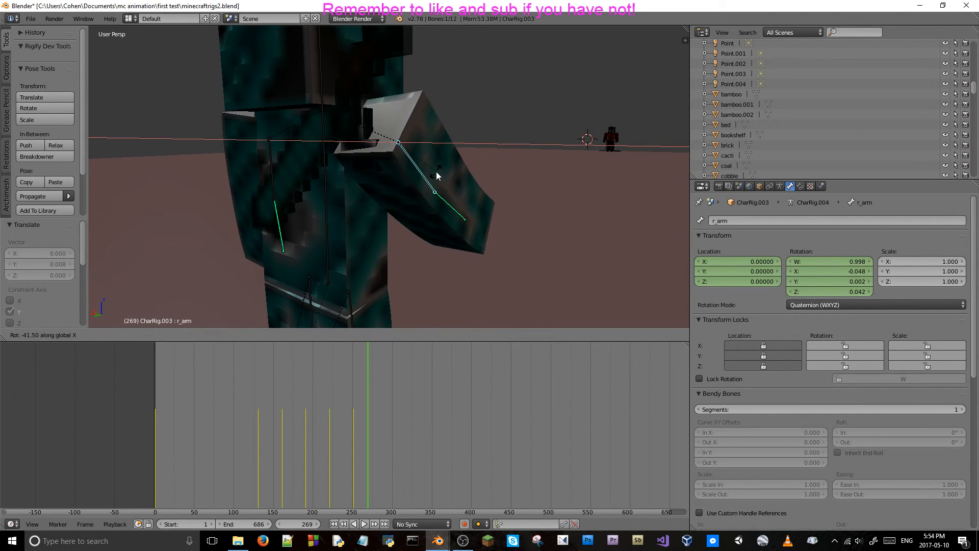
pyautogui.press('Escape')
pyautogui.moveTo(414, 199)
pyautogui.mouseDown(button='middle')
pyautogui.moveTo(454, 204)
pyautogui.moveTo(519, 174)
pyautogui.moveTo(459, 184)
pyautogui.moveTo(471, 192)
pyautogui.moveTo(393, 158)
pyautogui.moveTo(387, 169)
pyautogui.moveTo(408, 181)
pyautogui.mouseUp(button='middle')
pyautogui.press('r')
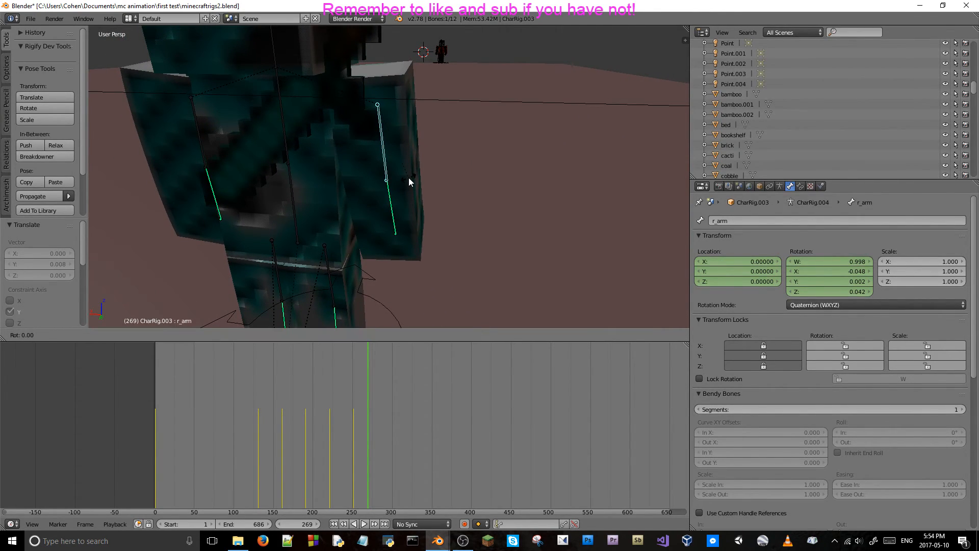
pyautogui.press('x')
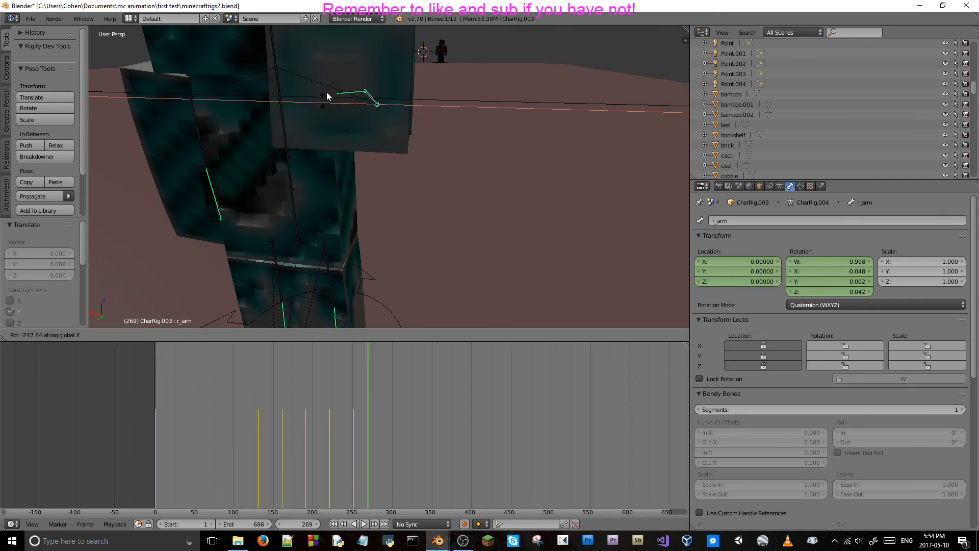
pyautogui.press('Escape')
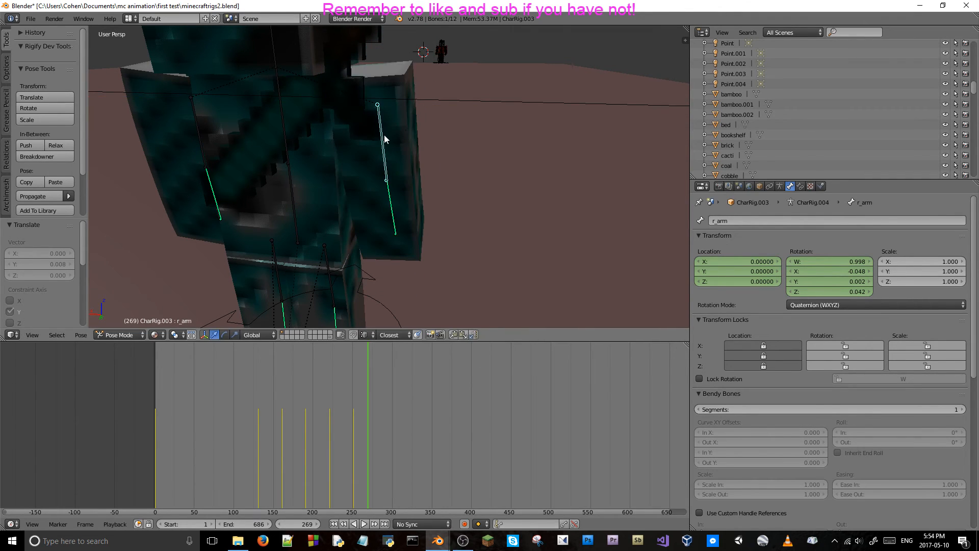
# Try rotating the right arm bone about -63.9° around global X and about -15.6° around global Z, and undo both rotations.
pyautogui.press('r')
pyautogui.press('x')
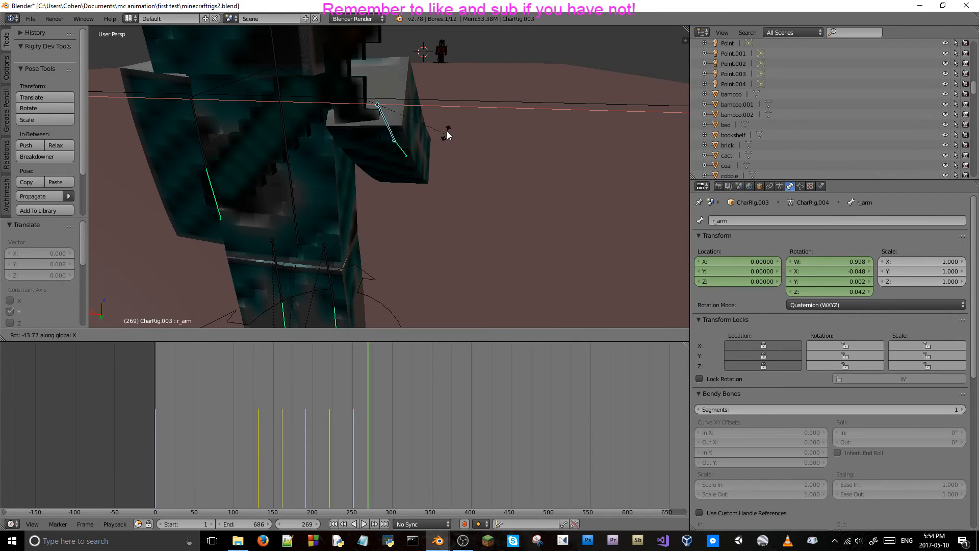
pyautogui.click(458, 119)
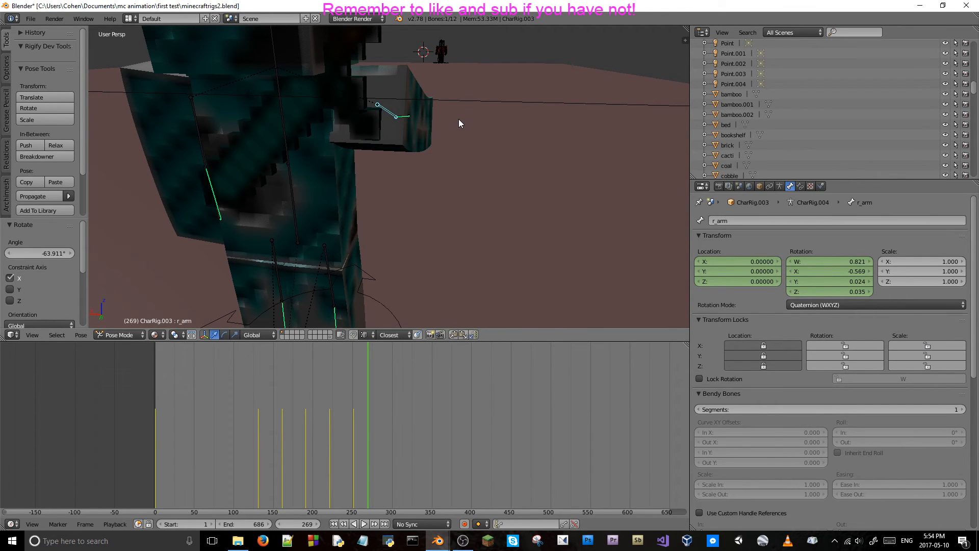
pyautogui.press('r')
pyautogui.press('y')
pyautogui.press('x')
pyautogui.press('z')
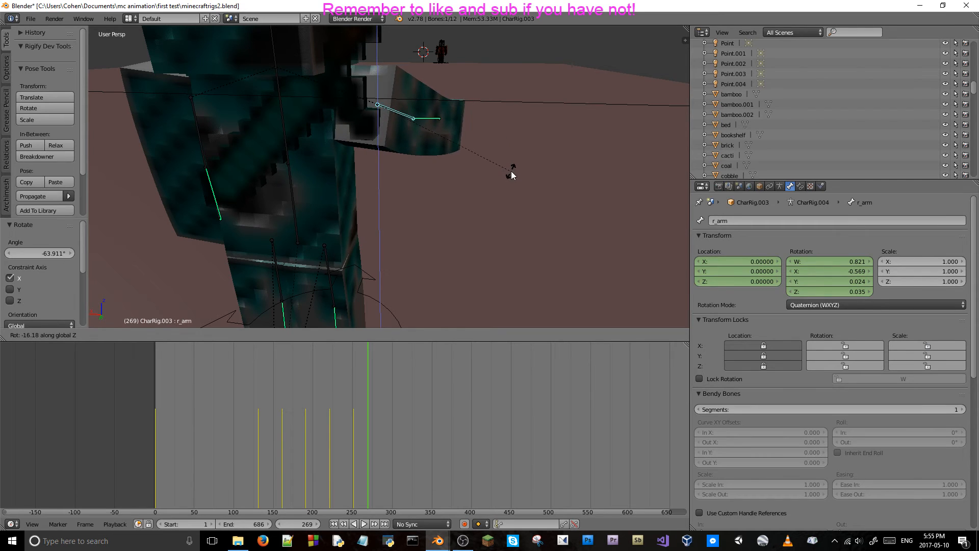
pyautogui.click(520, 178)
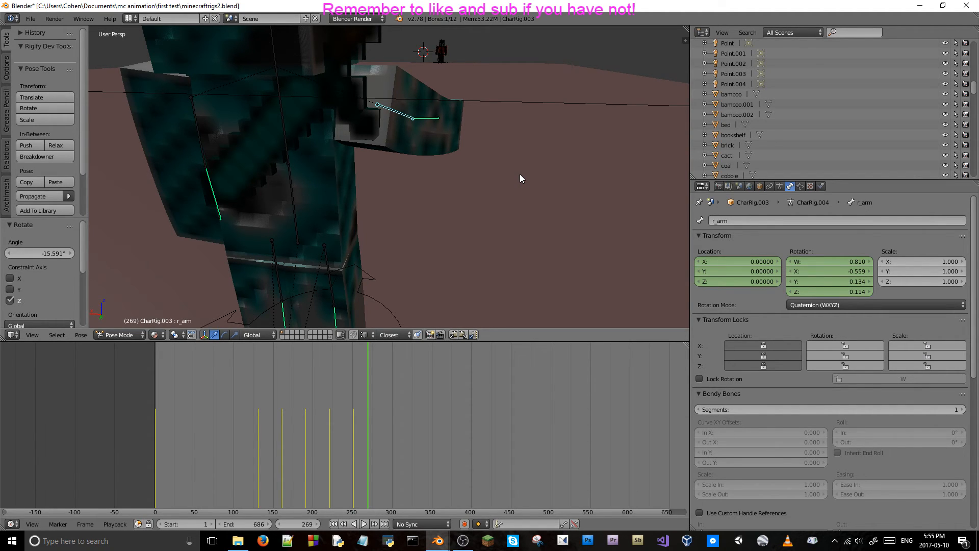
pyautogui.hotkey('ctrl', 'z')
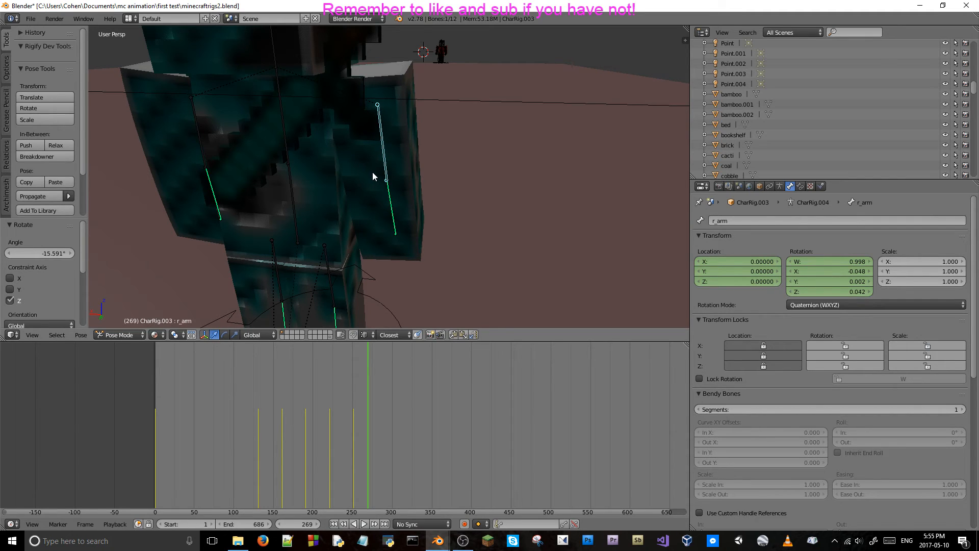
pyautogui.press('r')
pyautogui.press('x')
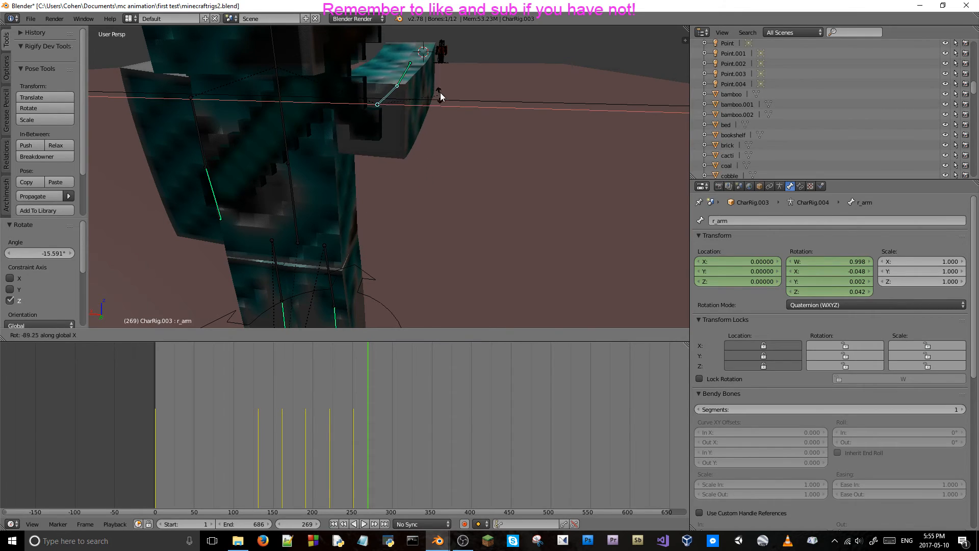
pyautogui.press('Escape')
# Scrub back to frame 251 and forward to frame 266 to check the right arm's motion.
pyautogui.press('Left')
pyautogui.press('Left')
pyautogui.press('Left')
pyautogui.press('Left')
pyautogui.press('Left')
pyautogui.press('Left')
pyautogui.press('Left')
pyautogui.press('Left')
pyautogui.press('Left')
pyautogui.press('Left')
pyautogui.press('Left')
pyautogui.press('Left')
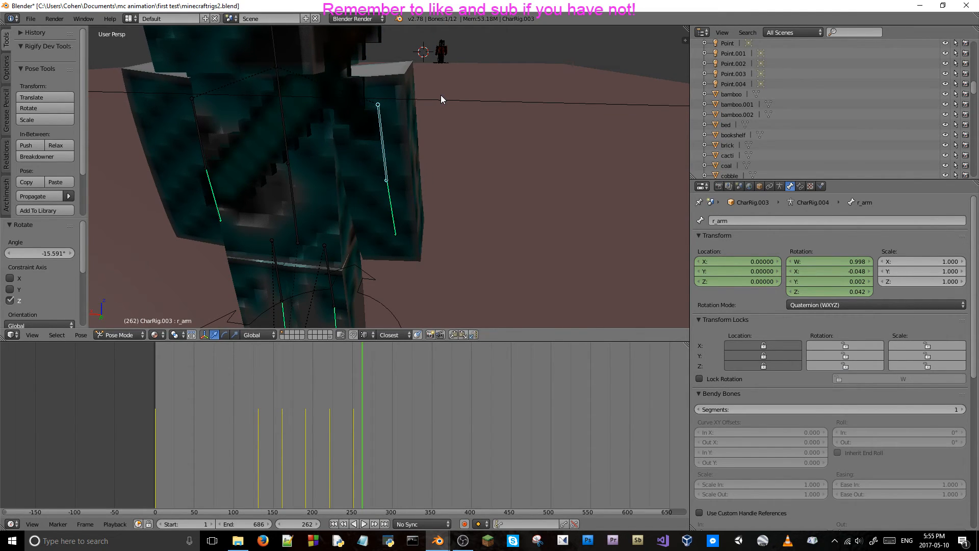
pyautogui.press('Left')
pyautogui.press('Left')
pyautogui.press('Left')
pyautogui.press('Left')
pyautogui.press('Left')
pyautogui.press('Left')
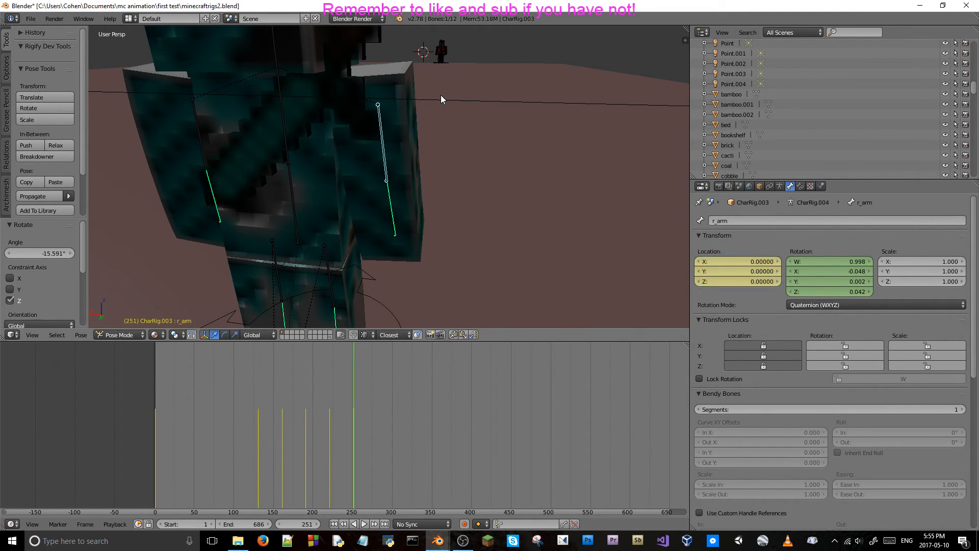
pyautogui.press('Right')
pyautogui.press('Right')
pyautogui.press('Right')
pyautogui.press('Right')
pyautogui.press('Right')
pyautogui.press('Right')
pyautogui.press('Right')
pyautogui.press('Right')
pyautogui.press('Right')
pyautogui.press('Right')
pyautogui.press('Right')
pyautogui.press('Right')
pyautogui.press('Right')
pyautogui.press('Right')
pyautogui.press('Right')
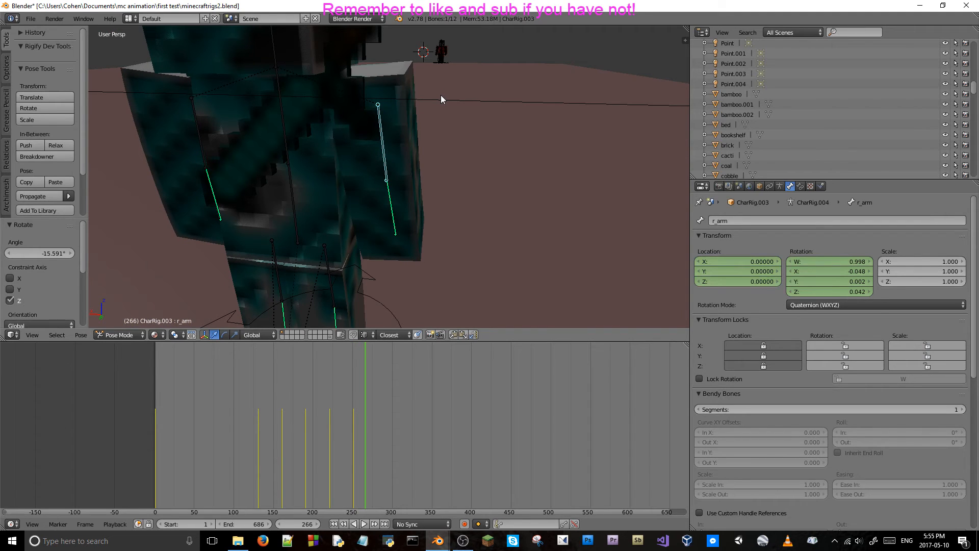
# Select and deselect all of the rig's bones, and undo back to the right arm bone selection.
pyautogui.press('a')
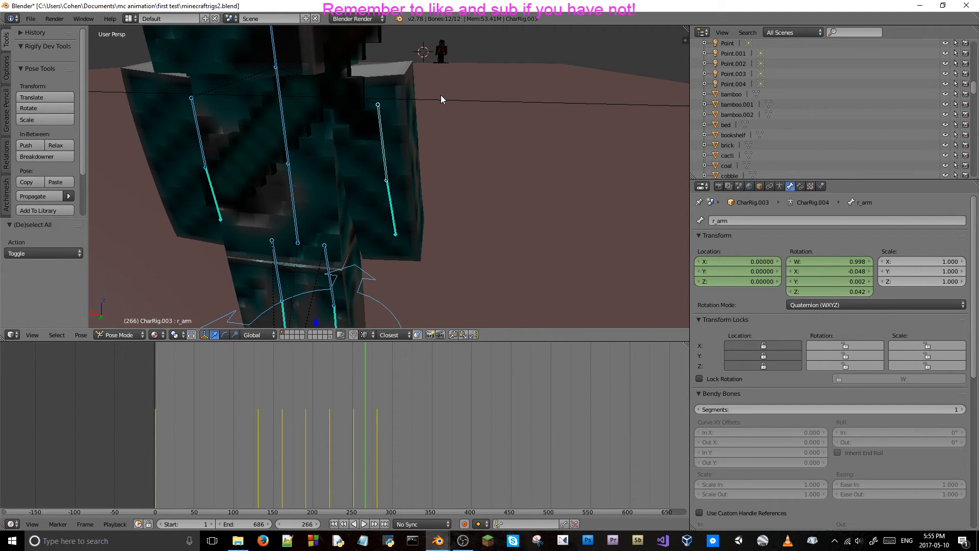
pyautogui.press('a')
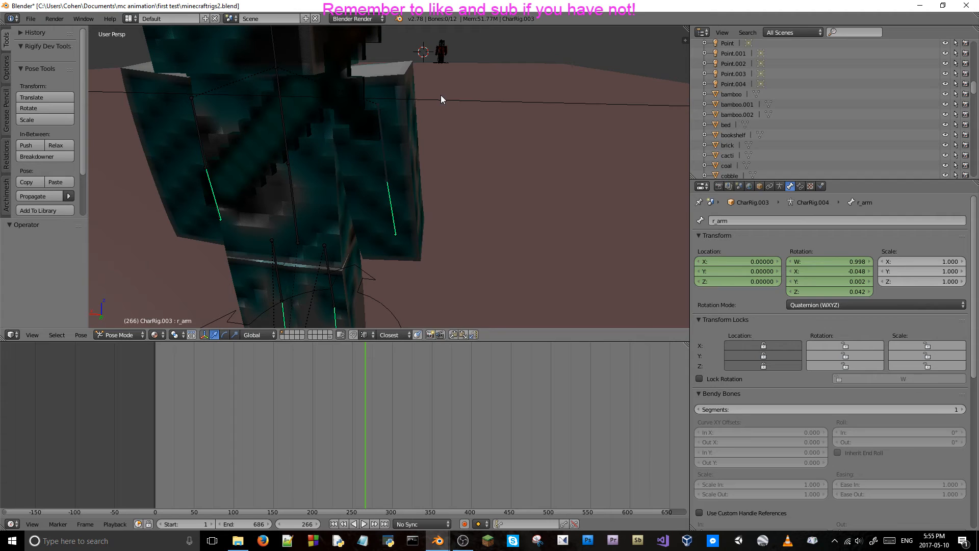
pyautogui.hotkey('ctrl', 'z')
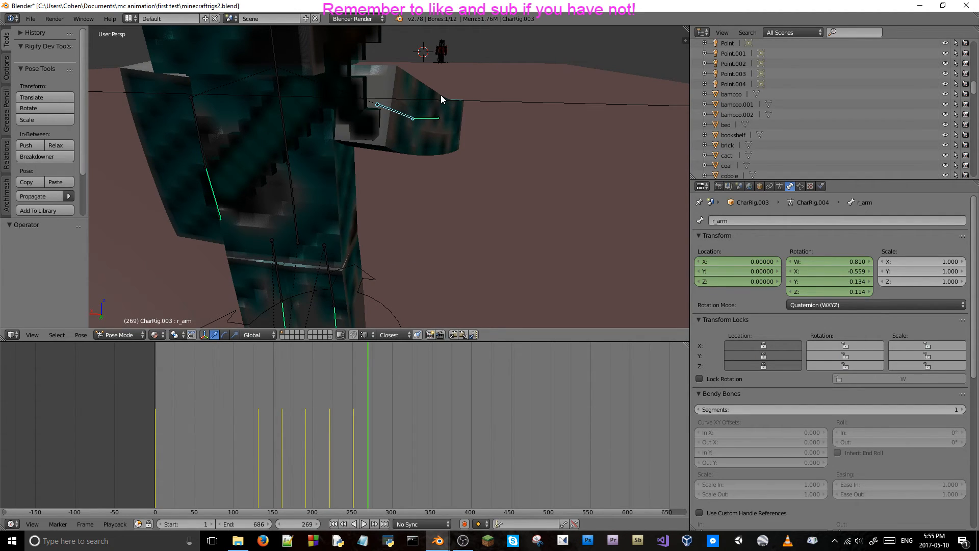
# At frame 270, rotate the right arm bone about -105.7° around global X and about -23.5° around global Z.
pyautogui.press('Right')
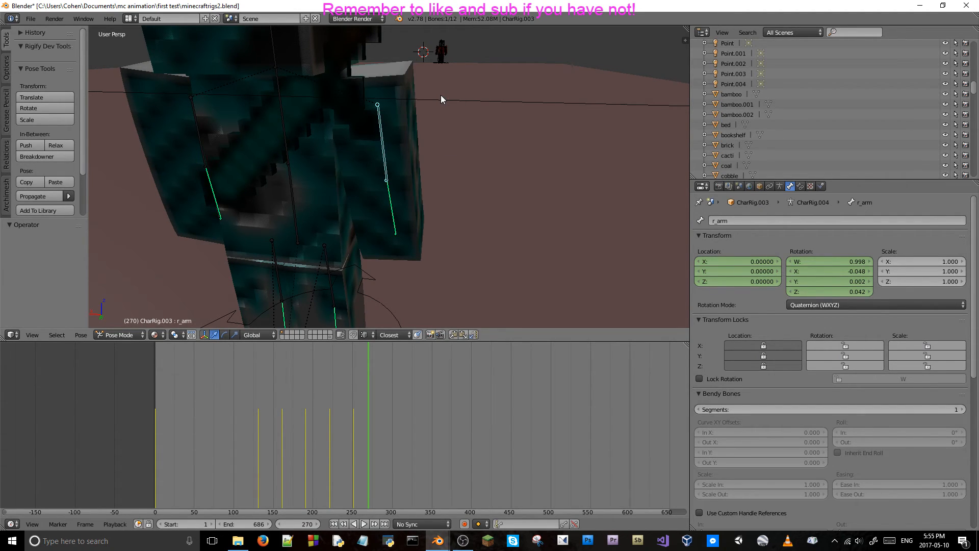
pyautogui.press('r')
pyautogui.press('x')
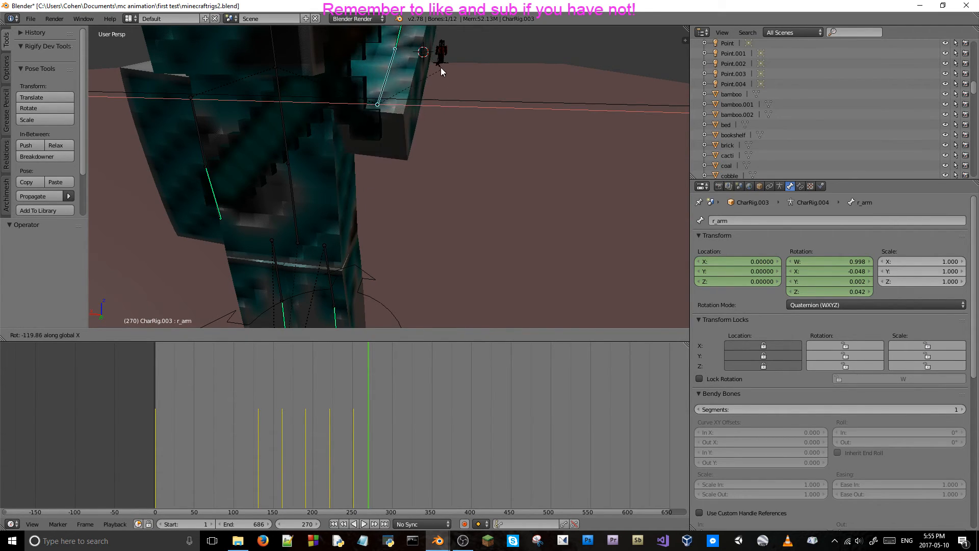
pyautogui.click(465, 84)
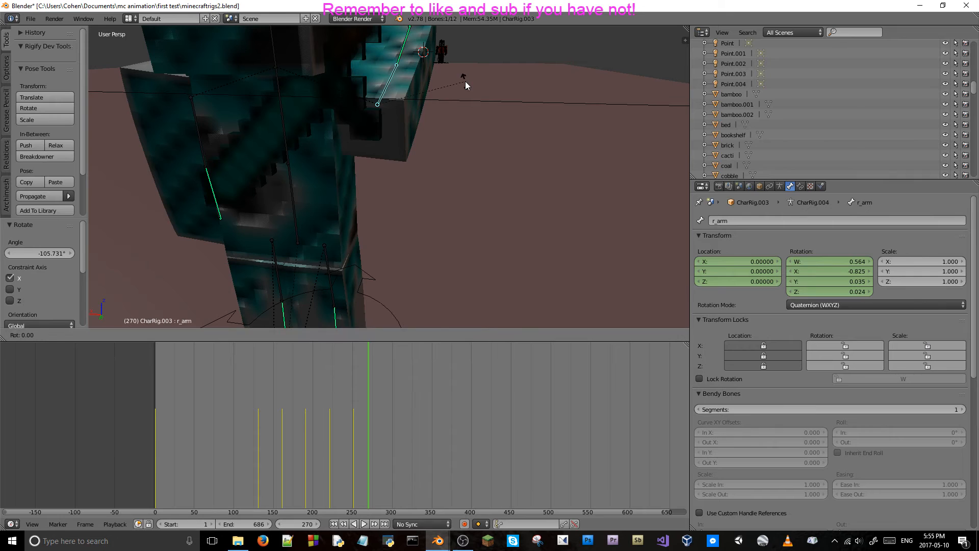
pyautogui.press('r')
pyautogui.press('z')
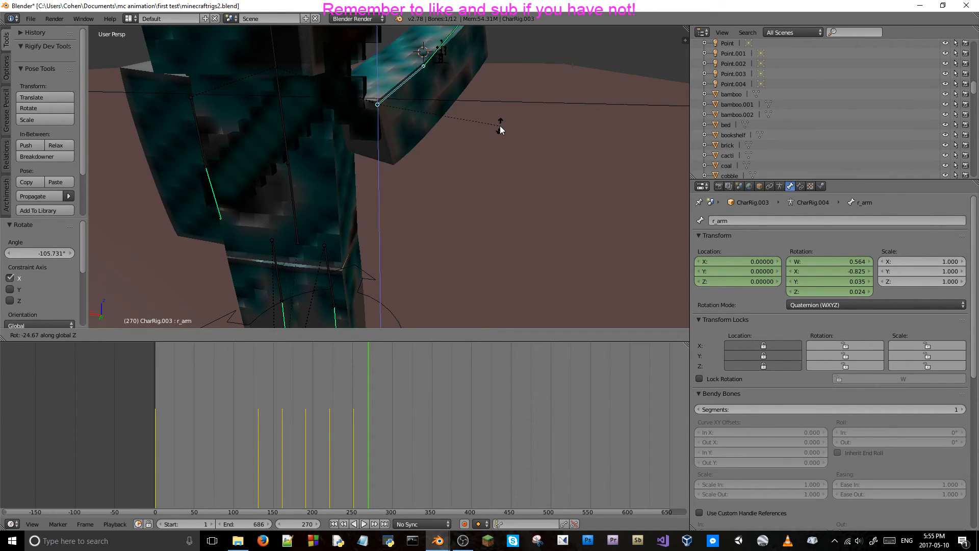
pyautogui.click(503, 123)
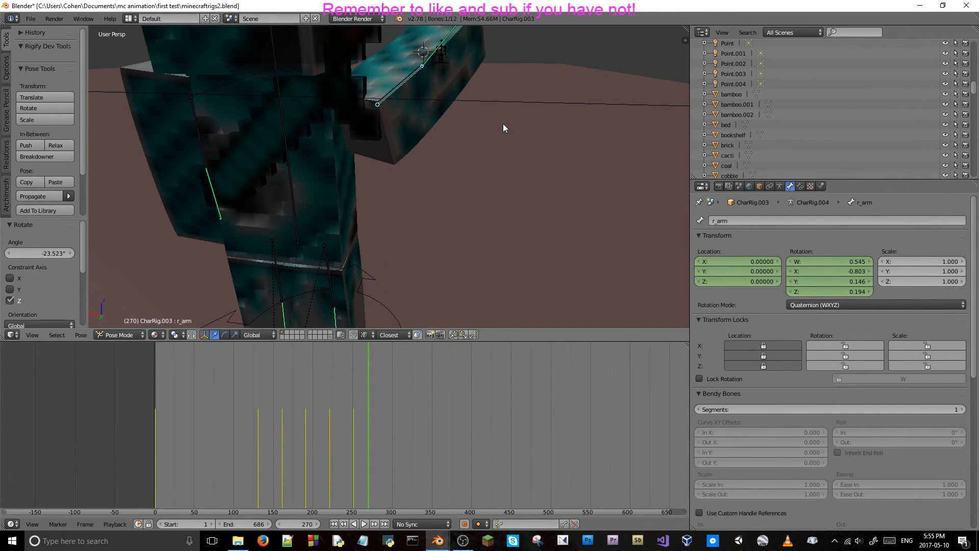
# Raise the right arm bone further by rotating it about -39.8° around global X and about -2.5° around global Z.
pyautogui.moveTo(506, 118); pyautogui.dragTo(490, 147, button='middle')
pyautogui.press('r')
pyautogui.press('x')
pyautogui.press('z')
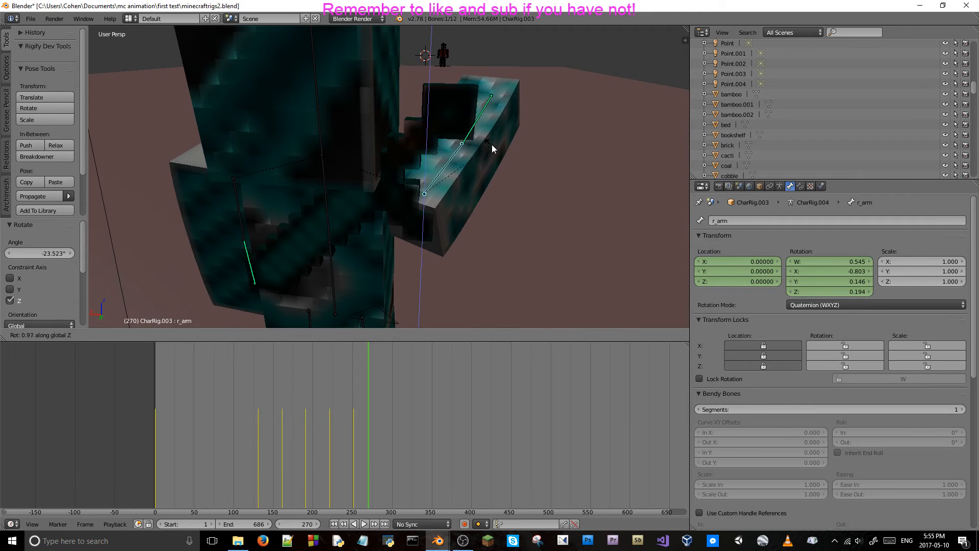
pyautogui.press('x')
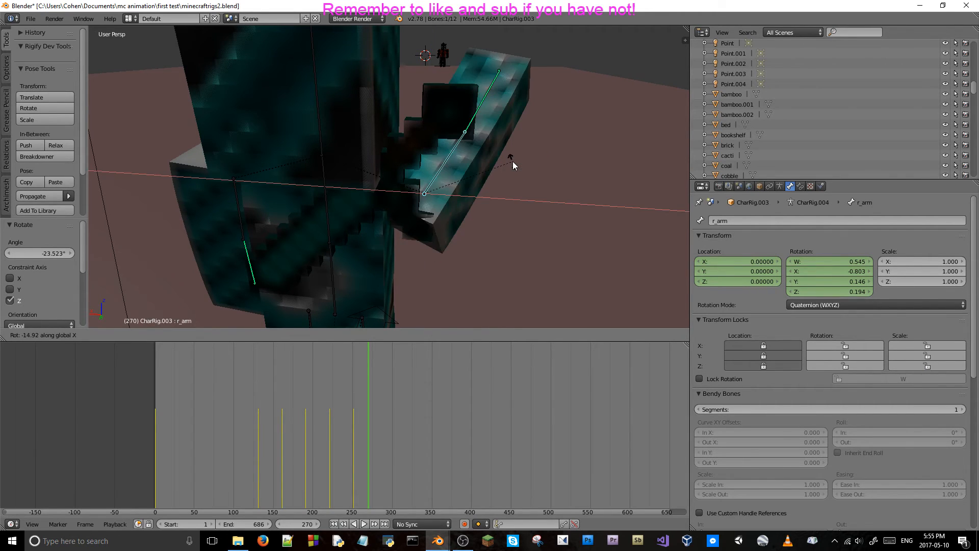
pyautogui.click(459, 70)
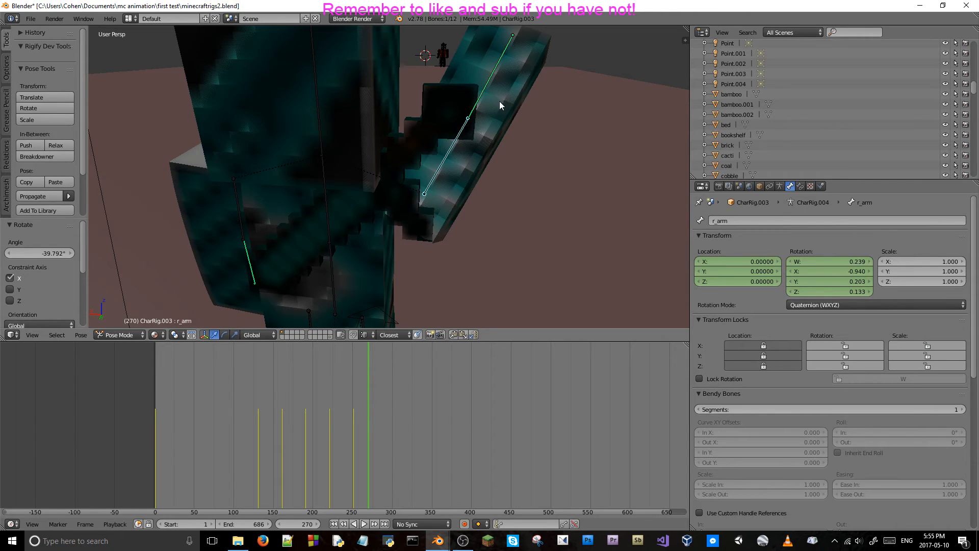
pyautogui.press('r')
pyautogui.press('z')
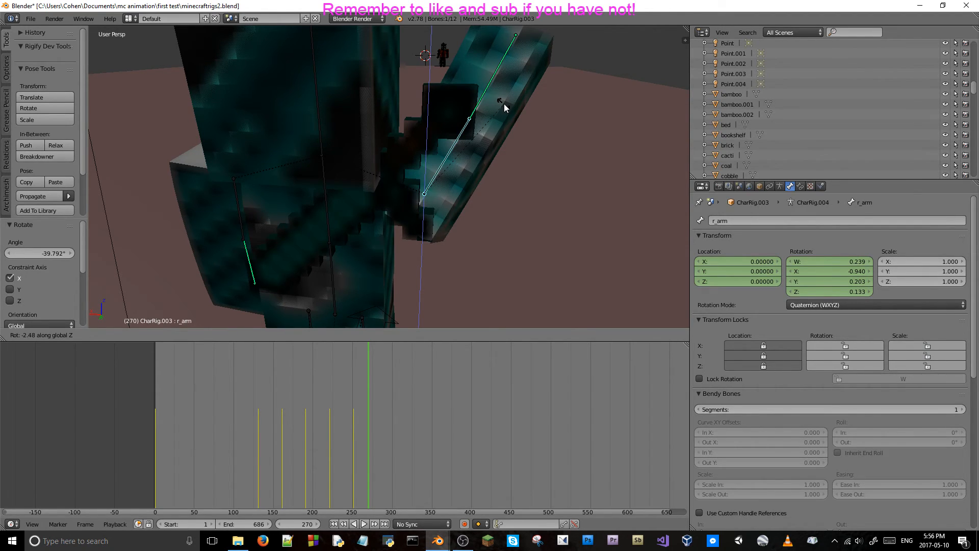
pyautogui.click(504, 105)
# Bend the lower right arm bone about -111.6° around local X and rotate the upper arm bone about -25° around local X.
pyautogui.rightClick(490, 87)
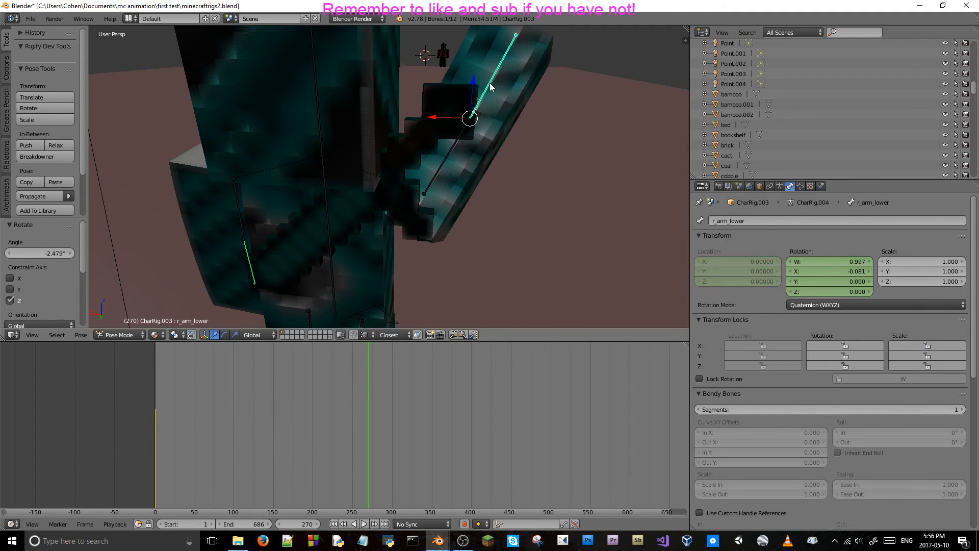
pyautogui.press('r')
pyautogui.press('x')
pyautogui.press('x')
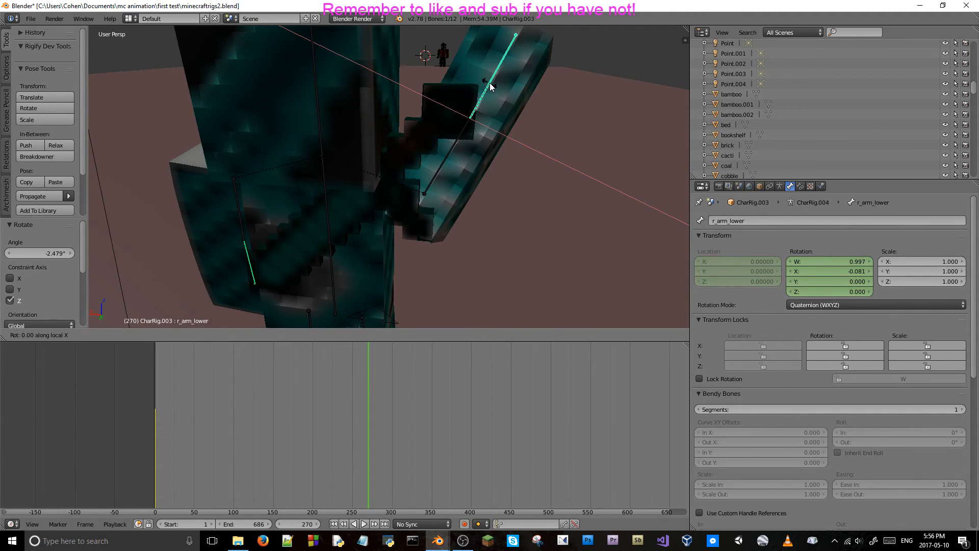
pyautogui.click(446, 114)
pyautogui.rightClick(446, 159)
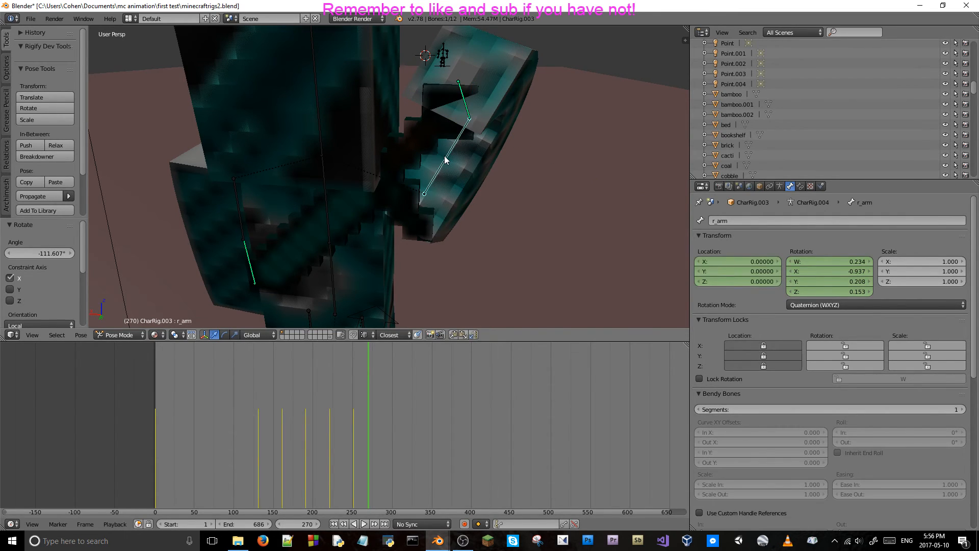
pyautogui.press('r')
pyautogui.press('x')
pyautogui.press('x')
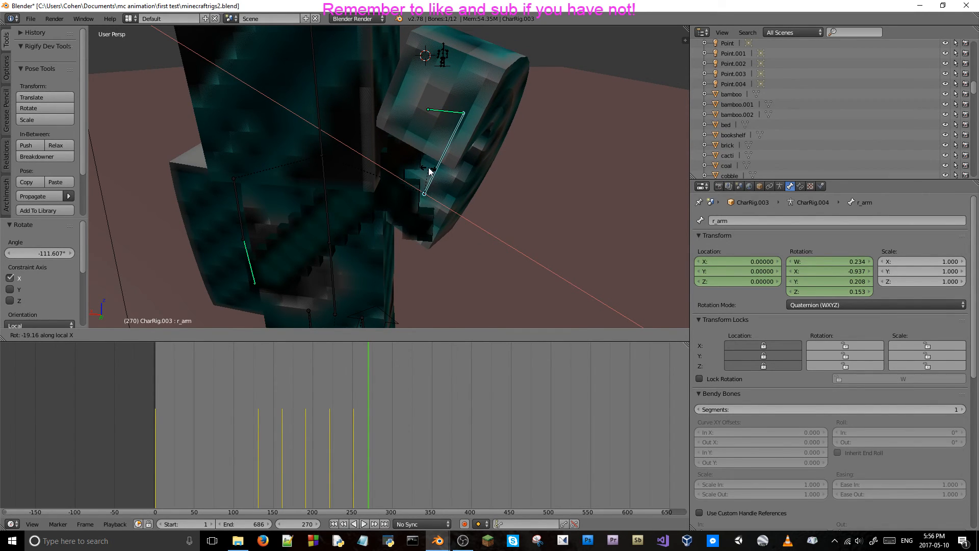
pyautogui.click(427, 166)
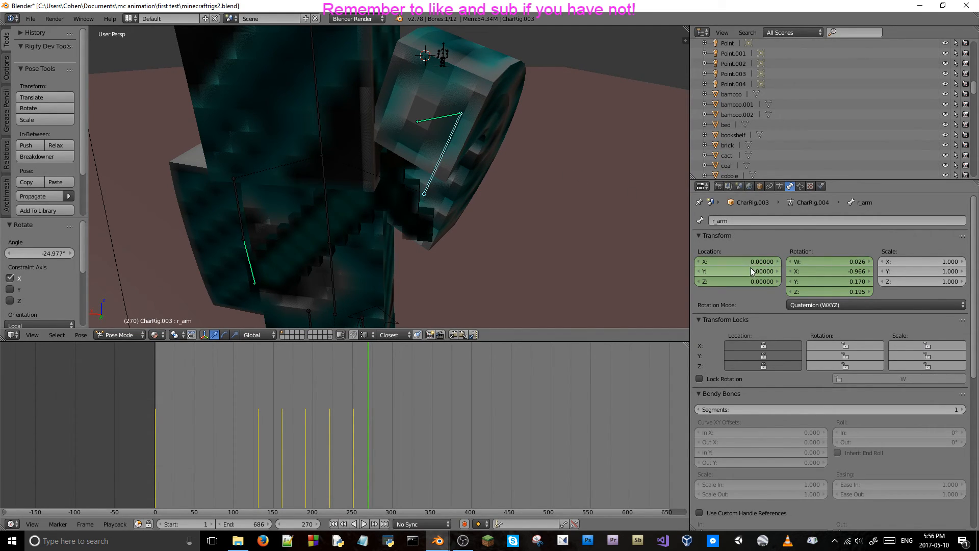
# Keyframe the right arm bone's location and rotation at frame 270 and scrub back to frame 259 to check the motion.
pyautogui.press('i')
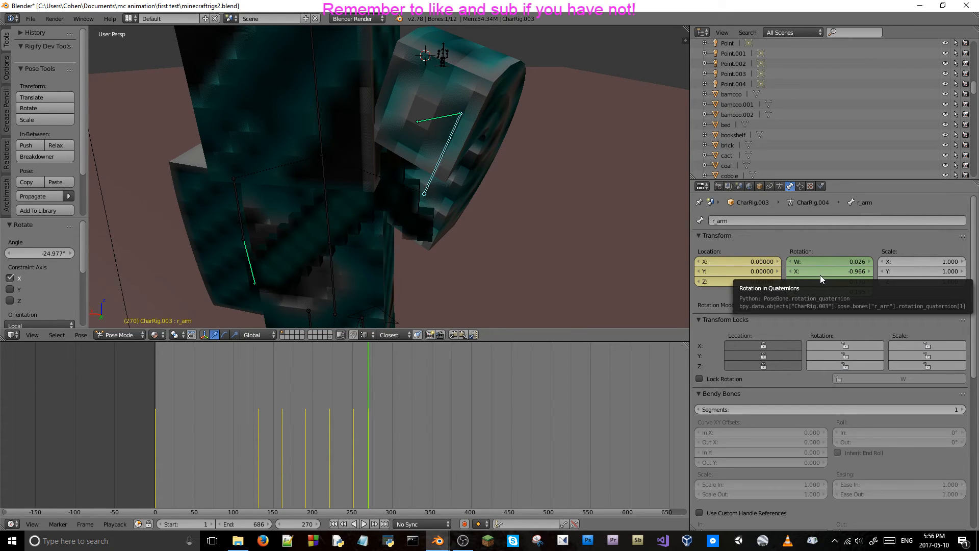
pyautogui.press('Left')
pyautogui.press('Left')
pyautogui.press('Left')
pyautogui.press('Left')
pyautogui.press('Left')
pyautogui.press('Left')
pyautogui.press('Left')
pyautogui.press('Left')
pyautogui.press('Left')
pyautogui.press('Left')
pyautogui.press('Left')
pyautogui.press('Left')
pyautogui.press('Left')
pyautogui.press('Left')
pyautogui.press('Left')
pyautogui.press('Left')
pyautogui.press('Left')
pyautogui.press('Left')
pyautogui.press('Left')
pyautogui.press('Left')
pyautogui.press('Left')
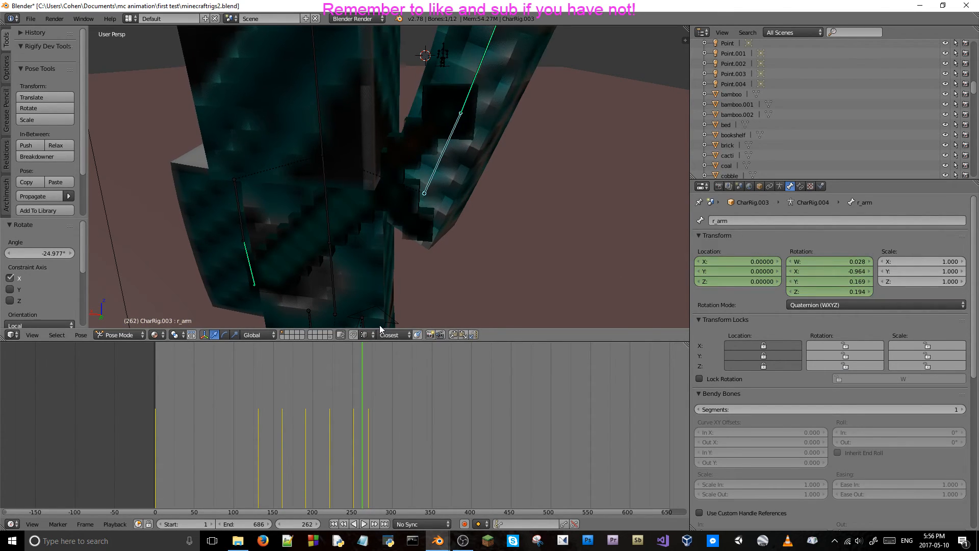
pyautogui.press('Right')
pyautogui.press('Right')
pyautogui.press('Right')
pyautogui.press('Right')
pyautogui.press('Right')
pyautogui.press('Right')
pyautogui.press('Right')
pyautogui.press('Right')
pyautogui.press('Right')
pyautogui.press('Right')
pyautogui.press('Right')
pyautogui.press('Right')
pyautogui.press('Right')
pyautogui.press('Right')
pyautogui.press('Right')
pyautogui.press('Right')
pyautogui.press('Right')
pyautogui.press('Right')
pyautogui.press('Right')
pyautogui.press('Right')
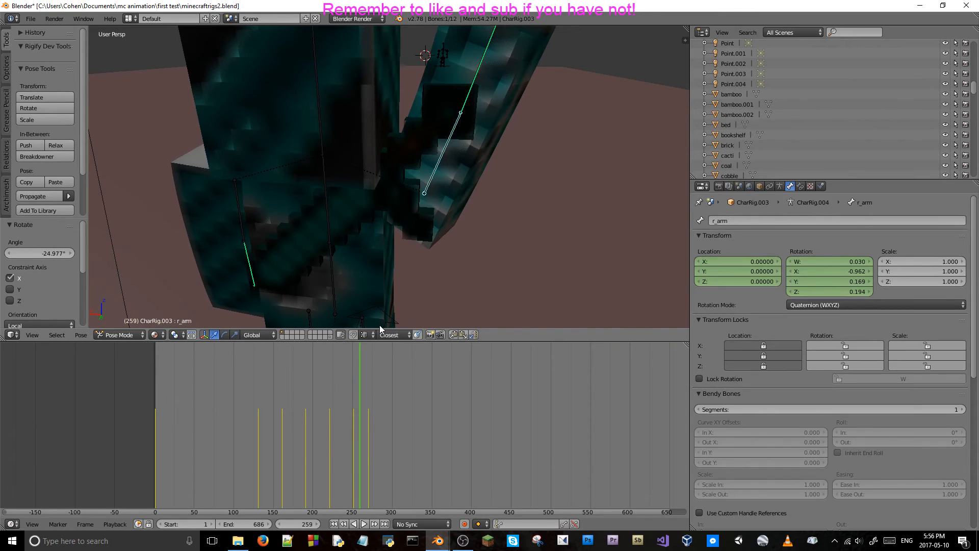
pyautogui.press('Right')
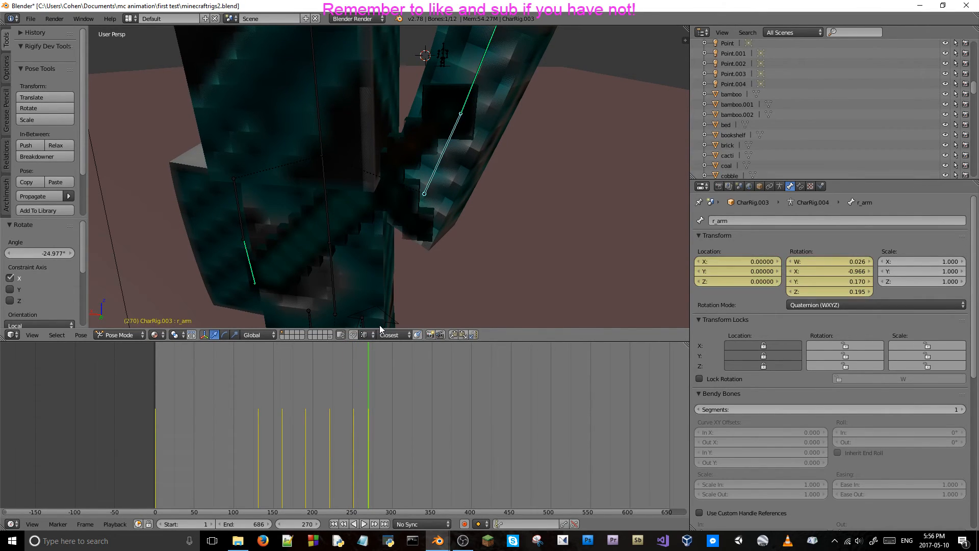
# Undo the right arm's keyframes and rotations back to its lowered pose at frame 281.
pyautogui.hotkey('ctrl', 'z')
pyautogui.hotkey('ctrl', 'z')
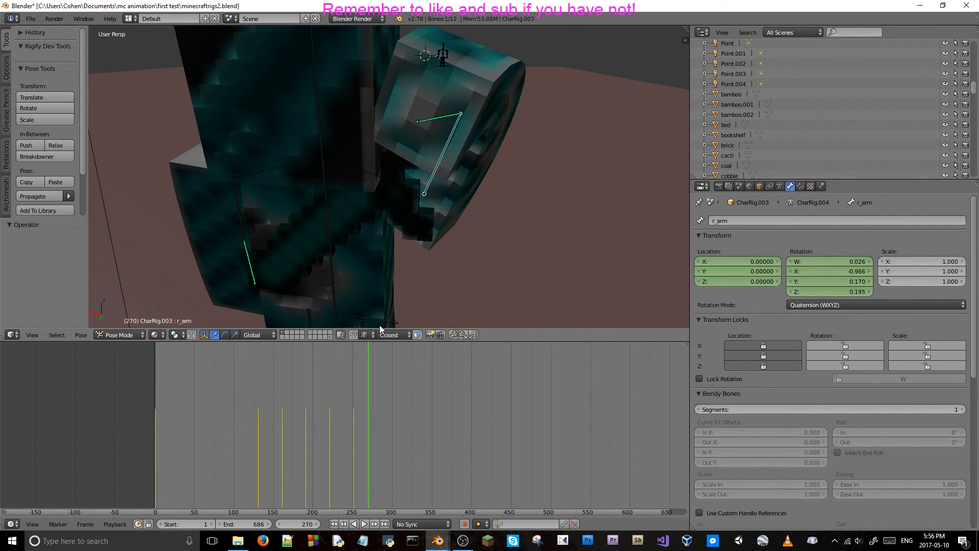
pyautogui.hotkey('ctrl', 'z')
pyautogui.hotkey('ctrl', 'z')
pyautogui.hotkey('ctrl', 'z')
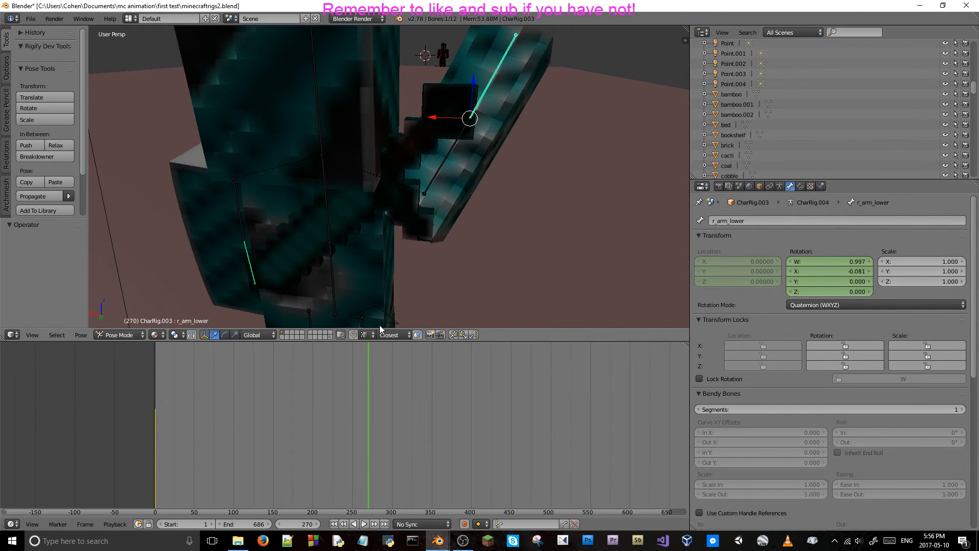
pyautogui.hotkey('ctrl', 'shift', 'z')
pyautogui.hotkey('ctrl', 'shift', 'z')
pyautogui.hotkey('ctrl', 'shift', 'z')
pyautogui.hotkey('ctrl', 'shift', 'z')
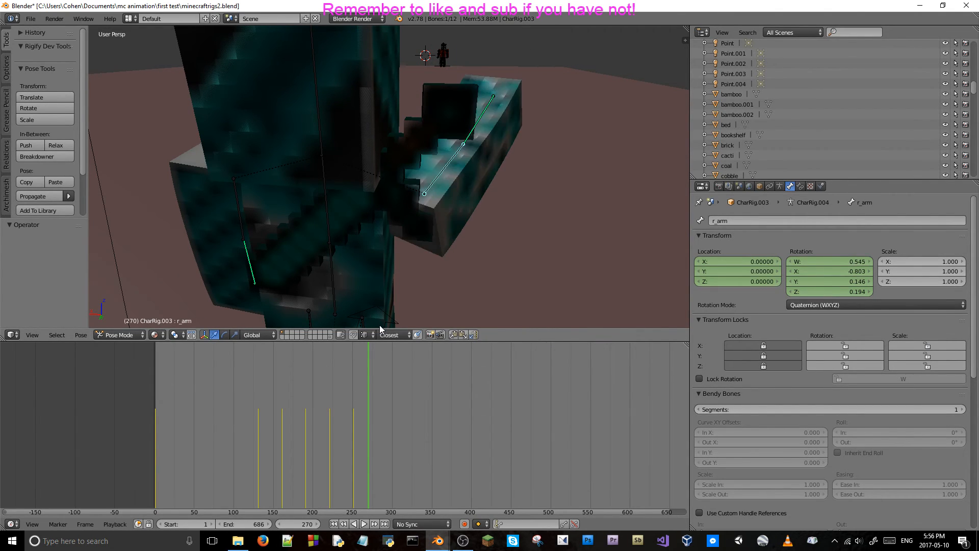
pyautogui.hotkey('ctrl', 'shift', 'z')
pyautogui.hotkey('ctrl', 'shift', 'z')
pyautogui.hotkey('ctrl', 'shift', 'z')
pyautogui.hotkey('ctrl', 'shift', 'z')
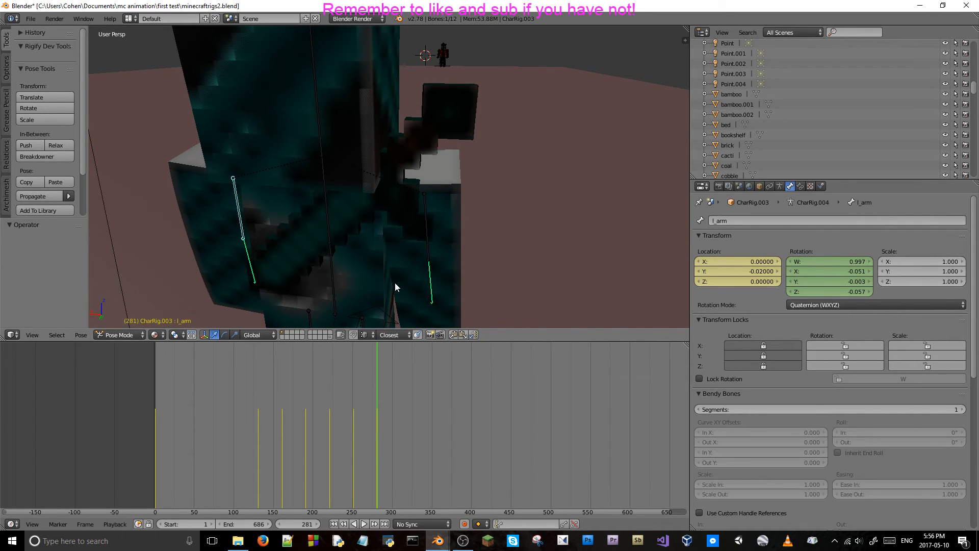
# Select the right arm bone and keyframe its location and rotation at frame 281.
pyautogui.rightClick(428, 254)
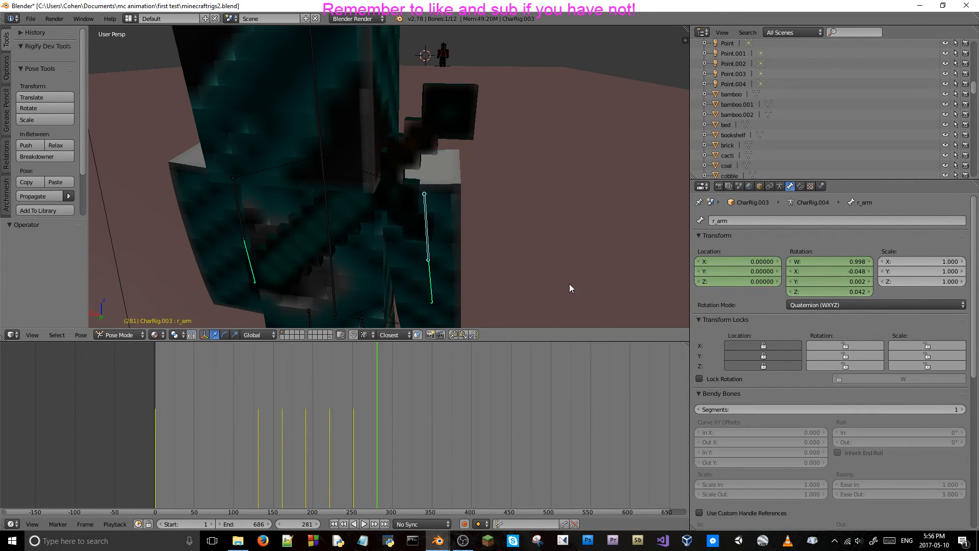
pyautogui.press('i')
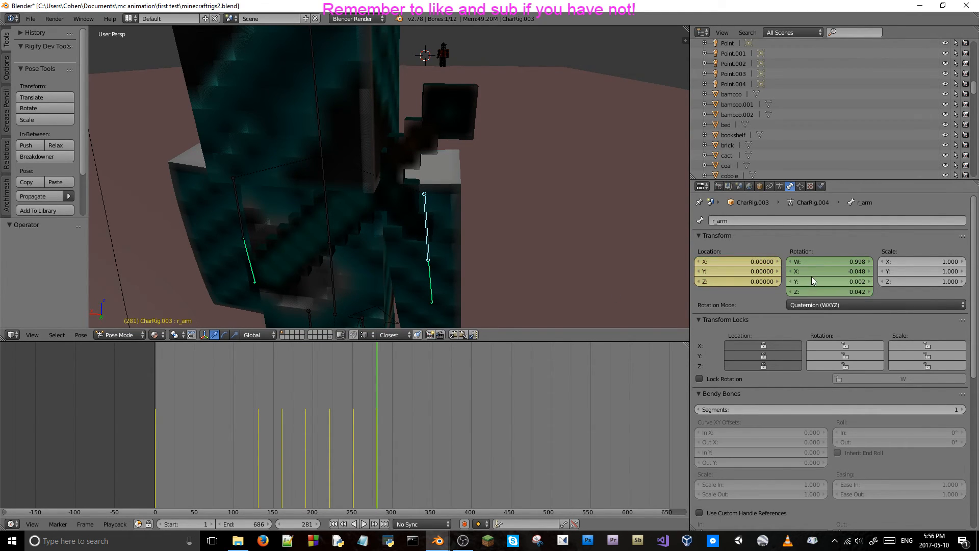
pyautogui.press('i')
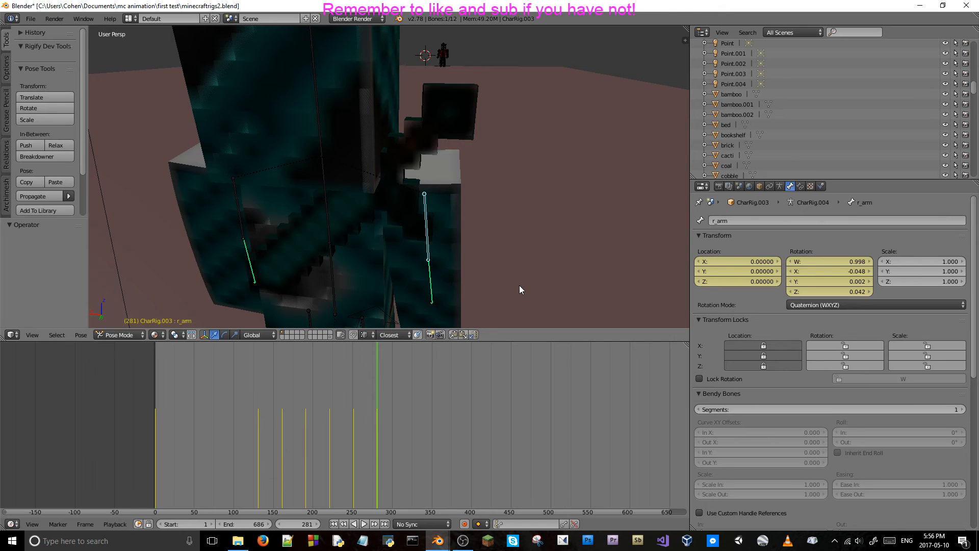
pyautogui.press('r')
pyautogui.press('x')
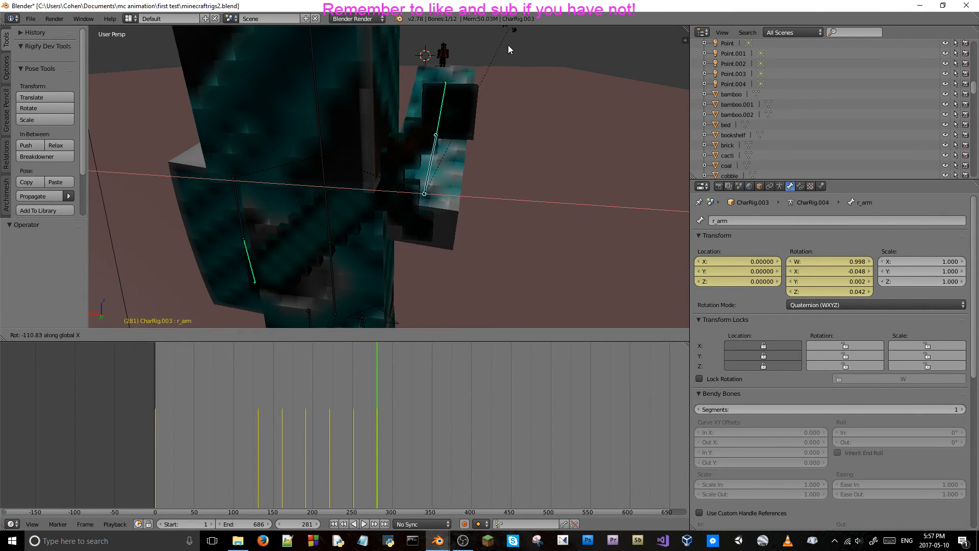
pyautogui.rightClick(510, 84)
# Play the animation and scrub back and forth between frames 263 and 294 to check the right arm's motion.
pyautogui.hotkey('alt', 'a')
pyautogui.hotkey('alt', 'a')
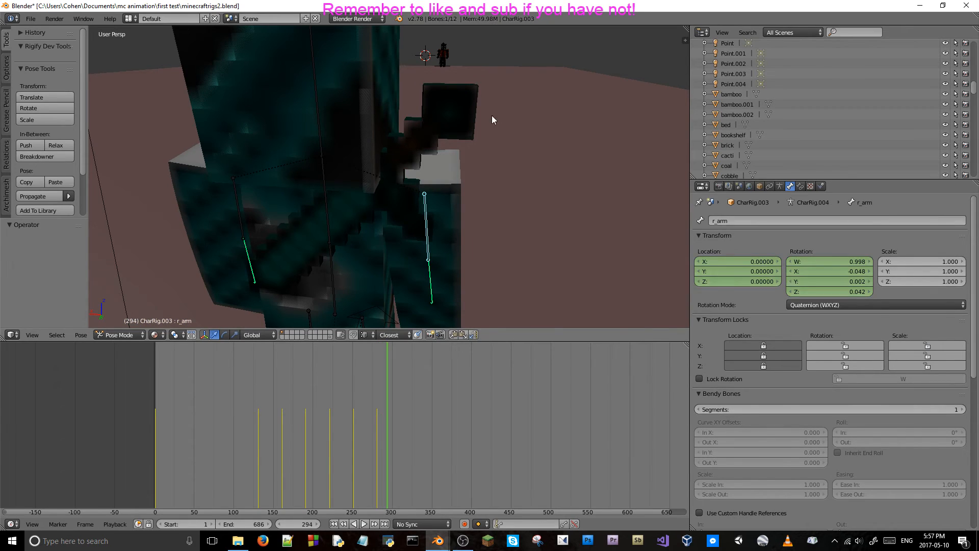
pyautogui.press('Left')
pyautogui.press('Left')
pyautogui.press('Left')
pyautogui.press('Left')
pyautogui.press('Left')
pyautogui.press('Left')
pyautogui.press('Left')
pyautogui.press('Left')
pyautogui.press('Left')
pyautogui.press('Left')
pyautogui.press('Left')
pyautogui.press('Left')
pyautogui.press('Left')
pyautogui.press('Left')
pyautogui.press('Left')
pyautogui.press('Left')
pyautogui.press('Left')
pyautogui.press('Left')
pyautogui.press('Left')
pyautogui.press('Left')
pyautogui.press('Right')
pyautogui.press('Right')
pyautogui.press('Right')
pyautogui.press('Right')
pyautogui.press('Right')
pyautogui.press('Right')
pyautogui.press('Right')
pyautogui.press('Right')
pyautogui.press('Right')
pyautogui.press('Right')
pyautogui.press('Right')
pyautogui.press('Right')
pyautogui.press('Right')
pyautogui.press('Right')
pyautogui.press('Right')
pyautogui.press('Right')
pyautogui.press('Left')
pyautogui.press('Left')
pyautogui.press('Left')
pyautogui.press('Left')
pyautogui.press('Left')
pyautogui.press('Left')
pyautogui.press('Left')
pyautogui.press('Left')
pyautogui.press('Left')
pyautogui.press('Left')
pyautogui.press('Left')
pyautogui.press('Left')
pyautogui.press('Left')
pyautogui.press('Left')
pyautogui.press('Left')
pyautogui.press('Left')
pyautogui.press('Left')
pyautogui.press('Left')
pyautogui.press('Left')
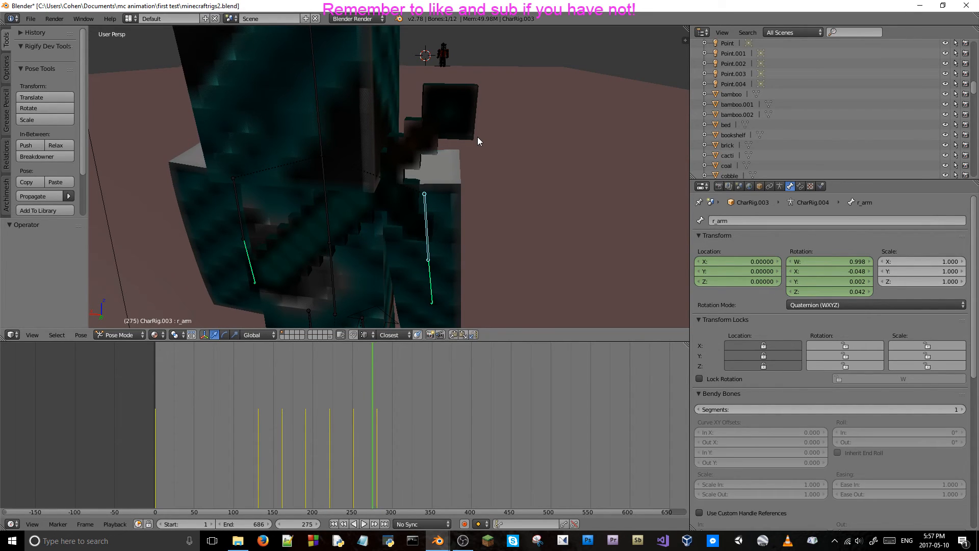
pyautogui.press('Right')
pyautogui.press('Right')
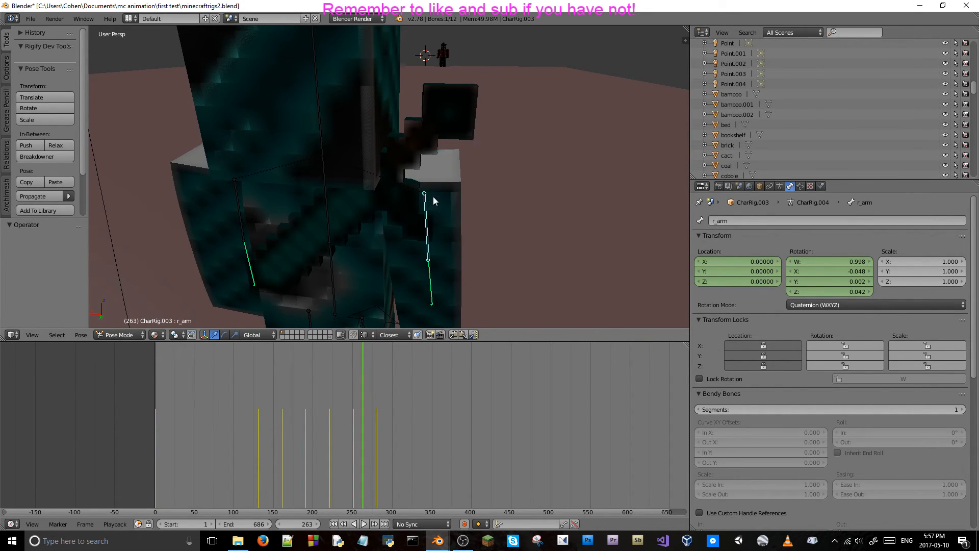
# Return to frame 281 and delete the right arm bone's location and rotation keyframes there.
pyautogui.click(377, 413)
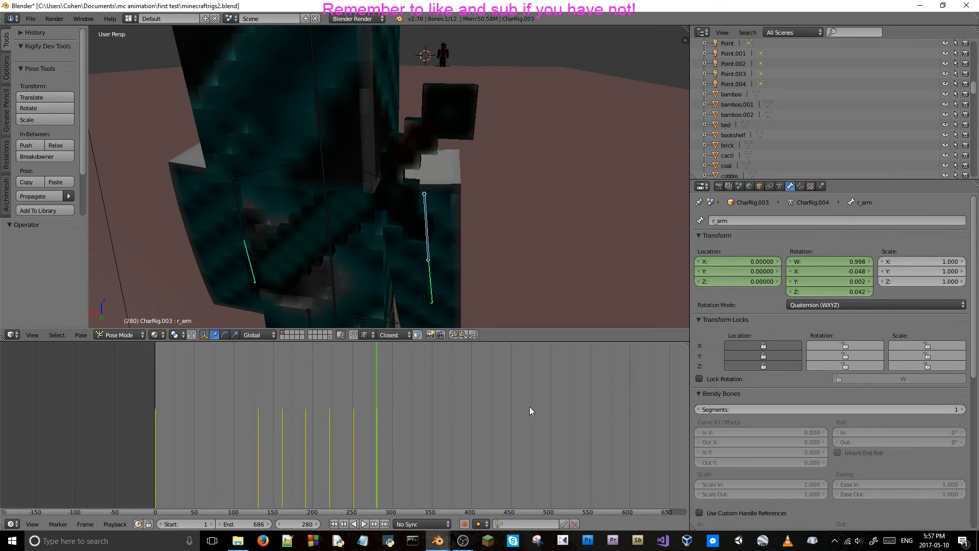
pyautogui.press('Right')
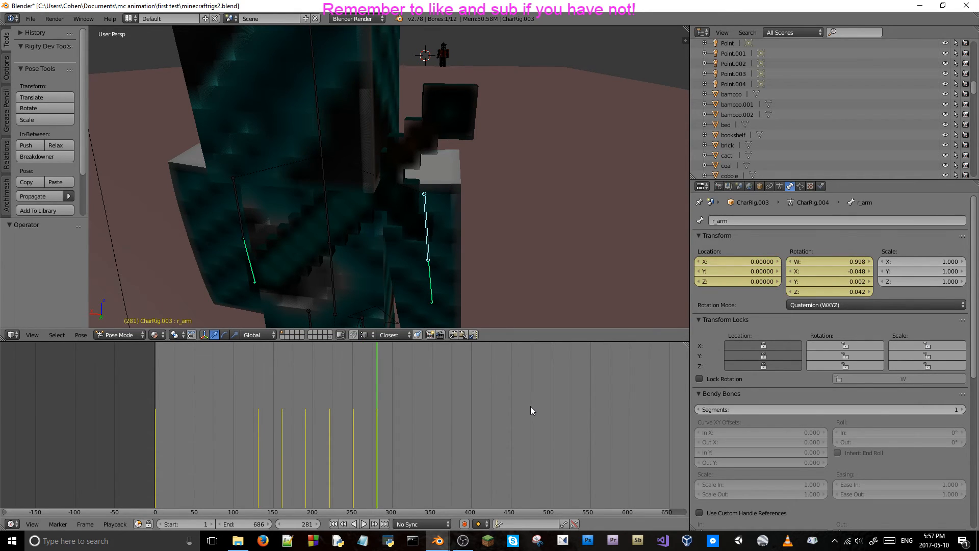
pyautogui.rightClick(759, 280)
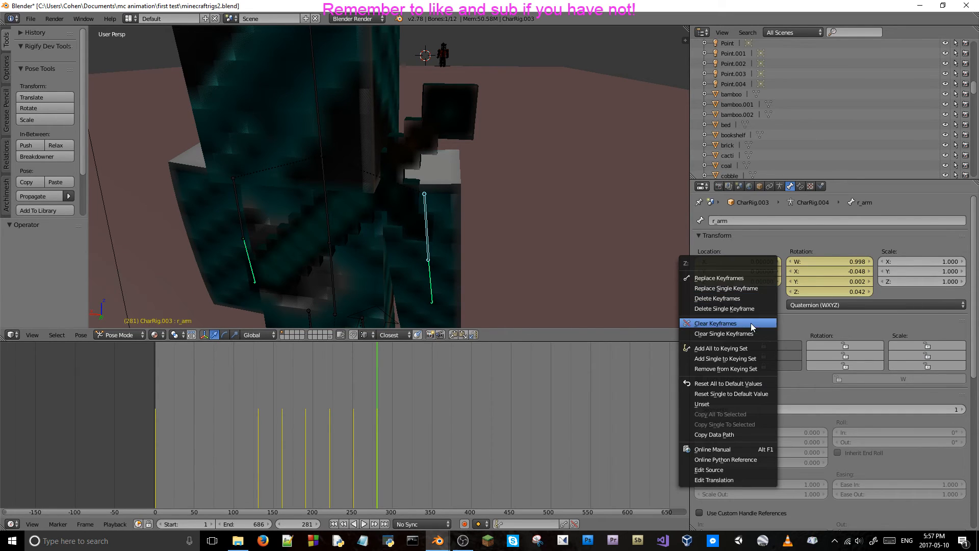
pyautogui.click(744, 299)
pyautogui.rightClick(827, 281)
pyautogui.click(828, 282)
pyautogui.hotkey('alt', 'a')
pyautogui.click(360, 412)
pyautogui.hotkey('alt', 'a')
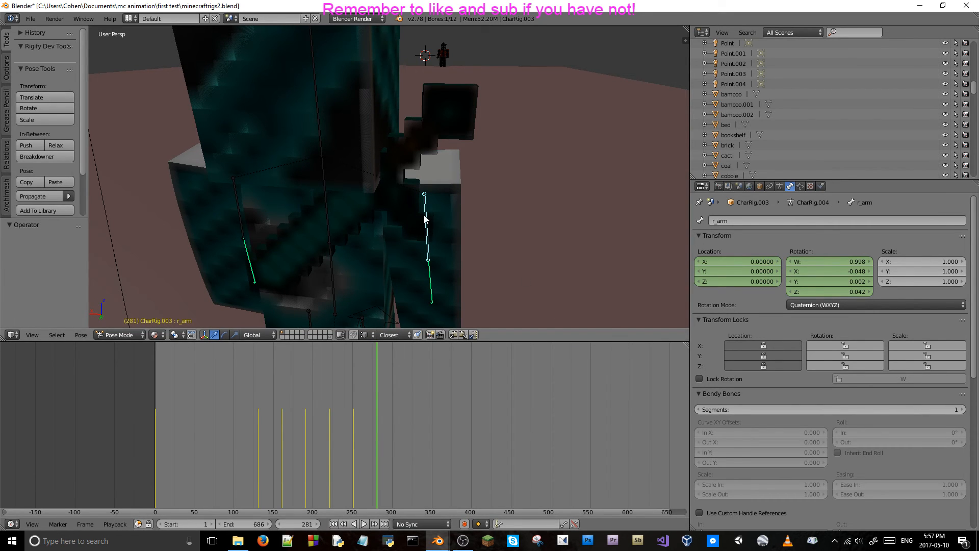
# Raise the right arm bone at frame 281 by rotating it about -168.9° around global X.
pyautogui.press('r')
pyautogui.press('x')
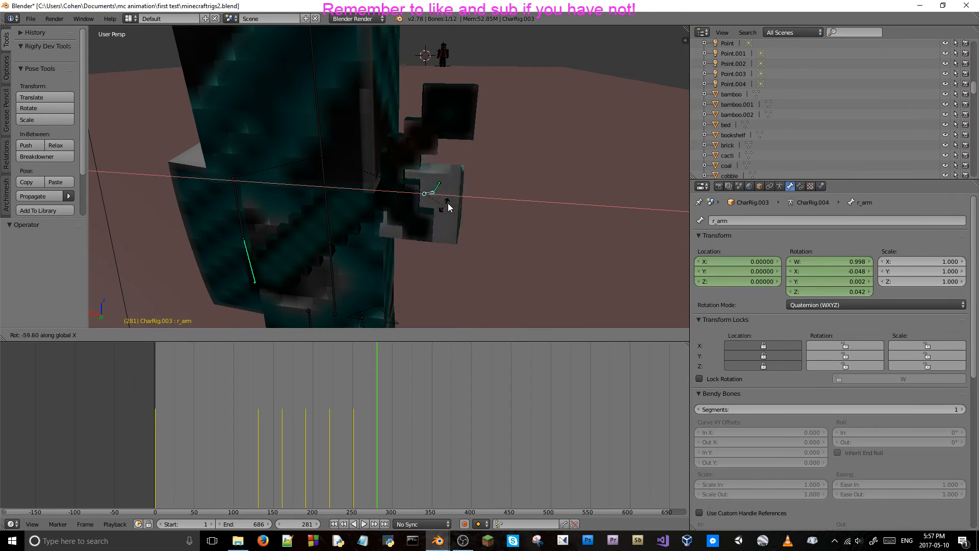
pyautogui.click(441, 119)
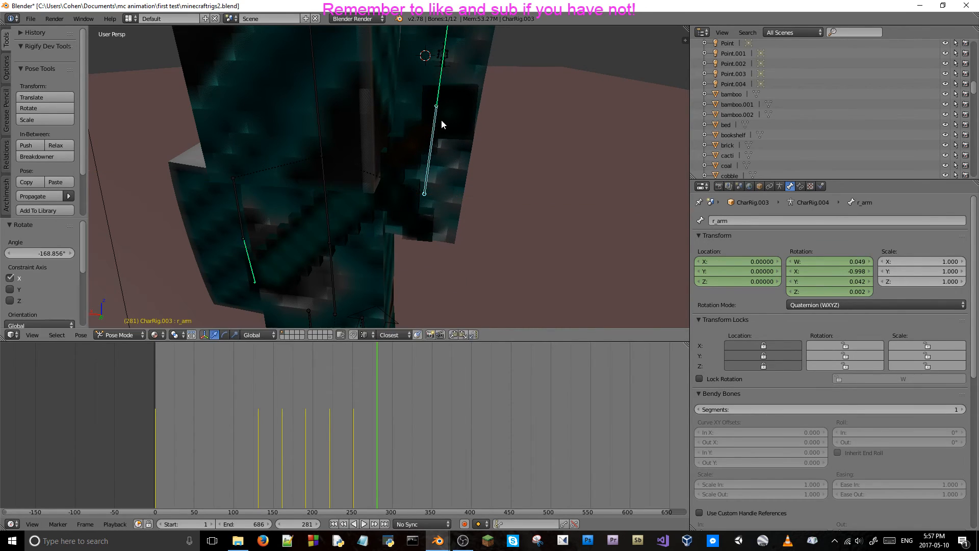
# Rotate the raised right arm bone outward about -18.9° around global Y at frame 281.
pyautogui.press('r')
pyautogui.press('z')
pyautogui.press('Escape')
pyautogui.press('r')
pyautogui.press('y')
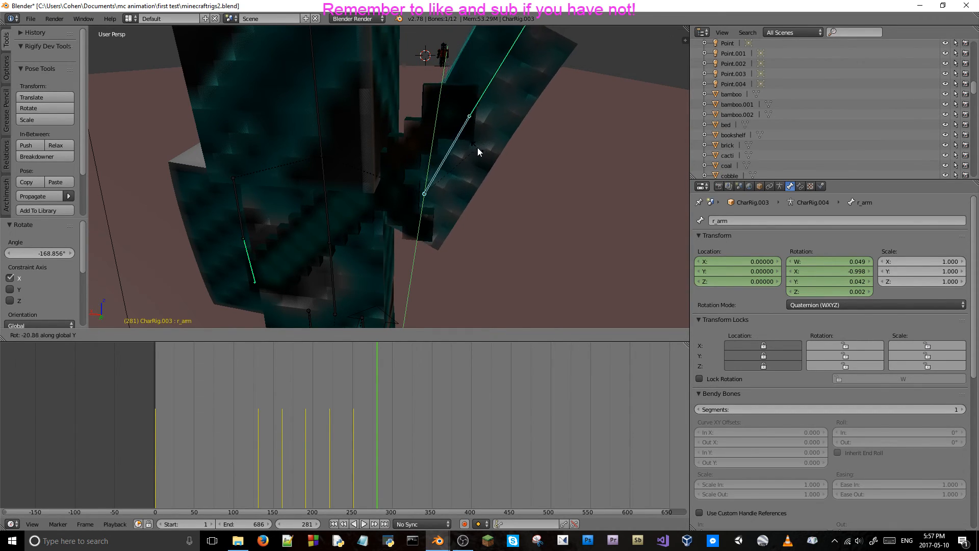
pyautogui.click(475, 145)
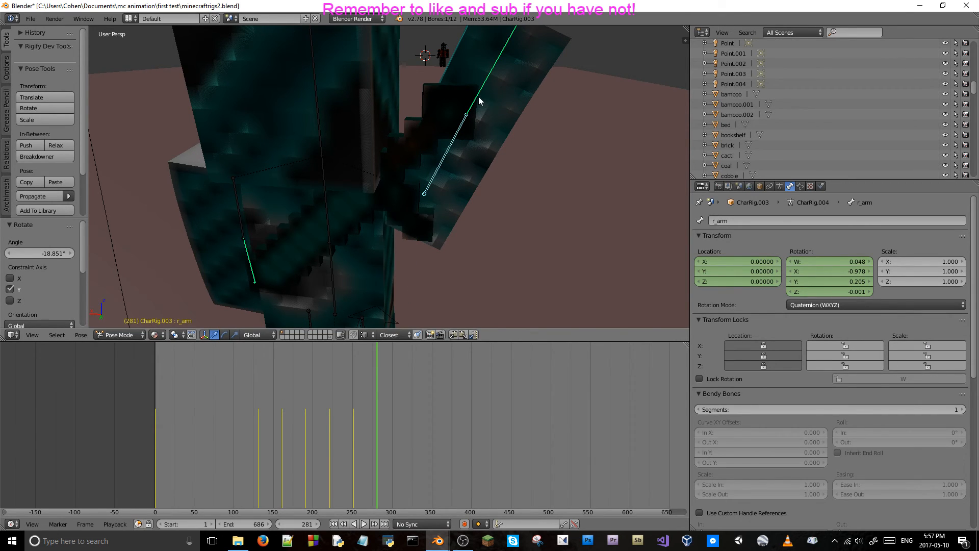
# Bend the right lower arm bone about -65.6° around global X and keyframe its rotation at frame 281.
pyautogui.rightClick(478, 98)
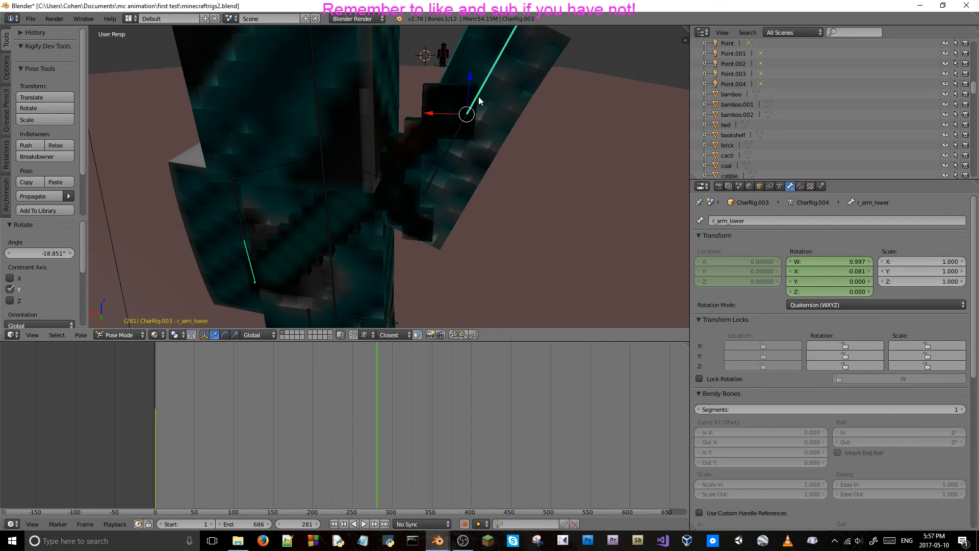
pyautogui.press('r')
pyautogui.press('x')
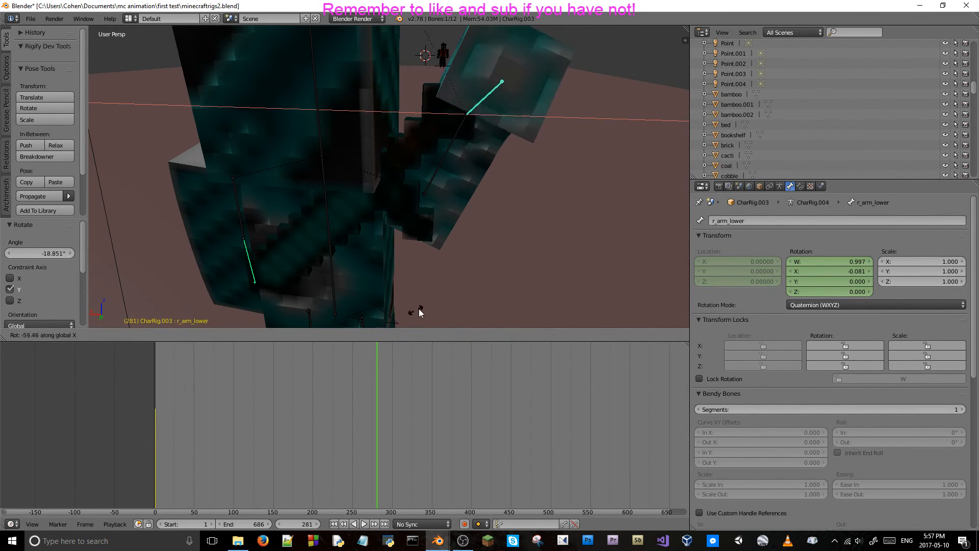
pyautogui.rightClick(399, 32)
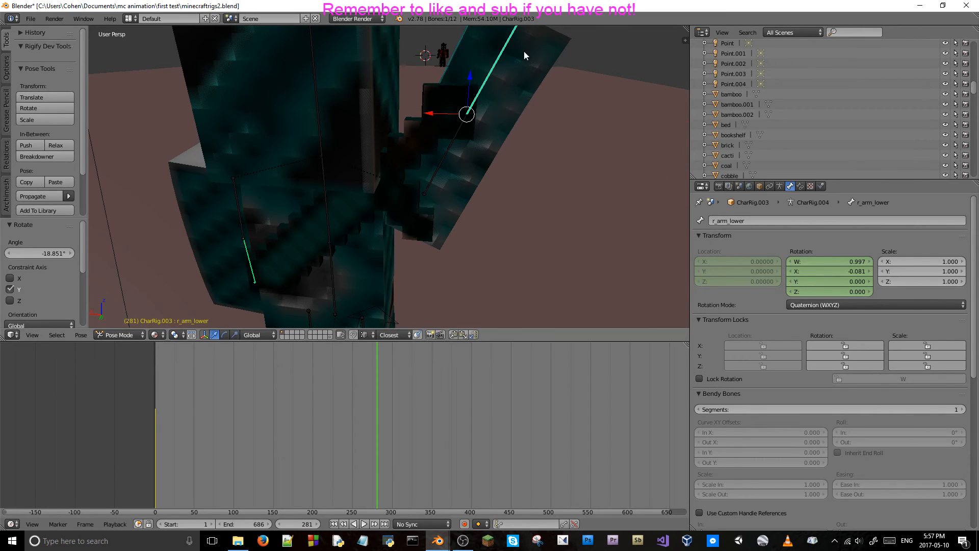
pyautogui.press('r')
pyautogui.press('x')
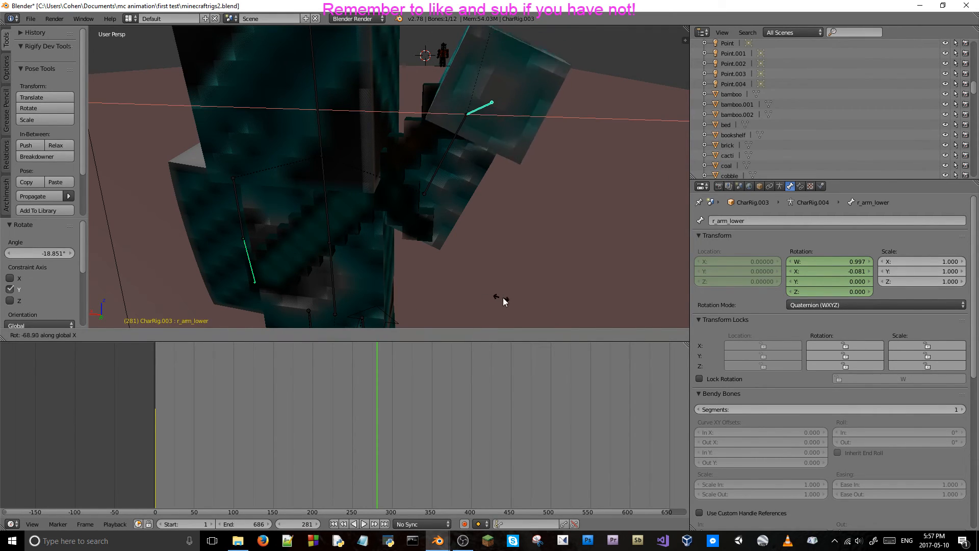
pyautogui.click(508, 297)
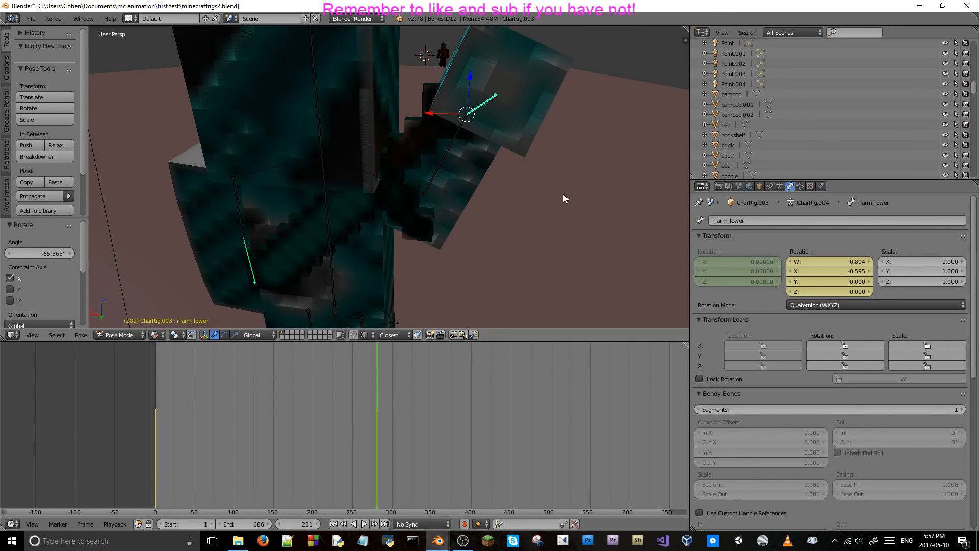
# Select the right upper arm bone and keyframe its location and rotation at frame 281.
pyautogui.rightClick(440, 148)
pyautogui.press('i')
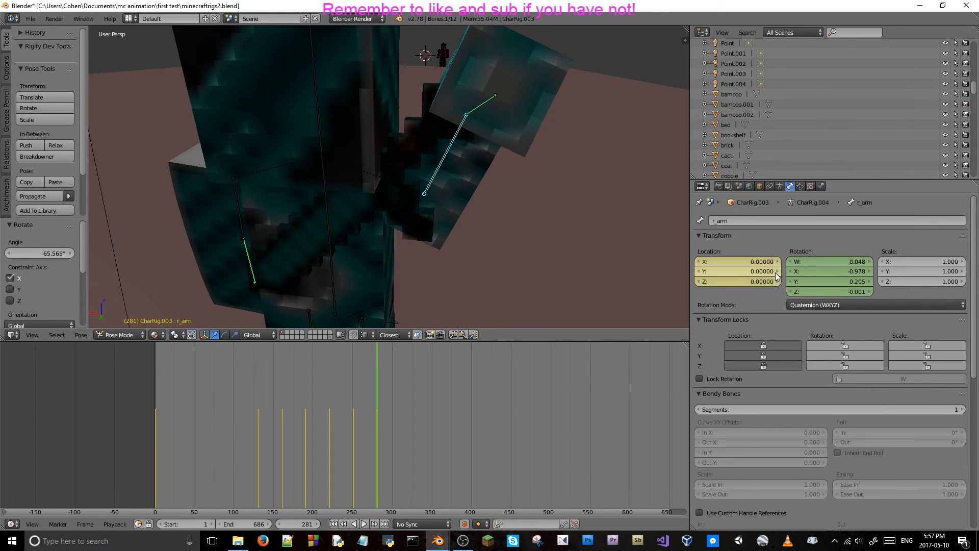
pyautogui.press('i')
# Step through, play and scrub the animation between frames 224 and 282 to check the arm's motion.
pyautogui.press('Left')
pyautogui.press('Left')
pyautogui.press('Left')
pyautogui.press('Left')
pyautogui.press('Left')
pyautogui.press('Left')
pyautogui.press('Left')
pyautogui.press('Left')
pyautogui.press('Left')
pyautogui.press('Left')
pyautogui.press('Left')
pyautogui.press('Left')
pyautogui.press('Left')
pyautogui.press('Left')
pyautogui.press('Left')
pyautogui.press('Left')
pyautogui.press('Left')
pyautogui.press('Left')
pyautogui.press('Left')
pyautogui.press('Left')
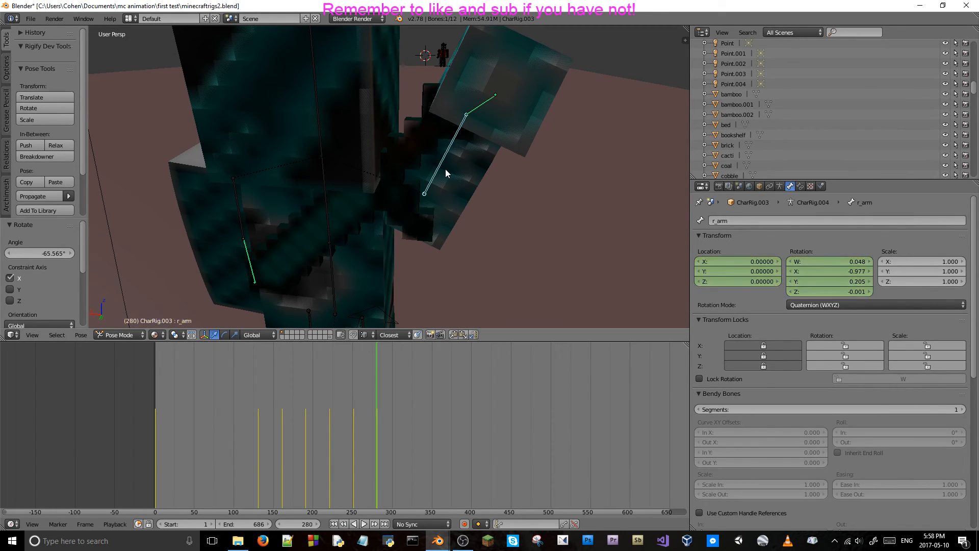
pyautogui.press('Right')
pyautogui.press('Right')
pyautogui.press('Right')
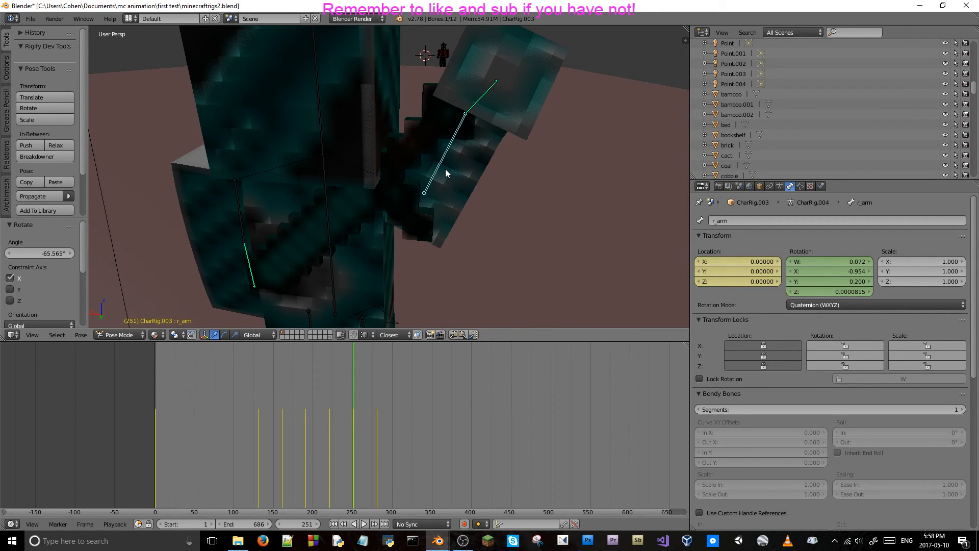
pyautogui.click(331, 424)
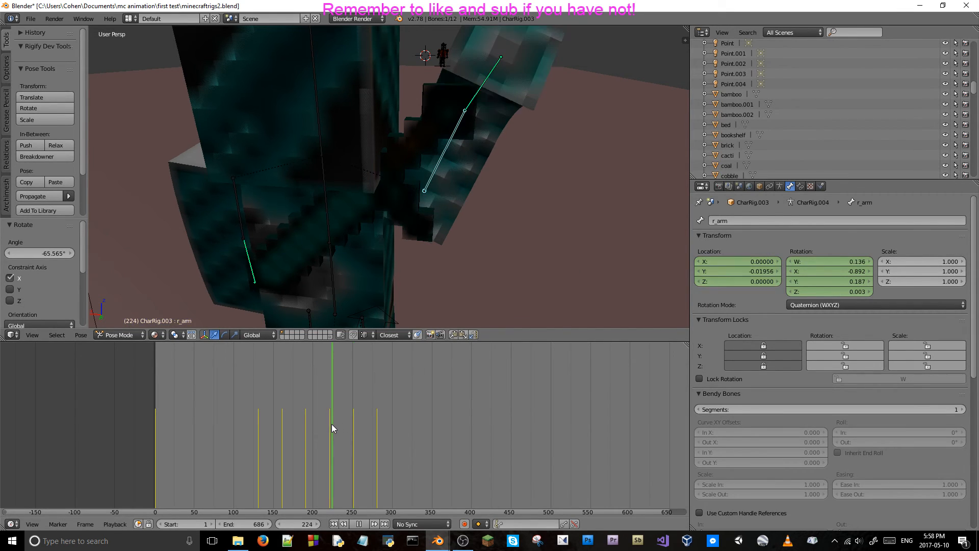
pyautogui.moveTo(331, 424); pyautogui.dragTo(378, 469)
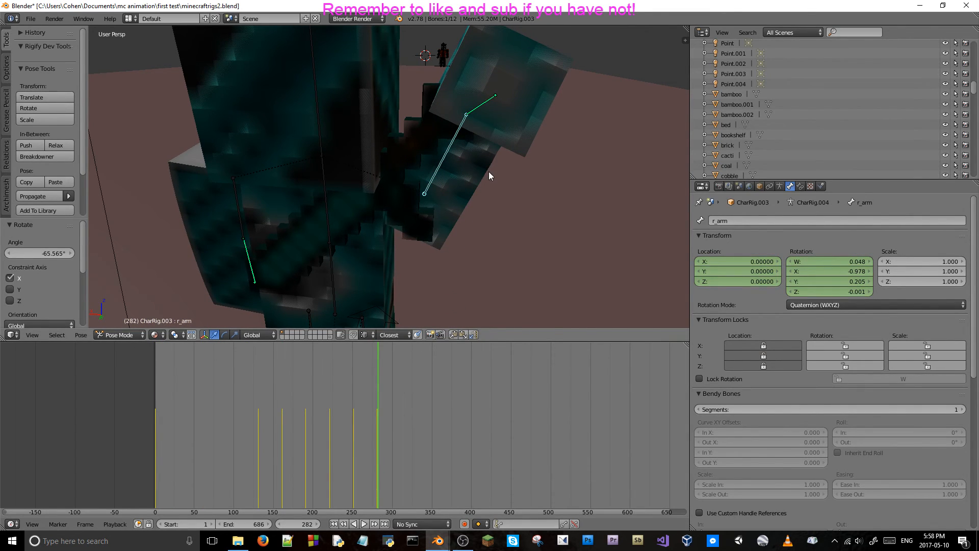
# Undo the right arm's raise, the elbow bend and their keyframes at frame 281.
pyautogui.hotkey('ctrl', 'z')
pyautogui.hotkey('ctrl', 'z')
pyautogui.hotkey('ctrl', 'z')
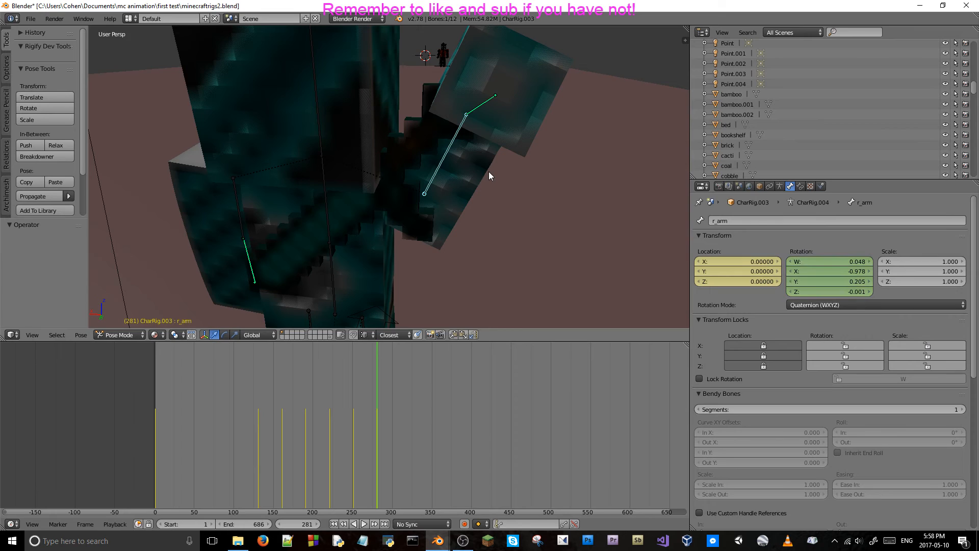
pyautogui.hotkey('ctrl', 'z')
pyautogui.hotkey('ctrl', 'z')
pyautogui.hotkey('ctrl', 'z')
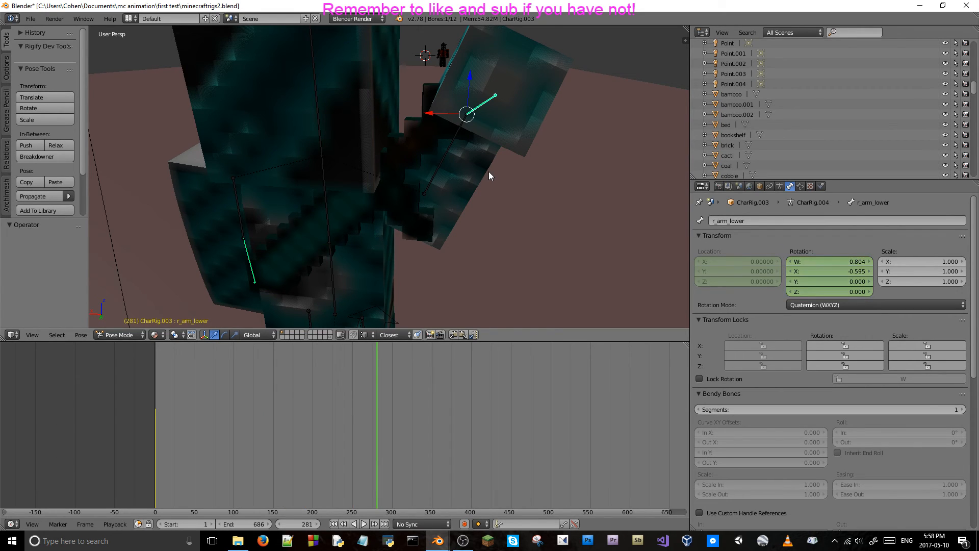
pyautogui.hotkey('ctrl', 'z')
pyautogui.hotkey('ctrl', 'z')
pyautogui.hotkey('ctrl', 'z')
# Keyframe the lowered right upper arm bone's rotation at frame 281.
pyautogui.press('Left')
pyautogui.press('Left')
pyautogui.press('Right')
pyautogui.press('Right')
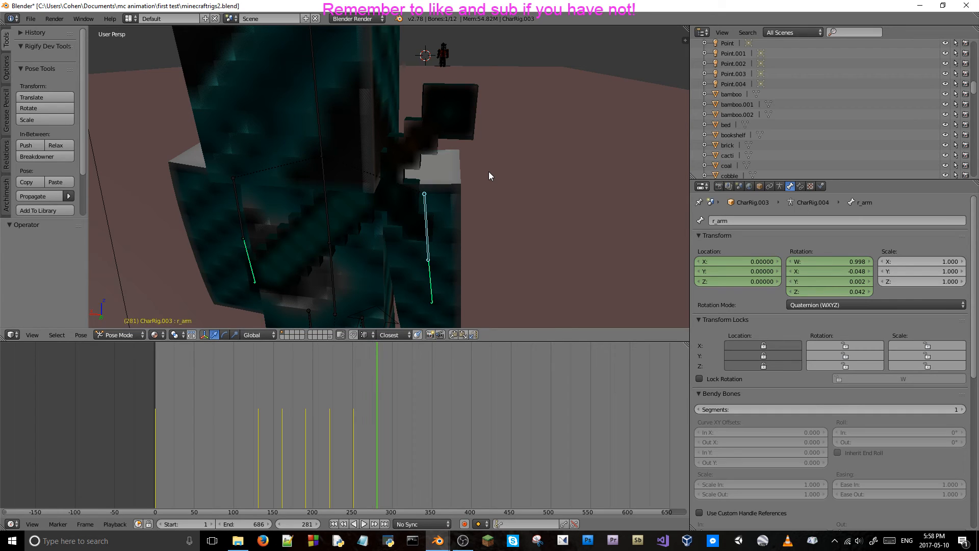
pyautogui.press('i')
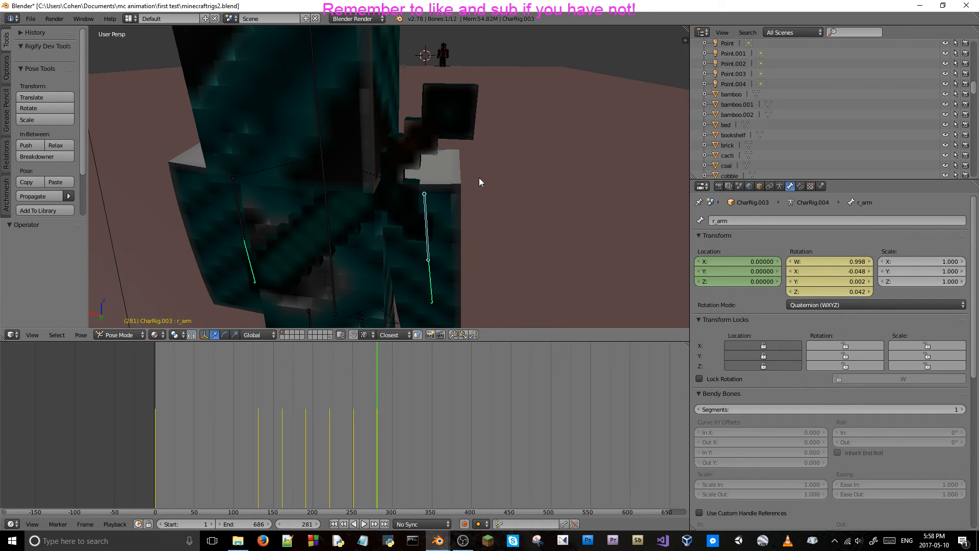
# Step back and forth between frames 271 and 281 to check that the right arm holds its lowered pose.
pyautogui.press('Right')
pyautogui.press('Right')
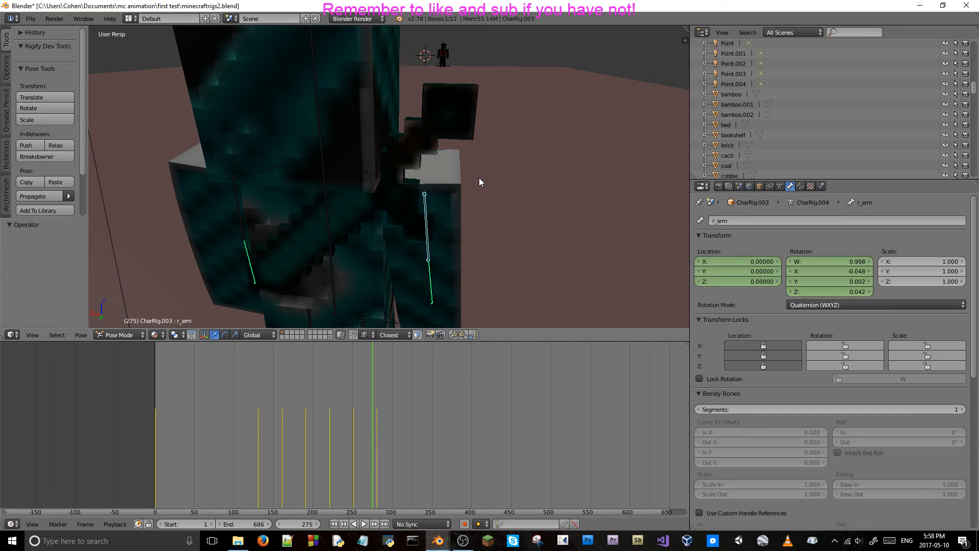
pyautogui.press('Left')
pyautogui.press('Left')
pyautogui.press('Left')
pyautogui.press('Left')
pyautogui.press('Left')
pyautogui.press('Left')
pyautogui.press('Left')
pyautogui.press('Left')
pyautogui.press('Left')
pyautogui.press('Left')
pyautogui.press('Left')
pyautogui.press('Left')
pyautogui.press('Left')
pyautogui.press('Left')
pyautogui.press('Left')
pyautogui.press('Left')
pyautogui.press('Left')
pyautogui.press('Left')
pyautogui.press('Left')
pyautogui.press('Left')
pyautogui.press('Right')
pyautogui.press('Right')
pyautogui.press('Right')
pyautogui.press('Right')
pyautogui.press('Right')
pyautogui.press('Right')
pyautogui.press('Right')
pyautogui.press('Right')
pyautogui.press('Right')
pyautogui.press('Right')
pyautogui.press('Right')
pyautogui.press('Right')
pyautogui.press('Right')
pyautogui.press('Right')
pyautogui.press('Right')
pyautogui.press('Right')
pyautogui.press('Right')
pyautogui.press('Right')
pyautogui.press('Right')
pyautogui.press('Right')
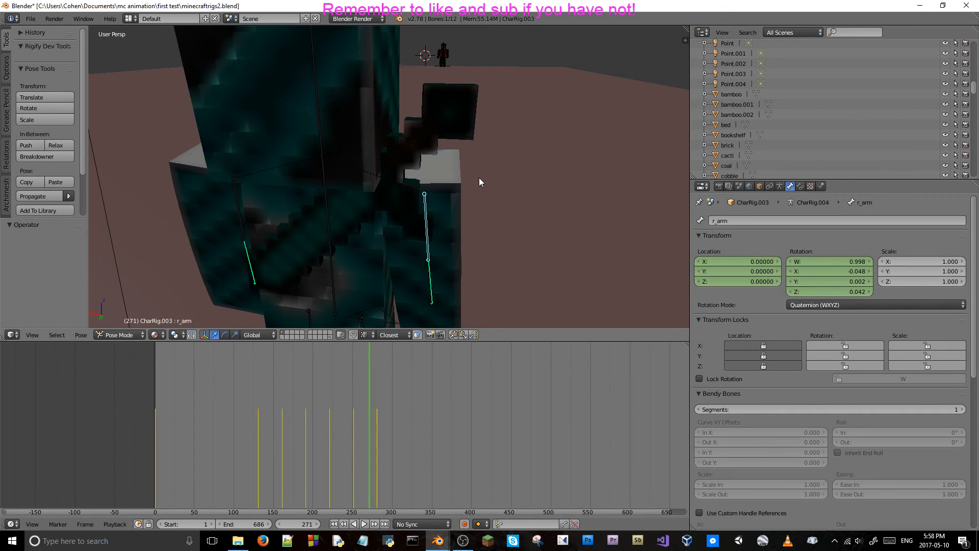
pyautogui.press('Right')
pyautogui.press('Right')
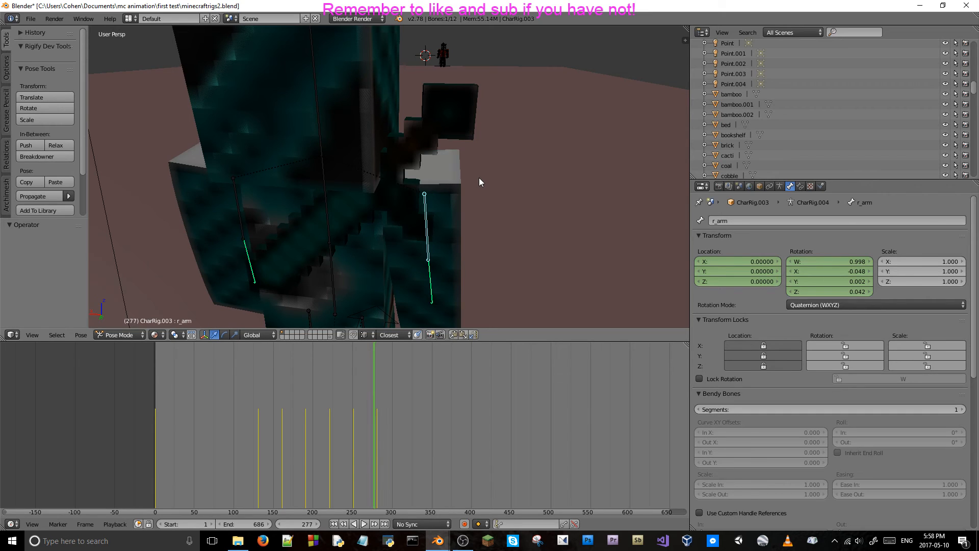
pyautogui.press('Left')
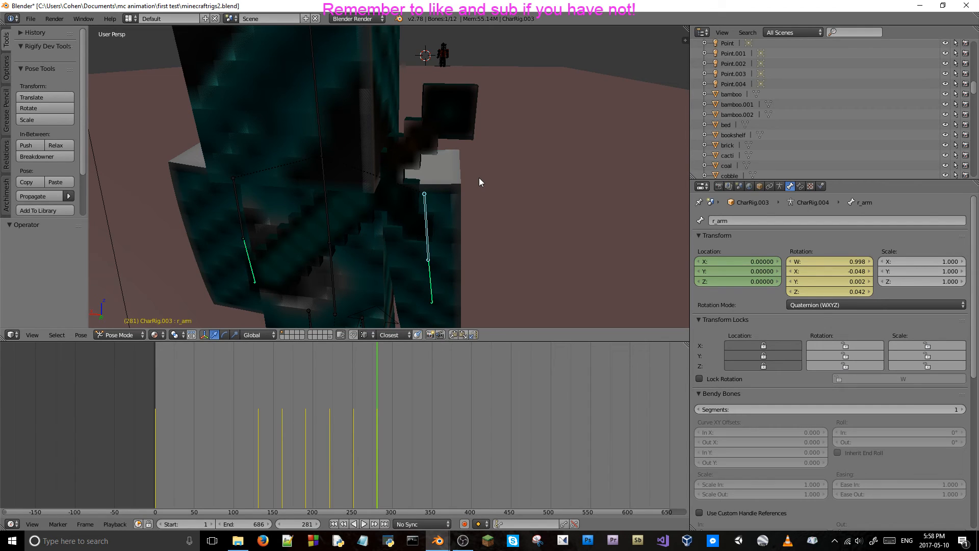
# Keyframe the right lower arm bone's rotation at frame 281 and replace the upper arm's rotation keyframes there.
pyautogui.rightClick(430, 280)
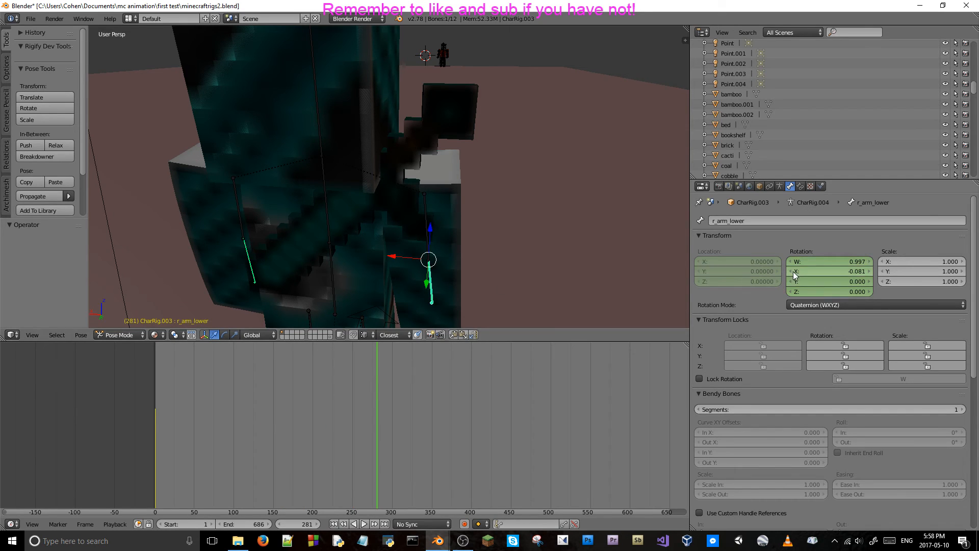
pyautogui.press('i')
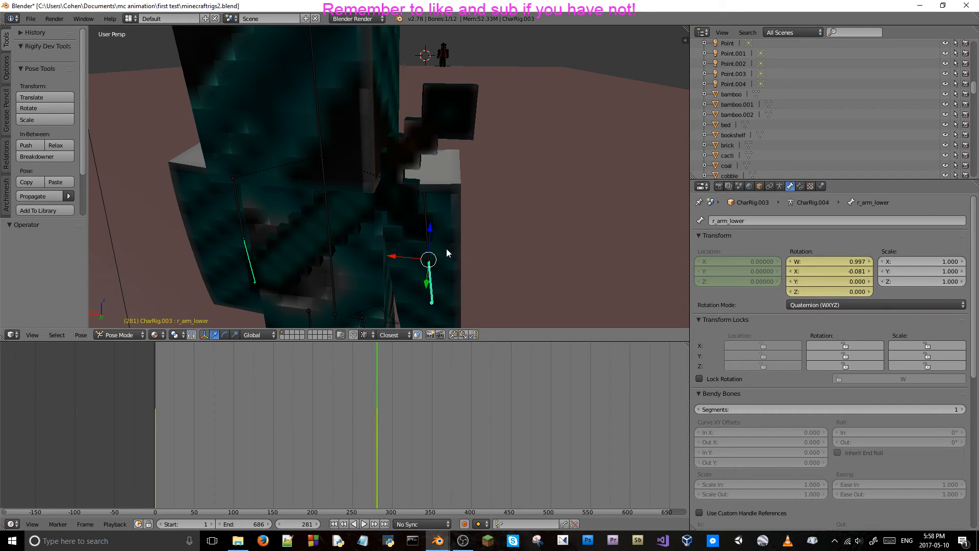
pyautogui.rightClick(427, 216)
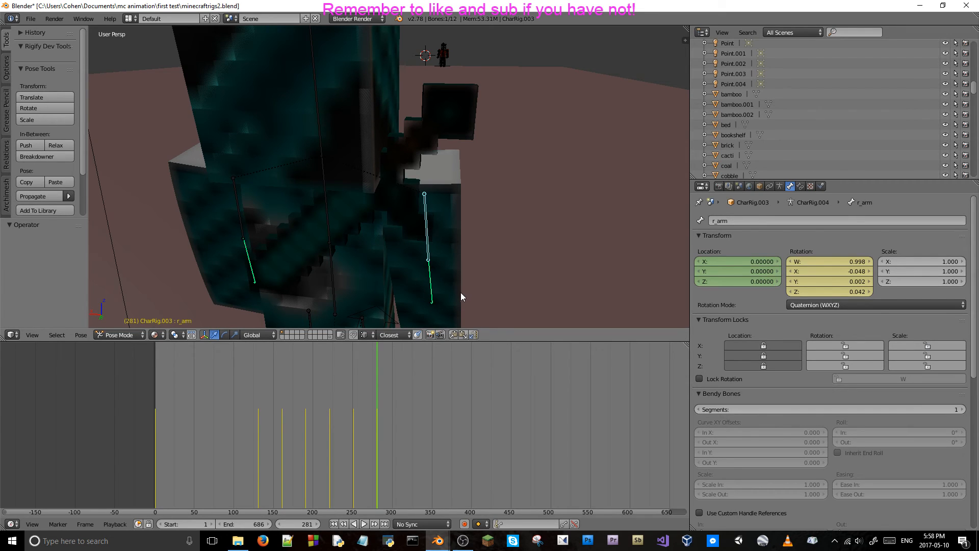
pyautogui.rightClick(816, 270)
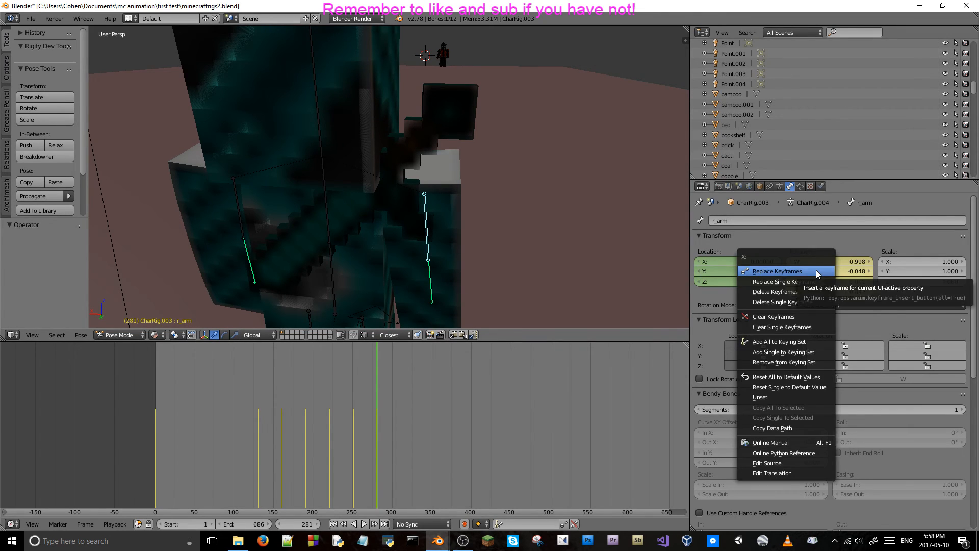
pyautogui.click(816, 271)
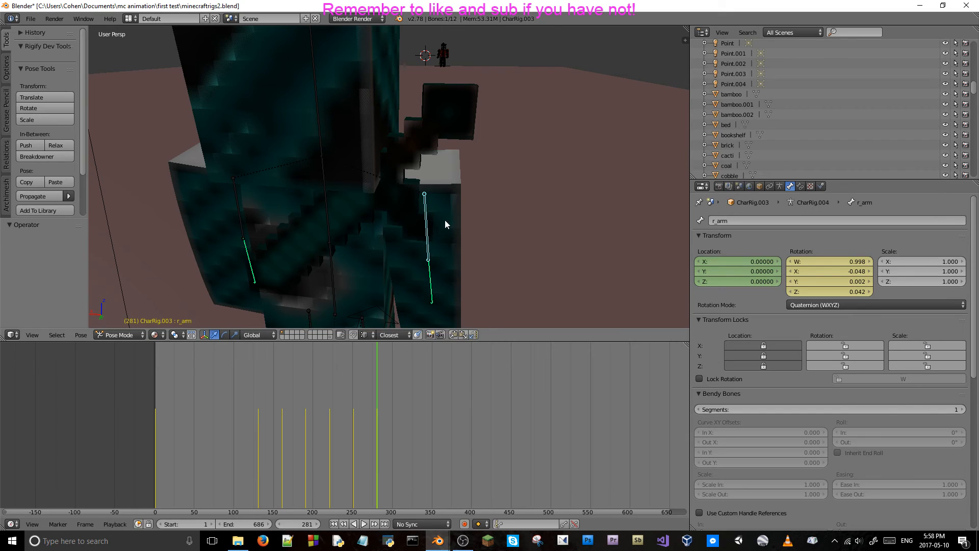
# At frame 299, rotate the right upper arm about -162.7° around global X and -11.1° around global Y, and keyframe its location and rotation.
pyautogui.hotkey('alt', 'a')
pyautogui.hotkey('alt', 'a')
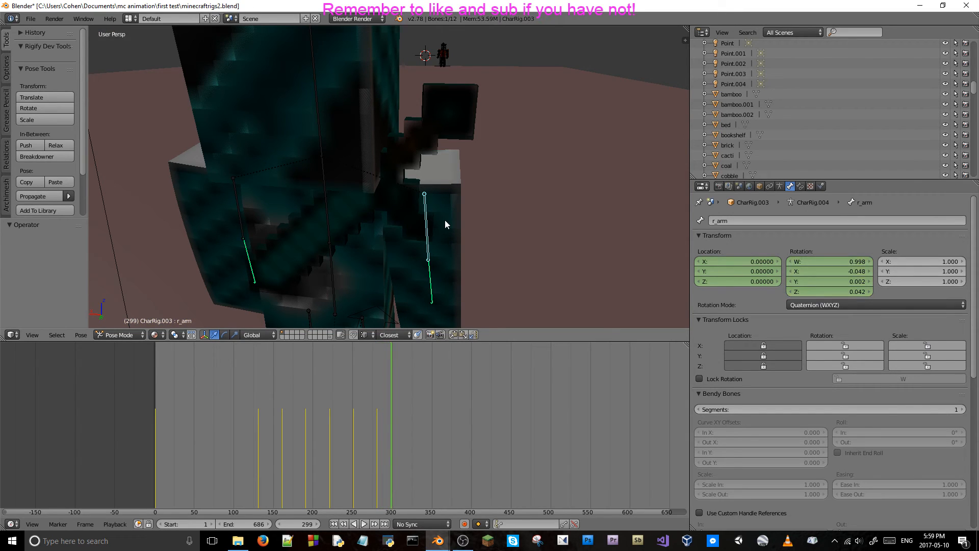
pyautogui.press('r')
pyautogui.press('x')
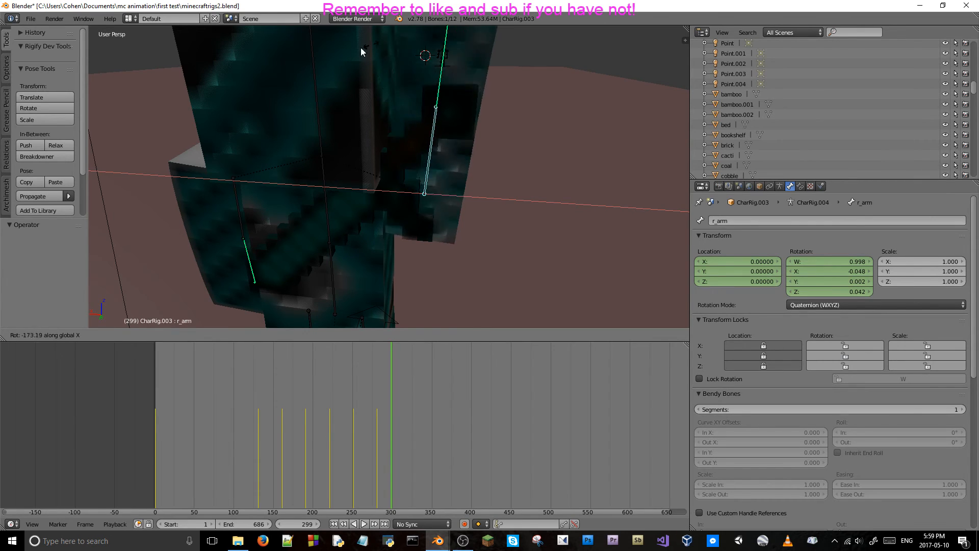
pyautogui.click(404, 46)
pyautogui.press('r')
pyautogui.press('z')
pyautogui.press('y')
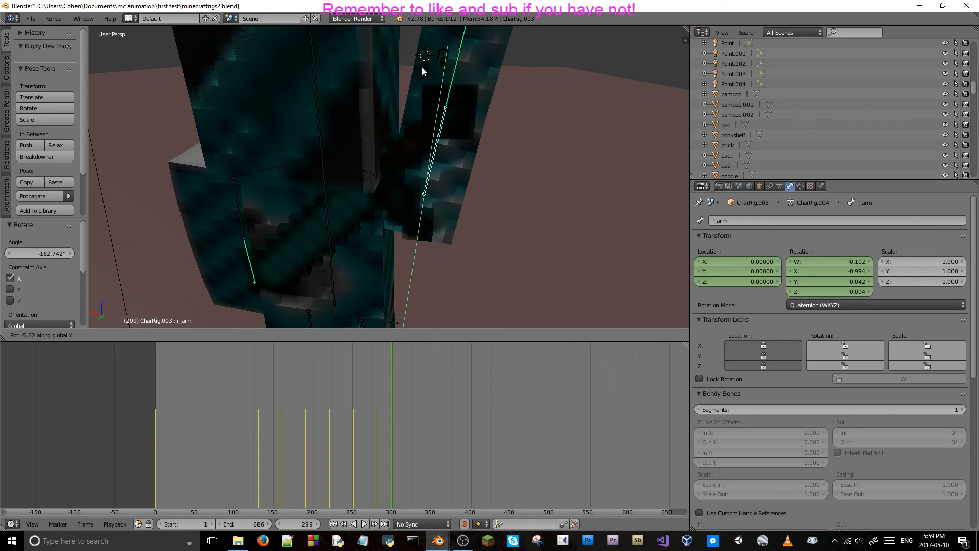
pyautogui.click(433, 78)
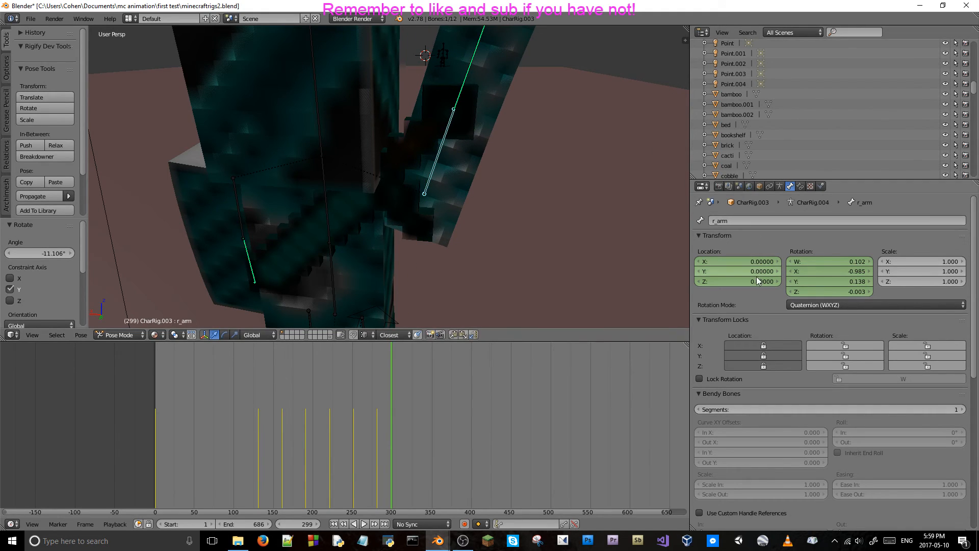
pyautogui.press('i')
pyautogui.press('i')
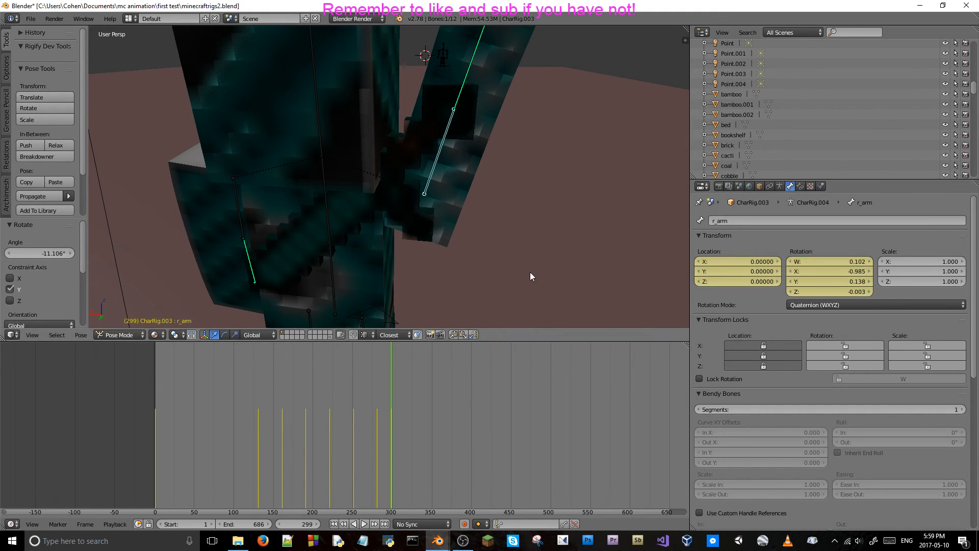
# Step through frames 284 to 299 to check the arm-raising motion, ending on frame 299.
pyautogui.press('Left')
pyautogui.press('Left')
pyautogui.press('Left')
pyautogui.press('Left')
pyautogui.press('Left')
pyautogui.press('Left')
pyautogui.press('Left')
pyautogui.press('Left')
pyautogui.press('Left')
pyautogui.press('Left')
pyautogui.press('Left')
pyautogui.press('Left')
pyautogui.press('Left')
pyautogui.press('Left')
pyautogui.press('Left')
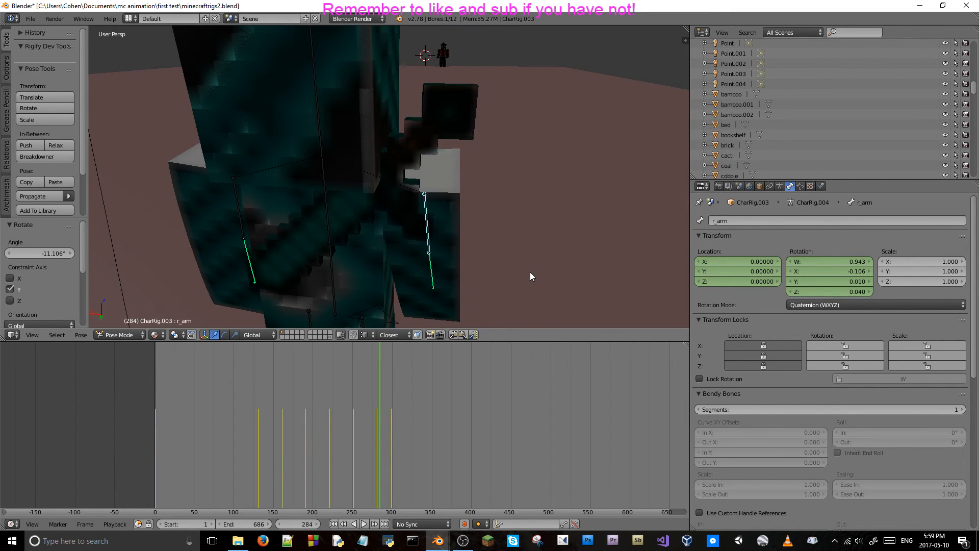
pyautogui.press('Right')
pyautogui.press('Right')
pyautogui.press('Right')
pyautogui.press('Right')
pyautogui.press('Right')
pyautogui.press('Right')
pyautogui.press('Right')
pyautogui.press('Right')
pyautogui.press('Right')
pyautogui.press('Right')
pyautogui.press('Right')
pyautogui.press('Right')
pyautogui.press('Right')
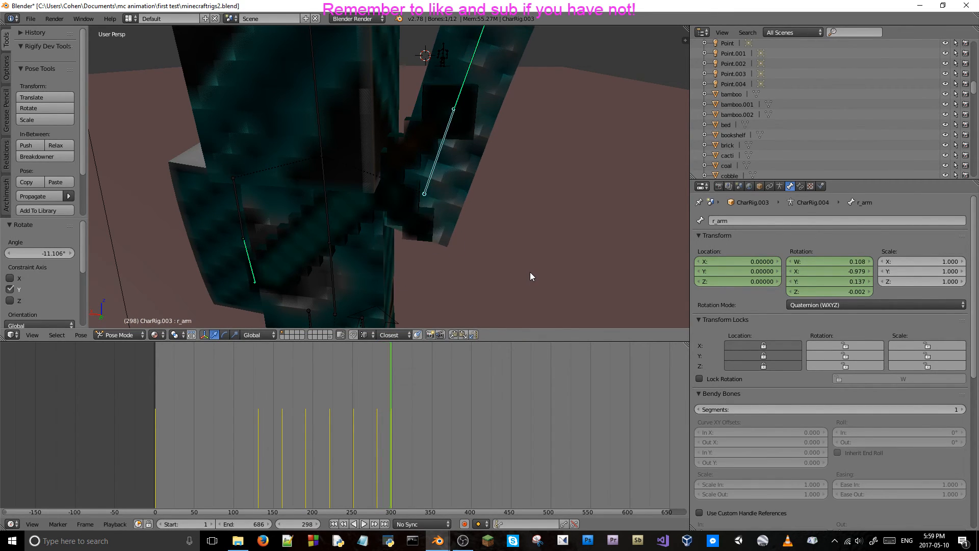
pyautogui.press('Right')
pyautogui.press('Right')
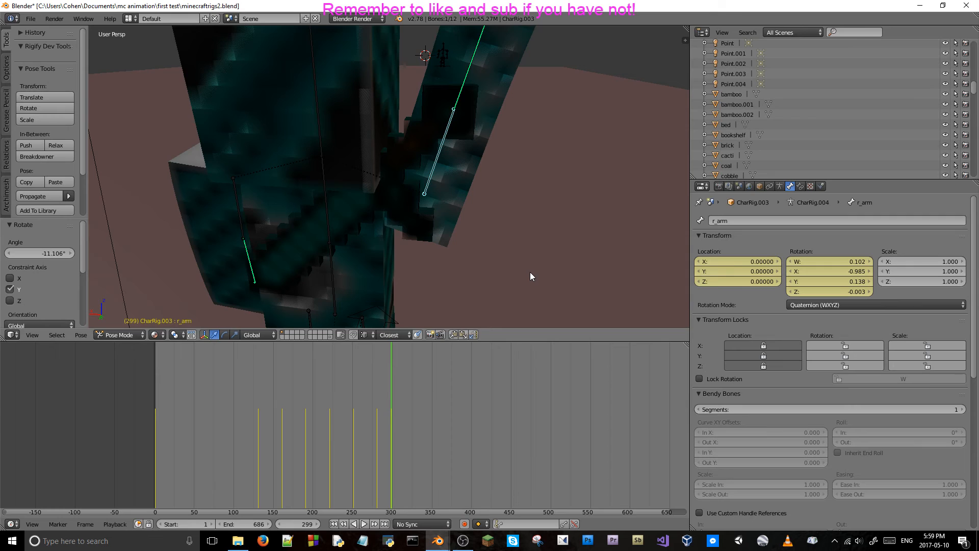
# Select the right lower arm bone and keyframe its rotation at frame 299.
pyautogui.rightClick(459, 94)
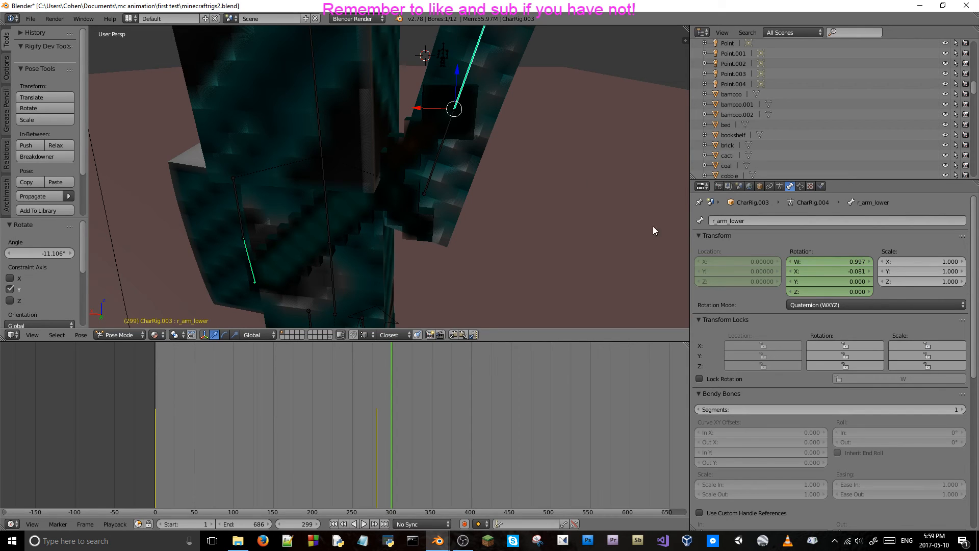
pyautogui.press('i')
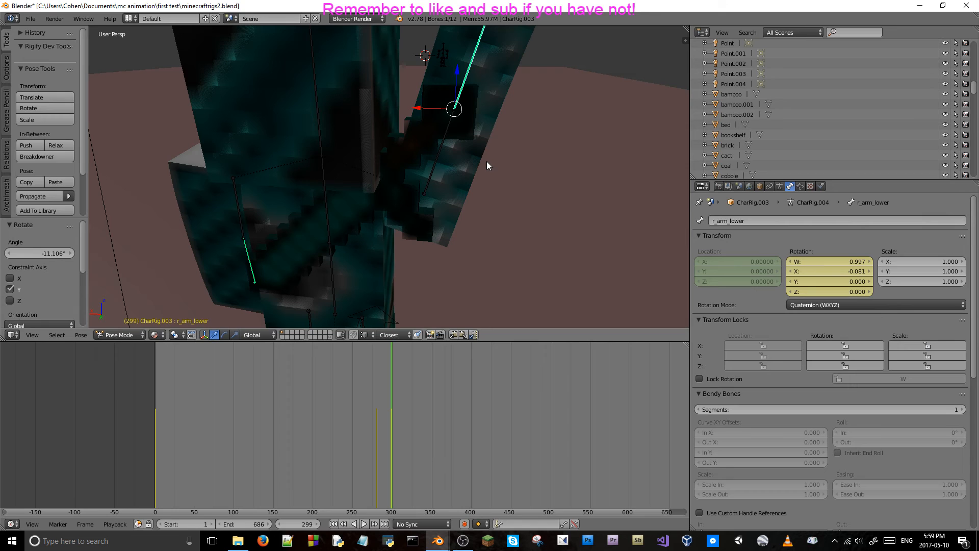
# At frame 306, rotate the right lower arm bone about -72.8° and a further -3° around global X, and keyframe its rotation.
pyautogui.hotkey('alt', 'a')
pyautogui.hotkey('alt', 'a')
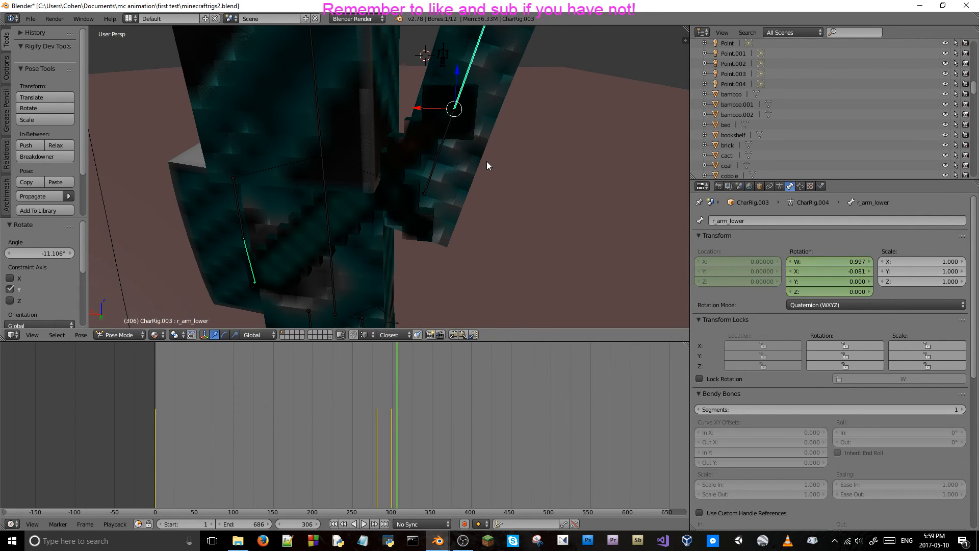
pyautogui.moveTo(499, 142)
pyautogui.mouseDown(button='middle')
pyautogui.moveTo(496, 159)
pyautogui.moveTo(487, 152)
pyautogui.mouseUp(button='middle')
pyautogui.press('r')
pyautogui.press('x')
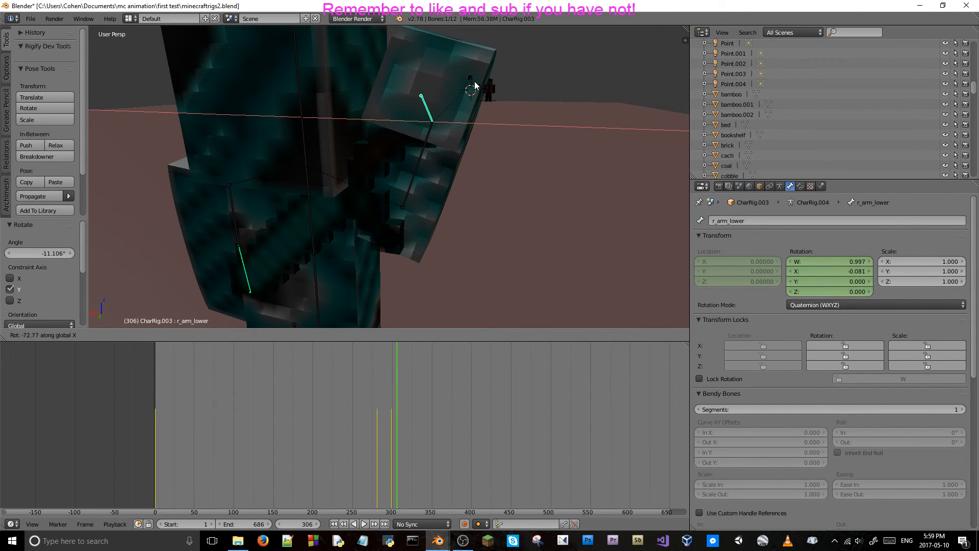
pyautogui.click(474, 81)
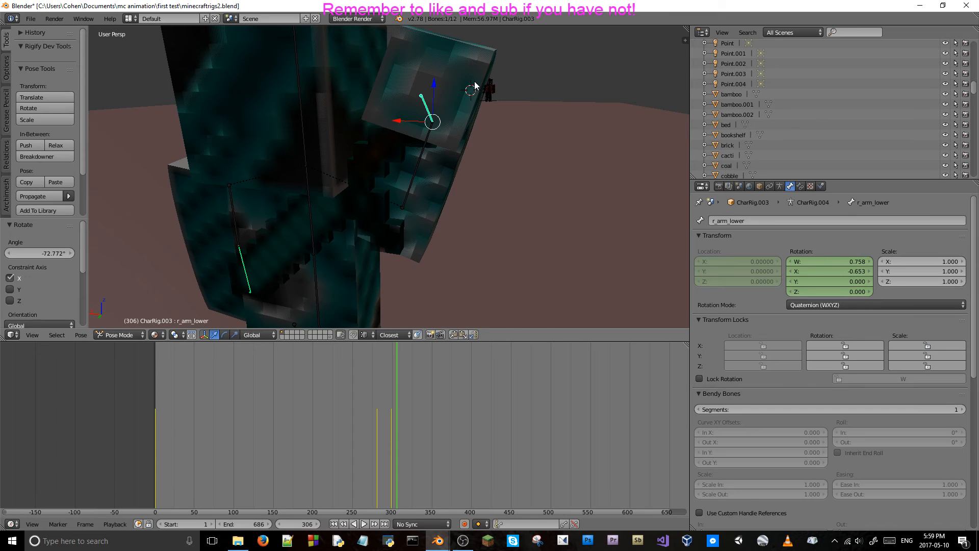
pyautogui.moveTo(474, 87); pyautogui.dragTo(534, 98, button='middle')
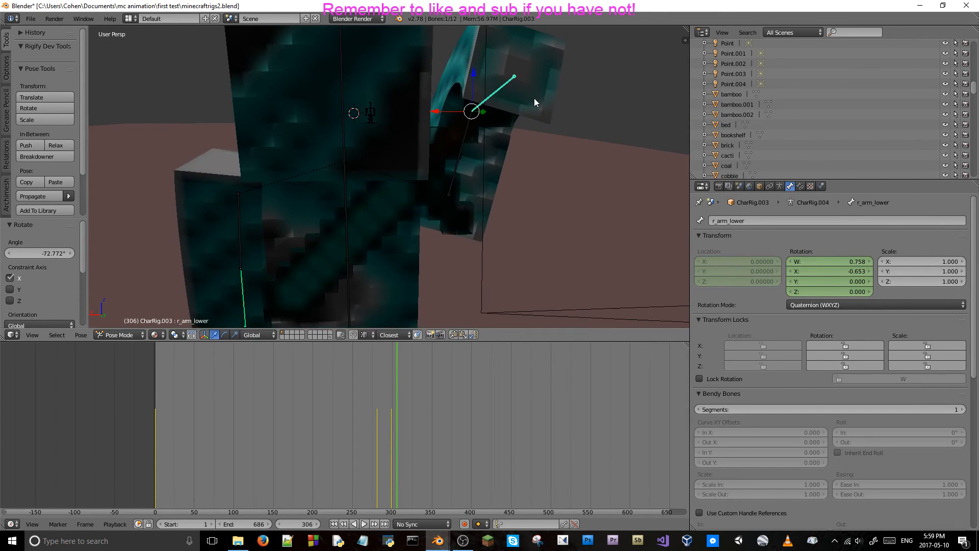
pyautogui.press('r')
pyautogui.press('x')
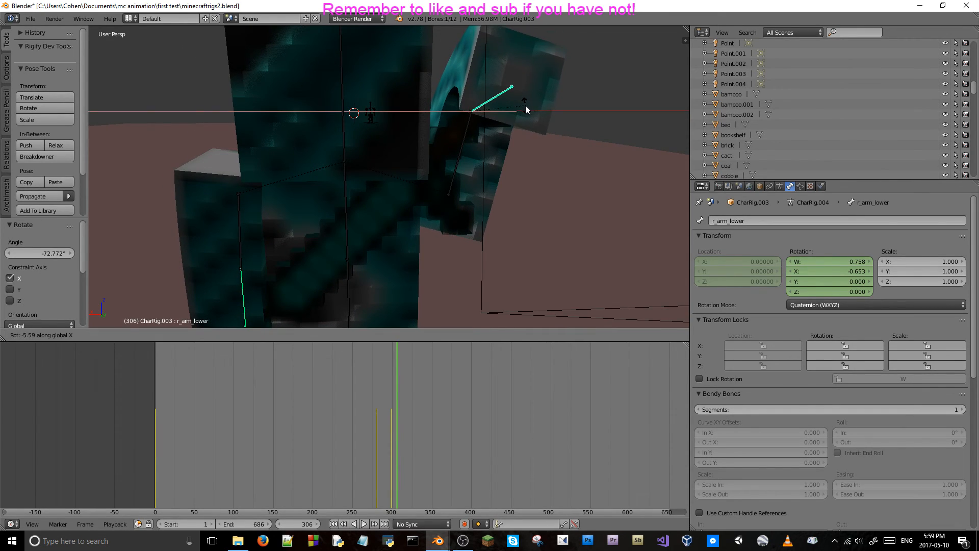
pyautogui.click(526, 106)
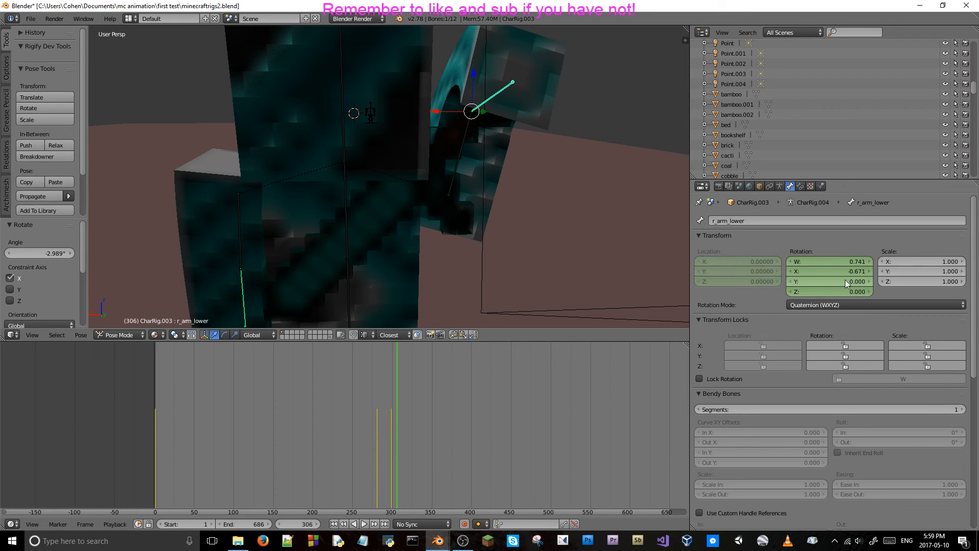
pyautogui.press('i')
# Step back and forth between frames 293 and 307 to check how the right forearm bends during the arm raise.
pyautogui.press('Left')
pyautogui.press('Left')
pyautogui.press('Left')
pyautogui.press('Left')
pyautogui.press('Left')
pyautogui.press('Left')
pyautogui.press('Left')
pyautogui.press('Left')
pyautogui.press('Left')
pyautogui.press('Left')
pyautogui.press('Left')
pyautogui.press('Left')
pyautogui.press('Left')
pyautogui.press('Left')
pyautogui.press('Left')
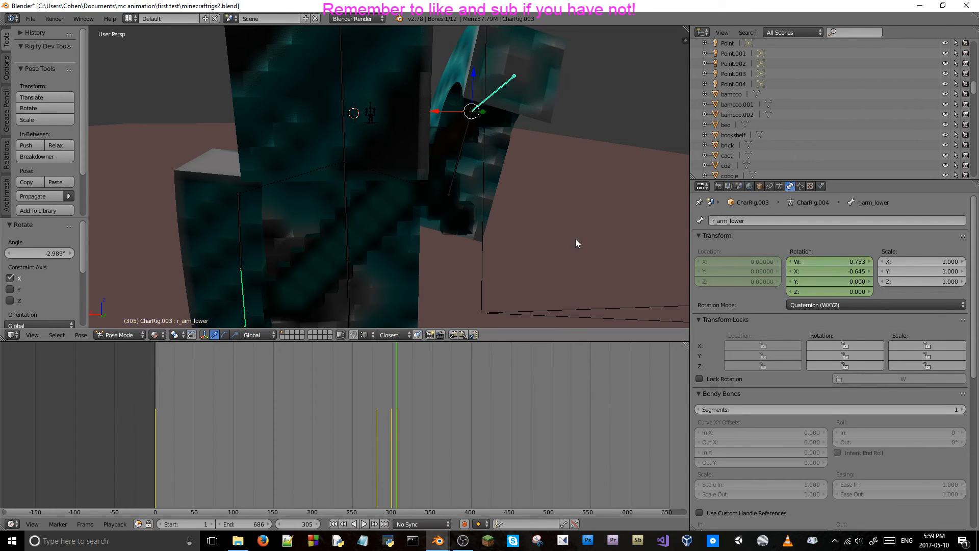
pyautogui.press('Left')
pyautogui.press('Left')
pyautogui.press('Left')
pyautogui.press('Left')
pyautogui.press('Left')
pyautogui.press('Left')
pyautogui.press('Left')
pyautogui.press('Left')
pyautogui.press('Left')
pyautogui.press('Left')
pyautogui.press('Right')
pyautogui.press('Right')
pyautogui.press('Right')
pyautogui.press('Right')
pyautogui.press('Right')
pyautogui.press('Right')
pyautogui.press('Right')
pyautogui.press('Right')
pyautogui.press('Right')
pyautogui.press('Right')
pyautogui.press('Right')
pyautogui.press('Right')
pyautogui.press('Right')
pyautogui.press('Right')
pyautogui.press('Right')
pyautogui.press('Right')
pyautogui.press('Right')
pyautogui.press('Right')
pyautogui.press('Right')
pyautogui.press('Right')
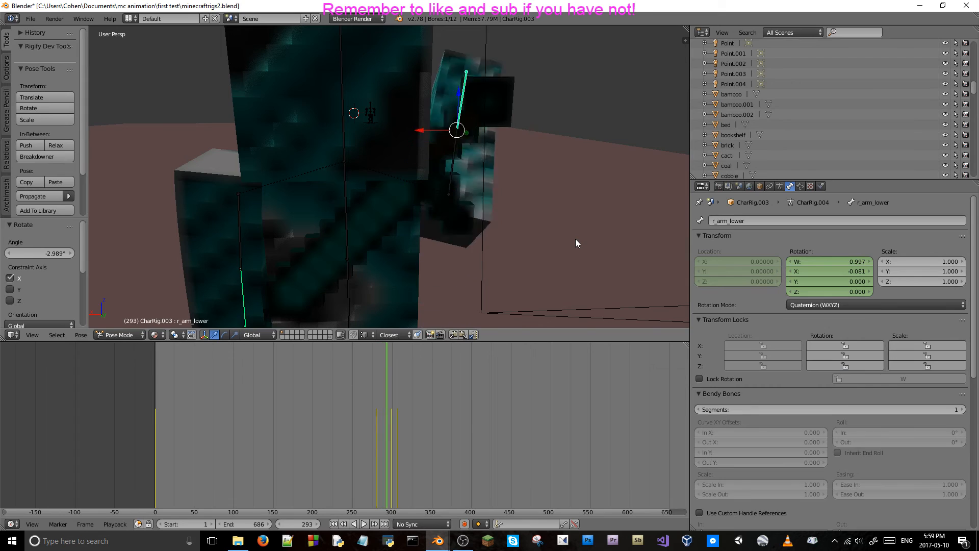
pyautogui.press('Right')
pyautogui.press('Right')
pyautogui.press('Left')
pyautogui.press('Left')
pyautogui.press('Left')
pyautogui.press('Left')
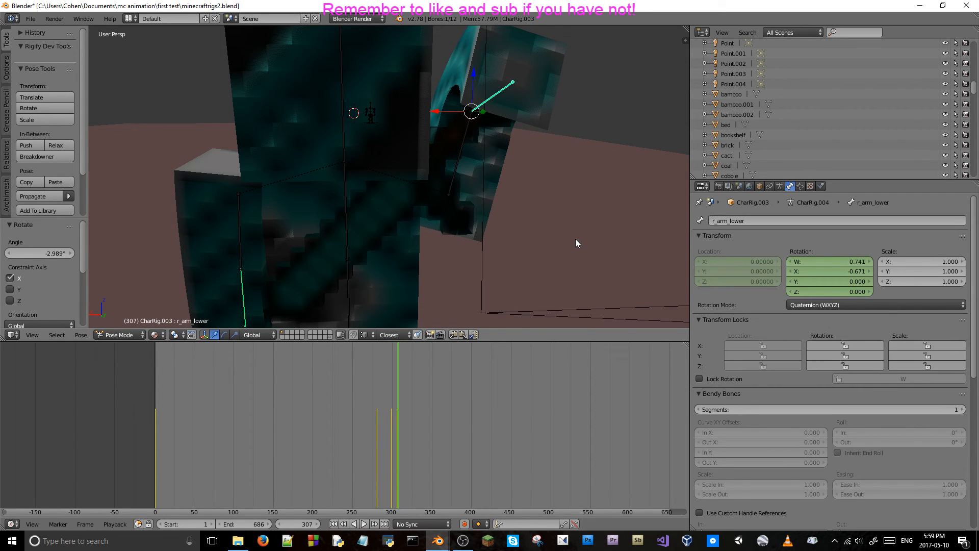
# Delete the right lower arm bone's rotation keyframes at frame 306 and at frame 299.
pyautogui.rightClick(822, 270)
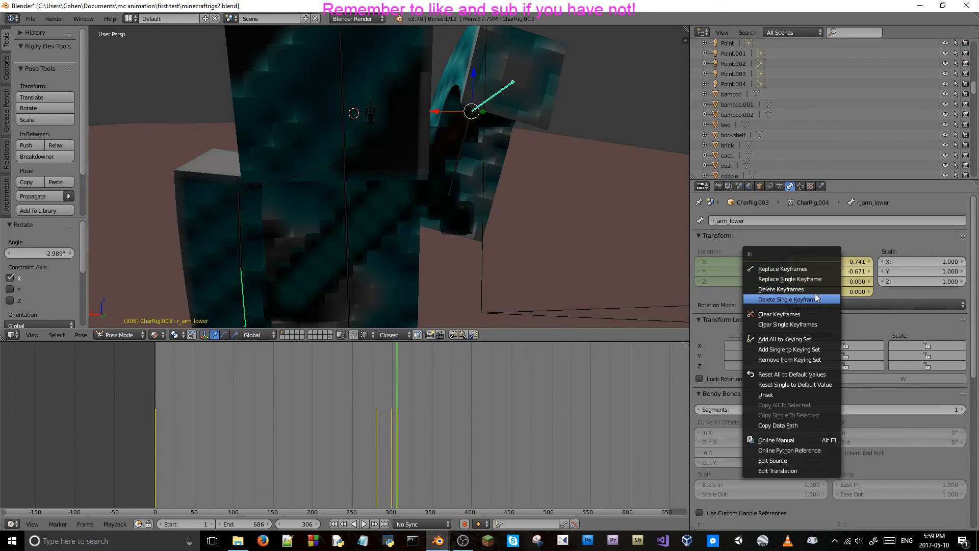
pyautogui.click(810, 289)
pyautogui.press('Left')
pyautogui.press('Left')
pyautogui.press('Left')
pyautogui.press('Left')
pyautogui.press('Left')
pyautogui.press('Left')
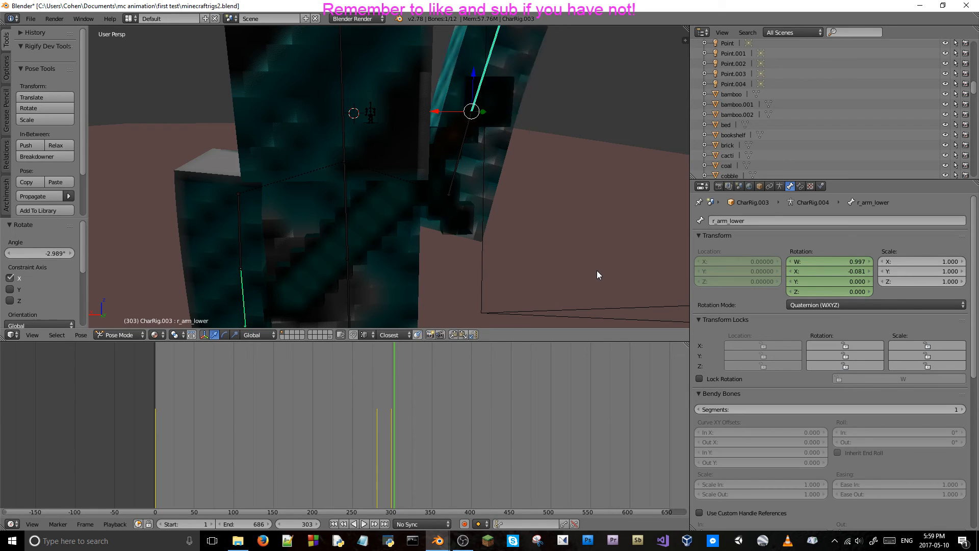
pyautogui.press('Left')
pyautogui.press('Left')
pyautogui.press('Left')
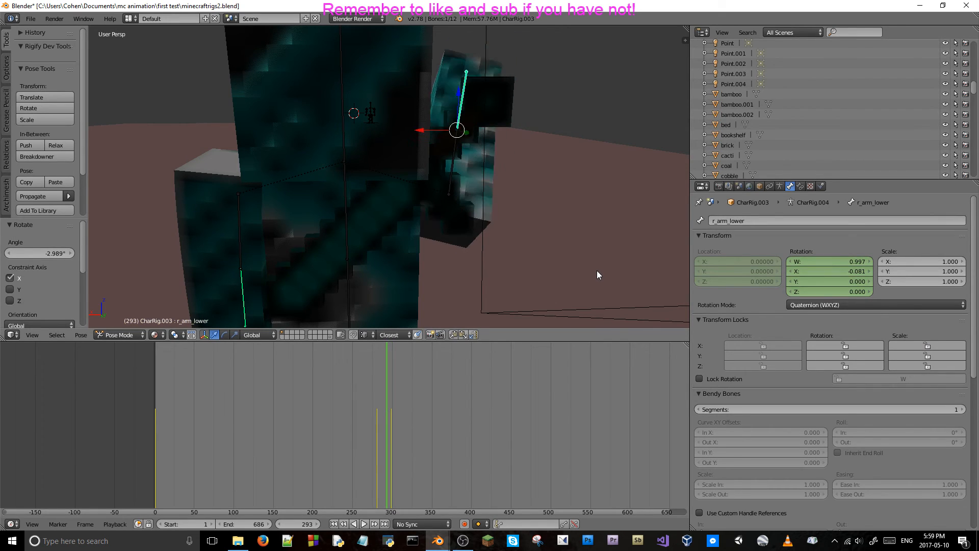
pyautogui.press('Right')
pyautogui.press('Right')
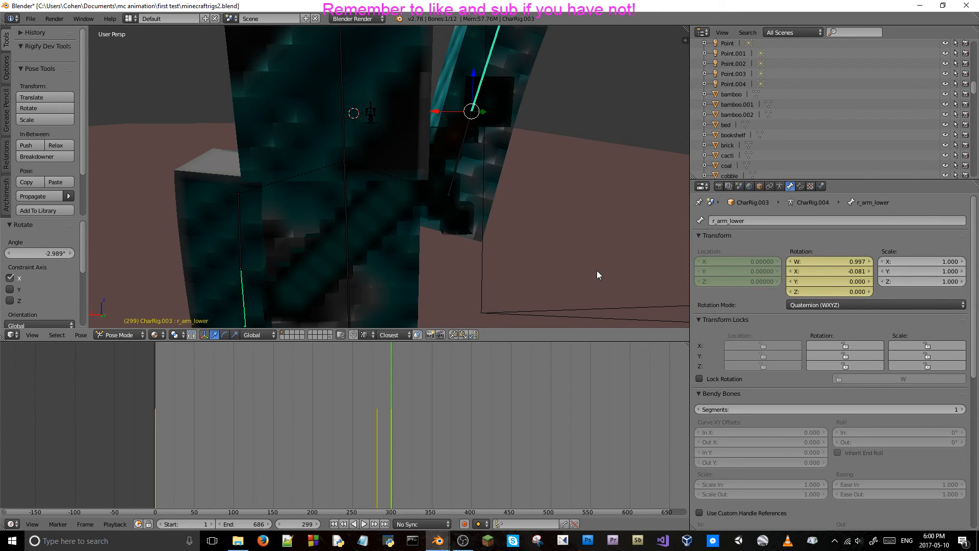
pyautogui.rightClick(836, 274)
pyautogui.click(837, 273)
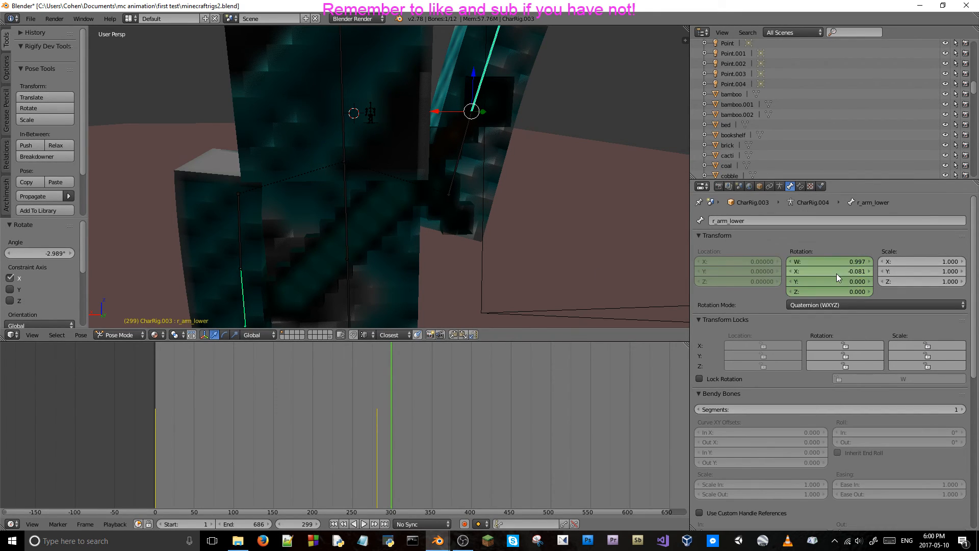
# At frame 299, rotate the right lower arm bone about -83.2° around global X and keyframe its rotation.
pyautogui.press('r')
pyautogui.press('x')
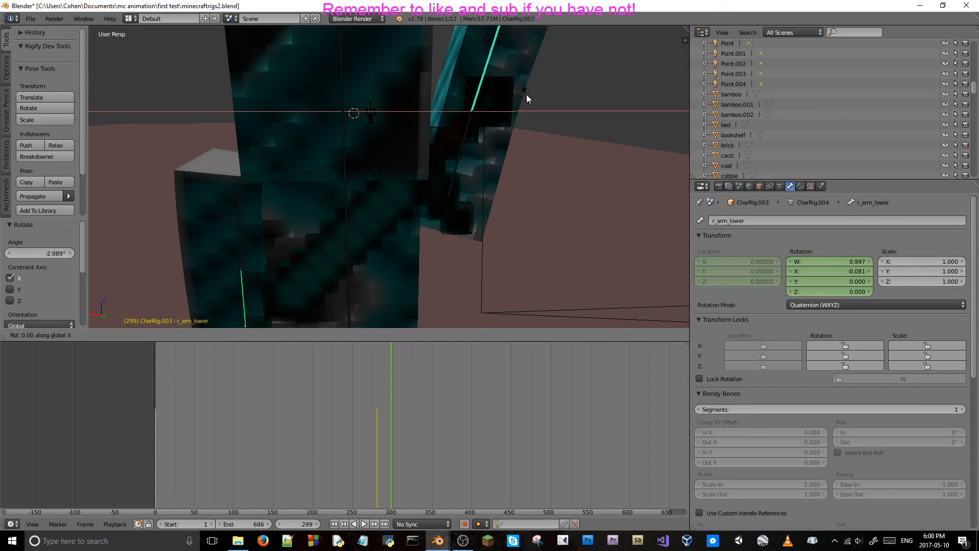
pyautogui.click(515, 210)
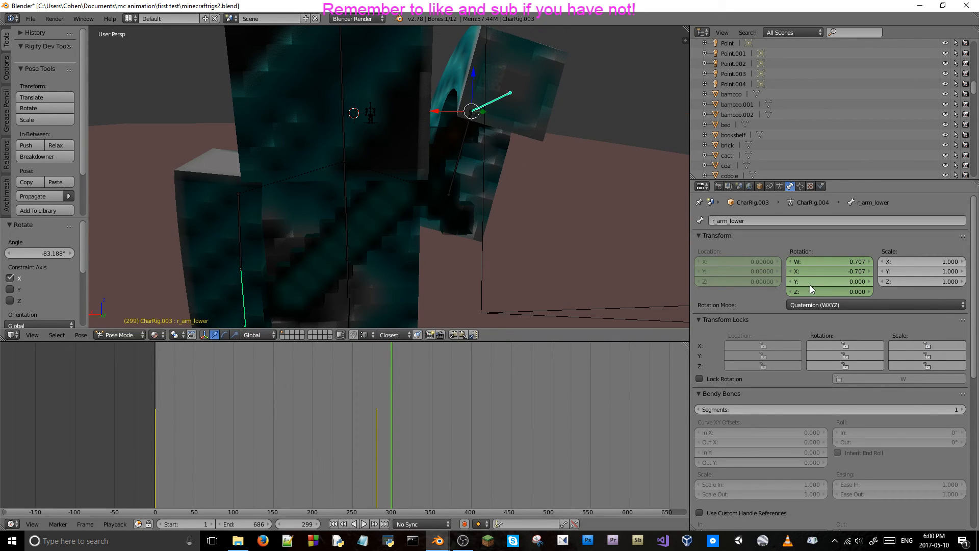
pyautogui.press('i')
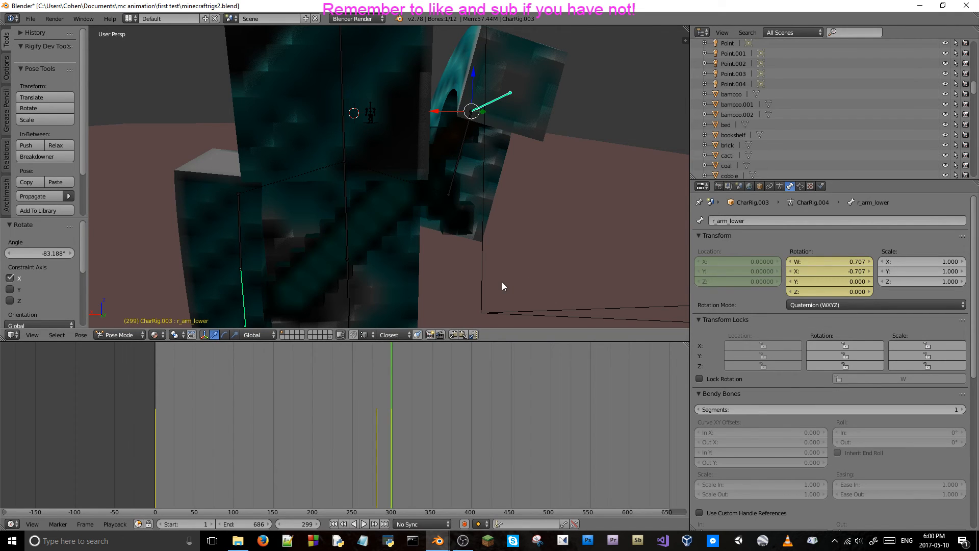
# Step back and forth through the frames before 299 to check the combined arm raise and forearm bend.
pyautogui.press('Left')
pyautogui.press('Left')
pyautogui.press('Left')
pyautogui.press('Left')
pyautogui.press('Left')
pyautogui.press('Left')
pyautogui.press('Left')
pyautogui.press('Left')
pyautogui.press('Left')
pyautogui.press('Left')
pyautogui.press('Left')
pyautogui.press('Left')
pyautogui.press('Left')
pyautogui.press('Left')
pyautogui.press('Left')
pyautogui.press('Left')
pyautogui.press('Left')
pyautogui.press('Left')
pyautogui.press('Left')
pyautogui.press('Left')
pyautogui.press('Left')
pyautogui.press('Right')
pyautogui.press('Right')
pyautogui.press('Right')
pyautogui.press('Right')
pyautogui.press('Right')
pyautogui.press('Right')
pyautogui.press('Right')
pyautogui.press('Right')
pyautogui.press('Right')
pyautogui.press('Right')
pyautogui.press('Right')
pyautogui.press('Right')
pyautogui.press('Right')
pyautogui.press('Right')
pyautogui.press('Right')
pyautogui.press('Right')
pyautogui.press('Right')
pyautogui.press('Right')
pyautogui.press('Right')
pyautogui.press('Right')
pyautogui.press('Right')
pyautogui.press('Left')
pyautogui.press('Left')
pyautogui.press('Left')
pyautogui.press('Left')
pyautogui.press('Left')
pyautogui.press('Left')
pyautogui.press('Left')
pyautogui.press('Left')
pyautogui.press('Left')
# Keyframe the diamond sword's location and rotation at frame 294, and advance to frame 295.
pyautogui.rightClick(454, 164)
pyautogui.moveTo(393, 447); pyautogui.dragTo(374, 458)
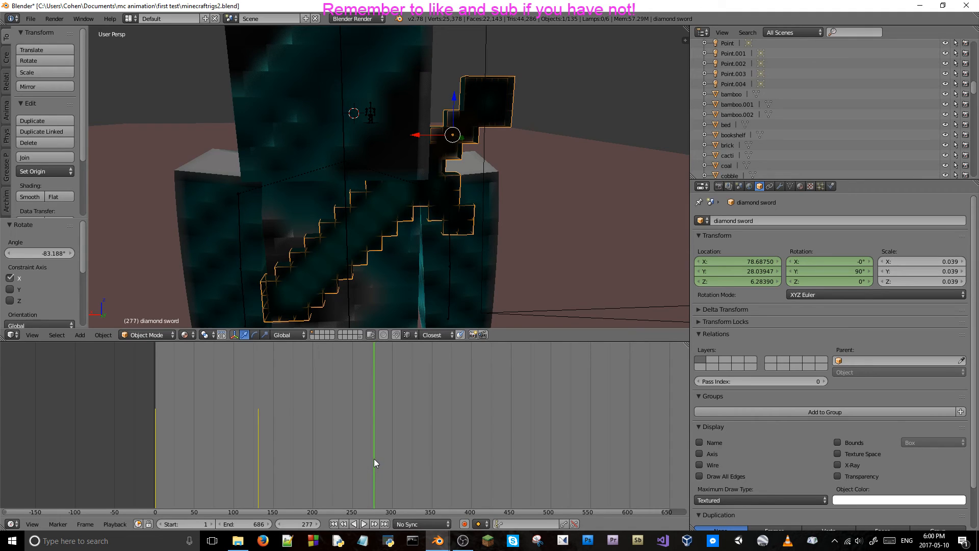
pyautogui.press('Right')
pyautogui.press('Right')
pyautogui.press('Right')
pyautogui.press('Right')
pyautogui.press('Right')
pyautogui.press('Right')
pyautogui.press('Right')
pyautogui.press('Right')
pyautogui.press('Right')
pyautogui.press('Right')
pyautogui.press('Right')
pyautogui.press('Right')
pyautogui.press('Right')
pyautogui.press('Right')
pyautogui.press('Right')
pyautogui.press('Right')
pyautogui.press('Right')
pyautogui.press('Right')
pyautogui.press('Right')
pyautogui.press('Right')
pyautogui.press('Left')
pyautogui.press('Left')
pyautogui.press('Left')
pyautogui.press('Left')
pyautogui.press('Left')
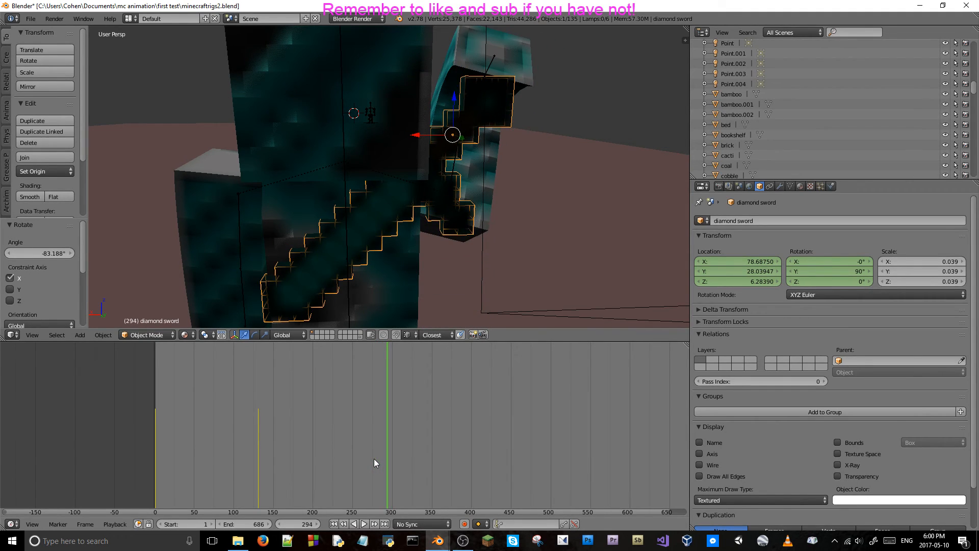
pyautogui.press('i')
pyautogui.press('i')
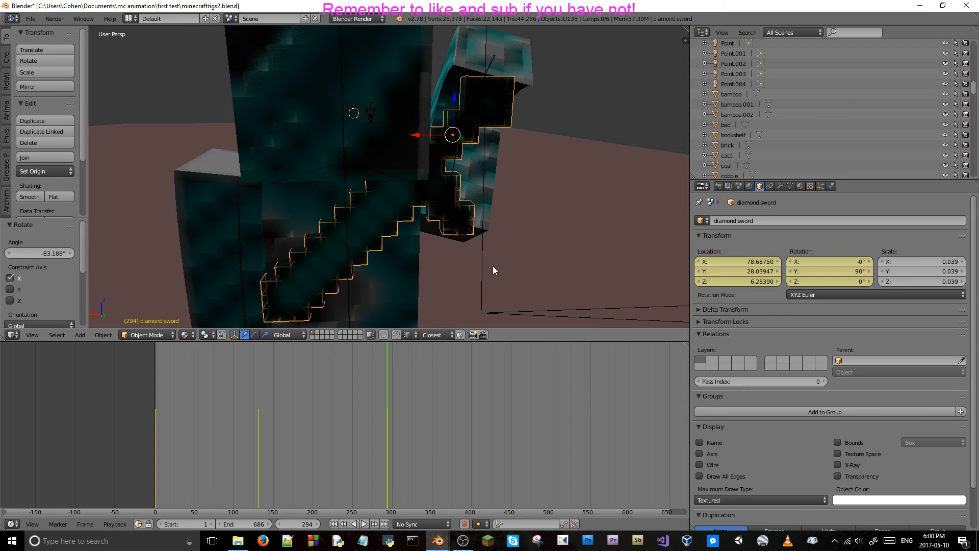
pyautogui.press('Right')
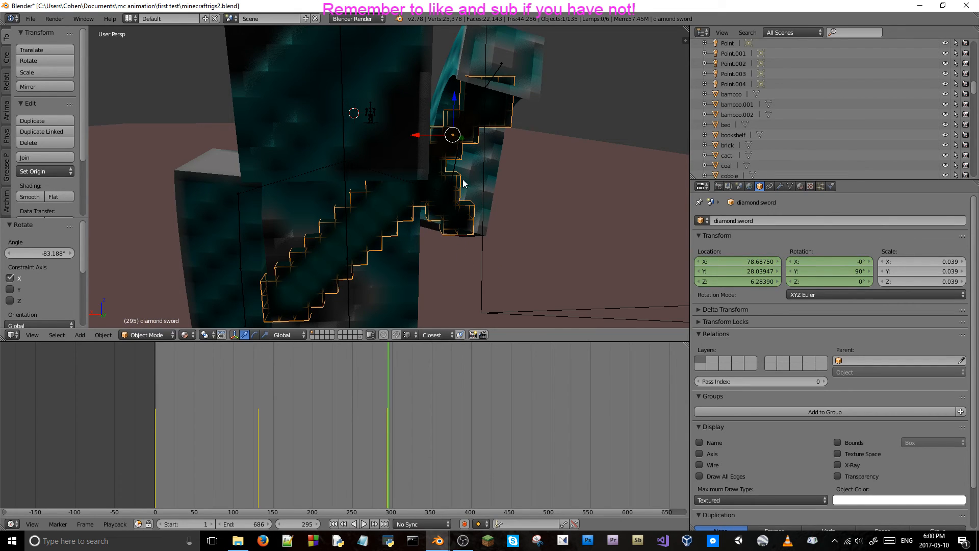
pyautogui.press('r')
pyautogui.press('x')
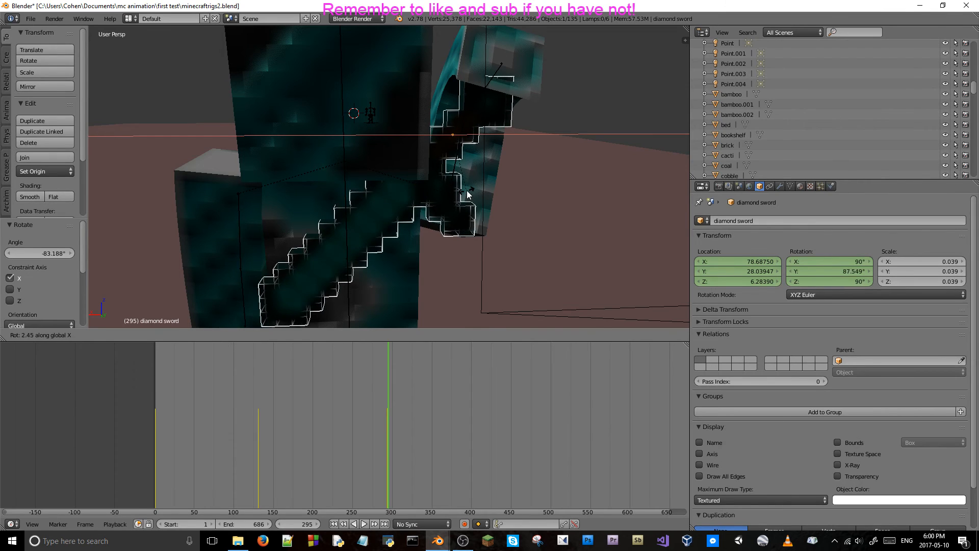
pyautogui.rightClick(465, 190)
# At frame 295, move the diamond sword about 0.083 along global Y, rotate it about -8.4° around global X, and keyframe its location and rotation.
pyautogui.scroll(2, 462, 198)
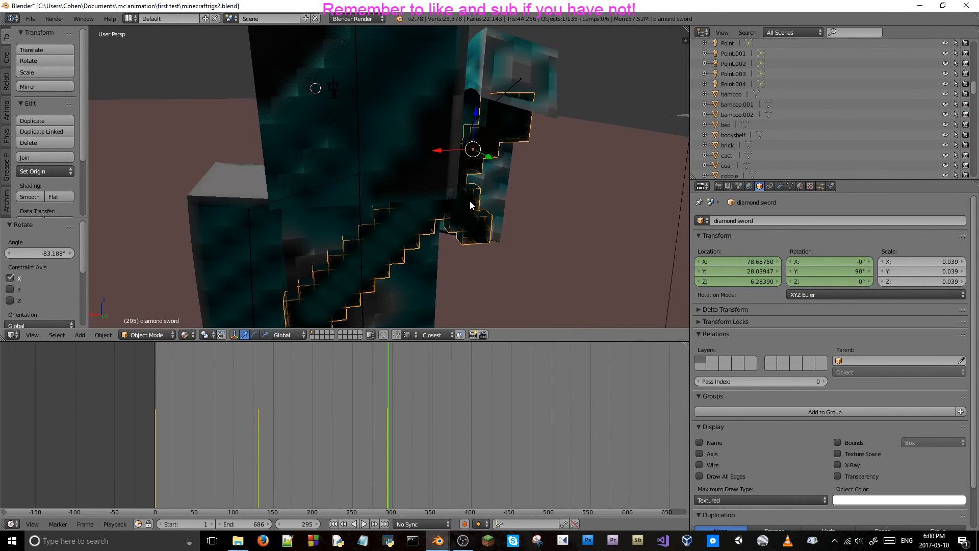
pyautogui.press('g')
pyautogui.press('y')
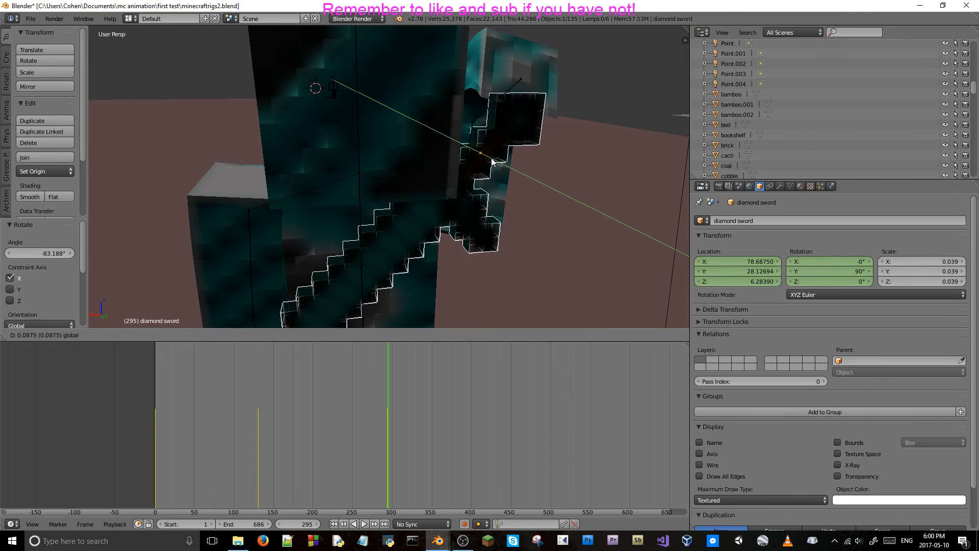
pyautogui.click(494, 163)
pyautogui.press('r')
pyautogui.press('x')
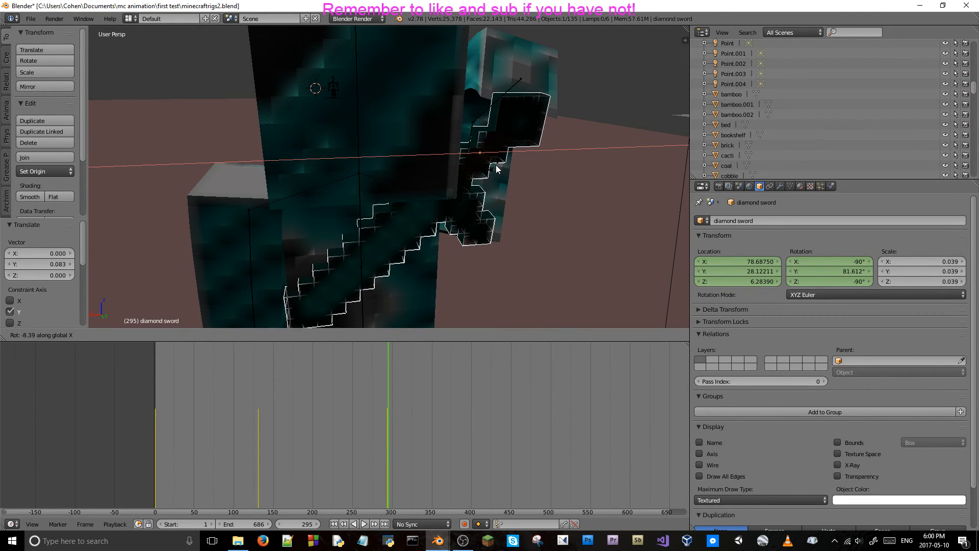
pyautogui.click(498, 166)
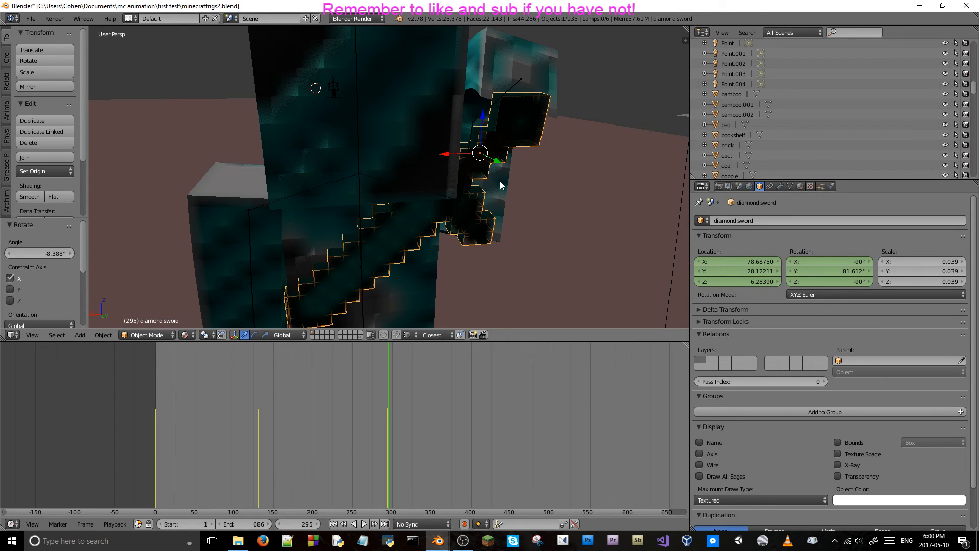
pyautogui.press('i')
pyautogui.press('i')
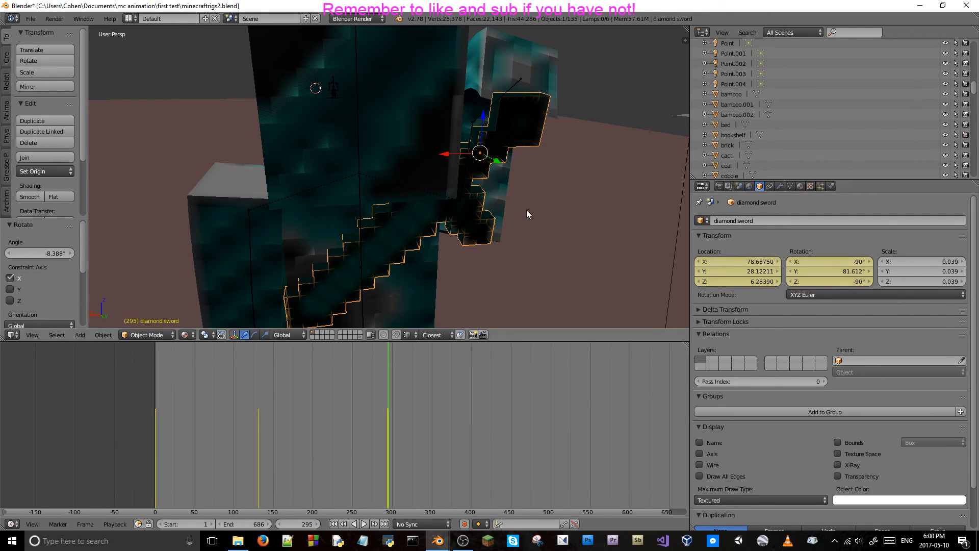
# At frame 296, move the diamond sword about -0.045 in X, 0.027 in Y and 0.028 in Z, and rotate it about 1.4° around global X.
pyautogui.press('Right')
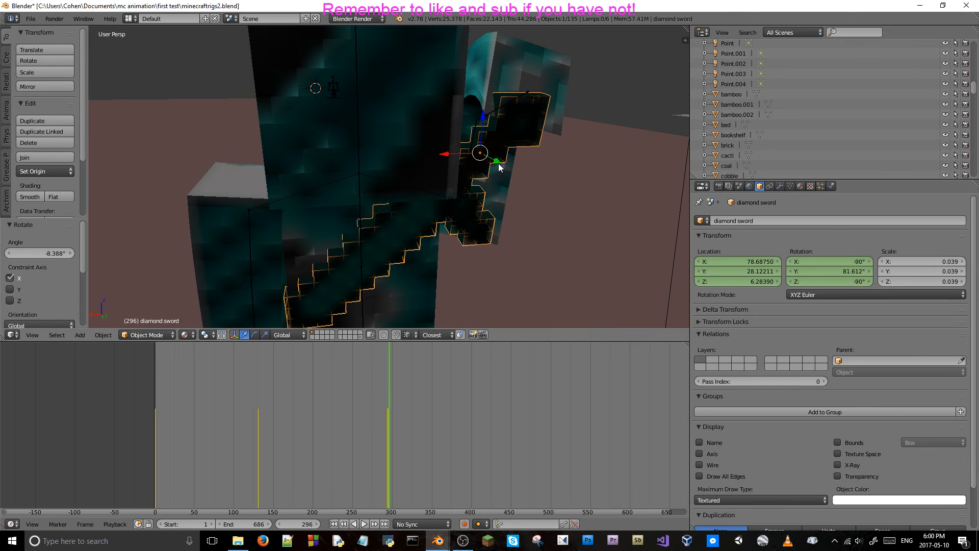
pyautogui.press('g')
pyautogui.press('y')
pyautogui.moveTo(499, 160); pyautogui.dragTo(460, 153)
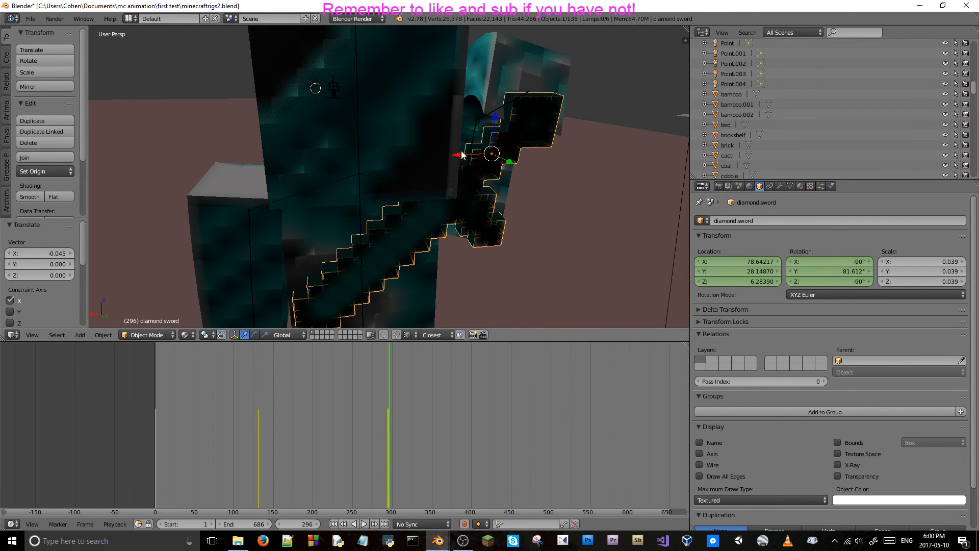
pyautogui.moveTo(494, 118); pyautogui.dragTo(494, 113)
pyautogui.press('r')
pyautogui.press('x')
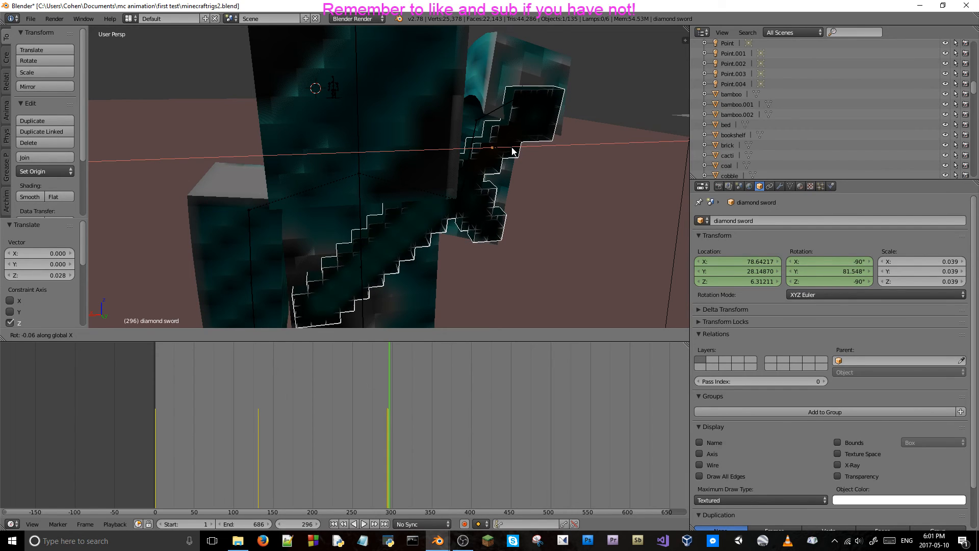
pyautogui.click(512, 150)
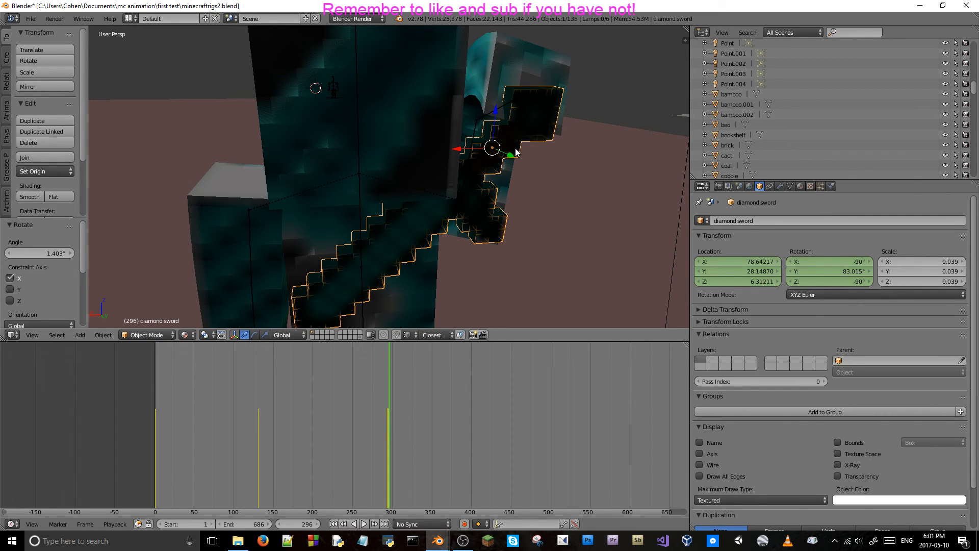
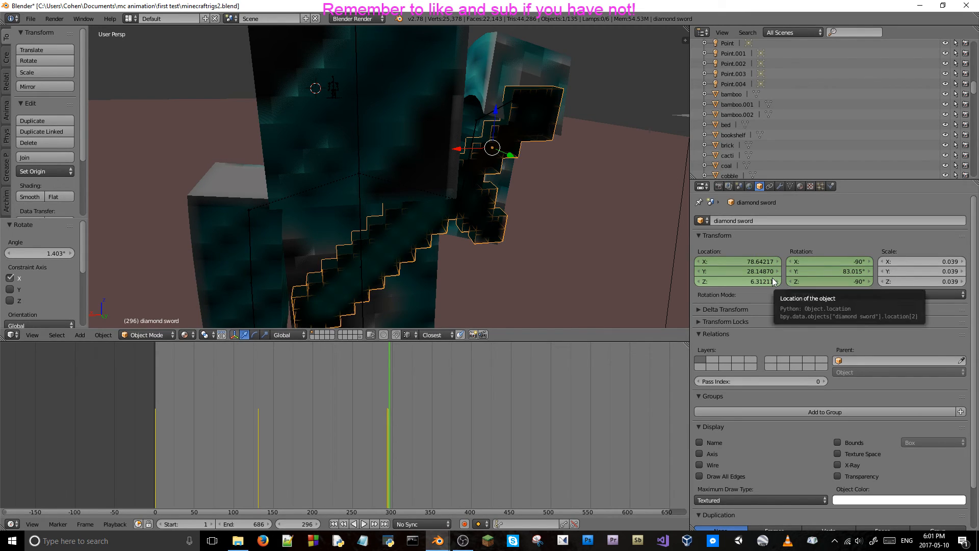
# Keyframe the diamond sword's location and rotation at frame 296, and advance to frame 297.
pyautogui.press('i')
pyautogui.press('i')
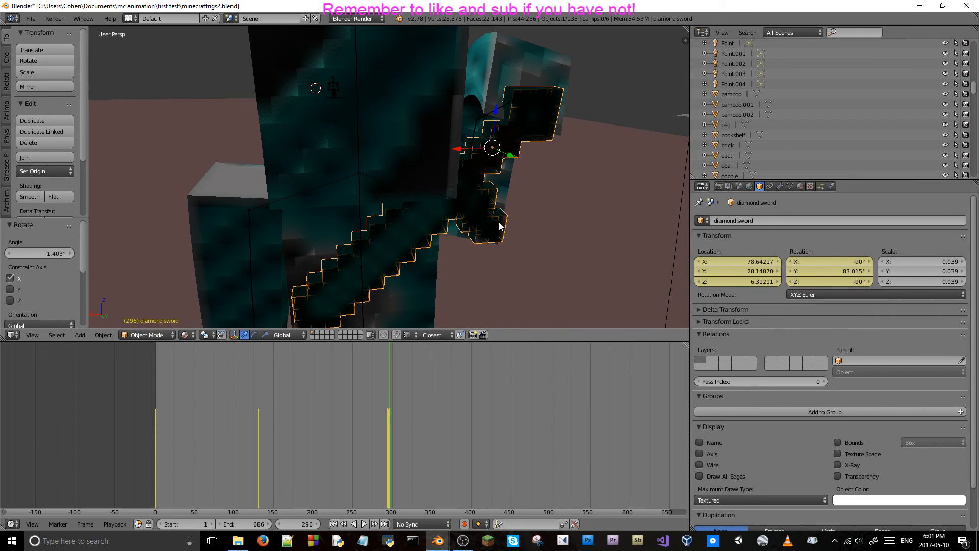
pyautogui.press('Right')
# At frame 297, move the diamond sword about 0.067 along global Y and rotate it about -6.5° around global X.
pyautogui.press('g')
pyautogui.press('y')
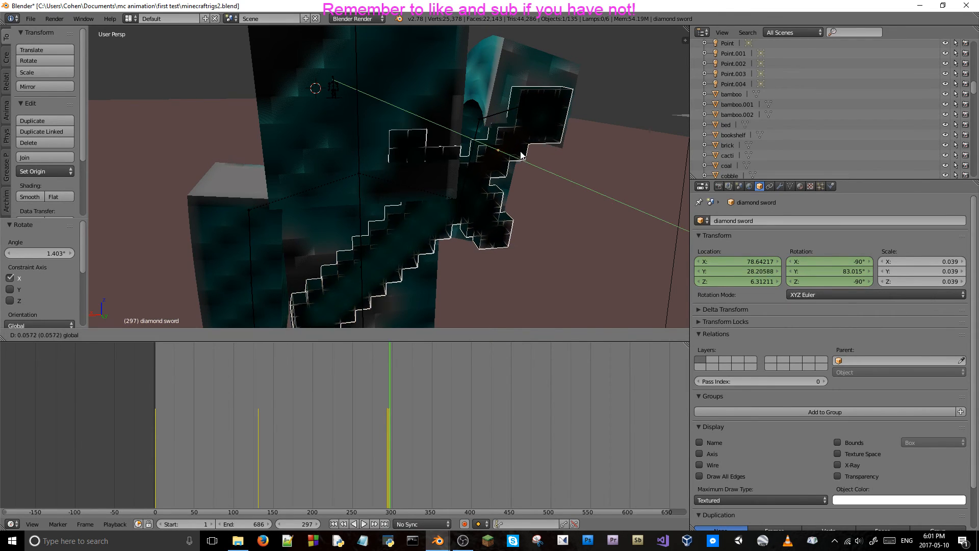
pyautogui.click(521, 155)
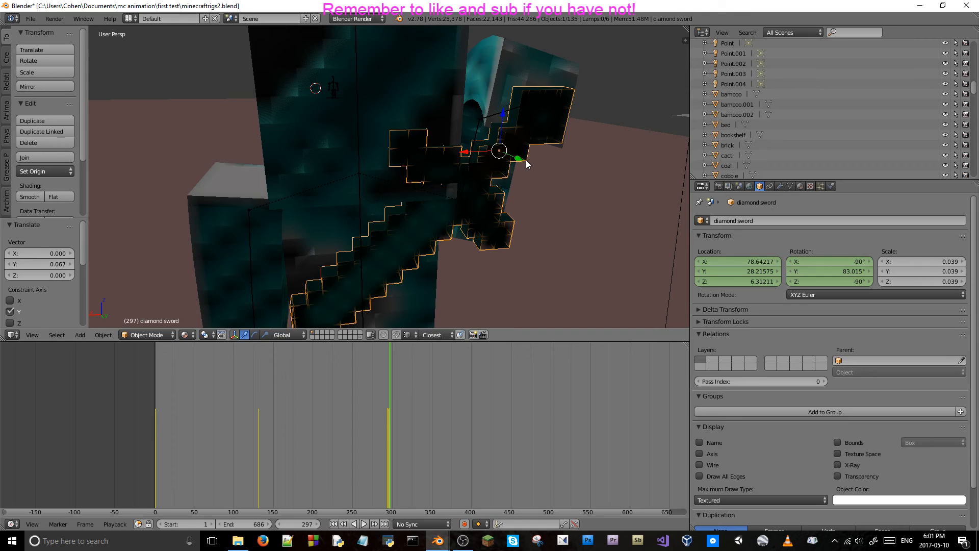
pyautogui.press('r')
pyautogui.press('x')
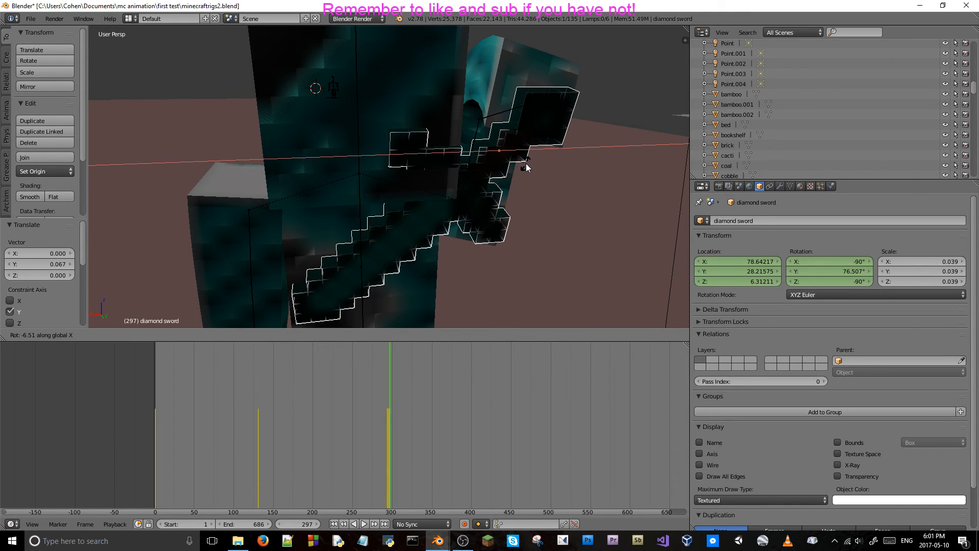
pyautogui.click(525, 164)
pyautogui.press('r')
pyautogui.press('y')
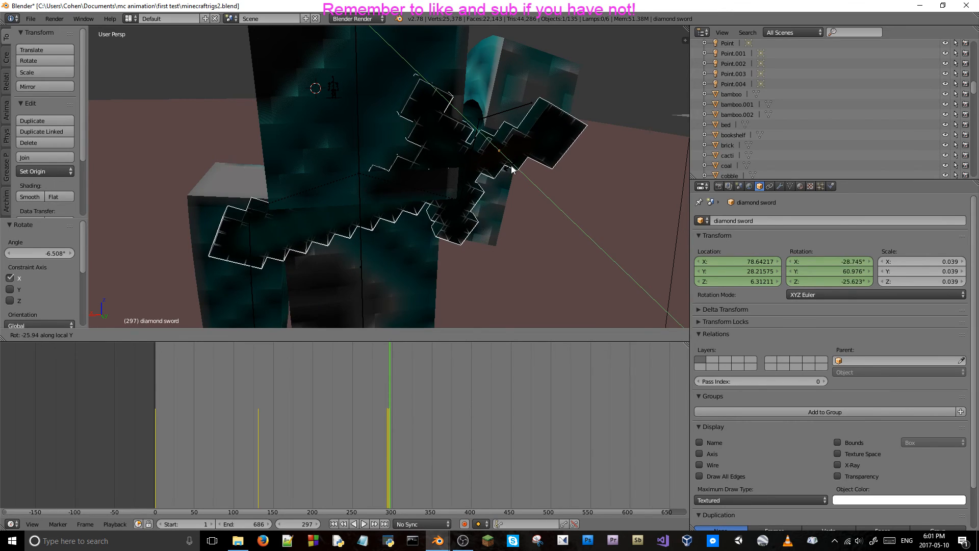
pyautogui.press('Escape')
pyautogui.press('t')
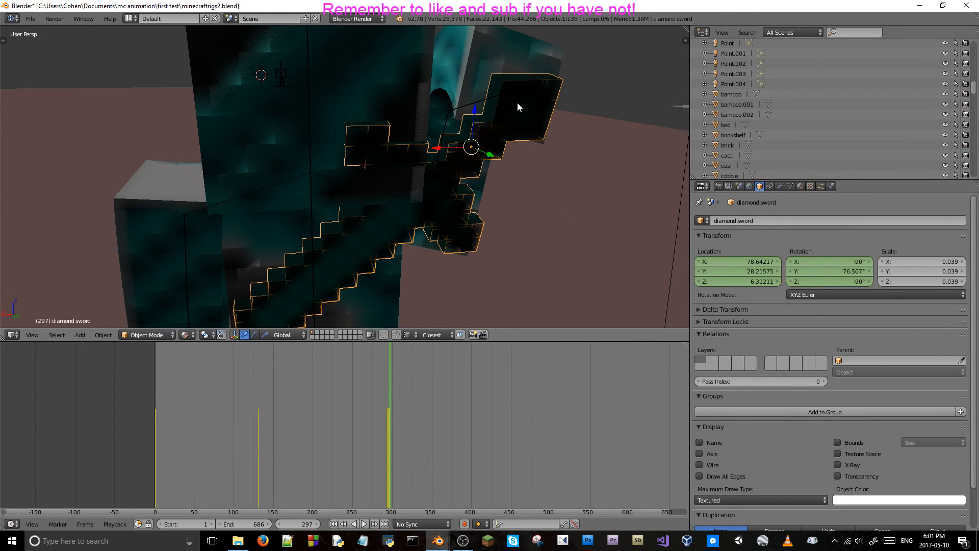
pyautogui.press('r')
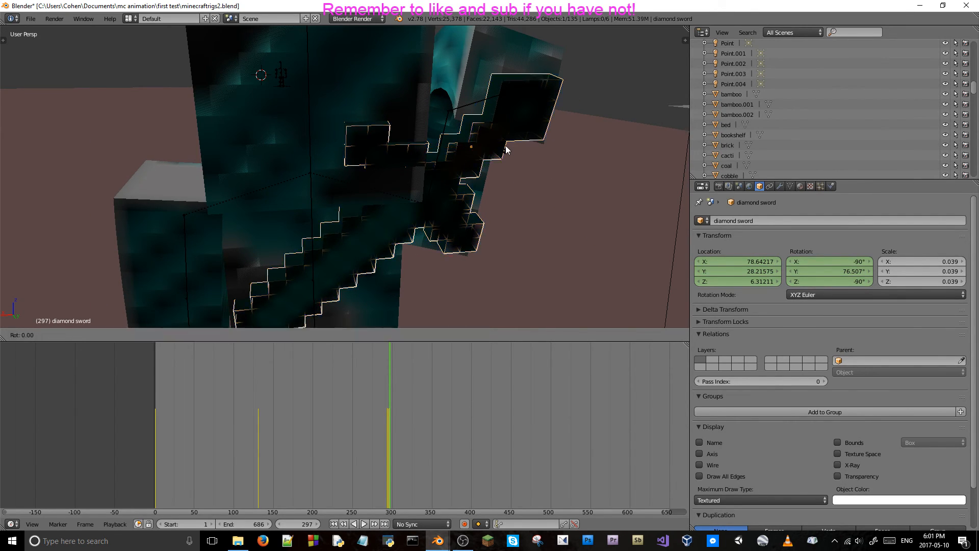
pyautogui.press('z')
pyautogui.press('x')
pyautogui.press('x')
pyautogui.press('y')
pyautogui.press('y')
pyautogui.press('y')
pyautogui.press('y')
pyautogui.press('Escape')
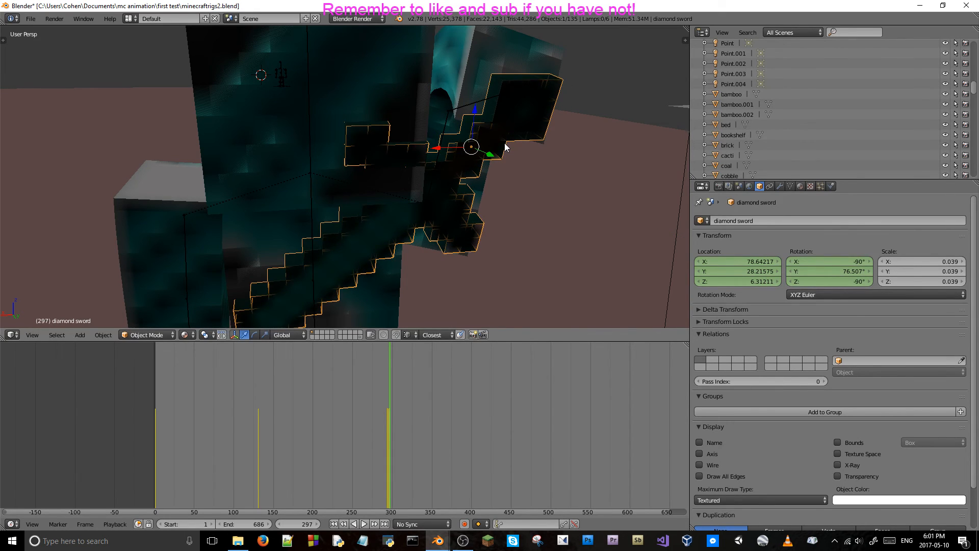
# Rotate the diamond sword about 6.3° around local X and 7.2° around global X, and keyframe its location and rotation at frame 297.
pyautogui.press('r')
pyautogui.press('x')
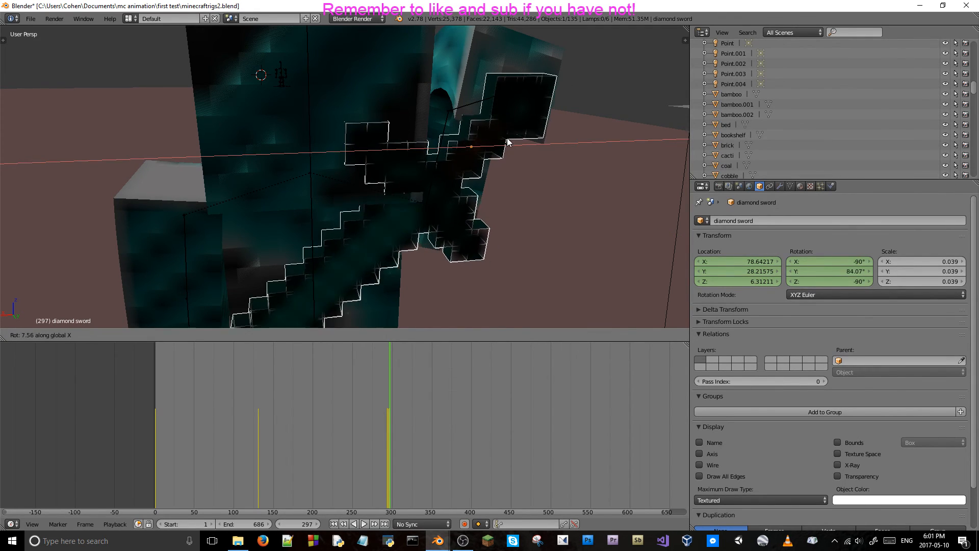
pyautogui.press('x')
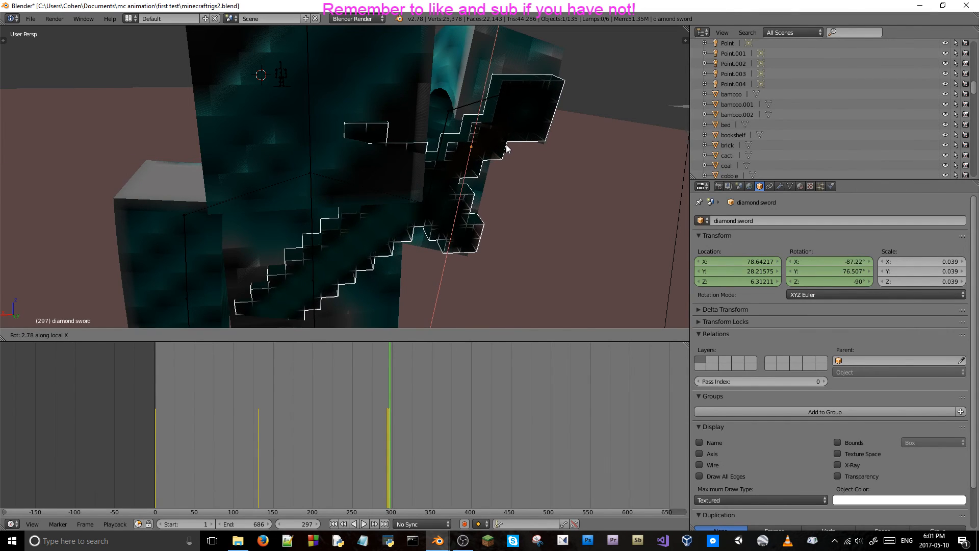
pyautogui.click(503, 151)
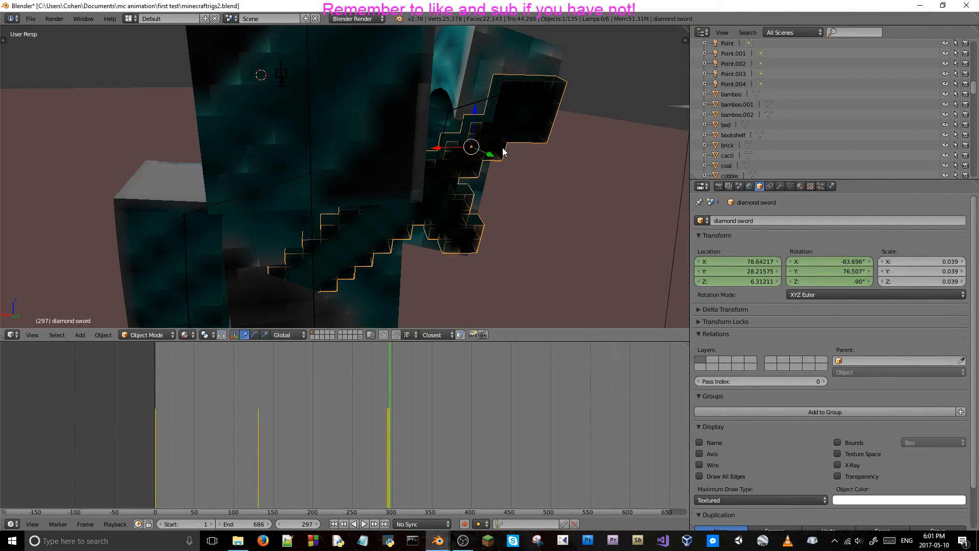
pyautogui.press('r')
pyautogui.press('x')
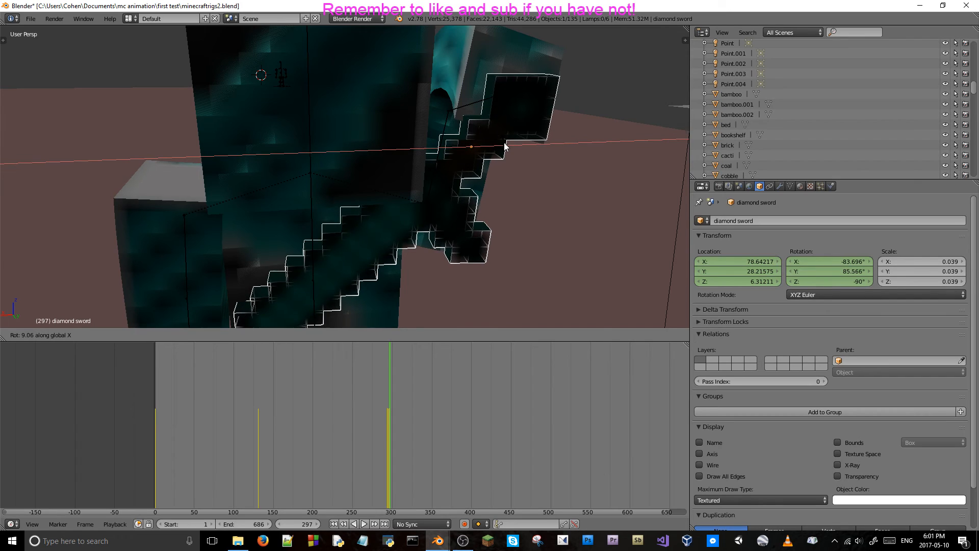
pyautogui.click(505, 147)
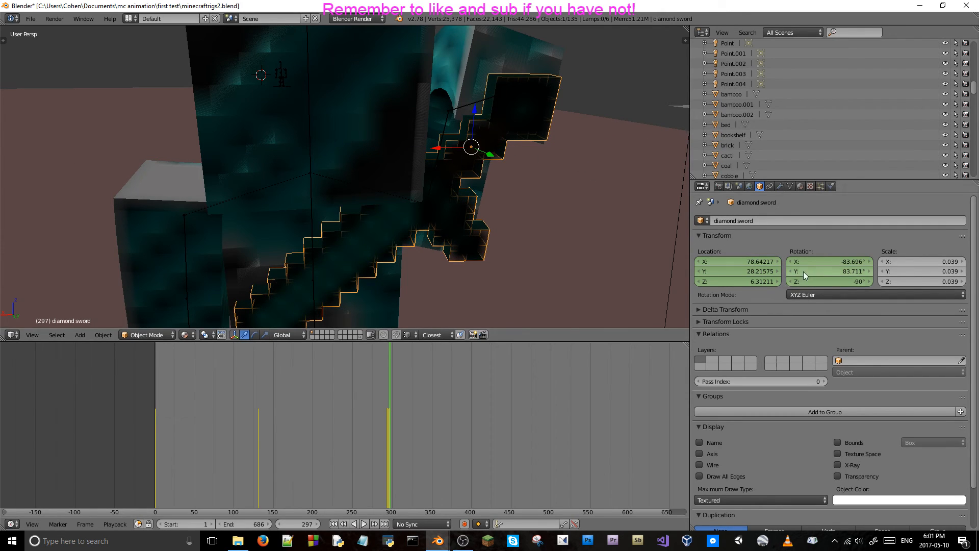
pyautogui.press('i')
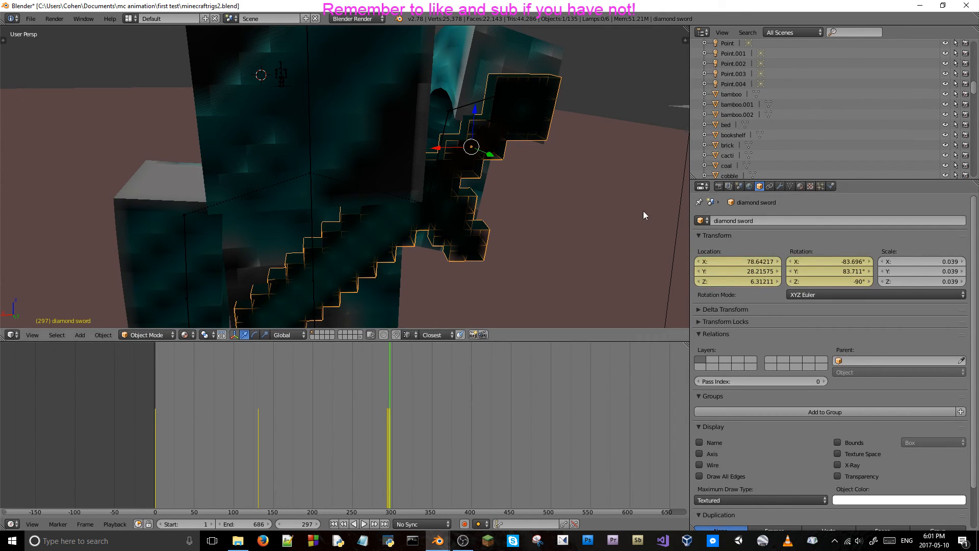
# Step back and forth through the frames around 297 and on to 305 to check the sword against the hand.
pyautogui.press('Left')
pyautogui.press('Left')
pyautogui.press('Left')
pyautogui.press('Left')
pyautogui.press('Left')
pyautogui.press('Left')
pyautogui.press('Left')
pyautogui.press('Left')
pyautogui.press('Left')
pyautogui.press('Right')
pyautogui.press('Right')
pyautogui.press('Right')
pyautogui.press('Right')
pyautogui.press('Right')
pyautogui.press('Right')
pyautogui.press('Right')
pyautogui.press('Right')
pyautogui.press('Right')
pyautogui.press('Right')
pyautogui.press('Right')
pyautogui.press('Right')
pyautogui.press('Right')
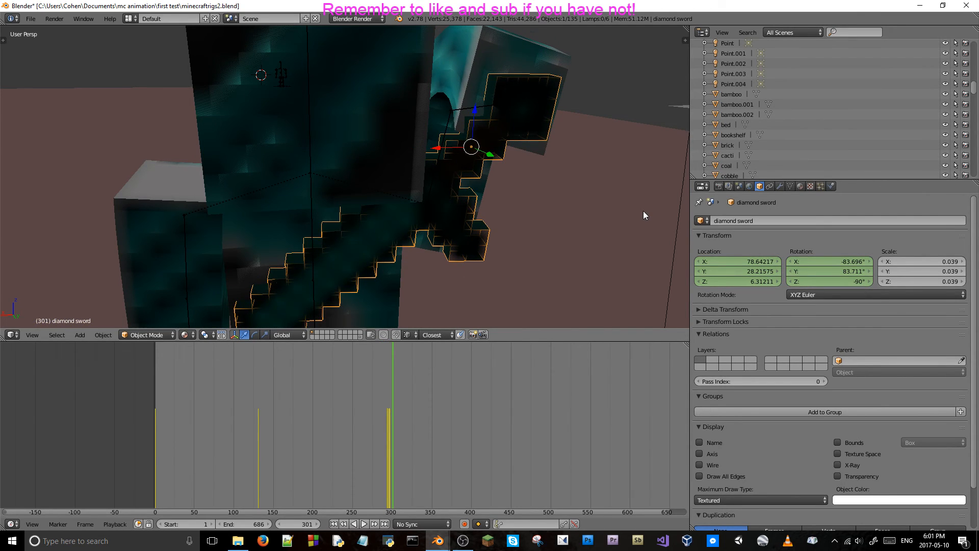
pyautogui.press('Right')
pyautogui.press('Right')
pyautogui.press('Right')
pyautogui.press('Right')
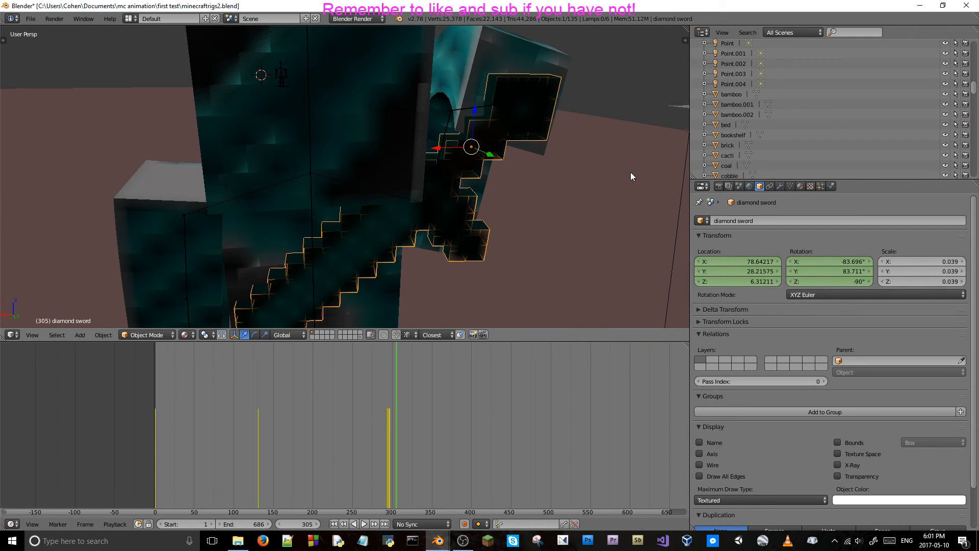
# Select the r_arm_lower bone and step between frames 296 and 299 to check the forearm's motion with the sword.
pyautogui.rightClick(468, 108)
pyautogui.press('Left')
pyautogui.press('Left')
pyautogui.press('Left')
pyautogui.press('Left')
pyautogui.press('Left')
pyautogui.press('Left')
pyautogui.press('Right')
pyautogui.press('Left')
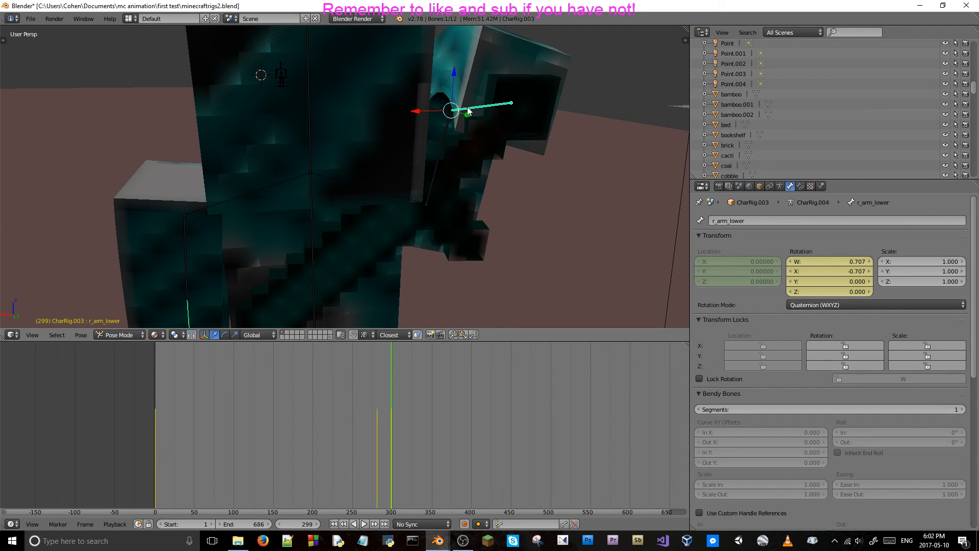
pyautogui.press('Left')
pyautogui.press('Left')
pyautogui.press('Left')
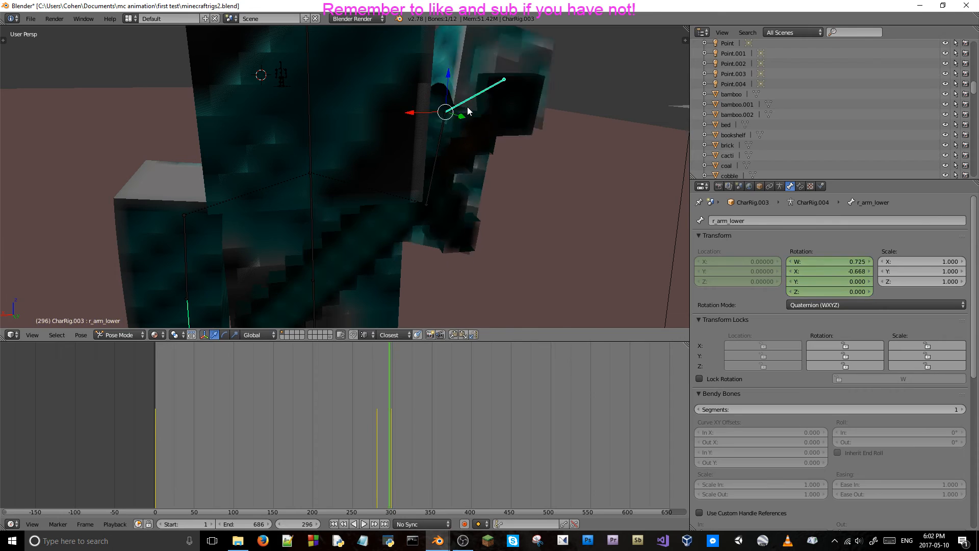
pyautogui.press('Right')
pyautogui.press('Right')
pyautogui.press('Right')
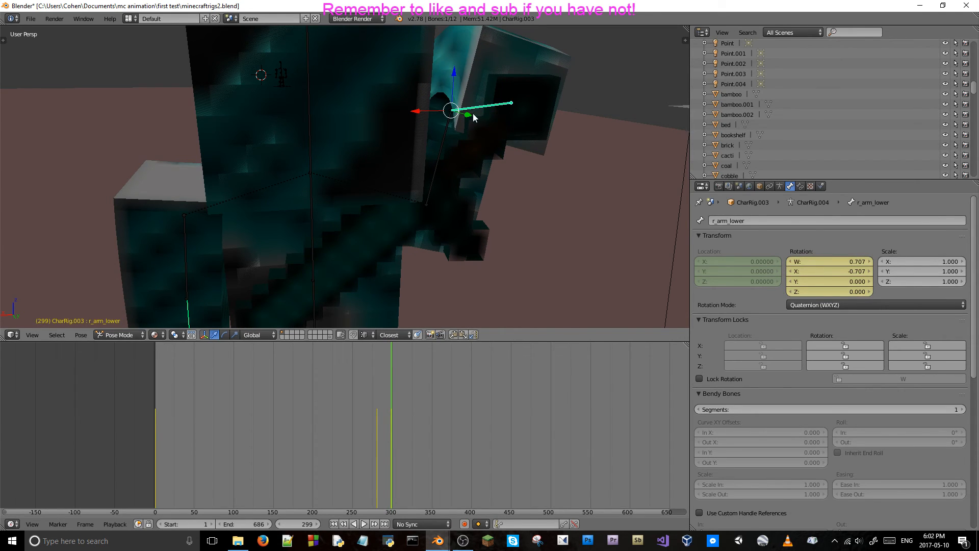
# Advance the timeline to frame 309 with the r_arm_lower bone selected.
pyautogui.moveTo(556, 108); pyautogui.dragTo(467, 137, button='middle')
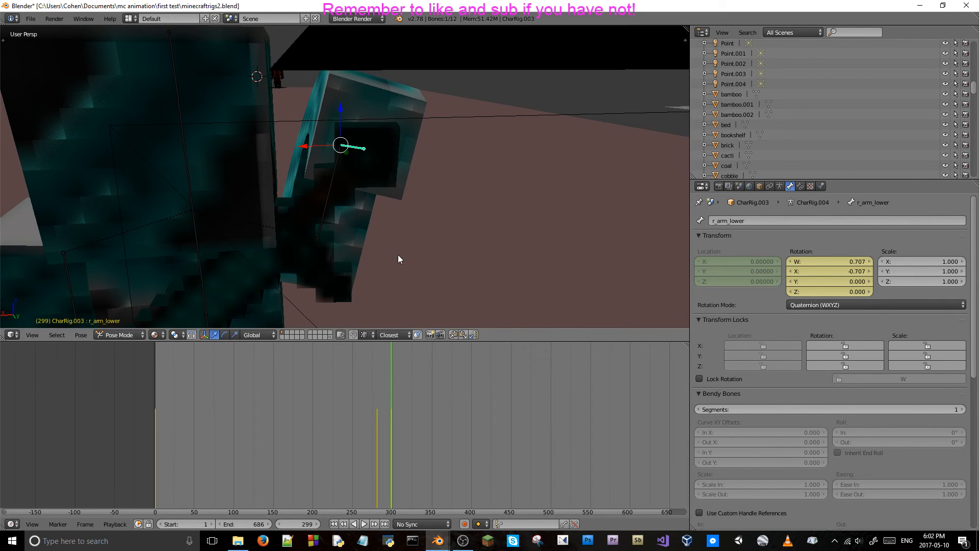
pyautogui.press('Right')
pyautogui.press('Right')
pyautogui.press('Right')
pyautogui.press('Right')
pyautogui.press('Right')
pyautogui.press('Right')
pyautogui.press('Right')
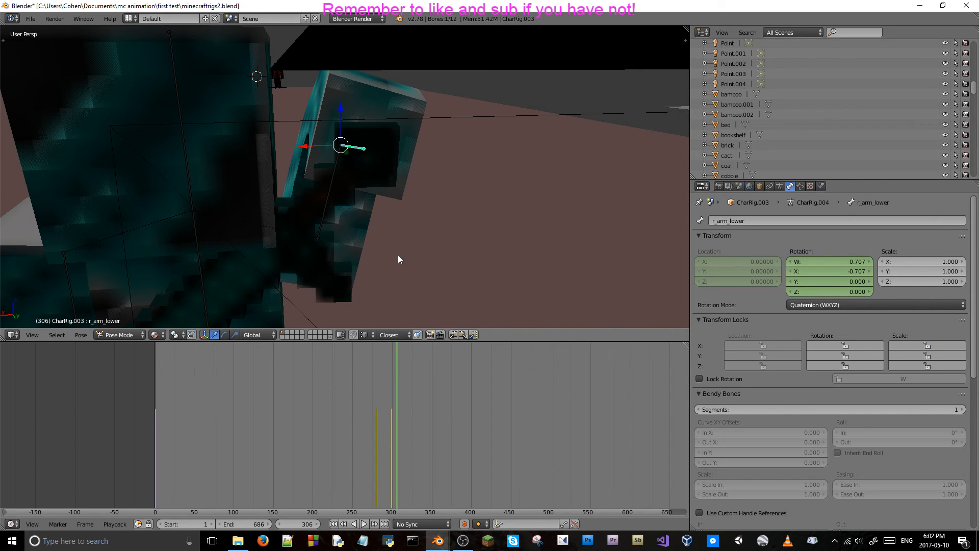
pyautogui.press('Right')
pyautogui.press('Right')
pyautogui.press('Right')
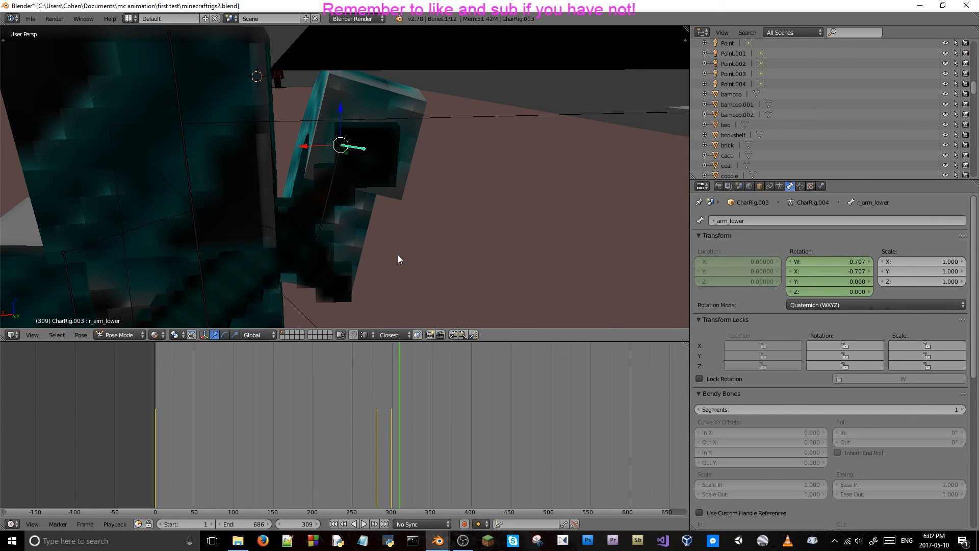
pyautogui.click(307, 146)
pyautogui.moveTo(308, 146); pyautogui.dragTo(325, 153)
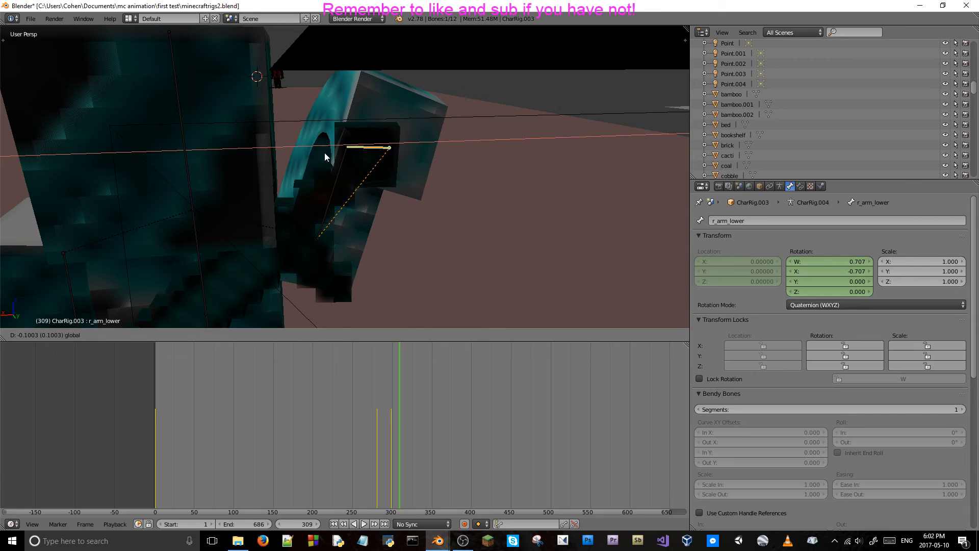
pyautogui.rightClick(324, 152)
pyautogui.press('r')
pyautogui.press('z')
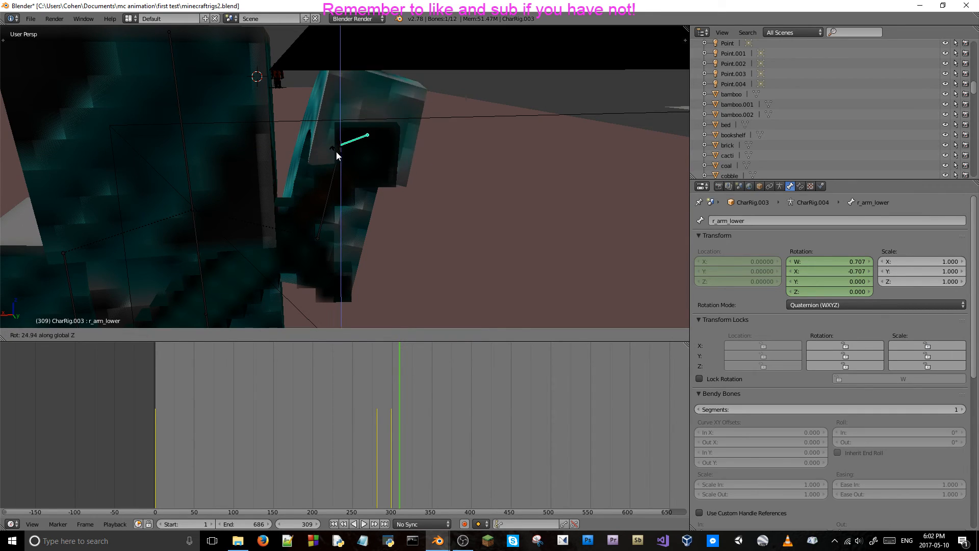
pyautogui.press('y')
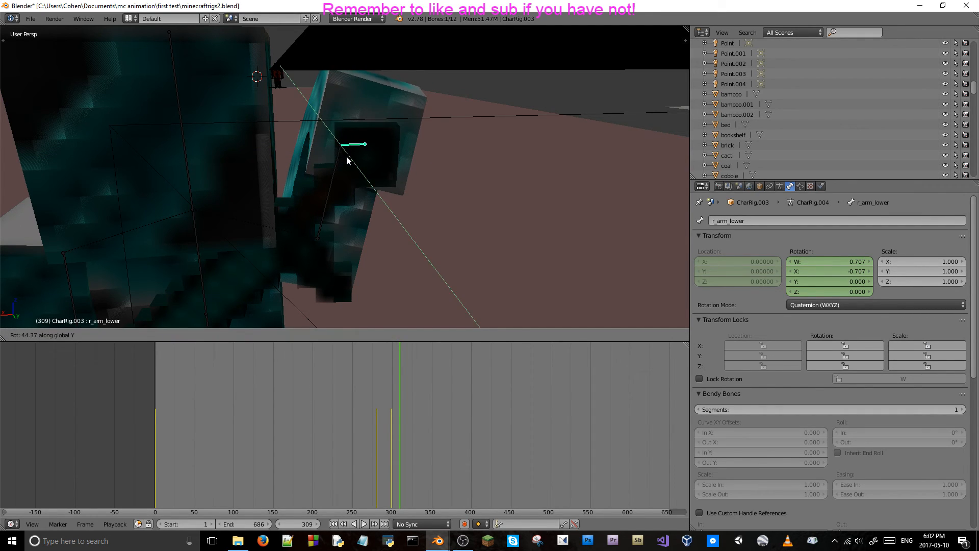
pyautogui.press('x')
pyautogui.rightClick(353, 160)
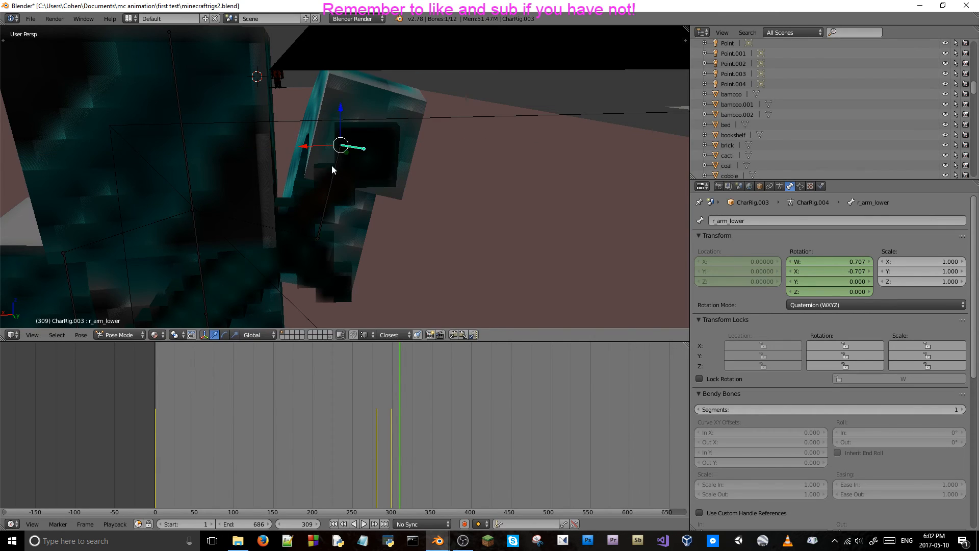
pyautogui.rightClick(328, 190)
pyautogui.press('r')
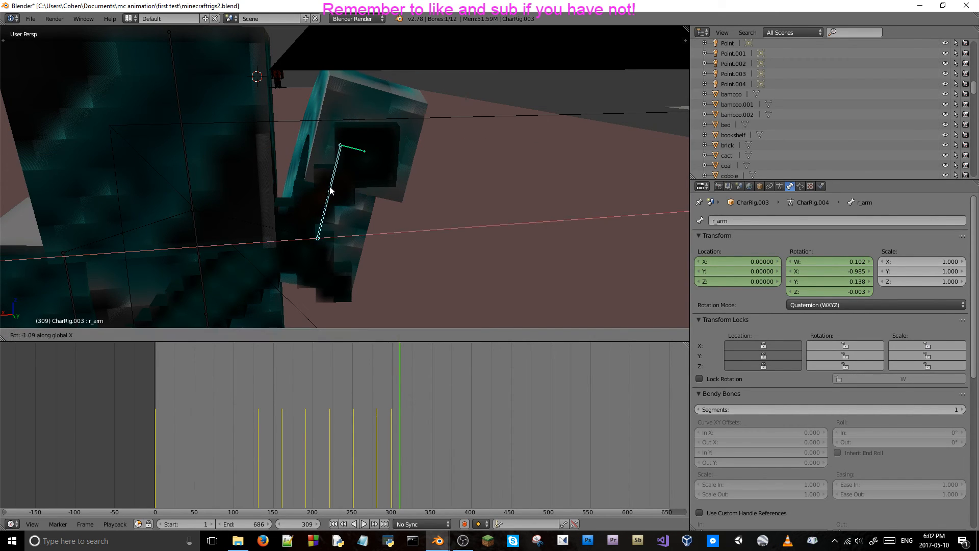
pyautogui.press('y')
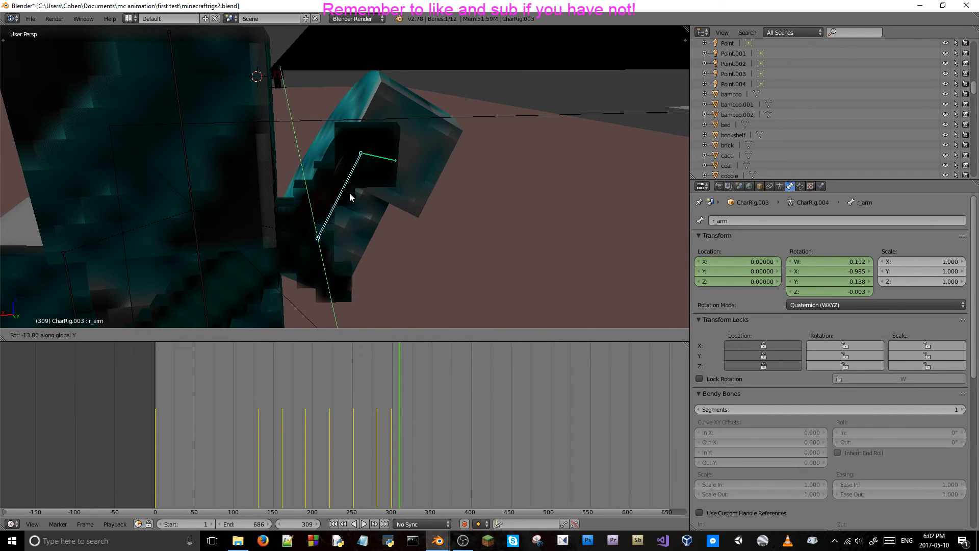
pyautogui.press('Escape')
# Go back to frame 301 and keyframe the r_arm bone's rotation and location there.
pyautogui.press('Left')
pyautogui.press('Left')
pyautogui.press('Left')
pyautogui.press('Left')
pyautogui.press('Left')
pyautogui.press('Left')
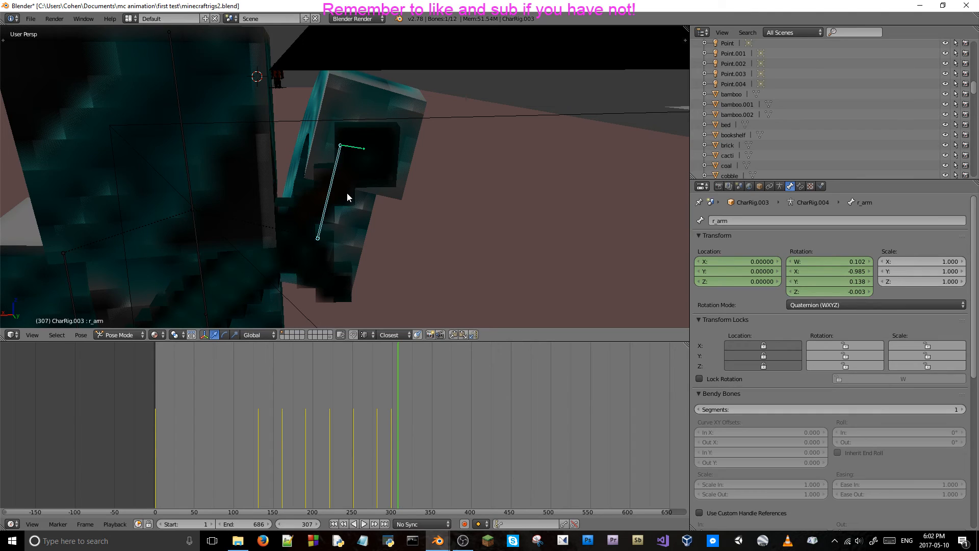
pyautogui.press('Left')
pyautogui.press('Left')
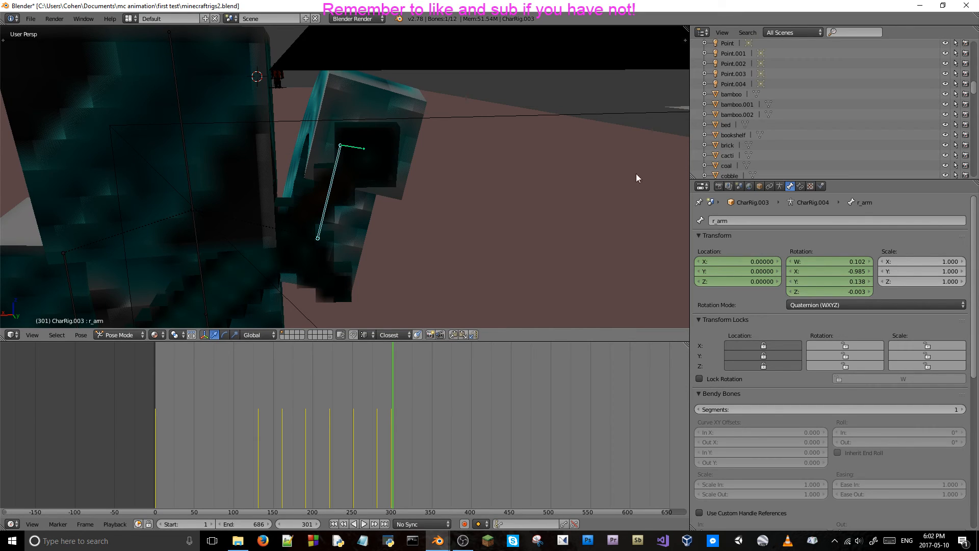
pyautogui.press('i')
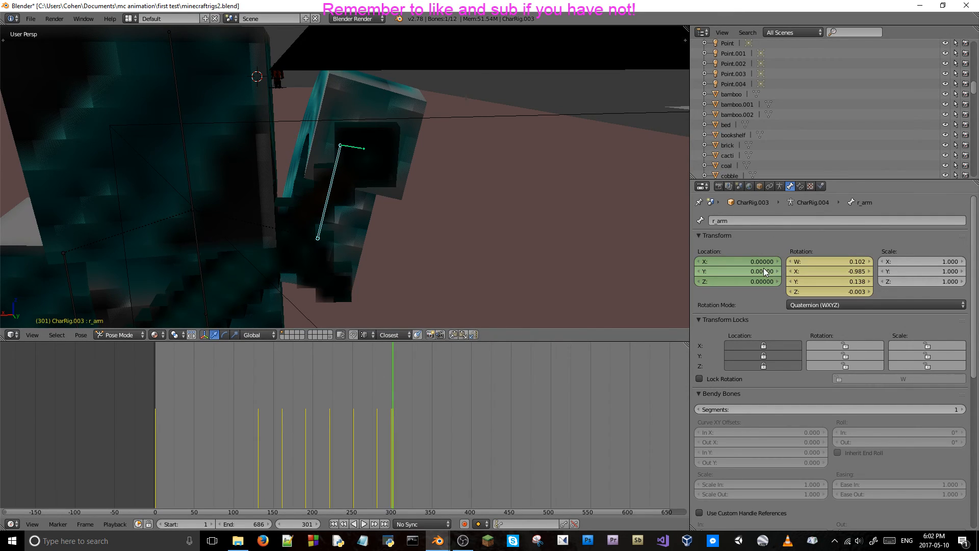
# Keyframe the r_arm_lower bone's rotation and location at frame 301.
pyautogui.rightClick(351, 147)
pyautogui.press('i')
pyautogui.press('i')
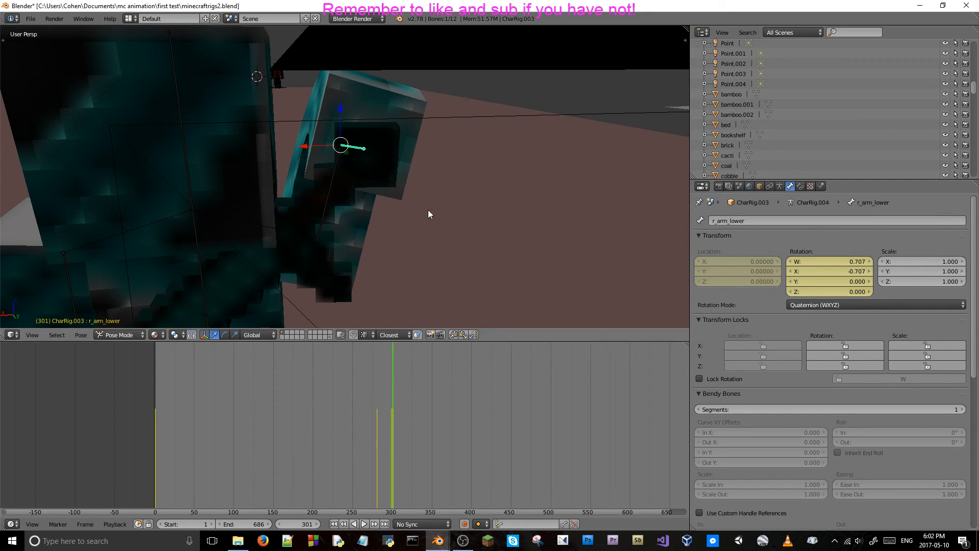
# Keyframe the diamond sword's location and rotation at frame 301, and advance to frame 302 with the r_arm bone selected.
pyautogui.rightClick(283, 240)
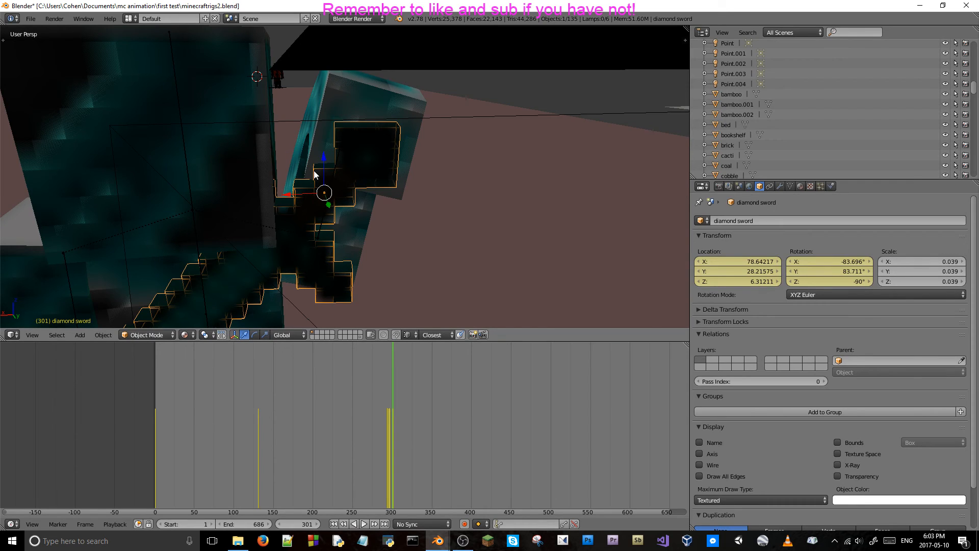
pyautogui.rightClick(327, 196)
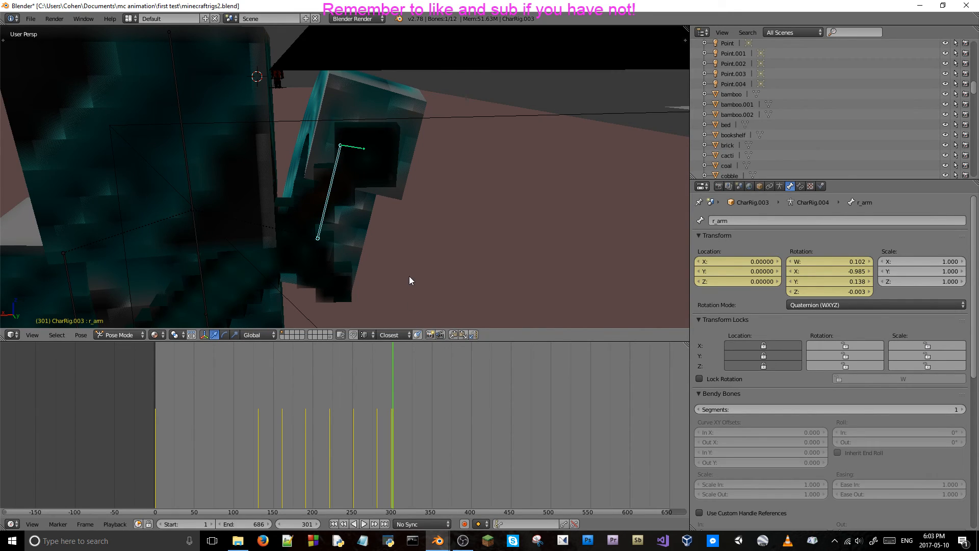
pyautogui.press('Right')
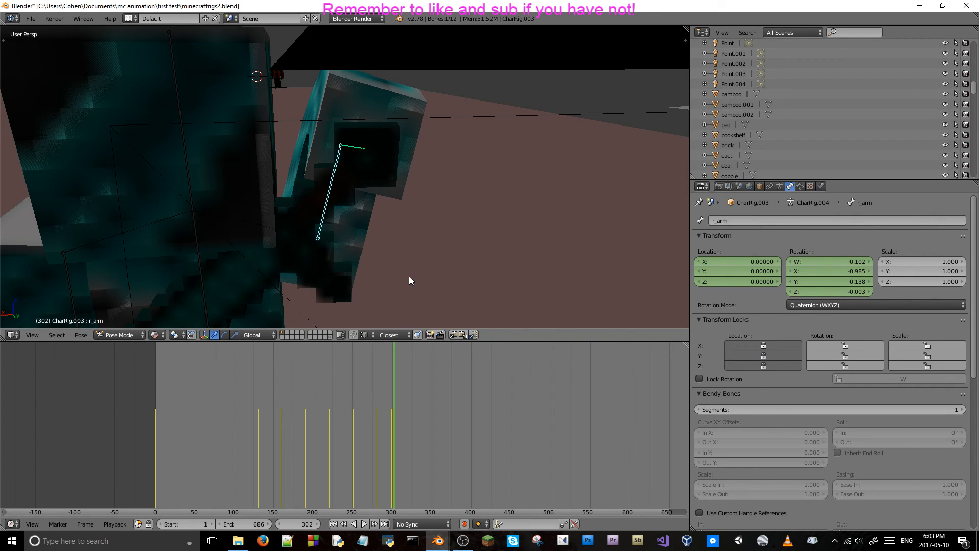
# Advance to frame 316 and rotate the r_arm bone about the global Y axis to tilt the raised arm outward.
pyautogui.press('i')
pyautogui.press('Up')
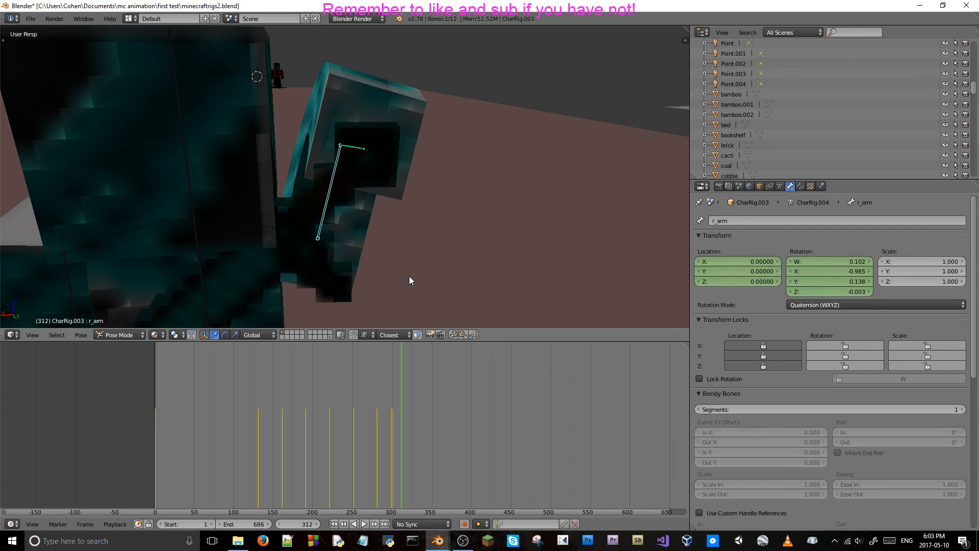
pyautogui.press('Right')
pyautogui.press('Right')
pyautogui.press('Right')
pyautogui.press('Right')
pyautogui.press('Right')
pyautogui.press('Right')
pyautogui.press('Left')
pyautogui.press('Left')
pyautogui.press('r')
pyautogui.press('x')
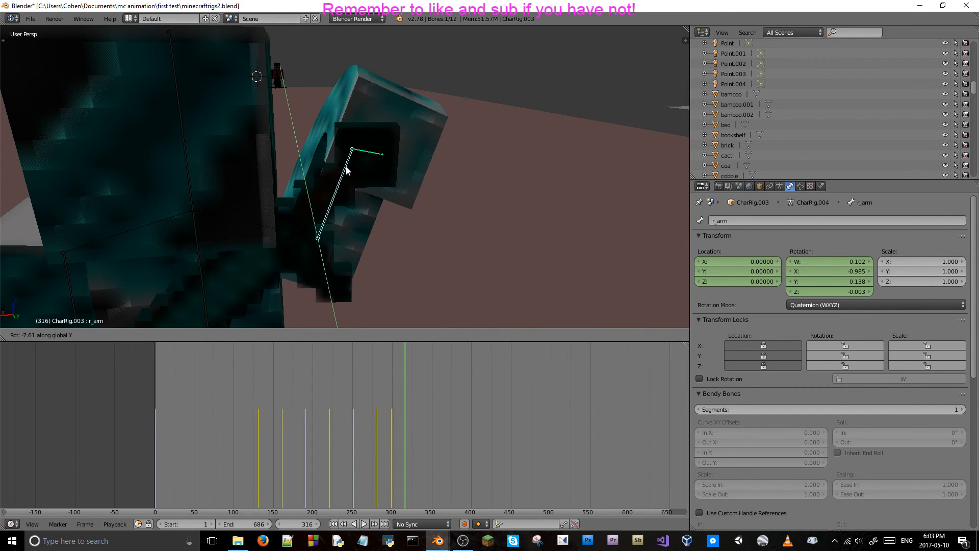
pyautogui.click(356, 172)
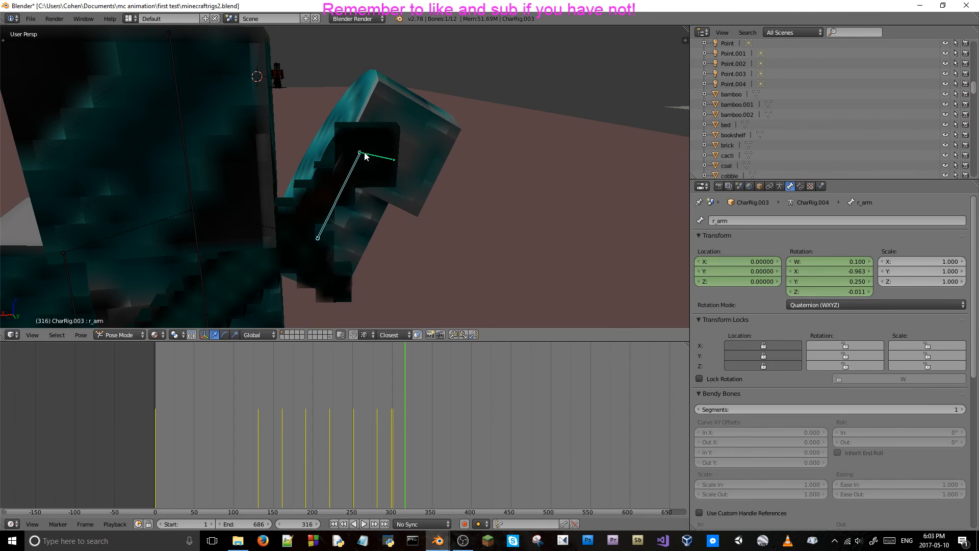
# Rotate the r_arm_lower bone about 25 degrees around the global X axis at frame 316.
pyautogui.rightClick(366, 154)
pyautogui.press('r')
pyautogui.press('x')
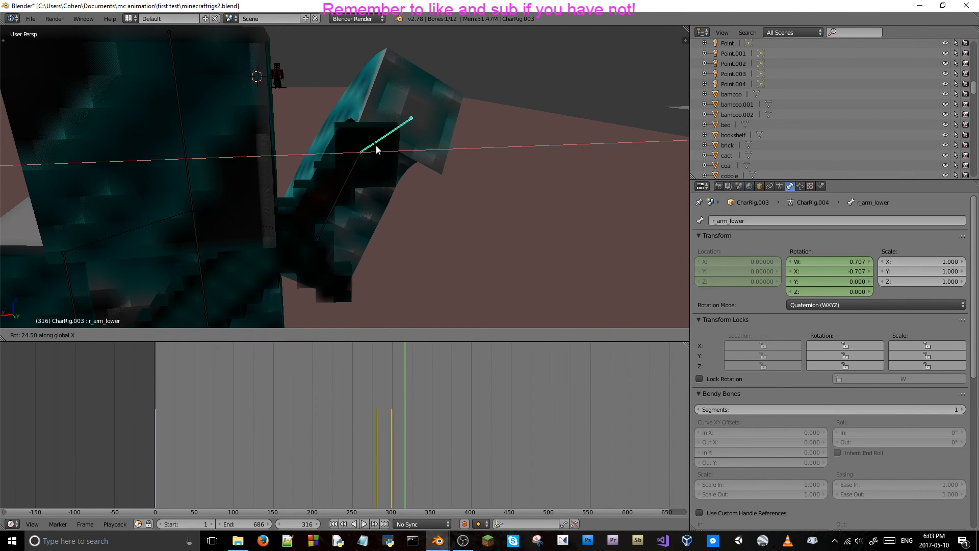
pyautogui.click(375, 157)
# Move the diamond sword to X 78.36943 and Z 6.52351 to follow the hand at frame 316.
pyautogui.rightClick(316, 236)
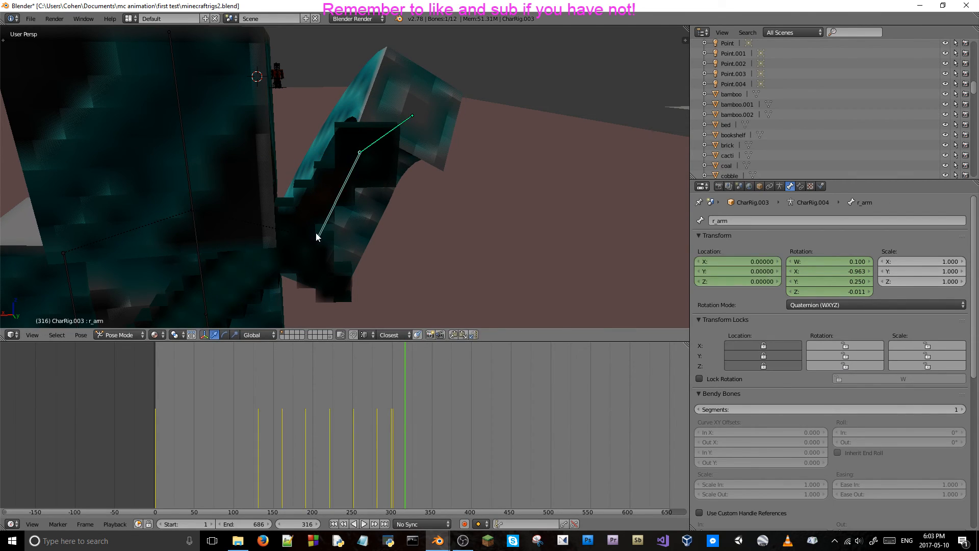
pyautogui.rightClick(306, 240)
pyautogui.moveTo(295, 196); pyautogui.dragTo(394, 100)
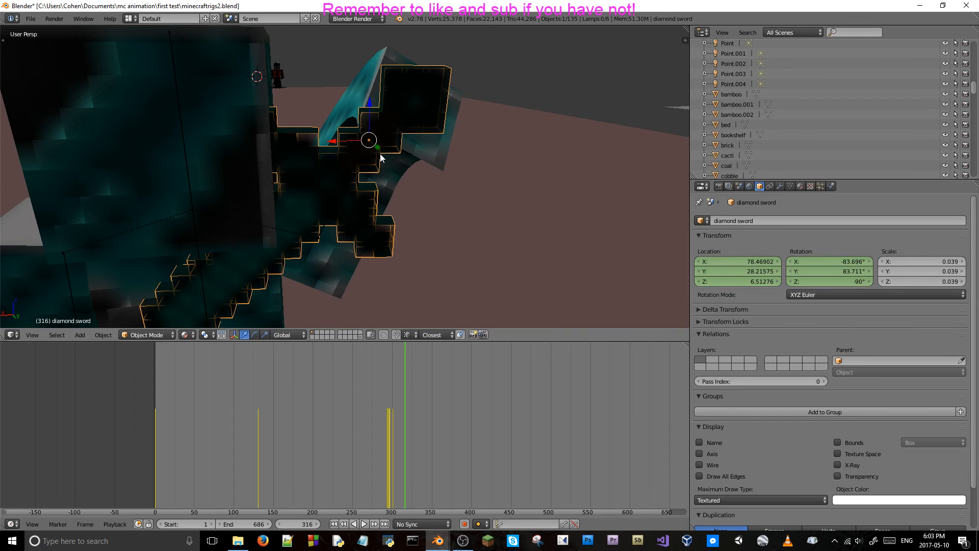
pyautogui.click(344, 136)
pyautogui.moveTo(339, 141); pyautogui.dragTo(369, 142)
pyautogui.moveTo(396, 104); pyautogui.dragTo(402, 105)
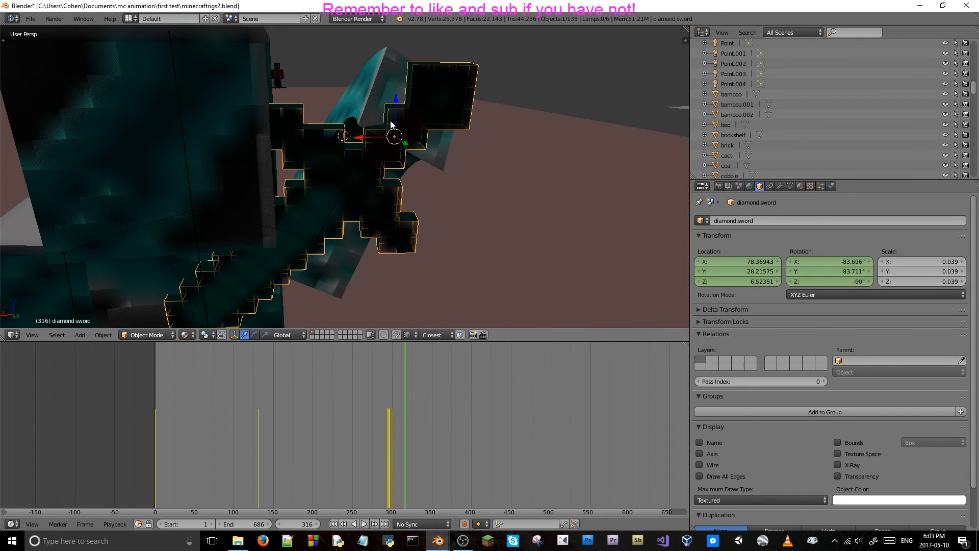
# Rotate the diamond sword about 21.5 degrees around its local Z axis to line it up with the hand.
pyautogui.press('r')
pyautogui.press('x')
pyautogui.press('x')
pyautogui.press('y')
pyautogui.press('y')
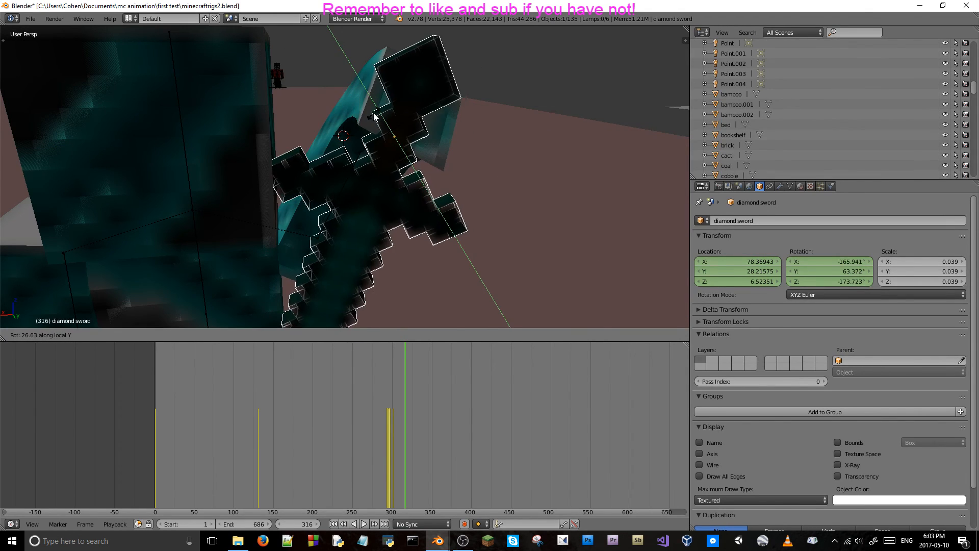
pyautogui.press('y')
pyautogui.press('y')
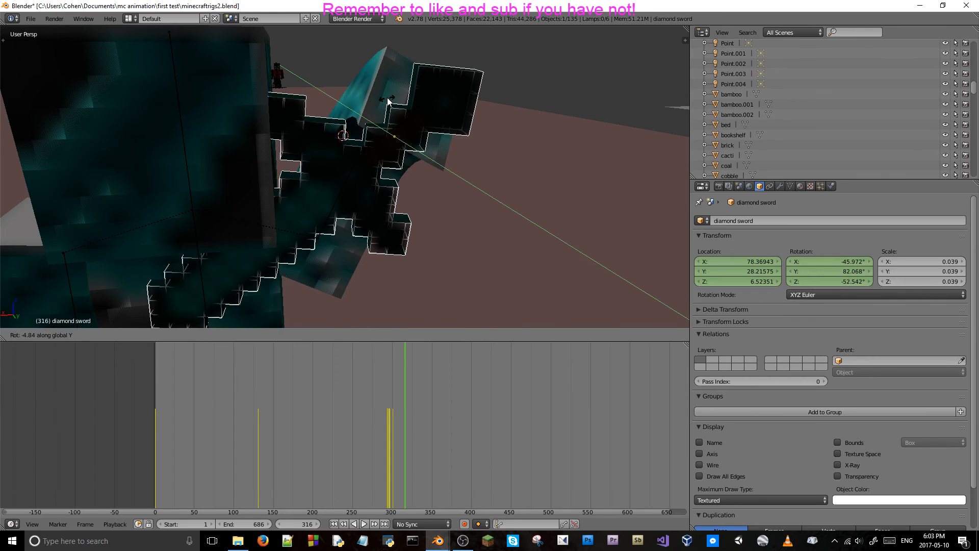
pyautogui.press('z')
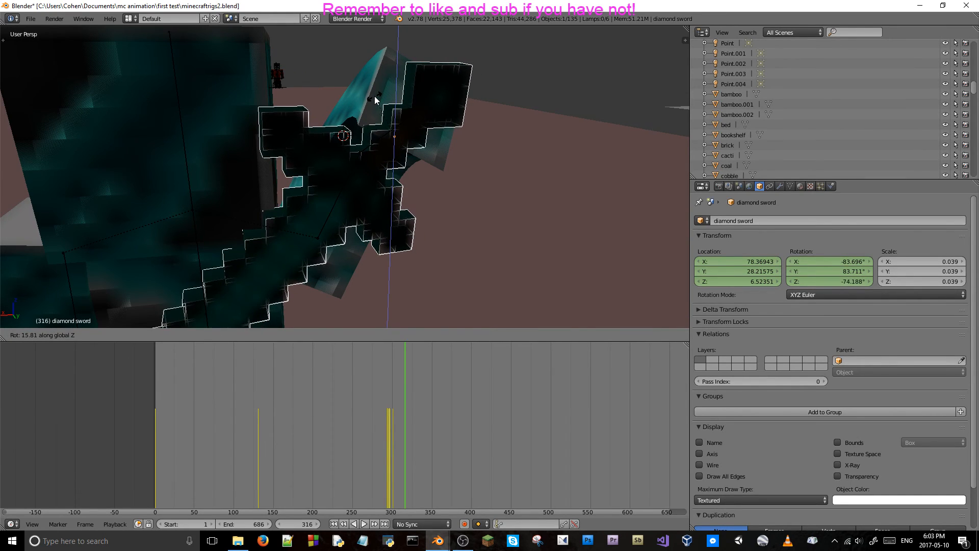
pyautogui.press('z')
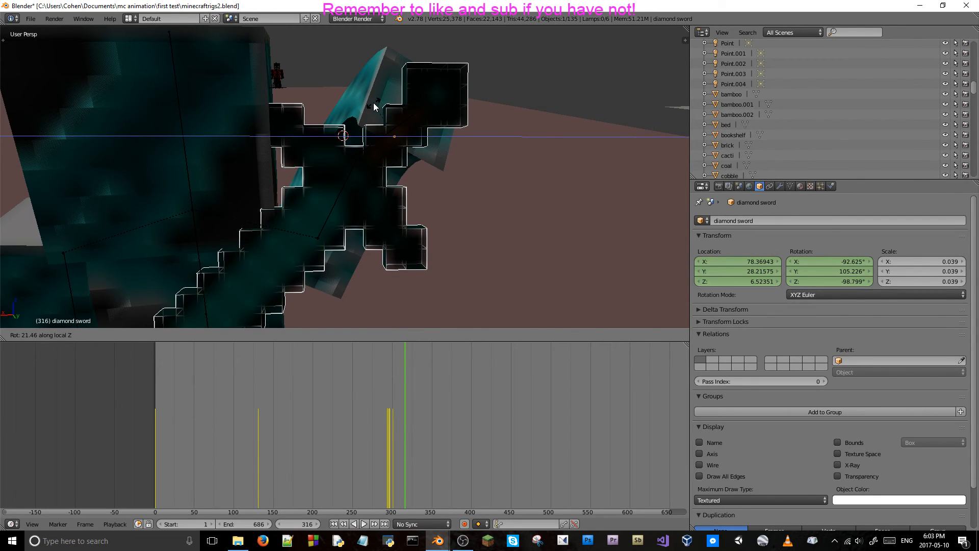
pyautogui.click(373, 106)
# Keyframe the location and rotation of the diamond sword, the r_arm_lower bone and the r_arm bone at frame 316.
pyautogui.press('i')
pyautogui.moveTo(373, 134); pyautogui.dragTo(398, 160, button='middle')
pyautogui.rightClick(420, 193)
pyautogui.press('i')
pyautogui.rightClick(375, 220)
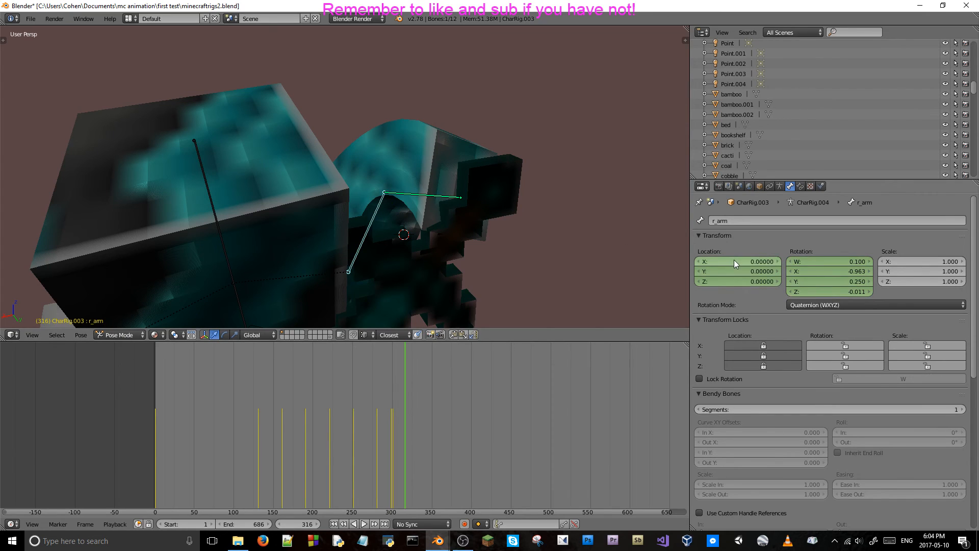
pyautogui.press('i')
pyautogui.press('i')
# Step back through the preceding frames and forward to frame 316 to check the arm and sword motion.
pyautogui.press('Left')
pyautogui.press('Left')
pyautogui.press('Left')
pyautogui.press('Left')
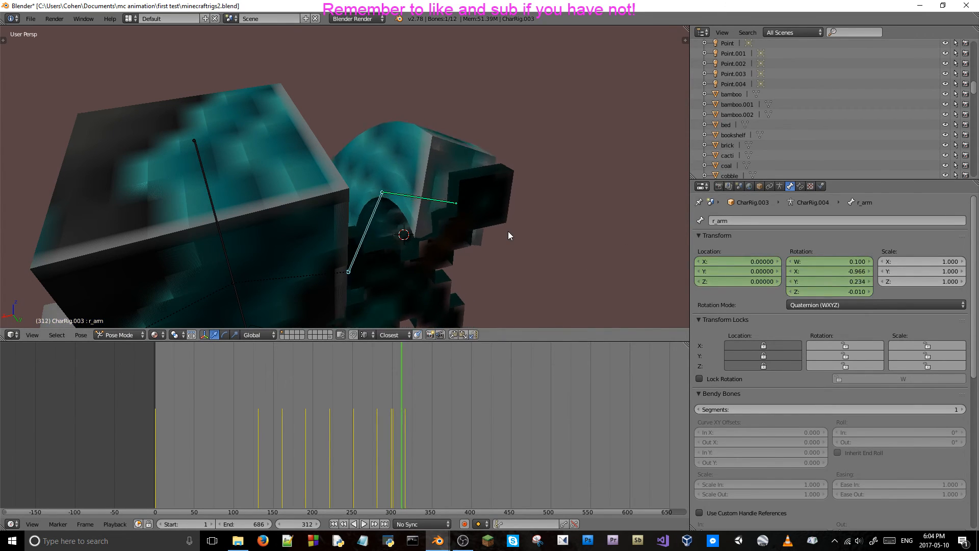
pyautogui.press('Down')
pyautogui.moveTo(481, 188); pyautogui.dragTo(455, 156, button='middle')
pyautogui.press('Right')
pyautogui.press('Right')
pyautogui.press('Right')
pyautogui.press('Right')
pyautogui.press('Right')
pyautogui.press('Right')
pyautogui.press('Right')
pyautogui.press('Right')
pyautogui.press('Right')
pyautogui.press('Right')
pyautogui.press('Right')
pyautogui.press('Right')
pyautogui.press('Right')
pyautogui.press('Right')
pyautogui.press('Right')
pyautogui.press('Right')
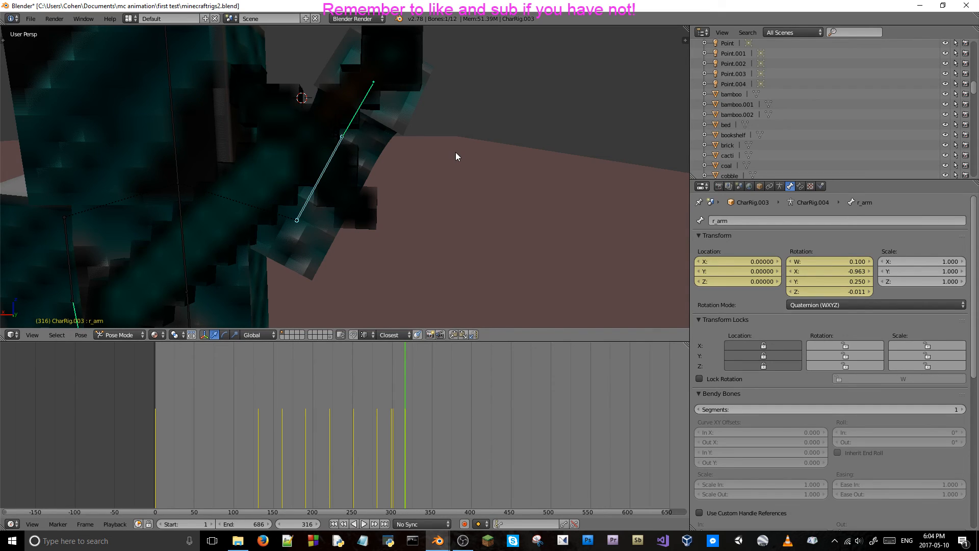
# Advance the timeline to frame 333, comparing the arm and sword pose with frame 316.
pyautogui.press('Right')
pyautogui.press('Right')
pyautogui.press('Right')
pyautogui.press('Right')
pyautogui.press('Right')
pyautogui.press('Right')
pyautogui.press('Right')
pyautogui.press('Right')
pyautogui.press('Right')
pyautogui.press('Right')
pyautogui.press('Right')
pyautogui.press('Right')
pyautogui.press('Right')
pyautogui.press('Right')
pyautogui.press('Right')
pyautogui.press('Right')
pyautogui.press('Right')
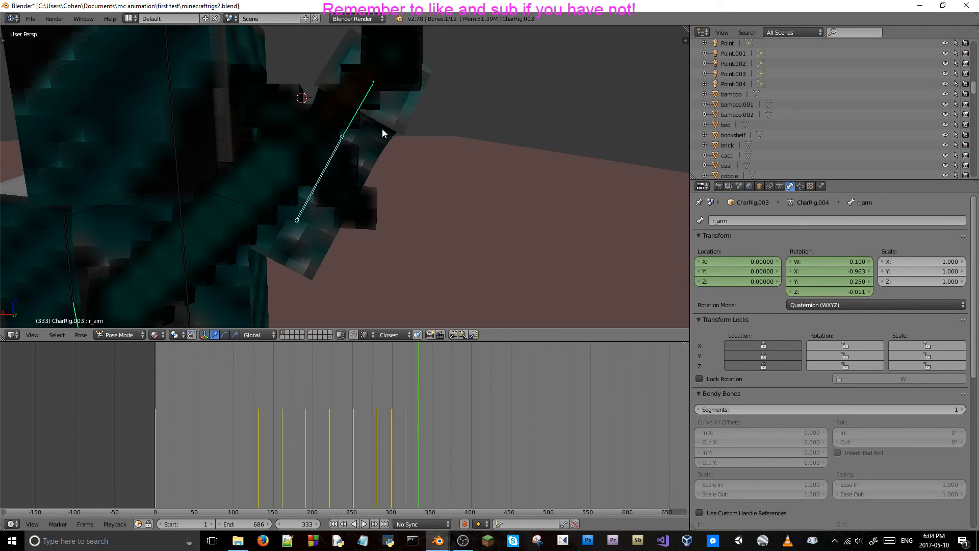
pyautogui.moveTo(366, 115); pyautogui.dragTo(410, 156, button='middle')
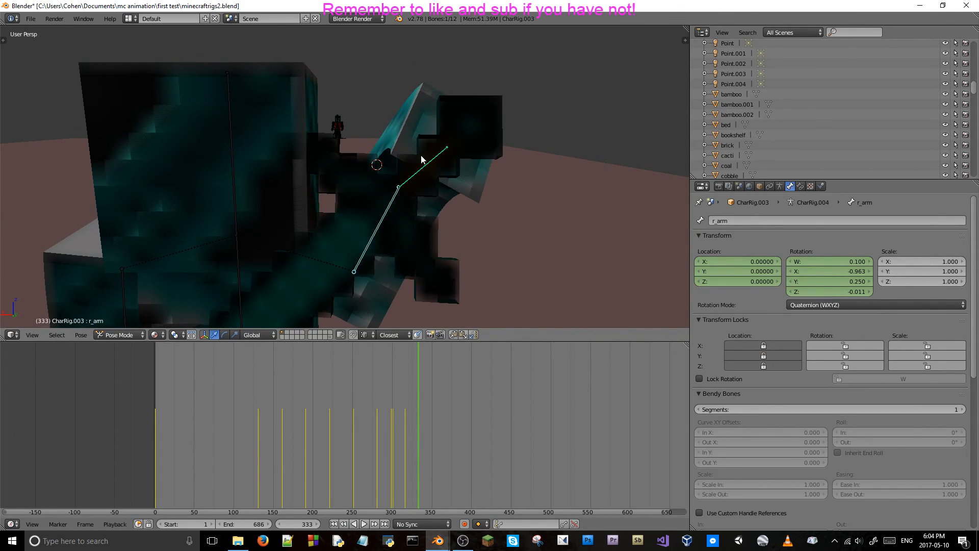
pyautogui.press('Left')
pyautogui.press('Left')
pyautogui.press('Left')
pyautogui.press('Left')
pyautogui.press('Left')
pyautogui.press('Left')
pyautogui.press('Left')
pyautogui.press('Left')
pyautogui.press('Left')
pyautogui.press('Left')
pyautogui.press('Left')
pyautogui.press('Left')
pyautogui.press('Left')
pyautogui.press('Left')
pyautogui.press('Left')
pyautogui.press('Left')
pyautogui.press('Left')
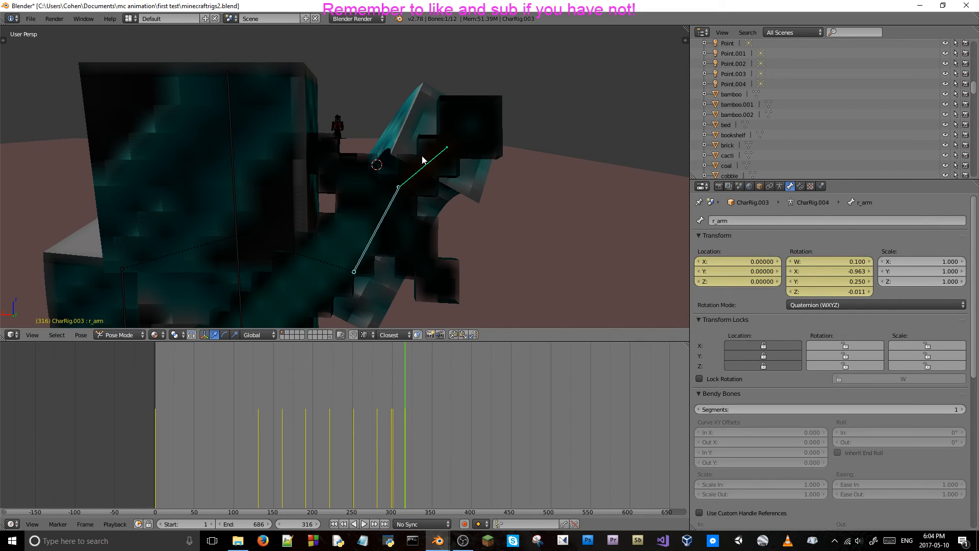
pyautogui.press('Right')
pyautogui.press('Right')
pyautogui.press('Right')
pyautogui.press('Right')
pyautogui.press('Right')
pyautogui.press('Right')
pyautogui.press('Right')
pyautogui.press('Right')
pyautogui.press('Right')
pyautogui.press('Right')
pyautogui.press('Right')
pyautogui.press('Right')
pyautogui.press('Right')
pyautogui.press('Right')
pyautogui.press('Right')
pyautogui.press('Right')
pyautogui.press('Right')
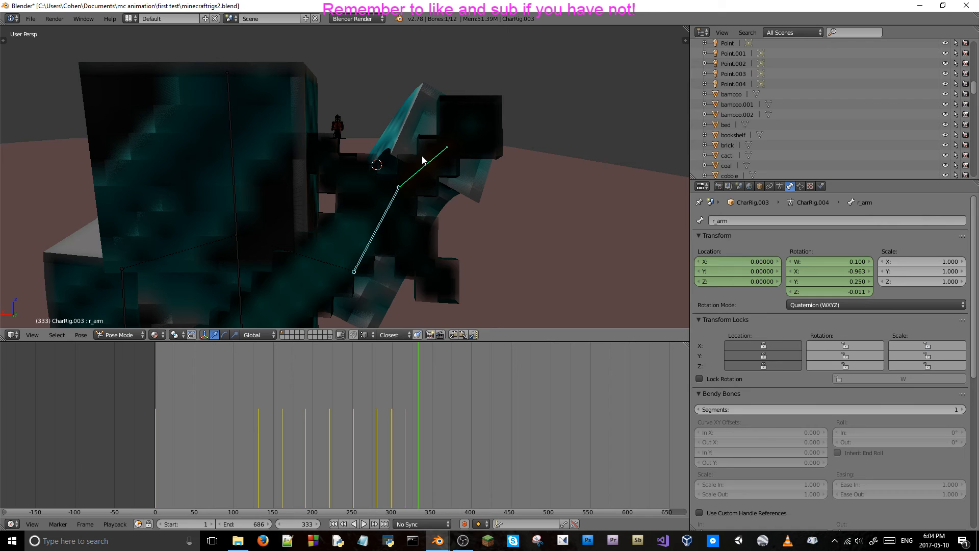
pyautogui.rightClick(446, 165)
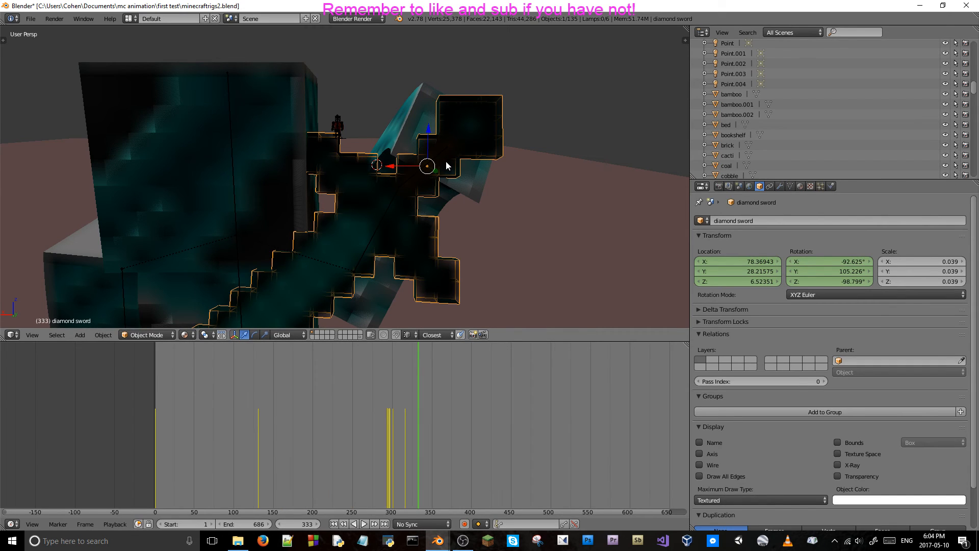
pyautogui.moveTo(584, 214); pyautogui.dragTo(527, 193, button='middle')
pyautogui.rightClick(306, 160)
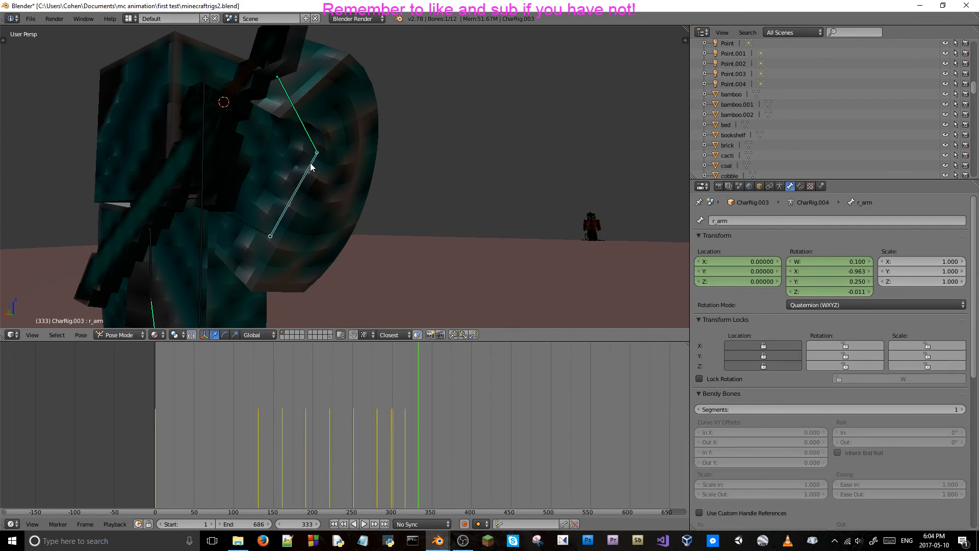
pyautogui.moveTo(314, 167); pyautogui.dragTo(343, 168, button='middle')
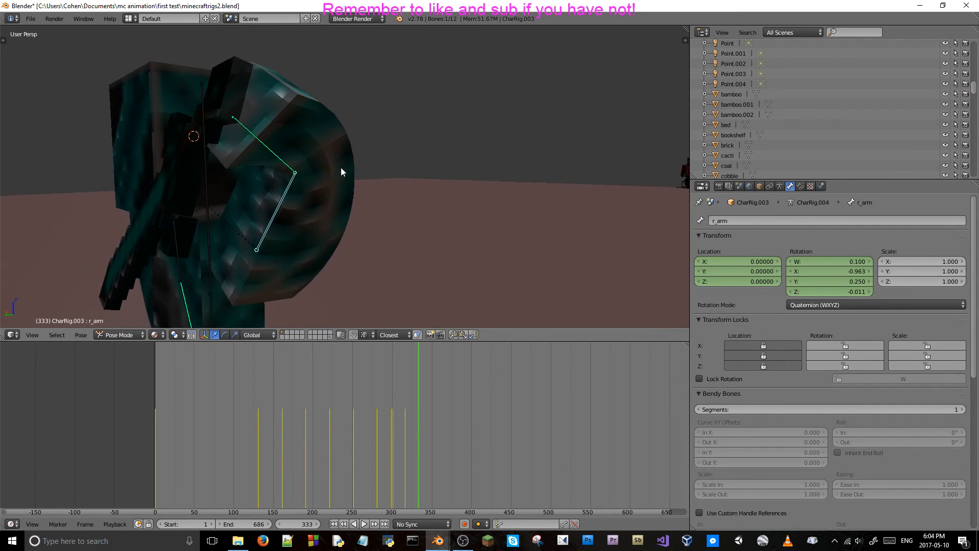
pyautogui.press('r')
pyautogui.press('x')
pyautogui.press('x')
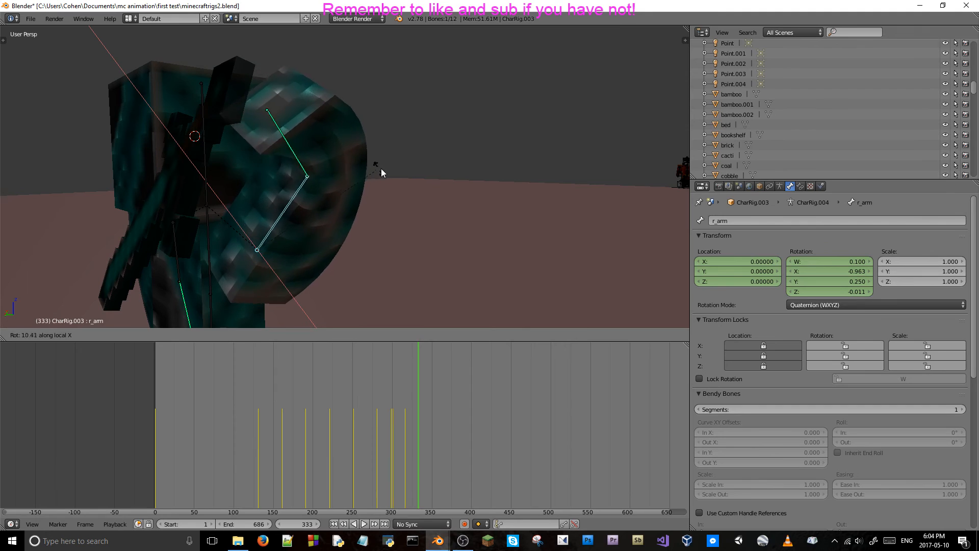
pyautogui.rightClick(412, 46)
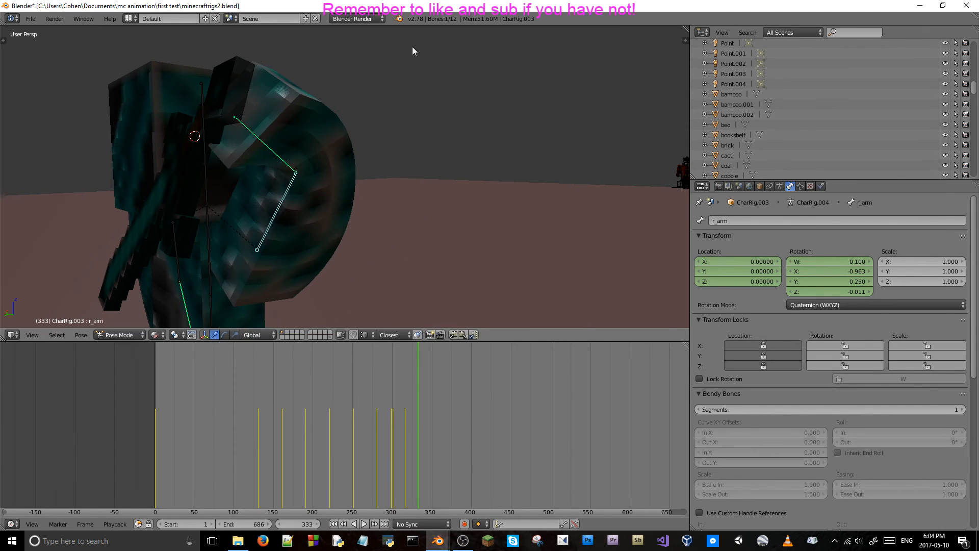
pyautogui.press('r')
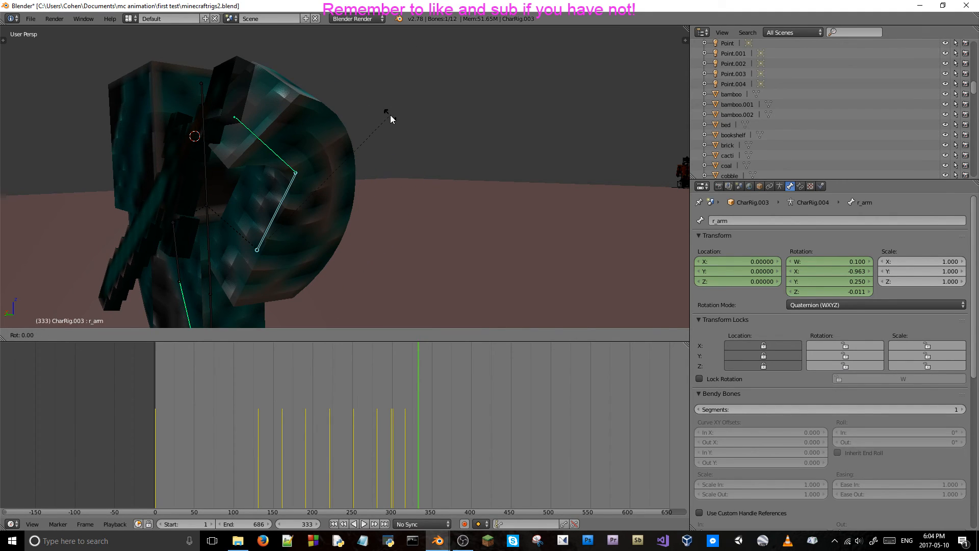
pyautogui.rightClick(390, 115)
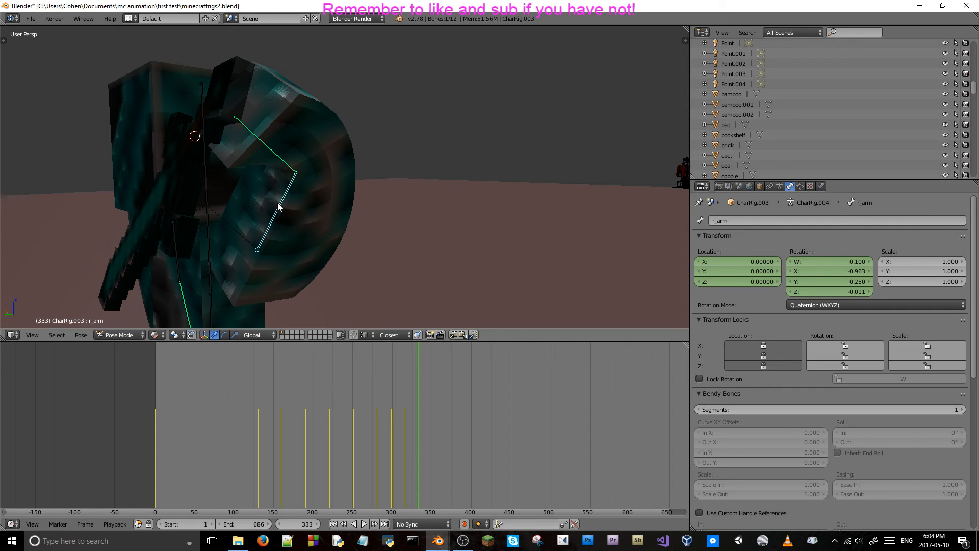
pyautogui.press('r')
pyautogui.press('x')
pyautogui.press('x')
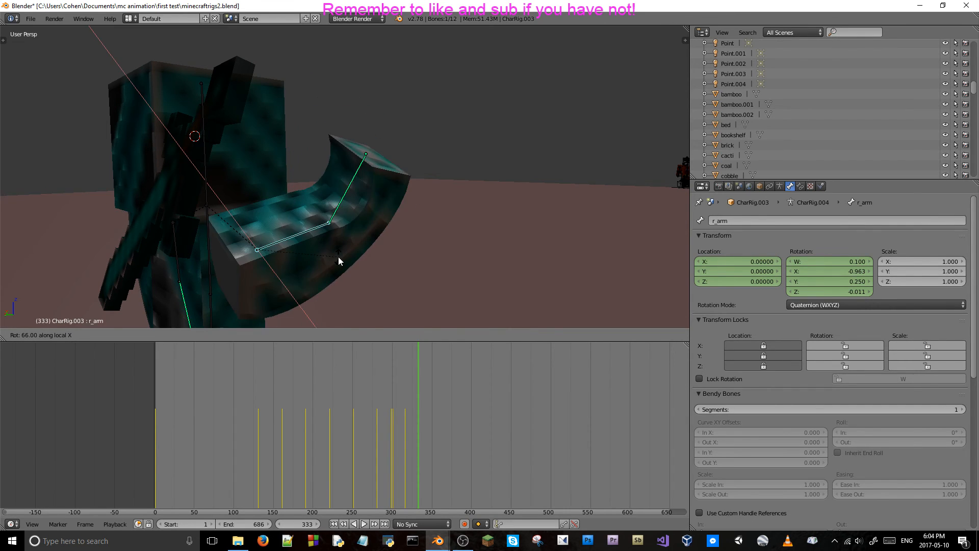
pyautogui.press('x')
pyautogui.press('x')
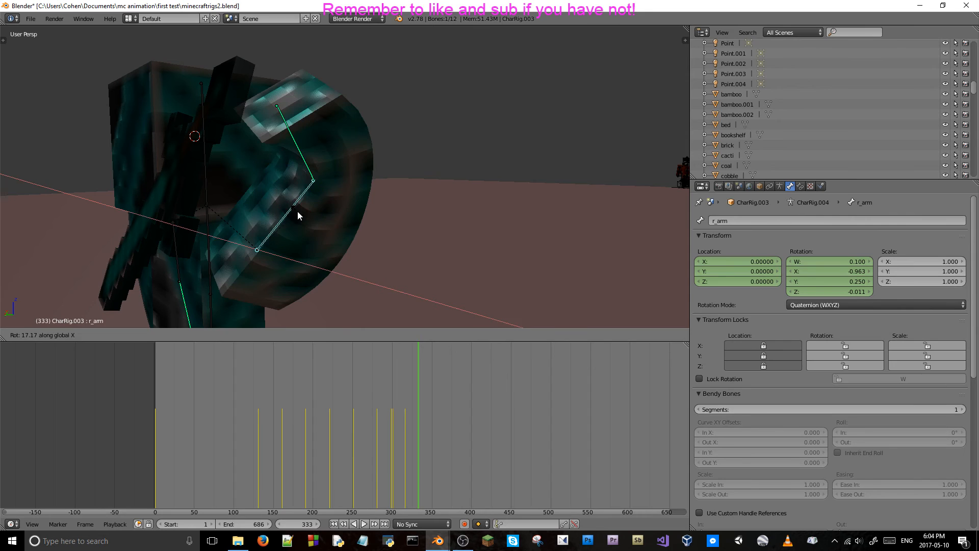
pyautogui.click(319, 290)
pyautogui.moveTo(319, 290); pyautogui.dragTo(410, 188, button='middle')
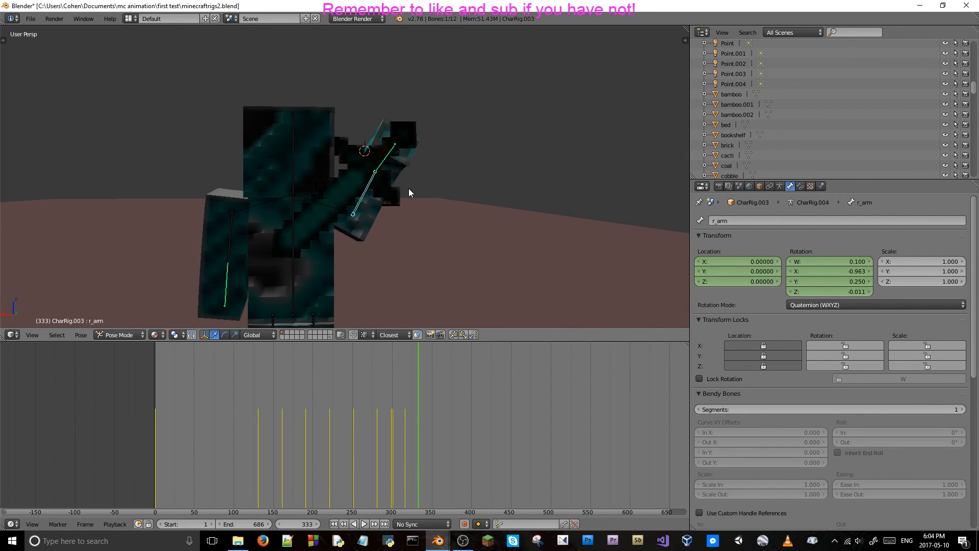
pyautogui.press('r')
pyautogui.press('x')
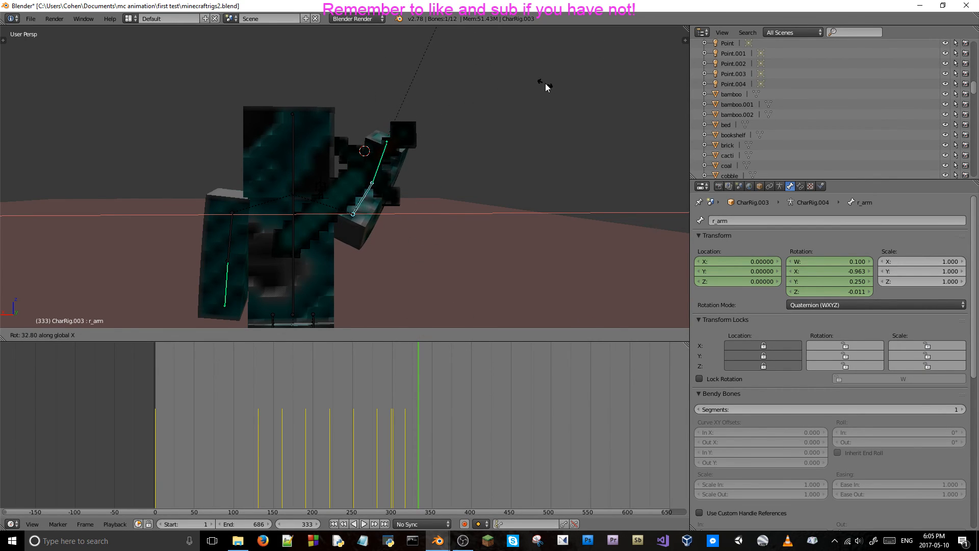
pyautogui.click(545, 87)
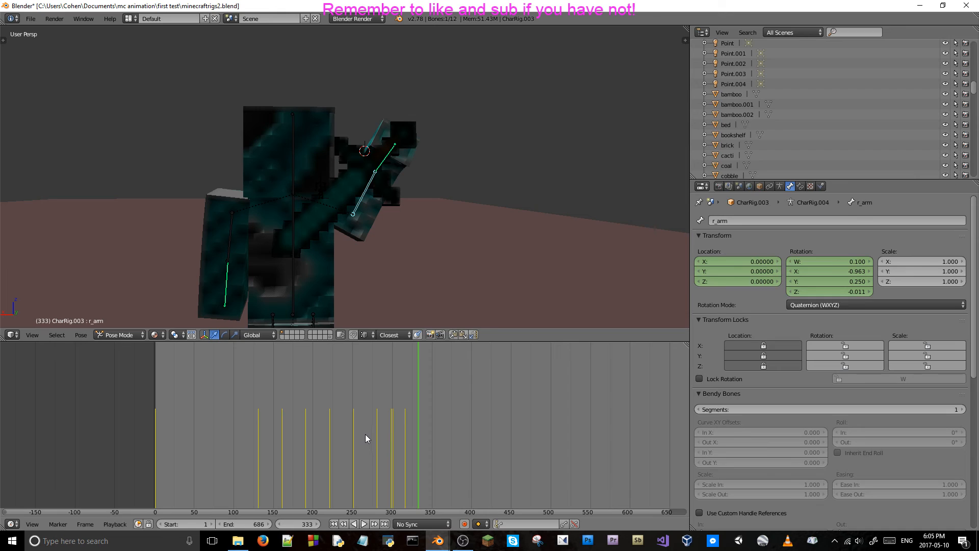
# Lower the r_arm bone at frame 333 by rotating it around global X, to rotation W 0.924, X -0.288, Y 0.109, Z 0.225.
pyautogui.moveTo(466, 182); pyautogui.dragTo(455, 182, button='middle')
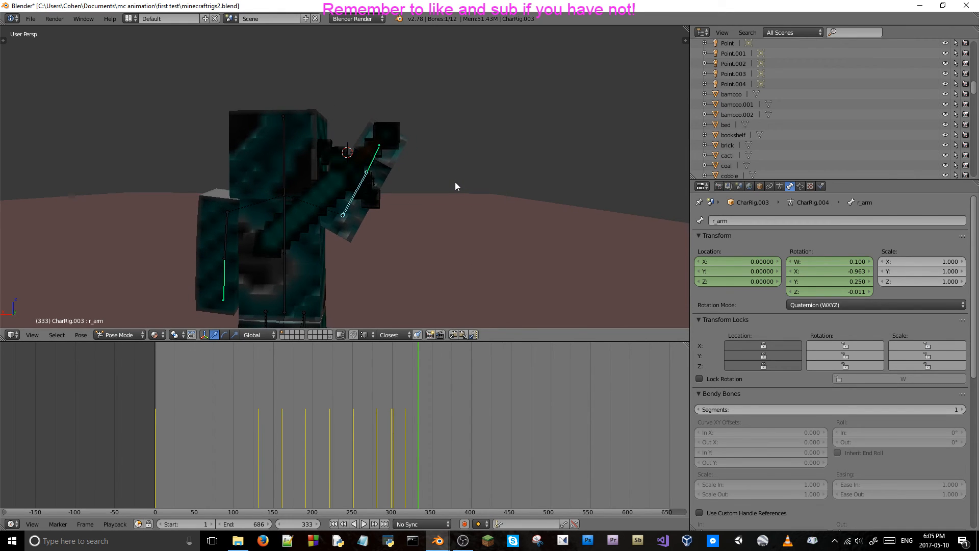
pyautogui.press('r')
pyautogui.press('x')
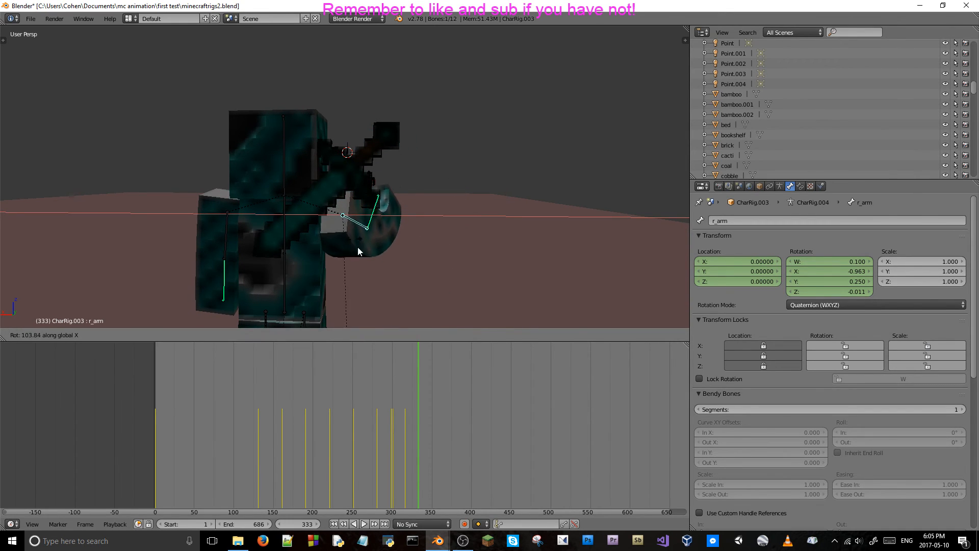
pyautogui.click(289, 158)
pyautogui.keyDown('shift'); pyautogui.moveTo(415, 202); pyautogui.dragTo(425, 170, button='middle'); pyautogui.keyUp('shift')
pyautogui.press('r')
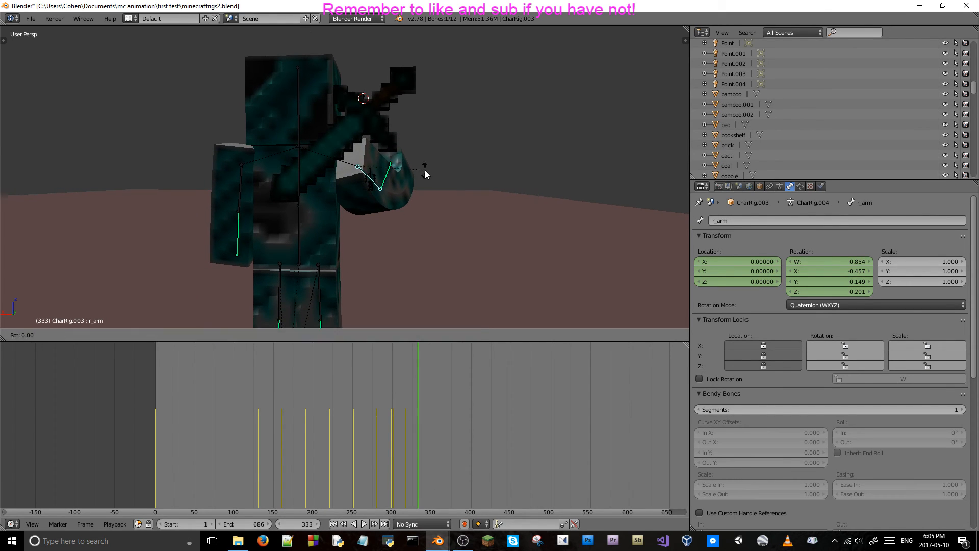
pyautogui.press('x')
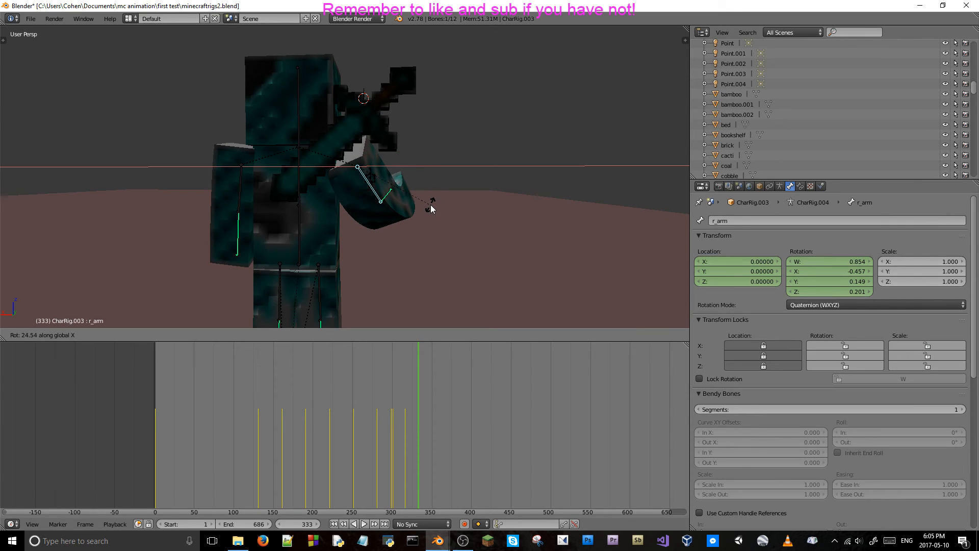
pyautogui.click(432, 201)
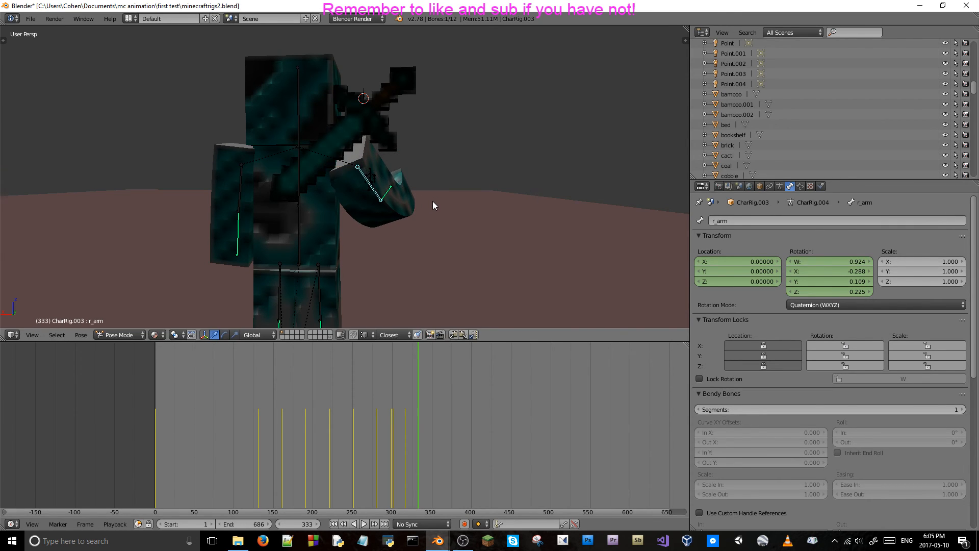
# Rotate the r_arm bone at frame 333 around Y and local Z, to rotation W 0.959, X -0.265, Y -0.022, Z 0.095.
pyautogui.press('r')
pyautogui.press('y')
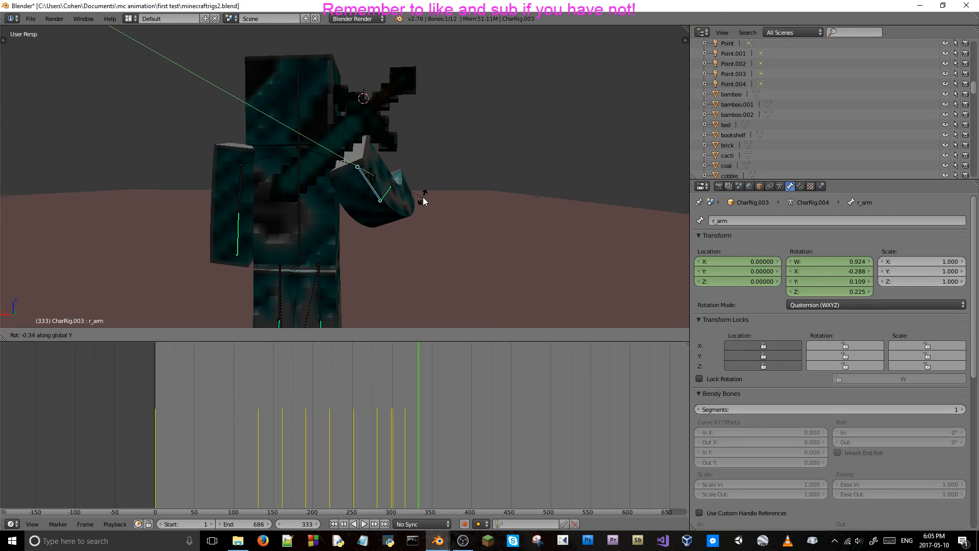
pyautogui.press('y')
pyautogui.click(430, 189)
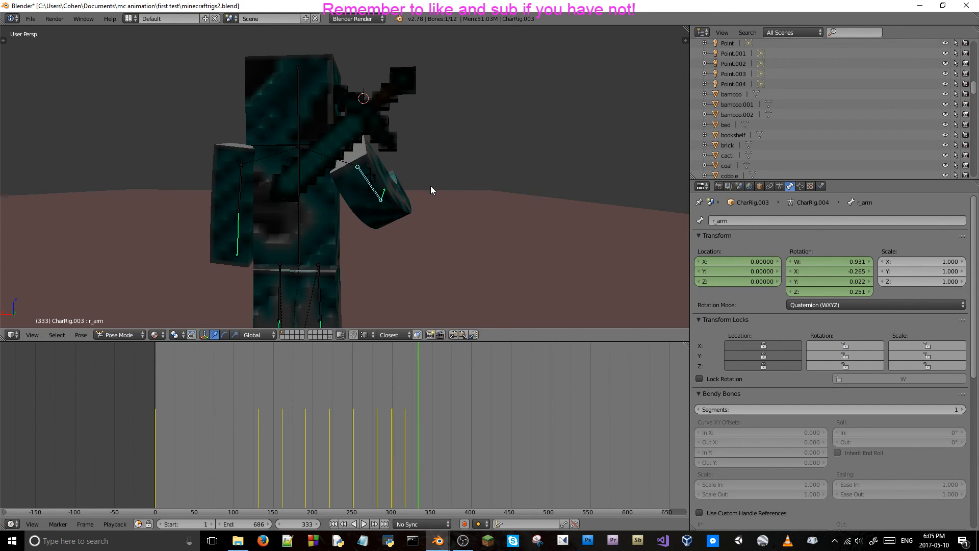
pyautogui.press('r')
pyautogui.press('z')
pyautogui.press('z')
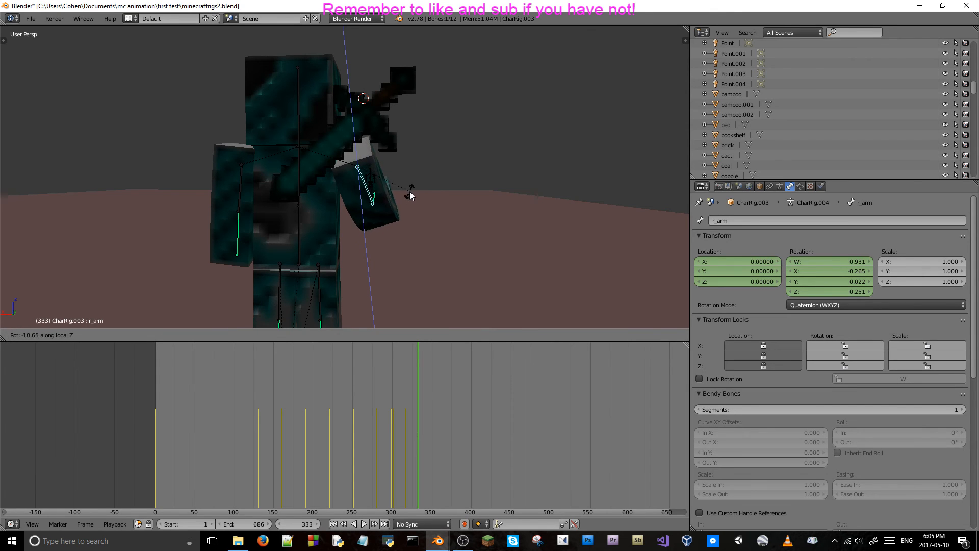
pyautogui.click(399, 195)
# Straighten the r_arm_lower bone at frame 333 by rotating it around global X, to rotation W 0.952, X -0.306.
pyautogui.moveTo(404, 160); pyautogui.dragTo(339, 179, button='middle')
pyautogui.rightClick(345, 213)
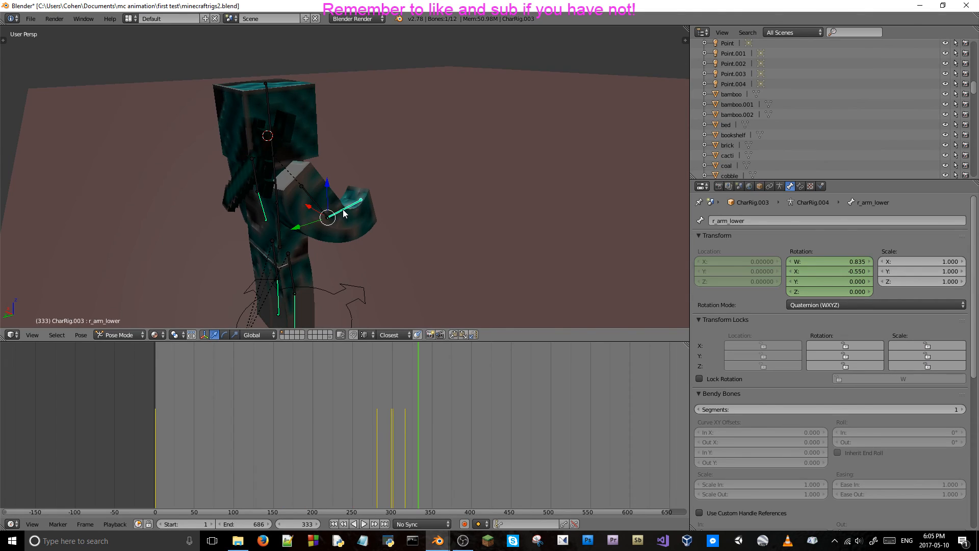
pyautogui.press('r')
pyautogui.press('x')
pyautogui.press('x')
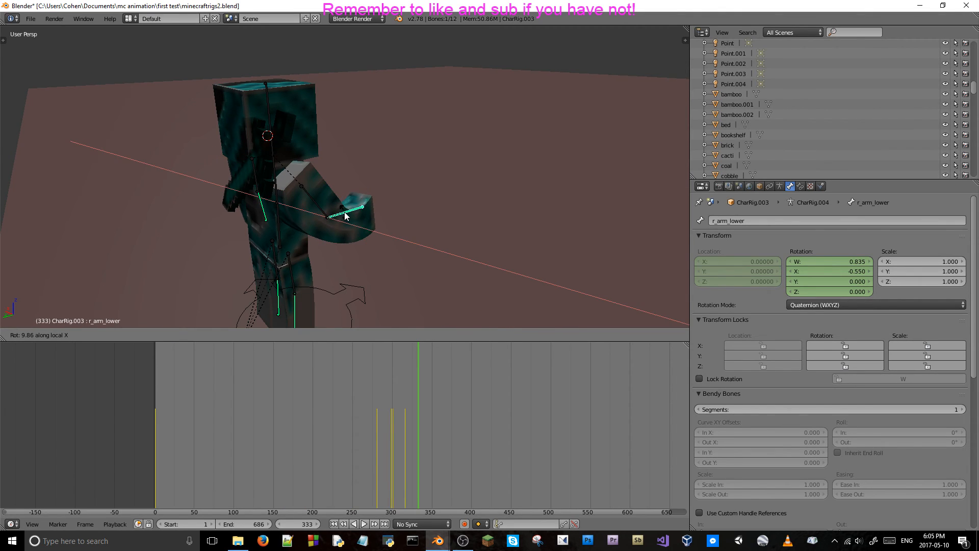
pyautogui.press('x')
pyautogui.press('x')
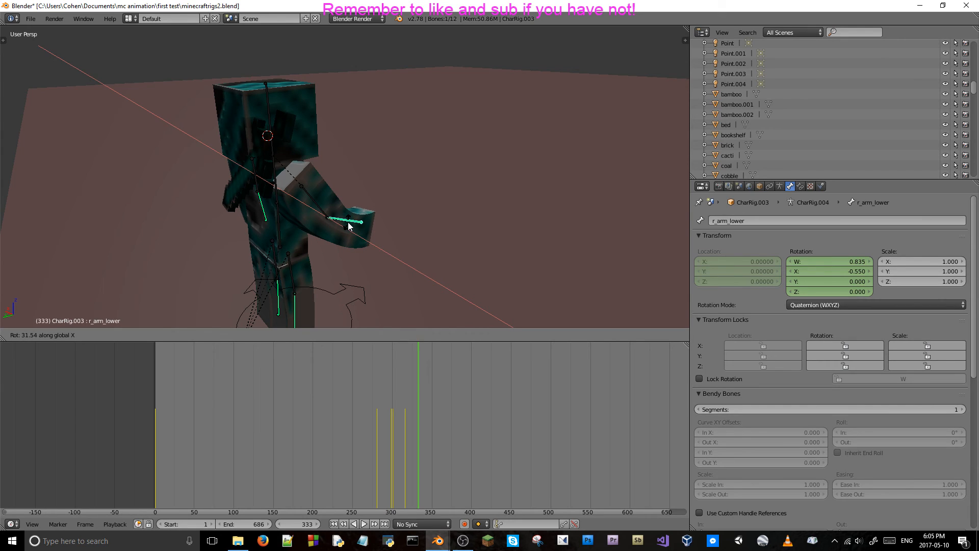
pyautogui.click(349, 226)
# Switch to Object Mode and rotate the diamond sword at frame 333 around its local X axis, to X rotation -187.888°.
pyautogui.rightClick(274, 152)
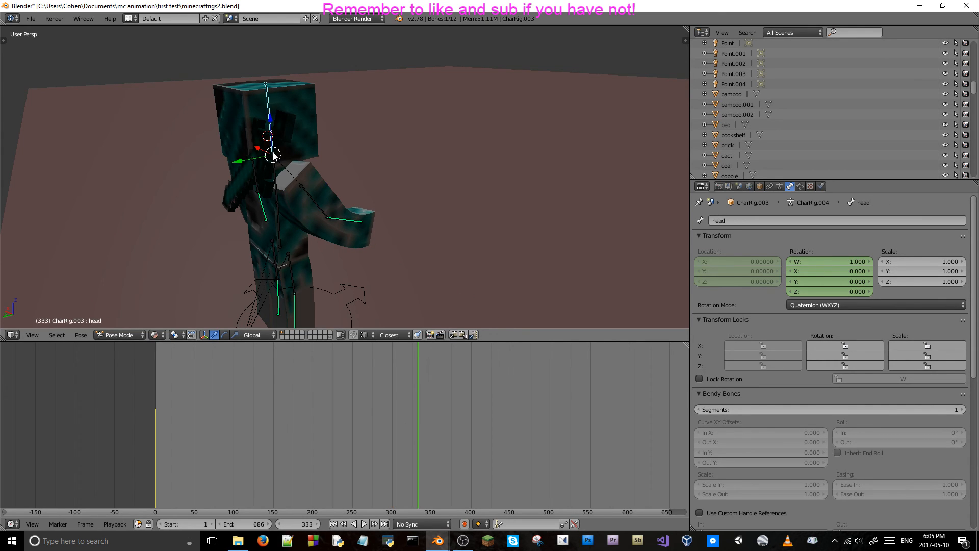
pyautogui.moveTo(279, 176); pyautogui.dragTo(311, 188, button='middle')
pyautogui.hotkey('ctrl', 'Tab')
pyautogui.rightClick(319, 182)
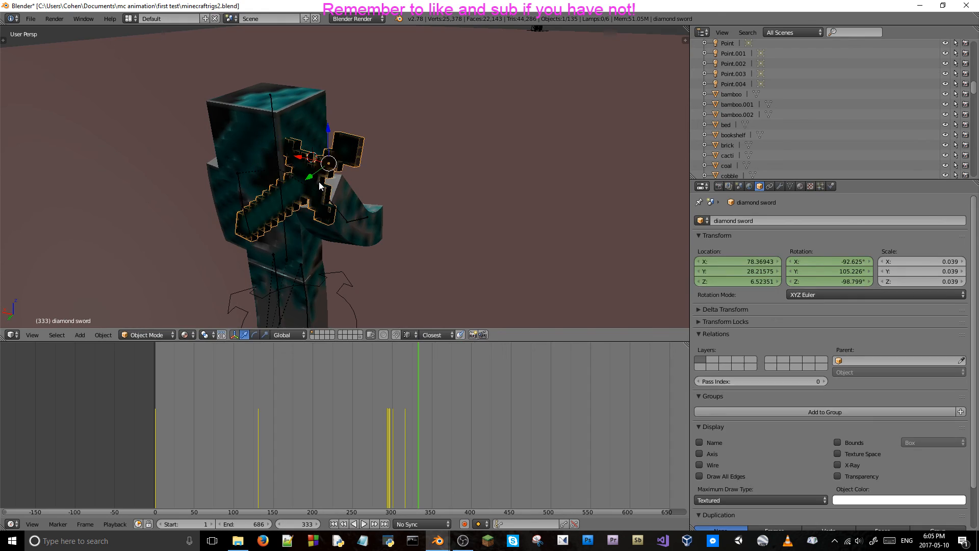
pyautogui.moveTo(341, 179); pyautogui.dragTo(274, 163, button='middle')
pyautogui.press('r')
pyautogui.press('x')
pyautogui.press('x')
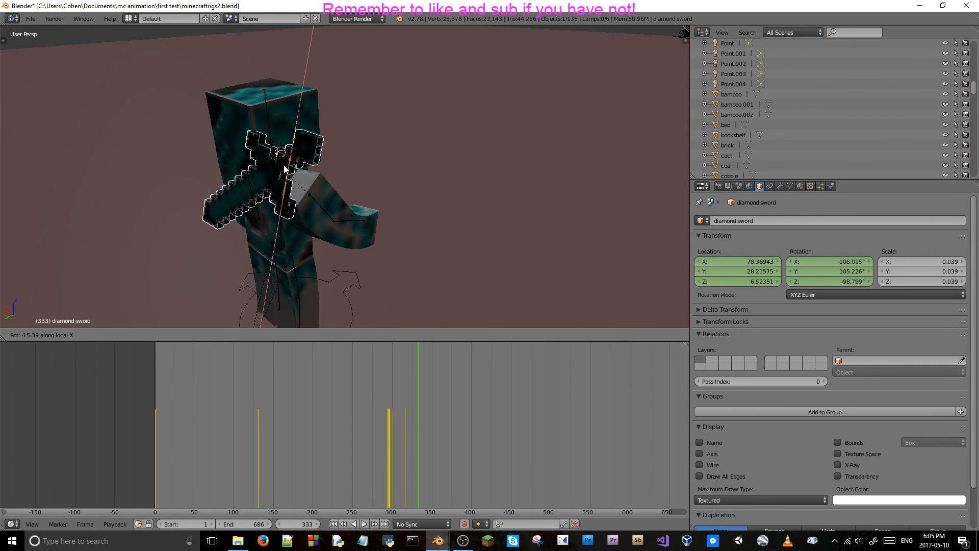
pyautogui.click(295, 163)
pyautogui.moveTo(295, 163); pyautogui.dragTo(348, 161, button='middle')
pyautogui.press('r')
pyautogui.press('x')
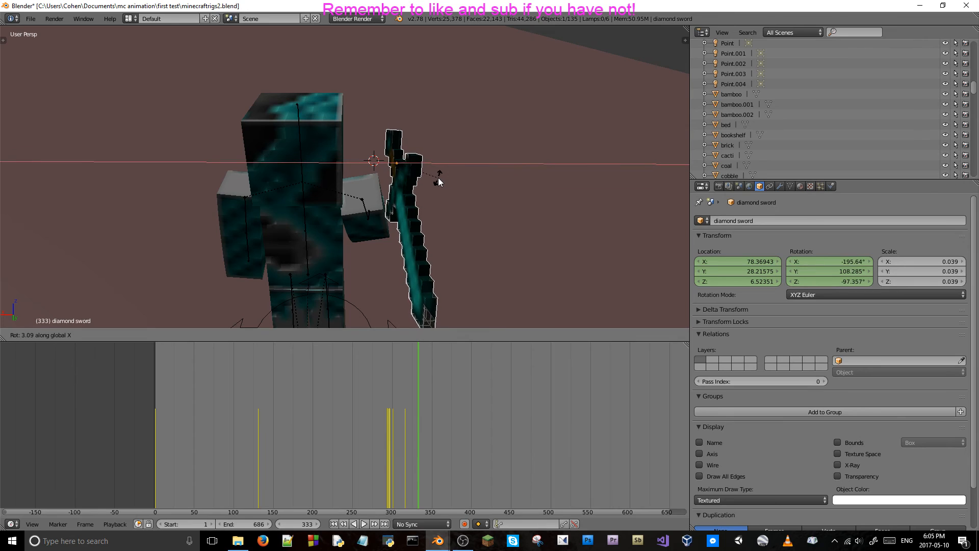
pyautogui.click(427, 181)
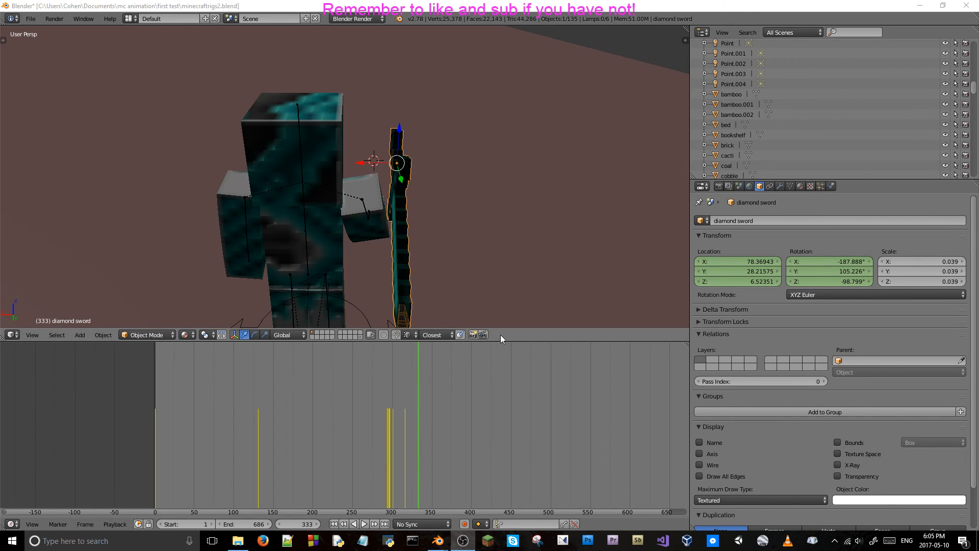
# Swing the diamond sword around global X until the blade points upward, to rotation X -173.481°, Y 248.678°, Z -96.343°.
pyautogui.press('r')
pyautogui.press('y')
pyautogui.press('x')
pyautogui.click(371, 268)
pyautogui.moveTo(372, 270); pyautogui.dragTo(284, 211, button='middle')
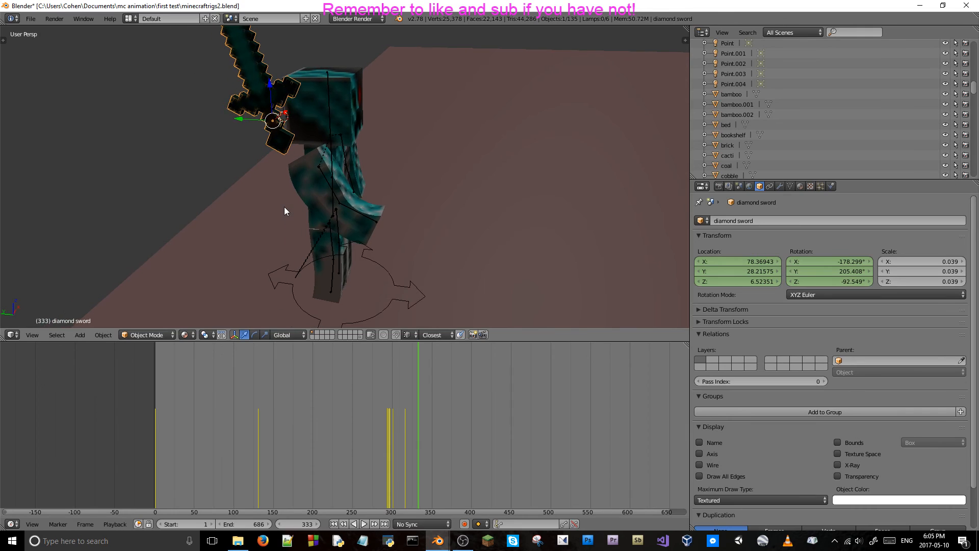
pyautogui.press('r')
pyautogui.press('x')
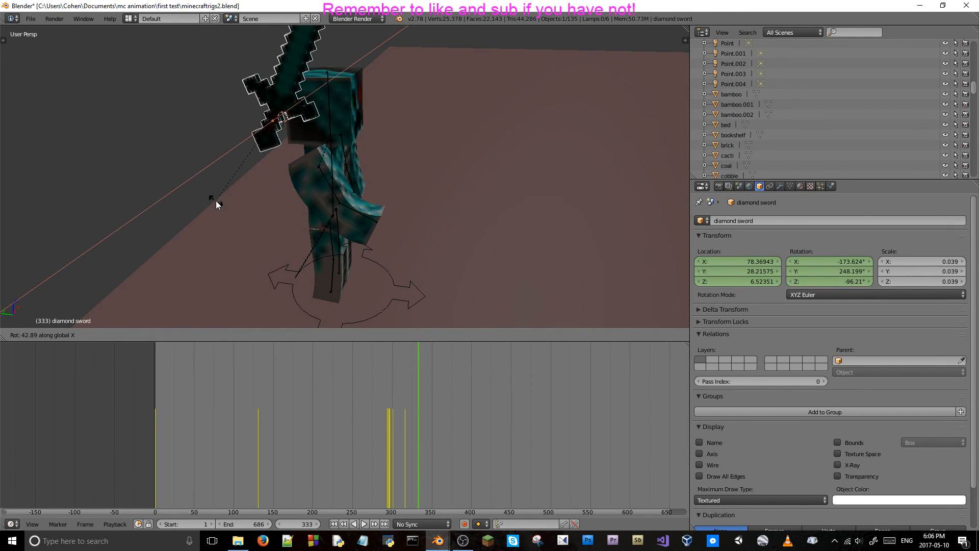
pyautogui.click(216, 201)
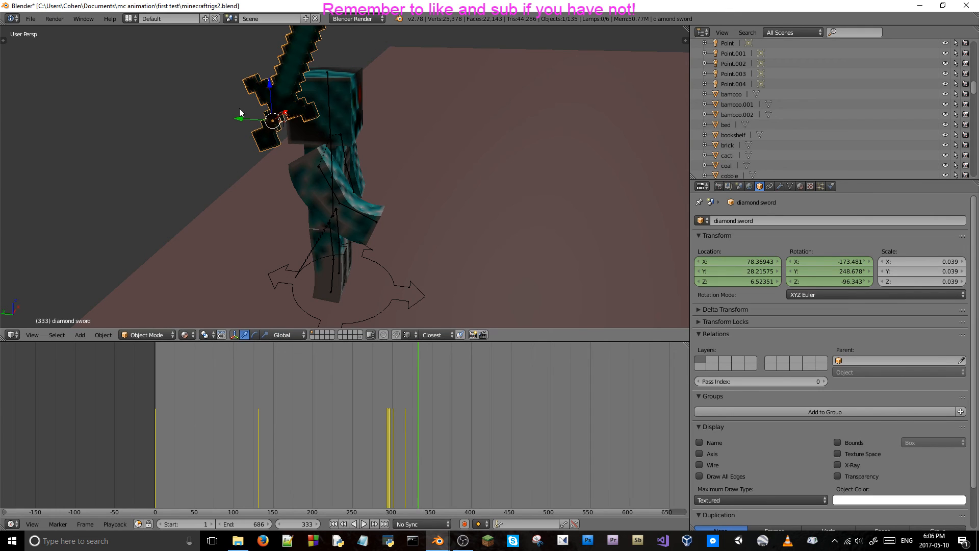
# Move the diamond sword into the character's right hand, to location X 78.50151, Y 27.07281, Z 5.33834.
pyautogui.press('g')
pyautogui.press('y')
pyautogui.click(372, 144)
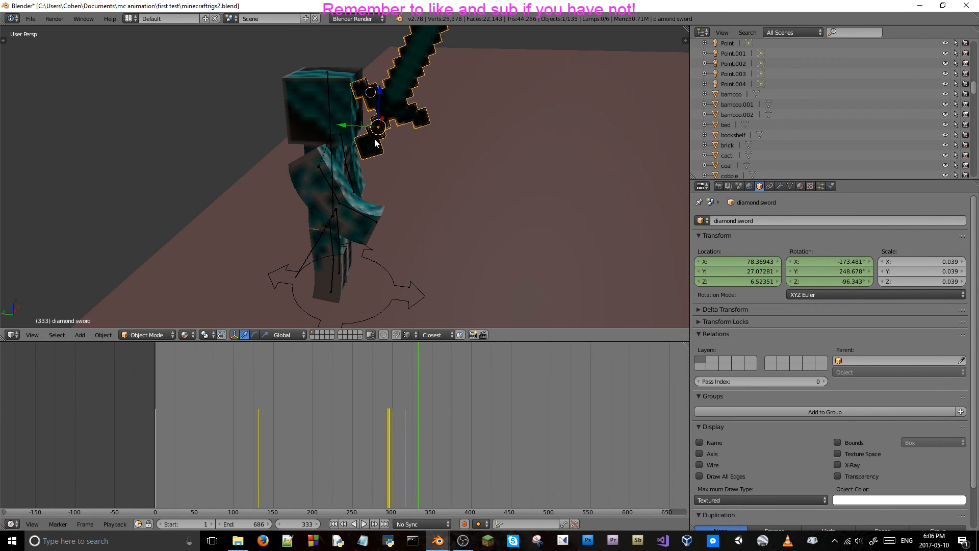
pyautogui.press('g')
pyautogui.press('z')
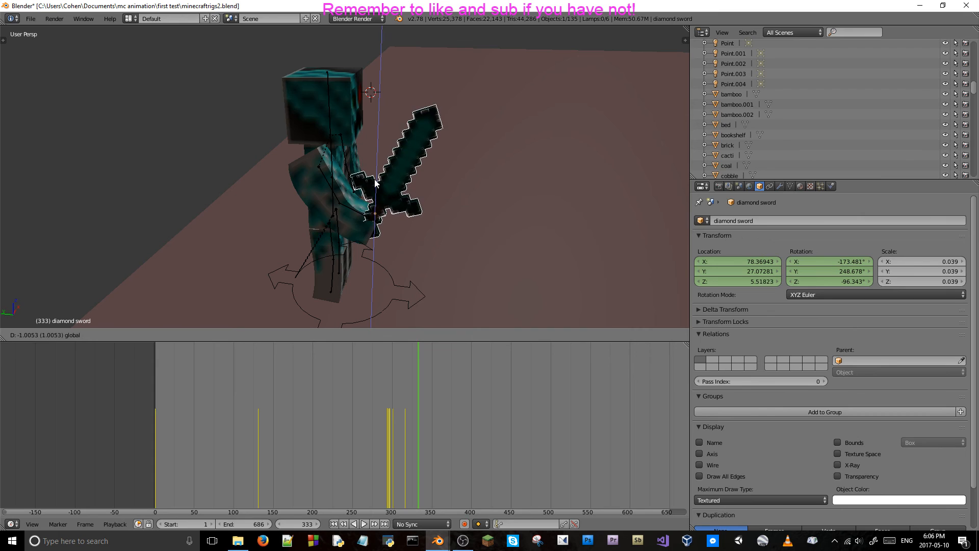
pyautogui.click(362, 188)
pyautogui.moveTo(362, 189); pyautogui.dragTo(390, 206, button='middle')
pyautogui.press('g')
pyautogui.press('x')
pyautogui.click(351, 204)
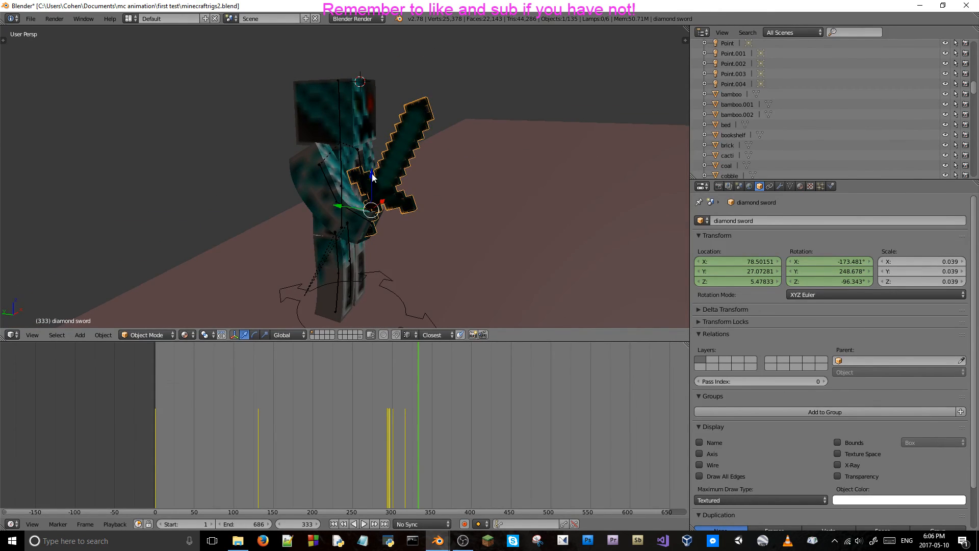
pyautogui.moveTo(372, 177); pyautogui.dragTo(373, 192)
pyautogui.moveTo(373, 192); pyautogui.dragTo(440, 231, button='middle')
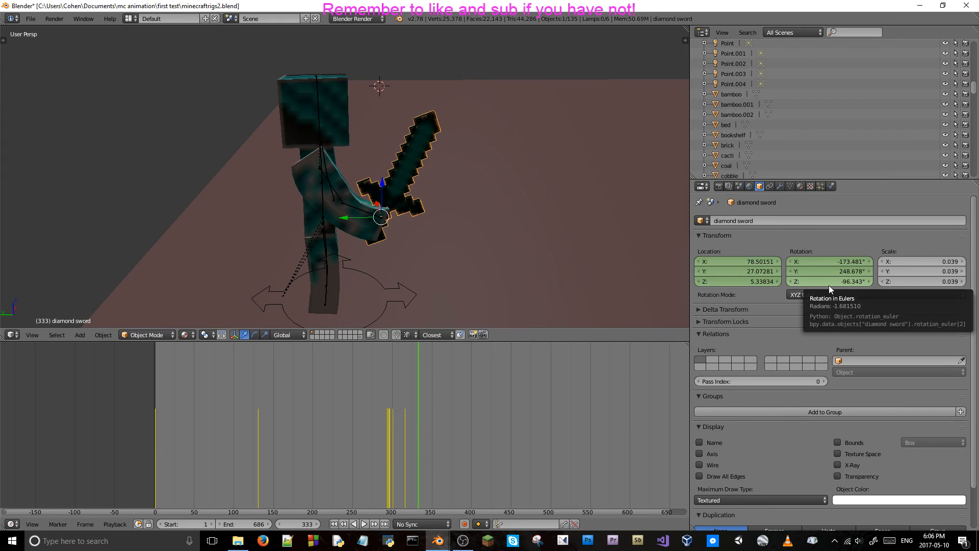
# Keyframe the location and rotation of the diamond sword, the r_arm_lower bone and the r_arm bone at frame 333.
pyautogui.press('i')
pyautogui.press('i')
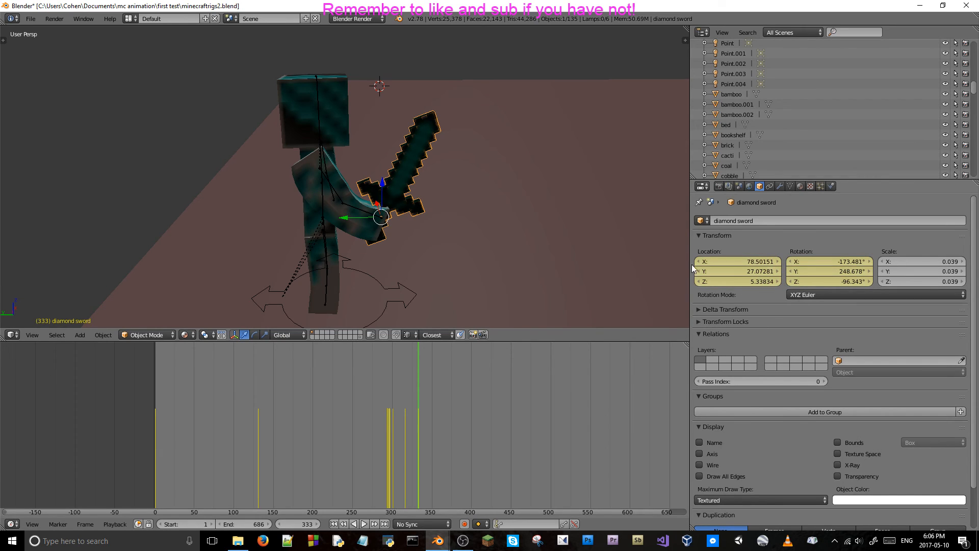
pyautogui.rightClick(368, 212)
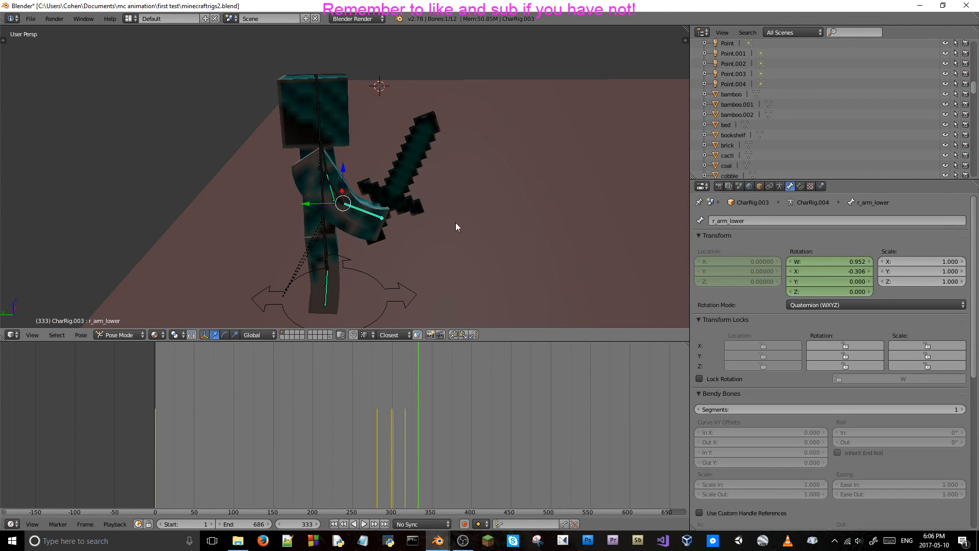
pyautogui.moveTo(344, 190); pyautogui.dragTo(334, 192, button='middle')
pyautogui.rightClick(332, 193)
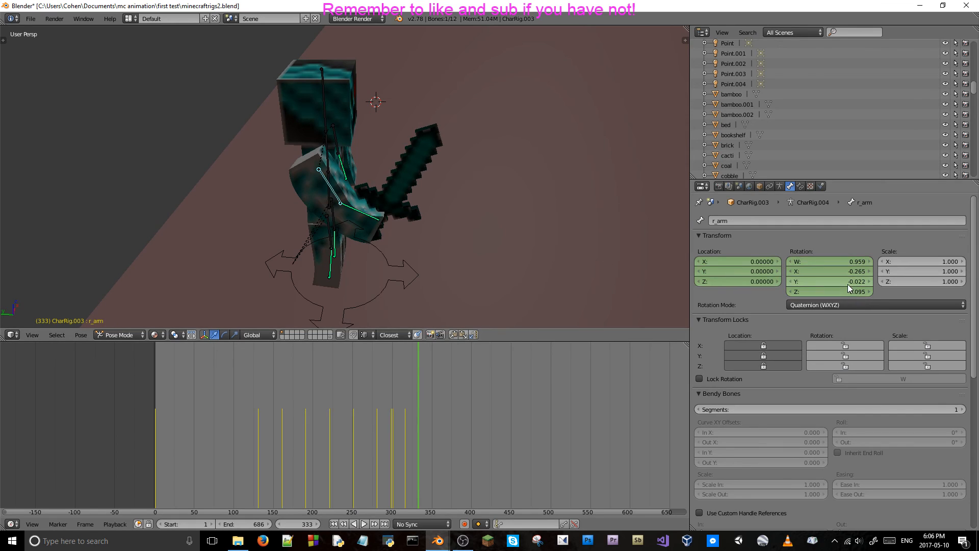
pyautogui.press('i')
pyautogui.press('i')
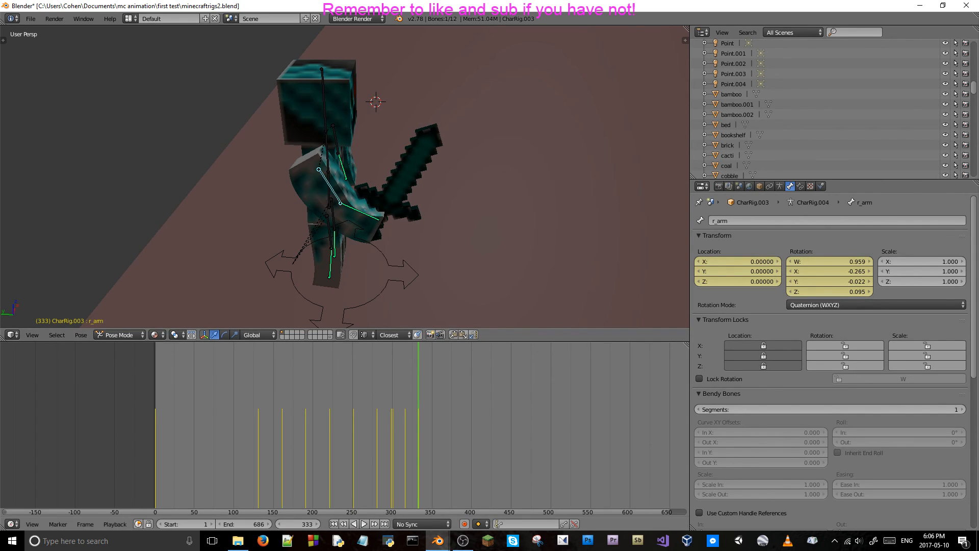
# Scrub the timeline back to frame 319.
pyautogui.hotkey('alt', 'Tab')
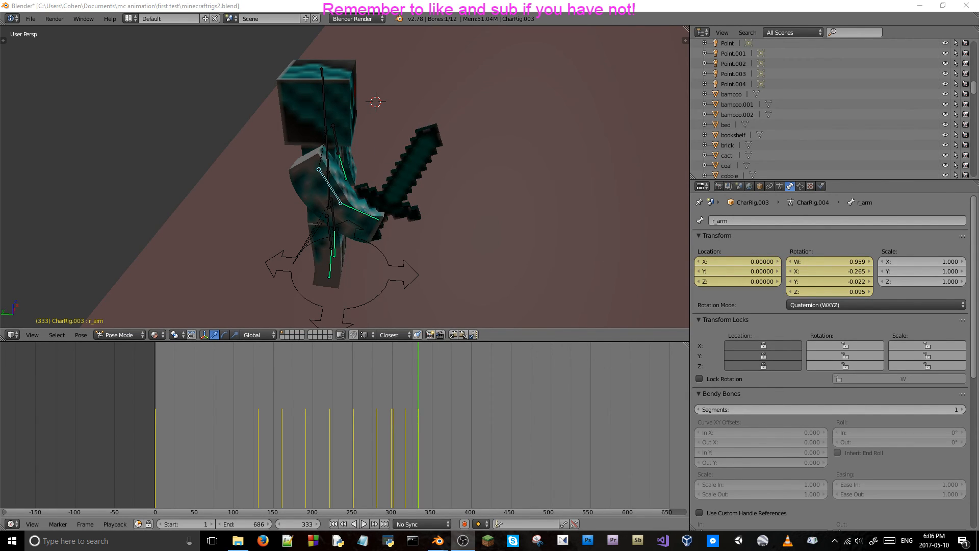
pyautogui.moveTo(417, 442); pyautogui.dragTo(408, 467)
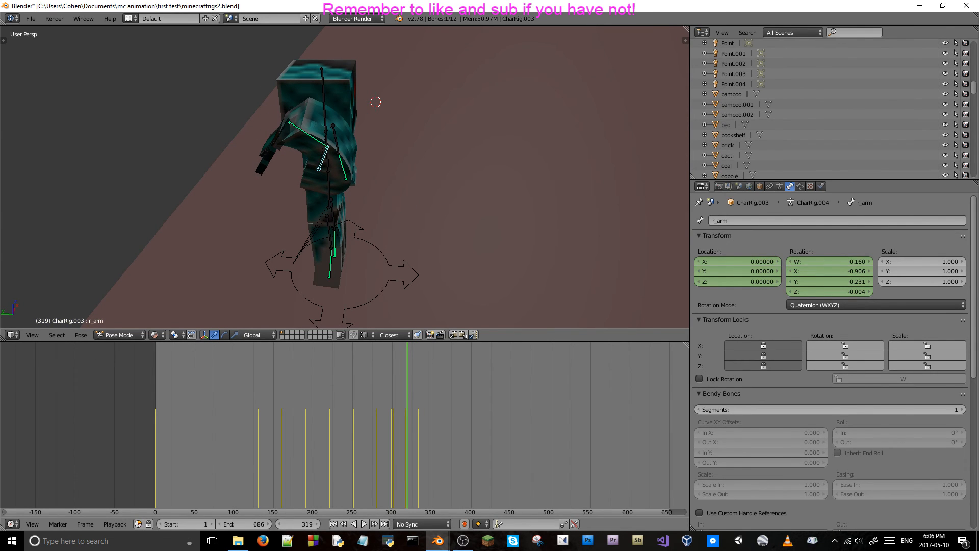
pyautogui.hotkey('alt', 'Tab')
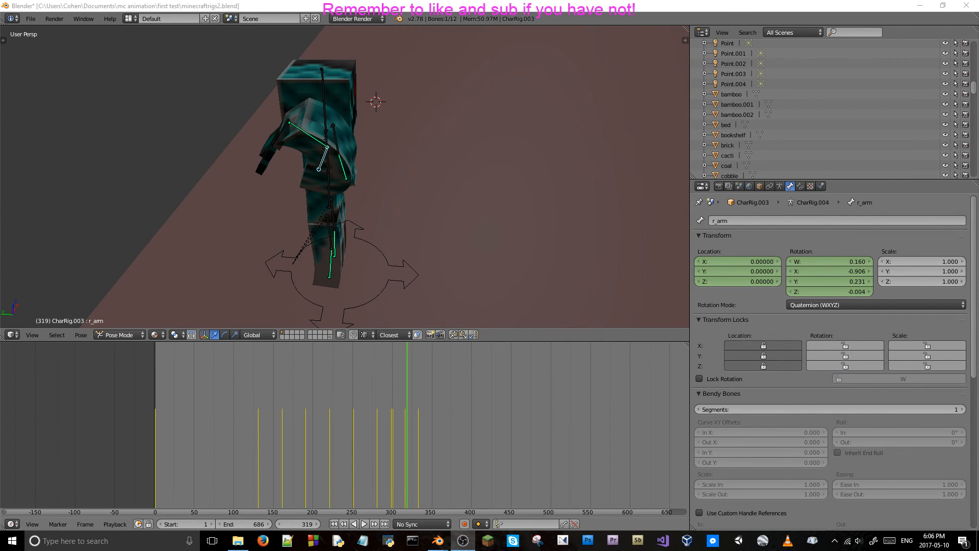
# Step back and forth through the frames around 317 to 319 to examine how the sword follows the right hand.
pyautogui.moveTo(82, 161); pyautogui.dragTo(176, 152, button='middle')
pyautogui.press('Left')
pyautogui.press('Left')
pyautogui.press('Left')
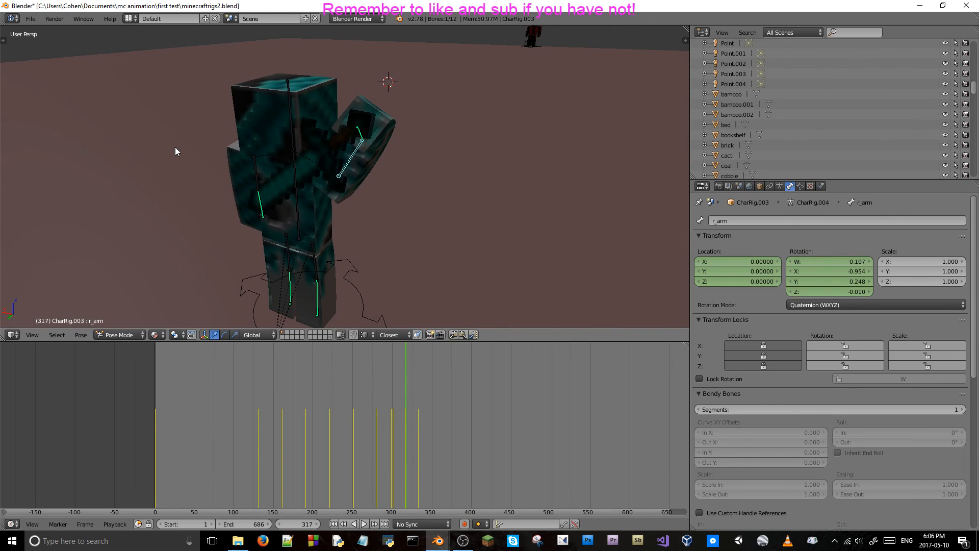
pyautogui.press('Right')
pyautogui.press('Right')
pyautogui.press('Right')
pyautogui.press('Left')
pyautogui.press('Left')
pyautogui.press('Left')
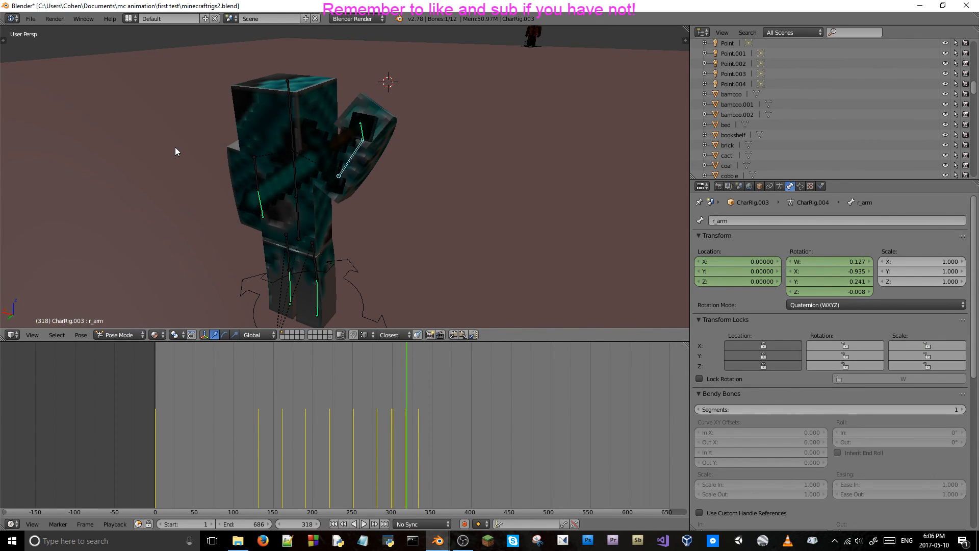
pyautogui.press('Right')
pyautogui.press('Right')
pyautogui.press('Right')
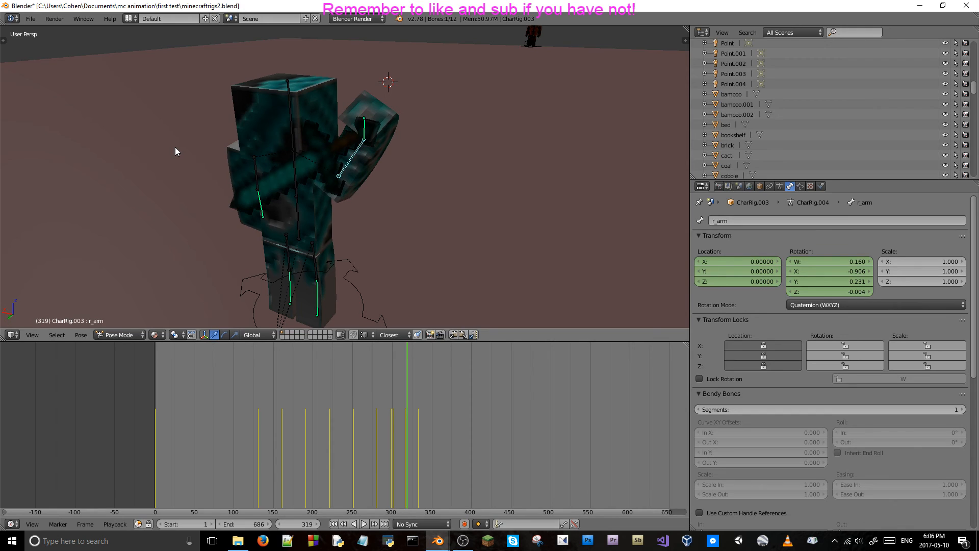
# Move the diamond sword at frame 319 to the right hand, to location X 78.21603, Y 28.13660, Z 6.67712.
pyautogui.rightClick(344, 136)
pyautogui.moveTo(345, 105); pyautogui.dragTo(351, 92)
pyautogui.moveTo(317, 123); pyautogui.dragTo(337, 126)
pyautogui.moveTo(368, 106); pyautogui.dragTo(332, 150, button='middle')
pyautogui.moveTo(324, 146); pyautogui.dragTo(325, 142)
pyautogui.moveTo(325, 141); pyautogui.dragTo(267, 110, button='middle')
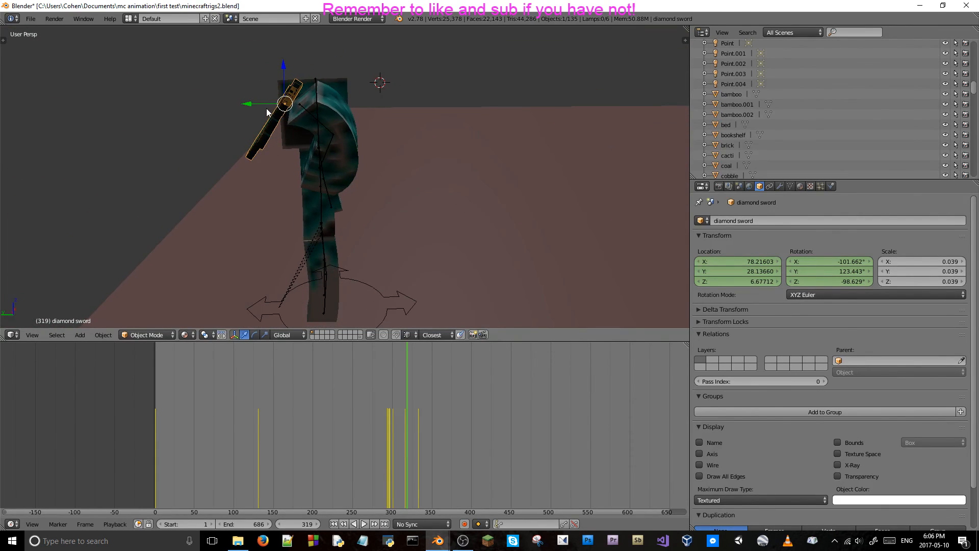
pyautogui.press('r')
pyautogui.press('x')
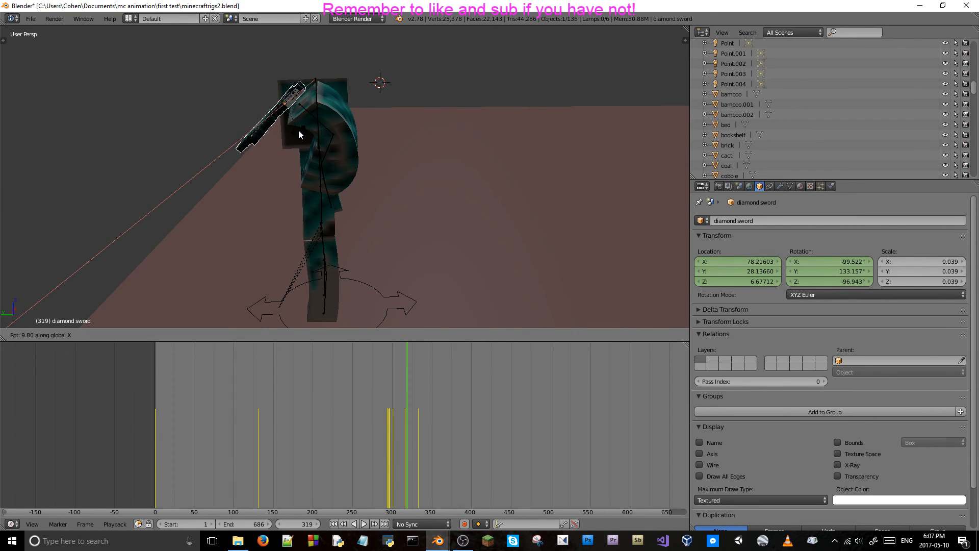
pyautogui.press('x')
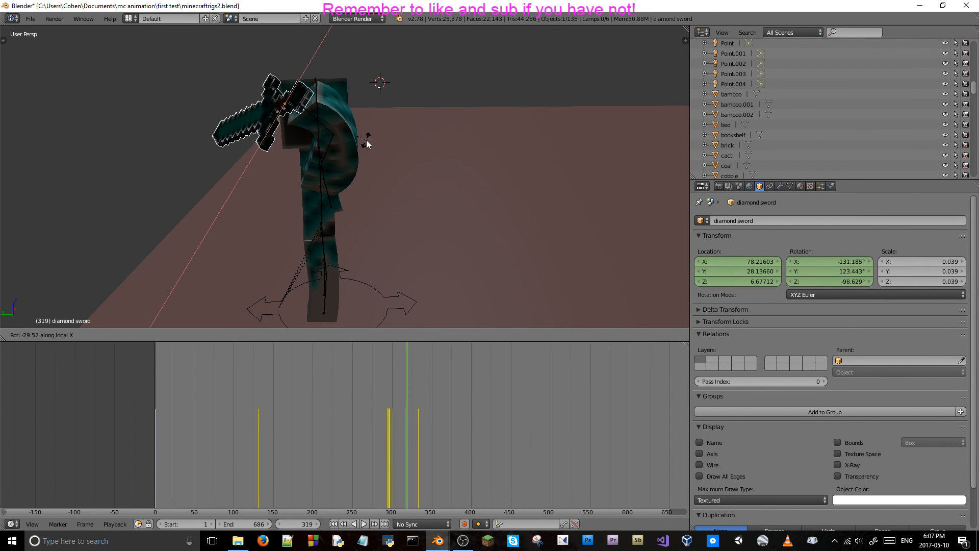
pyautogui.rightClick(343, 139)
pyautogui.press('r')
pyautogui.press('x')
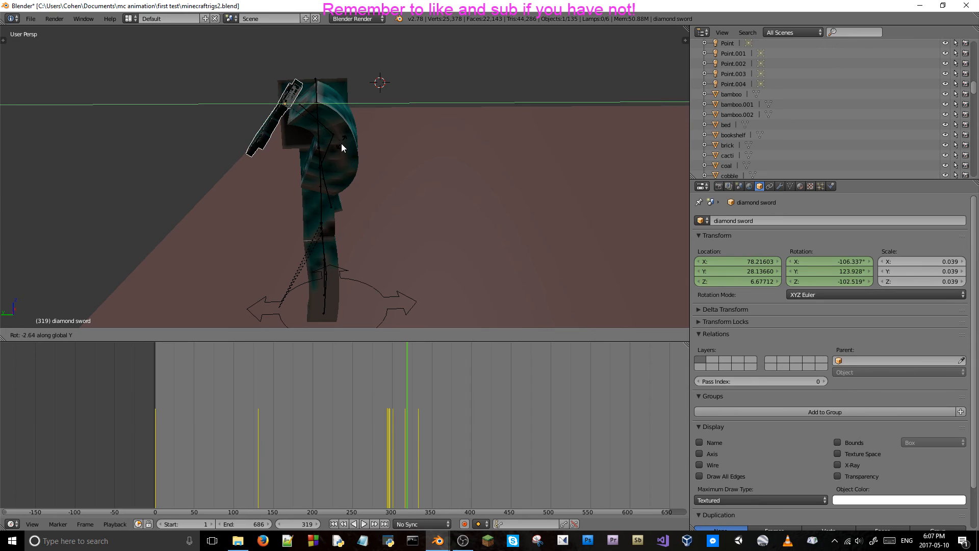
pyautogui.press('y')
pyautogui.press('y')
pyautogui.press('y')
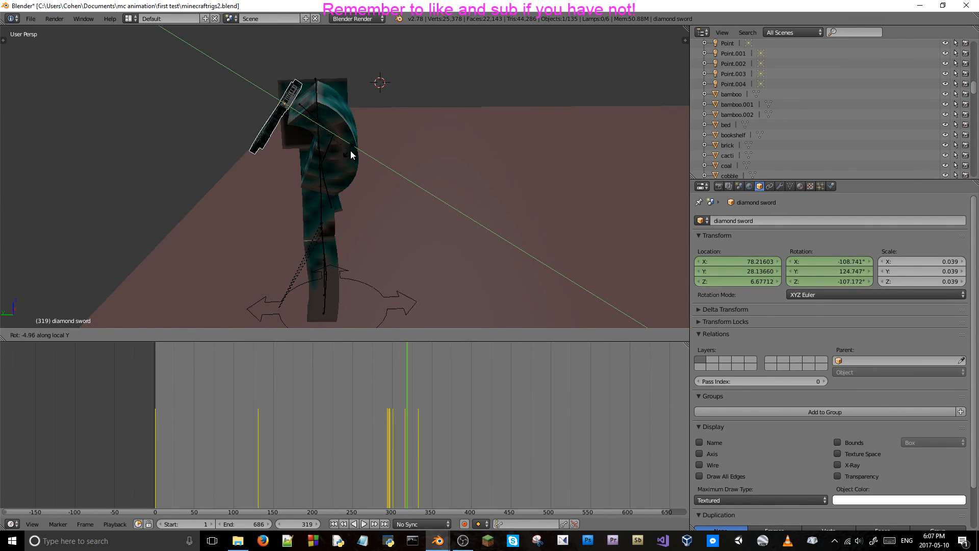
pyautogui.click(399, 165)
pyautogui.moveTo(399, 164); pyautogui.dragTo(308, 130, button='middle')
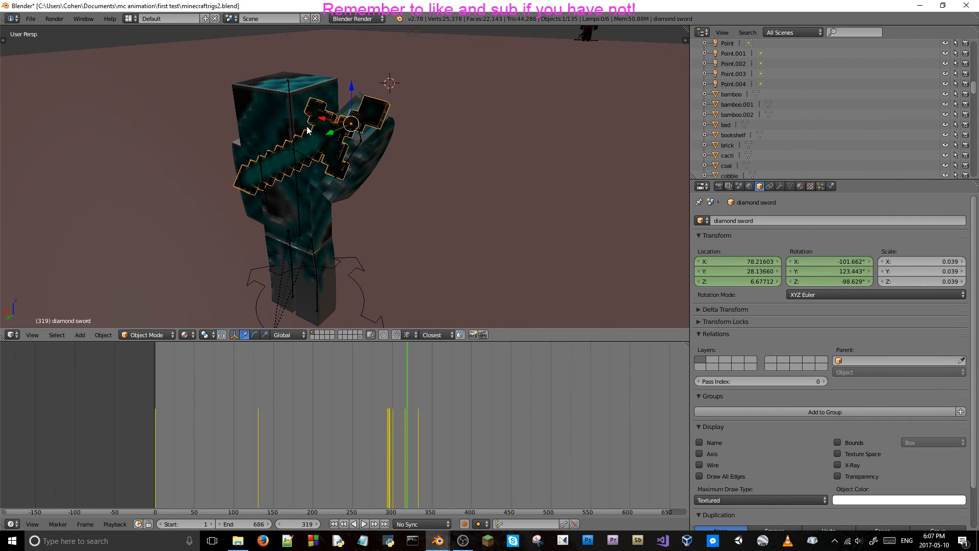
# Rotate the diamond sword about the global Z axis at frame 319 to a Z rotation of -52.634°.
pyautogui.press('r')
pyautogui.press('z')
pyautogui.press('z')
pyautogui.press('z')
pyautogui.press('z')
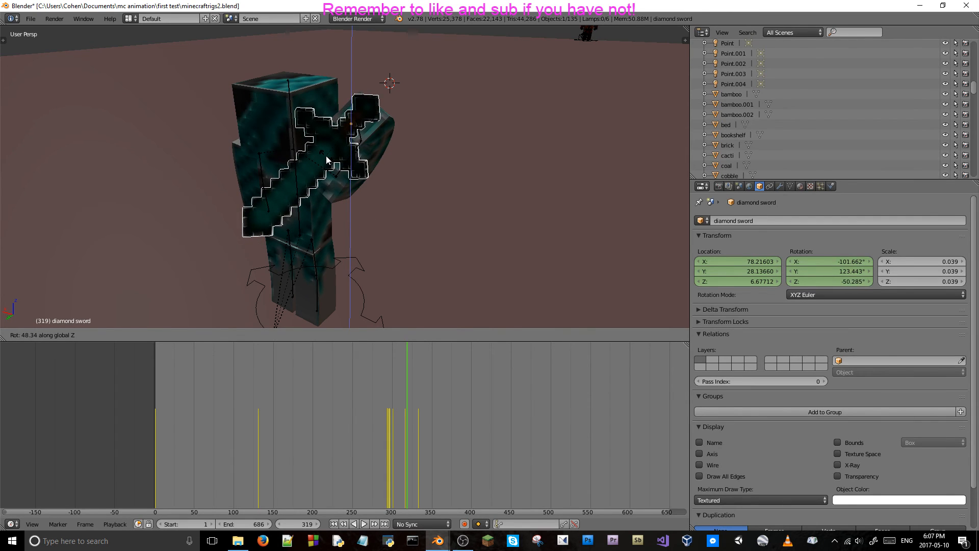
pyautogui.click(327, 160)
pyautogui.press('r')
pyautogui.press('z')
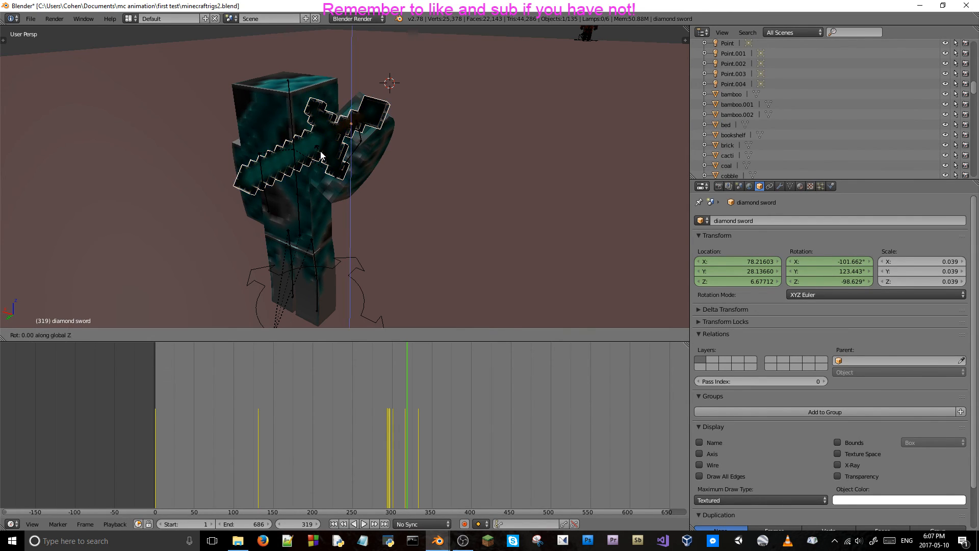
pyautogui.click(342, 155)
# Move the sword along Y to 28.04293 at frame 319 and keyframe its location and rotation.
pyautogui.moveTo(342, 155); pyautogui.dragTo(353, 139, button='middle')
pyautogui.press('g')
pyautogui.press('y')
pyautogui.click(259, 96)
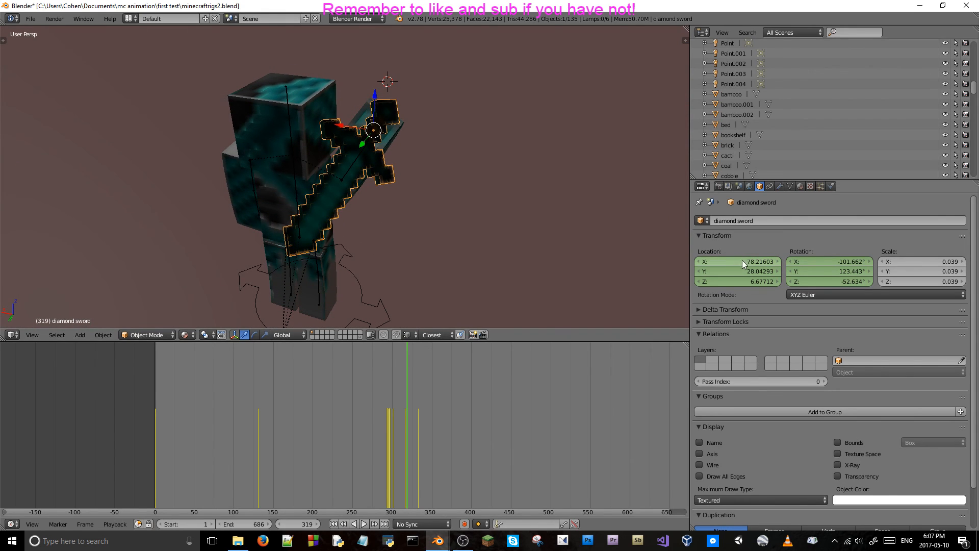
pyautogui.press('i')
pyautogui.press('i')
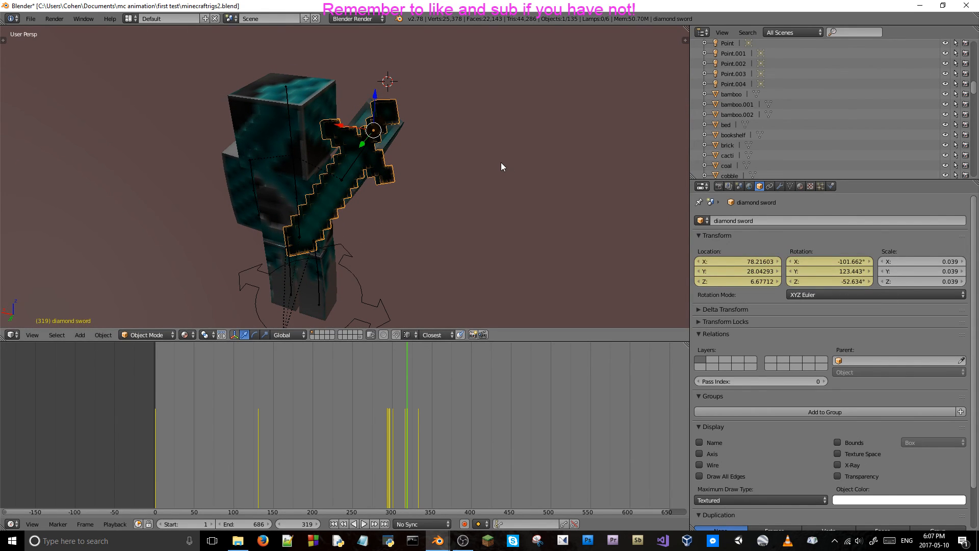
# Keyframe the diamond sword's location and rotation at frame 320.
pyautogui.press('Right')
pyautogui.moveTo(500, 162); pyautogui.dragTo(394, 138, button='middle')
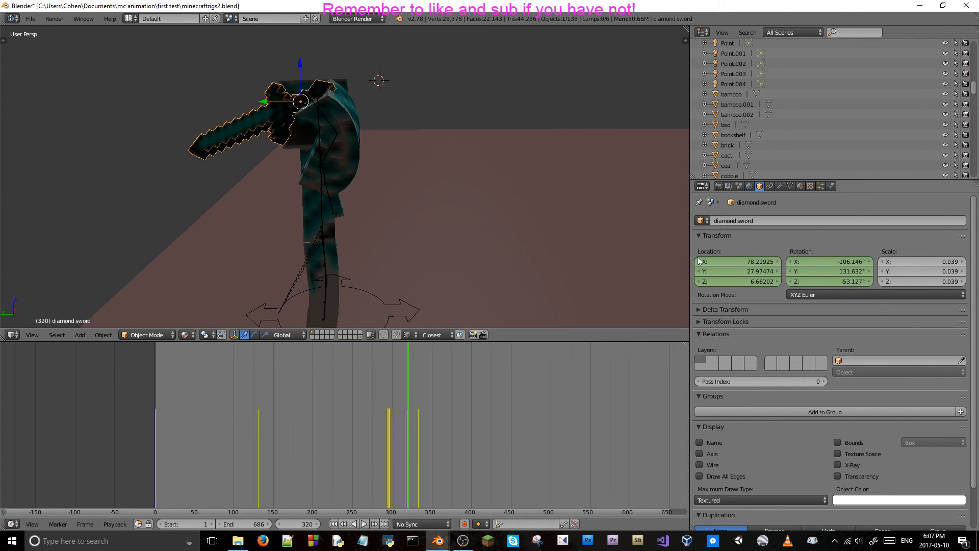
pyautogui.press('i')
pyautogui.press('i')
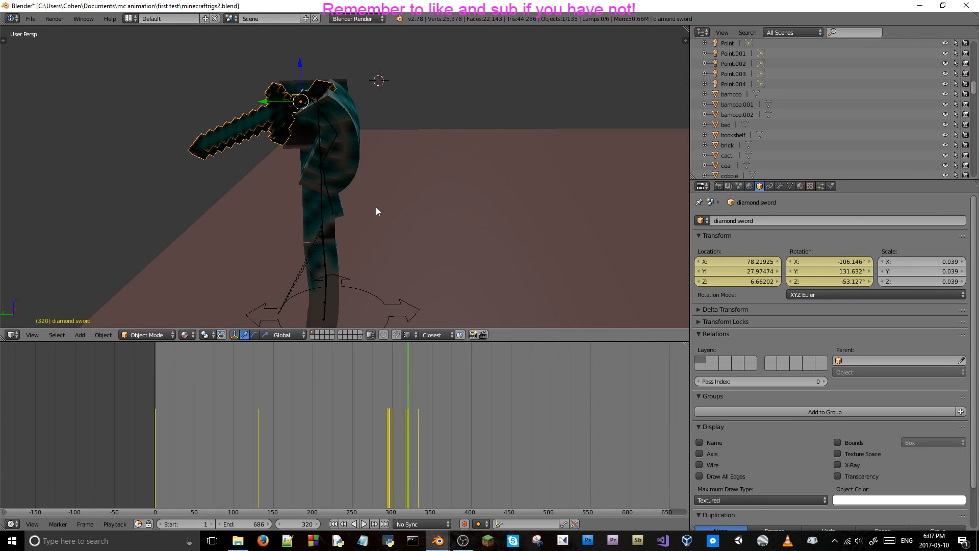
# Move the diamond sword onto the right hand at frame 321, to location X 78.26276, Y 27.68042, Z 6.76616.
pyautogui.press('Right')
pyautogui.moveTo(361, 79); pyautogui.dragTo(326, 115, button='middle')
pyautogui.moveTo(326, 118); pyautogui.dragTo(331, 97)
pyautogui.moveTo(331, 97); pyautogui.dragTo(380, 186, button='middle')
pyautogui.moveTo(363, 182); pyautogui.dragTo(371, 166)
pyautogui.moveTo(357, 133); pyautogui.dragTo(355, 132)
pyautogui.rightClick(355, 134)
pyautogui.moveTo(355, 134); pyautogui.dragTo(313, 85, button='middle')
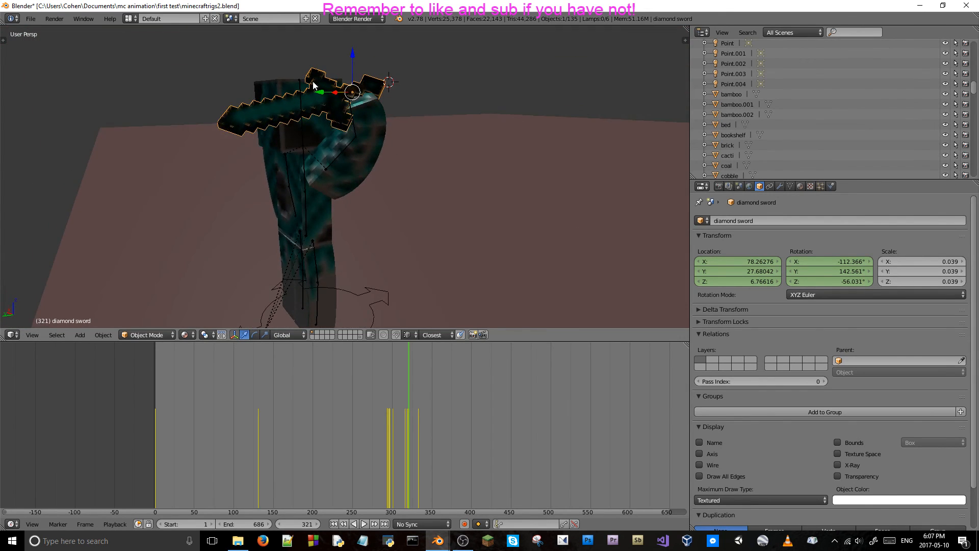
pyautogui.press('r')
pyautogui.press('x')
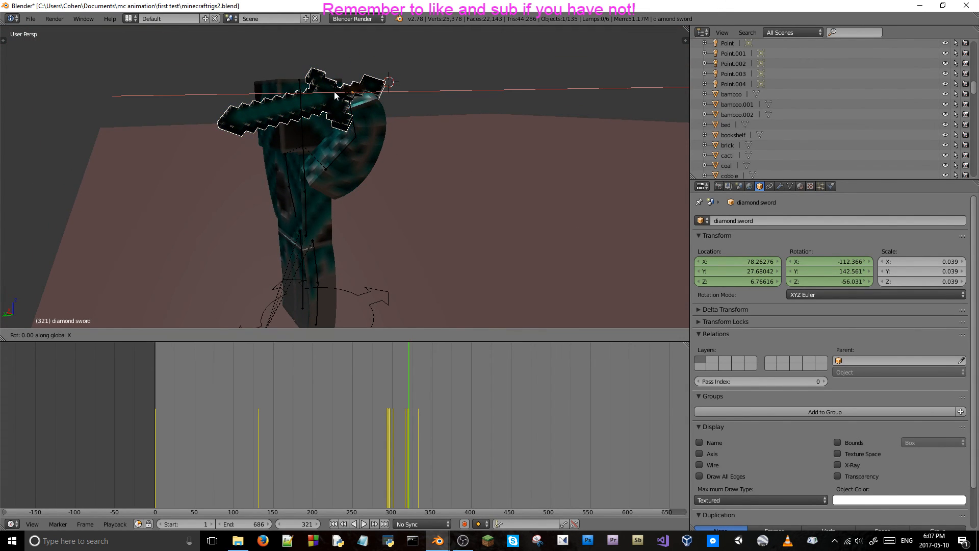
pyautogui.press('x')
pyautogui.press('x')
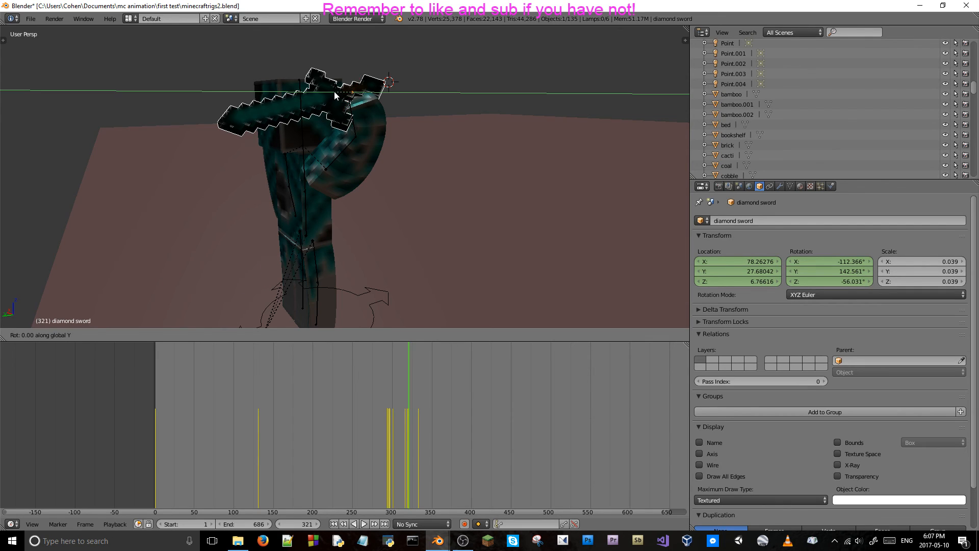
pyautogui.press('x')
pyautogui.press('z')
pyautogui.press('z')
pyautogui.press('r')
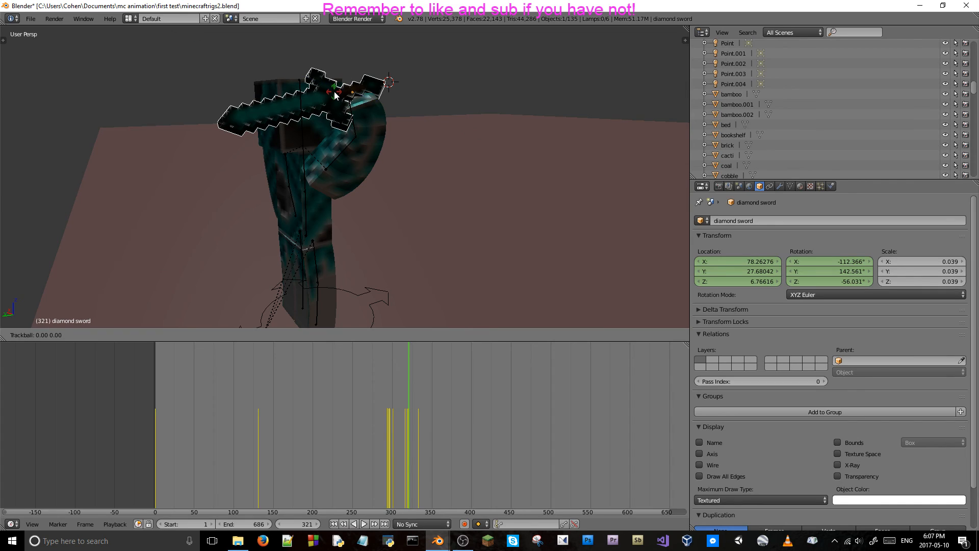
pyautogui.press('Escape')
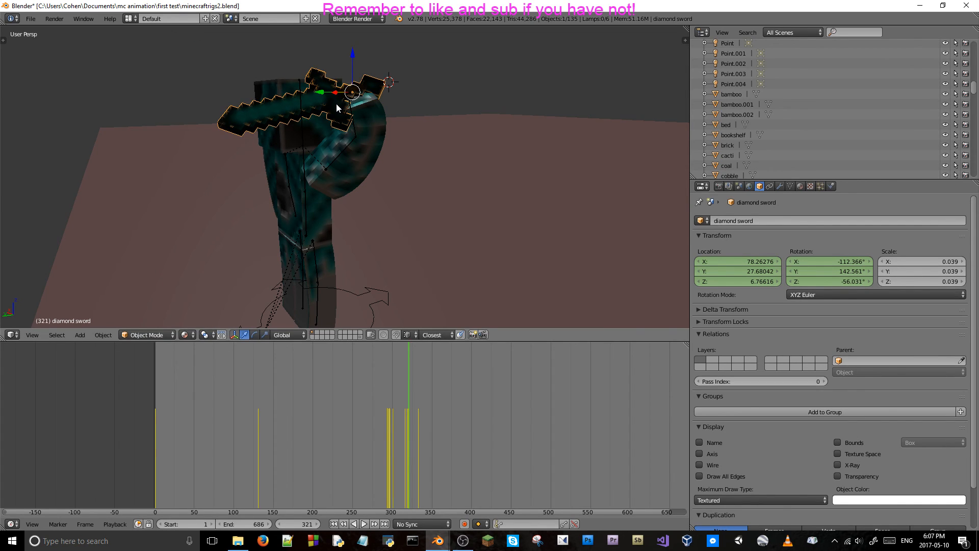
pyautogui.press('r')
pyautogui.press('x')
pyautogui.press('x')
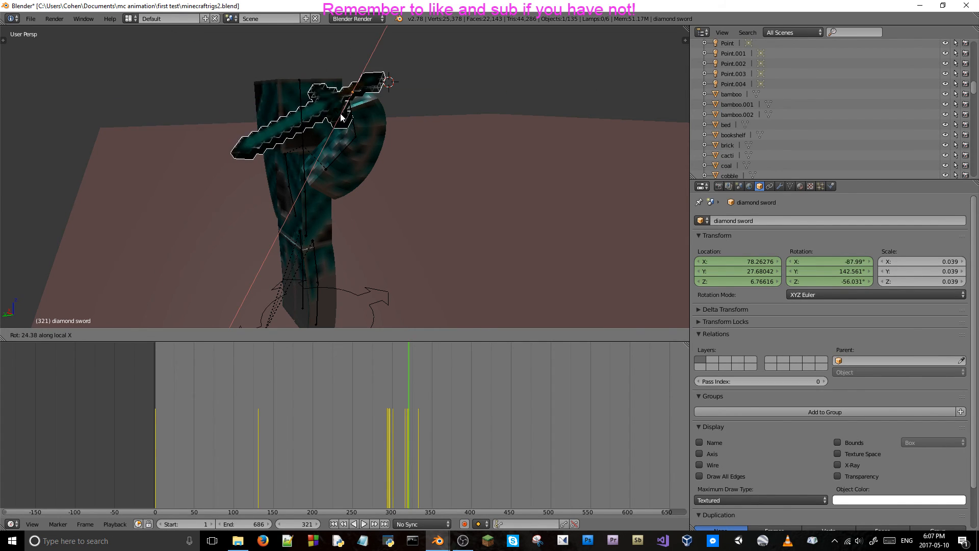
pyautogui.press('Escape')
pyautogui.moveTo(341, 94); pyautogui.dragTo(417, 130, button='middle')
pyautogui.press('r')
pyautogui.press('x')
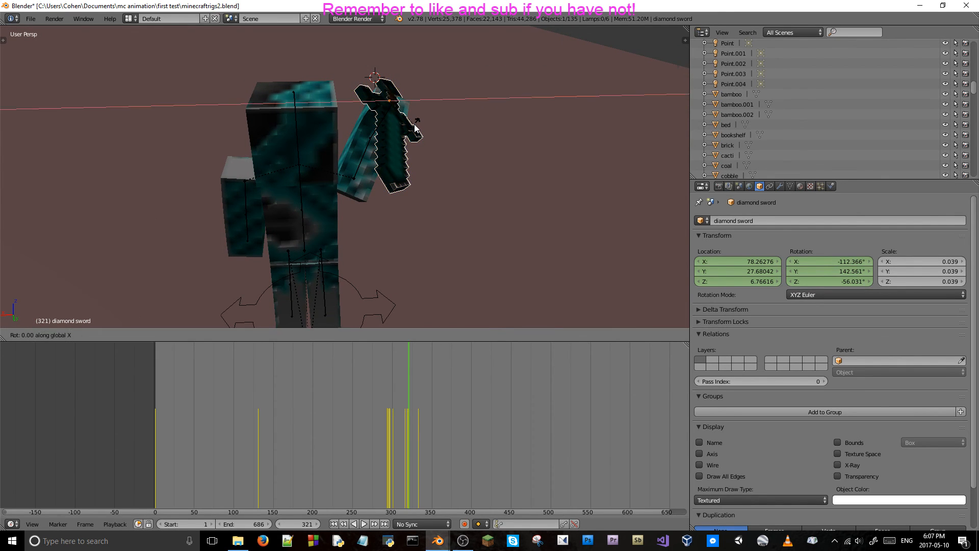
pyautogui.press('Escape')
# Keyframe the diamond sword's location and rotation at frames 321 and 322.
pyautogui.moveTo(392, 119); pyautogui.dragTo(318, 94, button='middle')
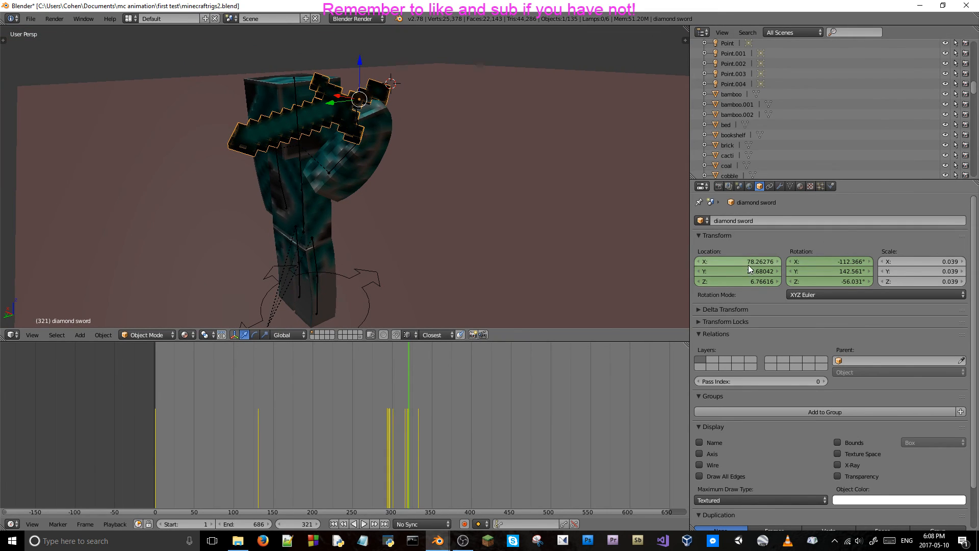
pyautogui.press('i')
pyautogui.press('i')
pyautogui.press('Right')
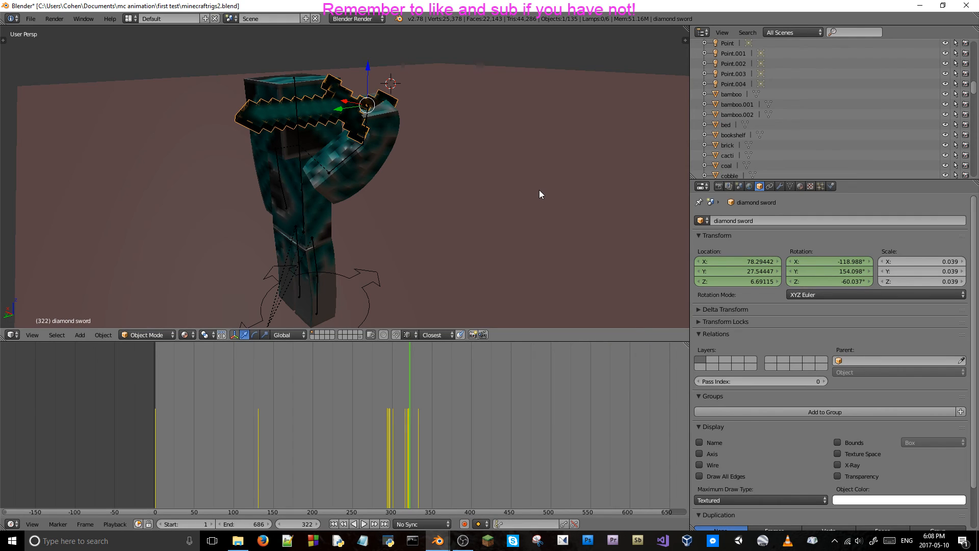
pyautogui.press('i')
pyautogui.press('i')
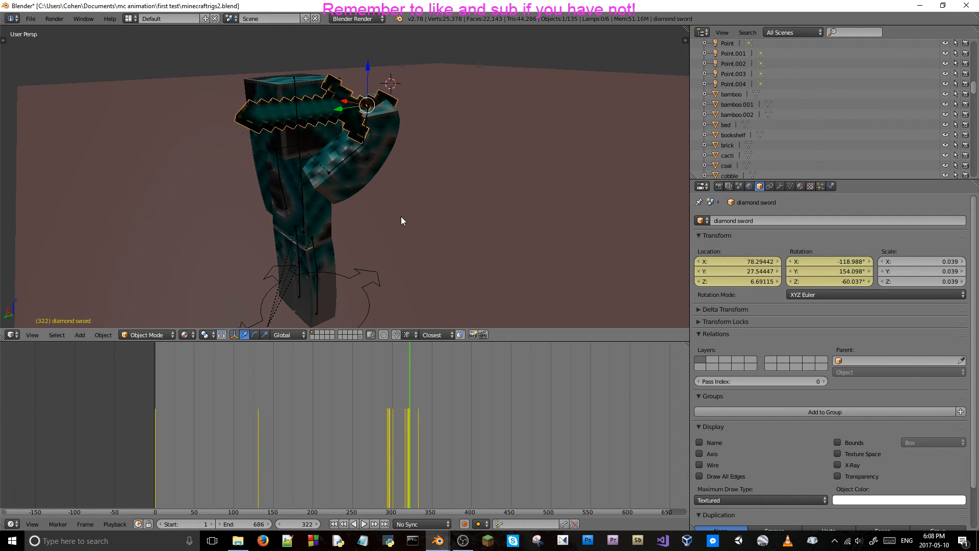
# Raise the sword to Z 6.62553 at frame 323 and keyframe its location and rotation.
pyautogui.press('Right')
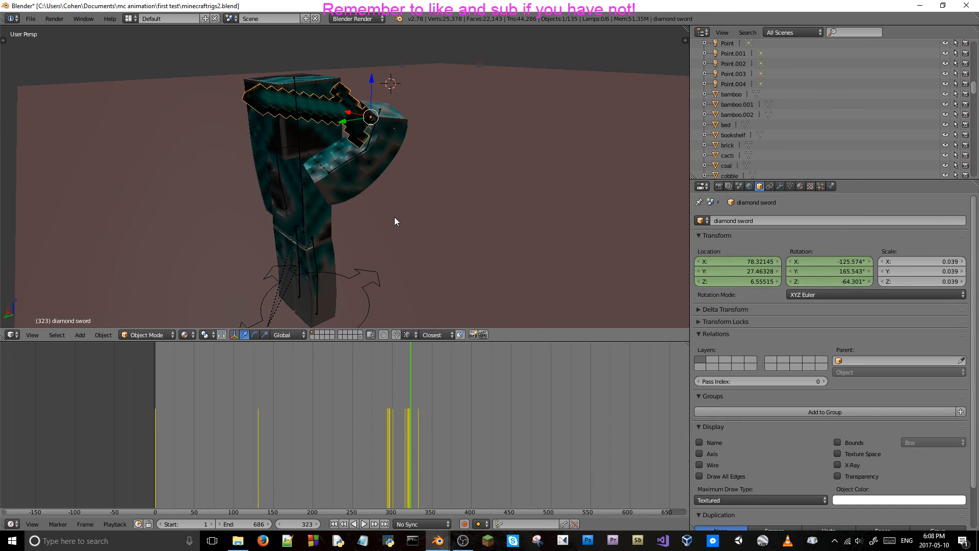
pyautogui.moveTo(372, 85); pyautogui.dragTo(371, 78)
pyautogui.press('i')
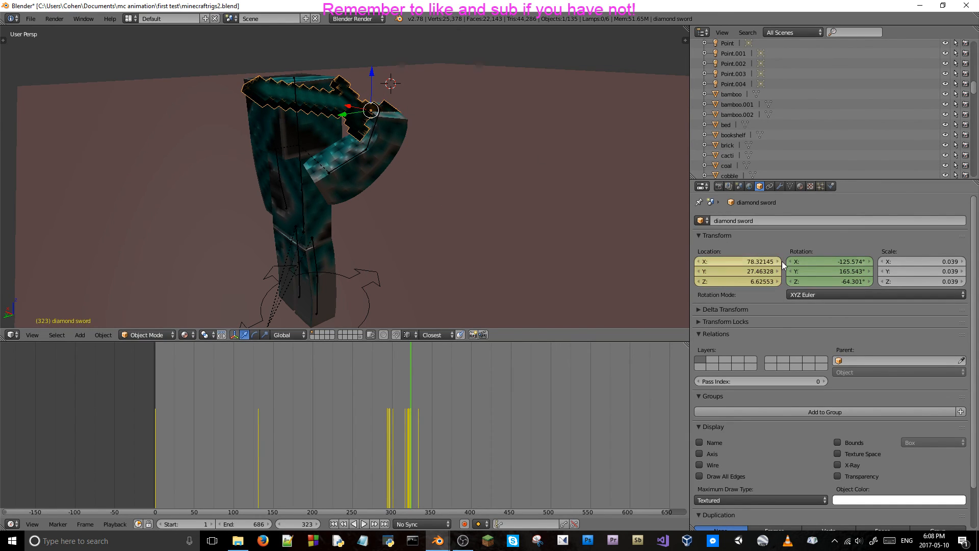
pyautogui.press('i')
# Move the sword at frame 324 to Y 27.20323, Z 6.53329 and keyframe its location and rotation.
pyautogui.press('Right')
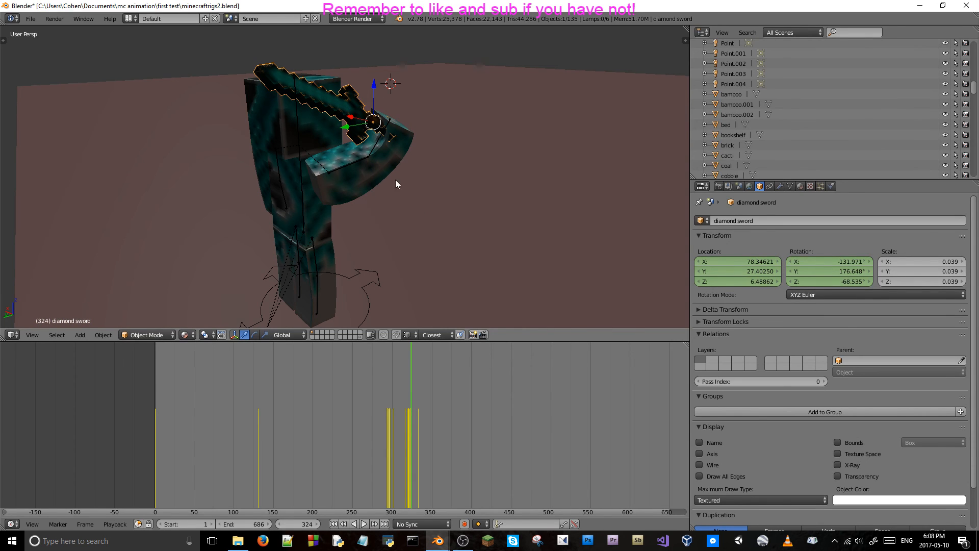
pyautogui.moveTo(376, 87); pyautogui.dragTo(365, 107)
pyautogui.moveTo(360, 114); pyautogui.dragTo(332, 142, button='middle')
pyautogui.moveTo(331, 141); pyautogui.dragTo(349, 139)
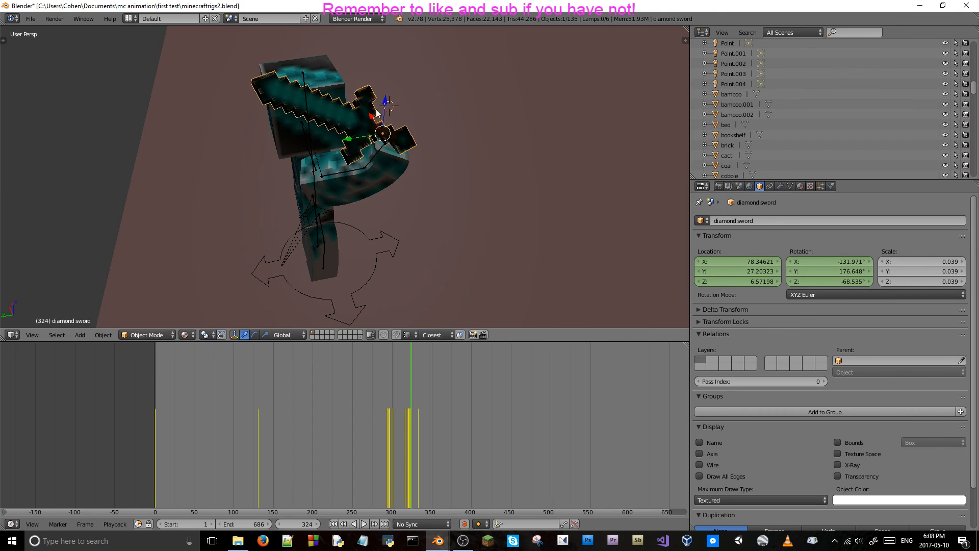
pyautogui.moveTo(385, 97); pyautogui.dragTo(385, 106)
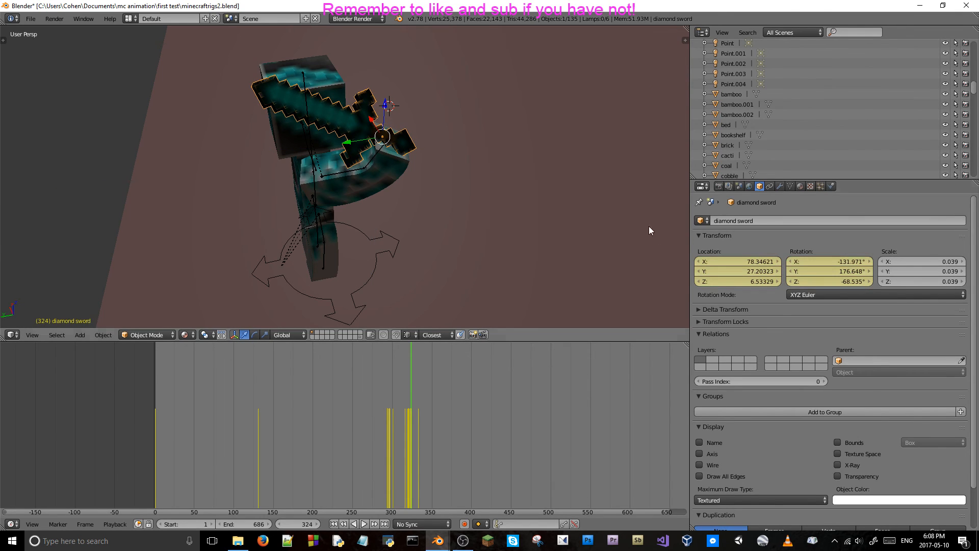
# Move the sword along X to 78.42467 at frame 325 and keyframe its location and rotation.
pyautogui.press('Right')
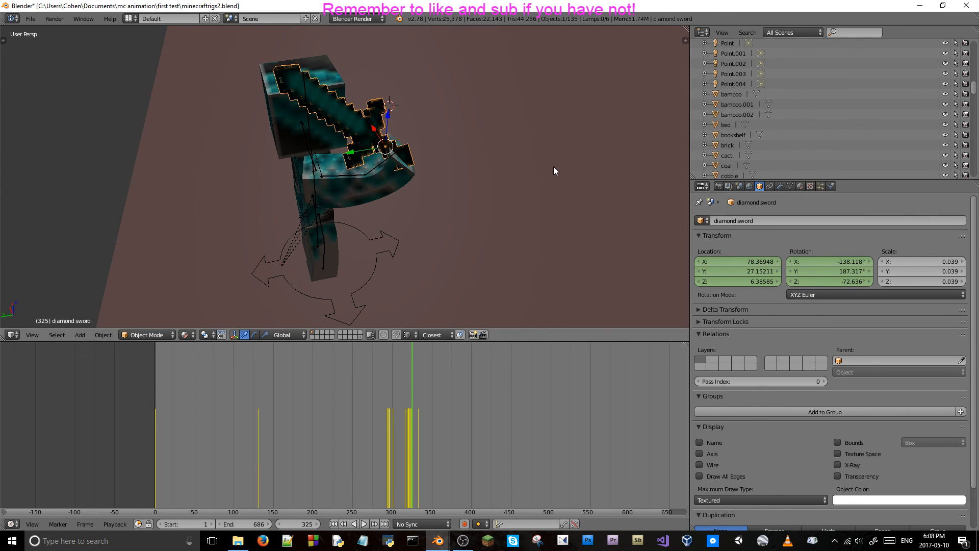
pyautogui.moveTo(375, 129); pyautogui.dragTo(372, 126)
pyautogui.press('i')
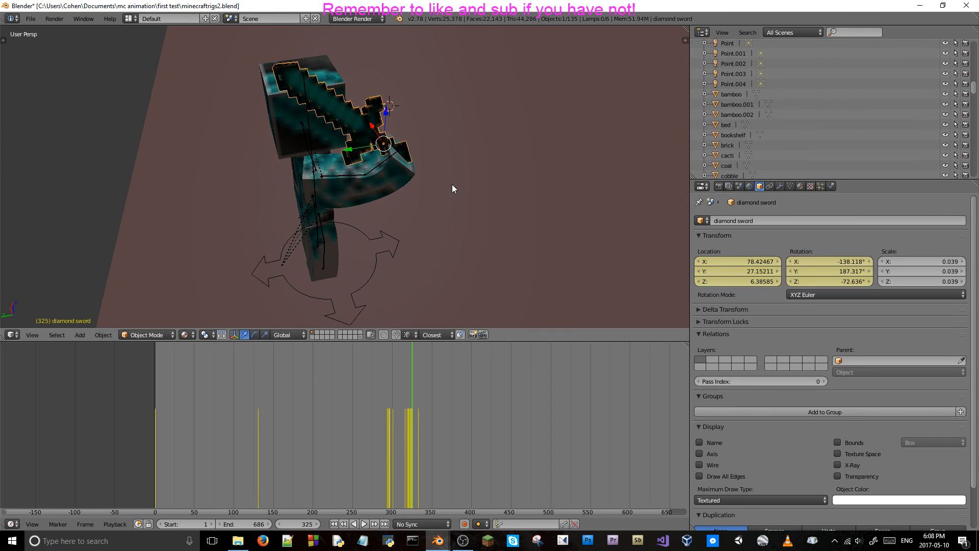
# Move the sword at frame 326 to Y 26.97415, Z 6.18797 and keyframe it.
pyautogui.press('Right')
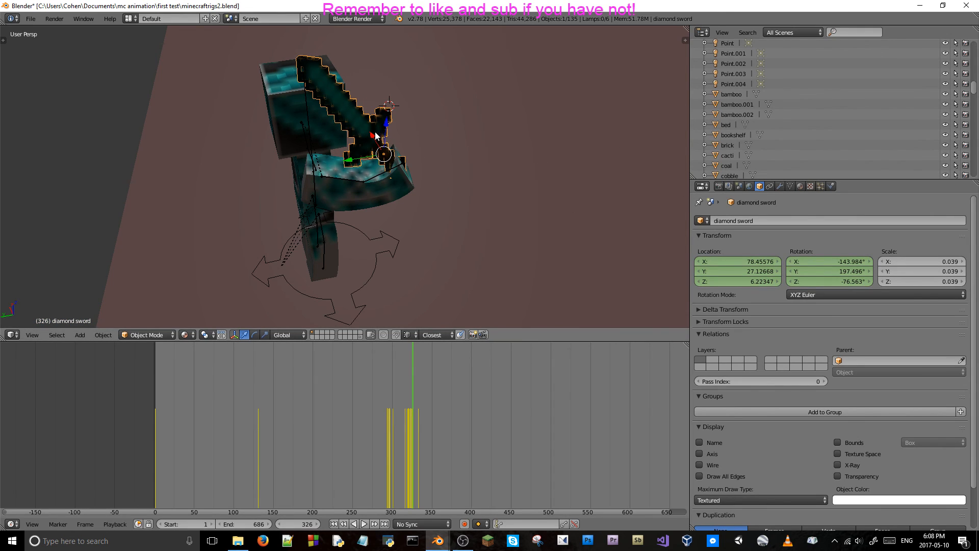
pyautogui.moveTo(386, 124); pyautogui.dragTo(368, 164)
pyautogui.press('y')
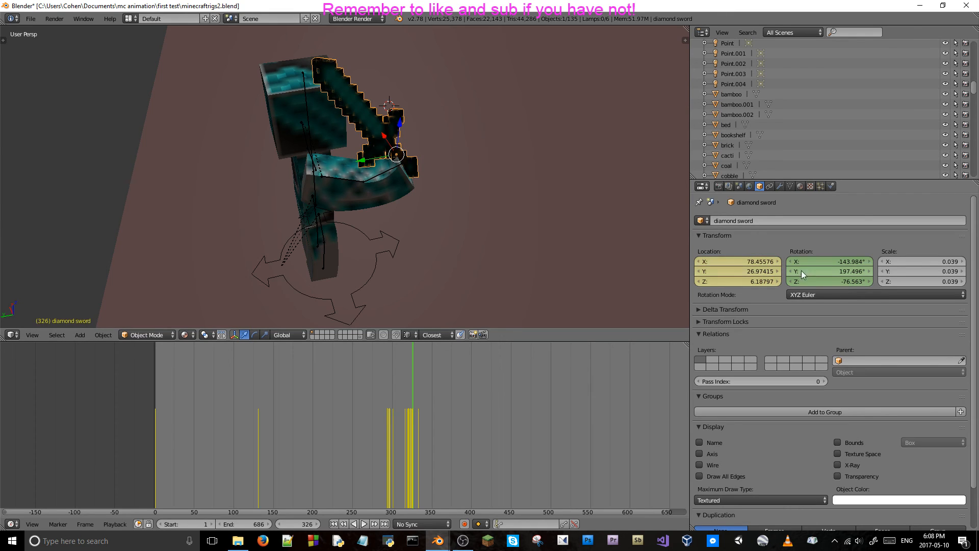
# Step forward through frames 327 to 333 to examine how the sword follows the hand.
pyautogui.press('Right')
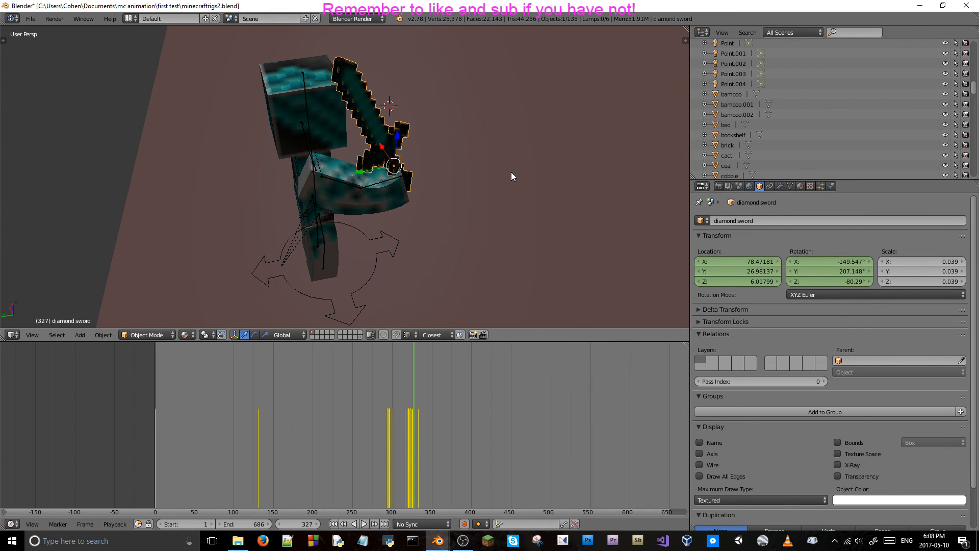
pyautogui.press('Right')
pyautogui.press('Right')
pyautogui.press('Right')
pyautogui.press('Right')
pyautogui.press('Right')
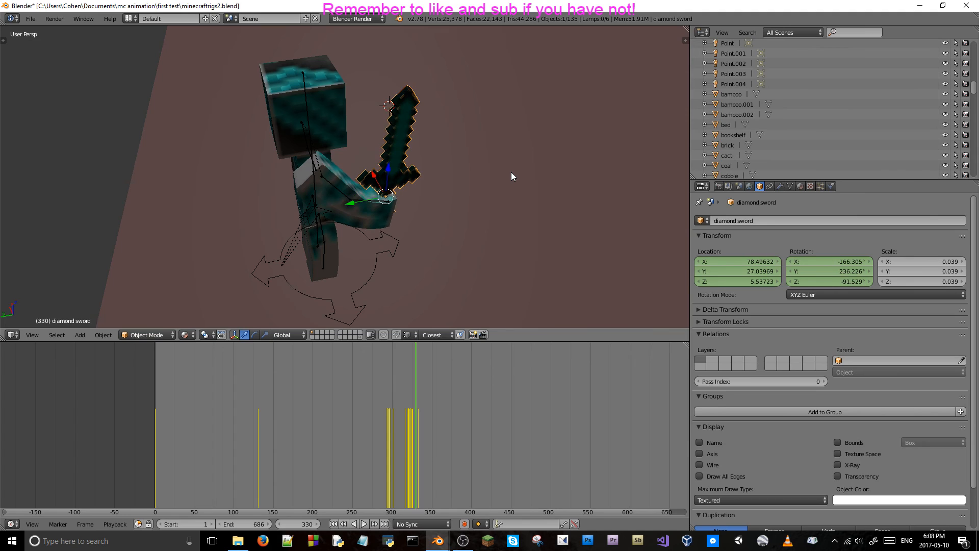
pyautogui.press('Right')
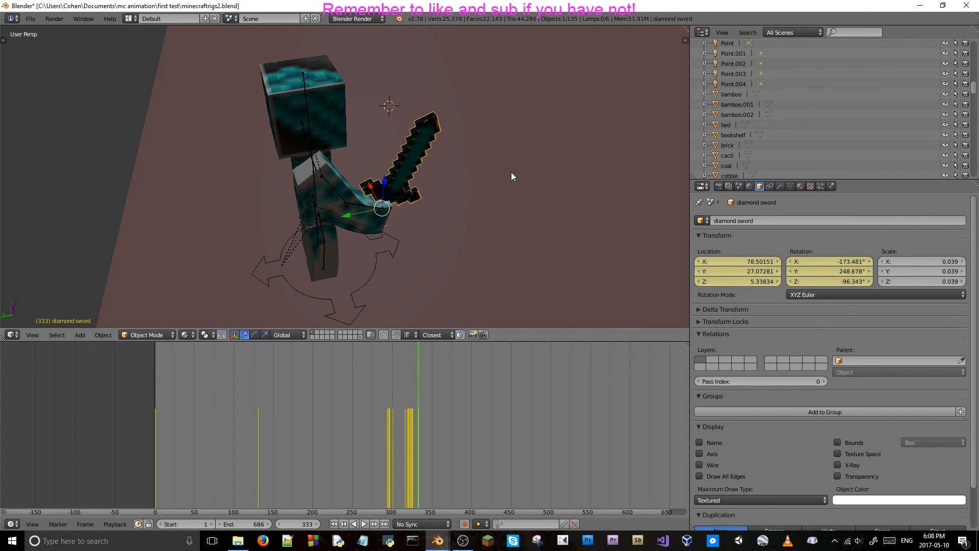
# Switch to the camera view and select the camera at frame 325.
pyautogui.press('KP_0')
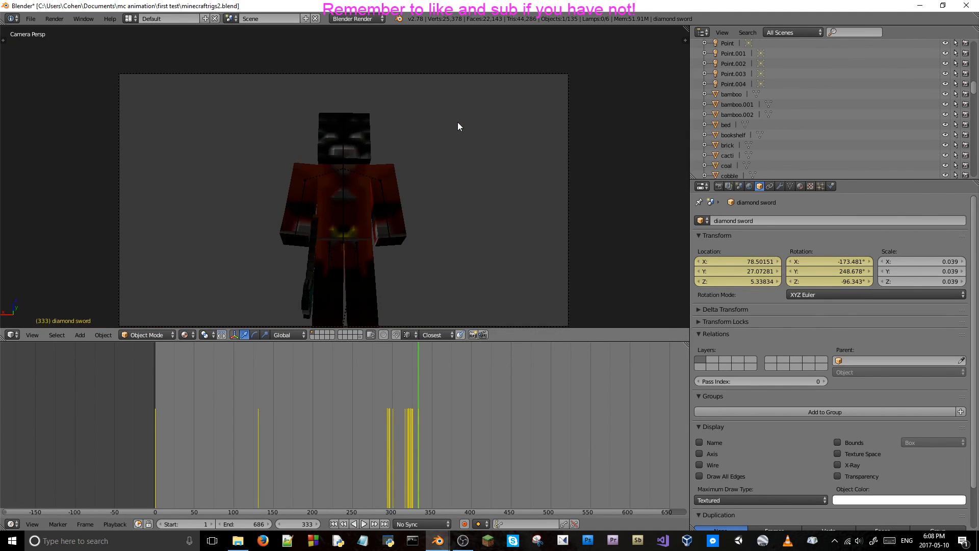
pyautogui.press('Left')
pyautogui.press('Left')
pyautogui.press('Left')
pyautogui.press('Left')
pyautogui.press('Left')
pyautogui.press('Left')
pyautogui.press('Left')
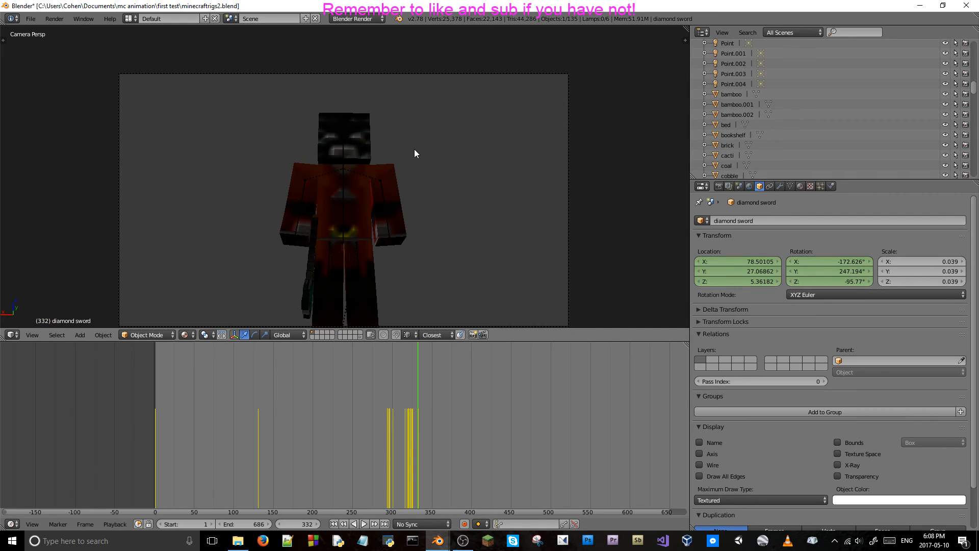
pyautogui.press('Left')
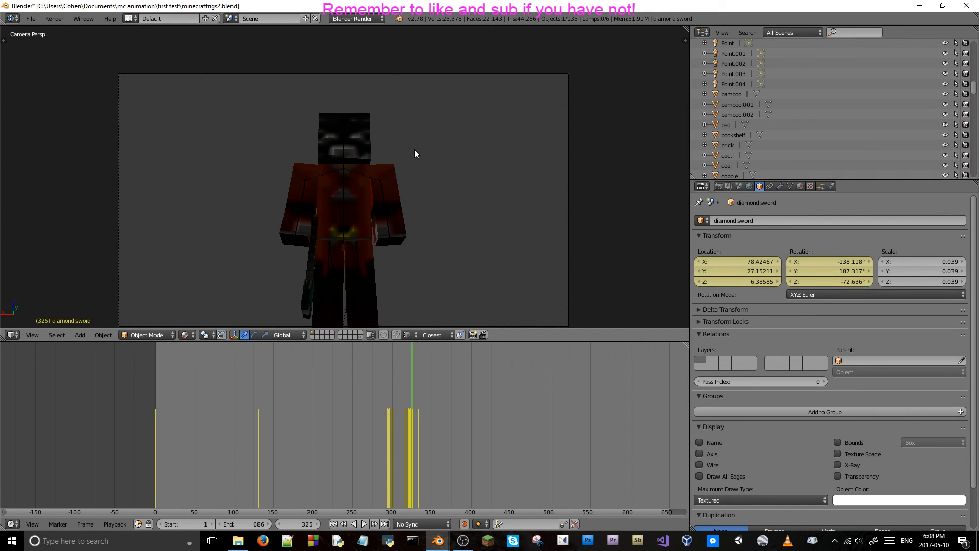
pyautogui.scroll(-1, 549, 213)
pyautogui.rightClick(531, 215)
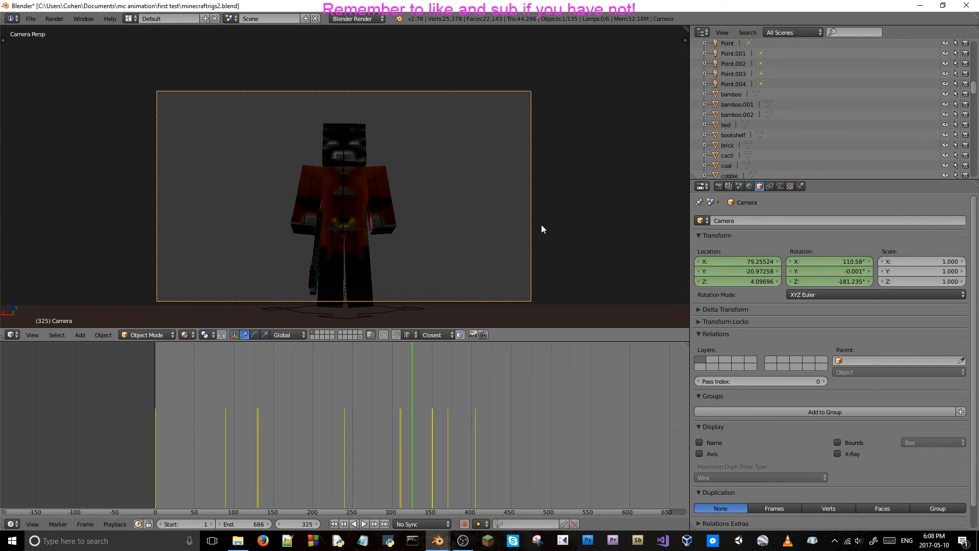
# Step back to frame 308 and forward to frame 314 to examine where the camera's shot changes.
pyautogui.press('Left')
pyautogui.press('Left')
pyautogui.press('Left')
pyautogui.press('Left')
pyautogui.press('Left')
pyautogui.press('Left')
pyautogui.press('Left')
pyautogui.press('Left')
pyautogui.press('Left')
pyautogui.press('Left')
pyautogui.press('Left')
pyautogui.press('Left')
pyautogui.press('Left')
pyautogui.press('Left')
pyautogui.press('Left')
pyautogui.press('Left')
pyautogui.press('Left')
pyautogui.press('Left')
pyautogui.press('Left')
pyautogui.press('Left')
pyautogui.press('Left')
pyautogui.press('Left')
pyautogui.press('Left')
pyautogui.press('Left')
pyautogui.press('Left')
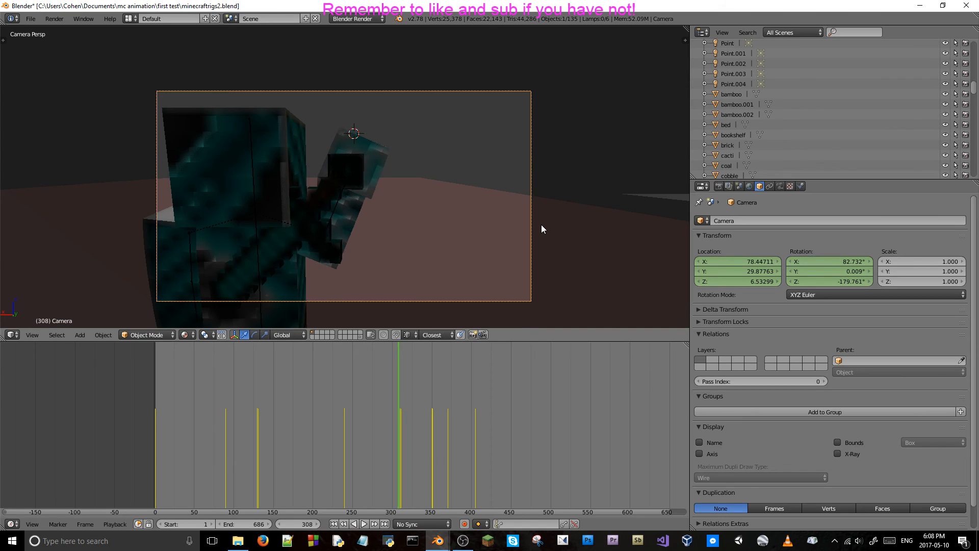
pyautogui.press('Right')
pyautogui.press('Right')
pyautogui.press('Right')
pyautogui.press('Right')
pyautogui.press('Right')
pyautogui.press('Right')
pyautogui.press('Right')
pyautogui.press('Right')
pyautogui.press('Right')
pyautogui.press('Right')
pyautogui.press('Right')
pyautogui.press('Right')
pyautogui.press('Right')
pyautogui.press('Right')
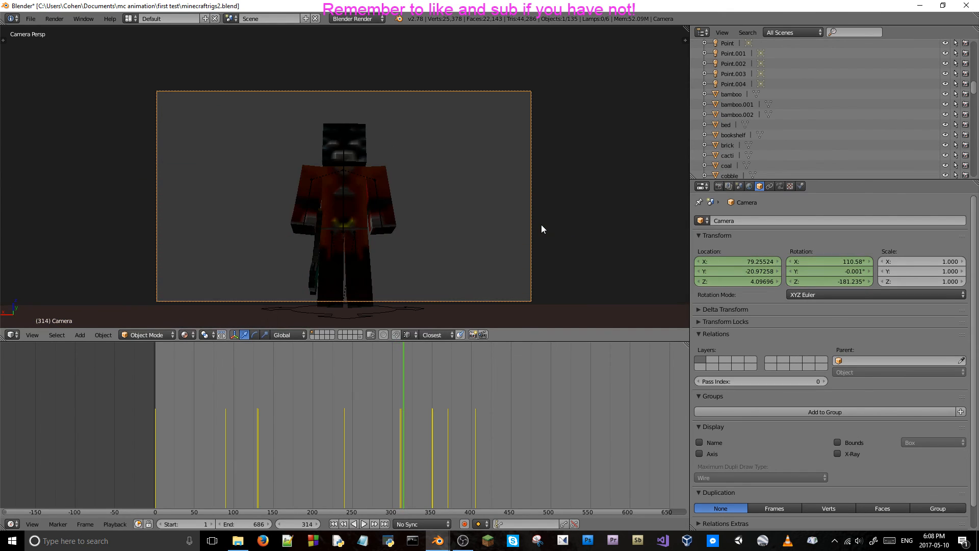
# Go back to frame 310, just before the camera's shot changes, and open the camera's animation curves in the Graph Editor.
pyautogui.press('Left')
pyautogui.press('Left')
pyautogui.press('Left')
pyautogui.press('Left')
pyautogui.press('Left')
pyautogui.press('Left')
pyautogui.press('Left')
pyautogui.press('Left')
pyautogui.press('Left')
pyautogui.press('Left')
pyautogui.press('Left')
pyautogui.press('Left')
pyautogui.press('Left')
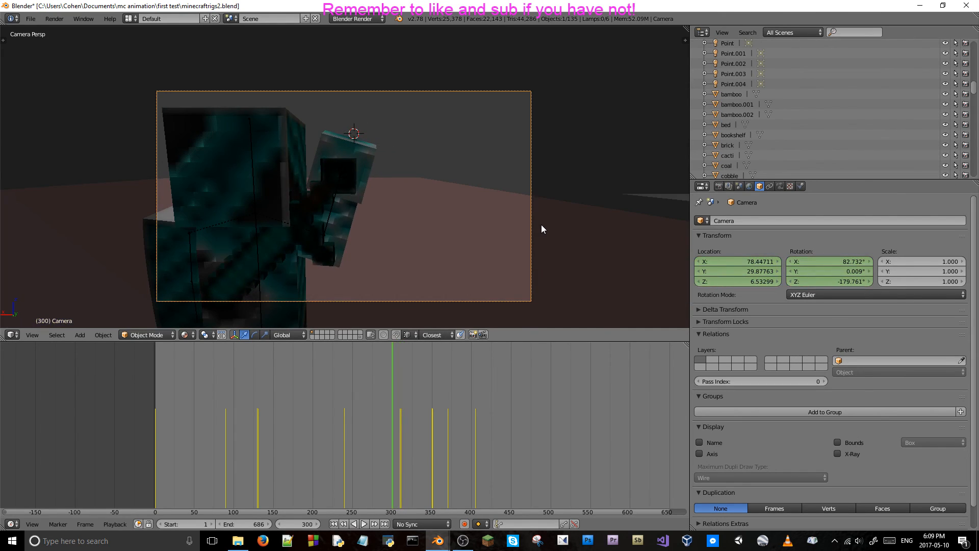
pyautogui.press('Right')
pyautogui.press('Right')
pyautogui.press('Right')
pyautogui.press('Right')
pyautogui.press('Right')
pyautogui.press('Right')
pyautogui.press('Right')
pyautogui.press('Right')
pyautogui.press('Right')
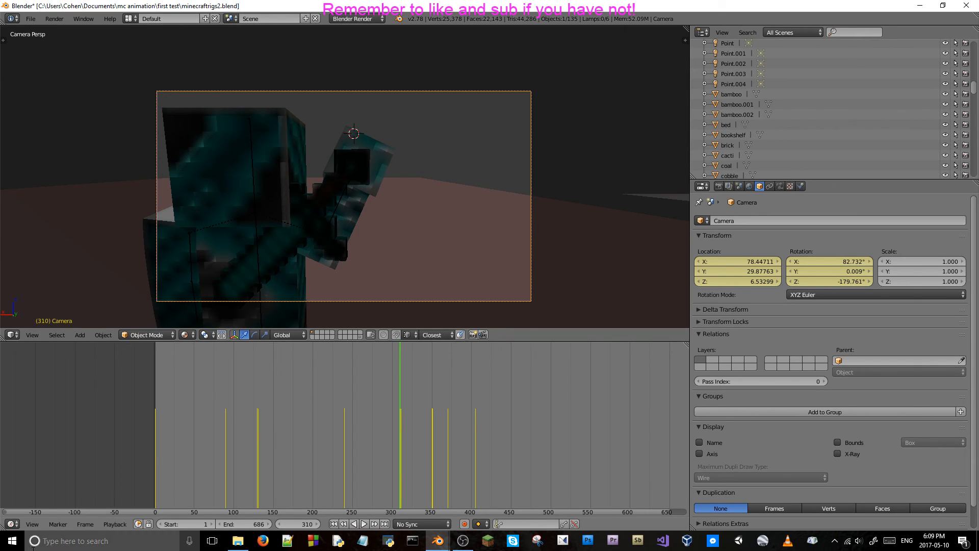
pyautogui.click(18, 522)
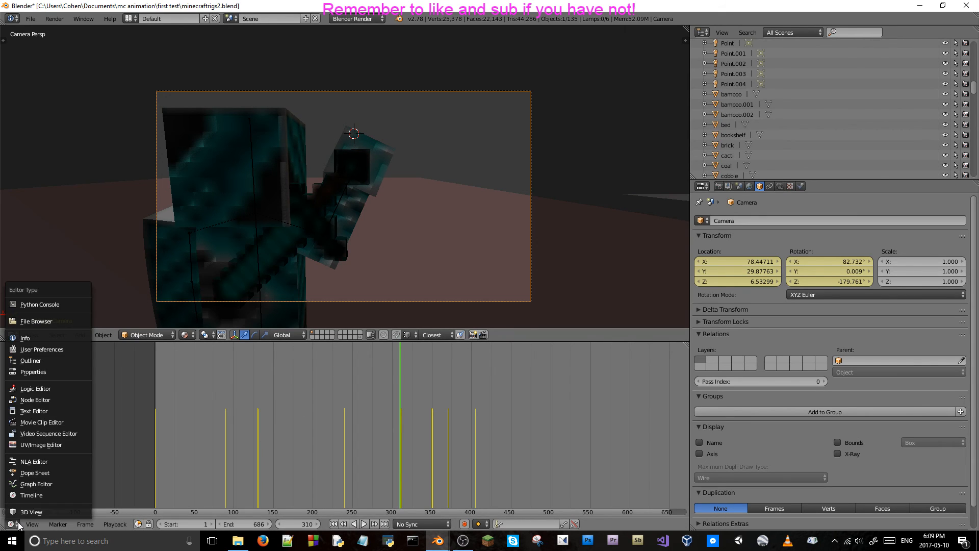
pyautogui.click(44, 485)
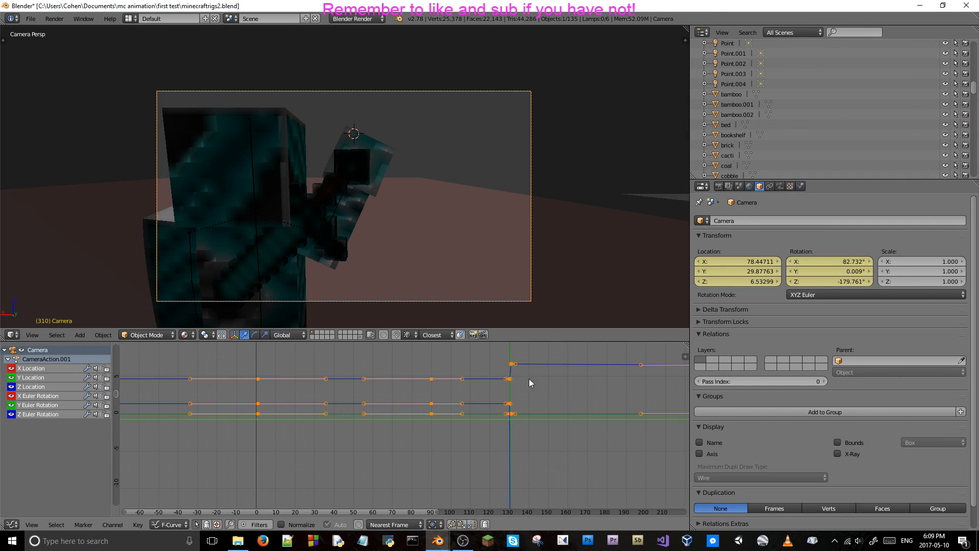
# Examine the camera's curves around the jump at frame 130 while comparing the shots at frames 310 and 311.
pyautogui.press('Left')
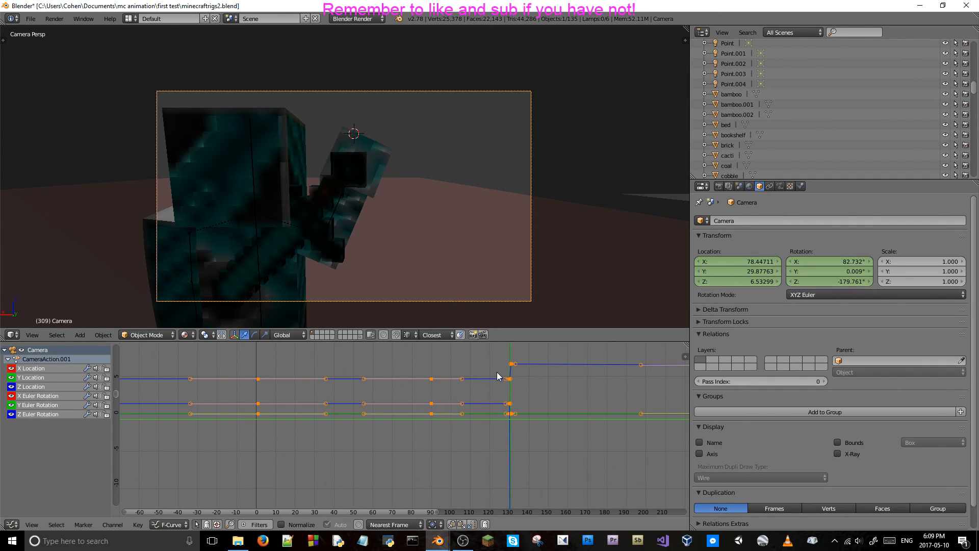
pyautogui.press('Right')
pyautogui.scroll(4, 512, 387)
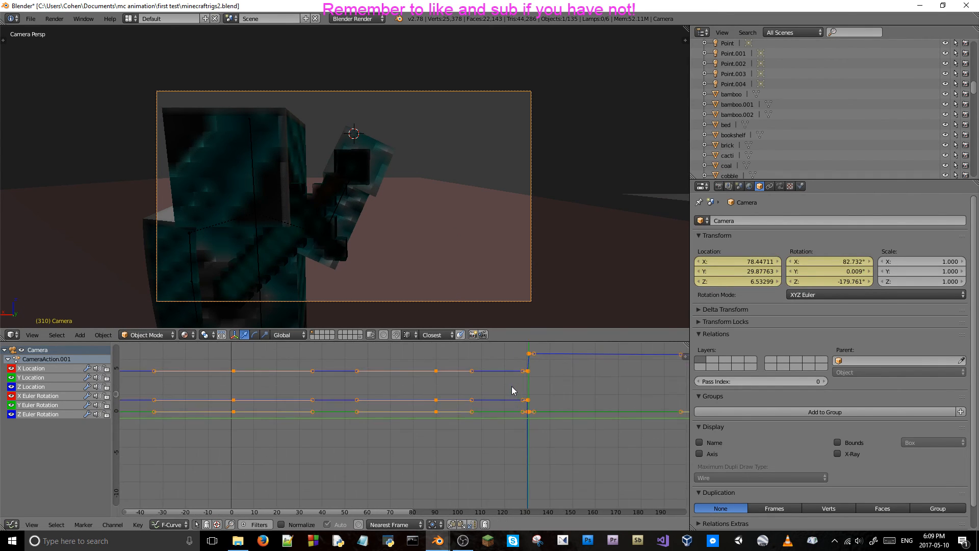
pyautogui.moveTo(537, 387); pyautogui.dragTo(340, 397, button='middle')
pyautogui.scroll(9, 340, 394)
pyautogui.scroll(-10, 280, 397)
pyautogui.moveTo(276, 385); pyautogui.dragTo(357, 454, button='middle')
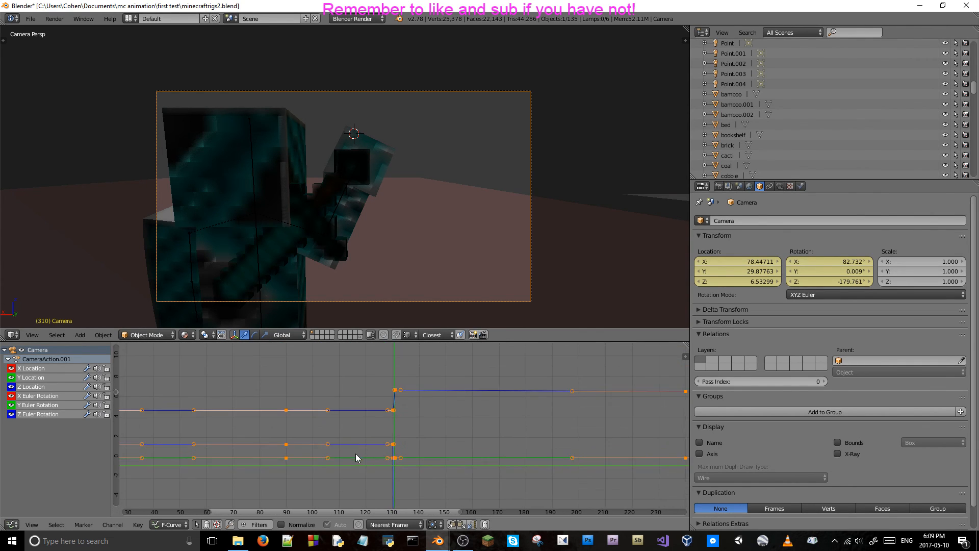
pyautogui.press('Right')
pyautogui.press('Left')
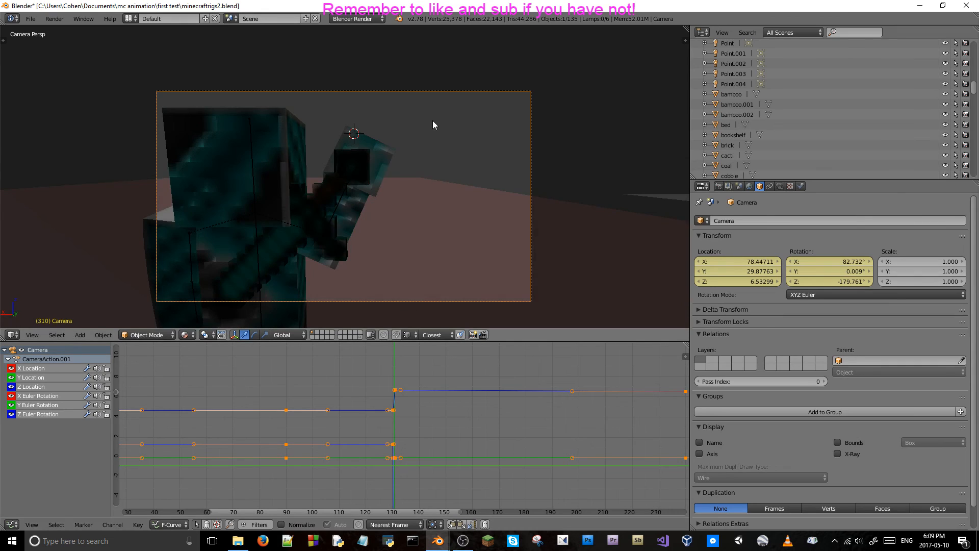
pyautogui.scroll(3, 403, 393)
pyautogui.scroll(14, 402, 394)
pyautogui.moveTo(355, 462); pyautogui.dragTo(407, 422, button='middle')
pyautogui.scroll(5, 404, 427)
pyautogui.scroll(2, 403, 432)
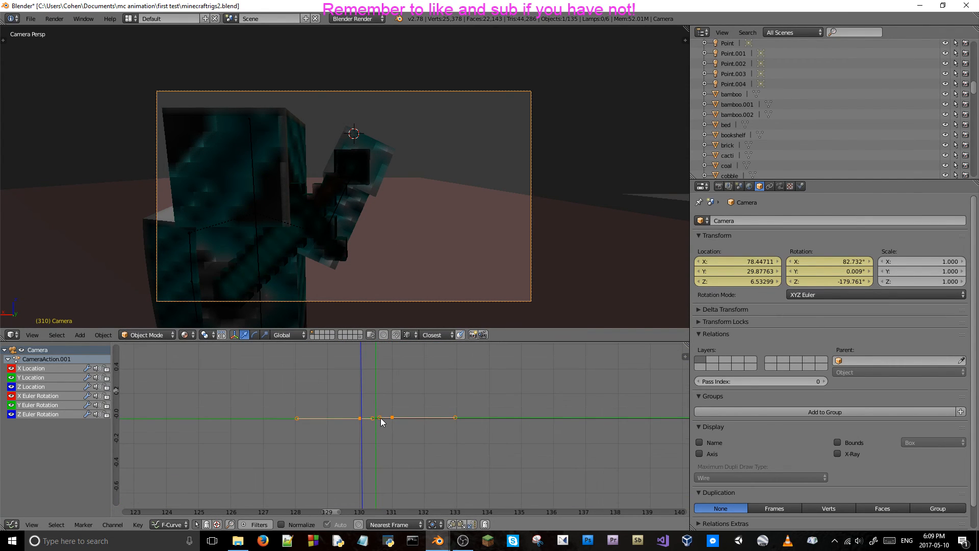
pyautogui.press('Right')
pyautogui.press('Left')
pyautogui.press('Right')
pyautogui.press('Left')
pyautogui.scroll(-13, 381, 420)
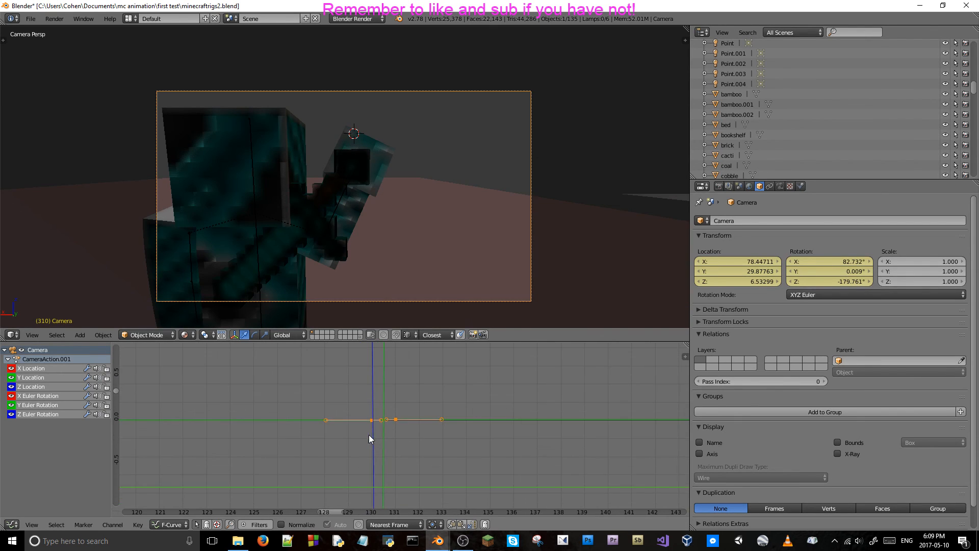
pyautogui.scroll(4, 398, 408)
pyautogui.moveTo(381, 403); pyautogui.dragTo(391, 492, button='middle')
pyautogui.scroll(14, 412, 458)
pyautogui.moveTo(398, 451); pyautogui.dragTo(393, 374, button='middle')
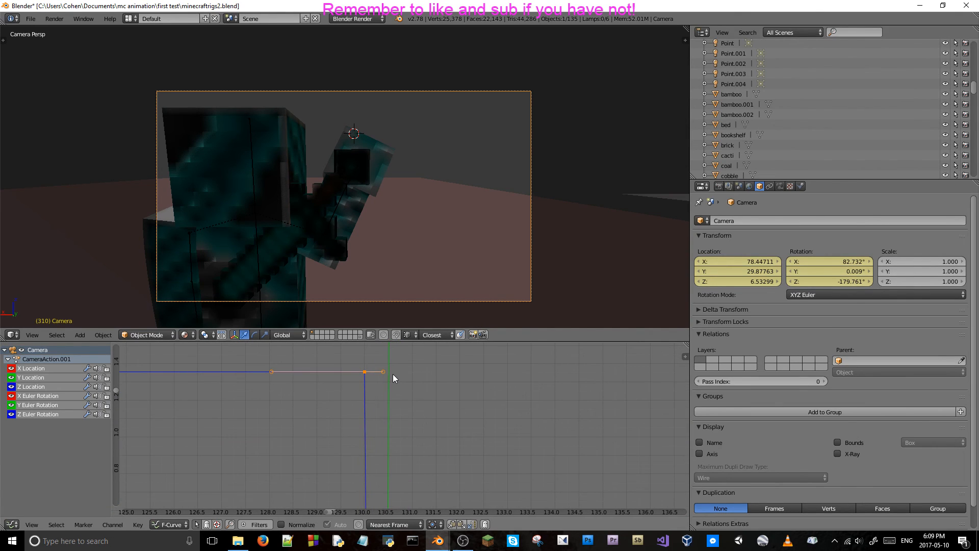
pyautogui.press('Right')
pyautogui.press('Left')
# Locate the camera keyframes around frame 310 on the curves, comparing them with the shot change.
pyautogui.scroll(-2, 392, 381)
pyautogui.scroll(-13, 393, 387)
pyautogui.scroll(-7, 384, 400)
pyautogui.scroll(3, 592, 414)
pyautogui.moveTo(602, 416); pyautogui.dragTo(345, 420, button='middle')
pyautogui.scroll(10, 345, 421)
pyautogui.scroll(5, 345, 421)
pyautogui.moveTo(274, 417); pyautogui.dragTo(366, 404, button='middle')
pyautogui.scroll(5, 326, 412)
pyautogui.press('Right')
pyautogui.press('Left')
pyautogui.scroll(4, 317, 411)
pyautogui.moveTo(138, 408); pyautogui.dragTo(354, 445, button='middle')
pyautogui.scroll(-5, 350, 403)
pyautogui.scroll(-5, 405, 471)
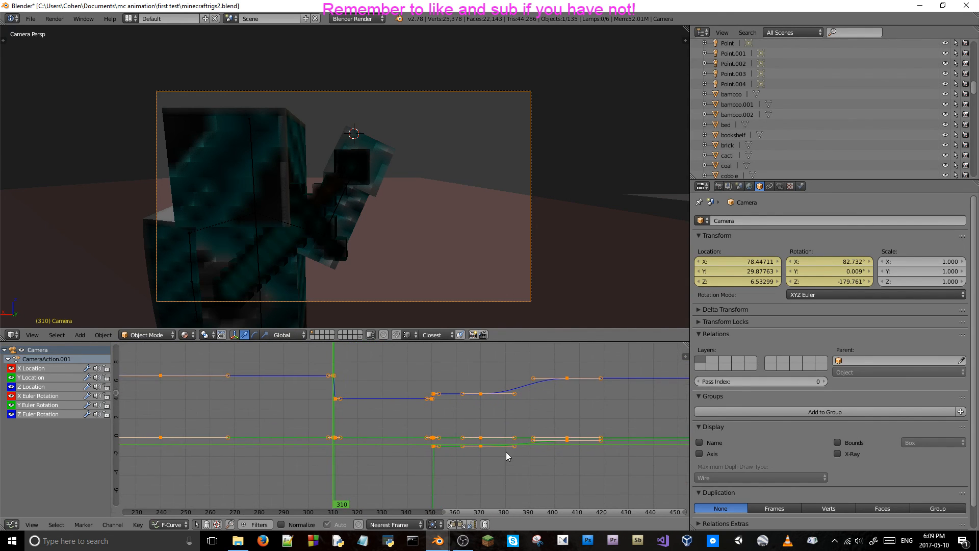
# Reduce the selection to the camera keyframes from about frame 350 to 405 using circle select.
pyautogui.rightClick(571, 439)
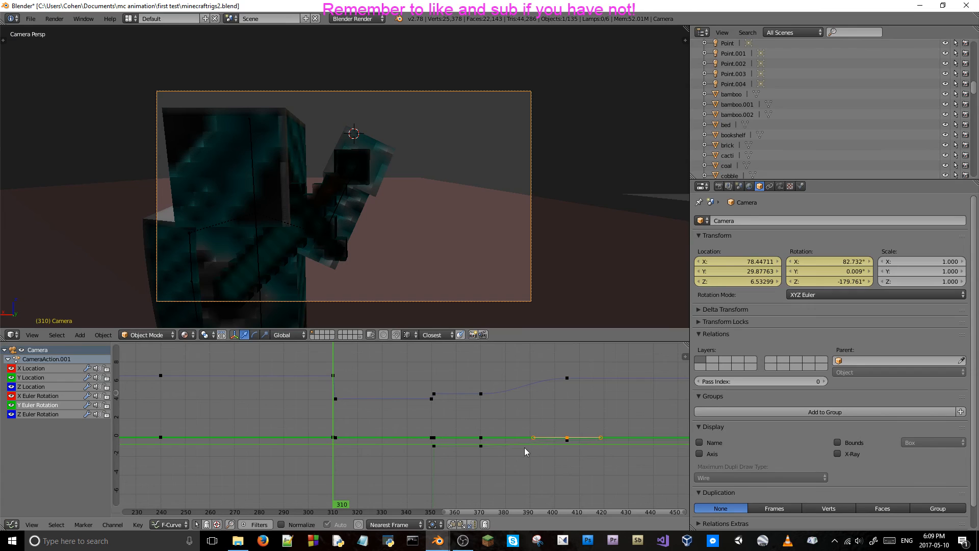
pyautogui.press('c')
pyautogui.moveTo(435, 396)
pyautogui.mouseDown()
pyautogui.moveTo(477, 414)
pyautogui.moveTo(494, 453)
pyautogui.moveTo(570, 437)
pyautogui.moveTo(564, 356)
pyautogui.mouseUp()
pyautogui.press('Escape')
pyautogui.scroll(10, 406, 408)
pyautogui.moveTo(286, 400); pyautogui.dragTo(396, 404, button='middle')
pyautogui.scroll(11, 346, 413)
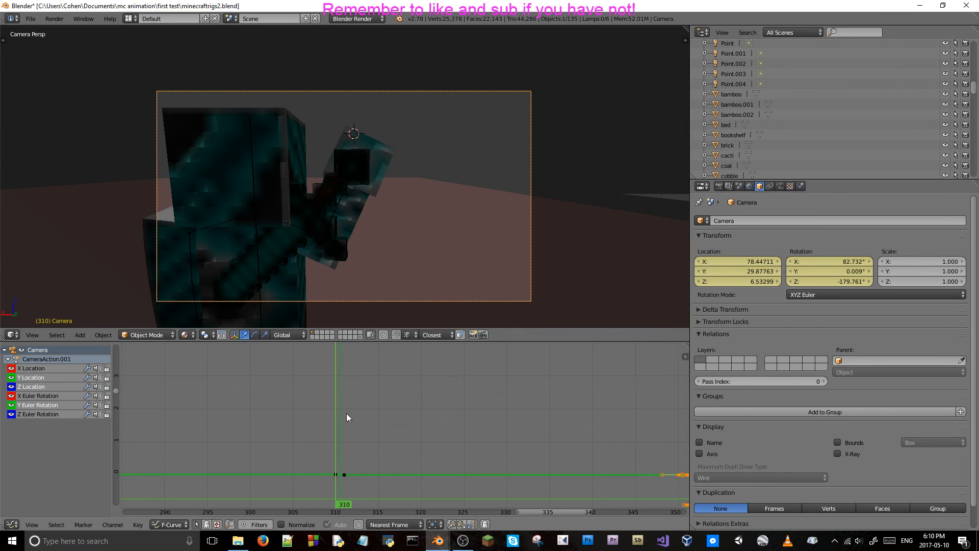
# Add the camera keyframes near value zero at frames 310 and 311 to the selection.
pyautogui.moveTo(334, 430); pyautogui.dragTo(390, 397, button='middle')
pyautogui.press('Right')
pyautogui.press('Left')
pyautogui.press('c')
pyautogui.click(373, 470)
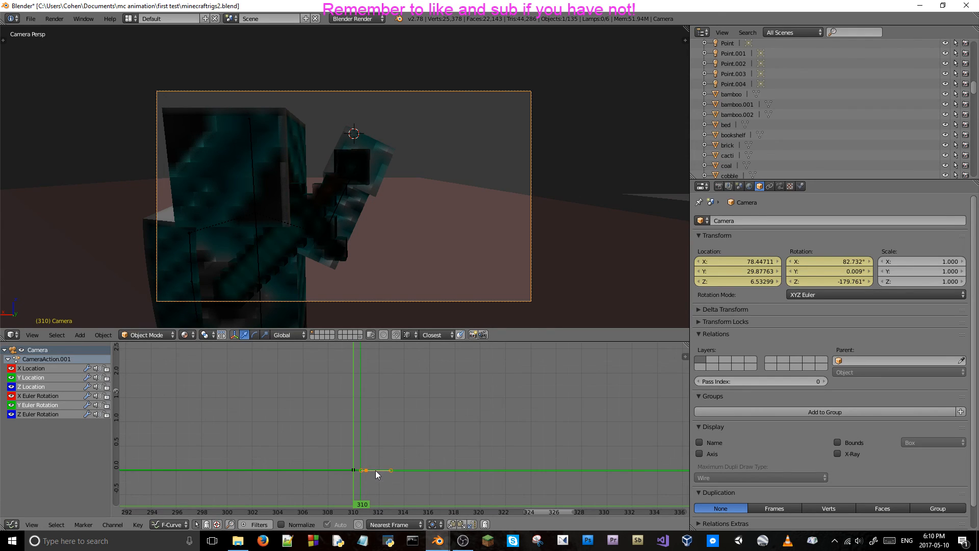
pyautogui.click(359, 470)
pyautogui.rightClick(363, 467)
pyautogui.moveTo(402, 418); pyautogui.dragTo(427, 412, button='middle')
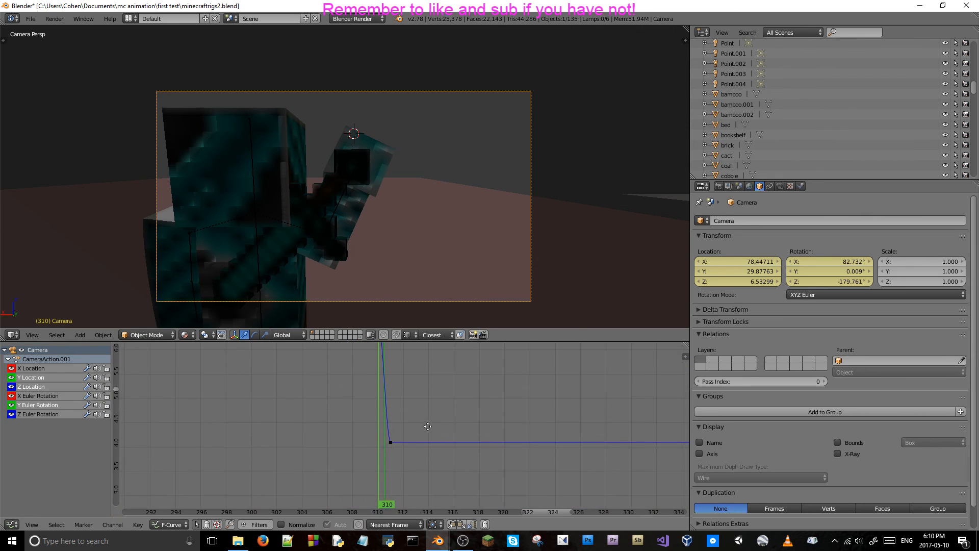
# Add the camera's Z Location keyframes at frames 311 and 310 to the selection.
pyautogui.press('c')
pyautogui.click(392, 444)
pyautogui.rightClick(393, 443)
pyautogui.moveTo(411, 379); pyautogui.dragTo(422, 477, button='middle')
pyautogui.press('c')
pyautogui.click(389, 426)
pyautogui.rightClick(389, 430)
pyautogui.scroll(-8, 393, 427)
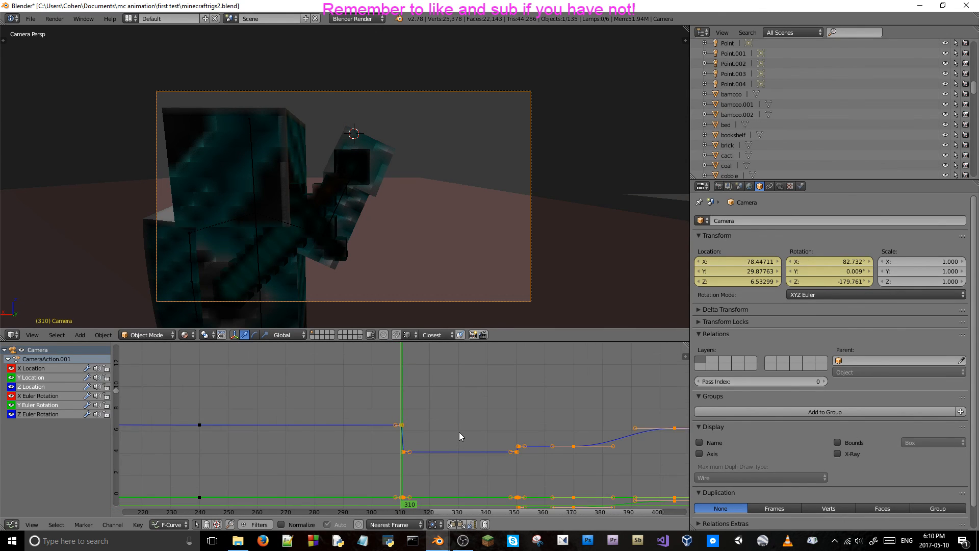
pyautogui.moveTo(478, 431); pyautogui.dragTo(429, 387, button='middle')
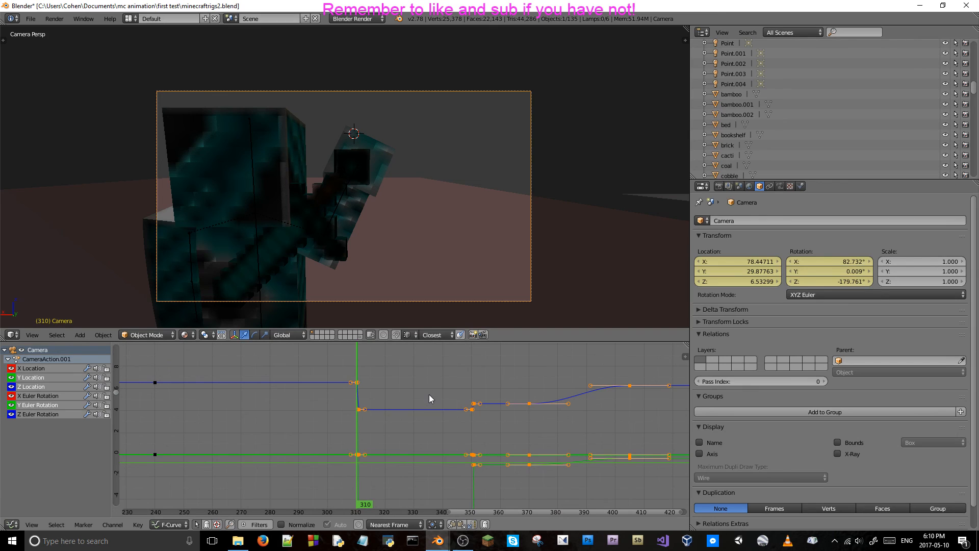
# Play the animation from frame 311 outside the camera view and step to frame 333 to examine when the sword draw ends.
pyautogui.press('Right')
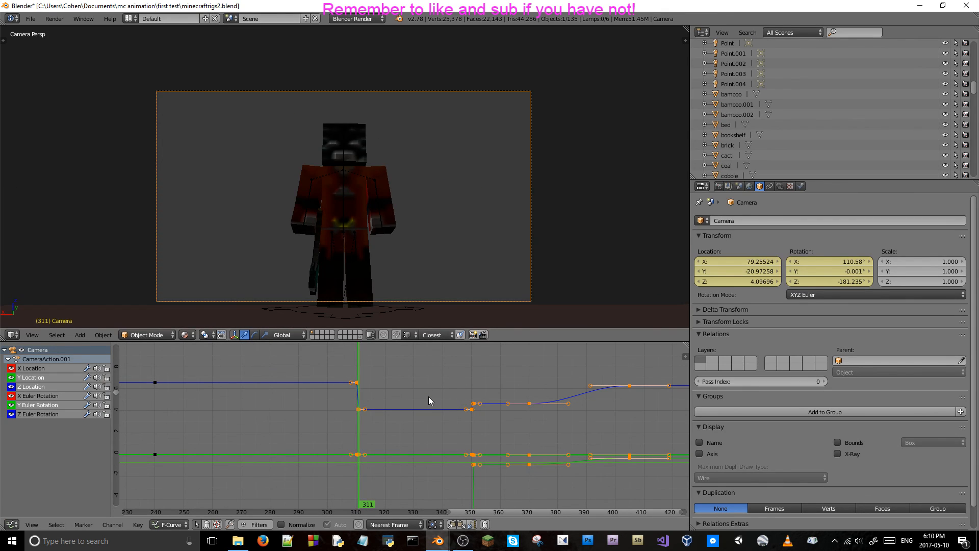
pyautogui.scroll(-4, 433, 286)
pyautogui.scroll(2, 443, 287)
pyautogui.press('KP_0')
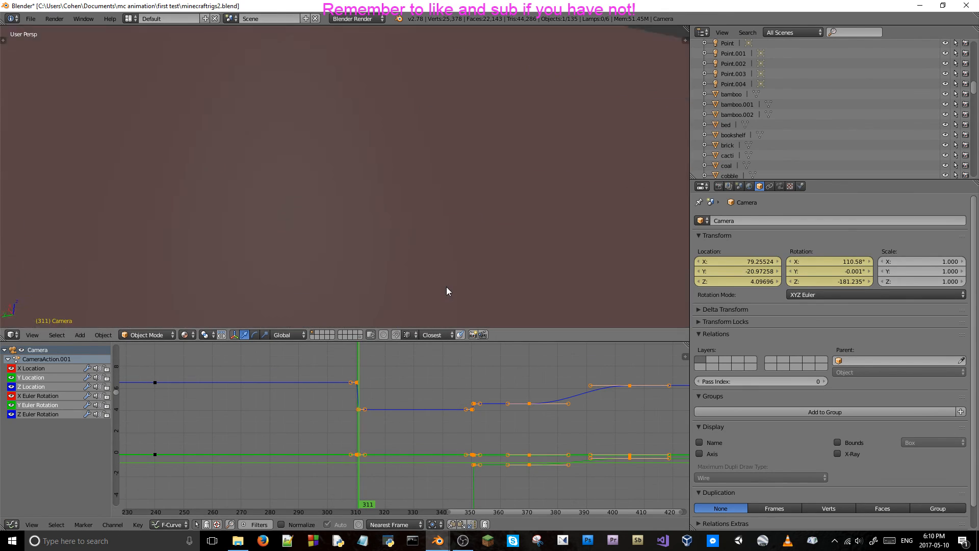
pyautogui.hotkey('alt', 'a')
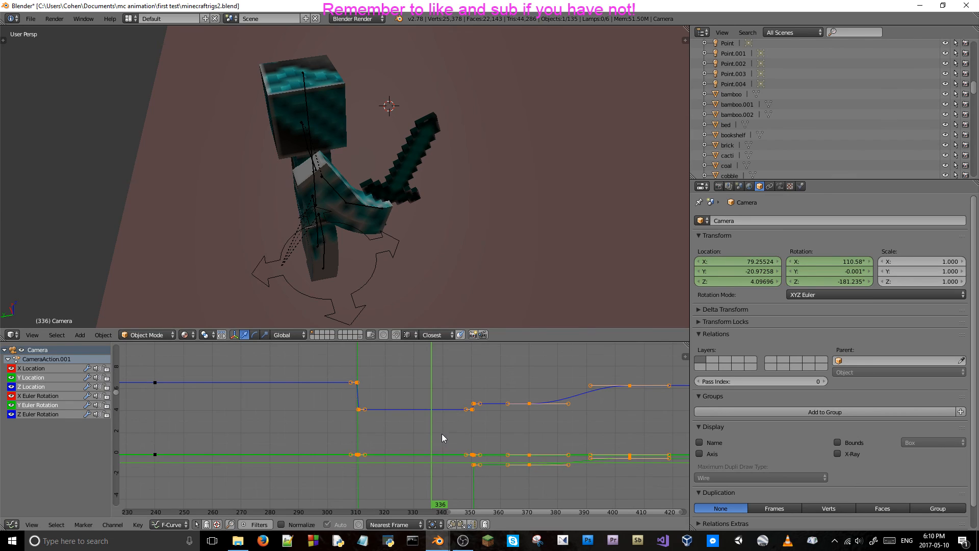
pyautogui.press('Left')
pyautogui.press('Left')
pyautogui.press('Left')
pyautogui.press('Left')
pyautogui.press('Left')
pyautogui.press('Left')
pyautogui.press('Right')
pyautogui.press('Right')
pyautogui.press('Right')
pyautogui.press('Right')
pyautogui.press('Left')
pyautogui.moveTo(447, 416); pyautogui.dragTo(410, 414, button='middle')
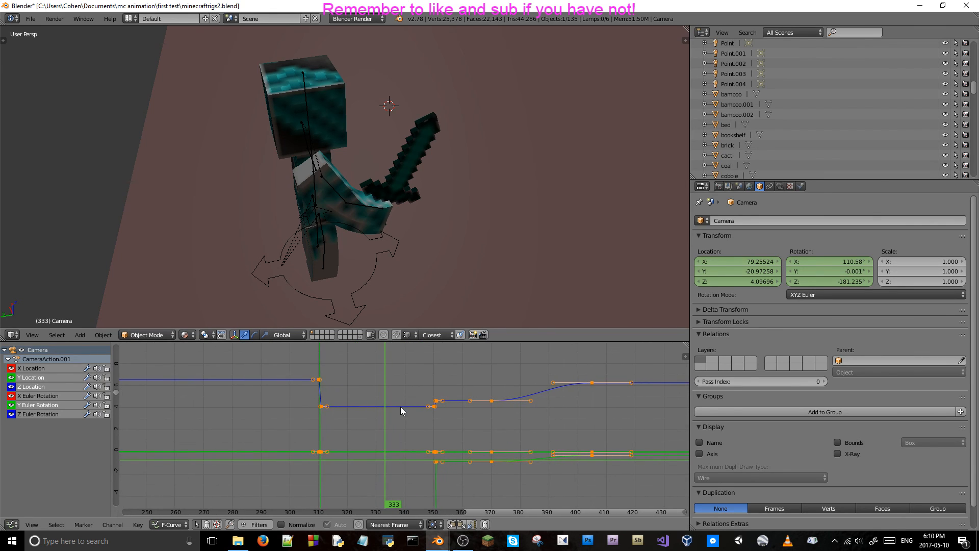
# Try to shift the selected camera keyframes about 26 frames later along the time axis.
pyautogui.press('g')
pyautogui.press('x')
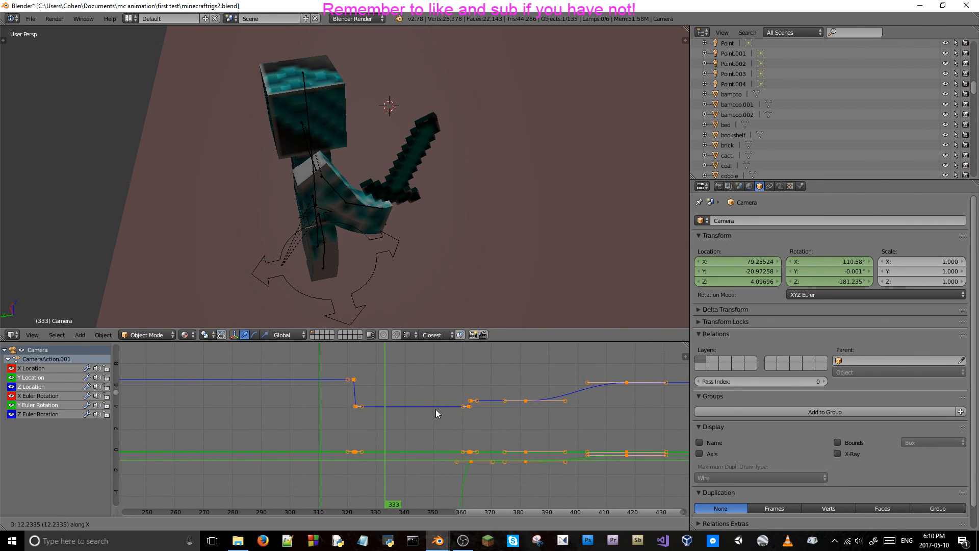
pyautogui.click(473, 417)
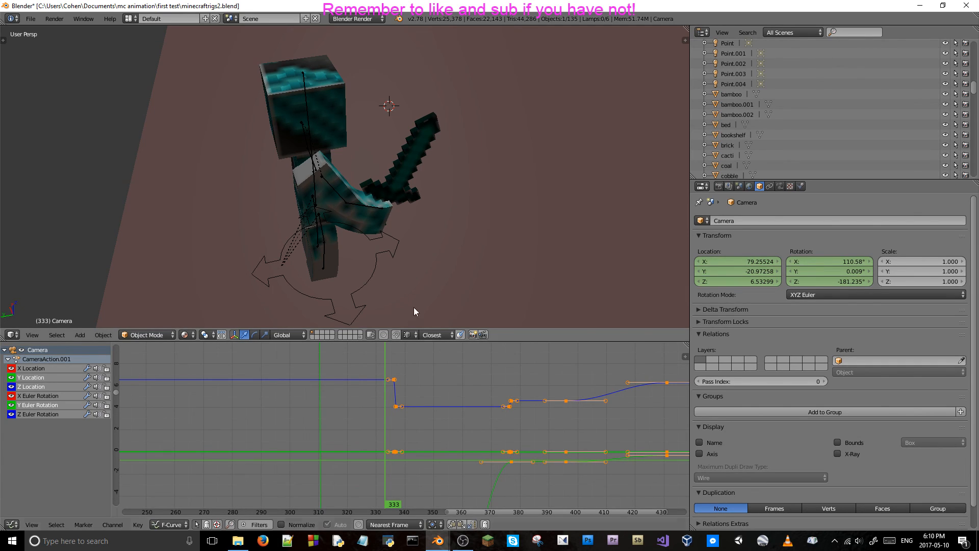
# Check the shifted camera shot through the camera view at frames 333 to 326 and, in the Timeline, around frames 307 to 311.
pyautogui.press('KP_0')
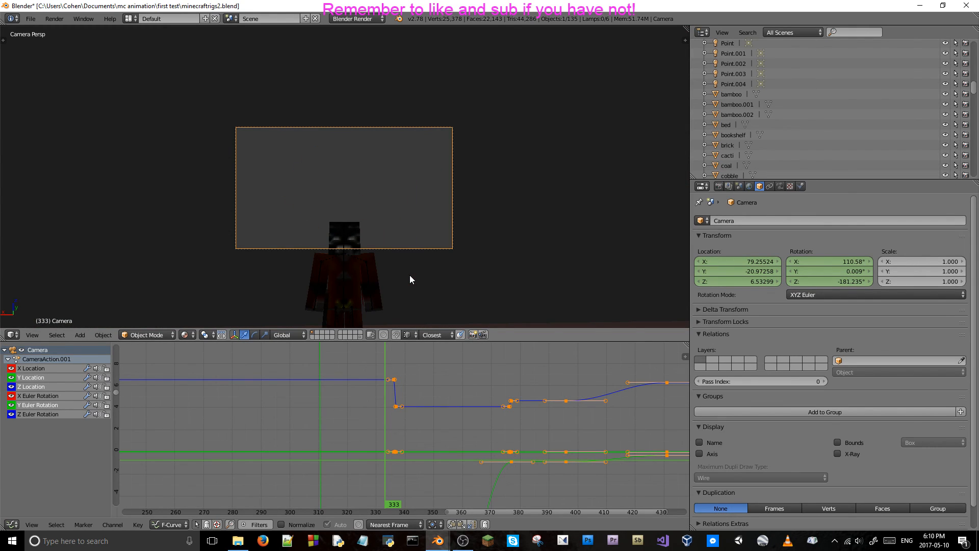
pyautogui.press('Left')
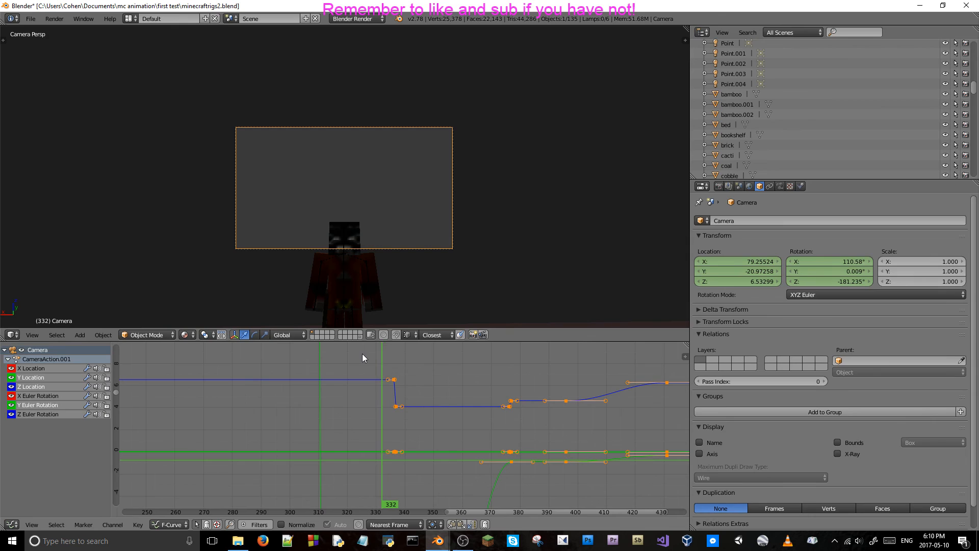
pyautogui.press('Left')
pyautogui.press('Left')
pyautogui.press('Left')
pyautogui.press('Left')
pyautogui.press('Left')
pyautogui.press('Left')
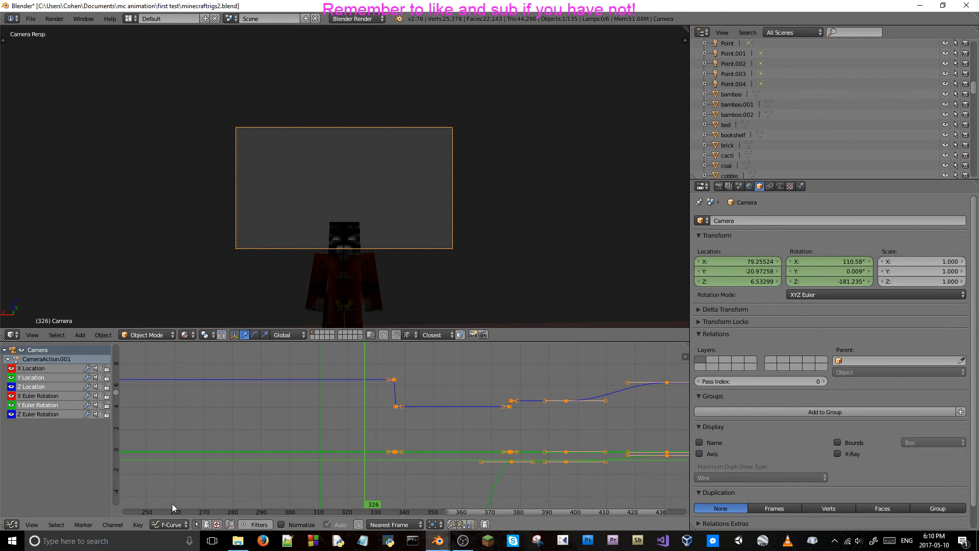
pyautogui.click(11, 524)
pyautogui.click(60, 493)
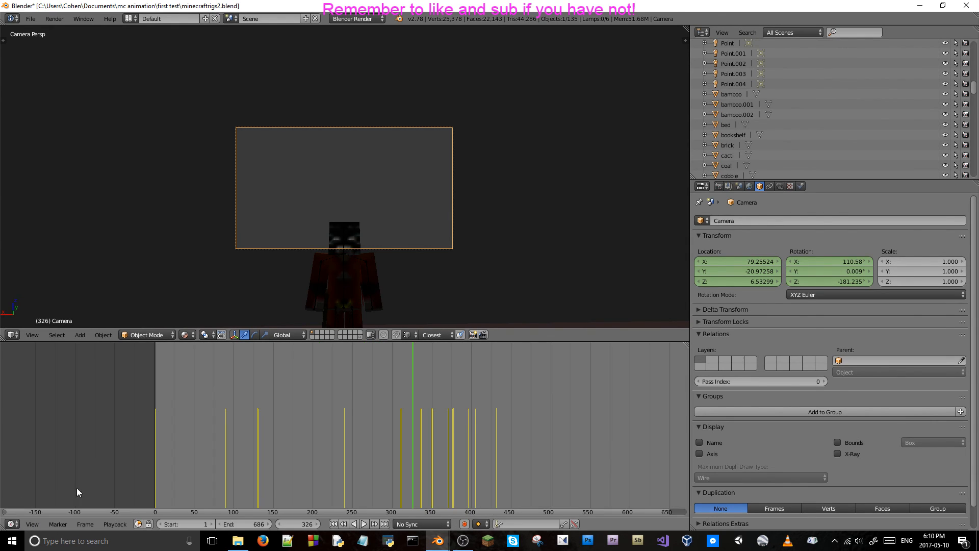
pyautogui.click(399, 431)
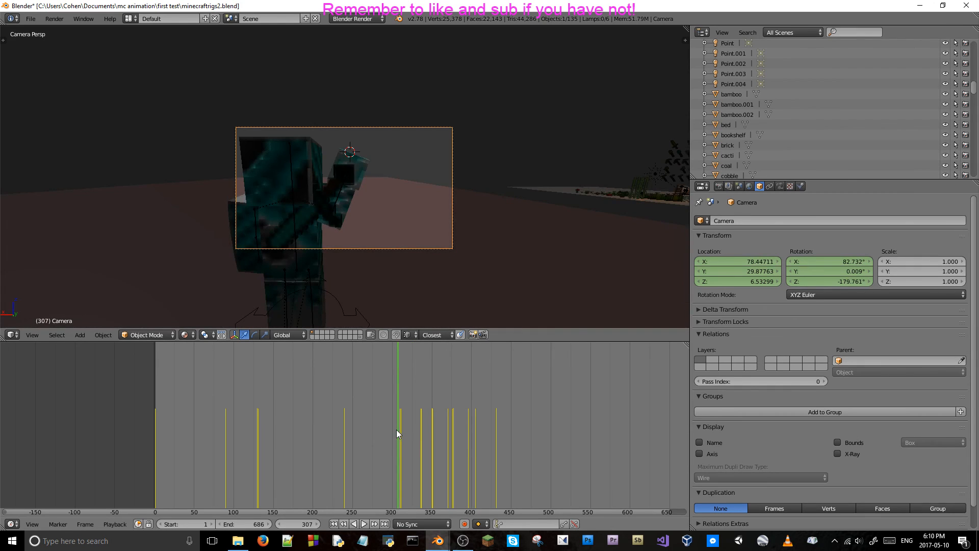
pyautogui.press('Right')
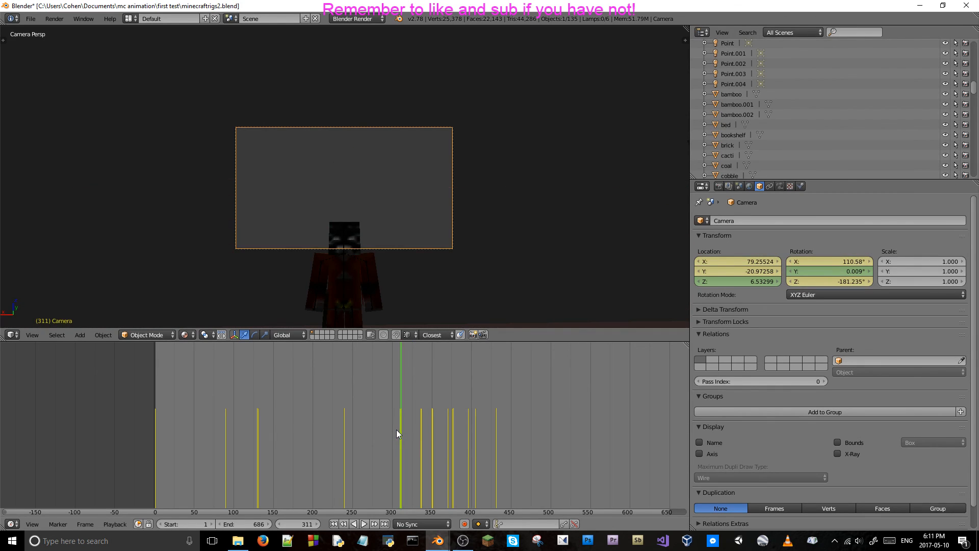
pyautogui.press('Left')
pyautogui.press('Left')
pyautogui.press('Right')
pyautogui.press('Right')
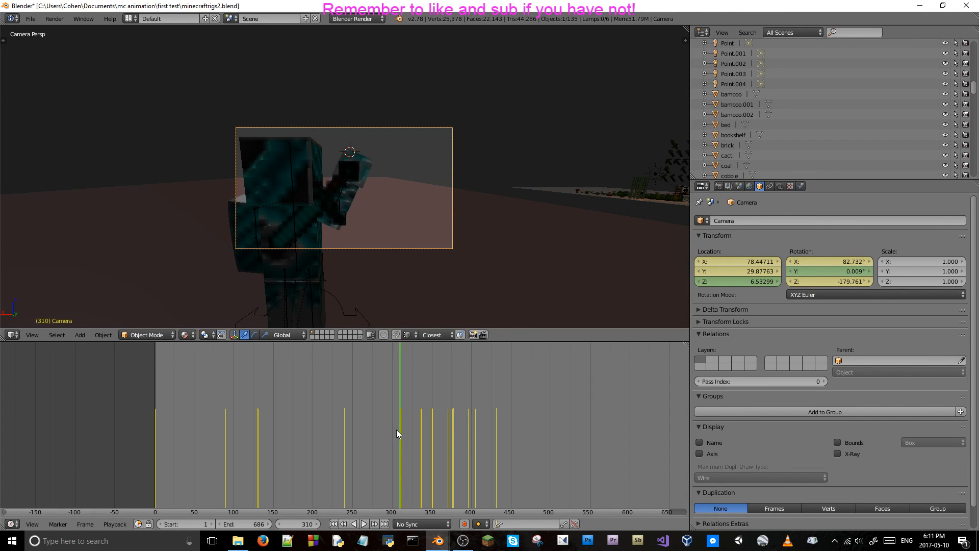
# Undo the shift of the camera keyframes and return to the Graph Editor.
pyautogui.hotkey('ctrl', 'z')
pyautogui.hotkey('ctrl', 'z')
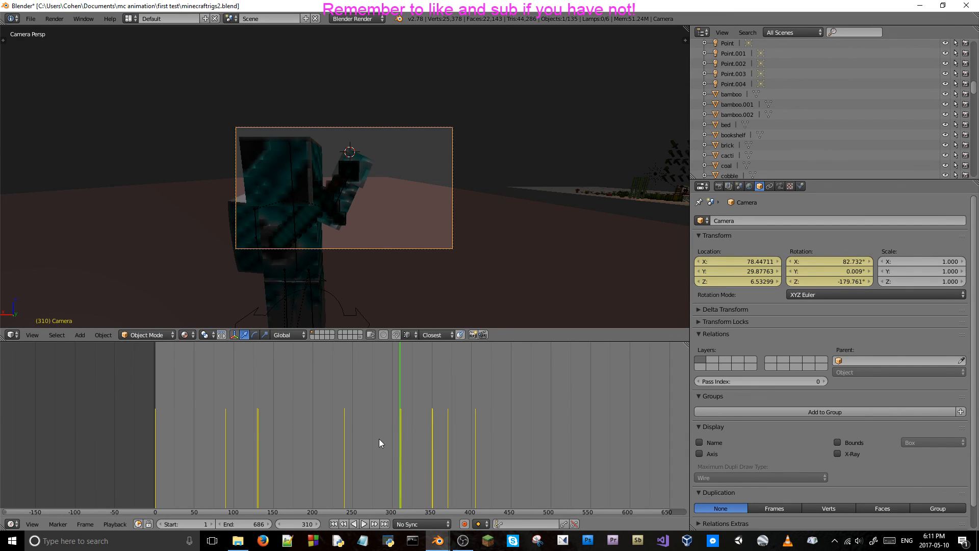
pyautogui.click(13, 523)
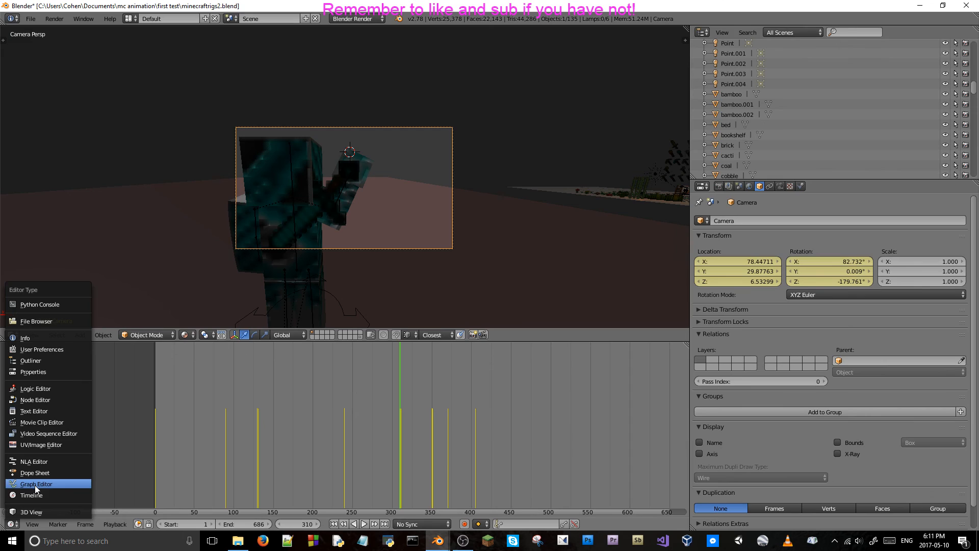
pyautogui.click(35, 485)
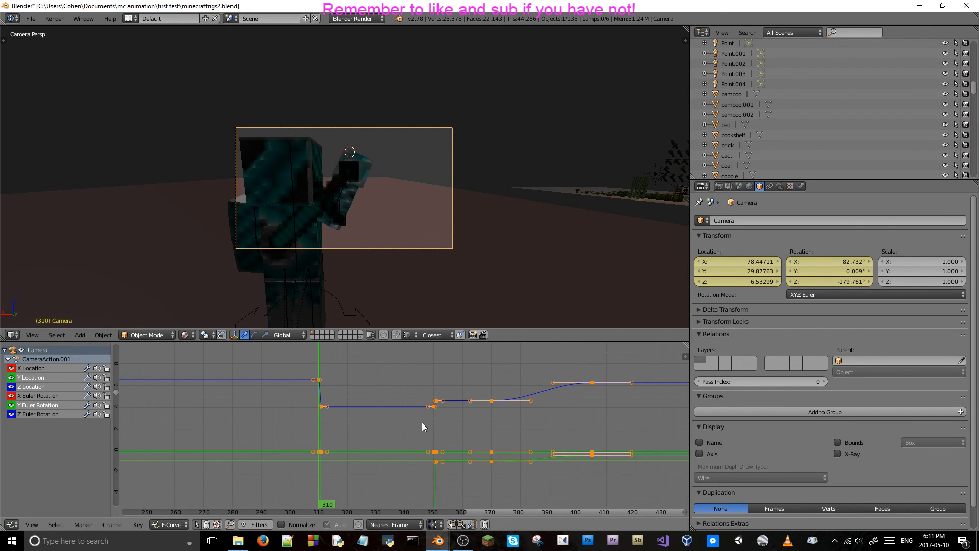
# Step through frames 309 to 313 in the camera view to examine where the shot changes.
pyautogui.press('Right')
pyautogui.press('Left')
pyautogui.press('Left')
pyautogui.press('Left')
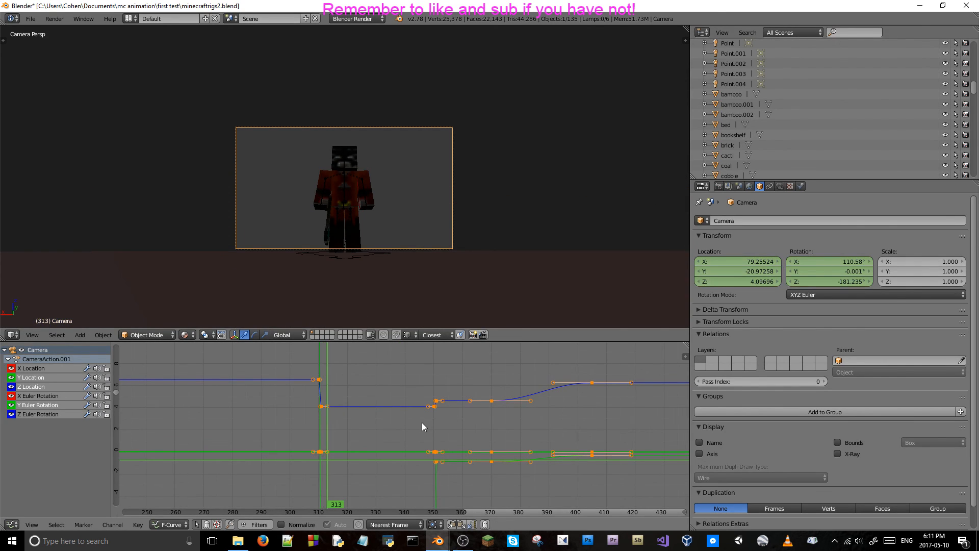
pyautogui.press('Right')
pyautogui.press('Right')
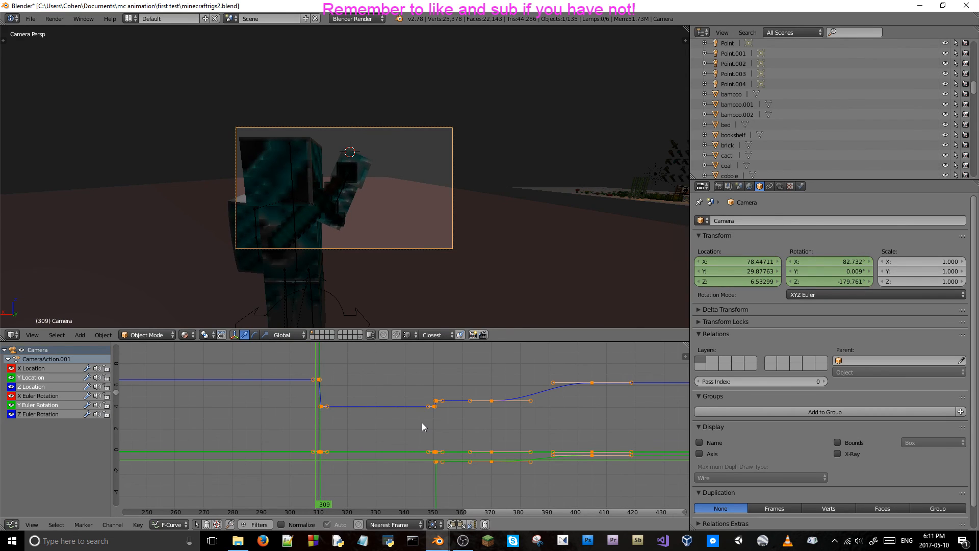
pyautogui.press('Right')
pyautogui.press('Left')
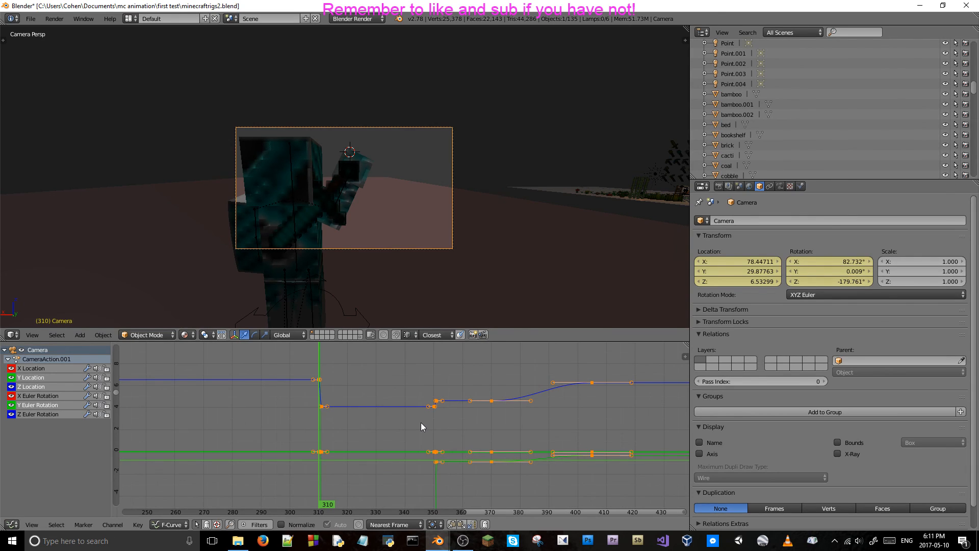
pyautogui.hotkey('alt', 'Tab')
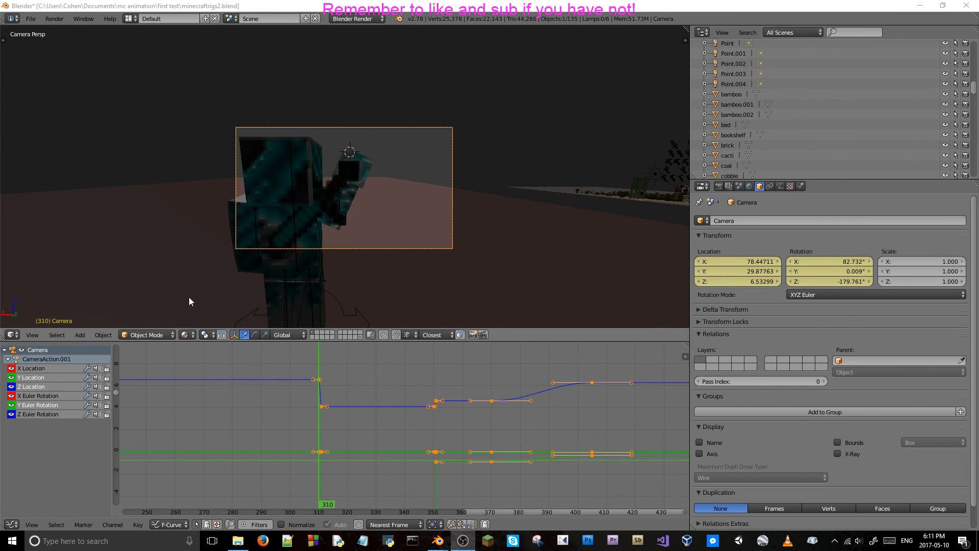
pyautogui.click(519, 333)
pyautogui.press('Right')
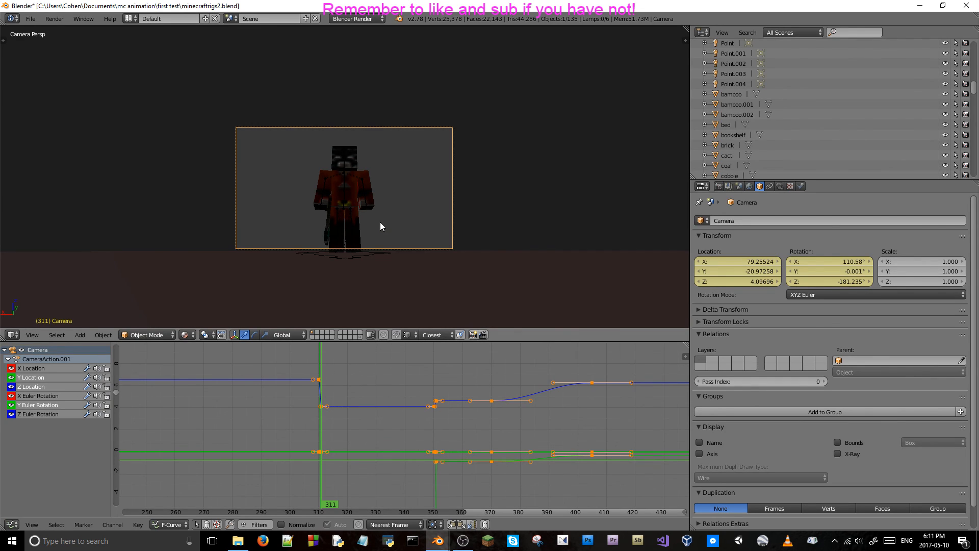
# Look through the Dope Sheet, NLA Editor and 3D View in the lower area and change it to the Timeline.
pyautogui.click(12, 525)
pyautogui.click(30, 474)
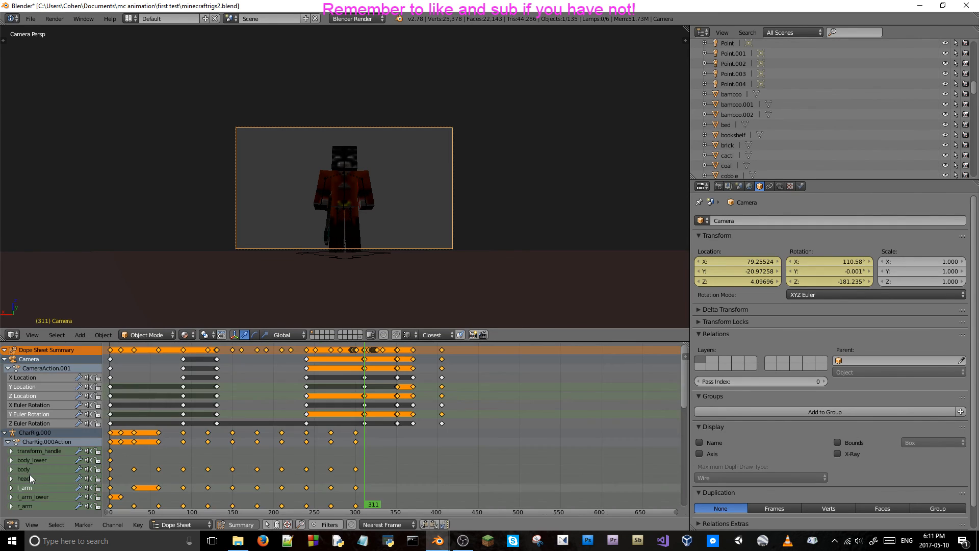
pyautogui.click(12, 524)
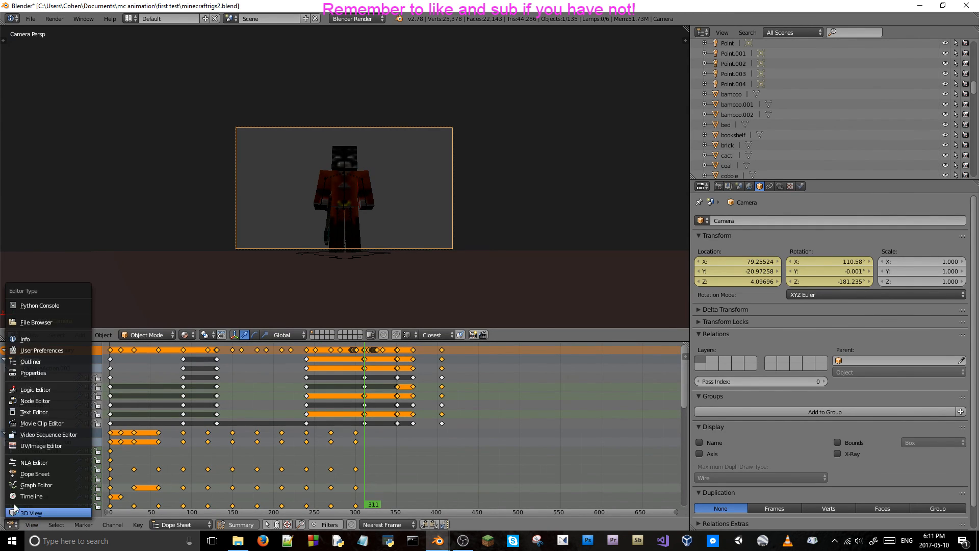
pyautogui.click(36, 462)
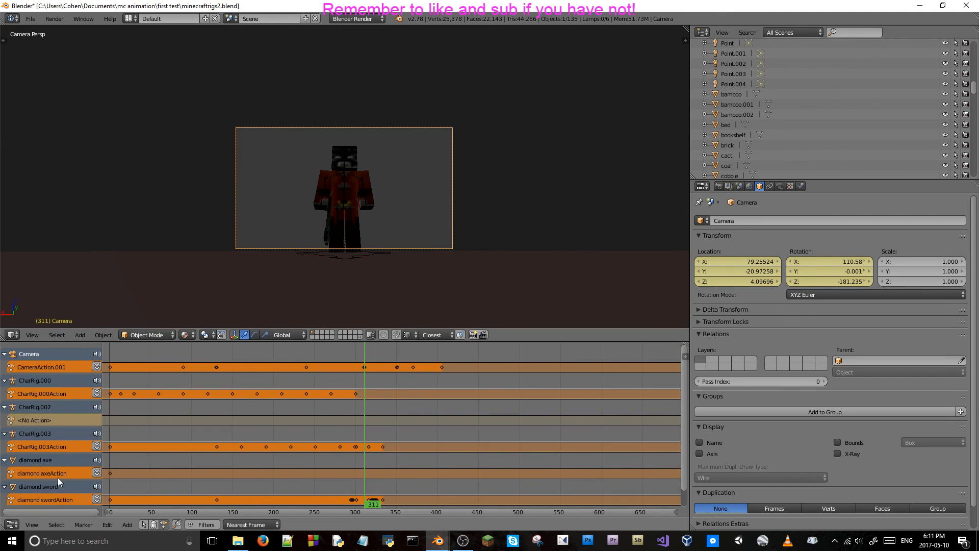
pyautogui.click(12, 525)
pyautogui.click(17, 515)
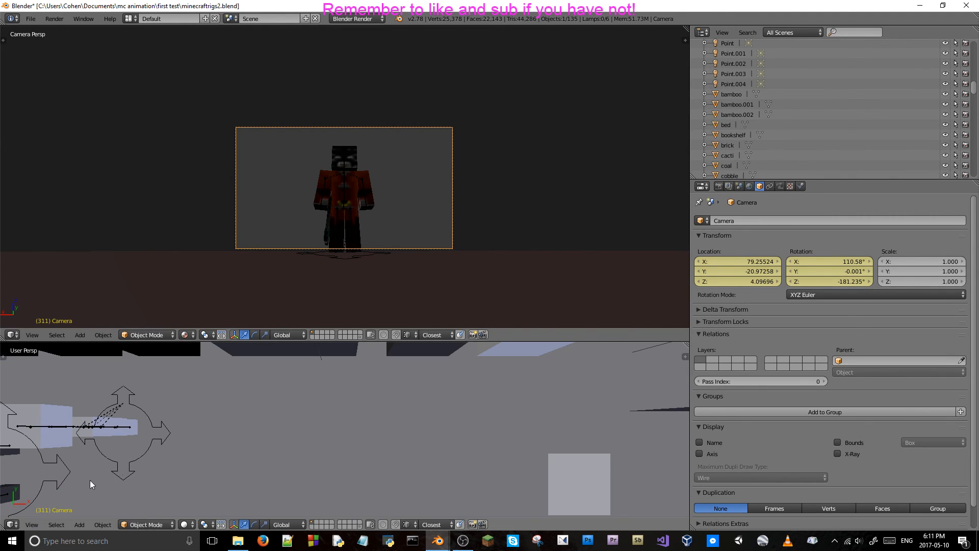
pyautogui.click(13, 524)
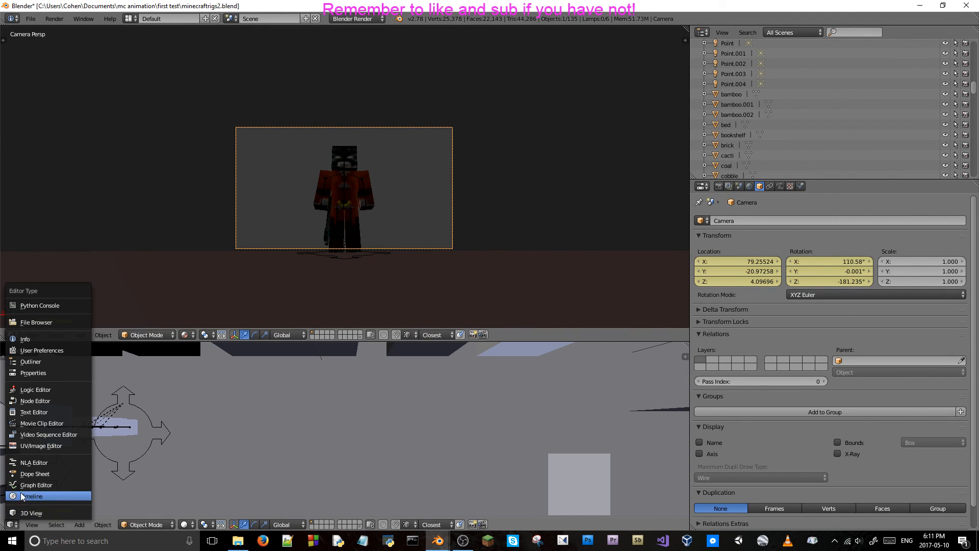
pyautogui.click(22, 496)
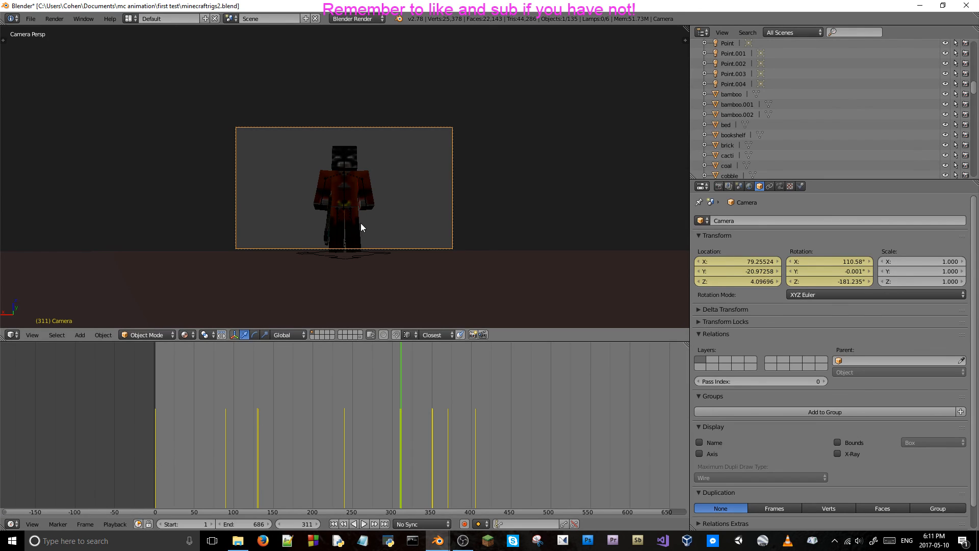
# Play the shot from frame 311 to 320 and step back to examine the camera change between frames 310 and 311.
pyautogui.press('Left')
pyautogui.press('Right')
pyautogui.hotkey('alt', 'a')
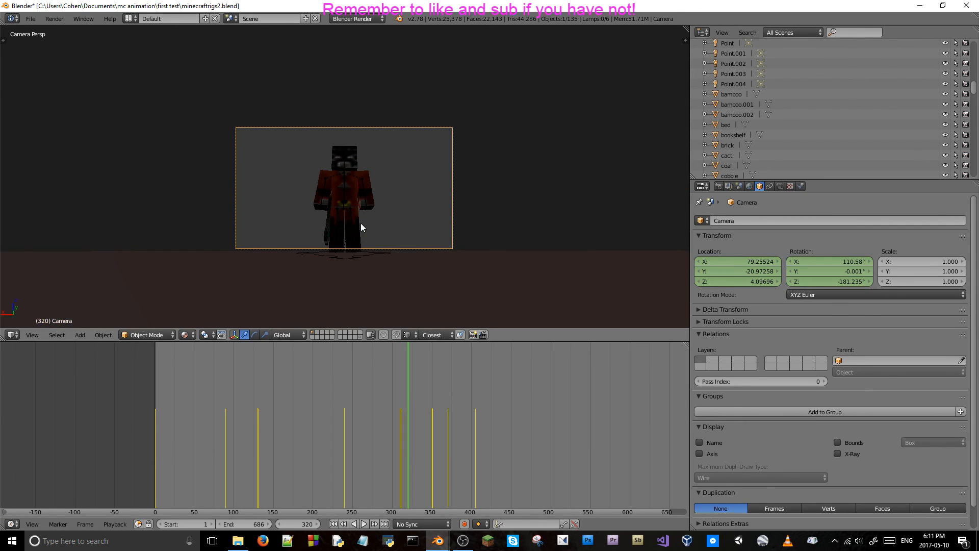
pyautogui.press('Left')
pyautogui.press('Left')
pyautogui.press('Left')
pyautogui.press('Left')
pyautogui.press('Left')
pyautogui.press('Left')
pyautogui.press('Left')
pyautogui.press('Left')
pyautogui.press('Left')
pyautogui.press('Left')
pyautogui.press('Left')
pyautogui.press('Left')
pyautogui.press('Left')
pyautogui.press('Left')
pyautogui.press('Left')
pyautogui.press('Left')
pyautogui.press('Left')
pyautogui.press('Left')
pyautogui.press('Left')
pyautogui.press('Left')
pyautogui.press('Left')
pyautogui.press('Left')
pyautogui.press('Left')
pyautogui.press('Left')
pyautogui.press('Left')
pyautogui.press('Left')
pyautogui.press('Left')
pyautogui.press('Left')
pyautogui.press('Left')
pyautogui.press('Left')
pyautogui.press('Left')
pyautogui.press('Left')
pyautogui.press('Left')
pyautogui.press('Left')
pyautogui.press('Left')
pyautogui.press('Left')
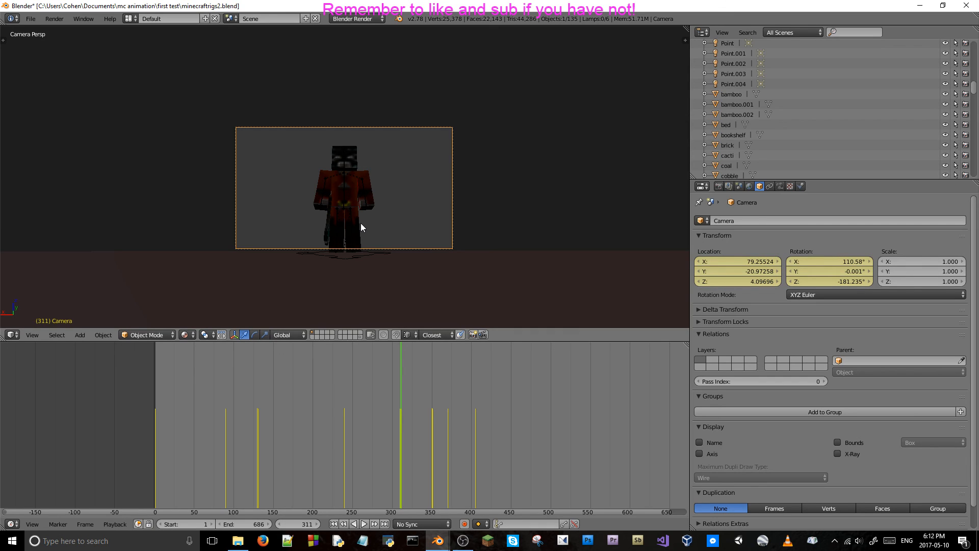
pyautogui.press('Left')
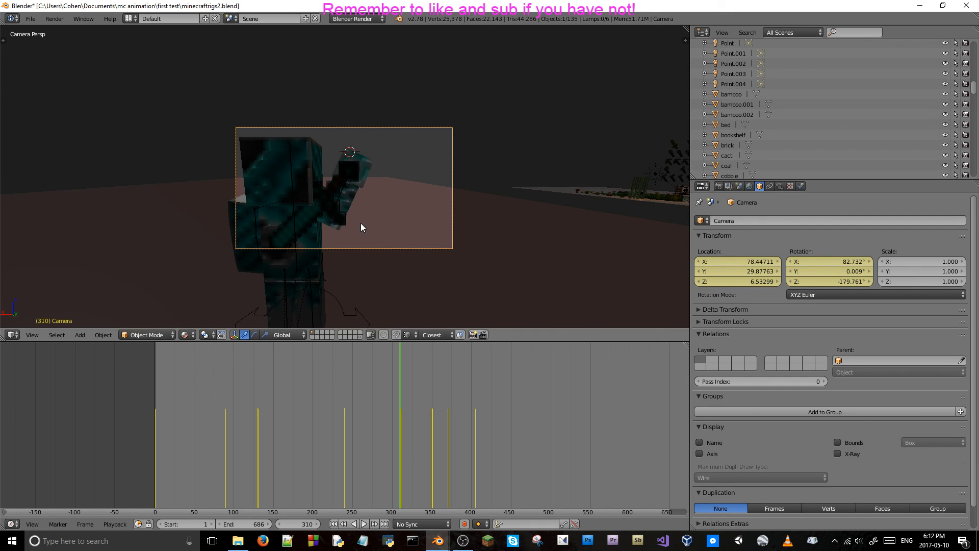
pyautogui.press('Right')
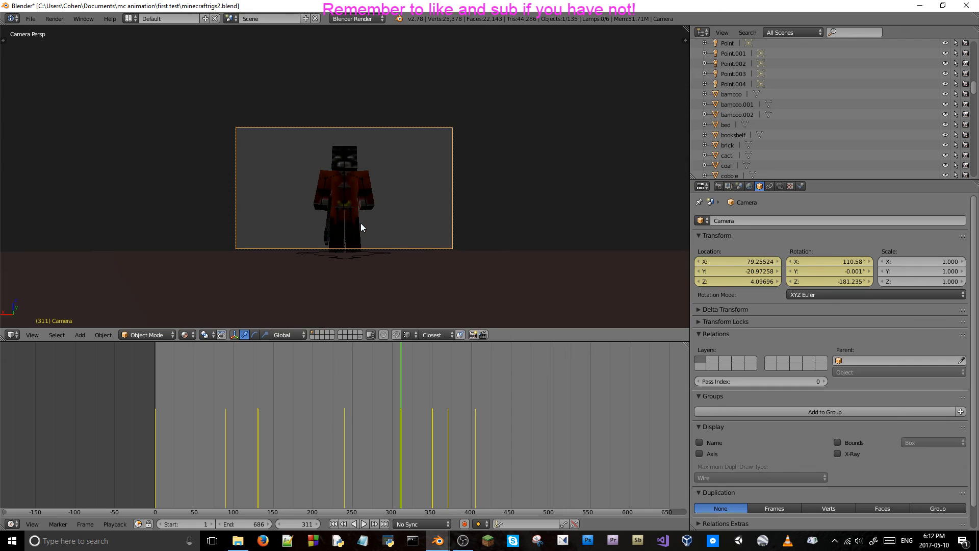
# Delete the camera's location and rotation keyframes at frame 311.
pyautogui.rightClick(765, 269)
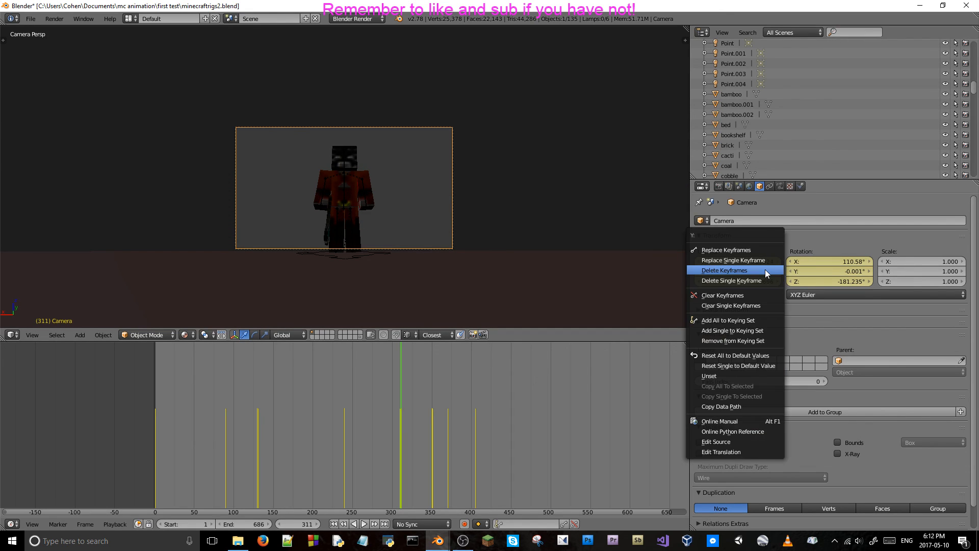
pyautogui.rightClick(838, 269)
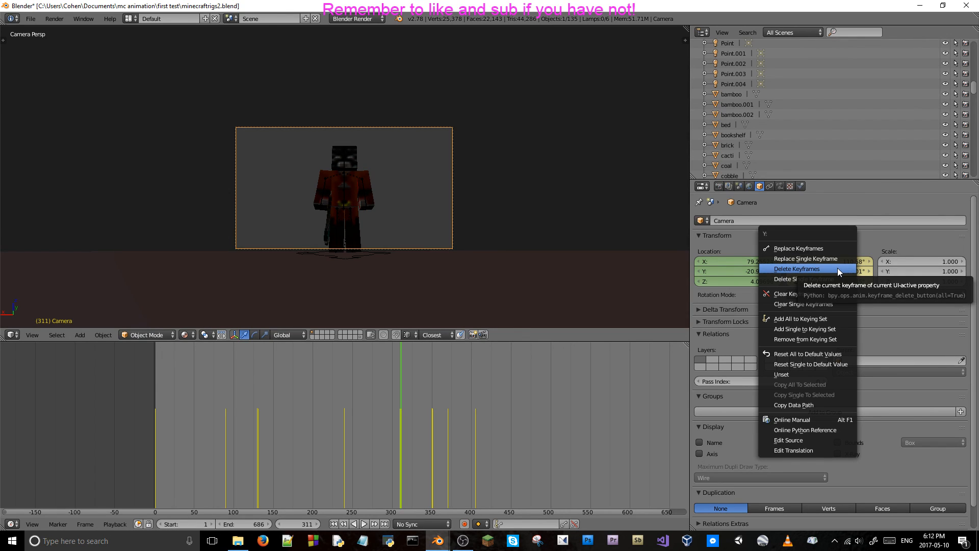
pyautogui.click(838, 268)
# Advance to frame 350 and delete the camera's location and rotation keyframes there.
pyautogui.hotkey('alt', 'a')
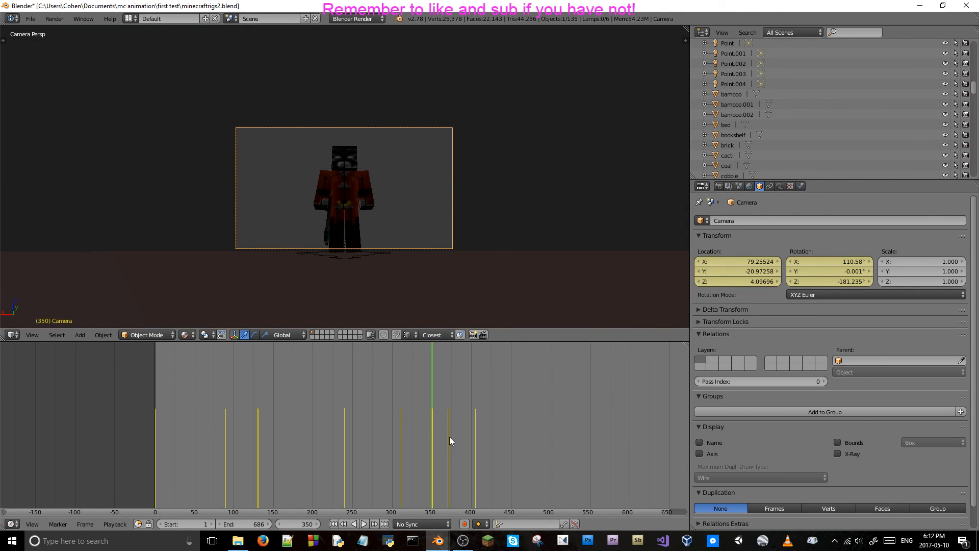
pyautogui.press('Right')
pyautogui.press('Left')
pyautogui.rightClick(712, 269)
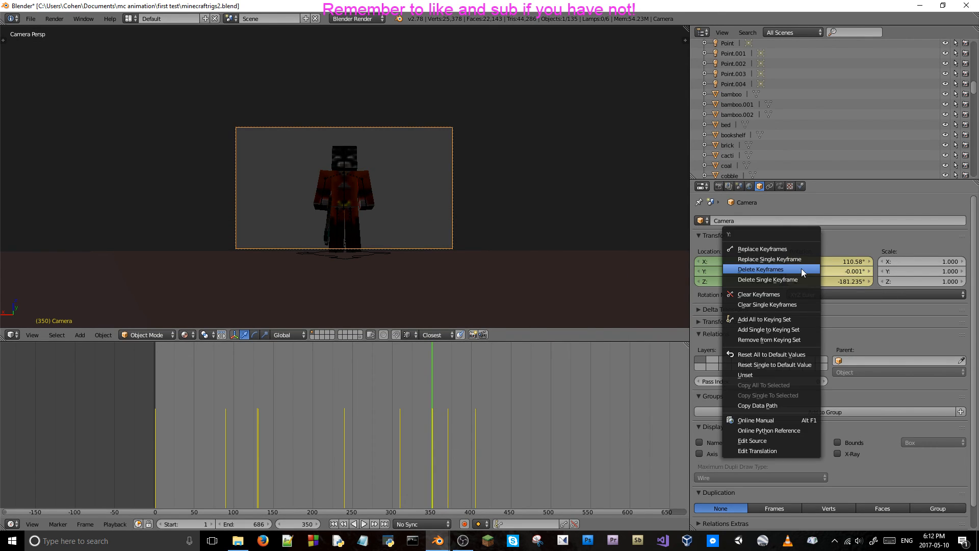
pyautogui.click(800, 269)
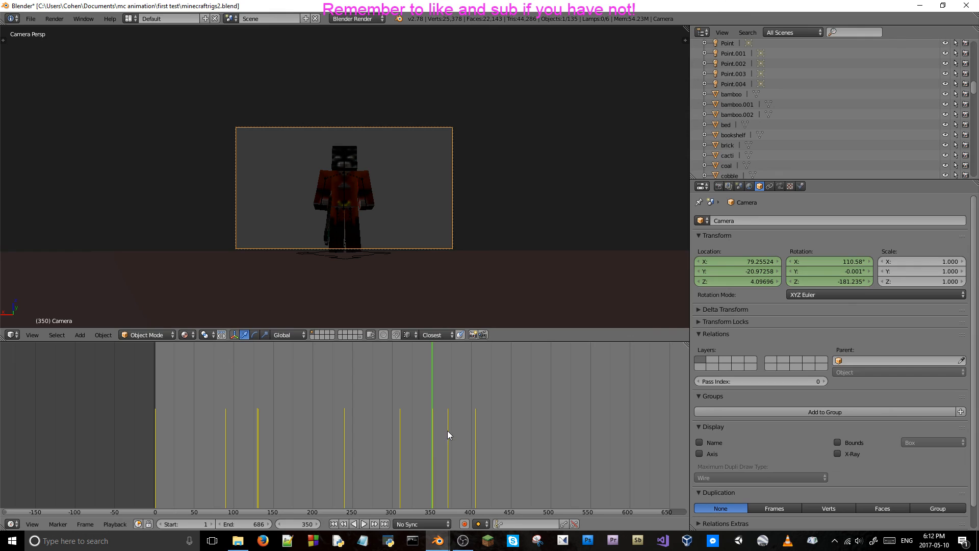
# Compare the camera shot at frames 349 to 351 with frame 310, ending on frame 310.
pyautogui.press('Left')
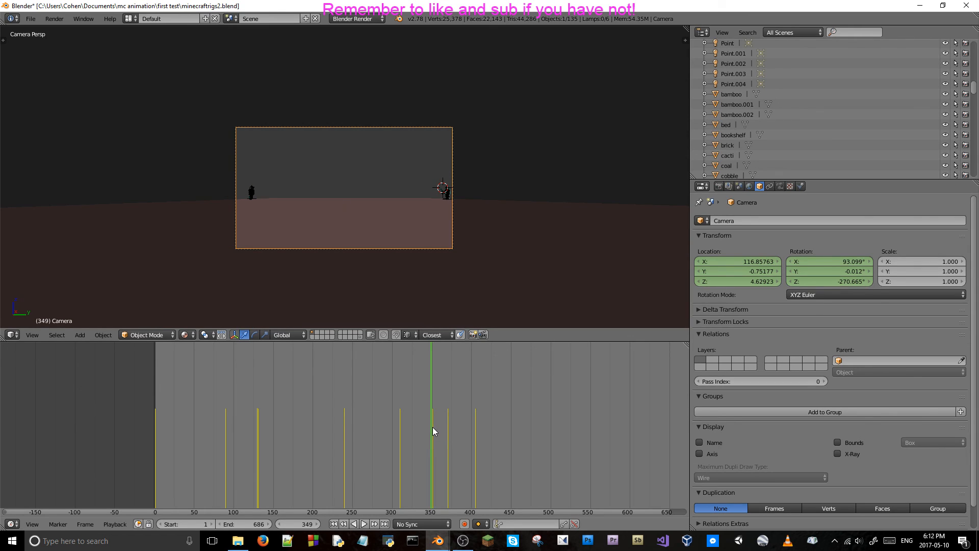
pyautogui.click(433, 427)
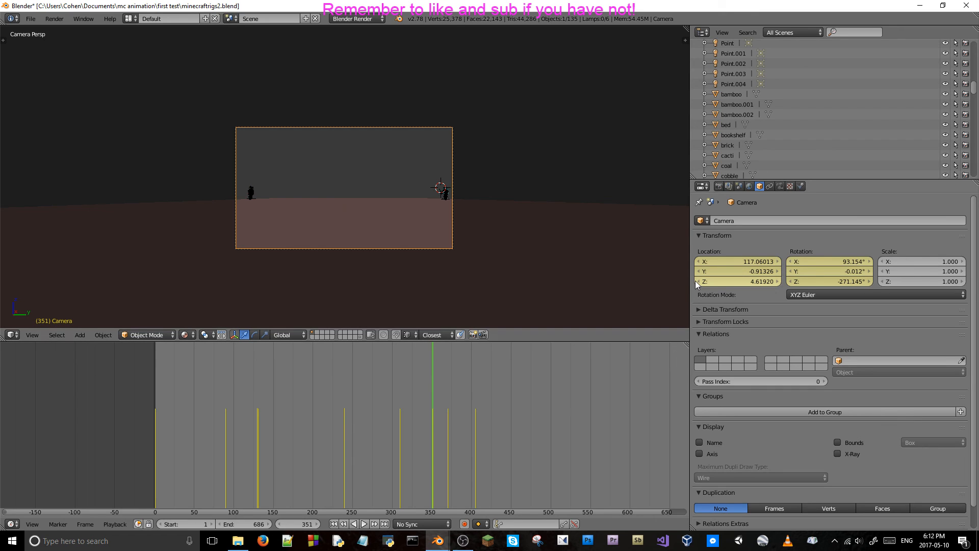
pyautogui.moveTo(388, 428); pyautogui.dragTo(400, 431)
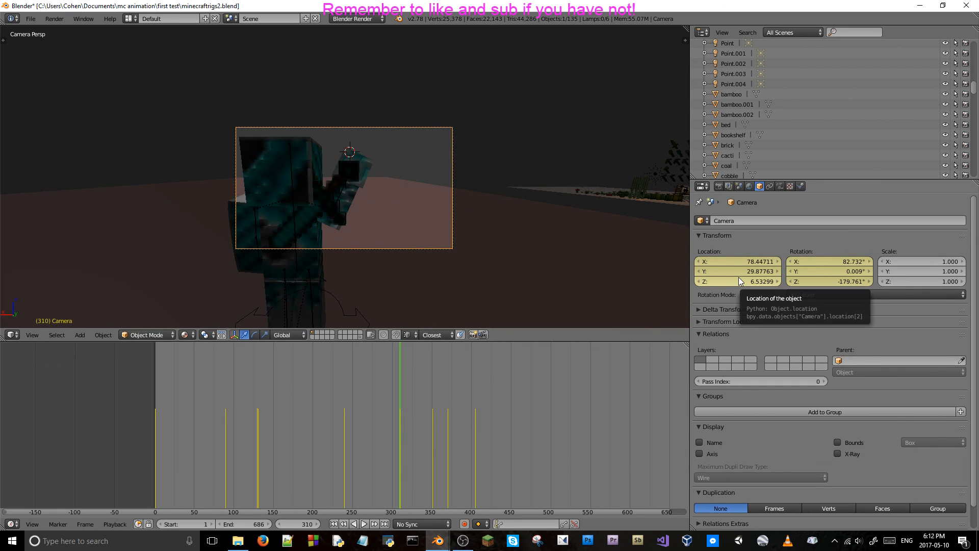
pyautogui.click(433, 420)
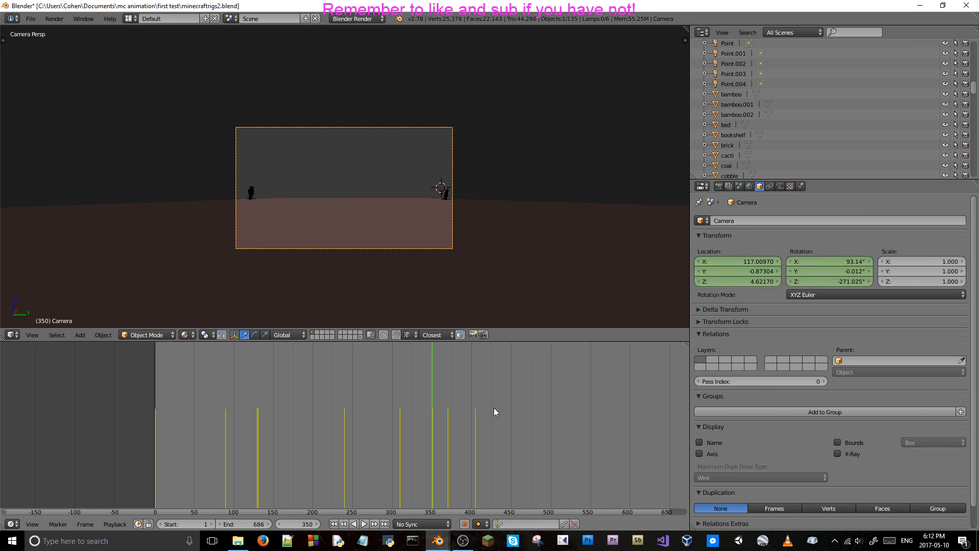
pyautogui.click(400, 436)
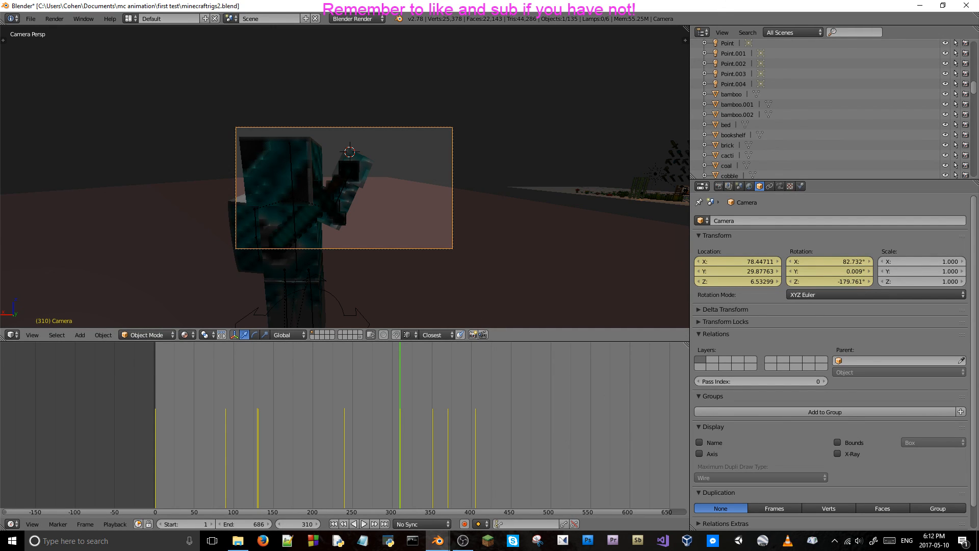
# Switch to Notepad and write two groups of lines labelled x, y and z, separated by a blank line.
pyautogui.hotkey('alt', 'Tab')
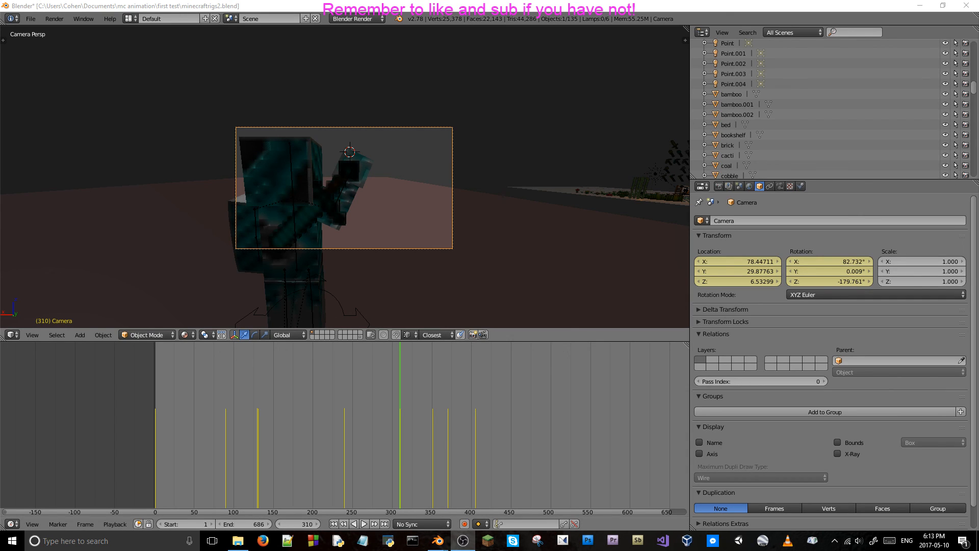
pyautogui.click(362, 540)
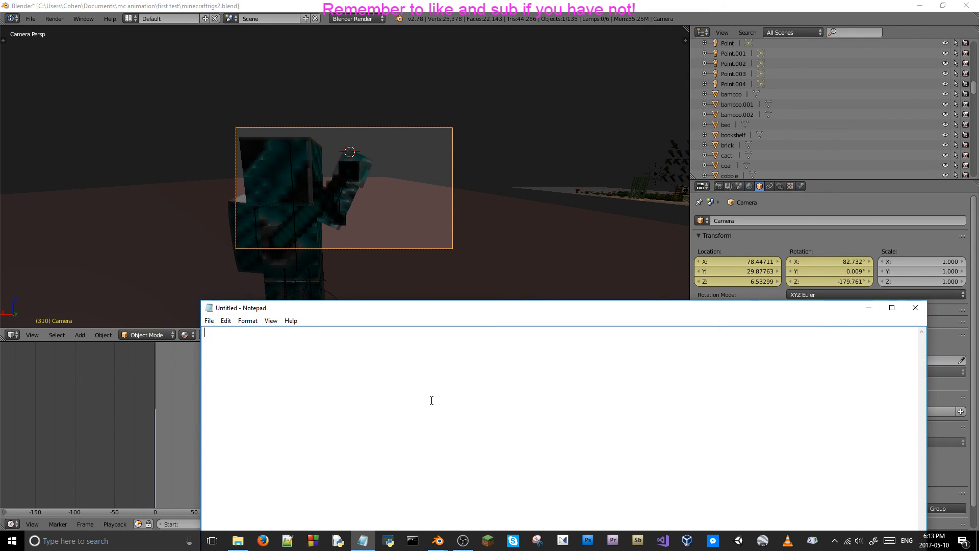
pyautogui.write('x y')
pyautogui.press('Return')
pyautogui.write('z')
pyautogui.press('Return')
pyautogui.write('x')
pyautogui.press('Return')
pyautogui.write('y')
pyautogui.press('Return')
pyautogui.write('z')
# Copy the camera's X and Y location at frame 310, 78.44711 and 29.87763, to the first x and y lines in Notepad.
pyautogui.click(709, 261)
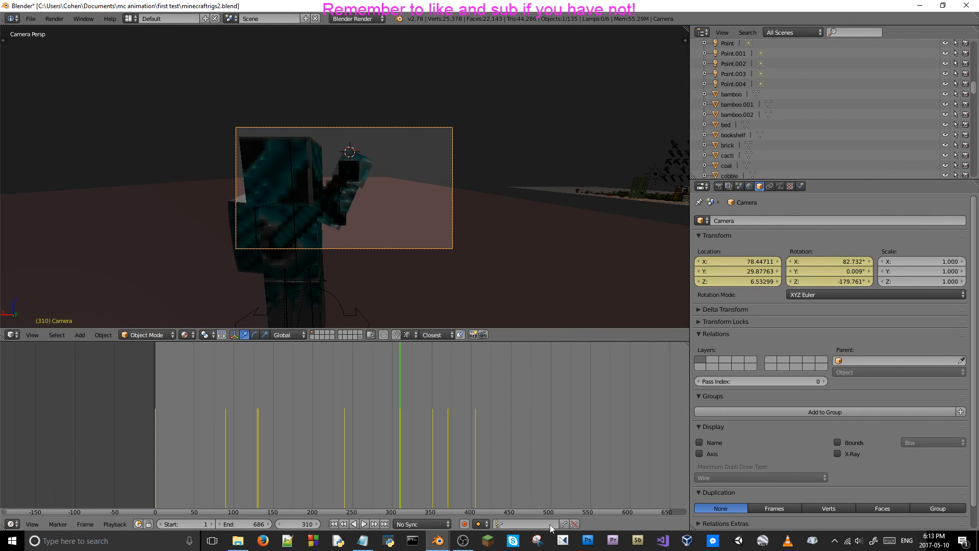
pyautogui.click(362, 541)
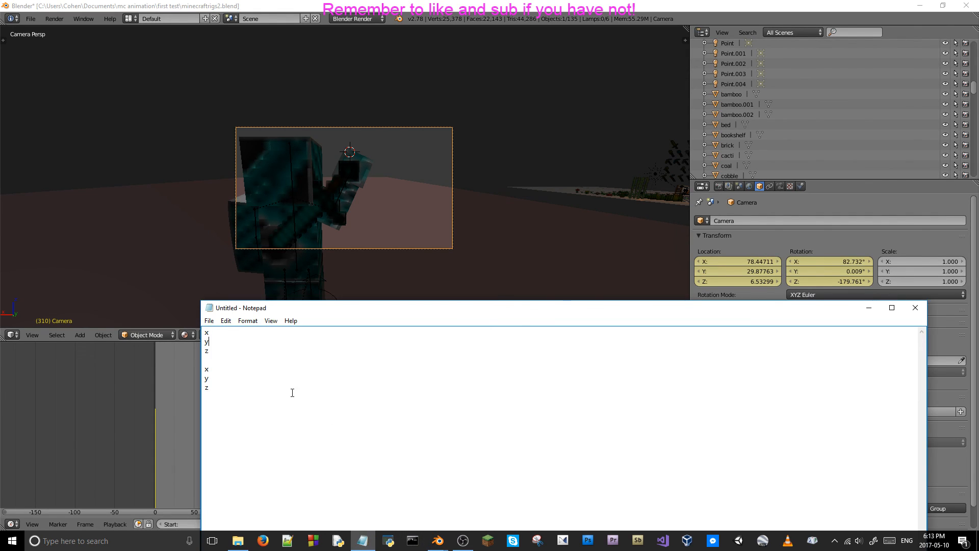
pyautogui.click(241, 332)
pyautogui.write('78.44711')
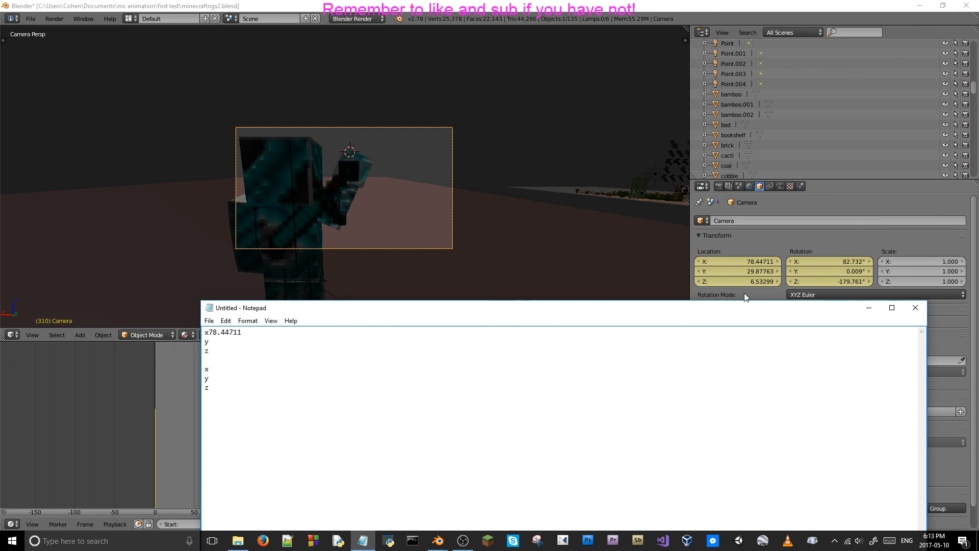
pyautogui.click(744, 271)
pyautogui.hotkey('ctrl', 'c')
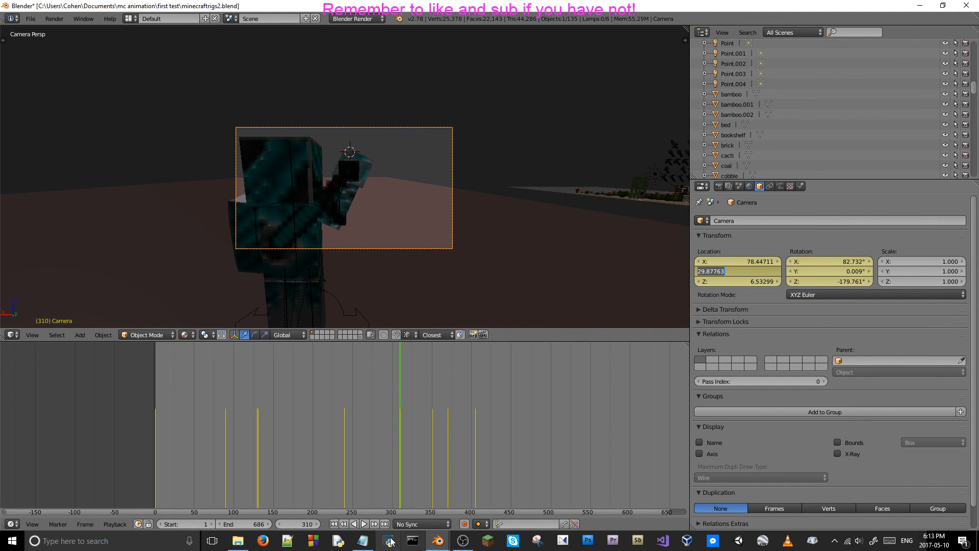
pyautogui.click(362, 541)
pyautogui.click(223, 342)
pyautogui.hotkey('ctrl', 'v')
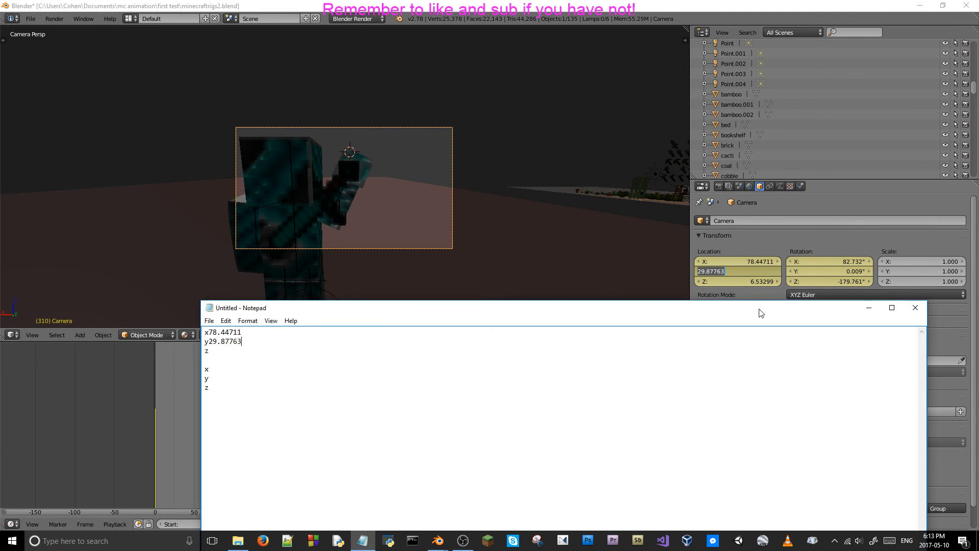
# Copy the camera's Z location at frame 310, 6.53299, to the first z line in Notepad.
pyautogui.click(727, 282)
pyautogui.click(727, 283)
pyautogui.hotkey('ctrl', 'c')
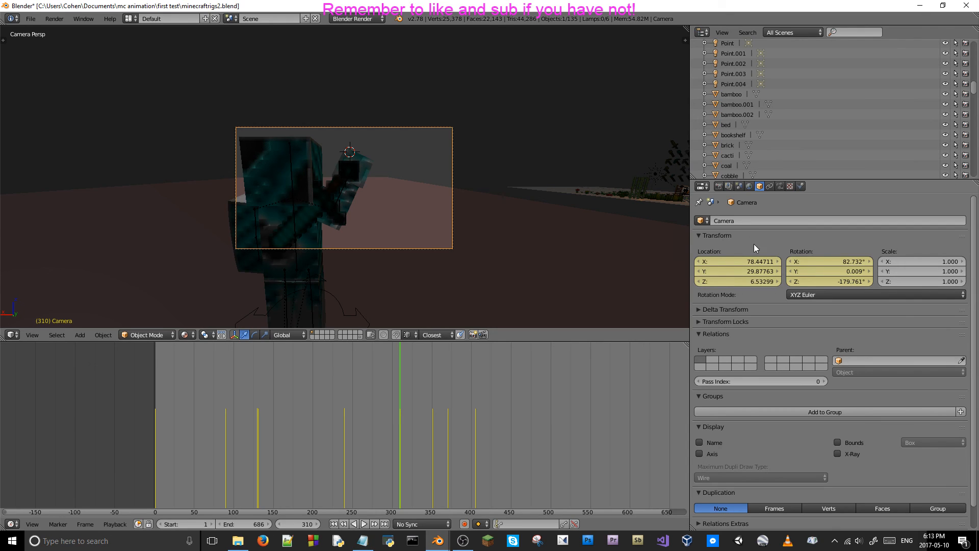
pyautogui.click(363, 541)
pyautogui.hotkey('ctrl', 'v')
# Copy the camera's X and Y rotation at frame 310, 82.732d and 0.009d, to the second x and y lines in Notepad.
pyautogui.click(259, 369)
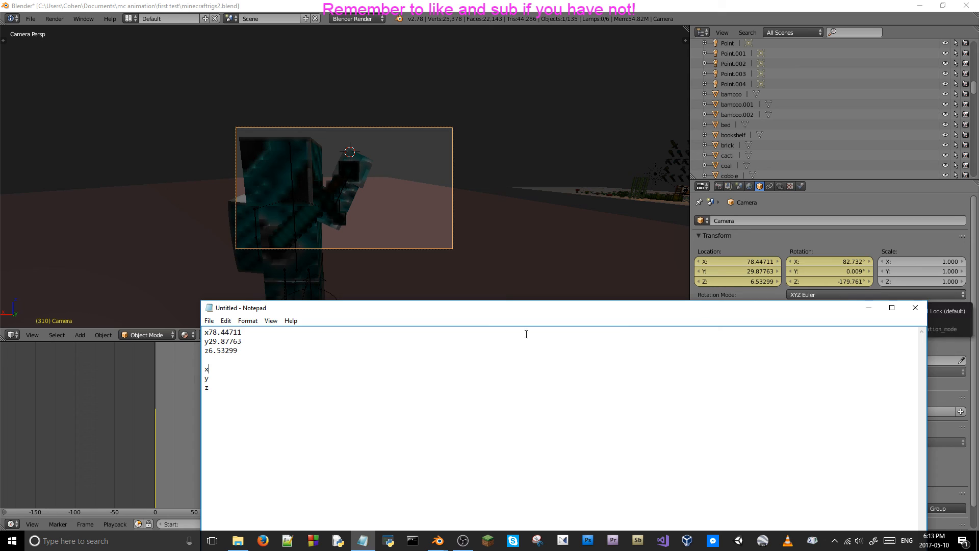
pyautogui.doubleClick(839, 259)
pyautogui.hotkey('ctrl', 'c')
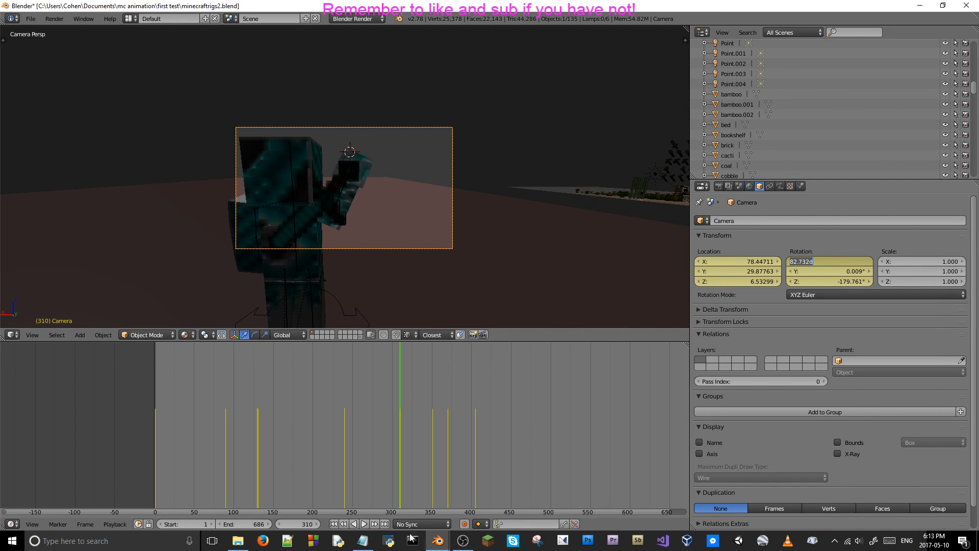
pyautogui.click(363, 540)
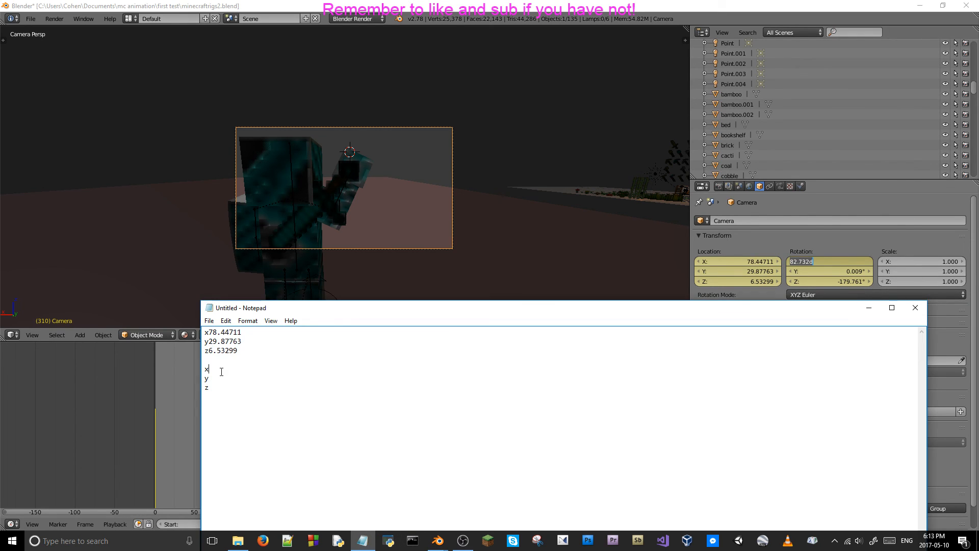
pyautogui.hotkey('ctrl', 'v')
pyautogui.doubleClick(835, 273)
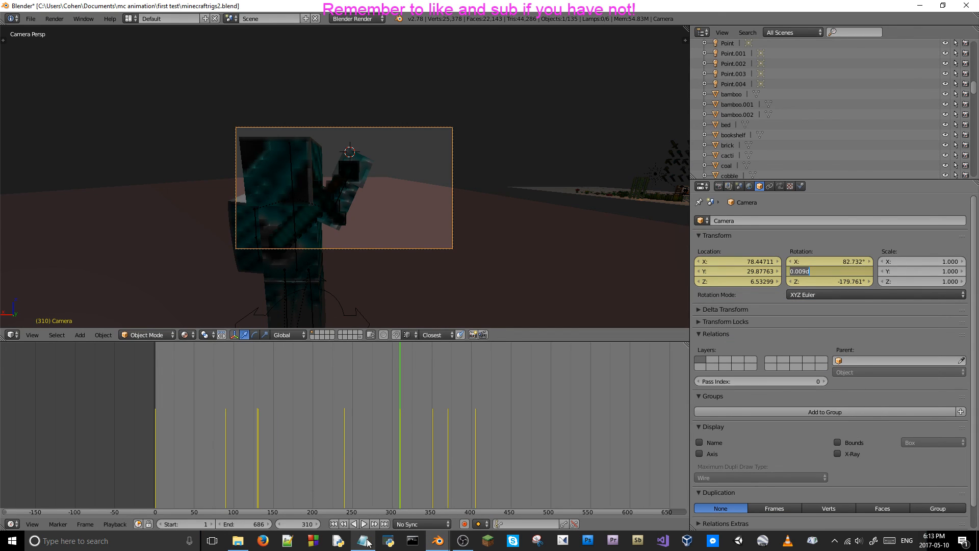
pyautogui.hotkey('ctrl', 'c')
pyautogui.click(363, 541)
pyautogui.click(262, 378)
pyautogui.hotkey('ctrl', 'v')
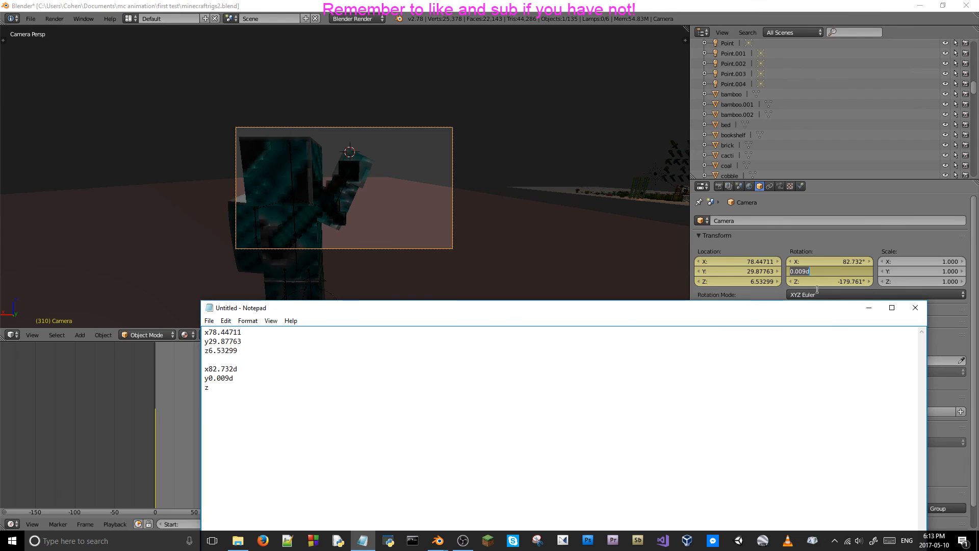
# Copy the camera's Z rotation at frame 310, -179.761d, to the second z line in Notepad, and minimize Notepad.
pyautogui.doubleClick(828, 280)
pyautogui.hotkey('ctrl', 'c')
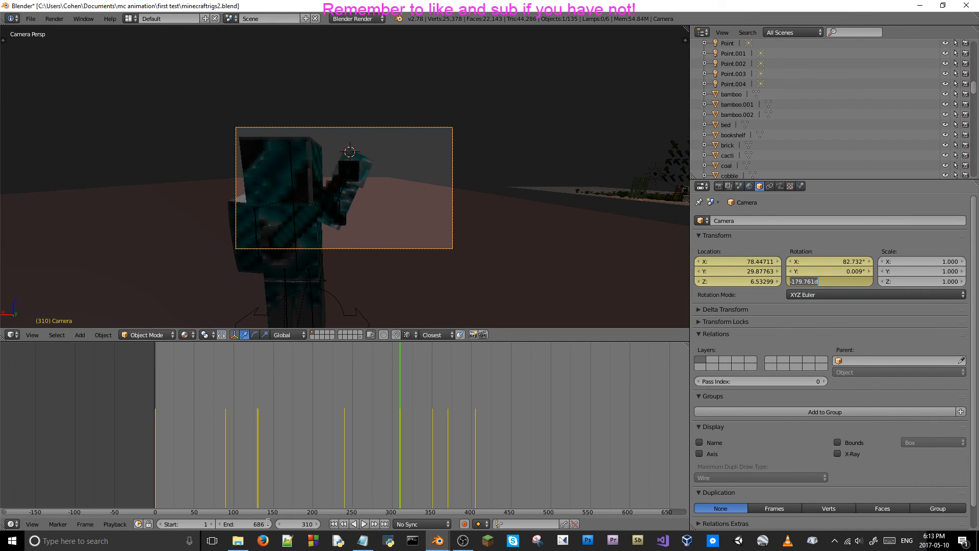
pyautogui.click(362, 541)
pyautogui.hotkey('ctrl', 'v')
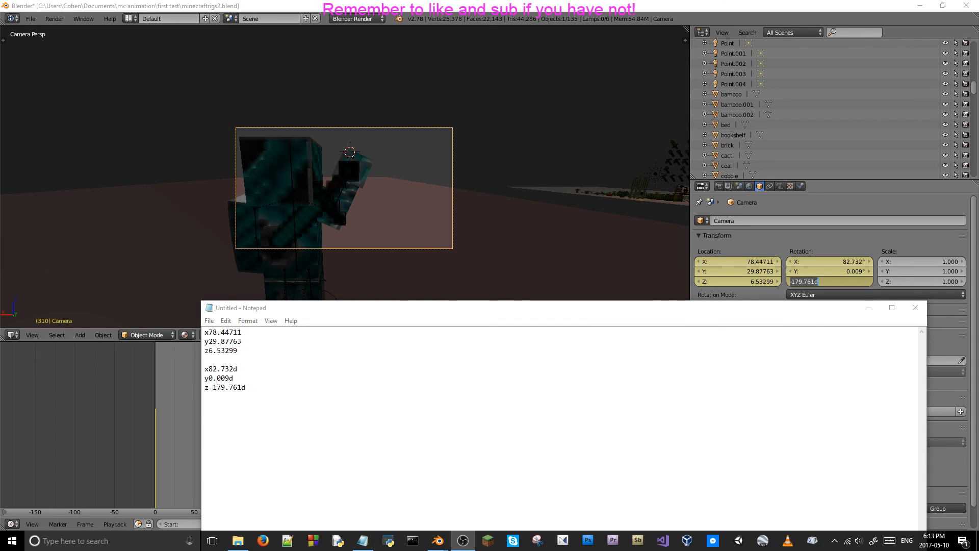
pyautogui.moveTo(756, 319); pyautogui.dragTo(550, 355)
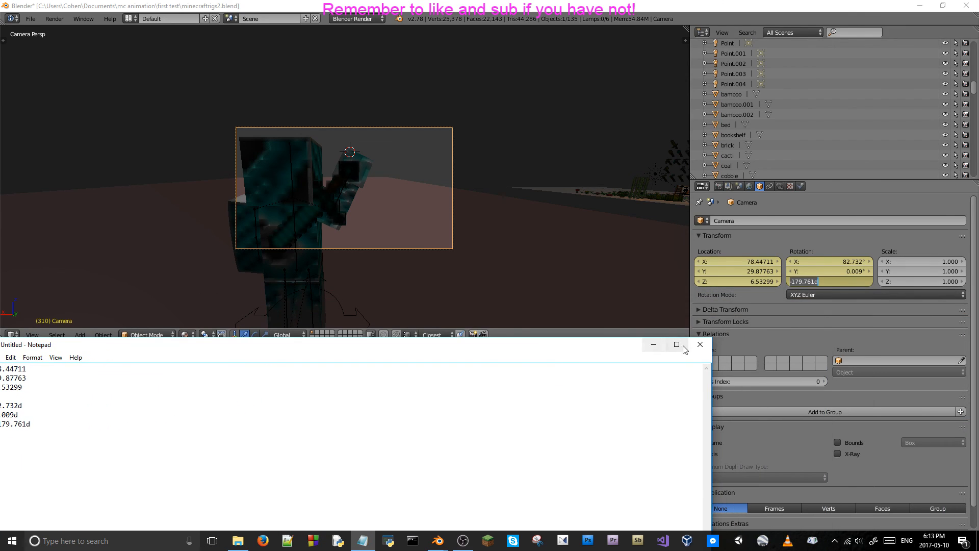
pyautogui.click(654, 345)
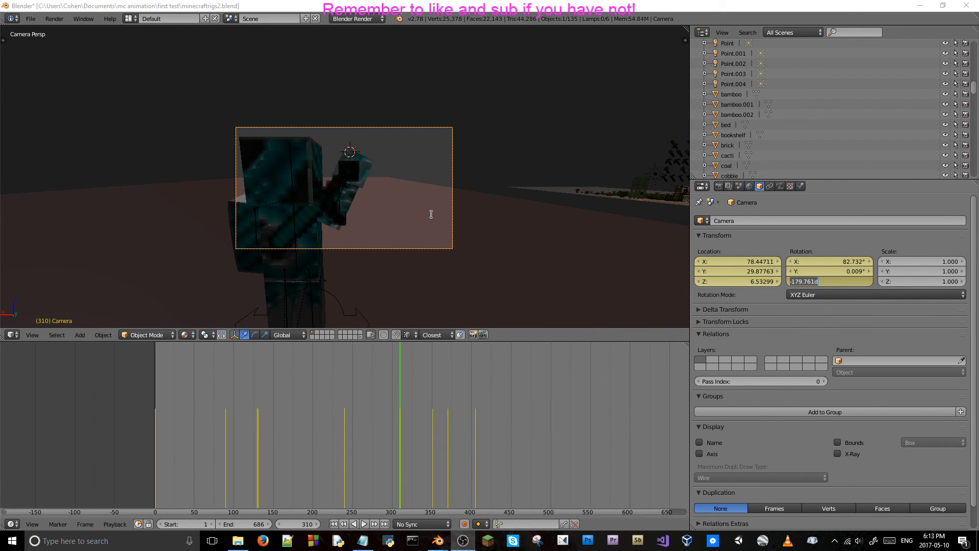
# Advance the timeline from frame 310 to frame 336, following the sword draw from outside the camera view.
pyautogui.click(560, 334)
pyautogui.press('Right')
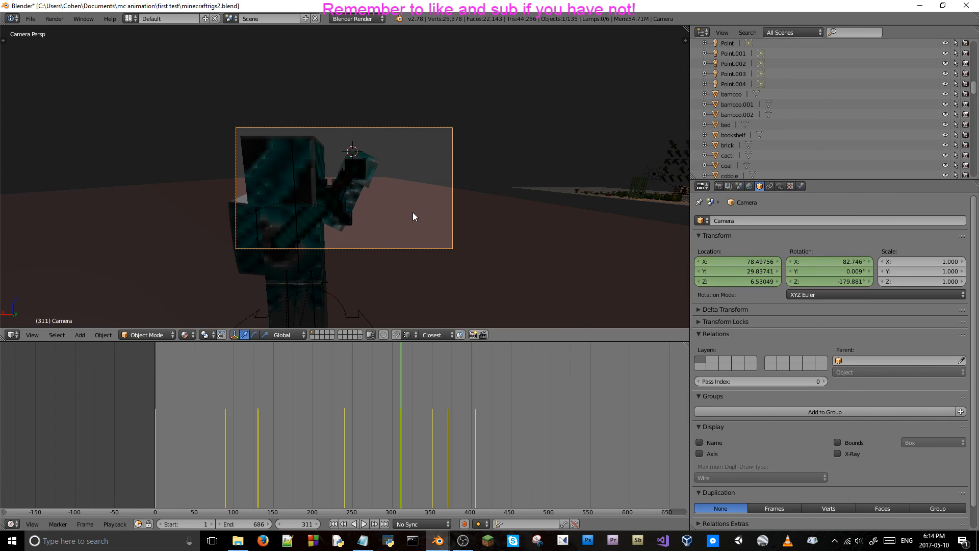
pyautogui.press('Right')
pyautogui.press('Right')
pyautogui.press('Right')
pyautogui.press('Right')
pyautogui.press('Right')
pyautogui.press('Right')
pyautogui.press('Right')
pyautogui.moveTo(413, 213); pyautogui.dragTo(422, 208, button='middle')
pyautogui.scroll(-8, 422, 207)
pyautogui.press('Right')
pyautogui.press('Right')
pyautogui.press('Right')
pyautogui.press('Right')
pyautogui.press('Right')
pyautogui.press('Right')
pyautogui.press('Right')
pyautogui.press('Right')
pyautogui.press('Right')
pyautogui.press('Right')
pyautogui.press('Right')
pyautogui.press('Right')
pyautogui.press('Right')
pyautogui.press('Right')
pyautogui.press('Right')
pyautogui.moveTo(564, 160); pyautogui.dragTo(466, 176, button='middle')
pyautogui.press('Right')
pyautogui.press('Left')
pyautogui.press('Left')
pyautogui.press('Left')
pyautogui.press('Right')
pyautogui.press('Right')
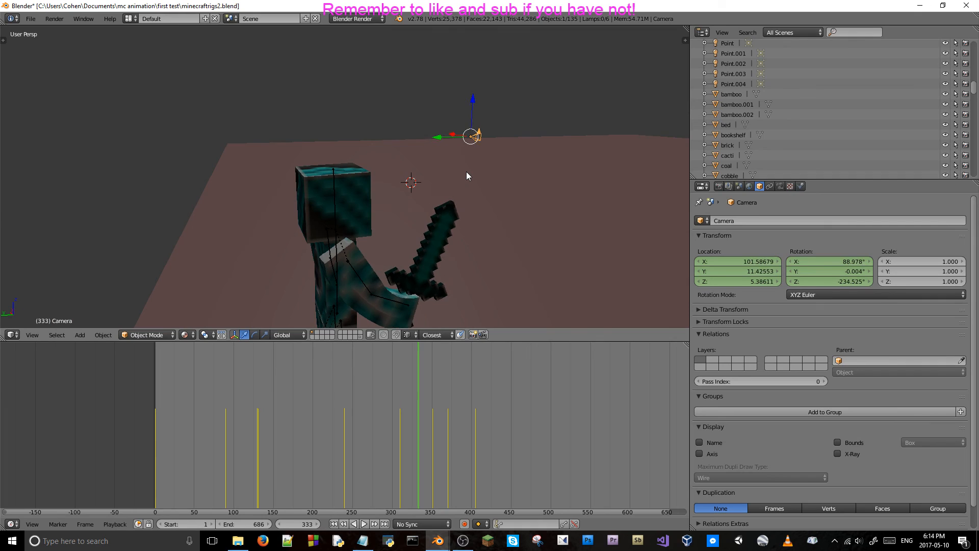
pyautogui.press('Right')
pyautogui.press('Right')
pyautogui.press('Right')
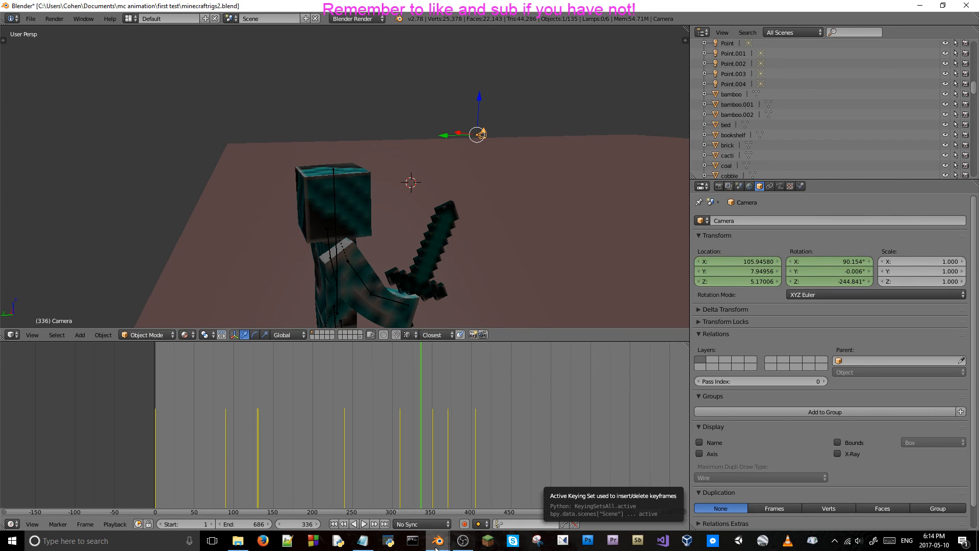
# Set the camera's X location at frame 336 to the noted value 78.44711, without the leading x label.
pyautogui.click(363, 540)
pyautogui.moveTo(305, 341); pyautogui.dragTo(5, 283)
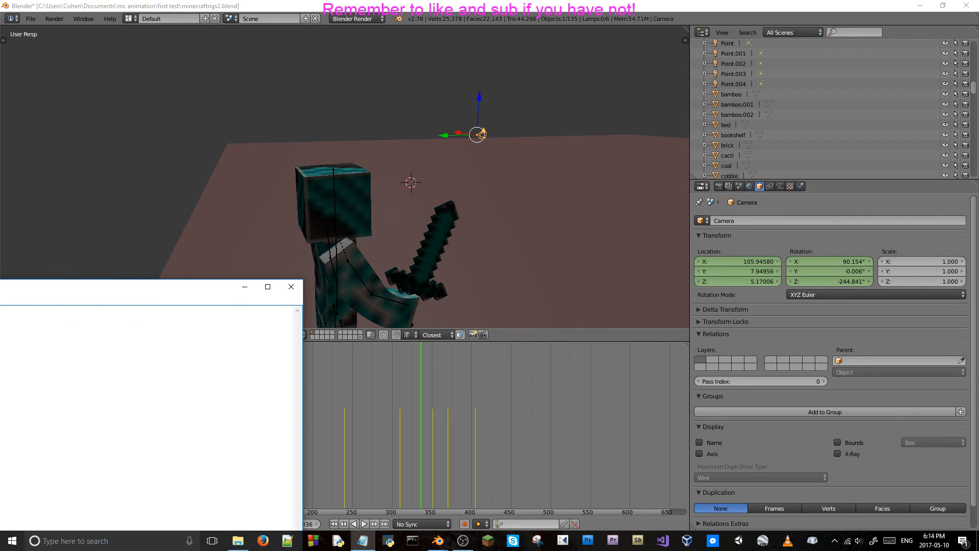
pyautogui.click(756, 262)
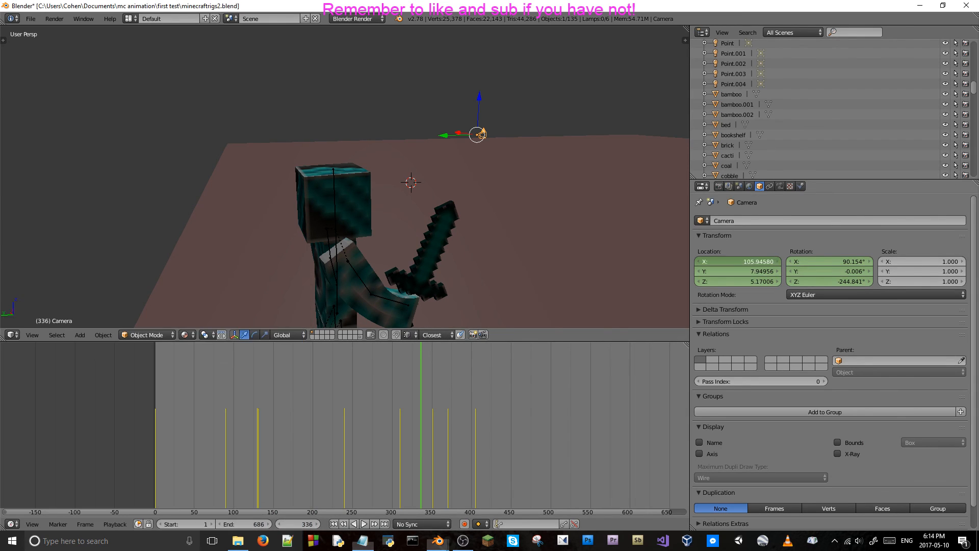
pyautogui.hotkey('ctrl', 'v')
pyautogui.press('Return')
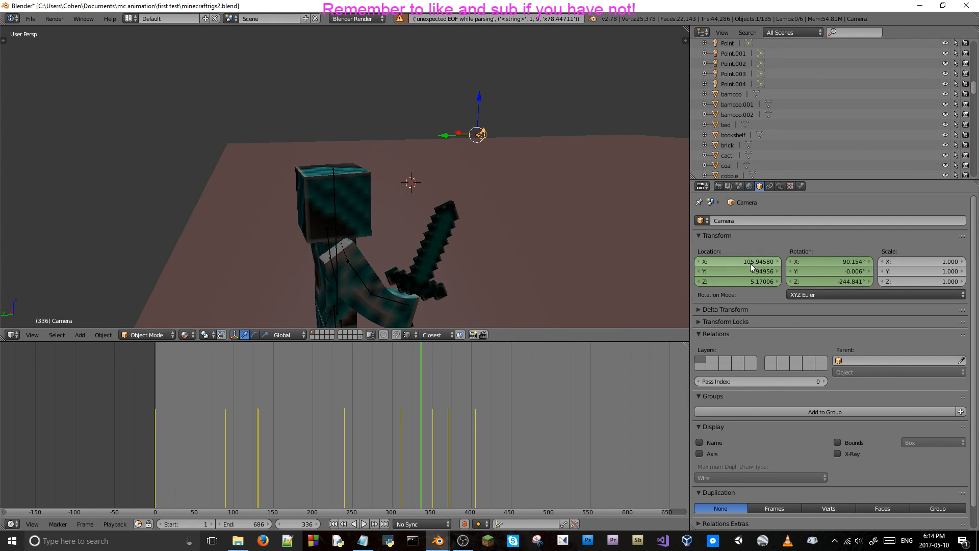
pyautogui.click(749, 263)
pyautogui.hotkey('ctrl', 'v')
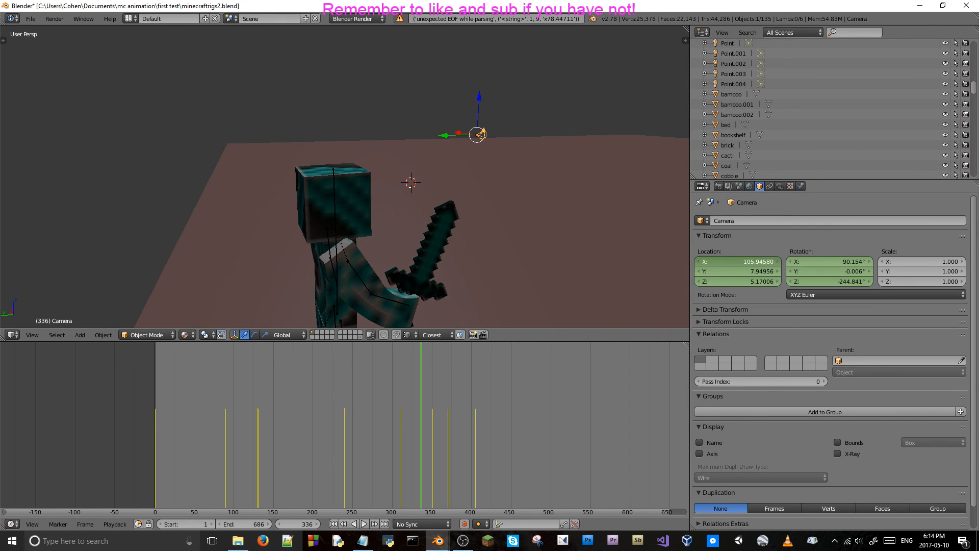
pyautogui.click(762, 243)
pyautogui.click(722, 263)
pyautogui.hotkey('ctrl', 'v')
pyautogui.press('BackSpace')
pyautogui.press('Return')
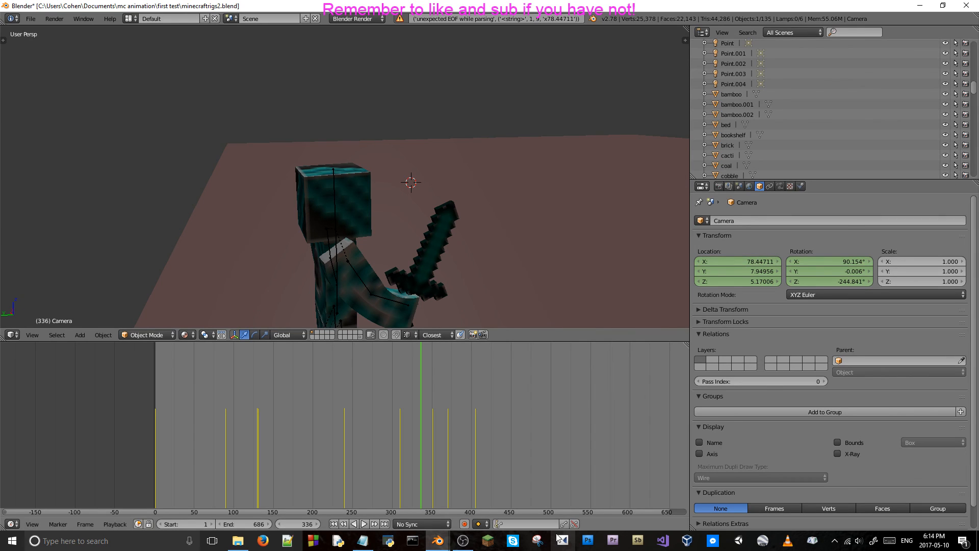
# Set the camera's Y location to 29.87763 and its Z location to 6.53299 from the Notepad values.
pyautogui.click(362, 541)
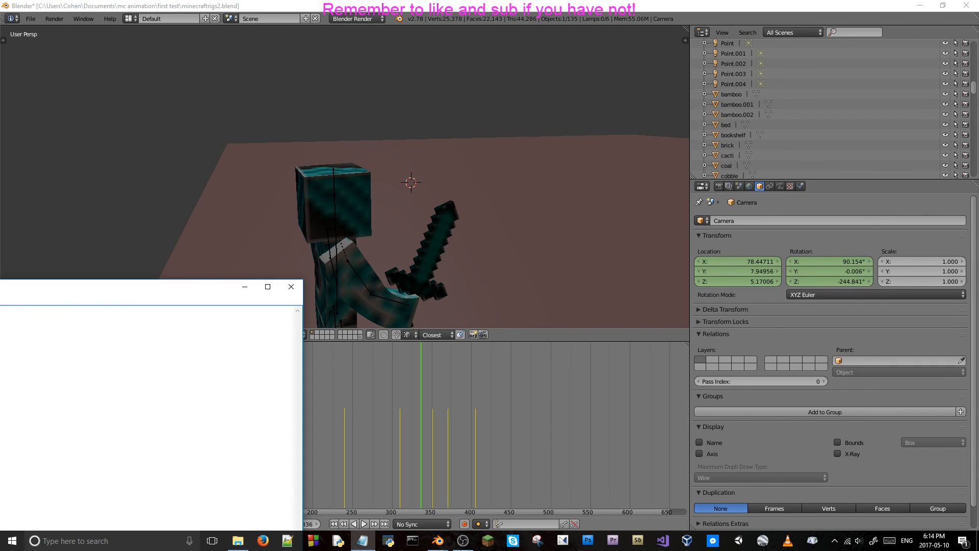
pyautogui.doubleClick(738, 271)
pyautogui.hotkey('ctrl', 'v')
pyautogui.press('Return')
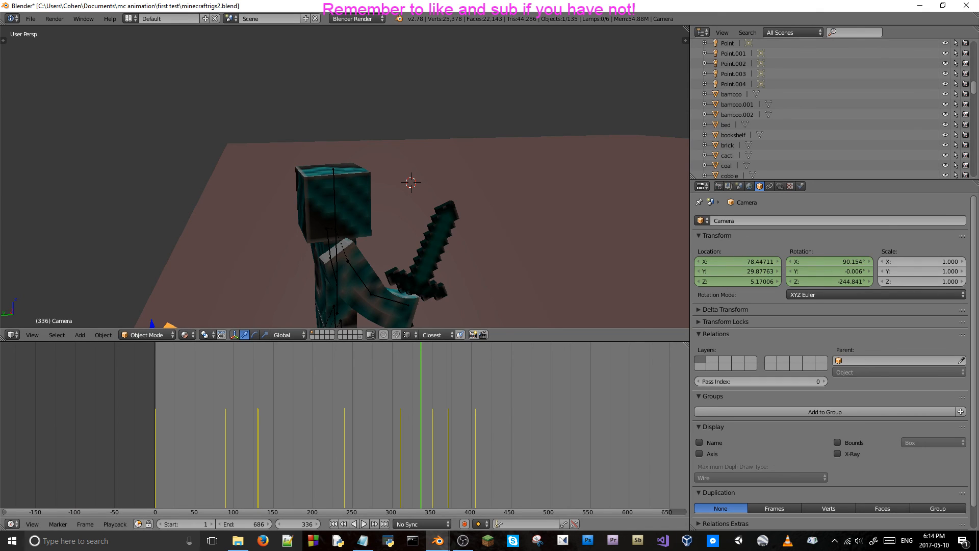
pyautogui.hotkey('alt', 'Tab')
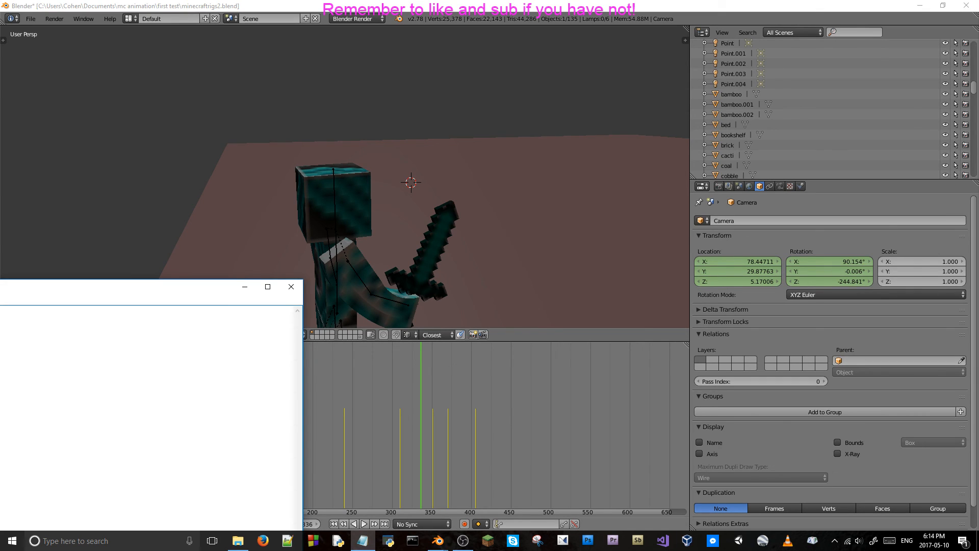
pyautogui.doubleClick(743, 281)
pyautogui.hotkey('ctrl', 'v')
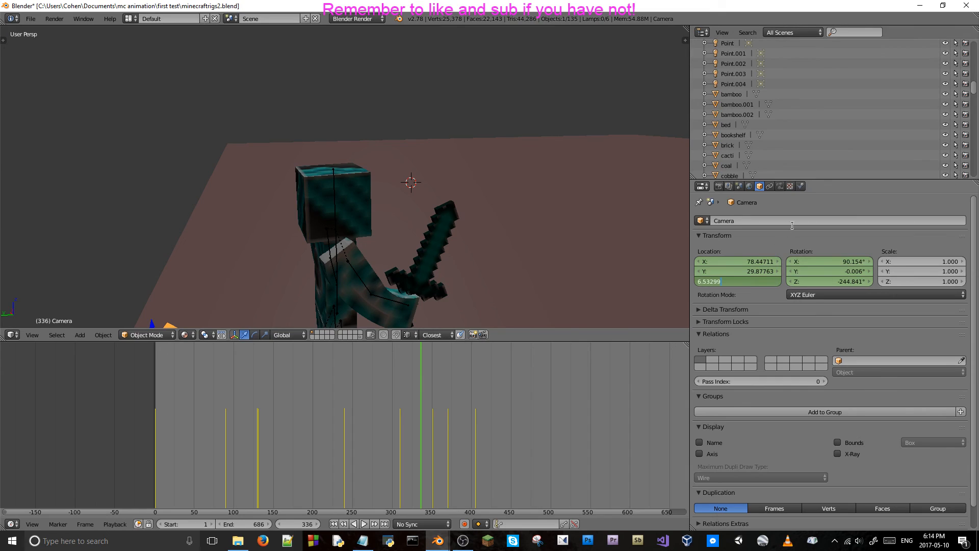
pyautogui.click(789, 237)
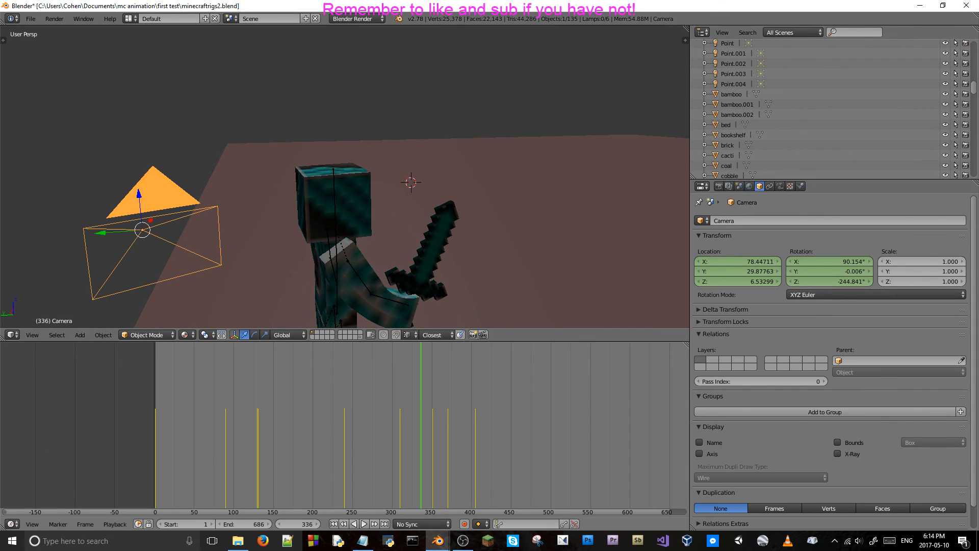
# Set the camera's X rotation to 82.732° and its Y rotation to 0.009° from the Notepad values.
pyautogui.hotkey('alt', 'Tab')
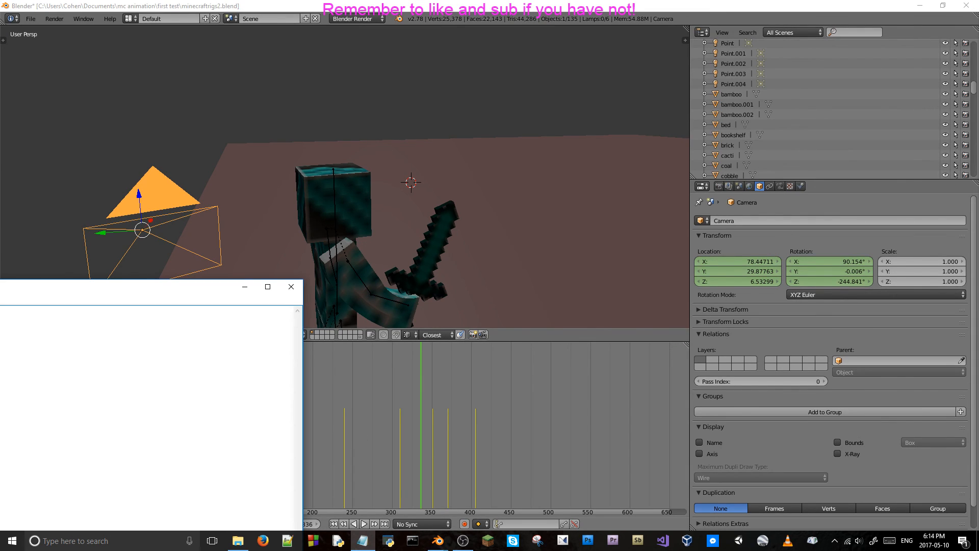
pyautogui.doubleClick(839, 261)
pyautogui.hotkey('ctrl', 'v')
pyautogui.press('Return')
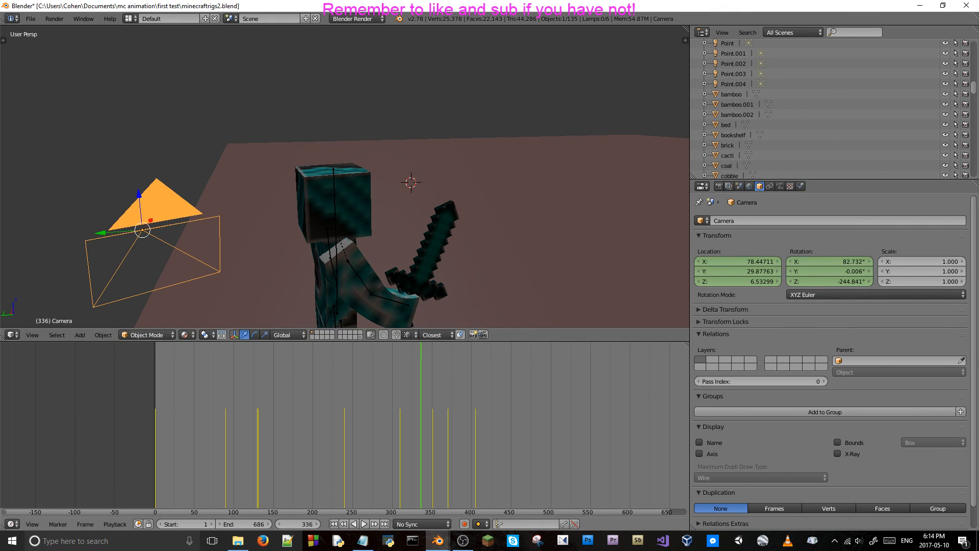
pyautogui.hotkey('alt', 'Tab')
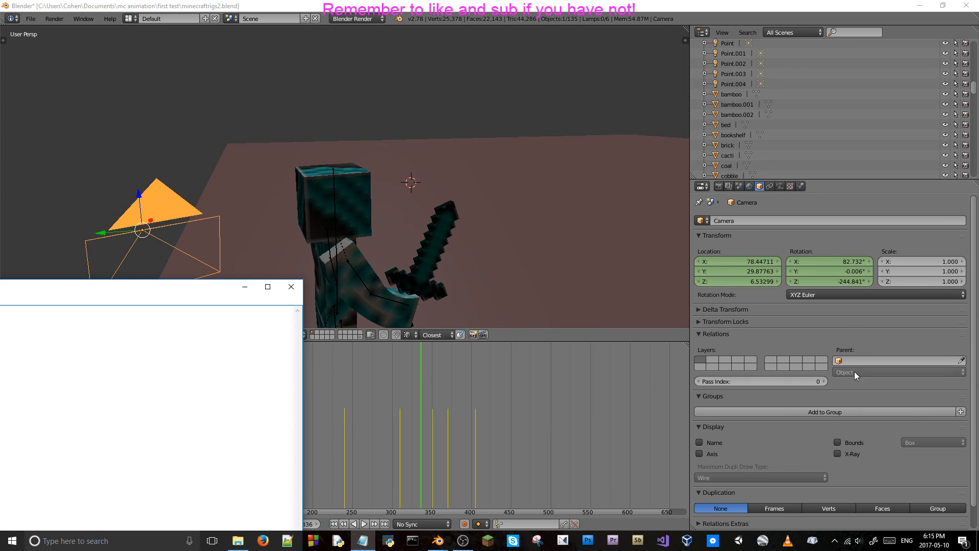
pyautogui.doubleClick(843, 271)
pyautogui.hotkey('ctrl', 'v')
pyautogui.press('Return')
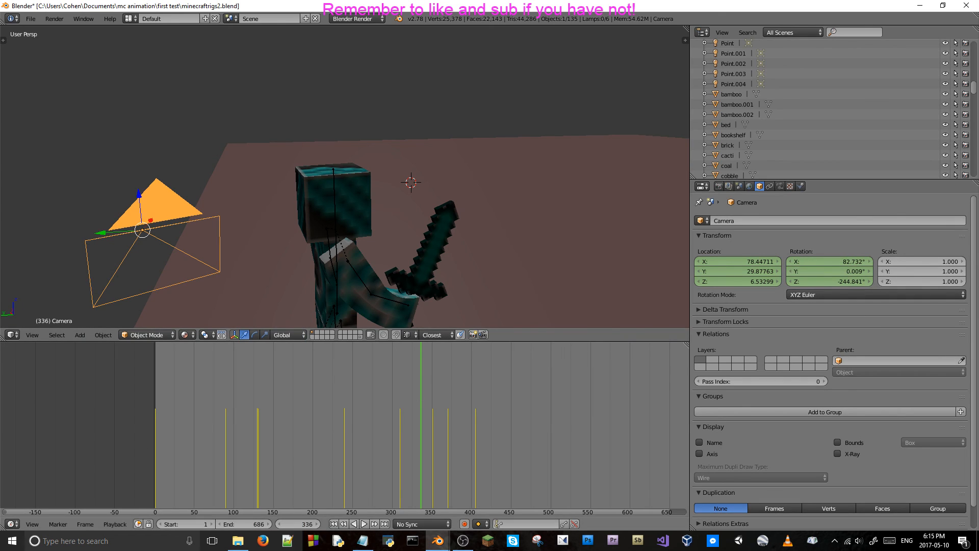
# Set the camera's Z rotation to -179.761° from Notepad and, in camera view, keyframe its location and rotation at frame 336.
pyautogui.hotkey('alt', 'Tab')
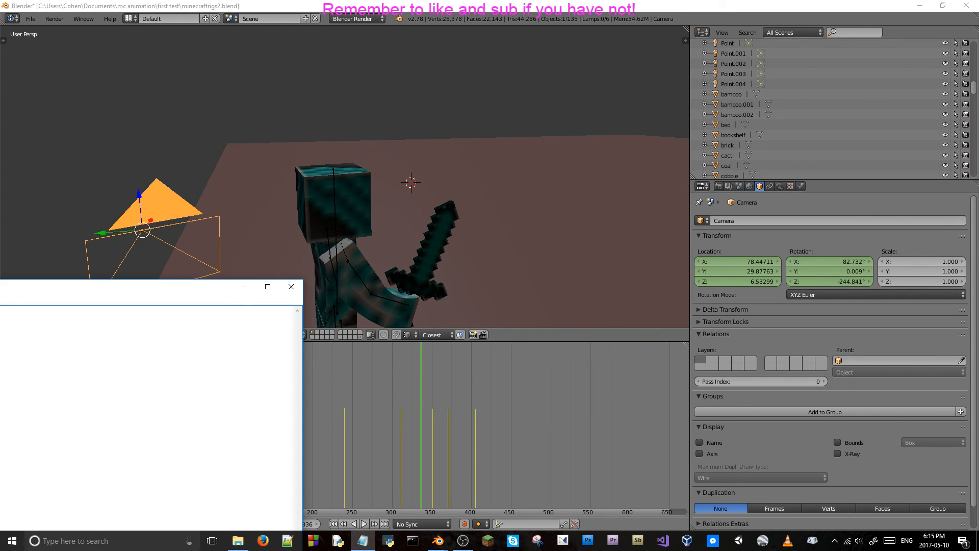
pyautogui.doubleClick(819, 280)
pyautogui.write('-179.761d')
pyautogui.press('Return')
pyautogui.press('KP_0')
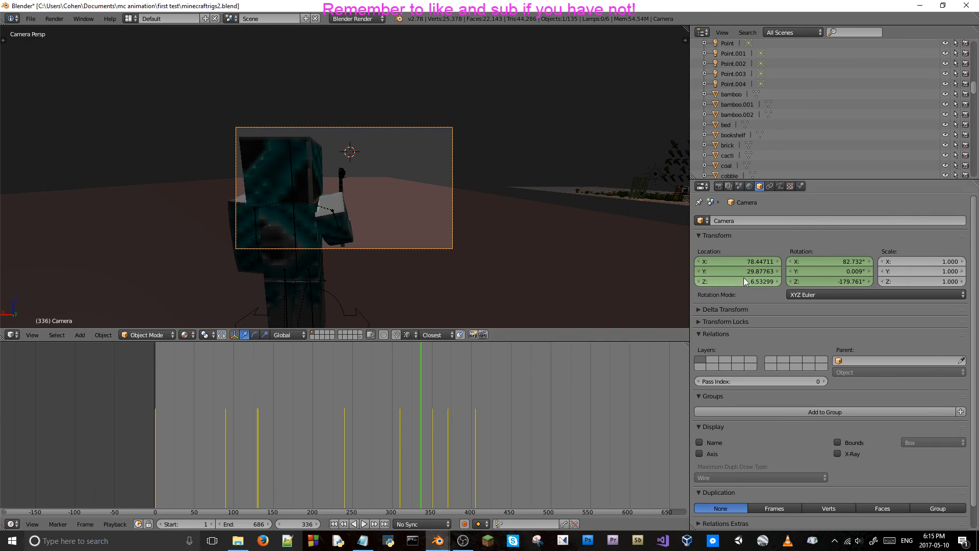
pyautogui.press('i')
pyautogui.press('i')
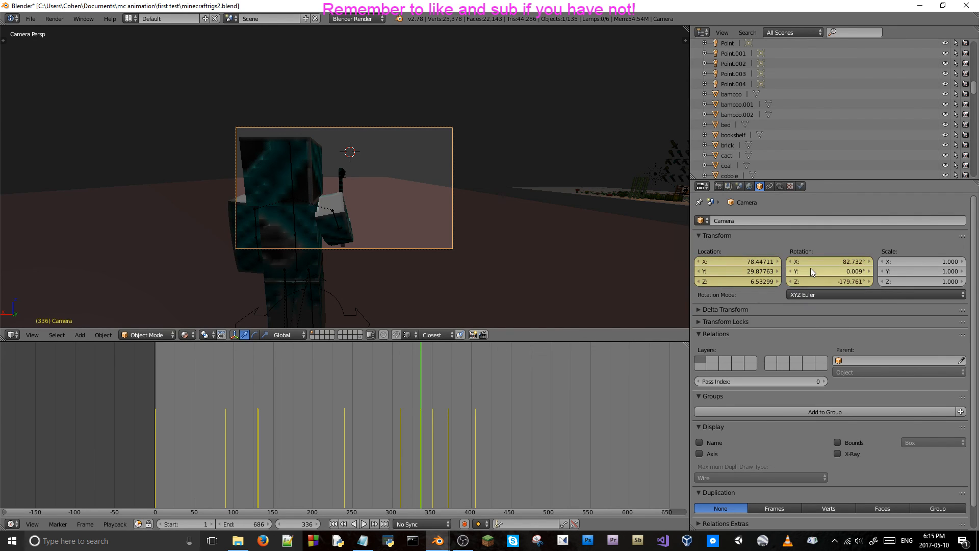
# Step back and forth between frames 315 and 336 in camera view to check the held shot, ending on frame 320.
pyautogui.press('Right')
pyautogui.press('Left')
pyautogui.press('Right')
pyautogui.press('Left')
pyautogui.press('Left')
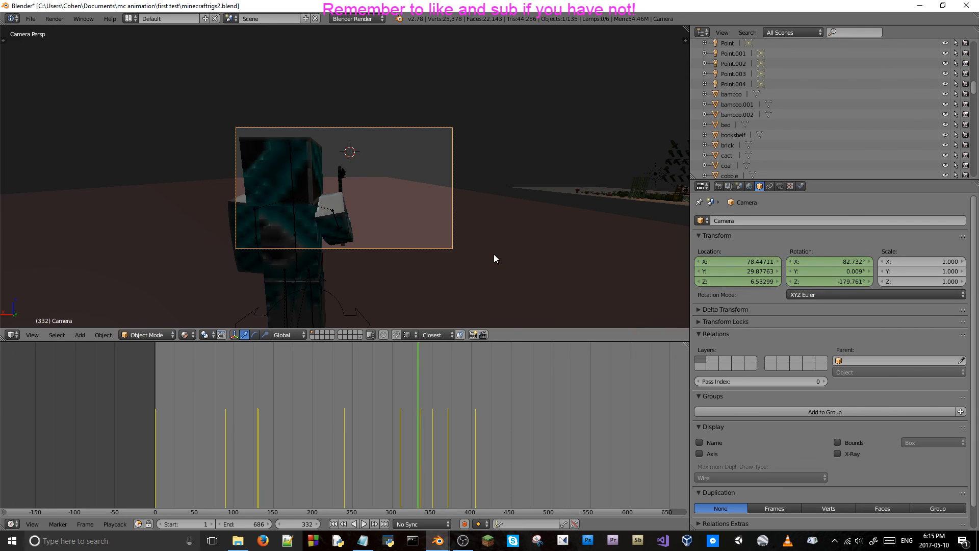
pyautogui.press('Right')
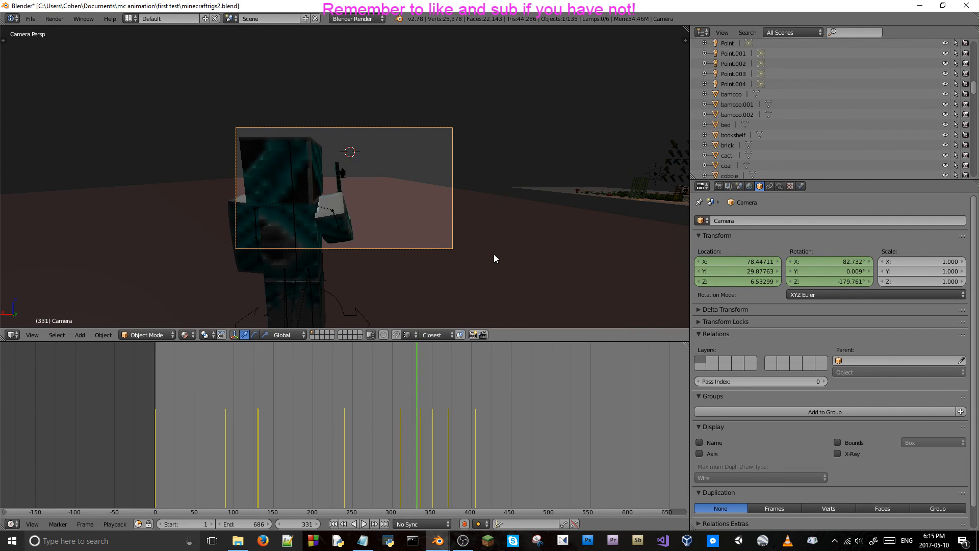
pyautogui.press('Left')
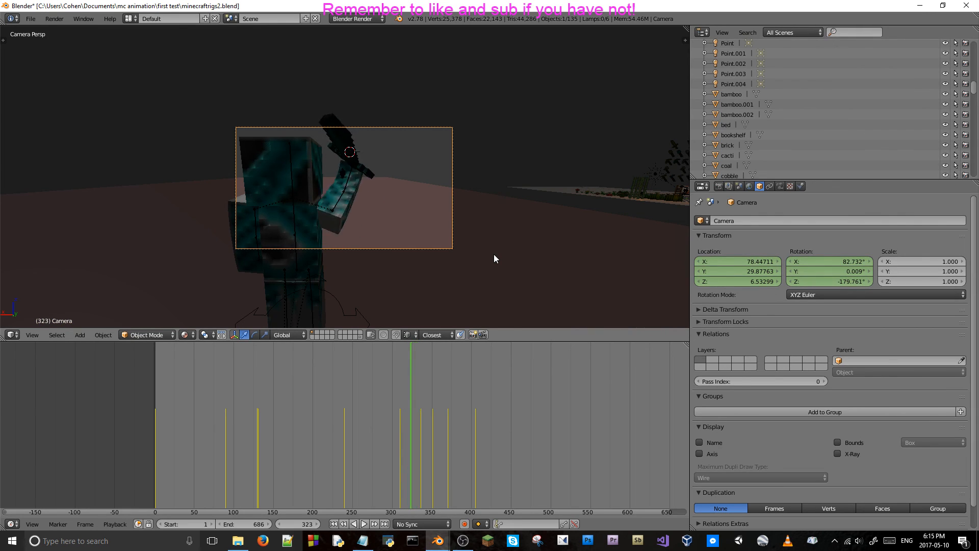
pyautogui.press('Left')
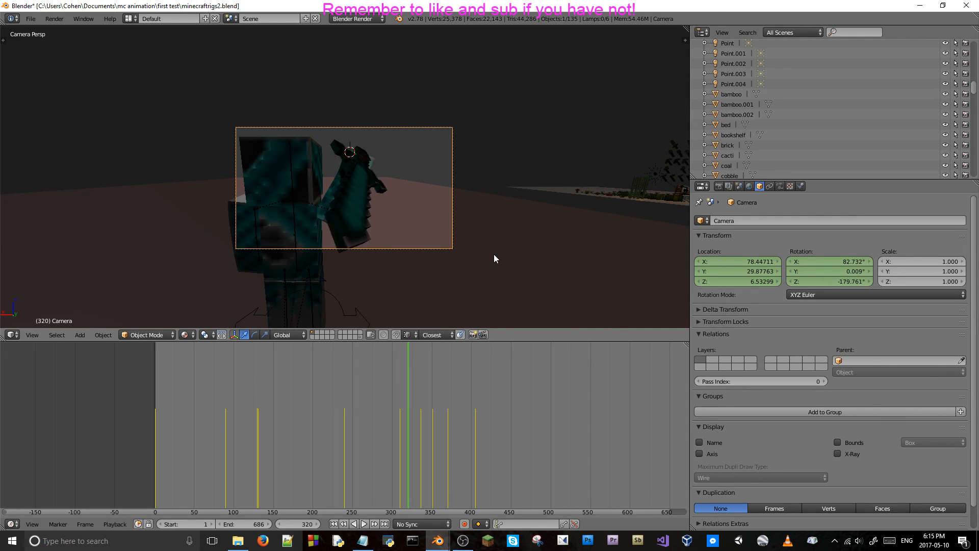
pyautogui.press('Right')
pyautogui.press('Right')
pyautogui.press('Right')
pyautogui.press('Right')
pyautogui.press('Right')
pyautogui.press('Right')
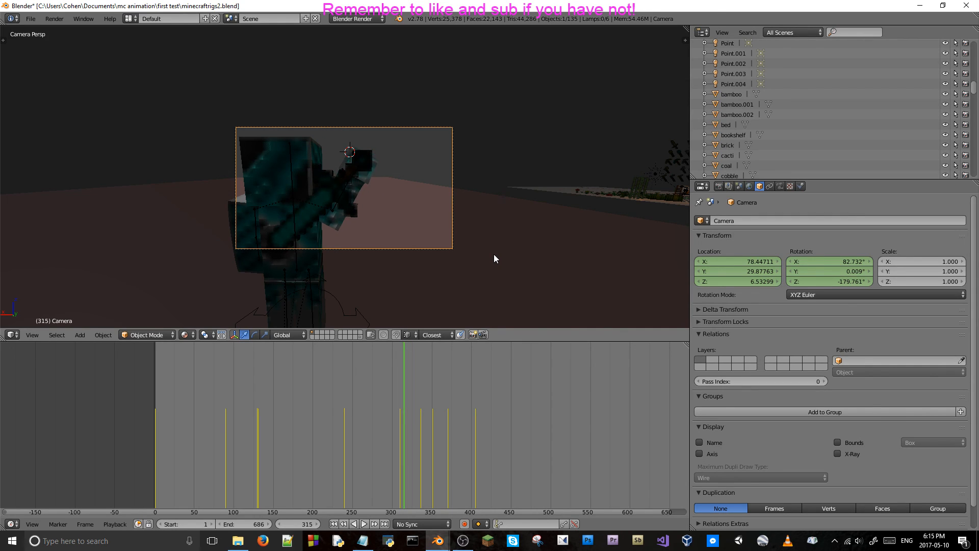
pyautogui.press('Right')
pyautogui.press('Right')
pyautogui.press('Right')
pyautogui.press('Right')
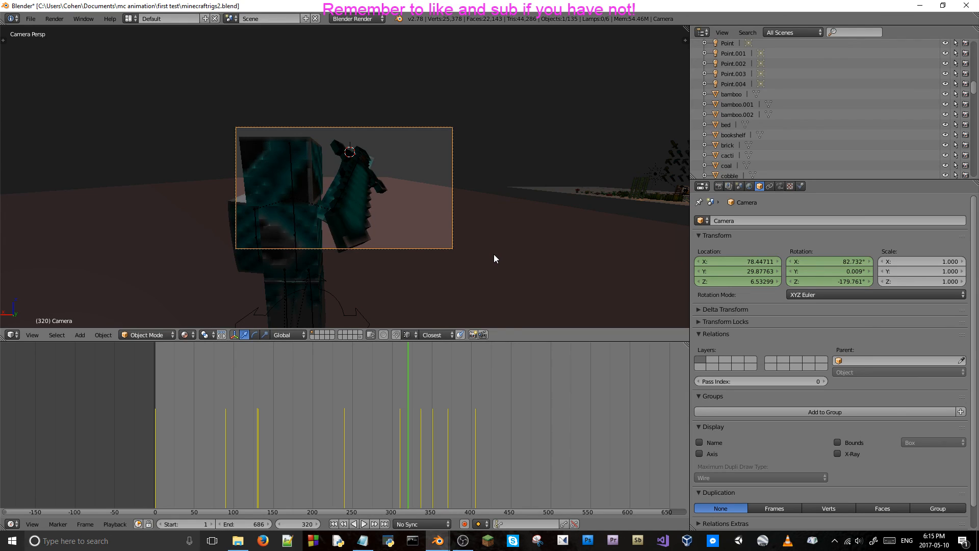
# At frame 322, rotate the diamond sword about global Z to a Z rotation of -52.443° and replace its location and rotation keyframes.
pyautogui.press('Right')
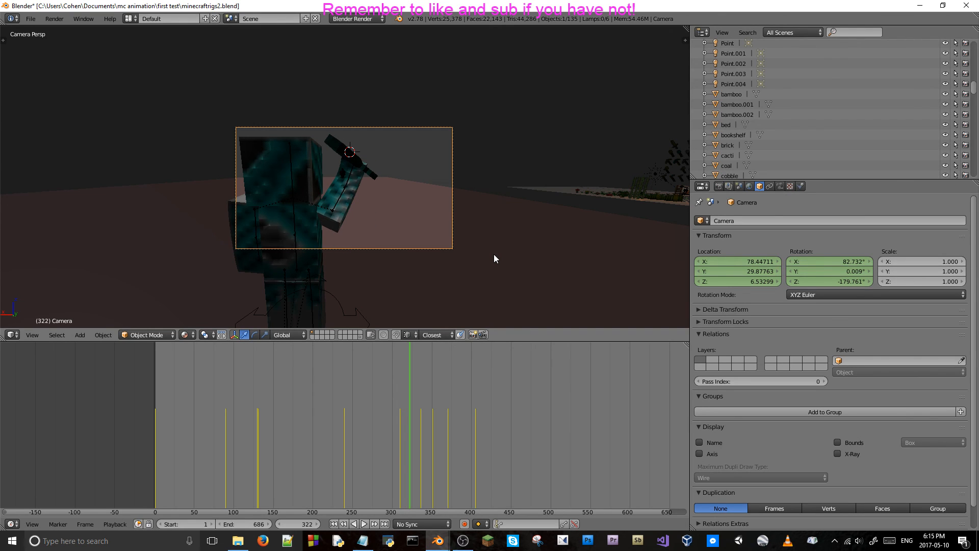
pyautogui.rightClick(351, 159)
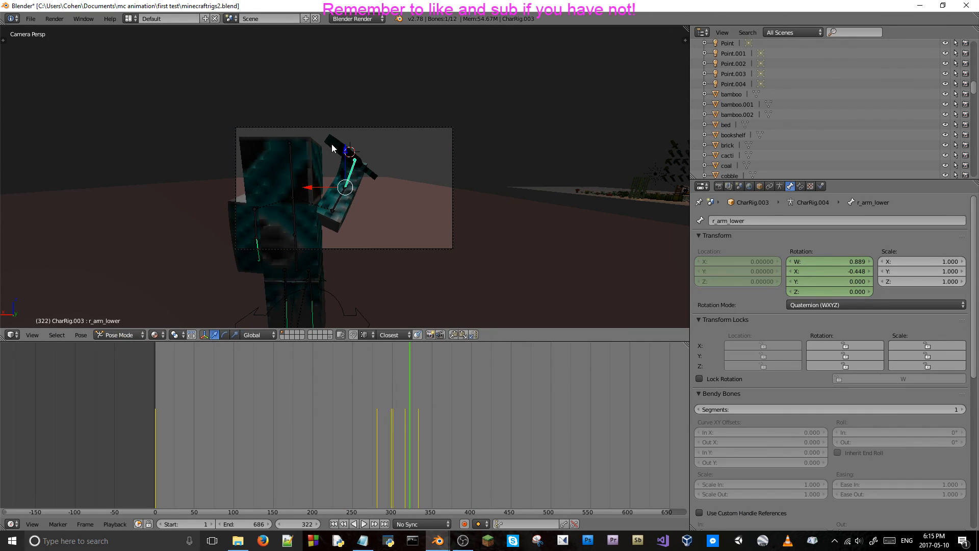
pyautogui.rightClick(332, 149)
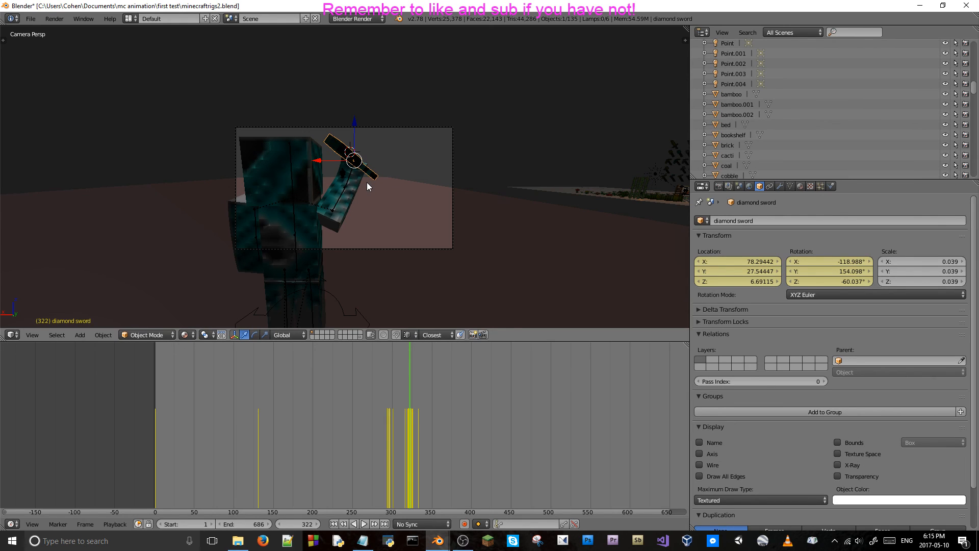
pyautogui.press('r')
pyautogui.press('z')
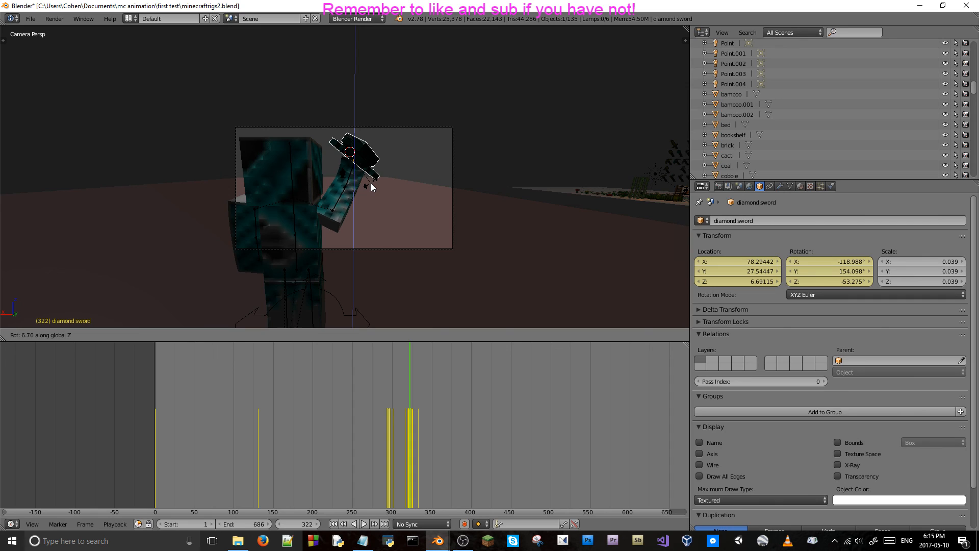
pyautogui.click(371, 182)
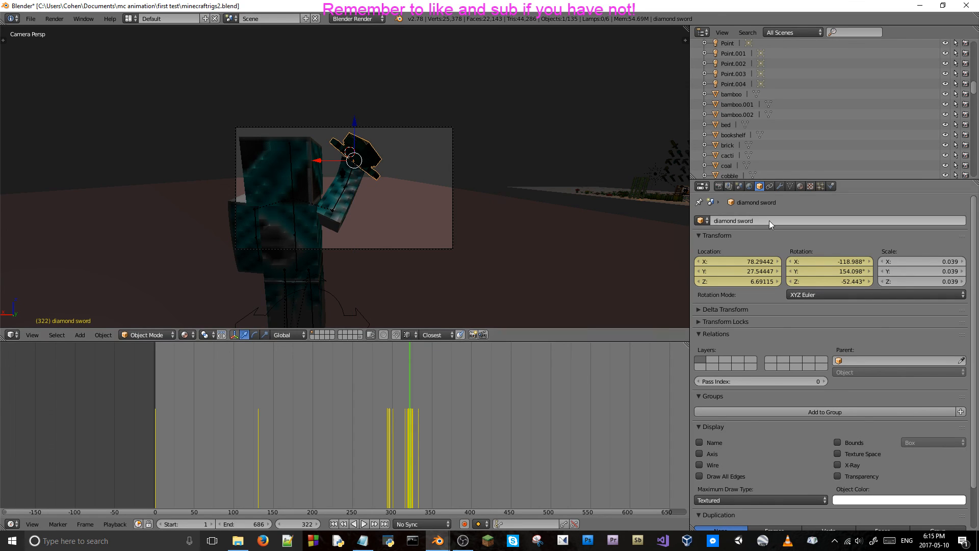
pyautogui.rightClick(748, 264)
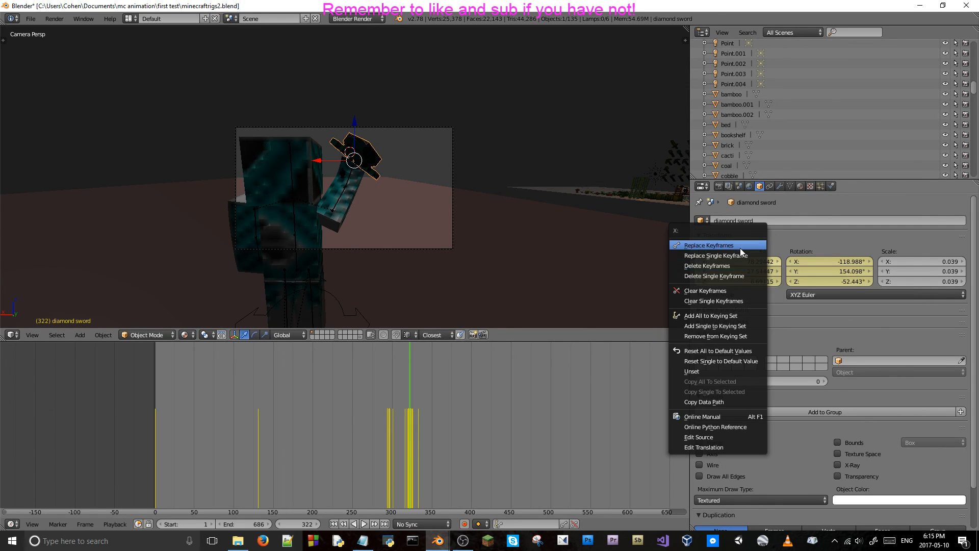
pyautogui.click(742, 246)
pyautogui.rightClick(810, 261)
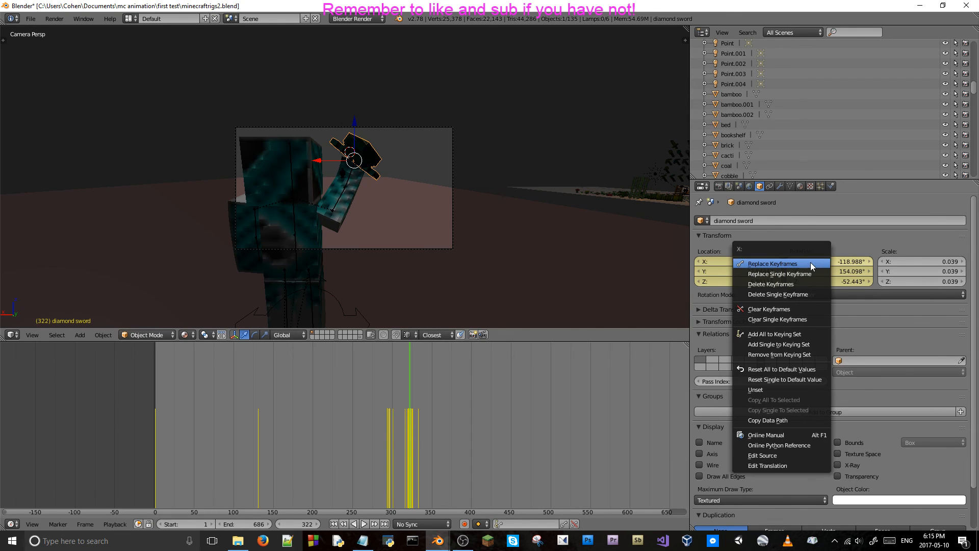
# At frame 323, rotate the diamond sword about global Z to a Z rotation of -55.779° and replace its location and rotation keyframes.
pyautogui.press('Right')
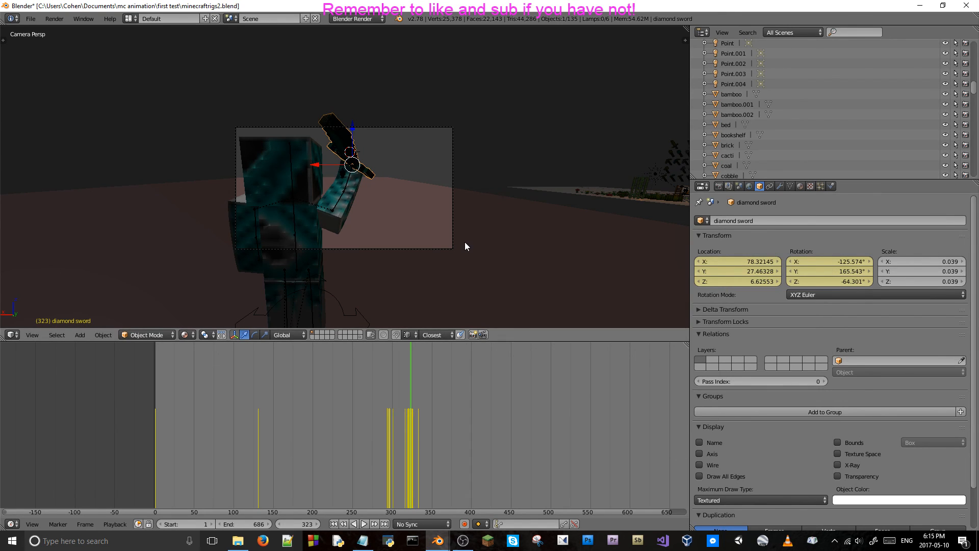
pyautogui.press('r')
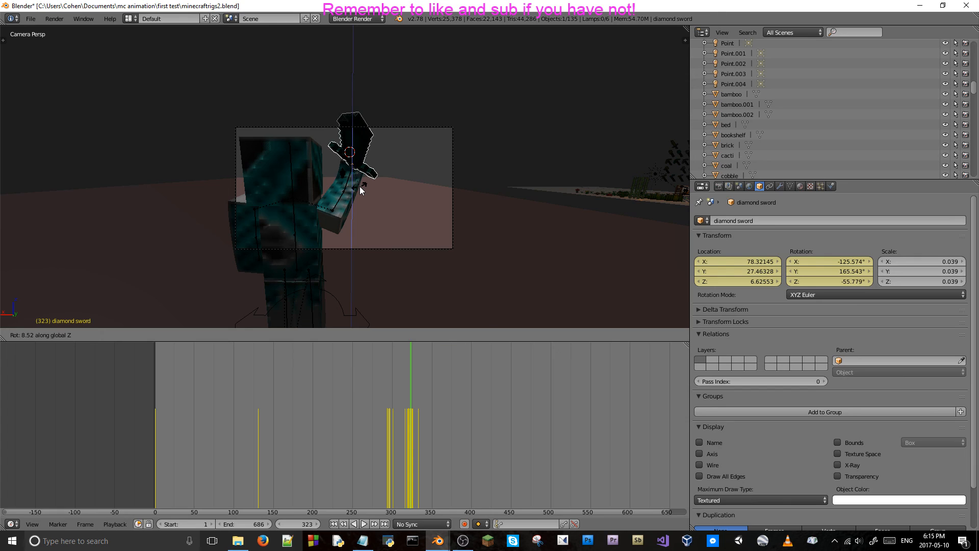
pyautogui.click(359, 186)
pyautogui.rightClick(759, 265)
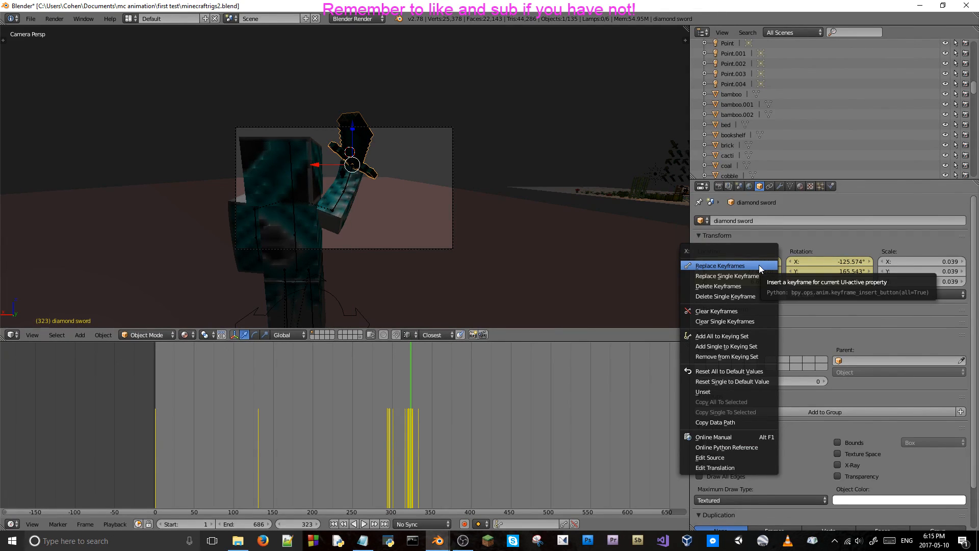
pyautogui.click(759, 265)
pyautogui.rightClick(842, 272)
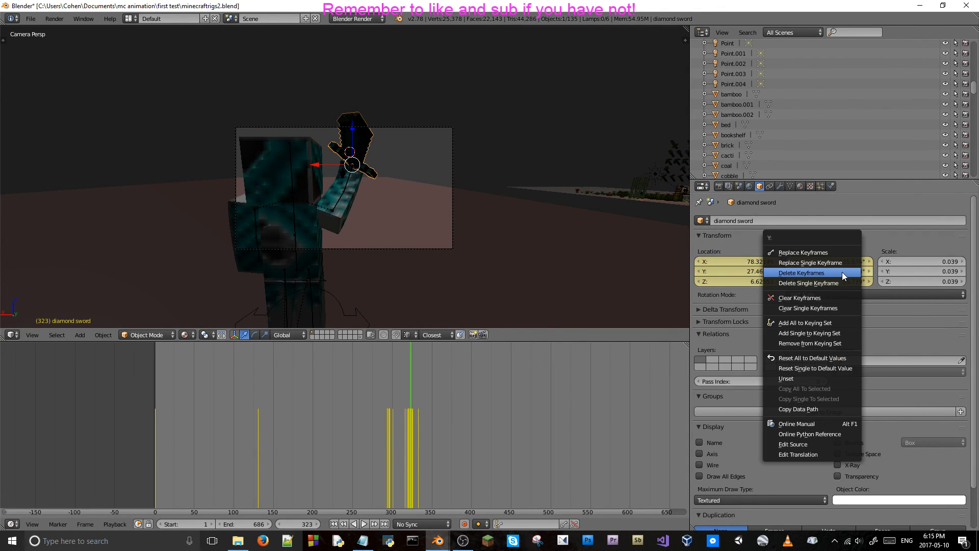
pyautogui.click(824, 252)
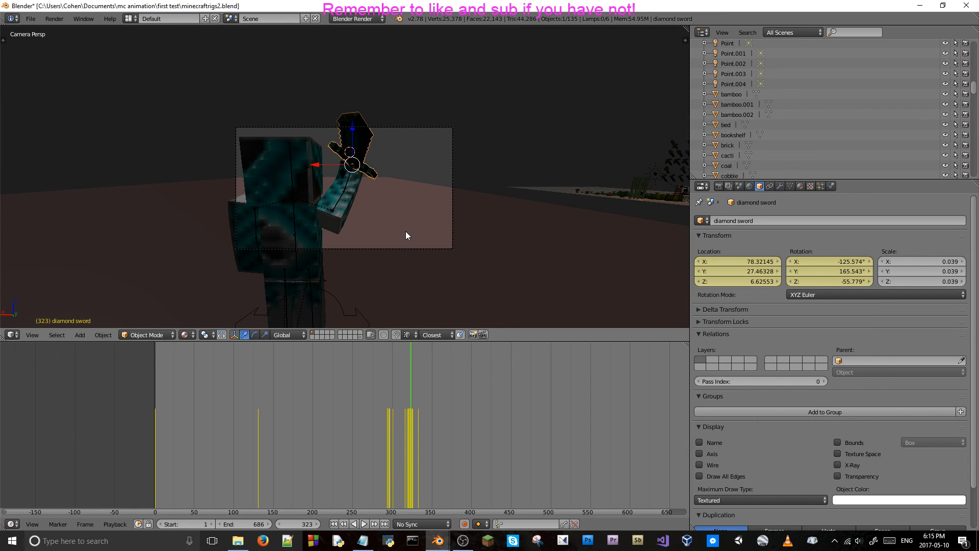
# At frame 324, rotate the diamond sword about global Z to a Z rotation of -58.746° and replace its keyframes.
pyautogui.press('Right')
pyautogui.press('r')
pyautogui.press('z')
pyautogui.click(436, 243)
pyautogui.rightClick(764, 270)
pyautogui.rightClick(850, 274)
pyautogui.click(850, 274)
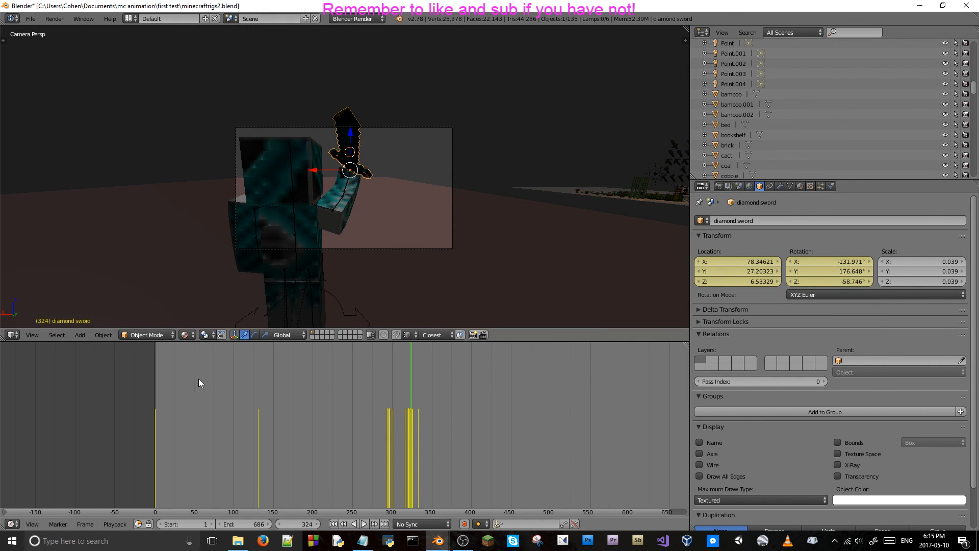
# Replace the diamond sword's location and rotation keyframes at frame 324 once more.
pyautogui.hotkey('alt', 'Tab')
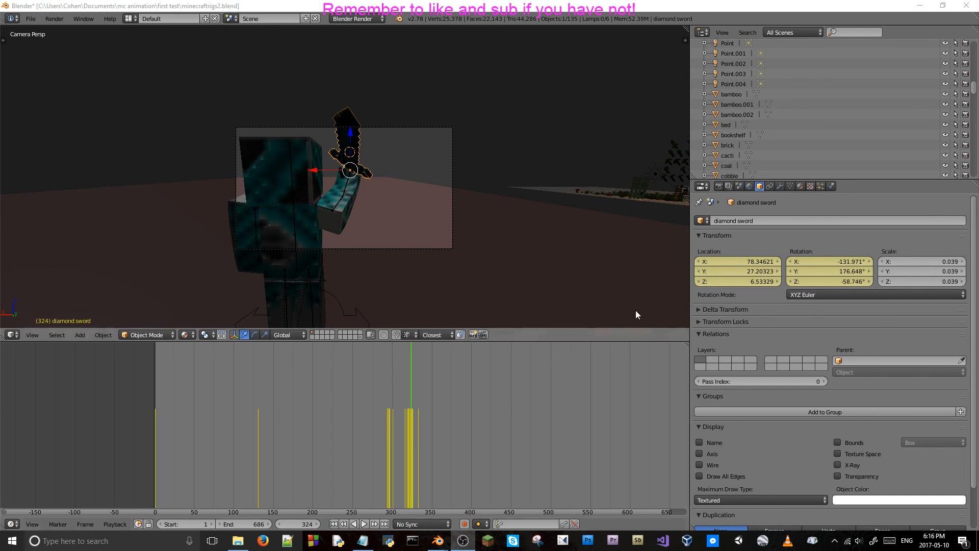
pyautogui.click(766, 237)
pyautogui.click(756, 247)
pyautogui.click(754, 246)
pyautogui.click(742, 233)
pyautogui.rightClick(773, 266)
pyautogui.click(774, 265)
pyautogui.rightClick(833, 273)
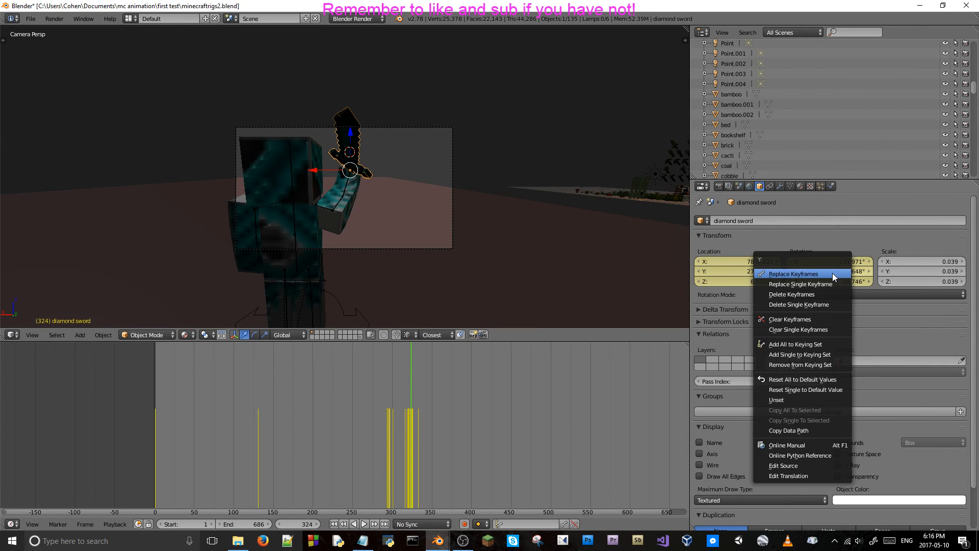
pyautogui.click(830, 271)
# At frame 325, rotate the diamond sword to X -153.144°, Y 182.421°, Z -71.352° and replace its location and rotation keyframes.
pyautogui.press('Right')
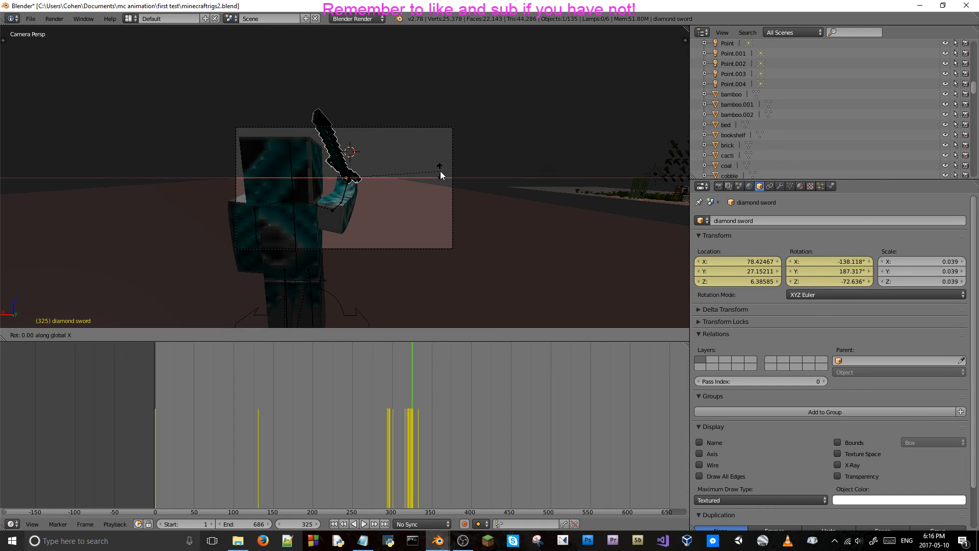
pyautogui.press('z')
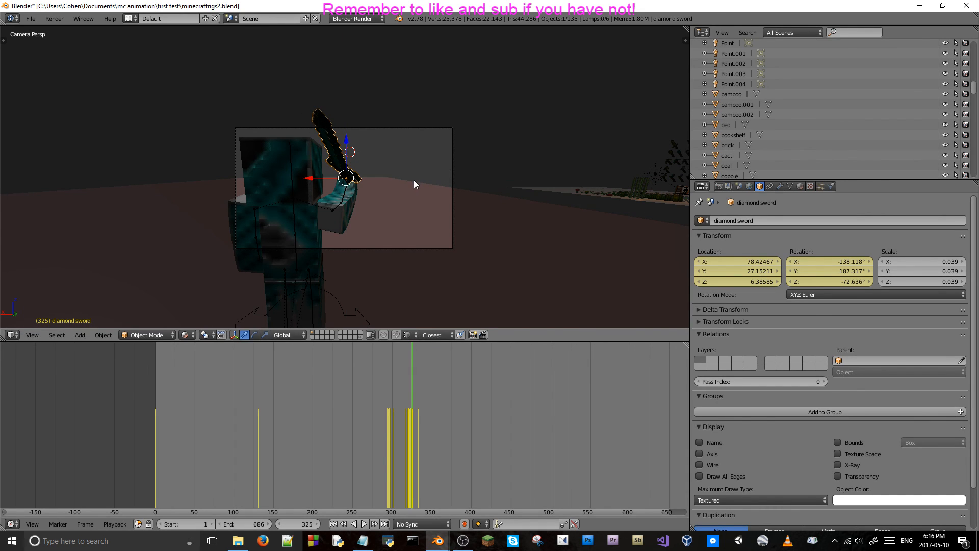
pyautogui.press('y')
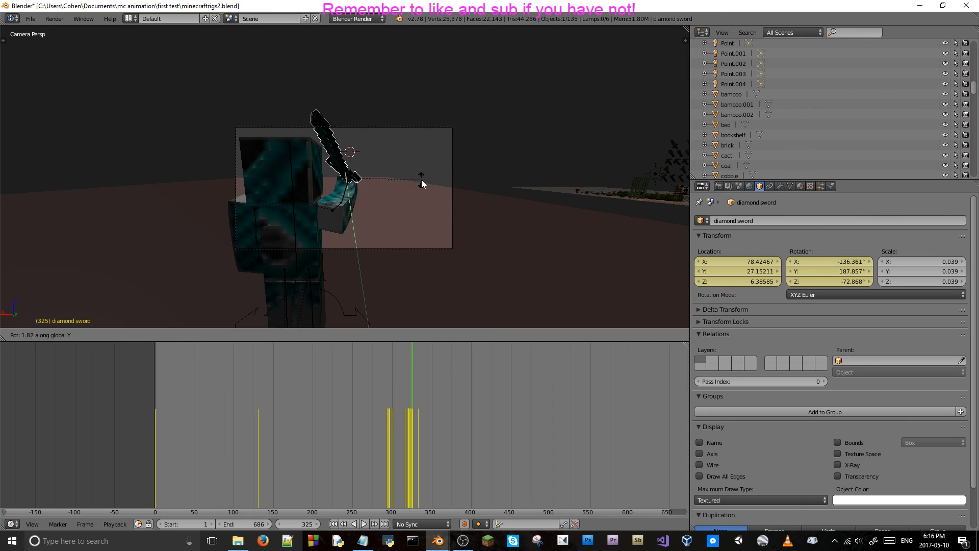
pyautogui.click(368, 185)
pyautogui.rightClick(739, 267)
pyautogui.click(753, 265)
pyautogui.rightClick(753, 265)
pyautogui.click(830, 264)
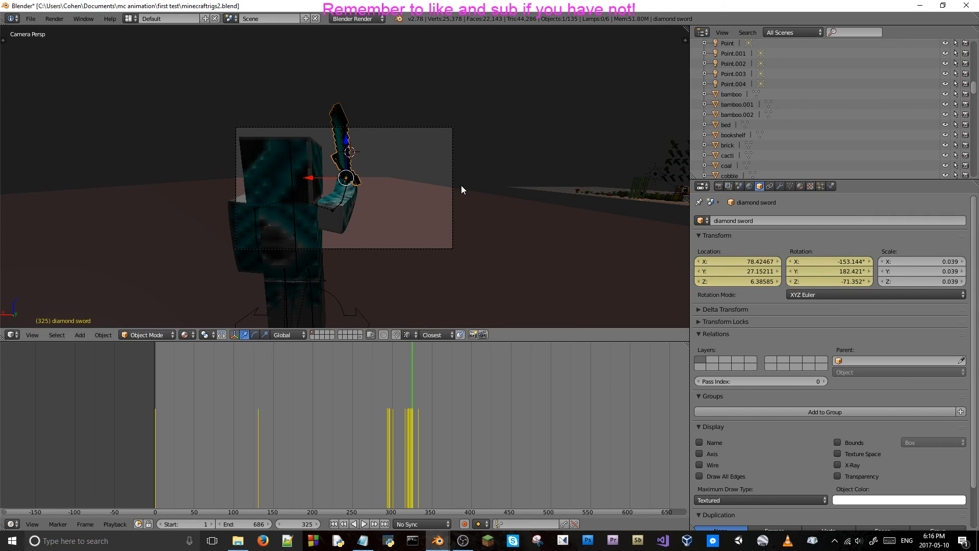
# At frame 326, rotate the diamond sword about -18° around global Y and replace its location and rotation keyframes.
pyautogui.press('Right')
pyautogui.press('r')
pyautogui.press('x')
pyautogui.press('x')
pyautogui.press('y')
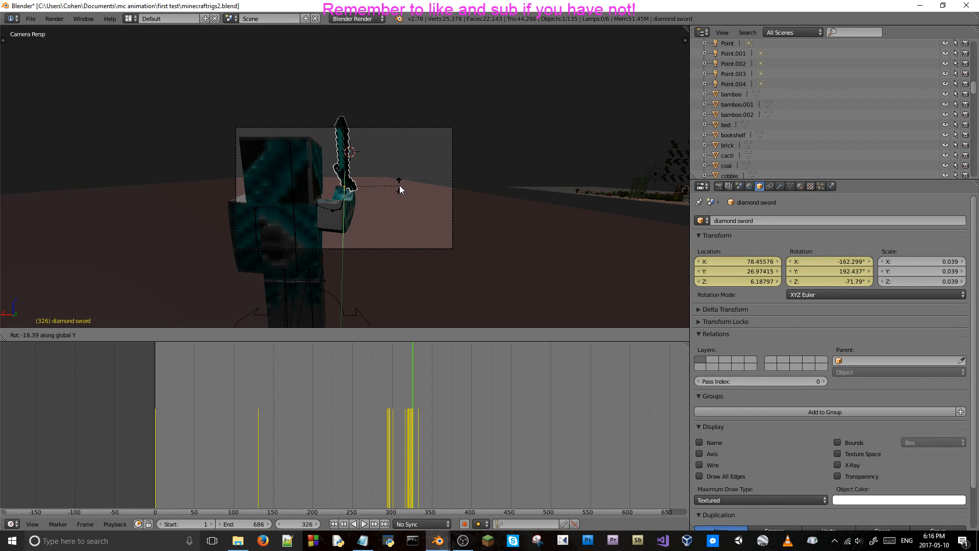
pyautogui.click(399, 185)
pyautogui.rightClick(746, 259)
pyautogui.rightClick(809, 264)
pyautogui.click(809, 264)
# Step through the sword draw up to frame 333 and back before frame 318, and play the animation in camera view.
pyautogui.press('Right')
pyautogui.press('Right')
pyautogui.press('Right')
pyautogui.press('Right')
pyautogui.press('Right')
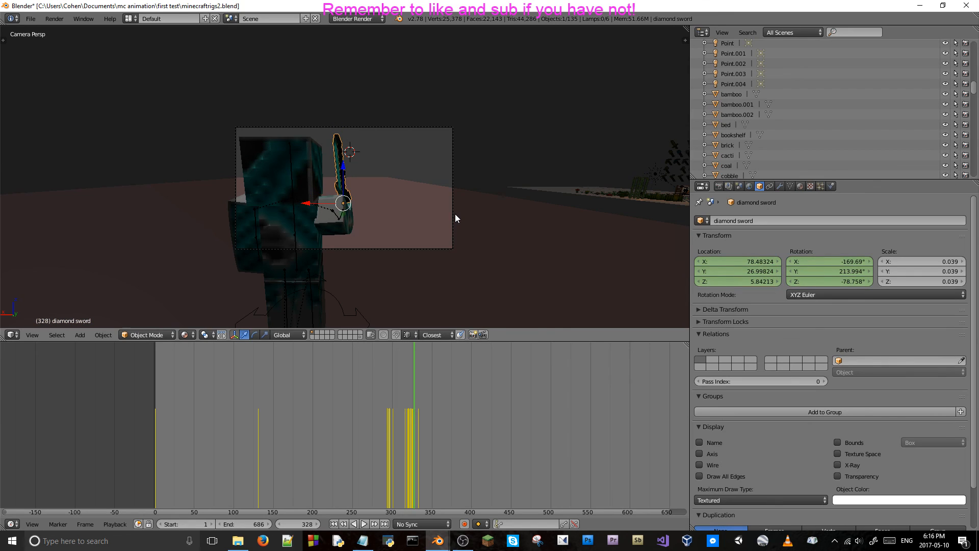
pyautogui.press('Right')
pyautogui.press('Right')
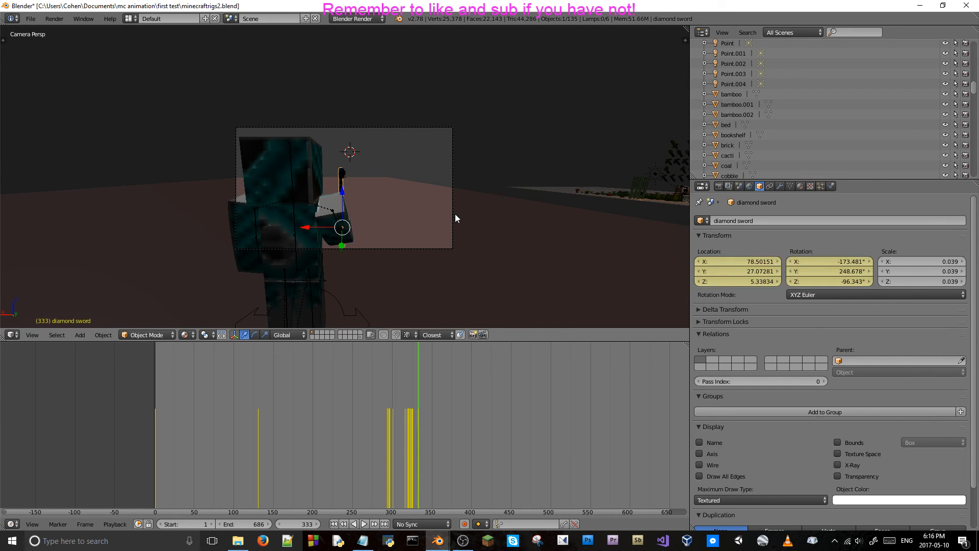
pyautogui.press('Left')
pyautogui.press('Left')
pyautogui.press('Left')
pyautogui.press('Left')
pyautogui.press('Left')
pyautogui.press('Left')
pyautogui.press('Left')
pyautogui.press('Left')
pyautogui.press('Left')
pyautogui.press('Left')
pyautogui.press('Left')
pyautogui.press('Left')
pyautogui.press('Left')
pyautogui.press('Left')
pyautogui.press('Left')
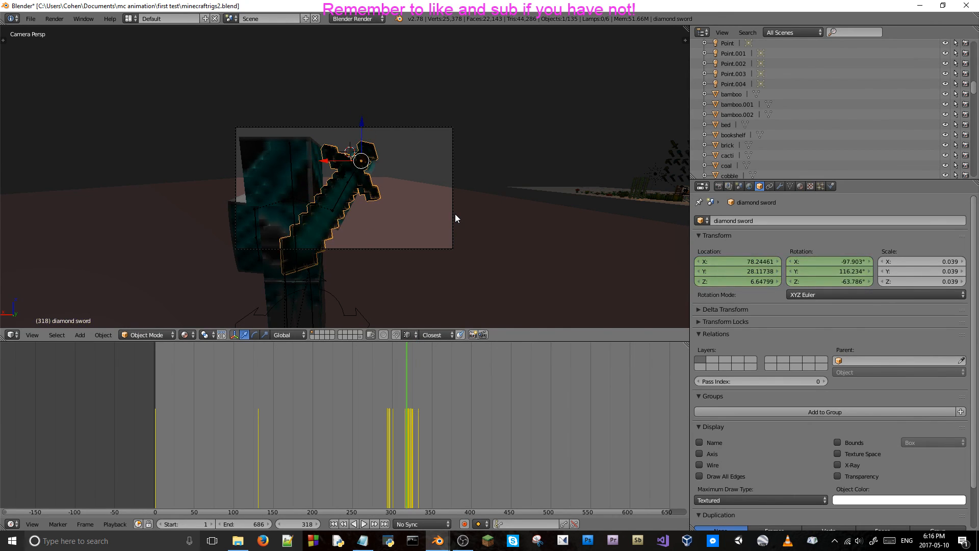
pyautogui.press('Left')
pyautogui.press('Left')
pyautogui.press('Left')
pyautogui.press('Left')
pyautogui.press('Left')
pyautogui.press('Left')
pyautogui.hotkey('alt', 'a')
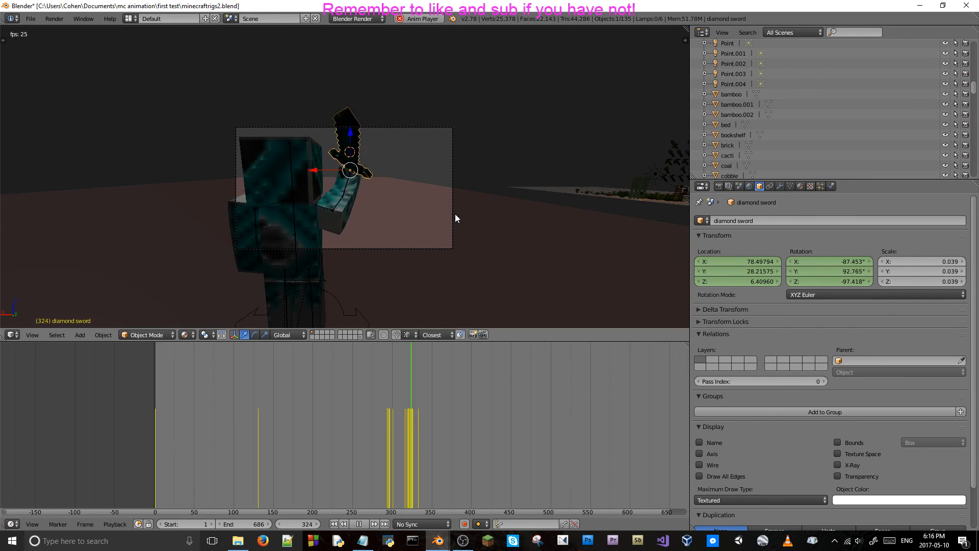
pyautogui.hotkey('alt', 'a')
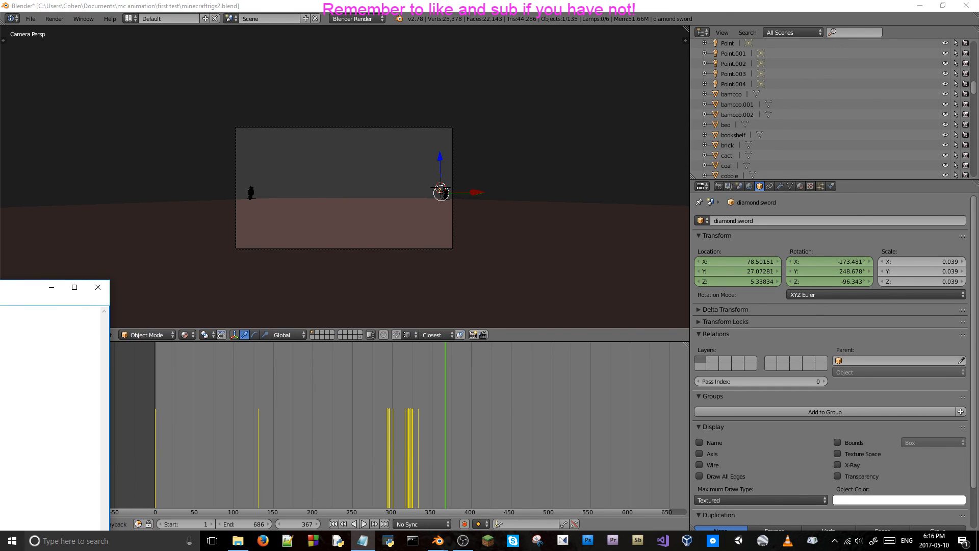
# Close the Notepad window and save the project over minecraftrigs2.blend.
pyautogui.click(98, 288)
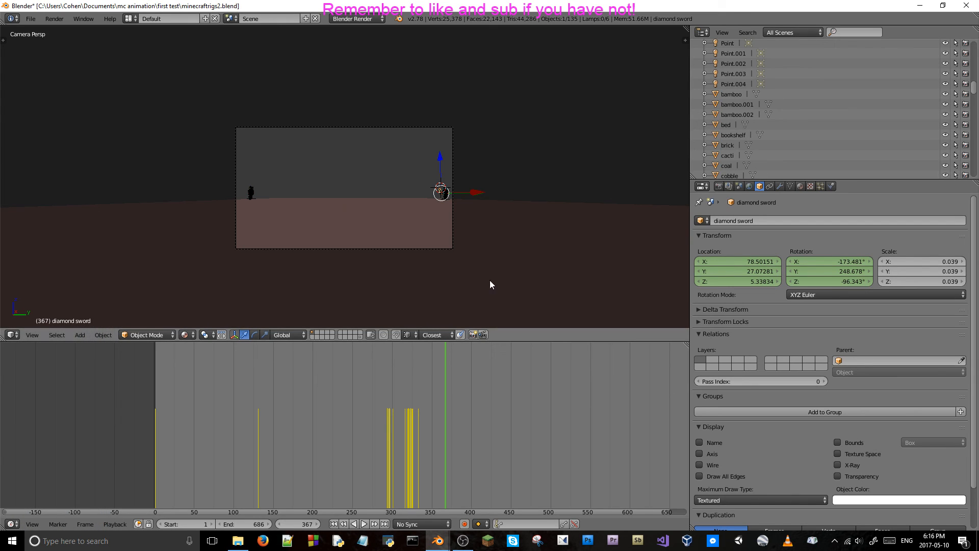
pyautogui.hotkey('ctrl', 's')
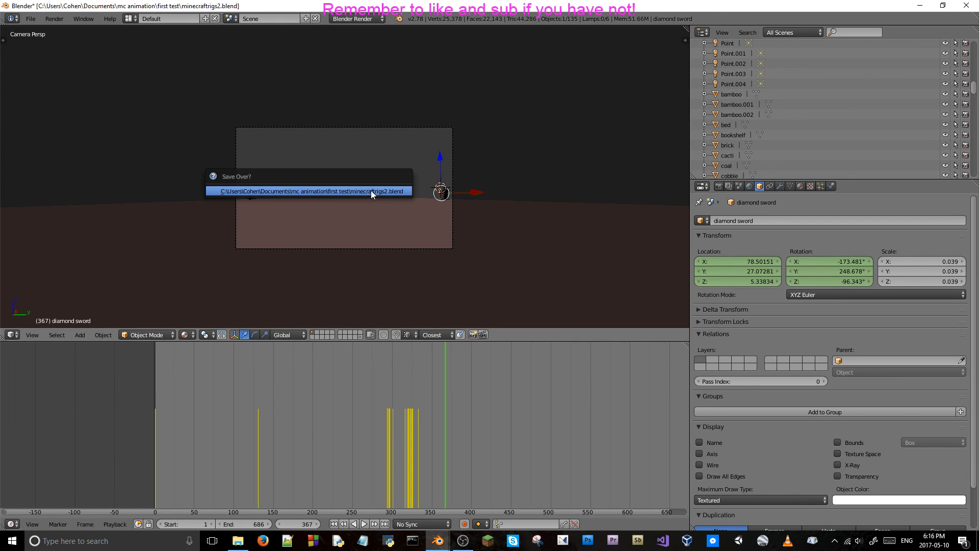
pyautogui.click(371, 191)
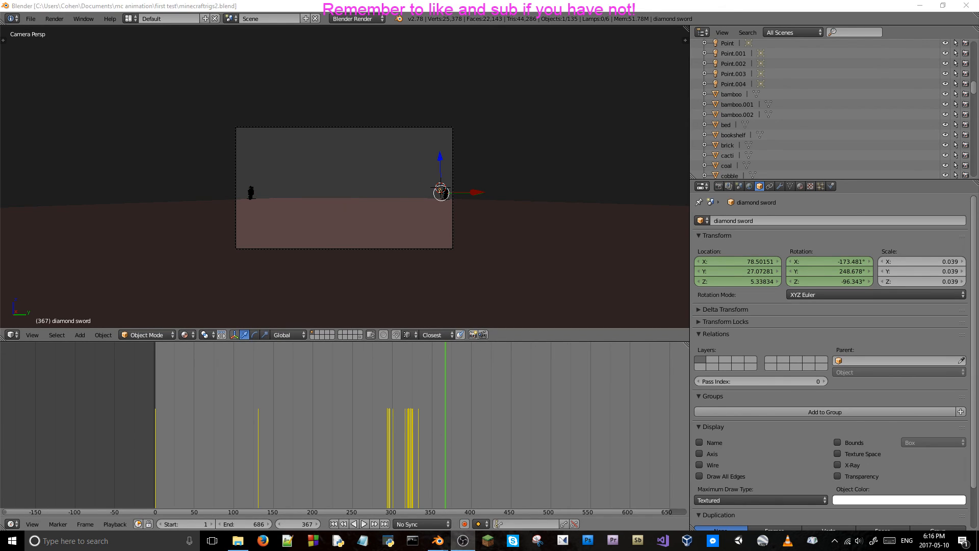
# Play the sword draw from frame 316 in camera view and return to the sword's keyframe at frame 333.
pyautogui.click(403, 441)
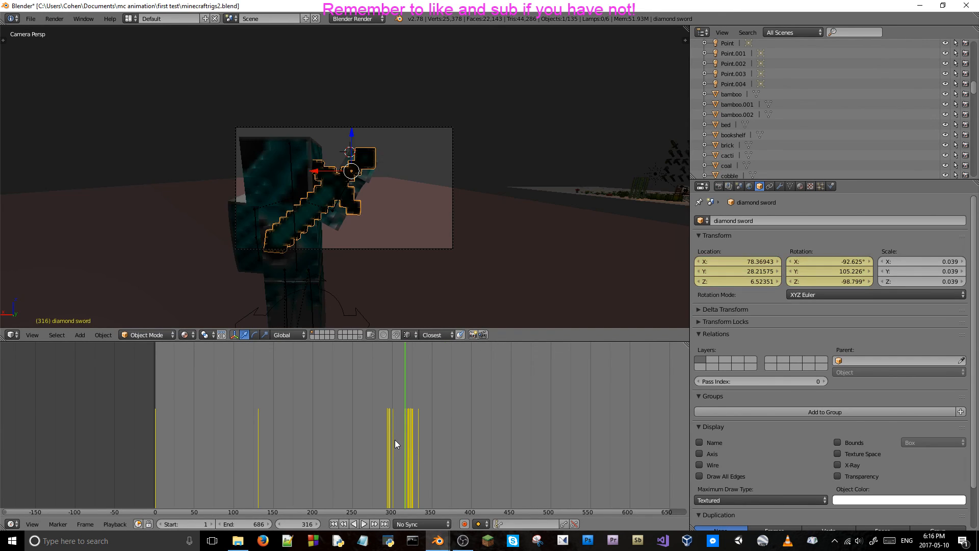
pyautogui.hotkey('alt', 'a')
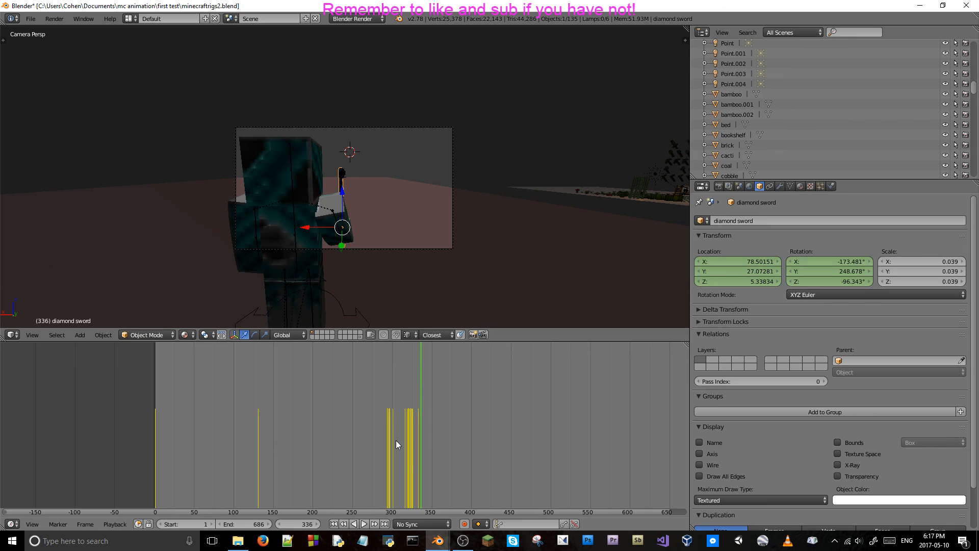
pyautogui.press('Down')
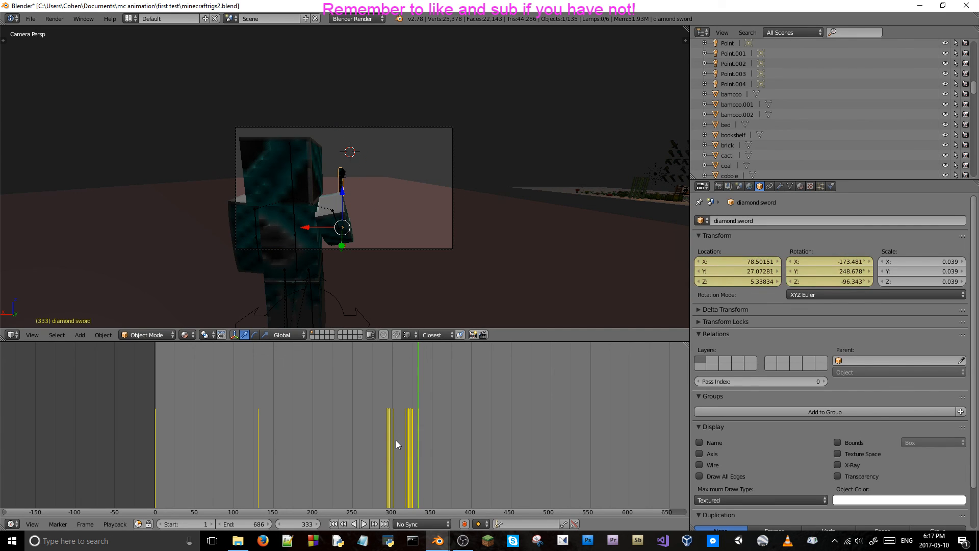
# Select the camera and scrub from frame 333 to frame 337 around its shot-change keyframe.
pyautogui.moveTo(557, 433); pyautogui.dragTo(416, 427, button='middle')
pyautogui.rightClick(343, 252)
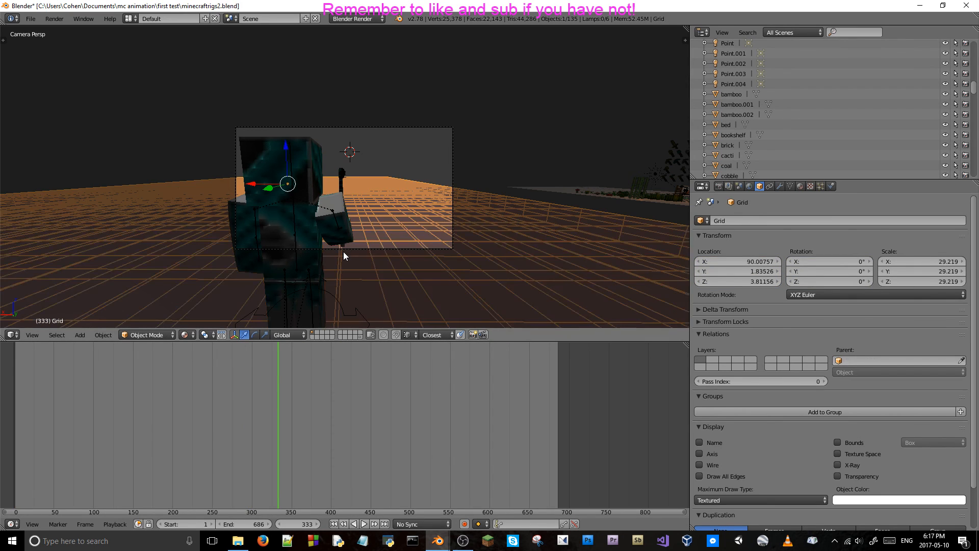
pyautogui.rightClick(451, 248)
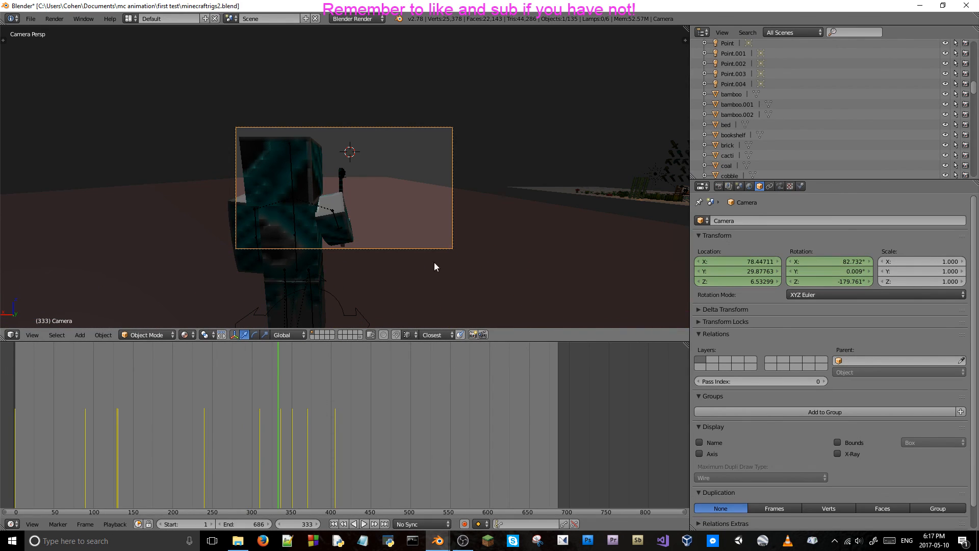
pyautogui.click(279, 433)
pyautogui.moveTo(279, 434); pyautogui.dragTo(280, 434)
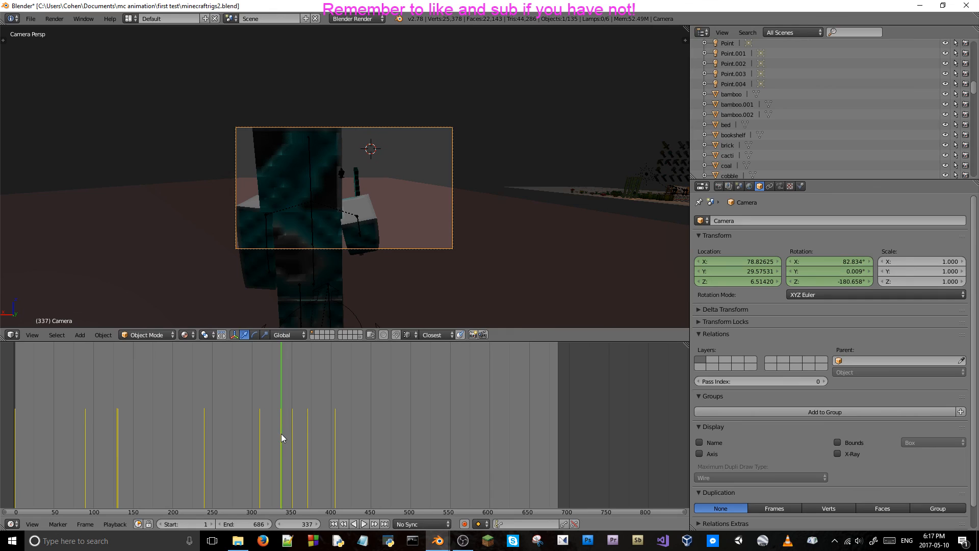
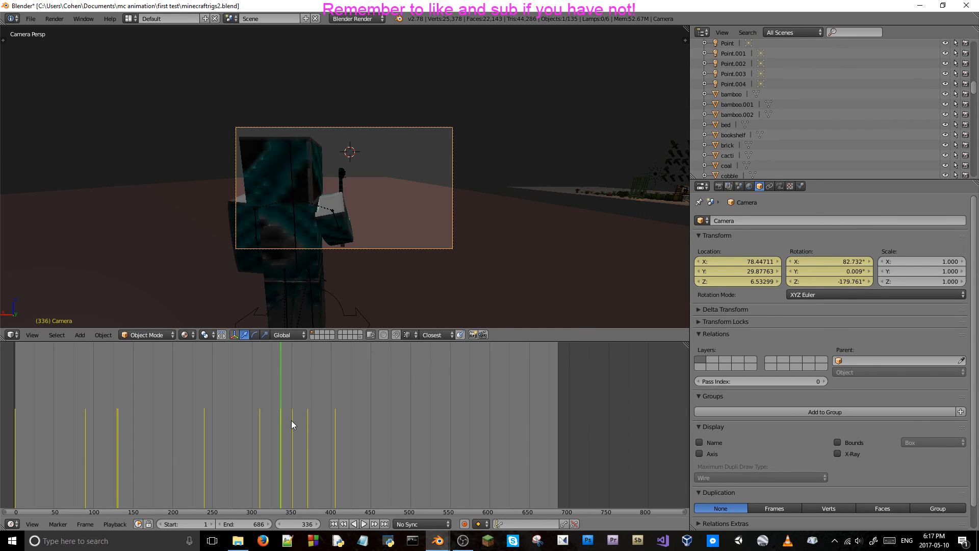
# Delete the camera's location and rotation keyframes at frame 351.
pyautogui.click(292, 420)
pyautogui.rightClick(740, 262)
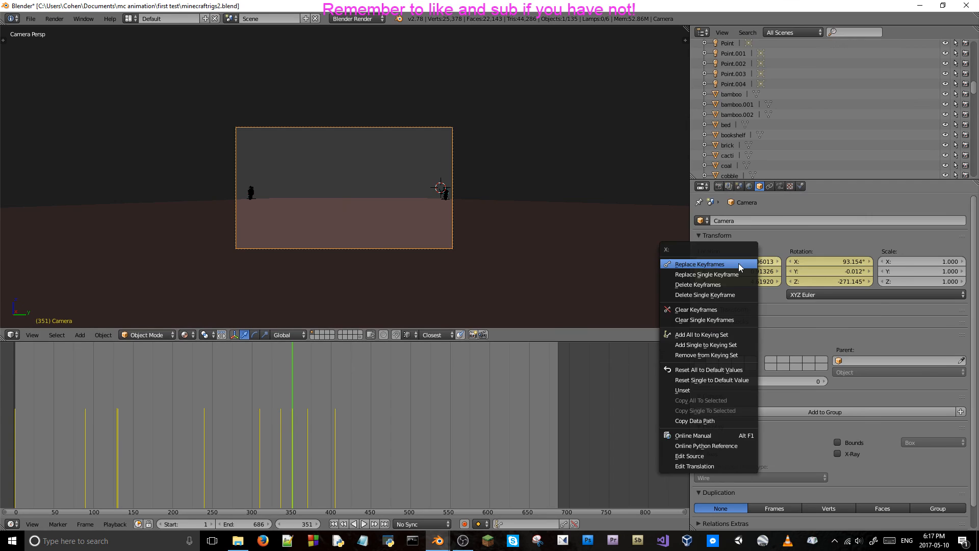
pyautogui.click(724, 261)
pyautogui.rightClick(793, 278)
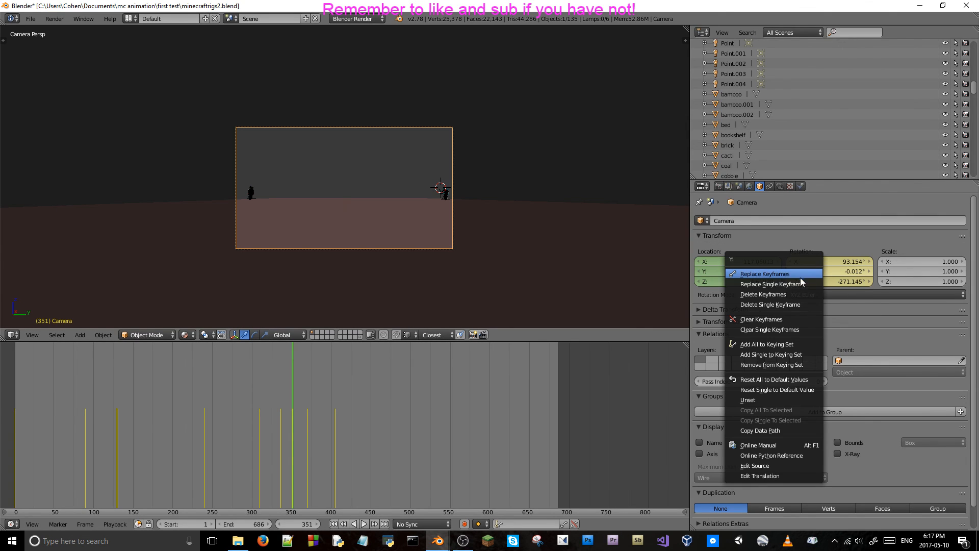
pyautogui.click(798, 274)
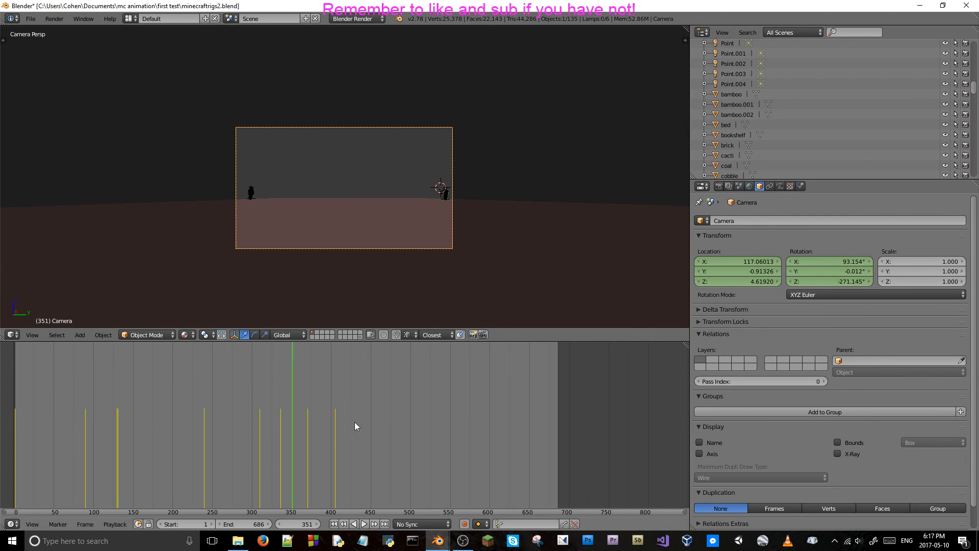
# Delete the camera's location and rotation keyframes at frame 370.
pyautogui.click(308, 430)
pyautogui.rightClick(794, 278)
pyautogui.click(794, 273)
pyautogui.rightClick(793, 272)
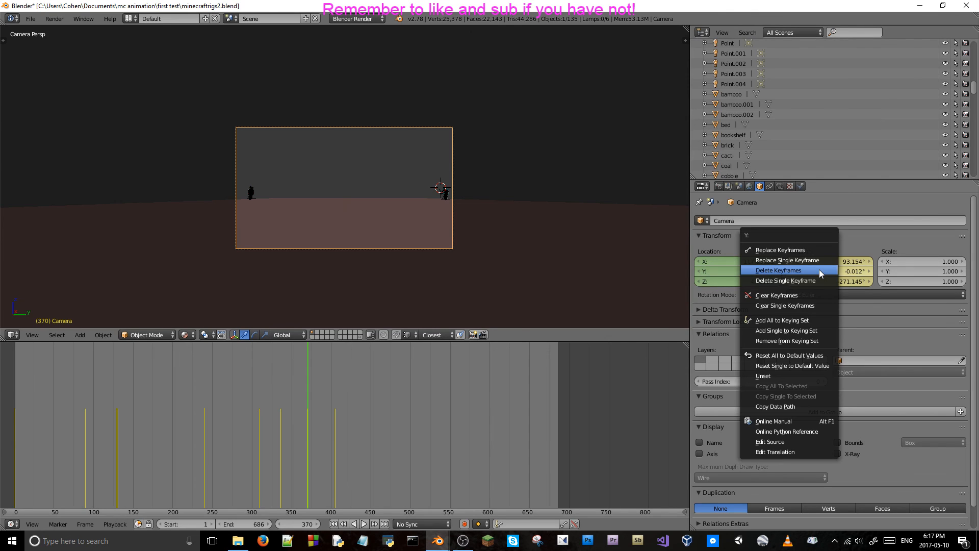
pyautogui.click(795, 265)
# Delete the camera's location and rotation keyframes at frame 405.
pyautogui.click(334, 423)
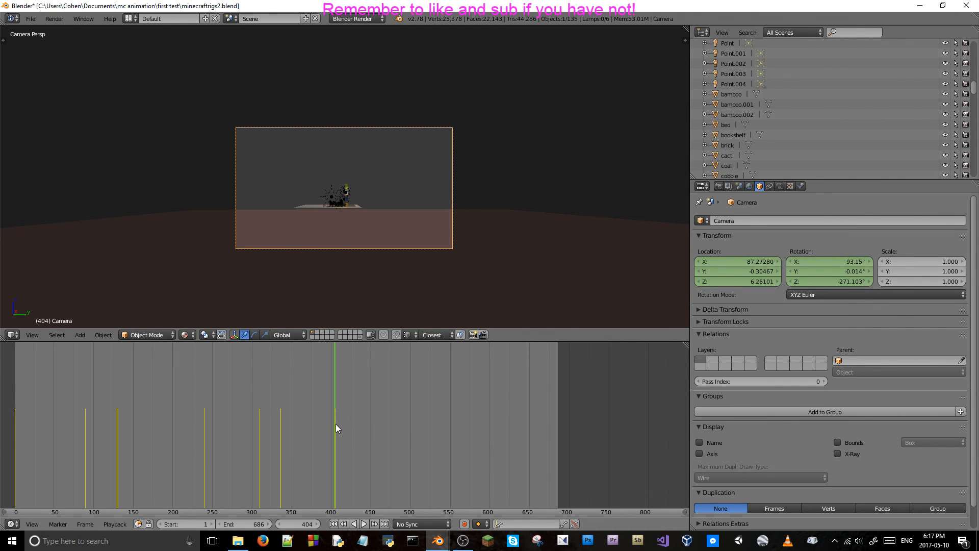
pyautogui.press('Right')
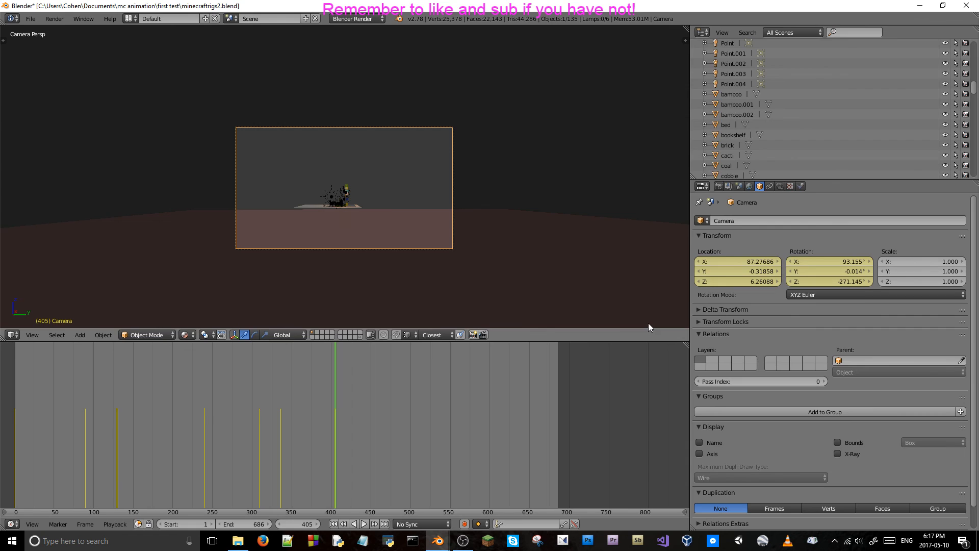
pyautogui.rightClick(759, 270)
pyautogui.click(759, 266)
pyautogui.rightClick(797, 266)
pyautogui.click(797, 266)
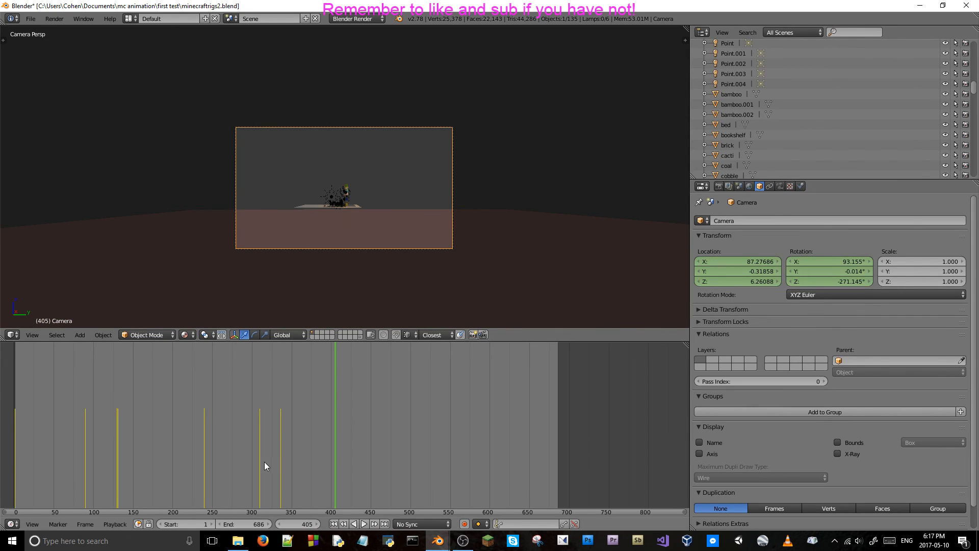
# At frame 337, fly the camera to face the red-clothed character from about X 79.3, Y -20.6, Z 4.3 and keyframe the shot.
pyautogui.click(280, 435)
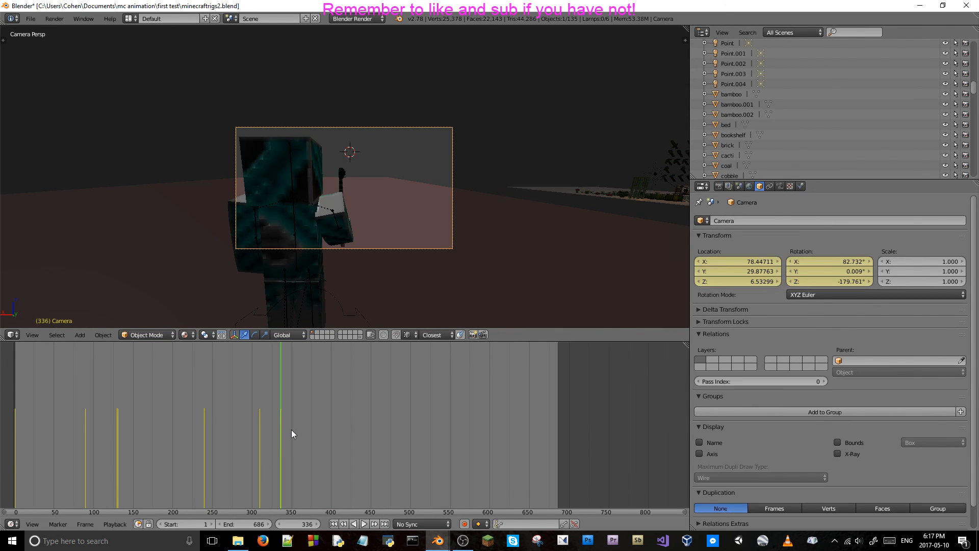
pyautogui.press('Right')
pyautogui.hotkey('shift', 'f')
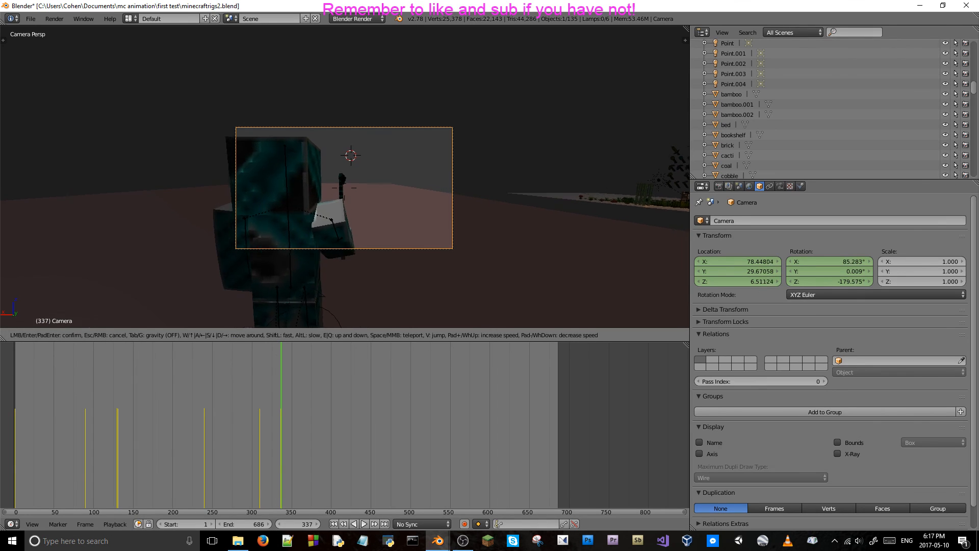
pyautogui.press('w')
pyautogui.press('w')
pyautogui.press('w')
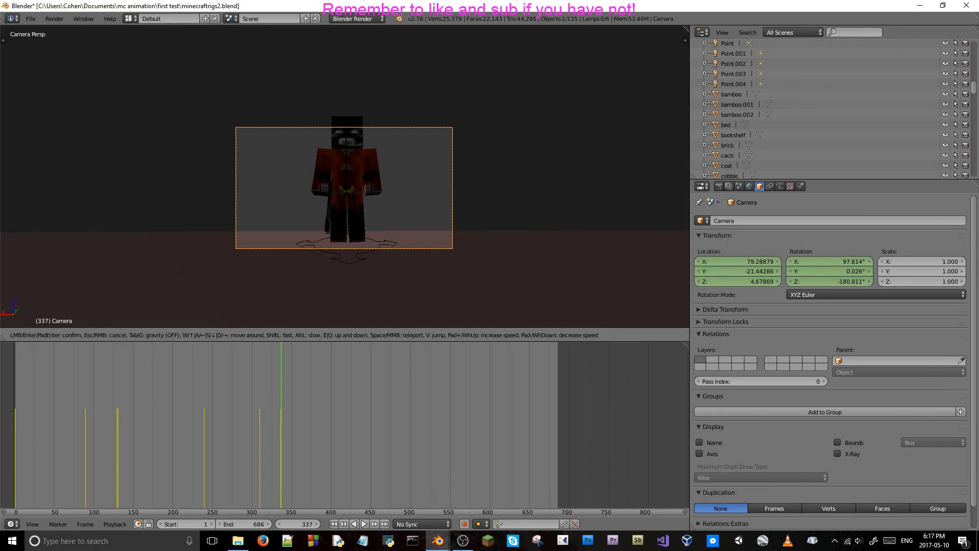
pyautogui.press('s')
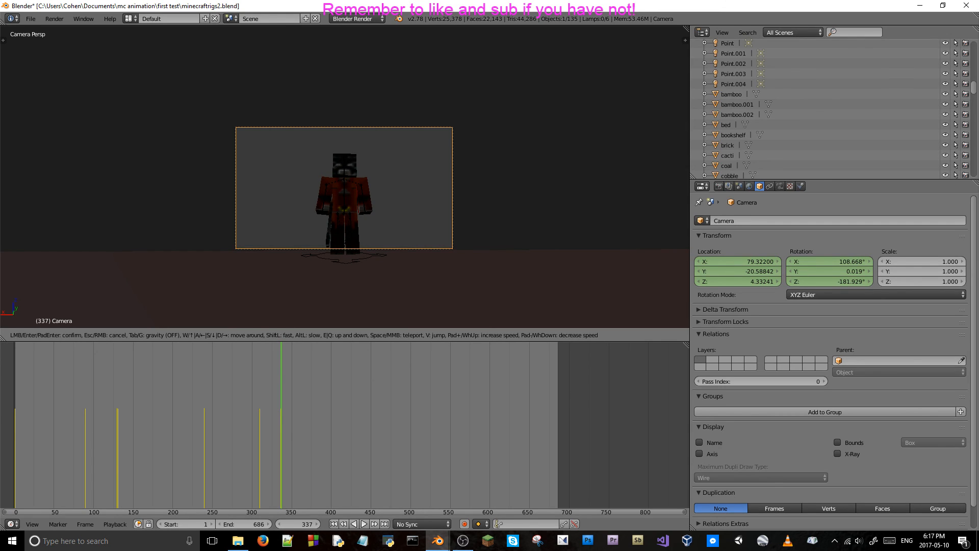
pyautogui.click(344, 176)
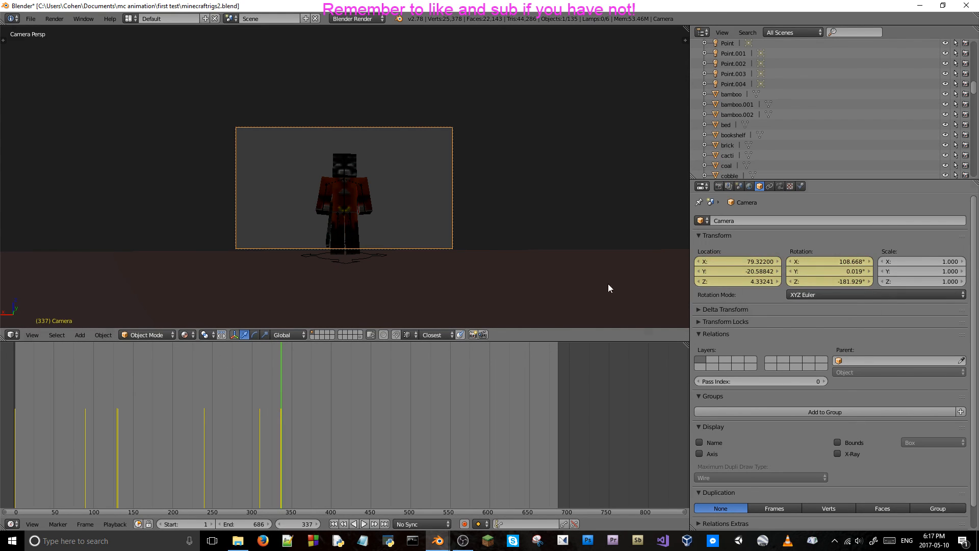
# Check the cut between frames 336 and 337, and play the new camera shot in short stretches up to frame 372.
pyautogui.press('Left')
pyautogui.press('Right')
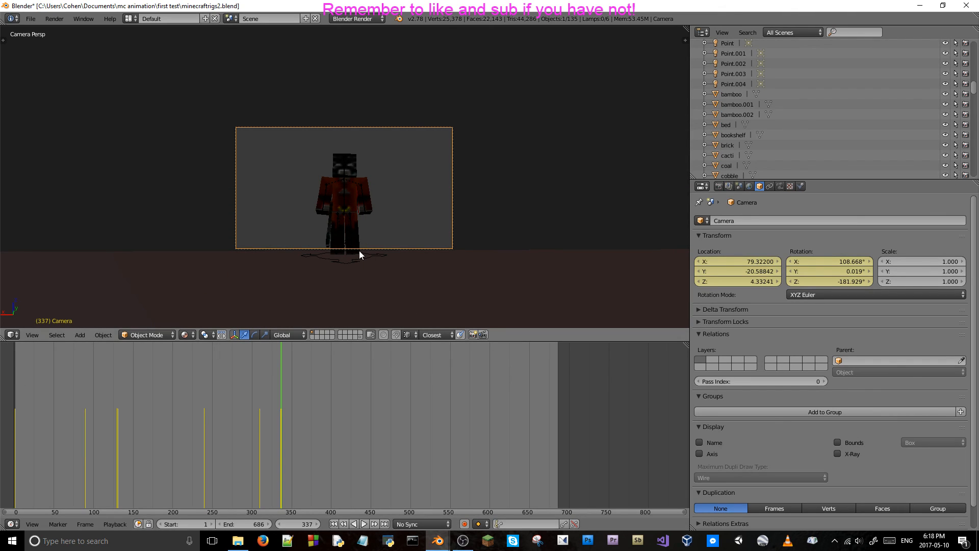
pyautogui.hotkey('alt', 'a')
pyautogui.hotkey('alt', 'a')
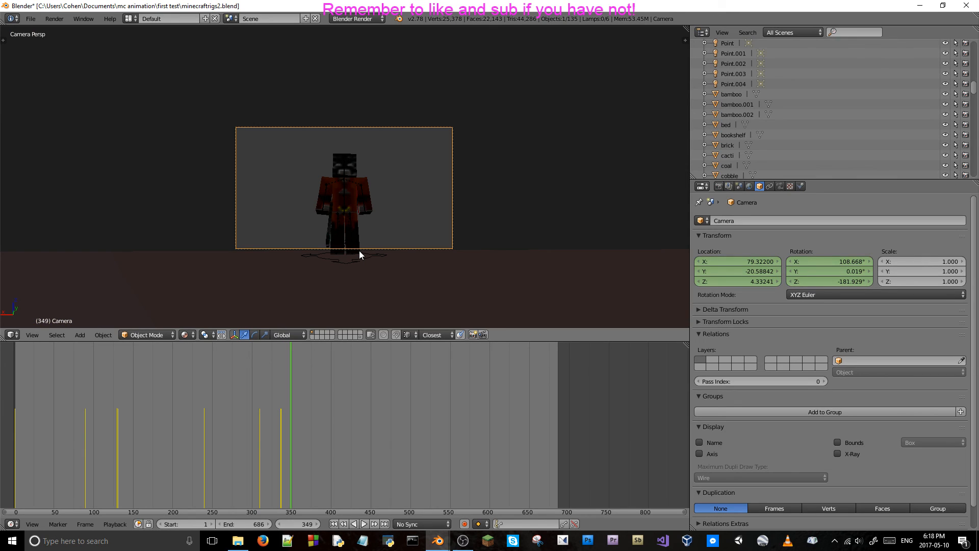
pyautogui.hotkey('alt', 'a')
pyautogui.hotkey('alt', 'a')
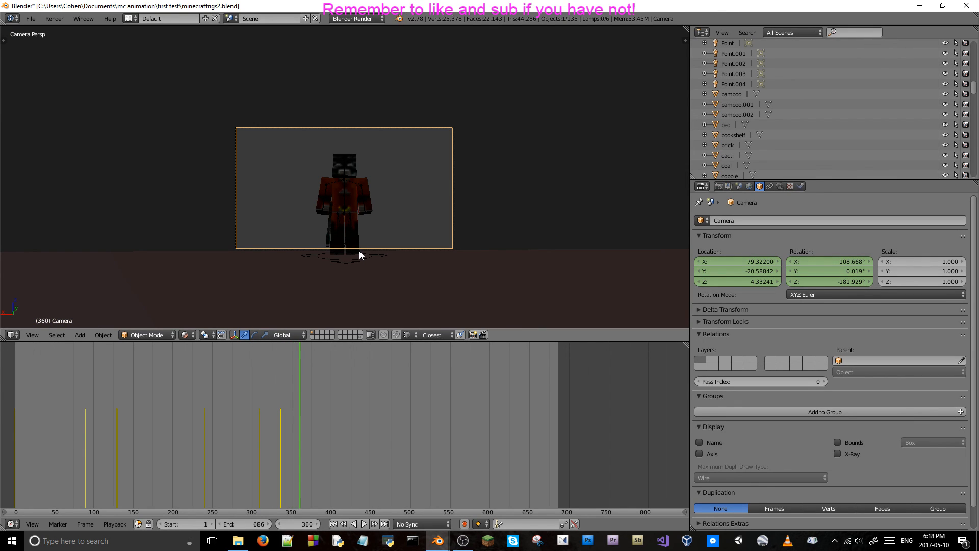
pyautogui.hotkey('alt', 'a')
pyautogui.hotkey('alt', 'a')
# At frame 372, fly the camera slightly closer to the red-clothed character, to about Y -20.8, Z 4.4, and insert a keyframe.
pyautogui.hotkey('shift', 'f')
pyautogui.press('w')
pyautogui.click(344, 177)
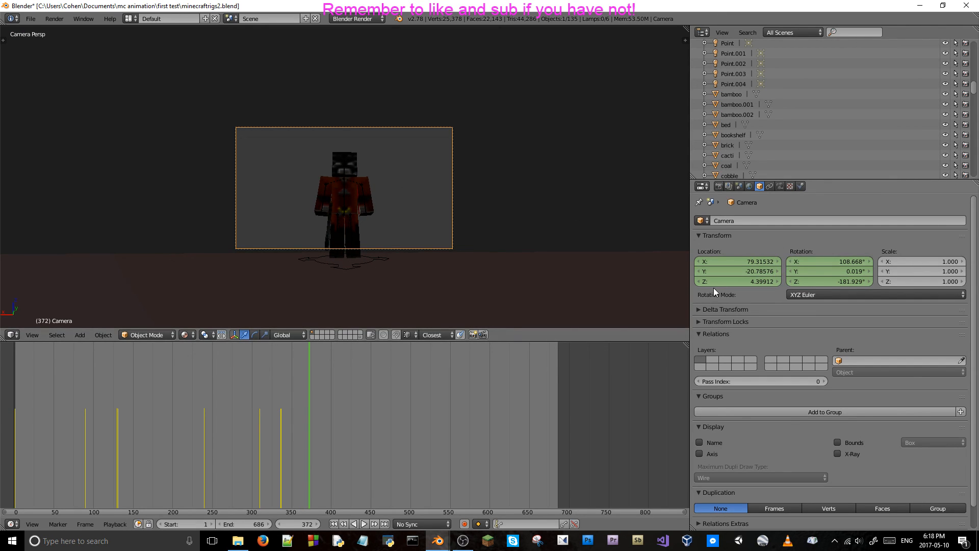
pyautogui.press('i')
# Step back and forth between frames 338 and 372 to examine the camera's slow push-in on the character.
pyautogui.press('Left')
pyautogui.press('Left')
pyautogui.press('Left')
pyautogui.press('Left')
pyautogui.press('Left')
pyautogui.press('Left')
pyautogui.press('Left')
pyautogui.press('Left')
pyautogui.press('Left')
pyautogui.press('Left')
pyautogui.press('Left')
pyautogui.press('Left')
pyautogui.press('Left')
pyautogui.press('Left')
pyautogui.press('Left')
pyautogui.press('Left')
pyautogui.press('Left')
pyautogui.press('Left')
pyautogui.press('Left')
pyautogui.press('Left')
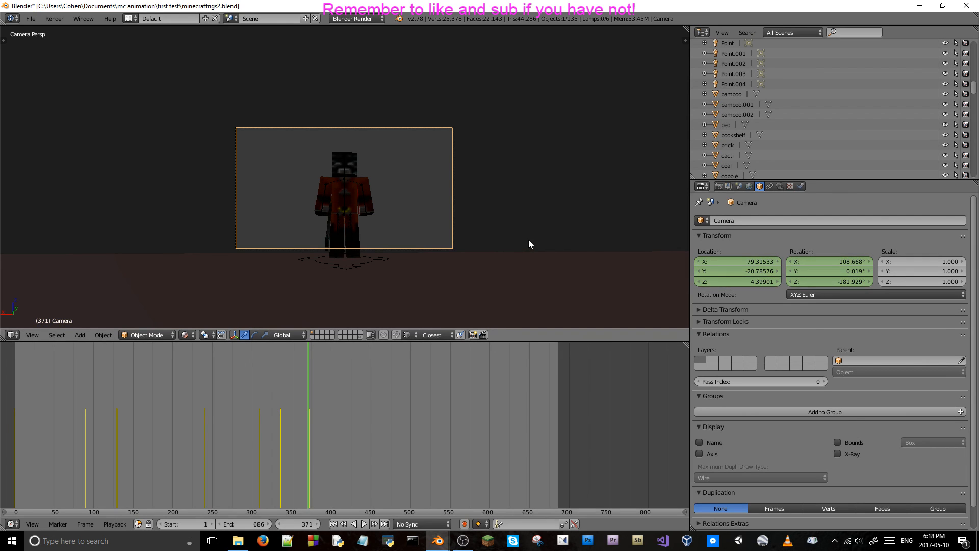
pyautogui.press('Left')
pyautogui.press('Left')
pyautogui.press('Left')
pyautogui.press('Left')
pyautogui.press('Left')
pyautogui.press('Left')
pyautogui.press('Left')
pyautogui.press('Left')
pyautogui.press('Left')
pyautogui.press('Left')
pyautogui.press('Left')
pyautogui.press('Left')
pyautogui.press('Left')
pyautogui.press('Left')
pyautogui.press('Left')
pyautogui.press('Left')
pyautogui.press('Left')
pyautogui.press('Left')
pyautogui.press('Left')
pyautogui.press('Left')
pyautogui.press('Right')
pyautogui.press('Right')
pyautogui.press('Right')
pyautogui.press('Right')
pyautogui.press('Right')
pyautogui.press('Right')
pyautogui.press('Right')
pyautogui.press('Right')
pyautogui.press('Right')
pyautogui.press('Right')
pyautogui.press('Right')
pyautogui.press('Right')
pyautogui.press('Right')
pyautogui.press('Right')
pyautogui.press('Right')
pyautogui.press('Right')
pyautogui.press('Right')
pyautogui.press('Right')
pyautogui.press('Right')
pyautogui.press('Right')
pyautogui.press('Right')
pyautogui.press('Right')
pyautogui.press('Right')
pyautogui.press('Right')
pyautogui.press('Right')
pyautogui.press('Right')
pyautogui.press('Right')
pyautogui.press('Right')
pyautogui.press('Right')
pyautogui.press('Right')
pyautogui.press('Right')
pyautogui.press('Right')
pyautogui.press('Right')
pyautogui.press('Right')
pyautogui.press('Left')
pyautogui.press('Left')
pyautogui.press('Left')
pyautogui.press('Left')
pyautogui.press('Left')
pyautogui.press('Left')
pyautogui.press('Left')
pyautogui.press('Left')
pyautogui.press('Left')
pyautogui.press('Left')
pyautogui.press('Left')
pyautogui.press('Left')
pyautogui.press('Left')
pyautogui.press('Left')
pyautogui.press('Left')
pyautogui.press('Left')
pyautogui.press('Left')
pyautogui.press('Left')
pyautogui.press('Left')
pyautogui.press('Left')
pyautogui.press('Left')
pyautogui.press('Left')
pyautogui.press('Left')
pyautogui.press('Left')
pyautogui.press('Left')
pyautogui.press('Left')
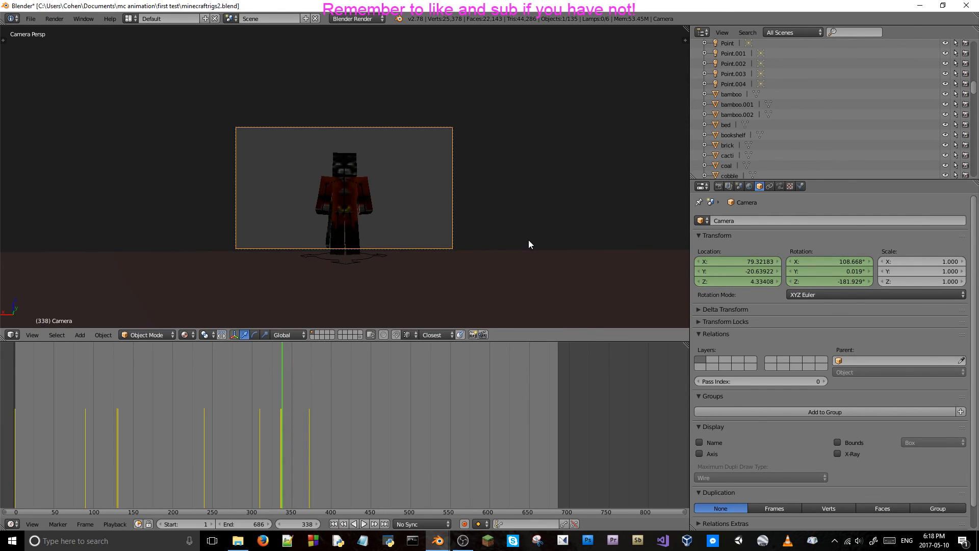
pyautogui.press('Right')
pyautogui.press('Right')
pyautogui.press('Right')
pyautogui.press('Right')
pyautogui.press('Right')
pyautogui.press('Right')
pyautogui.press('Right')
pyautogui.press('Right')
pyautogui.press('Right')
pyautogui.press('Right')
pyautogui.press('Right')
pyautogui.press('Right')
pyautogui.press('Right')
pyautogui.press('Right')
pyautogui.press('Right')
pyautogui.press('Right')
pyautogui.press('Right')
pyautogui.press('Right')
pyautogui.press('Right')
pyautogui.press('Right')
pyautogui.press('Right')
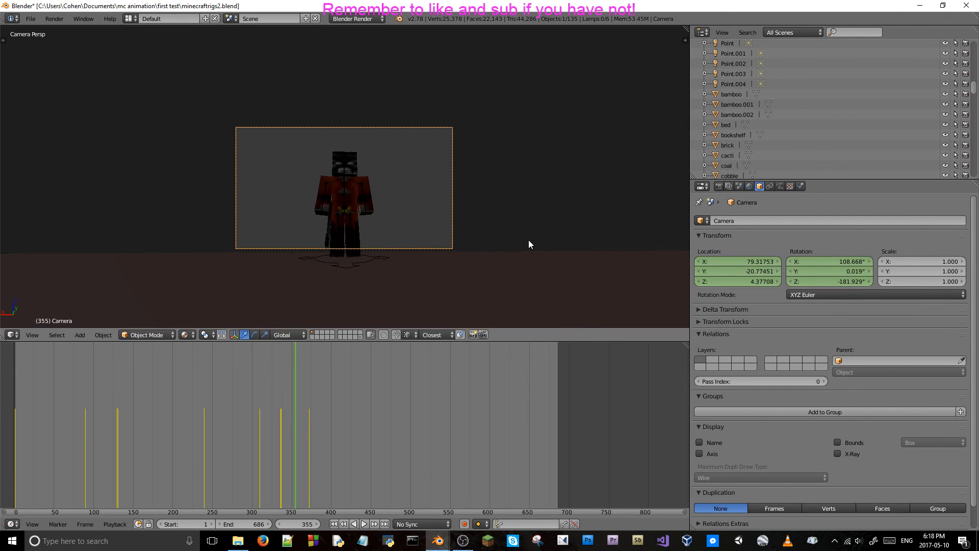
pyautogui.press('Right')
pyautogui.press('Right')
pyautogui.press('Right')
pyautogui.press('Right')
pyautogui.press('Right')
pyautogui.press('Right')
pyautogui.press('Right')
pyautogui.press('Right')
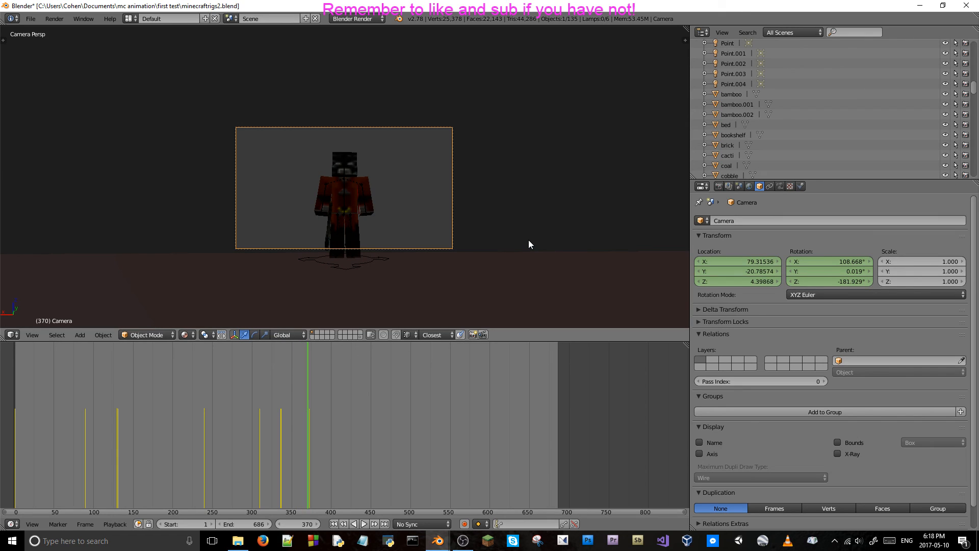
# Delete the camera's location and rotation keyframes at frame 372 and step back to frame 338.
pyautogui.rightClick(740, 271)
pyautogui.click(735, 276)
pyautogui.rightClick(827, 262)
pyautogui.click(821, 275)
pyautogui.press('Left')
pyautogui.press('Left')
pyautogui.press('Left')
pyautogui.press('Left')
pyautogui.press('Left')
pyautogui.press('Left')
pyautogui.press('Left')
pyautogui.press('Left')
pyautogui.press('Left')
pyautogui.press('Left')
pyautogui.press('Left')
pyautogui.press('Left')
pyautogui.press('Left')
pyautogui.press('Left')
pyautogui.press('Left')
pyautogui.press('Left')
pyautogui.press('Left')
pyautogui.press('Left')
pyautogui.press('Left')
pyautogui.press('Left')
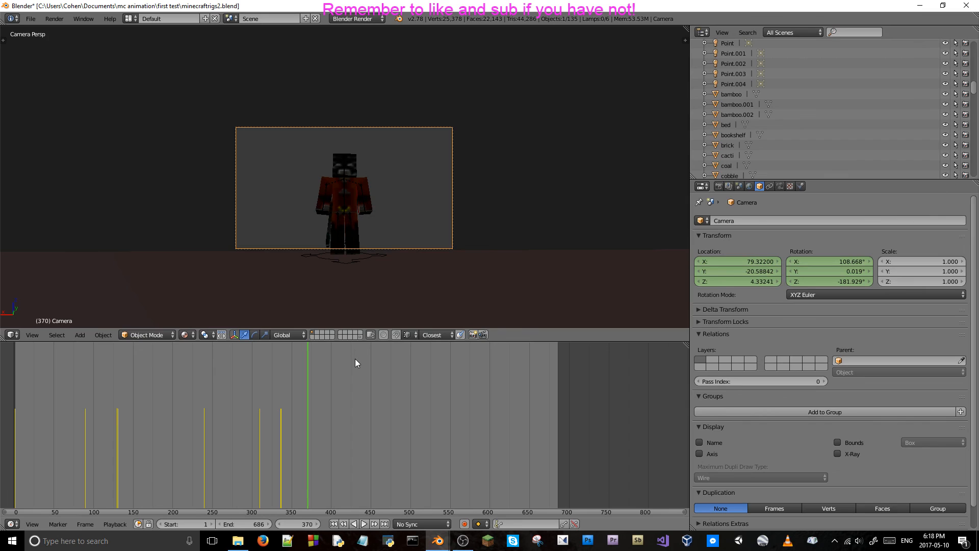
pyautogui.press('Left')
pyautogui.press('Left')
pyautogui.press('Left')
pyautogui.press('Left')
pyautogui.press('Left')
pyautogui.press('Left')
pyautogui.press('Left')
pyautogui.press('Left')
pyautogui.press('Left')
pyautogui.press('Left')
pyautogui.press('Left')
pyautogui.press('Left')
pyautogui.press('Left')
pyautogui.press('Left')
pyautogui.press('Left')
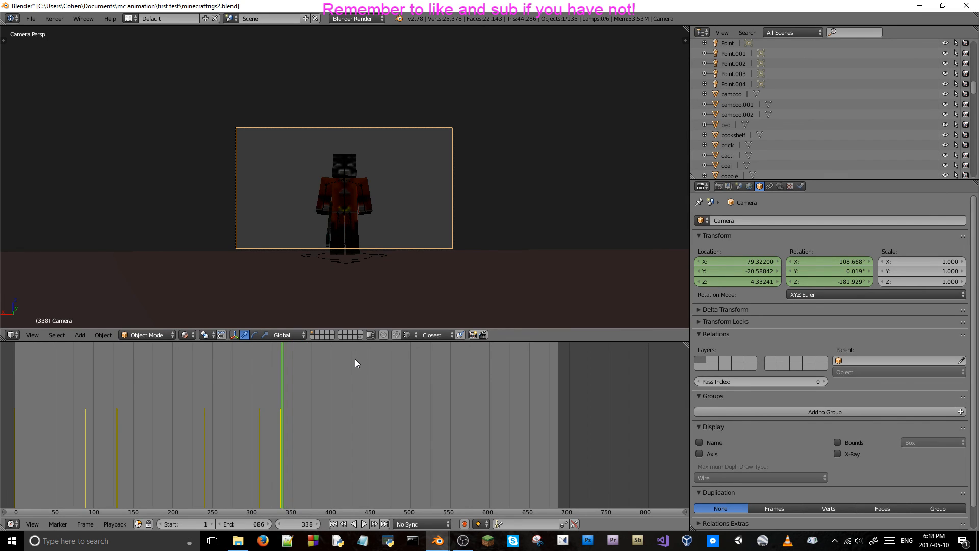
# At frame 366, fly the camera closer to the red-clothed character, to about Y -20.9, Z 4.45, and keyframe its location and rotation.
pyautogui.press('Right')
pyautogui.press('Right')
pyautogui.press('Right')
pyautogui.press('Right')
pyautogui.press('Right')
pyautogui.press('Right')
pyautogui.press('Right')
pyautogui.press('Right')
pyautogui.press('Right')
pyautogui.press('Right')
pyautogui.press('Right')
pyautogui.press('Right')
pyautogui.press('Right')
pyautogui.press('Right')
pyautogui.press('Right')
pyautogui.press('Right')
pyautogui.press('Right')
pyautogui.press('Right')
pyautogui.press('Right')
pyautogui.press('Right')
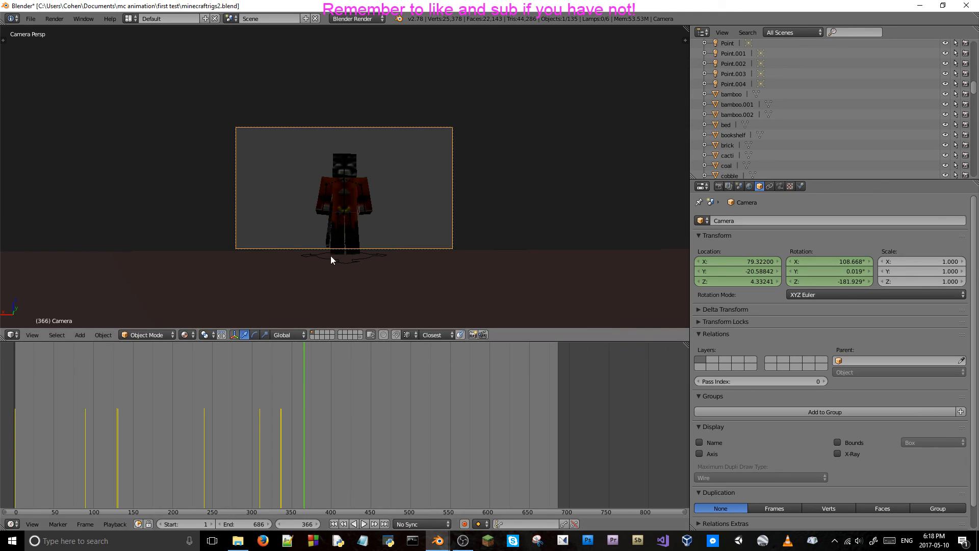
pyautogui.hotkey('shift', 'f')
pyautogui.press('w')
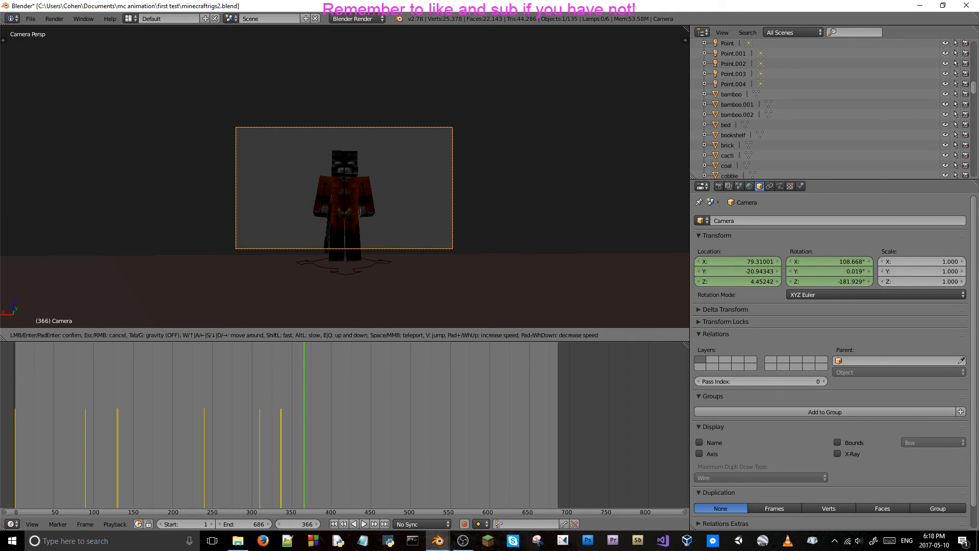
pyautogui.press('Return')
pyautogui.press('i')
pyautogui.press('i')
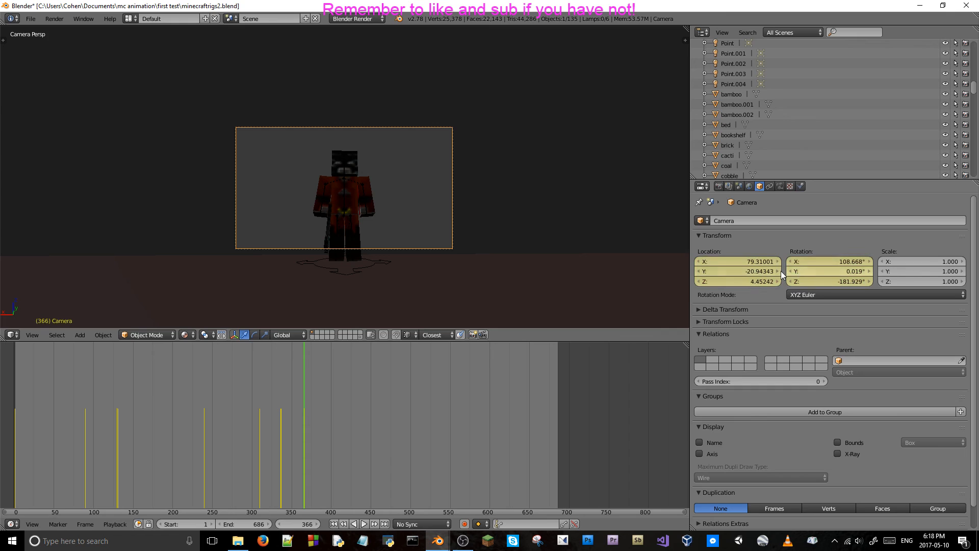
# Step through and play the camera's push-in between frames 337 and 366 to examine its motion.
pyautogui.press('Left')
pyautogui.press('Left')
pyautogui.press('Left')
pyautogui.press('Left')
pyautogui.press('Left')
pyautogui.press('Left')
pyautogui.press('Left')
pyautogui.press('Left')
pyautogui.press('Left')
pyautogui.press('Left')
pyautogui.press('Left')
pyautogui.press('Left')
pyautogui.press('Left')
pyautogui.press('Left')
pyautogui.press('Left')
pyautogui.press('Left')
pyautogui.press('Left')
pyautogui.press('Left')
pyautogui.press('Left')
pyautogui.press('Left')
pyautogui.press('Left')
pyautogui.press('Left')
pyautogui.press('Left')
pyautogui.press('Left')
pyautogui.press('Right')
pyautogui.press('Right')
pyautogui.press('Right')
pyautogui.press('Right')
pyautogui.press('Right')
pyautogui.press('Right')
pyautogui.press('Right')
pyautogui.press('Right')
pyautogui.press('Right')
pyautogui.press('Right')
pyautogui.press('Right')
pyautogui.press('Right')
pyautogui.press('Right')
pyautogui.press('Right')
pyautogui.press('Right')
pyautogui.press('Right')
pyautogui.press('Right')
pyautogui.press('Right')
pyautogui.press('Right')
pyautogui.press('Right')
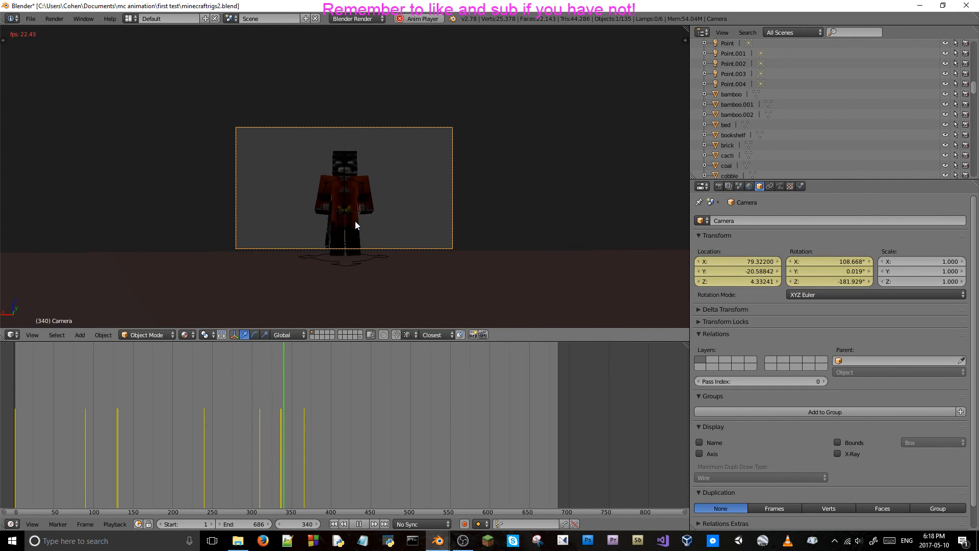
pyautogui.press('Left')
pyautogui.press('Left')
pyautogui.press('Left')
pyautogui.press('Left')
pyautogui.press('Left')
pyautogui.press('Left')
pyautogui.press('Left')
pyautogui.press('Left')
pyautogui.press('Left')
pyautogui.press('Left')
pyautogui.press('Left')
pyautogui.press('Left')
pyautogui.press('Left')
pyautogui.press('Left')
pyautogui.press('Left')
pyautogui.press('Left')
pyautogui.press('Left')
pyautogui.press('Left')
pyautogui.press('Left')
pyautogui.press('Left')
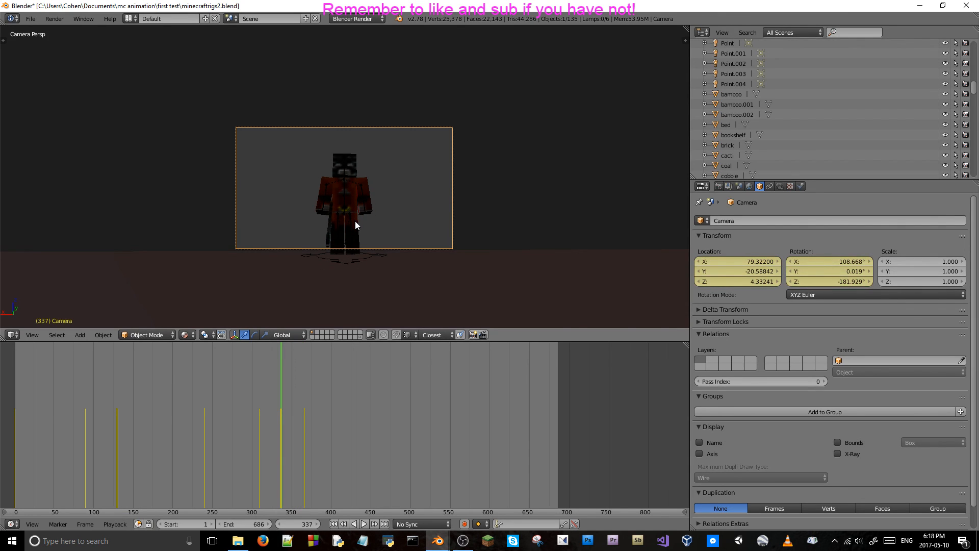
pyautogui.press('Right')
pyautogui.press('Right')
pyautogui.press('Right')
pyautogui.press('Right')
pyautogui.press('Right')
pyautogui.press('Right')
pyautogui.press('Right')
pyautogui.press('Right')
pyautogui.press('Right')
pyautogui.press('Right')
pyautogui.press('Right')
pyautogui.press('Right')
pyautogui.press('Right')
pyautogui.press('Right')
pyautogui.press('Right')
pyautogui.press('Right')
pyautogui.press('Right')
pyautogui.press('Right')
pyautogui.press('Right')
pyautogui.press('Right')
pyautogui.press('Right')
pyautogui.press('Right')
pyautogui.press('Right')
pyautogui.press('Right')
pyautogui.press('Right')
pyautogui.press('Right')
pyautogui.press('Right')
pyautogui.press('Right')
pyautogui.press('Right')
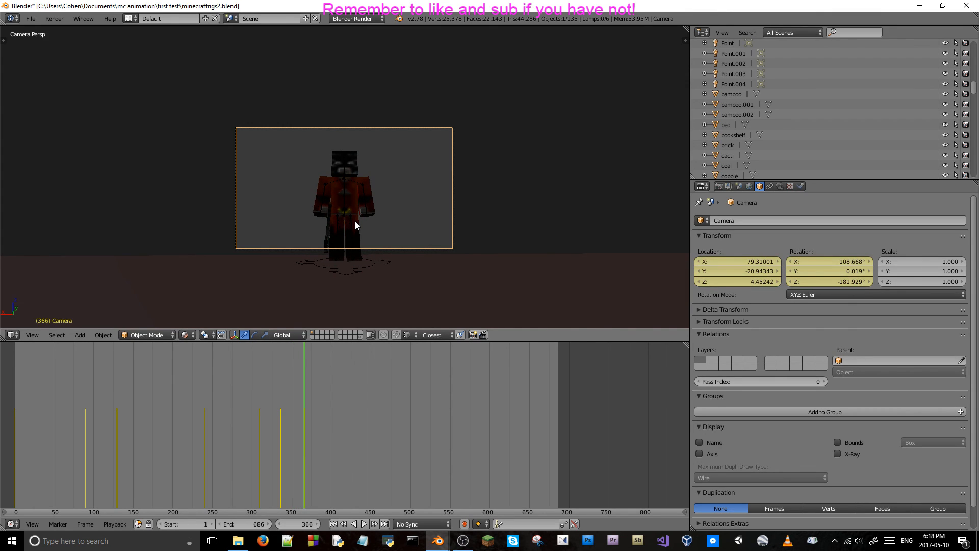
# Delete the camera's location and rotation keyframes at frame 366.
pyautogui.rightClick(750, 267)
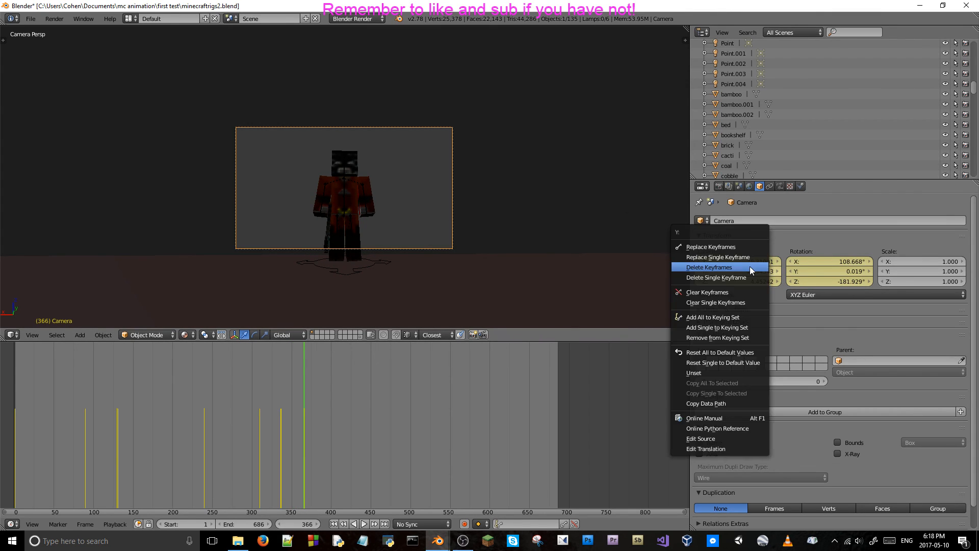
pyautogui.click(747, 267)
pyautogui.rightClick(834, 271)
pyautogui.click(833, 275)
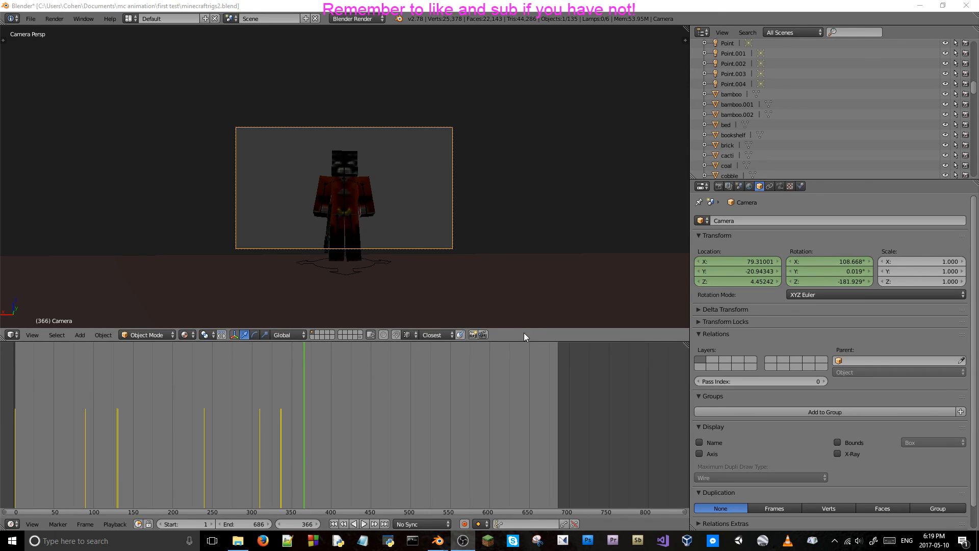
# Step back from frame 366 to the shot change and play the static camera shot up to frame 370.
pyautogui.press('Left')
pyautogui.press('Left')
pyautogui.press('Left')
pyautogui.press('Left')
pyautogui.press('Left')
pyautogui.press('Left')
pyautogui.press('Left')
pyautogui.press('Left')
pyautogui.press('Left')
pyautogui.press('Left')
pyautogui.press('Left')
pyautogui.press('Left')
pyautogui.press('Left')
pyautogui.press('Left')
pyautogui.press('Left')
pyautogui.press('Left')
pyautogui.press('Left')
pyautogui.press('Left')
pyautogui.press('Left')
pyautogui.press('Left')
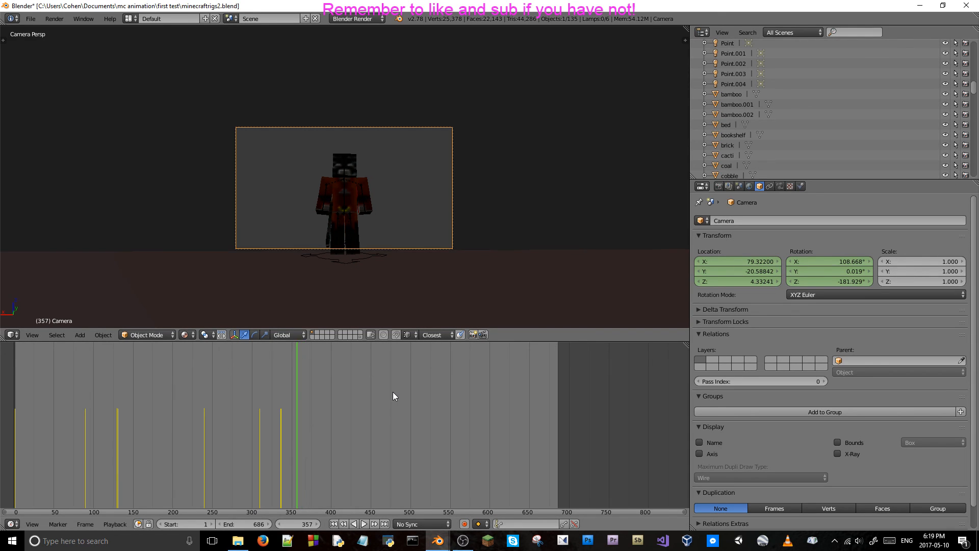
pyautogui.hotkey('alt', 'a')
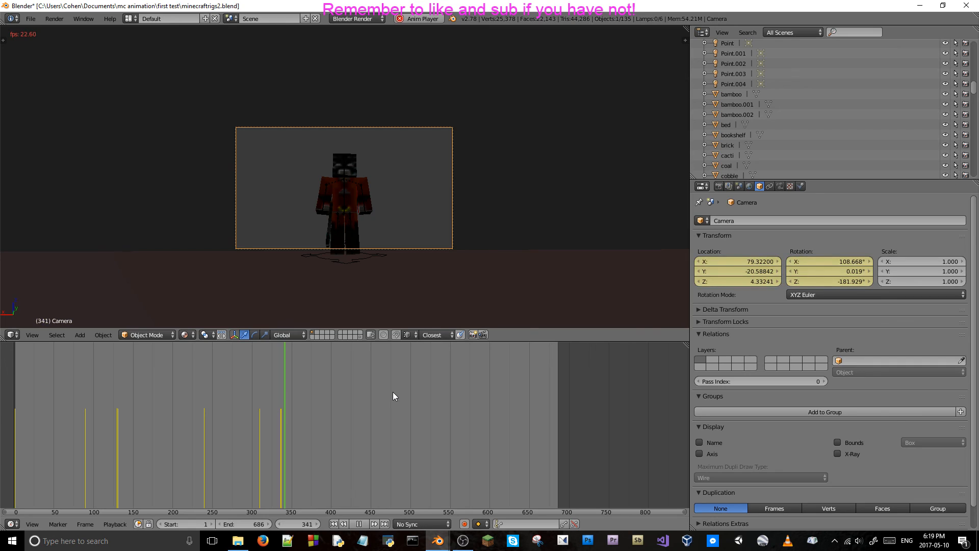
pyautogui.hotkey('alt', 'a')
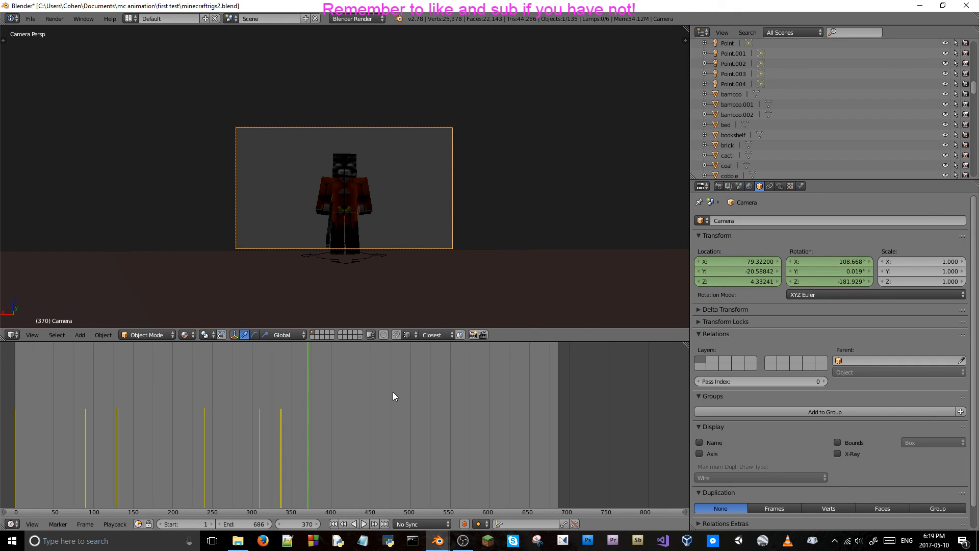
# Advance to frame 373 and keyframe the camera's location and rotation there to hold the shot of the red-clothed character.
pyautogui.press('Right')
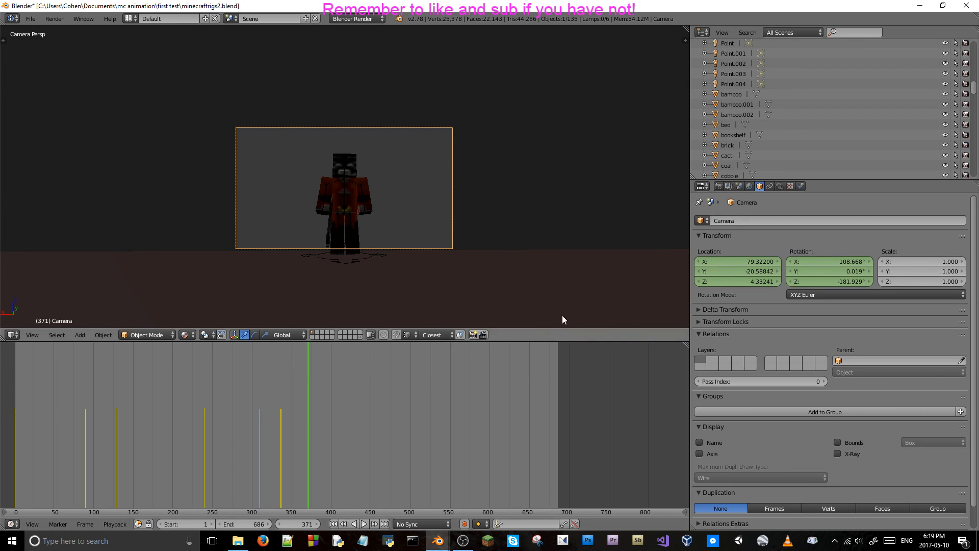
pyautogui.rightClick(758, 262)
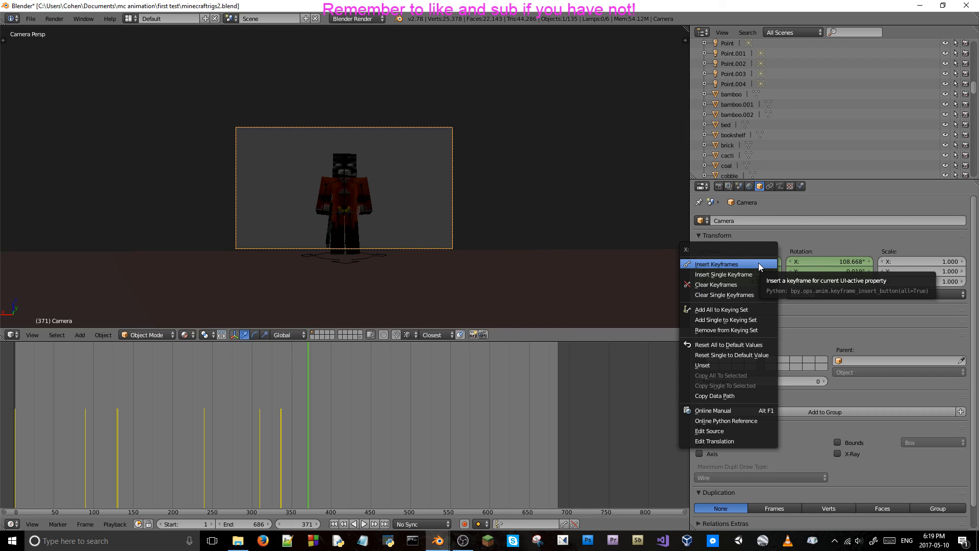
pyautogui.click(758, 262)
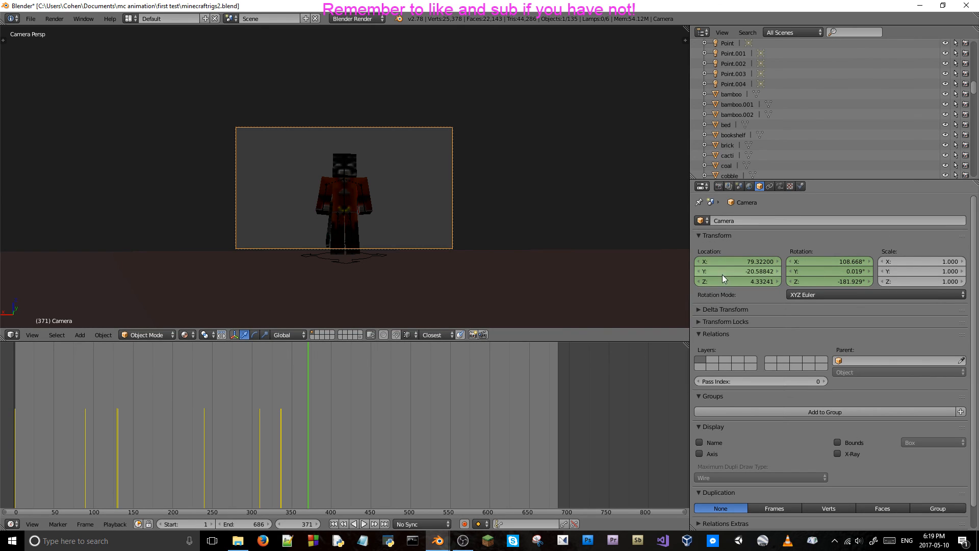
pyautogui.press('Right')
pyautogui.press('Right')
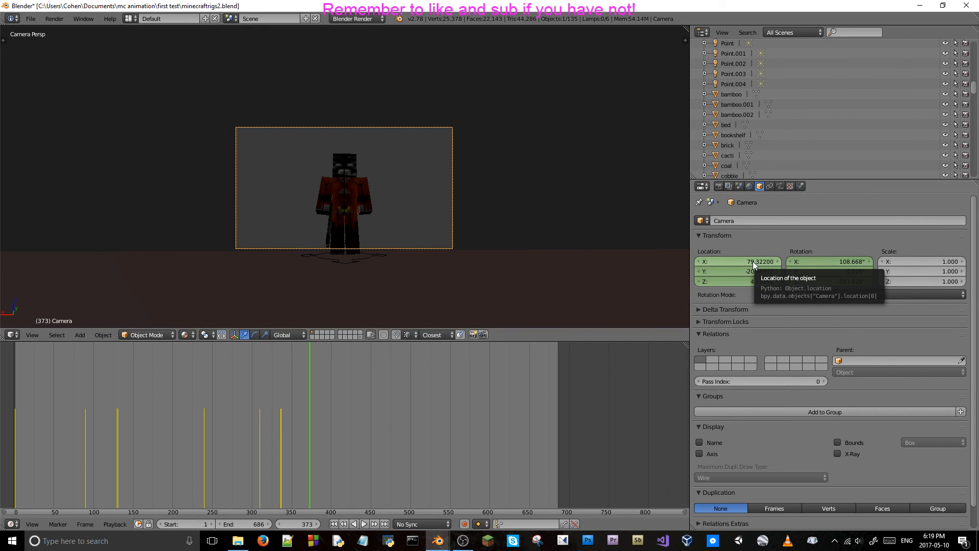
pyautogui.rightClick(752, 261)
pyautogui.click(809, 265)
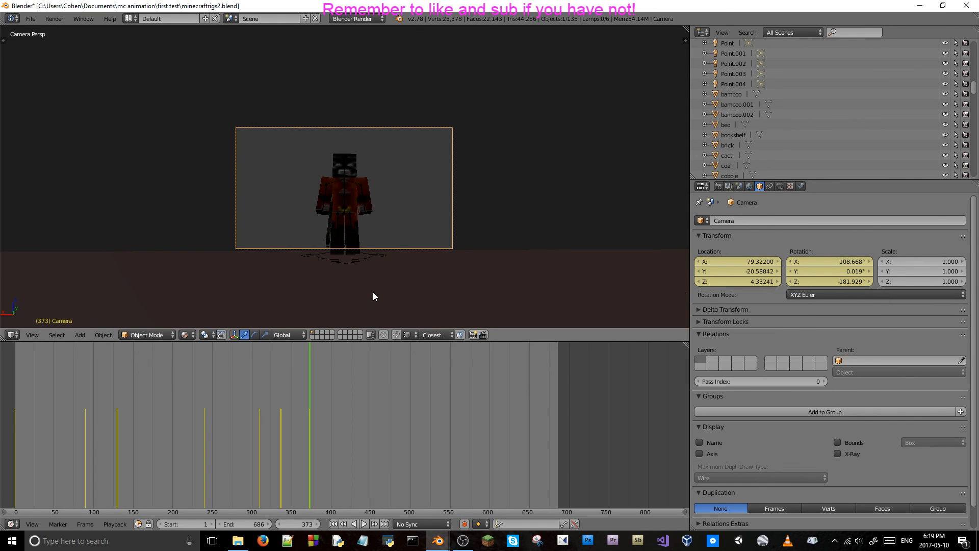
# At frame 374, fly the camera back to a wide side view framing both characters, about X 116.6, Y 0.13, Z 3.98.
pyautogui.press('Right')
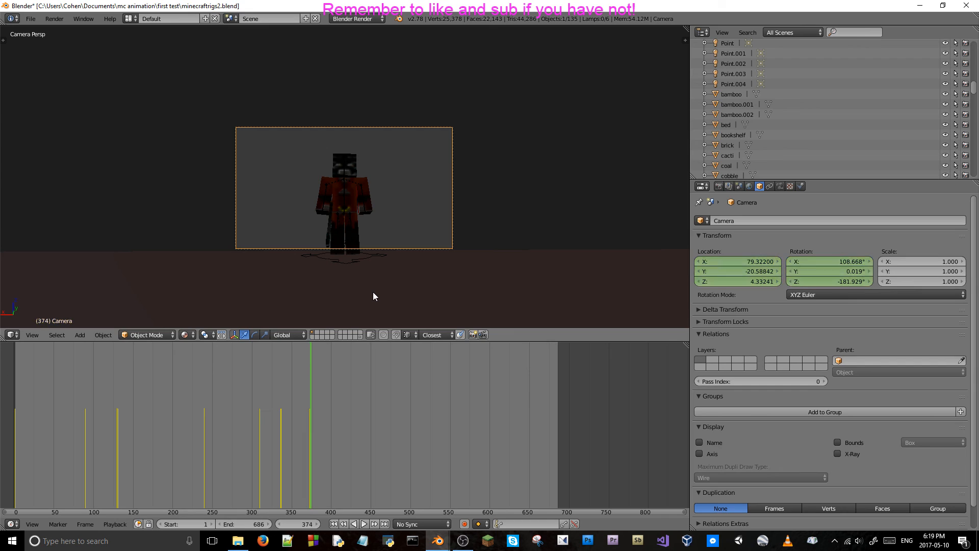
pyautogui.hotkey('shift', 'f')
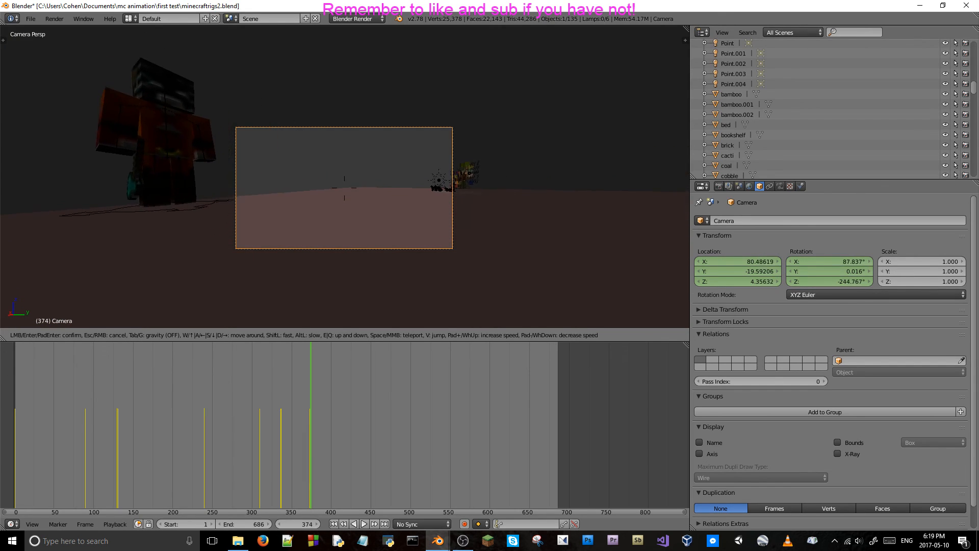
pyautogui.press('s')
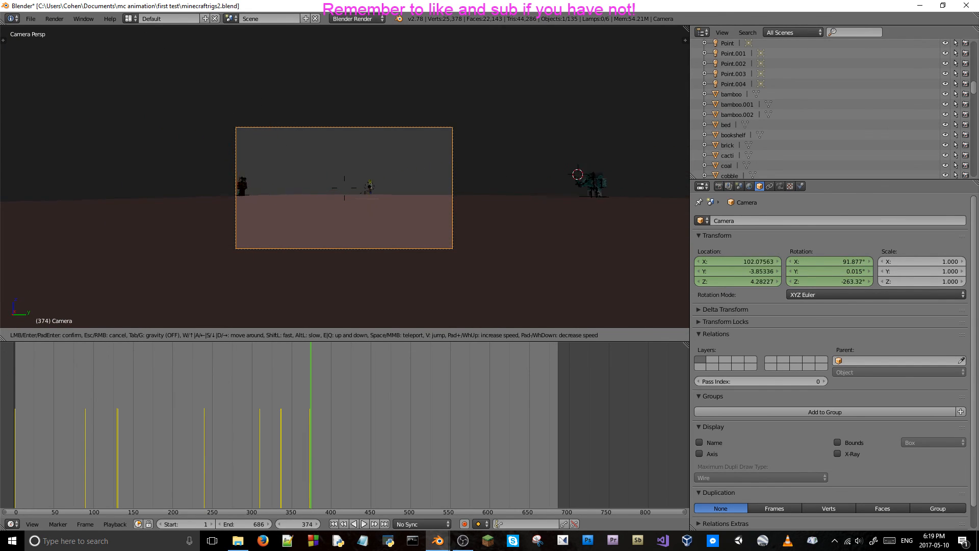
pyautogui.press('s')
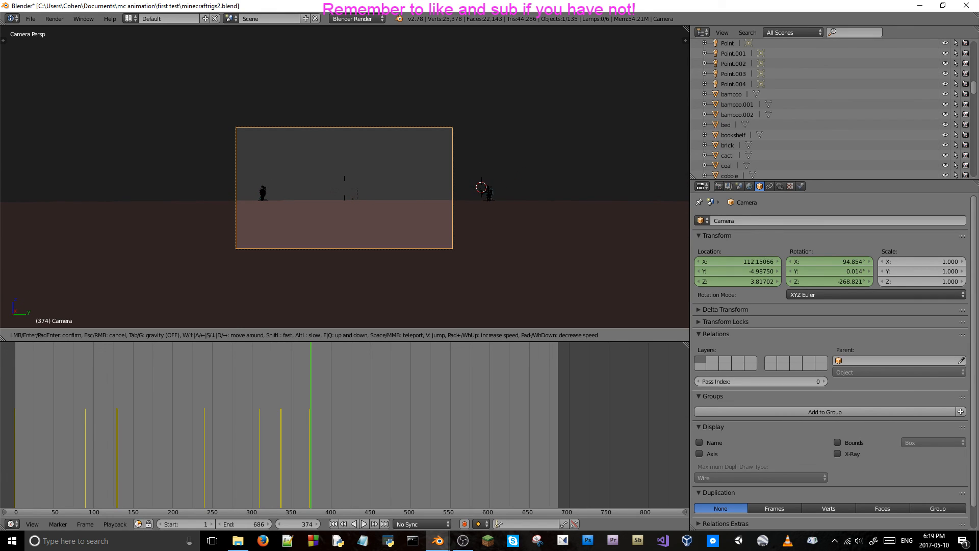
pyautogui.press('d')
pyautogui.press('s')
pyautogui.press('w')
pyautogui.press('q')
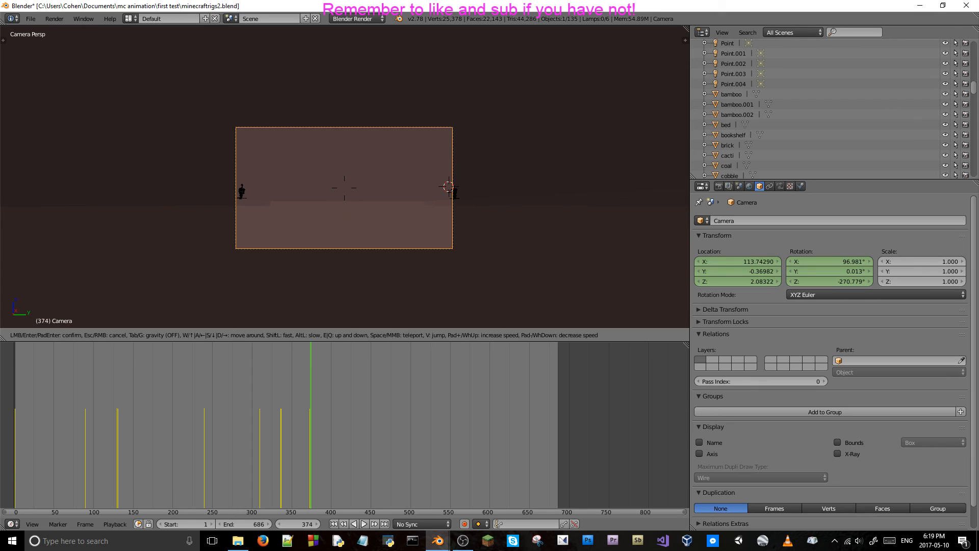
pyautogui.press('e')
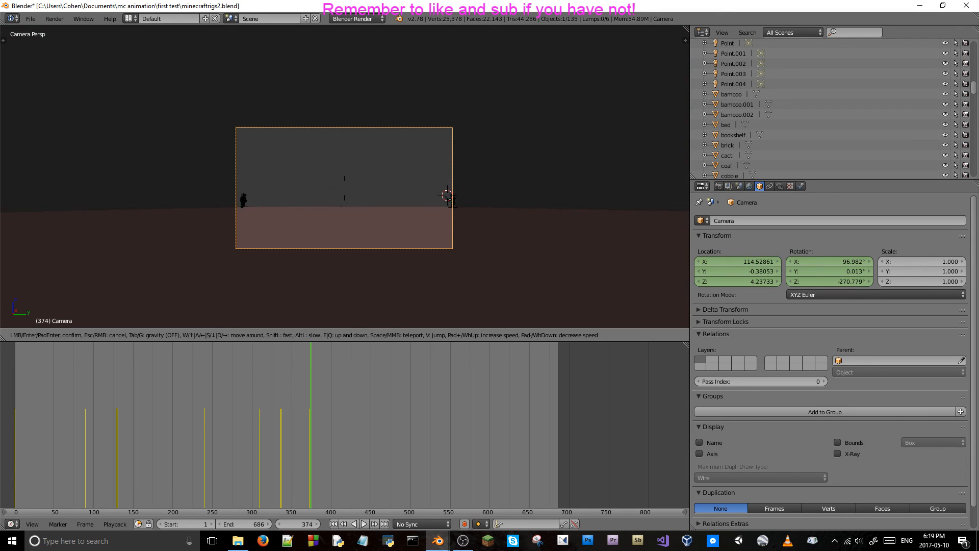
pyautogui.press('s')
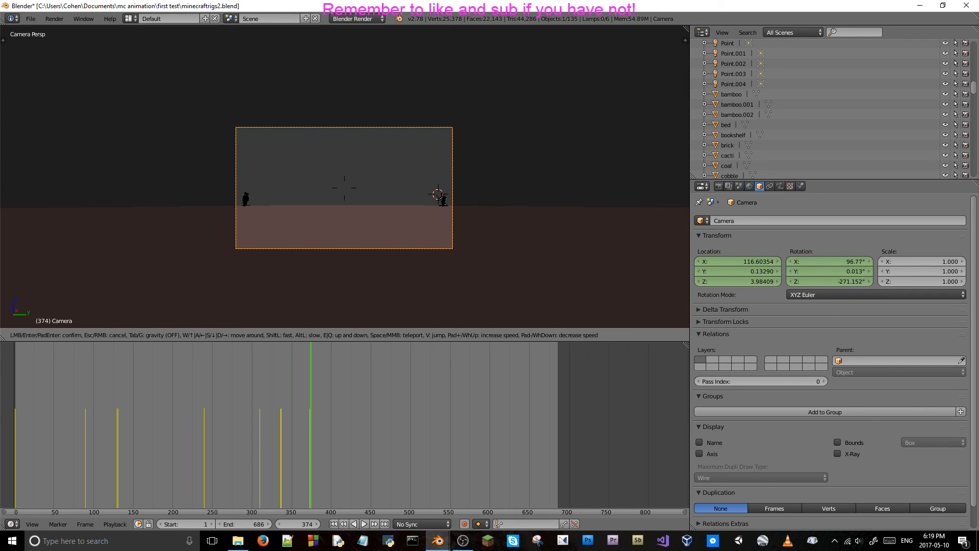
pyautogui.click(346, 181)
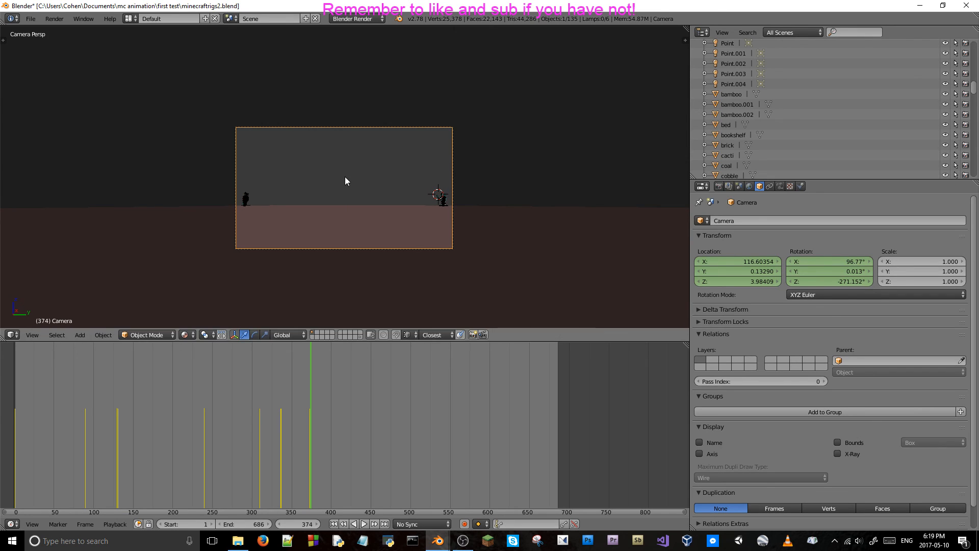
# Keyframe the camera's location and rotation at frame 374 and check the cut against frame 373.
pyautogui.rightClick(726, 265)
pyautogui.click(727, 266)
pyautogui.rightClick(818, 276)
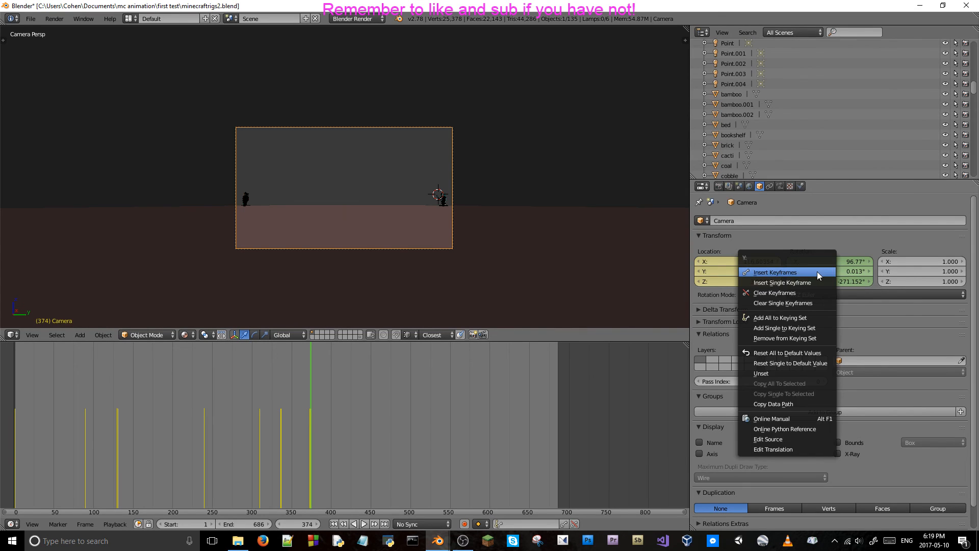
pyautogui.click(819, 274)
pyautogui.press('Left')
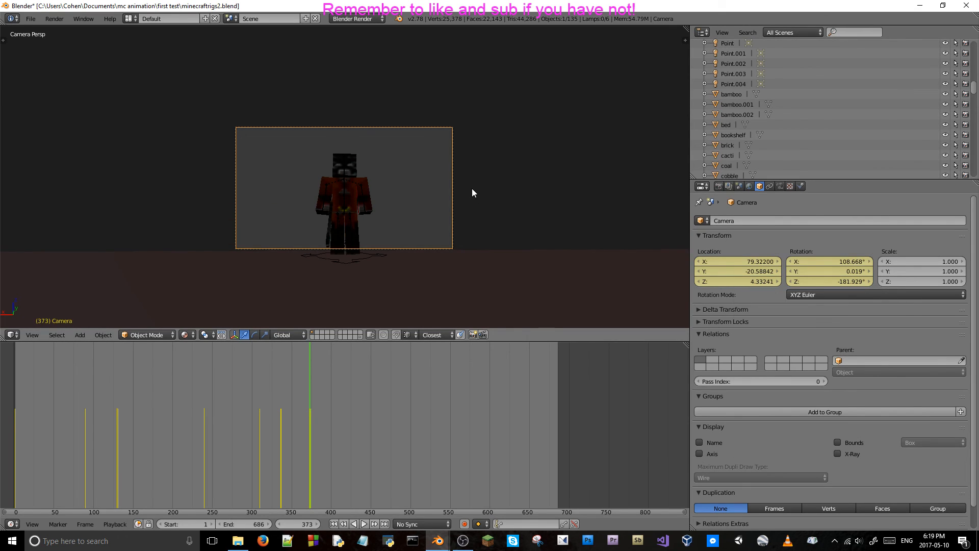
pyautogui.press('Right')
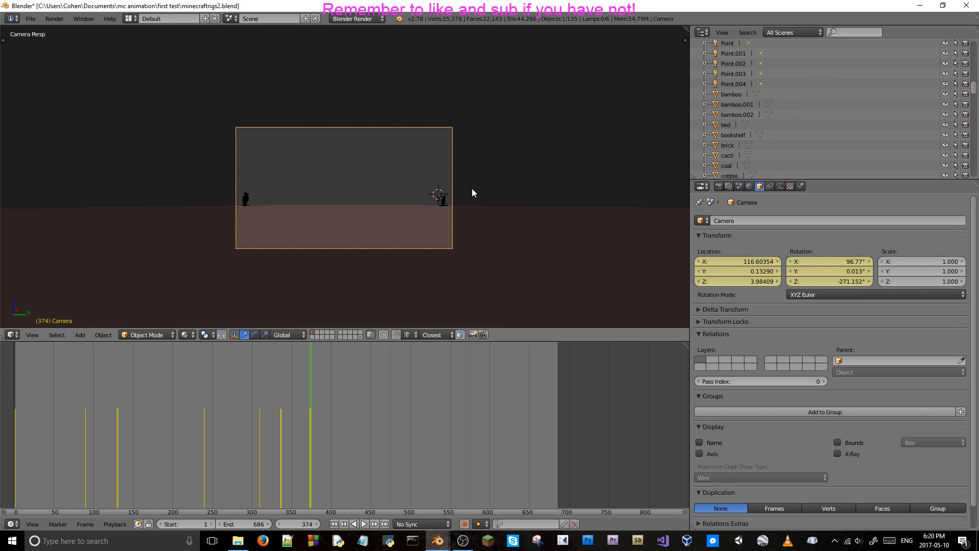
# Play on to frame 386 and keyframe the camera's location and rotation there to hold the wide shot.
pyautogui.hotkey('alt', 'a')
pyautogui.hotkey('alt', 'a')
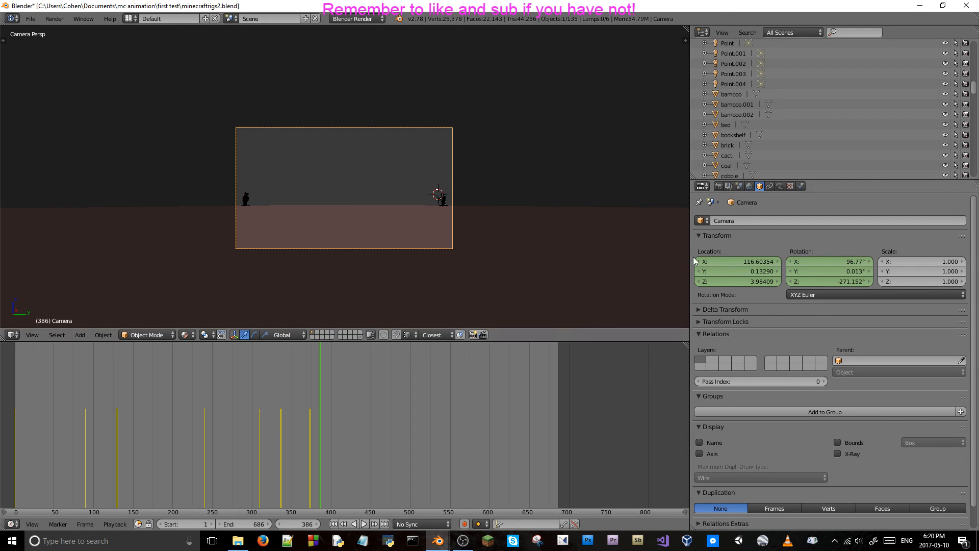
pyautogui.press('i')
pyautogui.press('i')
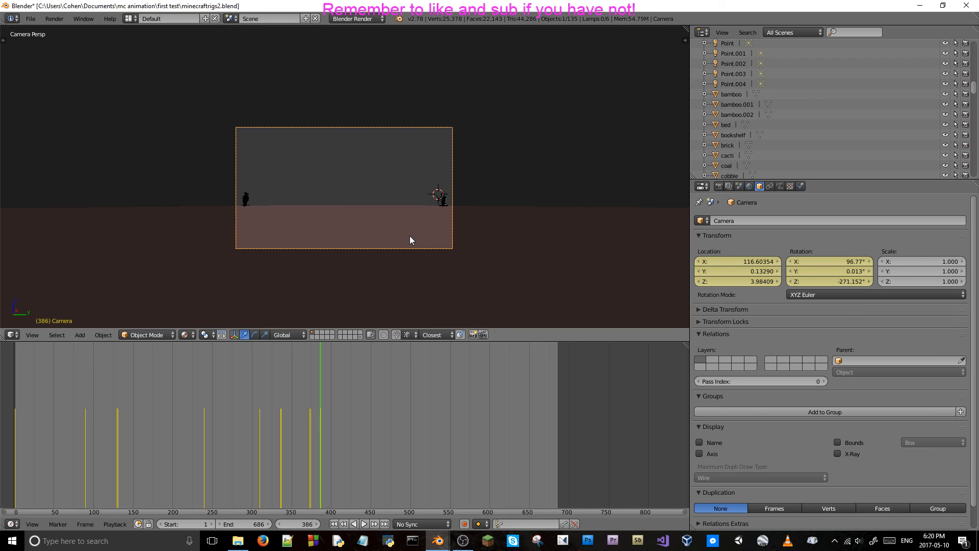
# Working from the top view at frame 412, move the camera along X to about 82.67 and keyframe its location and rotation.
pyautogui.press('KP_7')
pyautogui.scroll(-4, 378, 219)
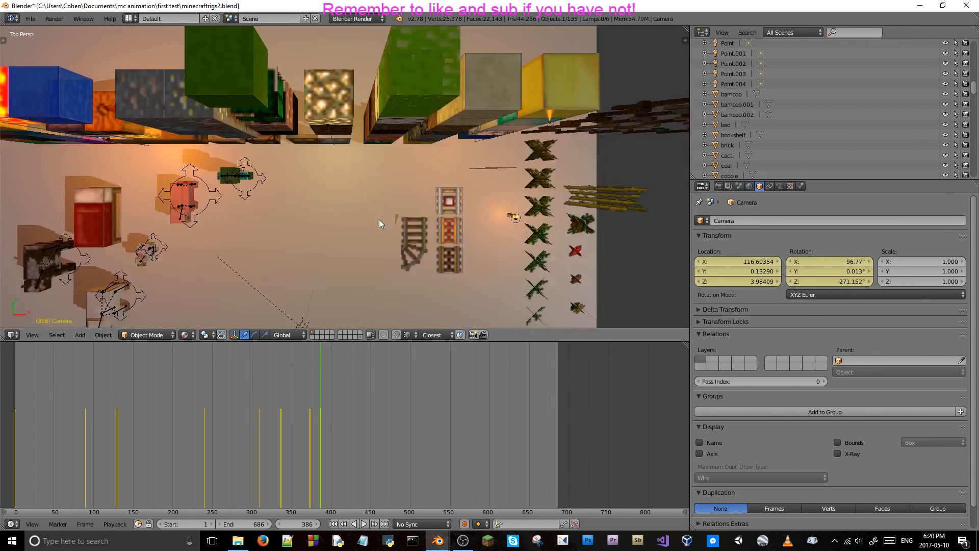
pyautogui.keyDown('shift'); pyautogui.moveTo(506, 219); pyautogui.dragTo(330, 205, button='middle'); pyautogui.keyUp('shift')
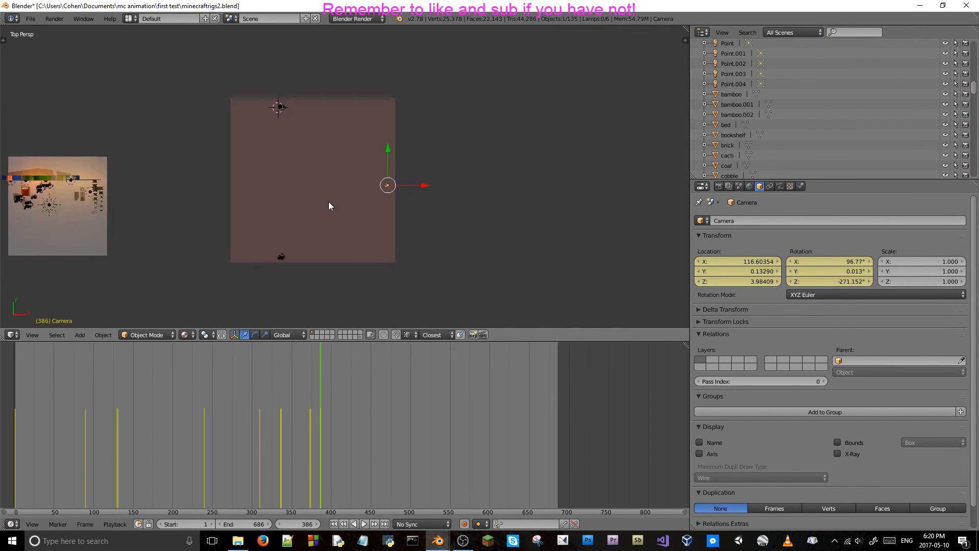
pyautogui.scroll(3, 451, 189)
pyautogui.moveTo(451, 189); pyautogui.dragTo(373, 197)
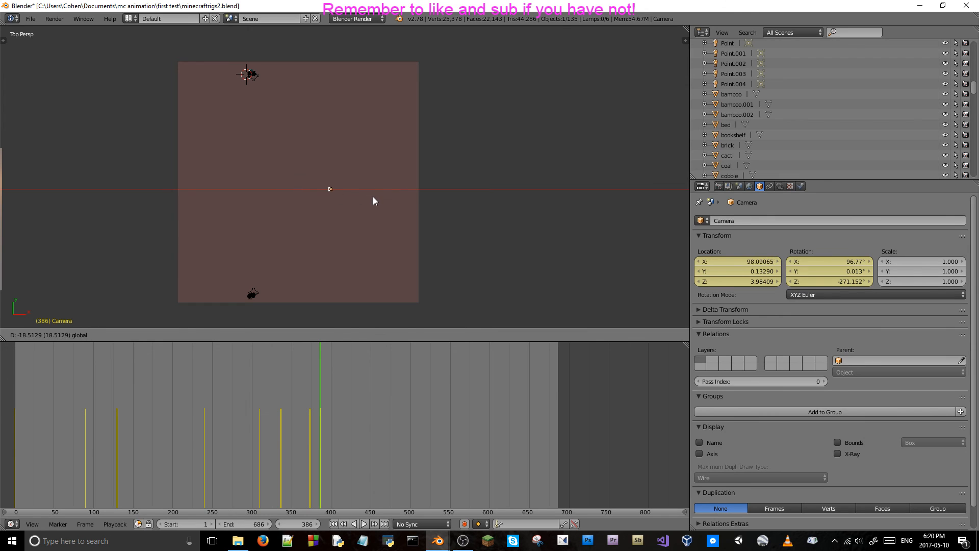
pyautogui.rightClick(372, 197)
pyautogui.hotkey('alt', 'a')
pyautogui.hotkey('alt', 'a')
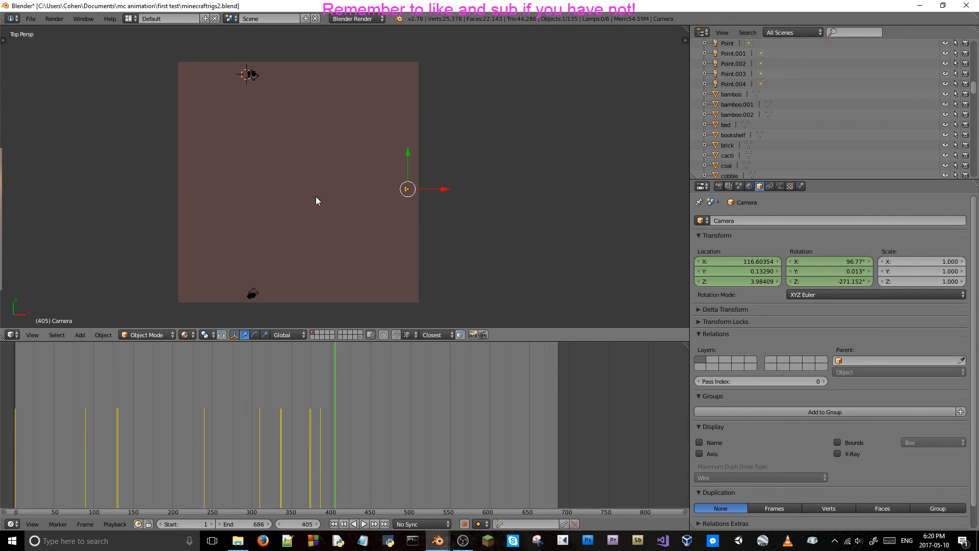
pyautogui.hotkey('alt', 'a')
pyautogui.hotkey('alt', 'a')
pyautogui.moveTo(443, 189); pyautogui.dragTo(304, 197)
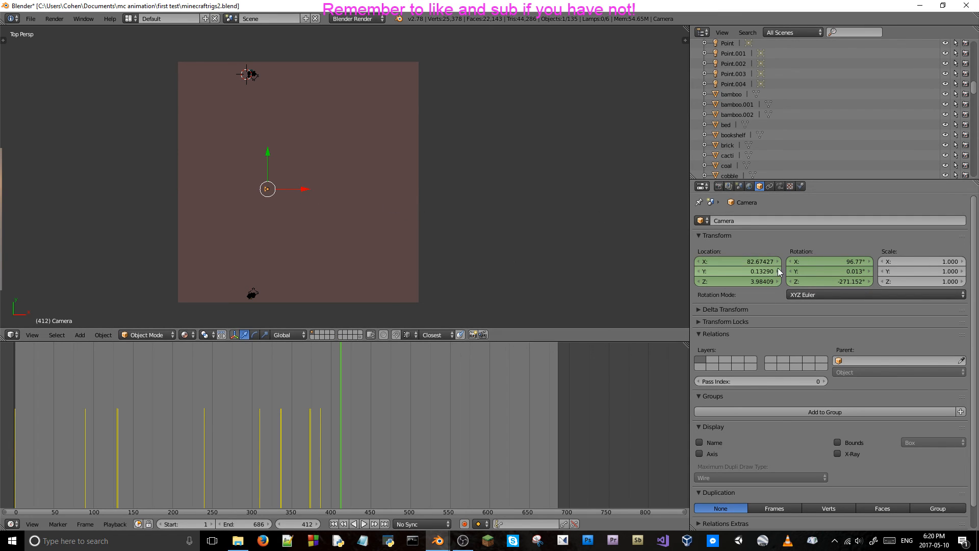
pyautogui.press('i')
pyautogui.press('i')
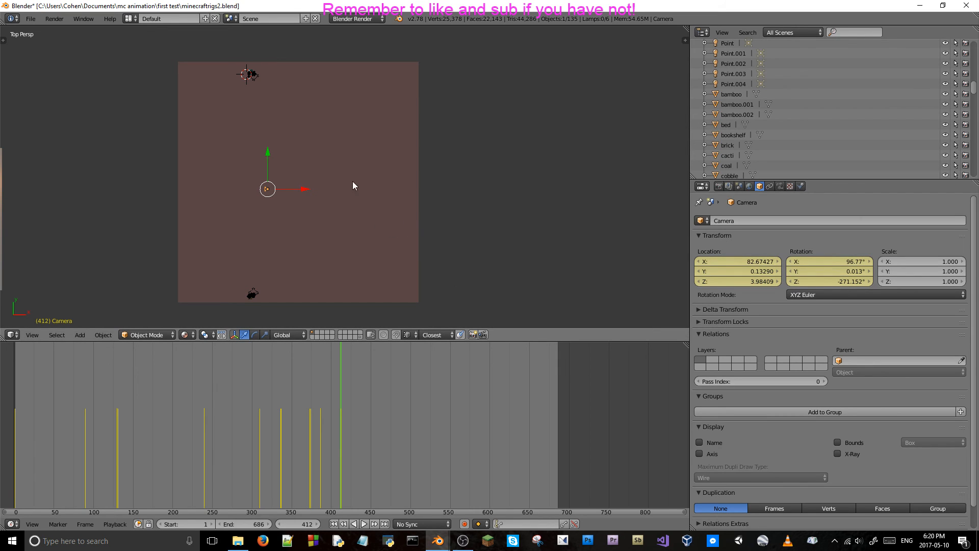
# Return to the camera view and save over minecraftrigs2.blend.
pyautogui.press('KP_0')
pyautogui.hotkey('ctrl', 's')
pyautogui.click(386, 171)
# Play the animation from frame 0 to frame 442 to review all the camera shots.
pyautogui.moveTo(343, 390); pyautogui.dragTo(15, 401)
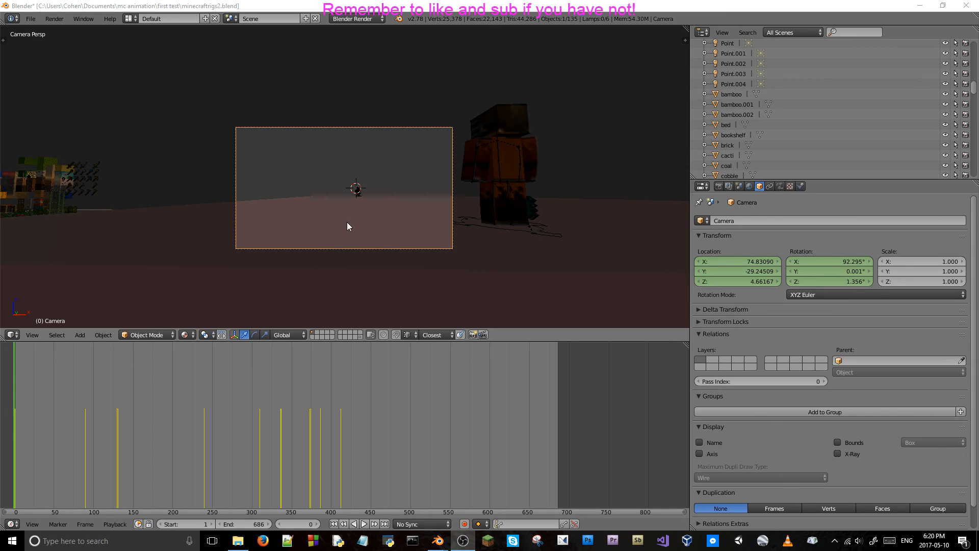
pyautogui.hotkey('alt', 'a')
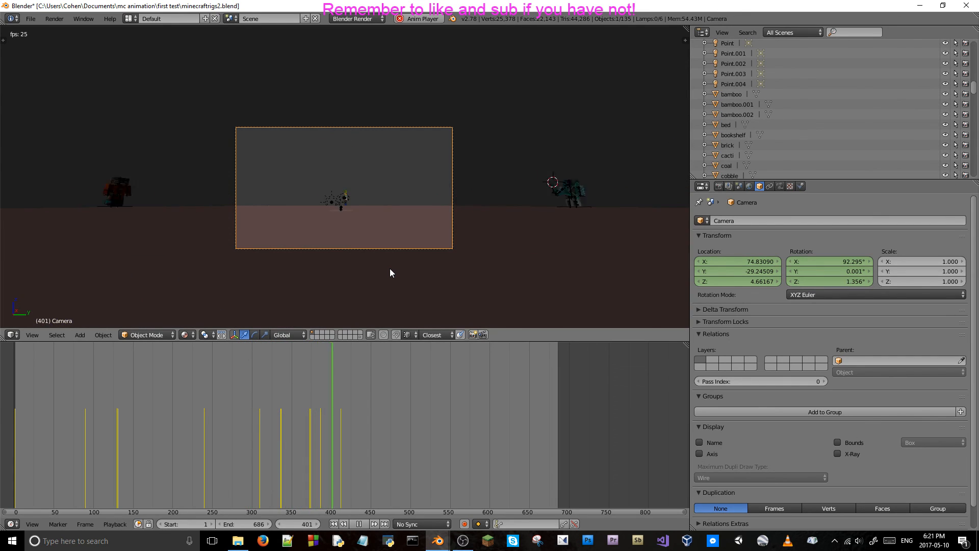
pyautogui.hotkey('alt', 'a')
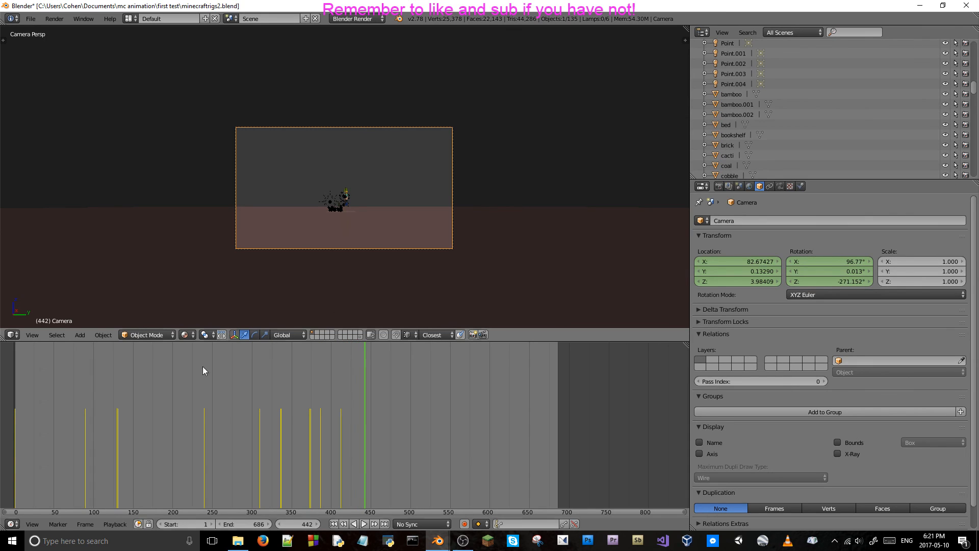
# Rewind the timeline to frame 1 and save over the existing file again.
pyautogui.click(15, 412)
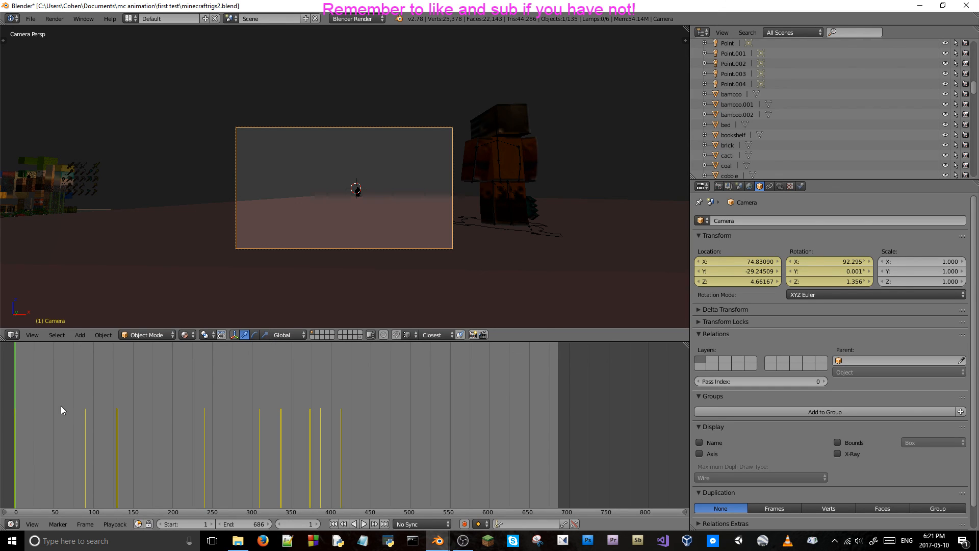
pyautogui.hotkey('ctrl', 's')
pyautogui.click(270, 149)
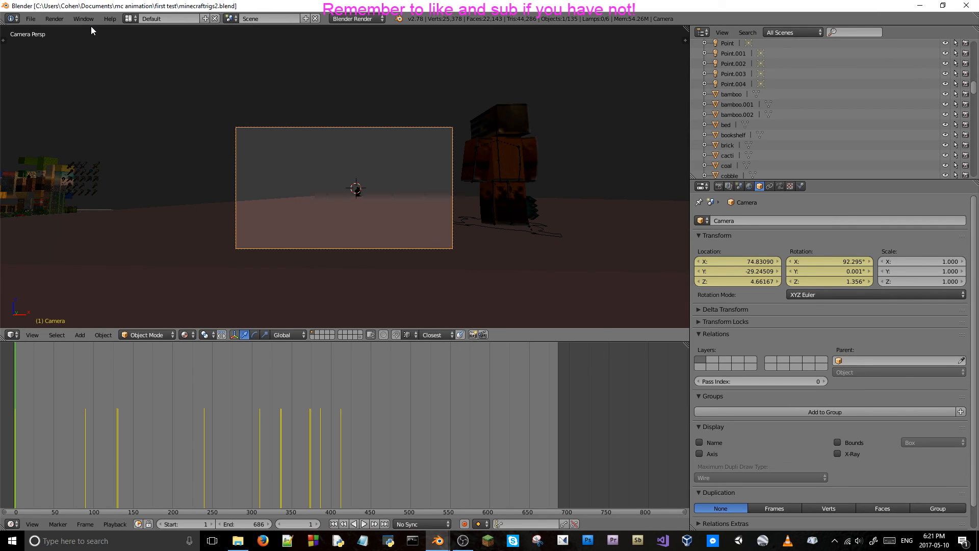